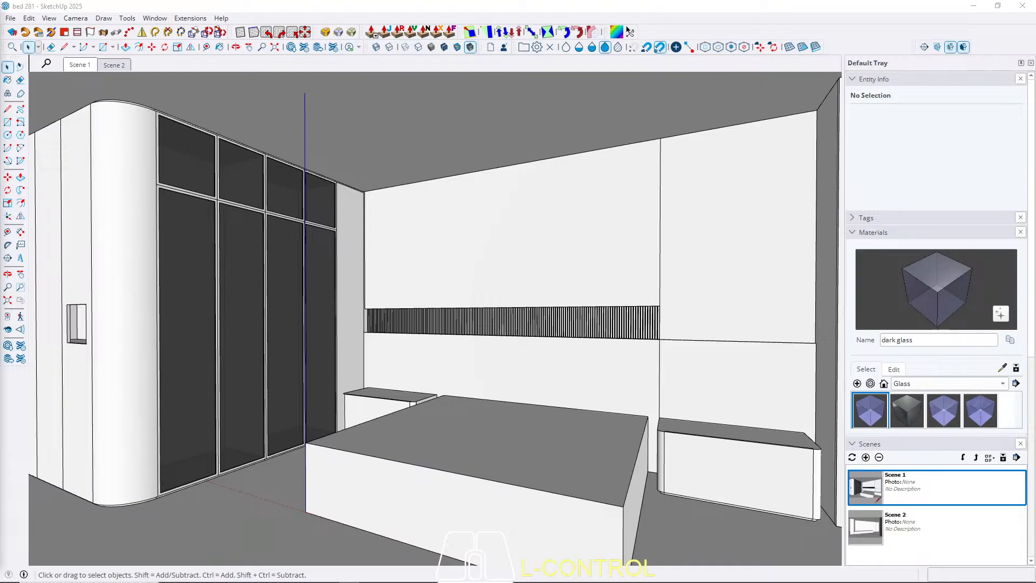
{"action": "scroll", "coordinate": [363, 164], "scroll_direction": "up", "scroll_amount": 4}
{"action": "middle_click_drag", "start_coordinate": [352, 191], "coordinate": [387, 252]}
{"action": "scroll", "coordinate": [291, 262], "scroll_direction": "up", "scroll_amount": 4}
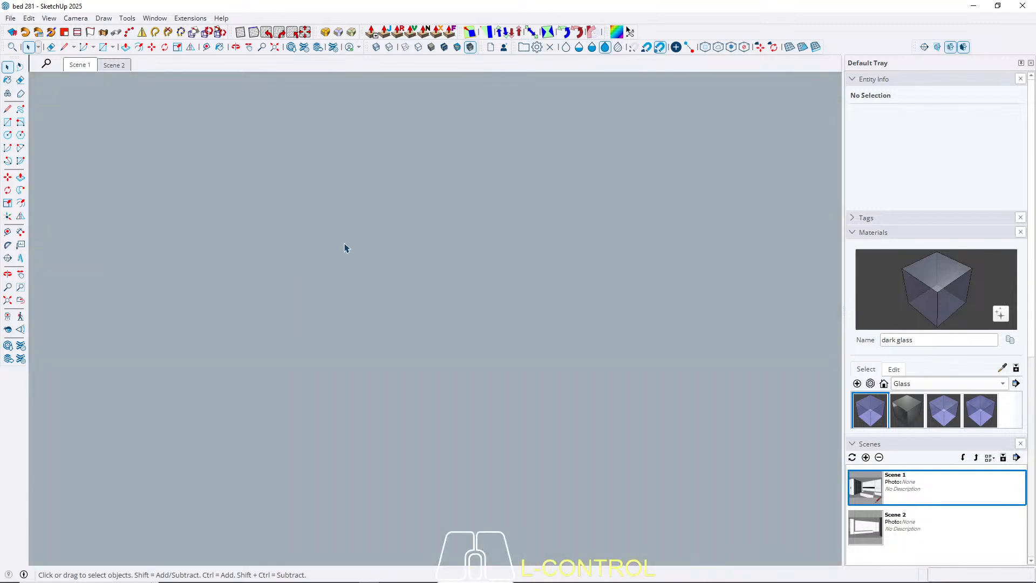
{"action": "left_click", "coordinate": [84, 66]}
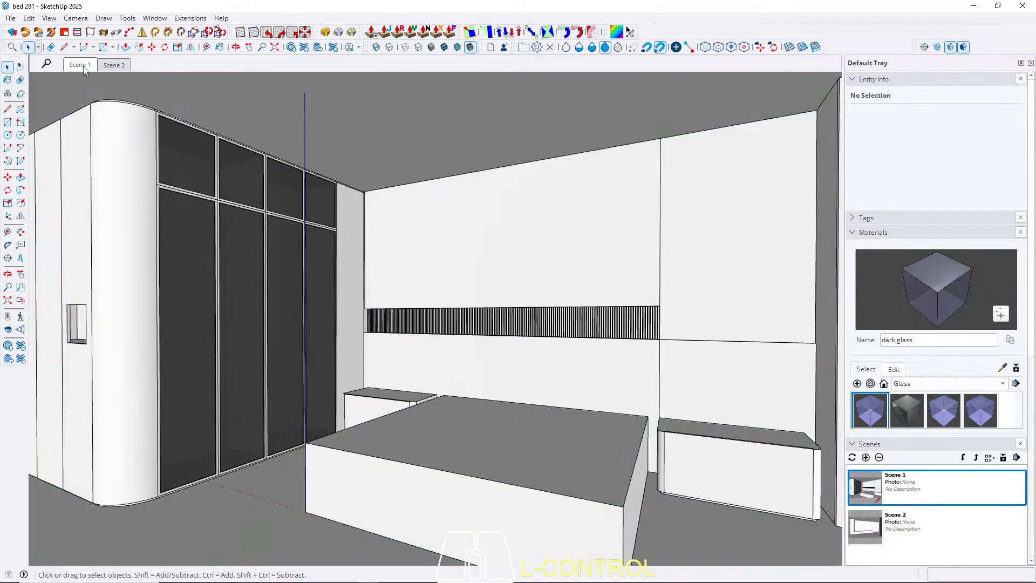
Open the ceiling group for editing with its geometry selected.
{"action": "double_click", "coordinate": [367, 141]}
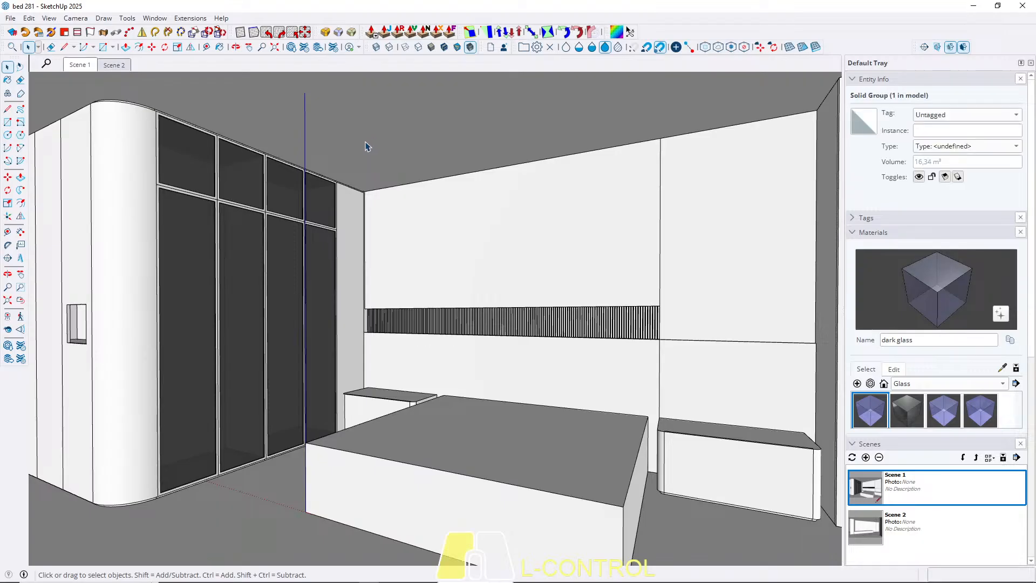
{"action": "scroll", "coordinate": [367, 144], "scroll_direction": "up", "scroll_amount": 5}
{"action": "key", "text": "ctrl+w"}
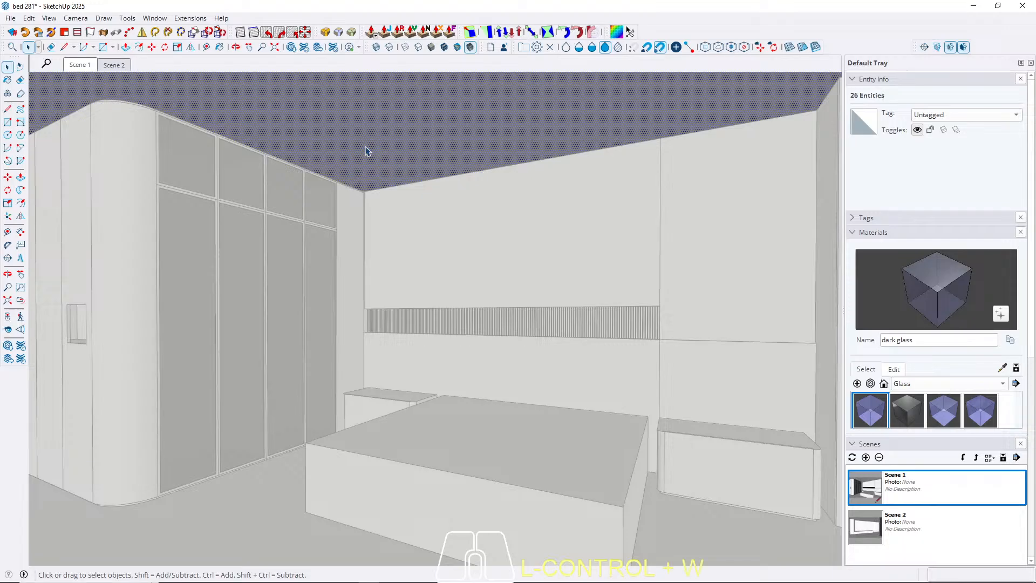
Place a guide line on the ceiling 25 cm inward from its edge along the window.
{"action": "middle_click_drag", "start_coordinate": [696, 141], "coordinate": [440, 166]}
{"action": "scroll", "coordinate": [723, 136], "scroll_direction": "up", "scroll_amount": 2}
{"action": "scroll", "coordinate": [659, 113], "scroll_direction": "up", "scroll_amount": 2}
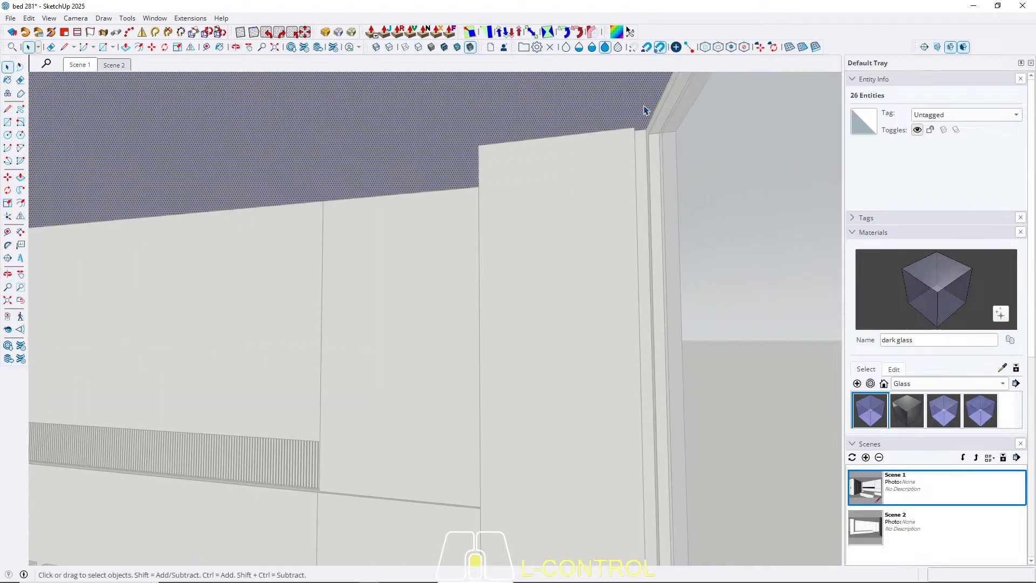
{"action": "key", "text": "ctrl+t"}
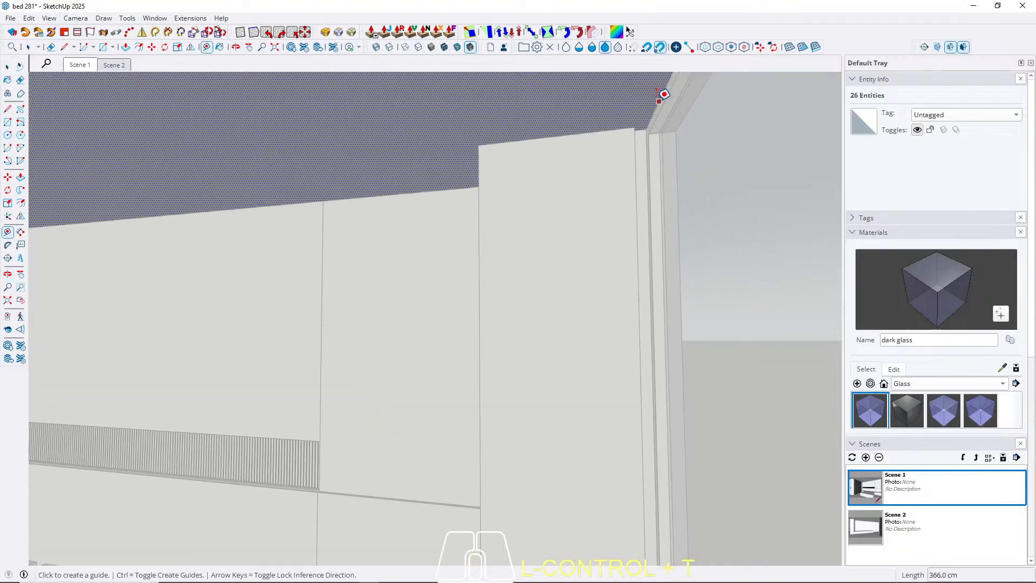
{"action": "left_click", "coordinate": [659, 101]}
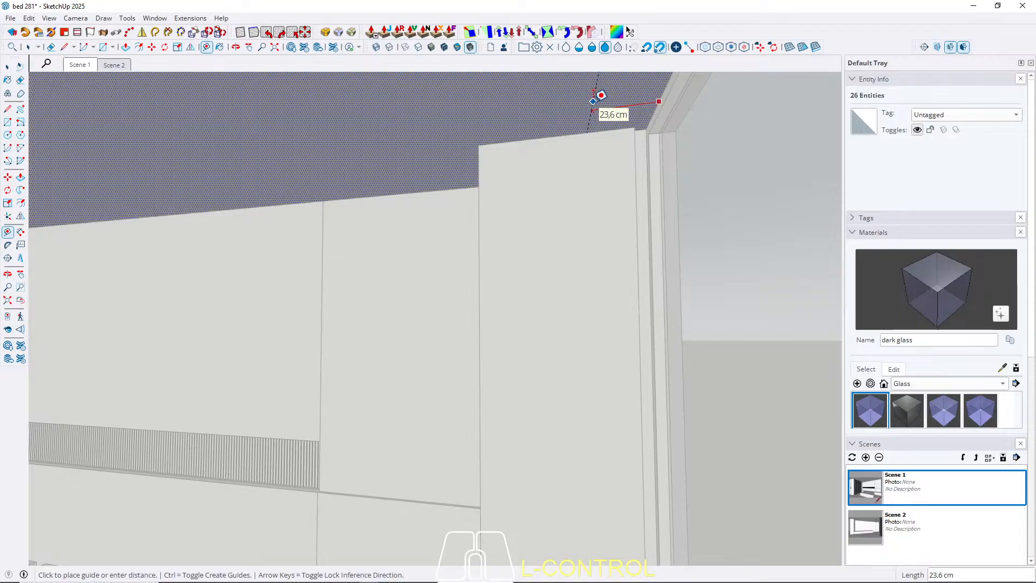
{"action": "type", "text": "25"}
{"action": "key", "text": "Return"}
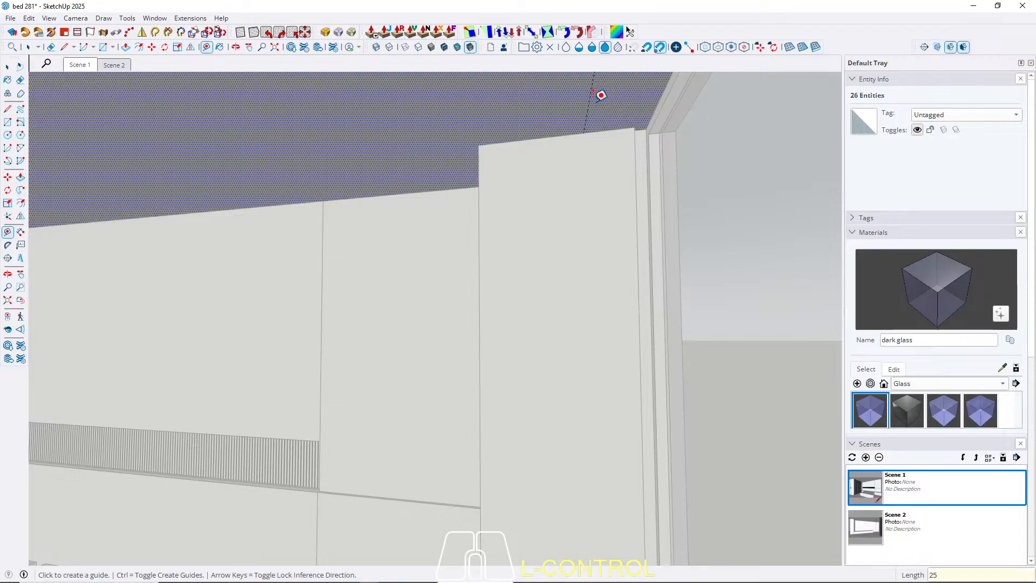
{"action": "key", "text": "space"}
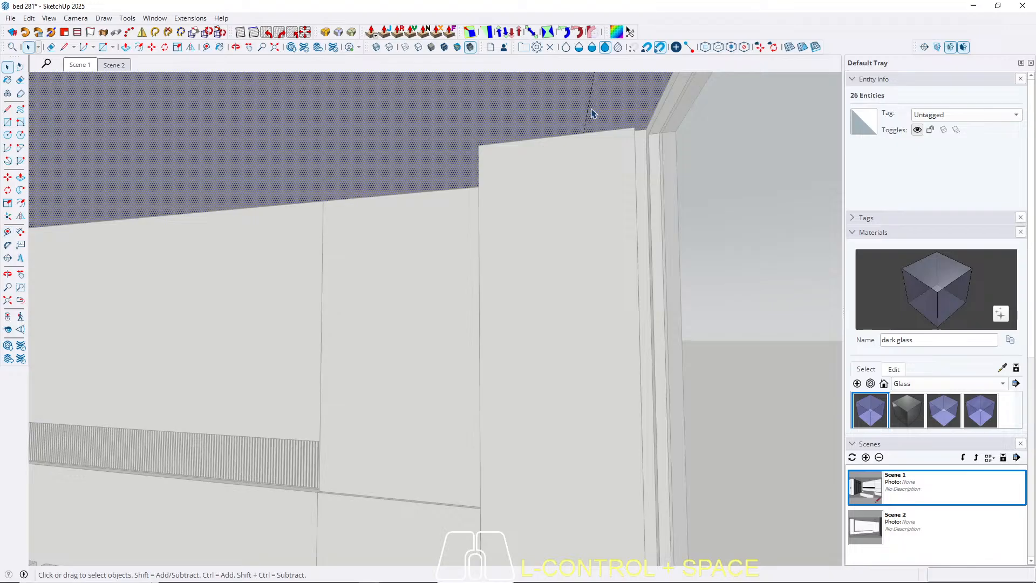
Place a guide line on the ceiling 10 cm inward from the side of the column beside the window.
{"action": "middle_click_drag", "start_coordinate": [579, 140], "coordinate": [617, 162], "text": "shift"}
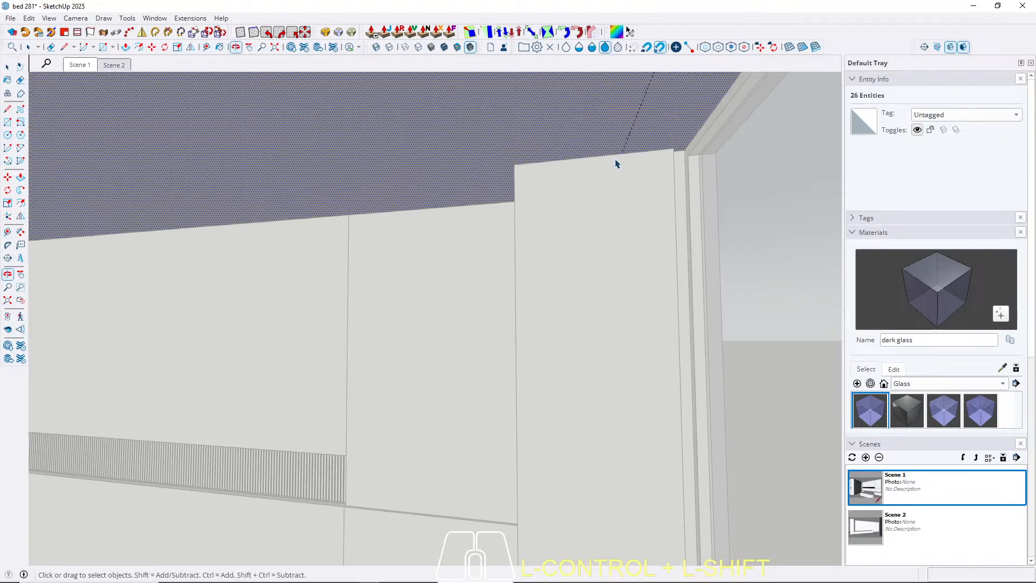
{"action": "key", "text": "t"}
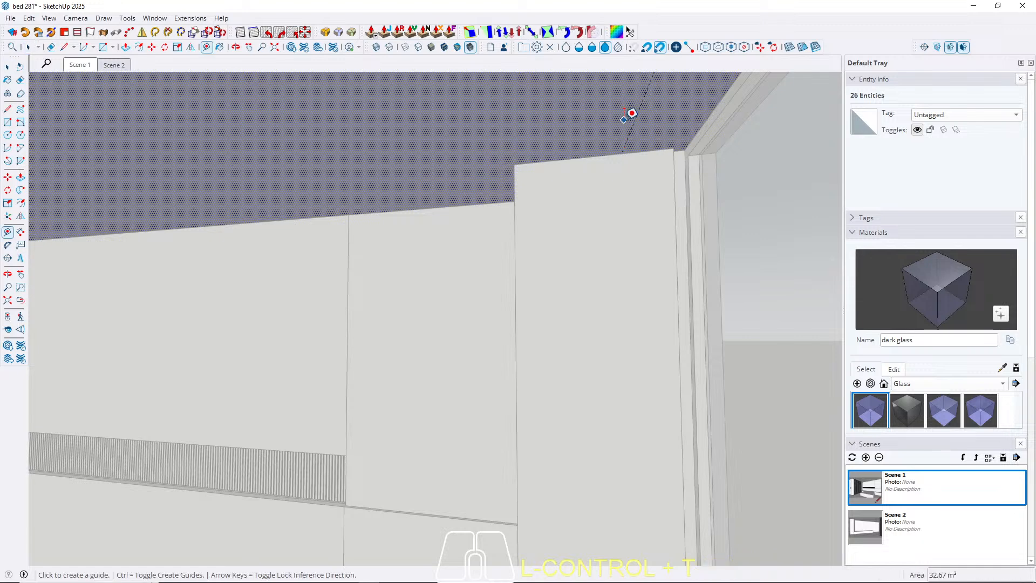
{"action": "middle_click_drag", "start_coordinate": [486, 203], "coordinate": [520, 173]}
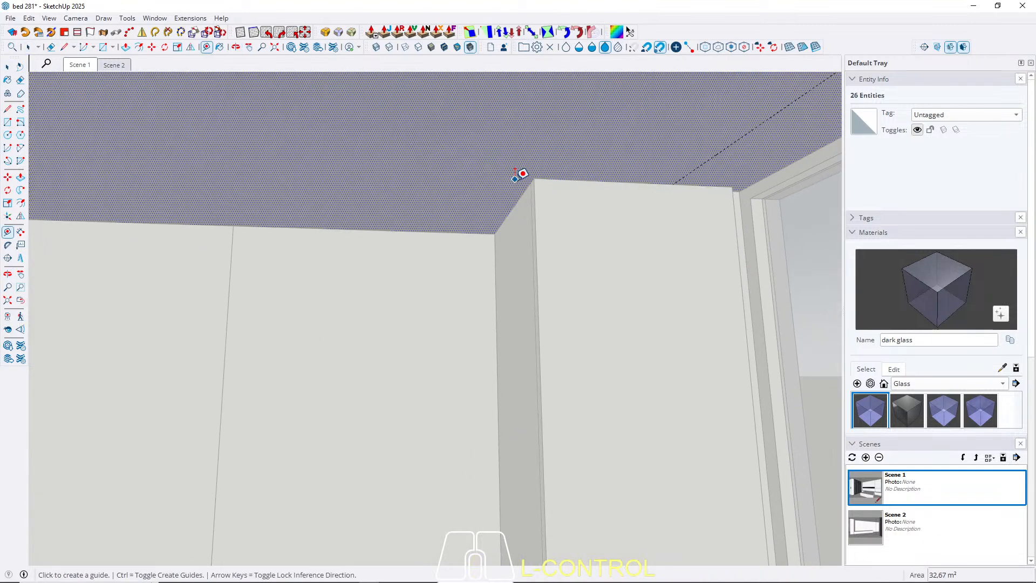
{"action": "left_click", "coordinate": [519, 198]}
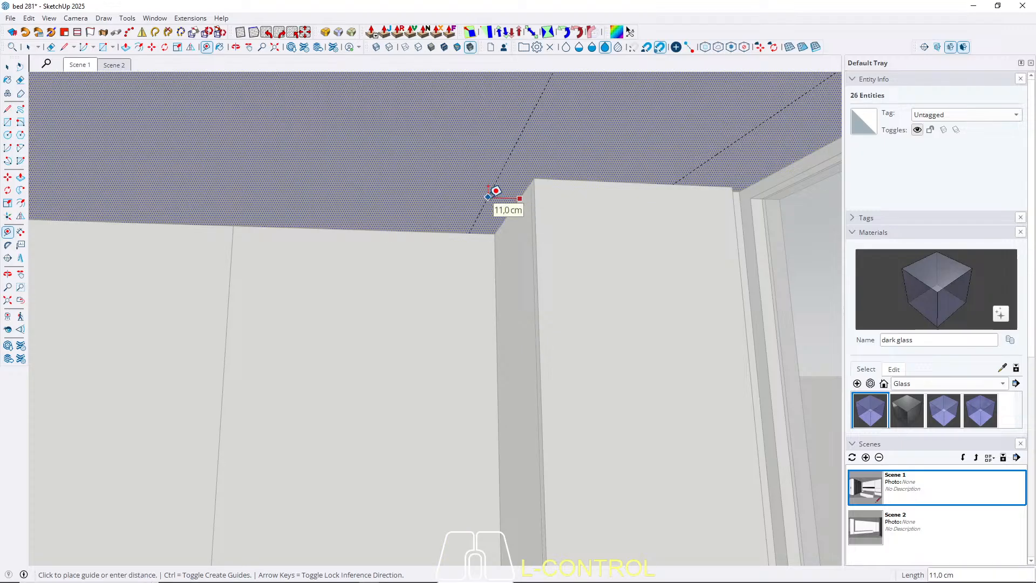
{"action": "type", "text": "10"}
{"action": "key", "text": "Return"}
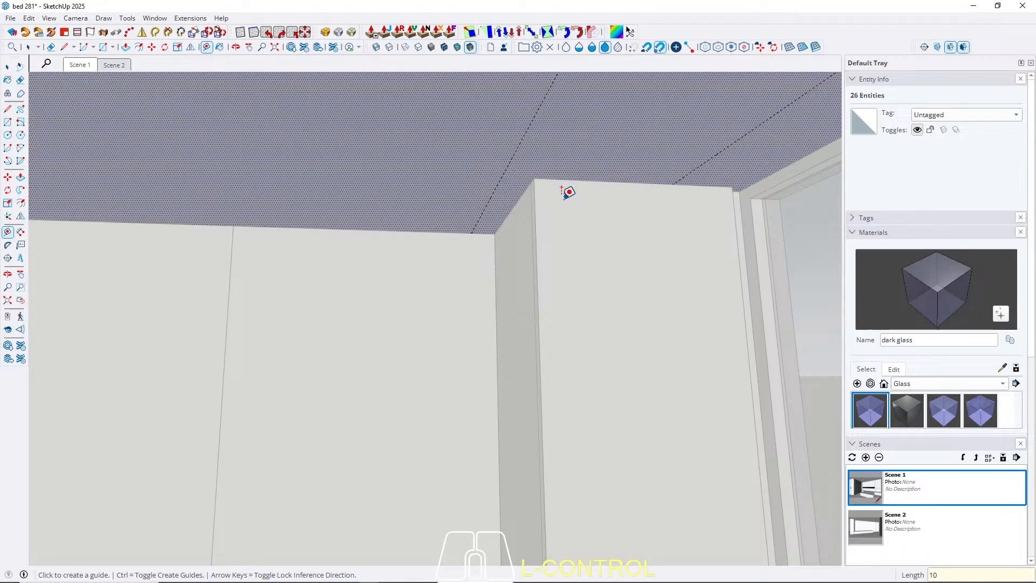
{"action": "key", "text": "space"}
Place a guide line on the ceiling 12 cm inward from its edge along the glass-front wardrobe.
{"action": "scroll", "coordinate": [678, 203], "scroll_direction": "down", "scroll_amount": 3}
{"action": "scroll", "coordinate": [678, 204], "scroll_direction": "down", "scroll_amount": 2}
{"action": "middle_click_drag", "start_coordinate": [393, 195], "coordinate": [543, 187]}
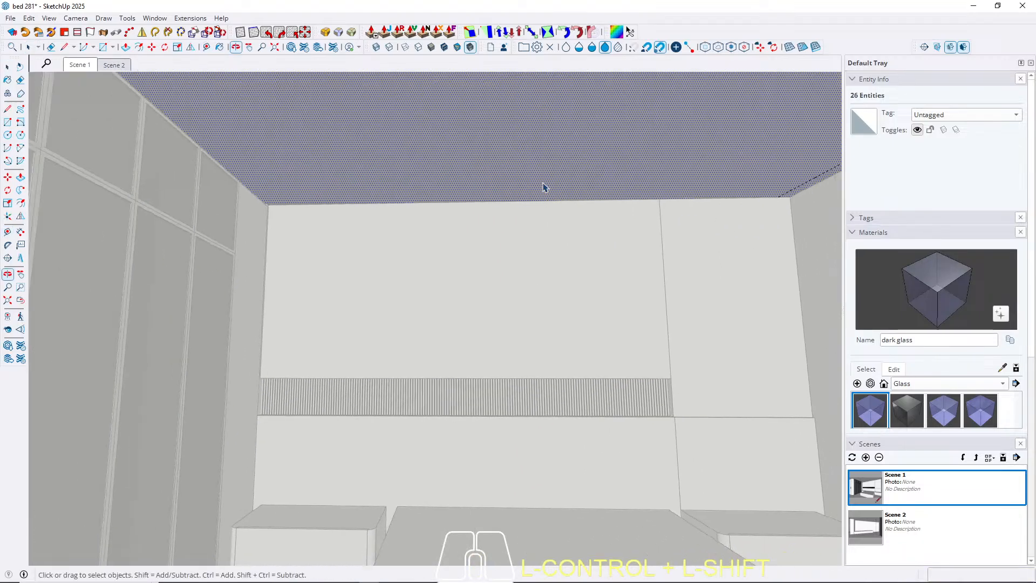
{"action": "scroll", "coordinate": [235, 181], "scroll_direction": "up", "scroll_amount": 2}
{"action": "scroll", "coordinate": [279, 193], "scroll_direction": "up", "scroll_amount": 6}
{"action": "key", "text": "t"}
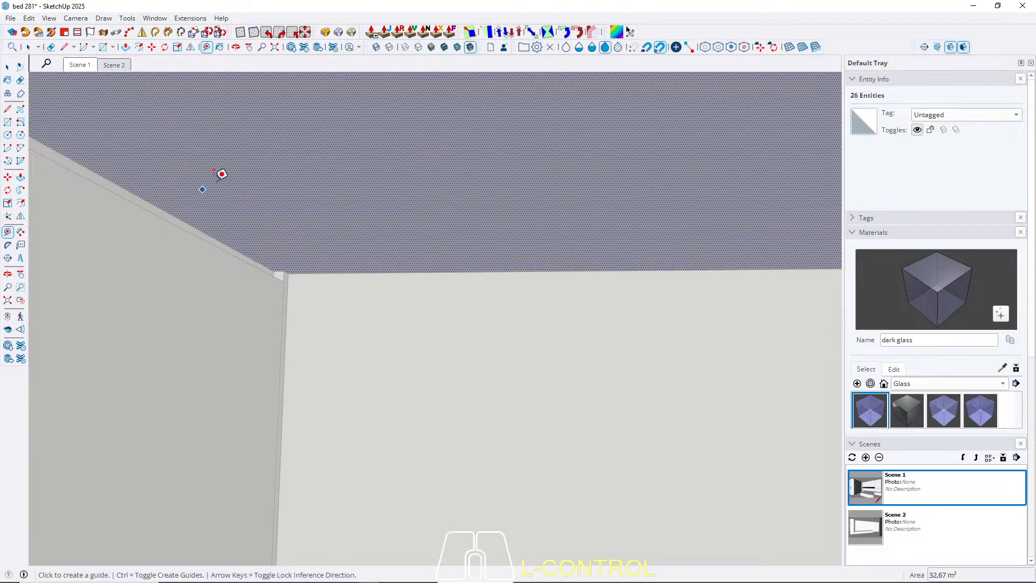
{"action": "scroll", "coordinate": [320, 201], "scroll_direction": "down", "scroll_amount": 2}
{"action": "scroll", "coordinate": [138, 164], "scroll_direction": "down", "scroll_amount": 2}
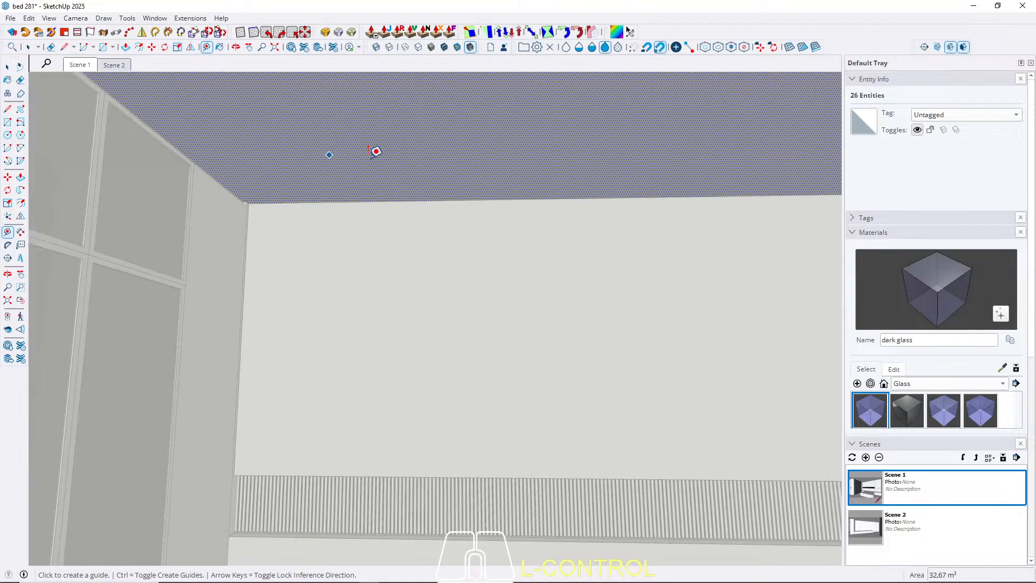
{"action": "middle_click_drag", "start_coordinate": [243, 202], "coordinate": [299, 222]}
{"action": "scroll", "coordinate": [274, 143], "scroll_direction": "up", "scroll_amount": 7}
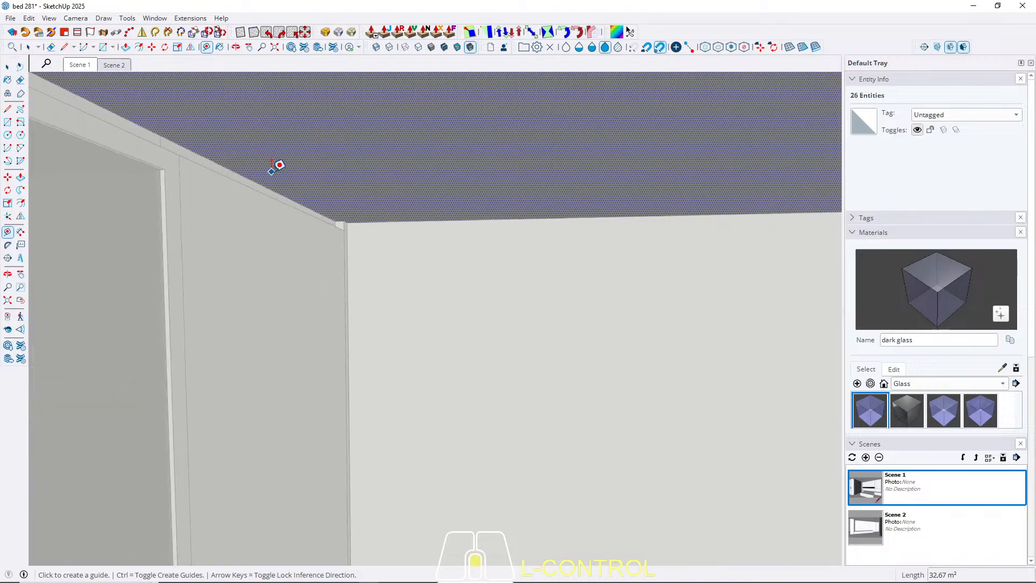
{"action": "left_click", "coordinate": [258, 193]}
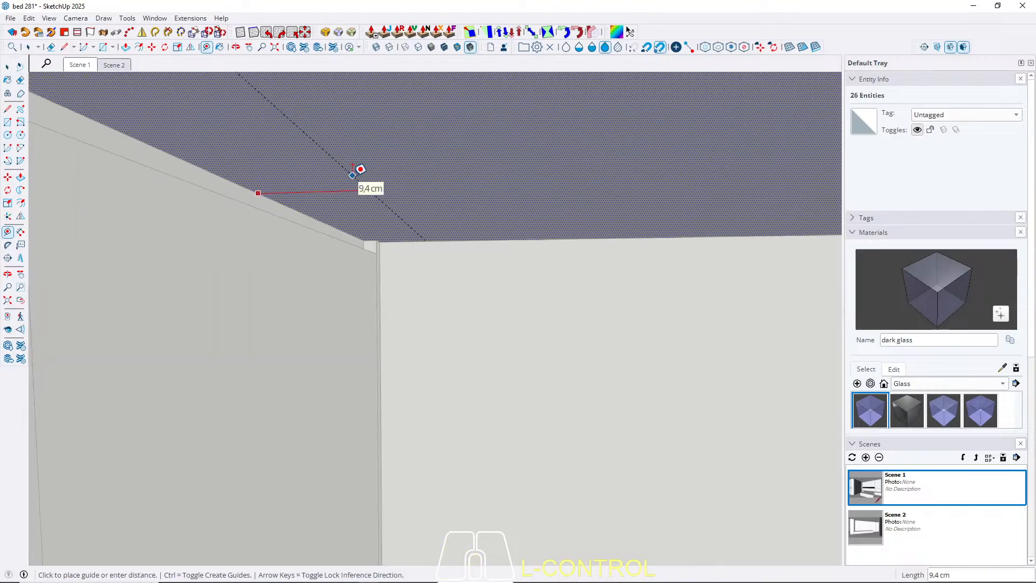
{"action": "type", "text": "12"}
{"action": "key", "text": "Return"}
{"action": "key", "text": "space"}
Place a guide line on the ceiling 10 cm inward from its edge along the headboard wall.
{"action": "scroll", "coordinate": [323, 219], "scroll_direction": "down", "scroll_amount": 3}
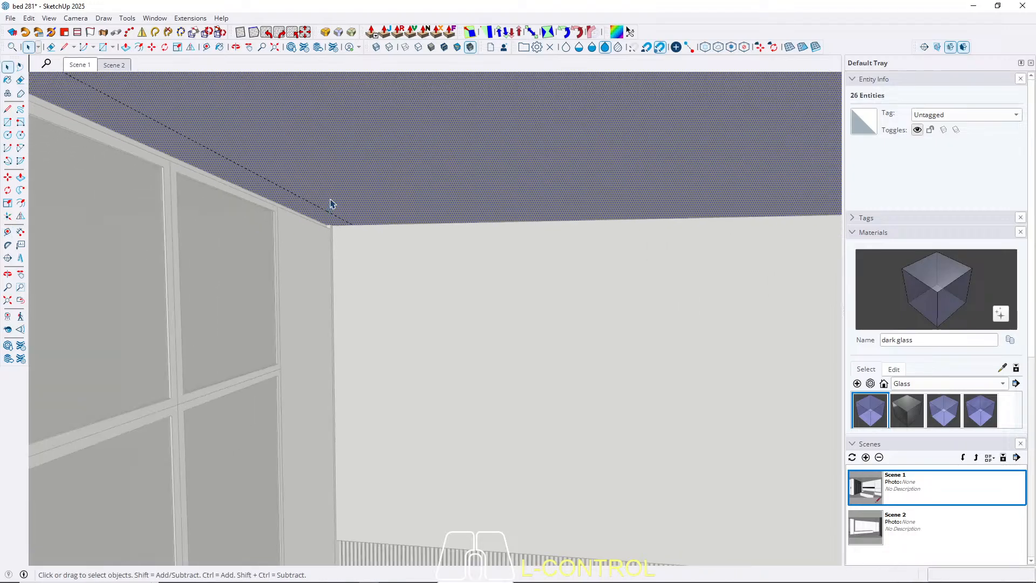
{"action": "middle_click_drag", "start_coordinate": [331, 204], "coordinate": [407, 158]}
{"action": "scroll", "coordinate": [541, 280], "scroll_direction": "up", "scroll_amount": 3}
{"action": "key", "text": "t"}
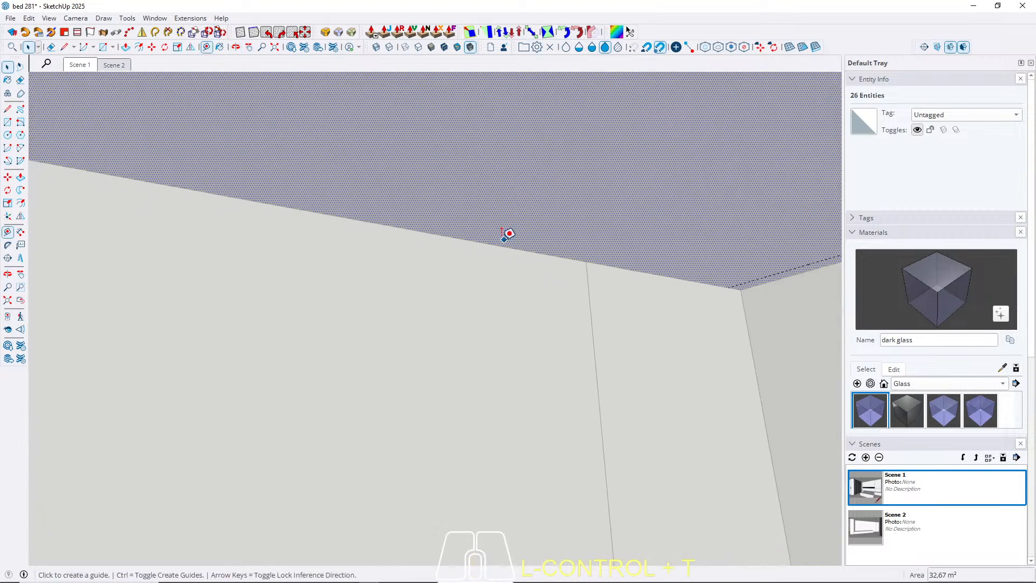
{"action": "left_click", "coordinate": [491, 243]}
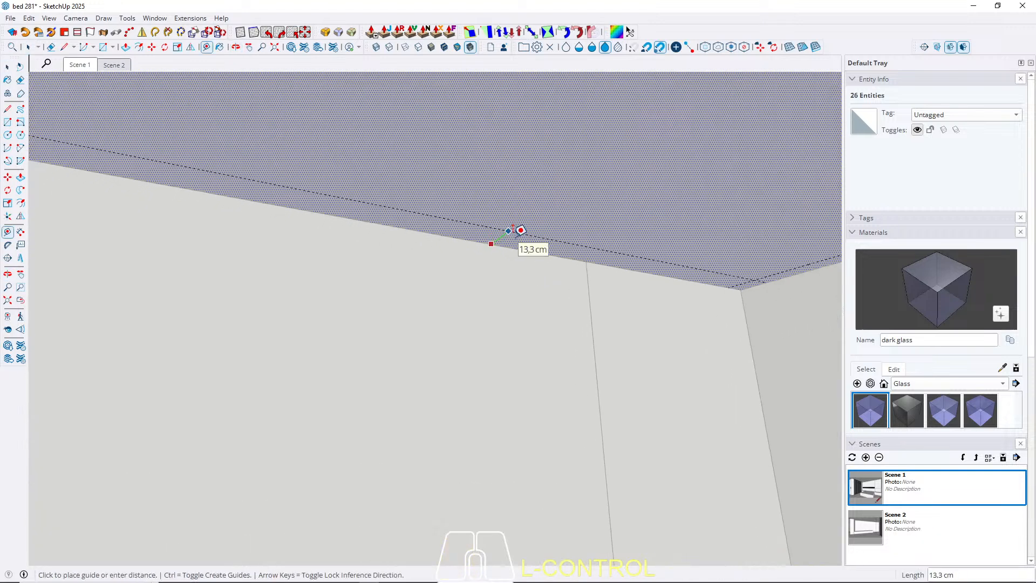
{"action": "left_click", "coordinate": [521, 230]}
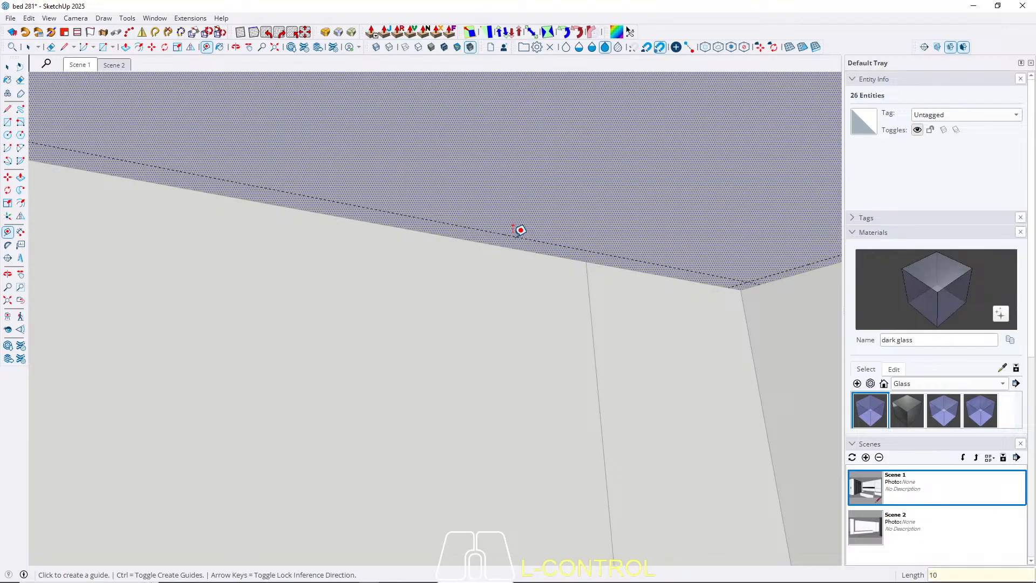
{"action": "key", "text": "space"}
Place a guide line on the ceiling 12 cm inward from its edge along the cabinet wall with the large recess.
{"action": "scroll", "coordinate": [683, 325], "scroll_direction": "down", "scroll_amount": 2}
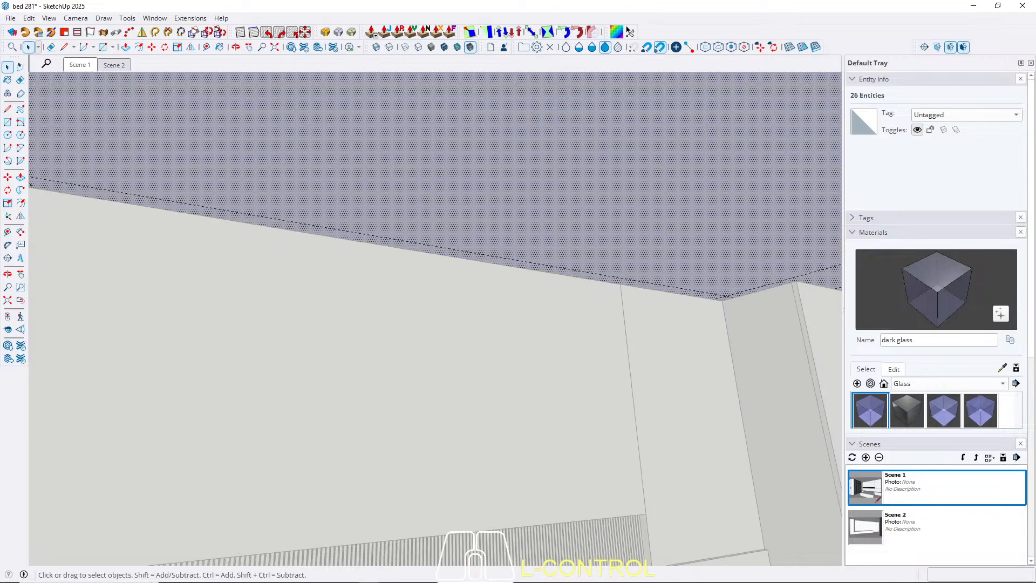
{"action": "middle_click_drag", "start_coordinate": [452, 298], "coordinate": [648, 270]}
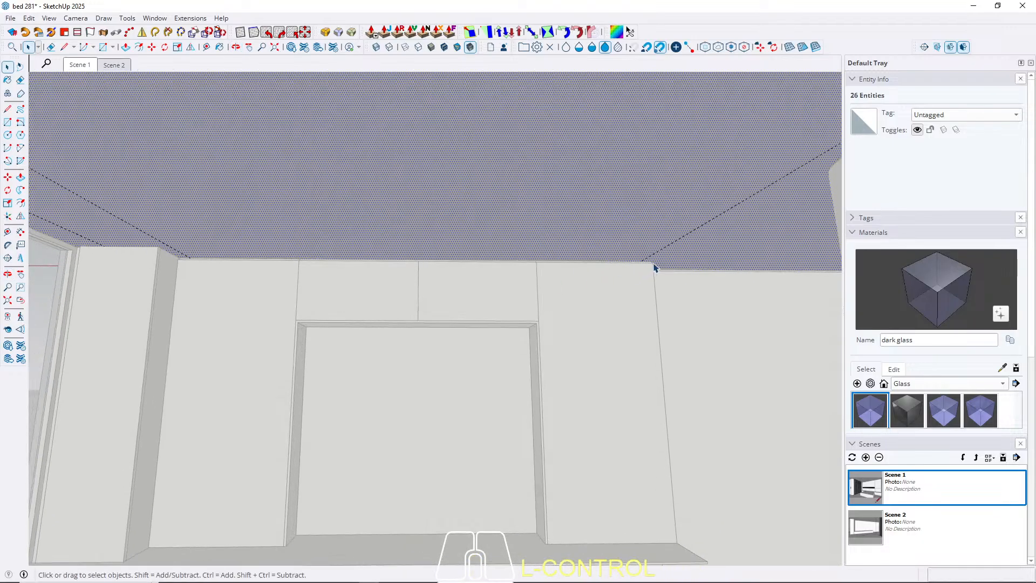
{"action": "scroll", "coordinate": [96, 245], "scroll_direction": "up", "scroll_amount": 2}
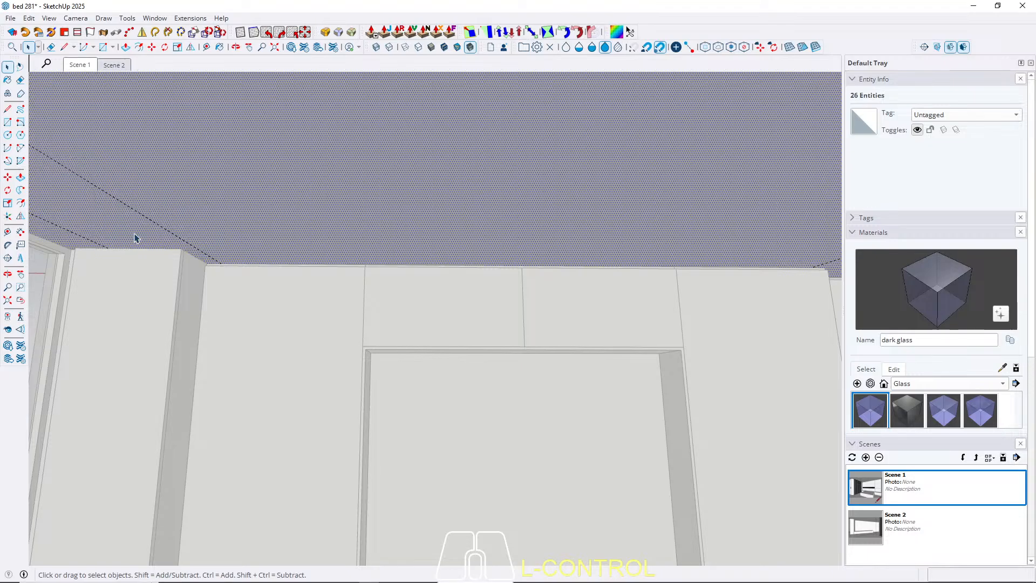
{"action": "scroll", "coordinate": [120, 240], "scroll_direction": "down", "scroll_amount": 1}
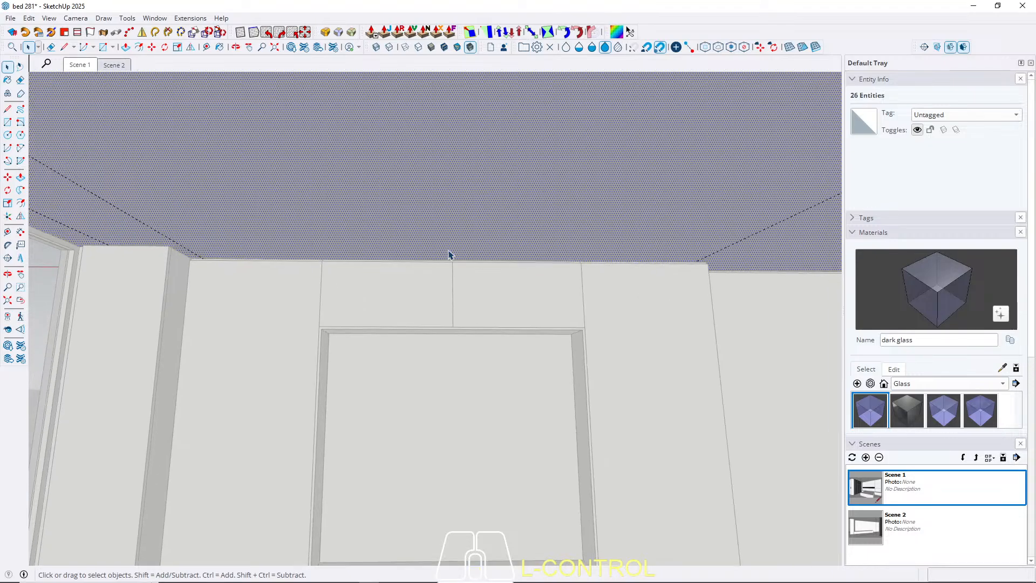
{"action": "scroll", "coordinate": [190, 261], "scroll_direction": "up", "scroll_amount": 1}
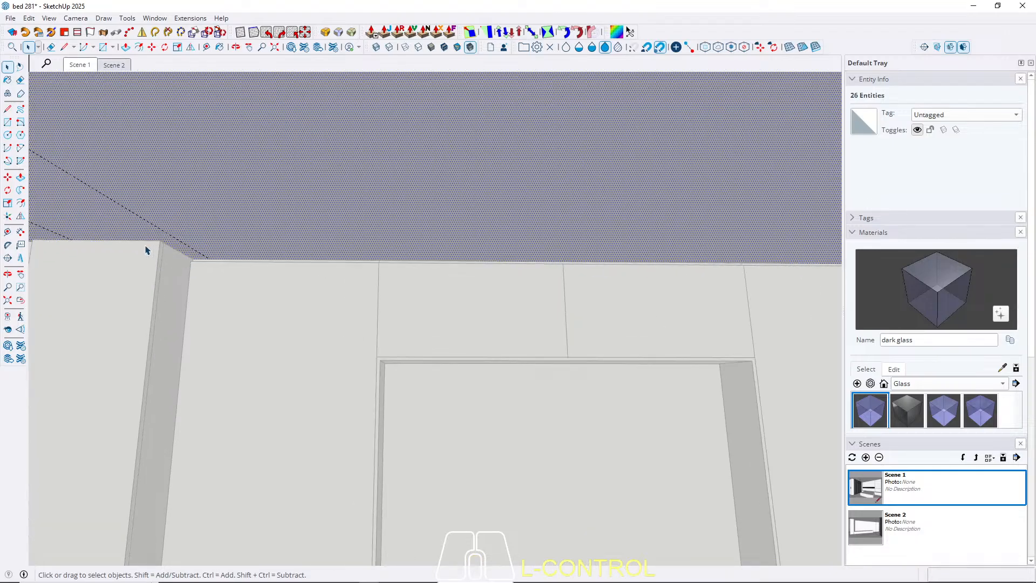
{"action": "scroll", "coordinate": [225, 249], "scroll_direction": "up", "scroll_amount": 2}
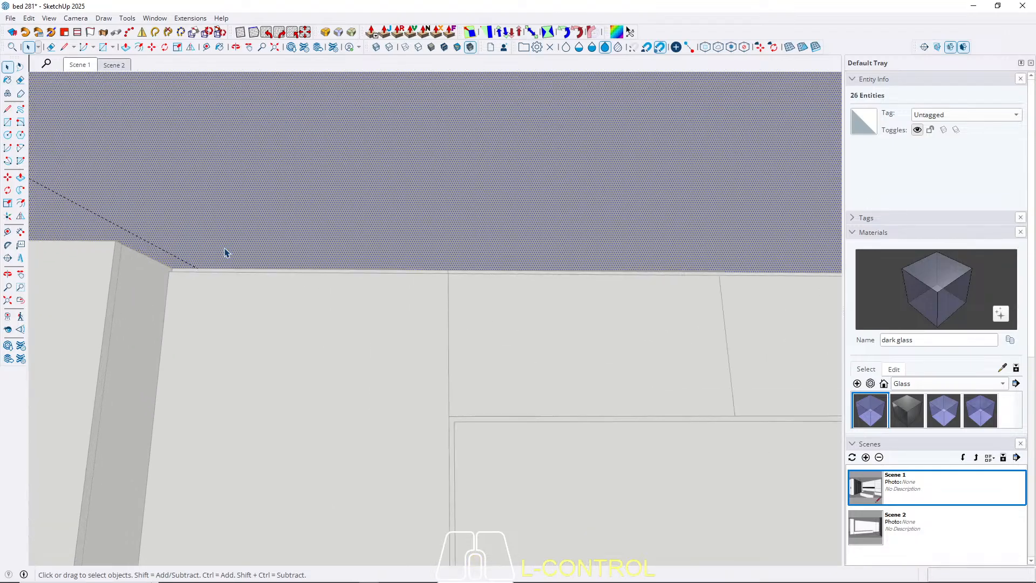
{"action": "key", "text": "t"}
{"action": "scroll", "coordinate": [269, 248], "scroll_direction": "up", "scroll_amount": 2}
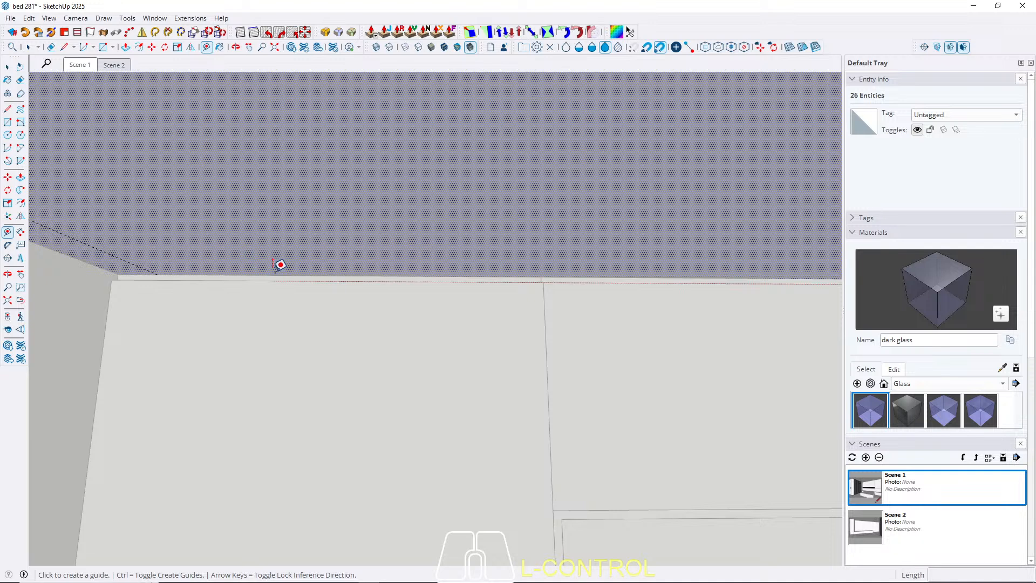
{"action": "left_click", "coordinate": [272, 275]}
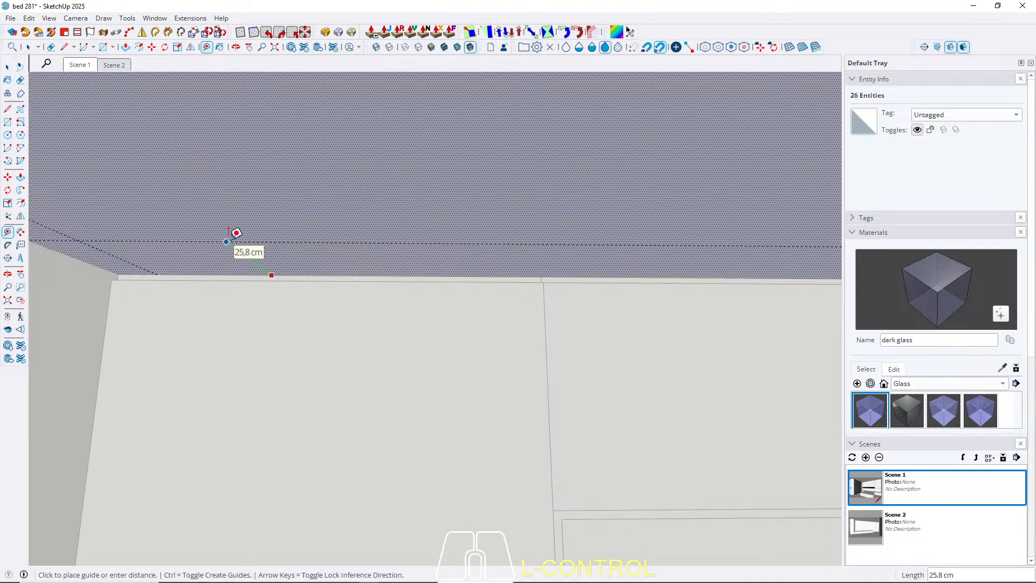
{"action": "type", "text": "12"}
{"action": "key", "text": "Return"}
{"action": "key", "text": "space"}
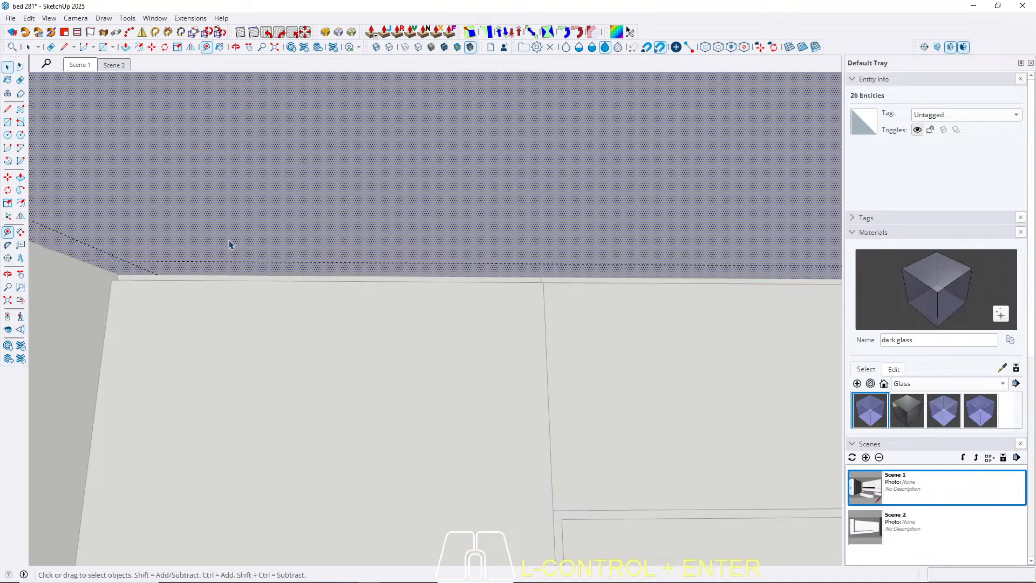
Draw a rectangle on the ceiling between diagonally opposite guide intersections, from the cabinet wall corner to the headboard wall corner near the window.
{"action": "scroll", "coordinate": [174, 305], "scroll_direction": "down", "scroll_amount": 3}
{"action": "middle_click_drag", "start_coordinate": [310, 279], "coordinate": [526, 250]}
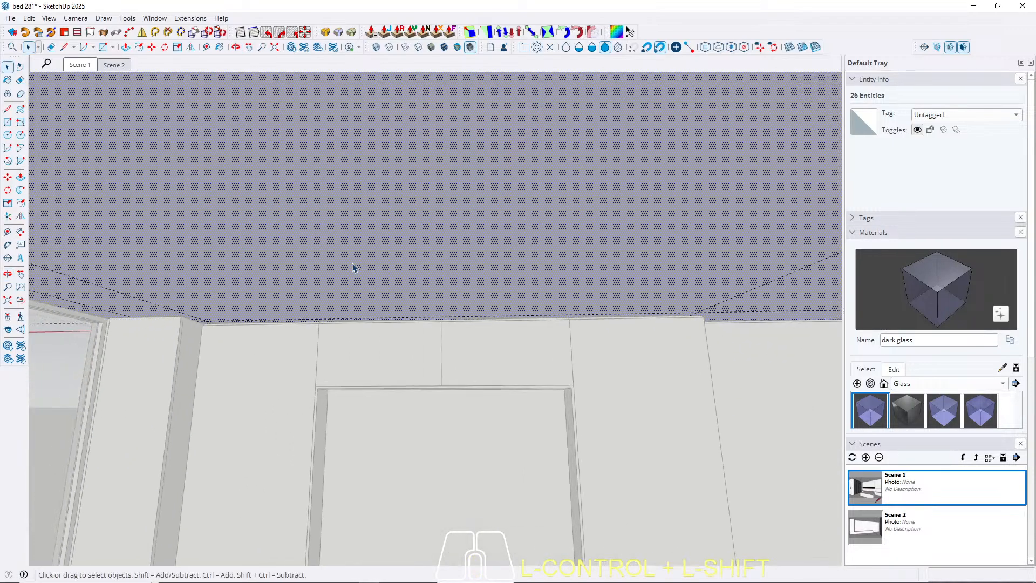
{"action": "key", "text": "r"}
{"action": "scroll", "coordinate": [694, 296], "scroll_direction": "up", "scroll_amount": 2}
{"action": "left_click", "coordinate": [699, 318]}
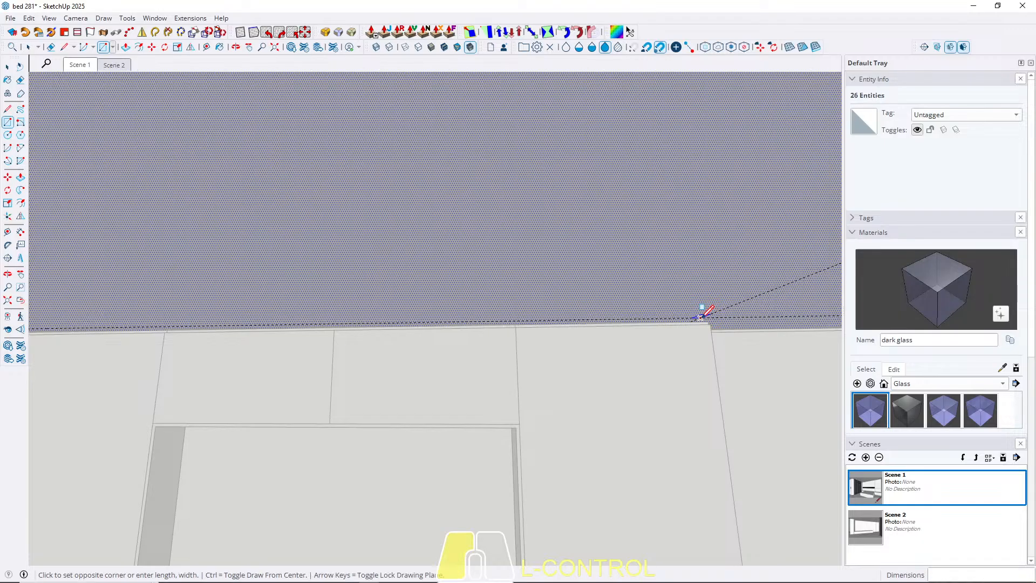
{"action": "middle_click_drag", "start_coordinate": [362, 230], "coordinate": [791, 155]}
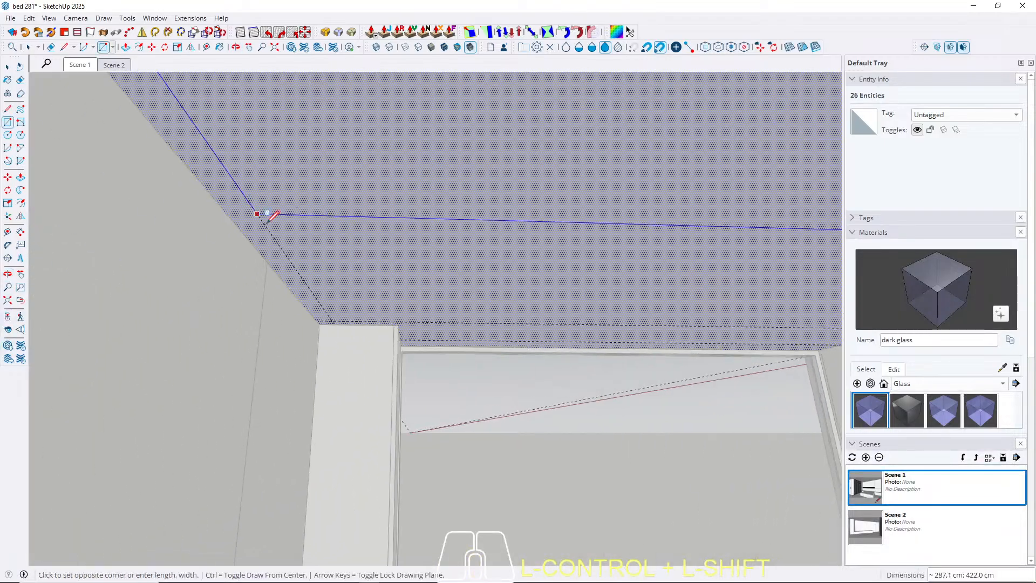
{"action": "middle_click_drag", "start_coordinate": [268, 222], "coordinate": [307, 233]}
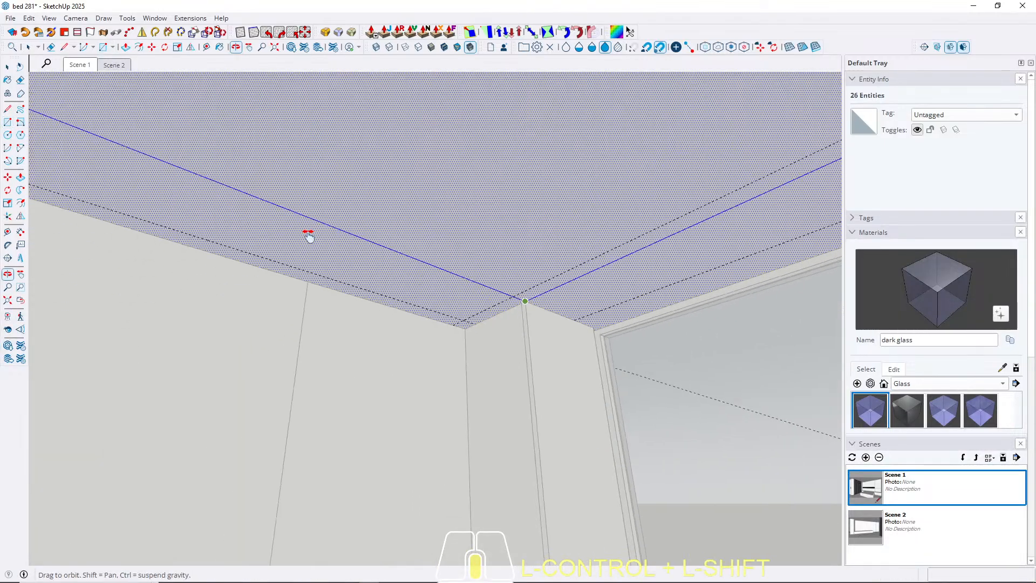
{"action": "left_click", "coordinate": [453, 316]}
{"action": "middle_click_drag", "start_coordinate": [468, 302], "coordinate": [484, 256]}
Push/Pull the rectangle's inner ceiling face upward by 30 cm to form a recess.
{"action": "key", "text": "space"}
{"action": "left_click", "coordinate": [373, 210]}
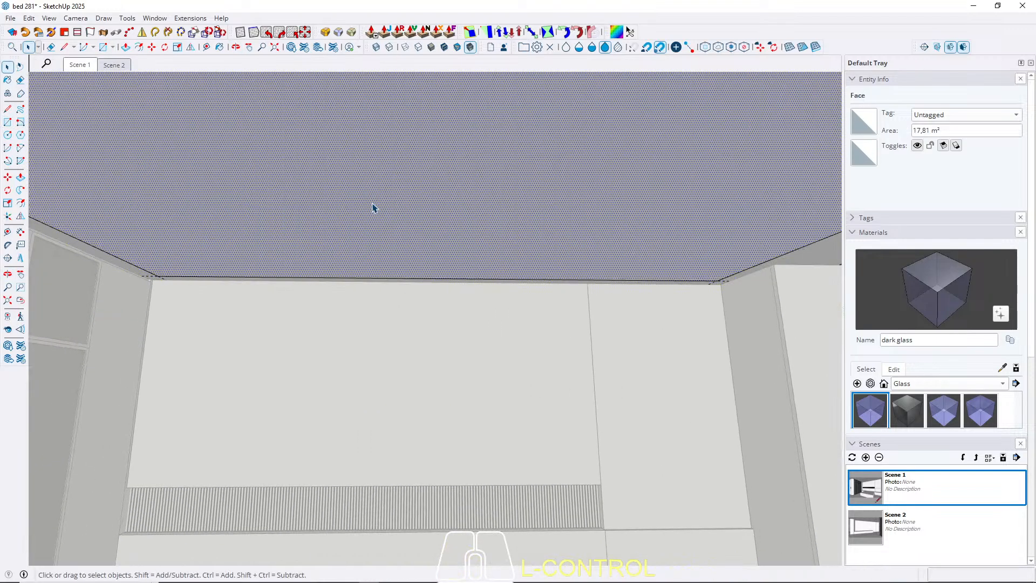
{"action": "key", "text": "p"}
{"action": "scroll", "coordinate": [422, 216], "scroll_direction": "down", "scroll_amount": 4}
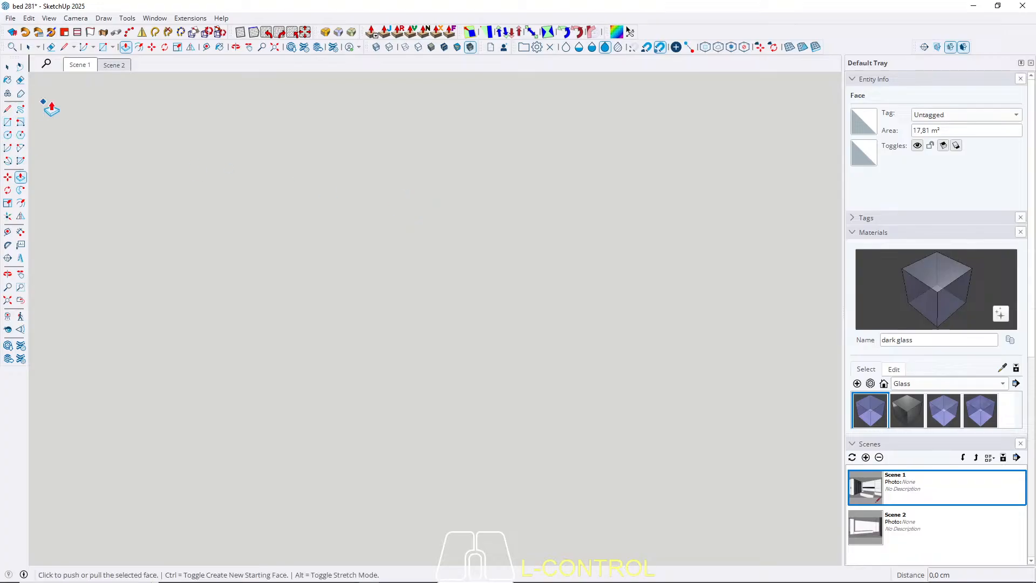
{"action": "left_click", "coordinate": [79, 66]}
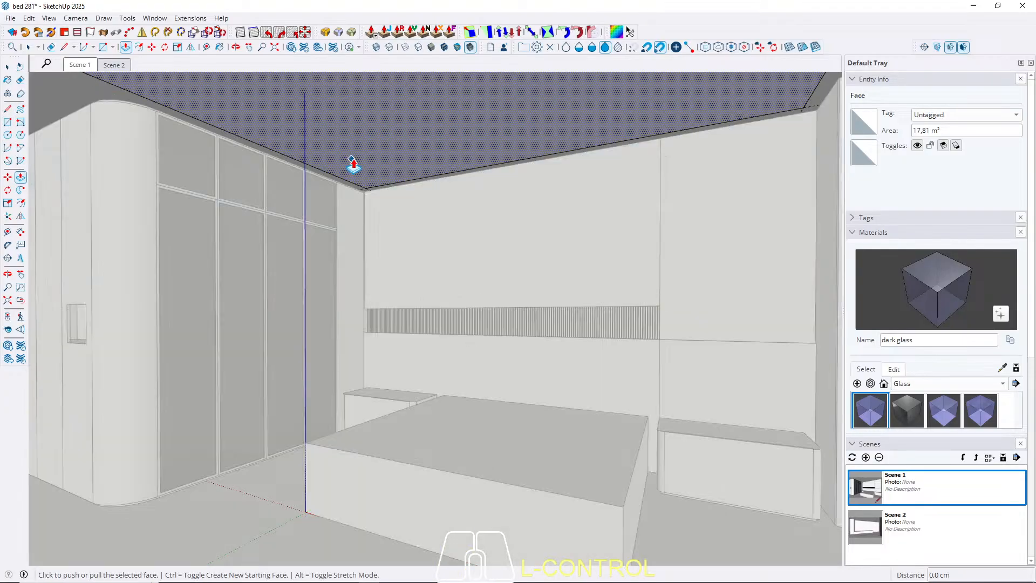
{"action": "left_click", "coordinate": [352, 164]}
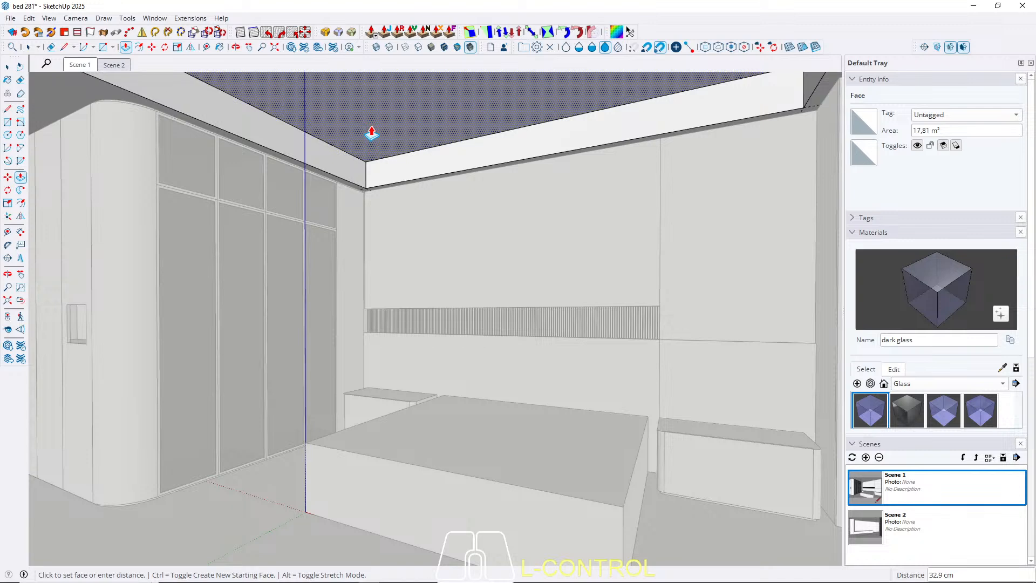
{"action": "type", "text": "30"}
{"action": "key", "text": "Return"}
{"action": "key", "text": "space"}
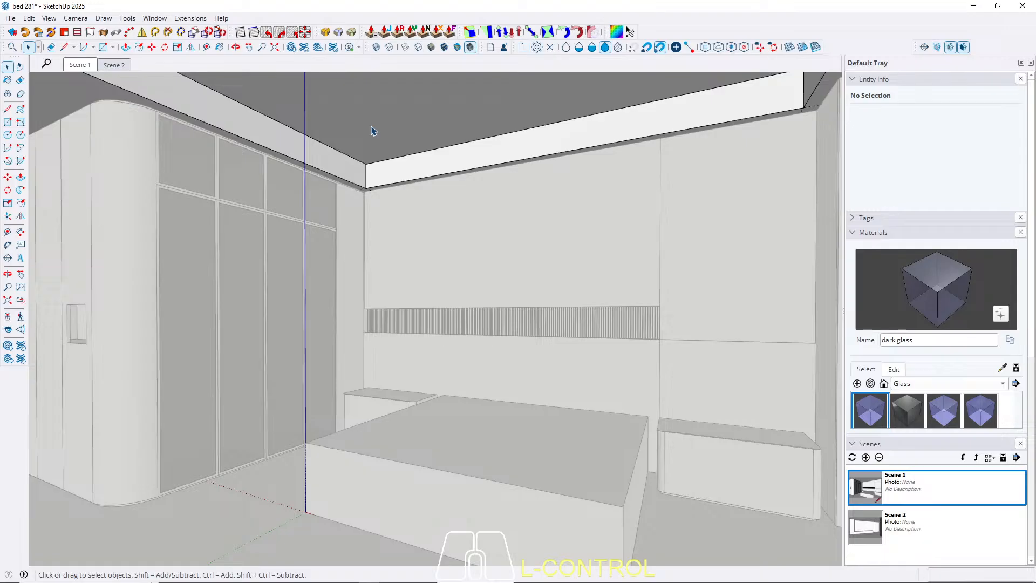
Offset the outline of the recess's top face inward by 5 cm, with the rest of the room shown.
{"action": "mouse_move", "coordinate": [347, 145]}
{"action": "middle_mouse_down"}
{"action": "mouse_move", "coordinate": [347, 134]}
{"action": "mouse_move", "coordinate": [419, 141]}
{"action": "mouse_move", "coordinate": [355, 140]}
{"action": "middle_mouse_up"}
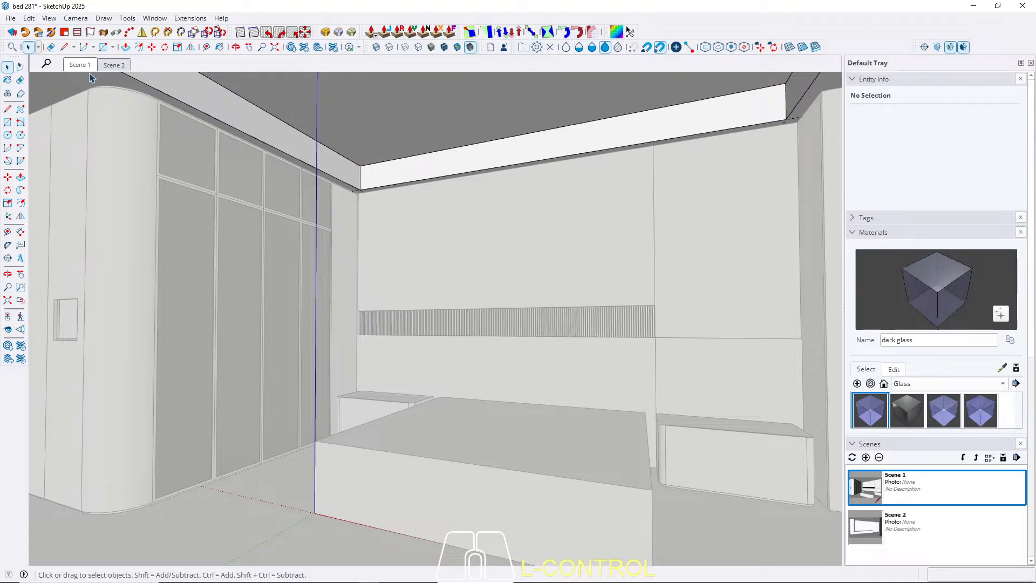
{"action": "left_click", "coordinate": [76, 66]}
{"action": "left_click", "coordinate": [366, 143]}
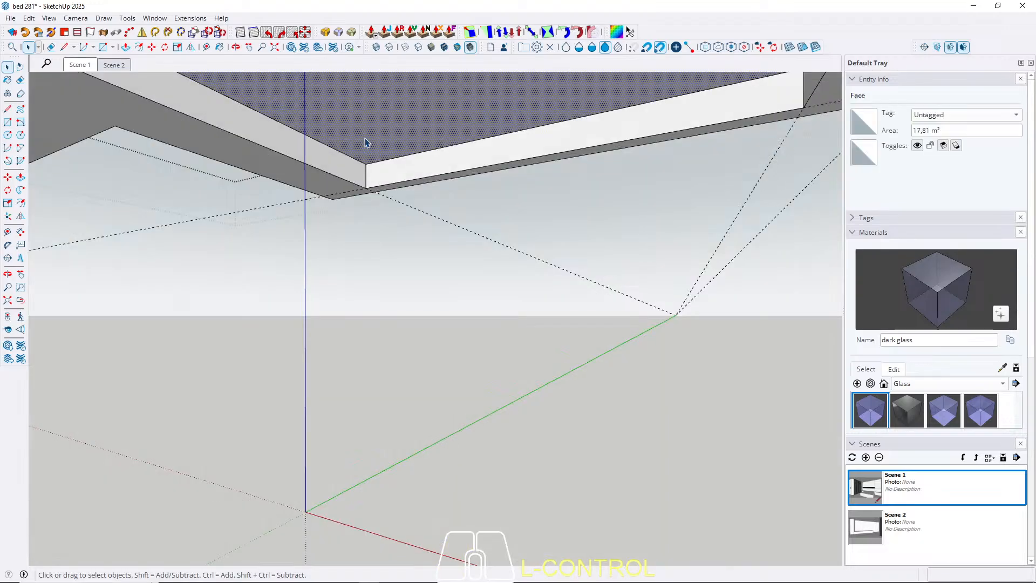
{"action": "key", "text": "ctrl+w"}
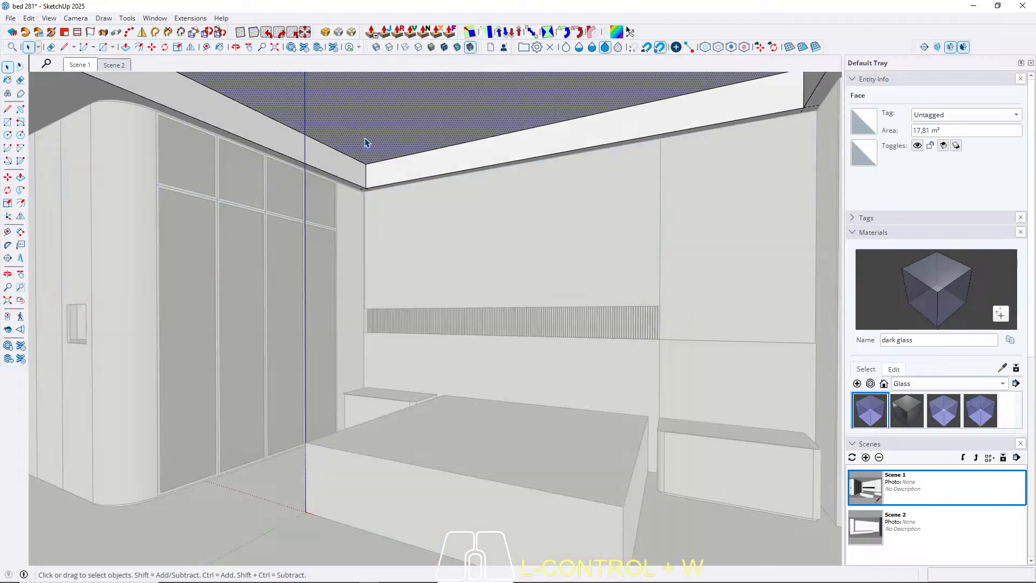
{"action": "key", "text": "f"}
{"action": "left_click", "coordinate": [350, 145]}
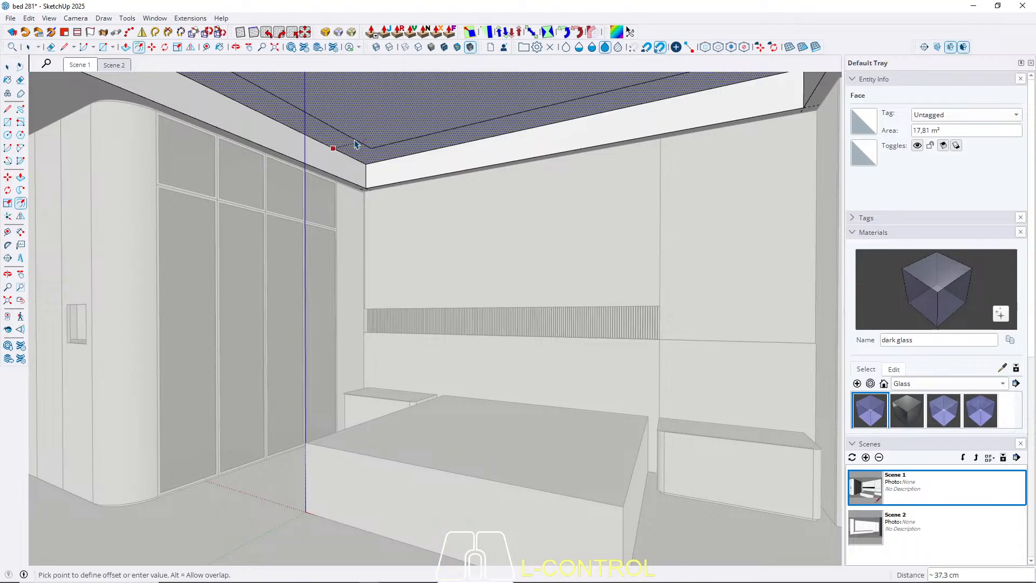
{"action": "type", "text": "5"}
{"action": "key", "text": "Return"}
{"action": "key", "text": "space"}
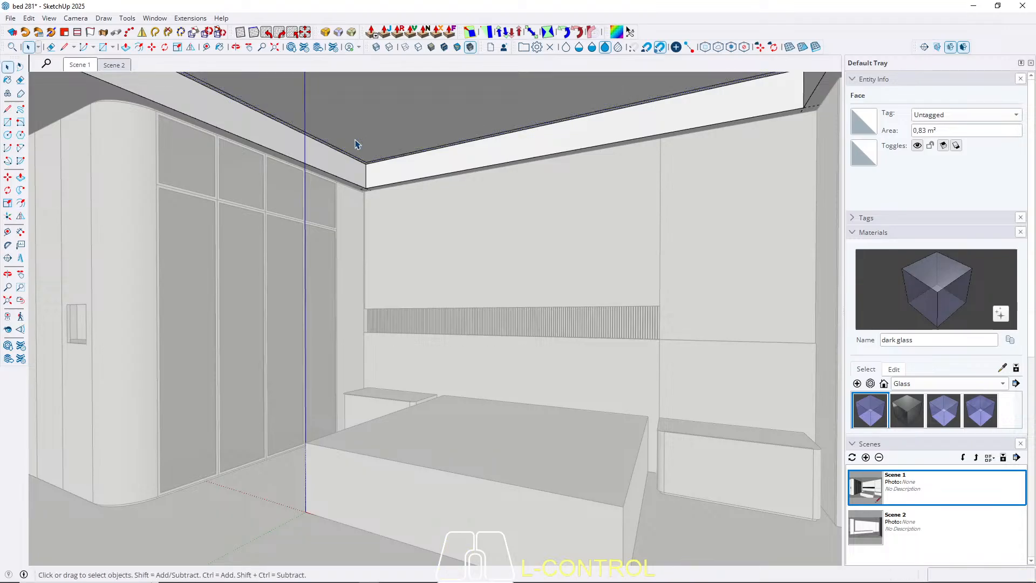
Push/Pull the narrow border strip around the recess's top face upward by 5 cm to form a groove.
{"action": "key", "text": "p"}
{"action": "scroll", "coordinate": [356, 159], "scroll_direction": "up", "scroll_amount": 8}
{"action": "middle_click_drag", "start_coordinate": [350, 165], "coordinate": [431, 162]}
{"action": "left_click", "coordinate": [422, 165]}
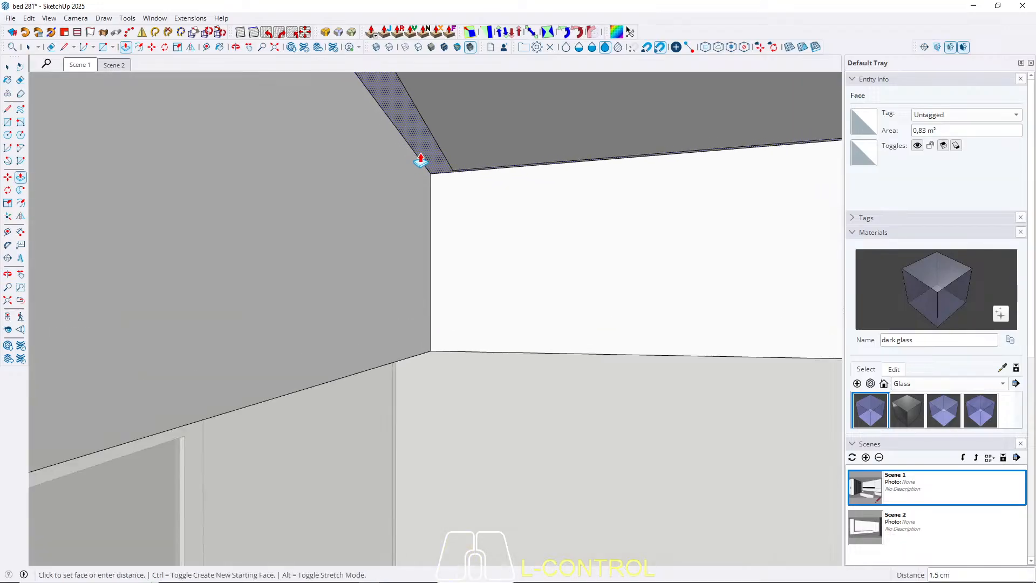
{"action": "key", "text": "Return"}
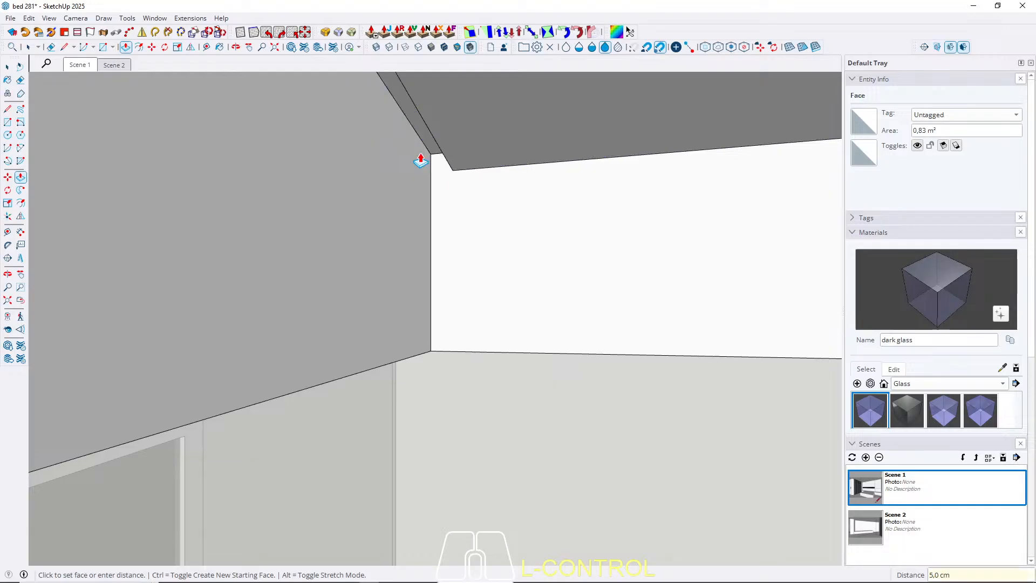
Offset the outer outline of the groove's top face inward by 2 cm.
{"action": "key", "text": "space"}
{"action": "scroll", "coordinate": [413, 127], "scroll_direction": "up", "scroll_amount": 2}
{"action": "middle_click_drag", "start_coordinate": [407, 122], "coordinate": [470, 146]}
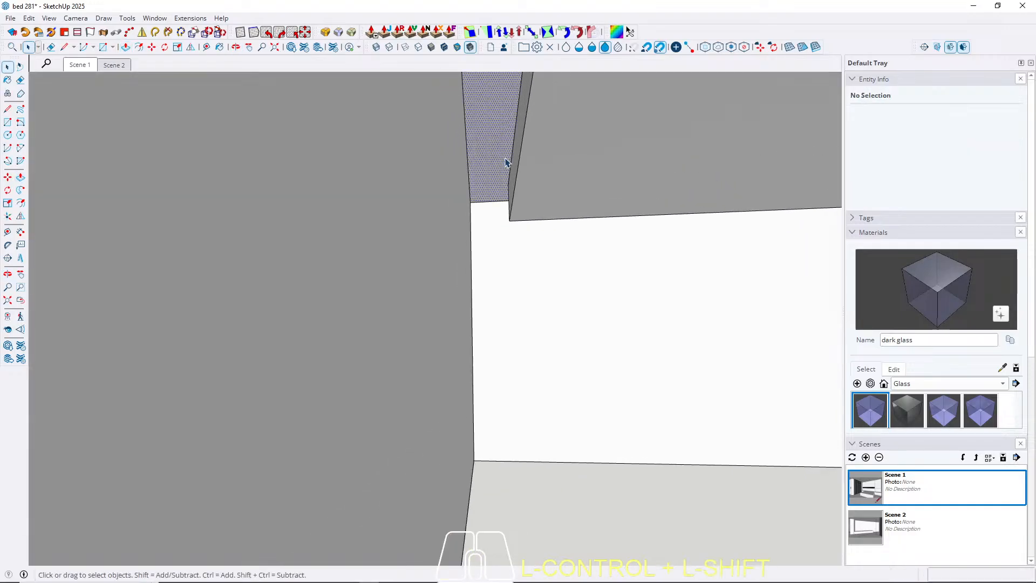
{"action": "left_click", "coordinate": [506, 160]}
{"action": "key", "text": "f"}
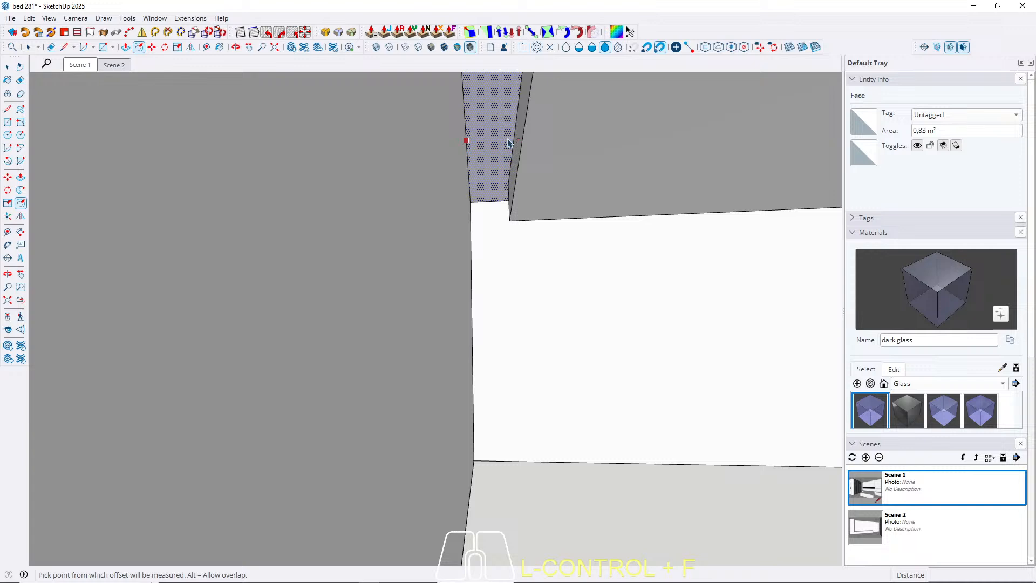
{"action": "left_click", "coordinate": [467, 140]}
{"action": "type", "text": "2"}
{"action": "key", "text": "Return"}
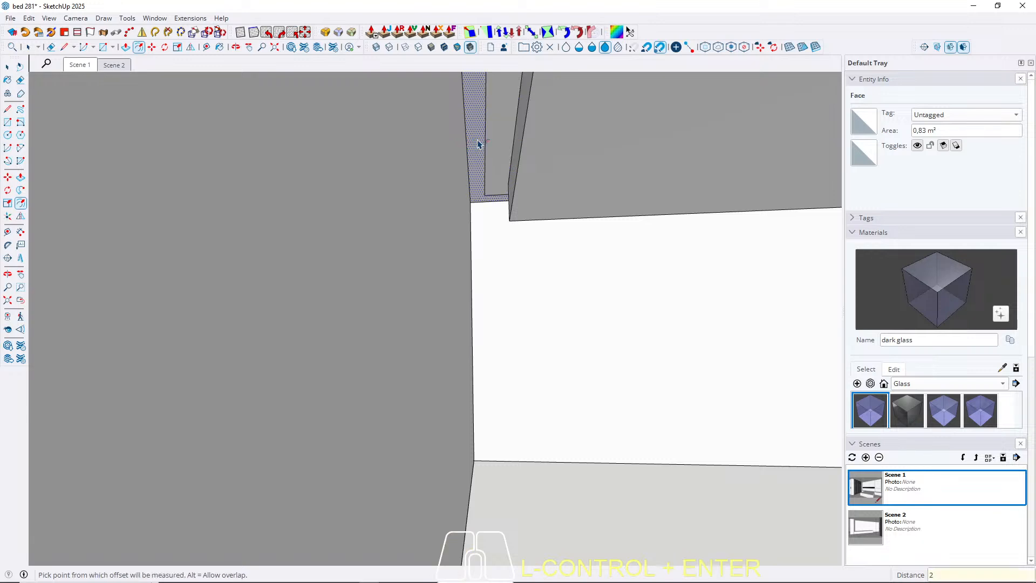
{"action": "key", "text": "space"}
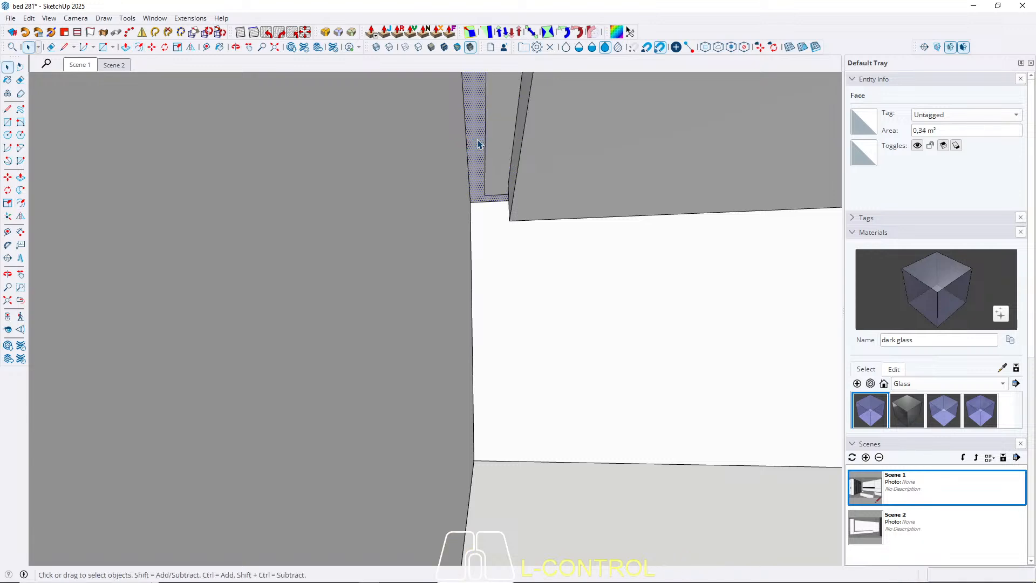
Finish editing the ceiling group and remove all guide lines, viewing the room from Scene 2.
{"action": "left_click", "coordinate": [86, 69]}
{"action": "key", "text": "ctrl+Escape"}
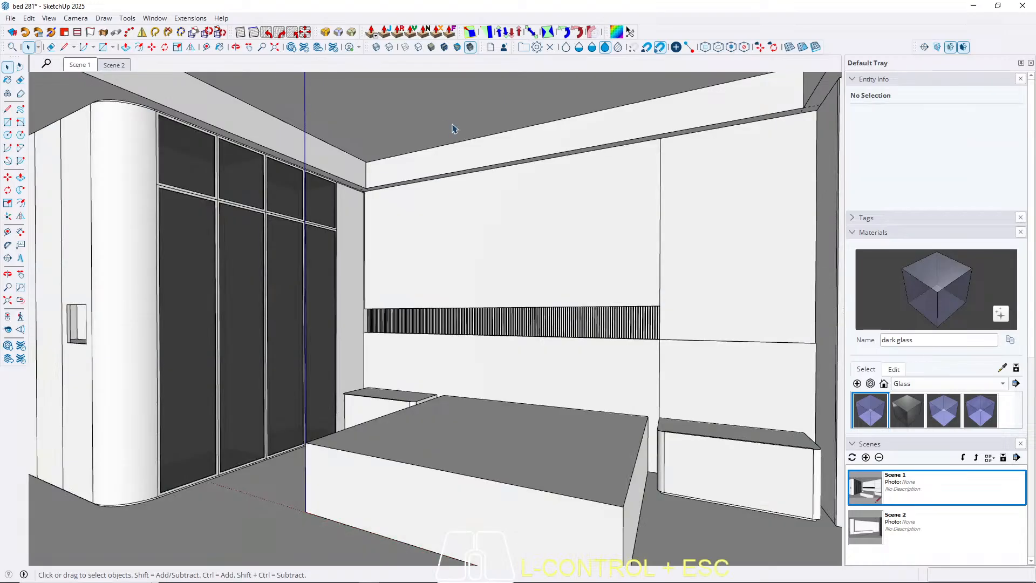
{"action": "left_click", "coordinate": [112, 66]}
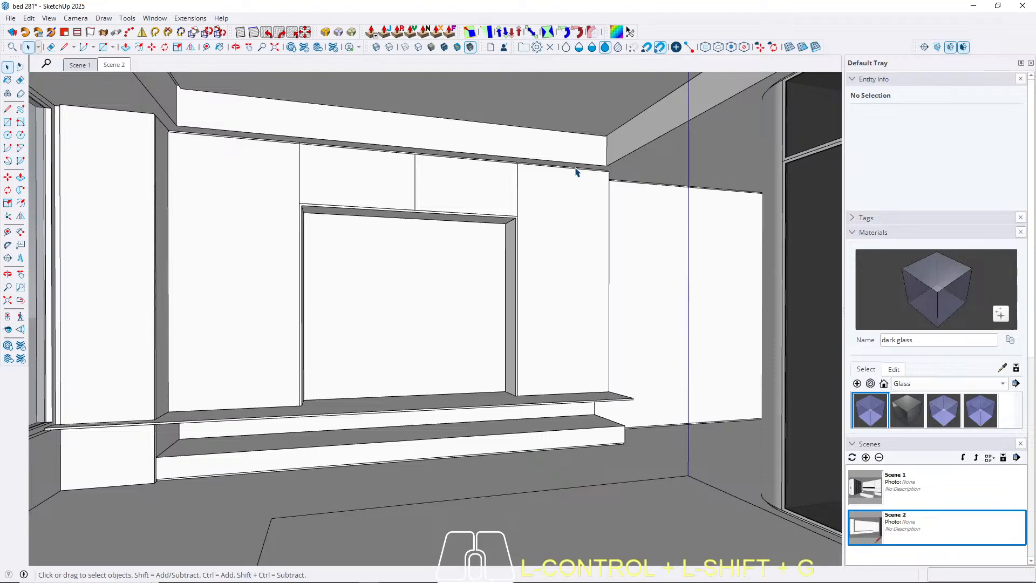
Examine the ceiling recess above the cabinet wall, the glass-front wardrobe and the headboard wall.
{"action": "scroll", "coordinate": [621, 161], "scroll_direction": "up", "scroll_amount": 2}
{"action": "middle_click_drag", "start_coordinate": [548, 203], "coordinate": [475, 186]}
{"action": "left_click", "coordinate": [82, 65]}
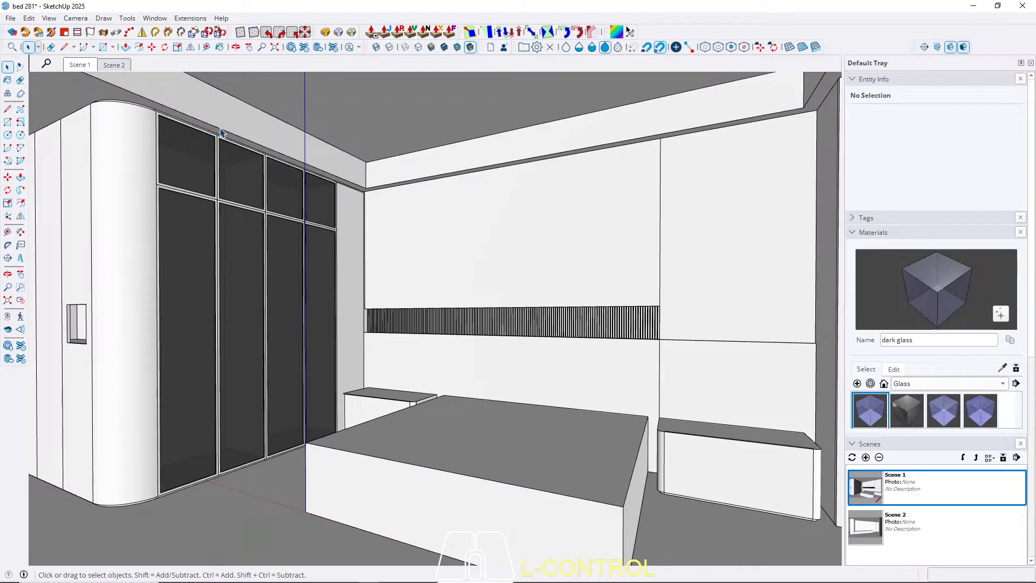
{"action": "middle_click_drag", "start_coordinate": [233, 130], "coordinate": [303, 158], "text": "ctrl"}
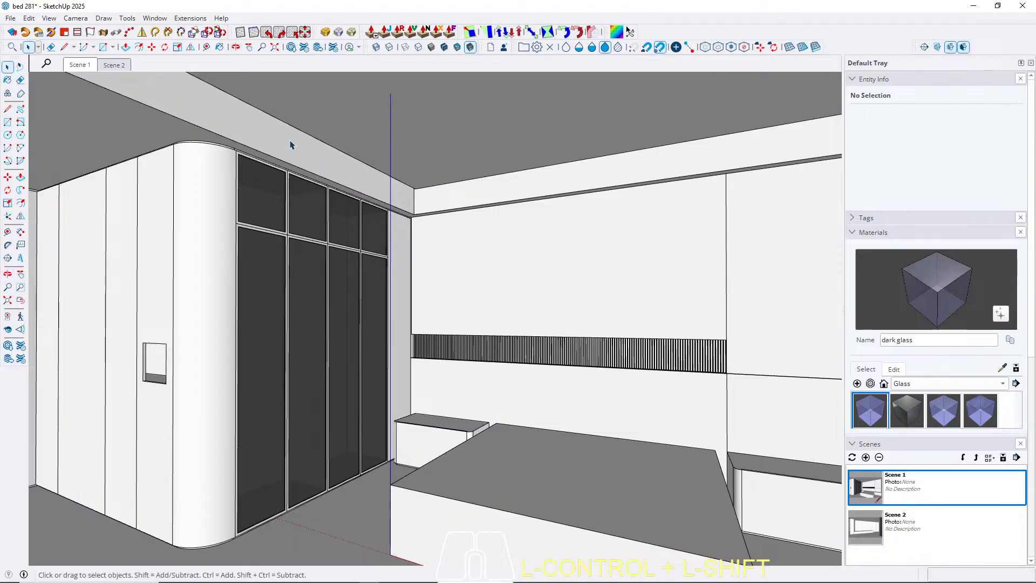
{"action": "scroll", "coordinate": [290, 142], "scroll_direction": "up", "scroll_amount": 3}
{"action": "middle_click_drag", "start_coordinate": [278, 170], "coordinate": [166, 174]}
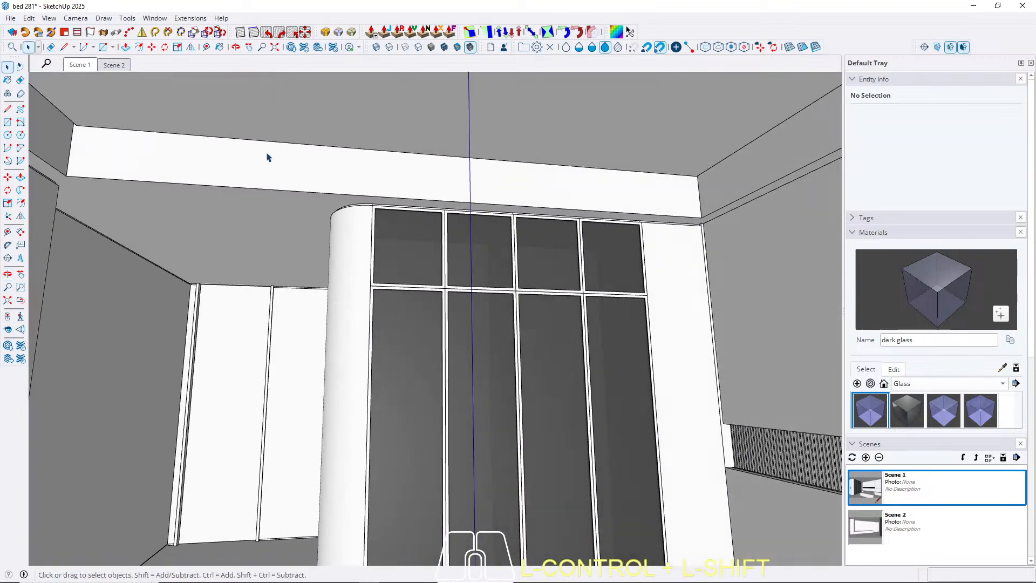
{"action": "middle_click_drag", "start_coordinate": [316, 172], "coordinate": [407, 185]}
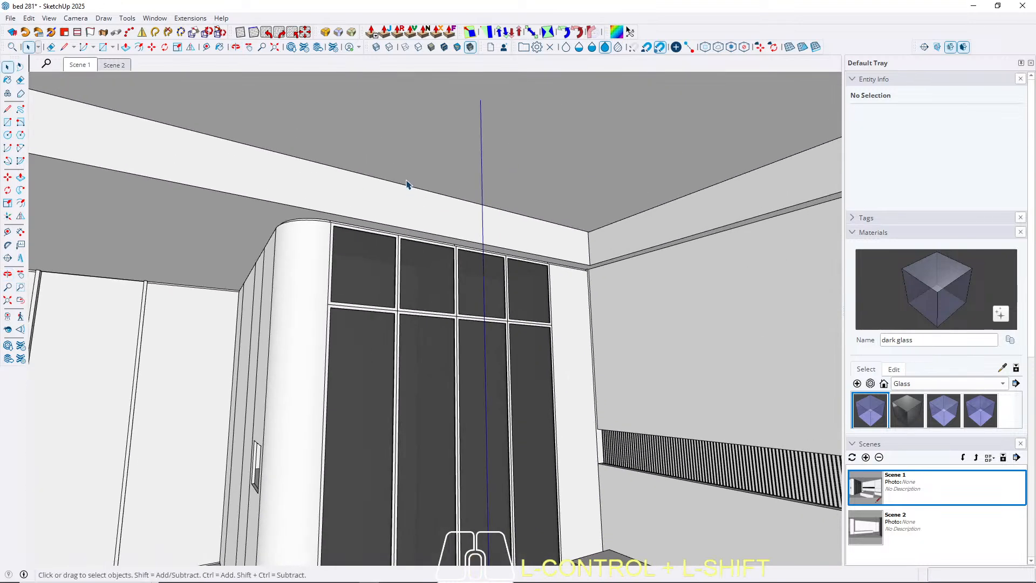
{"action": "scroll", "coordinate": [407, 183], "scroll_direction": "up", "scroll_amount": 2}
{"action": "mouse_move", "coordinate": [296, 197]}
{"action": "middle_mouse_down"}
{"action": "mouse_move", "coordinate": [370, 173]}
{"action": "mouse_move", "coordinate": [440, 174]}
{"action": "mouse_move", "coordinate": [209, 201]}
{"action": "mouse_move", "coordinate": [393, 185]}
{"action": "mouse_move", "coordinate": [285, 212]}
{"action": "middle_mouse_up"}
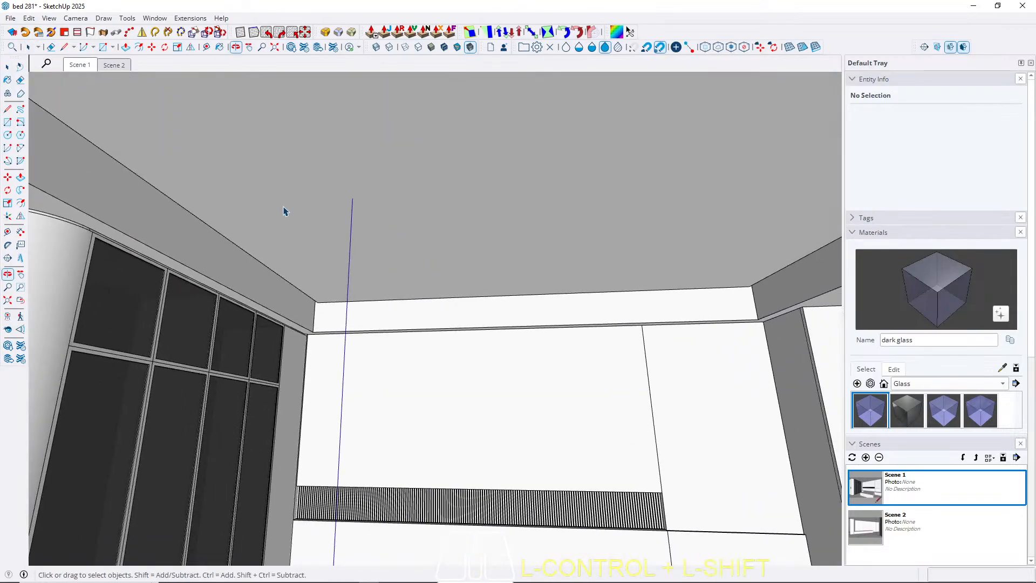
{"action": "scroll", "coordinate": [186, 181], "scroll_direction": "down", "scroll_amount": 2}
{"action": "middle_click_drag", "start_coordinate": [384, 169], "coordinate": [330, 205]}
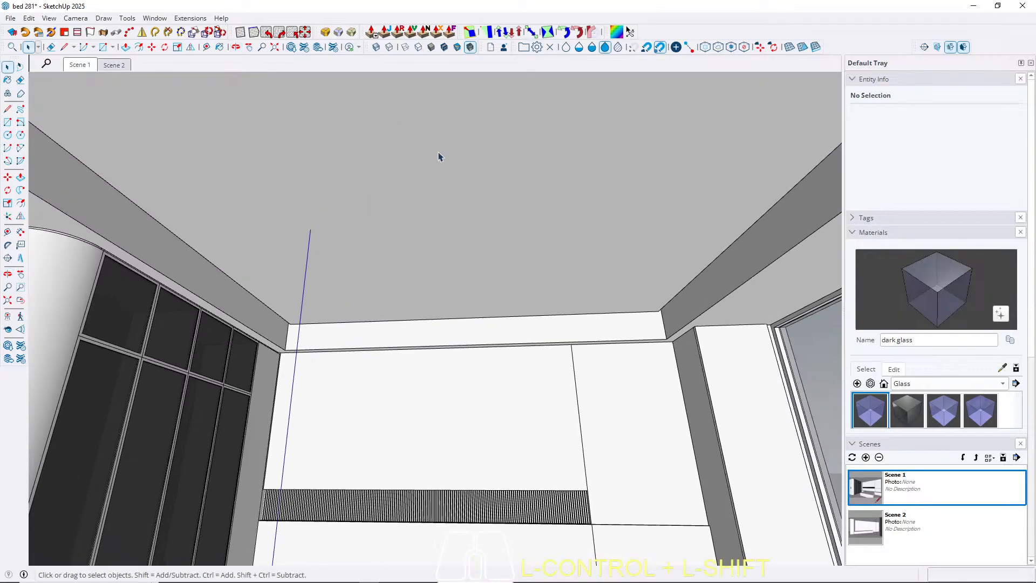
Open the ceiling group for editing and select all of its connected geometry.
{"action": "scroll", "coordinate": [177, 266], "scroll_direction": "up", "scroll_amount": 3}
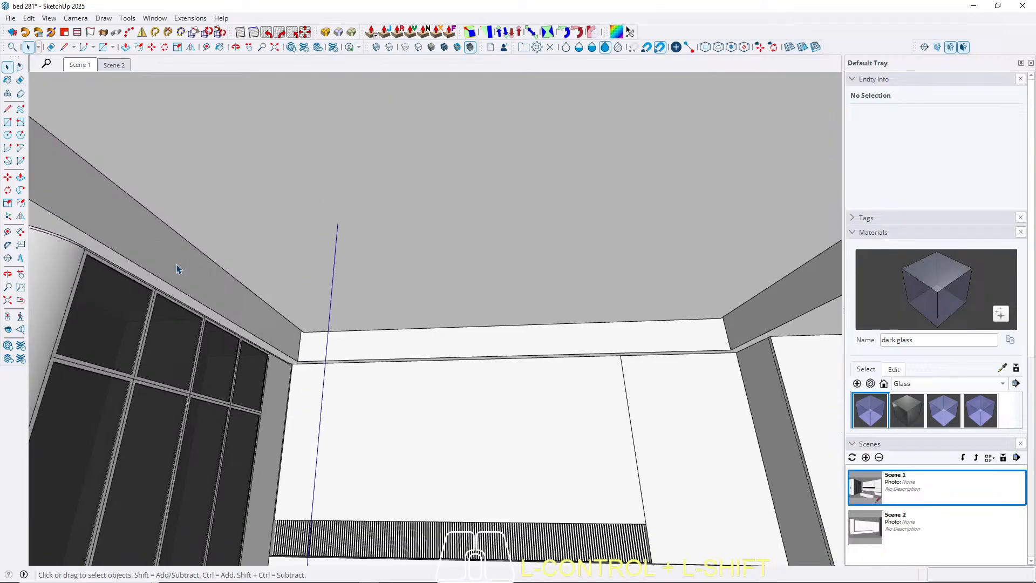
{"action": "triple_click", "coordinate": [176, 266]}
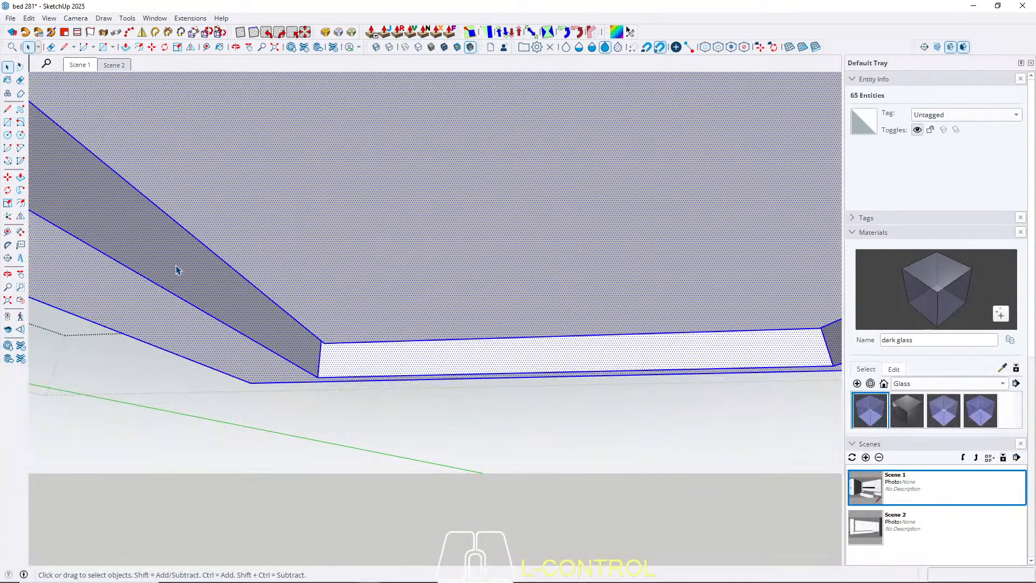
{"action": "scroll", "coordinate": [199, 266], "scroll_direction": "up", "scroll_amount": 5}
{"action": "key", "text": "t"}
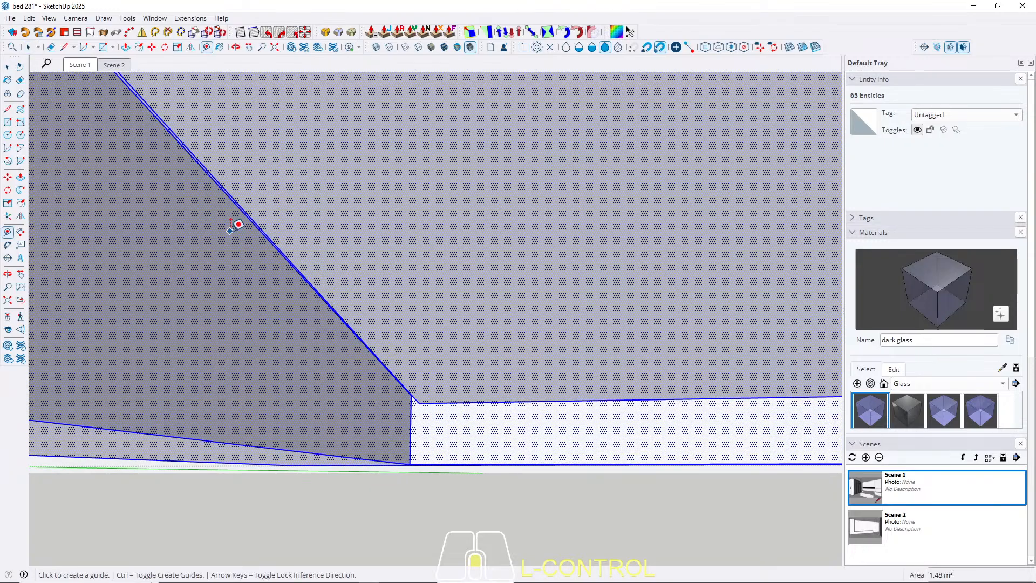
{"action": "left_click", "coordinate": [247, 195]}
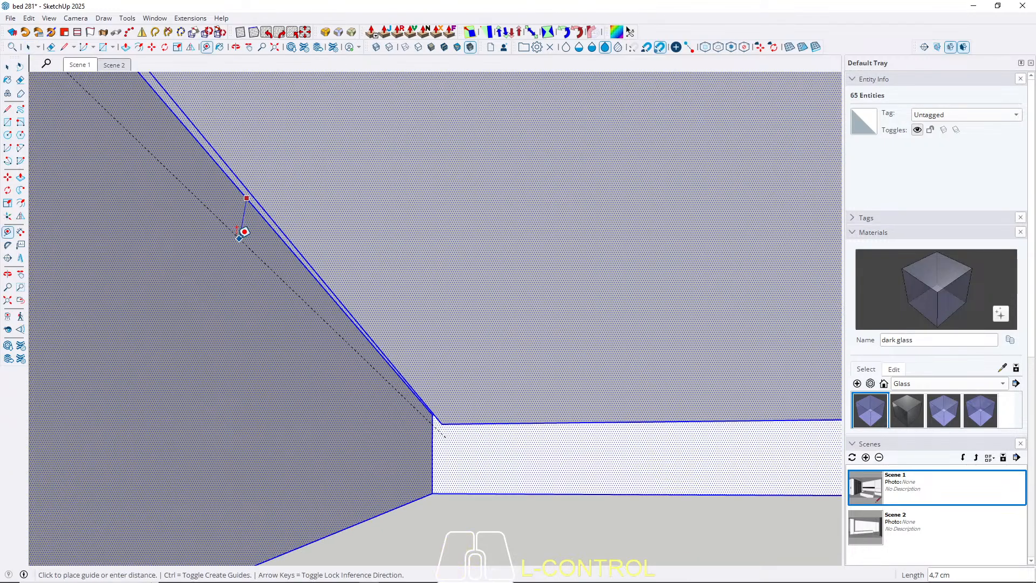
{"action": "scroll", "coordinate": [242, 227], "scroll_direction": "down", "scroll_amount": 3}
{"action": "key", "text": "space"}
{"action": "scroll", "coordinate": [231, 245], "scroll_direction": "down", "scroll_amount": 1}
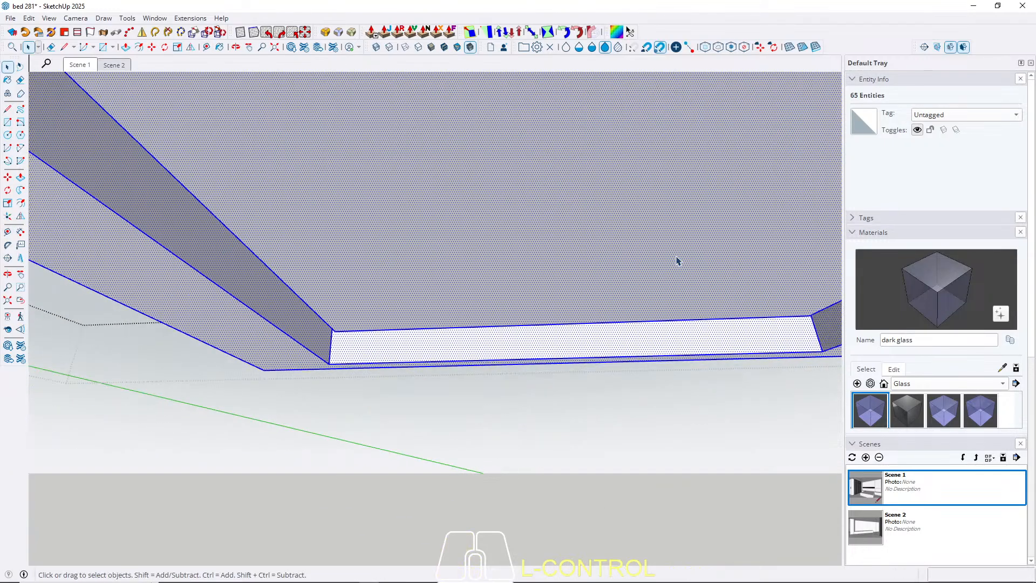
Place a horizontal guide through the vertical midpoint of the ceiling recess side above the wardrobe.
{"action": "scroll", "coordinate": [221, 254], "scroll_direction": "up", "scroll_amount": 4}
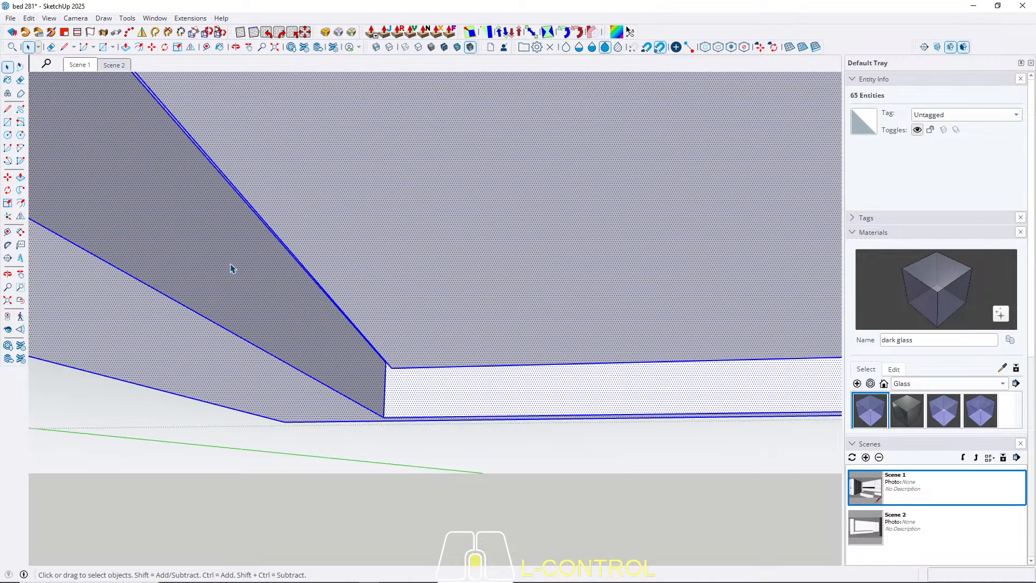
{"action": "key", "text": "t"}
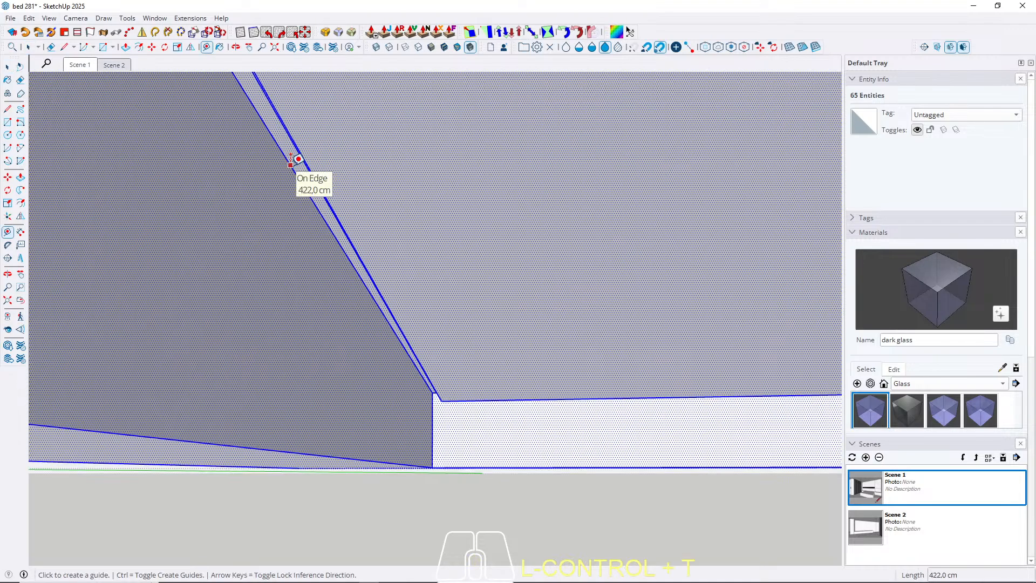
{"action": "left_click", "coordinate": [291, 163]}
{"action": "key", "text": "ctrl+Up"}
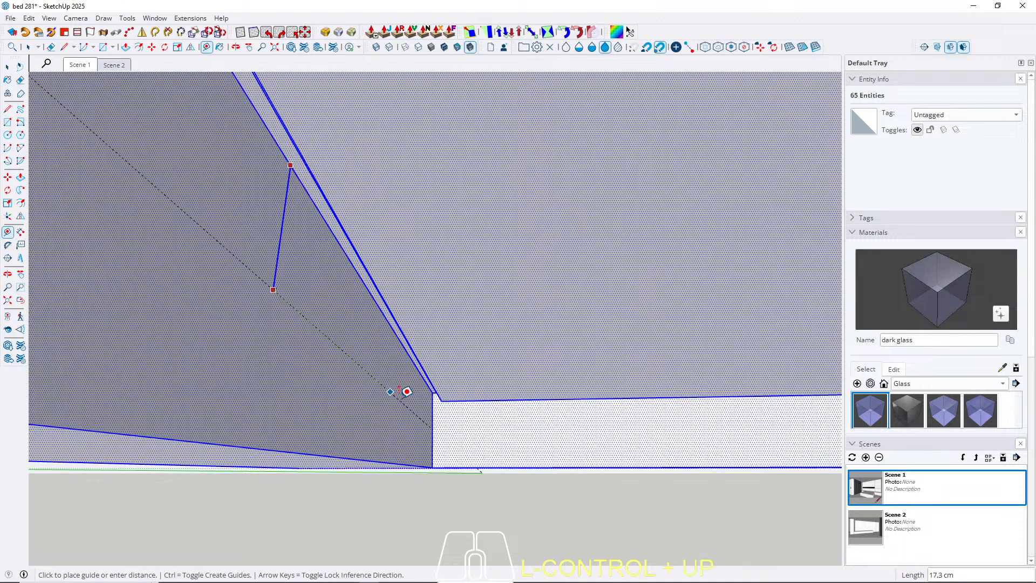
{"action": "left_click", "coordinate": [440, 420]}
{"action": "middle_click_drag", "start_coordinate": [370, 319], "coordinate": [267, 260]}
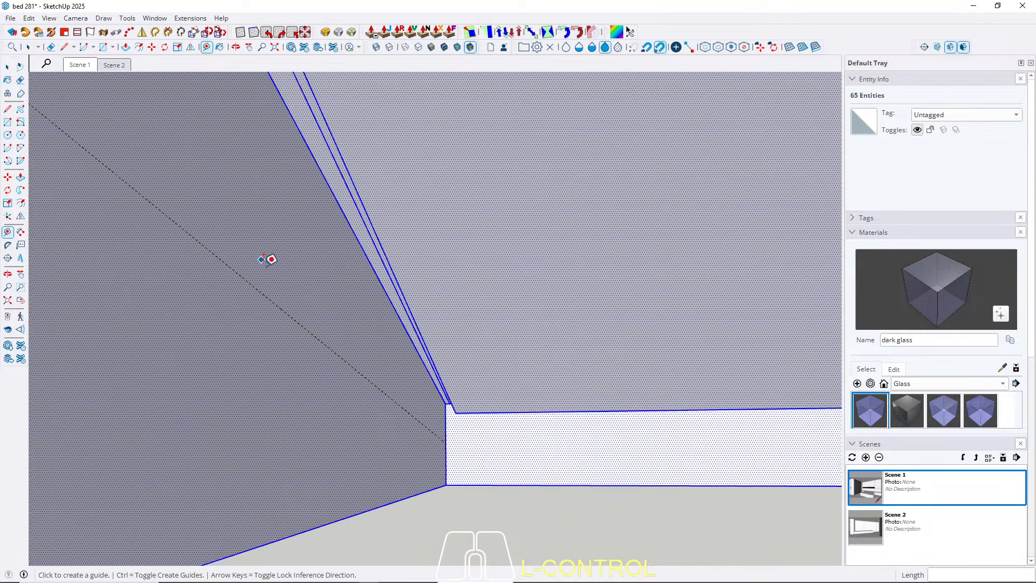
Add two parallel guides 1.5 cm above and 1.5 cm below the mid-height guide on the recess side.
{"action": "left_click", "coordinate": [260, 291]}
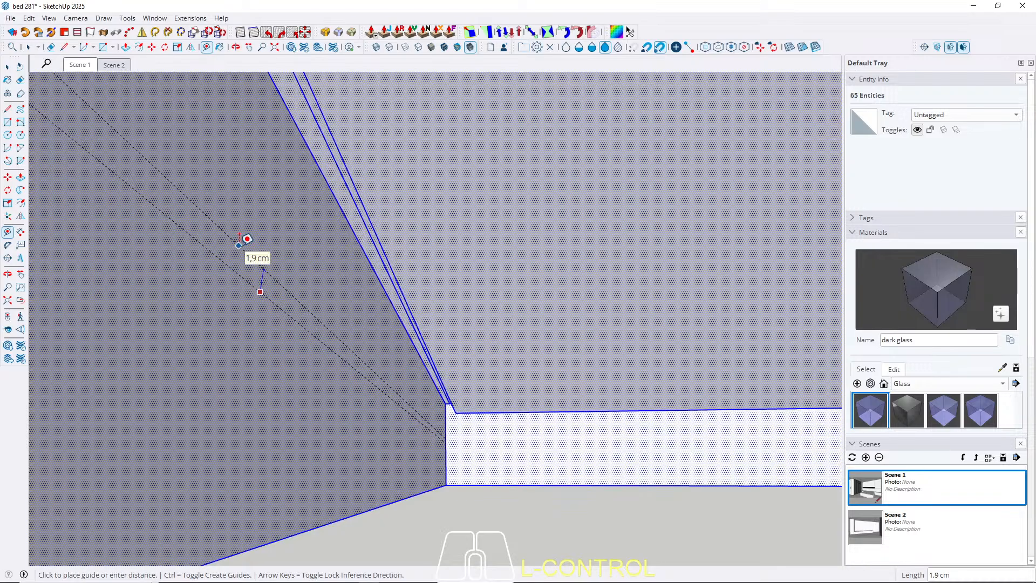
{"action": "type", "text": "1,5"}
{"action": "key", "text": "ctrl+Return"}
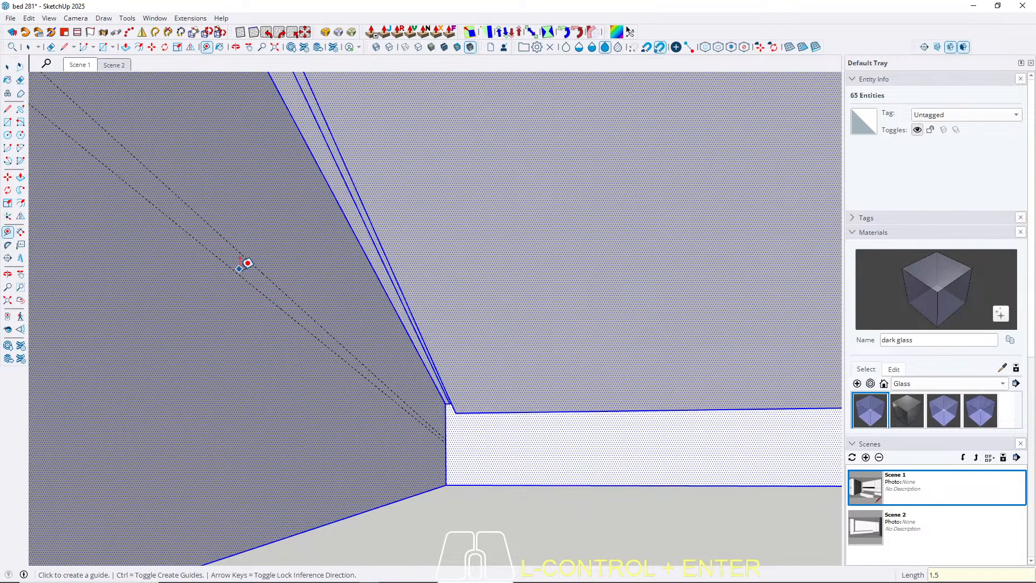
{"action": "left_click", "coordinate": [238, 274]}
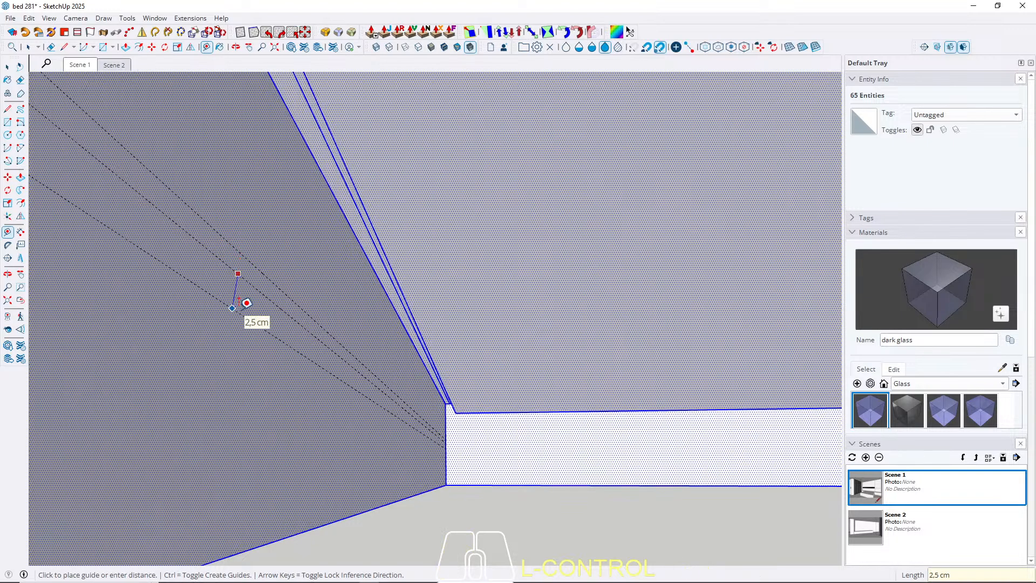
{"action": "key", "text": "Escape"}
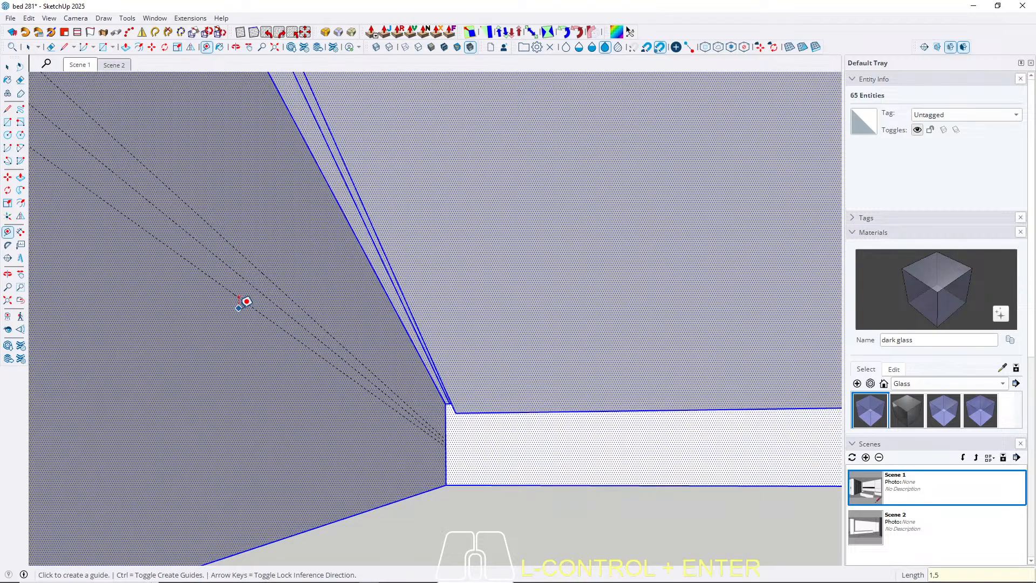
{"action": "key", "text": "space"}
Place a vertical guide 10 cm inward from one end edge of the recess side above the wardrobe.
{"action": "middle_click_drag", "start_coordinate": [543, 451], "coordinate": [201, 424]}
{"action": "scroll", "coordinate": [512, 437], "scroll_direction": "up", "scroll_amount": 7}
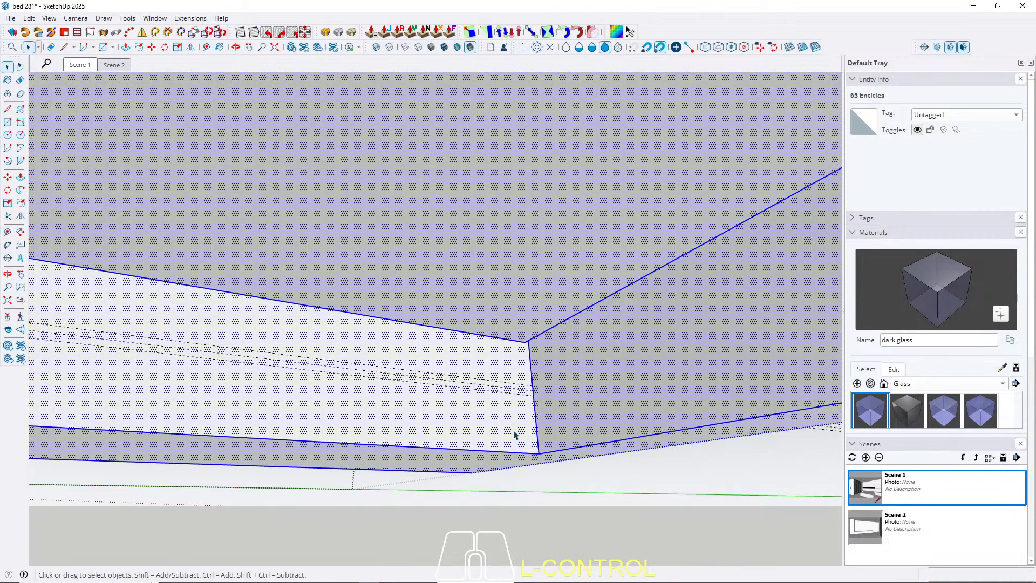
{"action": "key", "text": "t"}
{"action": "left_click", "coordinate": [547, 399]}
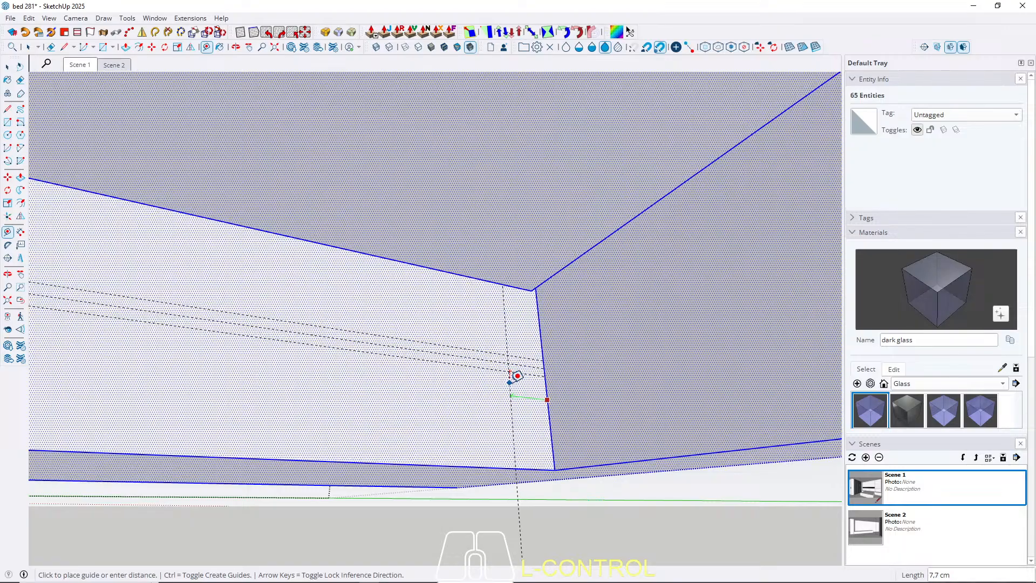
{"action": "type", "text": "10"}
{"action": "key", "text": "Return"}
Place another vertical guide 10 cm inward from the opposite end edge of the same recess side.
{"action": "scroll", "coordinate": [691, 373], "scroll_direction": "down", "scroll_amount": 6}
{"action": "middle_click_drag", "start_coordinate": [310, 347], "coordinate": [194, 361]}
{"action": "middle_click_drag", "start_coordinate": [194, 362], "coordinate": [668, 347], "text": "shift"}
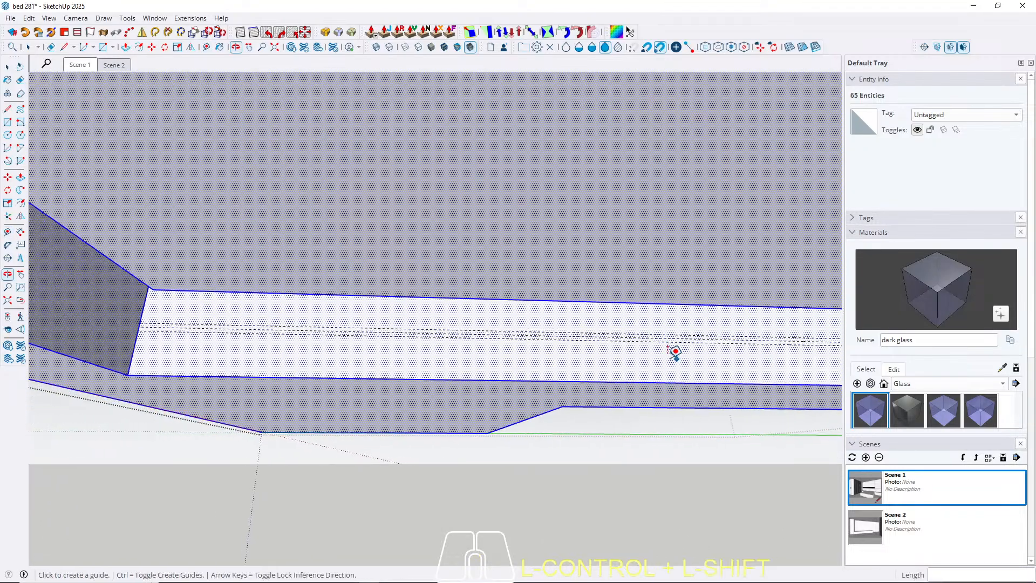
{"action": "middle_click_drag", "start_coordinate": [419, 322], "coordinate": [345, 328]}
{"action": "scroll", "coordinate": [245, 338], "scroll_direction": "up", "scroll_amount": 3}
{"action": "left_click", "coordinate": [206, 346]}
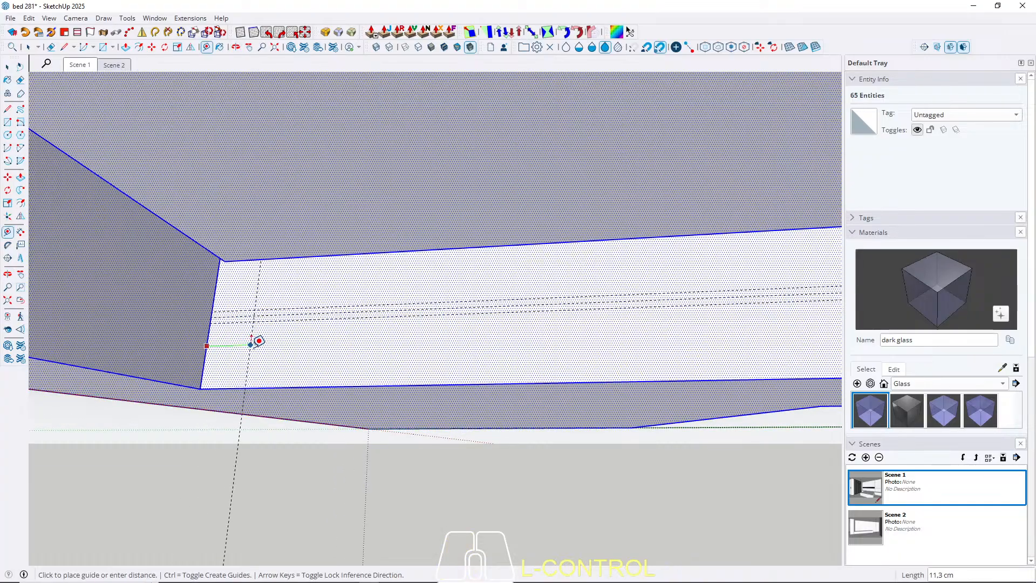
{"action": "key", "text": "Escape"}
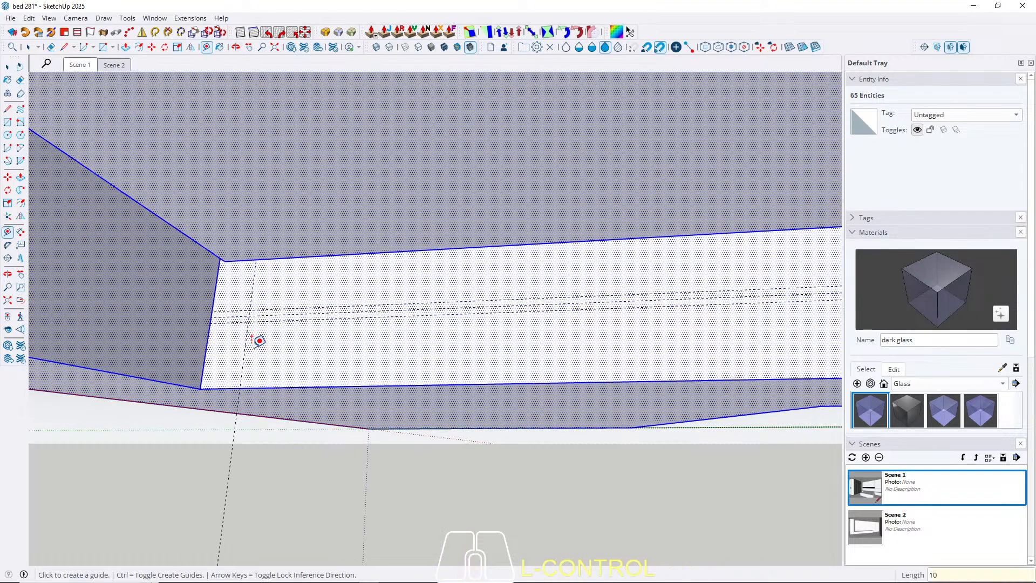
{"action": "key", "text": "space"}
Draw a rectangle about 3 by 404 cm between the outer horizontal guides and the two end guides.
{"action": "key", "text": "r"}
{"action": "left_click", "coordinate": [251, 310]}
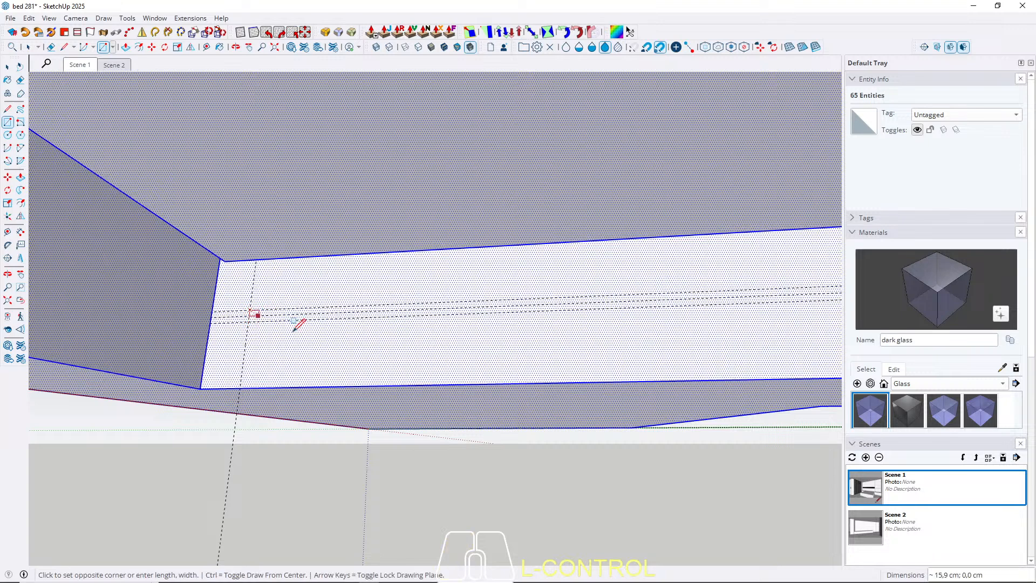
{"action": "middle_click_drag", "start_coordinate": [293, 329], "coordinate": [401, 323]}
{"action": "middle_click_drag", "start_coordinate": [401, 323], "coordinate": [259, 295], "text": "shift"}
{"action": "scroll", "coordinate": [487, 354], "scroll_direction": "up", "scroll_amount": 5}
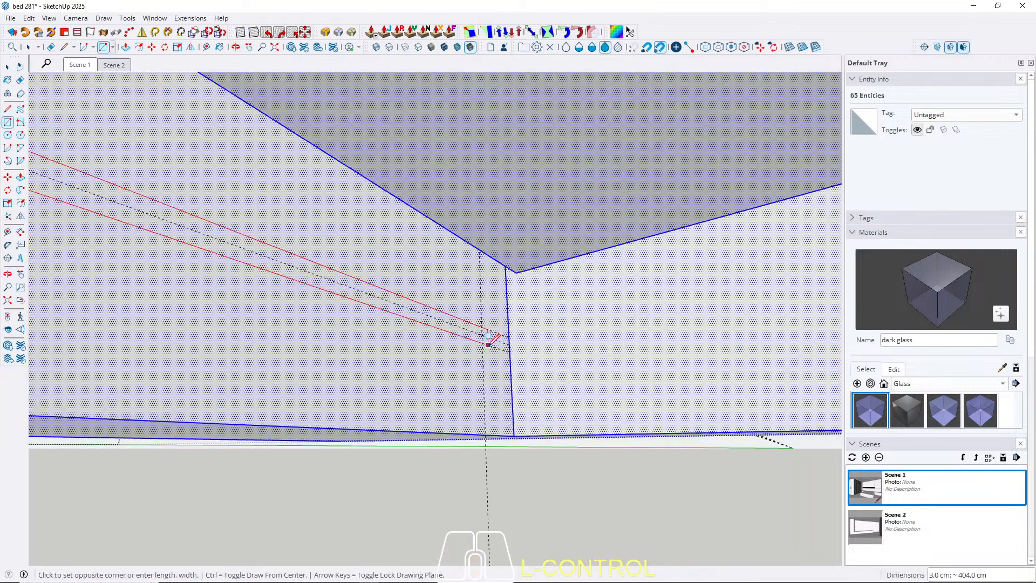
{"action": "left_click", "coordinate": [482, 339]}
{"action": "key", "text": "space"}
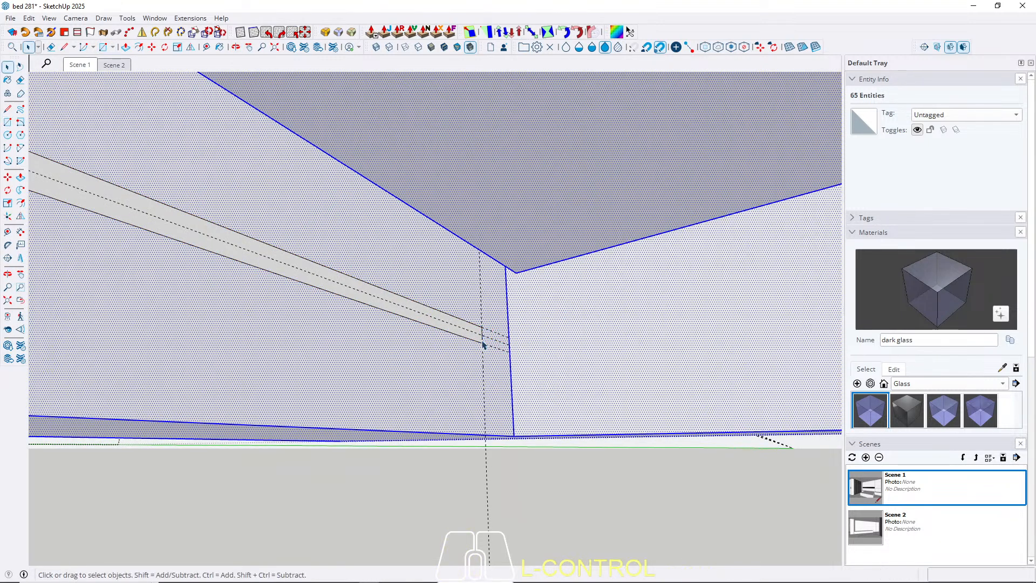
Push the narrow rectangle 10 cm into the recess side to form a slot.
{"action": "key", "text": "p"}
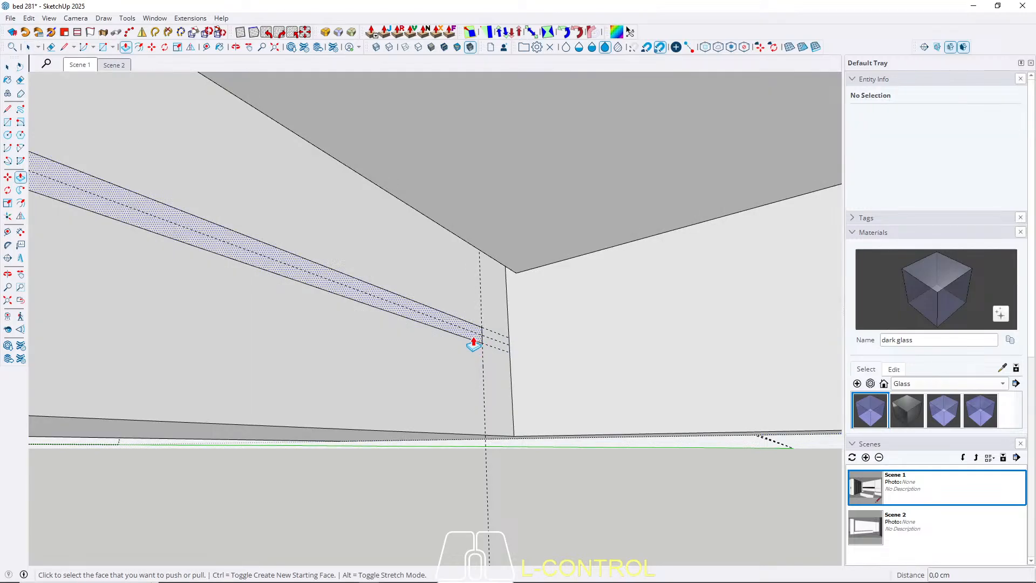
{"action": "left_click", "coordinate": [475, 341]}
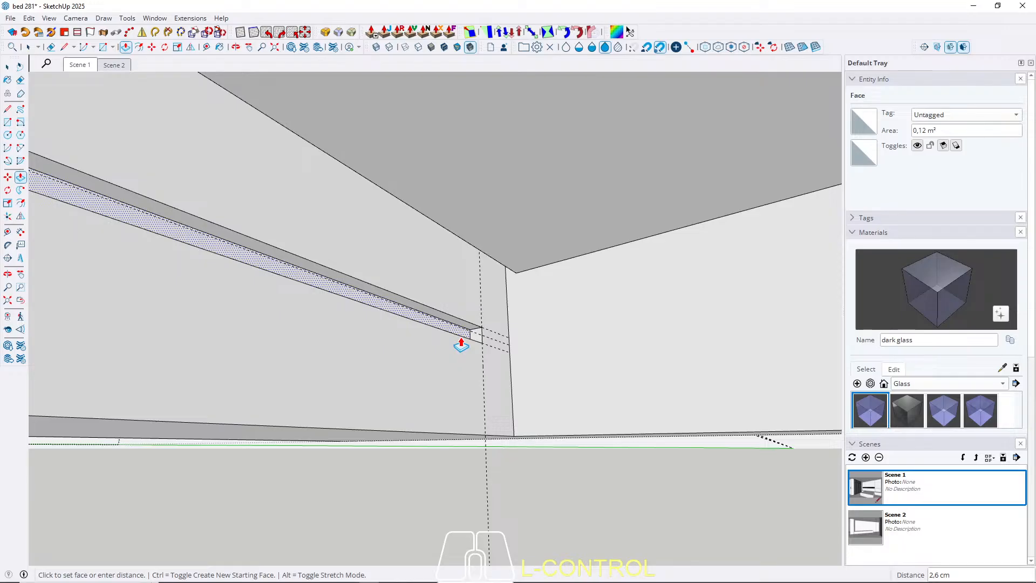
{"action": "type", "text": "10"}
{"action": "key", "text": "Return"}
{"action": "key", "text": "space"}
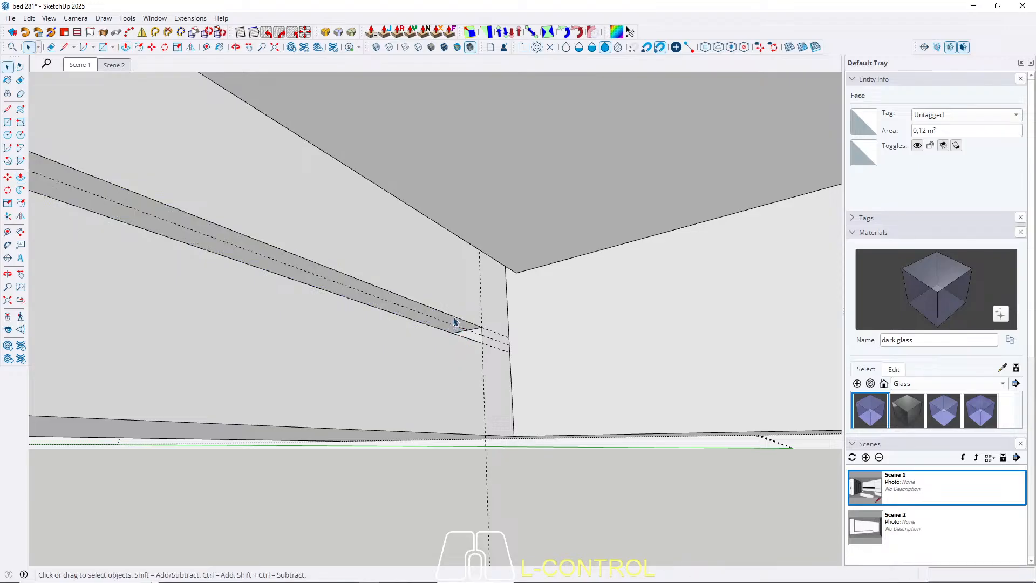
Remove all guide lines and review the slot above the wardrobe and the opposite recess side, using Scene 1.
{"action": "left_click", "coordinate": [81, 66]}
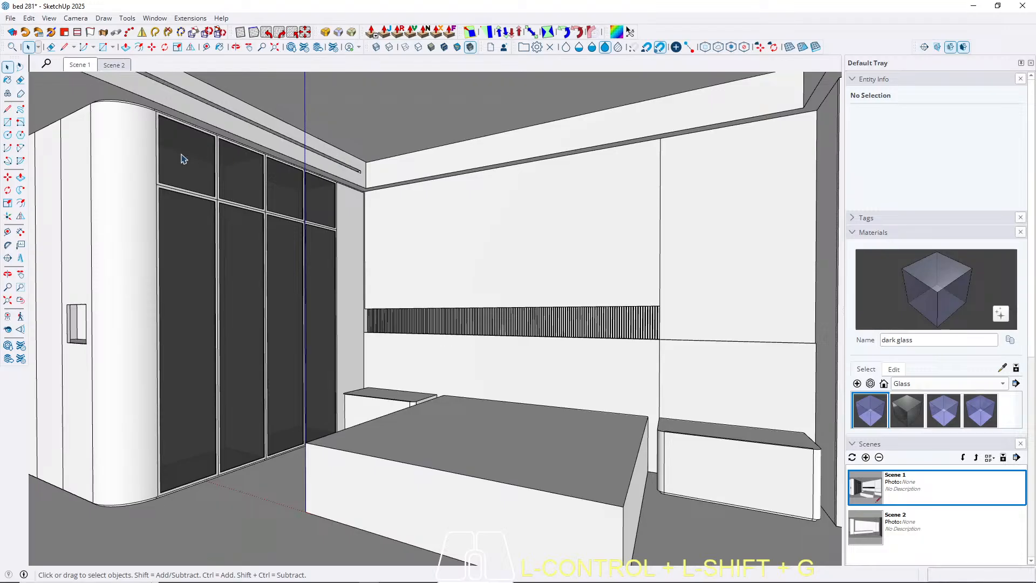
{"action": "middle_click_drag", "start_coordinate": [138, 130], "coordinate": [146, 161], "text": "ctrl"}
{"action": "left_click", "coordinate": [75, 71], "text": "ctrl"}
{"action": "scroll", "coordinate": [108, 115], "scroll_direction": "up", "scroll_amount": 4, "text": "ctrl"}
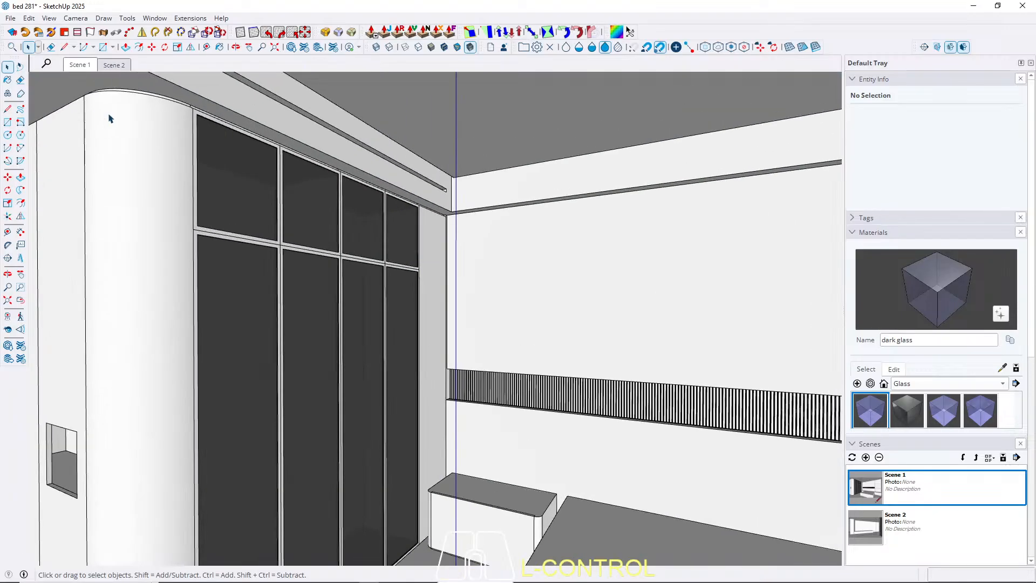
{"action": "middle_click_drag", "start_coordinate": [109, 117], "coordinate": [248, 228], "text": "ctrl"}
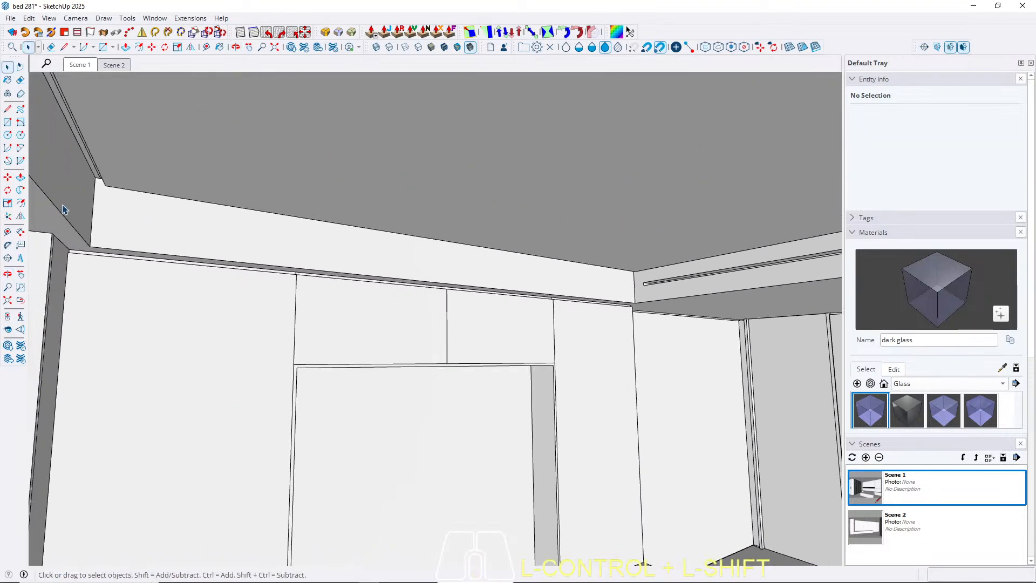
{"action": "left_click", "coordinate": [86, 66]}
{"action": "middle_click_drag", "start_coordinate": [520, 157], "coordinate": [432, 234], "text": "ctrl+shift"}
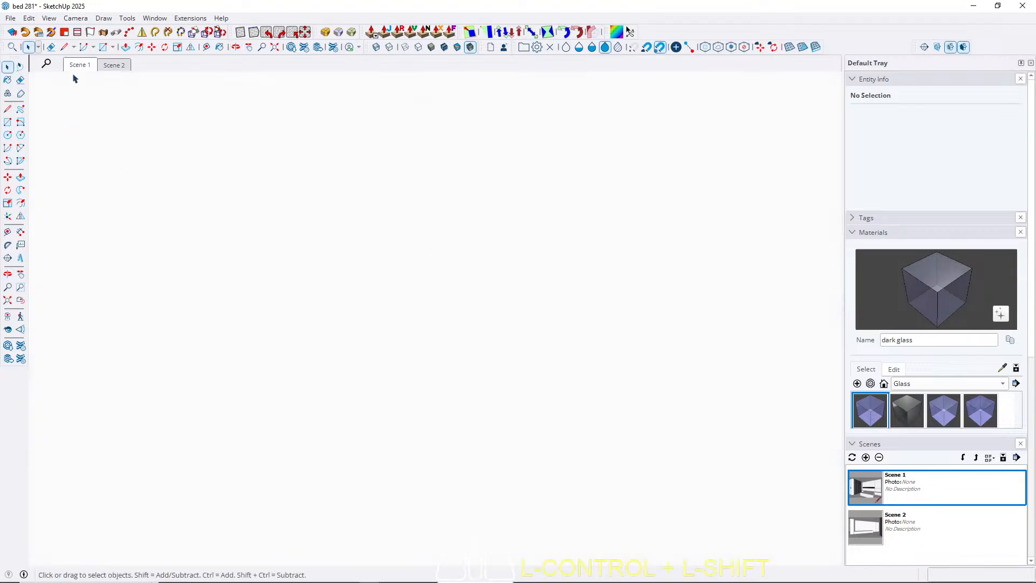
{"action": "left_click", "coordinate": [81, 66]}
Open the ceiling group for editing and select the recess side face opposite the wardrobe.
{"action": "scroll", "coordinate": [491, 156], "scroll_direction": "up", "scroll_amount": 4}
{"action": "middle_click_drag", "start_coordinate": [419, 173], "coordinate": [455, 259]}
{"action": "scroll", "coordinate": [667, 267], "scroll_direction": "up", "scroll_amount": 2}
{"action": "scroll", "coordinate": [667, 270], "scroll_direction": "up", "scroll_amount": 5}
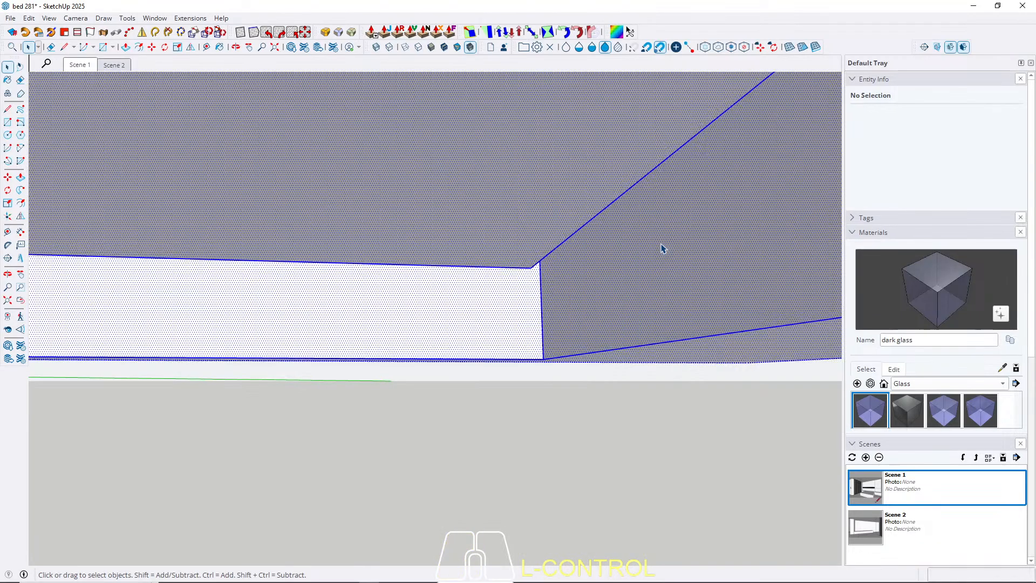
{"action": "left_click", "coordinate": [645, 246]}
Place a horizontal guide 16 cm below the selected face's top edge, level with the existing slot's upper edge.
{"action": "key", "text": "t"}
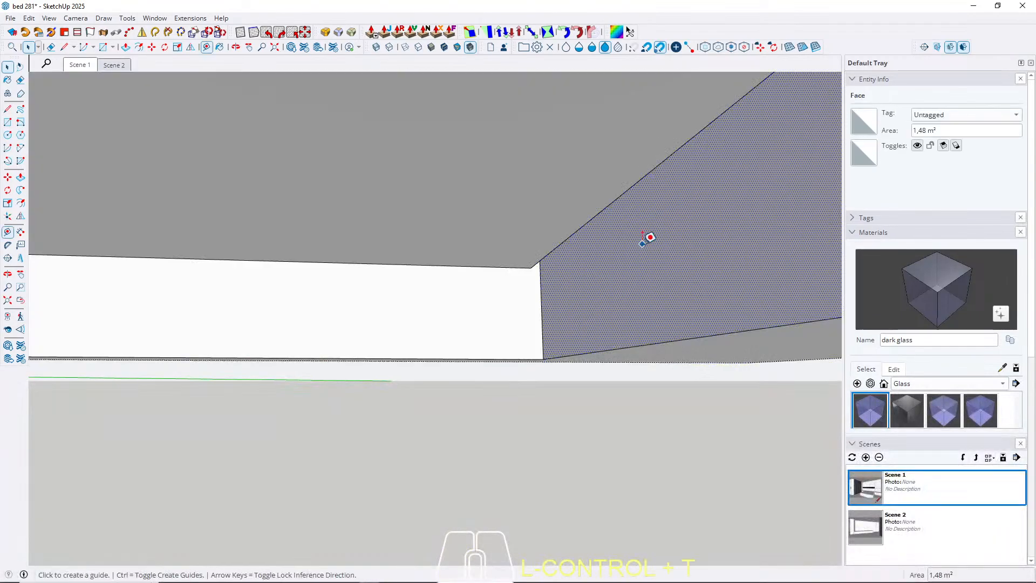
{"action": "middle_click_drag", "start_coordinate": [643, 243], "coordinate": [619, 198]}
{"action": "left_click", "coordinate": [620, 179]}
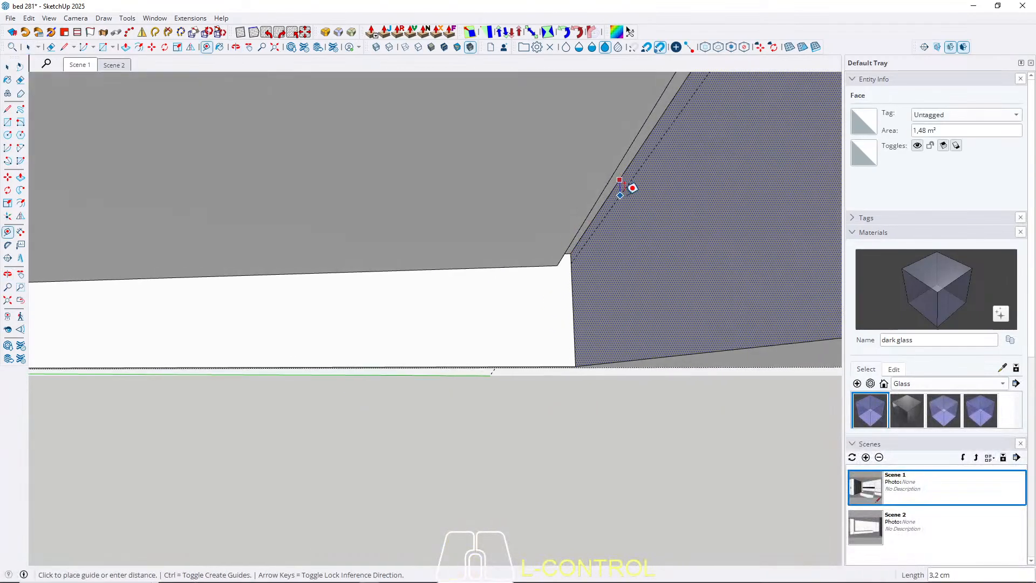
{"action": "scroll", "coordinate": [714, 253], "scroll_direction": "down", "scroll_amount": 2}
{"action": "middle_click_drag", "start_coordinate": [352, 270], "coordinate": [784, 261], "text": "shift"}
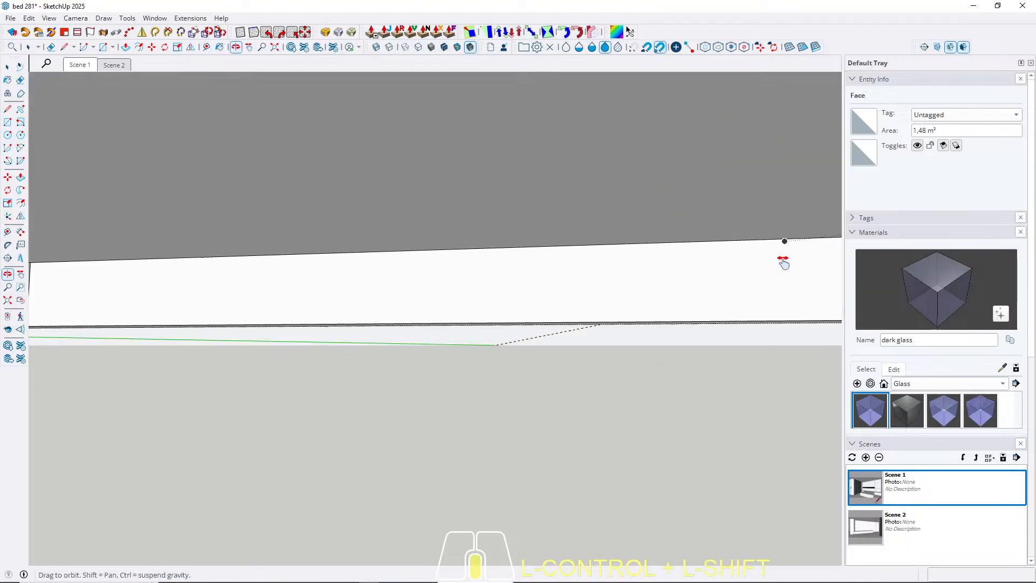
{"action": "scroll", "coordinate": [785, 262], "scroll_direction": "down", "scroll_amount": 3}
{"action": "middle_click_drag", "start_coordinate": [264, 263], "coordinate": [380, 256], "text": "shift"}
{"action": "scroll", "coordinate": [344, 260], "scroll_direction": "up", "scroll_amount": 5}
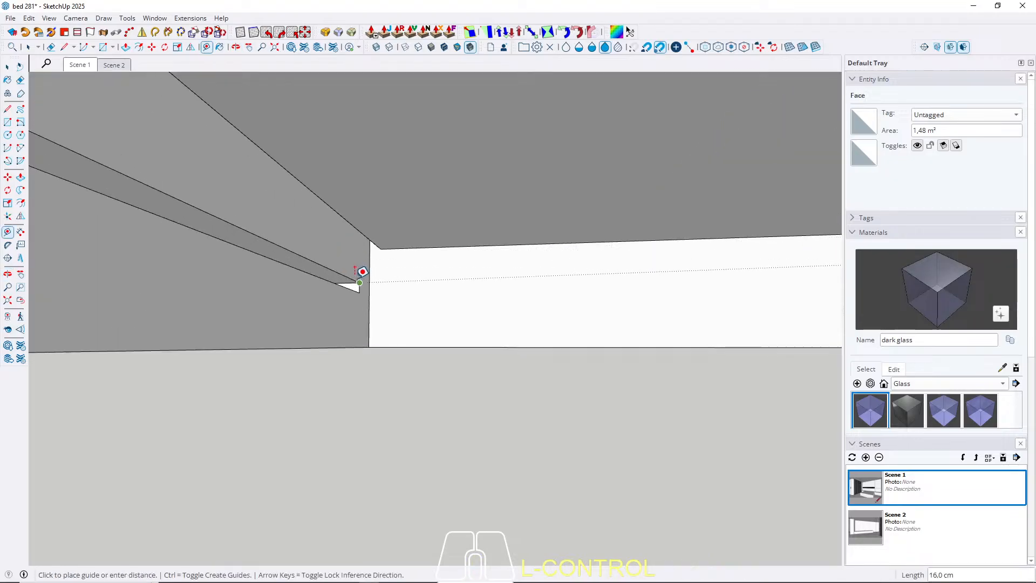
{"action": "left_click", "coordinate": [365, 275]}
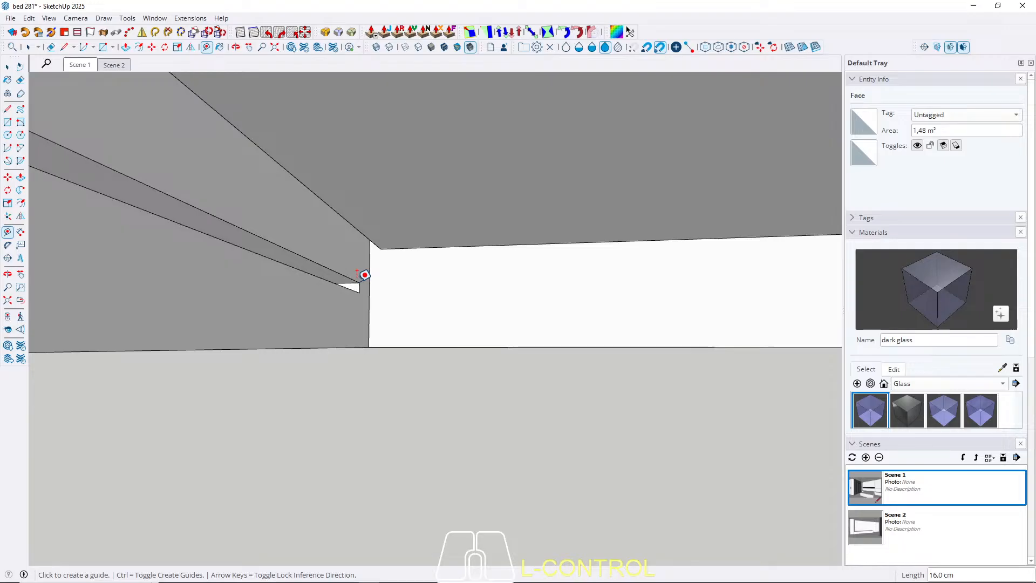
{"action": "key", "text": "space"}
Add a parallel guide 3 cm below the first one, level with the existing slot's lower edge.
{"action": "scroll", "coordinate": [190, 193], "scroll_direction": "down", "scroll_amount": 4}
{"action": "middle_click_drag", "start_coordinate": [423, 227], "coordinate": [112, 161]}
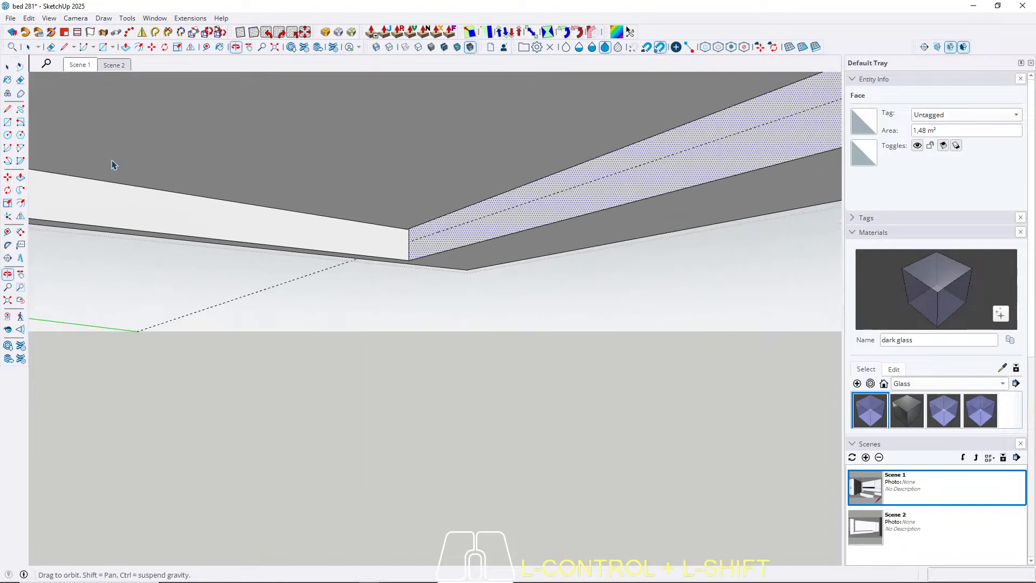
{"action": "scroll", "coordinate": [479, 238], "scroll_direction": "up", "scroll_amount": 3}
{"action": "key", "text": "t"}
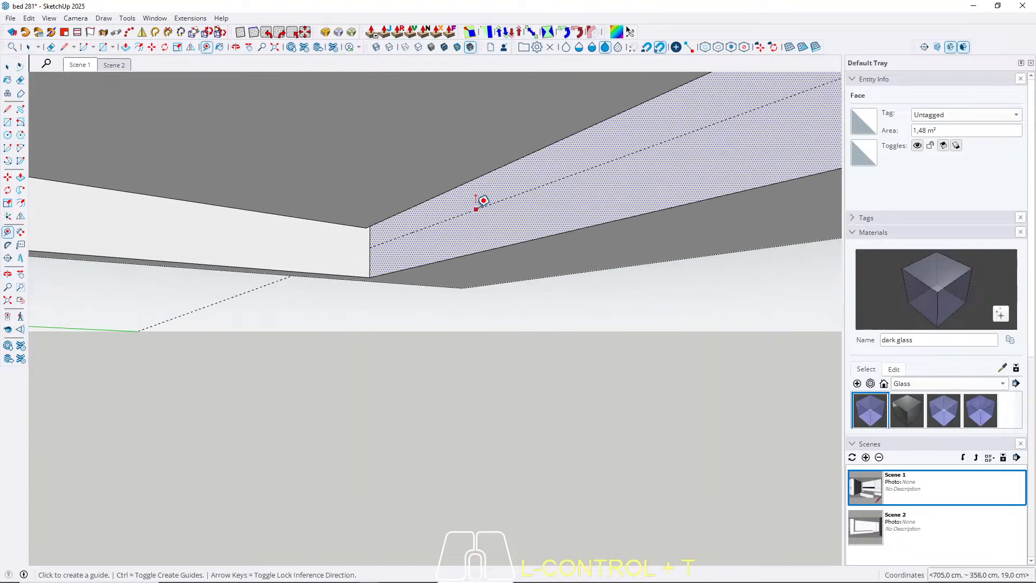
{"action": "middle_click_drag", "start_coordinate": [483, 201], "coordinate": [430, 221]}
{"action": "left_click", "coordinate": [459, 163]}
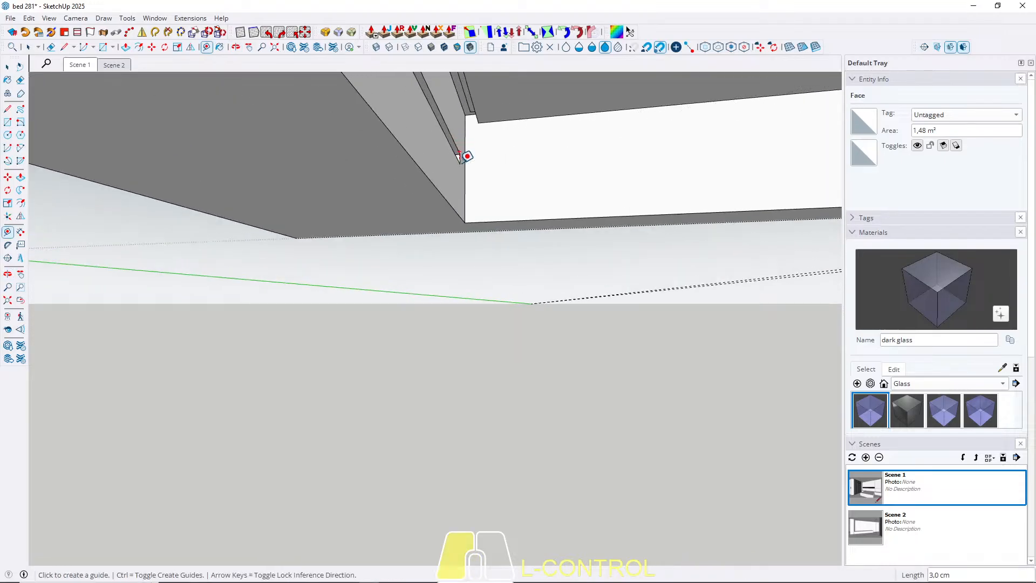
{"action": "key", "text": "space"}
Place a vertical guide inward from one end edge of the selected recess side face.
{"action": "scroll", "coordinate": [132, 194], "scroll_direction": "down", "scroll_amount": 3}
{"action": "middle_click_drag", "start_coordinate": [490, 205], "coordinate": [330, 196]}
{"action": "key", "text": "t"}
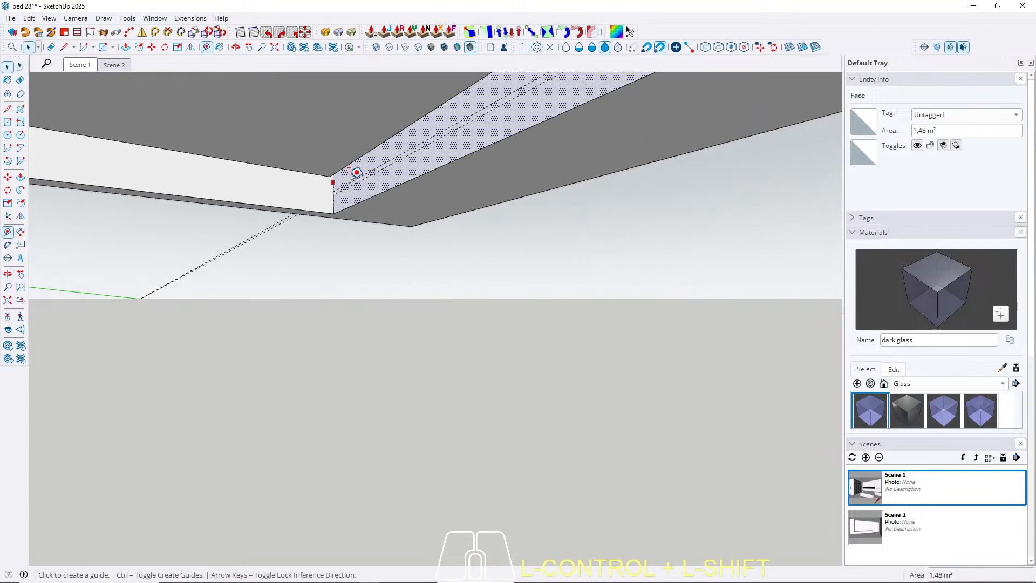
{"action": "scroll", "coordinate": [337, 176], "scroll_direction": "up", "scroll_amount": 2}
{"action": "left_click", "coordinate": [318, 186]}
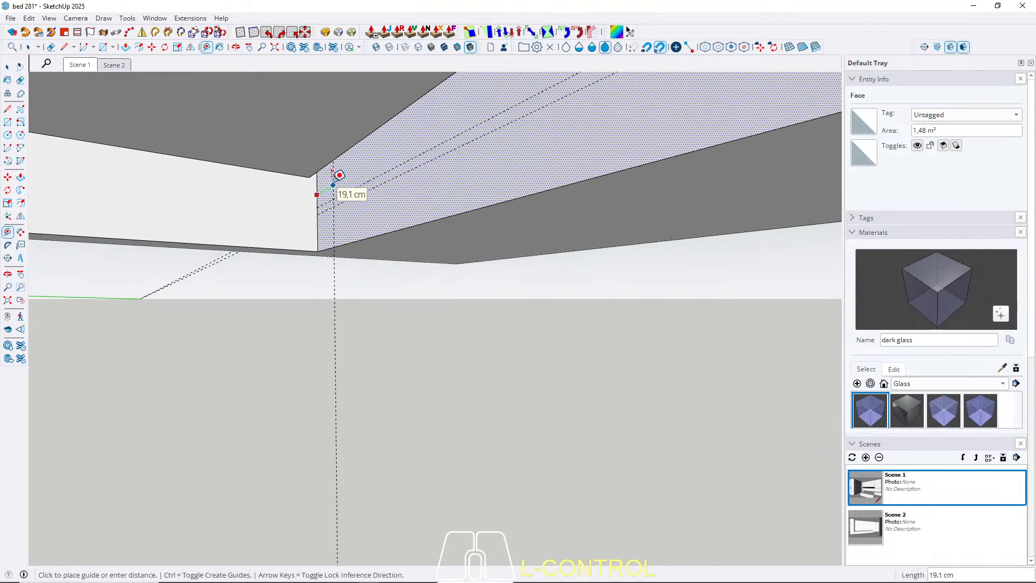
{"action": "key", "text": "Return"}
Place a vertical guide 10 cm inward from the opposite end edge of the selected recess side face.
{"action": "middle_click_drag", "start_coordinate": [336, 174], "coordinate": [580, 213]}
{"action": "left_click", "coordinate": [580, 219]}
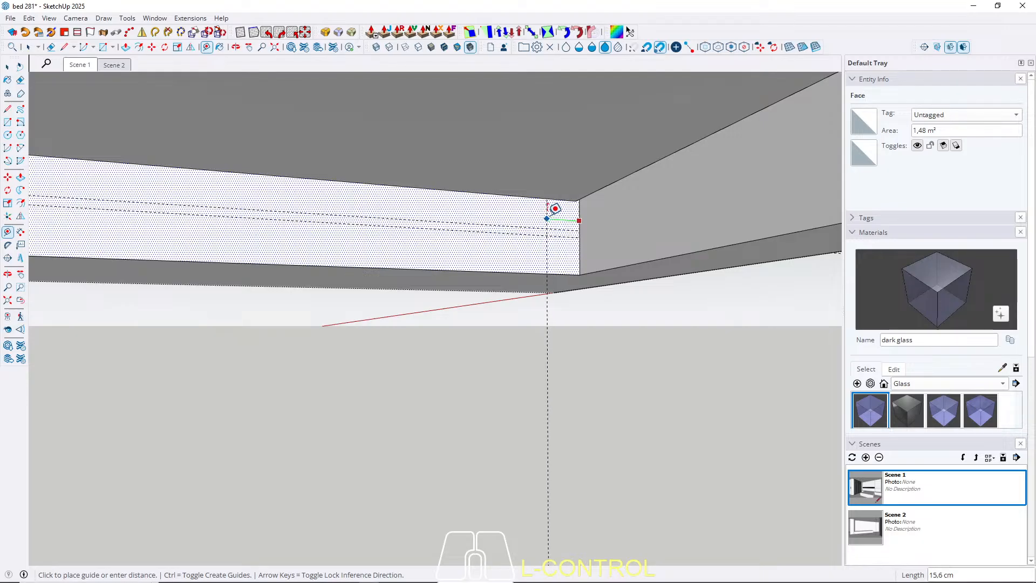
{"action": "key", "text": "Return"}
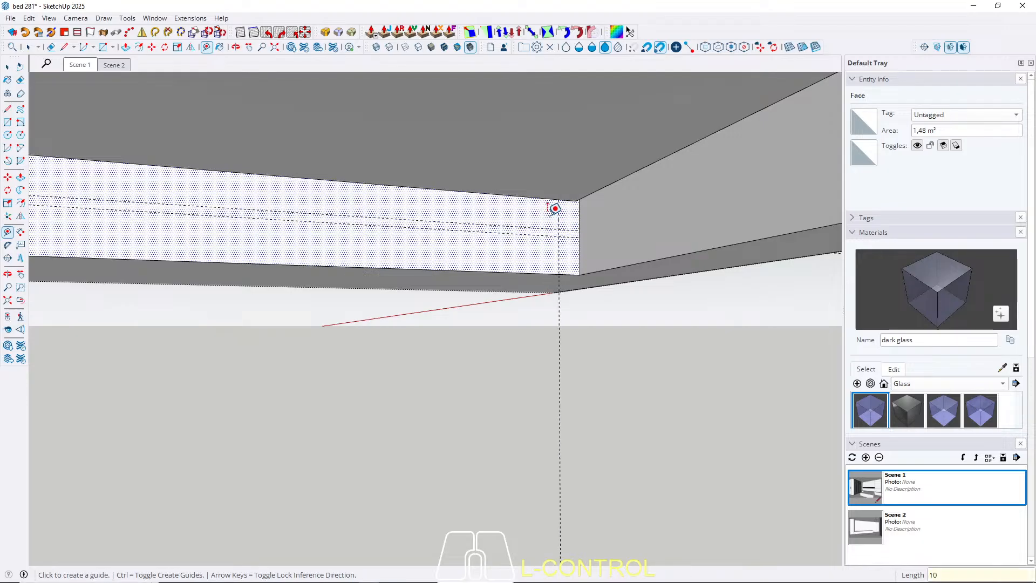
{"action": "key", "text": "space"}
Draw a rectangle about 400 cm long and 3 cm high on the recess side face between the guide intersections.
{"action": "middle_click_drag", "start_coordinate": [322, 228], "coordinate": [560, 224]}
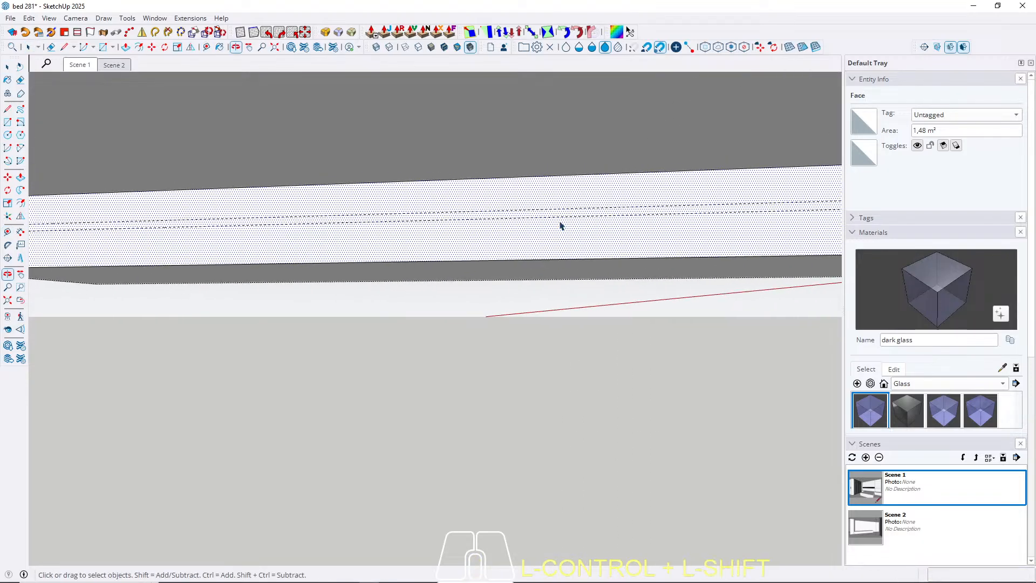
{"action": "middle_click_drag", "start_coordinate": [259, 215], "coordinate": [504, 227]}
{"action": "key", "text": "r"}
{"action": "scroll", "coordinate": [235, 226], "scroll_direction": "up", "scroll_amount": 2}
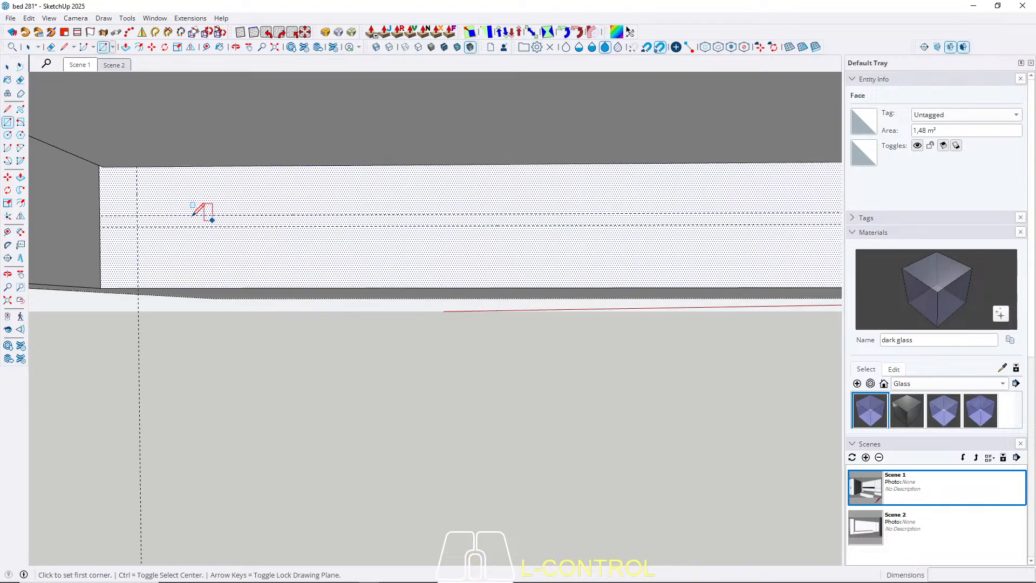
{"action": "left_click", "coordinate": [137, 210]}
{"action": "mouse_move", "coordinate": [138, 203]}
{"action": "middle_mouse_down"}
{"action": "mouse_move", "coordinate": [613, 220]}
{"action": "mouse_move", "coordinate": [474, 230]}
{"action": "mouse_move", "coordinate": [516, 234]}
{"action": "middle_mouse_up"}
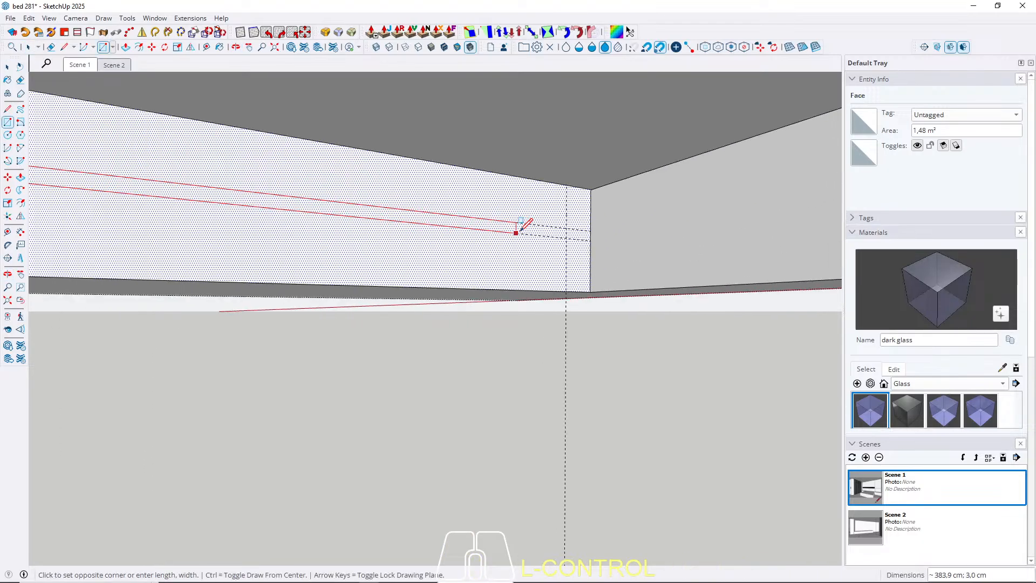
{"action": "left_click", "coordinate": [567, 238]}
{"action": "key", "text": "space"}
Push the thin rectangle 10 cm into the recess side face with Push/Pull to form the slot.
{"action": "scroll", "coordinate": [610, 229], "scroll_direction": "down", "scroll_amount": 2}
{"action": "key", "text": "p"}
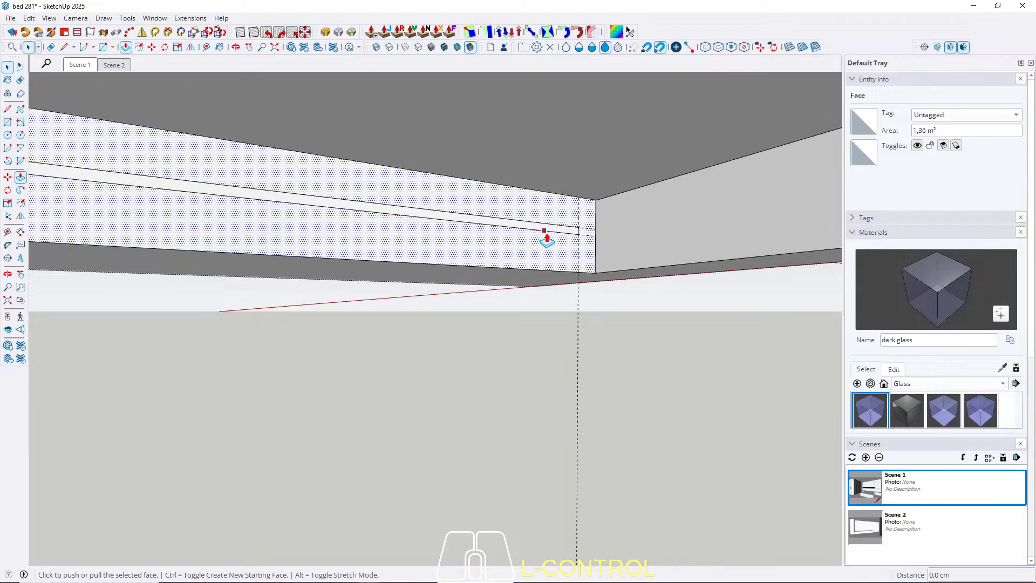
{"action": "scroll", "coordinate": [545, 231], "scroll_direction": "up", "scroll_amount": 3}
{"action": "scroll", "coordinate": [583, 230], "scroll_direction": "up", "scroll_amount": 2}
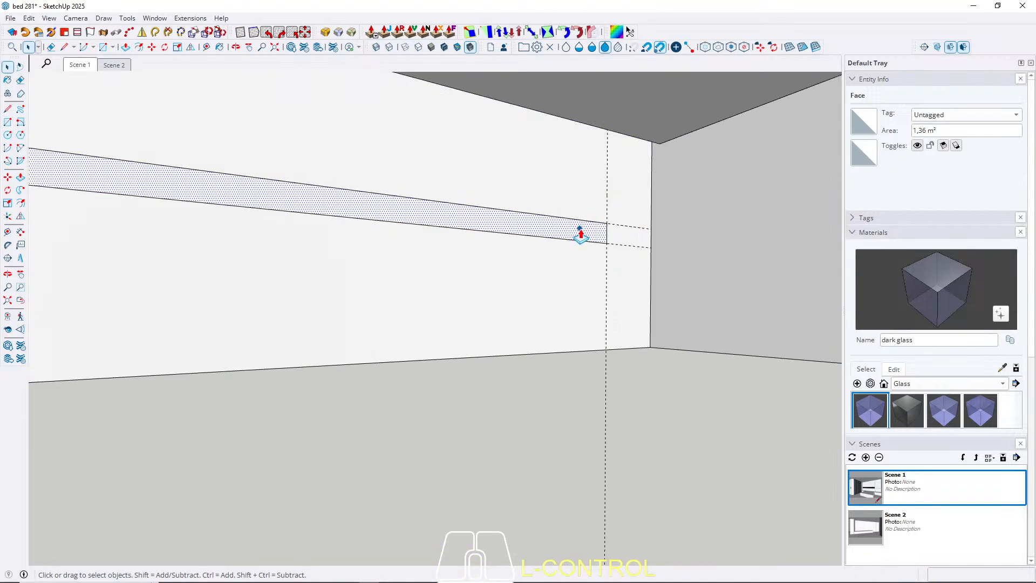
{"action": "left_click", "coordinate": [583, 231]}
{"action": "type", "text": "1"}
{"action": "key", "text": "Return"}
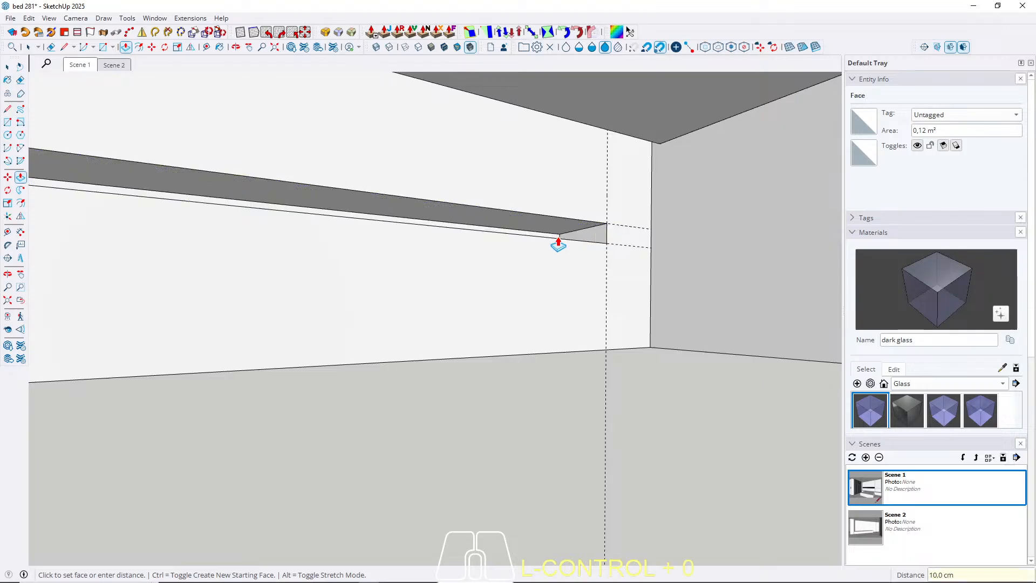
{"action": "key", "text": "space"}
Return to the Scene 1 view and remove the construction guides.
{"action": "left_click", "coordinate": [81, 66]}
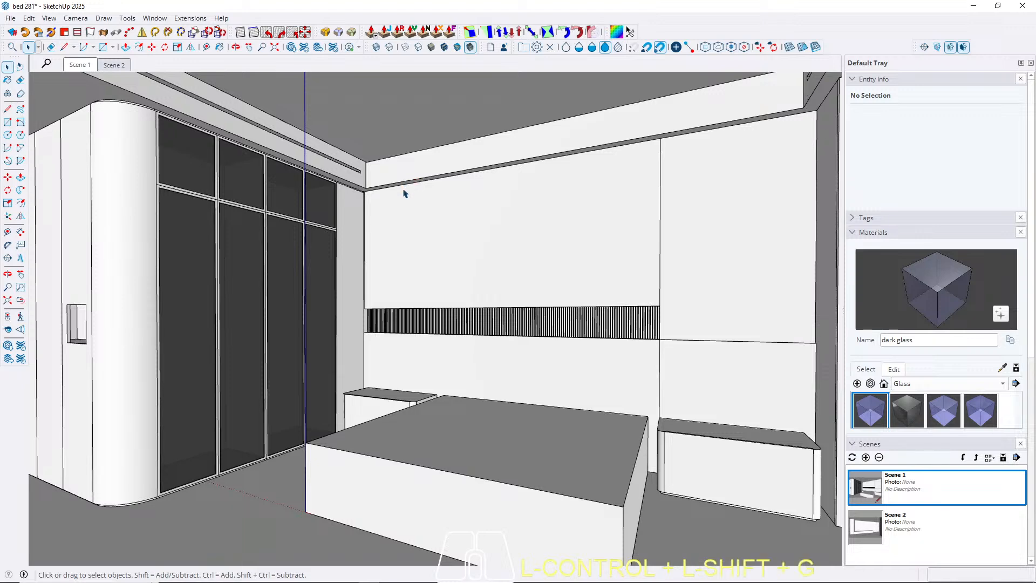
{"action": "key", "text": "ctrl+shift+g"}
Examine the recessed ceiling and both side slots from Scene 2, Scene 1 and closer views toward the entrance area.
{"action": "left_click", "coordinate": [123, 68]}
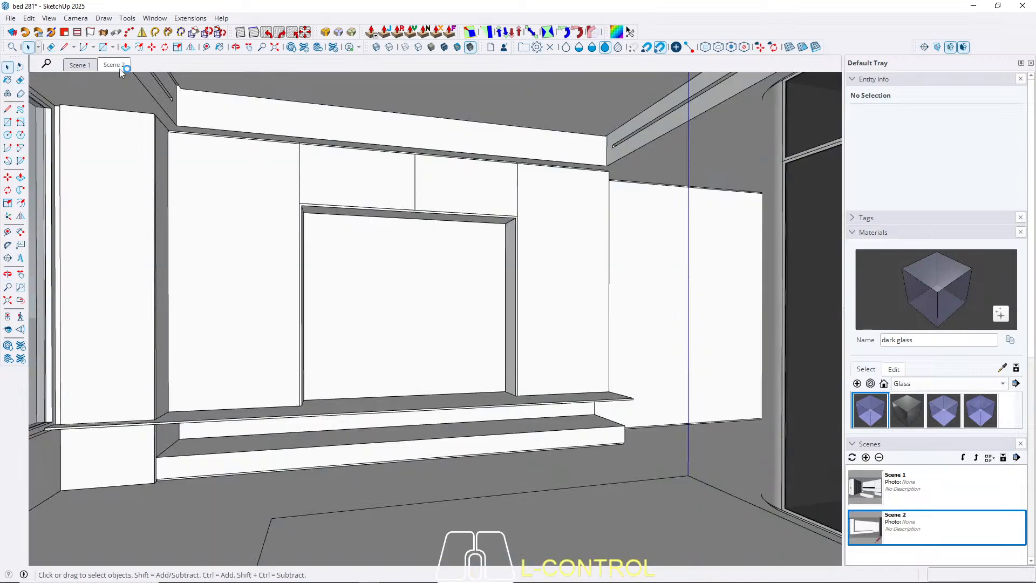
{"action": "left_click", "coordinate": [71, 65]}
{"action": "scroll", "coordinate": [363, 175], "scroll_direction": "up", "scroll_amount": 3}
{"action": "mouse_move", "coordinate": [353, 175]}
{"action": "middle_mouse_down"}
{"action": "mouse_move", "coordinate": [405, 191]}
{"action": "mouse_move", "coordinate": [390, 179]}
{"action": "mouse_move", "coordinate": [380, 201]}
{"action": "mouse_move", "coordinate": [370, 185]}
{"action": "middle_mouse_up"}
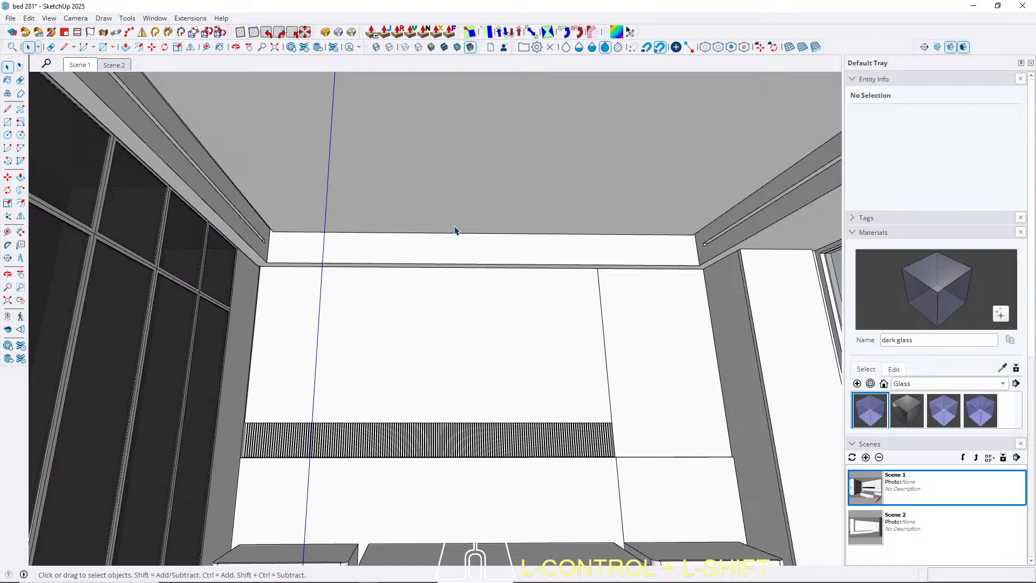
{"action": "middle_click_drag", "start_coordinate": [456, 226], "coordinate": [475, 295]}
{"action": "left_click", "coordinate": [77, 67]}
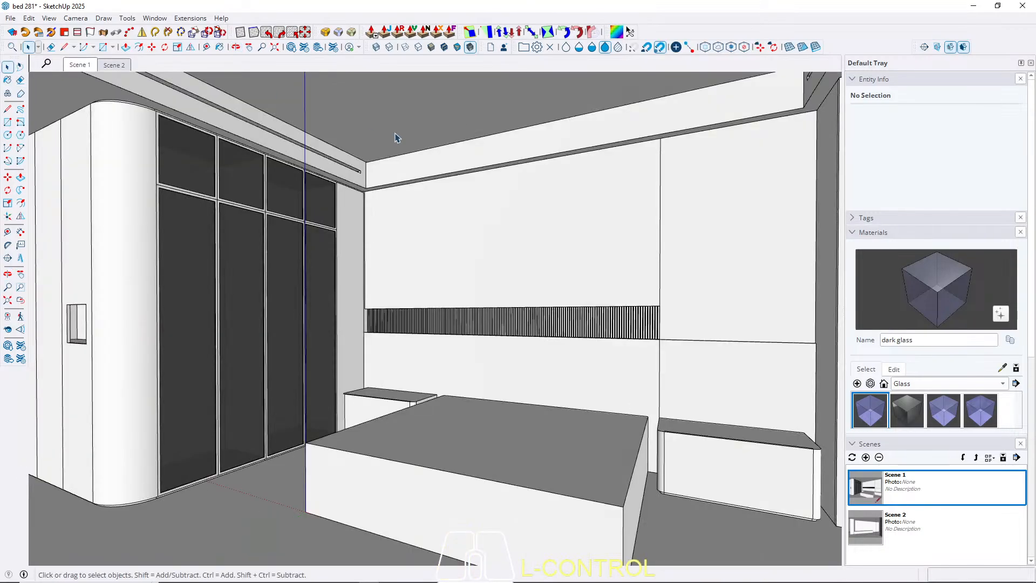
{"action": "middle_click_drag", "start_coordinate": [363, 194], "coordinate": [406, 203]}
{"action": "scroll", "coordinate": [123, 129], "scroll_direction": "up", "scroll_amount": 2}
{"action": "scroll", "coordinate": [123, 129], "scroll_direction": "up", "scroll_amount": 1}
{"action": "middle_click_drag", "start_coordinate": [123, 129], "coordinate": [284, 136], "text": "ctrl"}
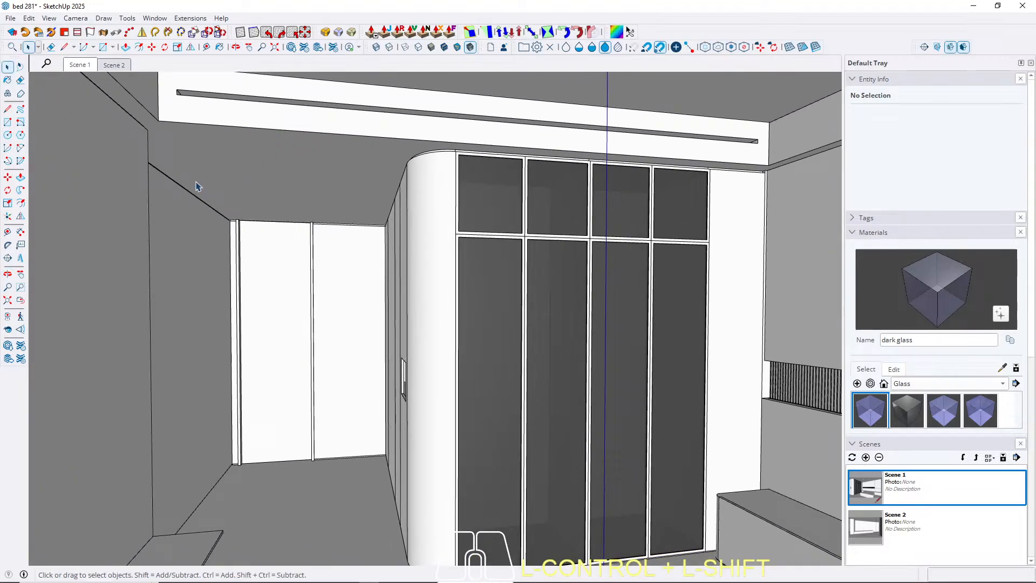
{"action": "scroll", "coordinate": [225, 211], "scroll_direction": "up", "scroll_amount": 6}
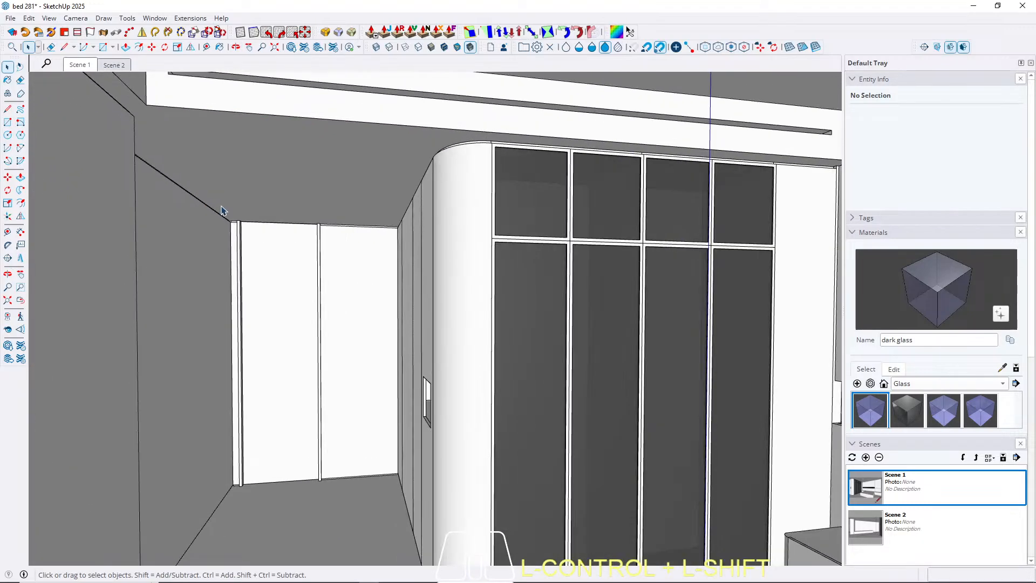
Place a ceiling guide 95 cm from the wardrobe side's top edge, in line with the joint between the entrance end panels.
{"action": "key", "text": "t"}
{"action": "scroll", "coordinate": [208, 192], "scroll_direction": "up", "scroll_amount": 3}
{"action": "scroll", "coordinate": [143, 163], "scroll_direction": "down", "scroll_amount": 1}
{"action": "middle_click_drag", "start_coordinate": [151, 156], "coordinate": [178, 135], "text": "ctrl"}
{"action": "middle_click_drag", "start_coordinate": [576, 204], "coordinate": [606, 192], "text": "ctrl"}
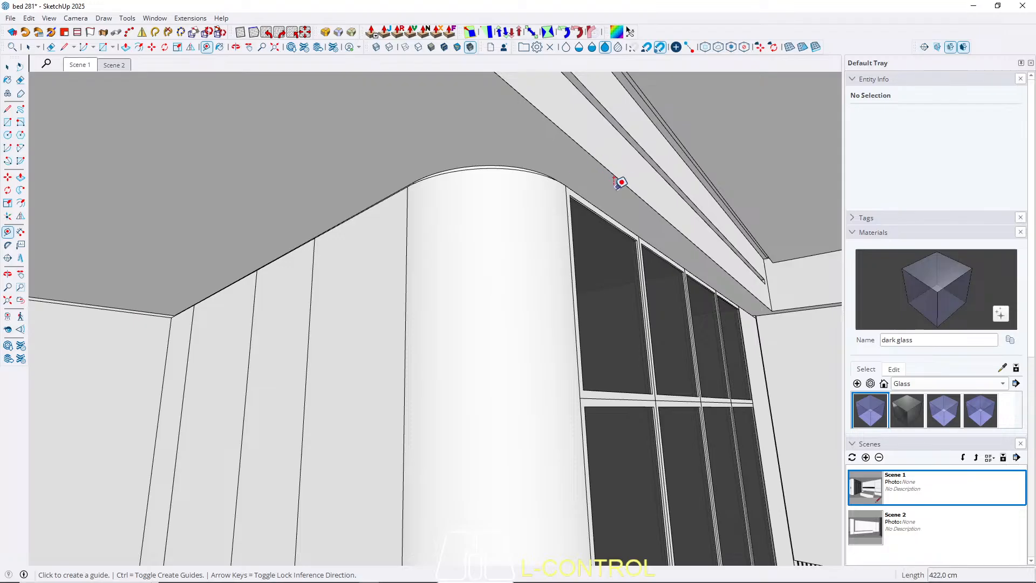
{"action": "scroll", "coordinate": [651, 246], "scroll_direction": "up", "scroll_amount": 3, "text": "ctrl"}
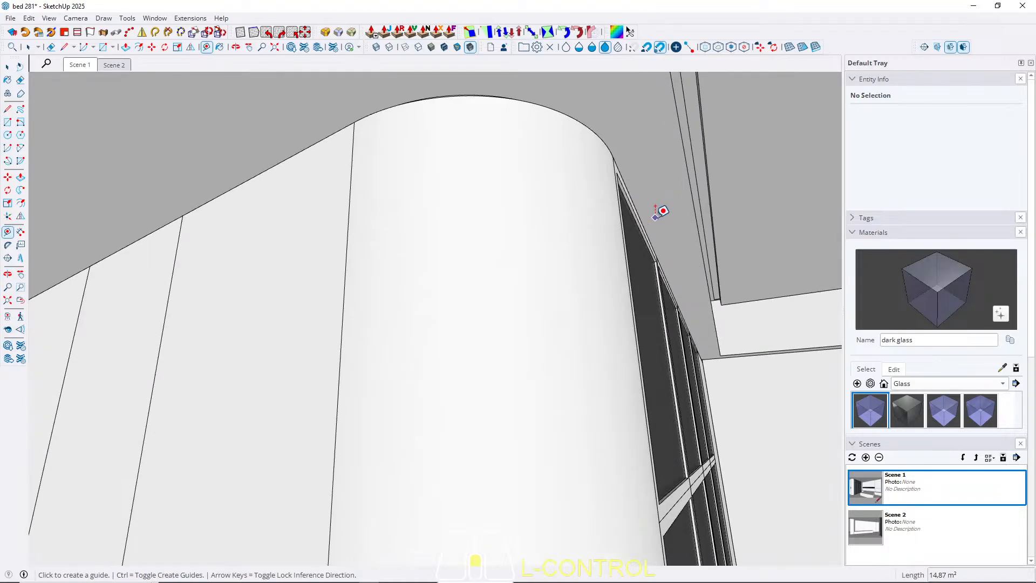
{"action": "scroll", "coordinate": [461, 243], "scroll_direction": "down", "scroll_amount": 2, "text": "ctrl"}
{"action": "middle_click_drag", "start_coordinate": [370, 256], "coordinate": [339, 261], "text": "ctrl"}
{"action": "scroll", "coordinate": [378, 246], "scroll_direction": "down", "scroll_amount": 3, "text": "ctrl"}
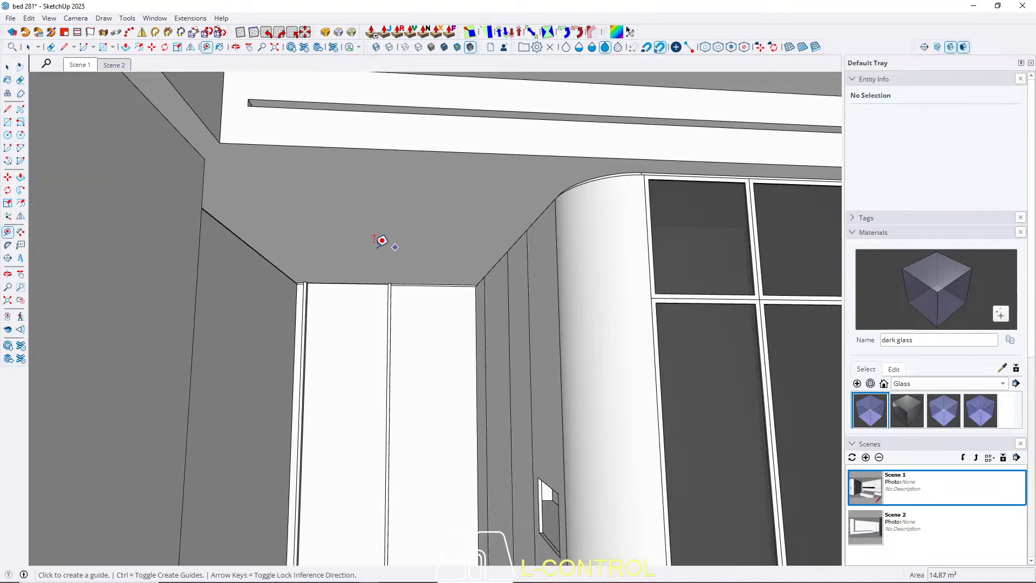
{"action": "scroll", "coordinate": [218, 206], "scroll_direction": "up", "scroll_amount": 1, "text": "ctrl"}
{"action": "scroll", "coordinate": [477, 249], "scroll_direction": "up", "scroll_amount": 4, "text": "ctrl"}
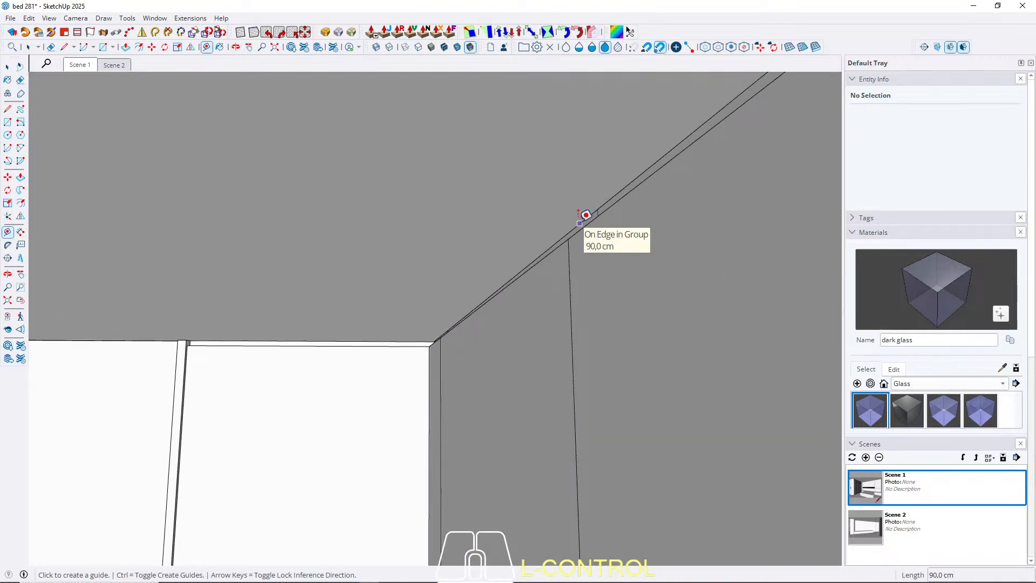
{"action": "left_click", "coordinate": [585, 215]}
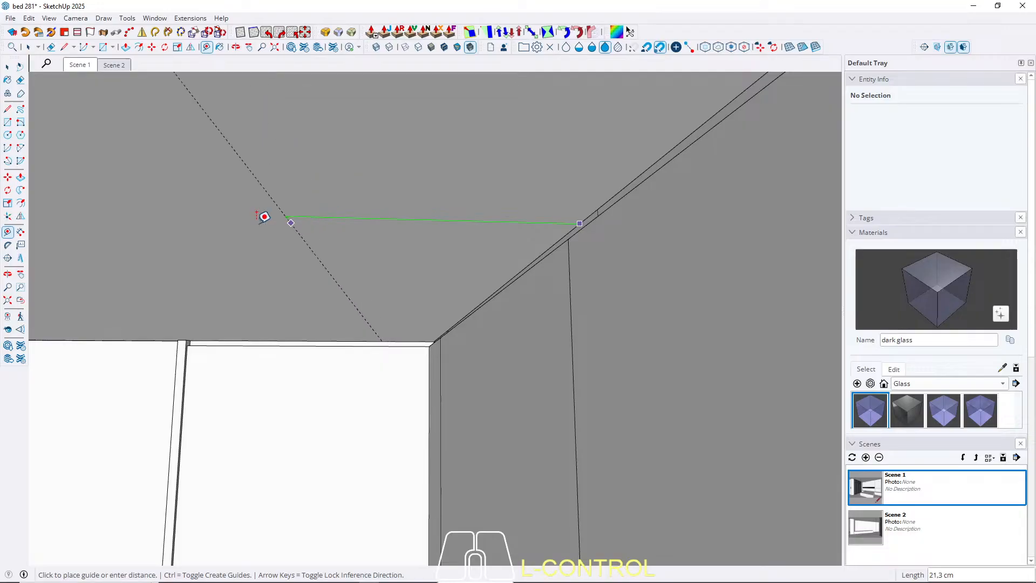
{"action": "scroll", "coordinate": [529, 222], "scroll_direction": "down", "scroll_amount": 5, "text": "ctrl"}
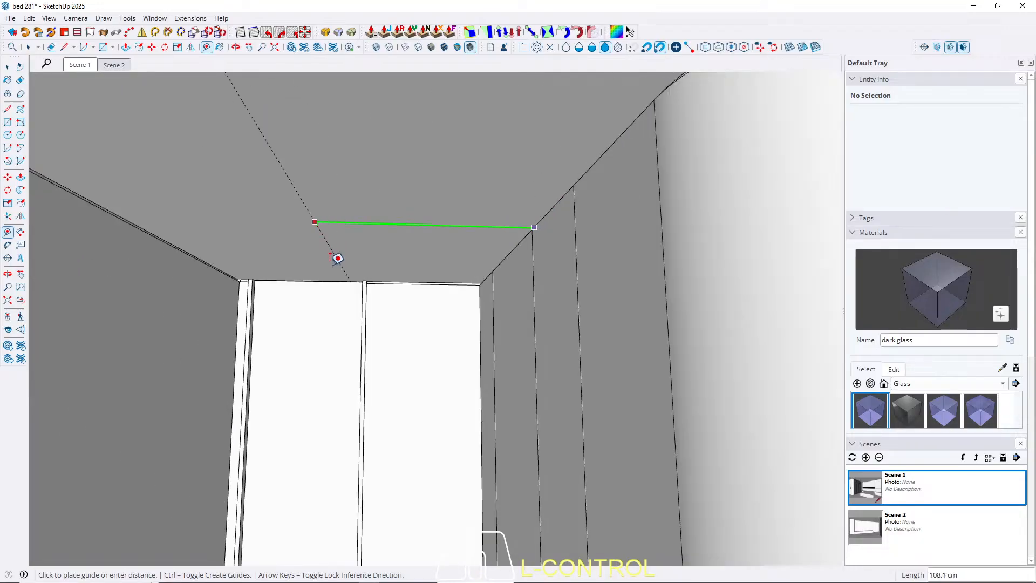
{"action": "scroll", "coordinate": [338, 259], "scroll_direction": "up", "scroll_amount": 3, "text": "ctrl"}
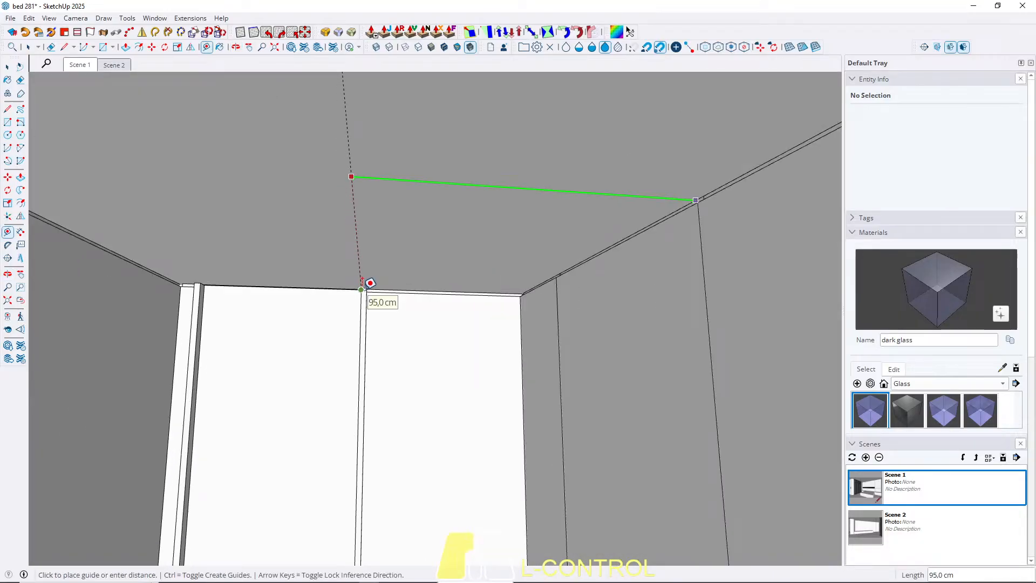
{"action": "left_click", "coordinate": [362, 281]}
Place a second ceiling guide parallel to the entrance end panels' top edge, crossing the first guide.
{"action": "scroll", "coordinate": [400, 276], "scroll_direction": "up", "scroll_amount": 2}
{"action": "left_click", "coordinate": [403, 286]}
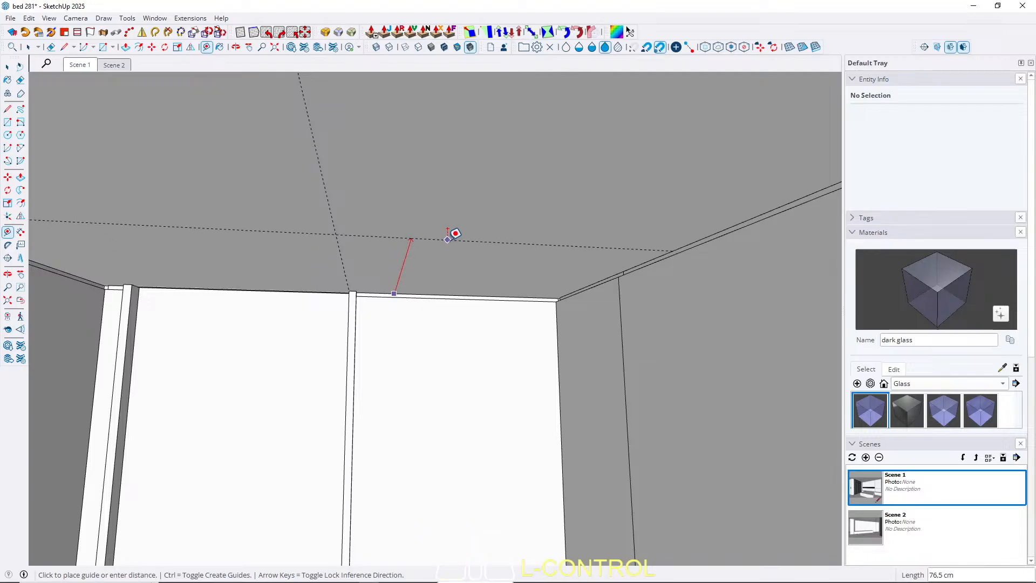
{"action": "key", "text": "Left"}
{"action": "middle_click_drag", "start_coordinate": [474, 212], "coordinate": [261, 228]}
{"action": "middle_click_drag", "start_coordinate": [411, 196], "coordinate": [529, 172]}
{"action": "left_click", "coordinate": [477, 274]}
{"action": "middle_click_drag", "start_coordinate": [469, 227], "coordinate": [351, 359]}
Add a third ceiling guide parallel to the second one at 95 cm, in line with a joint of the wardrobe side panels.
{"action": "left_click", "coordinate": [337, 302]}
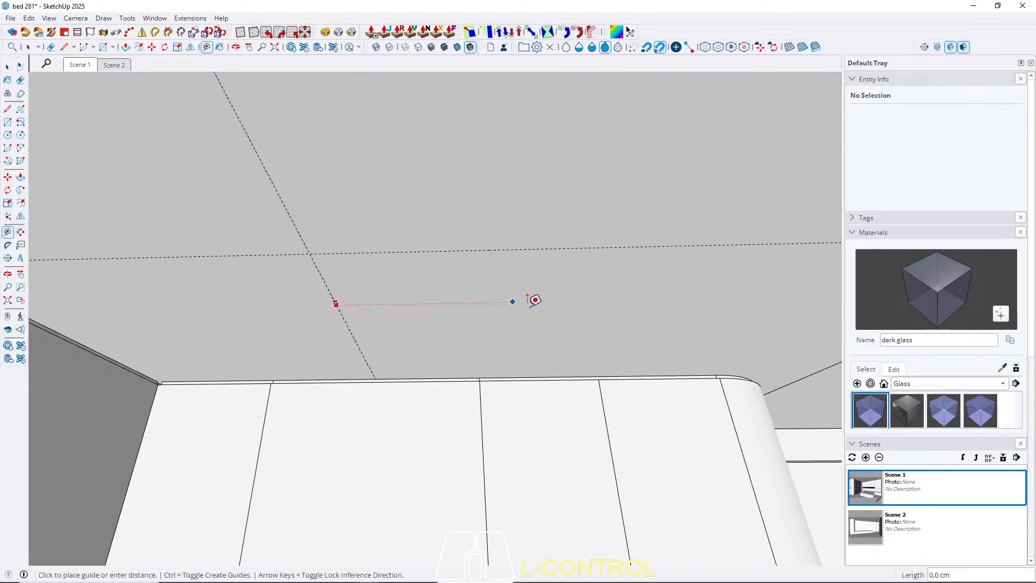
{"action": "key", "text": "Right"}
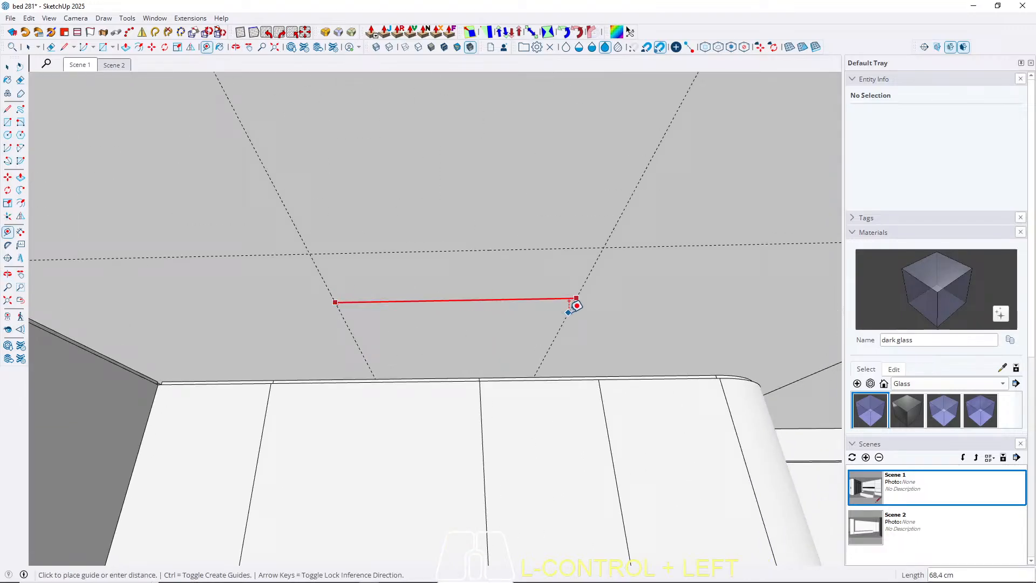
{"action": "left_click", "coordinate": [599, 379]}
{"action": "middle_click_drag", "start_coordinate": [410, 324], "coordinate": [536, 257]}
{"action": "key", "text": "space"}
Open the wall panel beside the TV unit for editing and copy its vertical end edge 136.5 cm along the red axis to divide the face.
{"action": "scroll", "coordinate": [707, 294], "scroll_direction": "down", "scroll_amount": 1}
{"action": "middle_click_drag", "start_coordinate": [708, 293], "coordinate": [495, 236], "text": "ctrl"}
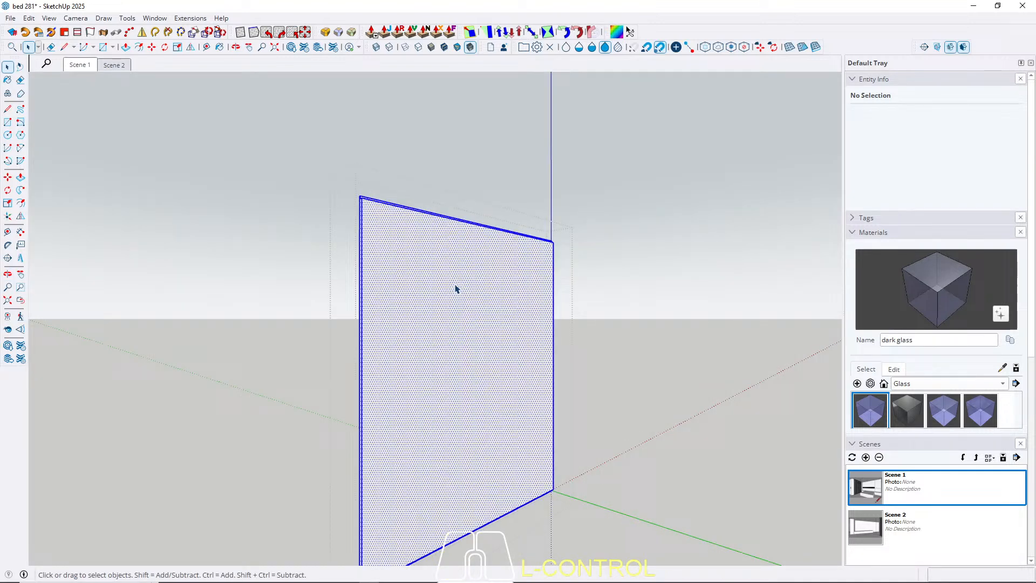
{"action": "left_click", "coordinate": [380, 298]}
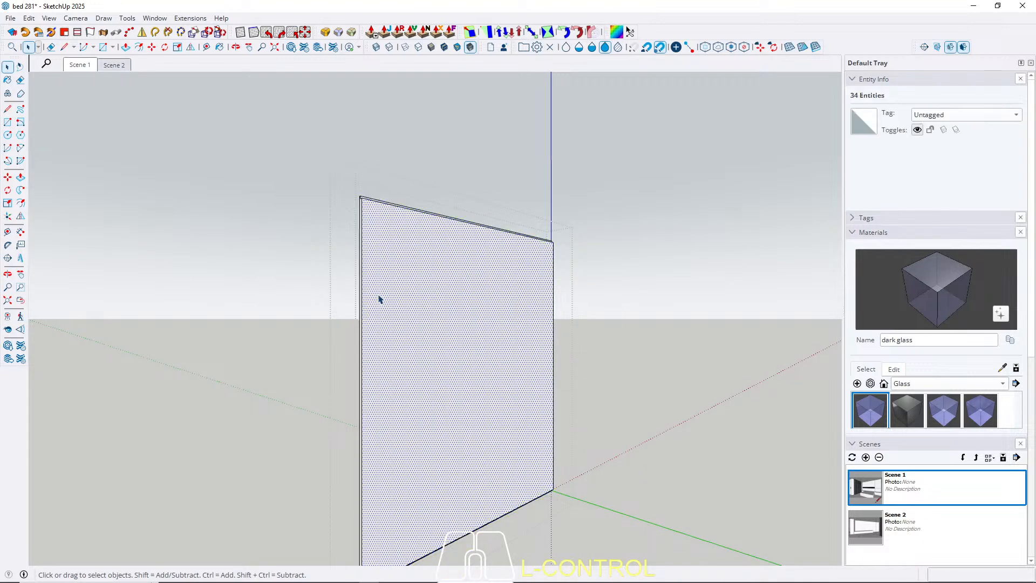
{"action": "scroll", "coordinate": [369, 232], "scroll_direction": "up", "scroll_amount": 2}
{"action": "left_click", "coordinate": [358, 220]}
{"action": "scroll", "coordinate": [433, 239], "scroll_direction": "up", "scroll_amount": 1}
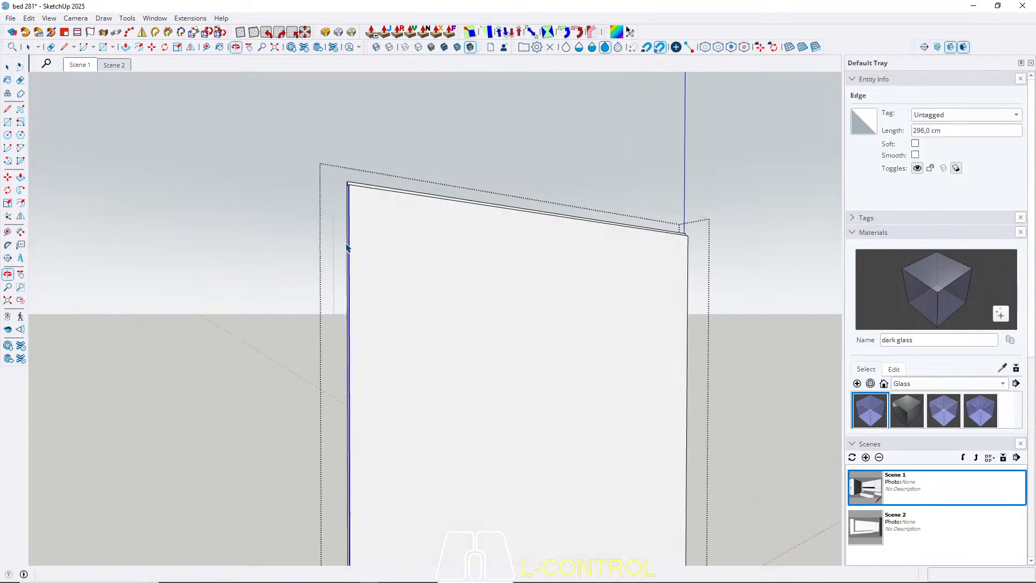
{"action": "key", "text": "m"}
{"action": "left_click", "coordinate": [350, 261]}
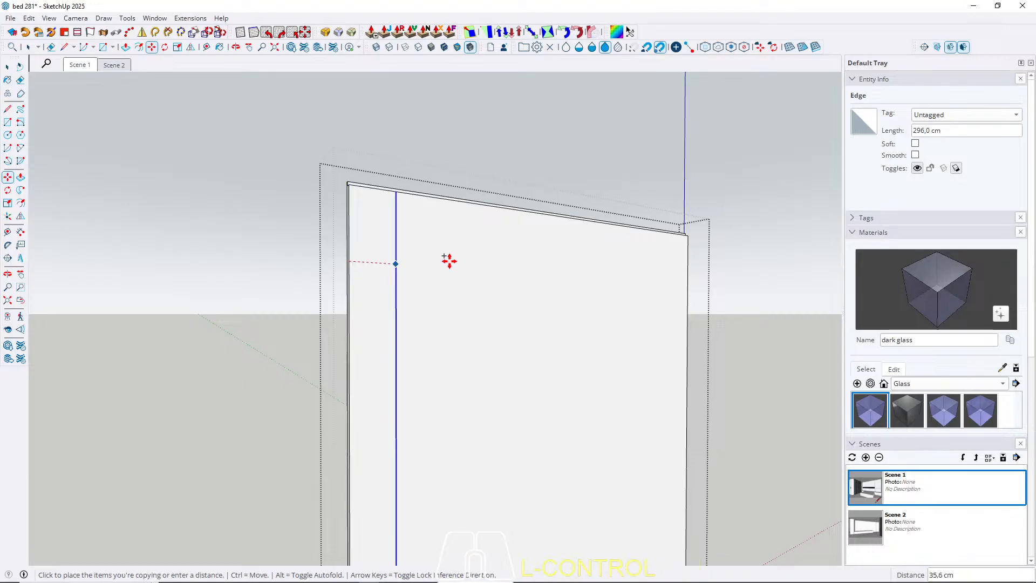
{"action": "key", "text": "Right"}
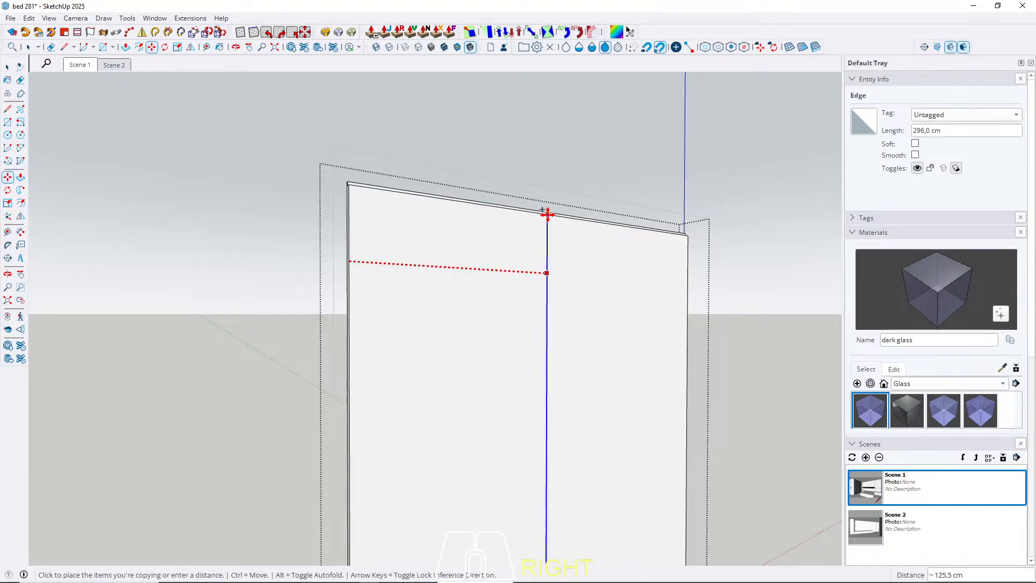
{"action": "middle_click_drag", "start_coordinate": [551, 220], "coordinate": [526, 212]}
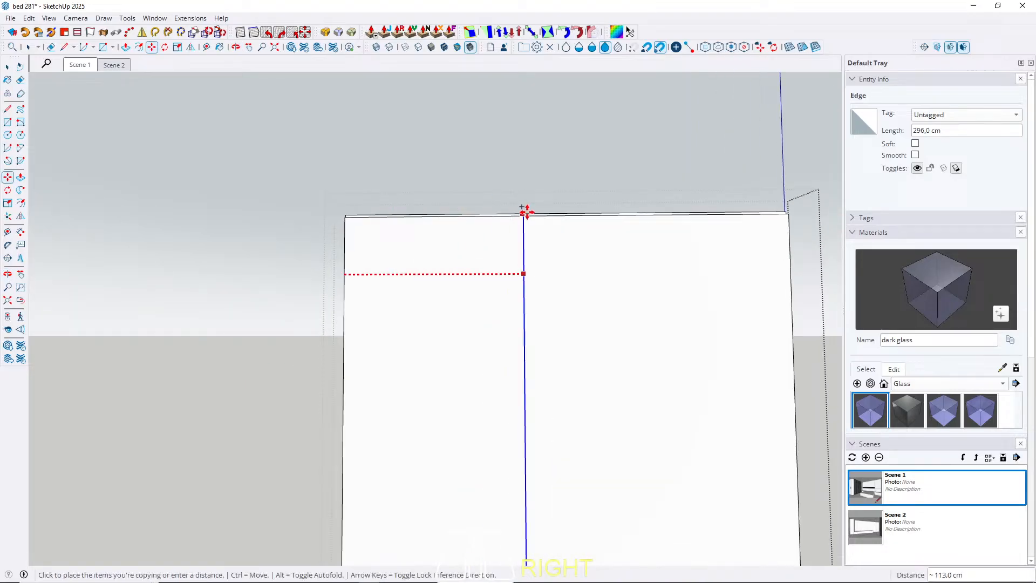
{"action": "left_click", "coordinate": [563, 215]}
Show the rest of the model again, leave the wall panel's group and view the divided panel from inside the room.
{"action": "key", "text": "w"}
{"action": "middle_click_drag", "start_coordinate": [513, 289], "coordinate": [600, 307]}
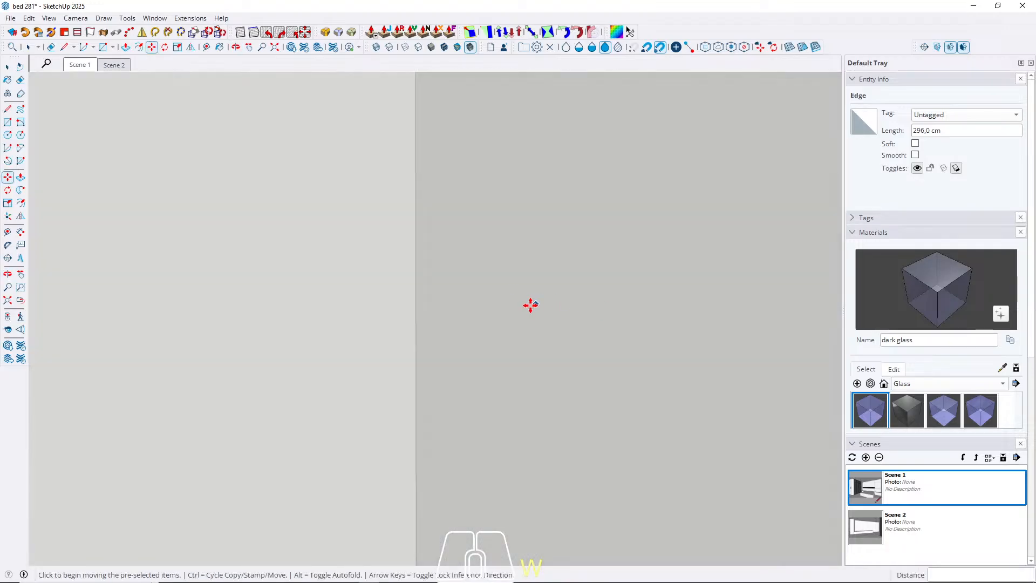
{"action": "key", "text": "w"}
{"action": "scroll", "coordinate": [408, 337], "scroll_direction": "down", "scroll_amount": 2}
{"action": "middle_click_drag", "start_coordinate": [409, 337], "coordinate": [451, 311]}
{"action": "key", "text": "space"}
{"action": "key", "text": "Escape"}
{"action": "scroll", "coordinate": [521, 163], "scroll_direction": "down", "scroll_amount": 2}
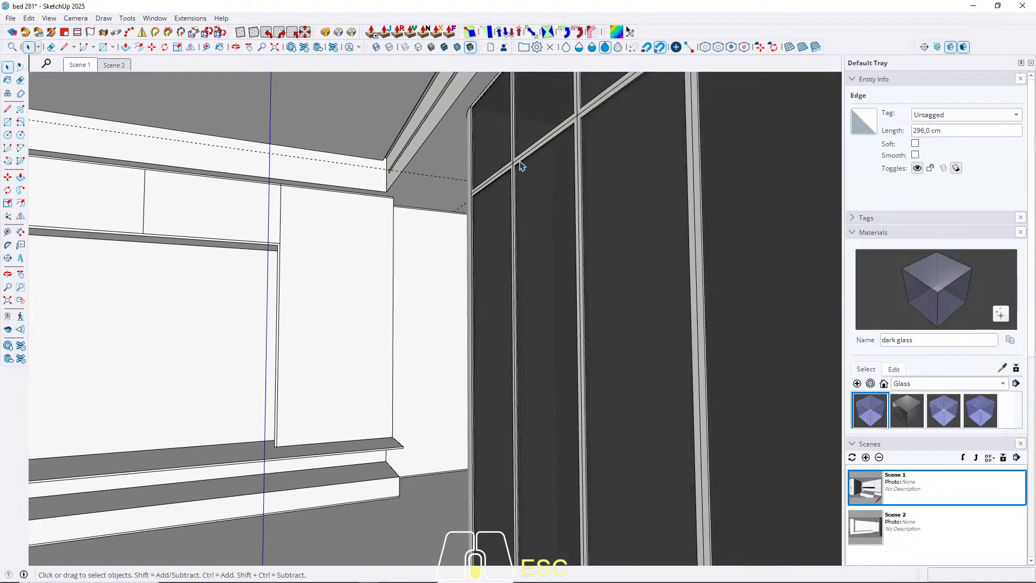
{"action": "middle_click_drag", "start_coordinate": [432, 254], "coordinate": [620, 247]}
{"action": "scroll", "coordinate": [558, 308], "scroll_direction": "up", "scroll_amount": 4}
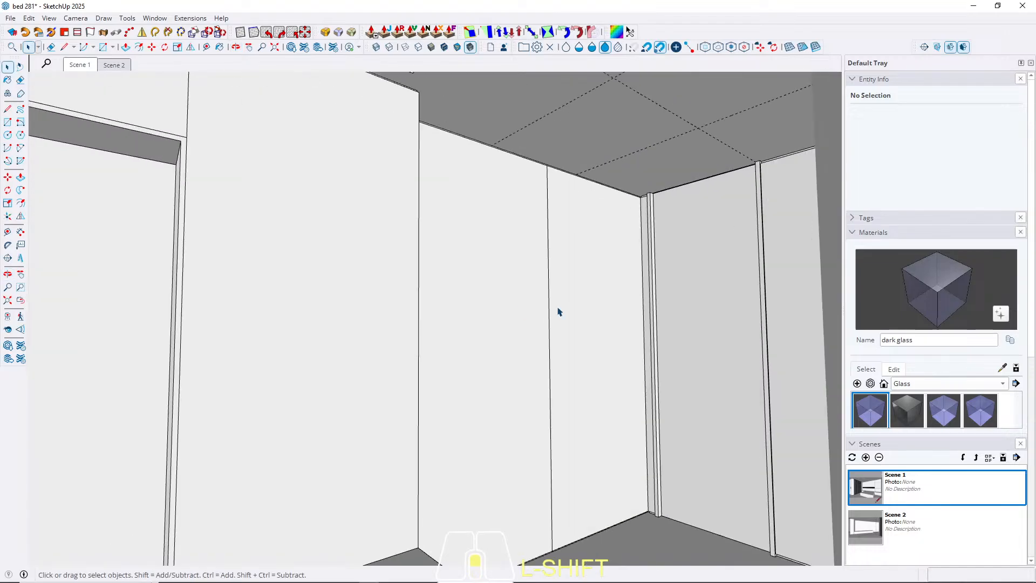
{"action": "key", "text": "l"}
{"action": "left_click", "coordinate": [549, 321]}
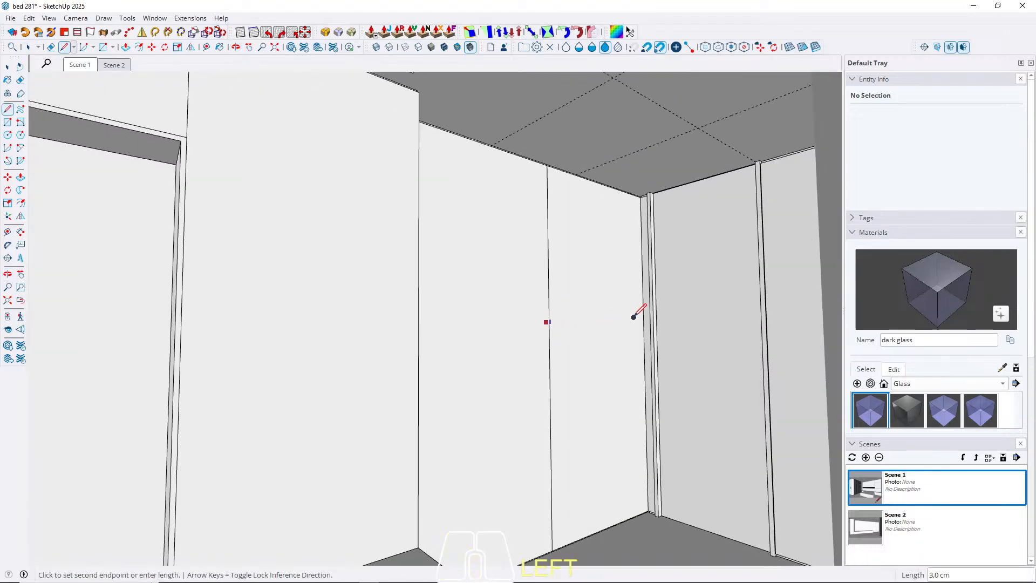
{"action": "key", "text": "Right"}
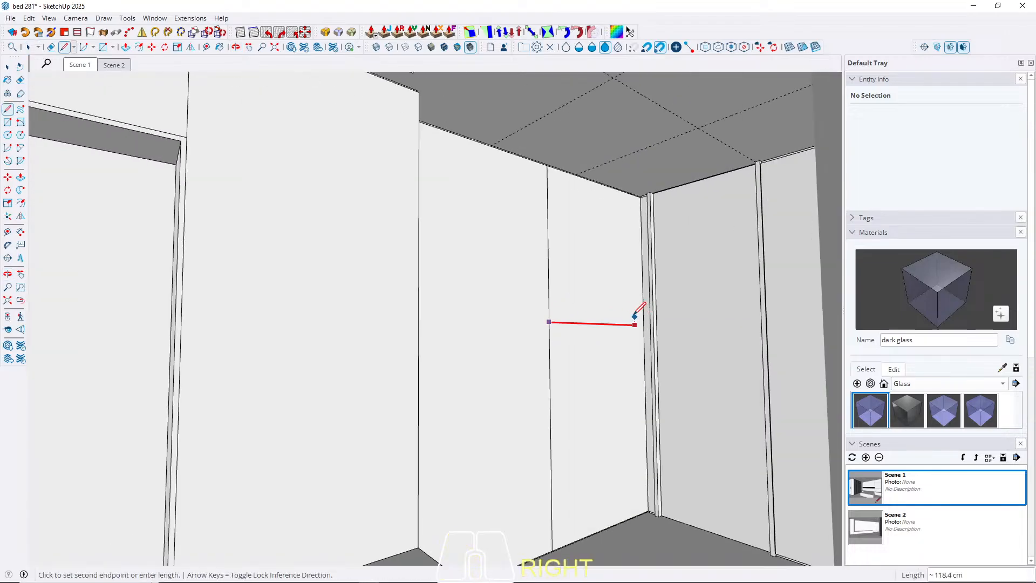
{"action": "key", "text": "space"}
Open the ceiling for editing and place a guide parallel to its window-side edge at 25 cm.
{"action": "mouse_move", "coordinate": [585, 261]}
{"action": "middle_mouse_down"}
{"action": "mouse_move", "coordinate": [576, 215]}
{"action": "mouse_move", "coordinate": [486, 290]}
{"action": "mouse_move", "coordinate": [474, 278]}
{"action": "mouse_move", "coordinate": [562, 294]}
{"action": "mouse_move", "coordinate": [559, 280]}
{"action": "mouse_move", "coordinate": [689, 305]}
{"action": "mouse_move", "coordinate": [558, 240]}
{"action": "mouse_move", "coordinate": [727, 259]}
{"action": "mouse_move", "coordinate": [452, 316]}
{"action": "middle_mouse_up"}
{"action": "scroll", "coordinate": [559, 240], "scroll_direction": "up", "scroll_amount": 3}
{"action": "scroll", "coordinate": [362, 259], "scroll_direction": "down", "scroll_amount": 3}
{"action": "middle_click_drag", "start_coordinate": [361, 259], "coordinate": [244, 245]}
{"action": "middle_click_drag", "start_coordinate": [324, 304], "coordinate": [134, 267]}
{"action": "middle_click_drag", "start_coordinate": [650, 342], "coordinate": [366, 321]}
{"action": "triple_click", "coordinate": [366, 275]}
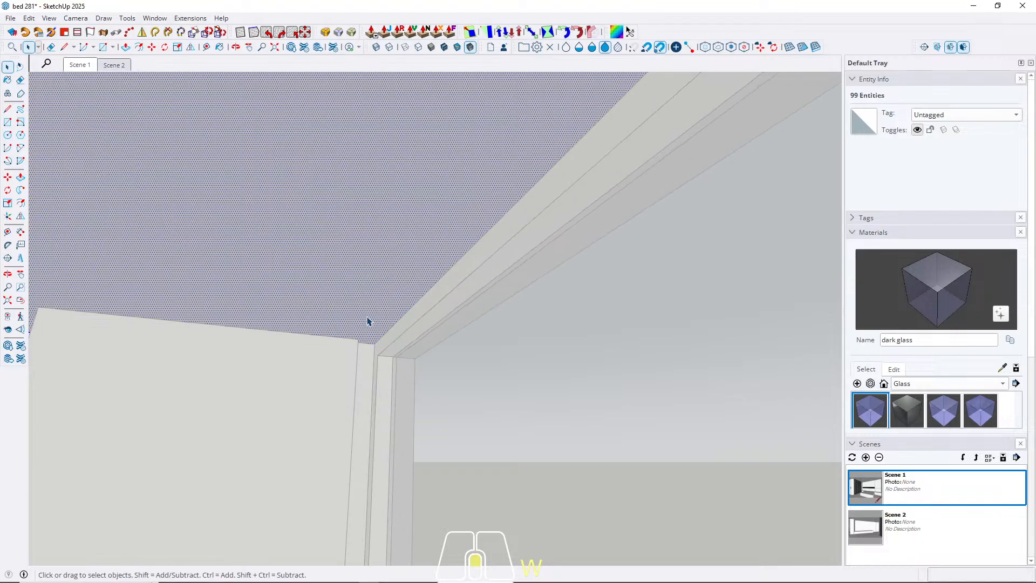
{"action": "key", "text": "t"}
{"action": "left_click", "coordinate": [420, 298]}
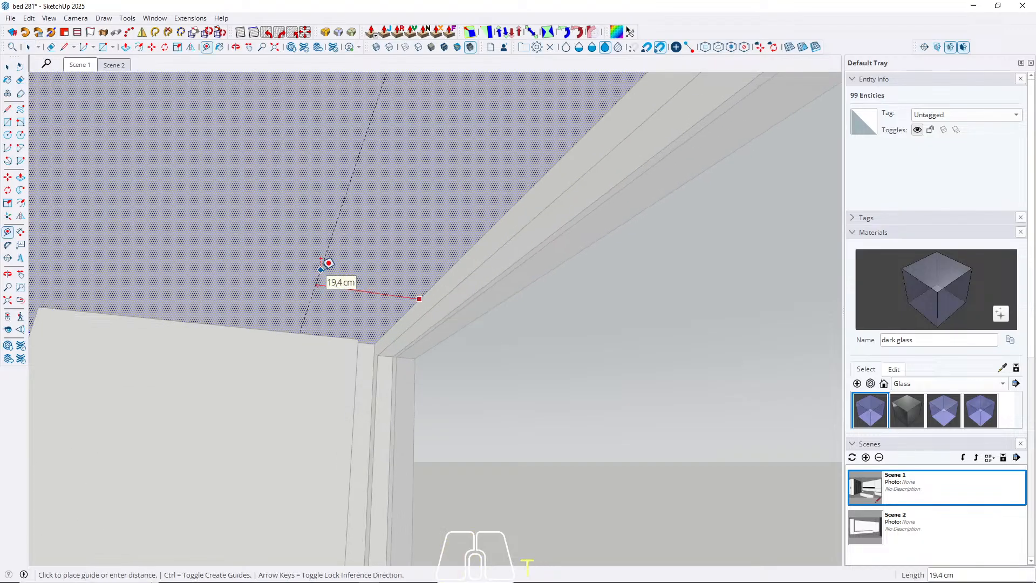
{"action": "key", "text": "Return"}
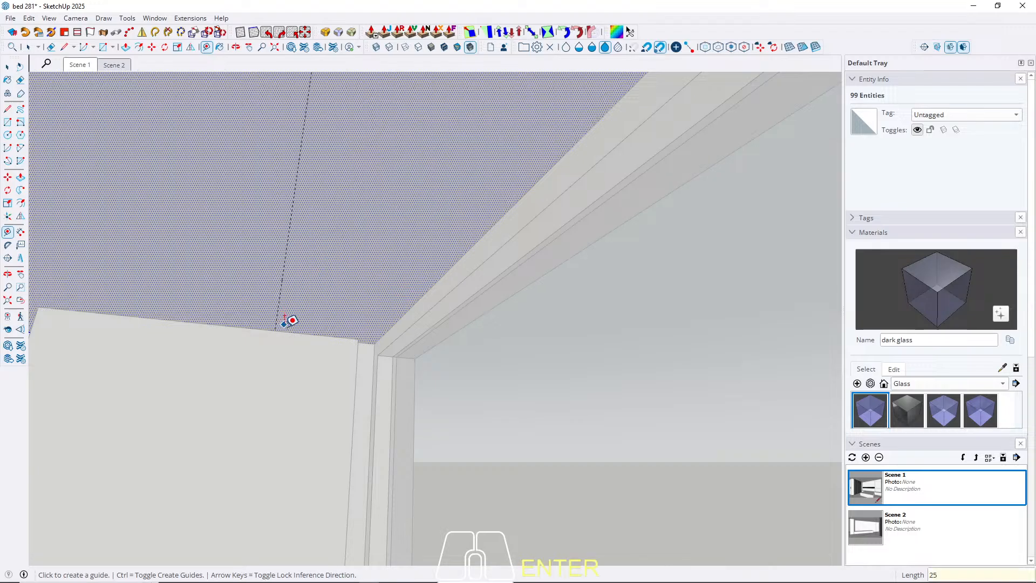
{"action": "left_click", "coordinate": [284, 329]}
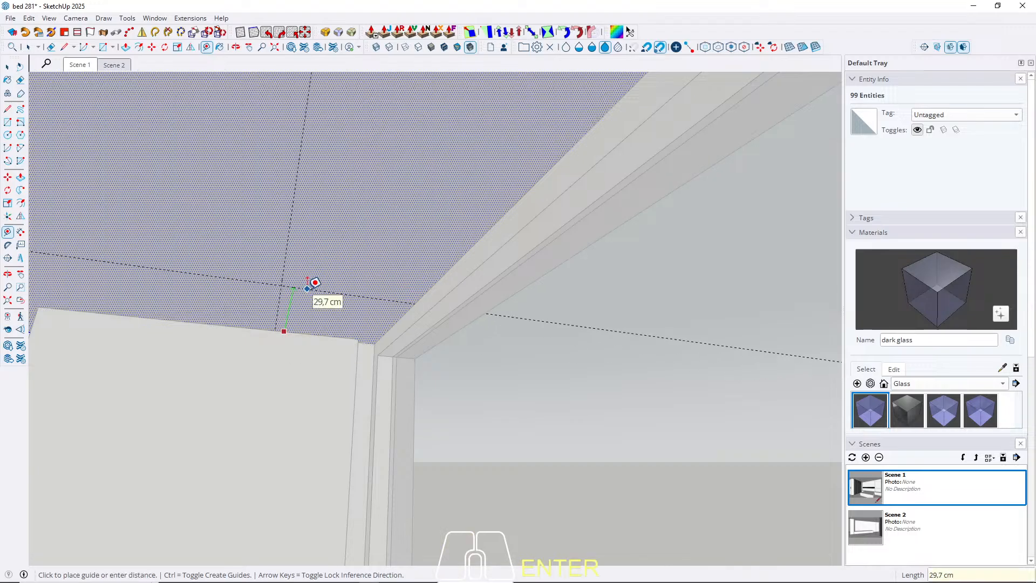
{"action": "key", "text": "space"}
Draw a rectangle on the ceiling along the full window wall, between the guide's end at one wall and the opposite window corner.
{"action": "middle_click_drag", "start_coordinate": [316, 282], "coordinate": [458, 303]}
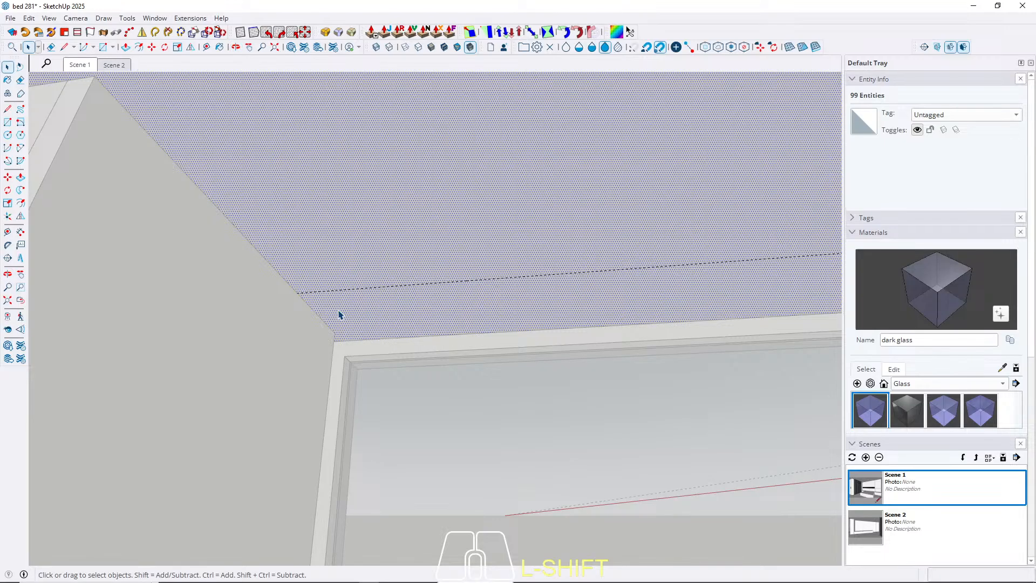
{"action": "key", "text": "shift+r"}
{"action": "left_click", "coordinate": [298, 292]}
{"action": "middle_click_drag", "start_coordinate": [259, 289], "coordinate": [680, 286], "text": "shift"}
{"action": "left_click", "coordinate": [515, 382]}
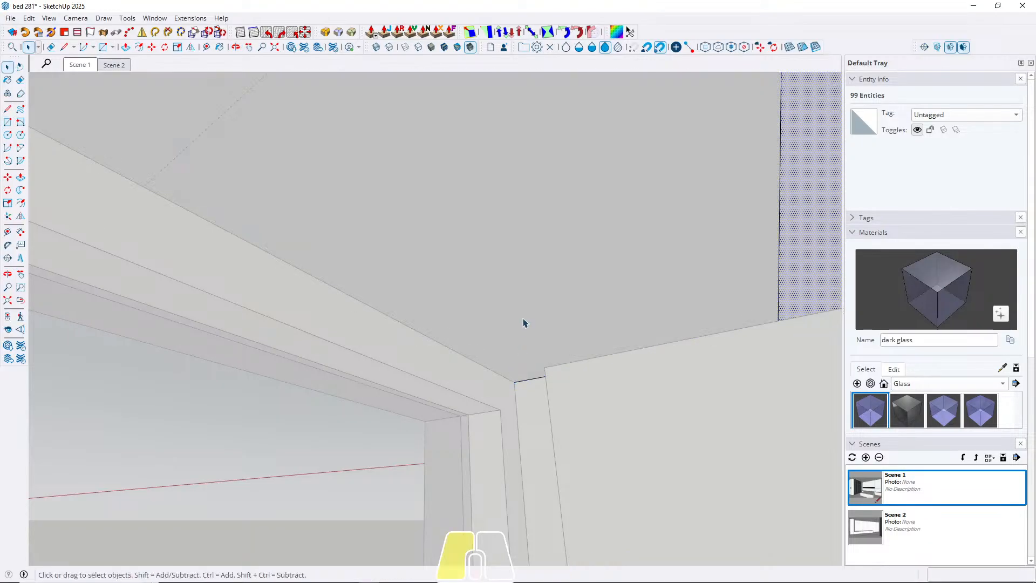
Push the window-side strip up into the ceiling to form a deep recess and leave the ceiling's editing mode.
{"action": "key", "text": "p"}
{"action": "left_click", "coordinate": [512, 321]}
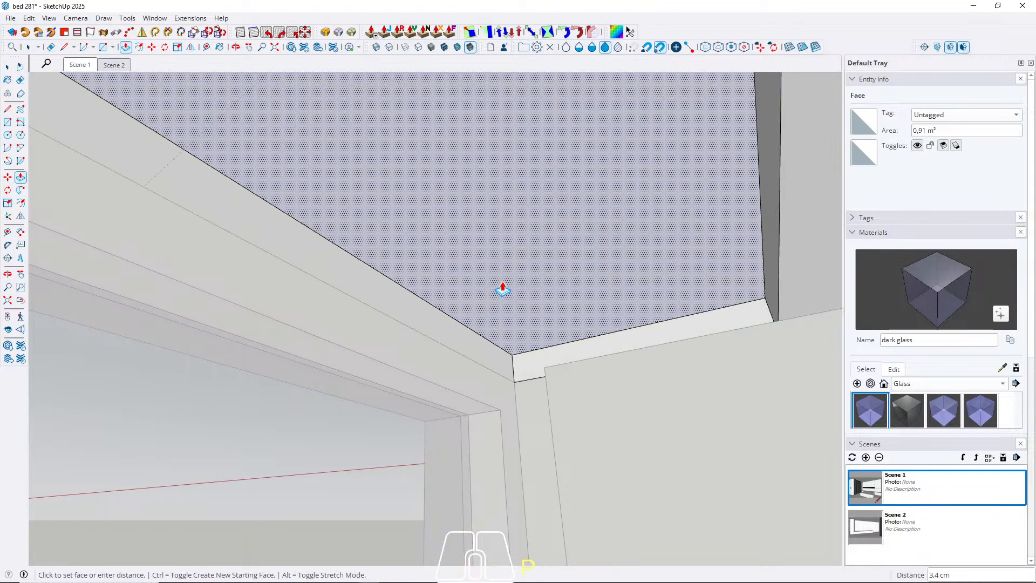
{"action": "type", "text": "2"}
{"action": "key", "text": "Return"}
{"action": "key", "text": "Escape"}
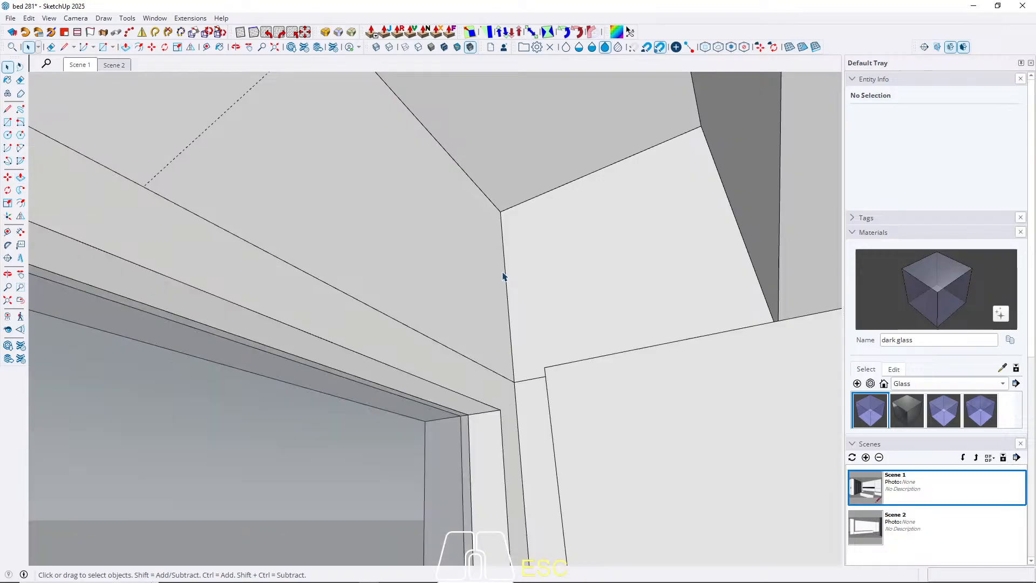
Check the recessed ceiling, bed wall and wardrobe in Scene 1 and Scene 2.
{"action": "left_click", "coordinate": [77, 66]}
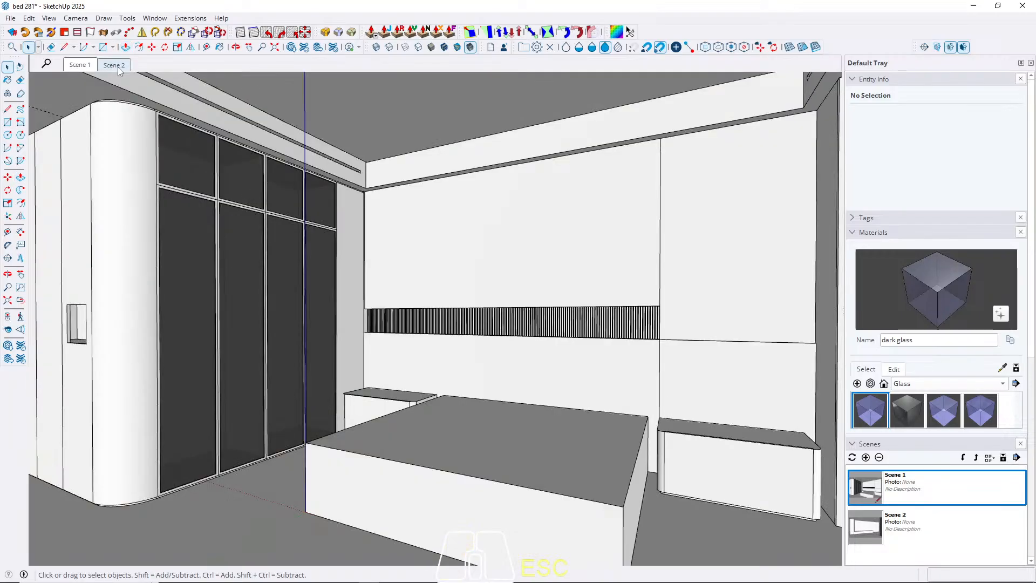
{"action": "left_click", "coordinate": [115, 66]}
{"action": "middle_click_drag", "start_coordinate": [480, 210], "coordinate": [111, 162]}
{"action": "left_click", "coordinate": [83, 66]}
{"action": "middle_click_drag", "start_coordinate": [393, 190], "coordinate": [518, 224], "text": "shift"}
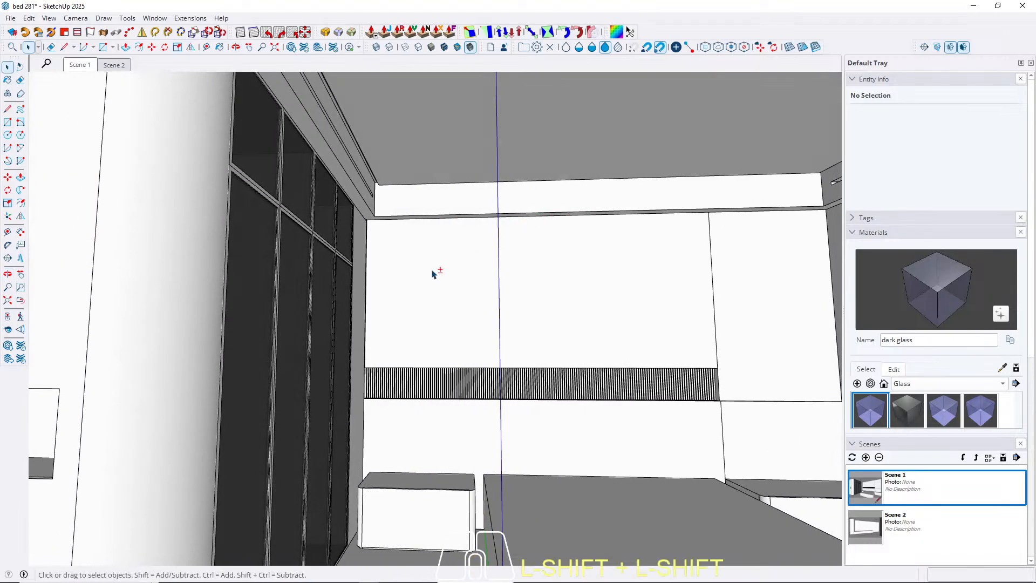
{"action": "middle_click_drag", "start_coordinate": [432, 270], "coordinate": [417, 292], "text": "shift"}
{"action": "scroll", "coordinate": [395, 309], "scroll_direction": "up", "scroll_amount": 5}
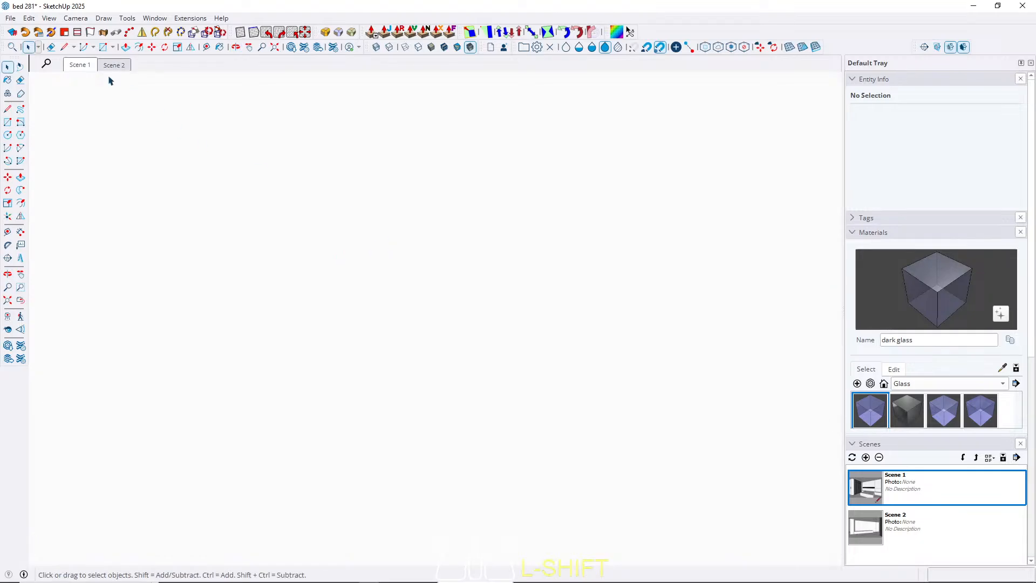
{"action": "left_click", "coordinate": [80, 65]}
{"action": "key", "text": "t"}
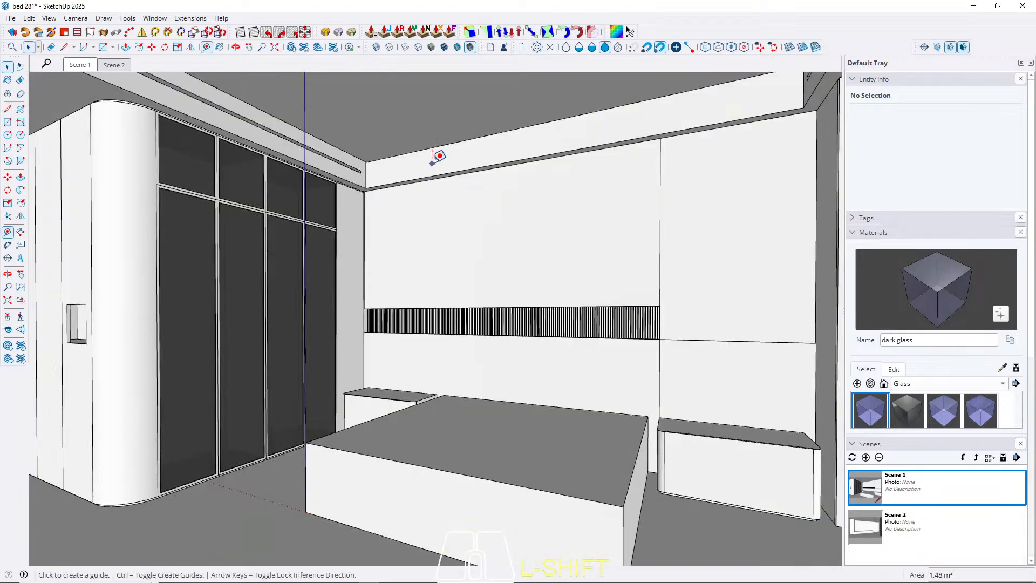
{"action": "left_click", "coordinate": [426, 148]}
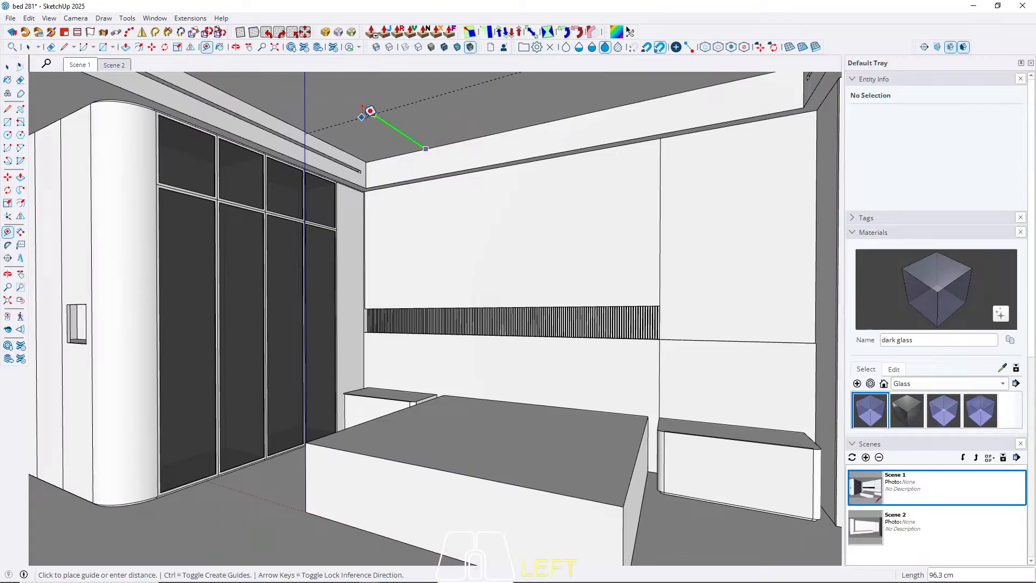
{"action": "middle_click_drag", "start_coordinate": [370, 109], "coordinate": [209, 64]}
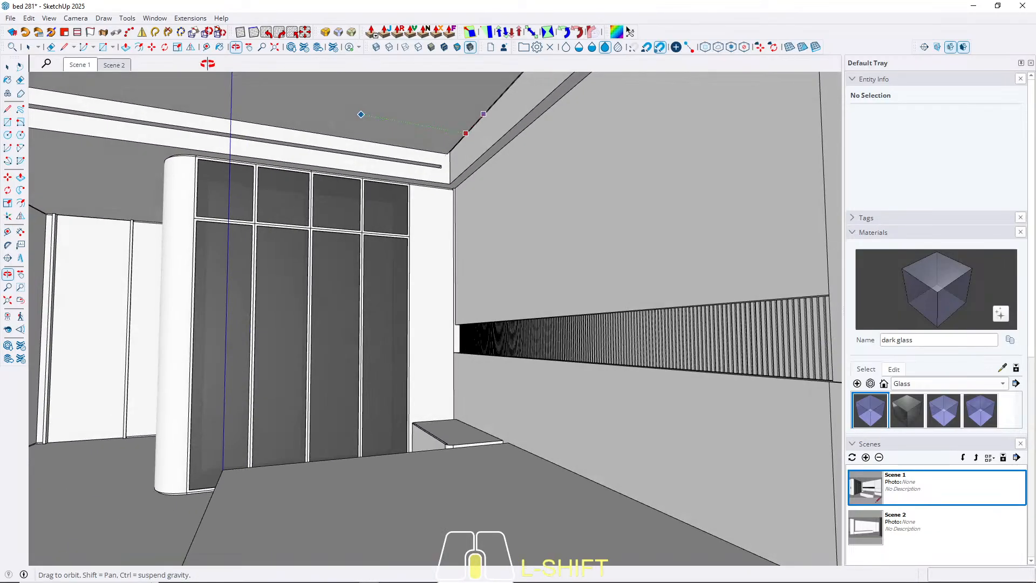
{"action": "scroll", "coordinate": [258, 171], "scroll_direction": "up", "scroll_amount": 3}
{"action": "scroll", "coordinate": [301, 274], "scroll_direction": "down", "scroll_amount": 2}
{"action": "key", "text": "space"}
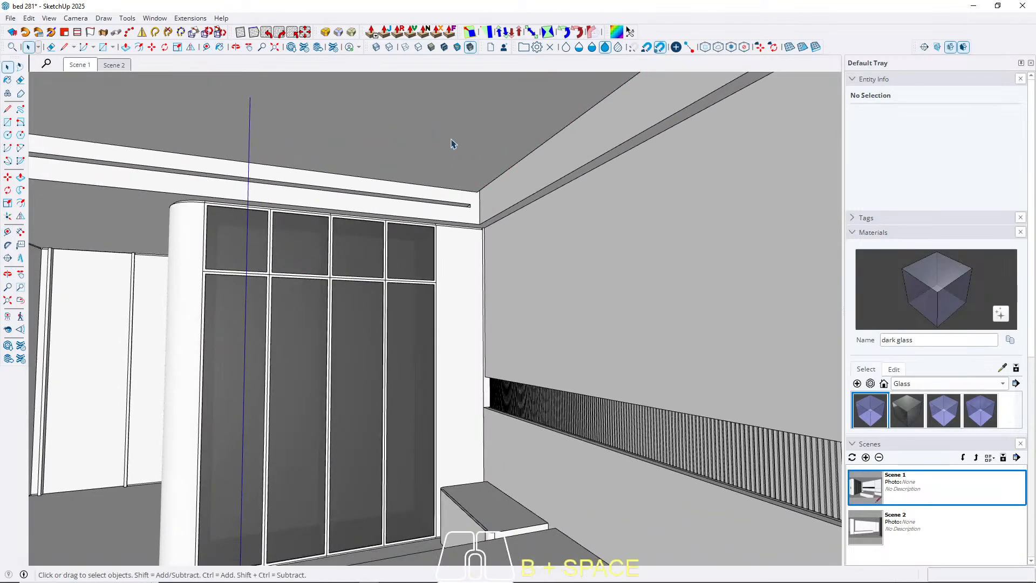
Place a ceiling guide parallel to the bed wall's ceiling edge, in line with the joint between the first two glass doors beside the wardrobe's rounded end.
{"action": "key", "text": "t"}
{"action": "left_click", "coordinate": [540, 146]}
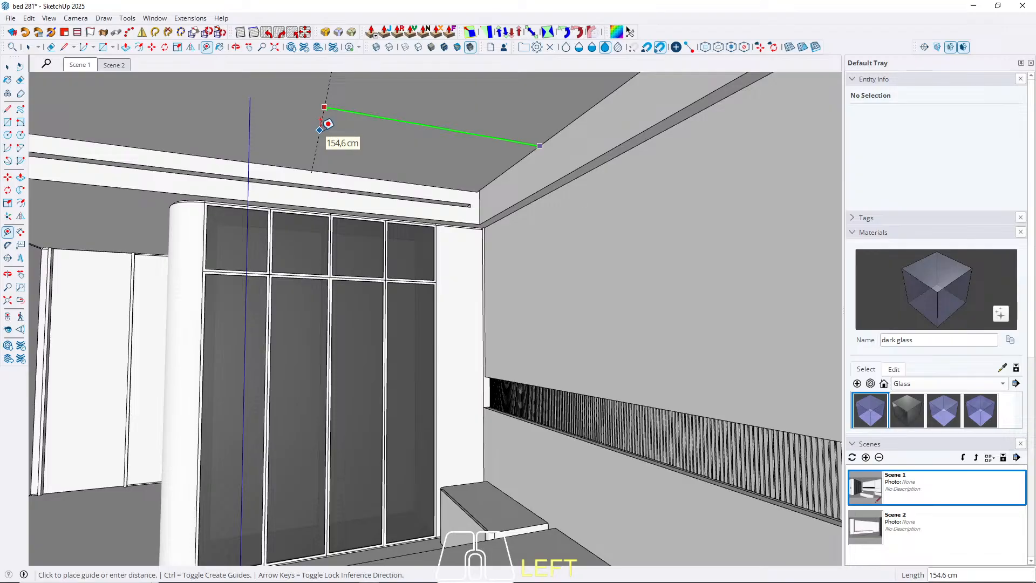
{"action": "middle_click_drag", "start_coordinate": [326, 135], "coordinate": [391, 117], "text": "shift"}
{"action": "middle_click_drag", "start_coordinate": [499, 356], "coordinate": [469, 429], "text": "shift"}
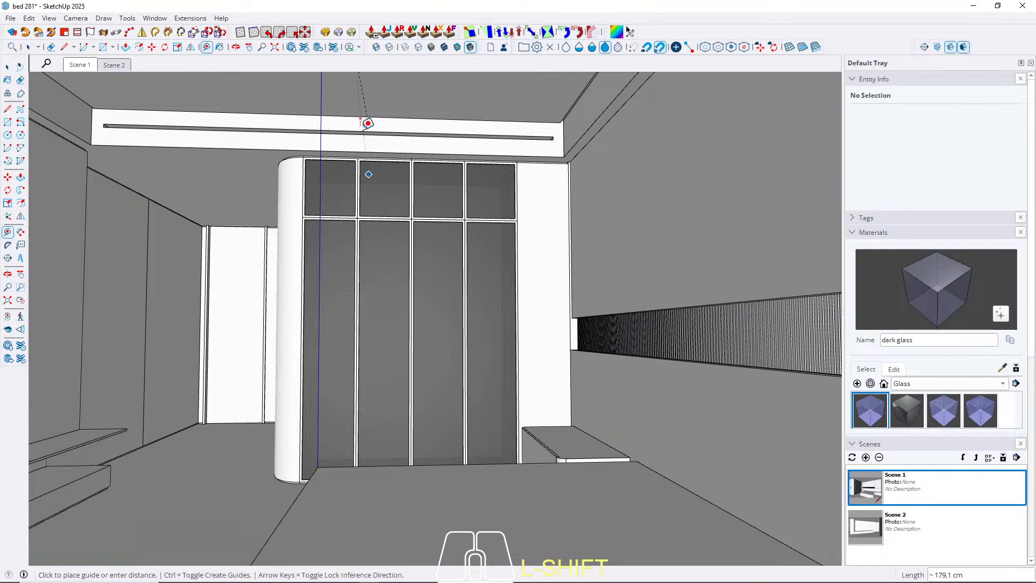
{"action": "scroll", "coordinate": [423, 157], "scroll_direction": "down", "scroll_amount": 2, "text": "shift"}
{"action": "scroll", "coordinate": [467, 173], "scroll_direction": "up", "scroll_amount": 5, "text": "shift"}
{"action": "scroll", "coordinate": [469, 189], "scroll_direction": "up", "scroll_amount": 4, "text": "shift"}
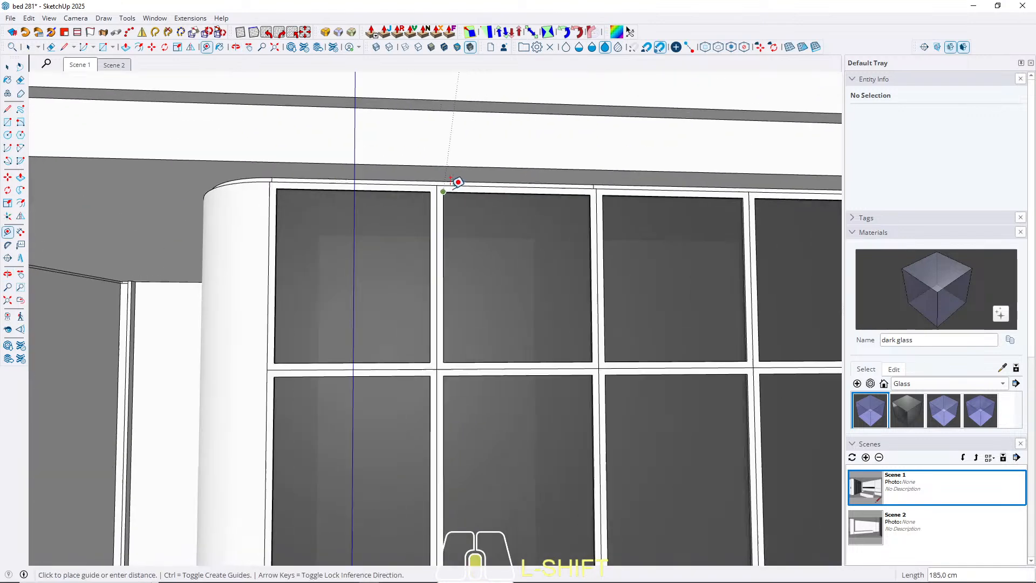
{"action": "scroll", "coordinate": [432, 175], "scroll_direction": "down", "scroll_amount": 6, "text": "shift"}
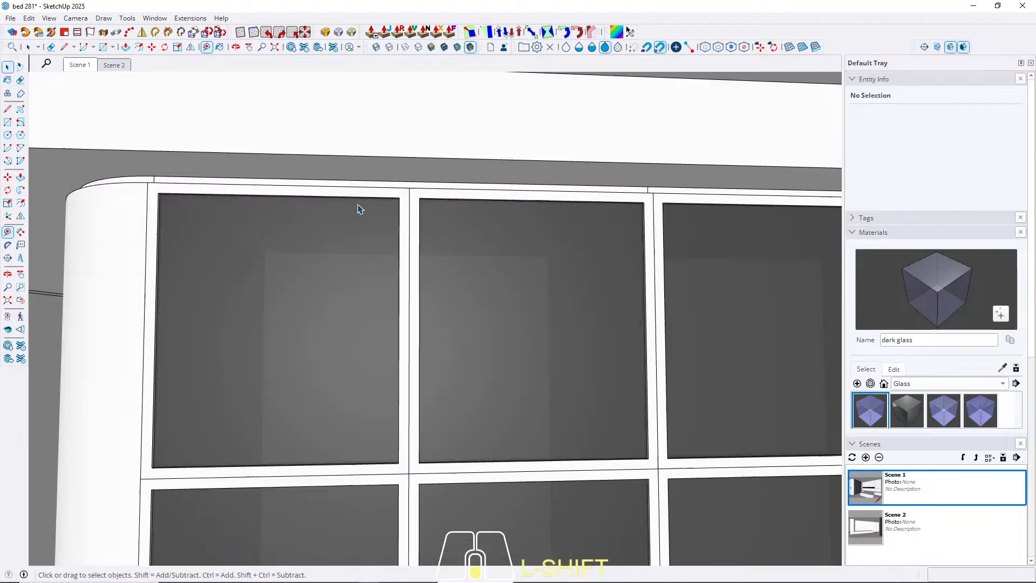
{"action": "key", "text": "space"}
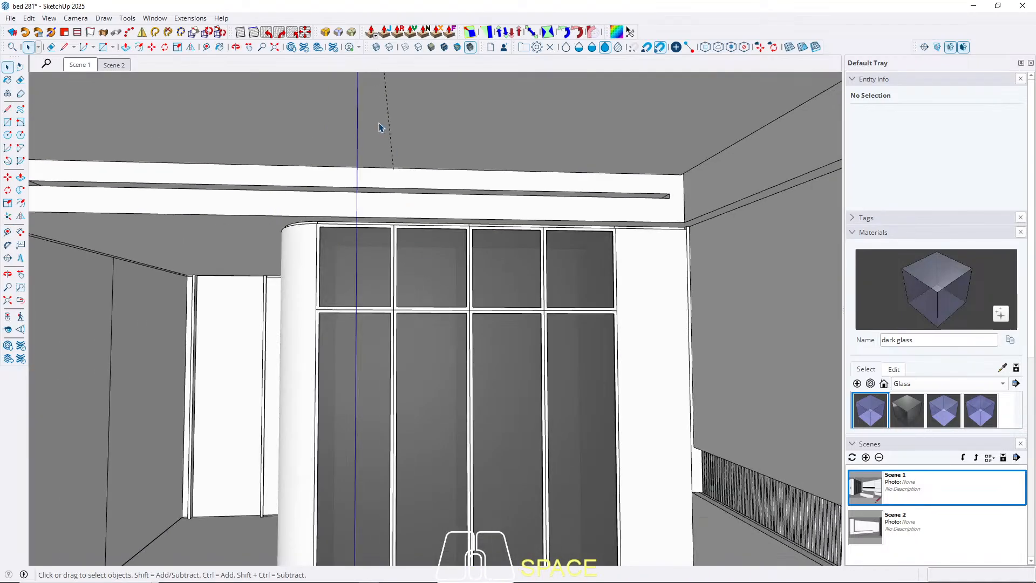
Place a guide near the middle of the recessed ceiling, parallel to its wardrobe-side edge and crossing the existing guide.
{"action": "middle_click_drag", "start_coordinate": [369, 137], "coordinate": [181, 104]}
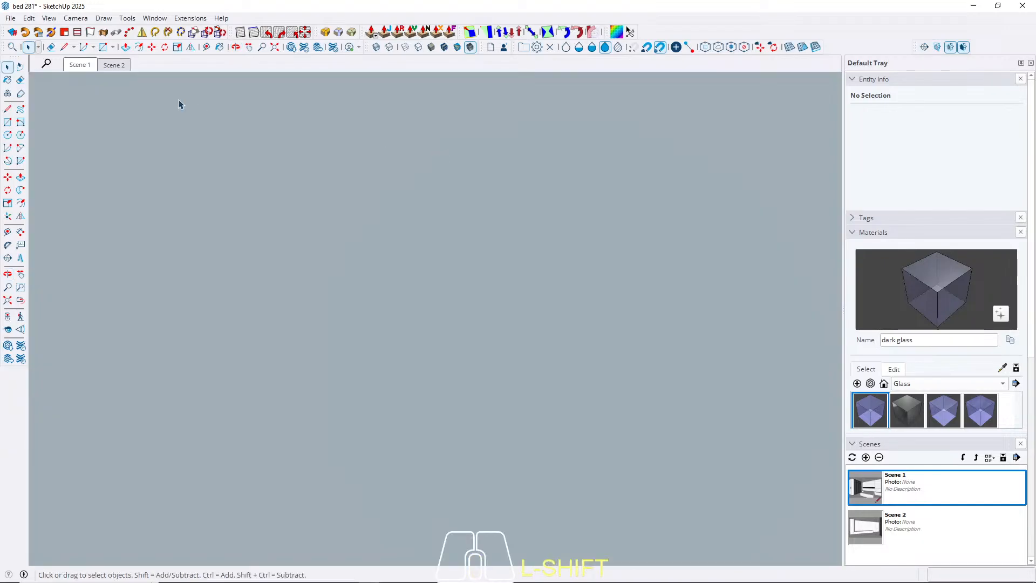
{"action": "left_click", "coordinate": [78, 66]}
{"action": "middle_click_drag", "start_coordinate": [345, 125], "coordinate": [184, 160]}
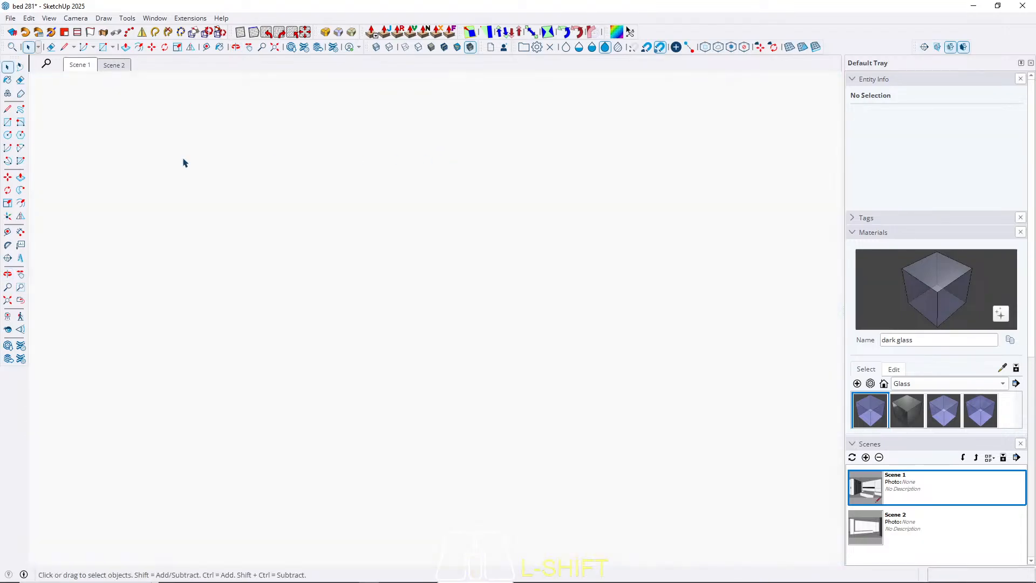
{"action": "left_click", "coordinate": [20, 300]}
{"action": "key", "text": "t"}
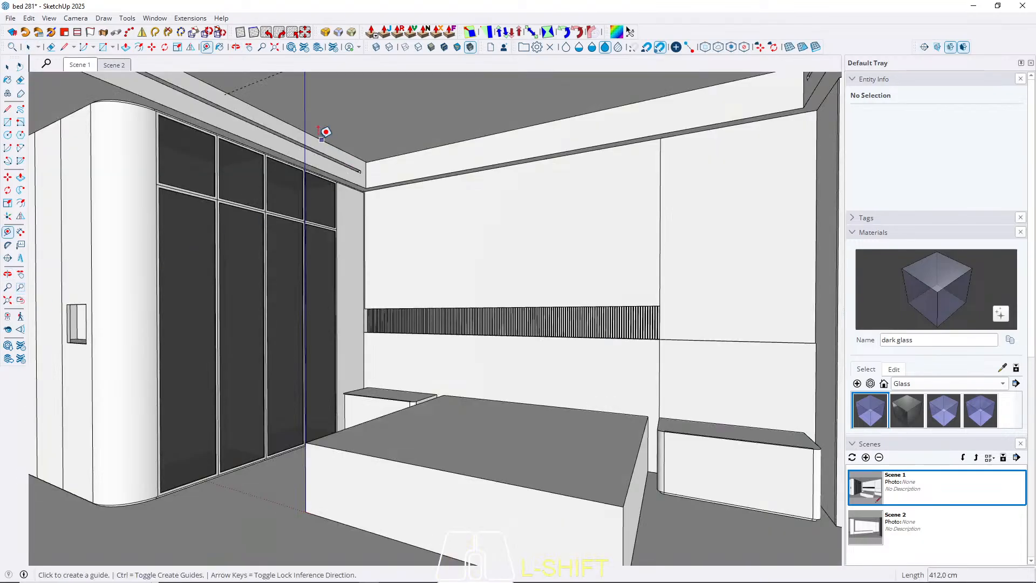
{"action": "left_click", "coordinate": [313, 126]}
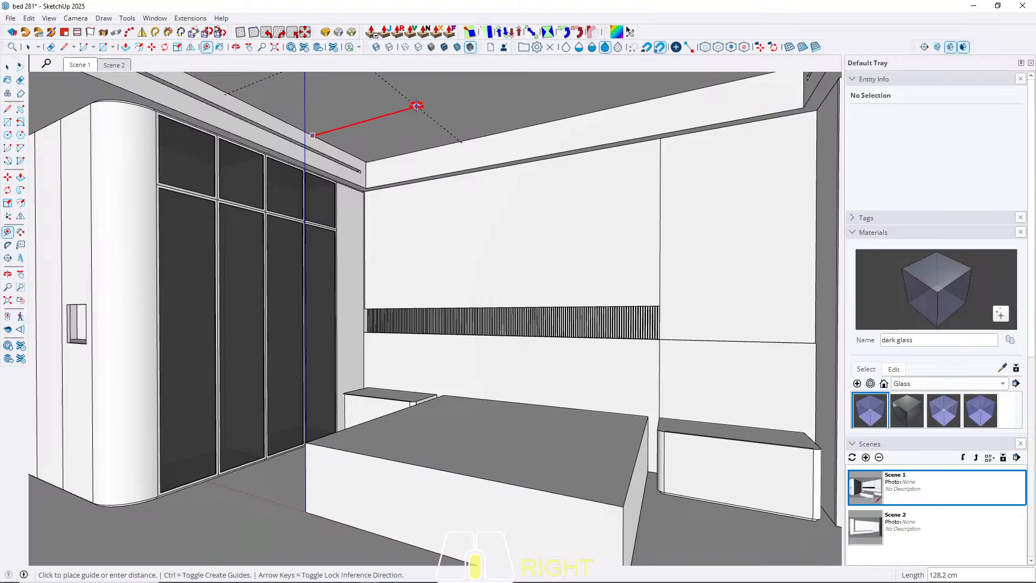
{"action": "middle_click_drag", "start_coordinate": [418, 106], "coordinate": [416, 186]}
{"action": "left_click", "coordinate": [485, 234]}
Try a parallel guide 50 cm from the middle ceiling guide, on the window side.
{"action": "left_click", "coordinate": [420, 188]}
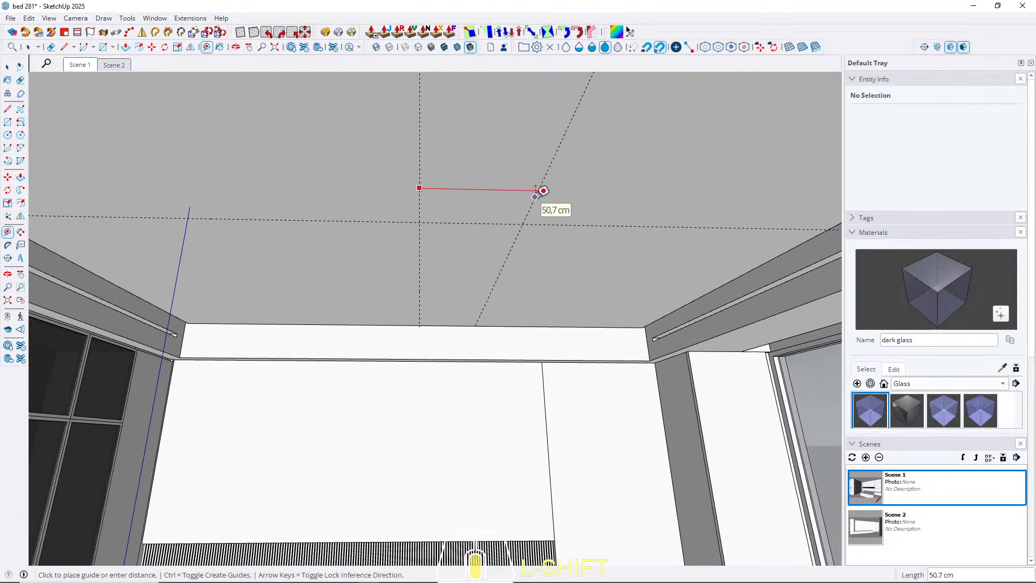
{"action": "key", "text": "Return"}
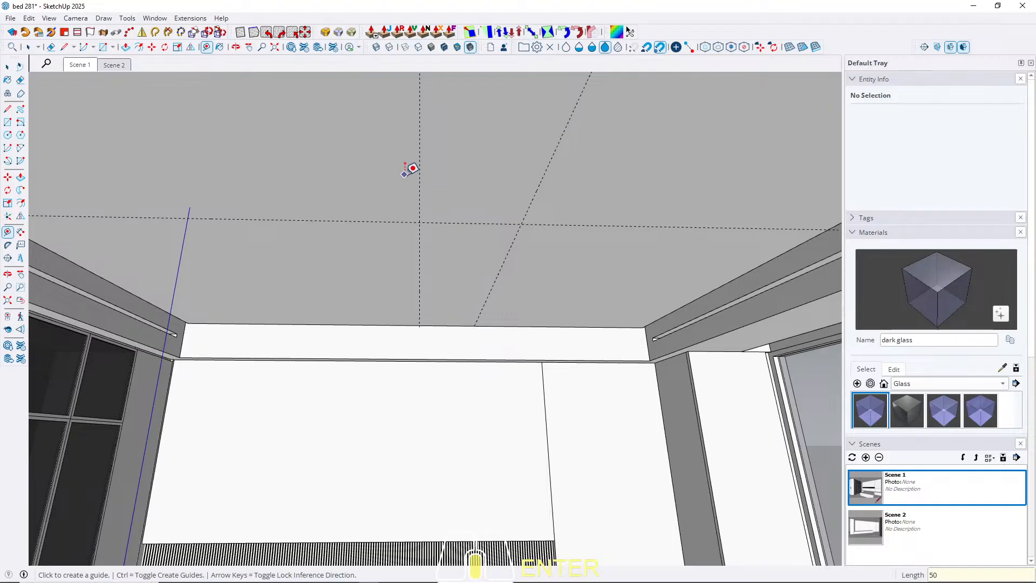
{"action": "key", "text": "space"}
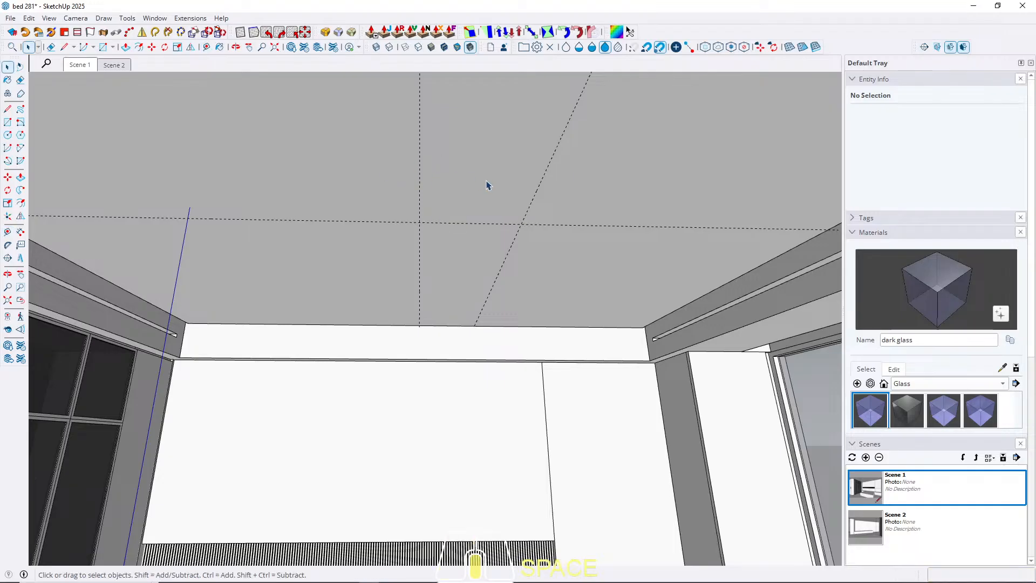
Place two guides parallel to the middle ceiling guide, one 30 cm away on each side.
{"action": "key", "text": "t"}
{"action": "left_click", "coordinate": [420, 167]}
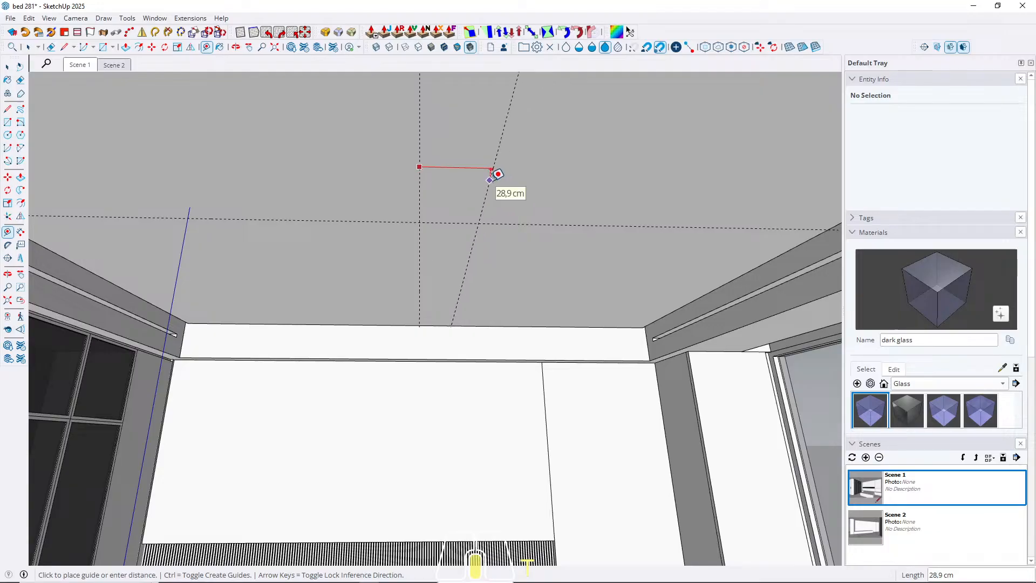
{"action": "key", "text": "Return"}
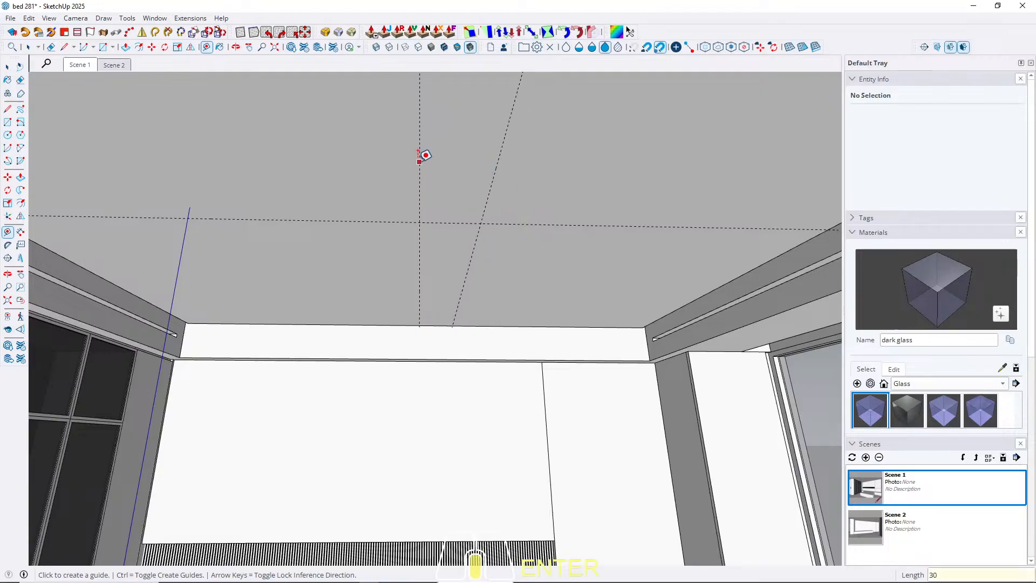
{"action": "left_click", "coordinate": [420, 162]}
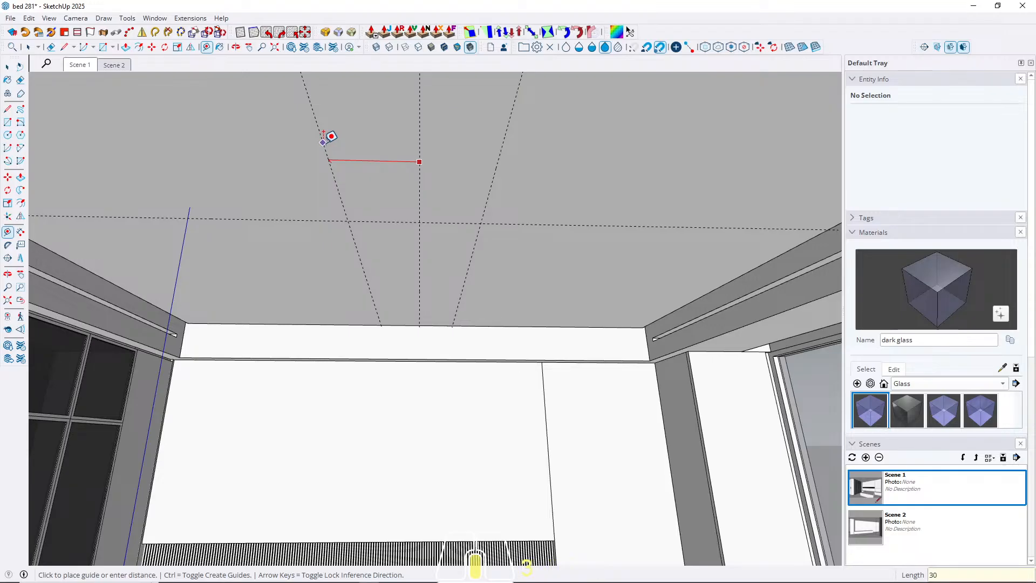
{"action": "key", "text": "space"}
Examine the ceiling guides, bed wall panels, slatted strip and nightstands from inside the room, and return to the Scene 1 view.
{"action": "left_click", "coordinate": [79, 65]}
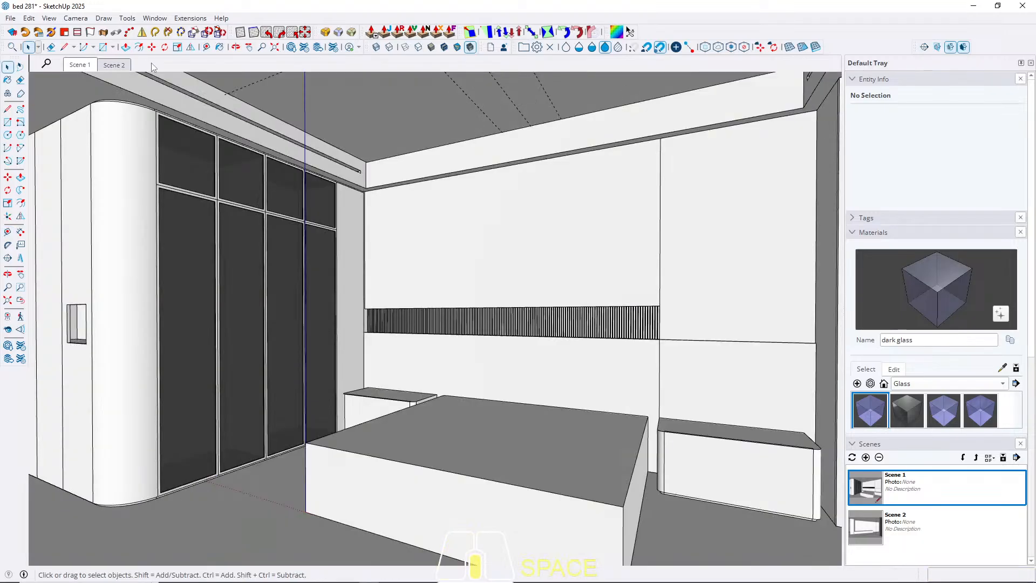
{"action": "mouse_move", "coordinate": [488, 294]}
{"action": "middle_mouse_down"}
{"action": "mouse_move", "coordinate": [513, 280]}
{"action": "mouse_move", "coordinate": [277, 350]}
{"action": "mouse_move", "coordinate": [347, 320]}
{"action": "mouse_move", "coordinate": [523, 301]}
{"action": "mouse_move", "coordinate": [491, 301]}
{"action": "middle_mouse_up"}
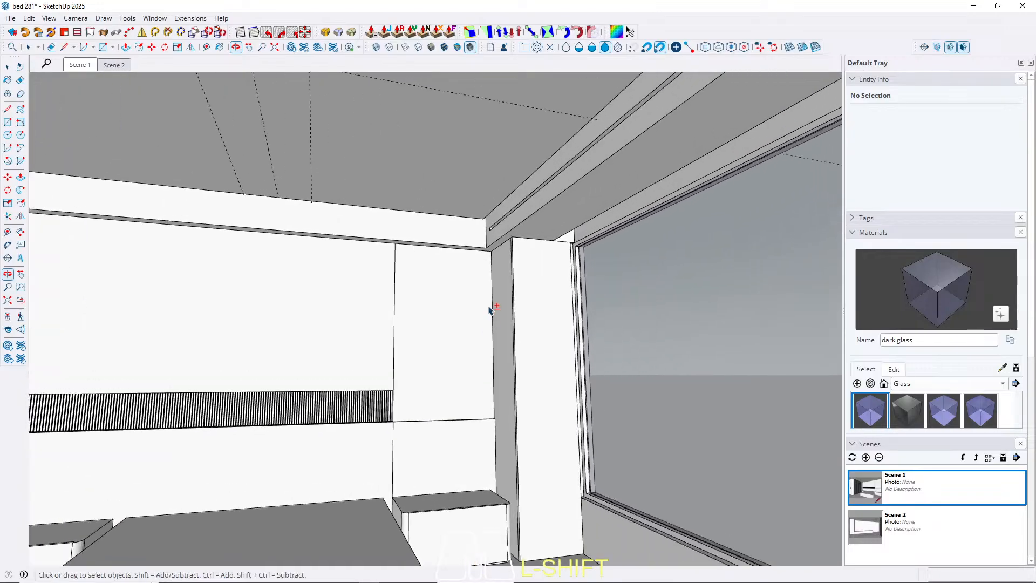
{"action": "middle_click_drag", "start_coordinate": [559, 221], "coordinate": [244, 193], "text": "shift"}
{"action": "left_click", "coordinate": [82, 67]}
{"action": "middle_click_drag", "start_coordinate": [544, 150], "coordinate": [554, 253]}
{"action": "middle_click_drag", "start_coordinate": [525, 298], "coordinate": [507, 270]}
{"action": "middle_click_drag", "start_coordinate": [444, 445], "coordinate": [463, 296]}
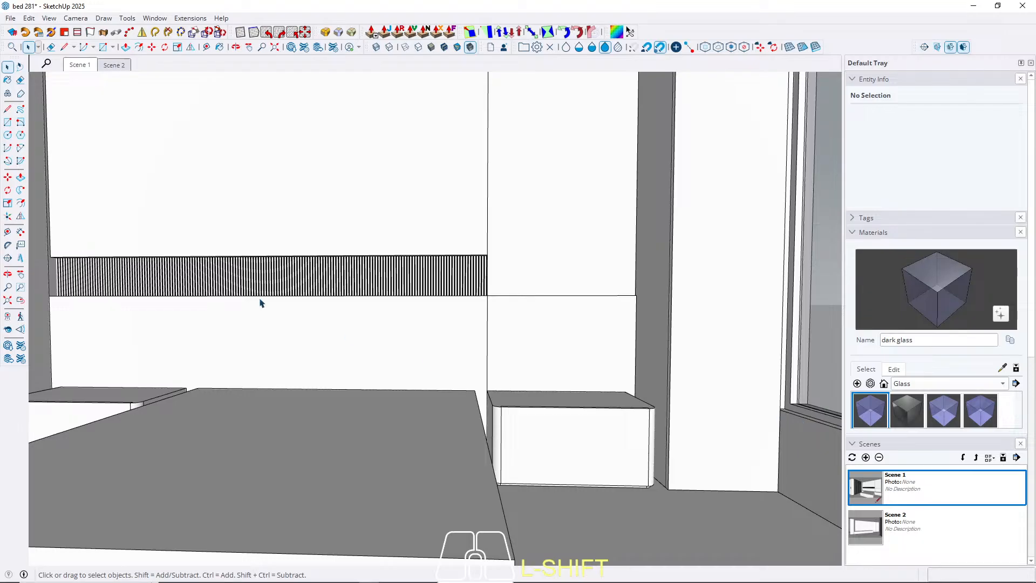
{"action": "middle_click_drag", "start_coordinate": [260, 304], "coordinate": [320, 343], "text": "shift"}
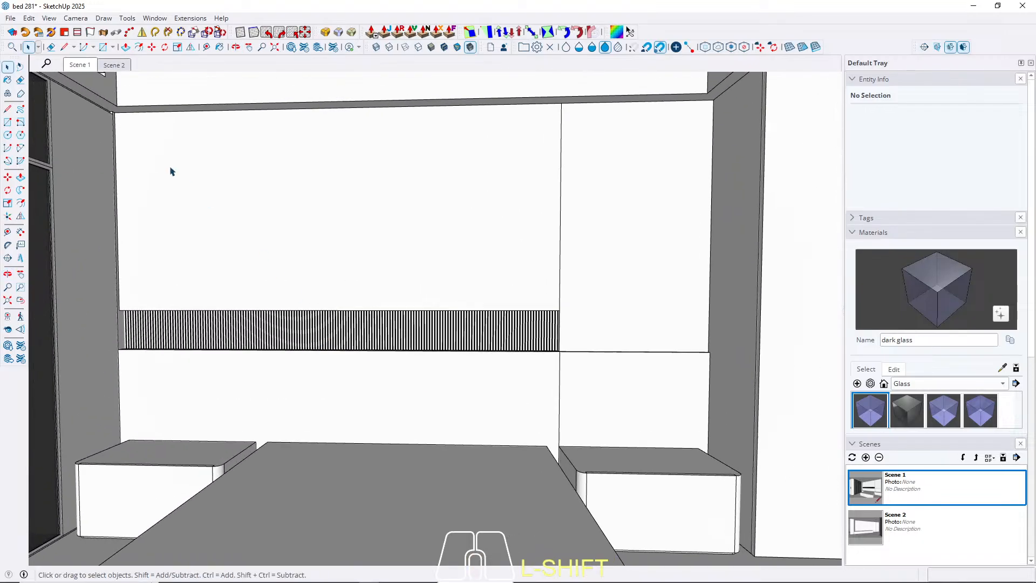
{"action": "left_click", "coordinate": [79, 65]}
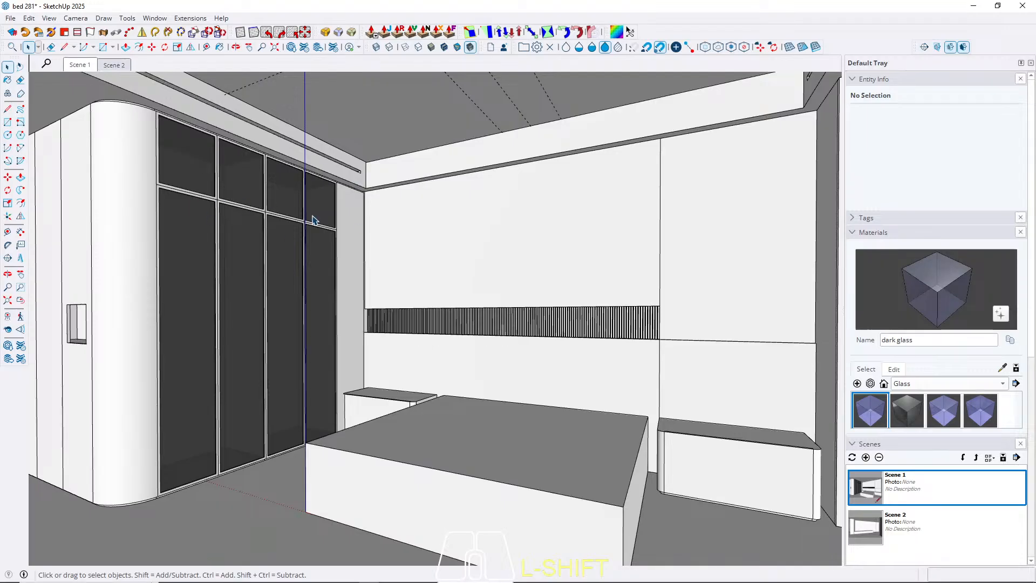
Place a guide on the entrance ceiling parallel to the panelled wall, about 95 cm away from it.
{"action": "mouse_move", "coordinate": [274, 203]}
{"action": "middle_mouse_down"}
{"action": "mouse_move", "coordinate": [295, 181]}
{"action": "mouse_move", "coordinate": [349, 259]}
{"action": "middle_mouse_up"}
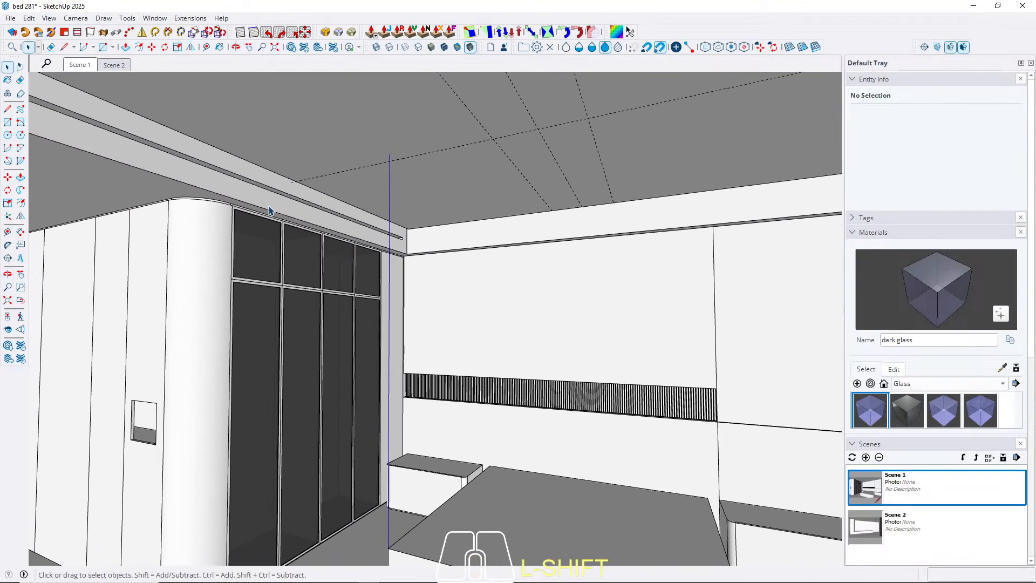
{"action": "scroll", "coordinate": [200, 189], "scroll_direction": "up", "scroll_amount": 3}
{"action": "middle_click_drag", "start_coordinate": [200, 192], "coordinate": [343, 262]}
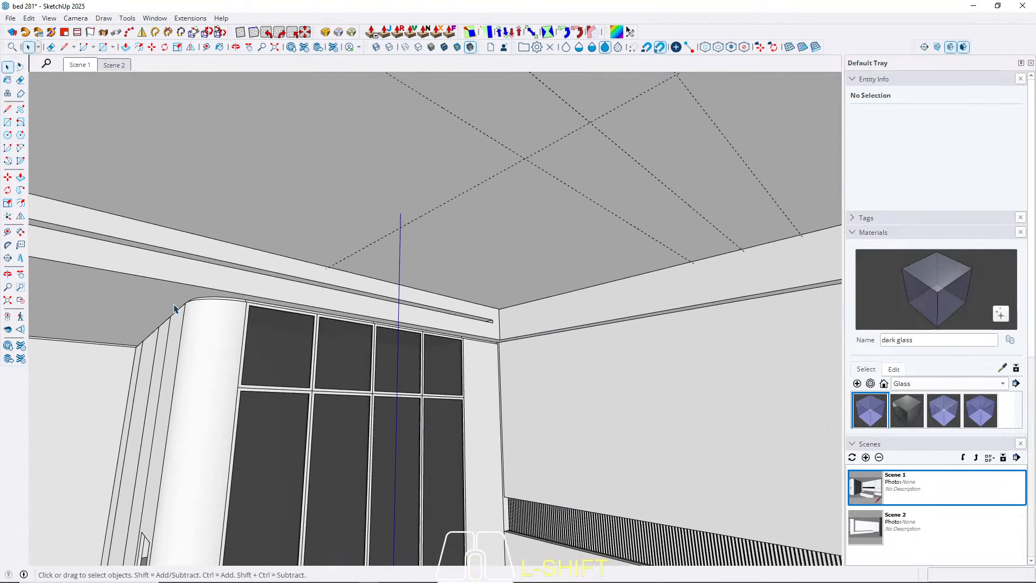
{"action": "middle_click_drag", "start_coordinate": [173, 306], "coordinate": [219, 312]}
{"action": "scroll", "coordinate": [220, 312], "scroll_direction": "up", "scroll_amount": 8}
{"action": "key", "text": "t"}
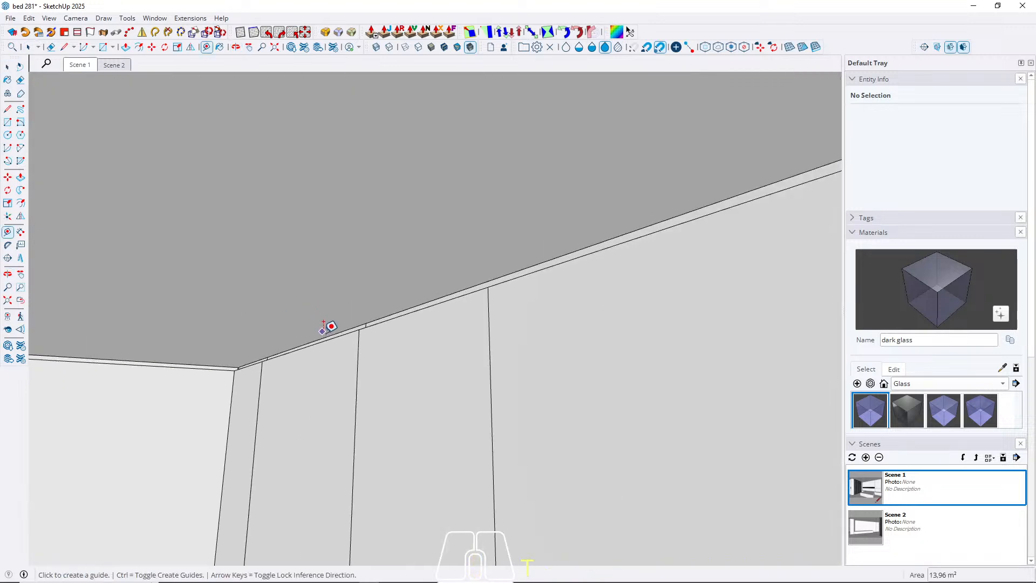
{"action": "left_click", "coordinate": [327, 336]}
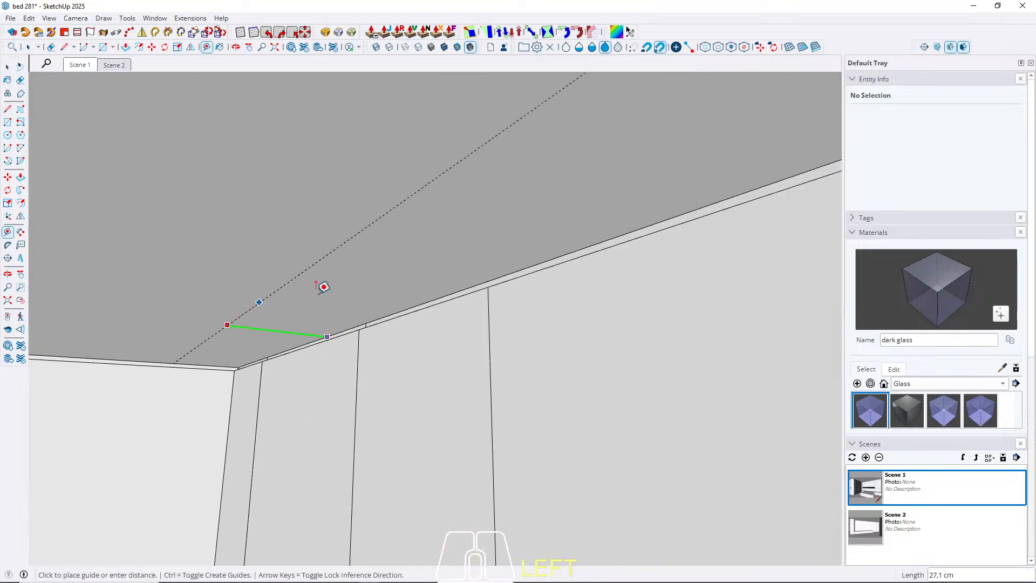
{"action": "middle_click_drag", "start_coordinate": [323, 286], "coordinate": [180, 316]}
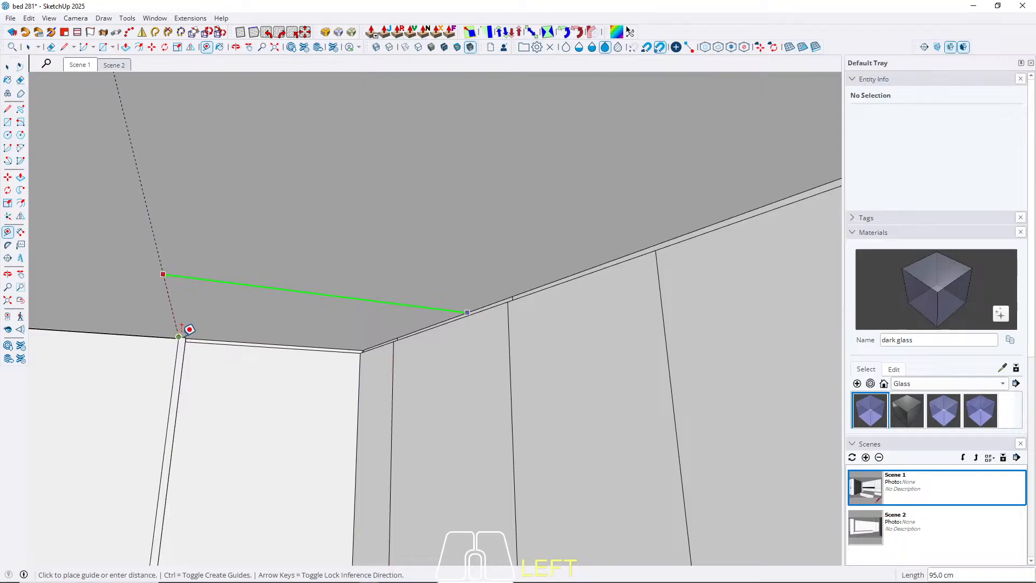
{"action": "left_click", "coordinate": [184, 326]}
Place a crossing guide on the entrance ceiling parallel to the door wall, about 97 cm from it.
{"action": "left_click", "coordinate": [215, 331]}
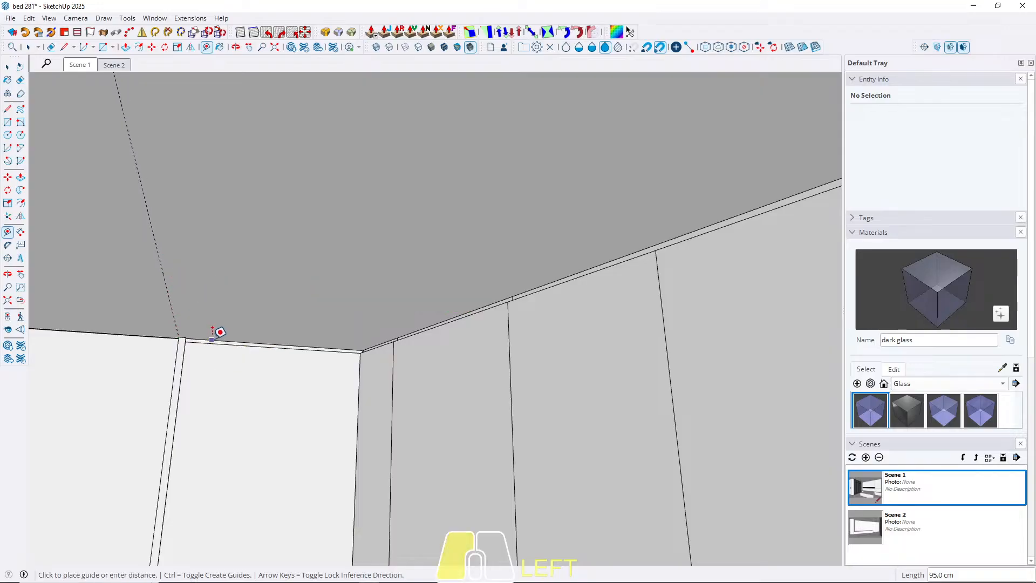
{"action": "scroll", "coordinate": [289, 250], "scroll_direction": "down", "scroll_amount": 2}
{"action": "scroll", "coordinate": [419, 260], "scroll_direction": "up", "scroll_amount": 3}
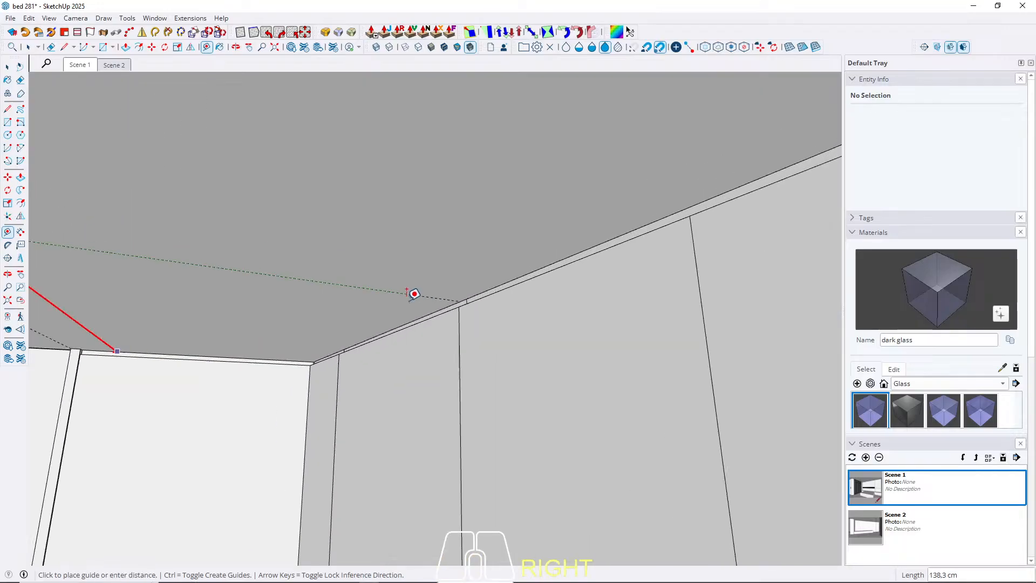
{"action": "middle_click_drag", "start_coordinate": [405, 299], "coordinate": [750, 208]}
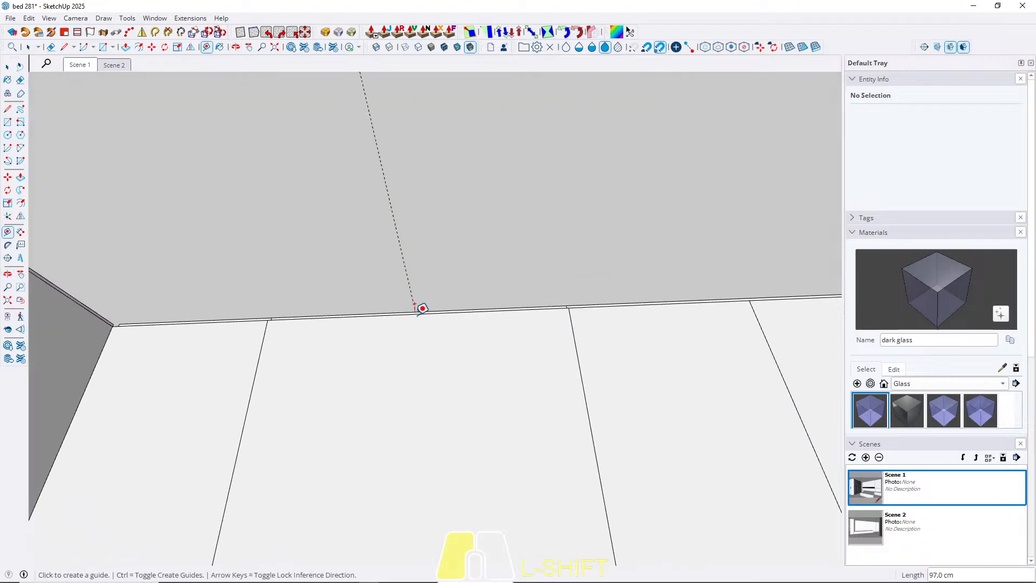
Place another guide parallel to the crossing entrance guide, farther along the panelled wall toward the rounded wardrobe corner.
{"action": "key", "text": "Left"}
{"action": "middle_click_drag", "start_coordinate": [589, 231], "coordinate": [243, 226]}
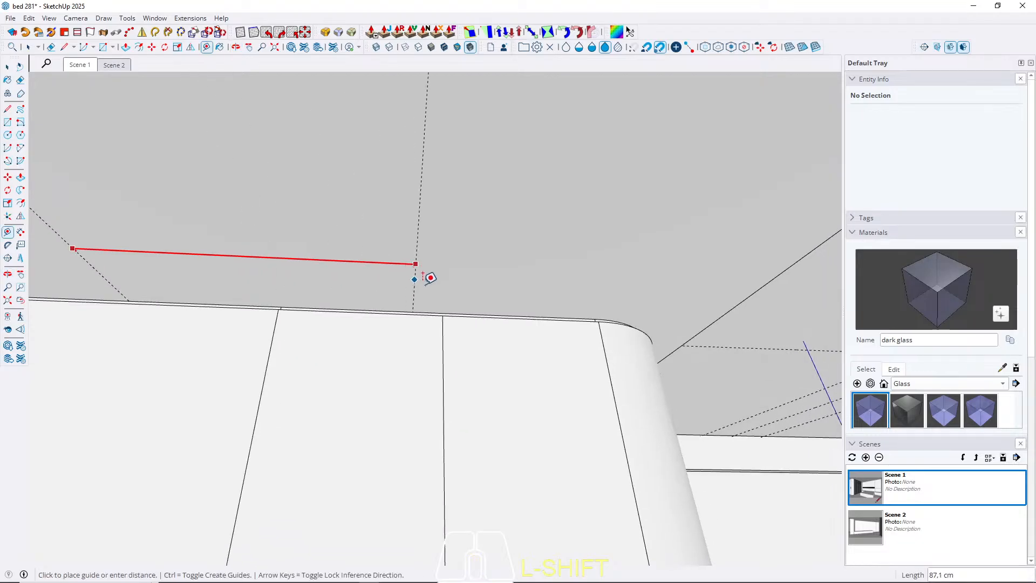
{"action": "left_click", "coordinate": [444, 315]}
{"action": "key", "text": "space"}
Draw a circle with a 2.5 cm radius on the bedroom ceiling, centred on an outer intersection of the guides.
{"action": "middle_click_drag", "start_coordinate": [609, 292], "coordinate": [360, 240], "text": "shift"}
{"action": "key", "text": "c"}
{"action": "scroll", "coordinate": [357, 227], "scroll_direction": "up", "scroll_amount": 8}
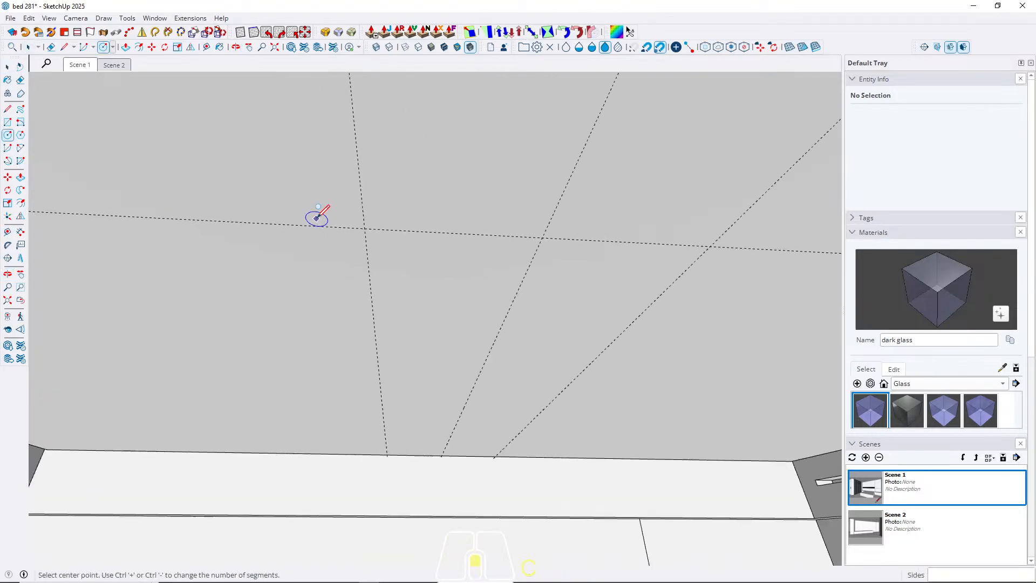
{"action": "left_click", "coordinate": [381, 257]}
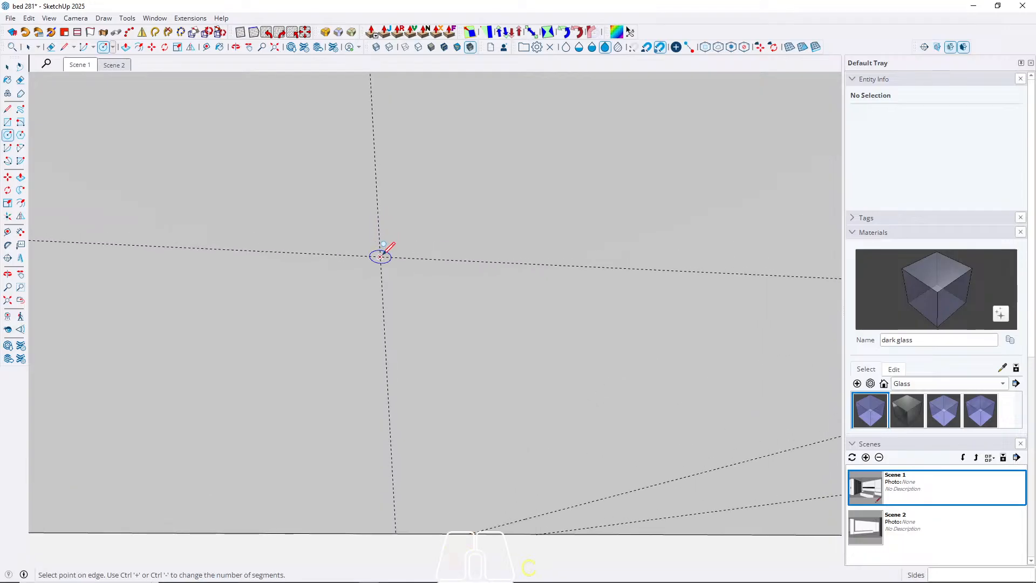
{"action": "scroll", "coordinate": [391, 258], "scroll_direction": "down", "scroll_amount": 2}
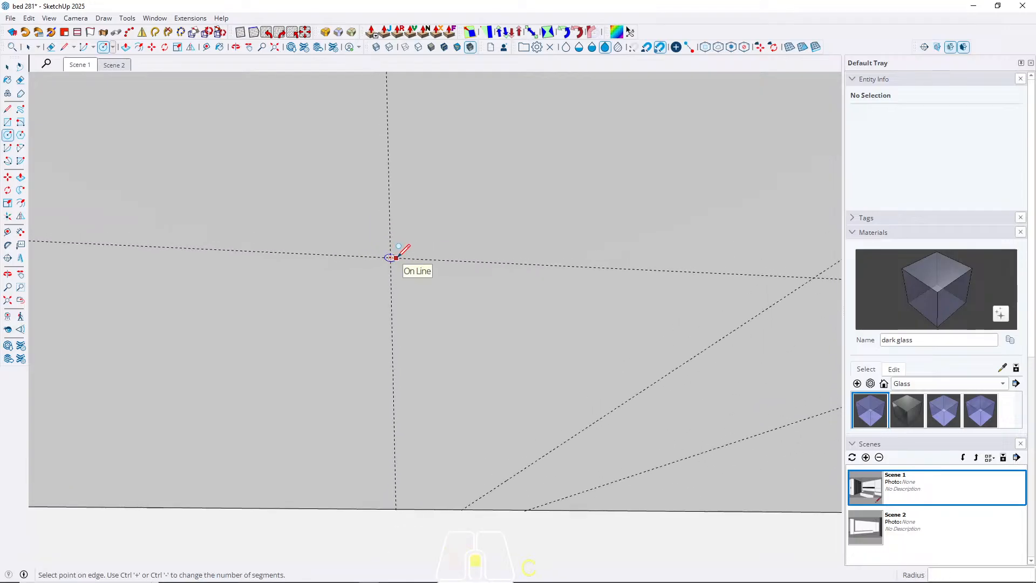
{"action": "scroll", "coordinate": [390, 257], "scroll_direction": "down", "scroll_amount": 3}
{"action": "scroll", "coordinate": [392, 257], "scroll_direction": "up", "scroll_amount": 2}
{"action": "scroll", "coordinate": [392, 257], "scroll_direction": "up", "scroll_amount": 1}
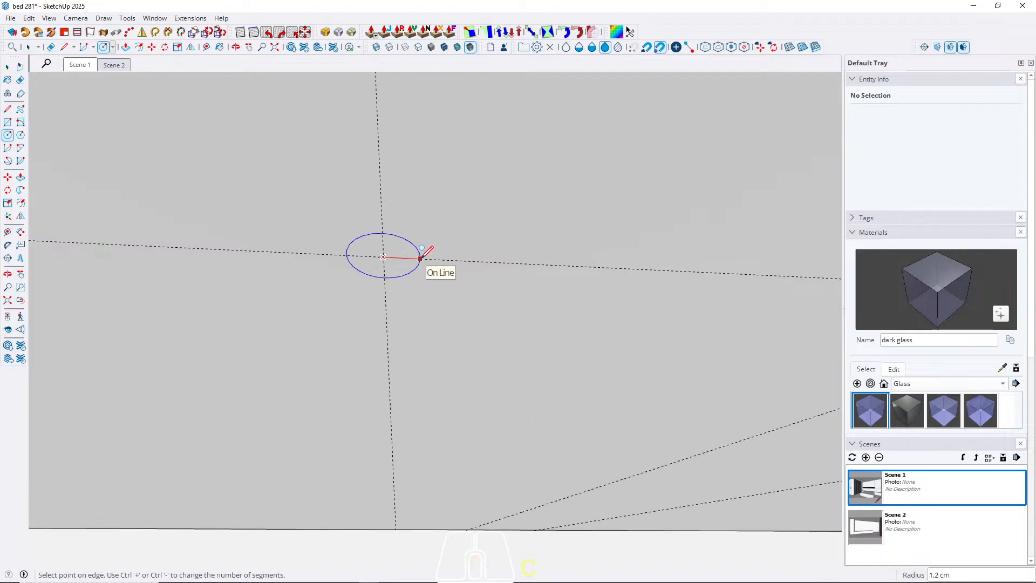
{"action": "type", "text": "2,"}
{"action": "key", "text": "Return"}
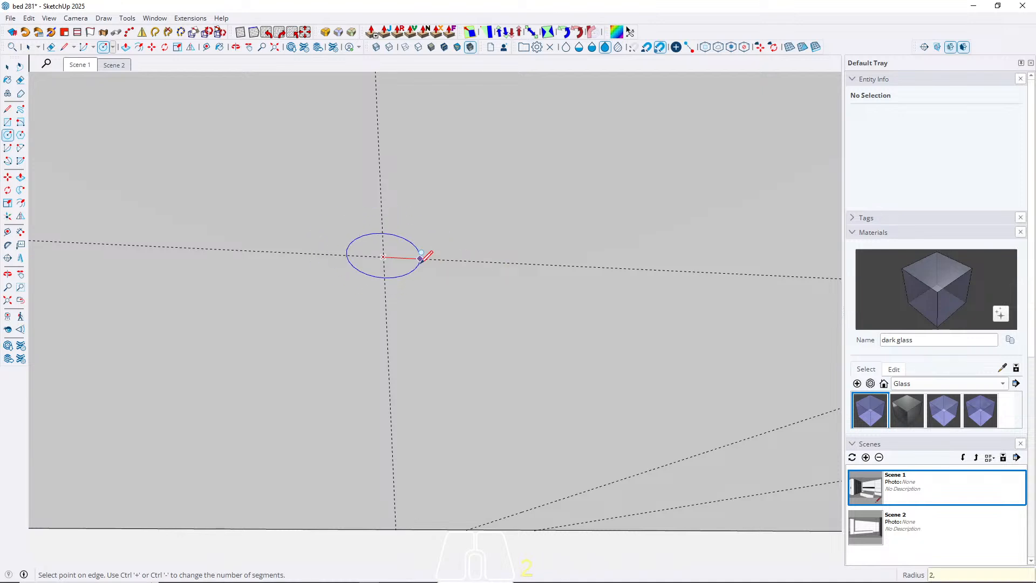
{"action": "key", "text": "Return"}
{"action": "key", "text": "space"}
{"action": "scroll", "coordinate": [284, 341], "scroll_direction": "down", "scroll_amount": 3}
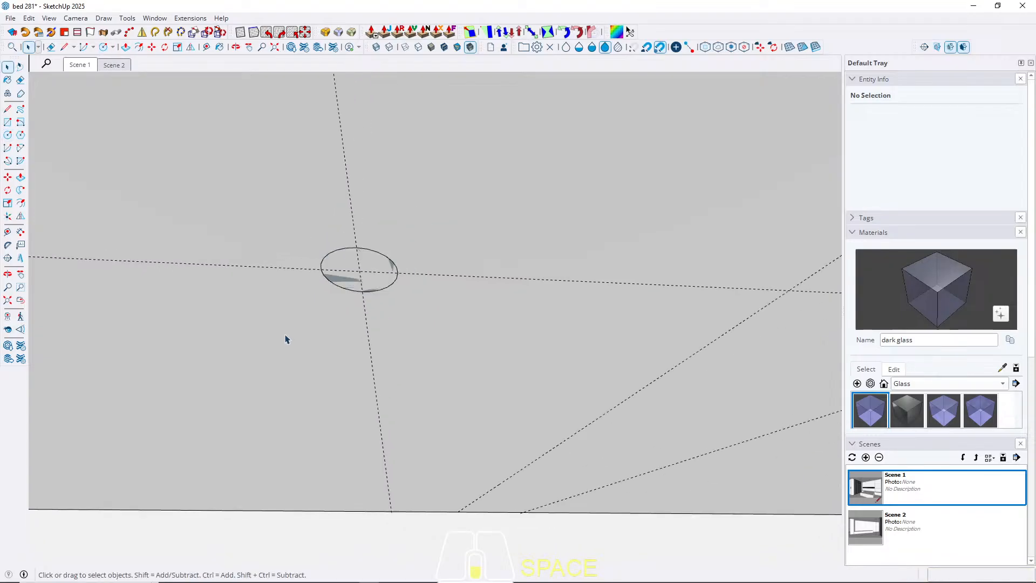
Set the ceiling circle's segment count to 60.
{"action": "left_click", "coordinate": [79, 65]}
{"action": "middle_click_drag", "start_coordinate": [378, 176], "coordinate": [425, 318]}
{"action": "left_click", "coordinate": [21, 300]}
{"action": "middle_click_drag", "start_coordinate": [397, 245], "coordinate": [348, 324]}
{"action": "scroll", "coordinate": [301, 155], "scroll_direction": "up", "scroll_amount": 3}
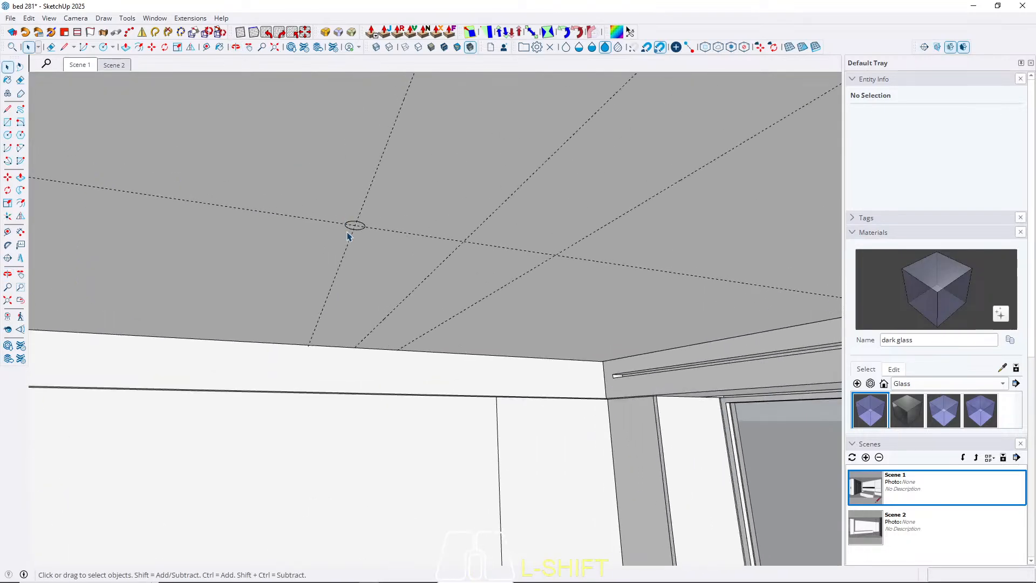
{"action": "scroll", "coordinate": [359, 229], "scroll_direction": "up", "scroll_amount": 4}
{"action": "right_click", "coordinate": [347, 191]}
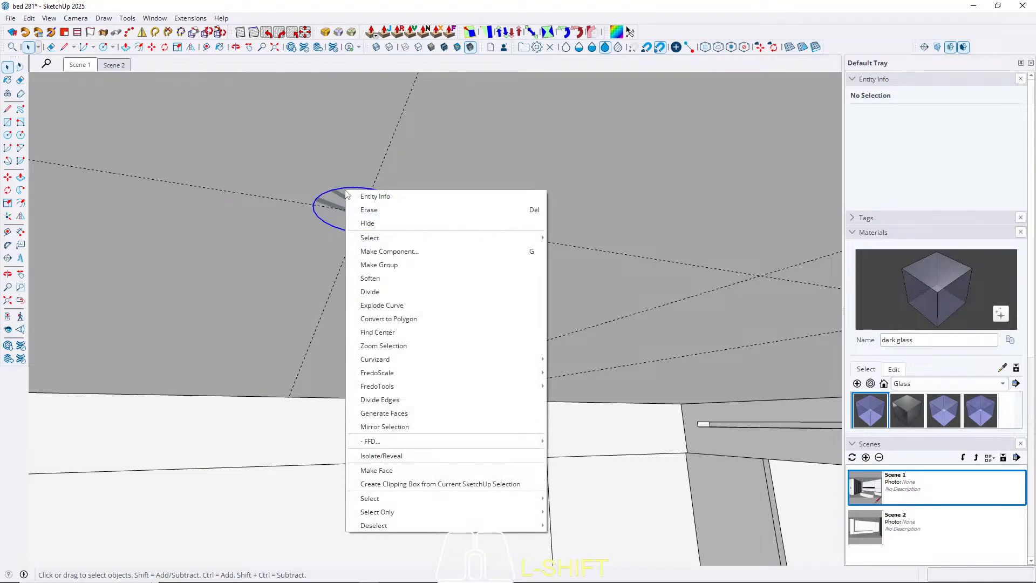
{"action": "left_click", "coordinate": [365, 197]}
{"action": "left_click", "coordinate": [945, 144]}
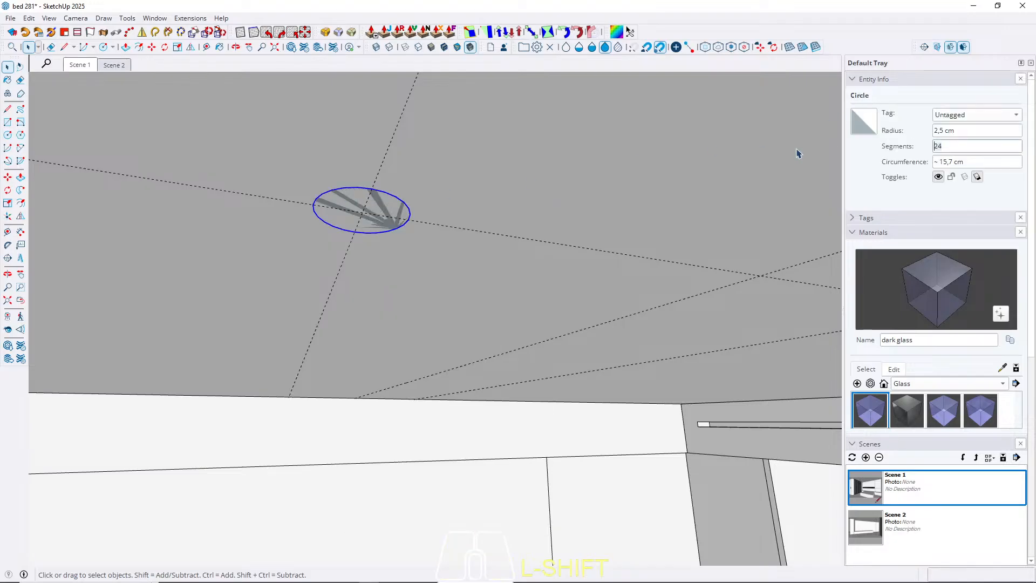
{"action": "key", "text": "Return"}
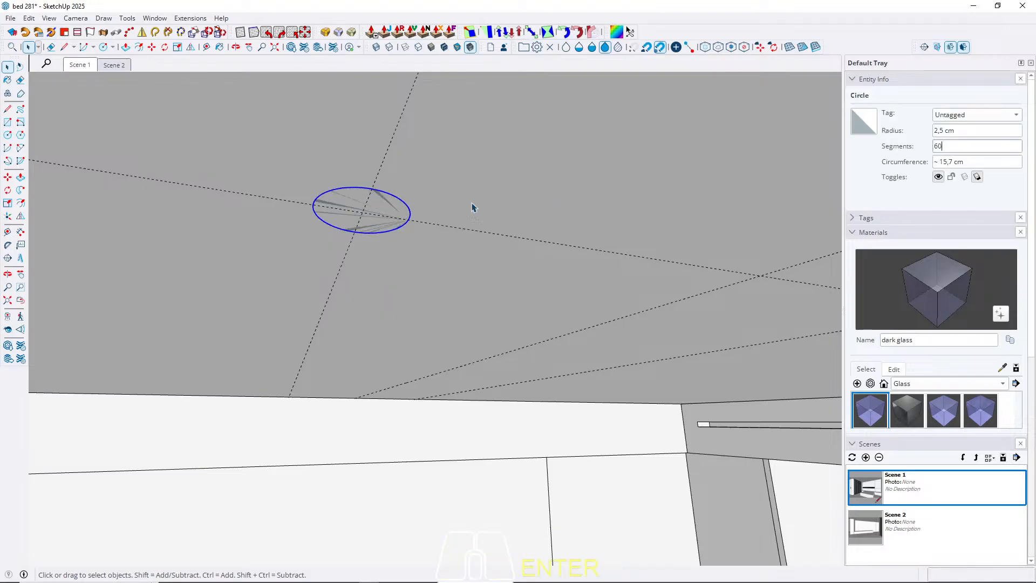
Try extruding the circle 1 cm down from the ceiling.
{"action": "left_click", "coordinate": [388, 214]}
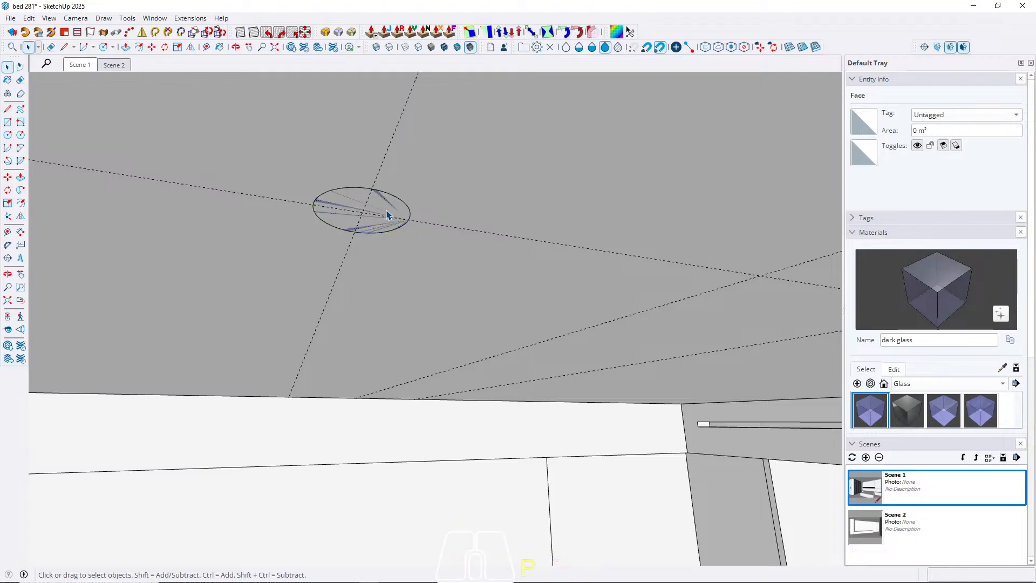
{"action": "key", "text": "p"}
{"action": "left_click", "coordinate": [378, 213]}
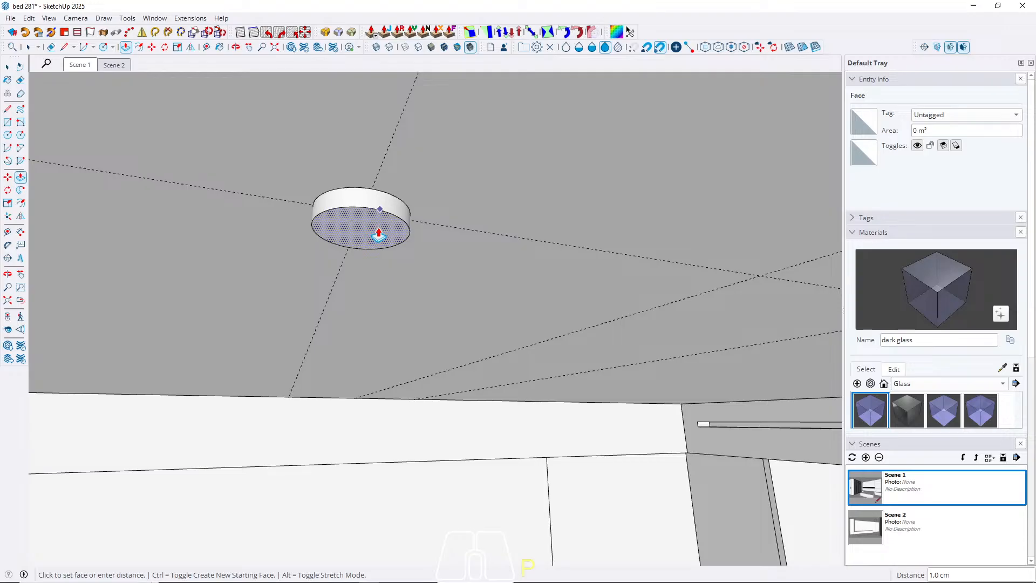
{"action": "type", "text": "1"}
{"action": "key", "text": "Return"}
{"action": "scroll", "coordinate": [308, 181], "scroll_direction": "down", "scroll_amount": 2}
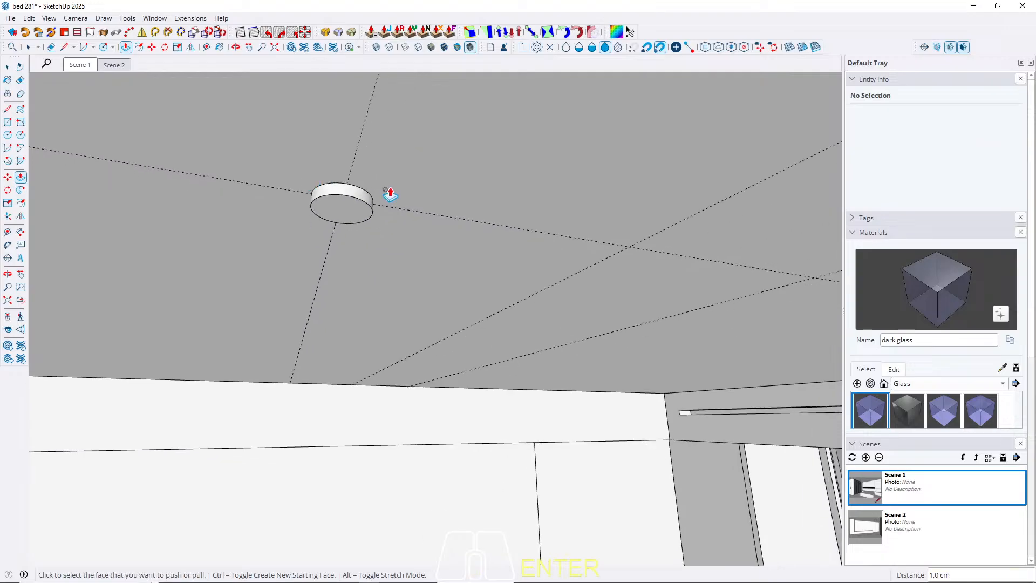
{"action": "key", "text": "ctrl+z"}
Extrude the circle 0.5 cm down from the ceiling into a thin disc.
{"action": "scroll", "coordinate": [386, 202], "scroll_direction": "up", "scroll_amount": 2}
{"action": "left_click", "coordinate": [341, 201]}
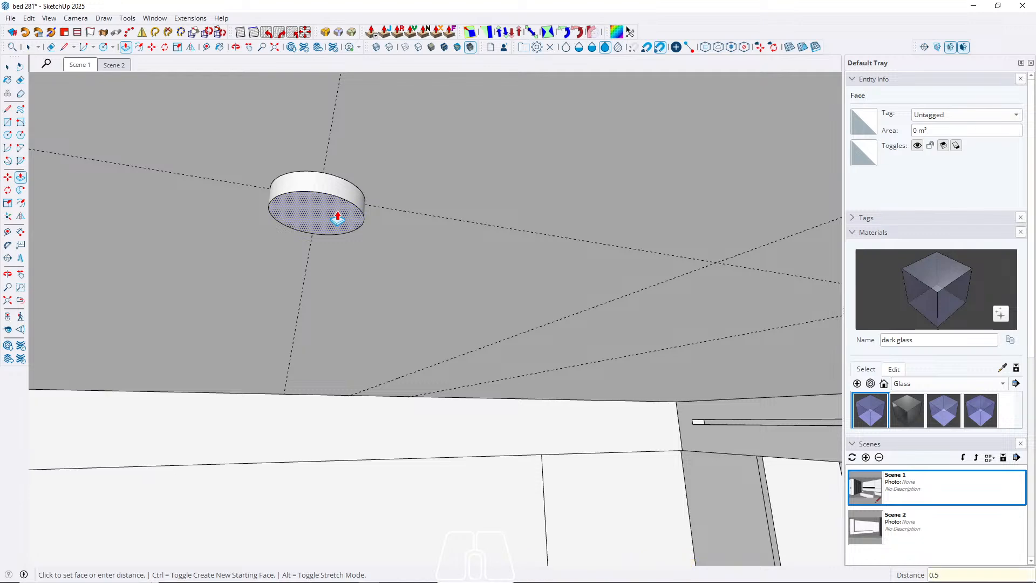
{"action": "key", "text": "space"}
Draw a 5 cm line along the guide across the disc's upper circle to close its open face.
{"action": "mouse_move", "coordinate": [336, 150]}
{"action": "middle_mouse_down"}
{"action": "mouse_move", "coordinate": [313, 292]}
{"action": "mouse_move", "coordinate": [331, 351]}
{"action": "mouse_move", "coordinate": [292, 194]}
{"action": "middle_mouse_up"}
{"action": "key", "text": "l"}
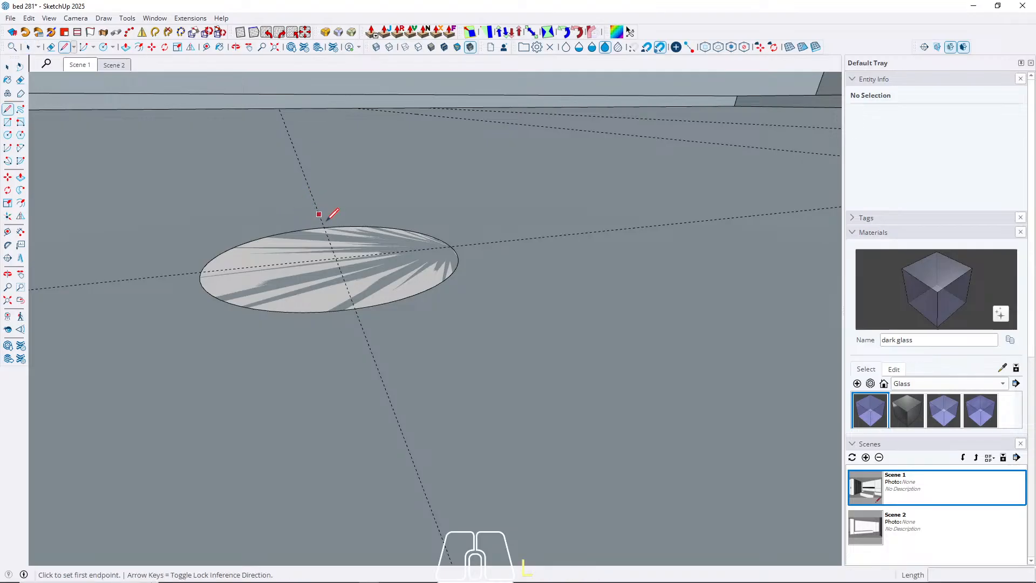
{"action": "left_click", "coordinate": [324, 228]}
{"action": "left_click", "coordinate": [355, 308]}
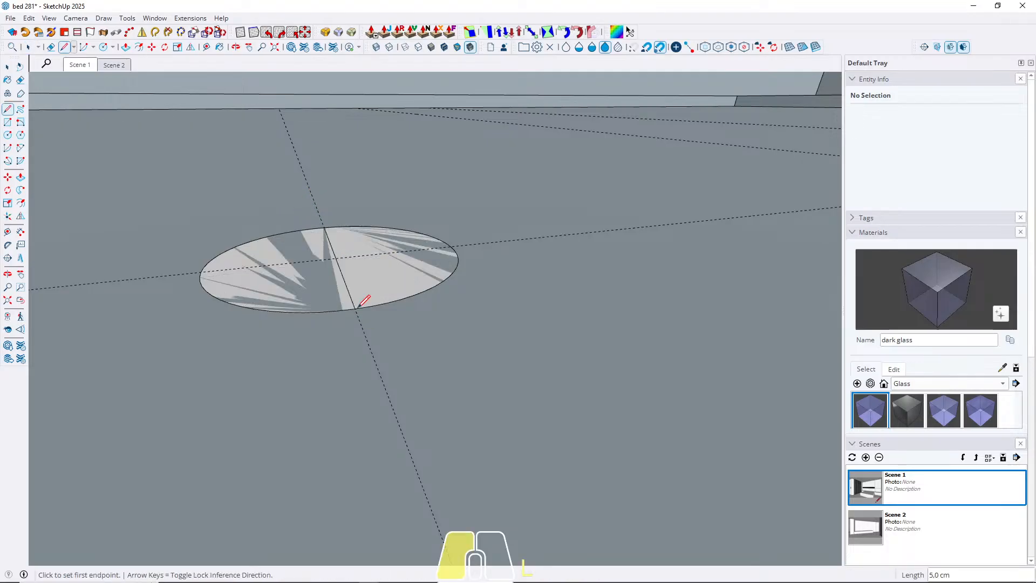
{"action": "key", "text": "space"}
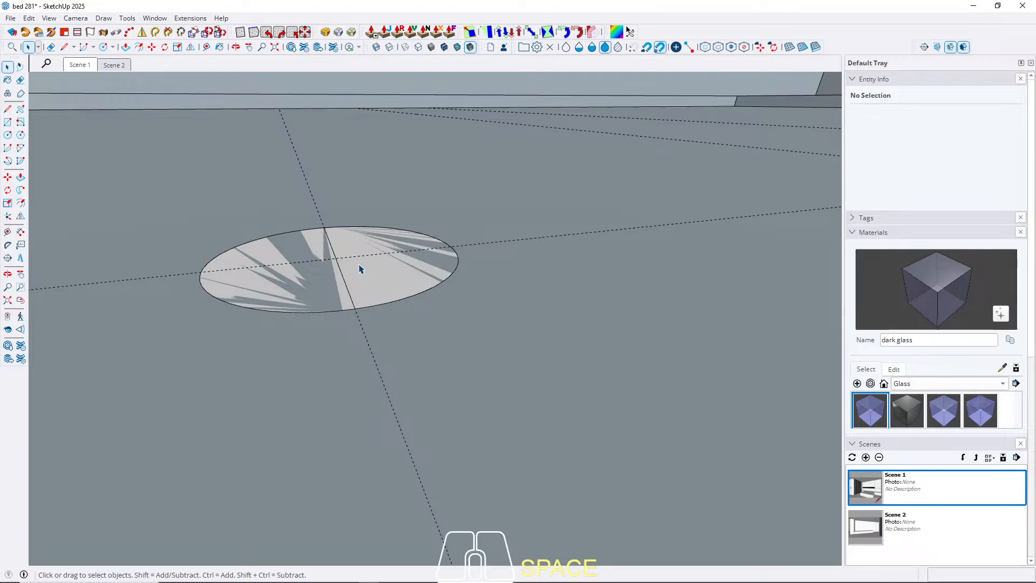
Select the whole disc and make it a component with the default definition settings.
{"action": "mouse_move", "coordinate": [362, 294]}
{"action": "middle_mouse_down"}
{"action": "mouse_move", "coordinate": [331, 74]}
{"action": "mouse_move", "coordinate": [364, 208]}
{"action": "mouse_move", "coordinate": [362, 280]}
{"action": "middle_mouse_up"}
{"action": "triple_click", "coordinate": [361, 281]}
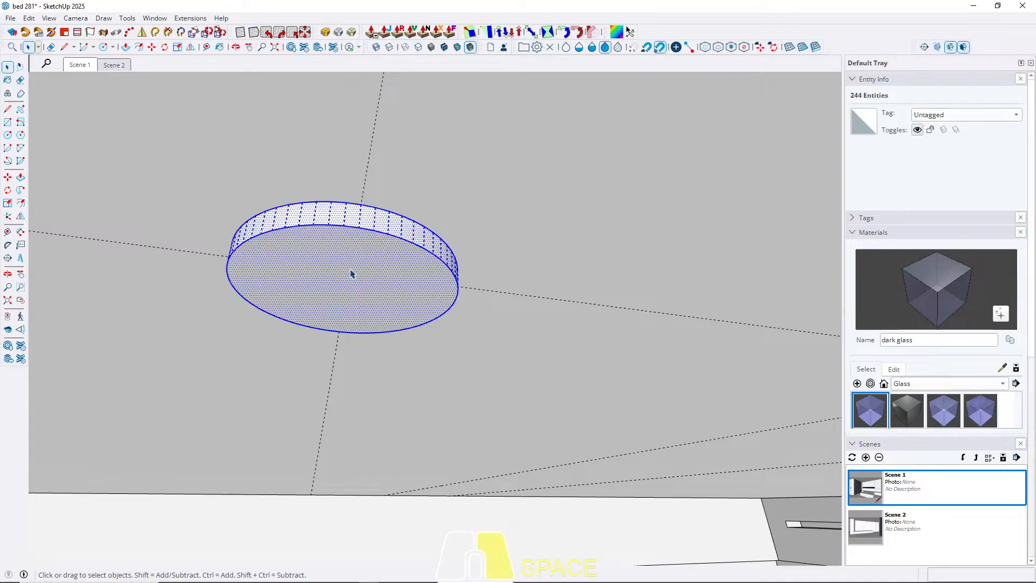
{"action": "right_click", "coordinate": [350, 269]}
{"action": "left_click", "coordinate": [378, 88]}
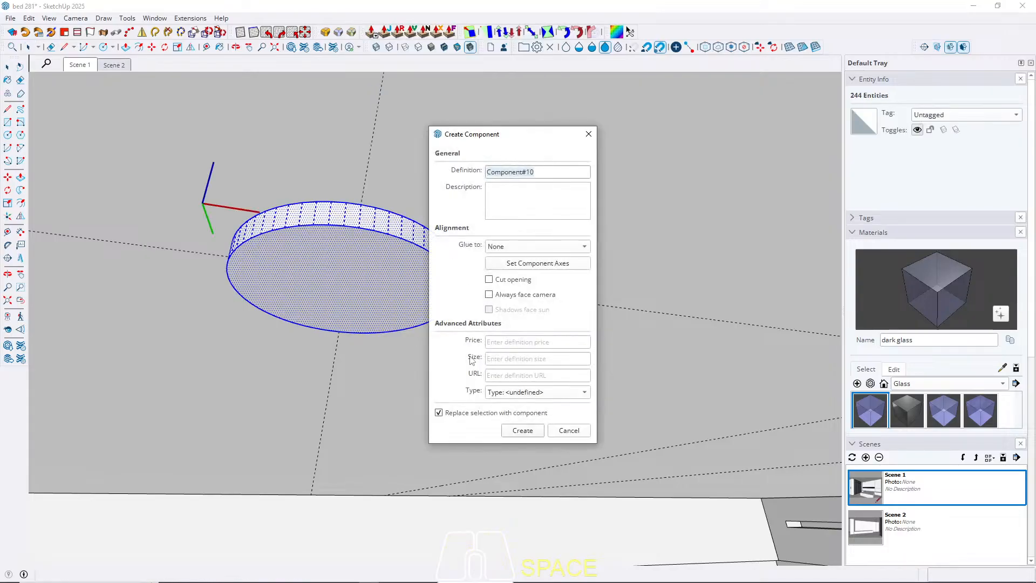
{"action": "left_click", "coordinate": [522, 429]}
Open the disc component for editing and offset its lower face inward by 0.3 cm.
{"action": "double_click", "coordinate": [273, 261]}
{"action": "left_click", "coordinate": [271, 262]}
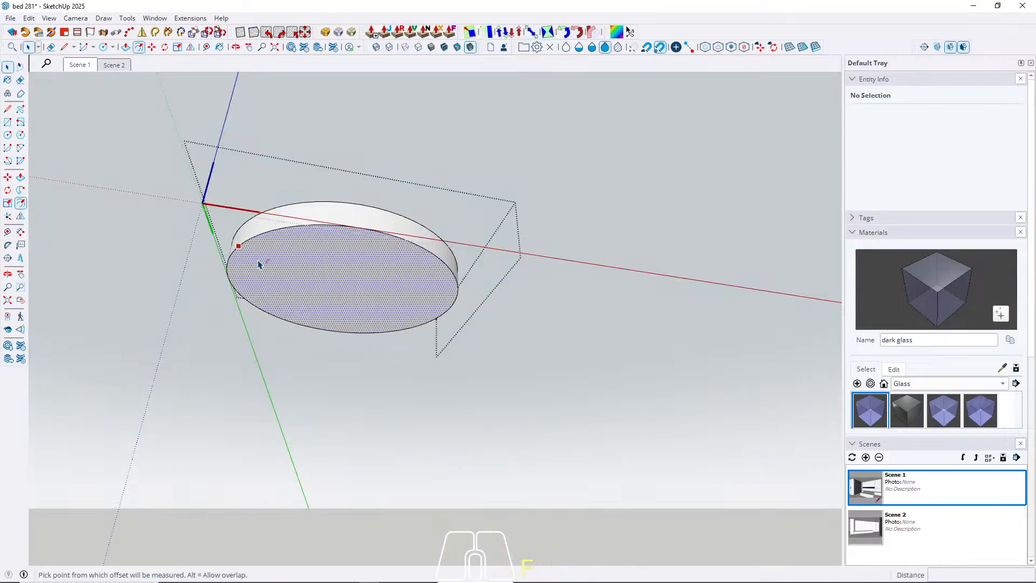
{"action": "key", "text": "f"}
{"action": "left_click", "coordinate": [265, 266]}
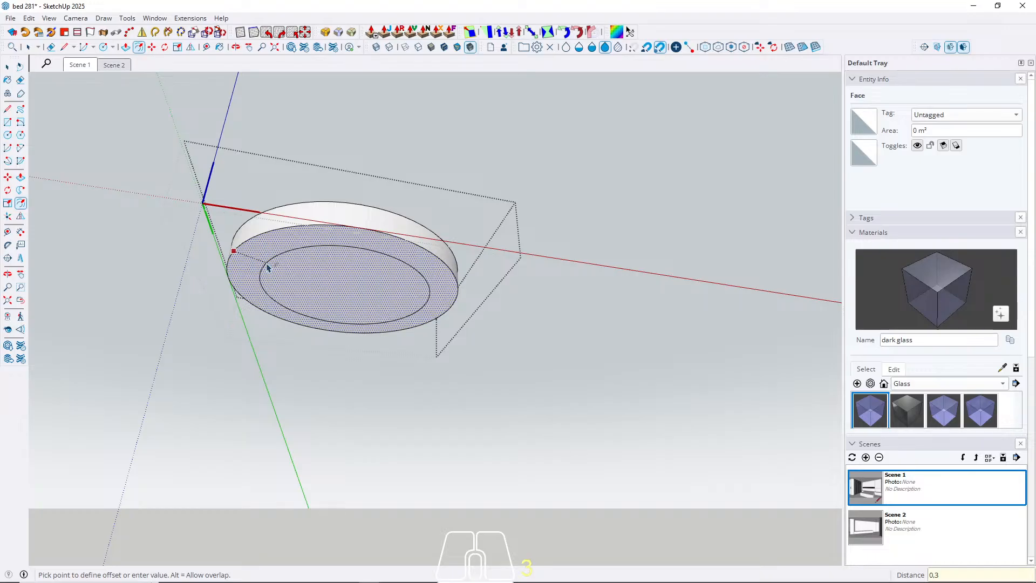
{"action": "key", "text": "Return"}
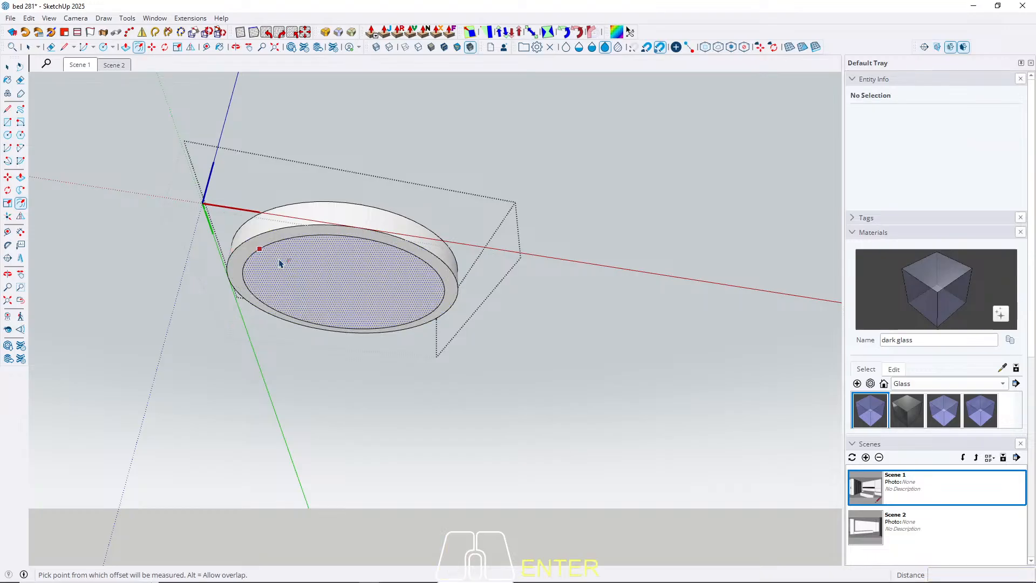
Offset the disc's inner circular face inward by another 0.3 cm.
{"action": "left_click", "coordinate": [280, 263]}
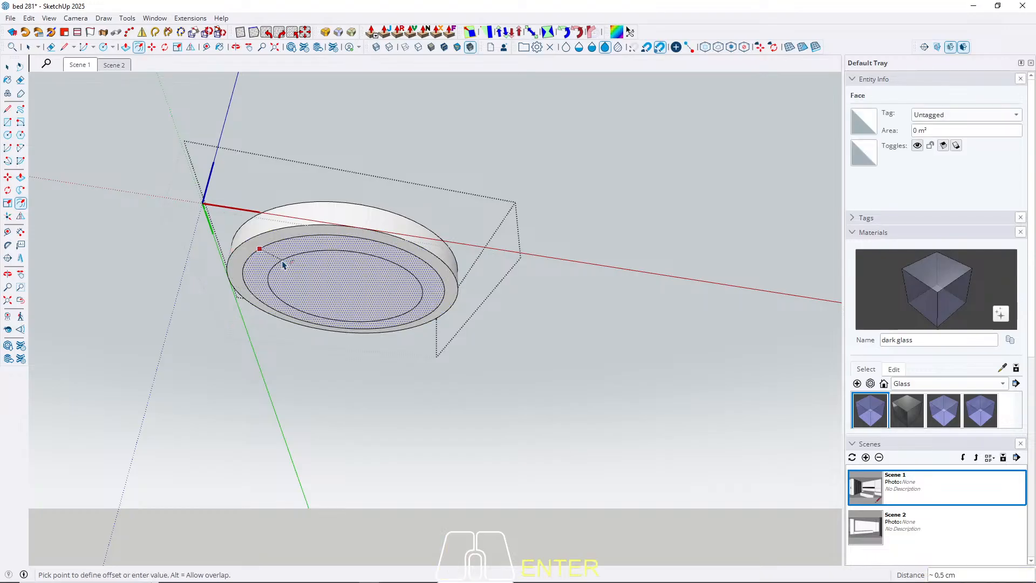
{"action": "type", "text": "0.3"}
{"action": "key", "text": "Return"}
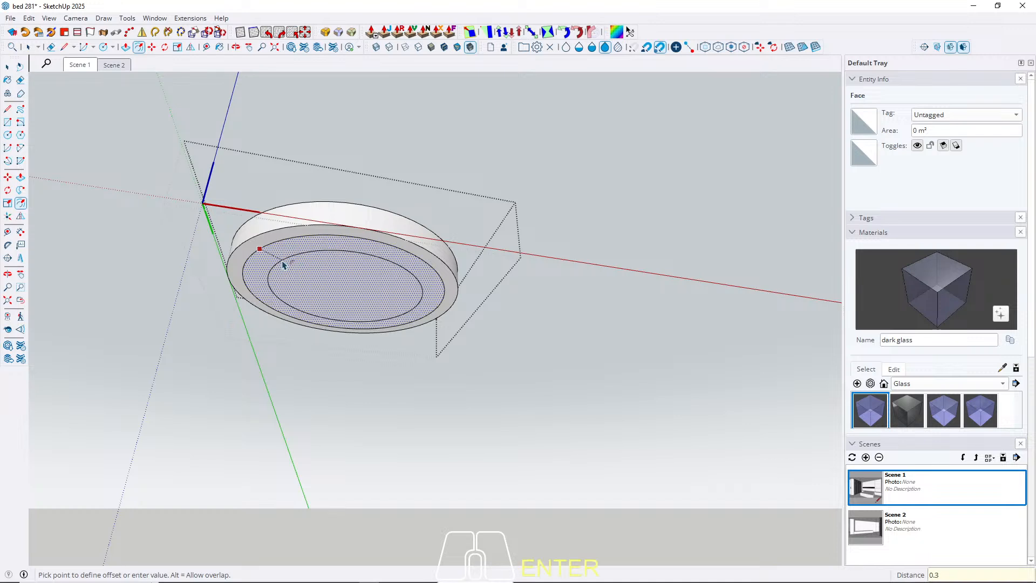
{"action": "key", "text": "BackSpace"}
{"action": "type", "text": "0,3"}
{"action": "key", "text": "Return"}
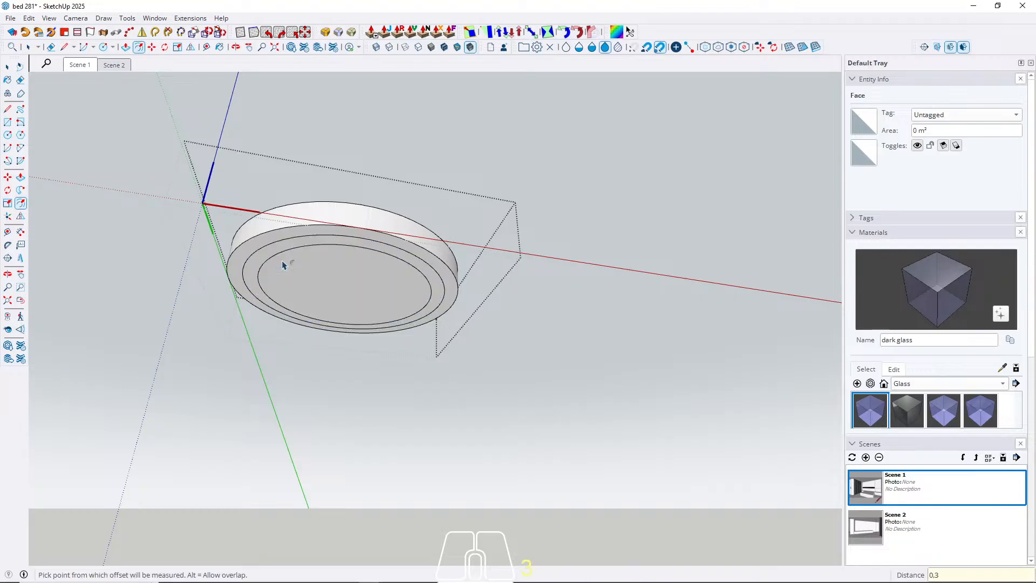
Push the narrow ring between the two offset circles up into the disc as a recessed groove and close the component.
{"action": "key", "text": "space"}
{"action": "key", "text": "p"}
{"action": "scroll", "coordinate": [265, 268], "scroll_direction": "up", "scroll_amount": 2}
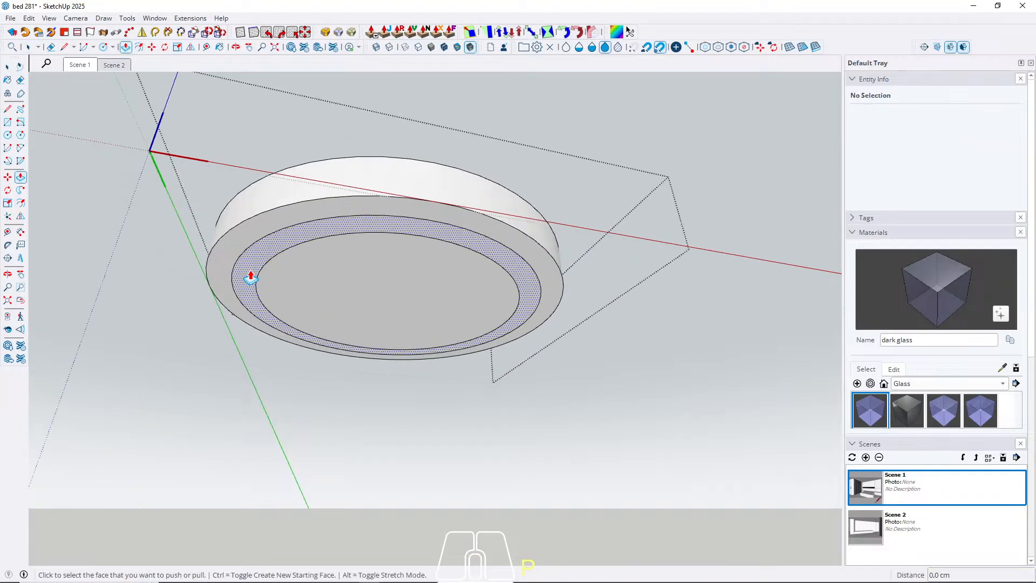
{"action": "left_click", "coordinate": [251, 272]}
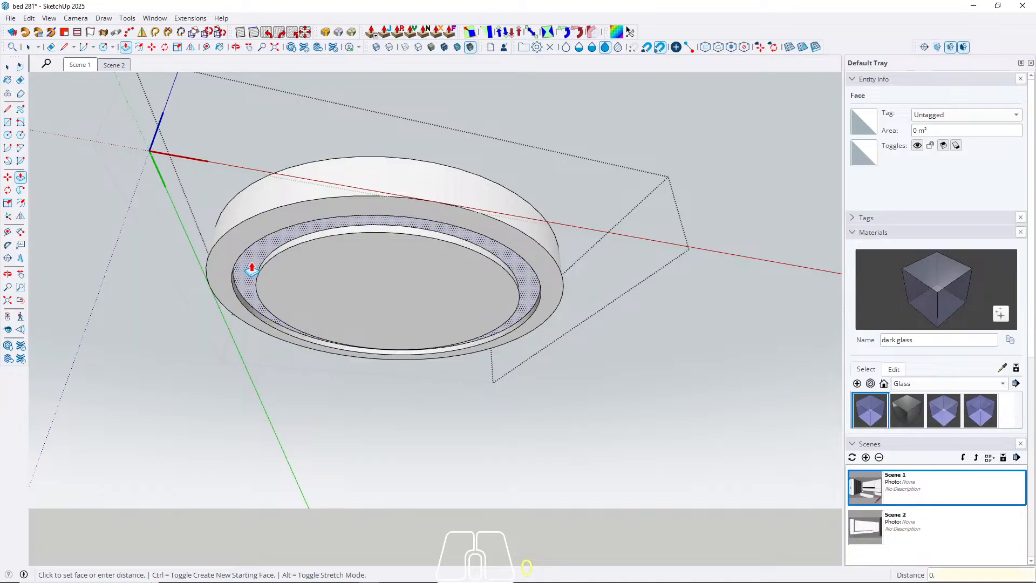
{"action": "key", "text": "Return"}
{"action": "key", "text": "space"}
{"action": "key", "text": "Escape"}
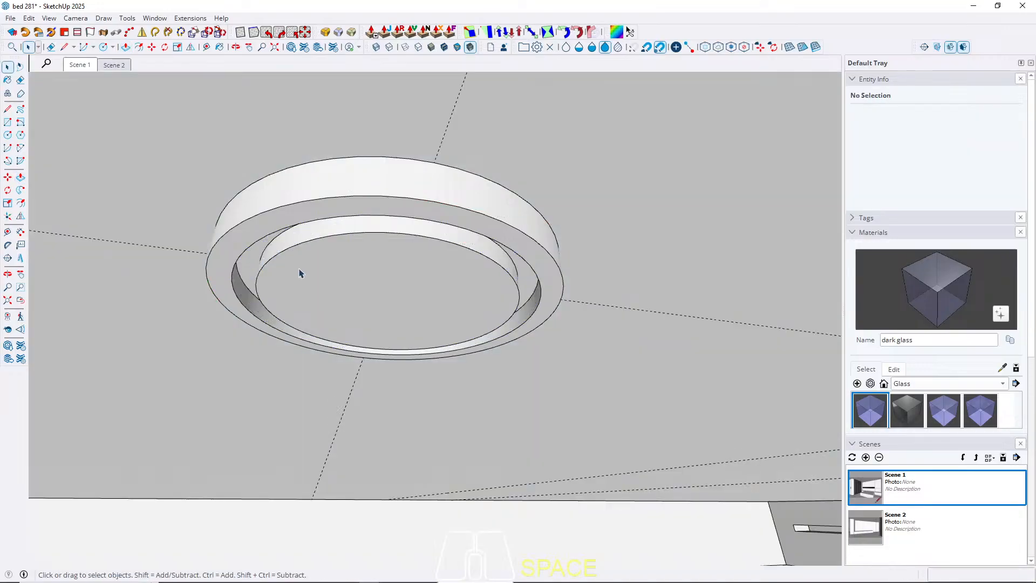
Copy the spotlight 30 cm along the red axis to the next guide intersection and multiply the copy x2 to reach the third.
{"action": "scroll", "coordinate": [180, 278], "scroll_direction": "down", "scroll_amount": 3}
{"action": "scroll", "coordinate": [180, 278], "scroll_direction": "down", "scroll_amount": 2}
{"action": "left_click", "coordinate": [273, 277]}
{"action": "right_click", "coordinate": [262, 271]}
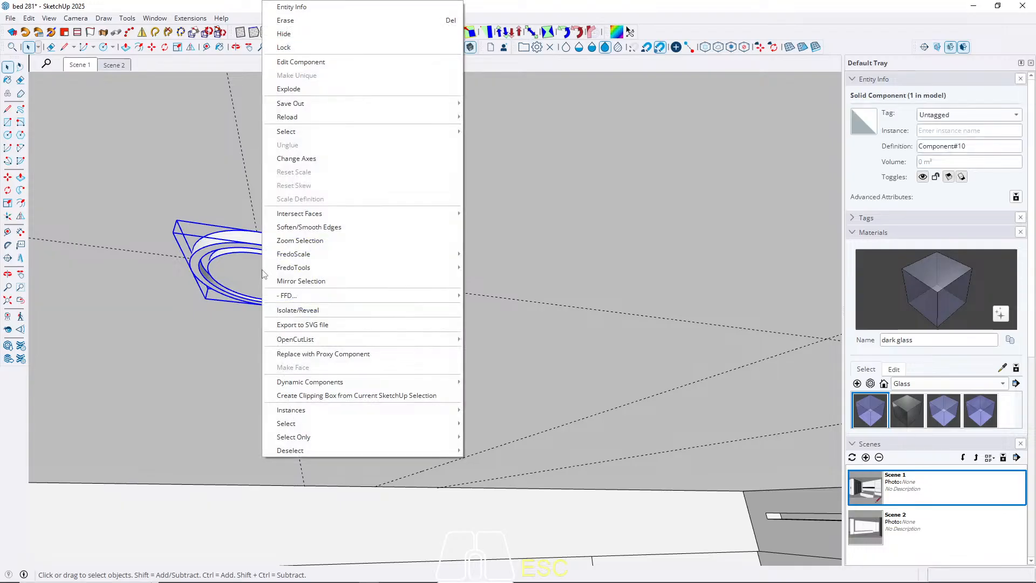
{"action": "left_click", "coordinate": [250, 271]}
{"action": "scroll", "coordinate": [221, 253], "scroll_direction": "down", "scroll_amount": 6}
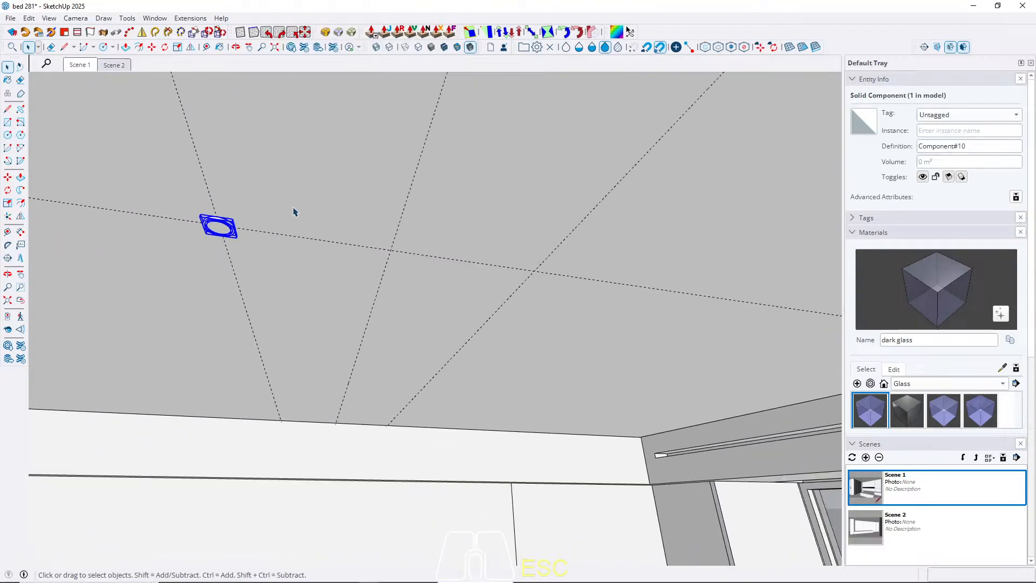
{"action": "middle_click_drag", "start_coordinate": [294, 211], "coordinate": [256, 205]}
{"action": "key", "text": "m"}
{"action": "left_click", "coordinate": [199, 178]}
{"action": "key", "text": "ctrl"}
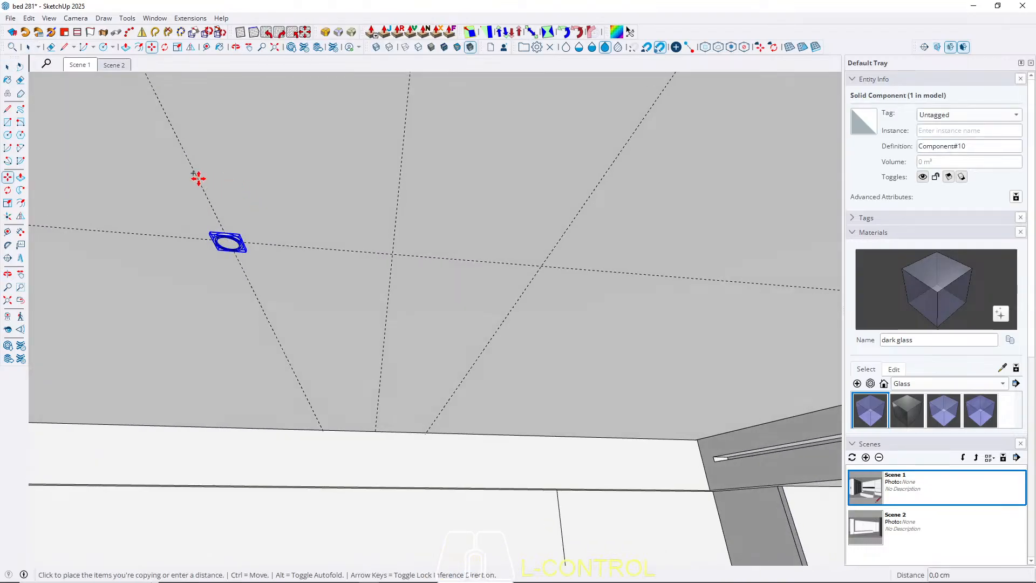
{"action": "key", "text": "Right"}
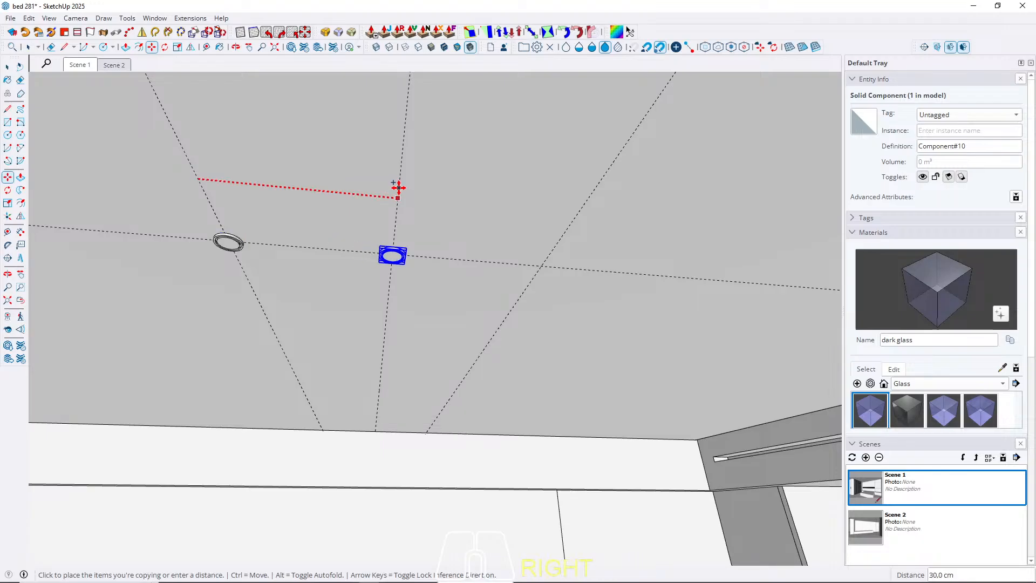
{"action": "left_click", "coordinate": [400, 187]}
{"action": "key", "text": "Return"}
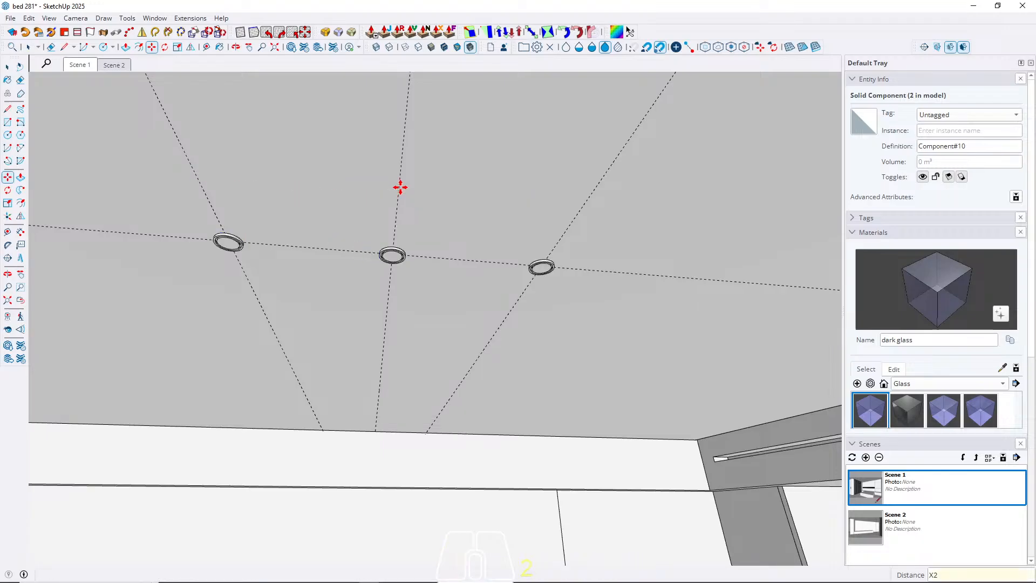
{"action": "key", "text": "space"}
Copy one of the three spotlights by its centre to the guide intersection on the passage ceiling, about 323 cm away.
{"action": "left_click", "coordinate": [81, 65]}
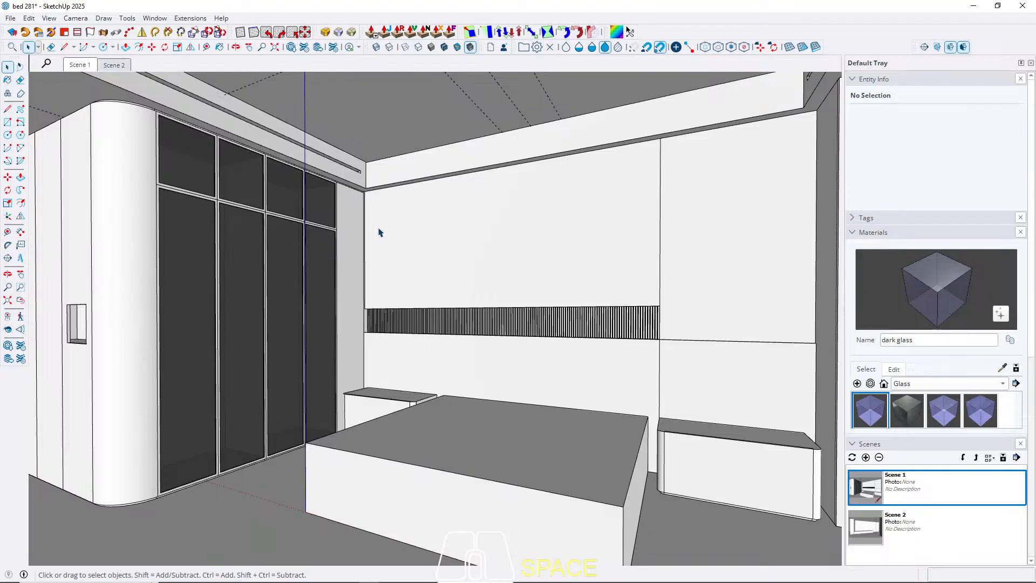
{"action": "middle_click_drag", "start_coordinate": [379, 234], "coordinate": [385, 286], "text": "shift"}
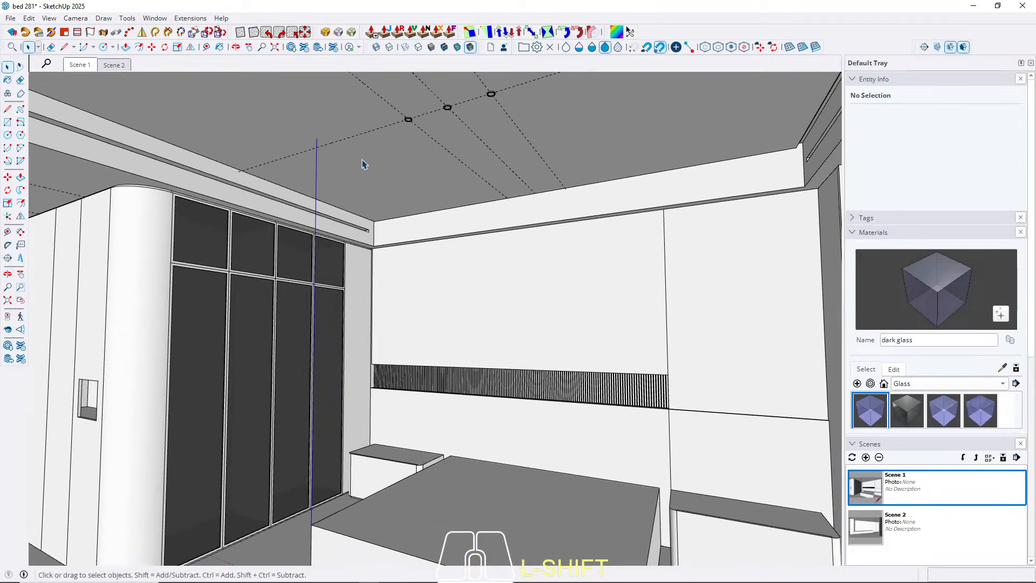
{"action": "scroll", "coordinate": [365, 162], "scroll_direction": "up", "scroll_amount": 4}
{"action": "middle_click_drag", "start_coordinate": [463, 142], "coordinate": [488, 259], "text": "shift"}
{"action": "scroll", "coordinate": [510, 237], "scroll_direction": "up", "scroll_amount": 5}
{"action": "left_click", "coordinate": [513, 238]}
{"action": "middle_click_drag", "start_coordinate": [522, 219], "coordinate": [514, 343]}
{"action": "scroll", "coordinate": [514, 246], "scroll_direction": "up", "scroll_amount": 4}
{"action": "key", "text": "m"}
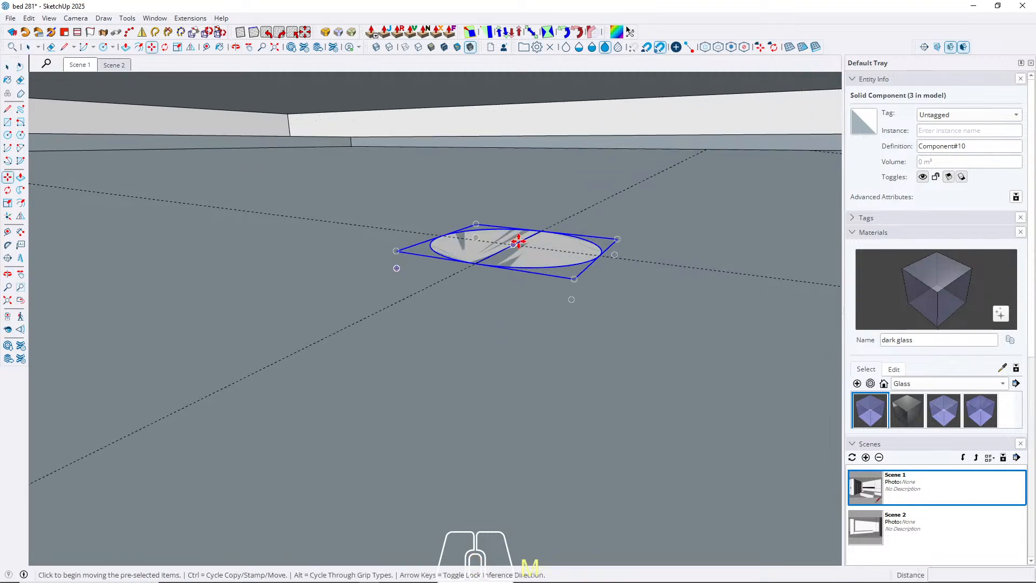
{"action": "left_click", "coordinate": [514, 245]}
{"action": "key", "text": "ctrl"}
{"action": "middle_click_drag", "start_coordinate": [458, 451], "coordinate": [593, 224]}
{"action": "scroll", "coordinate": [597, 227], "scroll_direction": "down", "scroll_amount": 6}
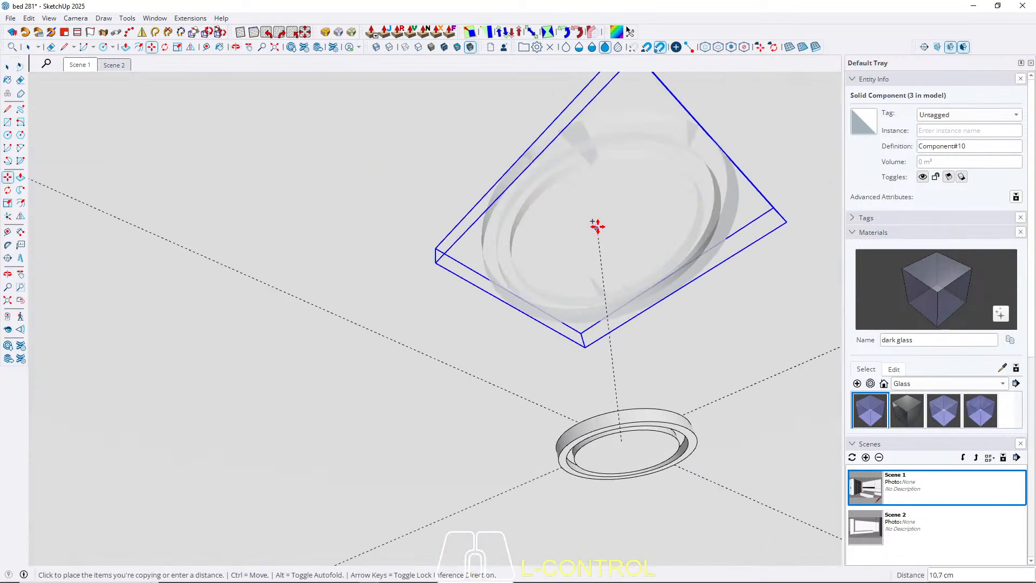
{"action": "middle_click_drag", "start_coordinate": [425, 252], "coordinate": [477, 211]}
{"action": "scroll", "coordinate": [326, 372], "scroll_direction": "up", "scroll_amount": 6}
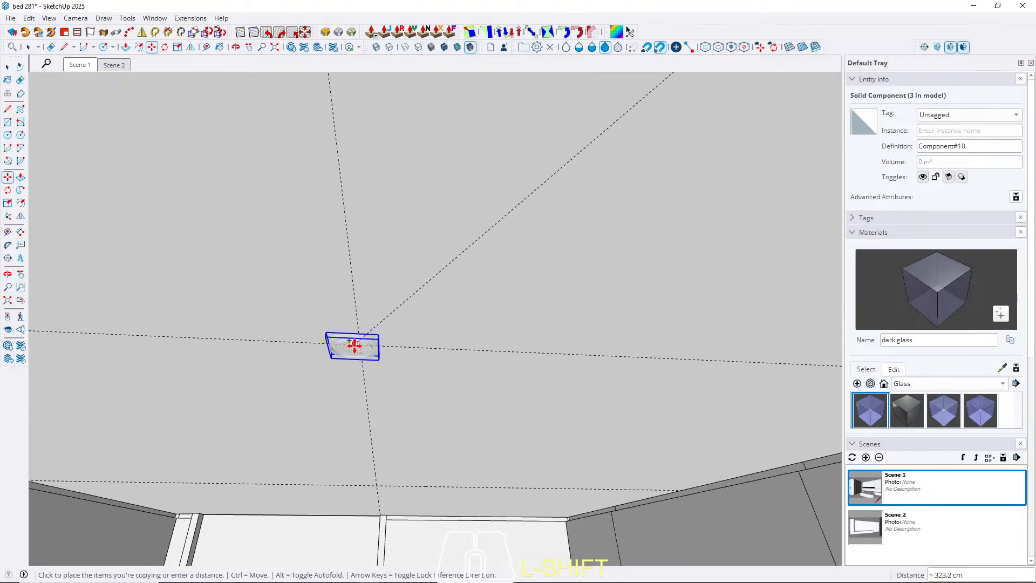
{"action": "left_click", "coordinate": [359, 345]}
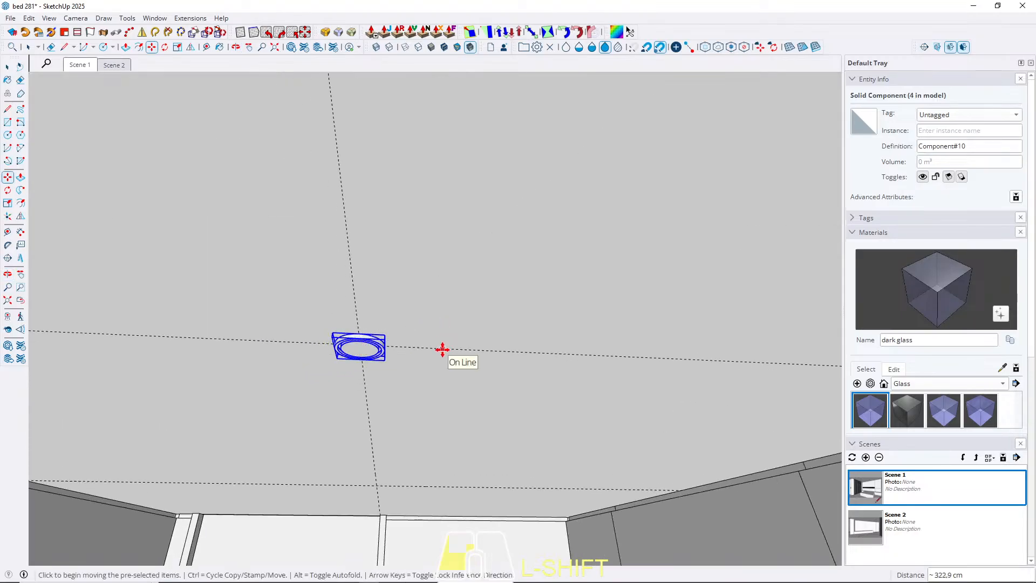
Copy the passage spotlight 95 cm along the red axis to the neighbouring guide intersection.
{"action": "key", "text": "ctrl"}
{"action": "left_click", "coordinate": [441, 349]}
{"action": "key", "text": "Right"}
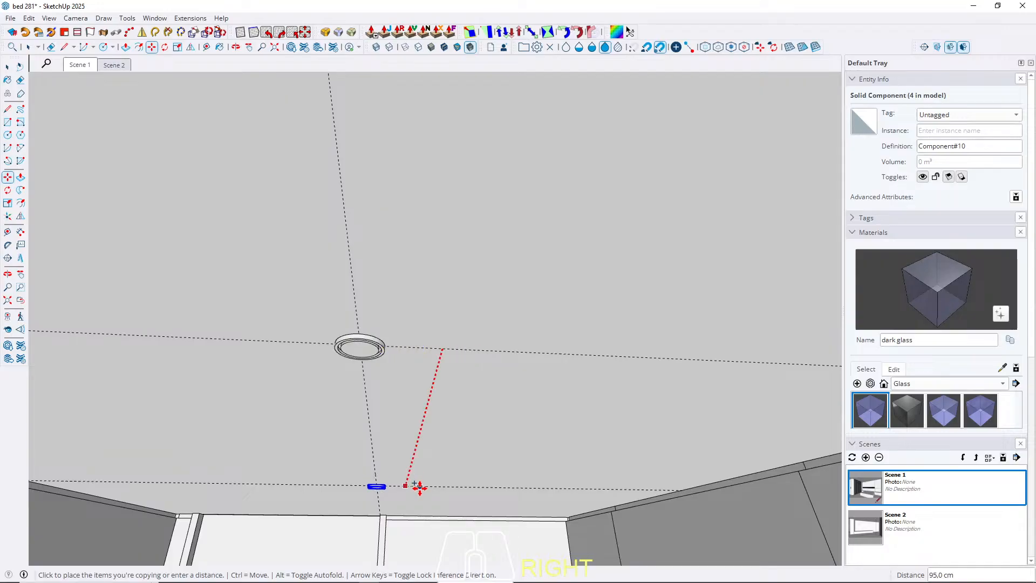
{"action": "left_click", "coordinate": [420, 490]}
{"action": "key", "text": "space"}
Return to Scene 1 and look around the bedroom to review the passage ceiling, wardrobe, headboard wall and window side.
{"action": "left_click", "coordinate": [77, 66]}
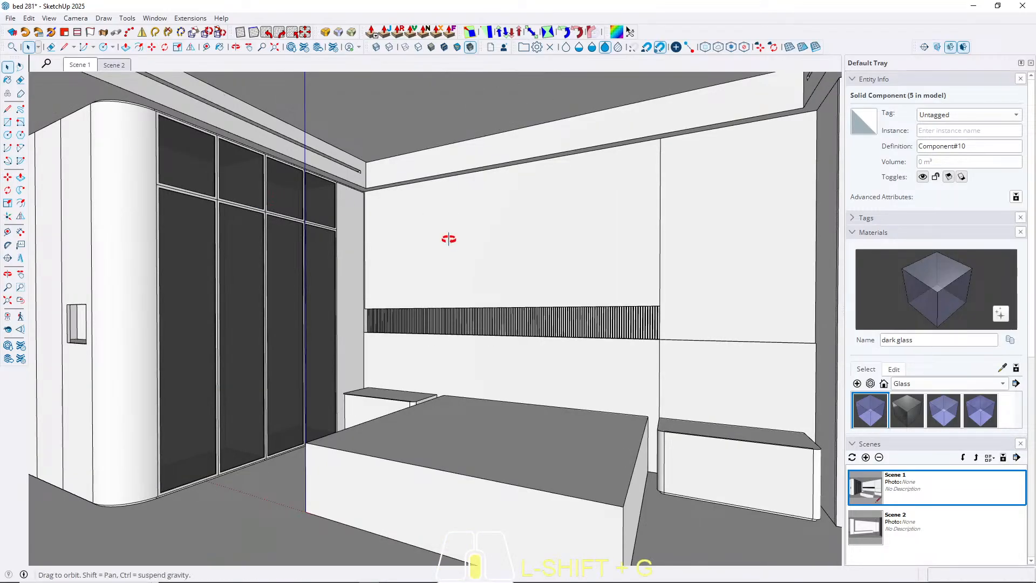
{"action": "middle_click_drag", "start_coordinate": [449, 238], "coordinate": [470, 239], "text": "shift"}
{"action": "scroll", "coordinate": [245, 200], "scroll_direction": "up", "scroll_amount": 2}
{"action": "middle_click_drag", "start_coordinate": [245, 201], "coordinate": [204, 193]}
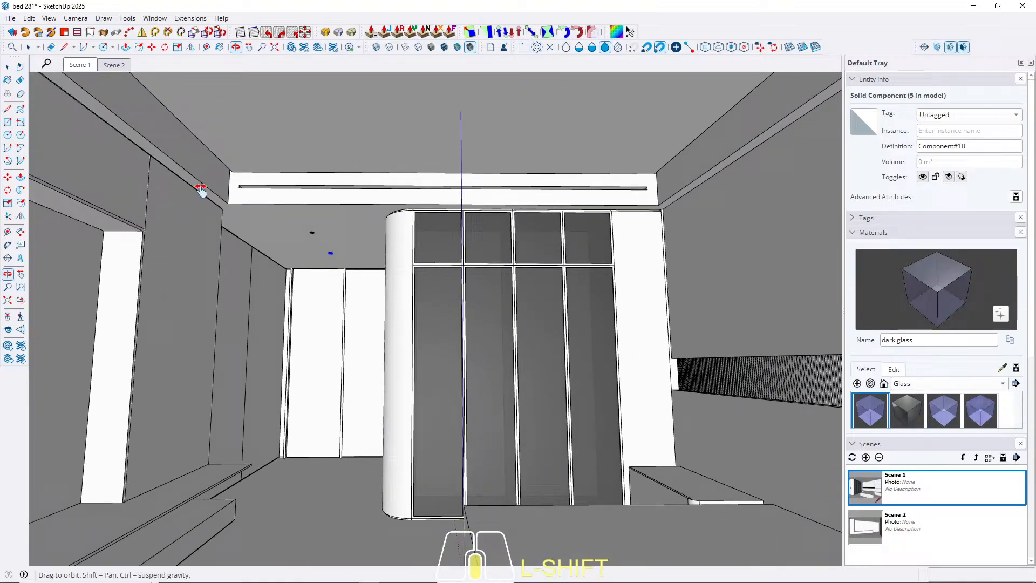
{"action": "left_click", "coordinate": [87, 66]}
{"action": "middle_click_drag", "start_coordinate": [508, 232], "coordinate": [476, 290]}
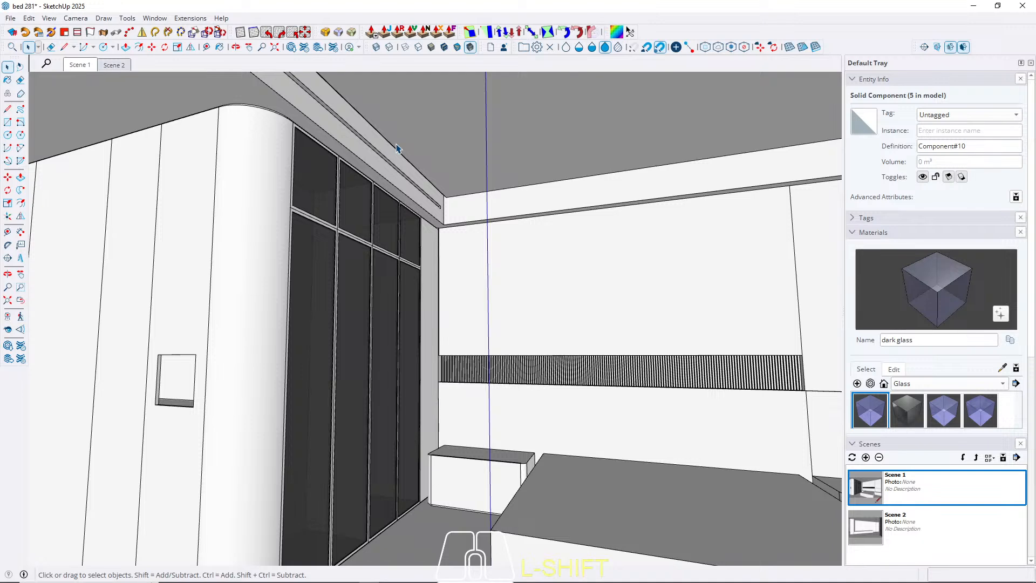
{"action": "middle_click_drag", "start_coordinate": [496, 208], "coordinate": [426, 214]}
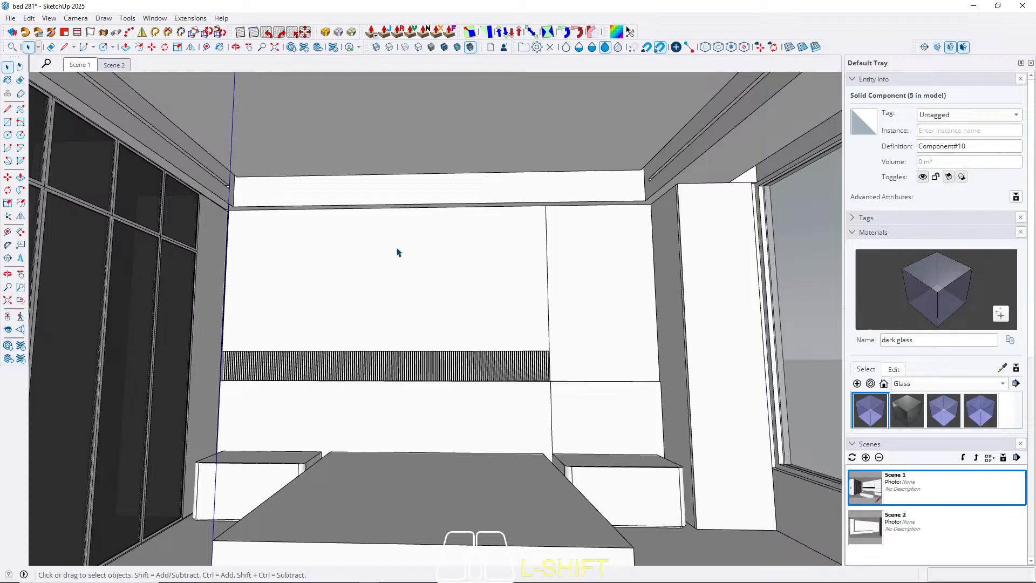
{"action": "middle_click_drag", "start_coordinate": [398, 252], "coordinate": [435, 273], "text": "shift"}
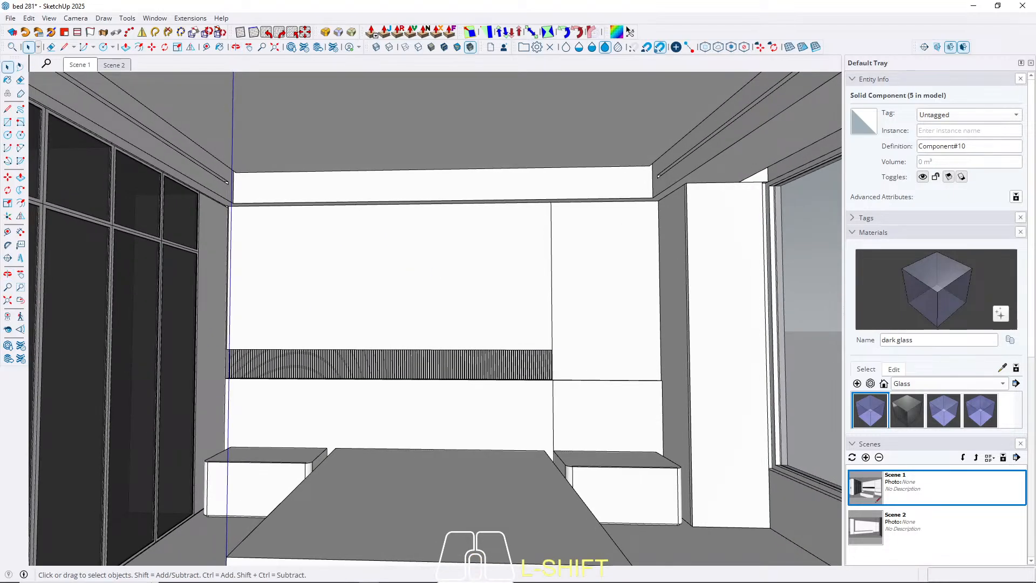
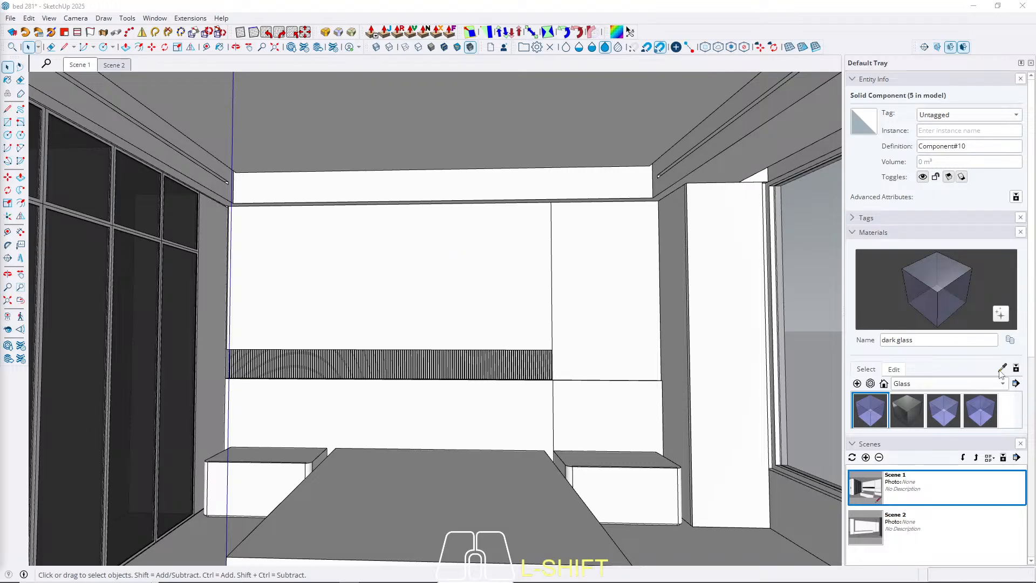
Create a new wood material using the texture image 28.jpg from the 281 bed folder, with the texture height set to 200 cm.
{"action": "left_click", "coordinate": [858, 383]}
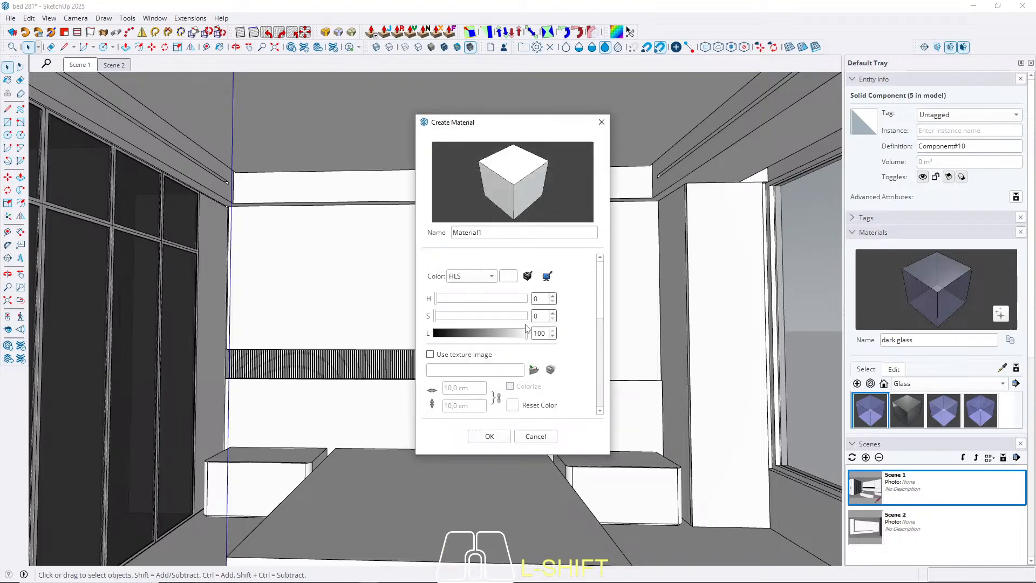
{"action": "left_click", "coordinate": [534, 370]}
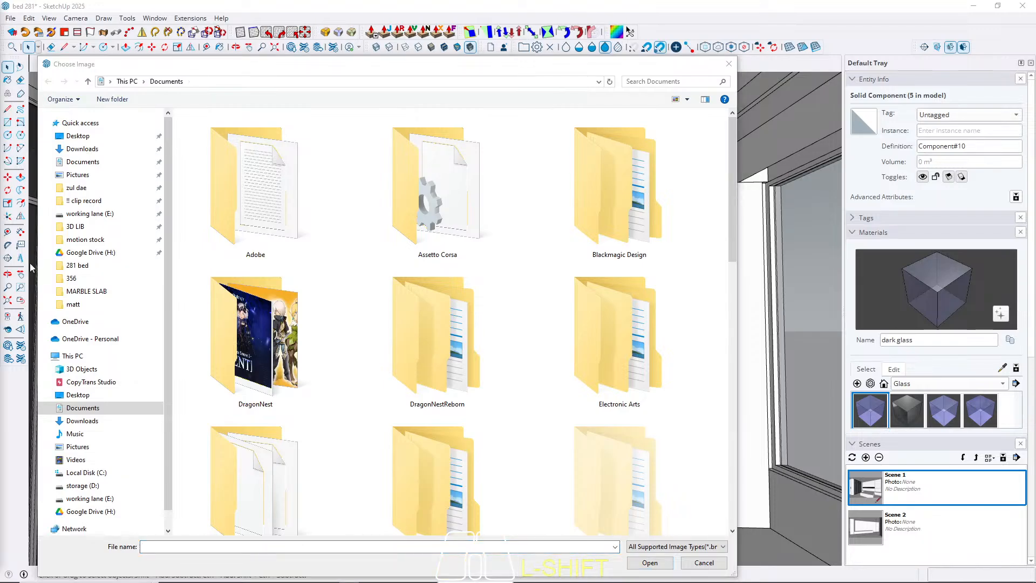
{"action": "left_click", "coordinate": [76, 226]}
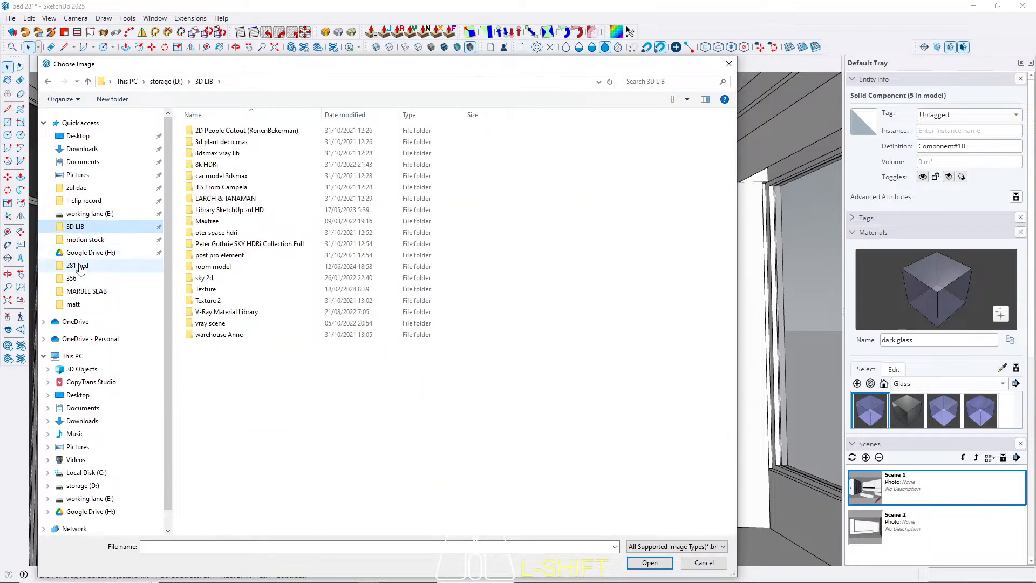
{"action": "left_click", "coordinate": [78, 266]}
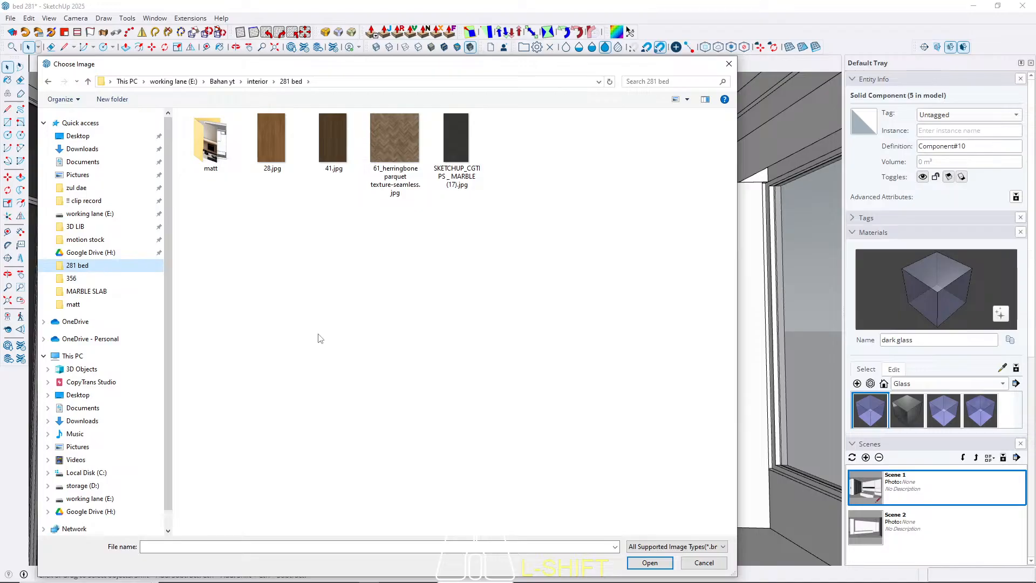
{"action": "left_click", "coordinate": [0, 423]}
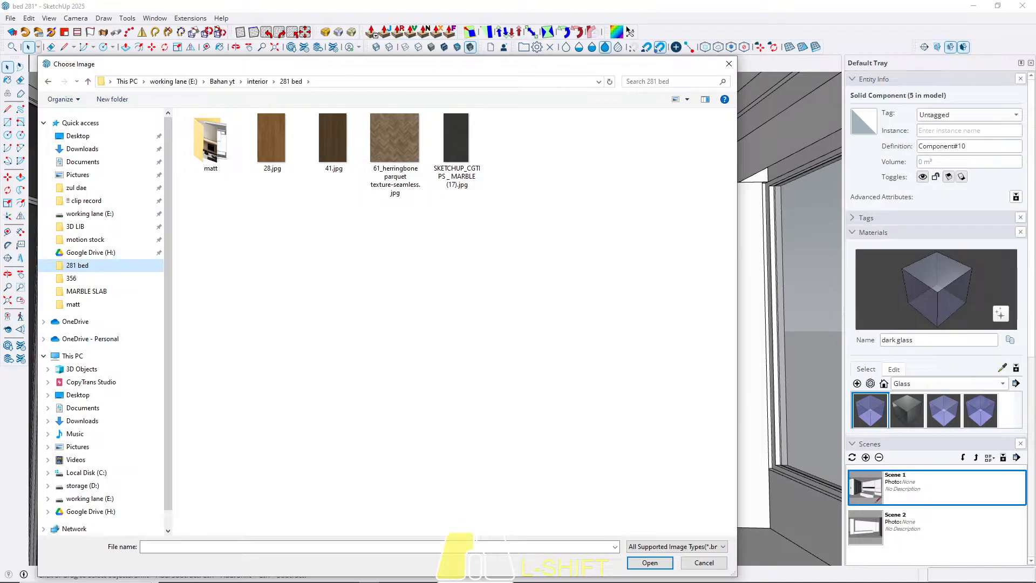
{"action": "left_click", "coordinate": [267, 149]}
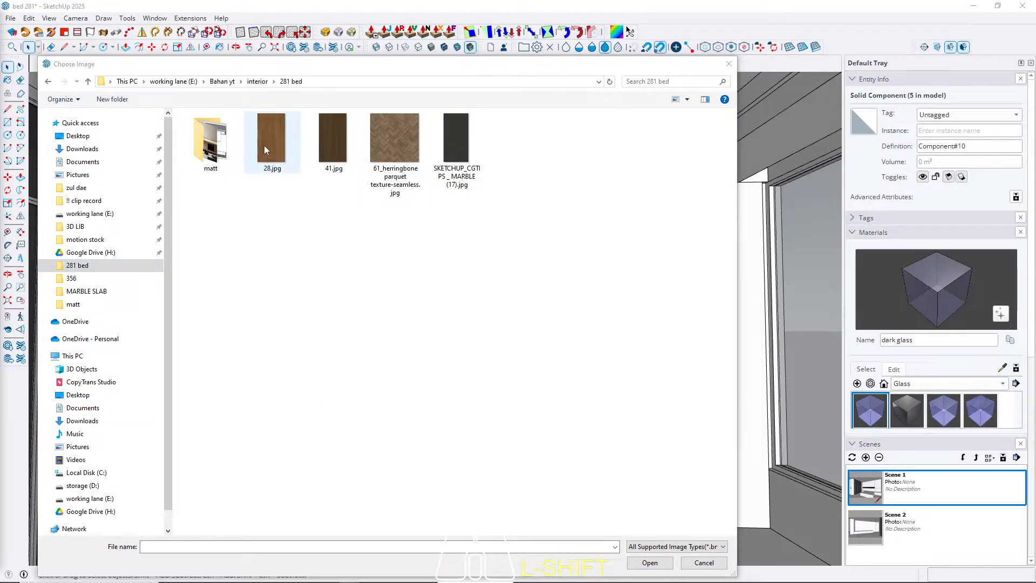
{"action": "left_click", "coordinate": [642, 563]}
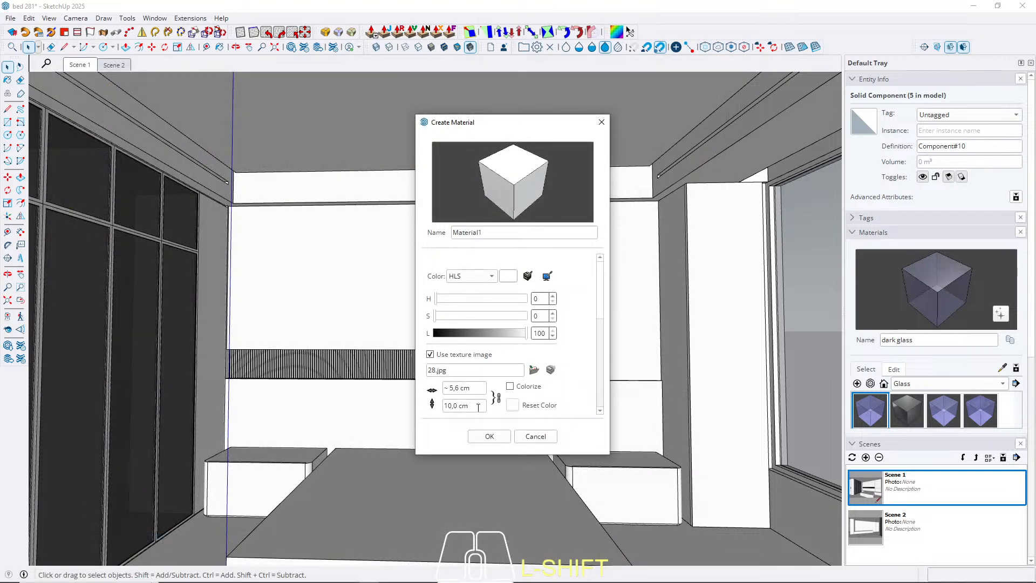
{"action": "left_click_drag", "start_coordinate": [477, 407], "coordinate": [267, 408]}
{"action": "type", "text": "200"}
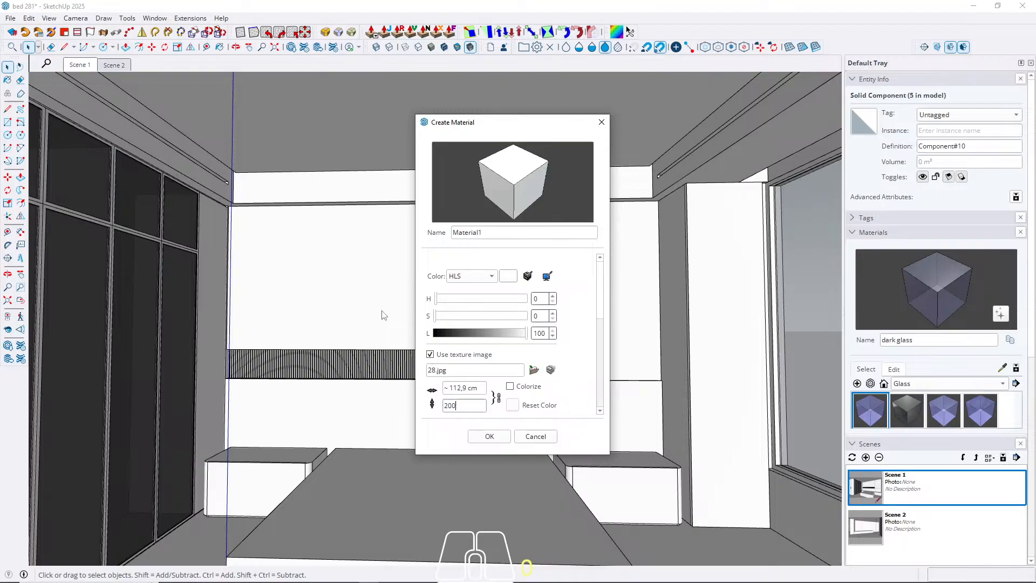
{"action": "left_click", "coordinate": [490, 436]}
{"action": "key", "text": "space"}
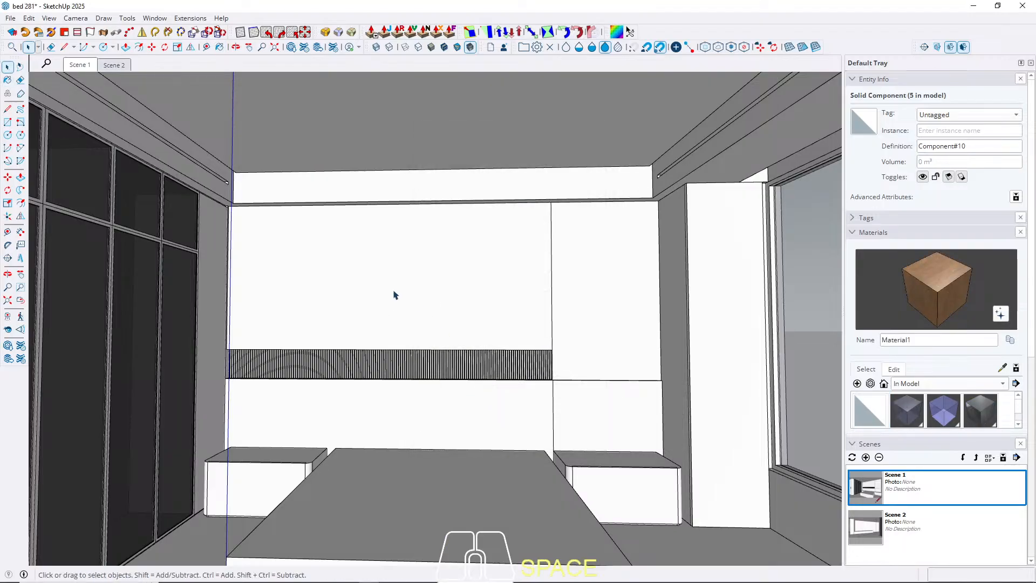
Paint all faces of the upper headboard wall panel group with the new wood material.
{"action": "triple_click", "coordinate": [377, 279]}
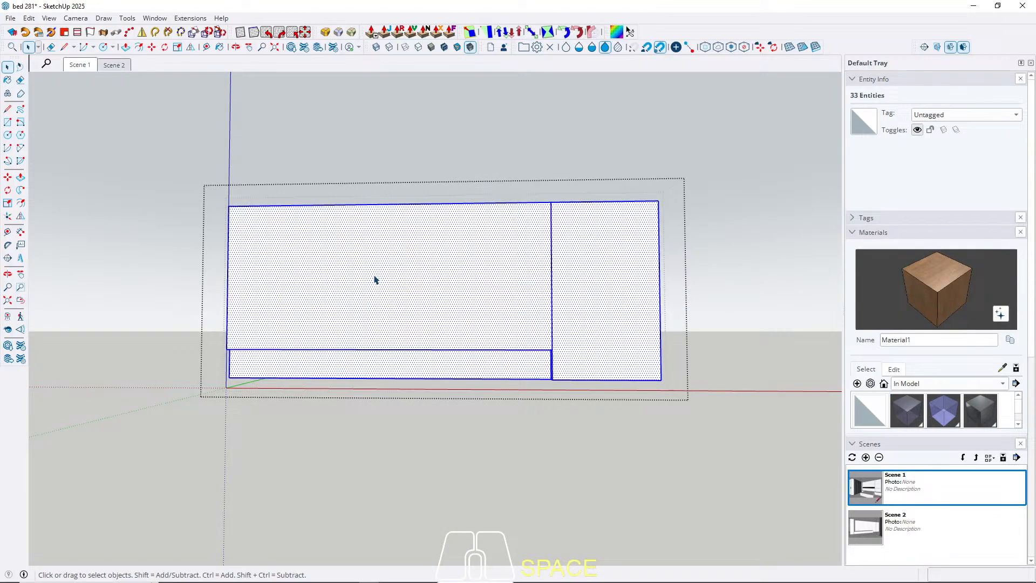
{"action": "key", "text": "b"}
{"action": "left_click", "coordinate": [376, 280]}
{"action": "key", "text": "space"}
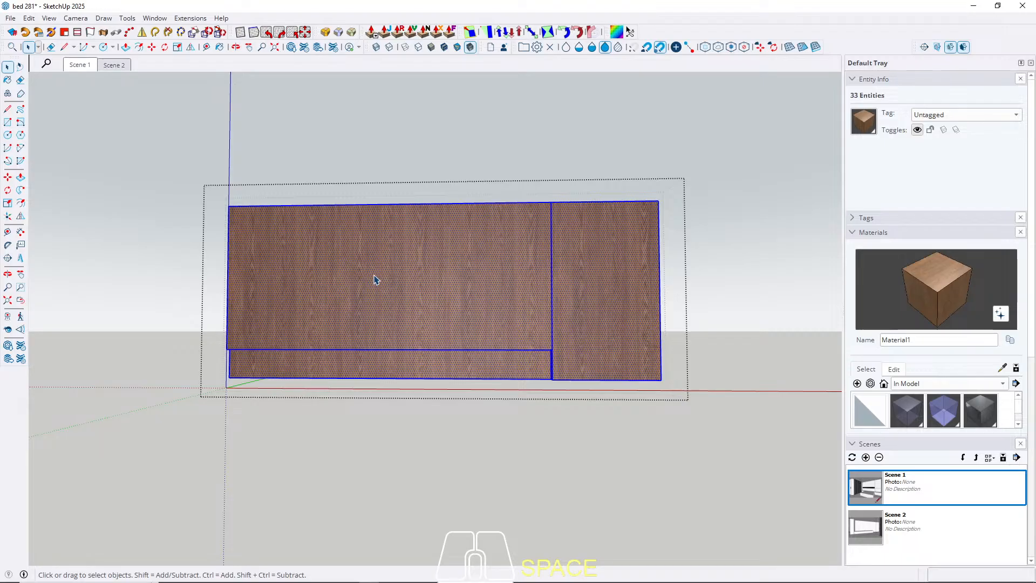
{"action": "key", "text": "Escape"}
{"action": "key", "text": "Escape"}
Paint the slats of the ribbed strip below the headboard panels with the same wood material.
{"action": "middle_click_drag", "start_coordinate": [373, 280], "coordinate": [412, 331]}
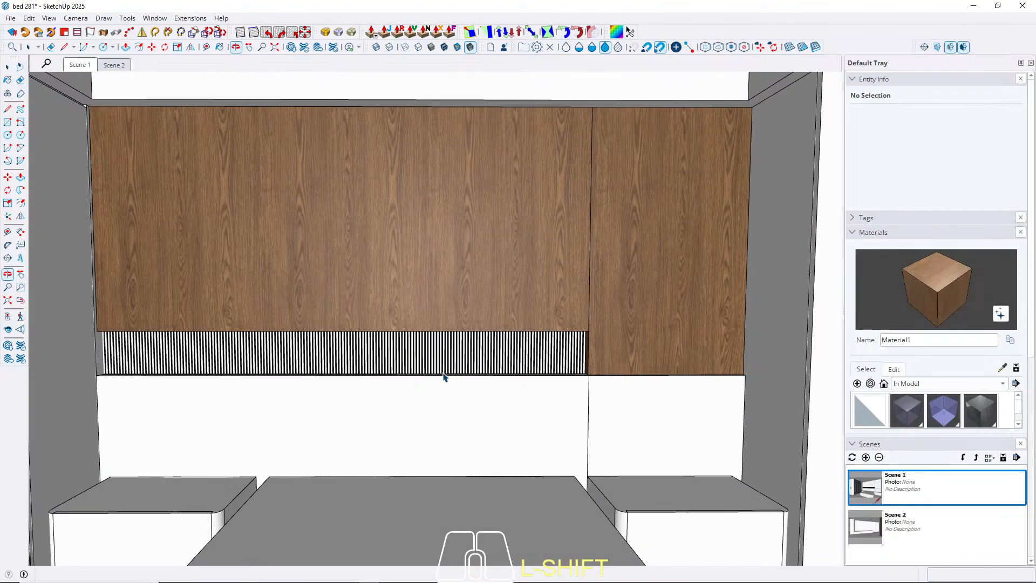
{"action": "scroll", "coordinate": [588, 373], "scroll_direction": "up", "scroll_amount": 6}
{"action": "scroll", "coordinate": [633, 401], "scroll_direction": "up", "scroll_amount": 3}
{"action": "double_click", "coordinate": [630, 398]}
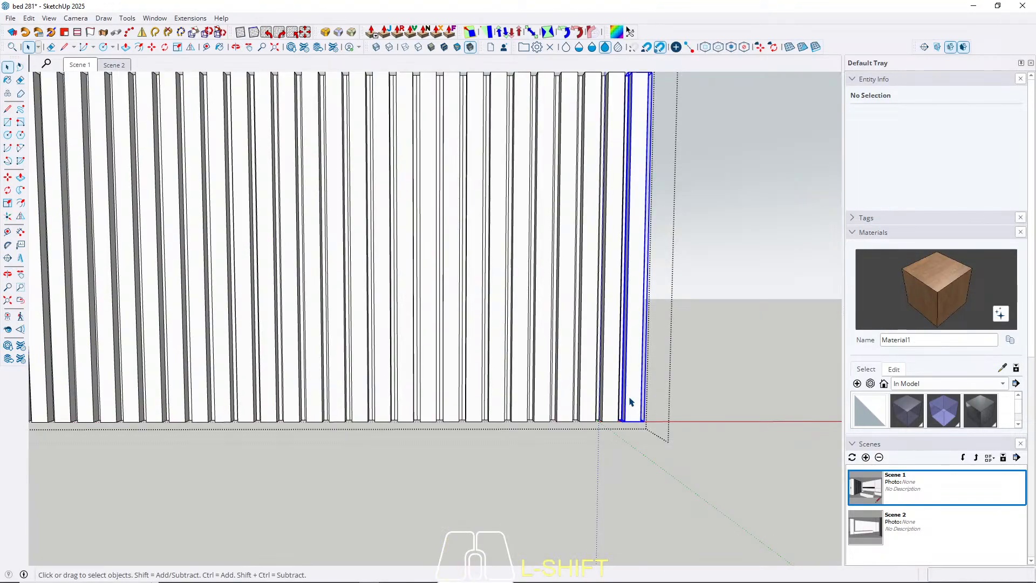
{"action": "key", "text": "ctrl+a"}
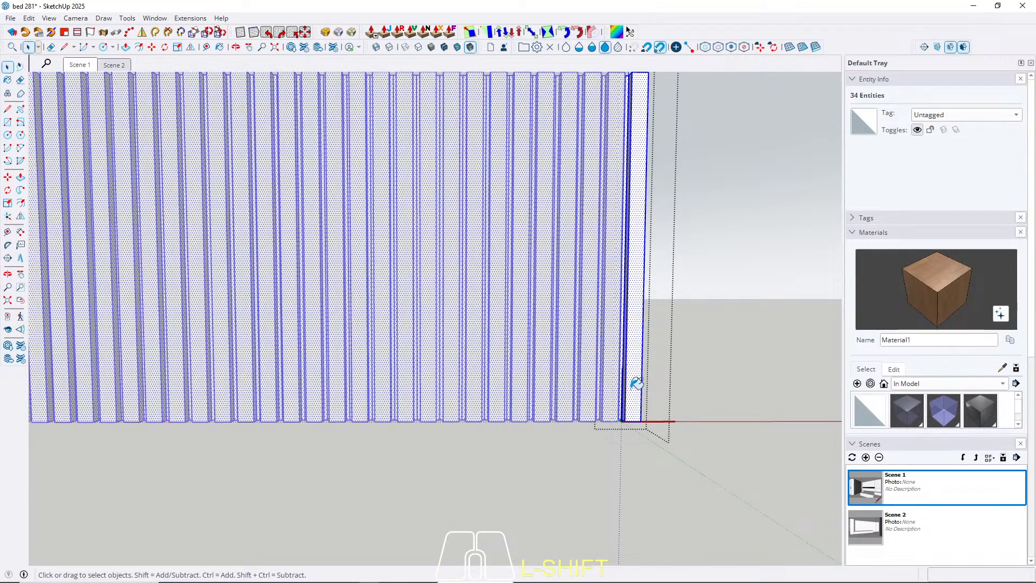
{"action": "key", "text": "b"}
{"action": "left_click", "coordinate": [633, 394]}
{"action": "key", "text": "space"}
{"action": "key", "text": "Escape"}
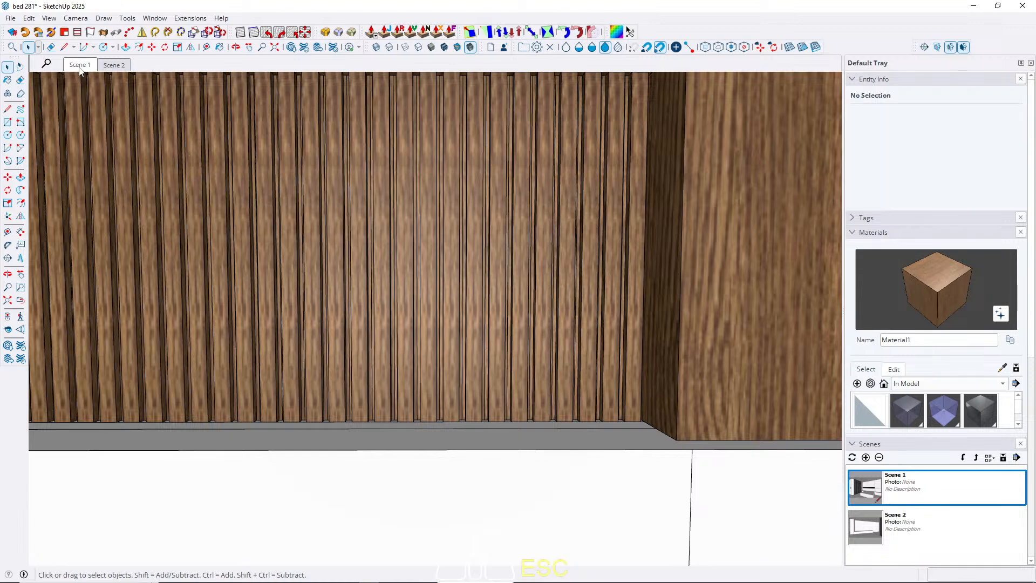
In Scene 1, paint the tall front panel of the column beside the window with the wood material.
{"action": "left_click", "coordinate": [80, 67]}
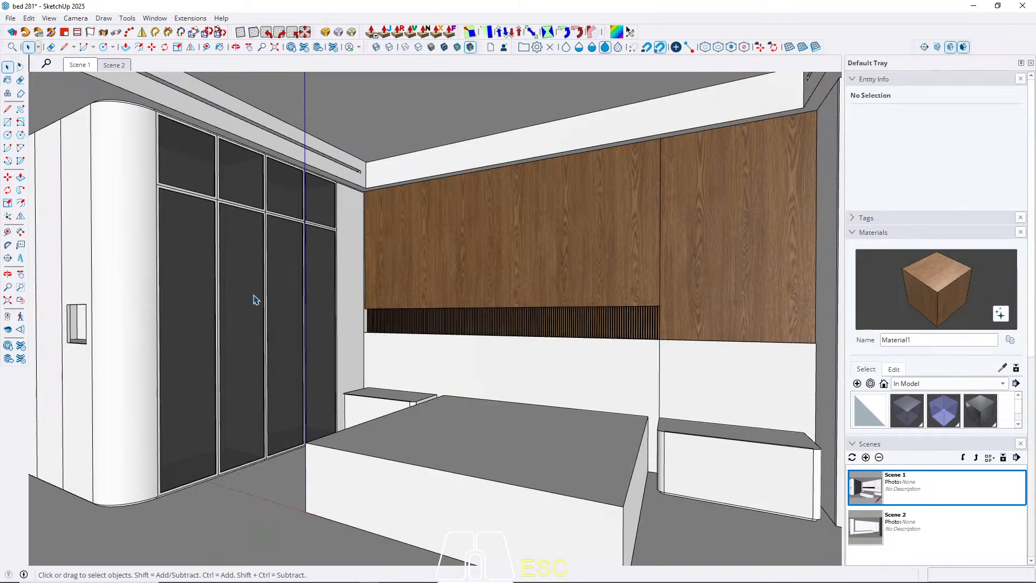
{"action": "left_click", "coordinate": [114, 65]}
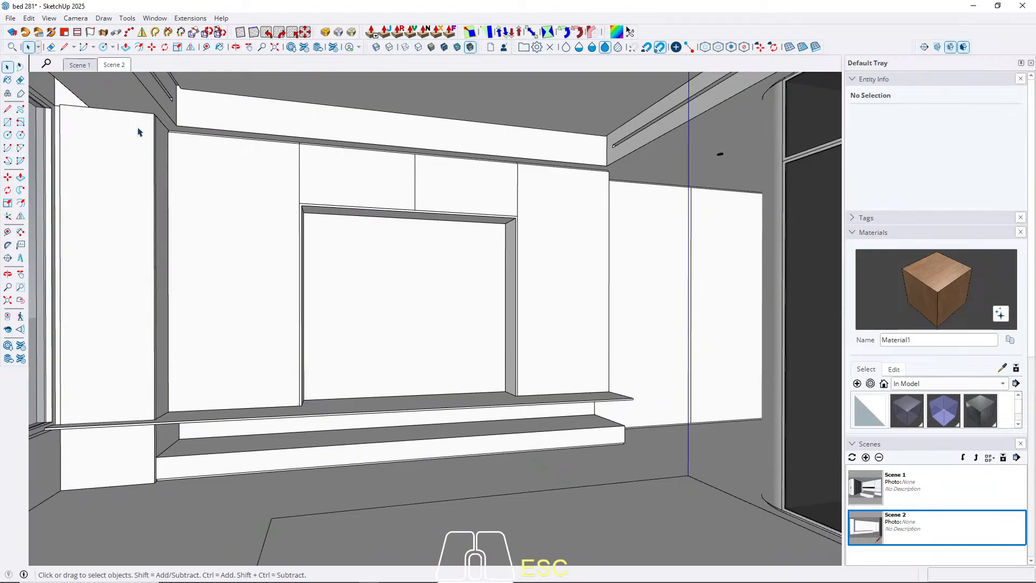
{"action": "left_click", "coordinate": [81, 65]}
{"action": "middle_click_drag", "start_coordinate": [462, 311], "coordinate": [655, 354]}
{"action": "double_click", "coordinate": [654, 354]}
{"action": "key", "text": "ctrl+a"}
{"action": "key", "text": "b"}
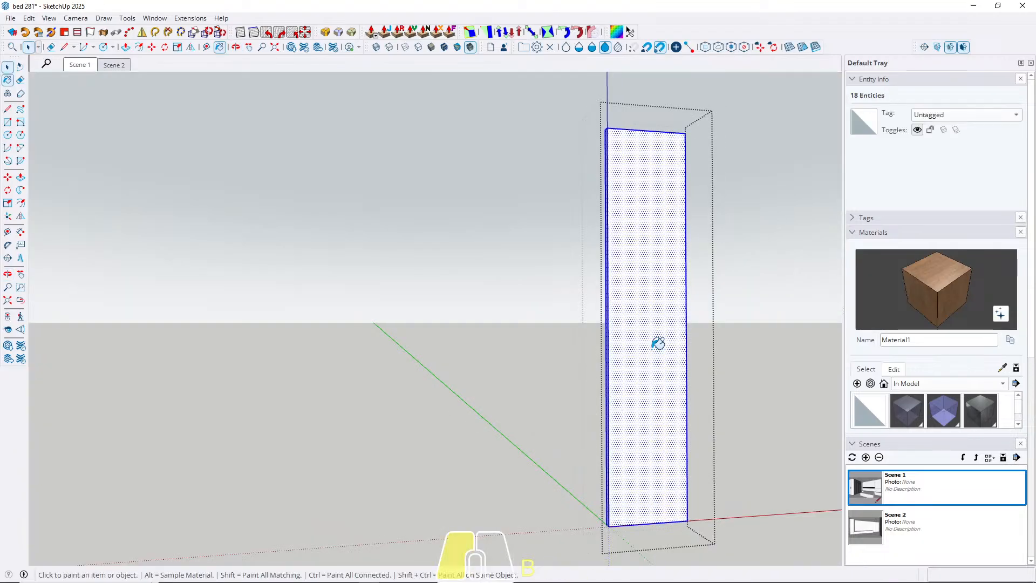
{"action": "left_click", "coordinate": [648, 346]}
{"action": "key", "text": "space"}
{"action": "key", "text": "Escape"}
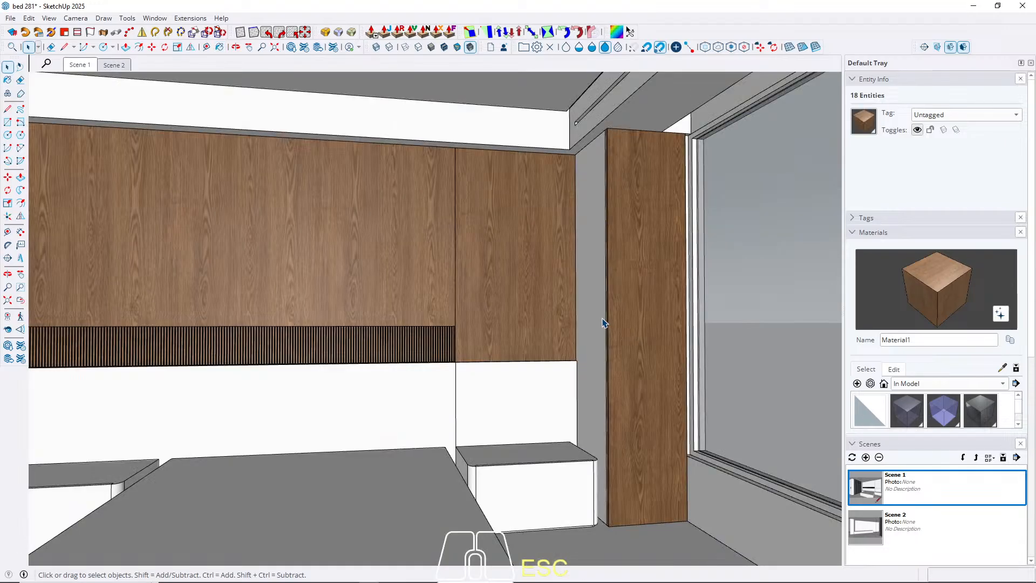
Paint the narrow side panel between the headboard wall and the window column with the wood material.
{"action": "double_click", "coordinate": [590, 311]}
{"action": "triple_click", "coordinate": [590, 311]}
{"action": "key", "text": "b"}
{"action": "left_click", "coordinate": [594, 304]}
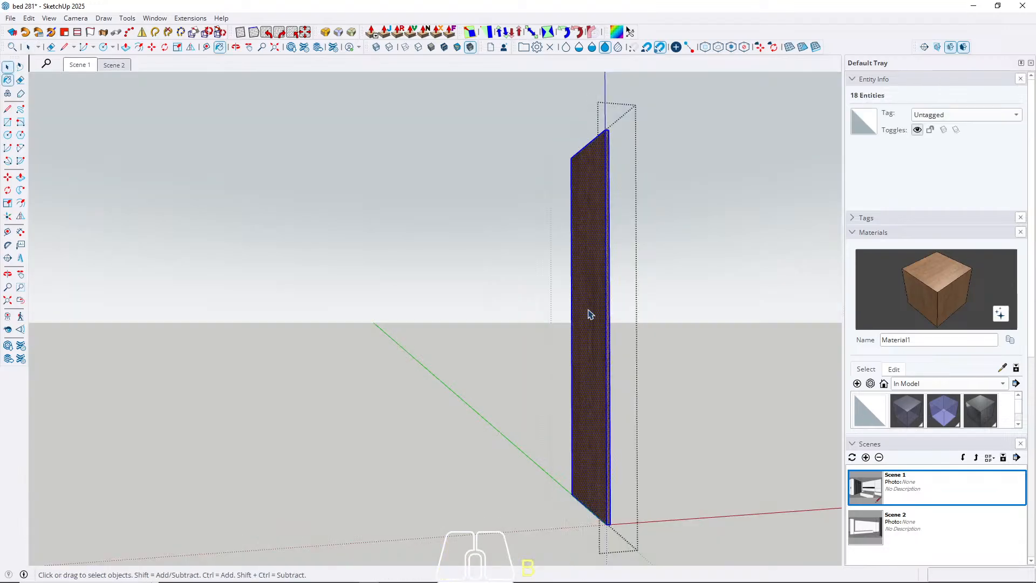
{"action": "key", "text": "space"}
{"action": "key", "text": "Escape"}
In Scene 2, paint the tall column panel beside the window with the wood material.
{"action": "left_click", "coordinate": [111, 66]}
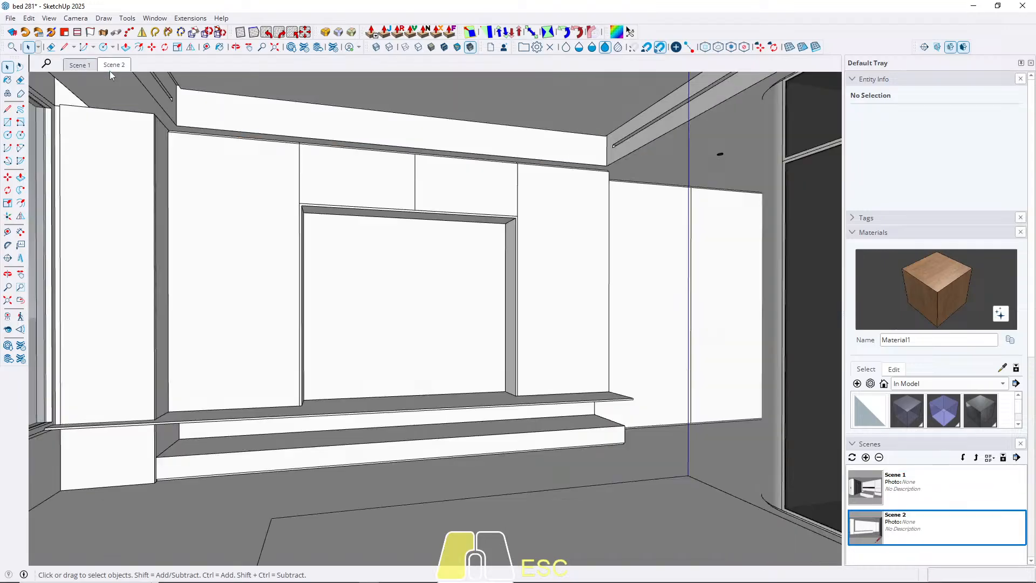
{"action": "double_click", "coordinate": [120, 372]}
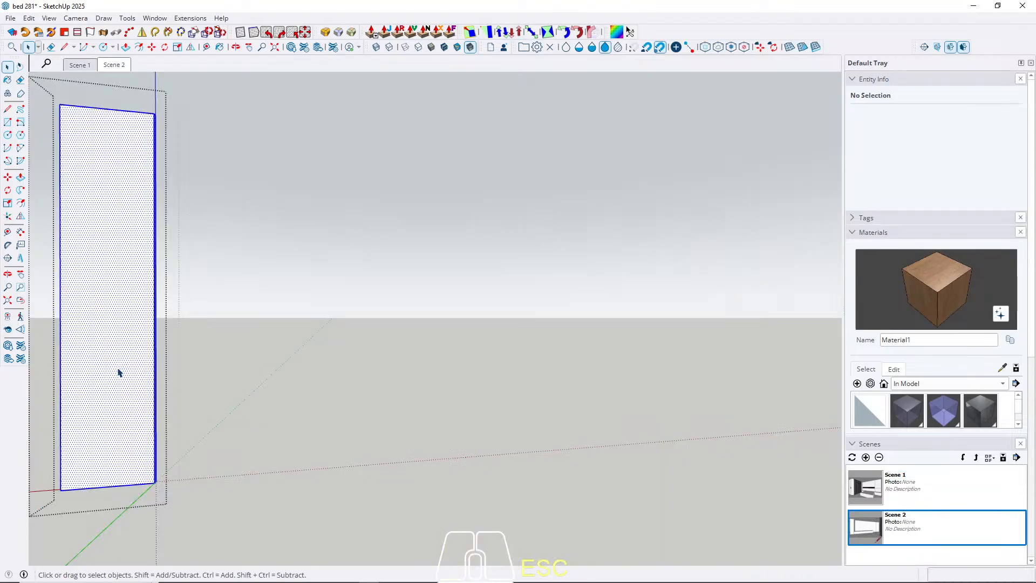
{"action": "triple_click", "coordinate": [119, 372]}
{"action": "key", "text": "b"}
{"action": "left_click", "coordinate": [121, 366]}
{"action": "key", "text": "space"}
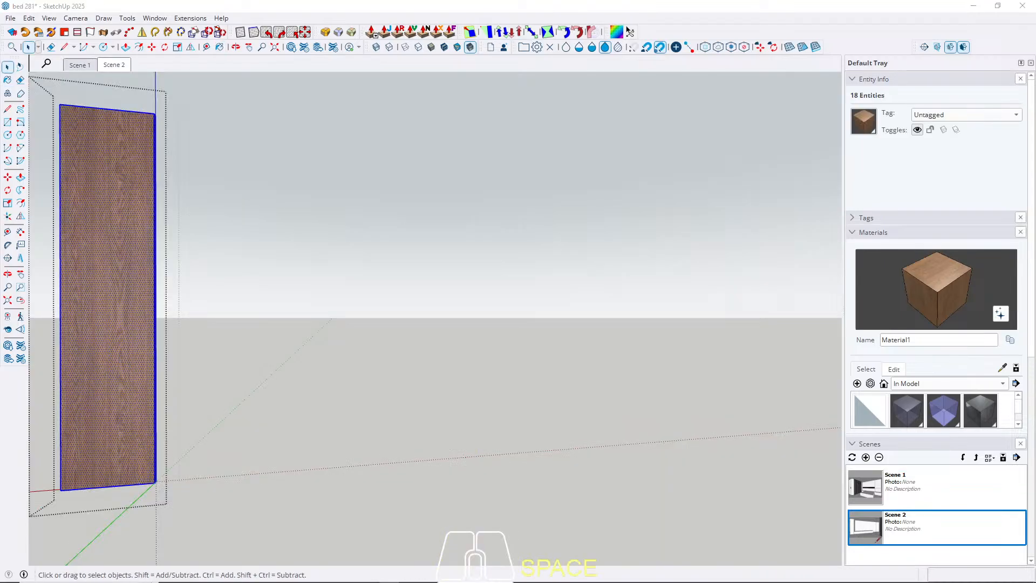
{"action": "key", "text": "Escape"}
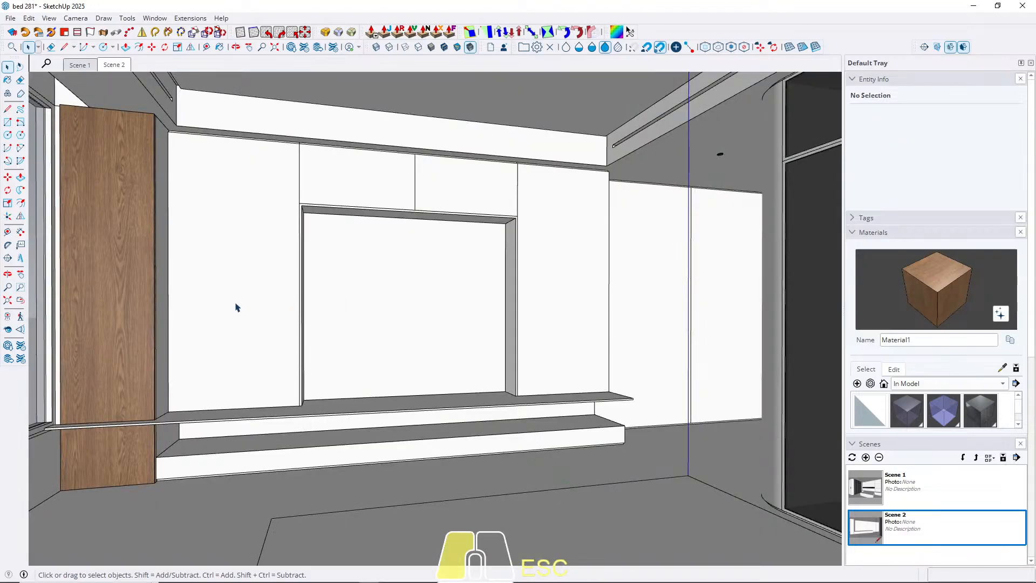
Paint the tall door component on either side of the TV niche with the wood material.
{"action": "double_click", "coordinate": [239, 305]}
{"action": "left_click", "coordinate": [214, 242]}
{"action": "key", "text": "ctrl+a"}
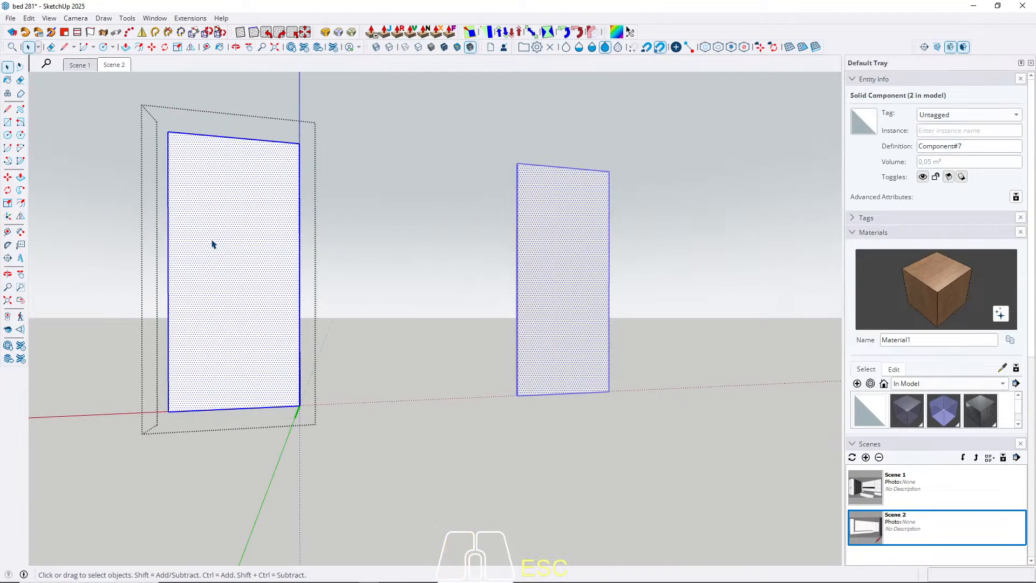
{"action": "key", "text": "b"}
{"action": "left_click", "coordinate": [215, 233]}
{"action": "key", "text": "space"}
{"action": "key", "text": "Escape"}
{"action": "key", "text": "Escape"}
{"action": "key", "text": "Escape"}
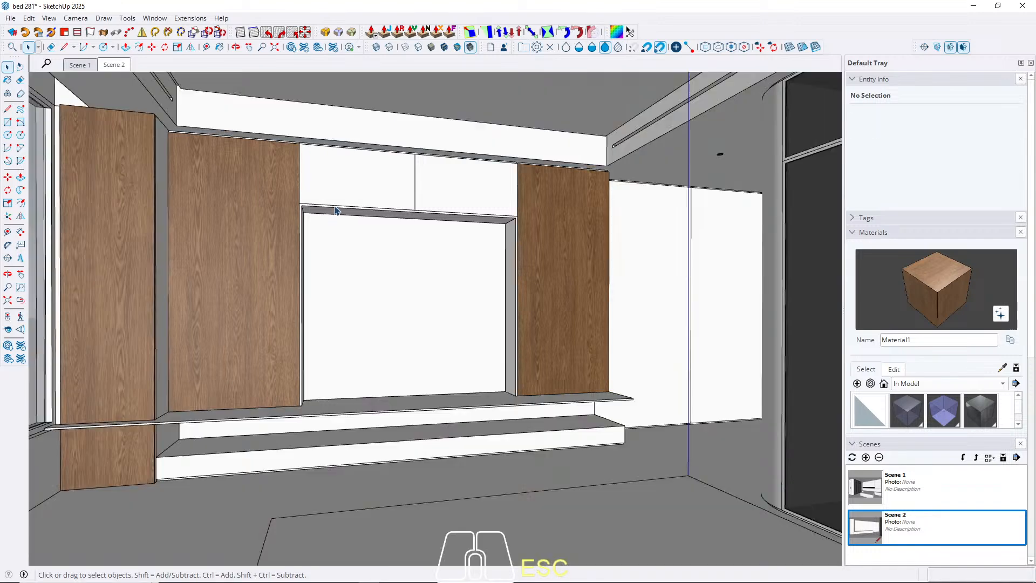
Paint the long back panel between the TV wall's thin shelf and the low bench with the wood material.
{"action": "scroll", "coordinate": [210, 448], "scroll_direction": "up", "scroll_amount": 3}
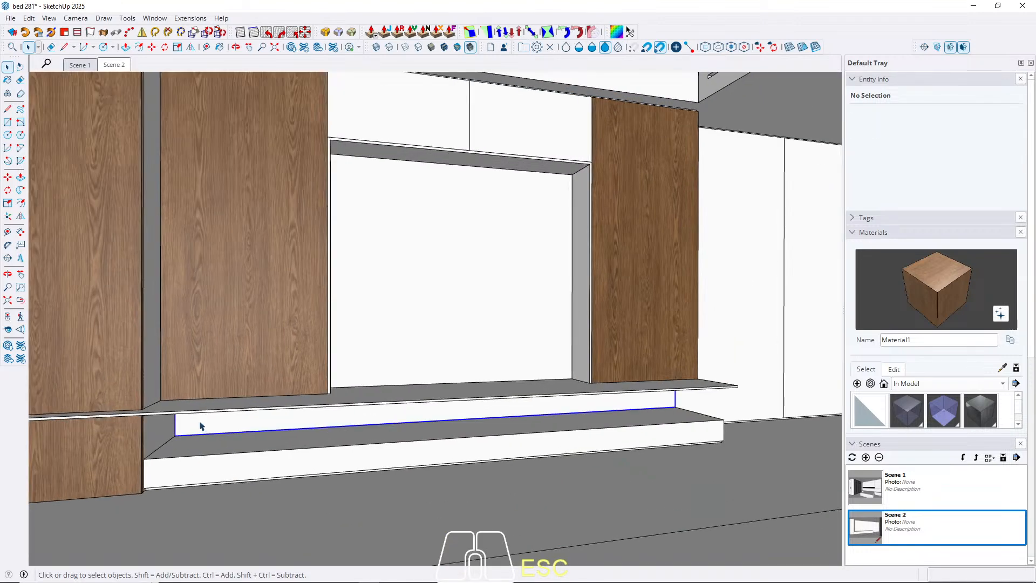
{"action": "double_click", "coordinate": [199, 427]}
{"action": "triple_click", "coordinate": [200, 426]}
{"action": "key", "text": "b"}
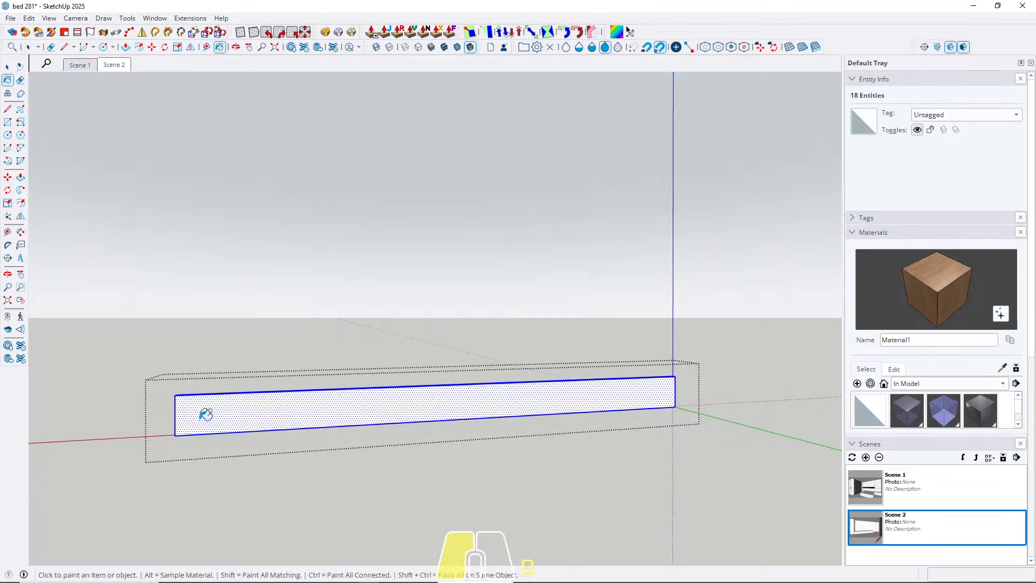
{"action": "left_click", "coordinate": [199, 426]}
{"action": "key", "text": "space"}
{"action": "key", "text": "Escape"}
Paint the TV wall cabinet body, including the recessed niche and its back, with the wood material.
{"action": "scroll", "coordinate": [157, 380], "scroll_direction": "down", "scroll_amount": 1}
{"action": "middle_click_drag", "start_coordinate": [406, 354], "coordinate": [285, 316]}
{"action": "double_click", "coordinate": [285, 318]}
{"action": "triple_click", "coordinate": [289, 294]}
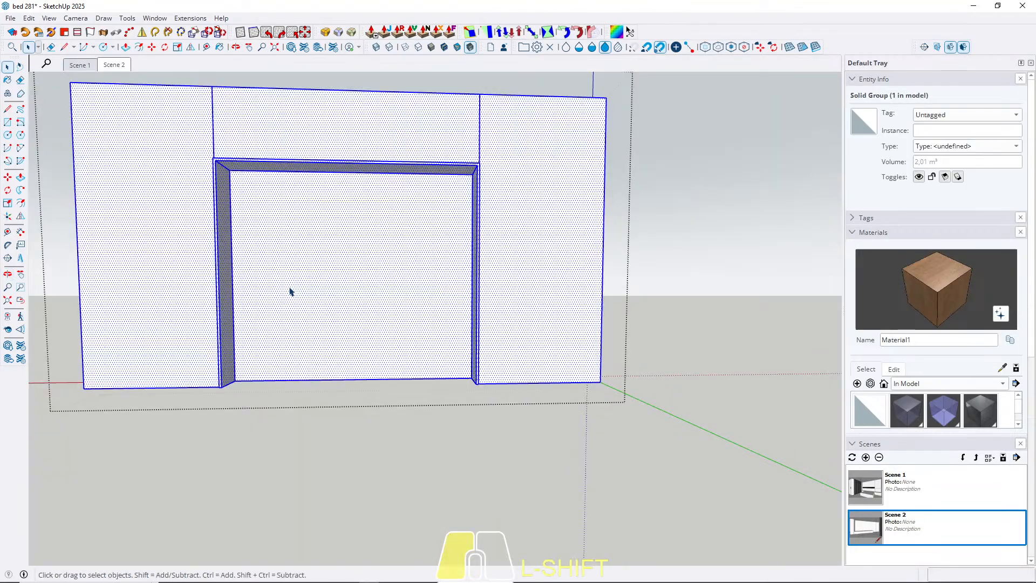
{"action": "key", "text": "b"}
{"action": "left_click", "coordinate": [294, 280]}
{"action": "key", "text": "space"}
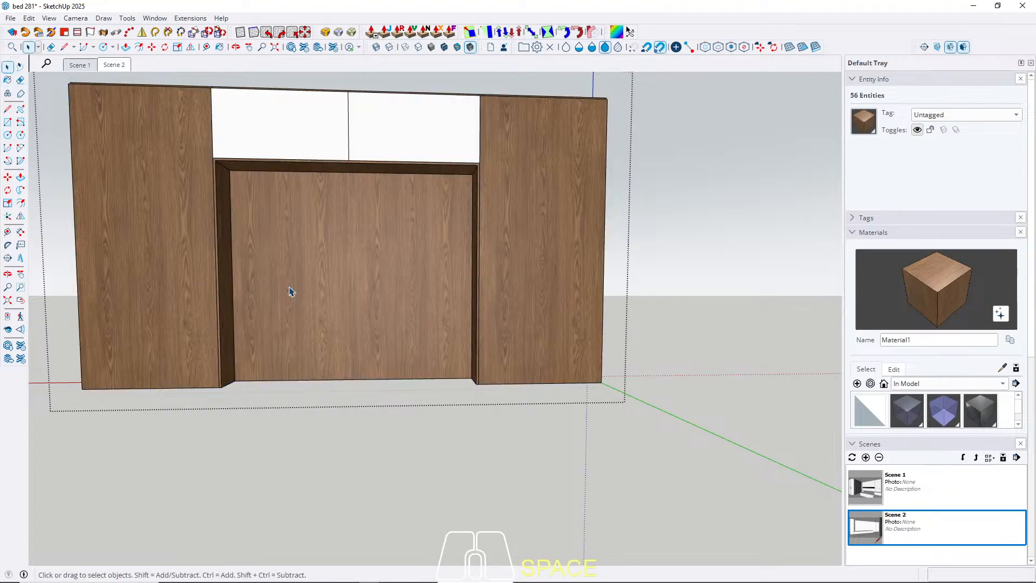
{"action": "key", "text": "Escape"}
Return to Scene 2 and paint the two-part wall panel next to the TV wall with the wood material.
{"action": "left_click", "coordinate": [110, 65]}
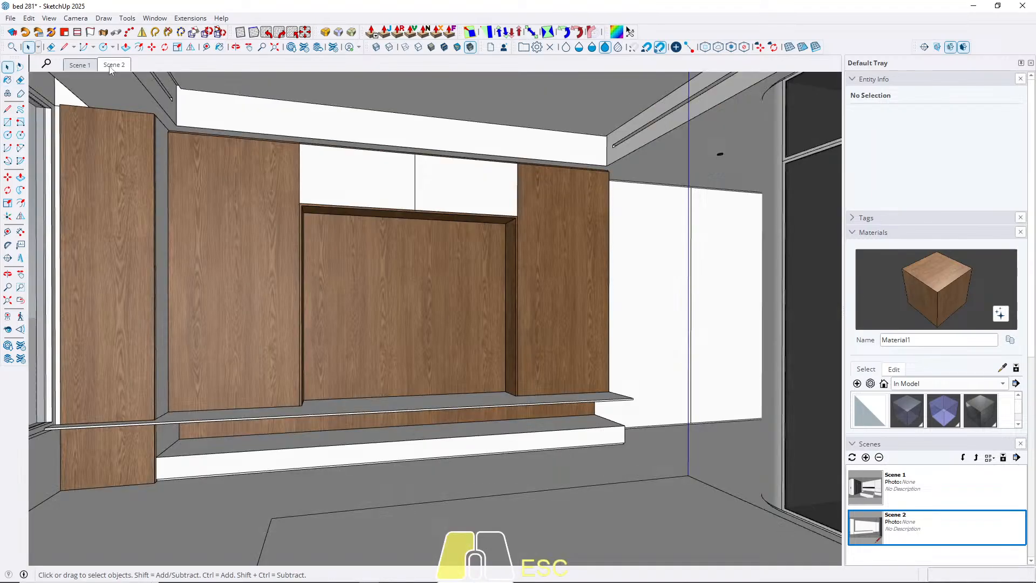
{"action": "double_click", "coordinate": [664, 326]}
{"action": "triple_click", "coordinate": [643, 297]}
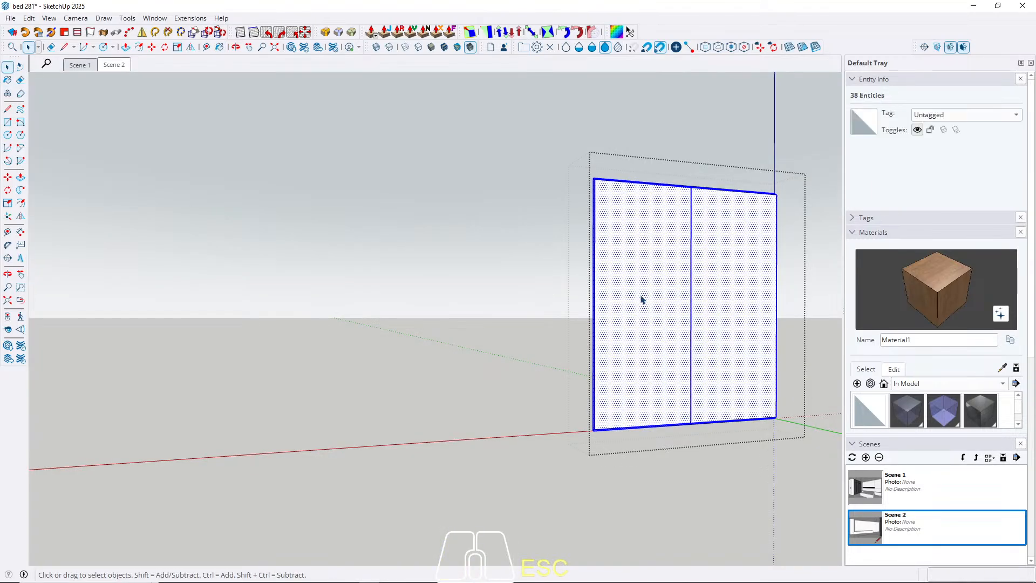
{"action": "key", "text": "b"}
{"action": "left_click", "coordinate": [642, 298]}
{"action": "key", "text": "space"}
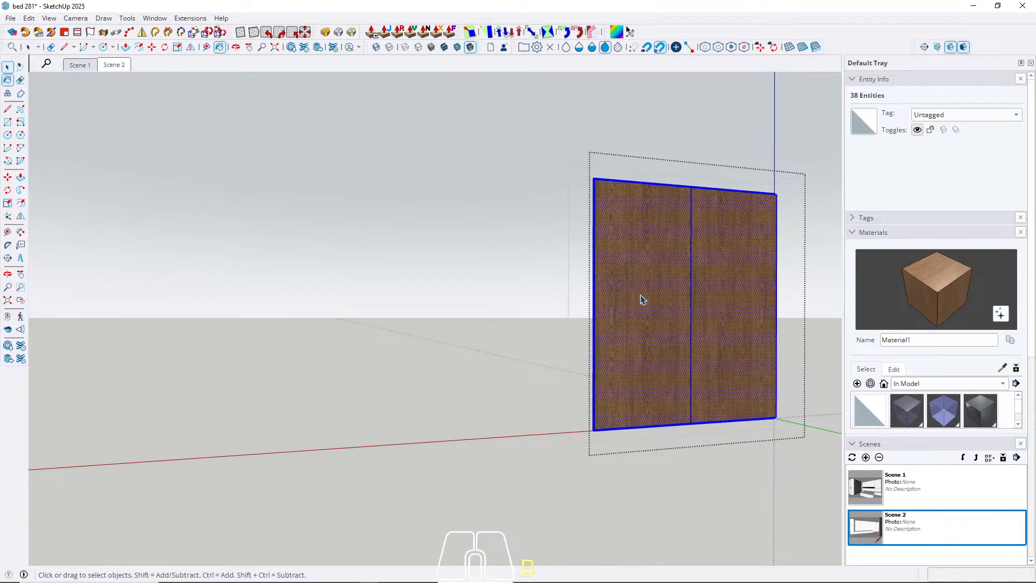
{"action": "key", "text": "Escape"}
{"action": "key", "text": "Escape"}
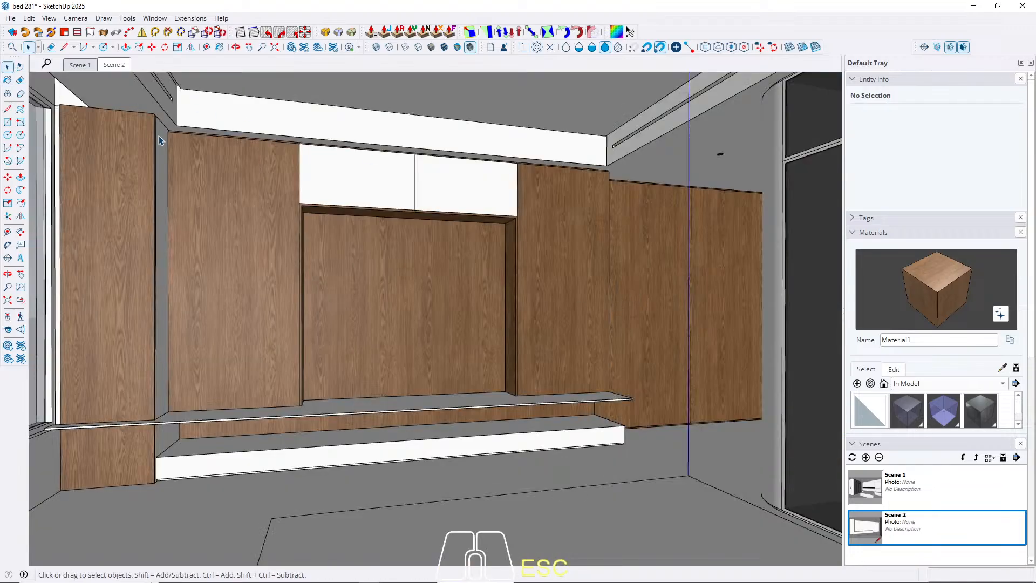
Paint the narrow return panel between the window column and the TV wall with the wood material.
{"action": "double_click", "coordinate": [159, 166]}
{"action": "triple_click", "coordinate": [160, 166]}
{"action": "key", "text": "b"}
{"action": "left_click", "coordinate": [159, 166]}
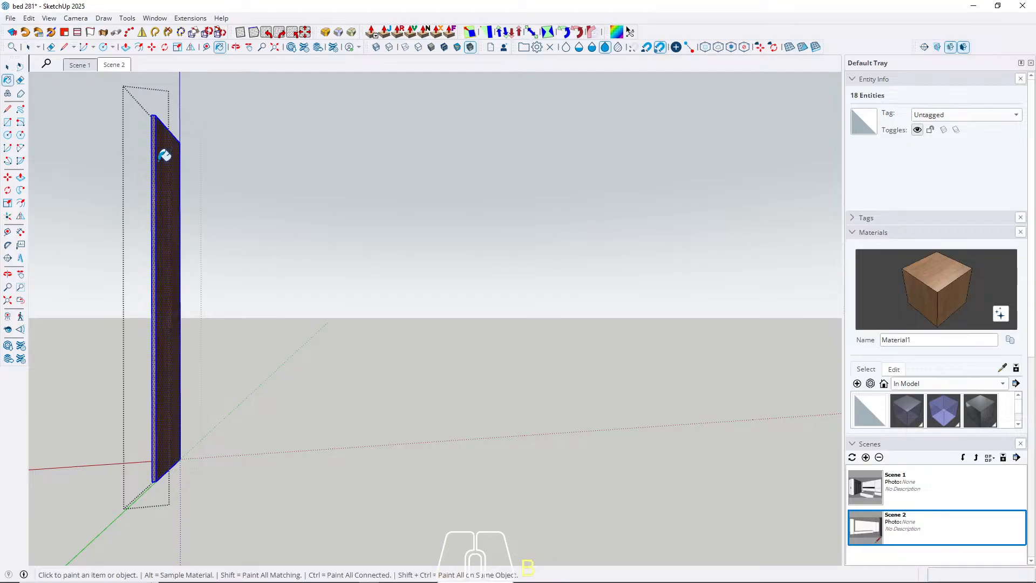
{"action": "key", "text": "space"}
{"action": "key", "text": "Escape"}
{"action": "key", "text": "Escape"}
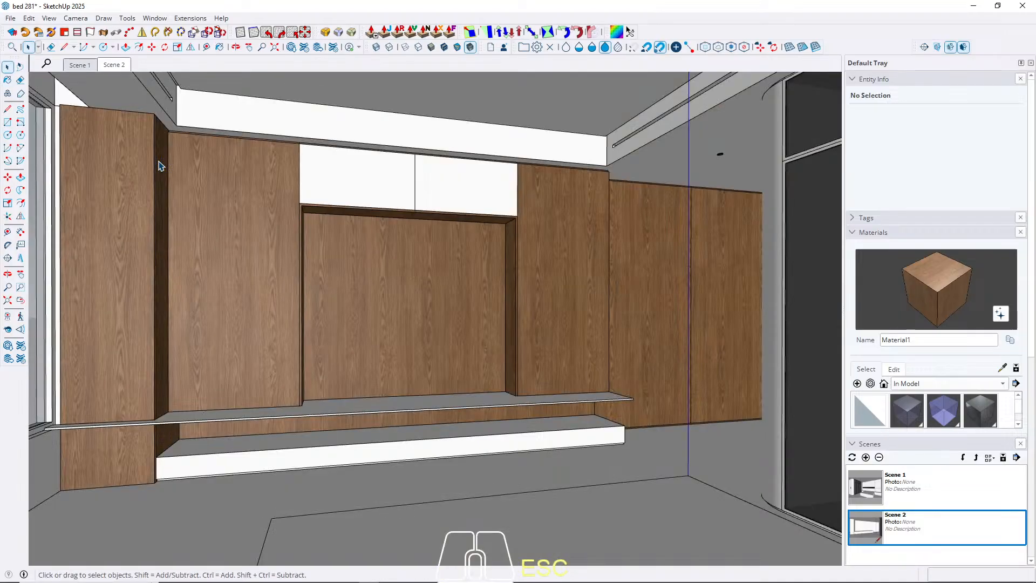
Paint the two upper cabinet doors above the TV niche with the wood material.
{"action": "double_click", "coordinate": [365, 173]}
{"action": "left_click", "coordinate": [365, 173]}
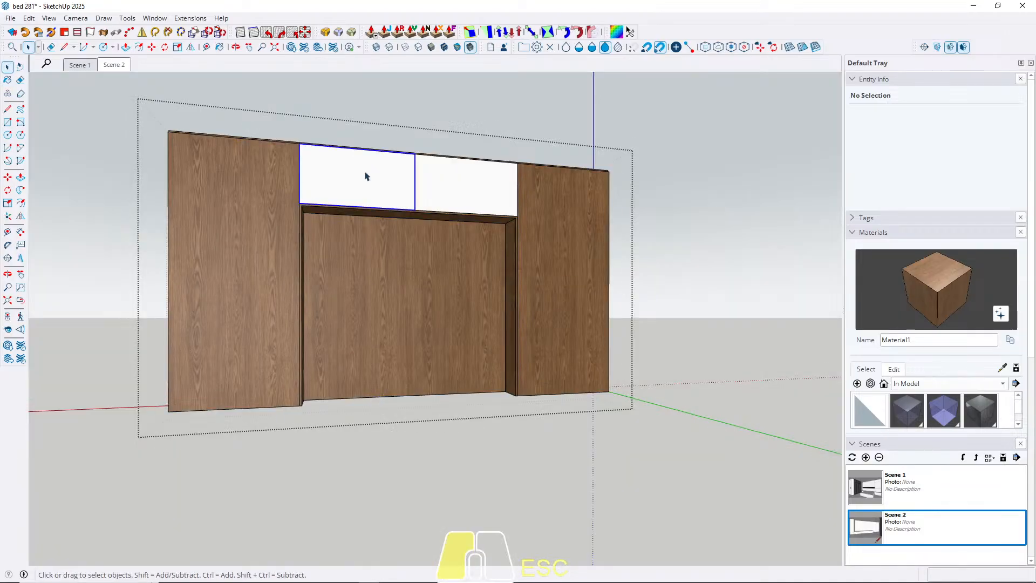
{"action": "double_click", "coordinate": [365, 172]}
{"action": "triple_click", "coordinate": [365, 173]}
{"action": "key", "text": "b"}
{"action": "left_click", "coordinate": [366, 172]}
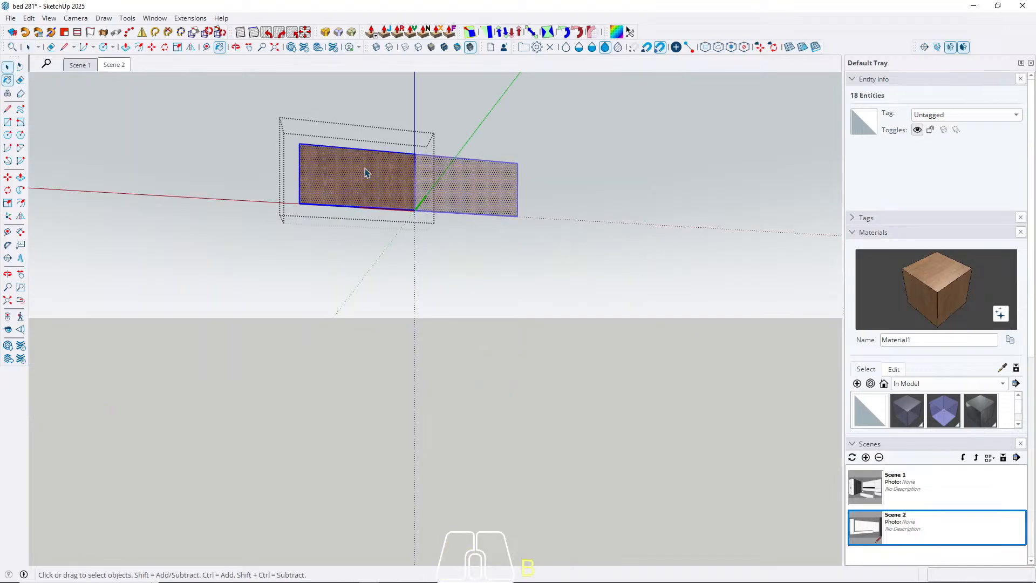
{"action": "key", "text": "space"}
{"action": "key", "text": "Escape"}
{"action": "key", "text": "Escape"}
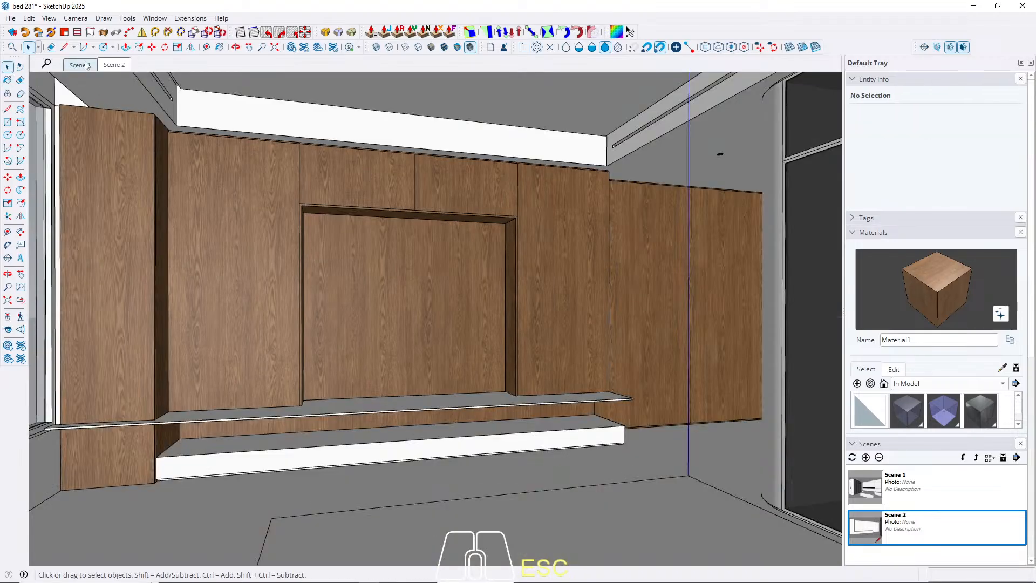
Return to Scene 1 and create a material from the texture image MARBLE (17).jpg with a texture height of 240 cm.
{"action": "left_click", "coordinate": [81, 65]}
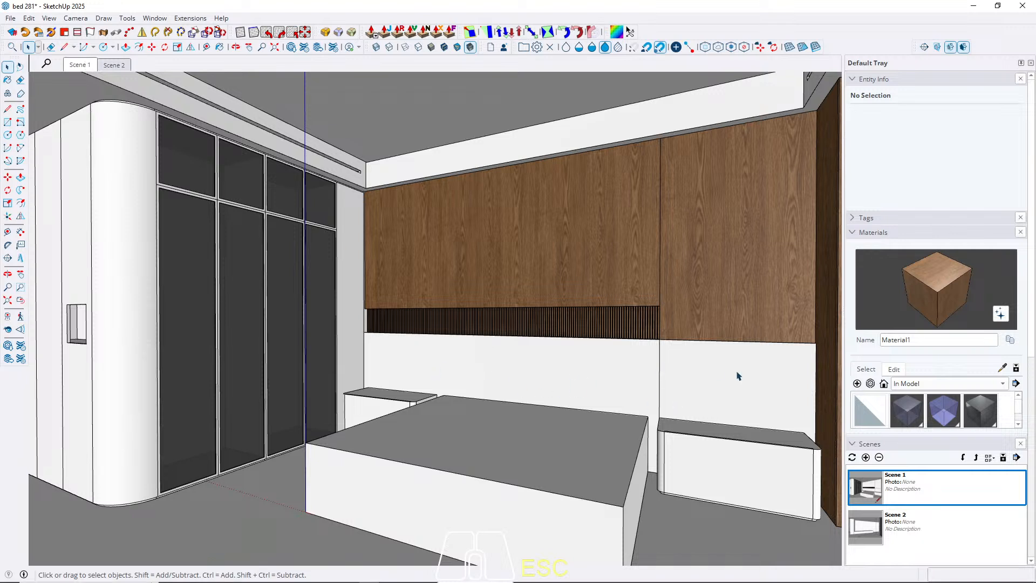
{"action": "left_click", "coordinate": [857, 384]}
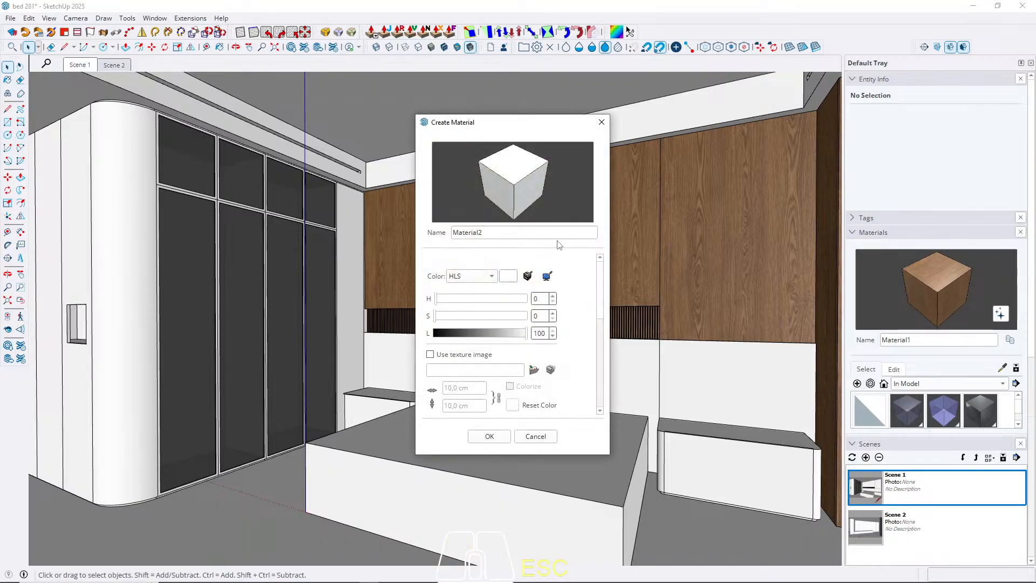
{"action": "left_click", "coordinate": [534, 373]}
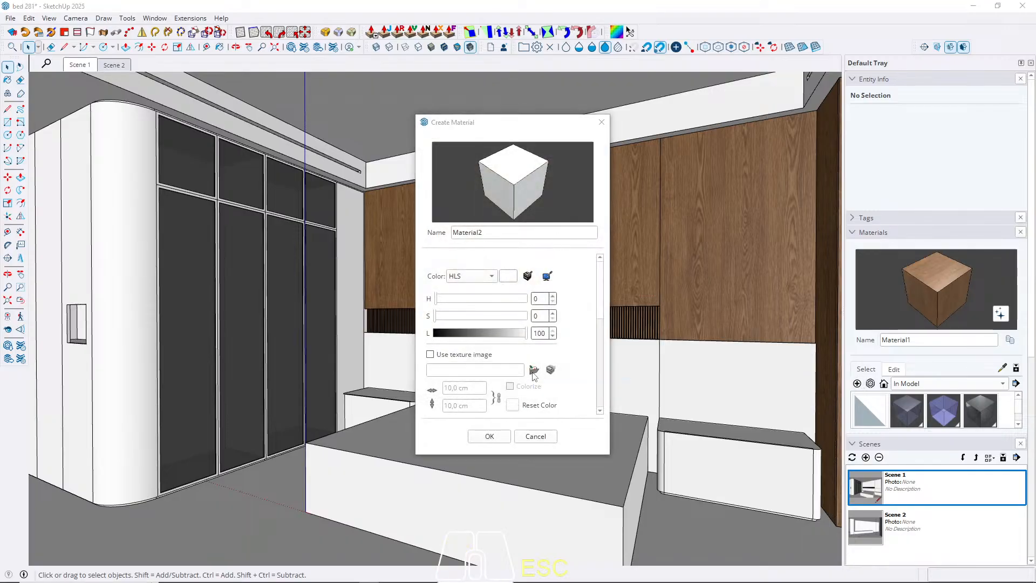
{"action": "double_click", "coordinate": [454, 140]}
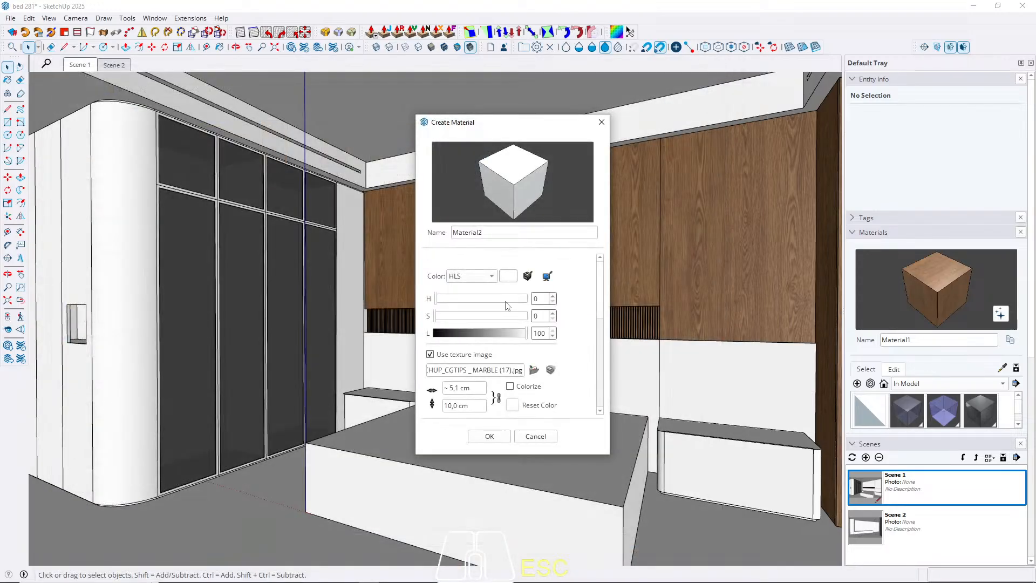
{"action": "left_click", "coordinate": [477, 410]}
{"action": "type", "text": "240"}
{"action": "left_click", "coordinate": [490, 437]}
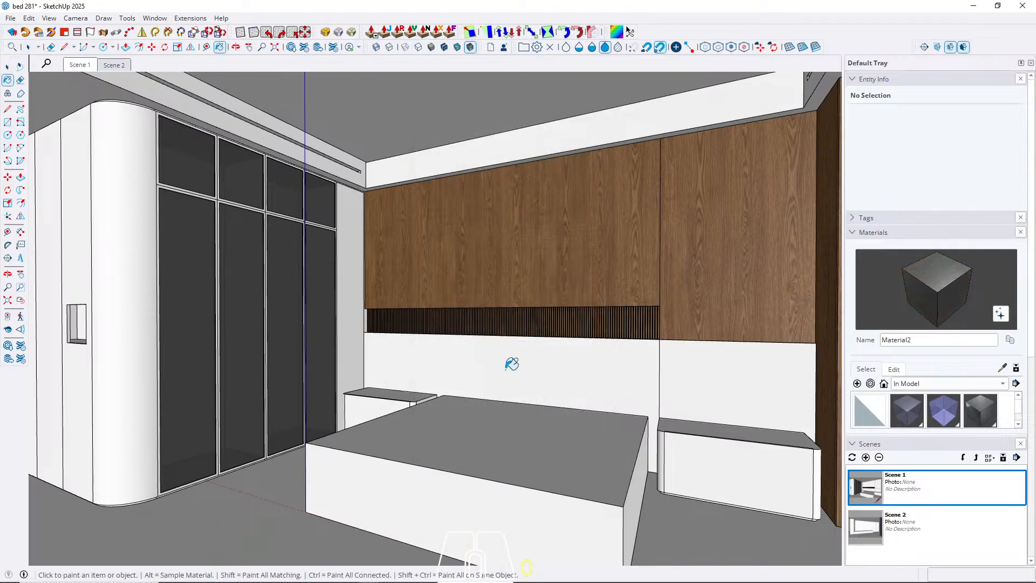
Paint the whole lower headboard panel behind the bed with the dark marble material.
{"action": "mouse_move", "coordinate": [504, 363]}
{"action": "middle_mouse_down"}
{"action": "mouse_move", "coordinate": [479, 363]}
{"action": "mouse_move", "coordinate": [617, 398]}
{"action": "mouse_move", "coordinate": [535, 387]}
{"action": "middle_mouse_up"}
{"action": "middle_click_drag", "start_coordinate": [534, 388], "coordinate": [405, 374], "text": "shift"}
{"action": "double_click", "coordinate": [405, 374]}
{"action": "triple_click", "coordinate": [405, 373]}
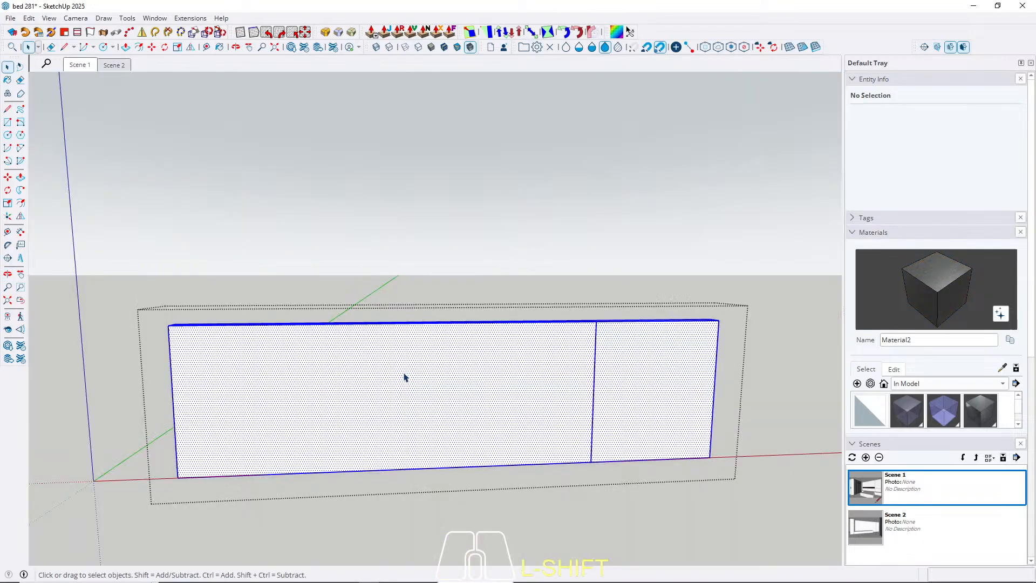
{"action": "key", "text": "b"}
{"action": "left_click", "coordinate": [409, 366]}
{"action": "key", "text": "space"}
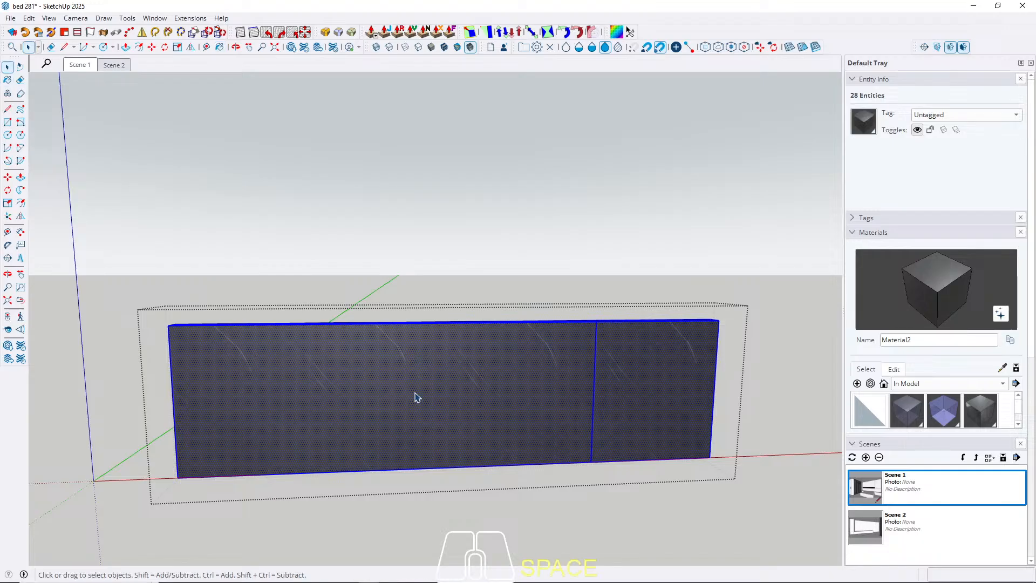
{"action": "left_click", "coordinate": [417, 398]}
{"action": "right_click", "coordinate": [414, 392]}
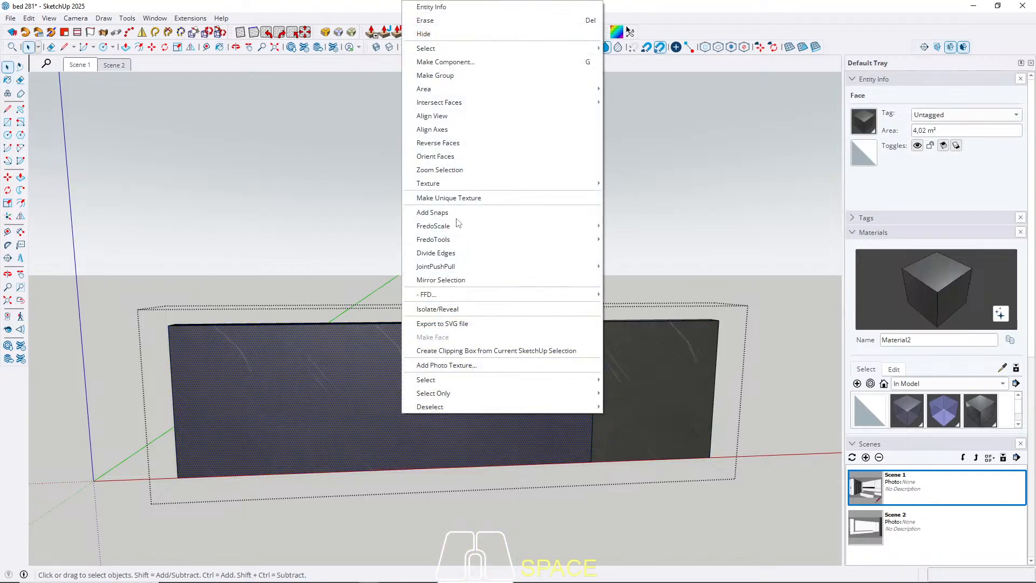
{"action": "mouse_move", "coordinate": [445, 185]}
{"action": "left_click", "coordinate": [629, 183]}
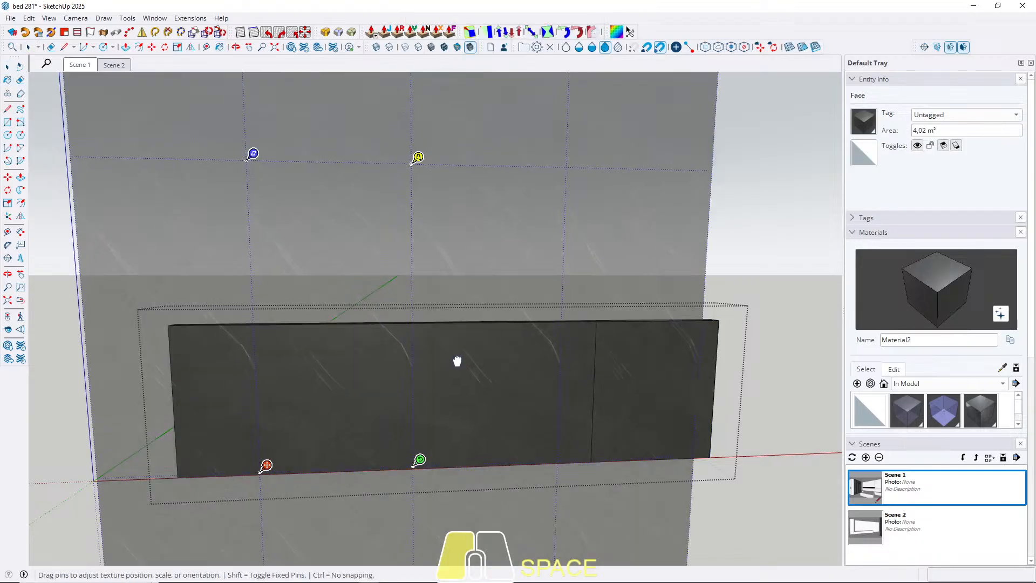
{"action": "left_click_drag", "start_coordinate": [449, 358], "coordinate": [442, 382]}
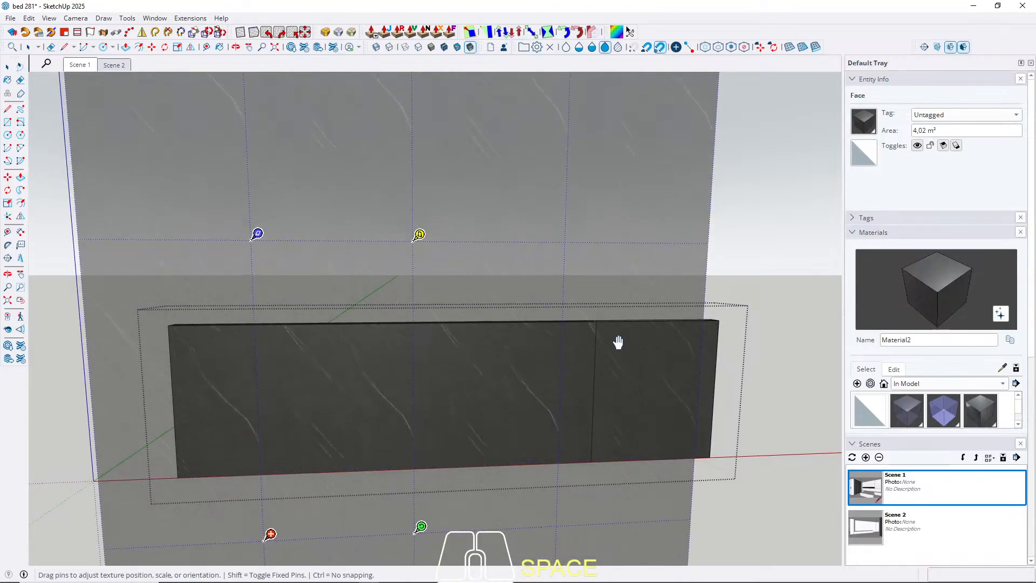
{"action": "left_click", "coordinate": [754, 255]}
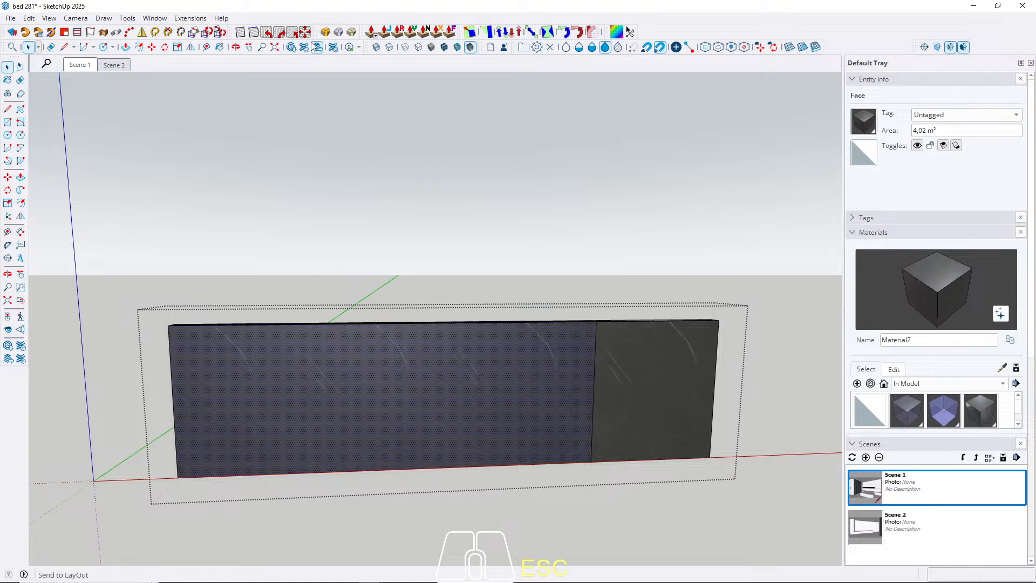
{"action": "key", "text": "Escape"}
Rotate the marble texture 90 degrees on the wide section of the lower headboard panel and shift it sideways.
{"action": "right_click", "coordinate": [410, 414]}
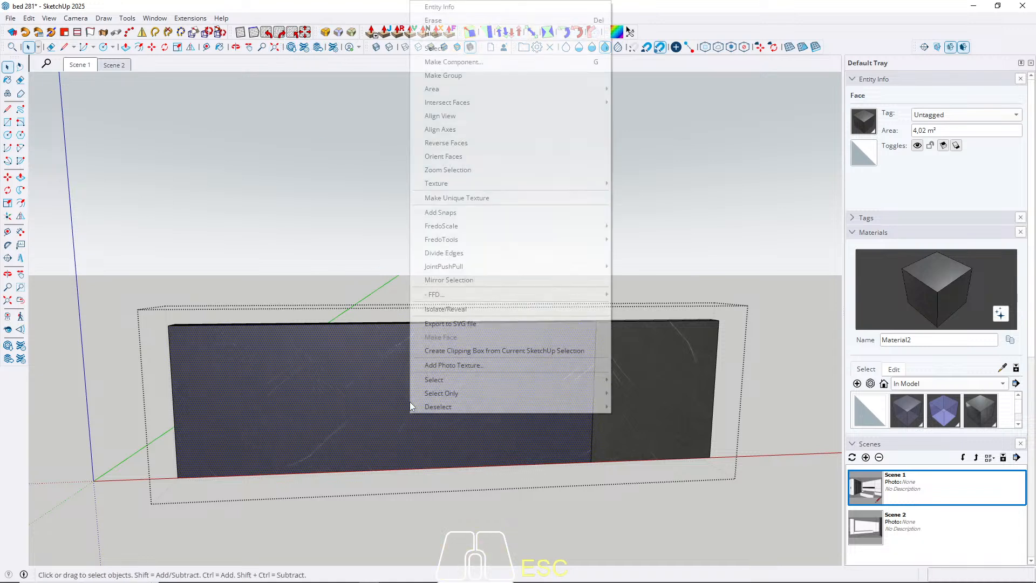
{"action": "mouse_move", "coordinate": [486, 183]}
{"action": "left_click", "coordinate": [637, 184]}
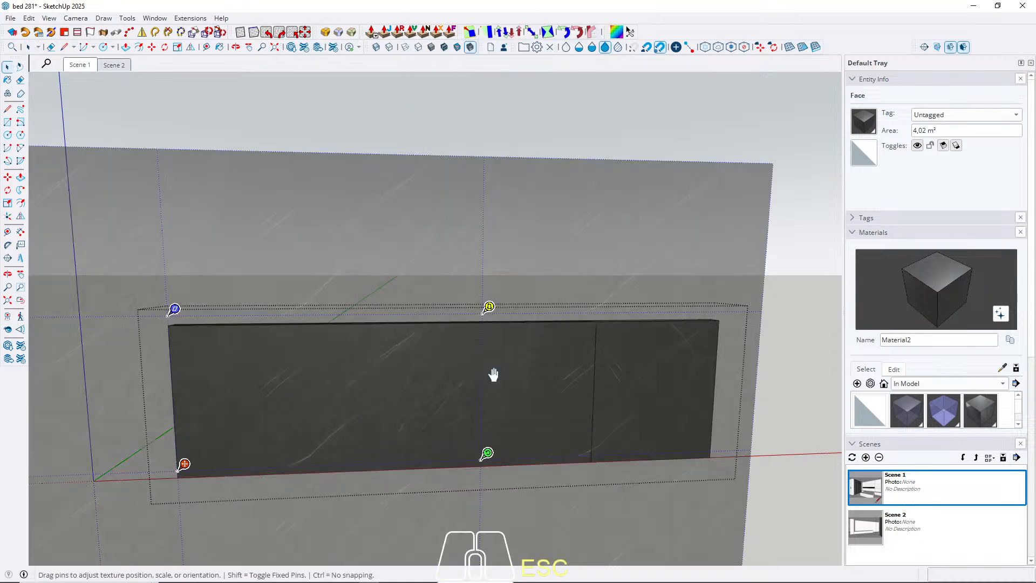
{"action": "left_click_drag", "start_coordinate": [453, 425], "coordinate": [736, 426]}
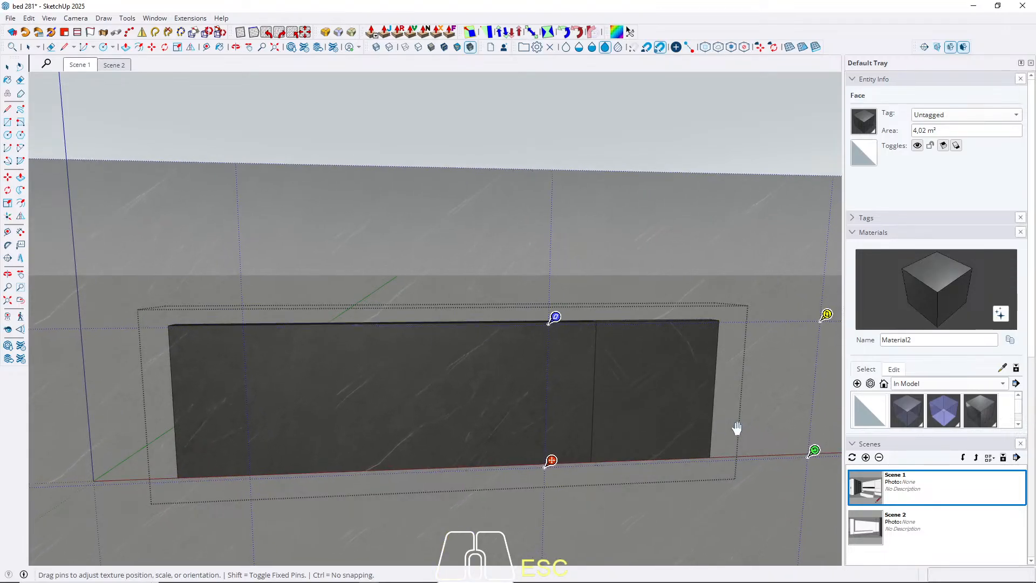
{"action": "right_click", "coordinate": [509, 366]}
{"action": "left_click", "coordinate": [520, 373]}
{"action": "key", "text": "Escape"}
{"action": "key", "text": "Escape"}
{"action": "key", "text": "Escape"}
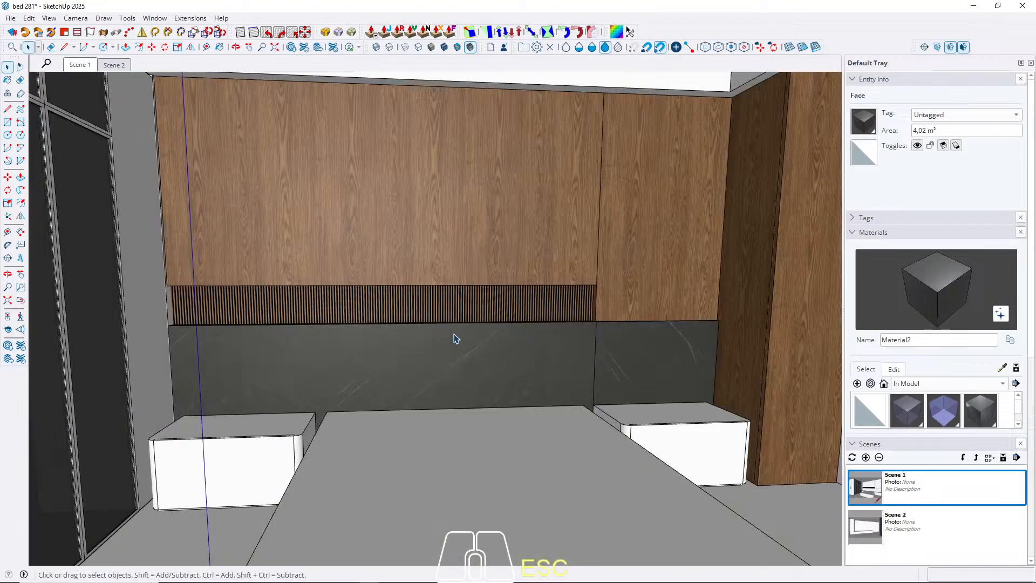
Sample the repositioned marble from the wide headboard section and apply it to the narrow section beside it.
{"action": "left_click", "coordinate": [76, 65]}
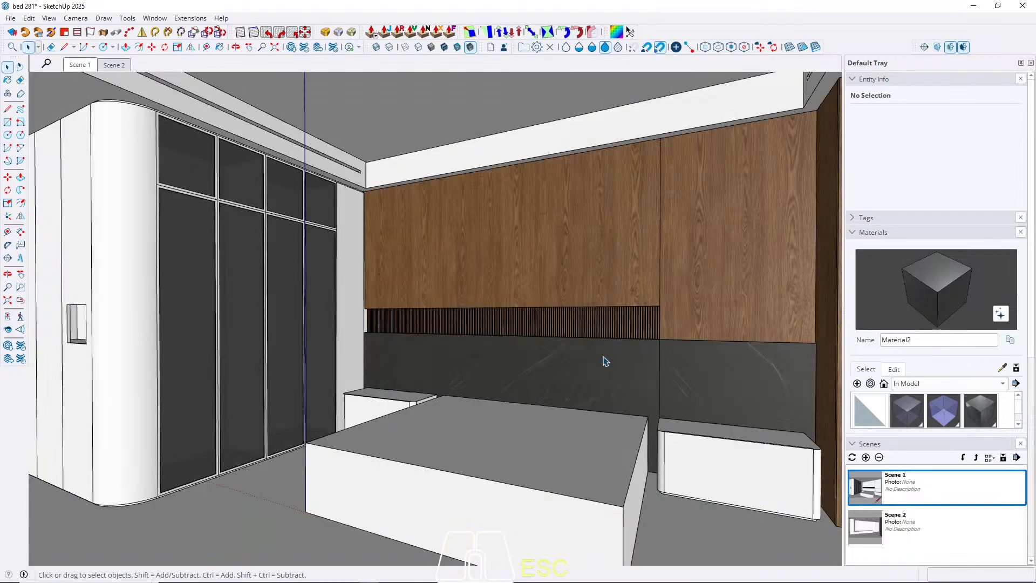
{"action": "key", "text": "b"}
{"action": "key", "text": "alt"}
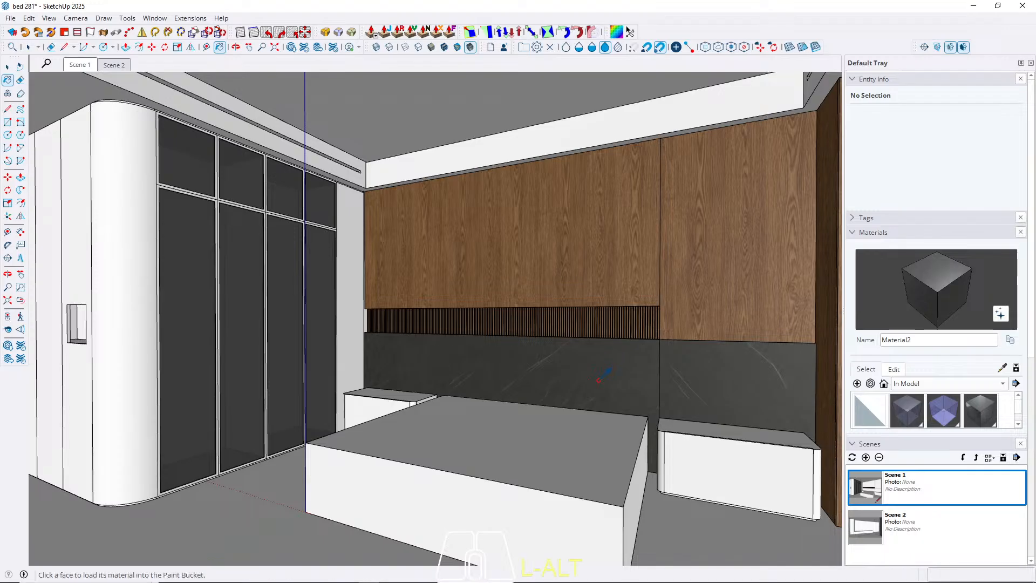
{"action": "key", "text": "space"}
{"action": "triple_click", "coordinate": [708, 395]}
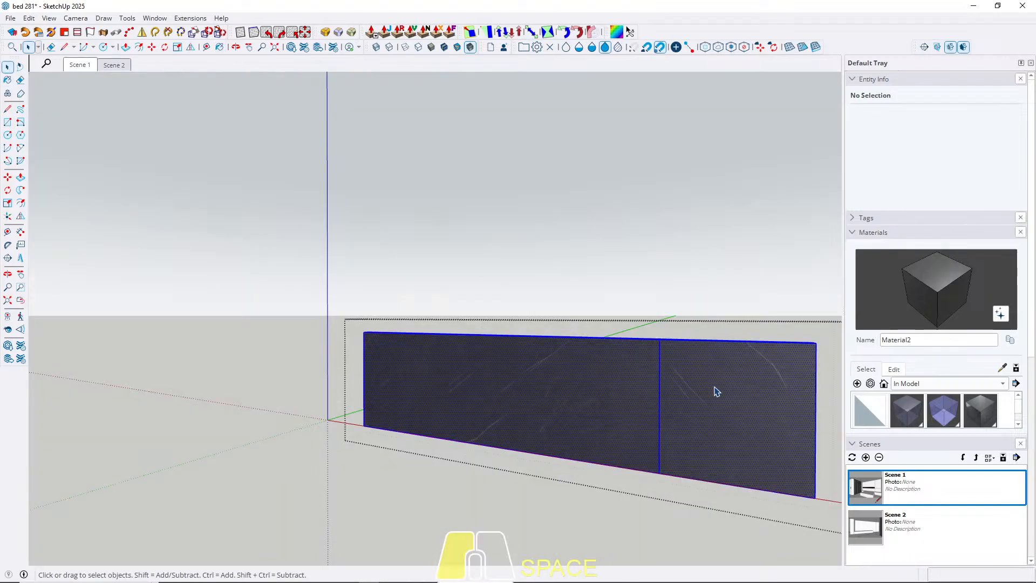
{"action": "left_click", "coordinate": [710, 399]}
{"action": "key", "text": "b"}
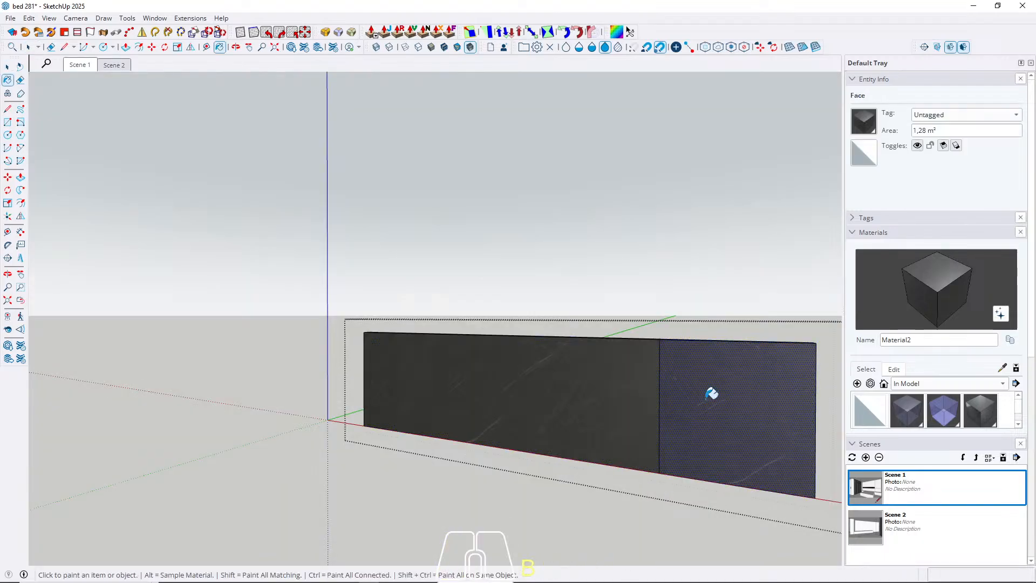
{"action": "key", "text": "Escape"}
{"action": "key", "text": "Escape"}
{"action": "middle_click_drag", "start_coordinate": [567, 359], "coordinate": [613, 375]}
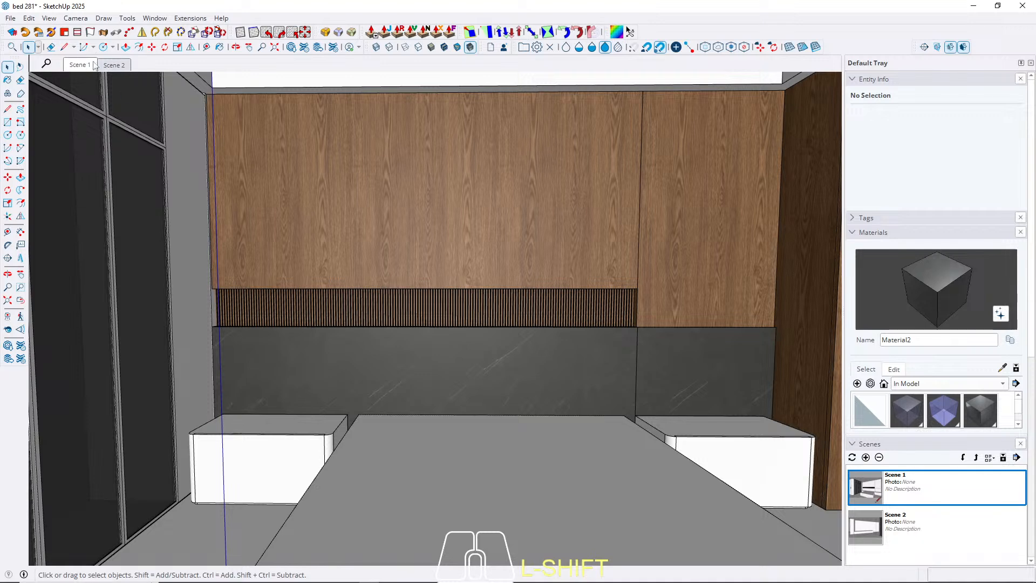
Paint the low bench under the TV wall in Scene 2 with the dark marble material.
{"action": "left_click", "coordinate": [111, 65]}
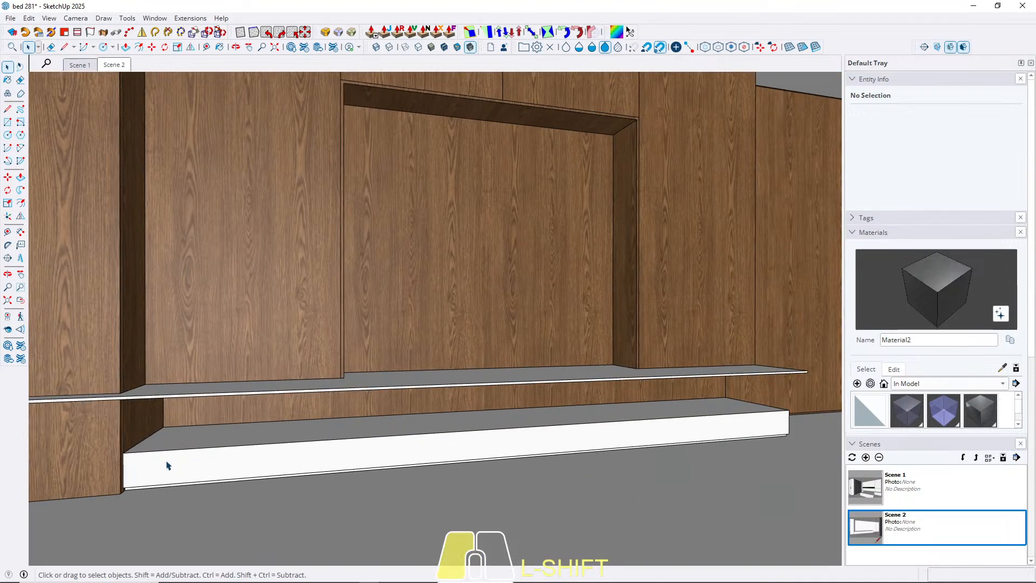
{"action": "triple_click", "coordinate": [168, 467]}
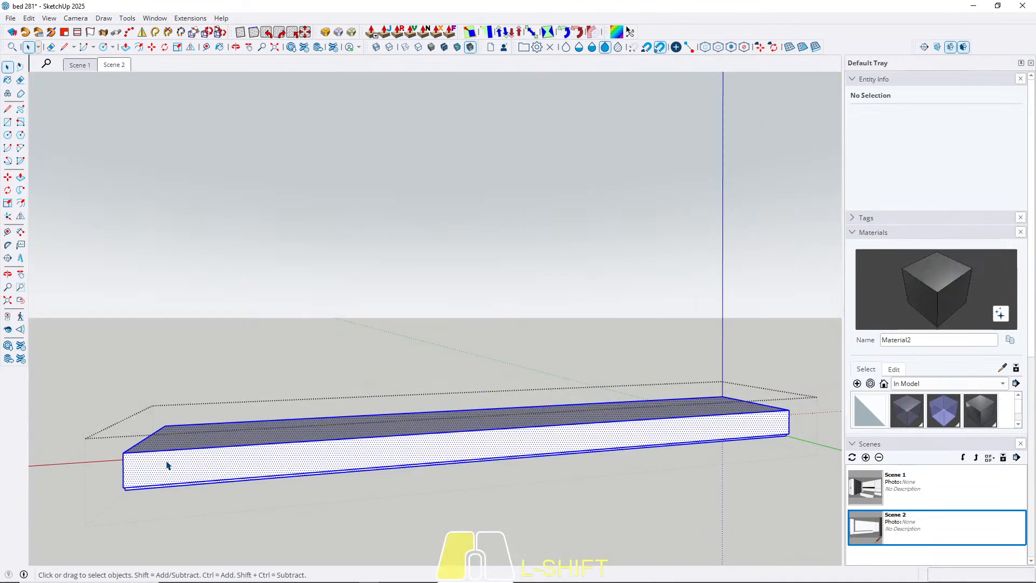
{"action": "key", "text": "b"}
{"action": "left_click", "coordinate": [168, 467]}
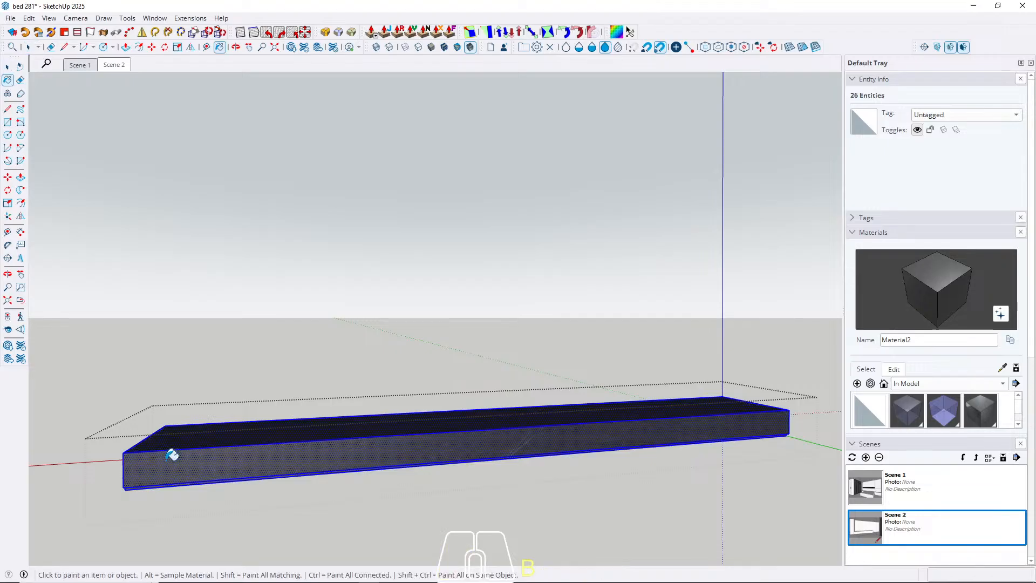
{"action": "key", "text": "space"}
{"action": "key", "text": "Escape"}
{"action": "middle_click_drag", "start_coordinate": [167, 467], "coordinate": [289, 419]}
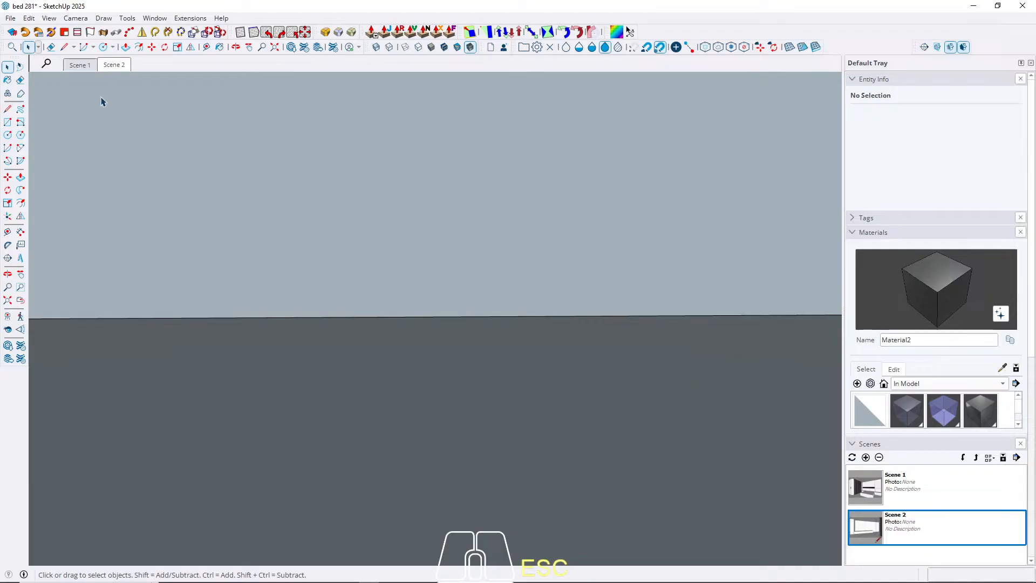
{"action": "left_click", "coordinate": [112, 65]}
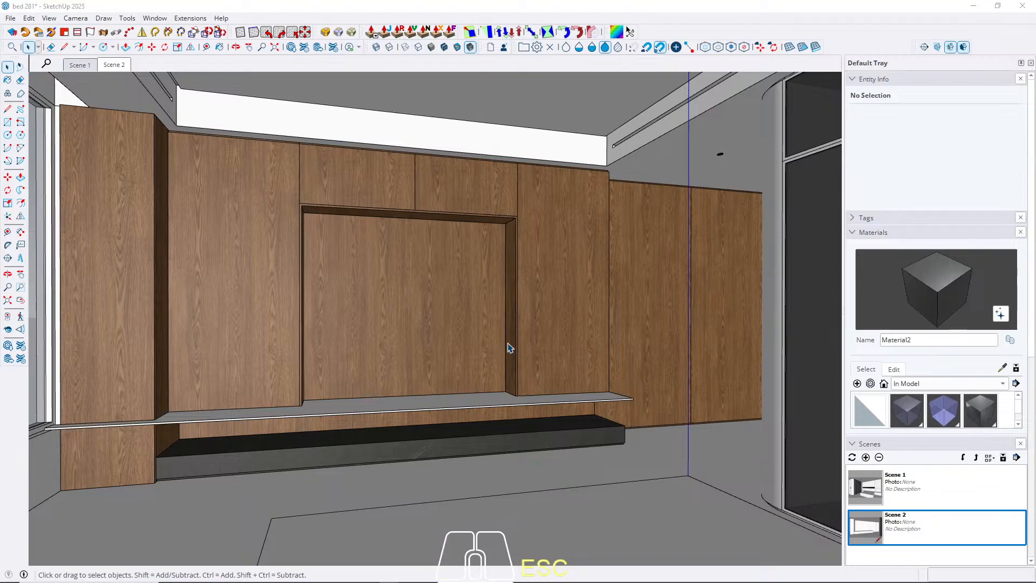
{"action": "scroll", "coordinate": [583, 330], "scroll_direction": "up", "scroll_amount": 2}
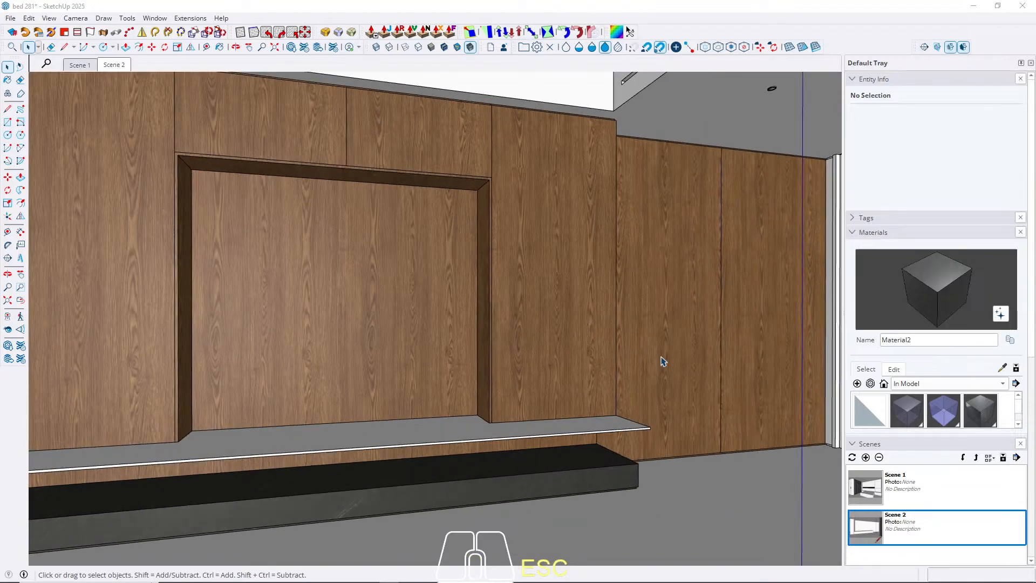
{"action": "scroll", "coordinate": [645, 336], "scroll_direction": "up", "scroll_amount": 3}
{"action": "middle_click_drag", "start_coordinate": [513, 340], "coordinate": [410, 255]}
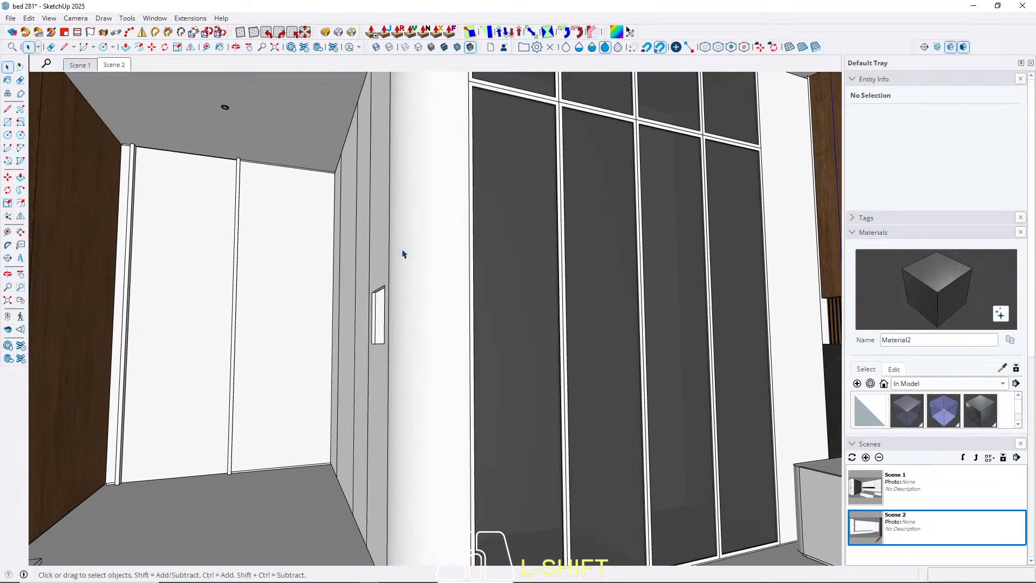
{"action": "middle_click_drag", "start_coordinate": [402, 254], "coordinate": [388, 296]}
{"action": "left_click", "coordinate": [934, 384]}
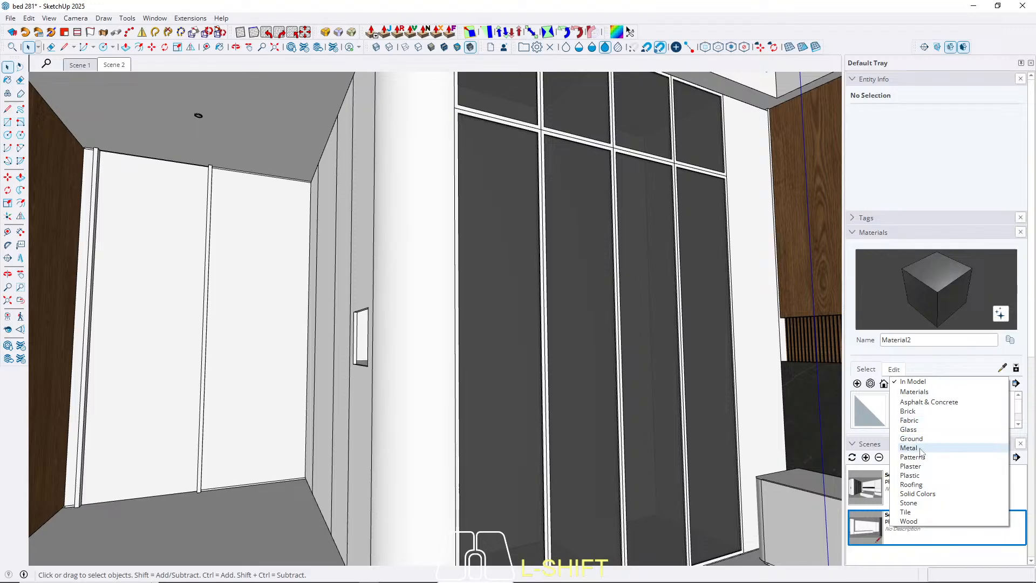
{"action": "left_click", "coordinate": [925, 494]}
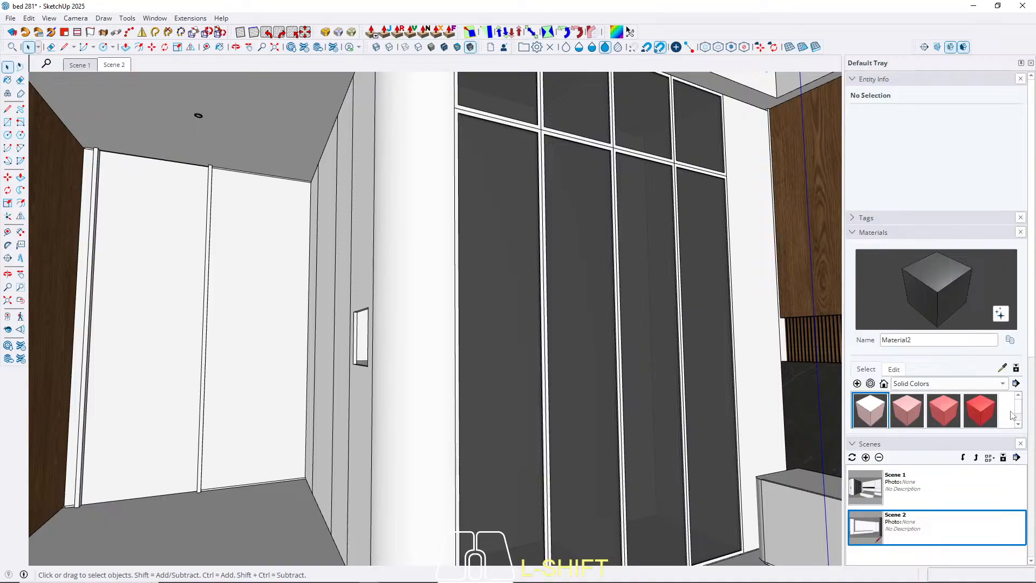
{"action": "scroll", "coordinate": [1020, 412], "scroll_direction": "down", "scroll_amount": 1}
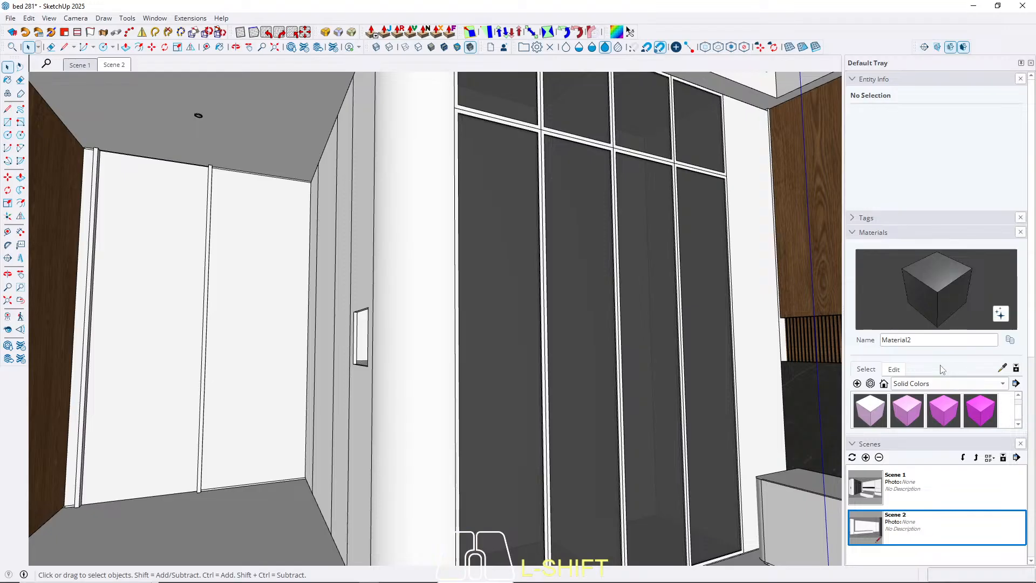
{"action": "left_click", "coordinate": [853, 79]}
{"action": "left_click_drag", "start_coordinate": [916, 314], "coordinate": [921, 455]}
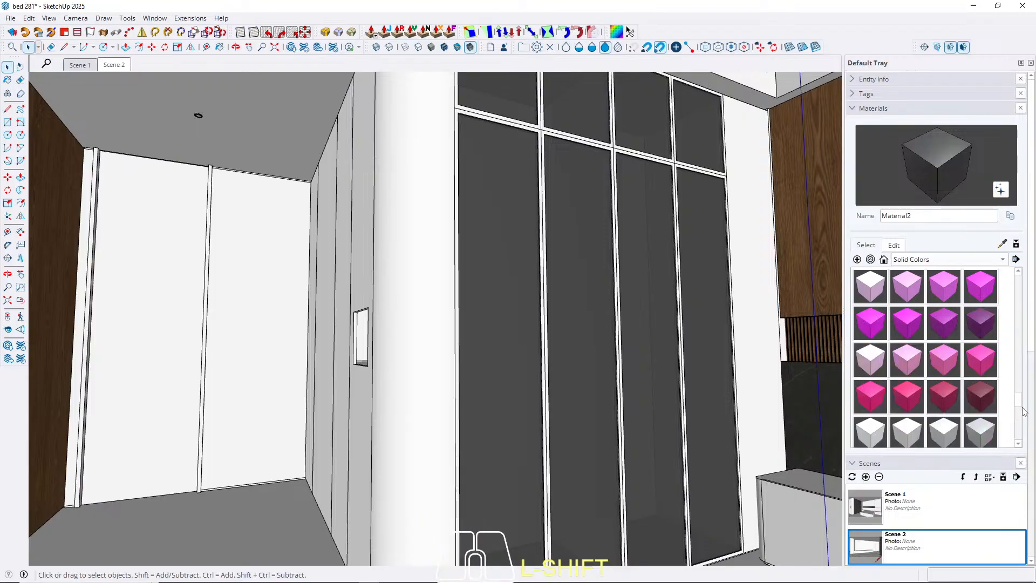
{"action": "scroll", "coordinate": [1024, 411], "scroll_direction": "down", "scroll_amount": 1}
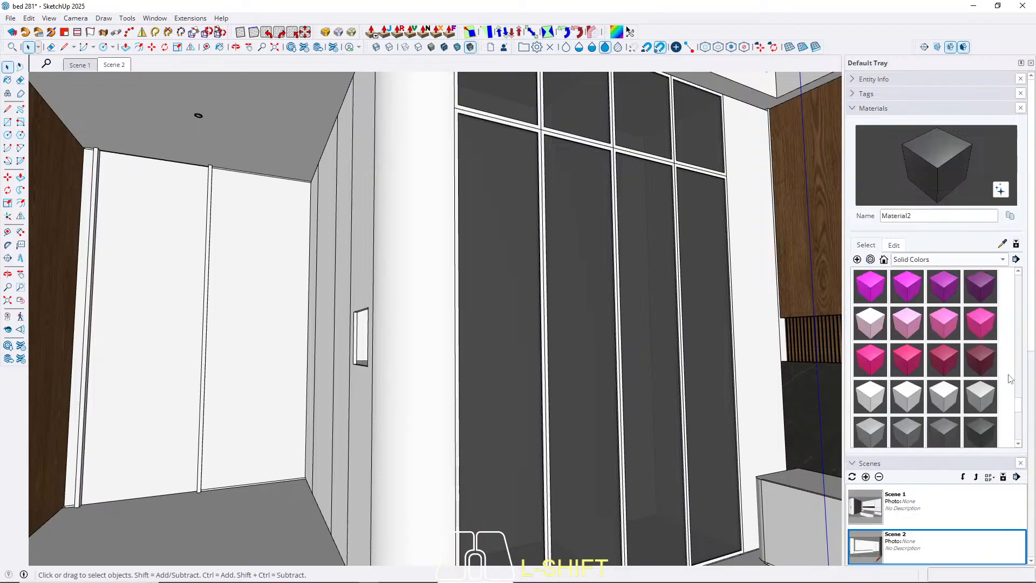
{"action": "left_click", "coordinate": [983, 358]}
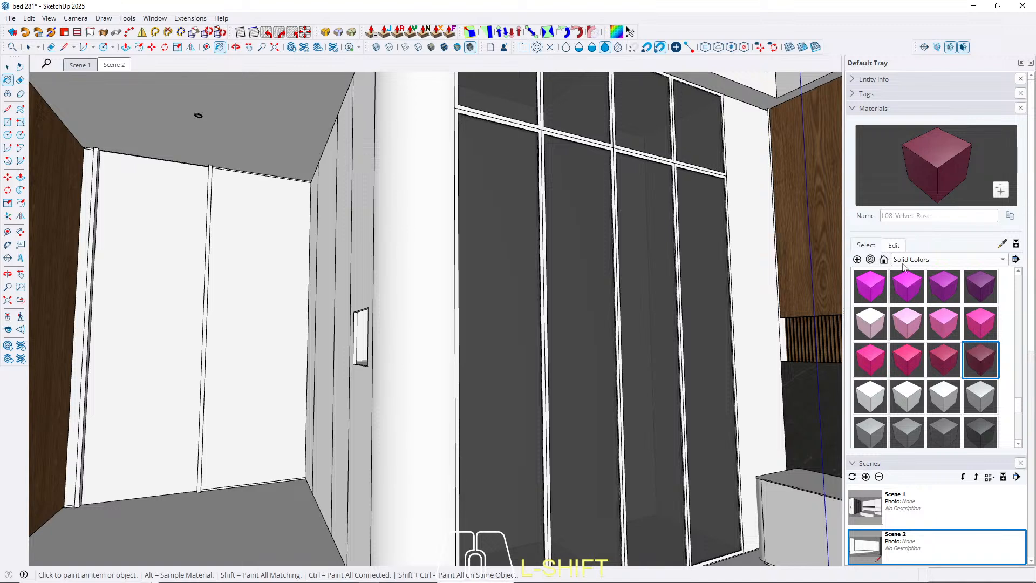
{"action": "left_click", "coordinate": [895, 244]}
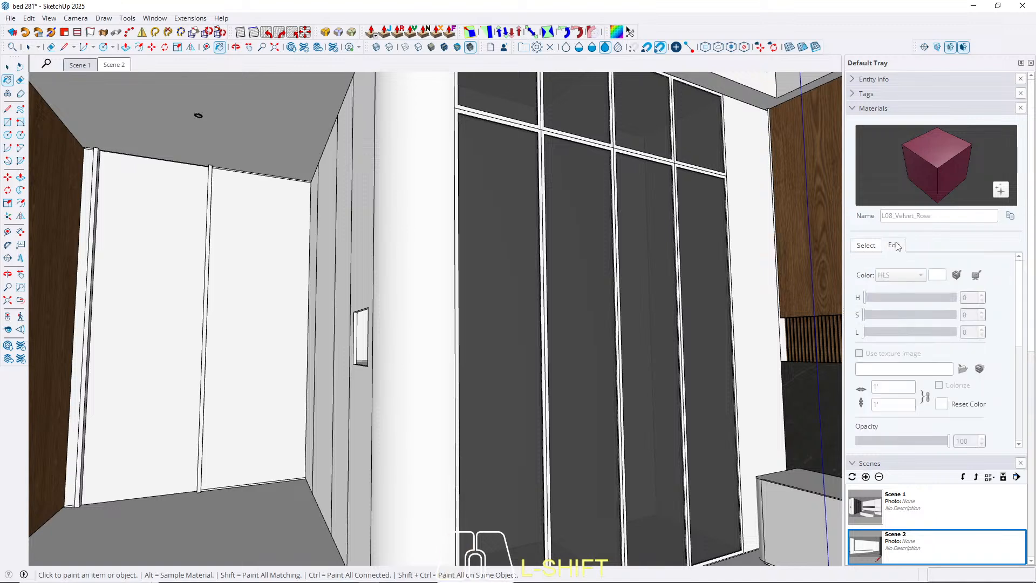
{"action": "left_click", "coordinate": [866, 246]}
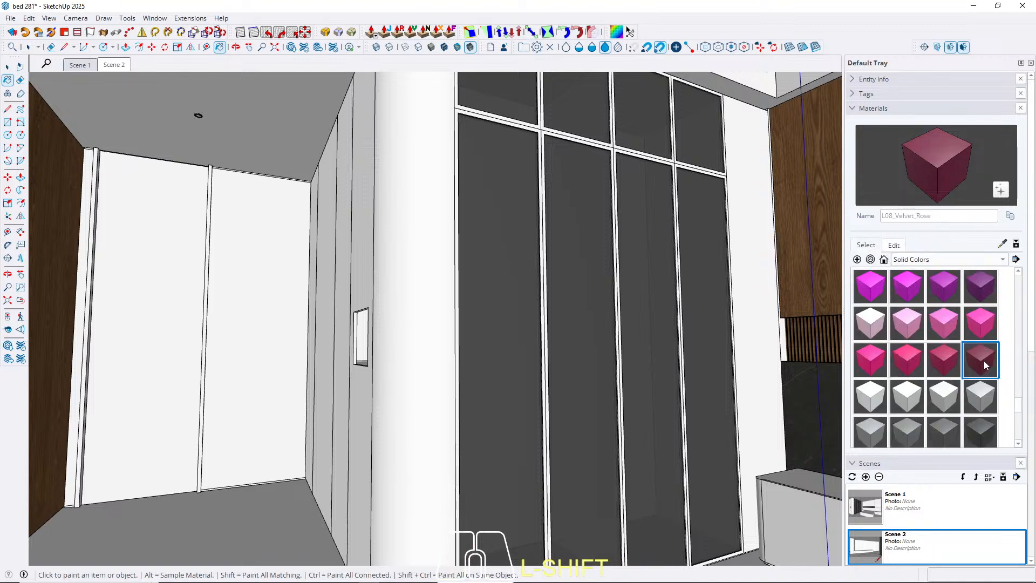
Create a new untextured dark red-brown material with HLS hue 0, saturation 35 and lightness 18.
{"action": "left_click", "coordinate": [857, 259]}
{"action": "left_click", "coordinate": [468, 331]}
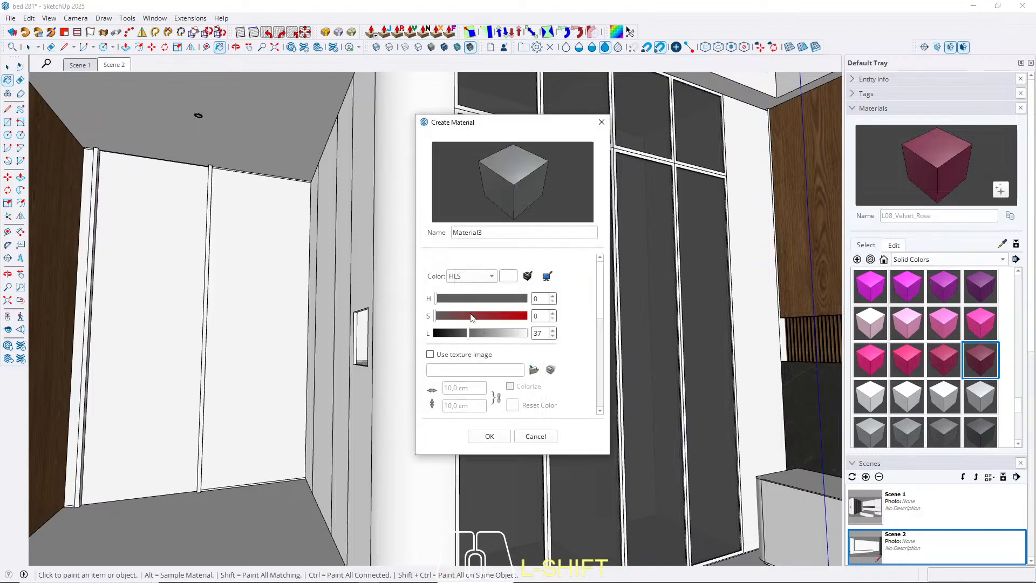
{"action": "left_click", "coordinate": [471, 314]}
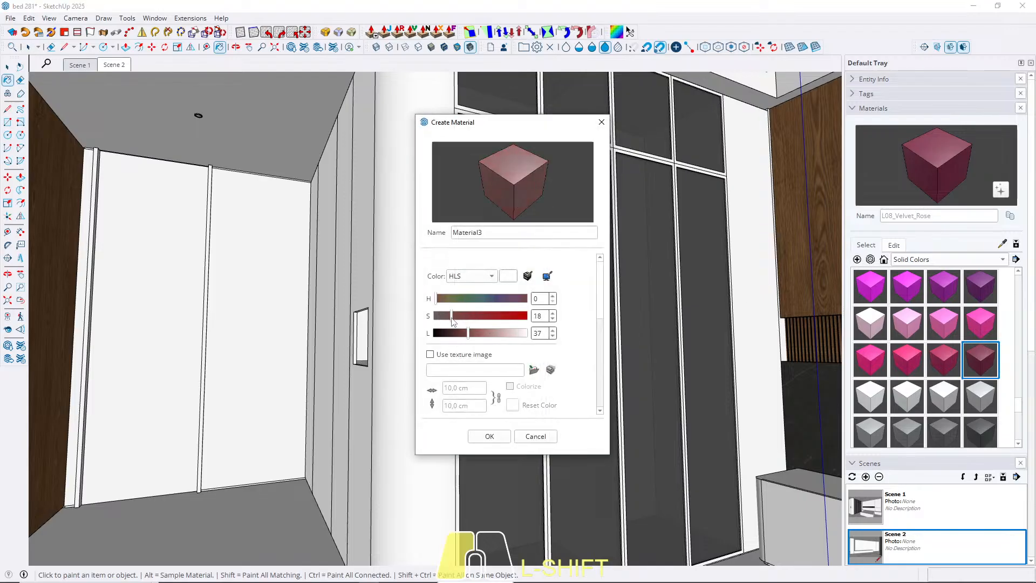
{"action": "mouse_move", "coordinate": [456, 321]}
{"action": "left_mouse_down"}
{"action": "mouse_move", "coordinate": [468, 319]}
{"action": "mouse_move", "coordinate": [465, 337]}
{"action": "mouse_move", "coordinate": [452, 337]}
{"action": "left_mouse_up"}
{"action": "left_click", "coordinate": [470, 334]}
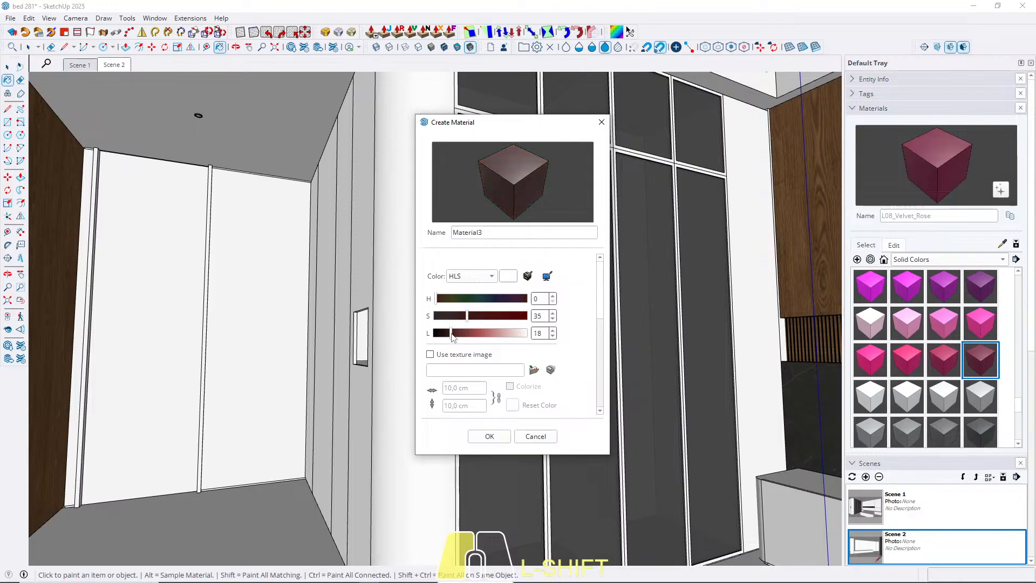
{"action": "left_click", "coordinate": [476, 435]}
Paint the rounded corner column beside the glass wardrobe with the new dark red-brown material.
{"action": "key", "text": "space"}
{"action": "triple_click", "coordinate": [401, 221]}
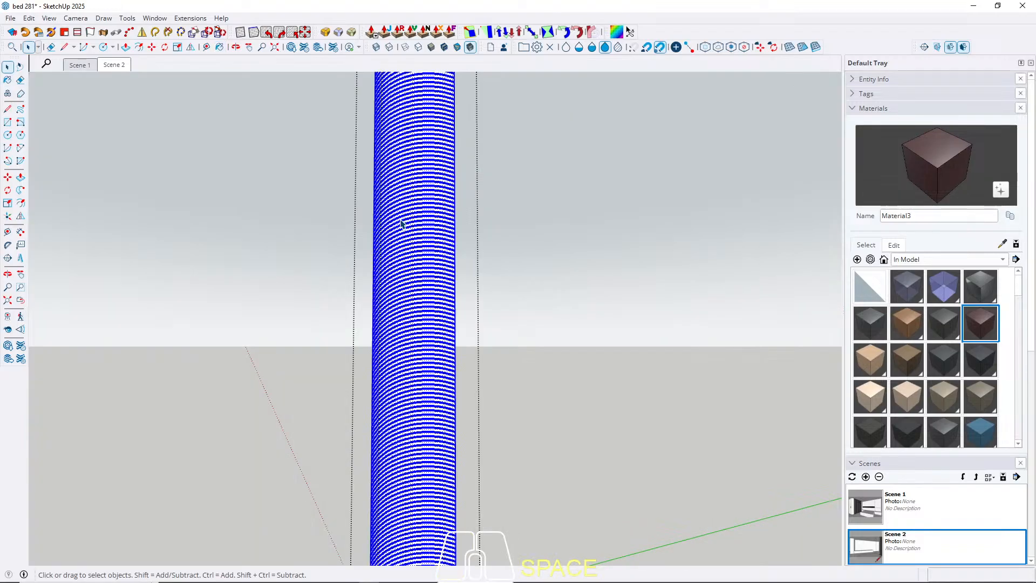
{"action": "key", "text": "Escape"}
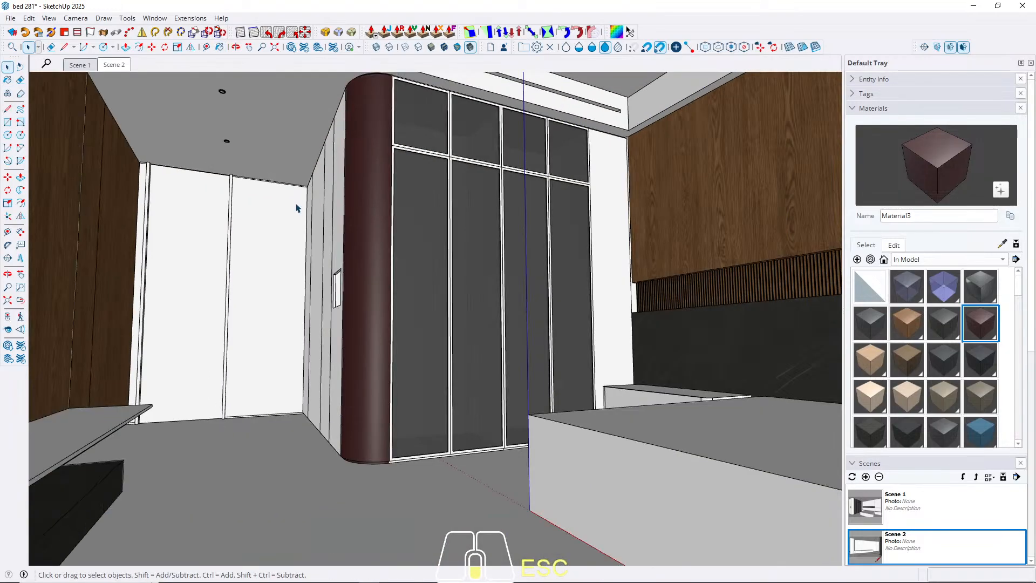
{"action": "middle_click_drag", "start_coordinate": [296, 207], "coordinate": [592, 228]}
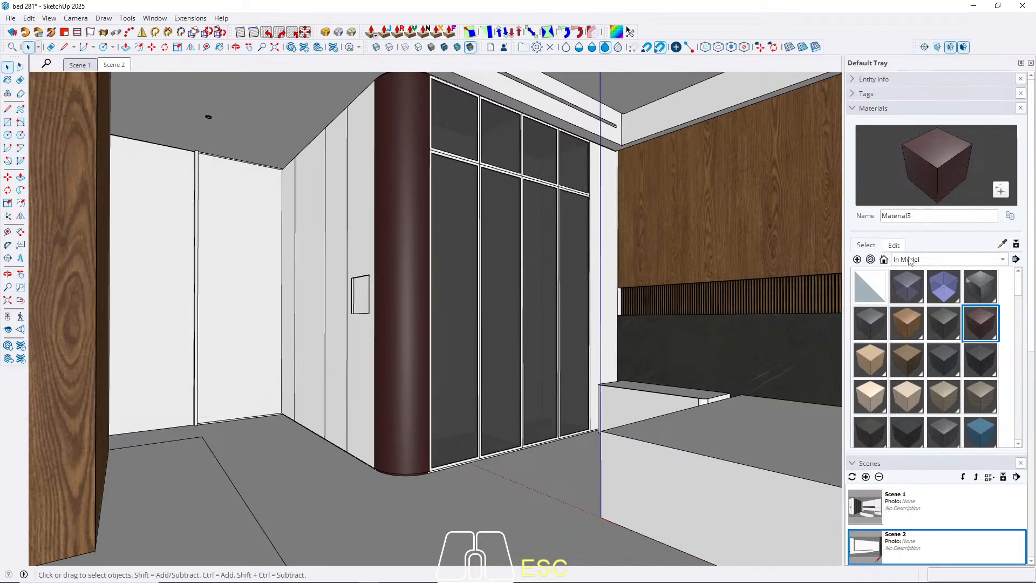
Lower the dark red-brown material's saturation to 14 and check the column's colour in Scene 2 and Scene 1.
{"action": "left_click", "coordinate": [894, 245]}
{"action": "left_click_drag", "start_coordinate": [894, 322], "coordinate": [893, 319]}
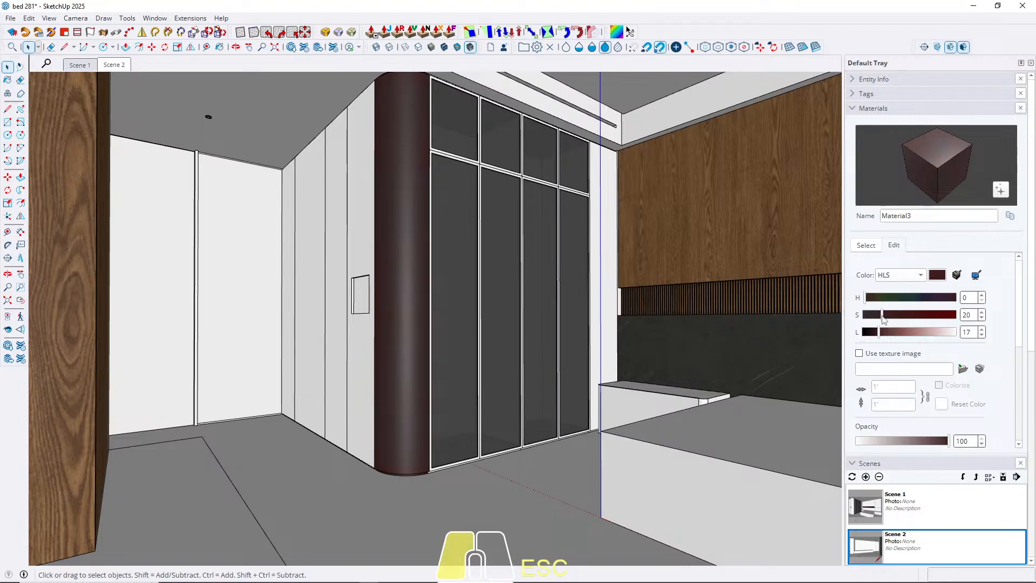
{"action": "left_click_drag", "start_coordinate": [883, 318], "coordinate": [878, 320]}
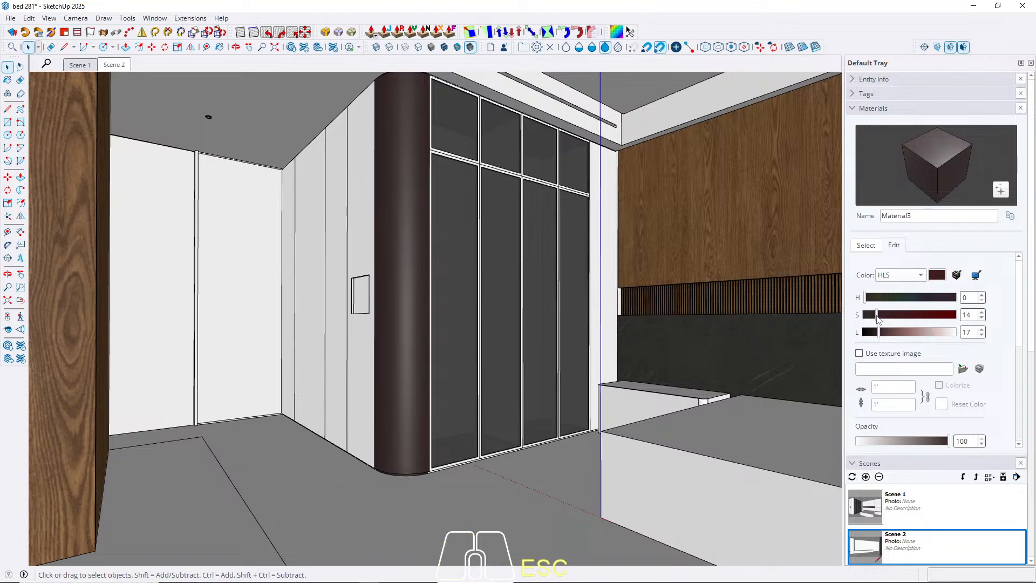
{"action": "left_click", "coordinate": [116, 65]}
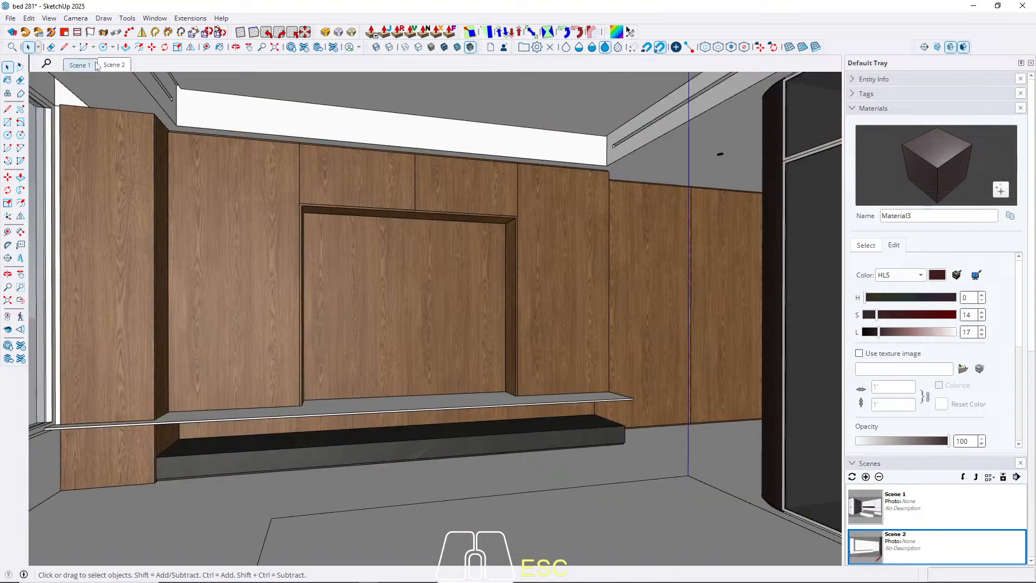
{"action": "left_click", "coordinate": [94, 65]}
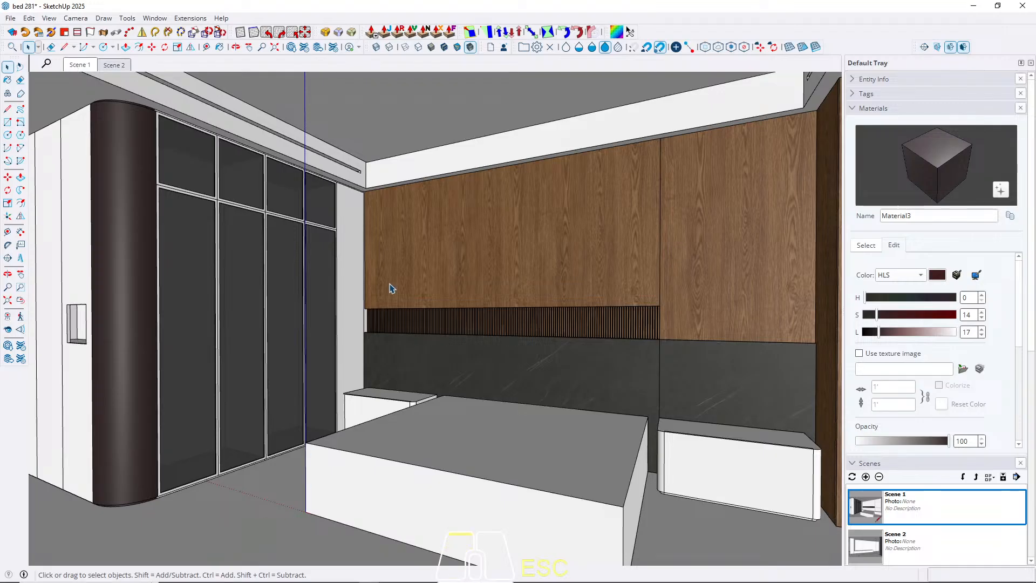
{"action": "scroll", "coordinate": [147, 262], "scroll_direction": "up", "scroll_amount": 2}
{"action": "mouse_move", "coordinate": [192, 285]}
{"action": "middle_mouse_down"}
{"action": "mouse_move", "coordinate": [131, 309]}
{"action": "mouse_move", "coordinate": [211, 261]}
{"action": "middle_mouse_up"}
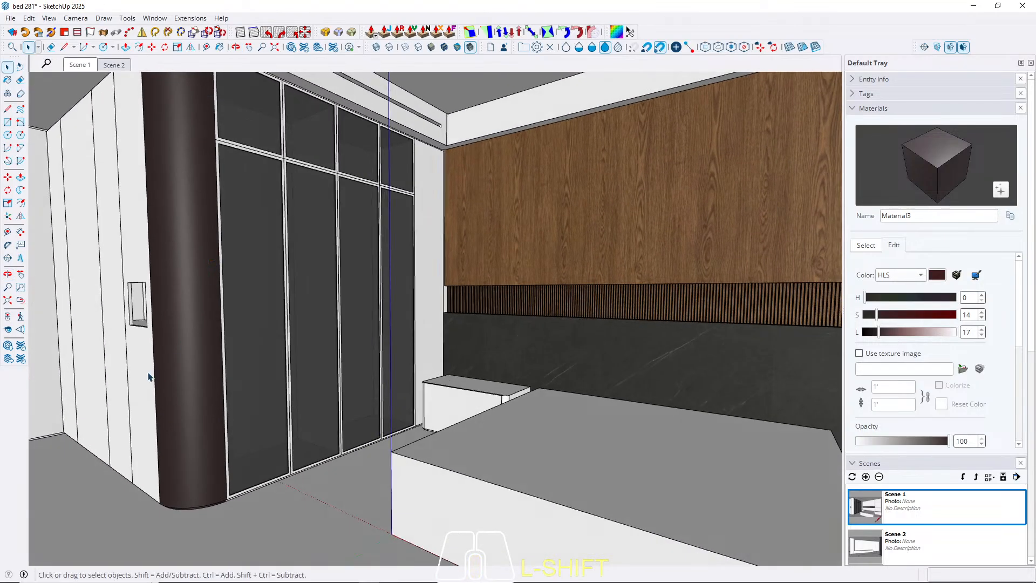
{"action": "left_click", "coordinate": [49, 17]}
{"action": "mouse_move", "coordinate": [100, 189]}
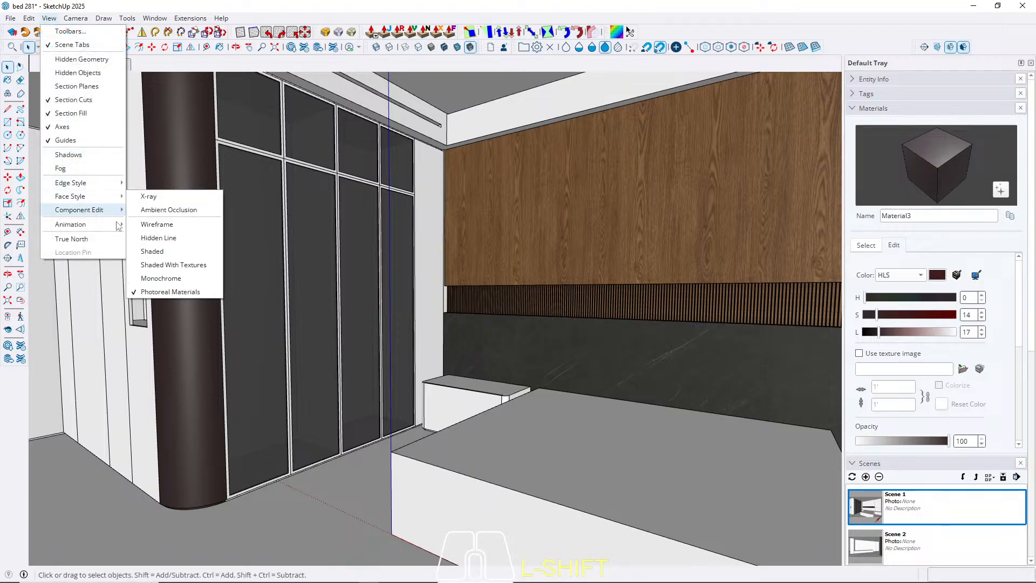
{"action": "left_click", "coordinate": [167, 403]}
Paint the narrow panel with the niche opening, next to the rounded column, with the dark brown Material3.
{"action": "middle_click_drag", "start_coordinate": [176, 352], "coordinate": [148, 364]}
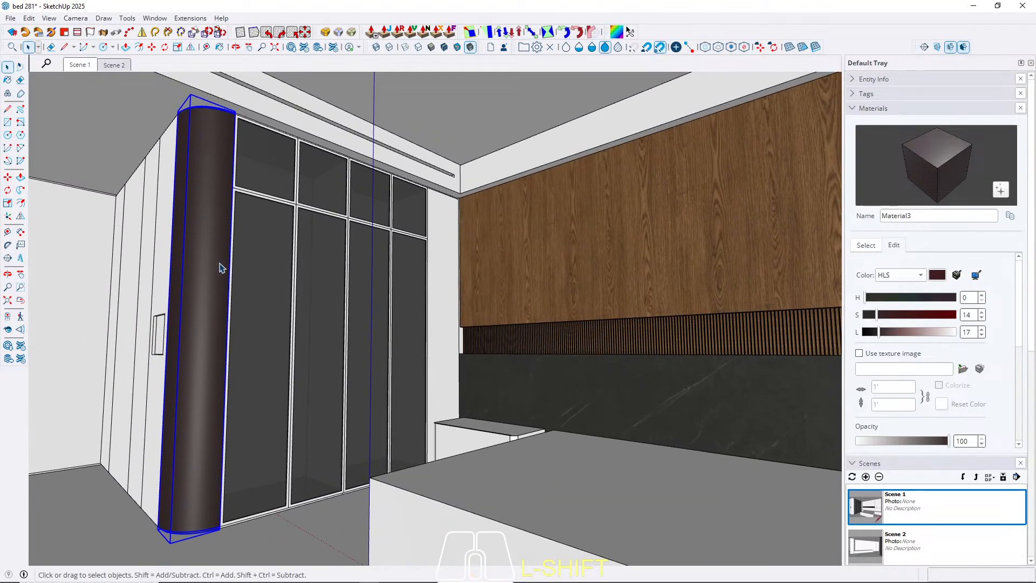
{"action": "double_click", "coordinate": [152, 388]}
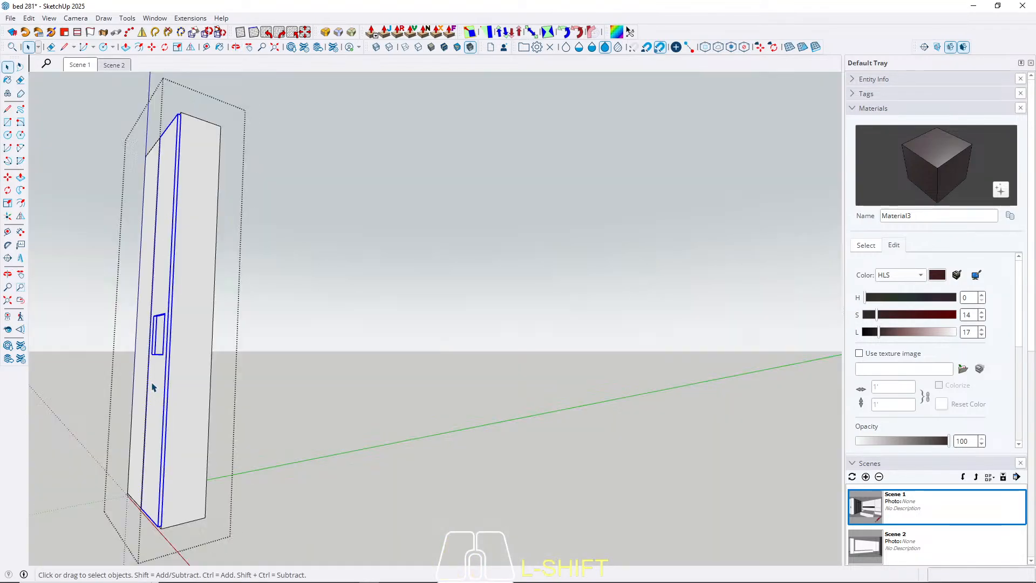
{"action": "middle_click_drag", "start_coordinate": [159, 380], "coordinate": [168, 426]}
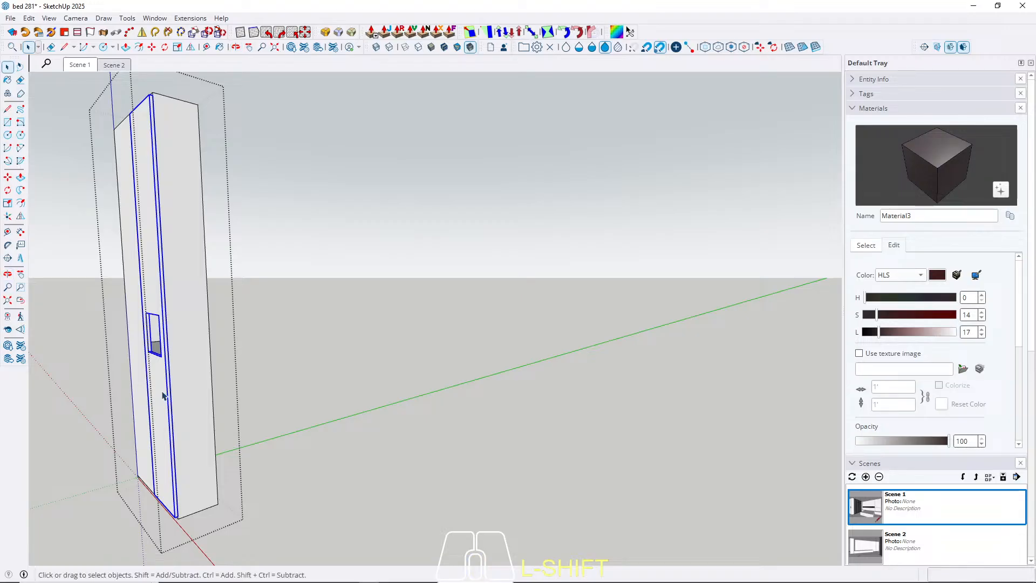
{"action": "triple_click", "coordinate": [163, 395]}
{"action": "key", "text": "b"}
{"action": "left_click", "coordinate": [164, 396]}
{"action": "key", "text": "space"}
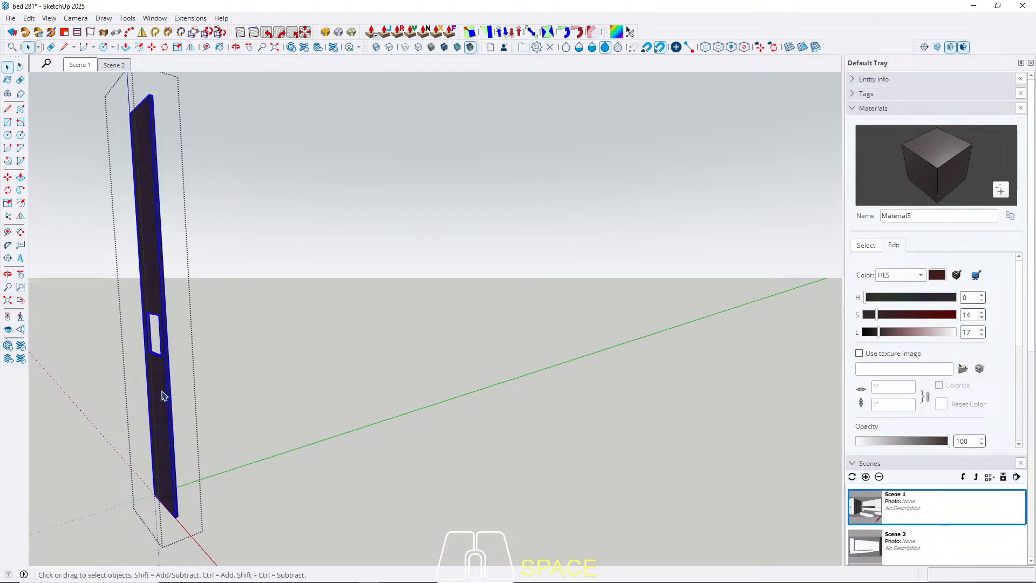
{"action": "key", "text": "Escape"}
{"action": "key", "text": "Escape"}
Paint the shelf at the bottom of the niche beside the rounded column with Material3.
{"action": "middle_click_drag", "start_coordinate": [165, 395], "coordinate": [229, 428]}
{"action": "scroll", "coordinate": [162, 345], "scroll_direction": "up", "scroll_amount": 4}
{"action": "double_click", "coordinate": [209, 401]}
{"action": "left_click", "coordinate": [208, 400]}
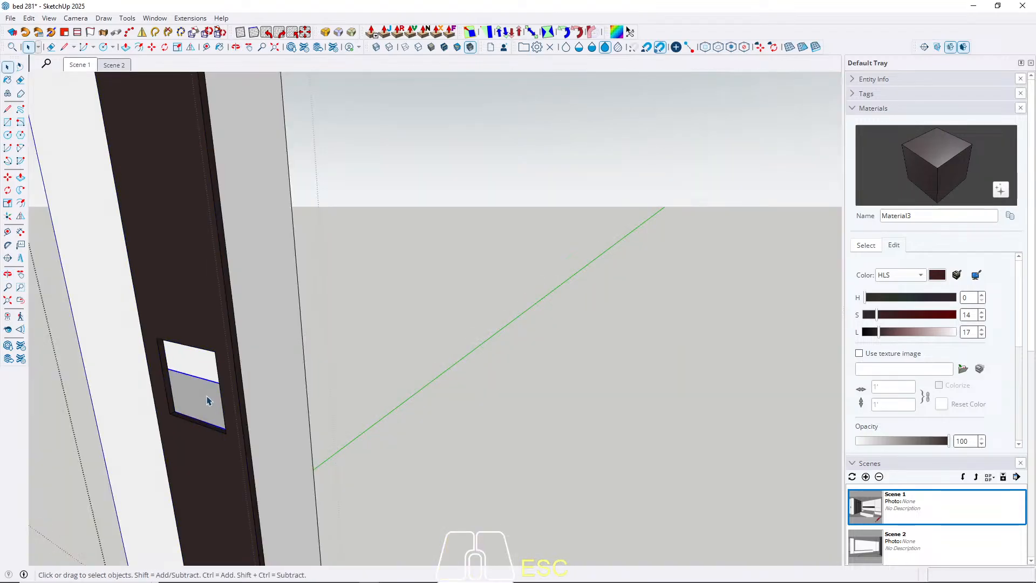
{"action": "triple_click", "coordinate": [191, 383]}
{"action": "key", "text": "b"}
{"action": "left_click", "coordinate": [192, 383]}
{"action": "key", "text": "space"}
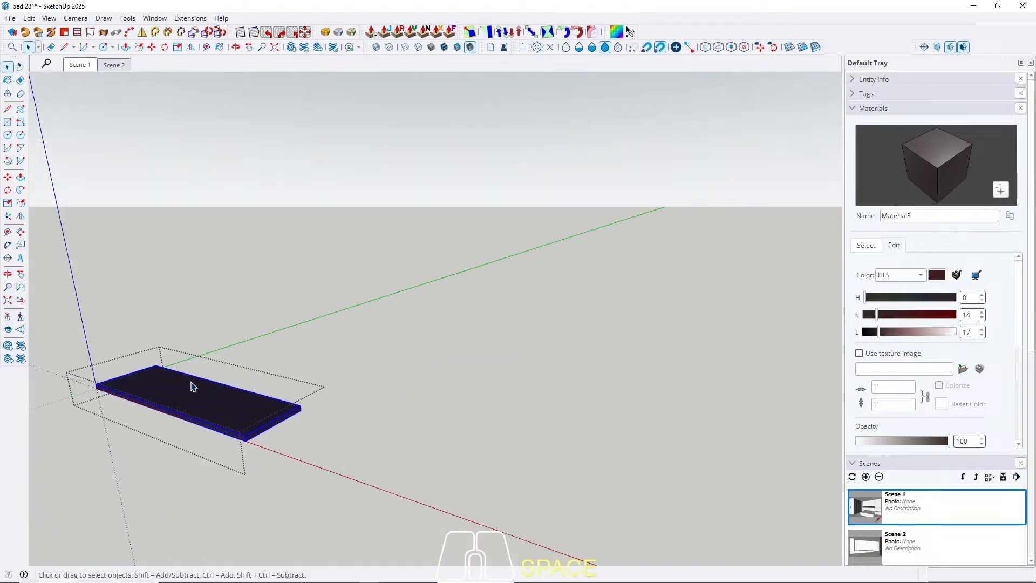
{"action": "key", "text": "Escape"}
Paint the cabinet body behind the niche panel with Material3.
{"action": "double_click", "coordinate": [272, 424]}
{"action": "triple_click", "coordinate": [272, 428]}
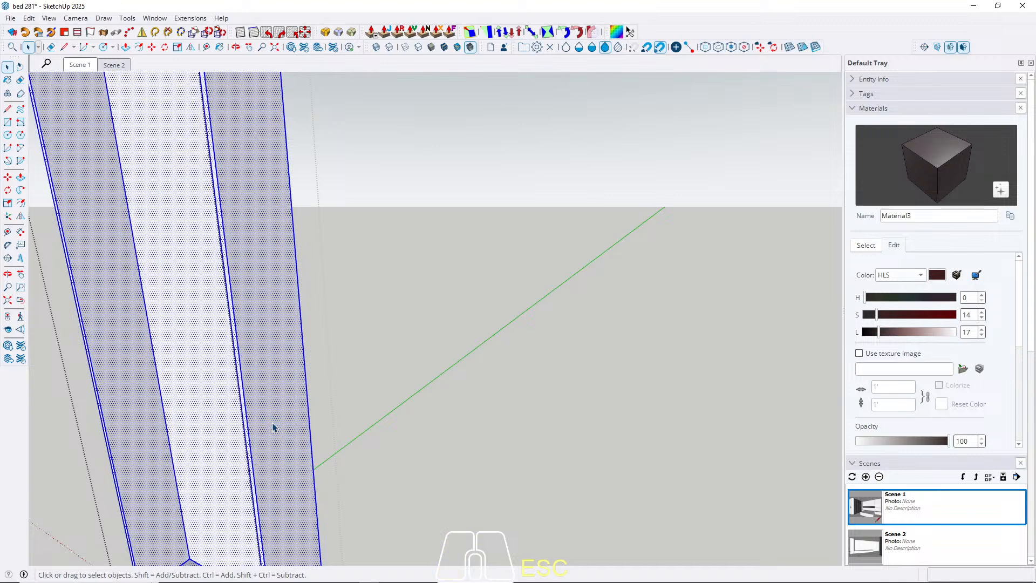
{"action": "key", "text": "b"}
{"action": "left_click", "coordinate": [275, 424]}
{"action": "key", "text": "space"}
{"action": "key", "text": "Escape"}
{"action": "key", "text": "Escape"}
Paint the plain white panel directly beside the niche panel with Material3.
{"action": "scroll", "coordinate": [151, 354], "scroll_direction": "down", "scroll_amount": 2}
{"action": "double_click", "coordinate": [134, 408]}
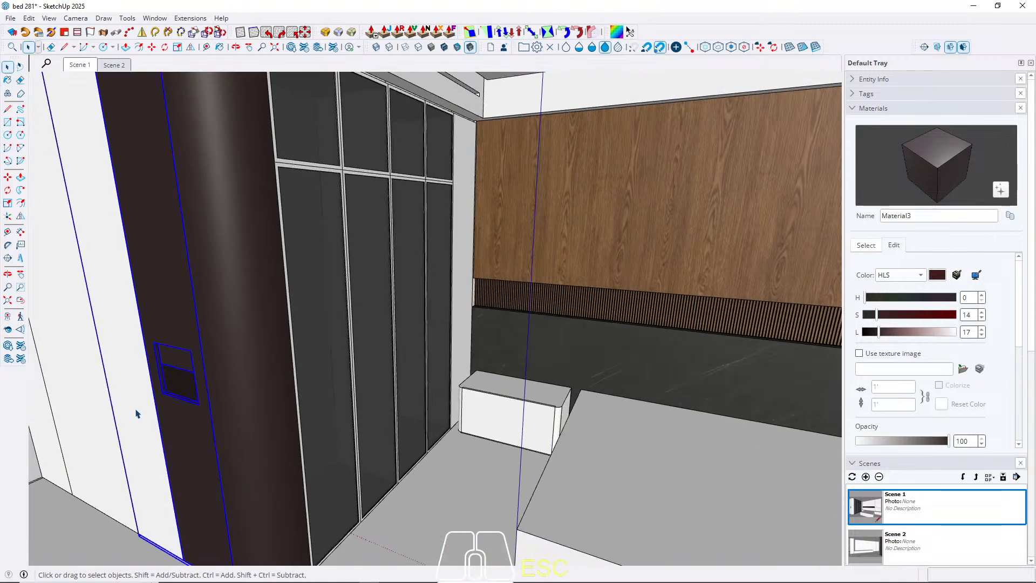
{"action": "left_click", "coordinate": [135, 409]}
{"action": "double_click", "coordinate": [133, 398]}
{"action": "triple_click", "coordinate": [133, 397]}
{"action": "key", "text": "b"}
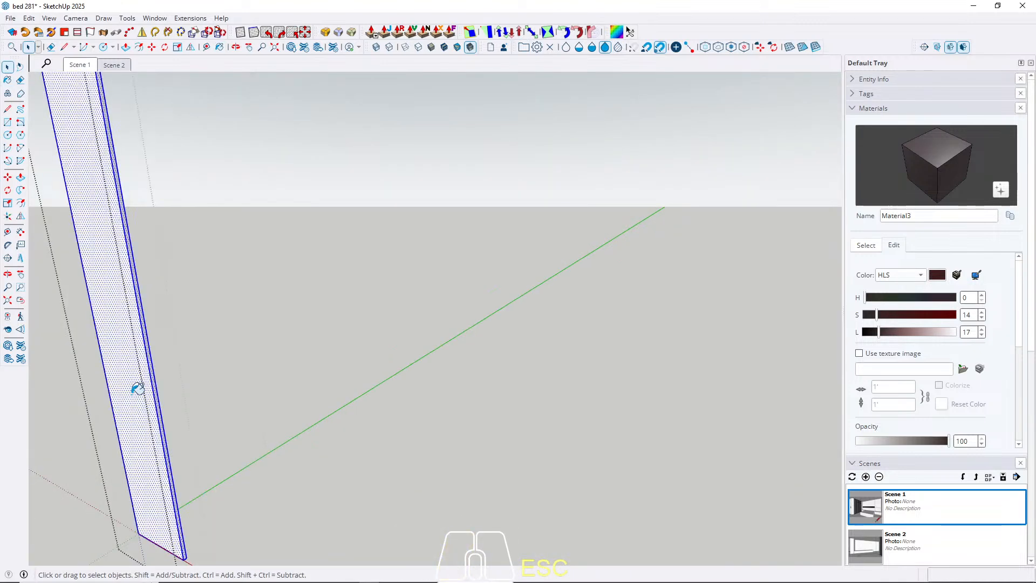
{"action": "left_click", "coordinate": [133, 395]}
{"action": "key", "text": "space"}
{"action": "key", "text": "Escape"}
{"action": "key", "text": "Escape"}
Paint the following tall side panel, toward the room's back corner, with Material3.
{"action": "middle_click_drag", "start_coordinate": [155, 389], "coordinate": [108, 391]}
{"action": "middle_click_drag", "start_coordinate": [108, 391], "coordinate": [189, 406], "text": "shift"}
{"action": "scroll", "coordinate": [266, 380], "scroll_direction": "up", "scroll_amount": 5}
{"action": "middle_click_drag", "start_coordinate": [266, 379], "coordinate": [352, 423]}
{"action": "double_click", "coordinate": [352, 423]}
{"action": "triple_click", "coordinate": [352, 424]}
{"action": "key", "text": "b"}
{"action": "left_click", "coordinate": [355, 423]}
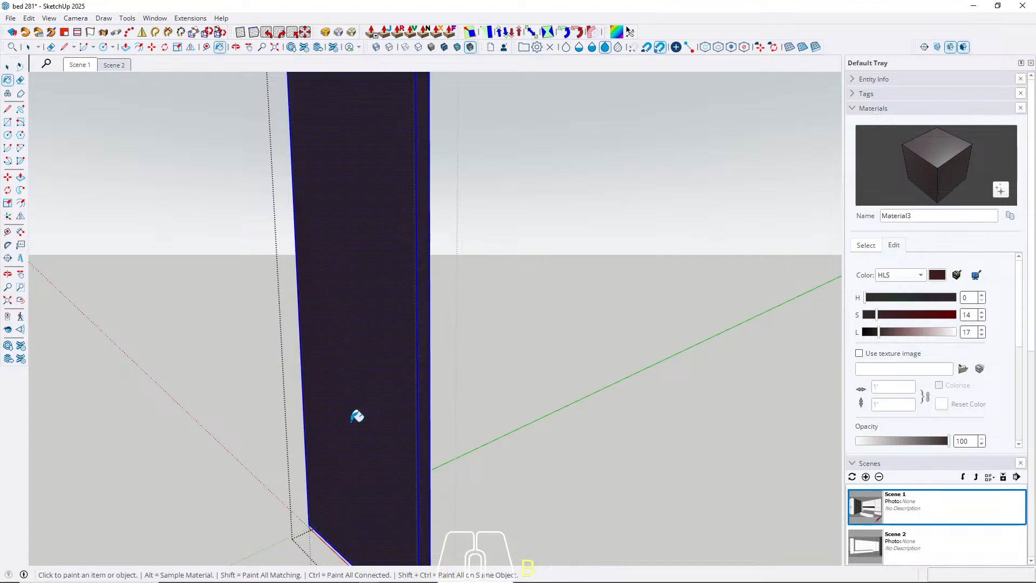
{"action": "key", "text": "space"}
{"action": "key", "text": "Escape"}
Paint the last tall panel at the back corner with Material3 and return to Scene 1.
{"action": "double_click", "coordinate": [273, 416]}
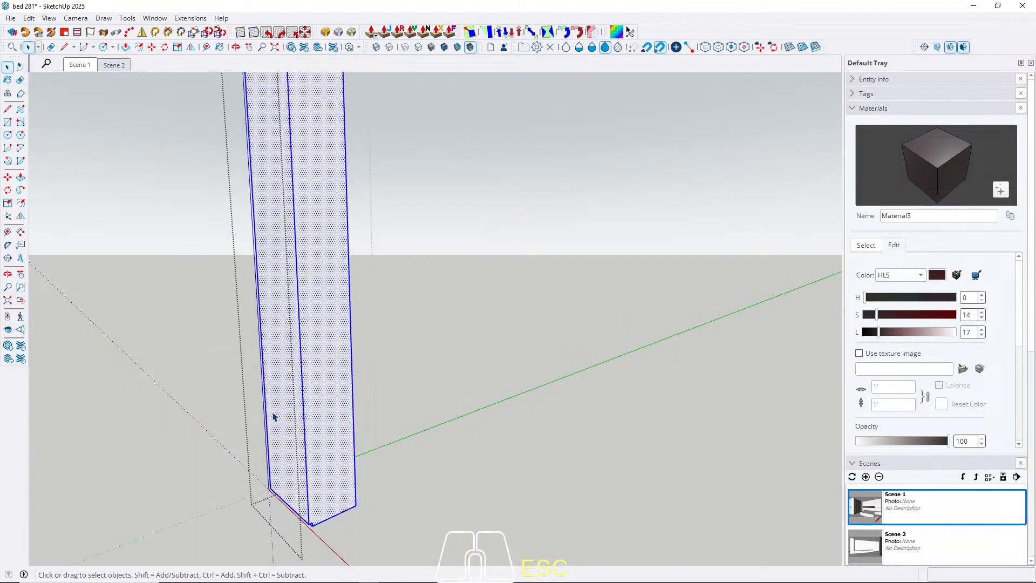
{"action": "key", "text": "b"}
{"action": "left_click", "coordinate": [273, 416]}
{"action": "key", "text": "space"}
{"action": "key", "text": "Escape"}
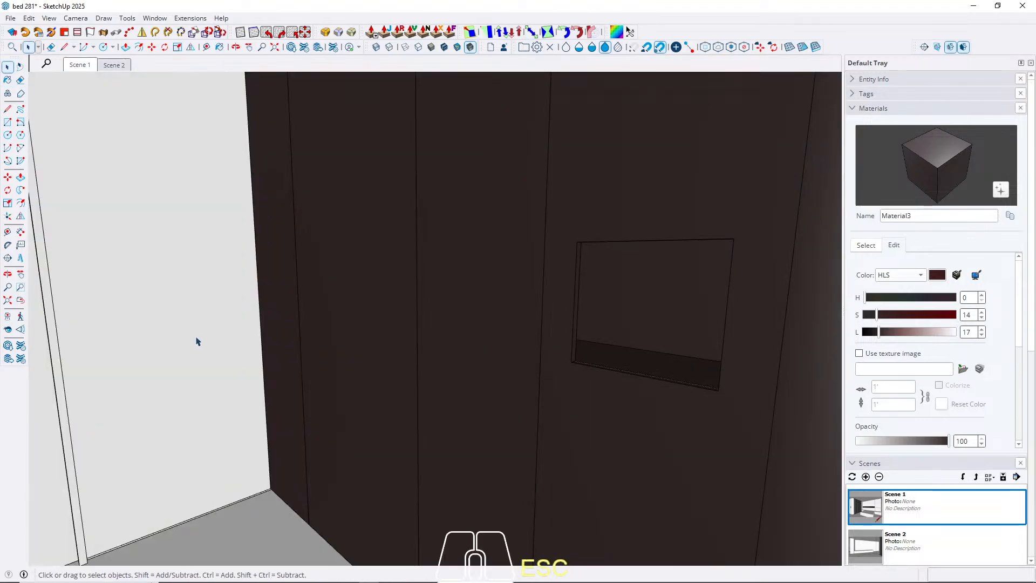
{"action": "left_click", "coordinate": [79, 65]}
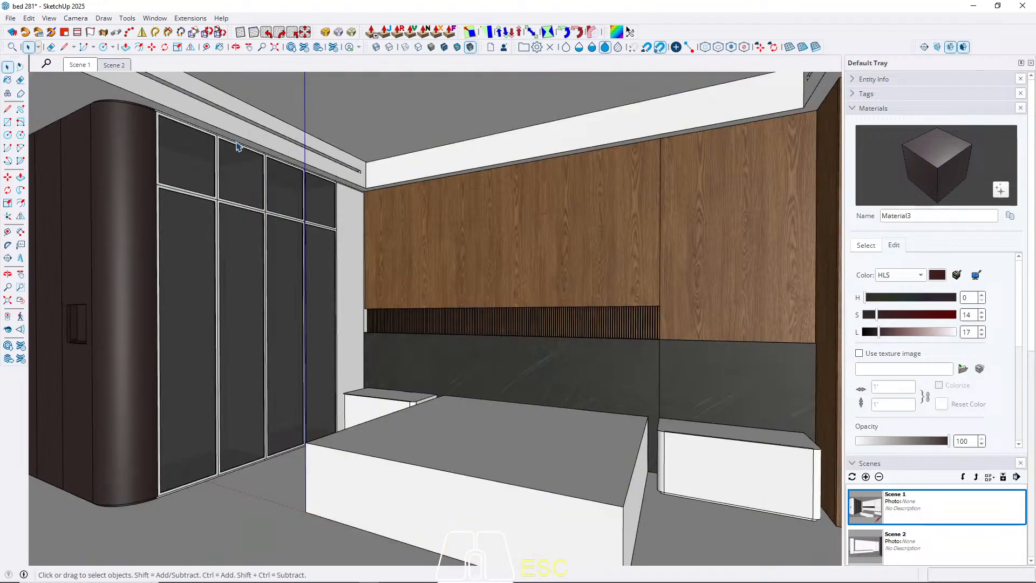
Paint the tall white column between the glass wardrobe and the headboard wall with Material3.
{"action": "double_click", "coordinate": [351, 315]}
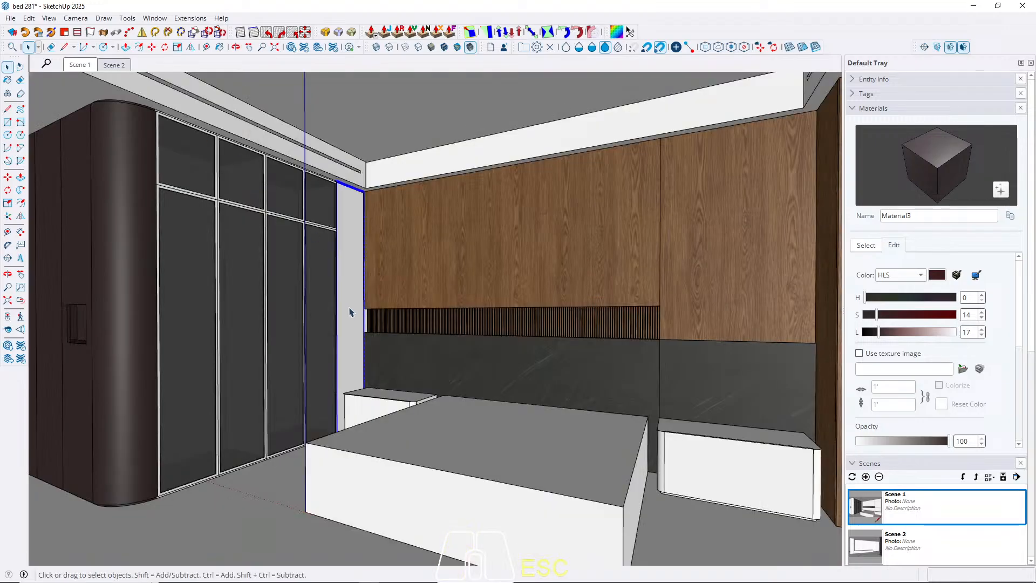
{"action": "key", "text": "Escape"}
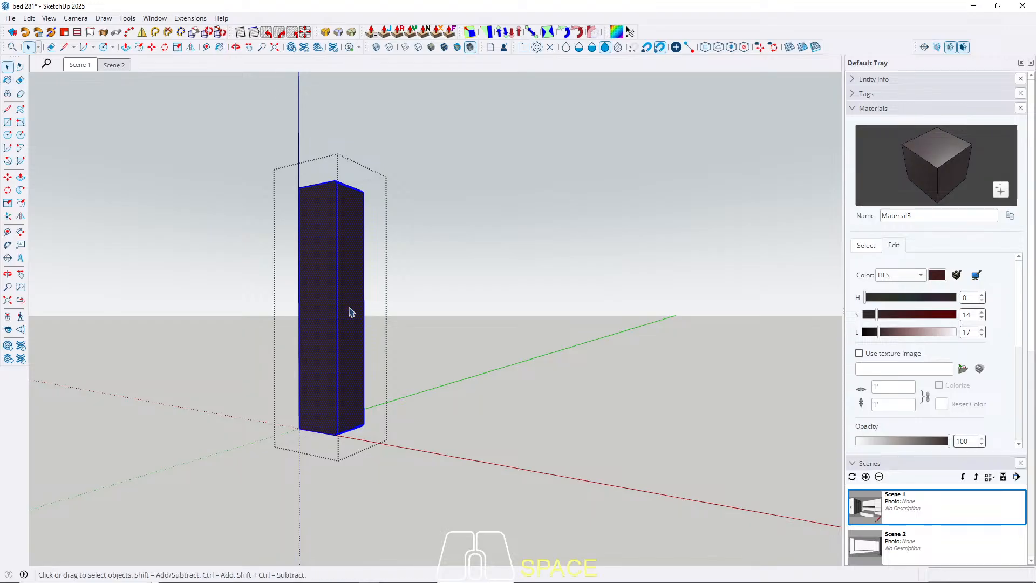
{"action": "key", "text": "Escape"}
Paint the white panel on the passage's end wall, nearest the curved dark cabinet, with Material3.
{"action": "middle_click_drag", "start_coordinate": [341, 281], "coordinate": [187, 335]}
{"action": "scroll", "coordinate": [226, 310], "scroll_direction": "up", "scroll_amount": 3}
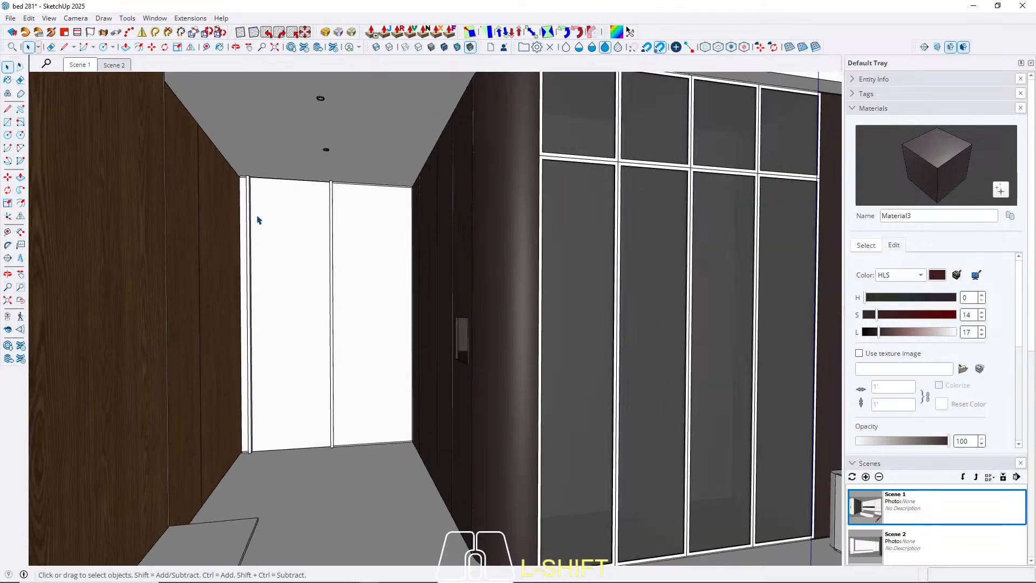
{"action": "scroll", "coordinate": [217, 280], "scroll_direction": "up", "scroll_amount": 2}
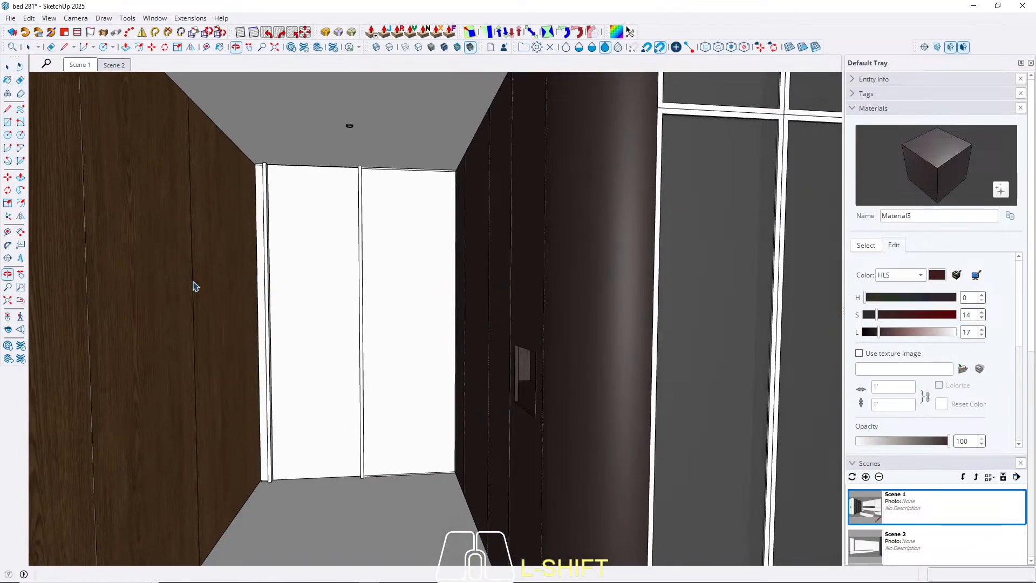
{"action": "double_click", "coordinate": [404, 322]}
{"action": "key", "text": "b"}
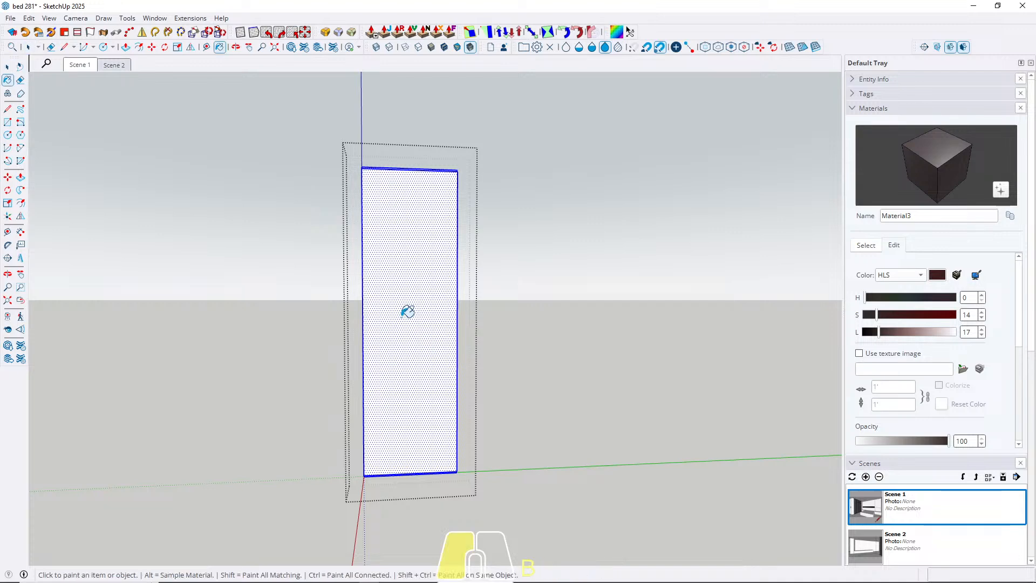
{"action": "left_click", "coordinate": [404, 323]}
{"action": "key", "text": "space"}
{"action": "key", "text": "Escape"}
Sample the wood Material1 and paint the narrow white strip beside the passage's wood wall with it, returning to Scene 1.
{"action": "scroll", "coordinate": [292, 238], "scroll_direction": "down", "scroll_amount": 3}
{"action": "middle_click_drag", "start_coordinate": [292, 238], "coordinate": [223, 283]}
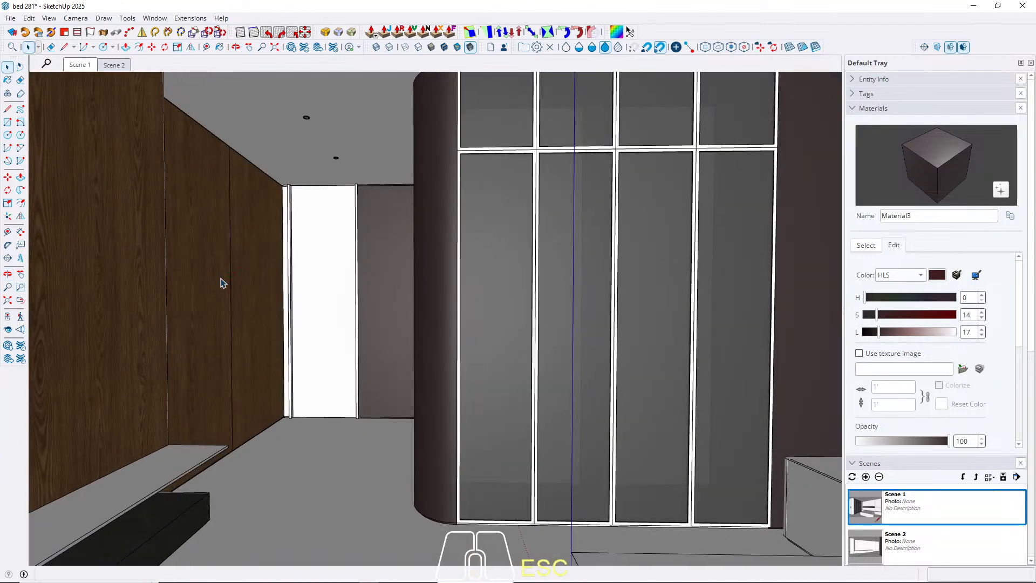
{"action": "key", "text": "b"}
{"action": "left_click", "coordinate": [271, 304], "text": "alt"}
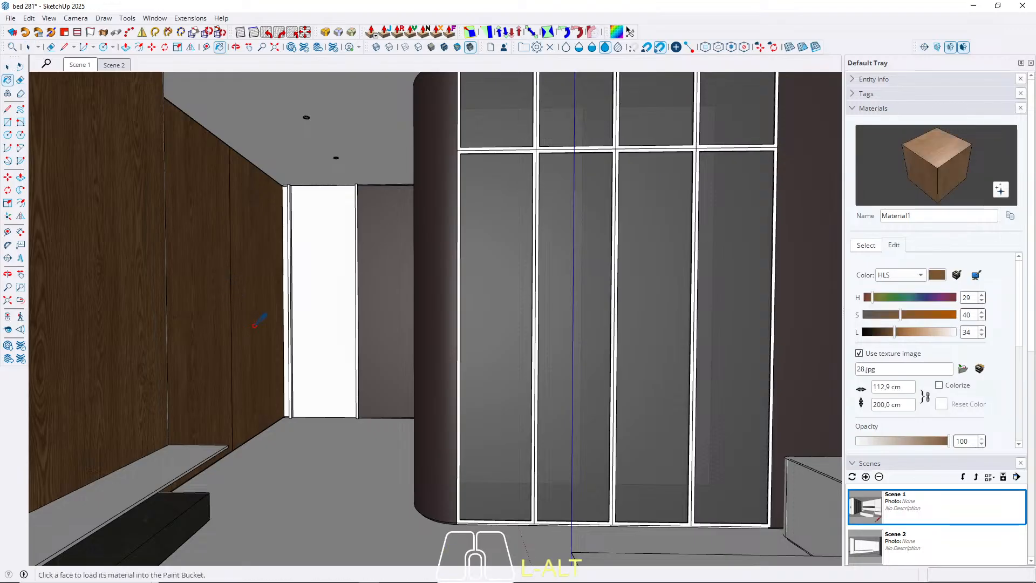
{"action": "key", "text": "space"}
{"action": "scroll", "coordinate": [283, 238], "scroll_direction": "up", "scroll_amount": 5}
{"action": "triple_click", "coordinate": [293, 190]}
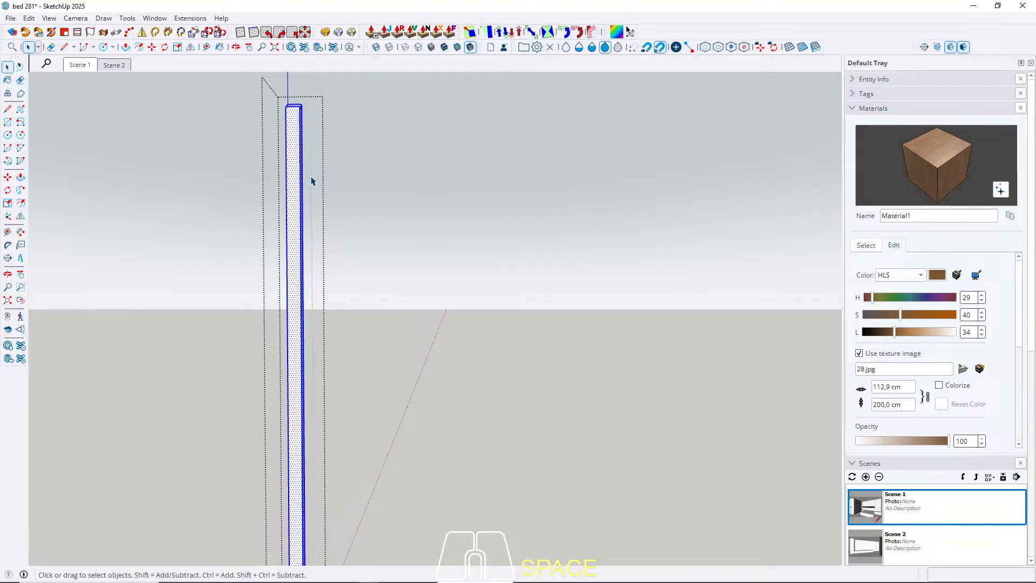
{"action": "key", "text": "b"}
{"action": "left_click", "coordinate": [294, 192]}
{"action": "key", "text": "space"}
{"action": "scroll", "coordinate": [293, 195], "scroll_direction": "down", "scroll_amount": 5}
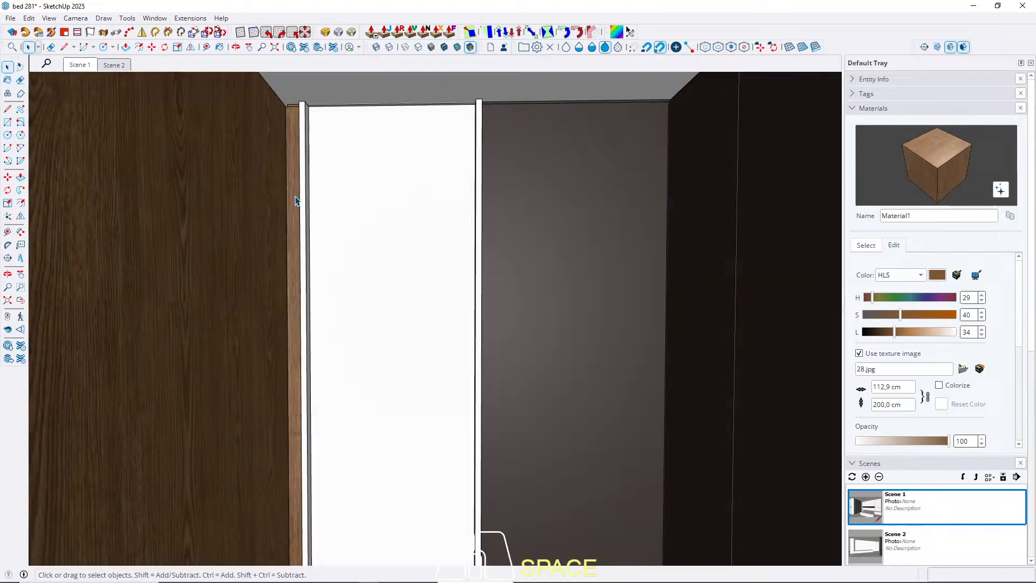
{"action": "key", "text": "Escape"}
{"action": "middle_click_drag", "start_coordinate": [293, 206], "coordinate": [134, 111]}
{"action": "left_click", "coordinate": [105, 66]}
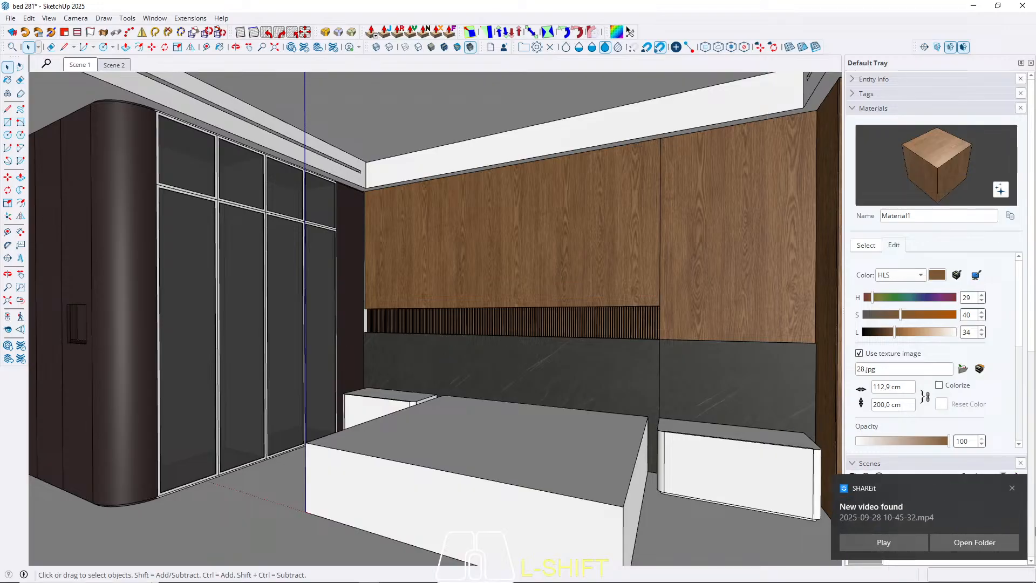
Sample Material3 from the dark column and paint the thin white panel at the end of the slatted niche with it.
{"action": "left_click", "coordinate": [1011, 488]}
{"action": "scroll", "coordinate": [354, 395], "scroll_direction": "up", "scroll_amount": 4}
{"action": "middle_click_drag", "start_coordinate": [337, 389], "coordinate": [467, 409]}
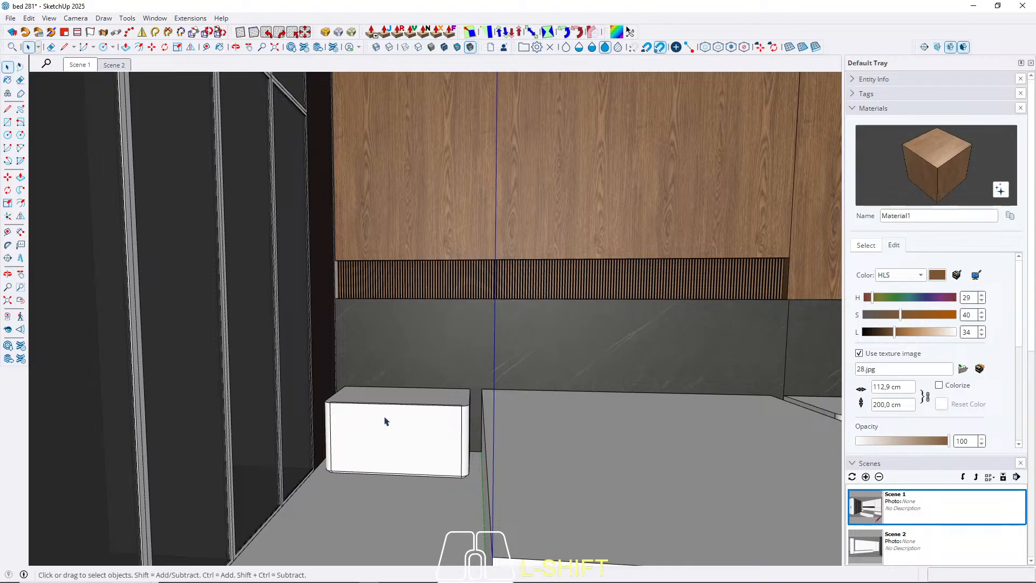
{"action": "middle_click_drag", "start_coordinate": [385, 421], "coordinate": [409, 400]}
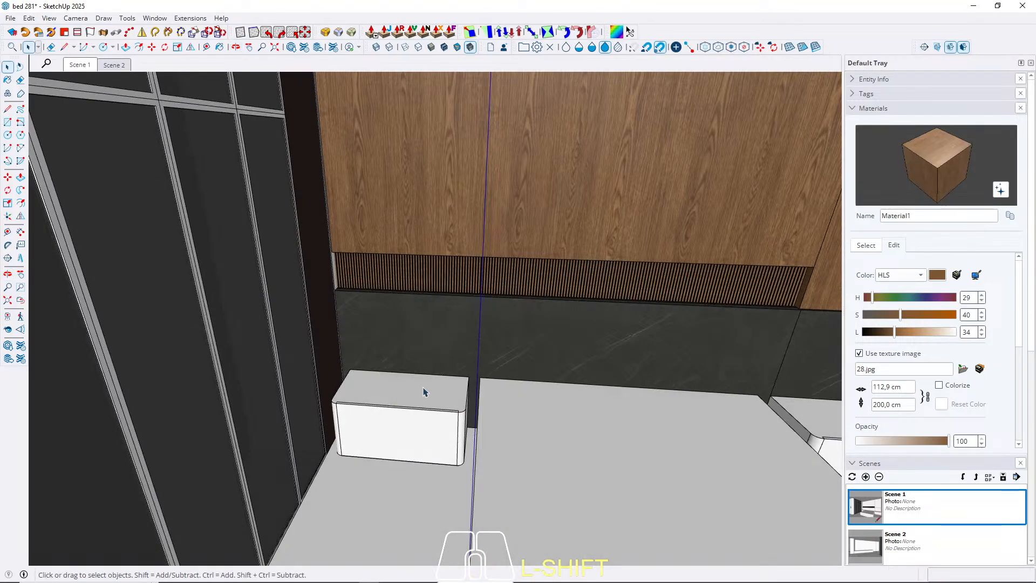
{"action": "scroll", "coordinate": [338, 249], "scroll_direction": "up", "scroll_amount": 5}
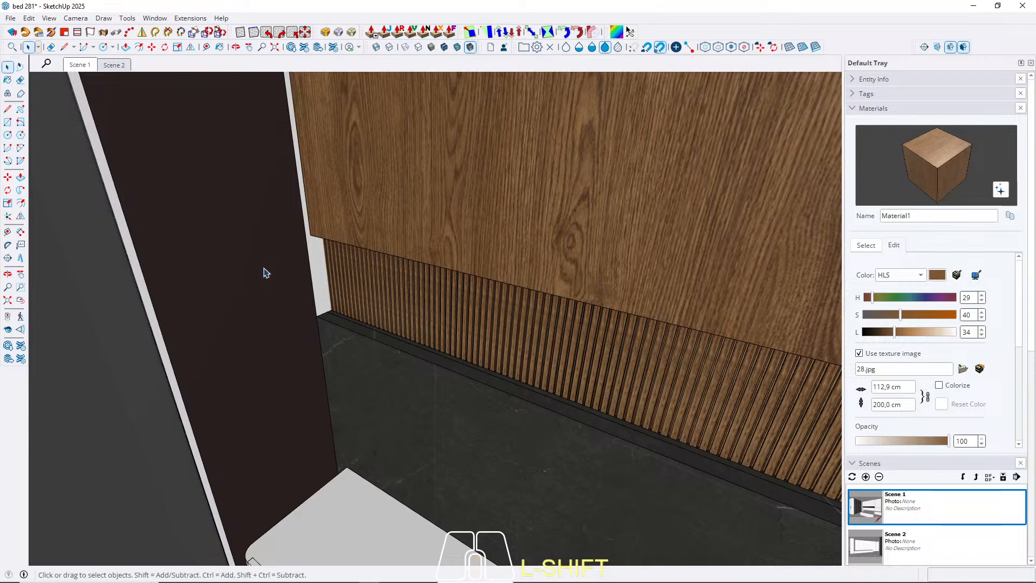
{"action": "left_click", "coordinate": [270, 309], "text": "shift"}
{"action": "key", "text": "b"}
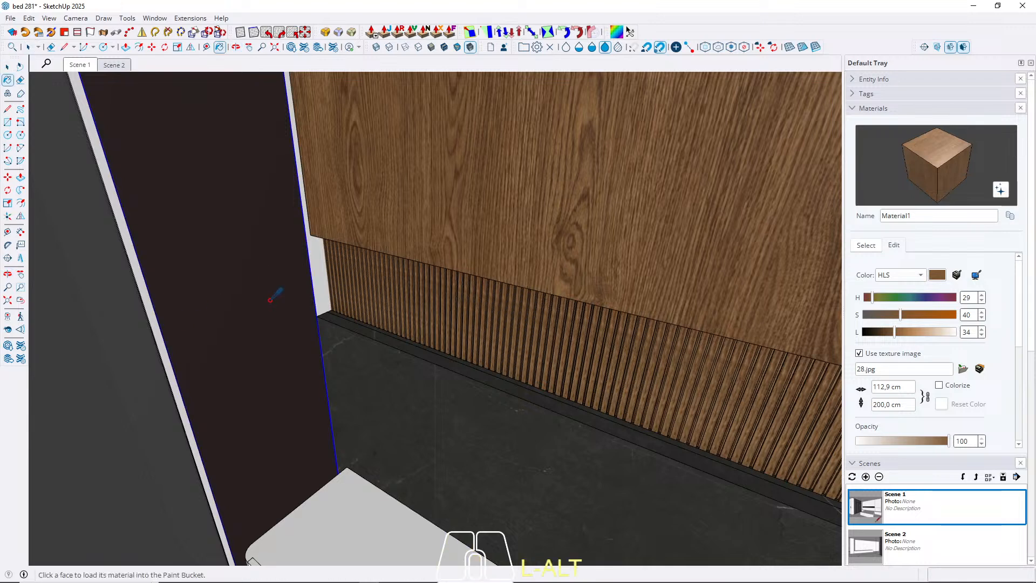
{"action": "left_click", "coordinate": [273, 296], "text": "alt"}
{"action": "key", "text": "space"}
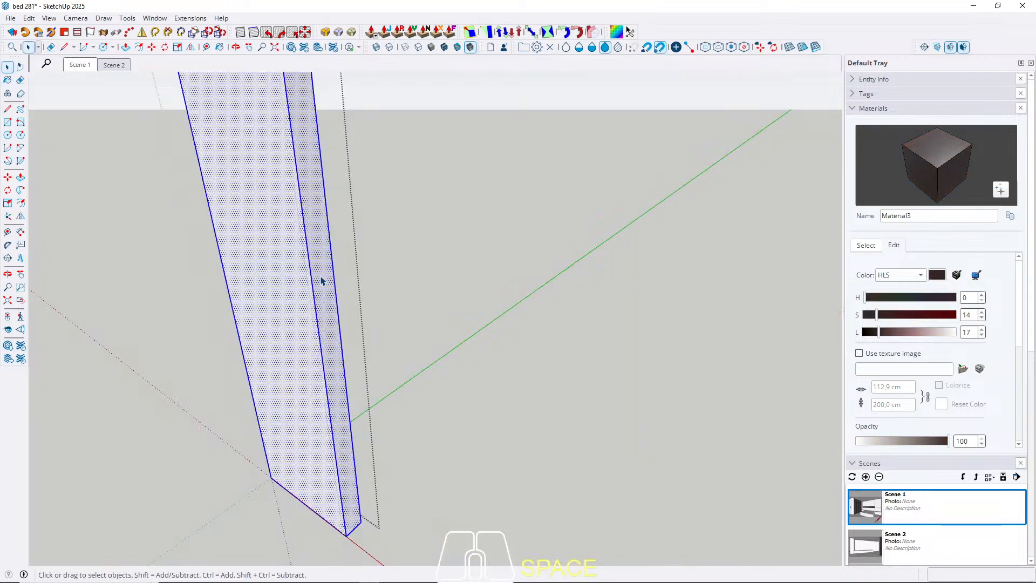
{"action": "key", "text": "b"}
{"action": "left_click", "coordinate": [322, 278]}
{"action": "key", "text": "space"}
{"action": "key", "text": "Escape"}
Create a new material using the 41.jpg wood texture with a texture height of 200 cm.
{"action": "scroll", "coordinate": [322, 234], "scroll_direction": "down", "scroll_amount": 3}
{"action": "mouse_move", "coordinate": [393, 329]}
{"action": "middle_mouse_down"}
{"action": "mouse_move", "coordinate": [321, 303]}
{"action": "mouse_move", "coordinate": [300, 377]}
{"action": "mouse_move", "coordinate": [345, 264]}
{"action": "mouse_move", "coordinate": [285, 223]}
{"action": "mouse_move", "coordinate": [307, 382]}
{"action": "mouse_move", "coordinate": [324, 346]}
{"action": "middle_mouse_up"}
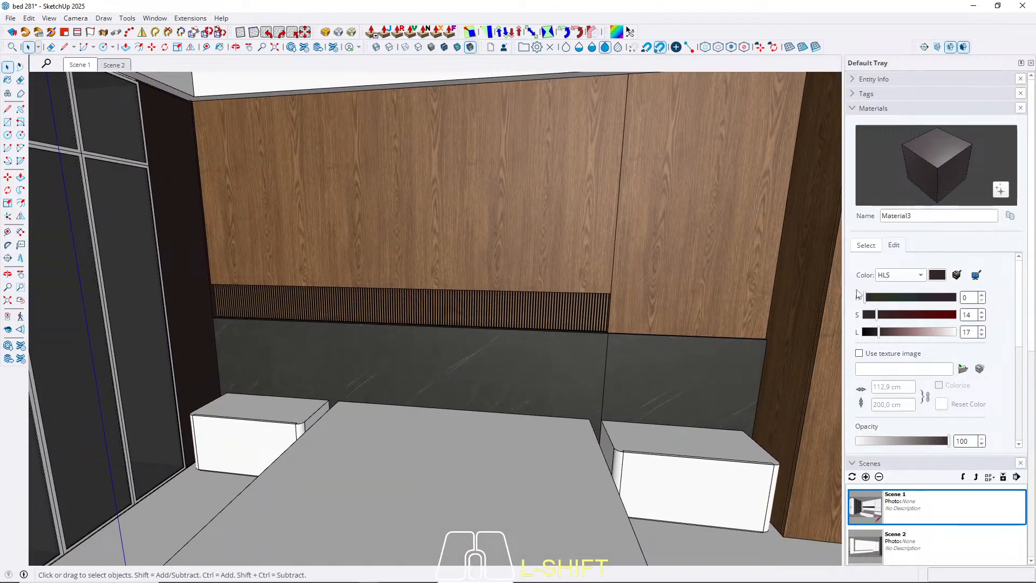
{"action": "left_click", "coordinate": [866, 245]}
{"action": "left_click", "coordinate": [858, 260]}
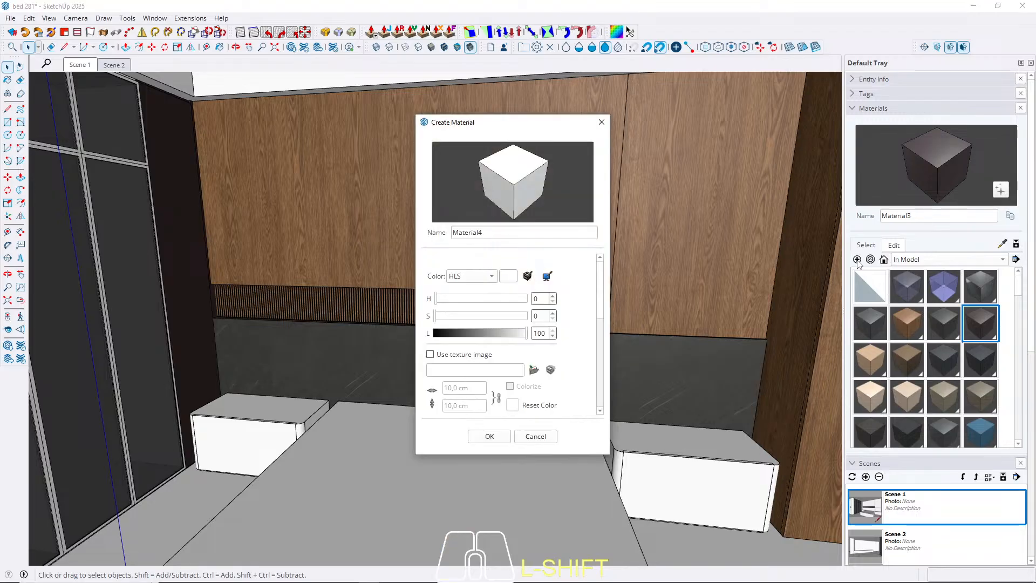
{"action": "left_click", "coordinate": [533, 370]}
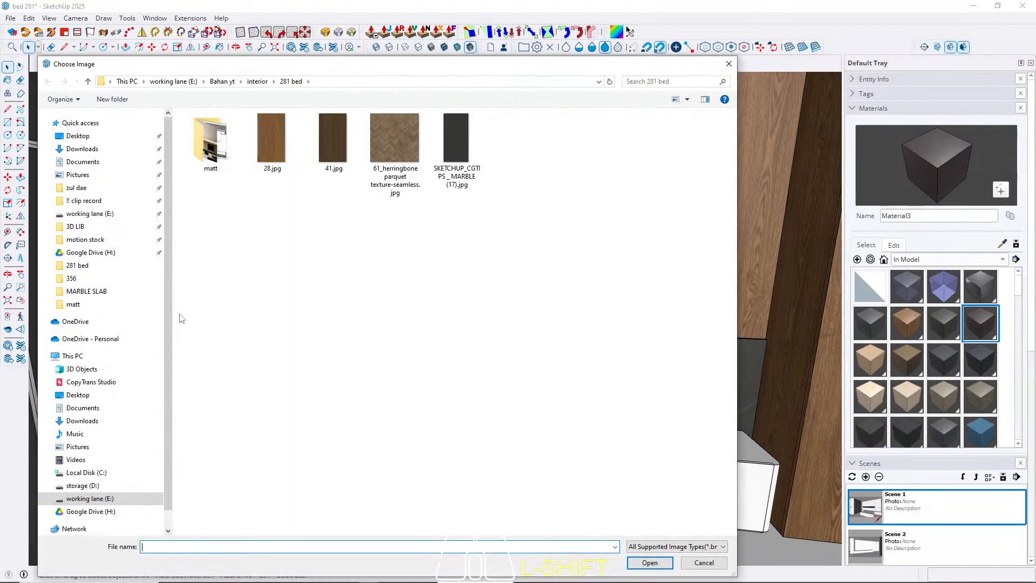
{"action": "double_click", "coordinate": [326, 156]}
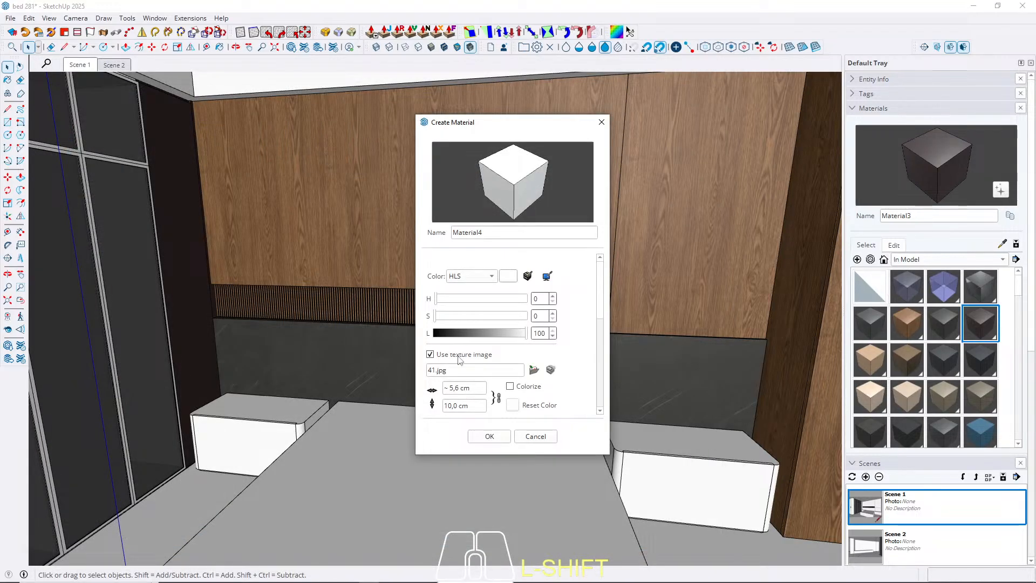
{"action": "double_click", "coordinate": [463, 405]}
{"action": "type", "text": "200"}
{"action": "left_click", "coordinate": [489, 436]}
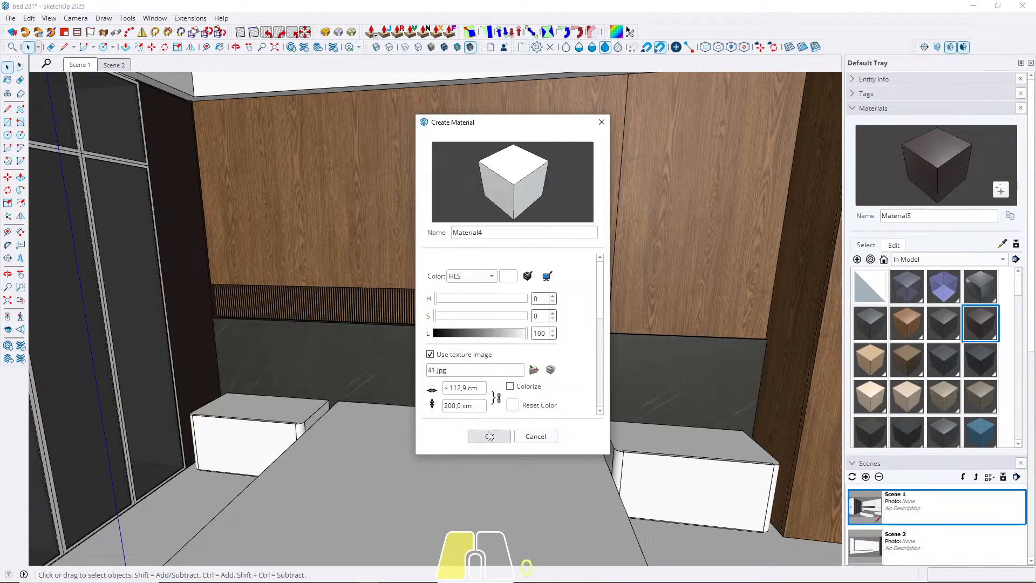
Paint the front panel of the nightstand beside the wardrobe with the dark wood Material4.
{"action": "key", "text": "space"}
{"action": "scroll", "coordinate": [235, 411], "scroll_direction": "up", "scroll_amount": 3}
{"action": "middle_click_drag", "start_coordinate": [235, 411], "coordinate": [381, 381]}
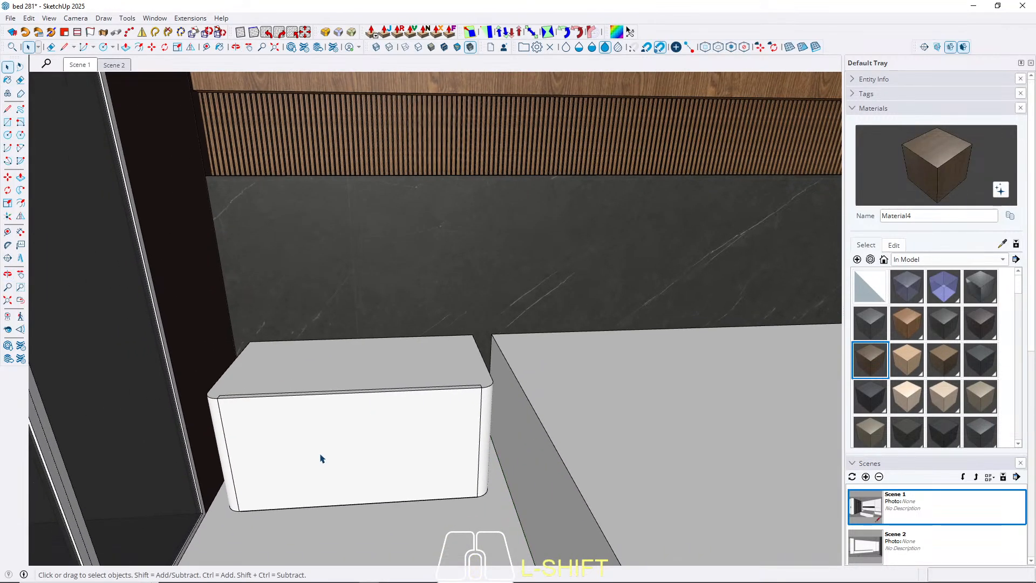
{"action": "double_click", "coordinate": [321, 458]}
{"action": "left_click", "coordinate": [321, 458]}
{"action": "double_click", "coordinate": [321, 444]}
{"action": "left_click", "coordinate": [321, 444]}
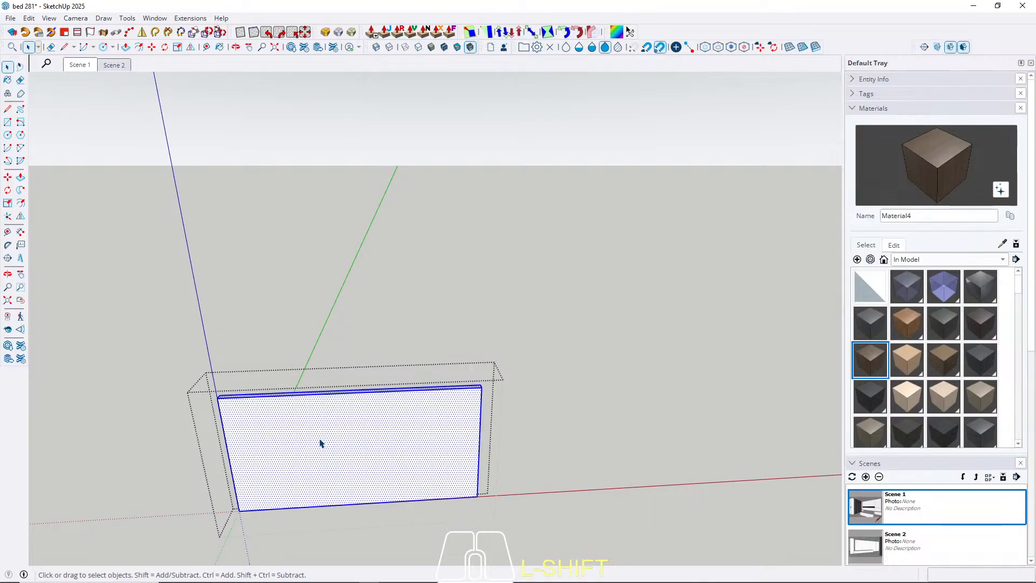
{"action": "key", "text": "b"}
{"action": "left_click", "coordinate": [321, 441]}
{"action": "key", "text": "space"}
{"action": "key", "text": "Escape"}
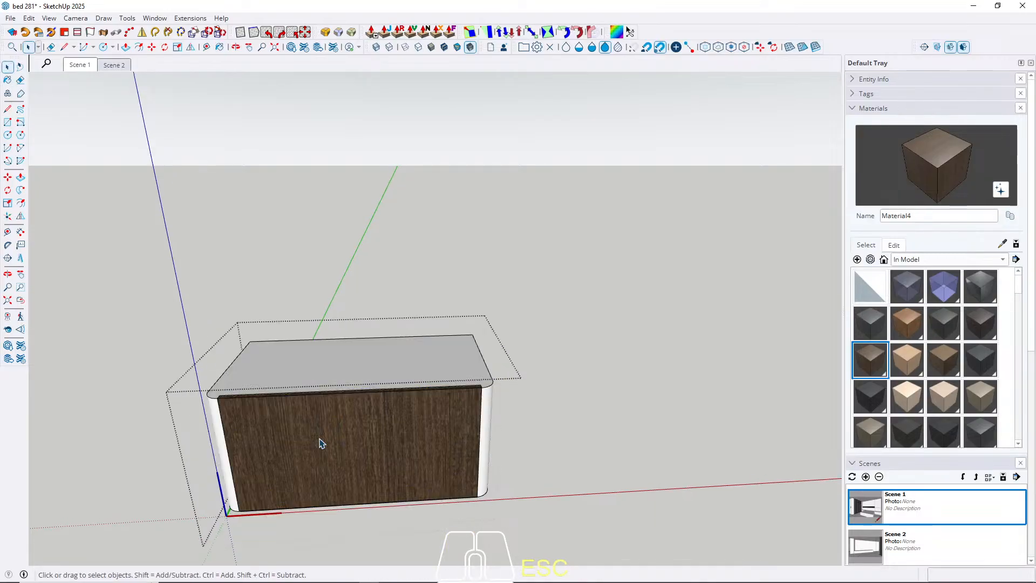
Paint the nightstand's body, including its top and rounded sides, with Material4.
{"action": "left_click", "coordinate": [340, 356]}
{"action": "double_click", "coordinate": [339, 357]}
{"action": "key", "text": "b"}
{"action": "left_click", "coordinate": [341, 356]}
{"action": "key", "text": "space"}
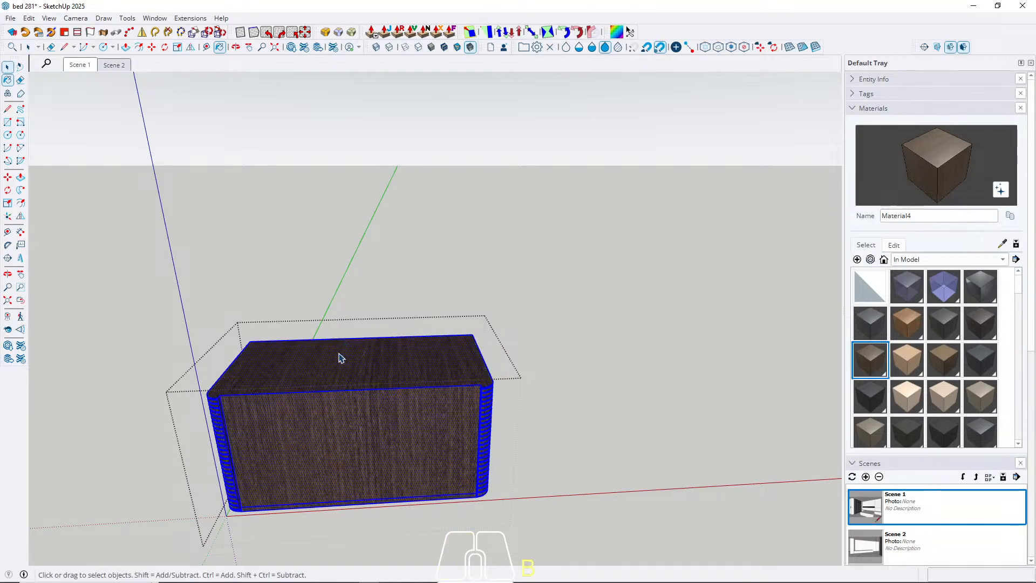
{"action": "key", "text": "Escape"}
{"action": "key", "text": "Escape"}
Set the texture height of the nightstands' Material4 to 150 cm.
{"action": "scroll", "coordinate": [294, 383], "scroll_direction": "down", "scroll_amount": 4}
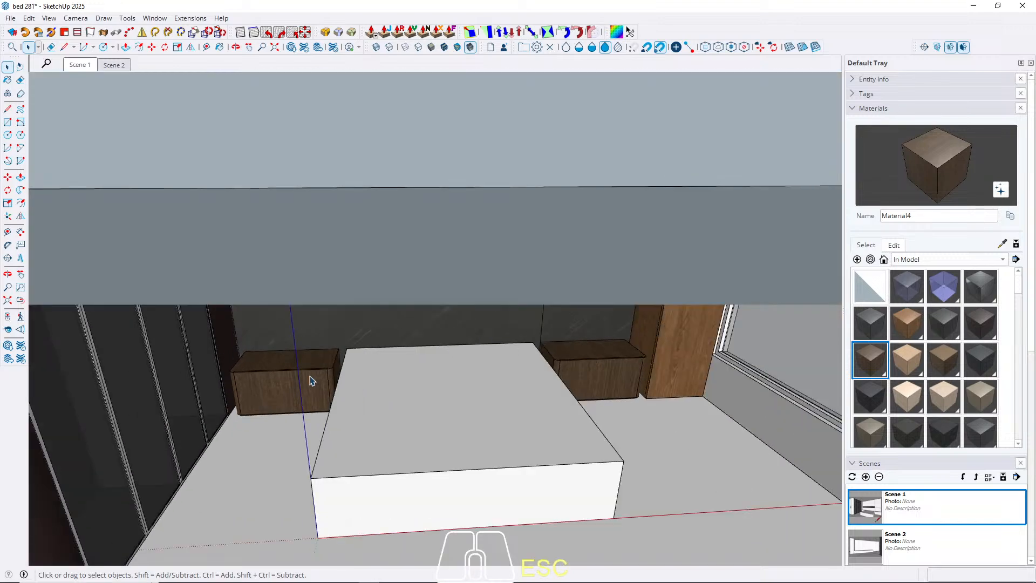
{"action": "middle_click_drag", "start_coordinate": [312, 382], "coordinate": [300, 340]}
{"action": "scroll", "coordinate": [300, 351], "scroll_direction": "up", "scroll_amount": 4}
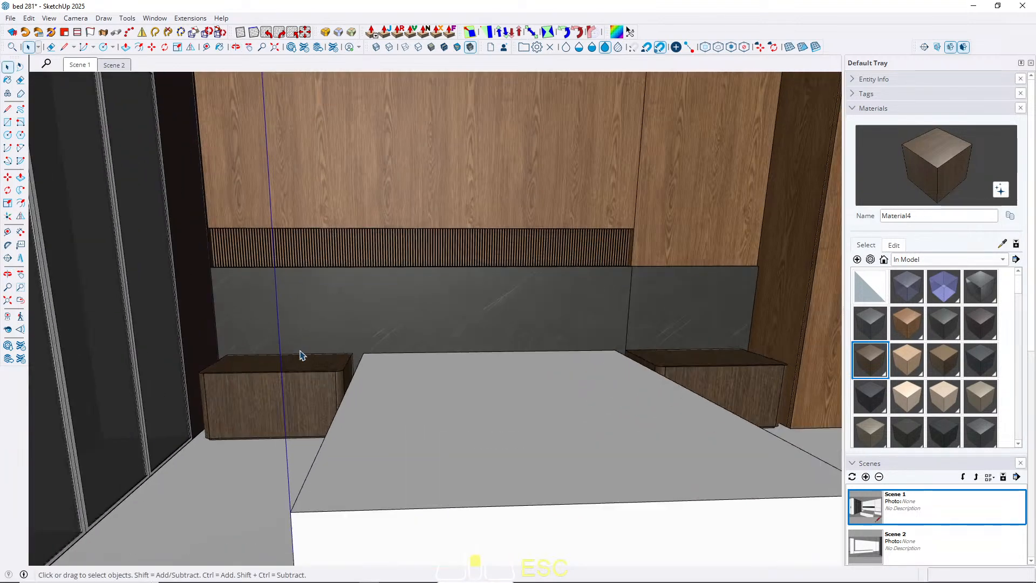
{"action": "scroll", "coordinate": [290, 392], "scroll_direction": "down", "scroll_amount": 4}
{"action": "middle_click_drag", "start_coordinate": [364, 402], "coordinate": [338, 383]}
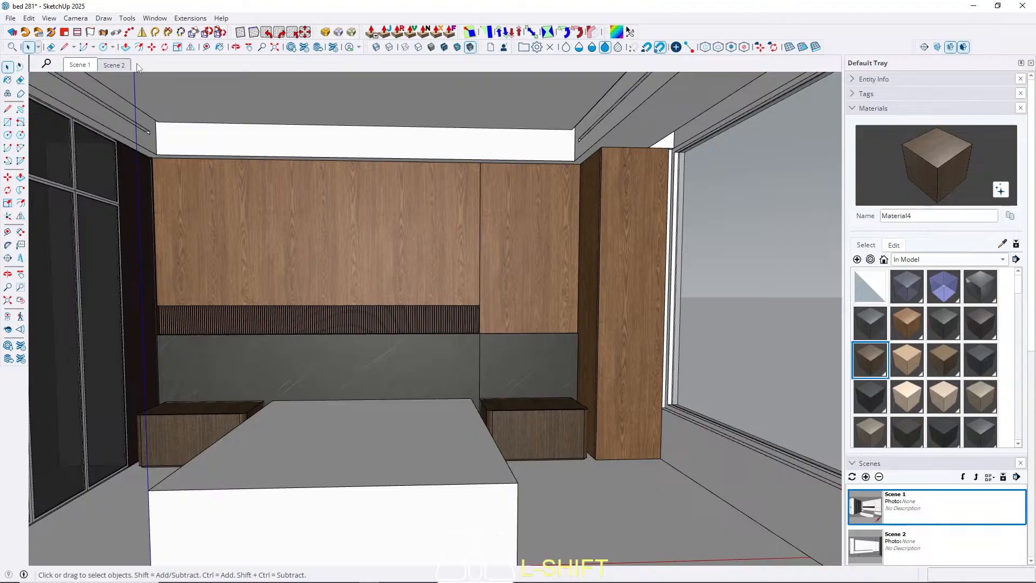
{"action": "key", "text": "b"}
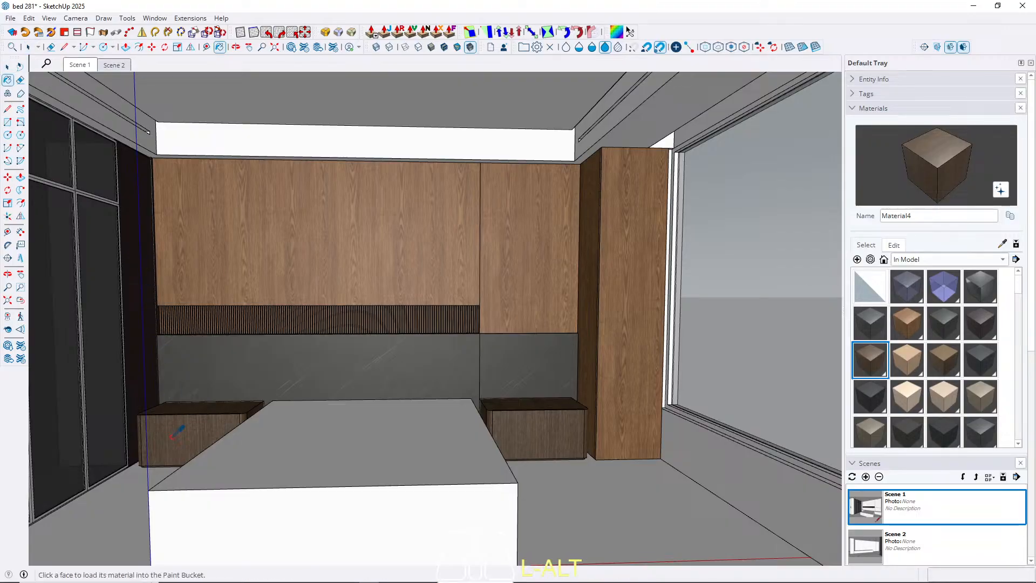
{"action": "left_click", "coordinate": [895, 245]}
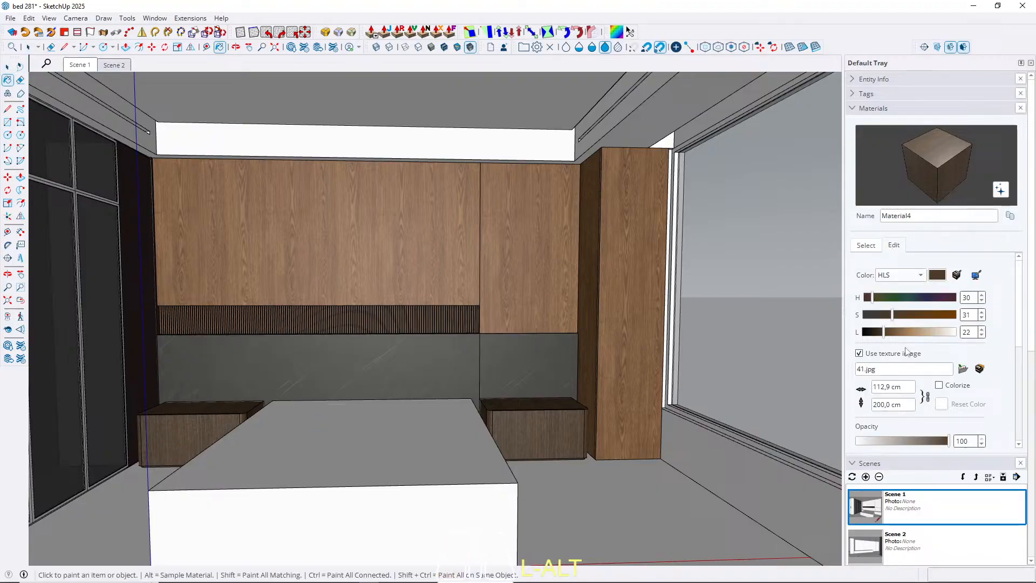
{"action": "left_click", "coordinate": [906, 406]}
{"action": "type", "text": "15"}
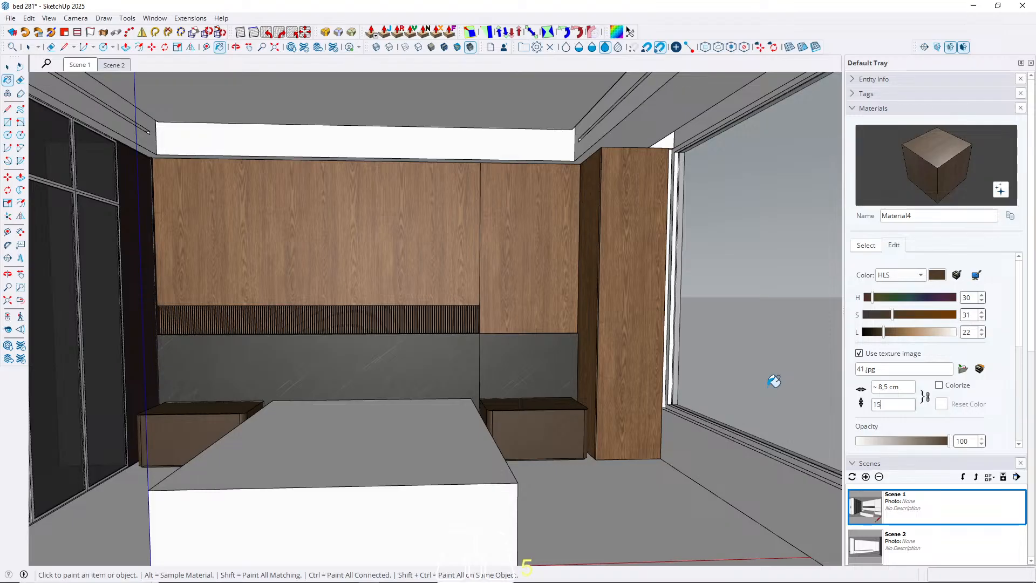
{"action": "type", "text": "0"}
{"action": "key", "text": "Return"}
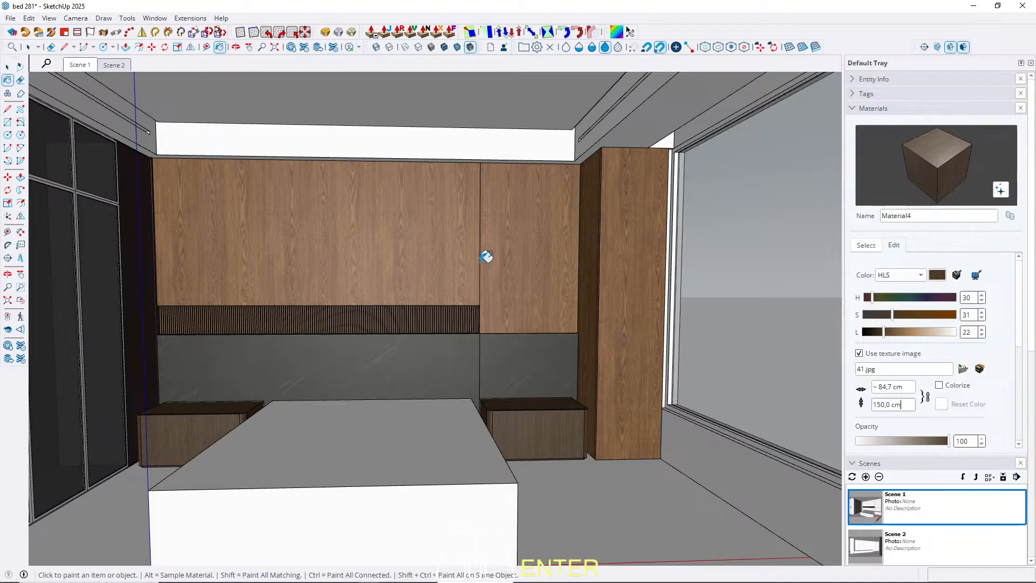
{"action": "key", "text": "Escape"}
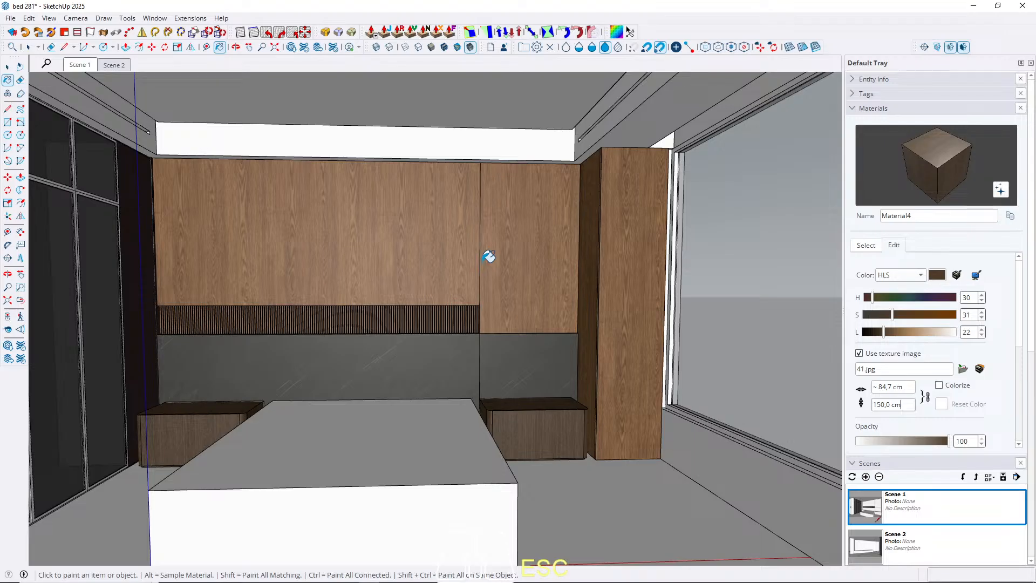
Create a new untextured dark brown material, matching its color to the dark wood of the nightstand beside the wardrobe.
{"action": "middle_click_drag", "start_coordinate": [338, 238], "coordinate": [188, 310]}
{"action": "scroll", "coordinate": [188, 310], "scroll_direction": "up", "scroll_amount": 2}
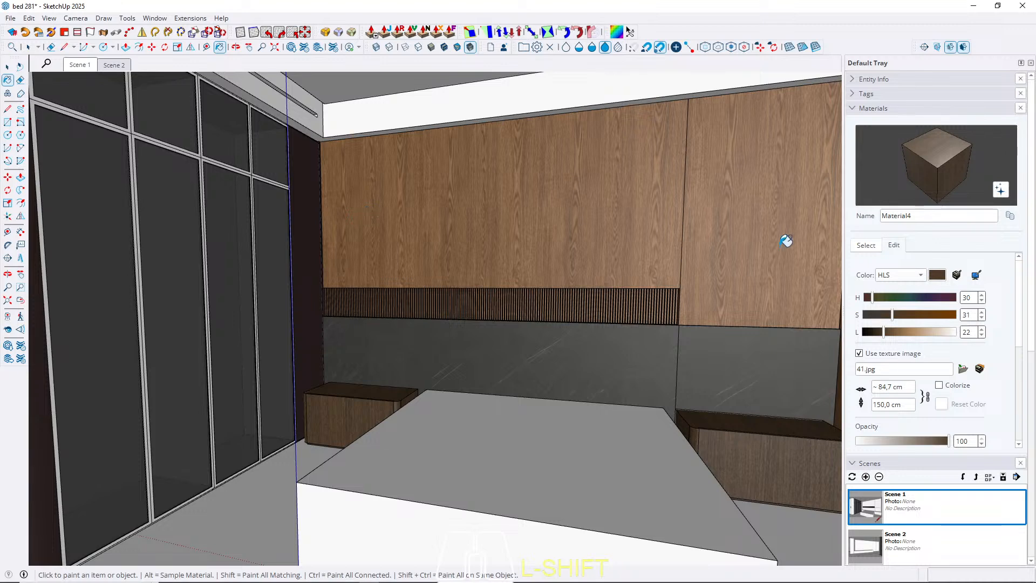
{"action": "left_click", "coordinate": [865, 246]}
{"action": "left_click", "coordinate": [857, 259]}
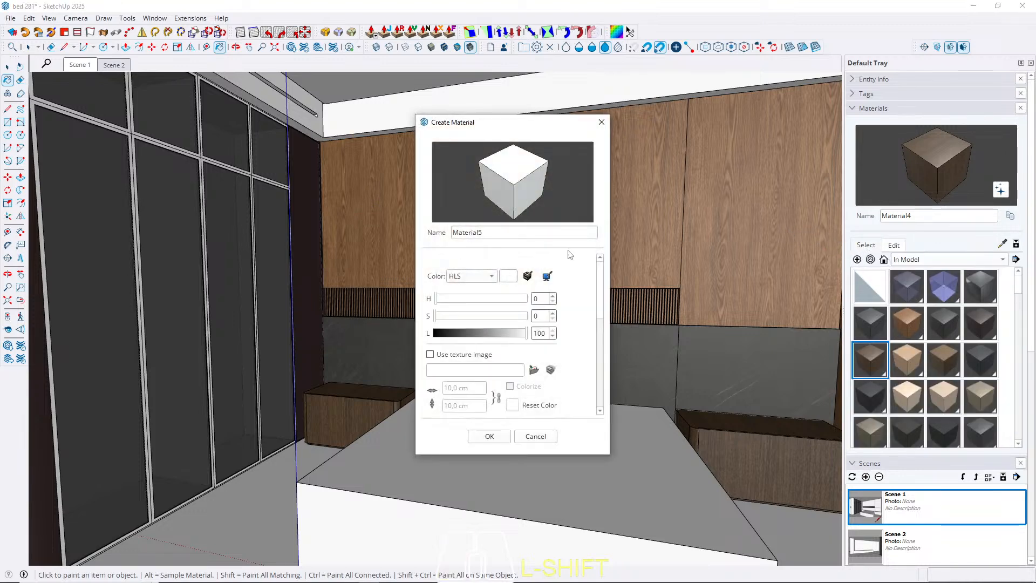
{"action": "left_click", "coordinate": [547, 277]}
{"action": "left_click", "coordinate": [369, 412]}
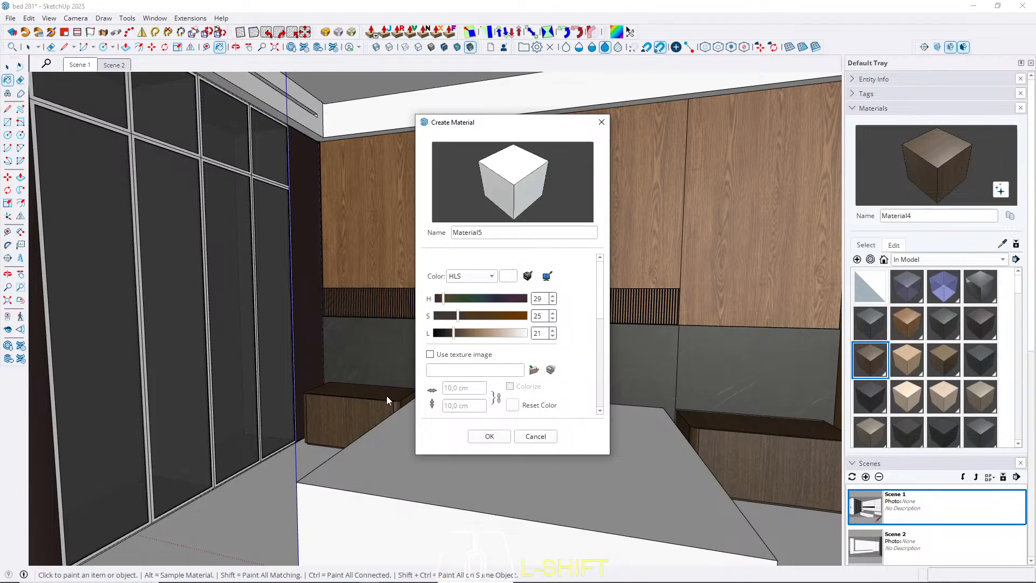
{"action": "left_click", "coordinate": [489, 436]}
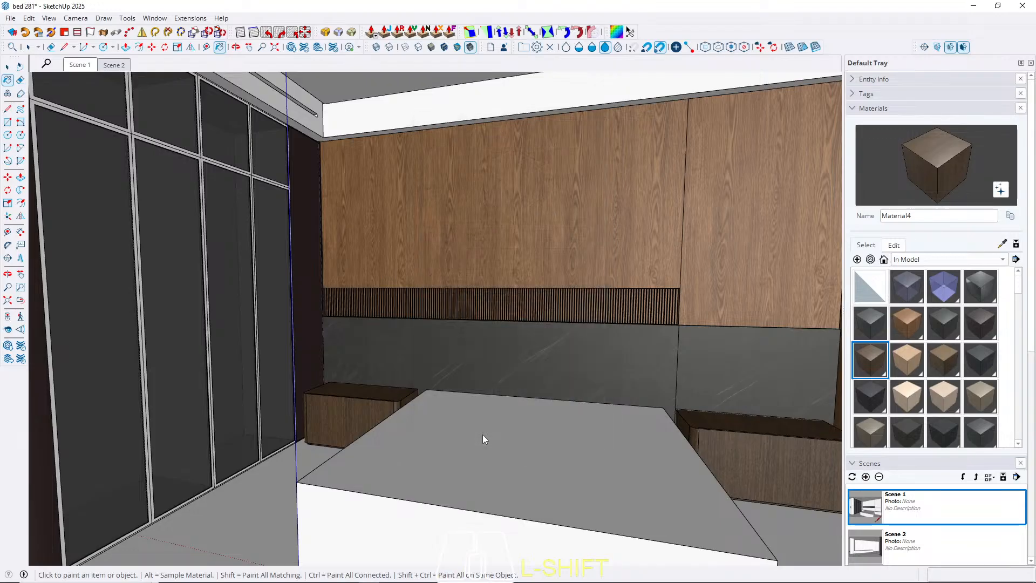
Paint the wardrobe's lower carcass, including its inner faces, with the new solid dark brown Material5.
{"action": "key", "text": "space"}
{"action": "middle_click_drag", "start_coordinate": [227, 348], "coordinate": [242, 403]}
{"action": "double_click", "coordinate": [243, 406]}
{"action": "left_click", "coordinate": [243, 407]}
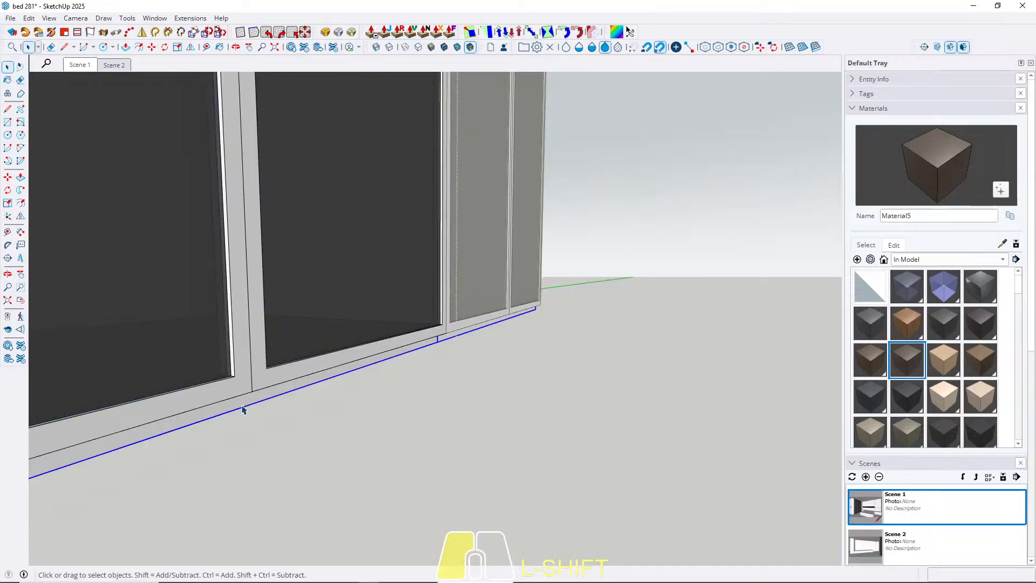
{"action": "left_click", "coordinate": [242, 405], "text": "shift"}
{"action": "left_click", "coordinate": [242, 405], "text": "shift"}
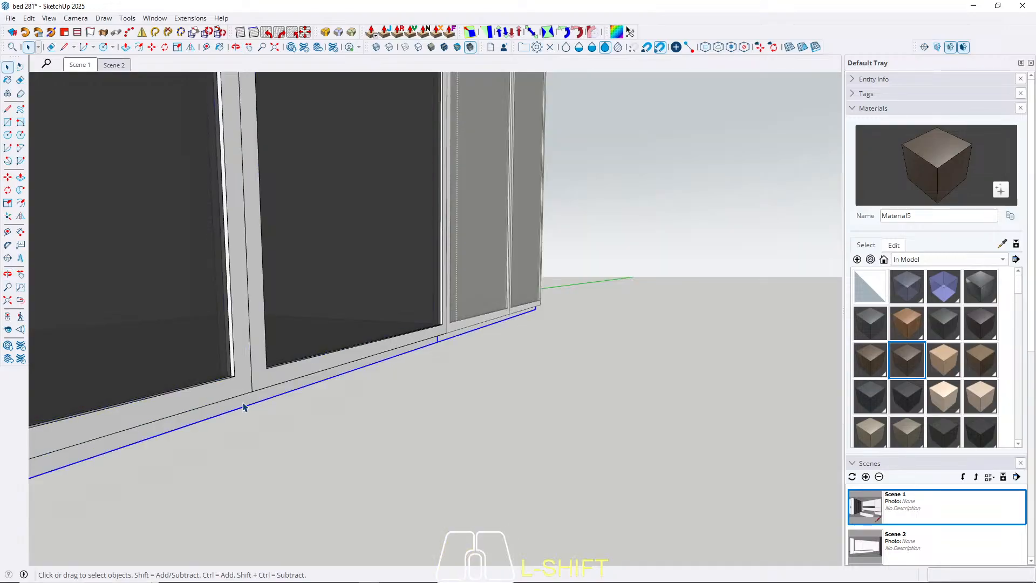
{"action": "scroll", "coordinate": [464, 458], "scroll_direction": "down", "scroll_amount": 6}
{"action": "triple_click", "coordinate": [266, 387]}
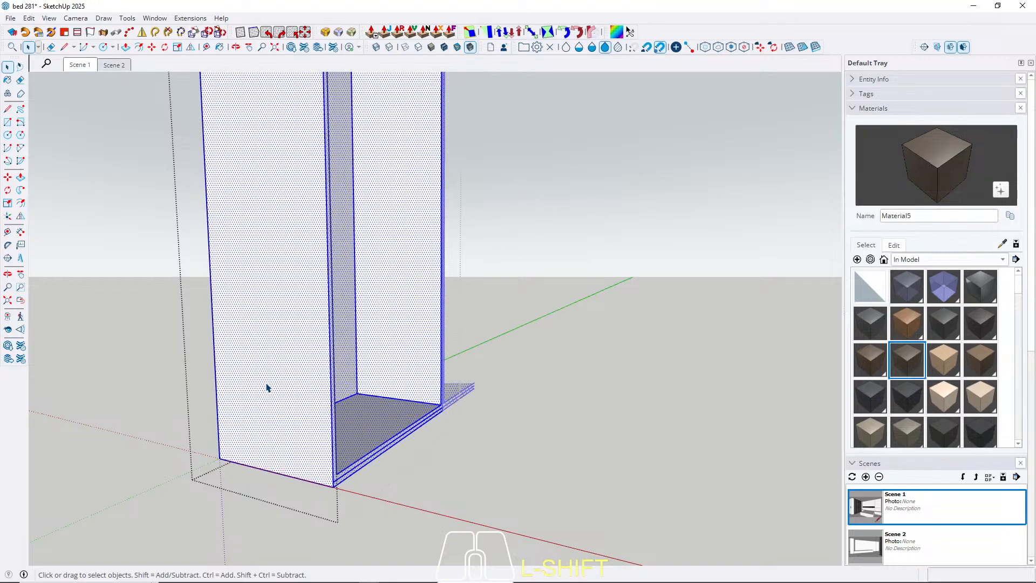
{"action": "key", "text": "b"}
{"action": "left_click", "coordinate": [273, 372]}
{"action": "key", "text": "space"}
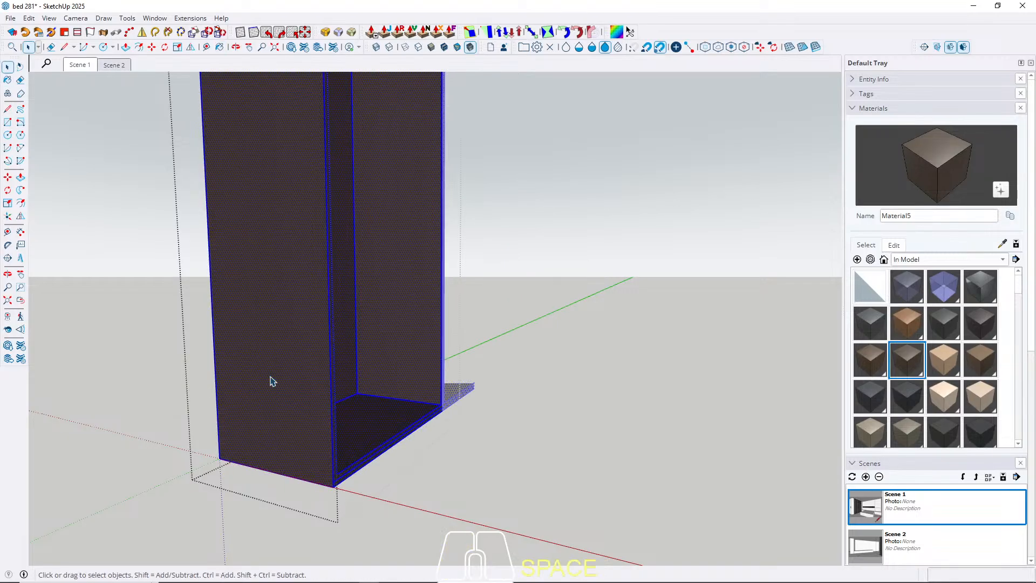
{"action": "key", "text": "Escape"}
Paint the frames of the wardrobe's tall lower glass doors with Material5.
{"action": "scroll", "coordinate": [341, 459], "scroll_direction": "up", "scroll_amount": 4}
{"action": "triple_click", "coordinate": [333, 482]}
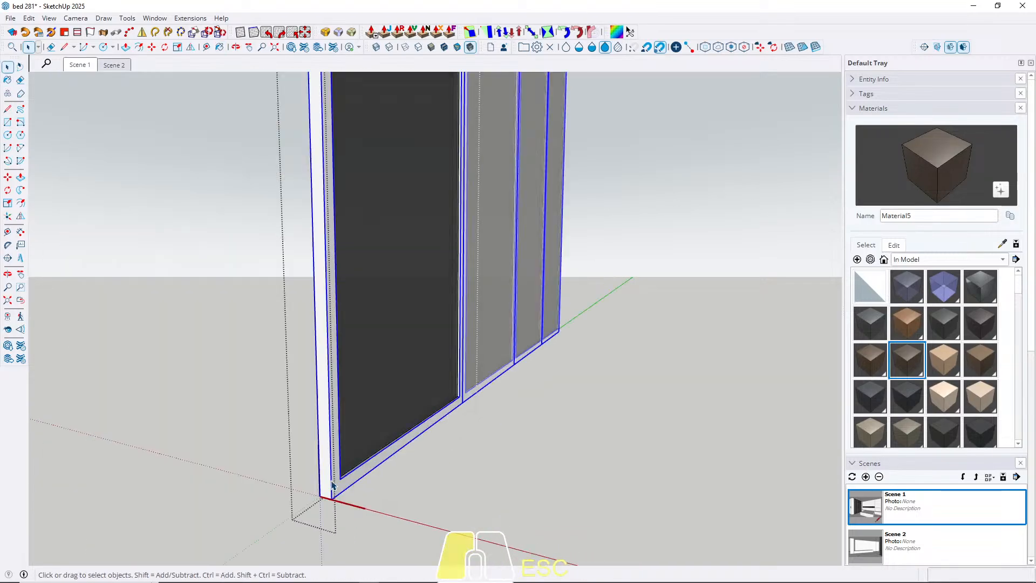
{"action": "double_click", "coordinate": [327, 471]}
{"action": "triple_click", "coordinate": [327, 469]}
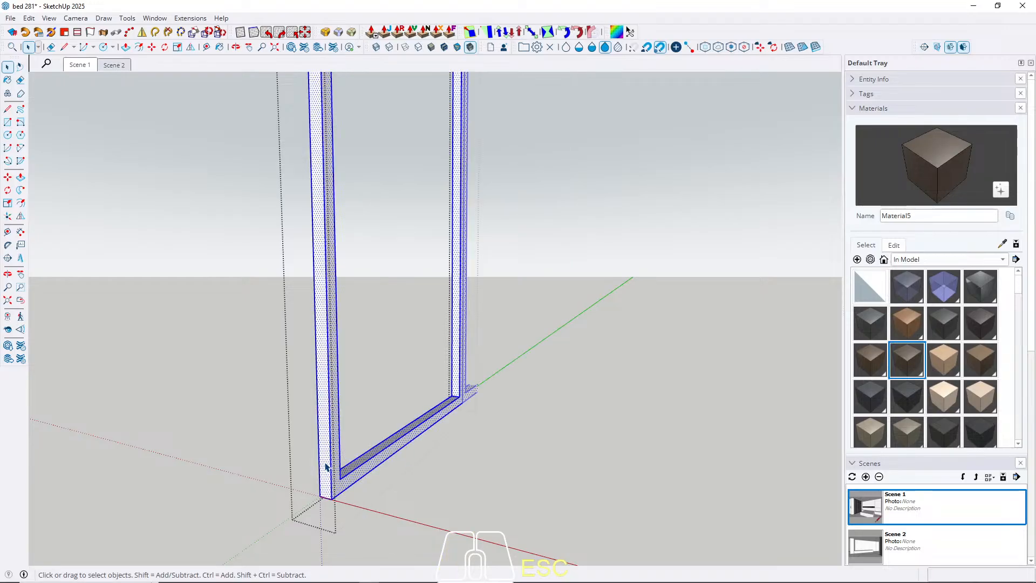
{"action": "key", "text": "b"}
{"action": "left_click", "coordinate": [326, 464]}
{"action": "key", "text": "space"}
{"action": "key", "text": "Escape"}
{"action": "key", "text": "Escape"}
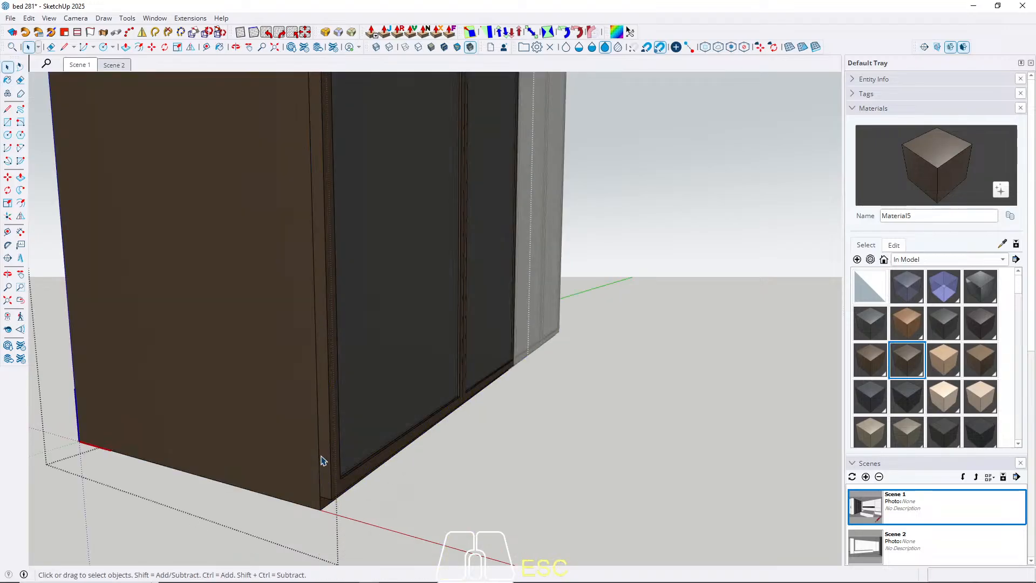
{"action": "key", "text": "Escape"}
Paint the frames of the wardrobe's short upper glass doors with Material5 and return to the Scene 1 view.
{"action": "scroll", "coordinate": [192, 471], "scroll_direction": "down", "scroll_amount": 2}
{"action": "middle_click_drag", "start_coordinate": [195, 475], "coordinate": [238, 244]}
{"action": "scroll", "coordinate": [208, 250], "scroll_direction": "up", "scroll_amount": 5}
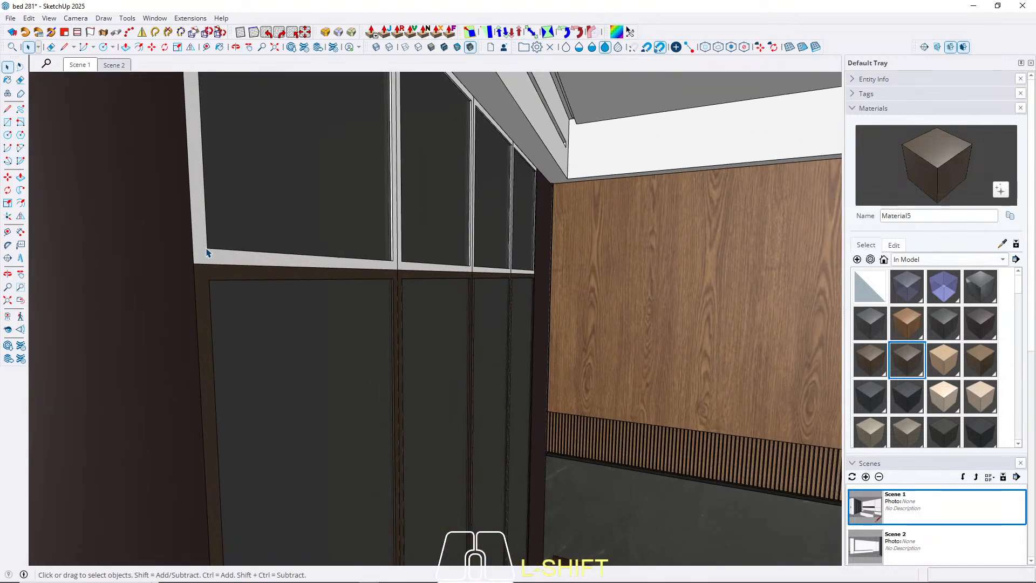
{"action": "double_click", "coordinate": [205, 254]}
{"action": "double_click", "coordinate": [205, 251]}
{"action": "left_click", "coordinate": [200, 248]}
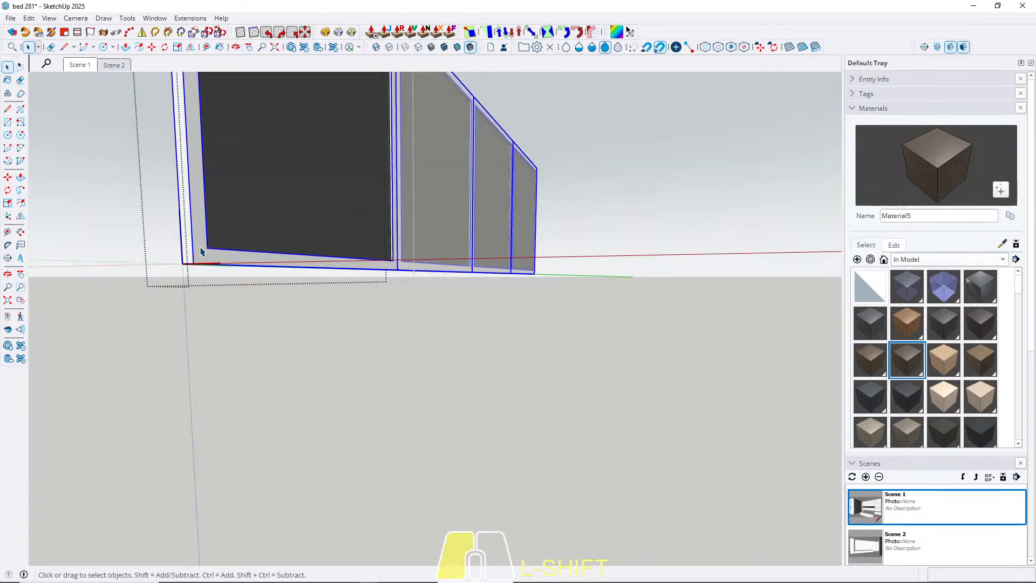
{"action": "triple_click", "coordinate": [200, 231]}
{"action": "key", "text": "b"}
{"action": "left_click", "coordinate": [199, 231]}
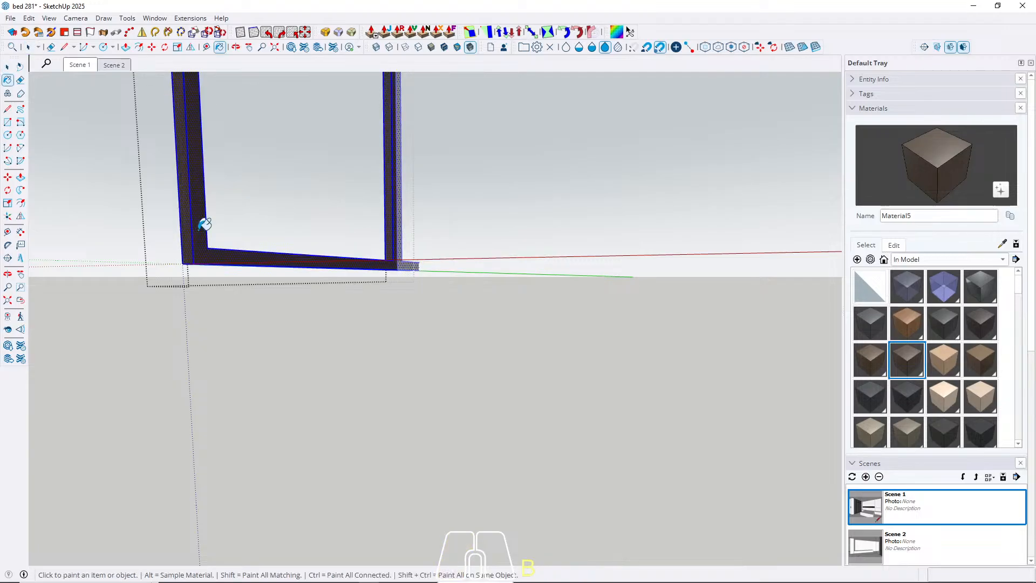
{"action": "key", "text": "space"}
{"action": "left_click", "coordinate": [268, 248]}
{"action": "key", "text": "Escape"}
{"action": "left_click", "coordinate": [84, 66]}
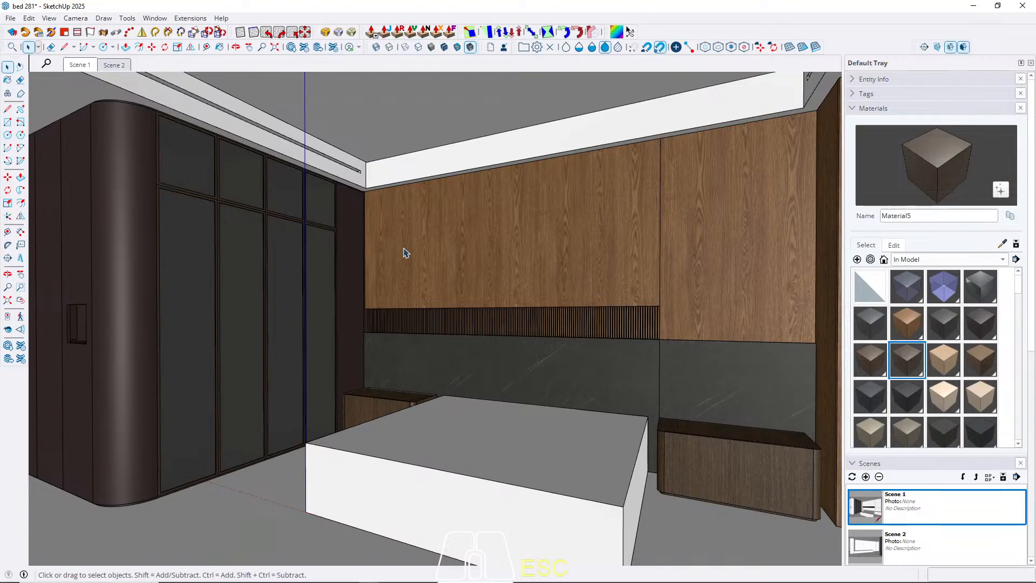
Paint the vertical frame posts on both sides of the white door with Material5.
{"action": "middle_click_drag", "start_coordinate": [406, 253], "coordinate": [196, 363]}
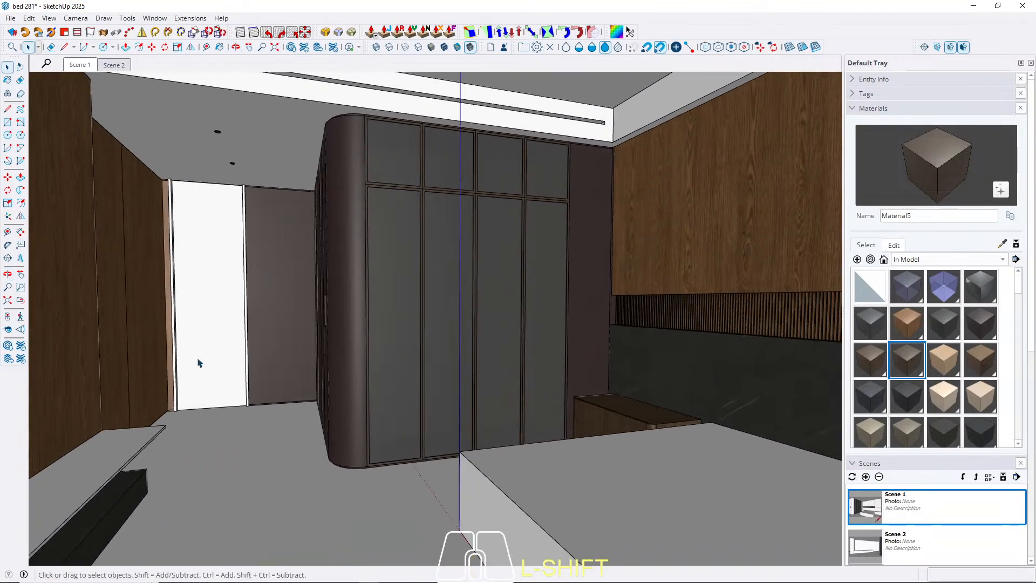
{"action": "scroll", "coordinate": [171, 412], "scroll_direction": "up", "scroll_amount": 5}
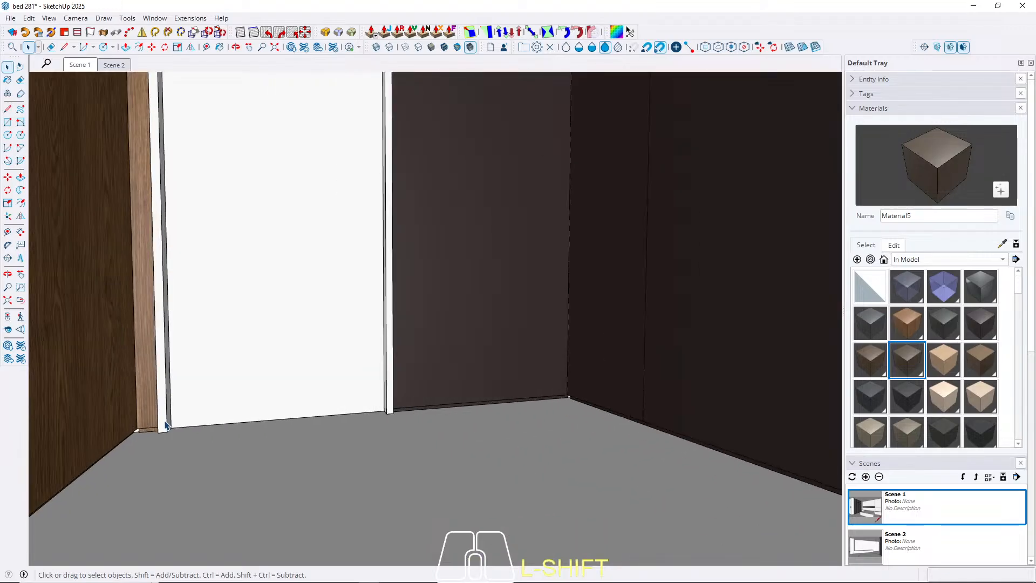
{"action": "double_click", "coordinate": [165, 425]}
{"action": "key", "text": "b"}
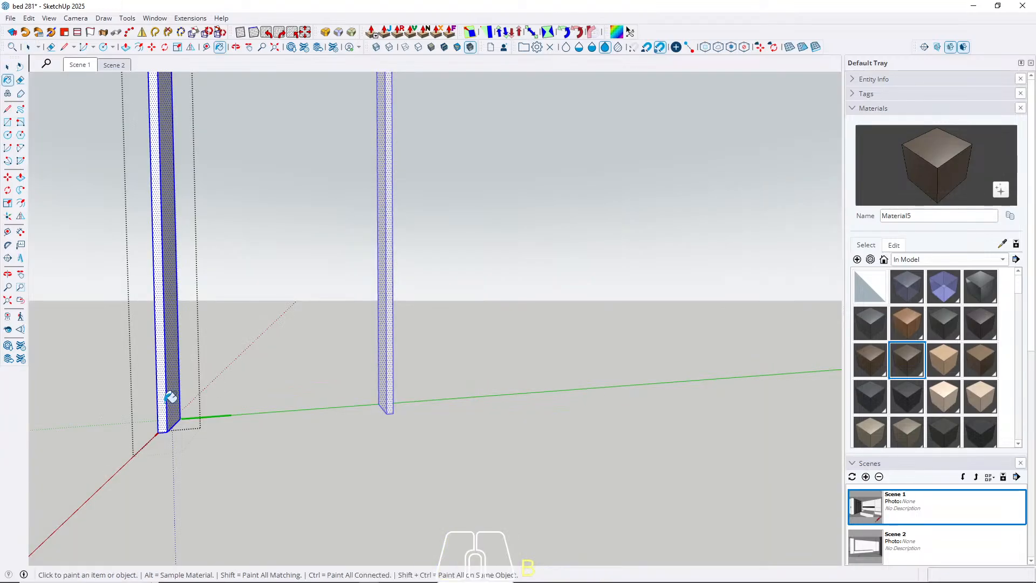
{"action": "left_click", "coordinate": [167, 406]}
{"action": "key", "text": "space"}
{"action": "key", "text": "Escape"}
{"action": "scroll", "coordinate": [164, 408], "scroll_direction": "down", "scroll_amount": 10}
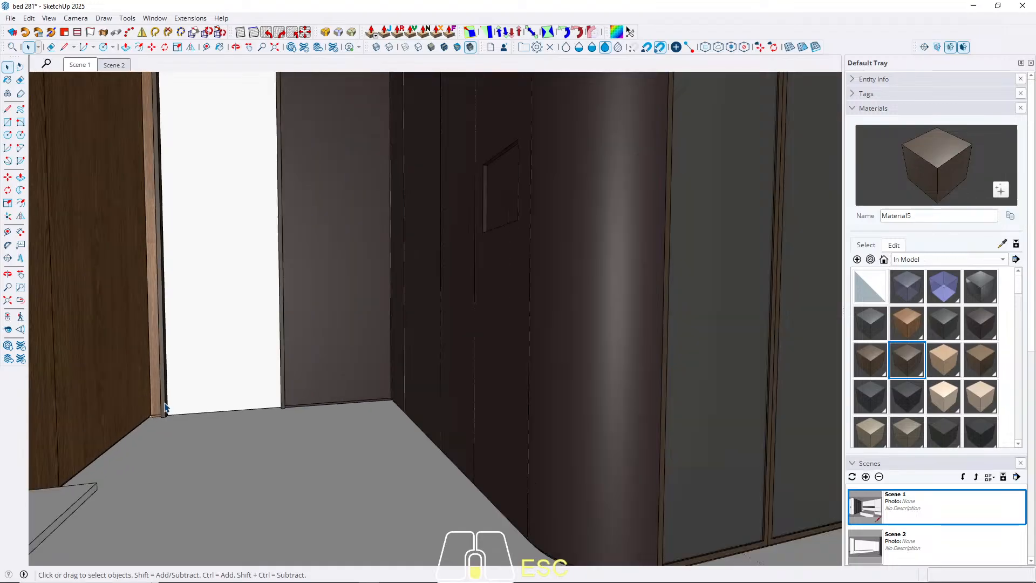
Sample the dark wood Material4 from the front of the nightstand beside the wardrobe.
{"action": "middle_click_drag", "start_coordinate": [222, 315], "coordinate": [178, 331]}
{"action": "middle_click_drag", "start_coordinate": [297, 371], "coordinate": [364, 322]}
{"action": "scroll", "coordinate": [555, 404], "scroll_direction": "up", "scroll_amount": 4}
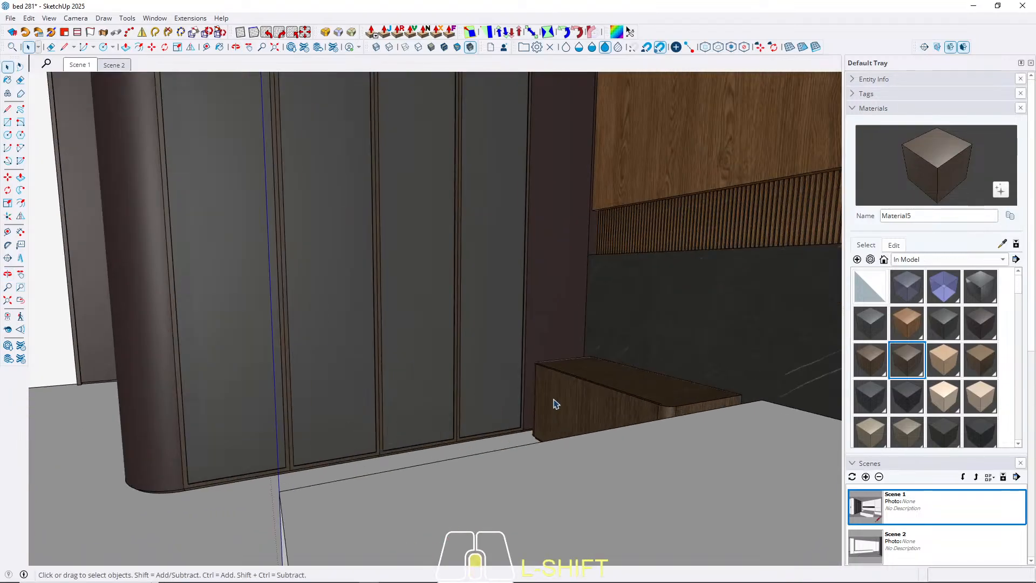
{"action": "middle_click_drag", "start_coordinate": [487, 397], "coordinate": [602, 397]}
{"action": "key", "text": "b"}
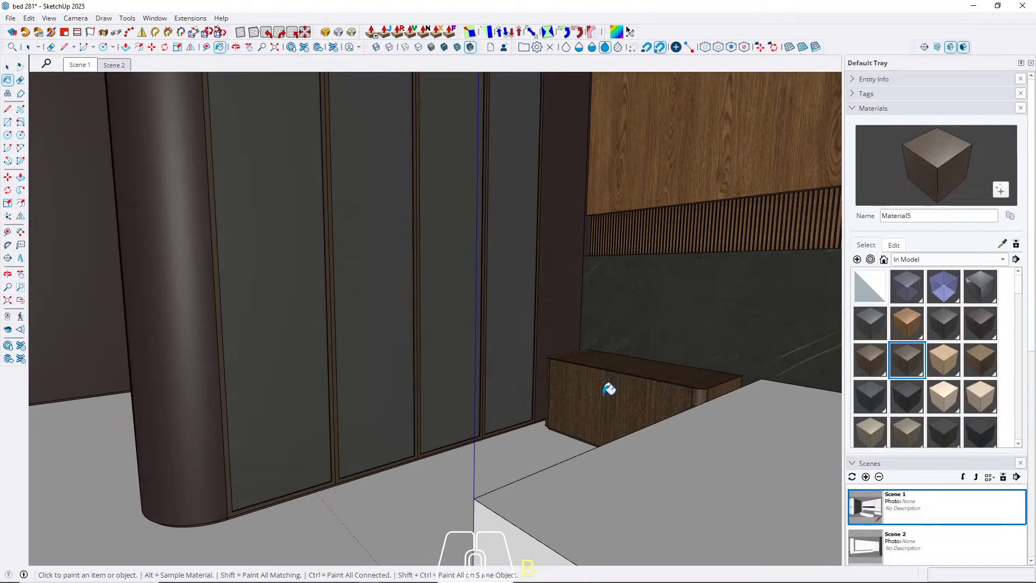
{"action": "left_click", "coordinate": [611, 411], "text": "alt"}
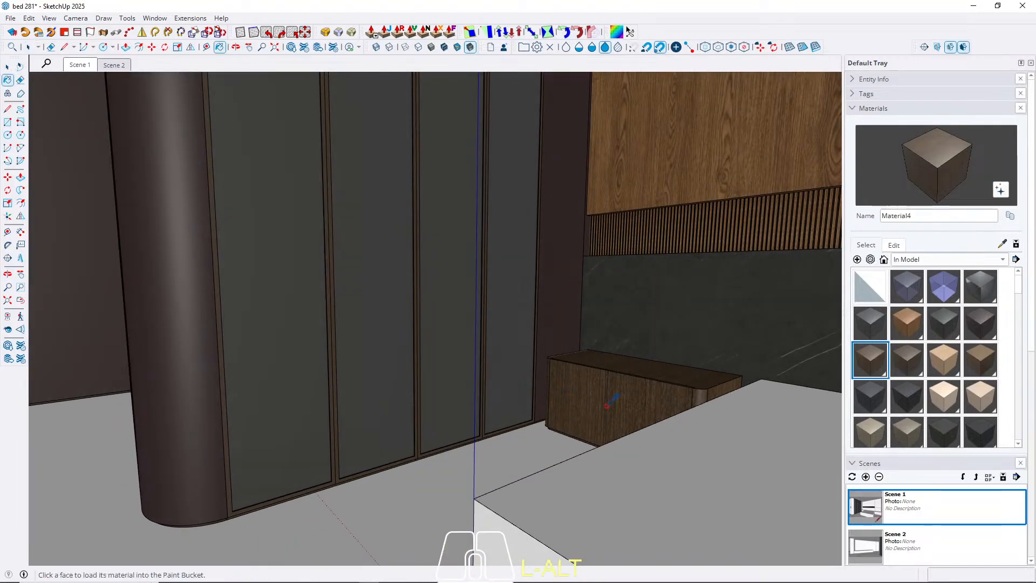
{"action": "key", "text": "space"}
Paint the white door panel with the dark wood Material4 and return to the Scene 1 view.
{"action": "scroll", "coordinate": [612, 412], "scroll_direction": "down", "scroll_amount": 4}
{"action": "middle_click_drag", "start_coordinate": [184, 371], "coordinate": [259, 375]}
{"action": "middle_click_drag", "start_coordinate": [259, 375], "coordinate": [296, 419], "text": "shift"}
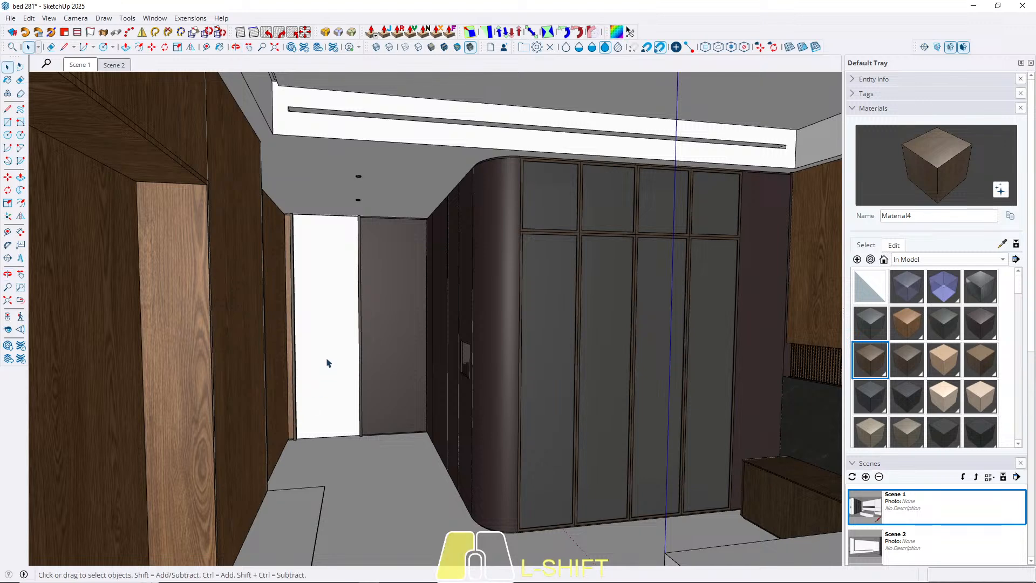
{"action": "double_click", "coordinate": [327, 363]}
{"action": "double_click", "coordinate": [327, 363]}
{"action": "key", "text": "b"}
{"action": "left_click", "coordinate": [328, 363]}
{"action": "key", "text": "space"}
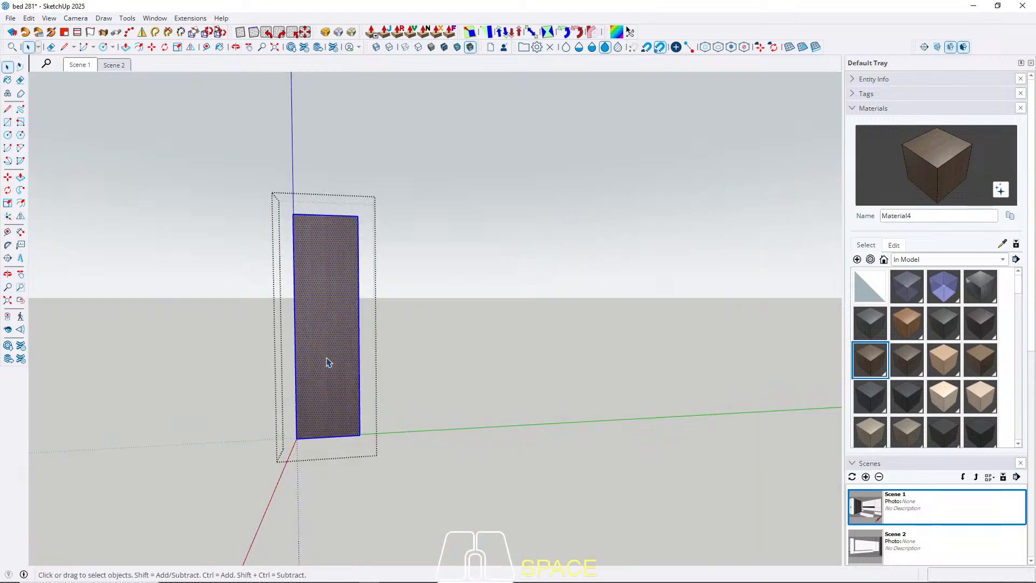
{"action": "key", "text": "Escape"}
{"action": "left_click", "coordinate": [78, 66]}
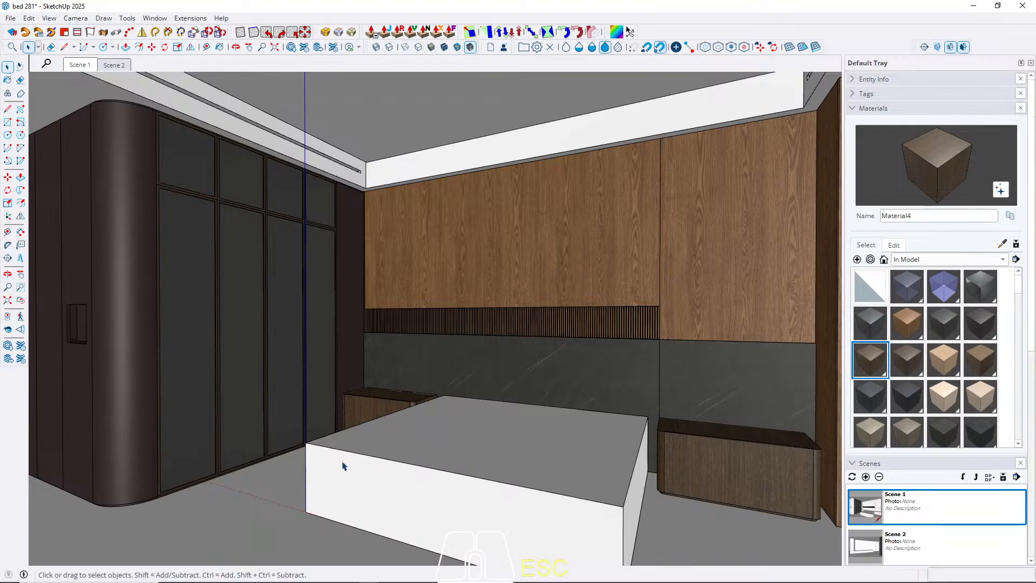
Create a new material using the seamless parquet texture image with a texture width of 100 cm.
{"action": "left_click", "coordinate": [857, 260]}
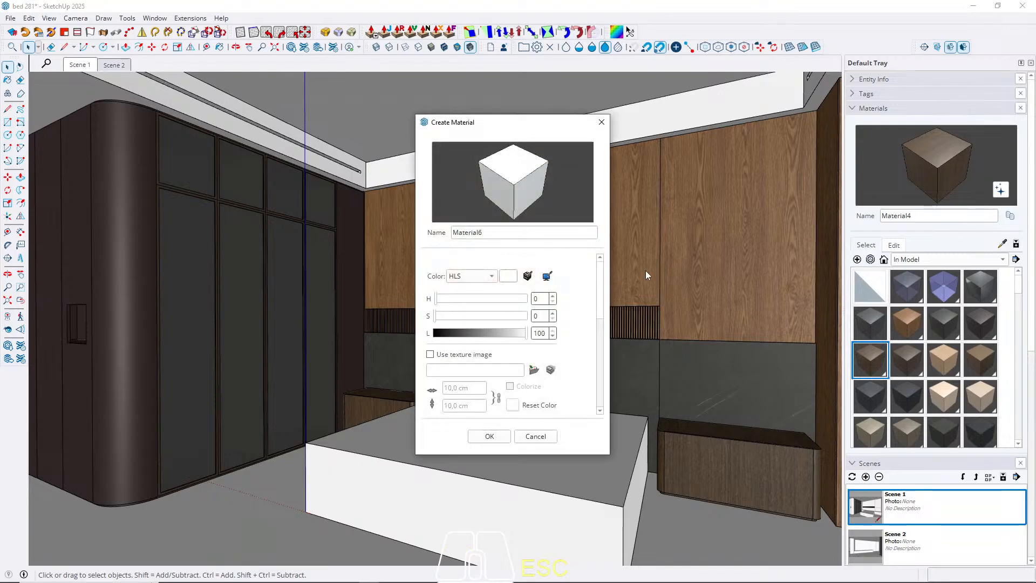
{"action": "left_click", "coordinate": [531, 372]}
{"action": "double_click", "coordinate": [385, 154]}
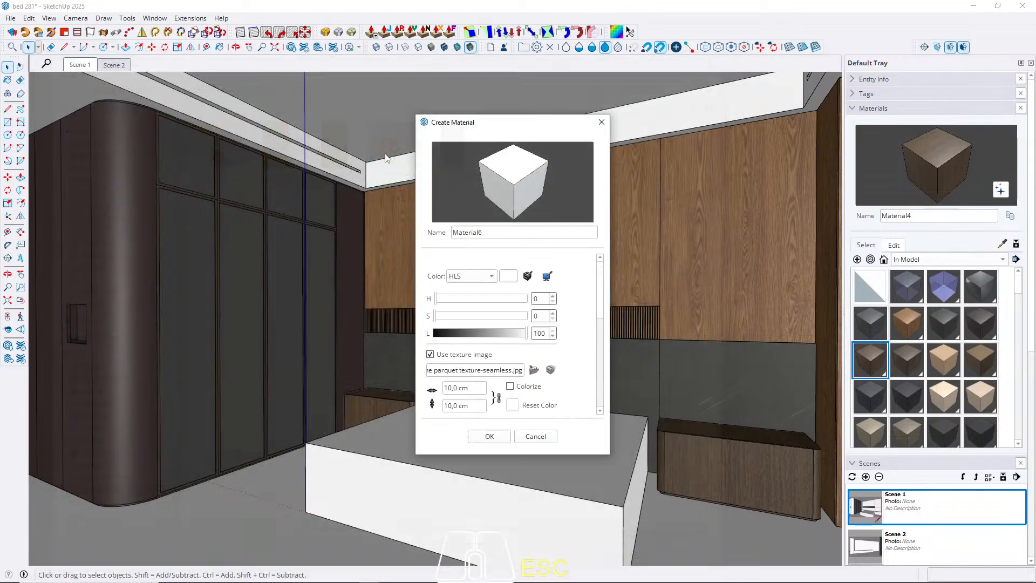
{"action": "left_click_drag", "start_coordinate": [479, 390], "coordinate": [338, 373]}
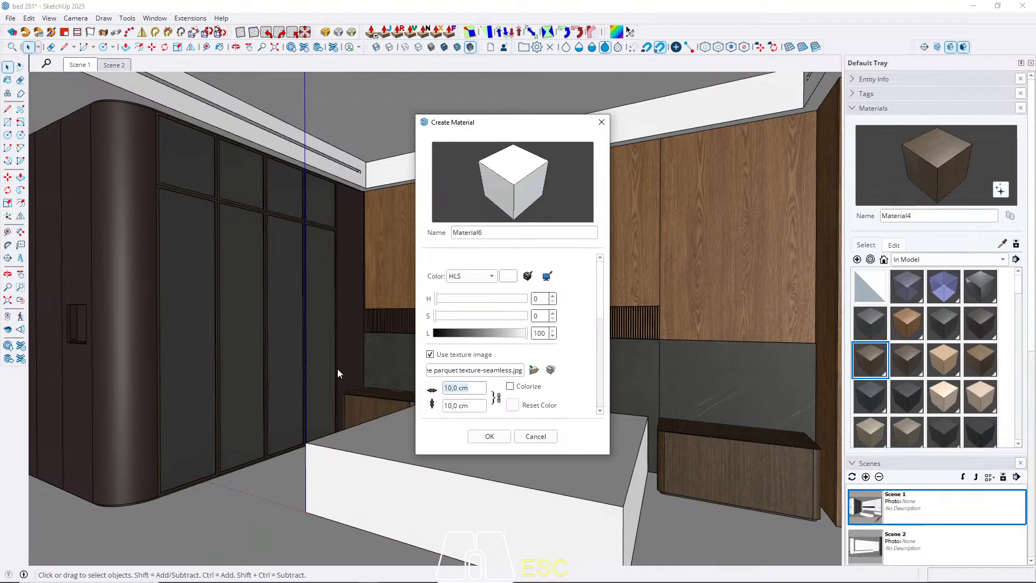
{"action": "type", "text": "100"}
{"action": "left_click", "coordinate": [485, 437]}
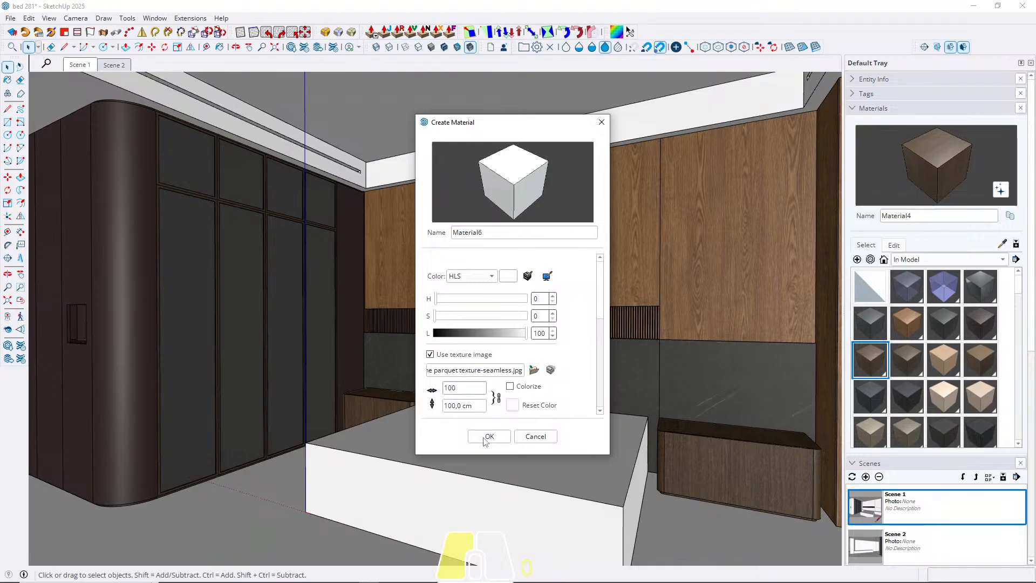
Paint the bedroom floor with the parquet Material6 and return to the Scene 1 view.
{"action": "key", "text": "space"}
{"action": "triple_click", "coordinate": [243, 505]}
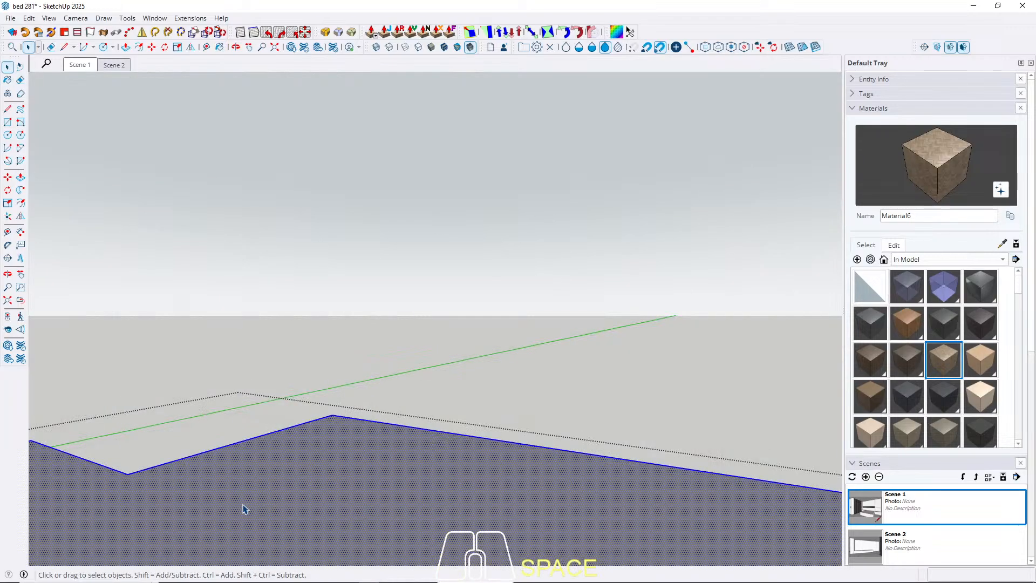
{"action": "key", "text": "b"}
{"action": "left_click", "coordinate": [270, 463]}
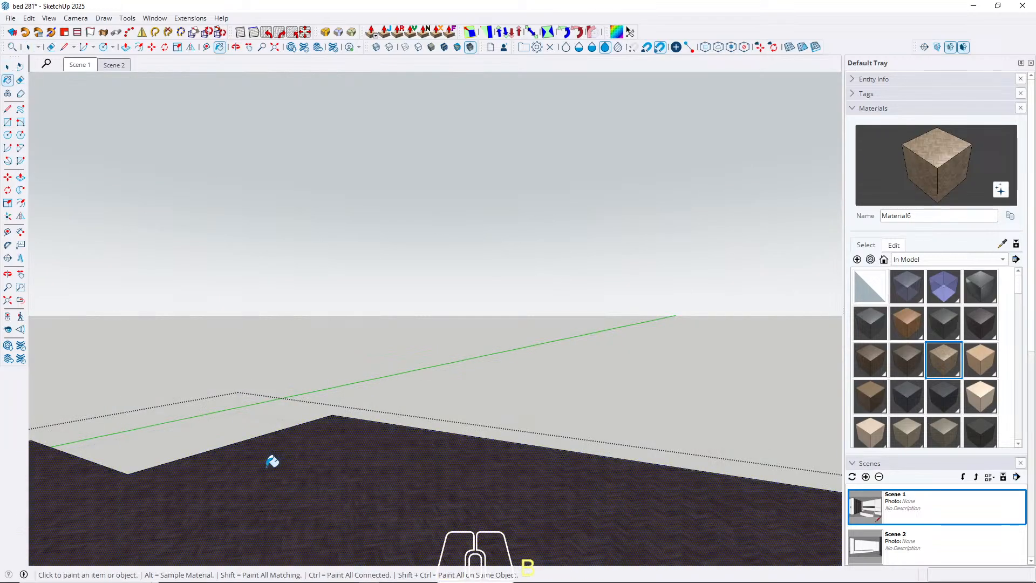
{"action": "key", "text": "space"}
{"action": "key", "text": "Escape"}
{"action": "scroll", "coordinate": [270, 470], "scroll_direction": "up", "scroll_amount": 5}
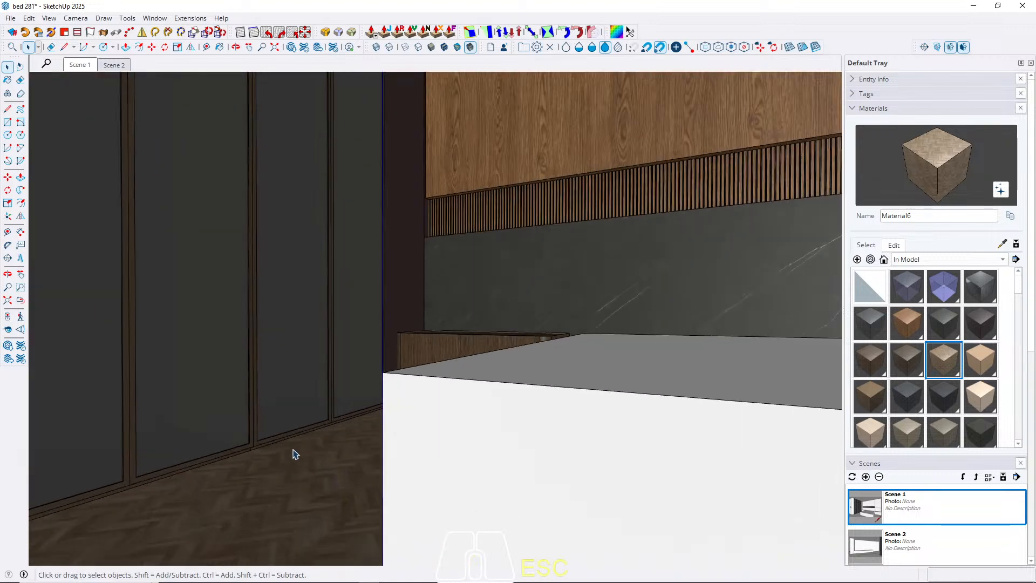
{"action": "middle_click_drag", "start_coordinate": [294, 454], "coordinate": [340, 551]}
{"action": "left_click", "coordinate": [79, 65]}
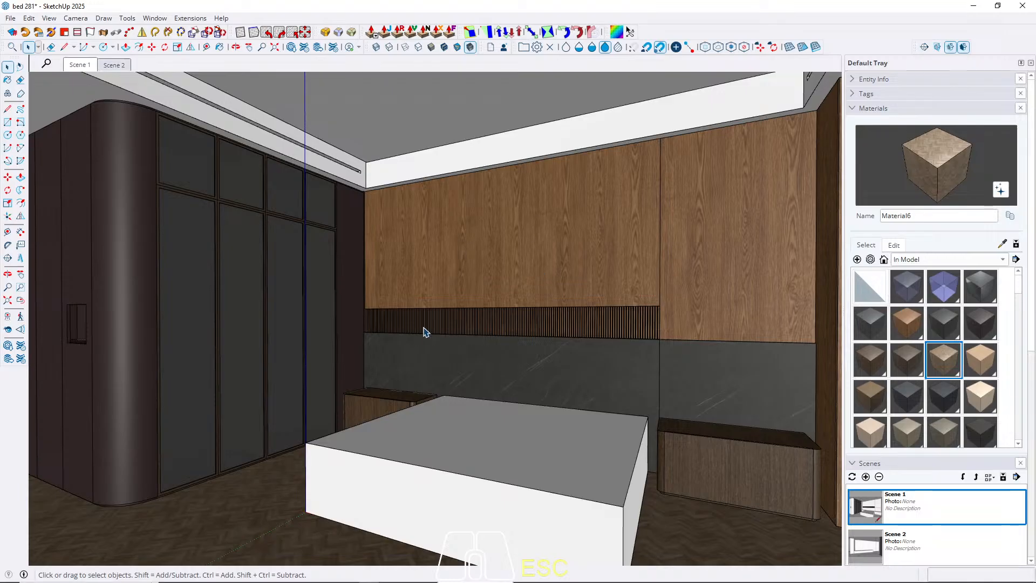
Set the parquet Material6 texture width to 250 cm.
{"action": "mouse_move", "coordinate": [424, 332]}
{"action": "middle_mouse_down"}
{"action": "mouse_move", "coordinate": [428, 324]}
{"action": "mouse_move", "coordinate": [454, 343]}
{"action": "middle_mouse_up"}
{"action": "scroll", "coordinate": [341, 481], "scroll_direction": "up", "scroll_amount": 4}
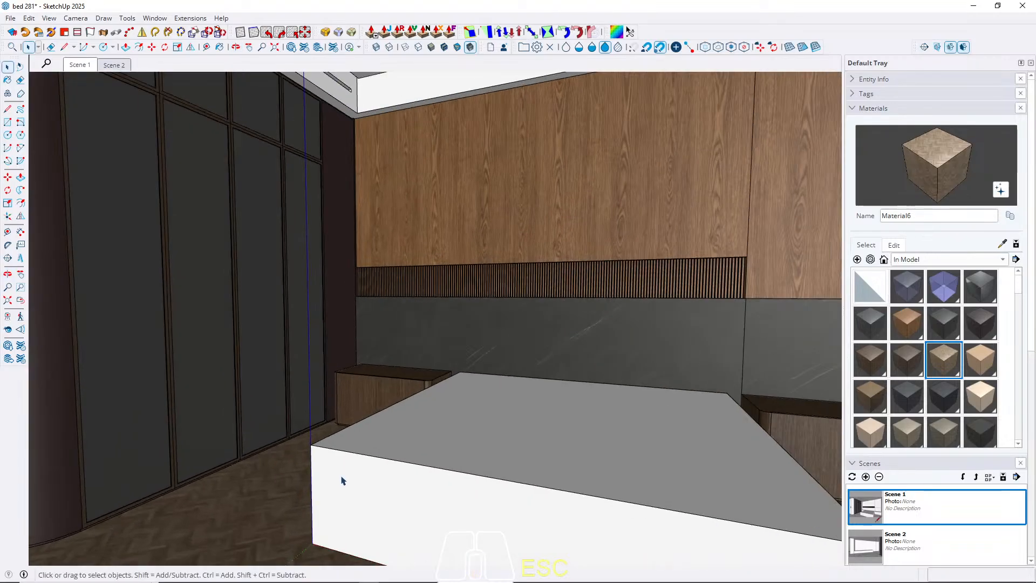
{"action": "middle_click_drag", "start_coordinate": [341, 480], "coordinate": [308, 399]}
{"action": "left_click", "coordinate": [895, 244]}
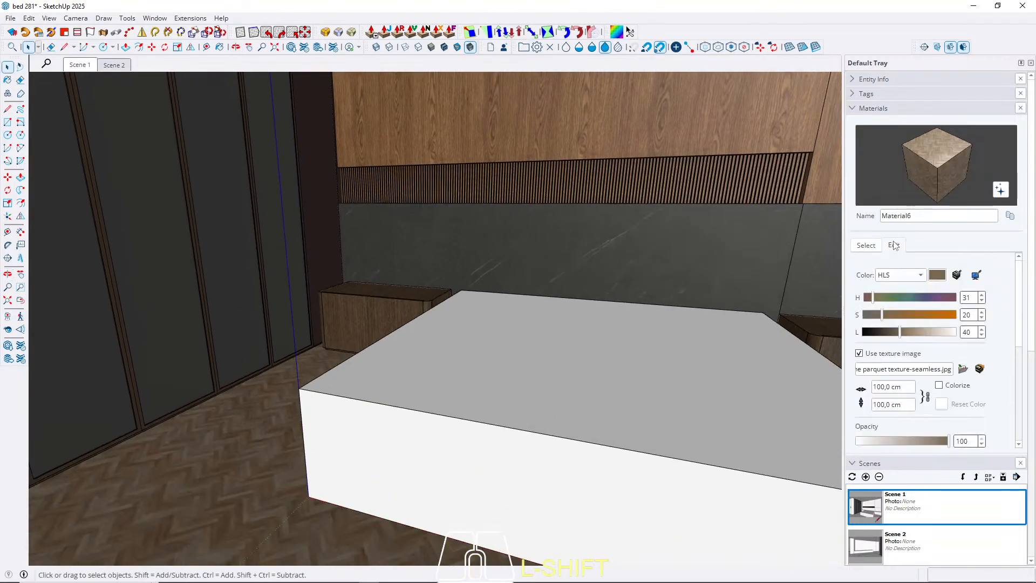
{"action": "left_click", "coordinate": [907, 388]}
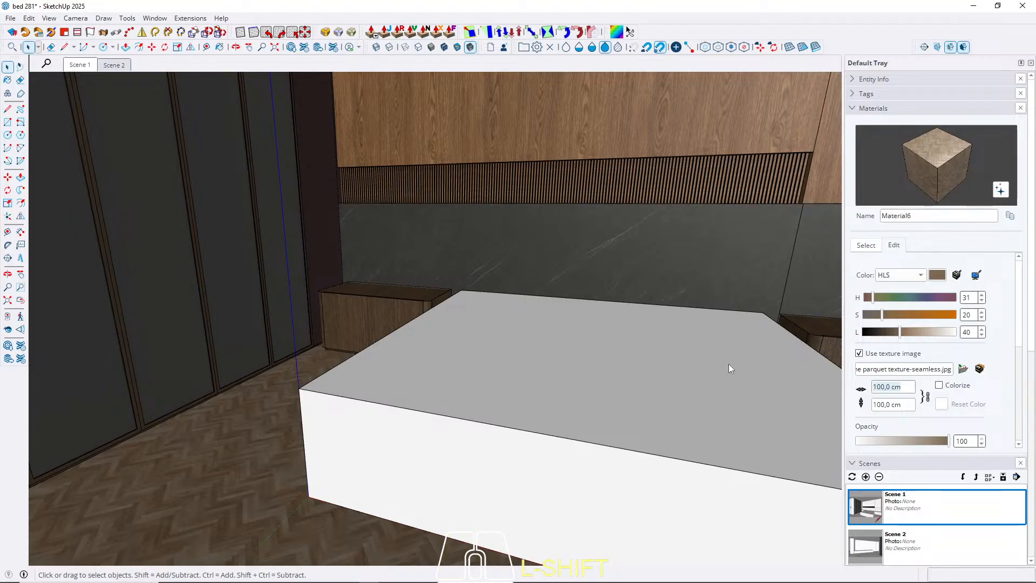
{"action": "type", "text": "250"}
{"action": "key", "text": "Return"}
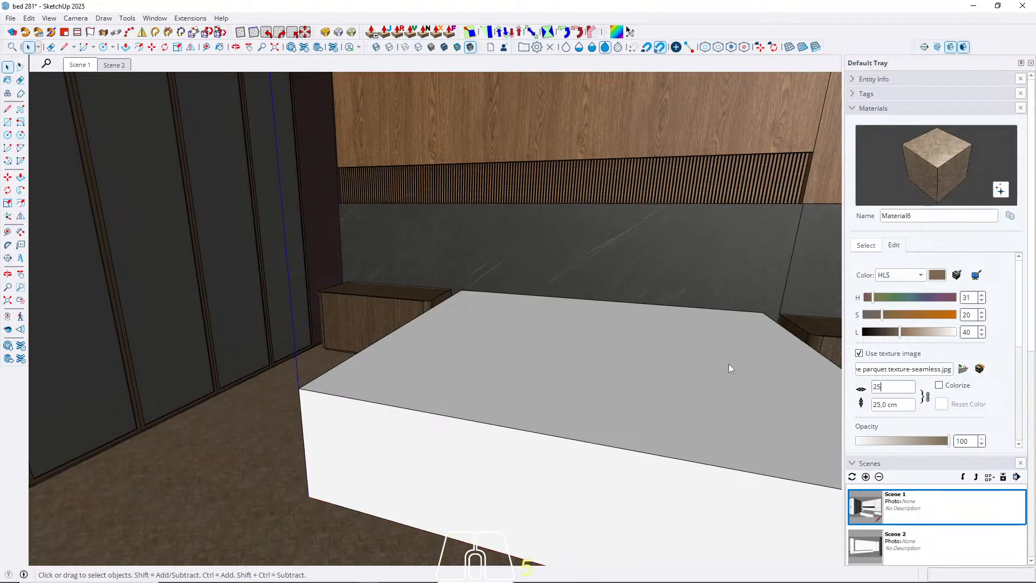
{"action": "scroll", "coordinate": [190, 321], "scroll_direction": "down", "scroll_amount": 3}
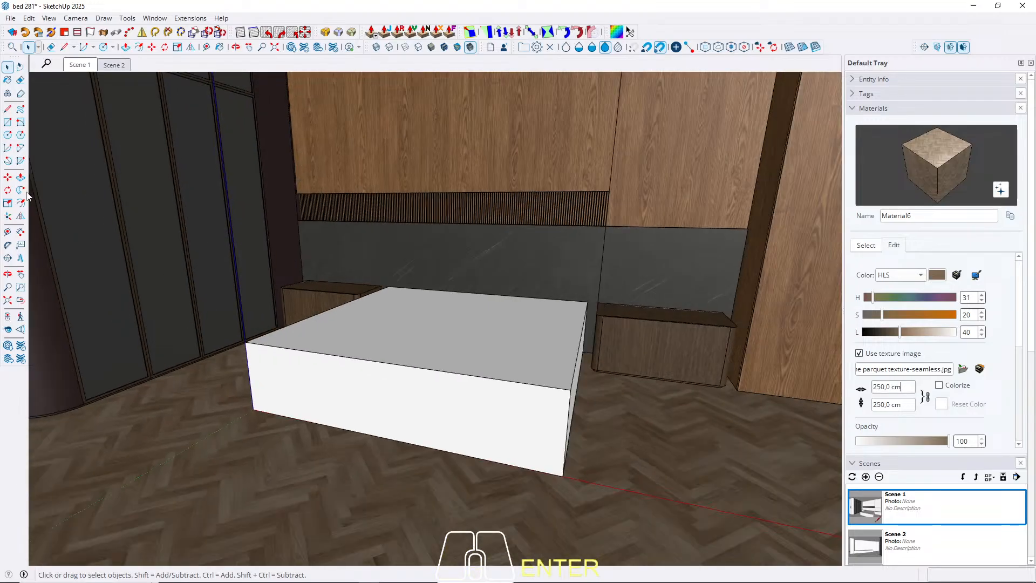
Set the parquet Material6 texture width to 300 cm and check the floor in Scene 1 and Scene 2.
{"action": "scroll", "coordinate": [514, 446], "scroll_direction": "up", "scroll_amount": 4}
{"action": "middle_click_drag", "start_coordinate": [577, 416], "coordinate": [432, 440]}
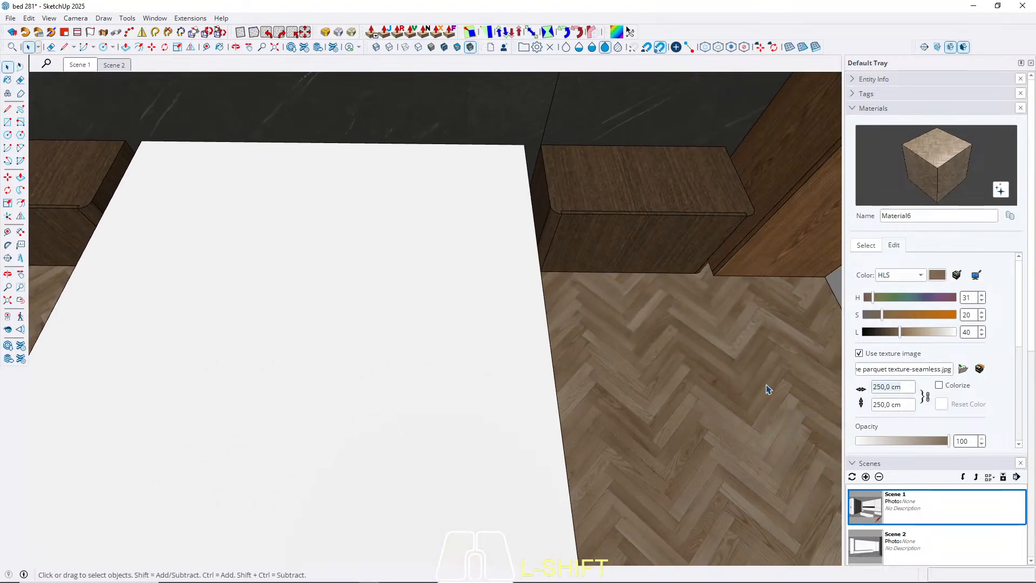
{"action": "type", "text": "300"}
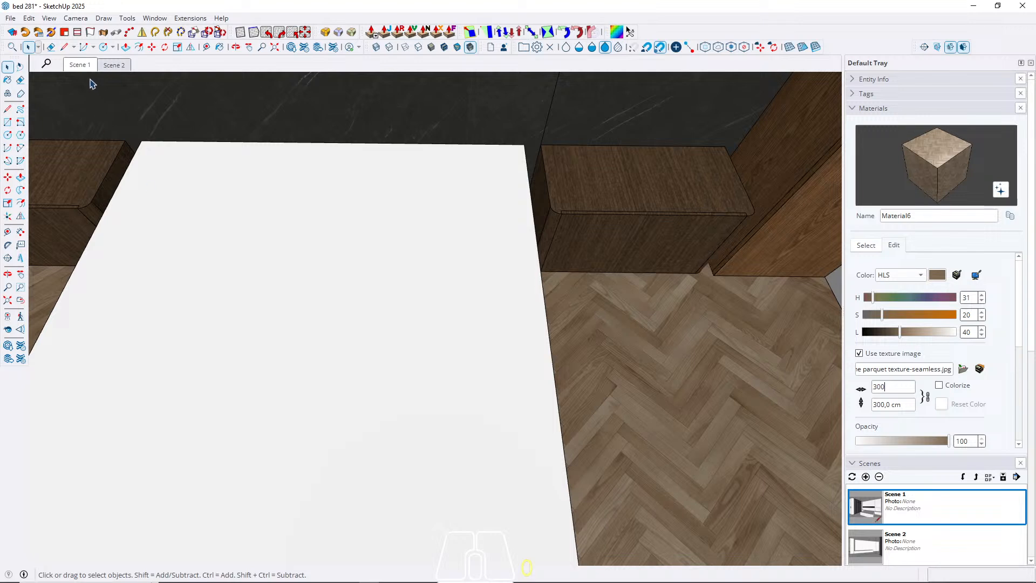
{"action": "left_click", "coordinate": [80, 65]}
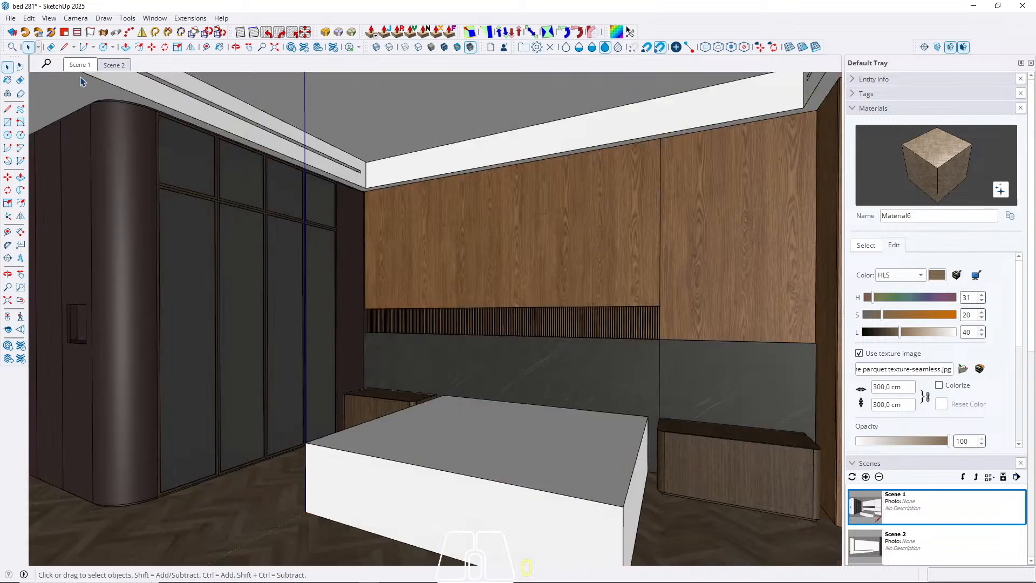
{"action": "left_click", "coordinate": [108, 65]}
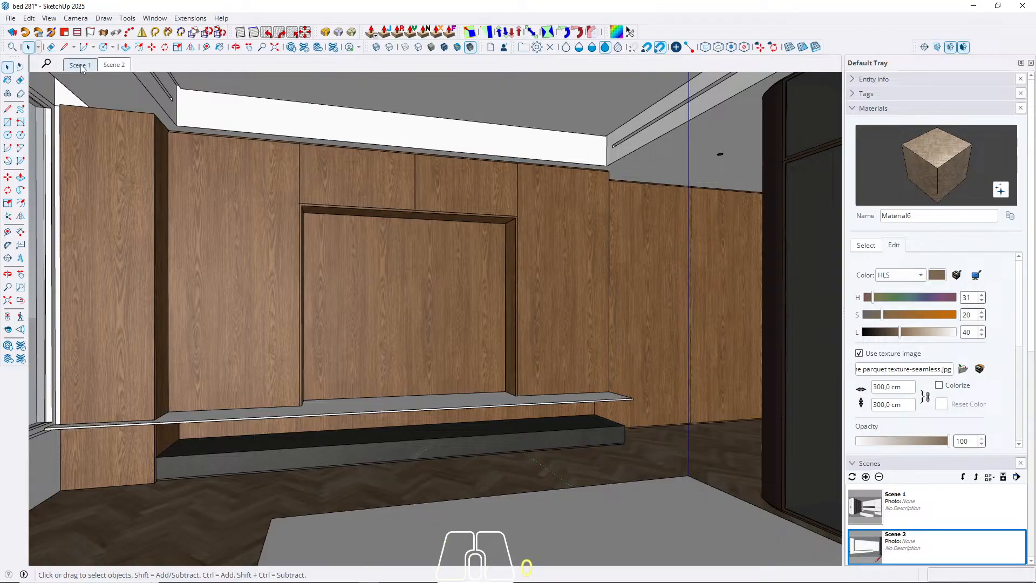
{"action": "left_click", "coordinate": [81, 66]}
Examine the ceiling and look through the Plaster and Asphalt & Concrete material libraries for a suitable ceiling finish.
{"action": "middle_click_drag", "start_coordinate": [354, 349], "coordinate": [360, 328]}
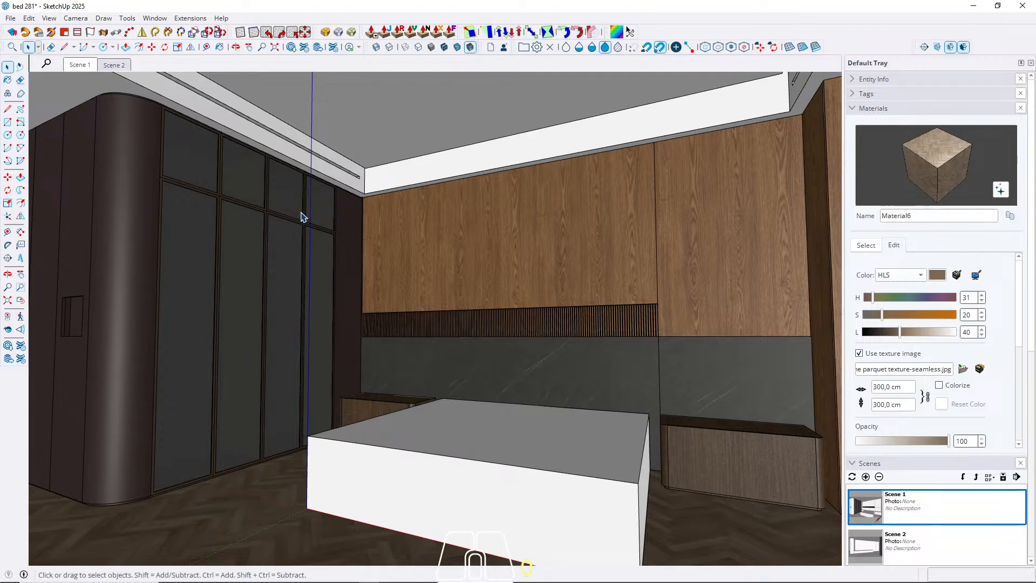
{"action": "mouse_move", "coordinate": [327, 237]}
{"action": "middle_mouse_down", "text": "shift"}
{"action": "mouse_move", "coordinate": [324, 227]}
{"action": "mouse_move", "coordinate": [321, 251]}
{"action": "middle_mouse_up", "text": "shift"}
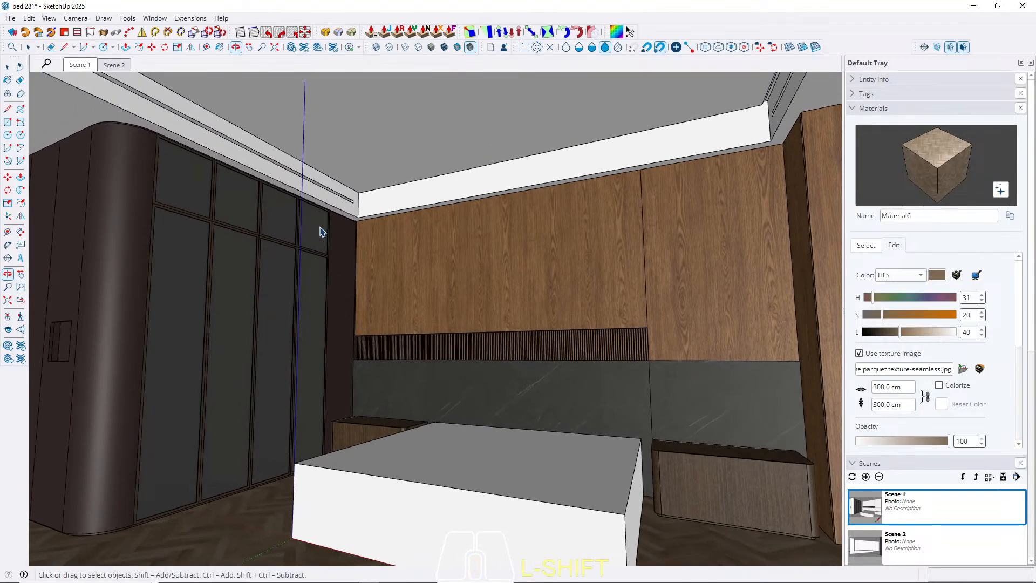
{"action": "middle_click_drag", "start_coordinate": [403, 131], "coordinate": [551, 165], "text": "shift"}
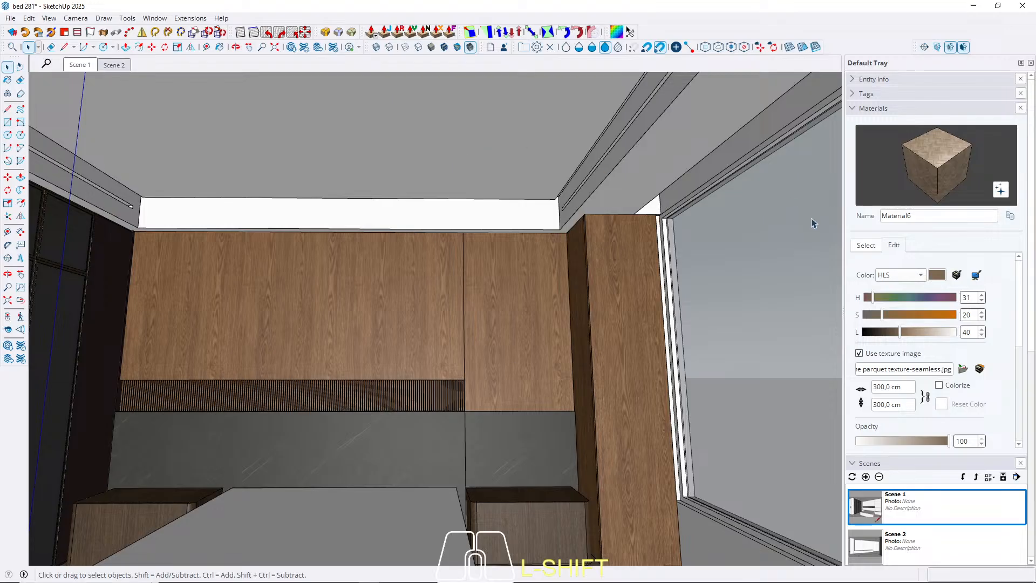
{"action": "middle_click_drag", "start_coordinate": [529, 291], "coordinate": [555, 313], "text": "shift"}
{"action": "left_click", "coordinate": [865, 246]}
{"action": "left_click", "coordinate": [926, 260]}
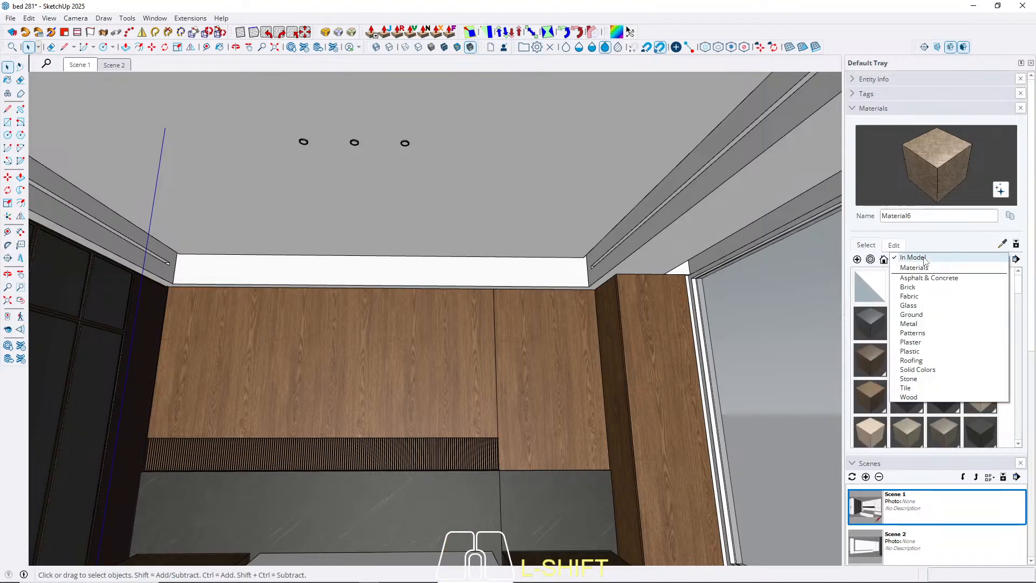
{"action": "left_click", "coordinate": [921, 345]}
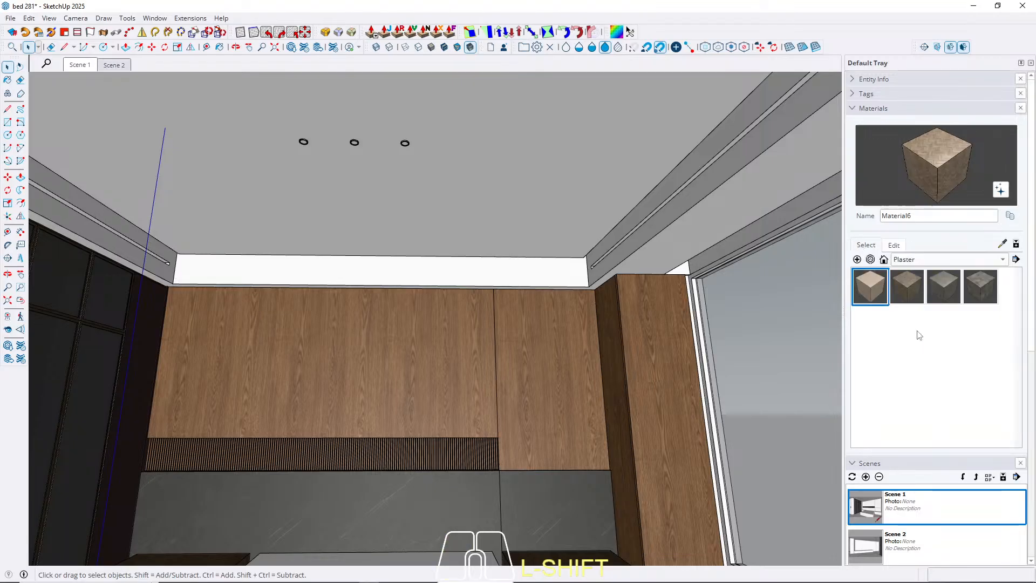
{"action": "left_click", "coordinate": [966, 260]}
{"action": "left_click", "coordinate": [943, 195]}
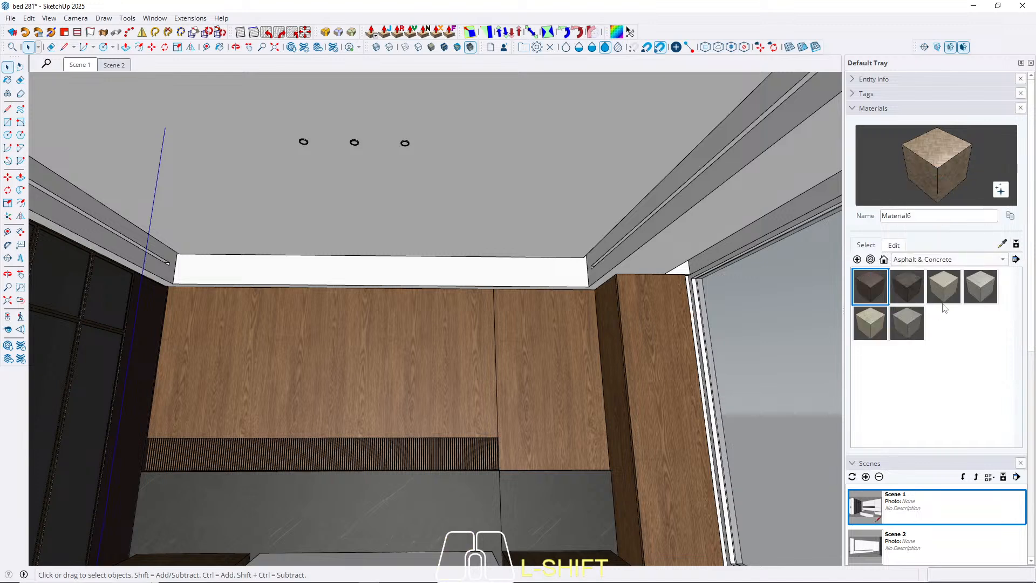
{"action": "left_click", "coordinate": [909, 326]}
{"action": "left_click", "coordinate": [954, 289]}
{"action": "left_click", "coordinate": [941, 259]}
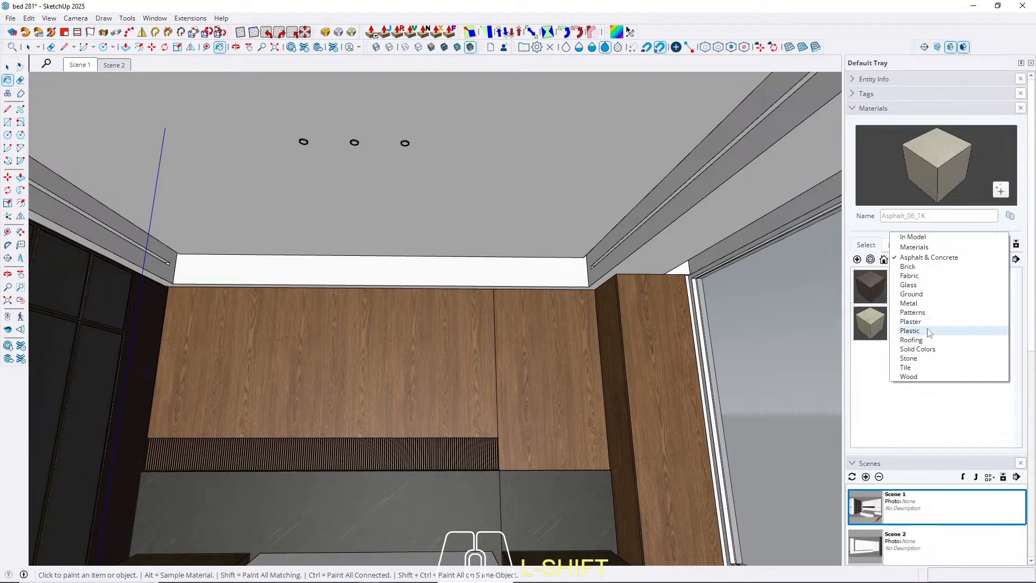
Paint all faces inside the ceiling group with the white Carpet_01_1K material from the Fabric library.
{"action": "left_click", "coordinate": [918, 276]}
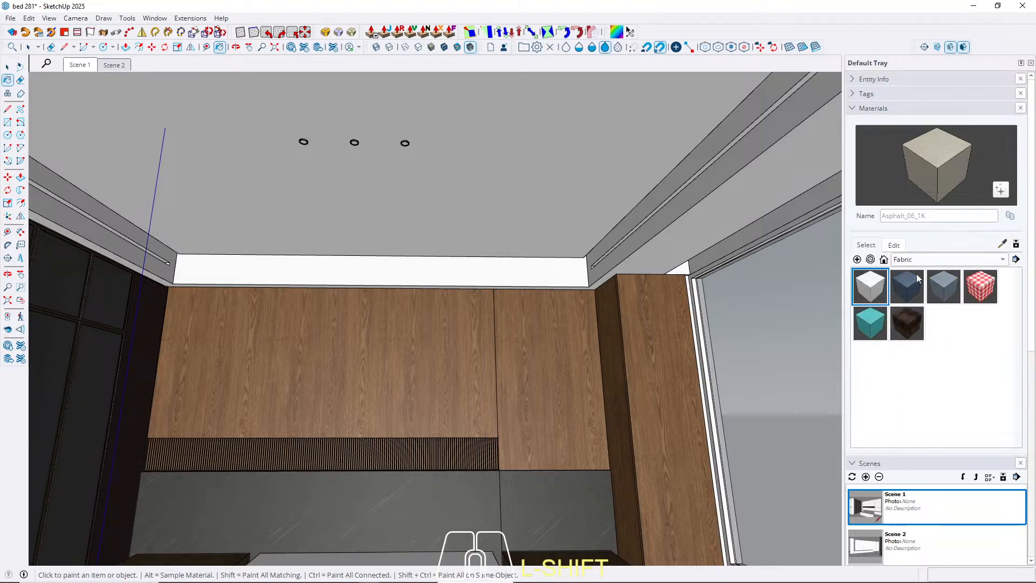
{"action": "left_click", "coordinate": [875, 288]}
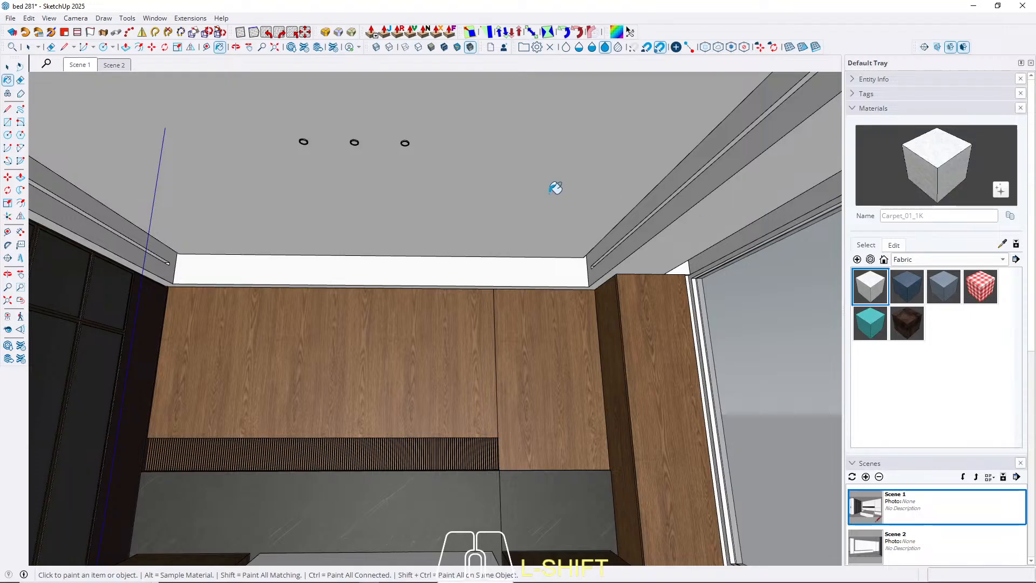
{"action": "key", "text": "space"}
{"action": "left_click", "coordinate": [518, 206]}
{"action": "double_click", "coordinate": [519, 205]}
{"action": "key", "text": "b"}
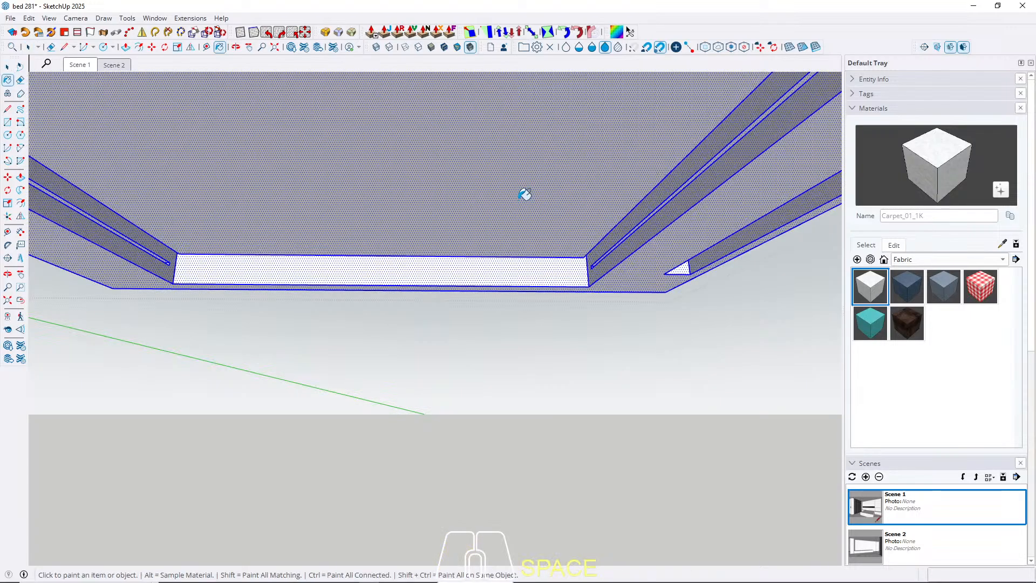
{"action": "left_click", "coordinate": [520, 202]}
{"action": "key", "text": "space"}
{"action": "key", "text": "Escape"}
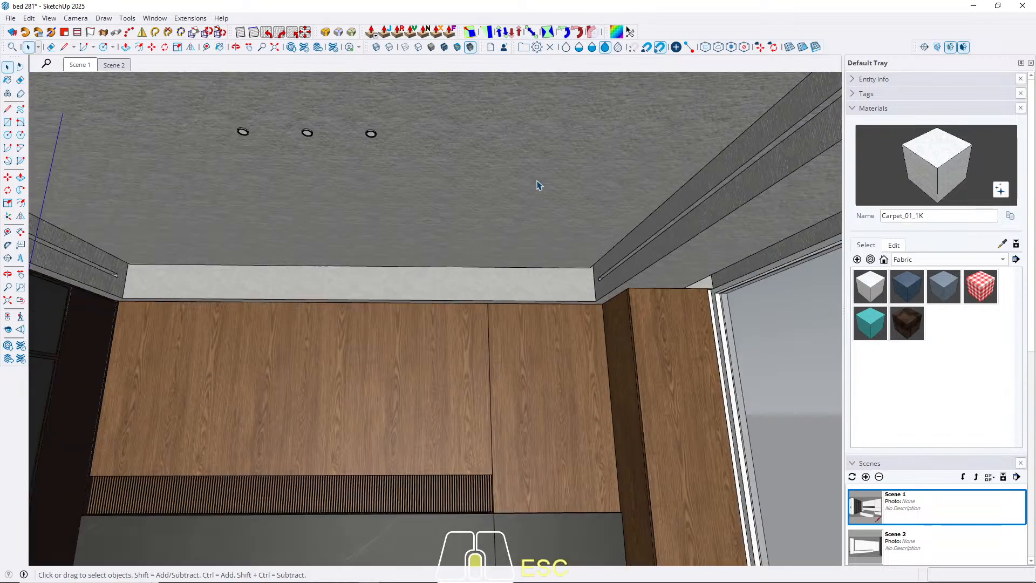
Examine the carpet texture on the ceiling and look through the Ground, Patterns and Stone libraries for a replacement.
{"action": "middle_click_drag", "start_coordinate": [540, 185], "coordinate": [502, 159]}
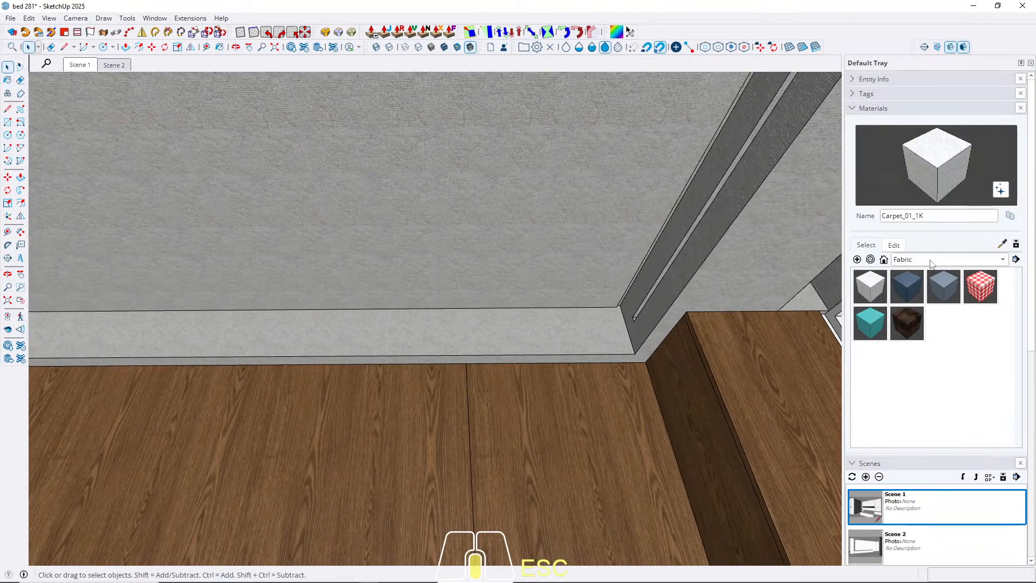
{"action": "left_click", "coordinate": [932, 261]}
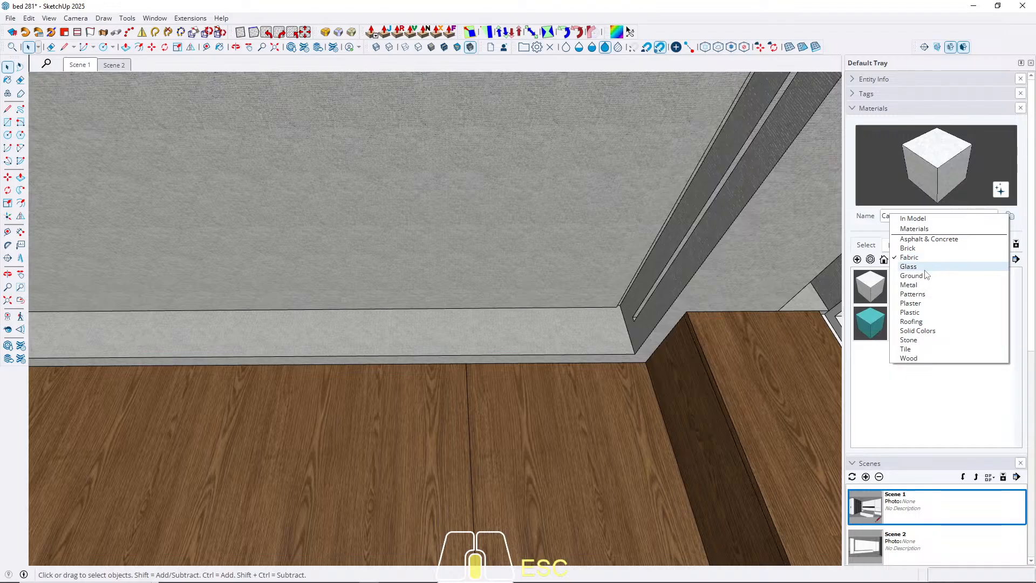
{"action": "left_click", "coordinate": [924, 276]}
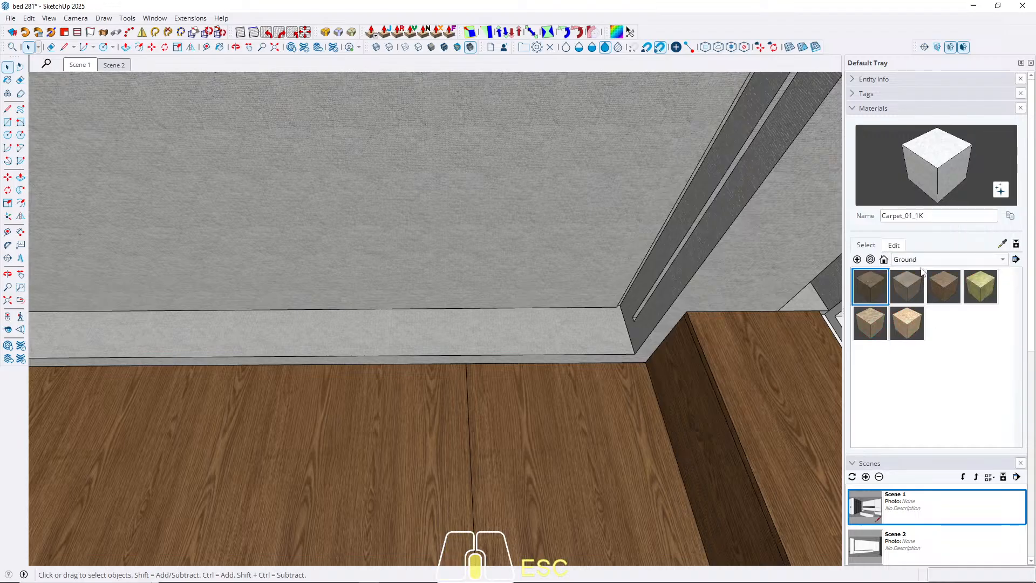
{"action": "left_click", "coordinate": [920, 264]}
{"action": "left_click", "coordinate": [920, 267]}
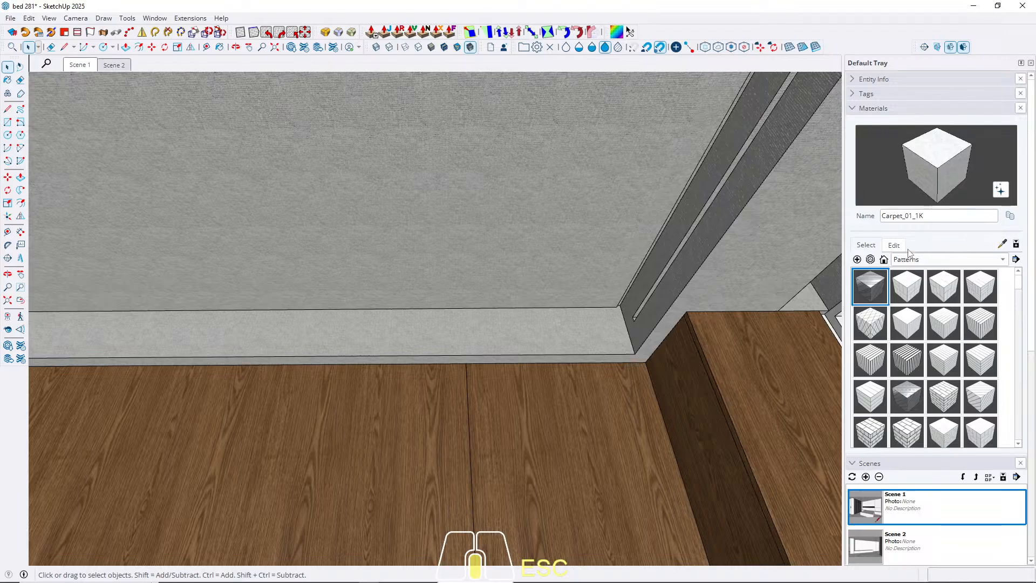
{"action": "left_click", "coordinate": [909, 260]}
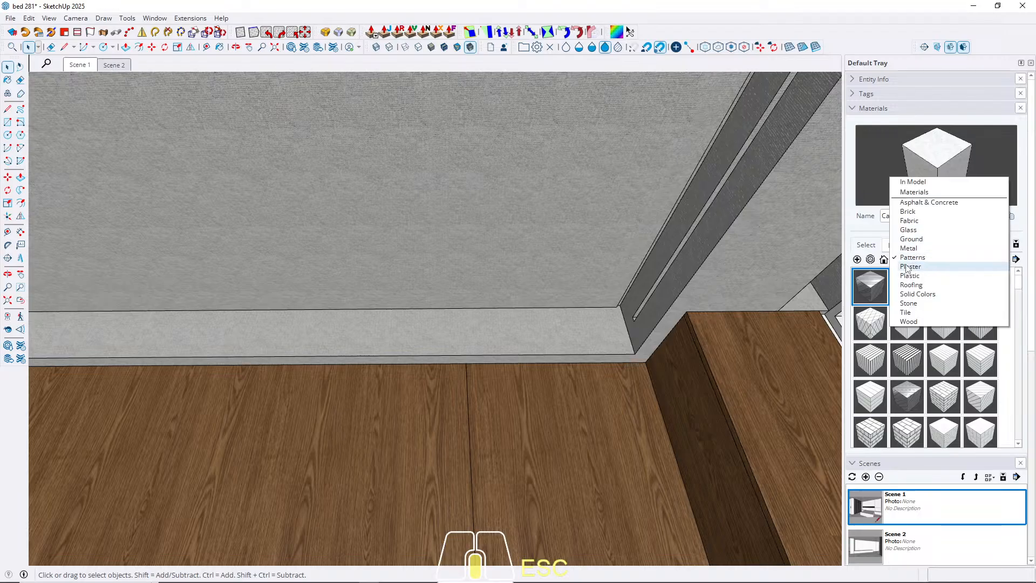
{"action": "left_click", "coordinate": [911, 306]}
{"action": "left_click", "coordinate": [869, 292]}
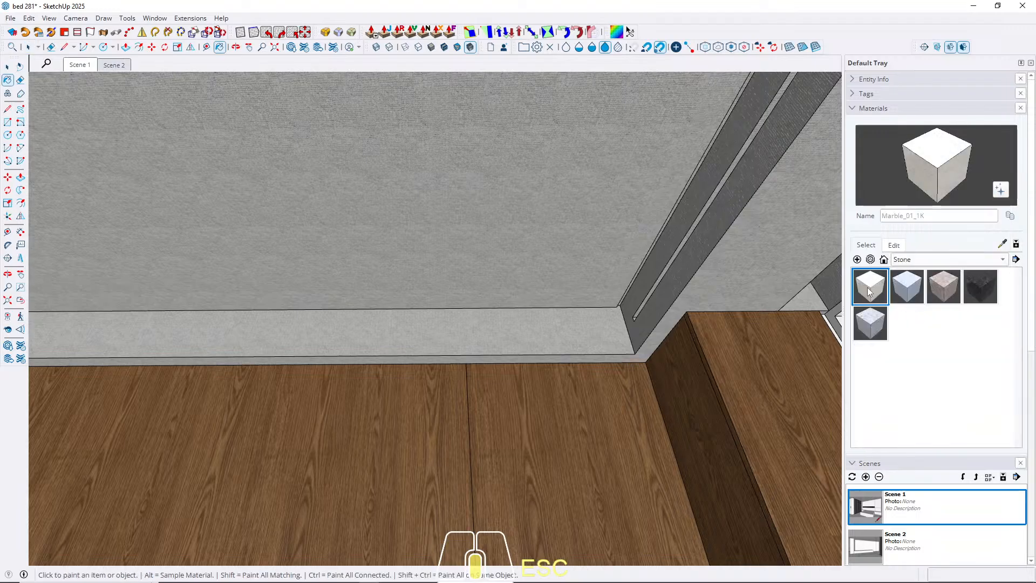
Repaint all the ceiling faces with the Asphalt_06_1K material from the Asphalt & Concrete library.
{"action": "left_click", "coordinate": [913, 261]}
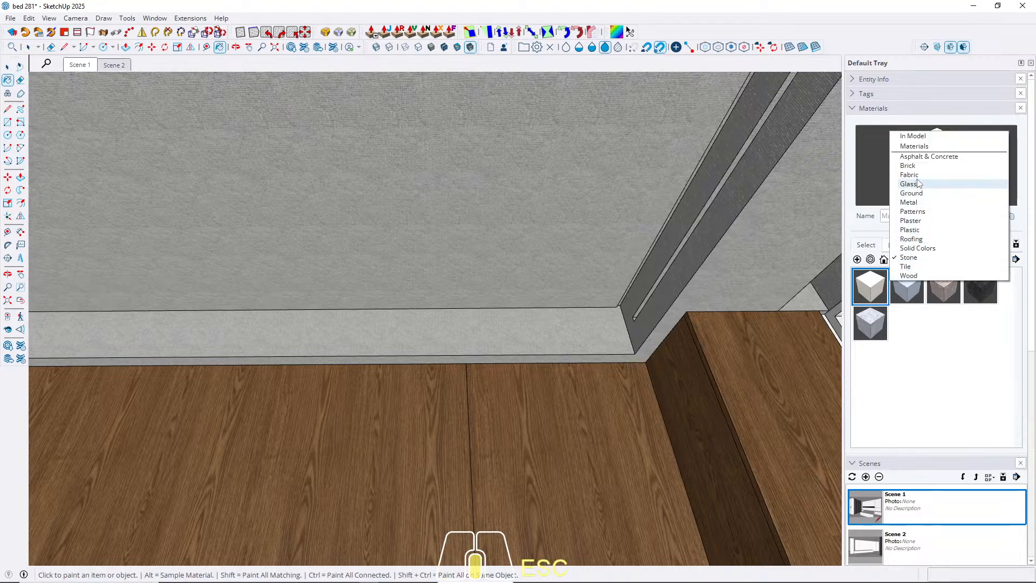
{"action": "left_click", "coordinate": [921, 158]}
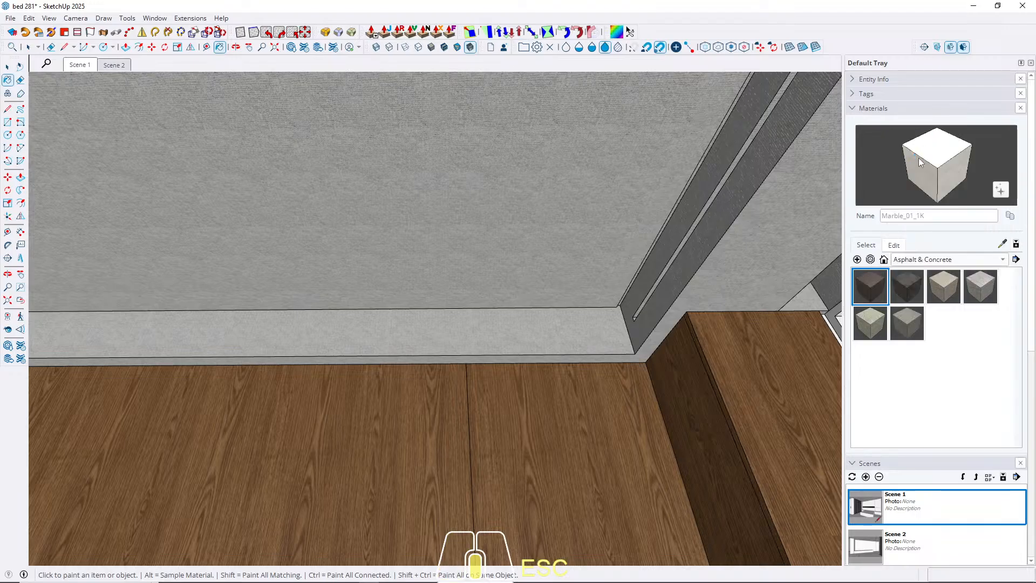
{"action": "left_click", "coordinate": [902, 325]}
{"action": "left_click", "coordinate": [943, 283]}
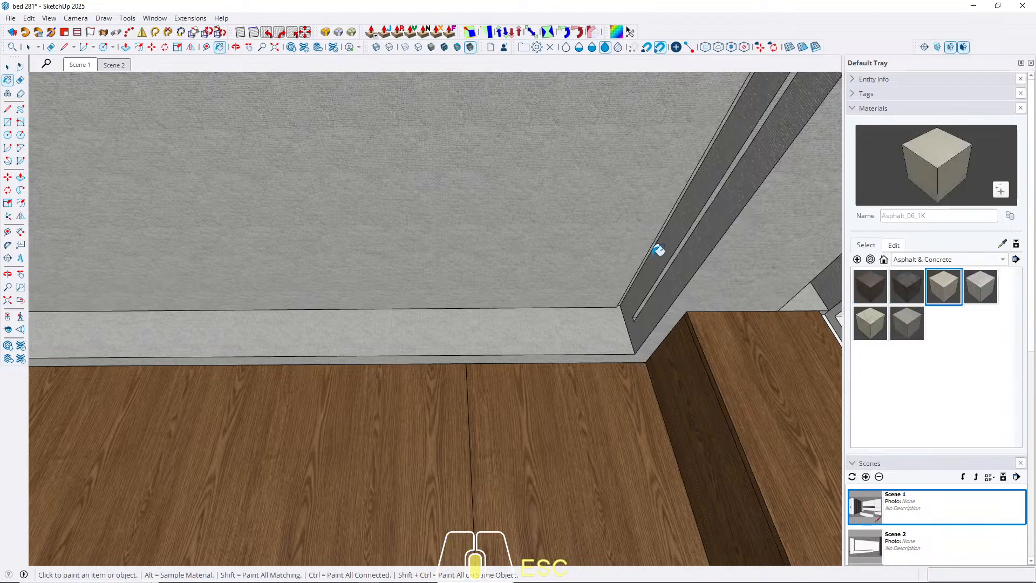
{"action": "key", "text": "space"}
{"action": "left_click", "coordinate": [543, 248]}
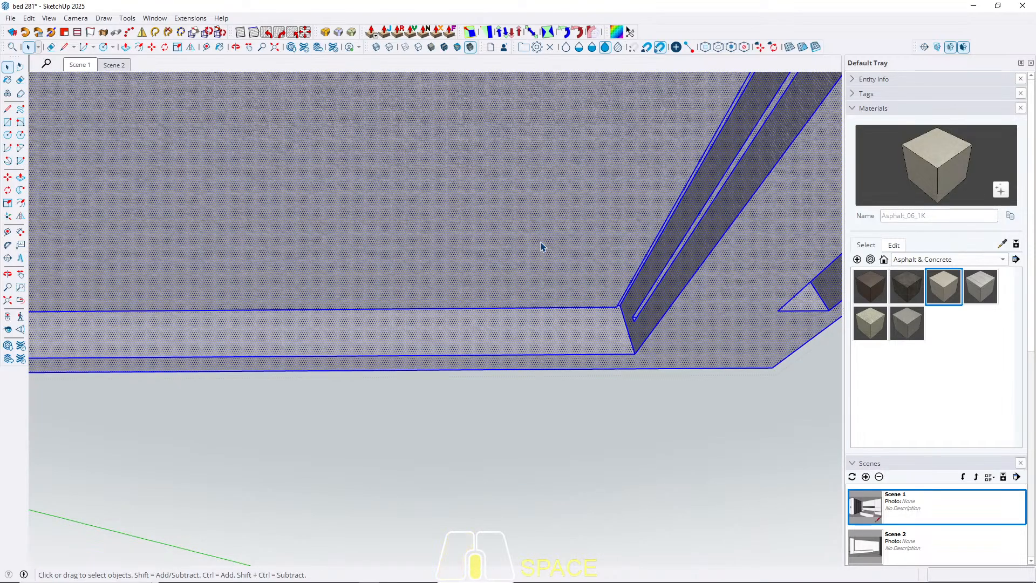
{"action": "key", "text": "b"}
{"action": "left_click", "coordinate": [542, 242]}
{"action": "key", "text": "space"}
Whiten the Asphalt_06_1K material by setting its lightness to 100 and its saturation and hue to 4.
{"action": "left_click", "coordinate": [894, 245]}
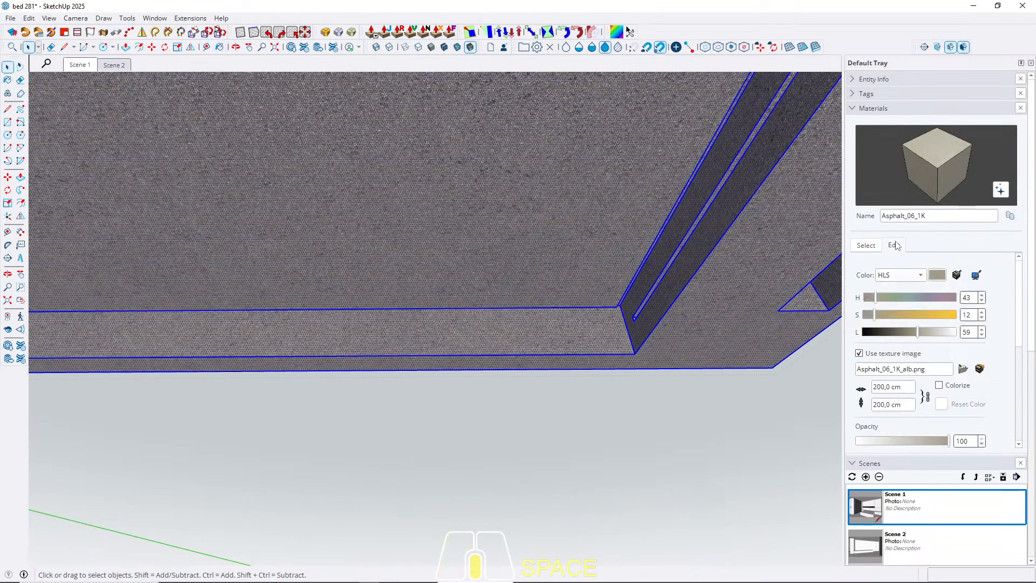
{"action": "left_click_drag", "start_coordinate": [919, 332], "coordinate": [952, 335]}
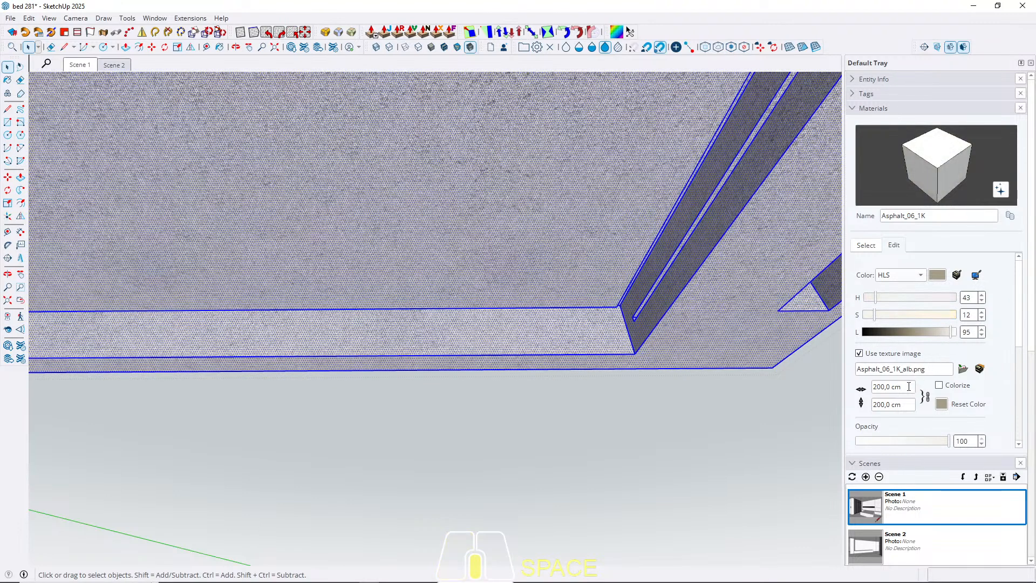
{"action": "left_click_drag", "start_coordinate": [952, 332], "coordinate": [959, 334]}
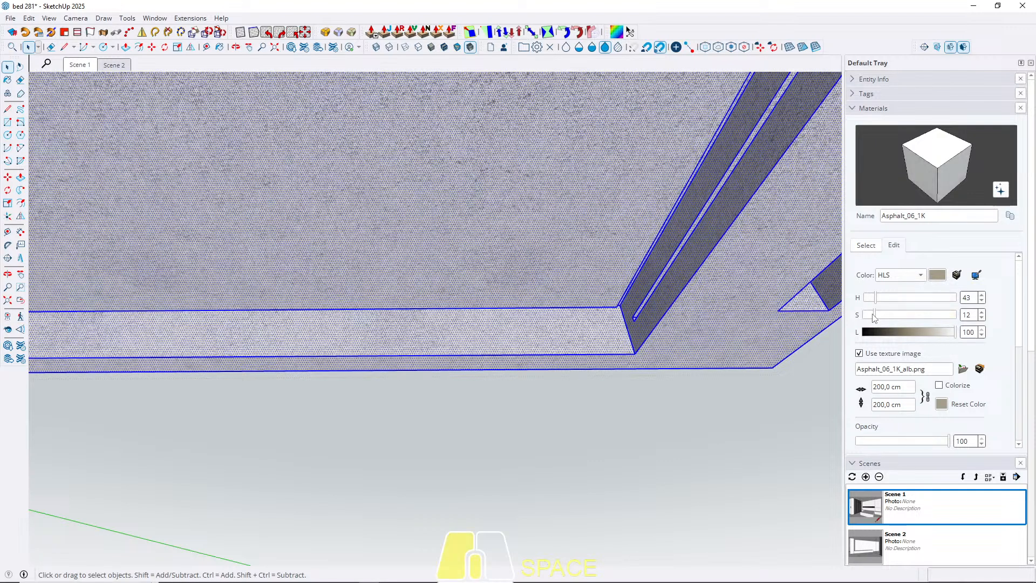
{"action": "mouse_move", "coordinate": [875, 315]}
{"action": "left_mouse_down"}
{"action": "mouse_move", "coordinate": [869, 320]}
{"action": "mouse_move", "coordinate": [865, 298]}
{"action": "left_mouse_up"}
Set the texture width of the Asphalt_06_1K ceiling material to 50 cm.
{"action": "left_click", "coordinate": [908, 387]}
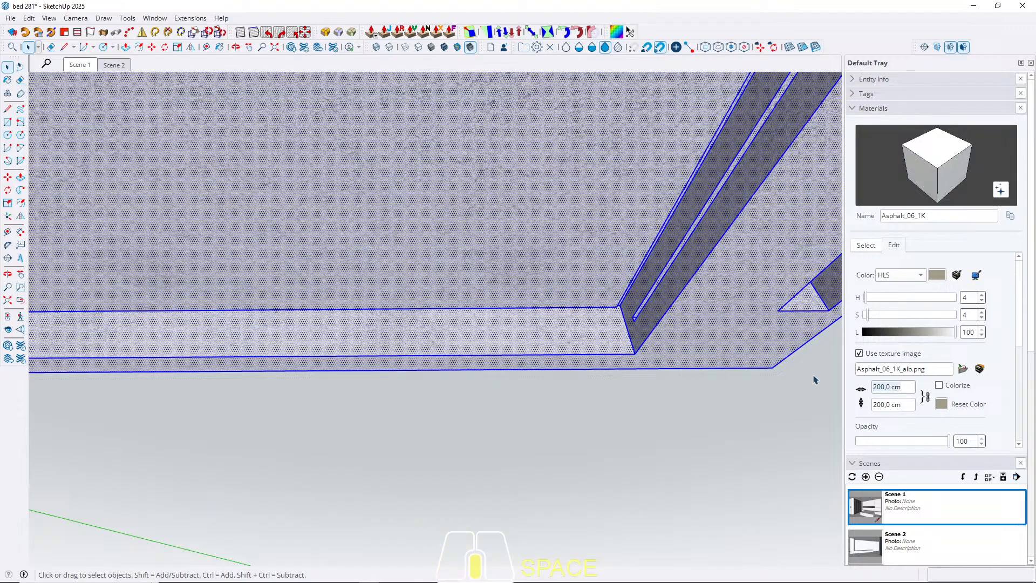
{"action": "type", "text": "50"}
{"action": "key", "text": "Return"}
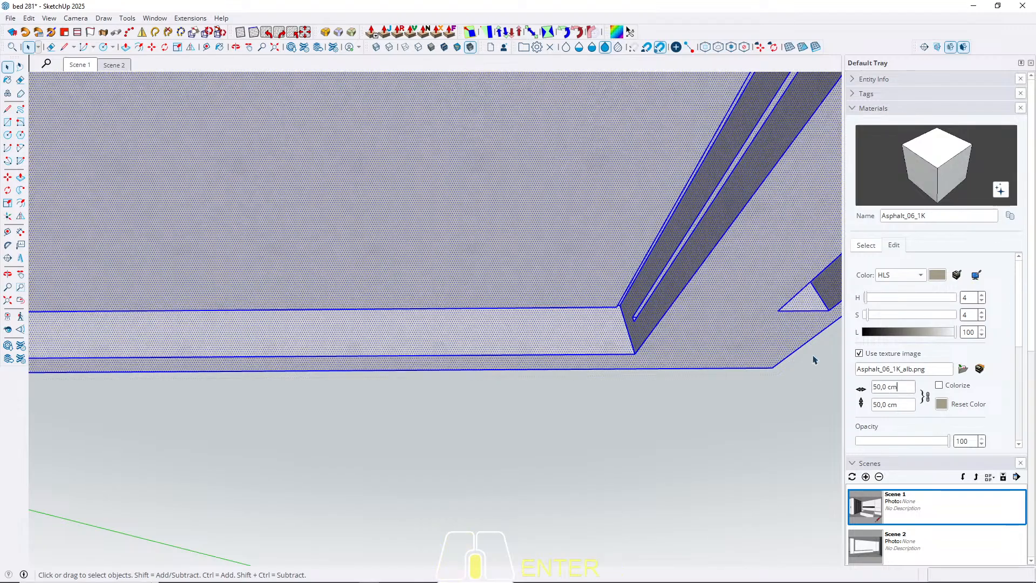
Paint the low wall below the window with the whitened Asphalt_06_1K ceiling material.
{"action": "left_click", "coordinate": [84, 64]}
{"action": "key", "text": "Escape"}
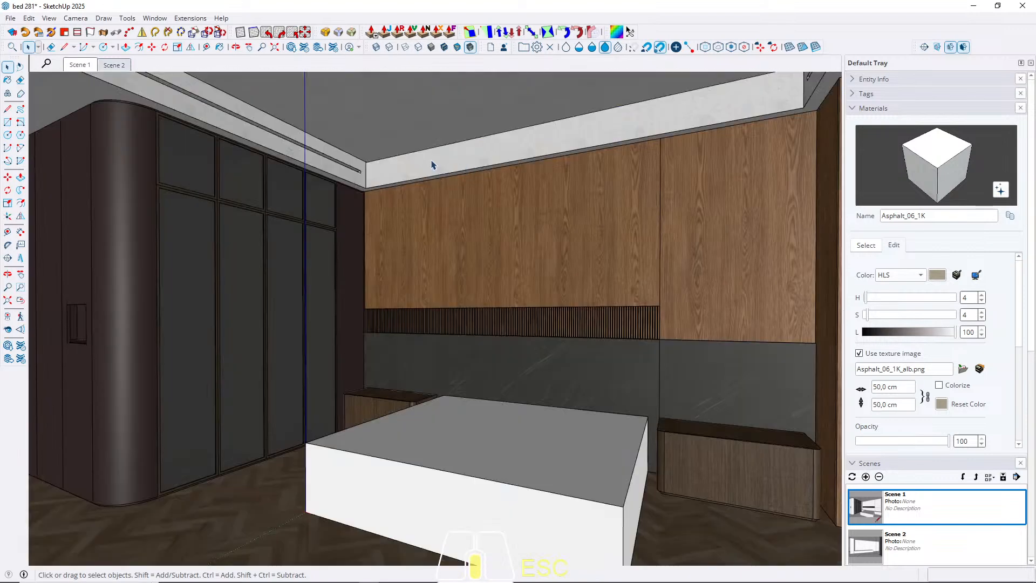
{"action": "key", "text": "b"}
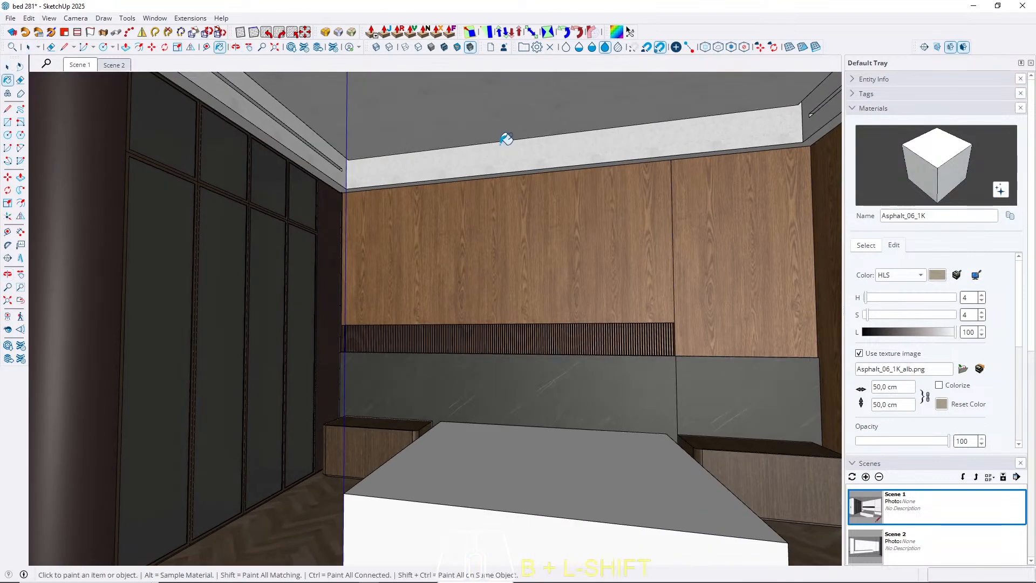
{"action": "left_click", "coordinate": [480, 141], "text": "alt"}
{"action": "key", "text": "space"}
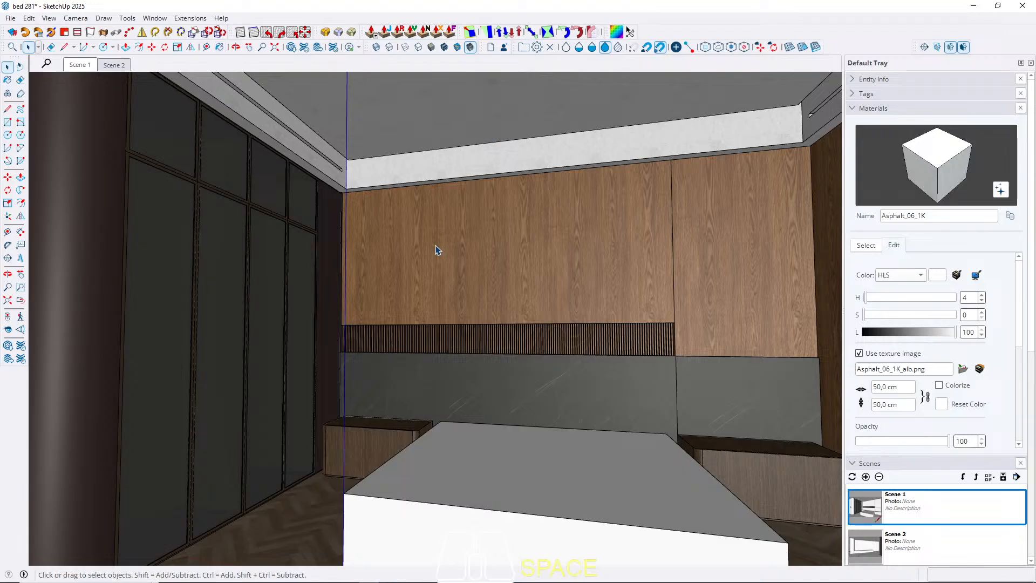
{"action": "middle_click_drag", "start_coordinate": [437, 248], "coordinate": [486, 264]}
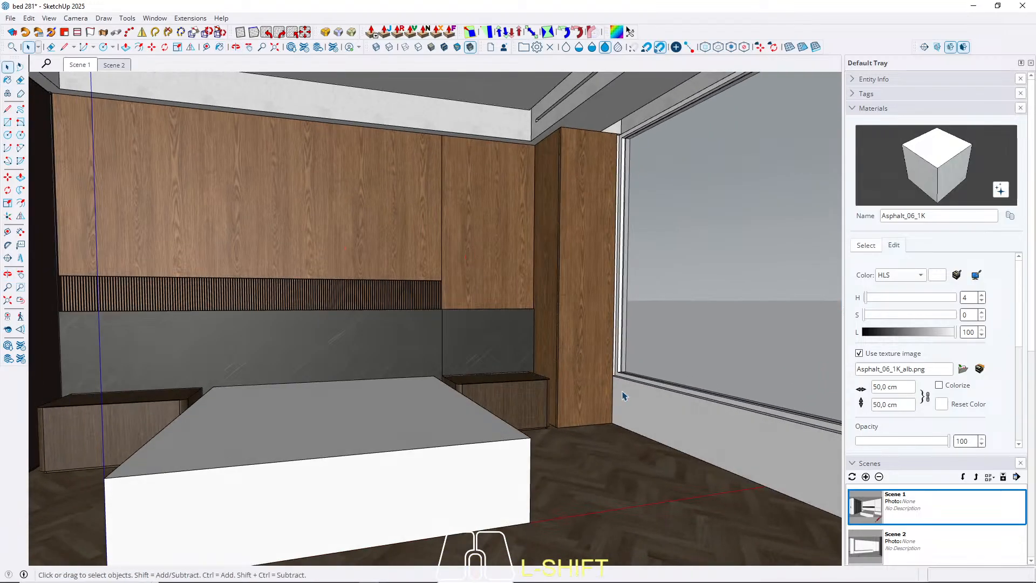
{"action": "triple_click", "coordinate": [657, 424]}
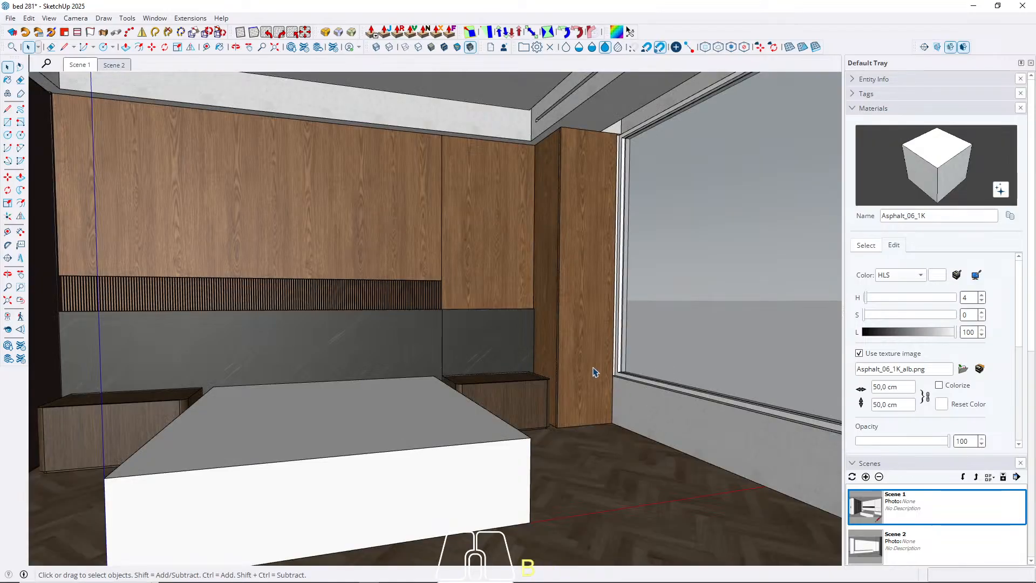
Paint the narrow wall column between the wood cabinet and the window with Asphalt_06_1K.
{"action": "scroll", "coordinate": [594, 372], "scroll_direction": "up", "scroll_amount": 5}
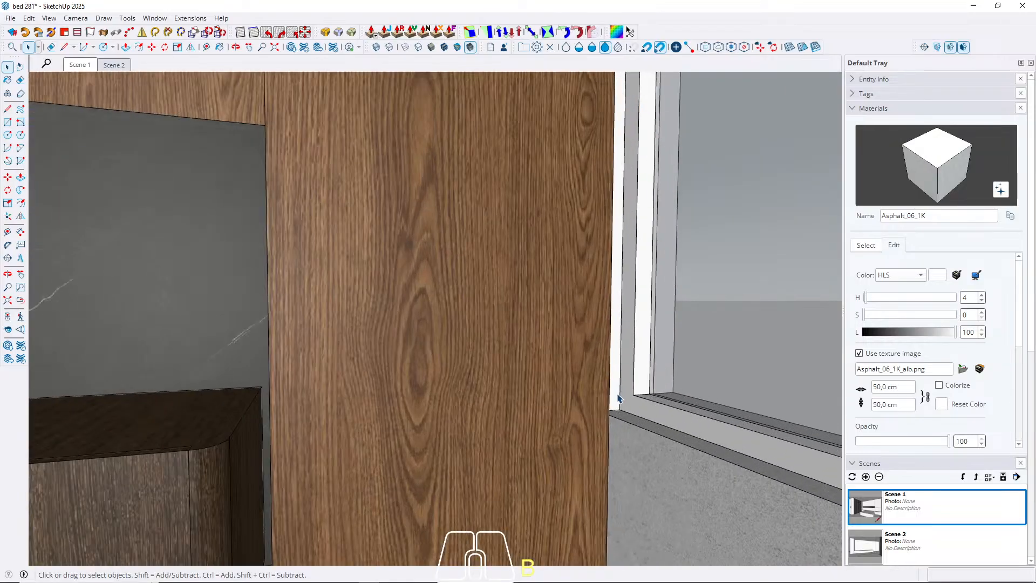
{"action": "triple_click", "coordinate": [615, 400]}
{"action": "scroll", "coordinate": [550, 397], "scroll_direction": "down", "scroll_amount": 4}
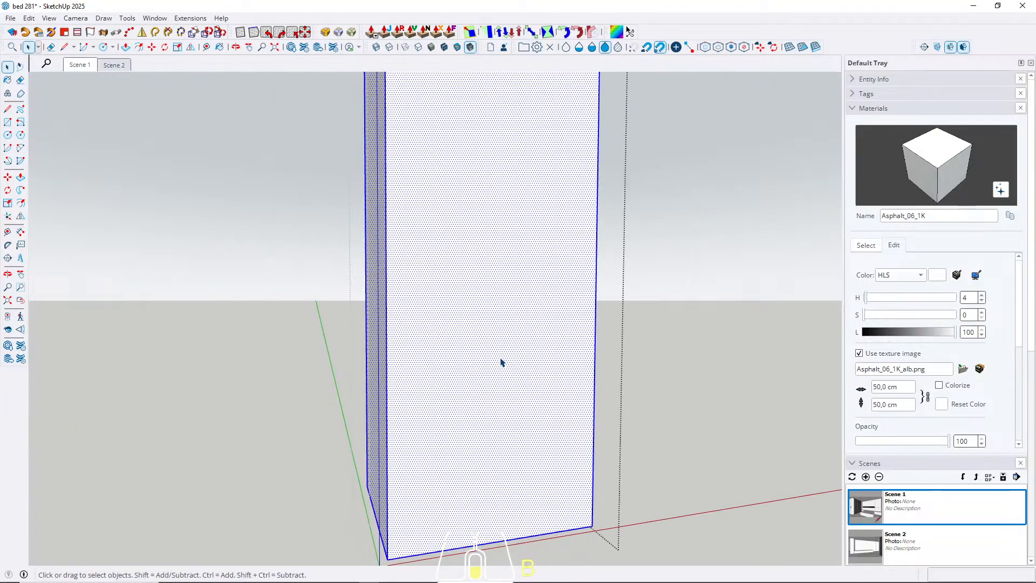
{"action": "left_click", "coordinate": [504, 356]}
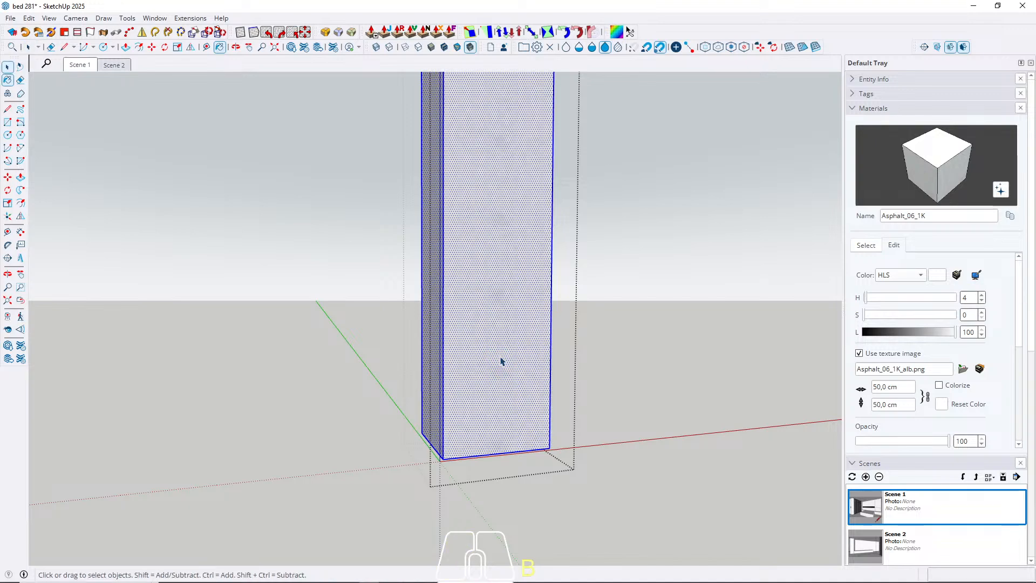
{"action": "key", "text": "Escape"}
{"action": "scroll", "coordinate": [535, 354], "scroll_direction": "up", "scroll_amount": 3}
{"action": "scroll", "coordinate": [535, 354], "scroll_direction": "up", "scroll_amount": 5}
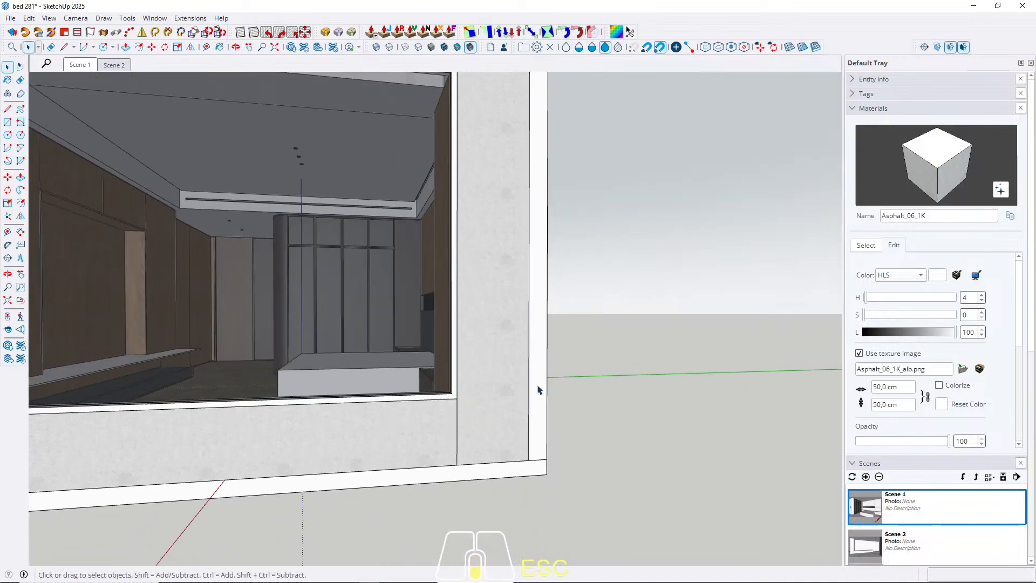
Paint two more wall segments of the room with Asphalt_06_1K and return to the Scene 1 view.
{"action": "scroll", "coordinate": [538, 390], "scroll_direction": "down", "scroll_amount": 5}
{"action": "middle_click_drag", "start_coordinate": [538, 390], "coordinate": [374, 447]}
{"action": "triple_click", "coordinate": [451, 267]}
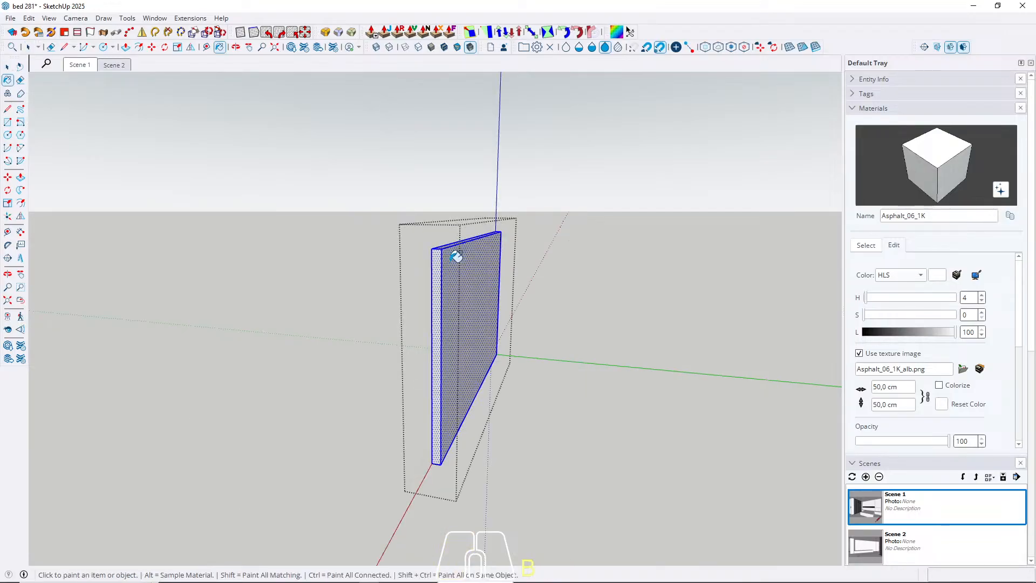
{"action": "key", "text": "Escape"}
{"action": "key", "text": "Escape"}
{"action": "scroll", "coordinate": [204, 399], "scroll_direction": "up", "scroll_amount": 5}
{"action": "scroll", "coordinate": [204, 398], "scroll_direction": "up", "scroll_amount": 1}
{"action": "triple_click", "coordinate": [203, 398]}
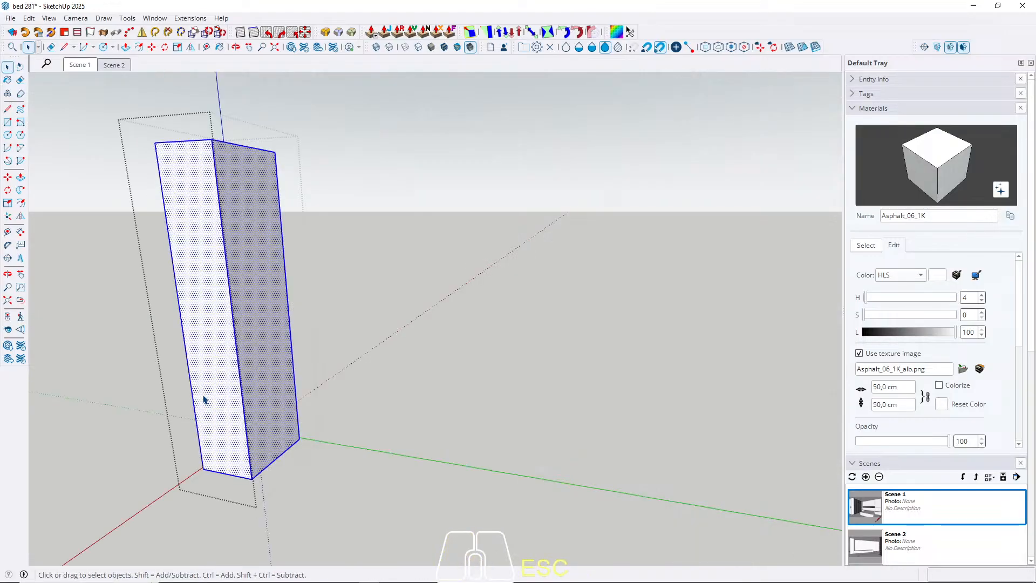
{"action": "key", "text": "b"}
{"action": "left_click", "coordinate": [205, 392]}
{"action": "key", "text": "space"}
{"action": "key", "text": "Escape"}
{"action": "middle_click_drag", "start_coordinate": [204, 372], "coordinate": [85, 172]}
{"action": "left_click", "coordinate": [80, 65]}
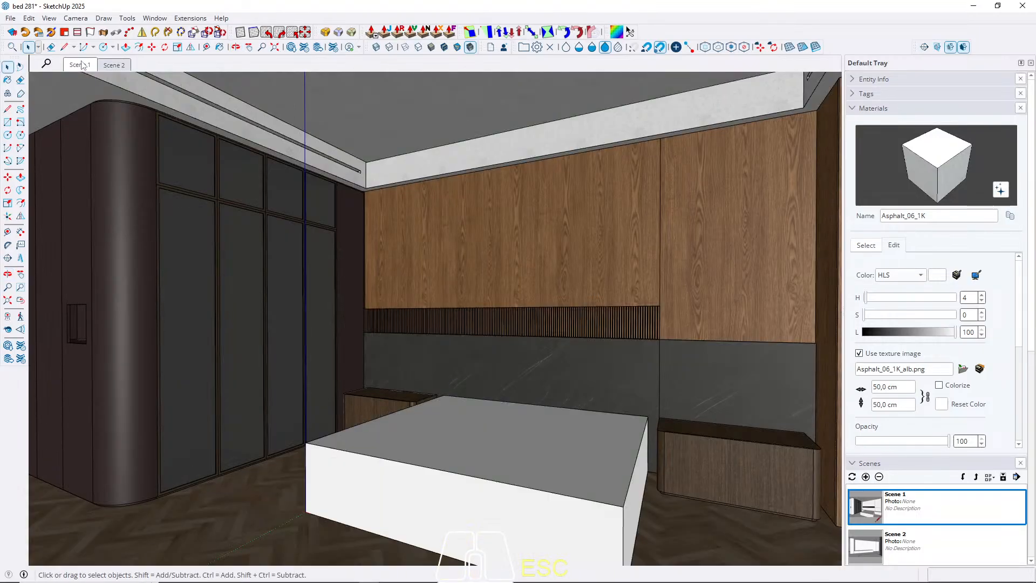
Pick the M08_Obsidian_Black material from the Solid Colors library.
{"action": "left_click", "coordinate": [866, 246]}
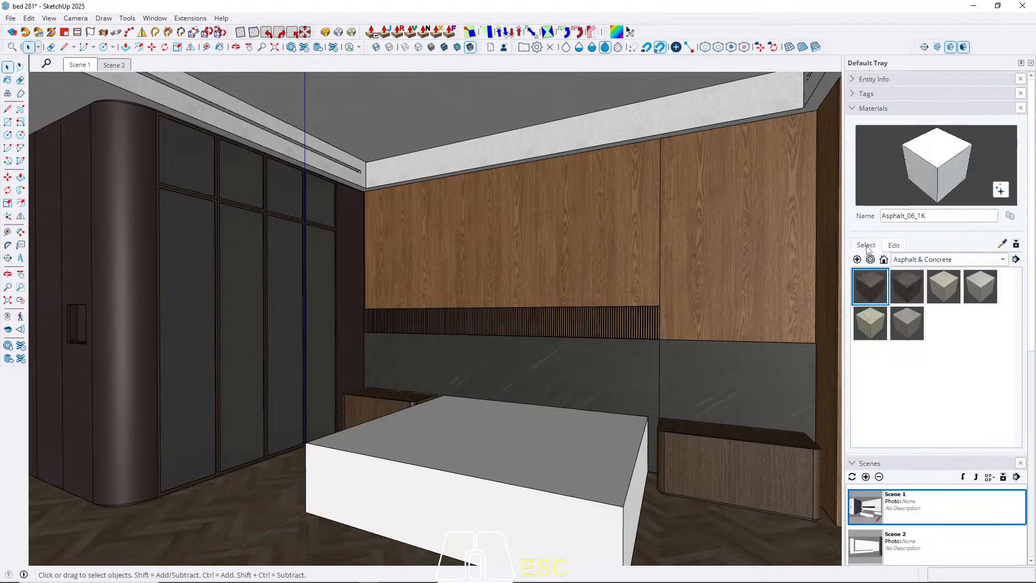
{"action": "left_click", "coordinate": [930, 260]}
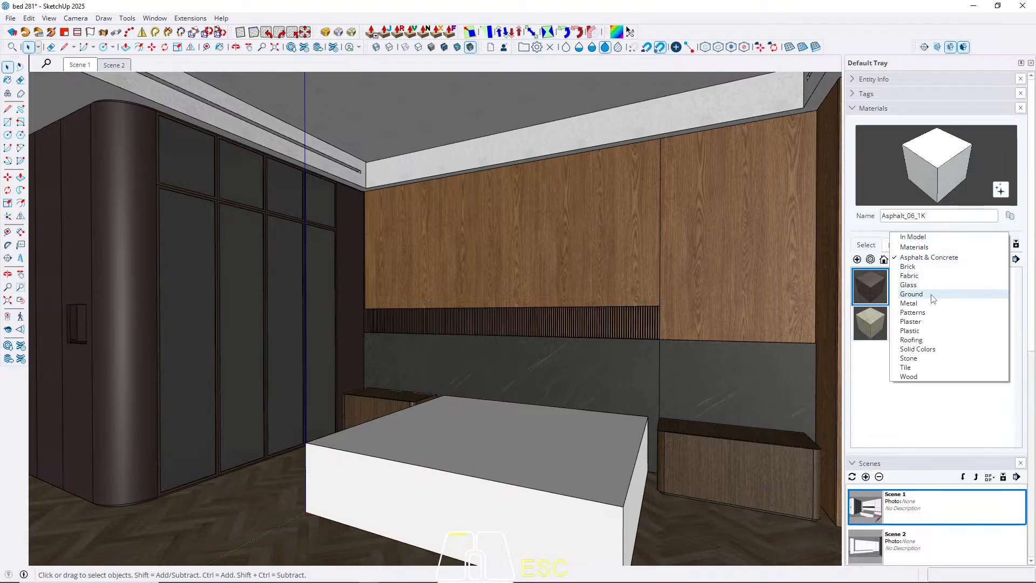
{"action": "left_click", "coordinate": [921, 349]}
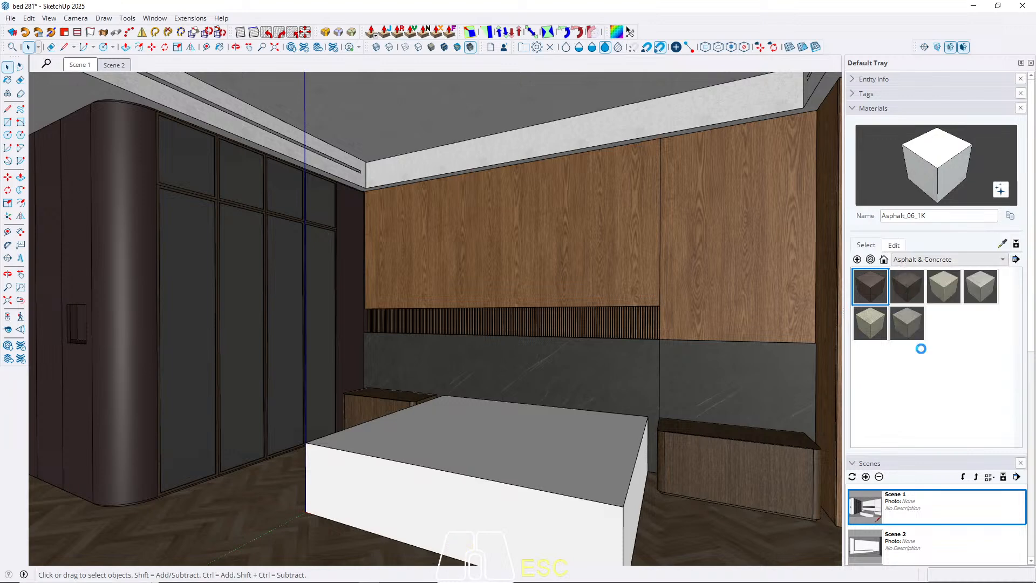
{"action": "scroll", "coordinate": [923, 384], "scroll_direction": "down", "scroll_amount": 10}
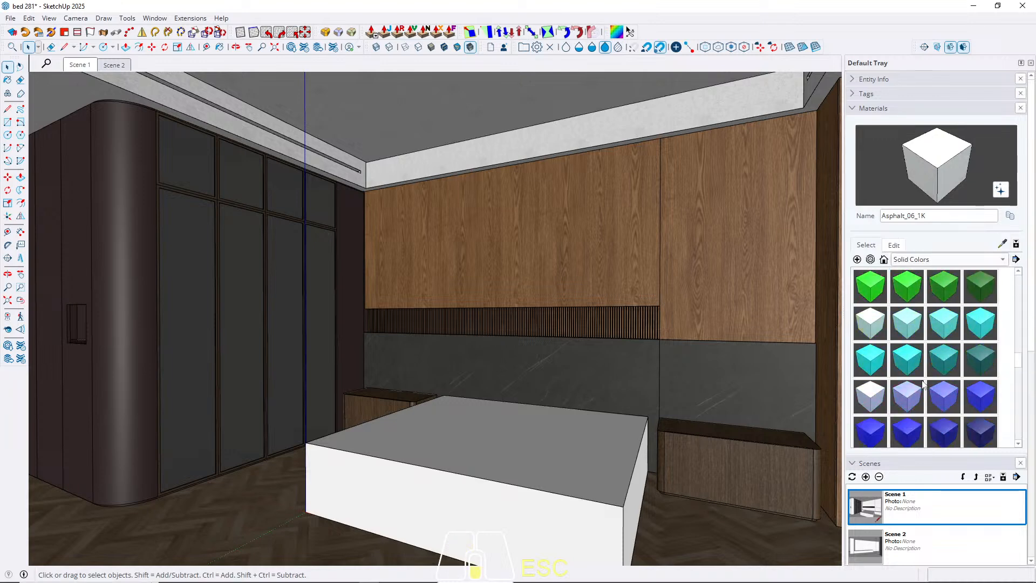
{"action": "scroll", "coordinate": [923, 384], "scroll_direction": "down", "scroll_amount": 5}
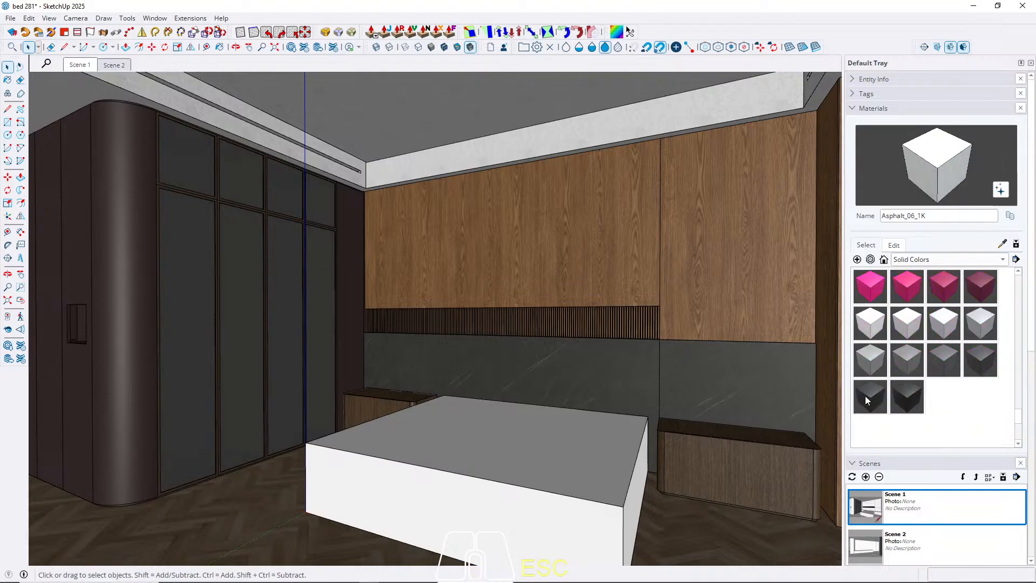
{"action": "left_click", "coordinate": [866, 396]}
{"action": "key", "text": "space"}
Paint the whole window frame with M08_Obsidian_Black.
{"action": "scroll", "coordinate": [346, 164], "scroll_direction": "up", "scroll_amount": 3}
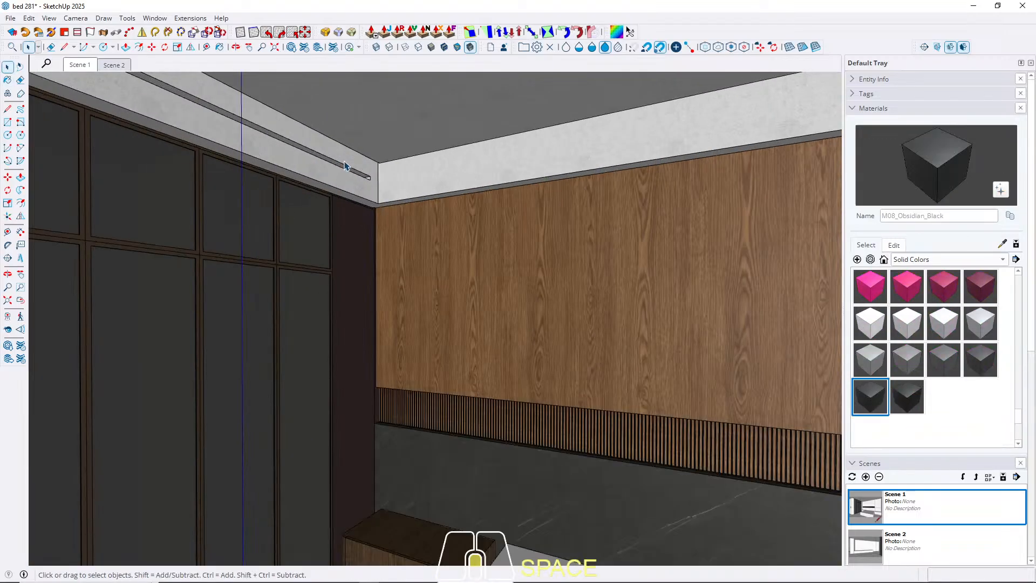
{"action": "middle_click_drag", "start_coordinate": [345, 167], "coordinate": [494, 307]}
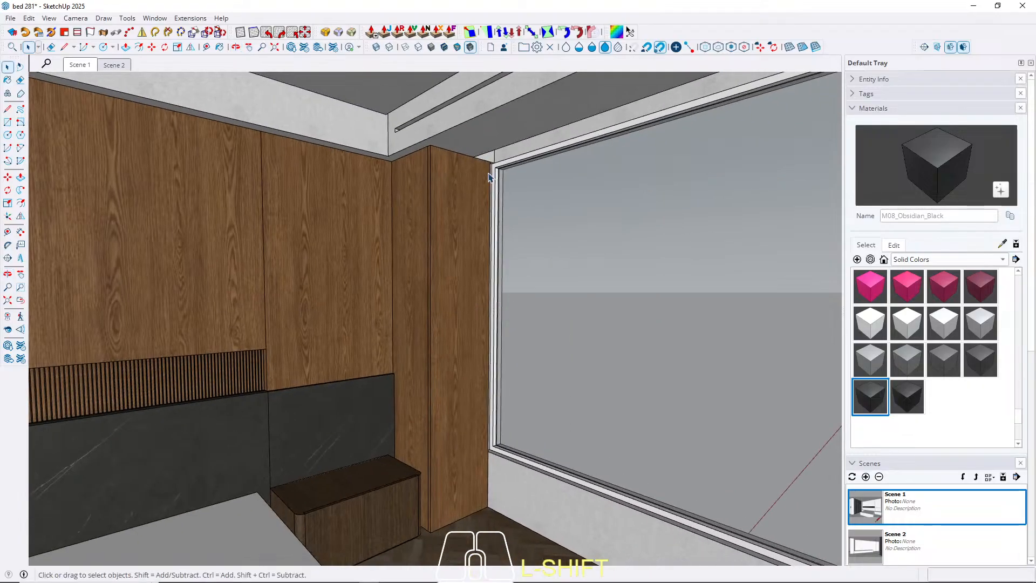
{"action": "scroll", "coordinate": [489, 176], "scroll_direction": "up", "scroll_amount": 2}
{"action": "left_click", "coordinate": [513, 192]}
{"action": "key", "text": "b"}
{"action": "left_click", "coordinate": [514, 192]}
{"action": "key", "text": "space"}
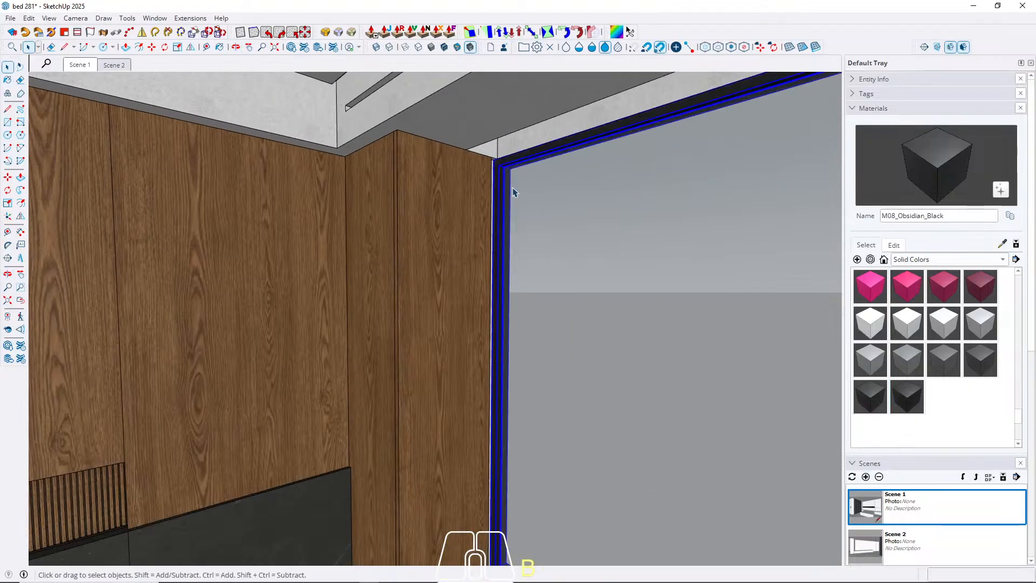
{"action": "key", "text": "Escape"}
Paint the recessed base and top strips of the curved wardrobe corner with M08_Obsidian_Black.
{"action": "middle_click_drag", "start_coordinate": [322, 244], "coordinate": [453, 227]}
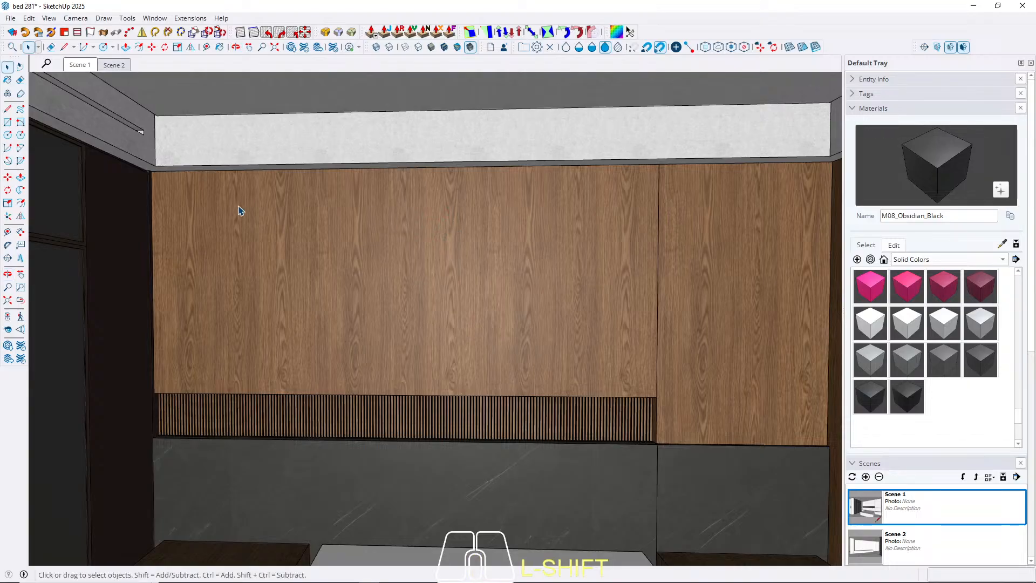
{"action": "middle_click_drag", "start_coordinate": [241, 210], "coordinate": [370, 389]}
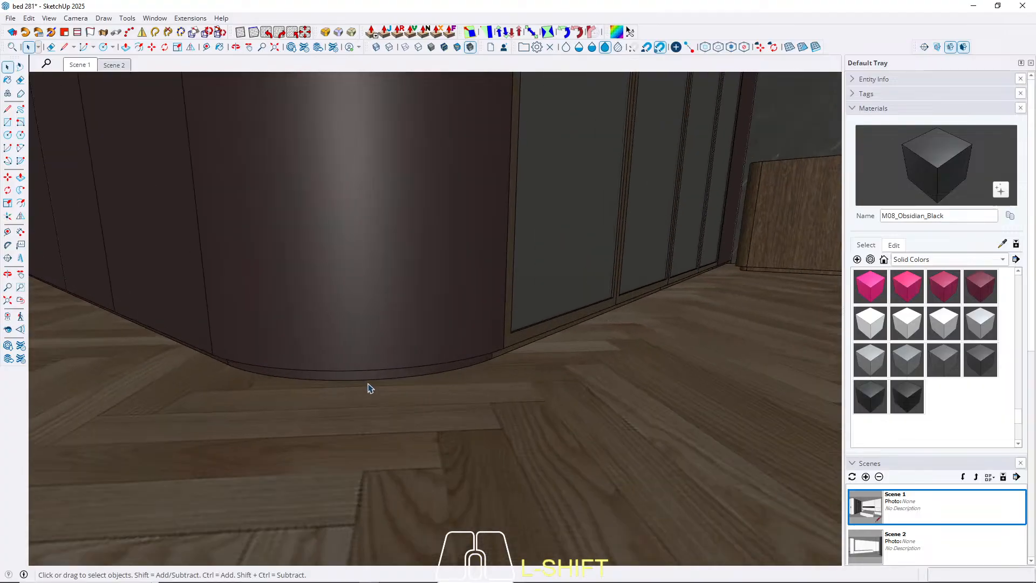
{"action": "double_click", "coordinate": [378, 382]}
{"action": "left_click", "coordinate": [381, 377]}
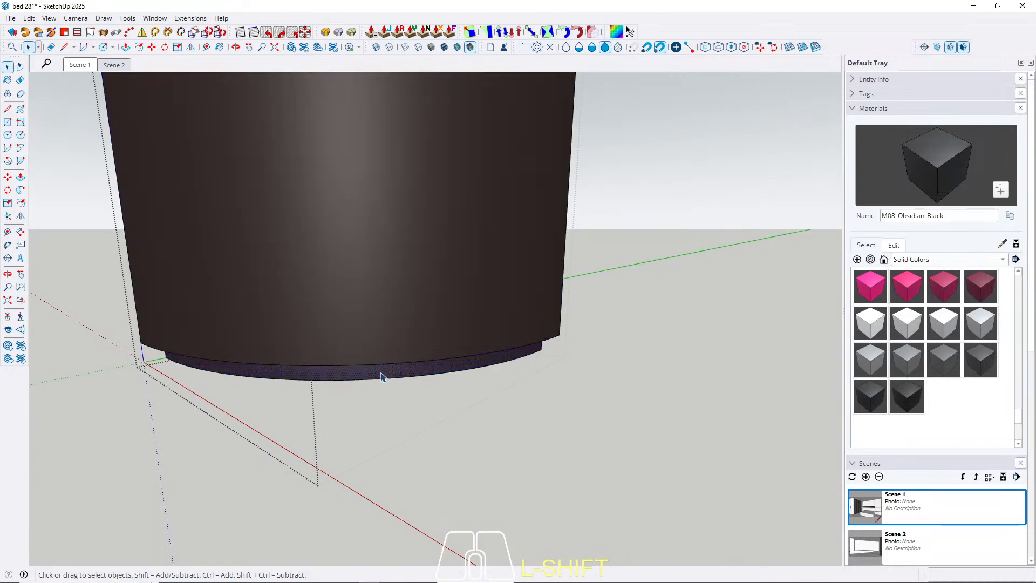
{"action": "mouse_move", "coordinate": [388, 363]}
{"action": "middle_mouse_down"}
{"action": "mouse_move", "coordinate": [398, 439]}
{"action": "mouse_move", "coordinate": [400, 257]}
{"action": "mouse_move", "coordinate": [398, 411]}
{"action": "middle_mouse_up"}
{"action": "middle_click_drag", "start_coordinate": [398, 259], "coordinate": [381, 527], "text": "shift"}
{"action": "scroll", "coordinate": [373, 139], "scroll_direction": "up", "scroll_amount": 5}
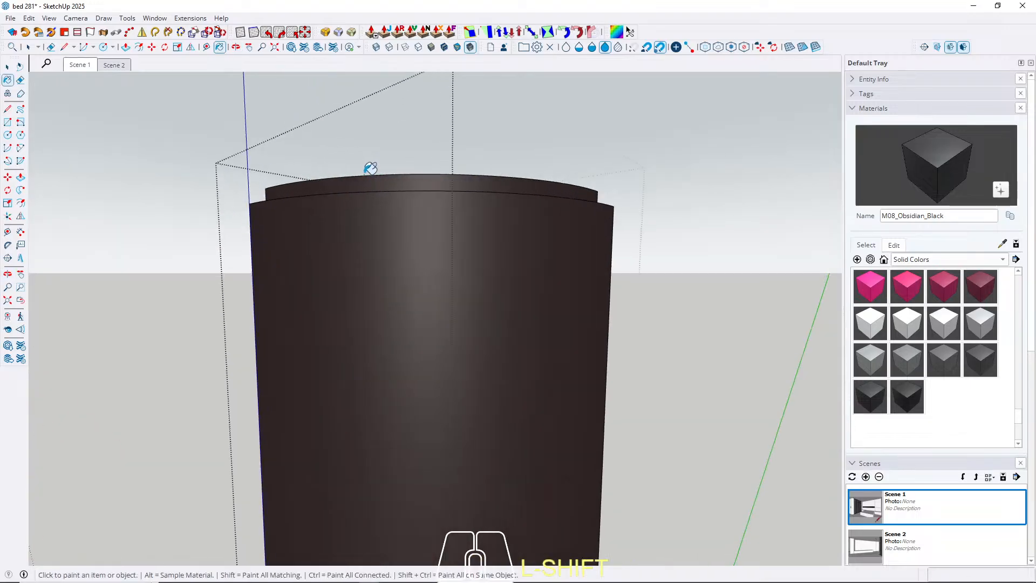
{"action": "left_click", "coordinate": [378, 181], "text": "shift"}
{"action": "key", "text": "space"}
{"action": "key", "text": "Escape"}
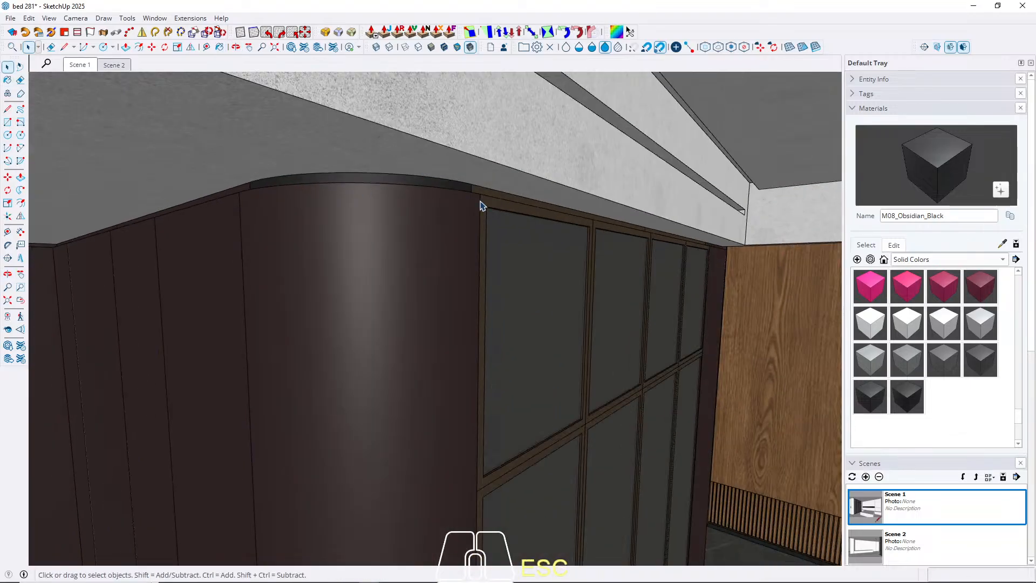
Paint the recessed strip above the glass-door wardrobe with M08_Obsidian_Black.
{"action": "scroll", "coordinate": [480, 202], "scroll_direction": "up", "scroll_amount": 4}
{"action": "triple_click", "coordinate": [460, 175]}
{"action": "scroll", "coordinate": [473, 180], "scroll_direction": "down", "scroll_amount": 5}
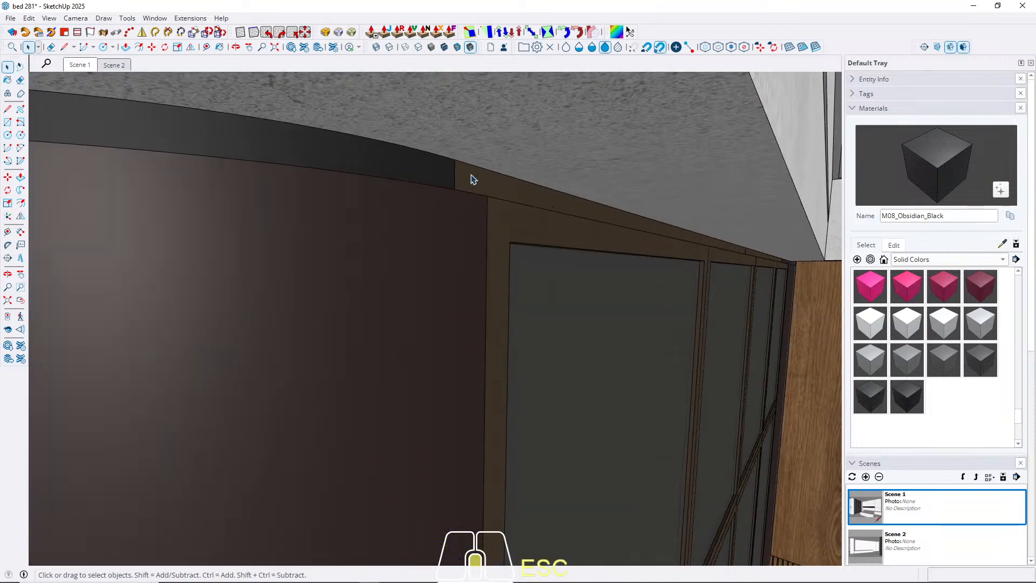
{"action": "double_click", "coordinate": [489, 187]}
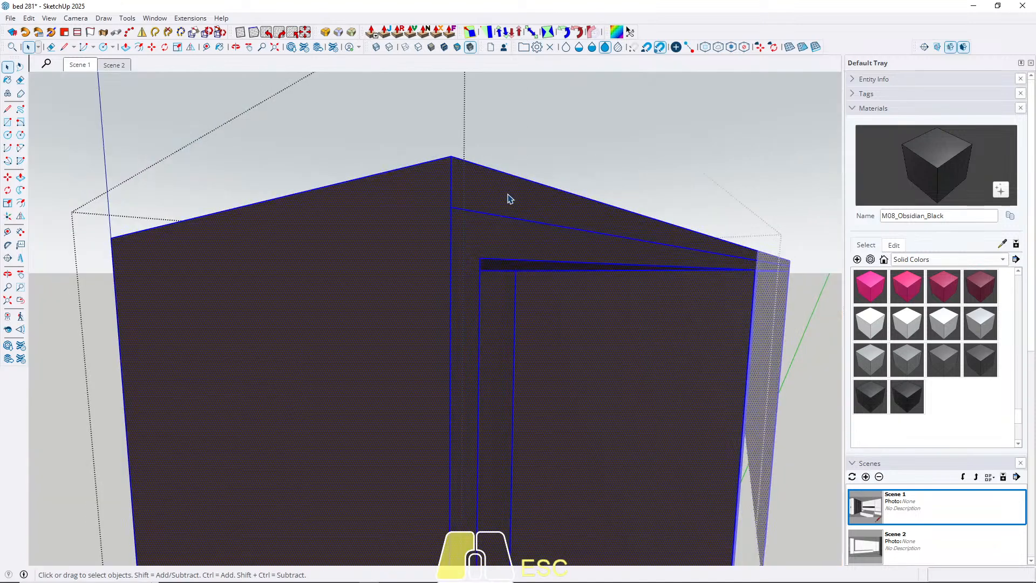
{"action": "left_click", "coordinate": [508, 199]}
{"action": "left_click", "coordinate": [510, 193]}
{"action": "key", "text": "space"}
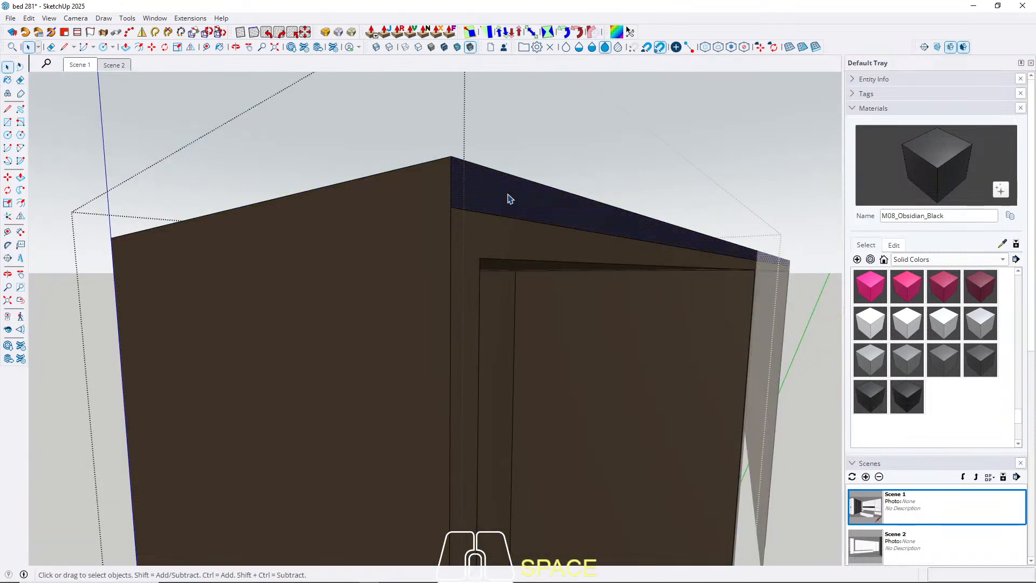
{"action": "key", "text": "Escape"}
Paint the recessed strip above the dark brown panel between the wardrobe and the wood wall with M08_Obsidian_Black.
{"action": "middle_click_drag", "start_coordinate": [445, 203], "coordinate": [368, 208]}
{"action": "scroll", "coordinate": [636, 189], "scroll_direction": "up", "scroll_amount": 6}
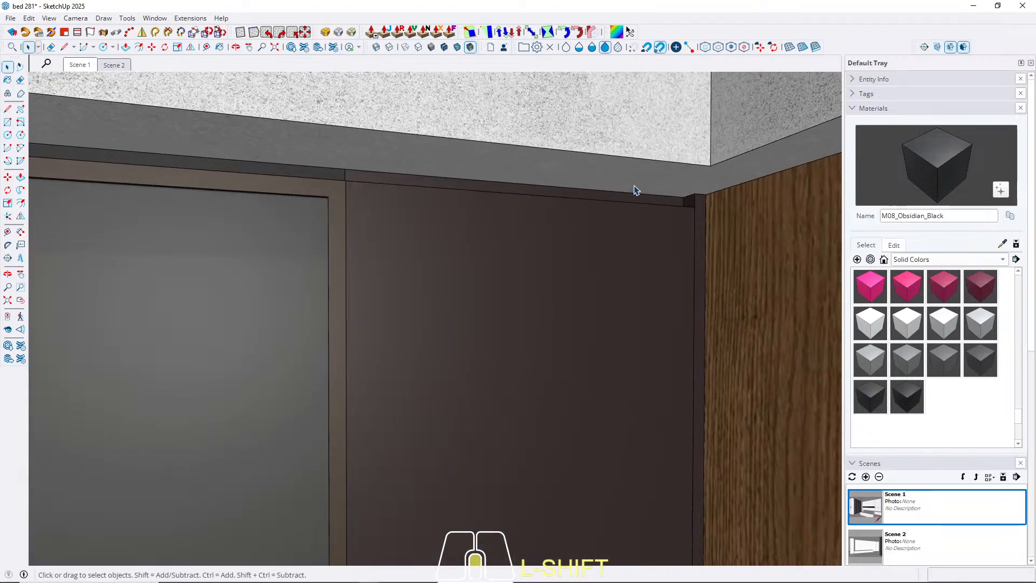
{"action": "left_click", "coordinate": [266, 167]}
{"action": "double_click", "coordinate": [270, 169]}
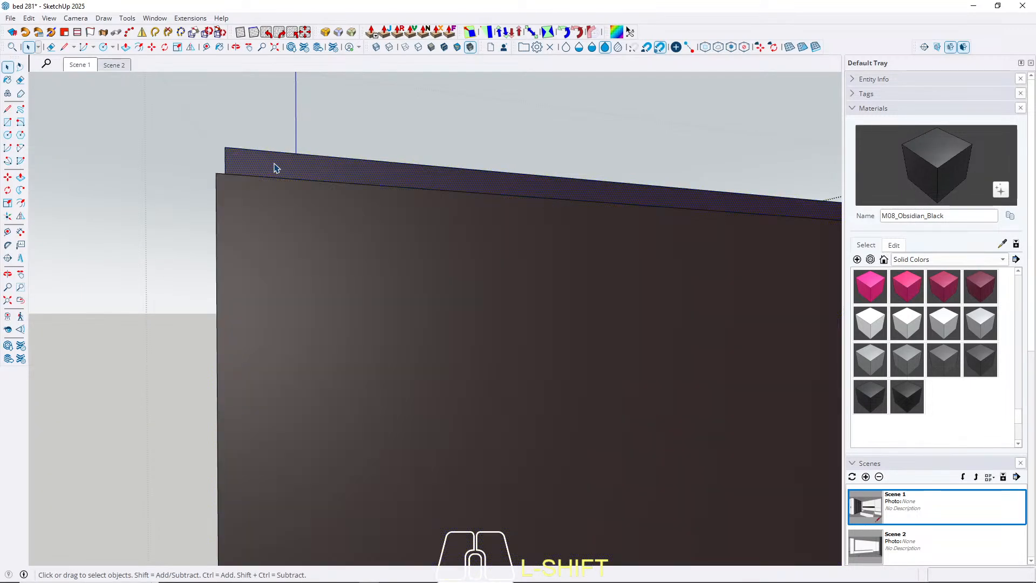
{"action": "key", "text": "b"}
{"action": "left_click", "coordinate": [302, 165]}
{"action": "key", "text": "space"}
{"action": "key", "text": "Escape"}
{"action": "scroll", "coordinate": [586, 209], "scroll_direction": "down", "scroll_amount": 8}
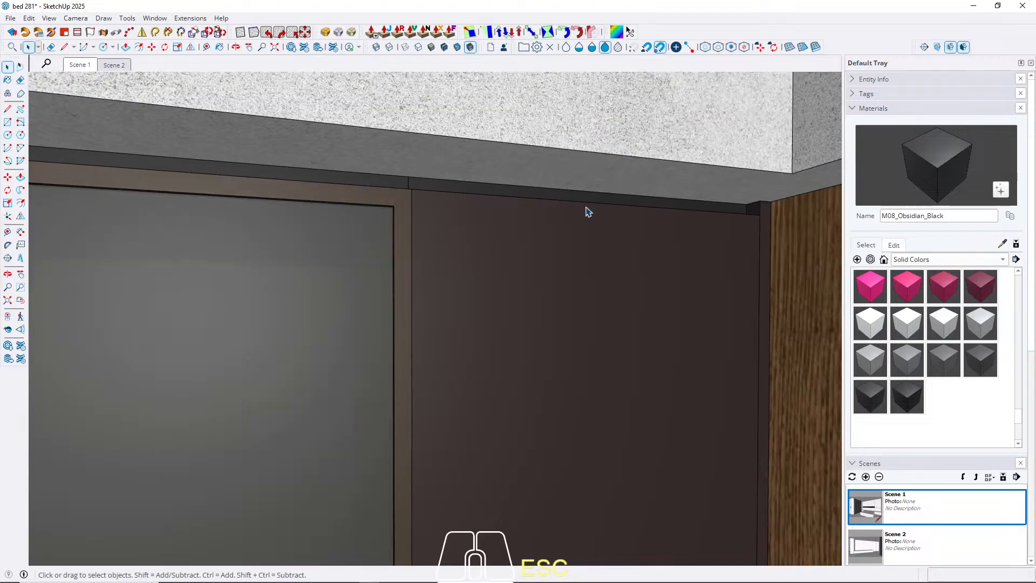
Copy the top edges of the wood wall panel 2 cm straight down to outline a strip below the ceiling.
{"action": "middle_click_drag", "start_coordinate": [616, 238], "coordinate": [735, 239]}
{"action": "double_click", "coordinate": [624, 241]}
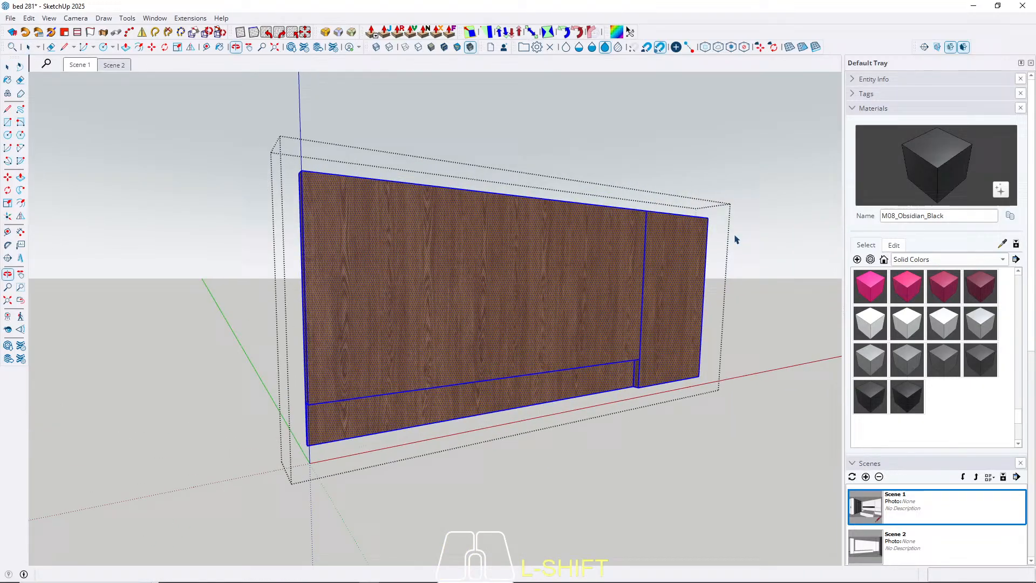
{"action": "left_click", "coordinate": [633, 214]}
{"action": "scroll", "coordinate": [630, 216], "scroll_direction": "up", "scroll_amount": 5}
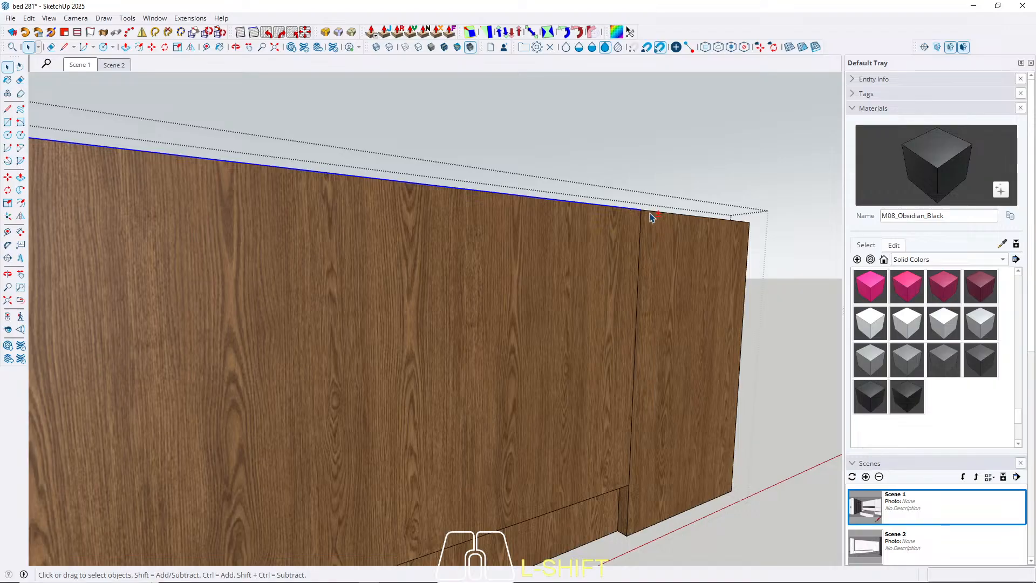
{"action": "key", "text": "m"}
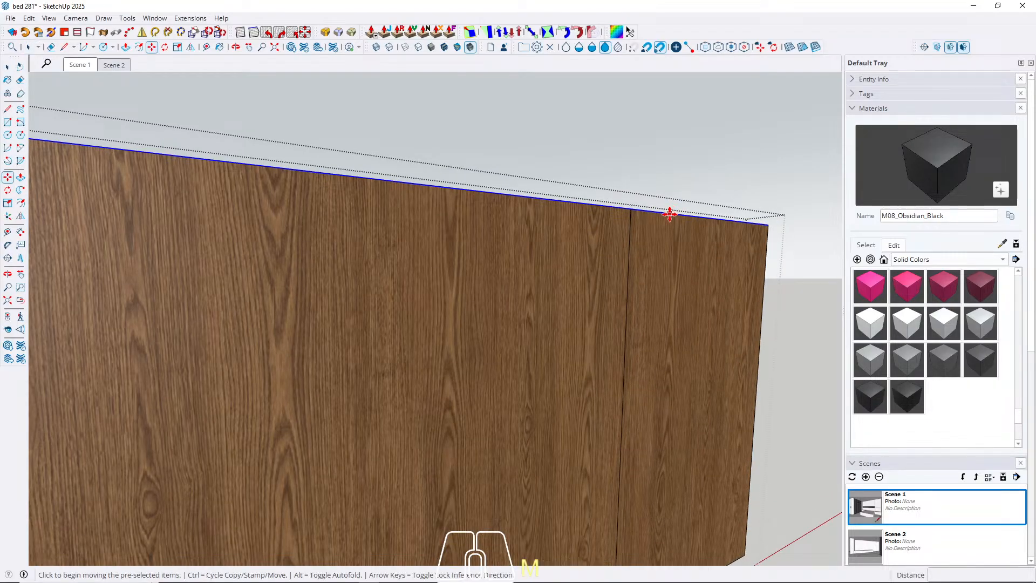
{"action": "left_click", "coordinate": [672, 212]}
{"action": "key", "text": "ctrl"}
{"action": "key", "text": "Up"}
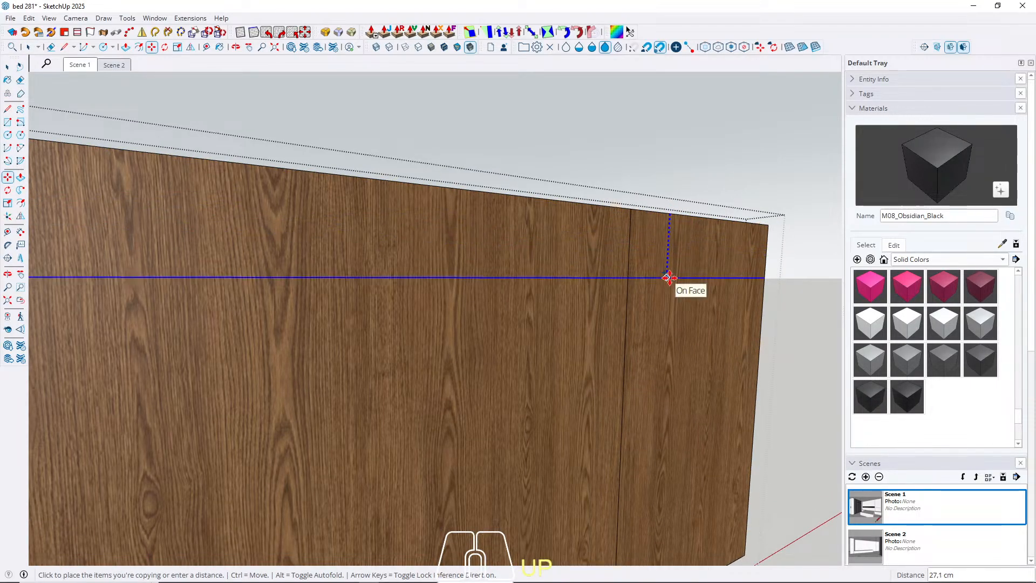
{"action": "type", "text": "2"}
{"action": "key", "text": "Return"}
{"action": "key", "text": "space"}
Push the strip along the top of the wood wall panel 2 cm inward to form a shadow gap.
{"action": "middle_click_drag", "start_coordinate": [643, 259], "coordinate": [594, 198]}
{"action": "key", "text": "p"}
{"action": "left_click", "coordinate": [583, 189]}
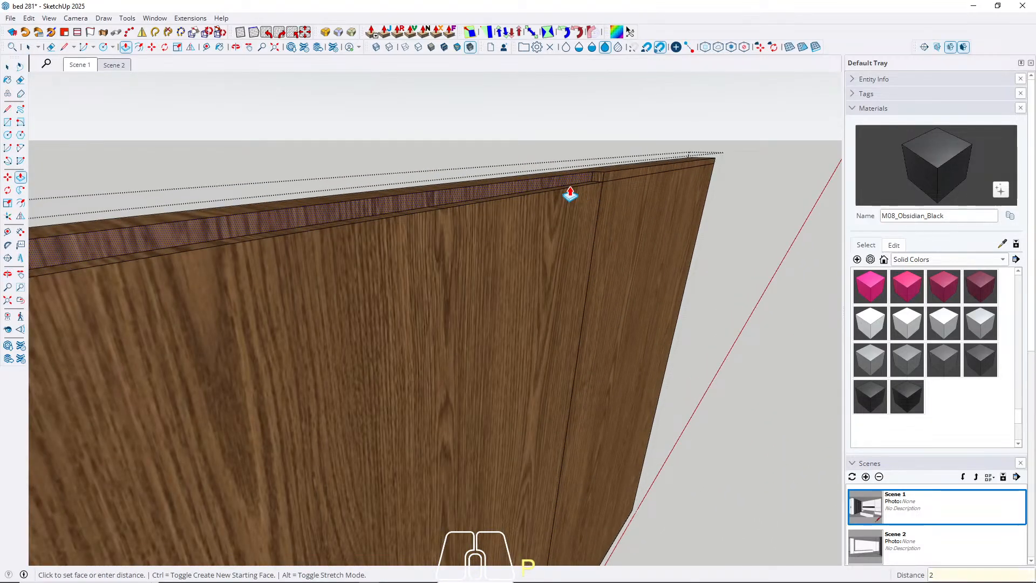
{"action": "key", "text": "Return"}
{"action": "key", "text": "space"}
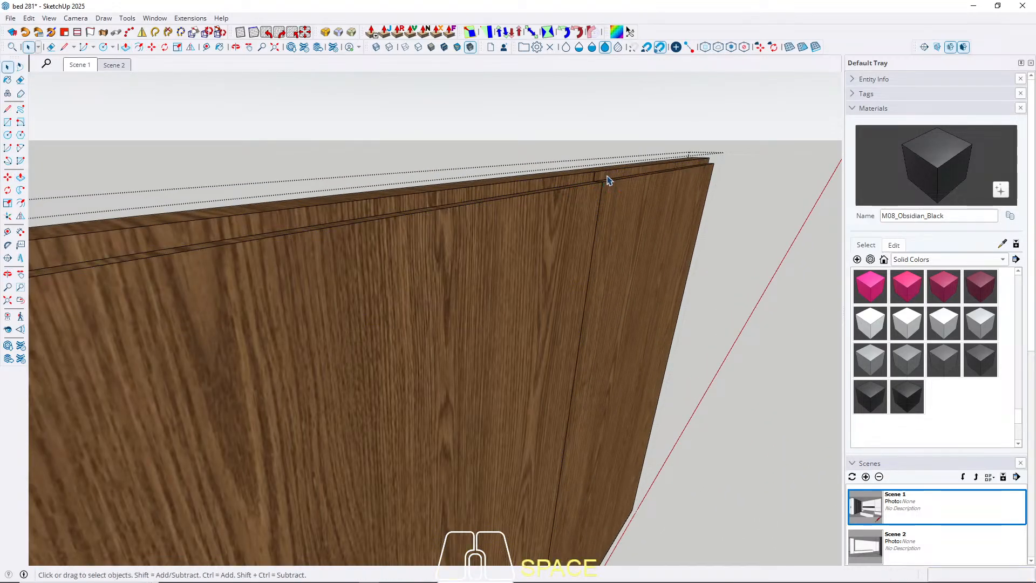
Paint the shadow gap above the wood wall panel with M08_Obsidian_Black and return to the Scene 1 view.
{"action": "key", "text": "b"}
{"action": "mouse_move", "coordinate": [607, 179]}
{"action": "middle_mouse_down"}
{"action": "mouse_move", "coordinate": [584, 177]}
{"action": "mouse_move", "coordinate": [571, 259]}
{"action": "mouse_move", "coordinate": [513, 207]}
{"action": "middle_mouse_up"}
{"action": "left_click", "coordinate": [600, 173]}
{"action": "key", "text": "Escape"}
{"action": "left_click", "coordinate": [95, 65]}
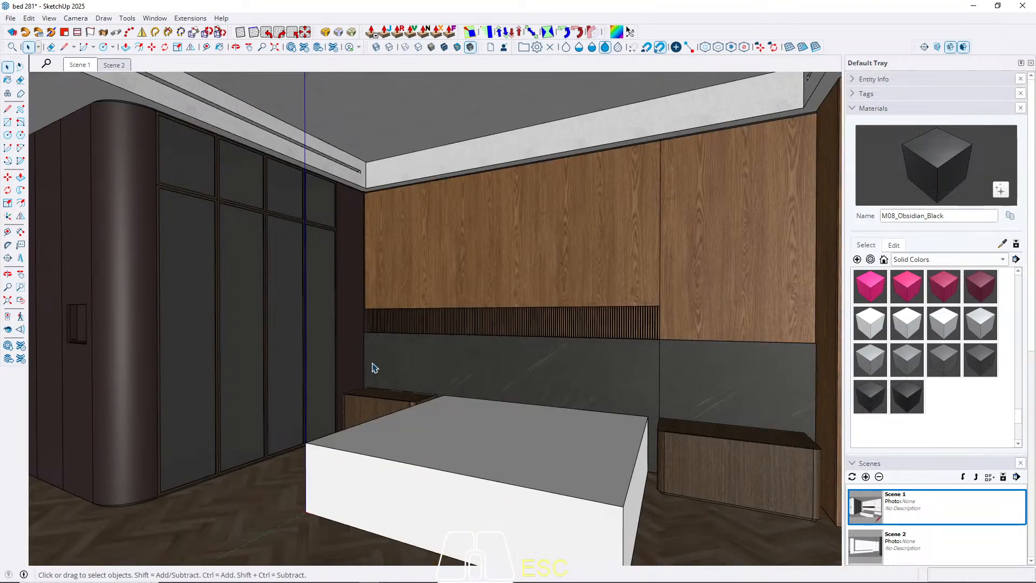
Paint the recessed plinth of the bedside cabinet beside the wardrobe with M08_Obsidian_Black and return to the Scene 1 view.
{"action": "middle_click_drag", "start_coordinate": [376, 368], "coordinate": [421, 377]}
{"action": "scroll", "coordinate": [348, 456], "scroll_direction": "up", "scroll_amount": 4}
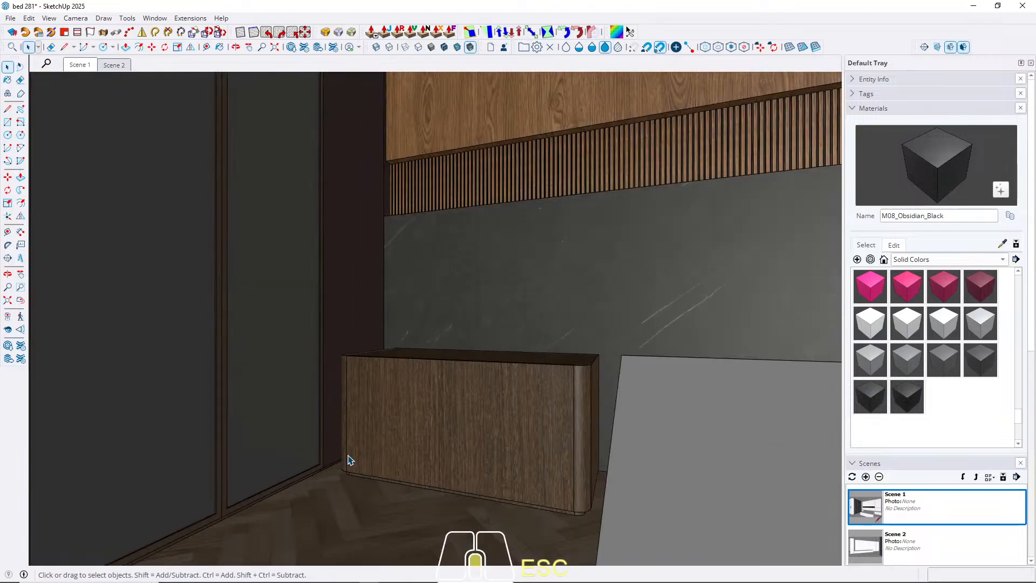
{"action": "scroll", "coordinate": [348, 460], "scroll_direction": "up", "scroll_amount": 6}
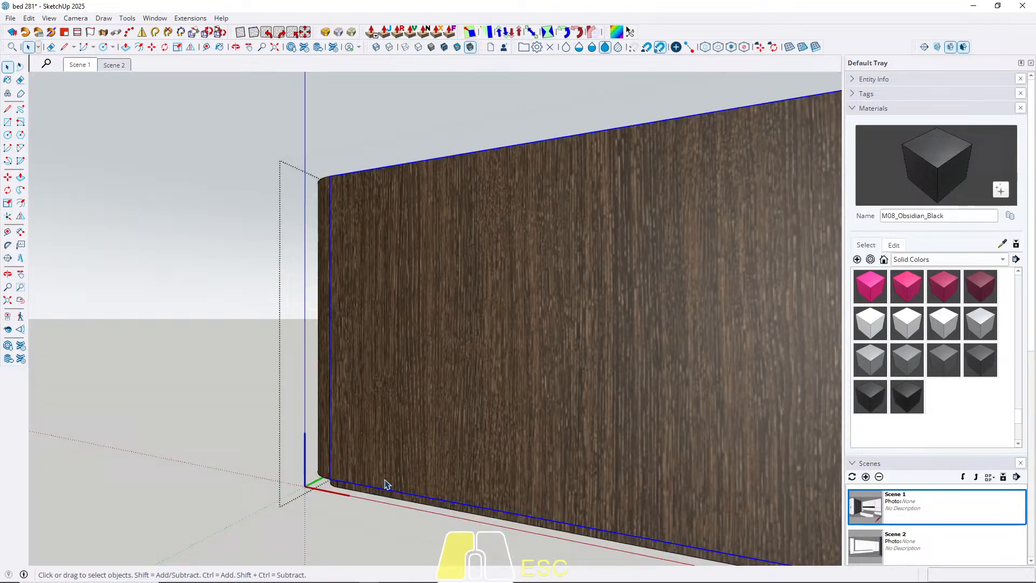
{"action": "middle_click_drag", "start_coordinate": [387, 486], "coordinate": [413, 331]}
{"action": "triple_click", "coordinate": [413, 330]}
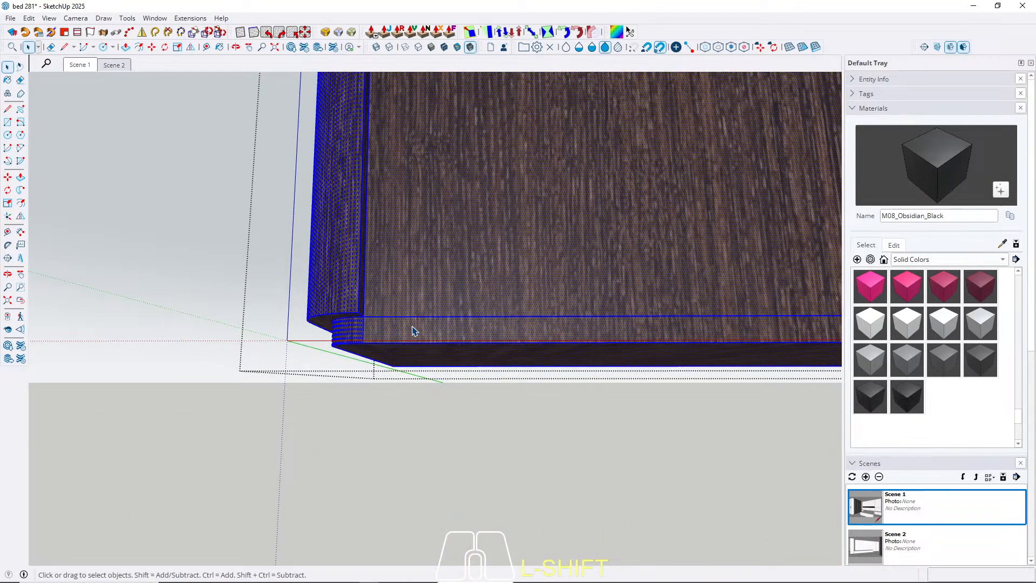
{"action": "left_click", "coordinate": [397, 330]}
{"action": "key", "text": "b"}
{"action": "left_click", "coordinate": [399, 326]}
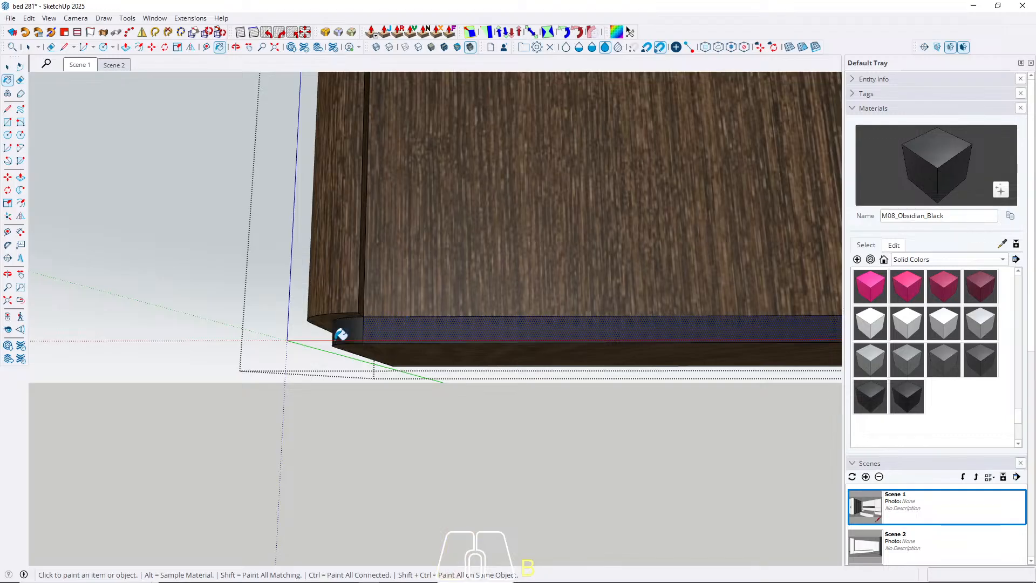
{"action": "scroll", "coordinate": [283, 357], "scroll_direction": "down", "scroll_amount": 4}
{"action": "mouse_move", "coordinate": [646, 357]}
{"action": "middle_mouse_down"}
{"action": "mouse_move", "coordinate": [622, 303]}
{"action": "mouse_move", "coordinate": [737, 292]}
{"action": "middle_mouse_up"}
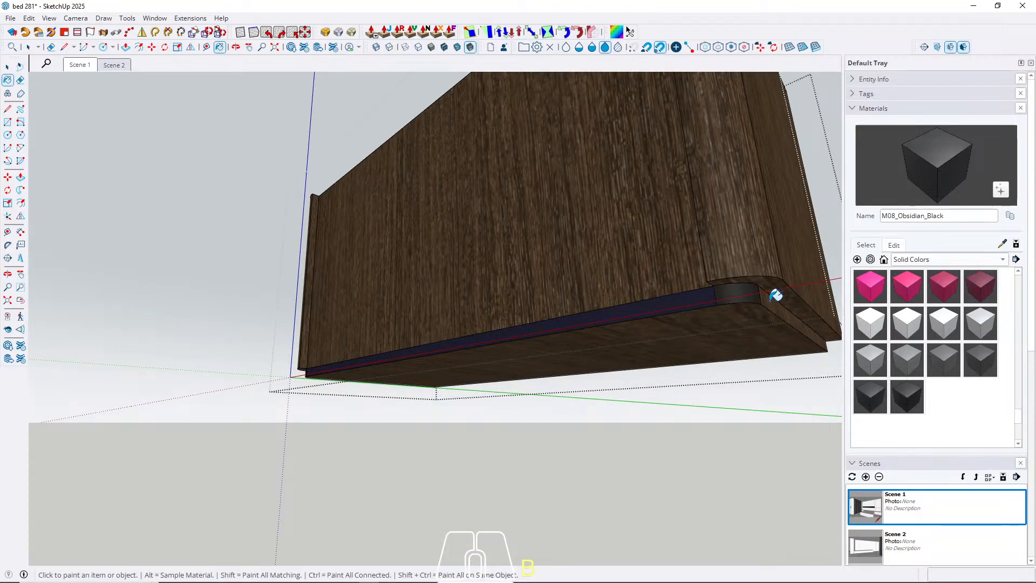
{"action": "mouse_move", "coordinate": [770, 360]}
{"action": "middle_mouse_down"}
{"action": "mouse_move", "coordinate": [772, 370]}
{"action": "mouse_move", "coordinate": [219, 135]}
{"action": "middle_mouse_up"}
{"action": "key", "text": "Escape"}
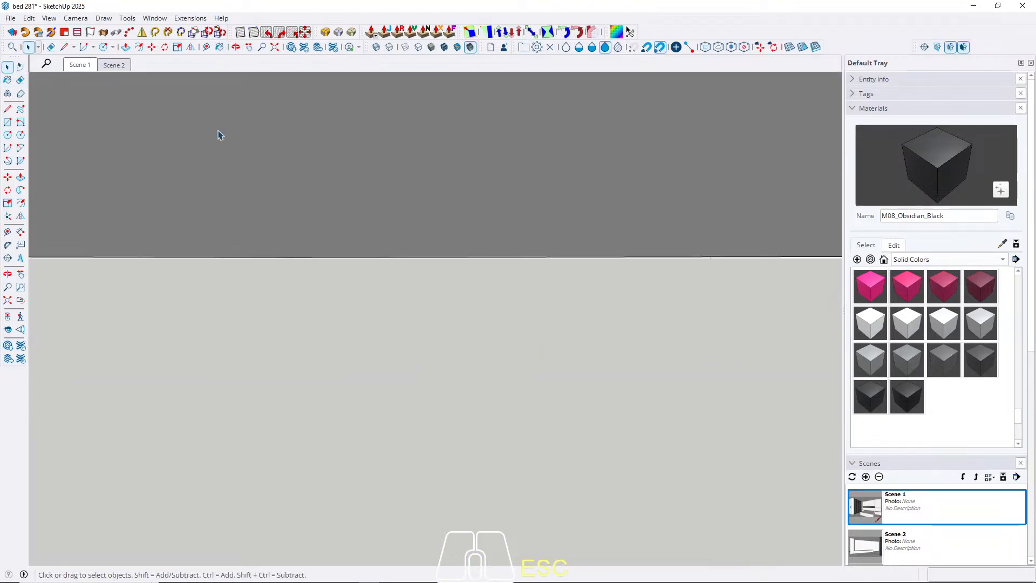
{"action": "left_click", "coordinate": [86, 66]}
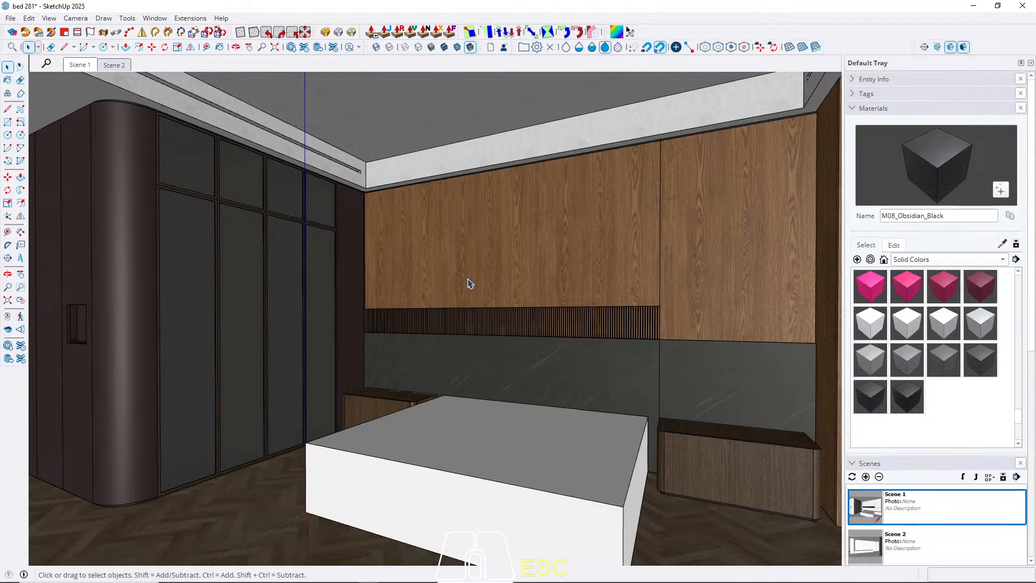
Paint the plinth strip beneath the glass-door wardrobe with M08_Obsidian_Black.
{"action": "middle_click_drag", "start_coordinate": [469, 283], "coordinate": [471, 242]}
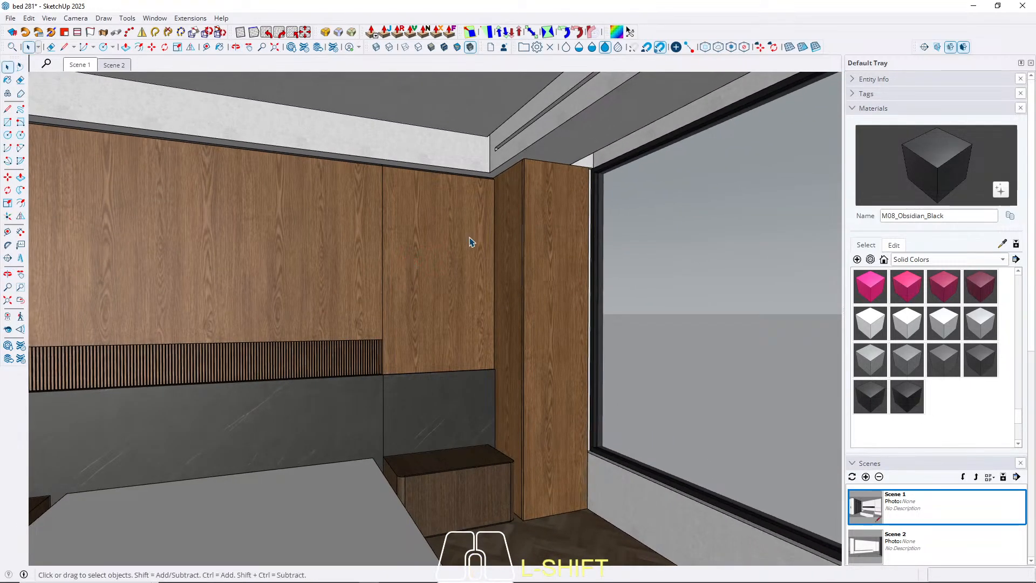
{"action": "middle_click_drag", "start_coordinate": [442, 400], "coordinate": [226, 437], "text": "shift"}
{"action": "double_click", "coordinate": [213, 437]}
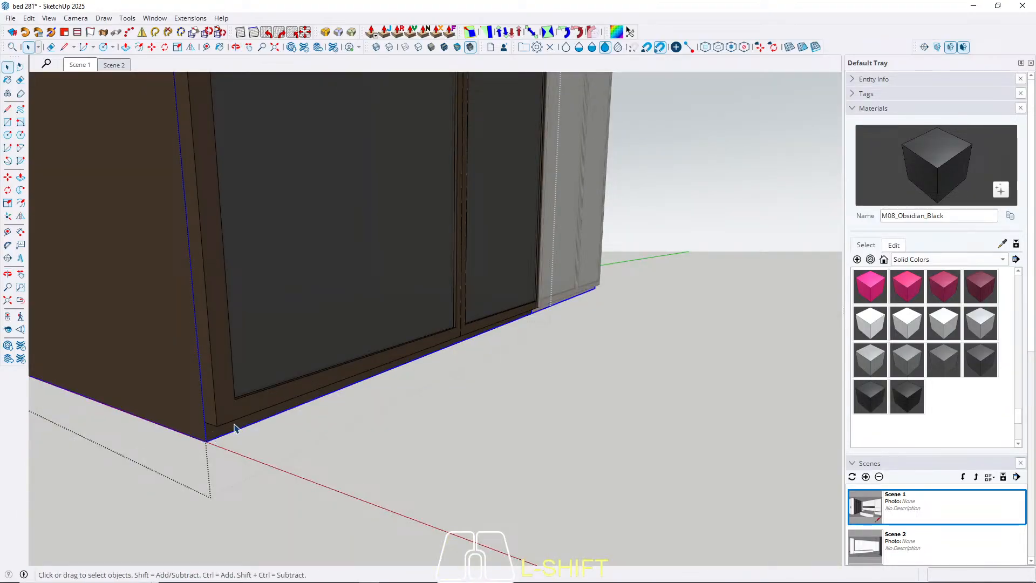
{"action": "double_click", "coordinate": [234, 427]}
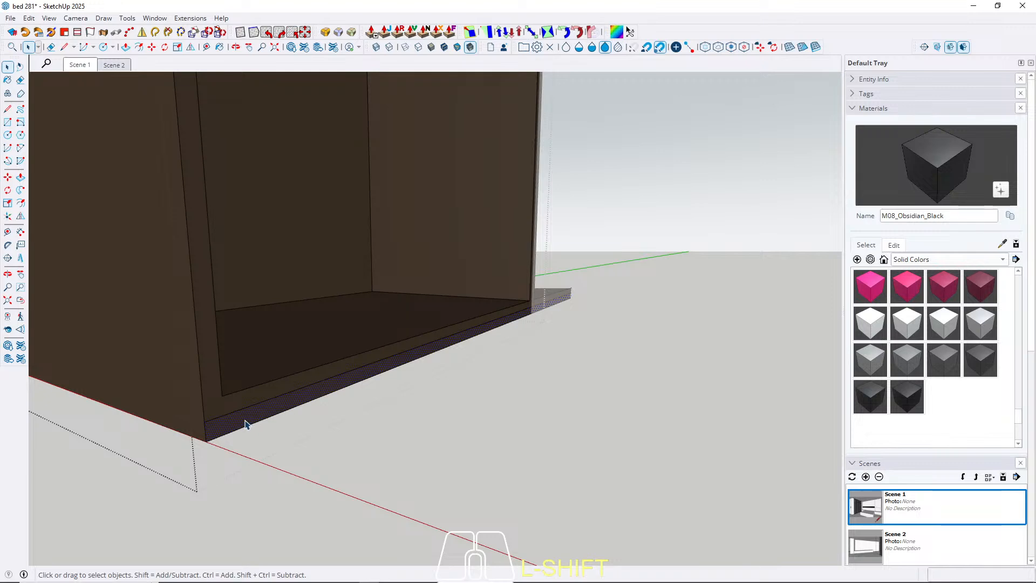
{"action": "left_click", "coordinate": [244, 422]}
{"action": "key", "text": "Escape"}
{"action": "key", "text": "Escape"}
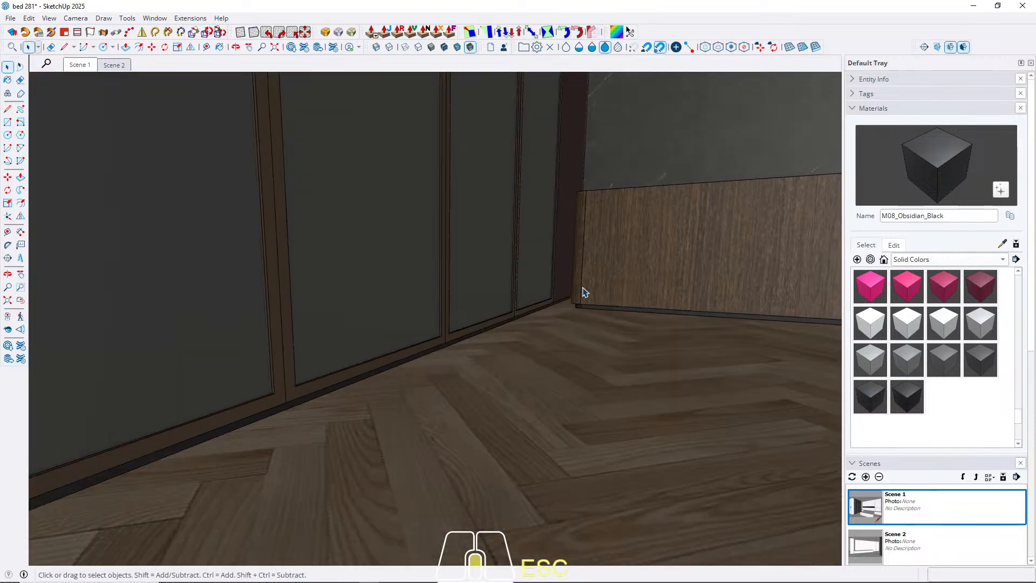
Paint the recessed base of the dark brown panel between the wardrobe and the headboard wall with M08_Obsidian_Black.
{"action": "scroll", "coordinate": [572, 302], "scroll_direction": "up", "scroll_amount": 5}
{"action": "double_click", "coordinate": [505, 309]}
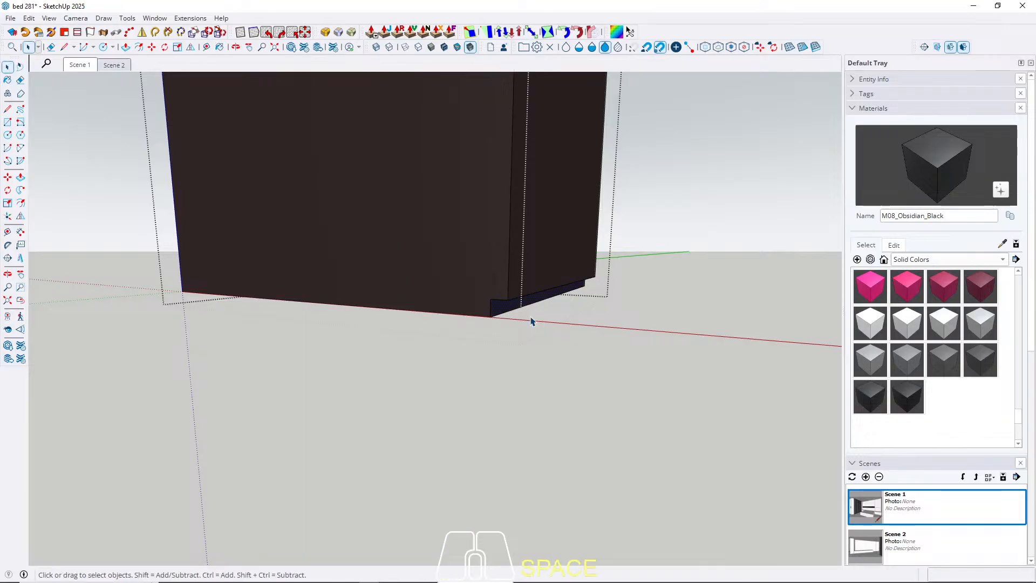
{"action": "key", "text": "b"}
{"action": "scroll", "coordinate": [524, 313], "scroll_direction": "up", "scroll_amount": 2}
{"action": "key", "text": "space"}
{"action": "key", "text": "Escape"}
{"action": "scroll", "coordinate": [710, 402], "scroll_direction": "down", "scroll_amount": 5}
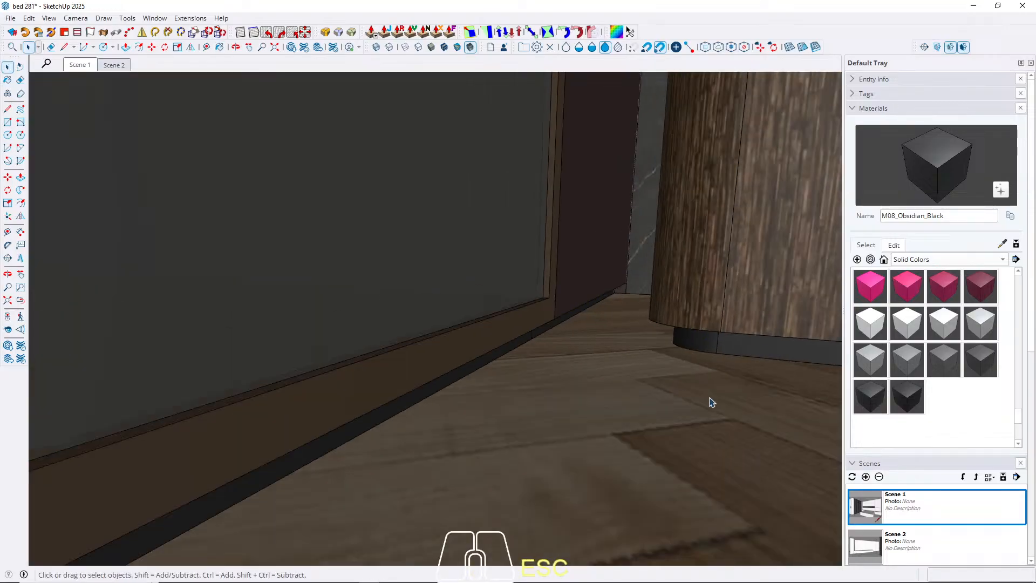
Paint the front plinth strip of the dark brown cabinet carcass with M08_Obsidian_Black.
{"action": "middle_click_drag", "start_coordinate": [534, 382], "coordinate": [205, 397]}
{"action": "scroll", "coordinate": [205, 396], "scroll_direction": "down", "scroll_amount": 3}
{"action": "middle_click_drag", "start_coordinate": [617, 331], "coordinate": [678, 273], "text": "shift"}
{"action": "middle_click_drag", "start_coordinate": [357, 362], "coordinate": [636, 189], "text": "shift"}
{"action": "scroll", "coordinate": [636, 189], "scroll_direction": "down", "scroll_amount": 4}
{"action": "scroll", "coordinate": [486, 278], "scroll_direction": "up", "scroll_amount": 3}
{"action": "middle_click_drag", "start_coordinate": [270, 286], "coordinate": [394, 308]}
{"action": "double_click", "coordinate": [392, 326]}
{"action": "double_click", "coordinate": [511, 349]}
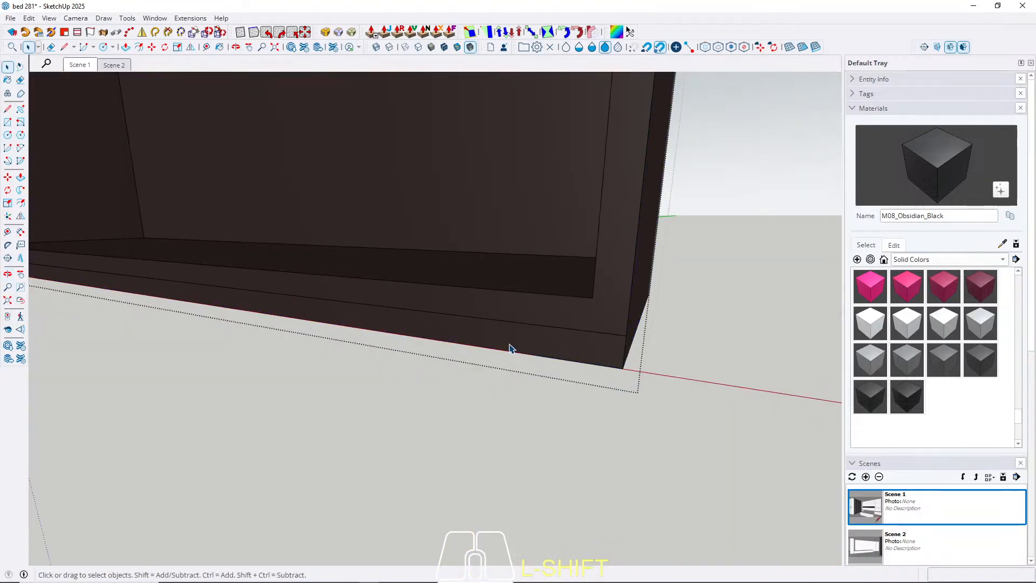
{"action": "key", "text": "b"}
{"action": "left_click", "coordinate": [531, 345]}
{"action": "scroll", "coordinate": [760, 420], "scroll_direction": "down", "scroll_amount": 4}
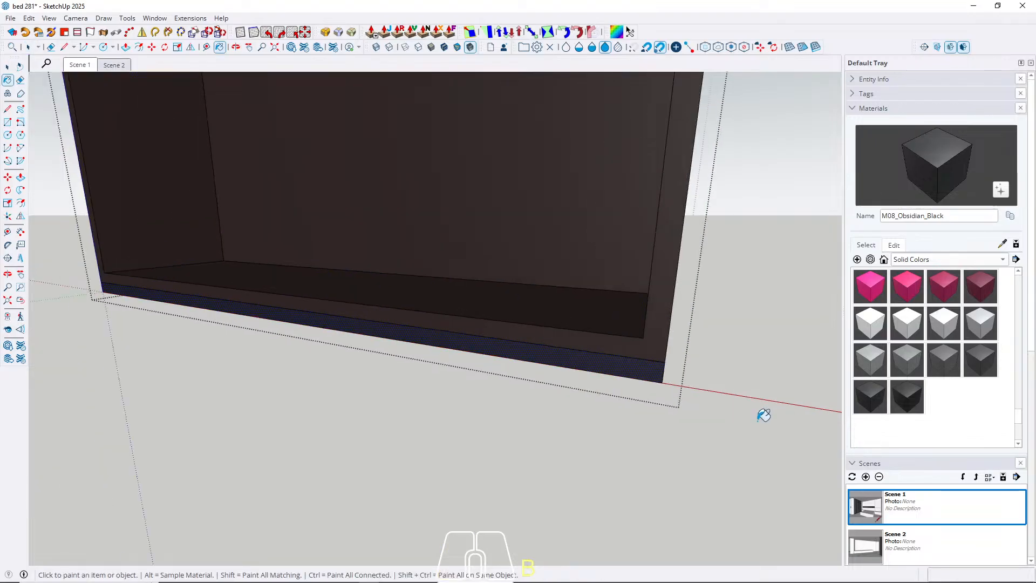
{"action": "key", "text": "space"}
{"action": "key", "text": "Escape"}
{"action": "key", "text": "Escape"}
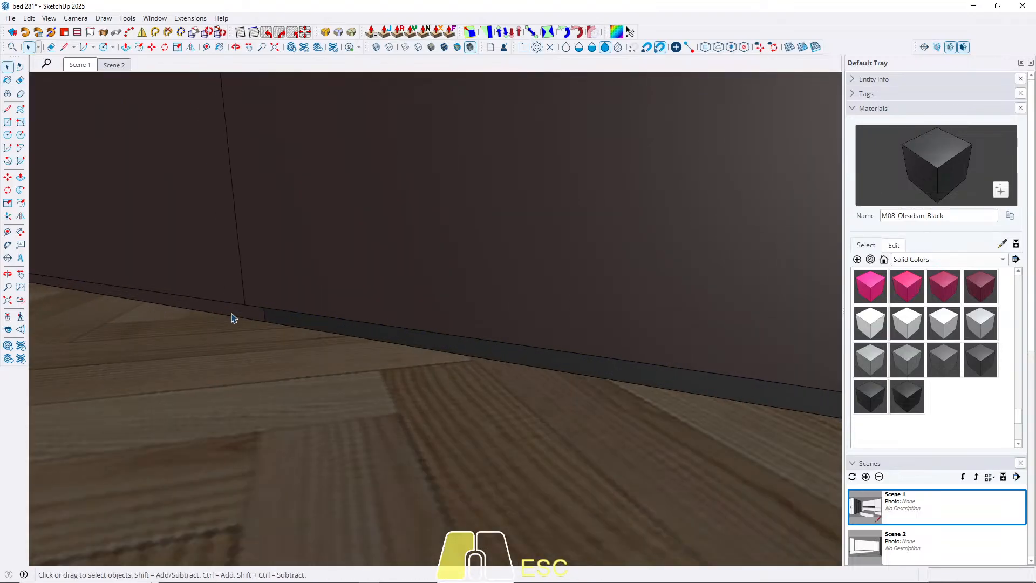
Paint the base strip of the dark brown panel adjoining the cabinet with M08_Obsidian_Black.
{"action": "double_click", "coordinate": [232, 318]}
{"action": "key", "text": "b"}
{"action": "left_click", "coordinate": [254, 312]}
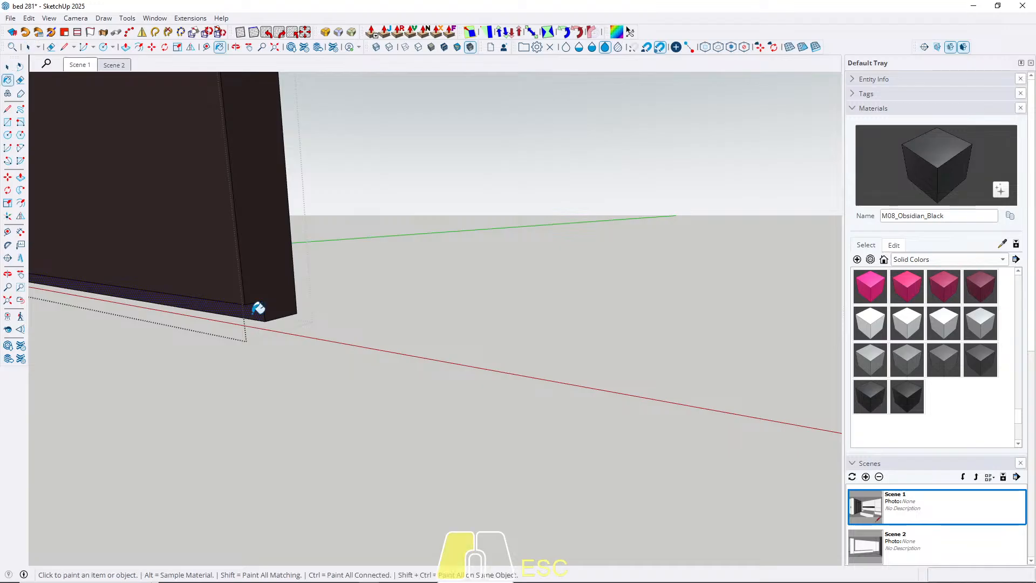
{"action": "key", "text": "space"}
{"action": "key", "text": "Escape"}
Paint the recessed base of the dark brown panel next to the inner corner with M08_Obsidian_Black.
{"action": "mouse_move", "coordinate": [410, 323]}
{"action": "middle_mouse_down"}
{"action": "mouse_move", "coordinate": [331, 352]}
{"action": "mouse_move", "coordinate": [356, 280]}
{"action": "mouse_move", "coordinate": [336, 301]}
{"action": "middle_mouse_up"}
{"action": "double_click", "coordinate": [335, 304]}
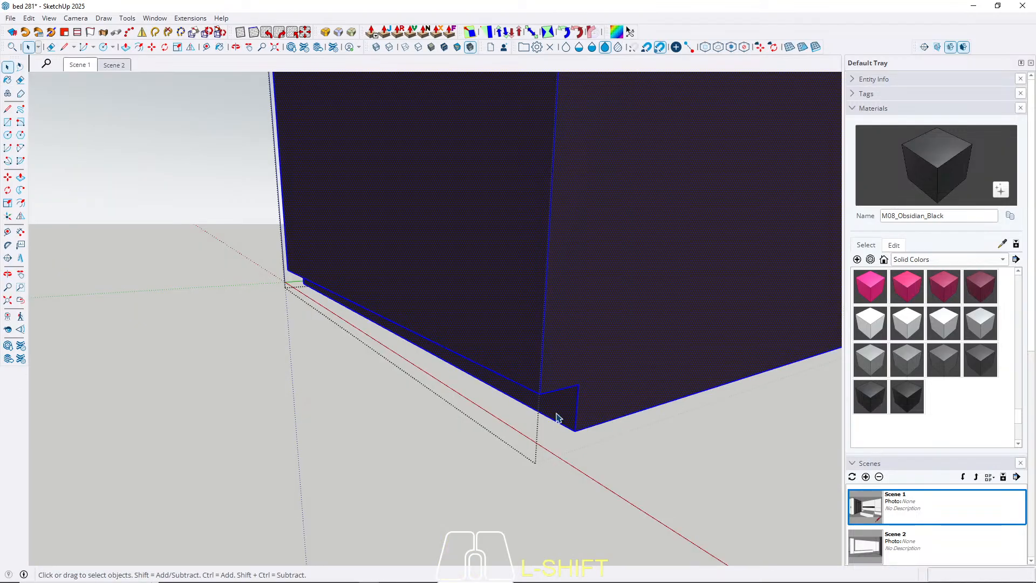
{"action": "key", "text": "b"}
{"action": "key", "text": "Escape"}
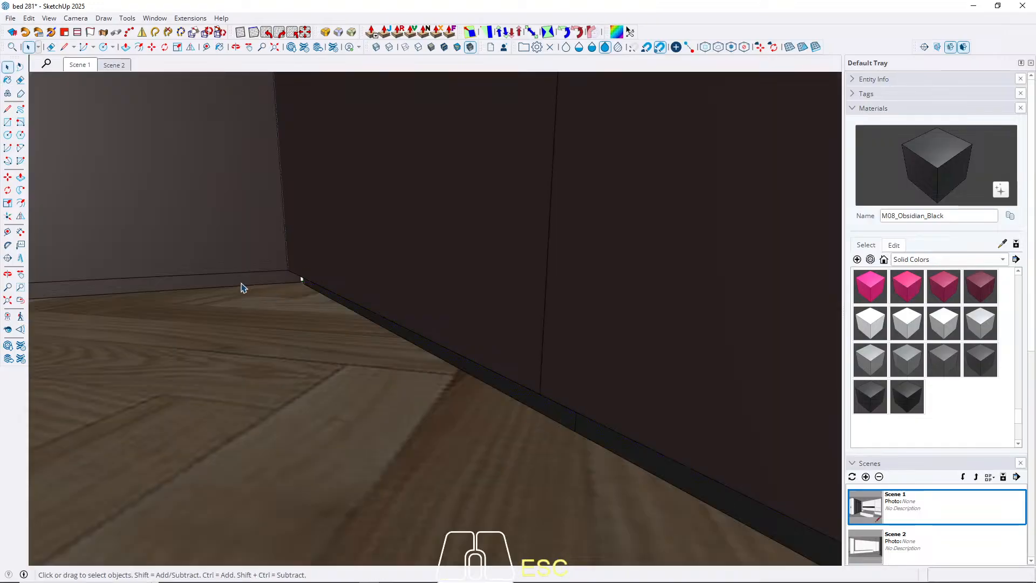
Paint the base strip of the dark brown wall panel on the other side of the inner corner with M08_Obsidian_Black.
{"action": "double_click", "coordinate": [242, 281]}
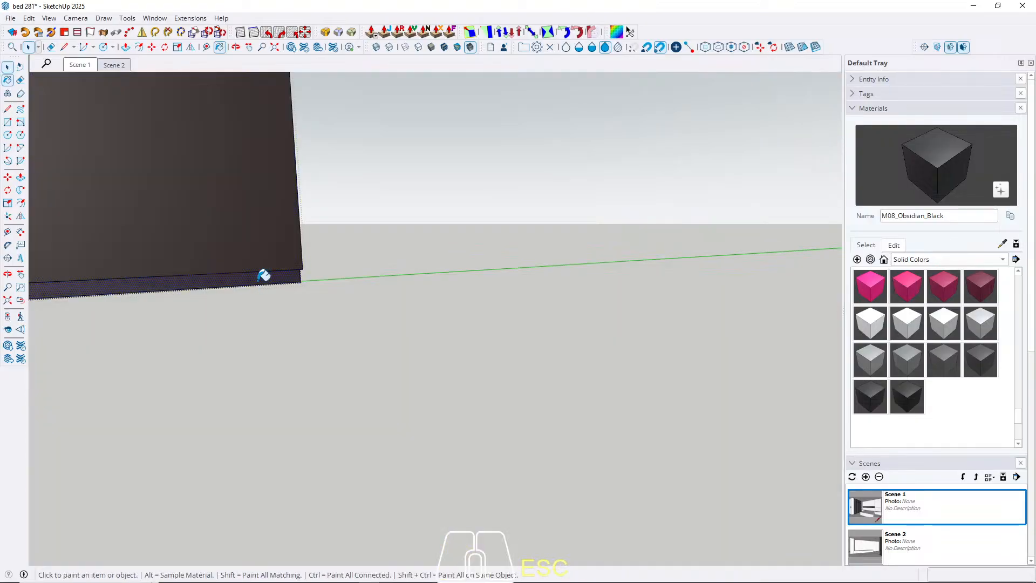
{"action": "key", "text": "space"}
{"action": "key", "text": "Escape"}
Paint the recessed strip along the top of the dark brown cabinet below the ceiling with M08_Obsidian_Black.
{"action": "scroll", "coordinate": [314, 415], "scroll_direction": "down", "scroll_amount": 7}
{"action": "middle_click_drag", "start_coordinate": [313, 382], "coordinate": [317, 346]}
{"action": "mouse_move", "coordinate": [317, 345]}
{"action": "middle_mouse_down", "text": "shift"}
{"action": "mouse_move", "coordinate": [337, 481]}
{"action": "mouse_move", "coordinate": [290, 471]}
{"action": "middle_mouse_up", "text": "shift"}
{"action": "scroll", "coordinate": [290, 472], "scroll_direction": "down", "scroll_amount": 5}
{"action": "scroll", "coordinate": [400, 295], "scroll_direction": "down", "scroll_amount": 5}
{"action": "middle_click_drag", "start_coordinate": [458, 328], "coordinate": [331, 296]}
{"action": "scroll", "coordinate": [331, 297], "scroll_direction": "down", "scroll_amount": 5}
{"action": "scroll", "coordinate": [445, 171], "scroll_direction": "up", "scroll_amount": 7}
{"action": "double_click", "coordinate": [499, 203]}
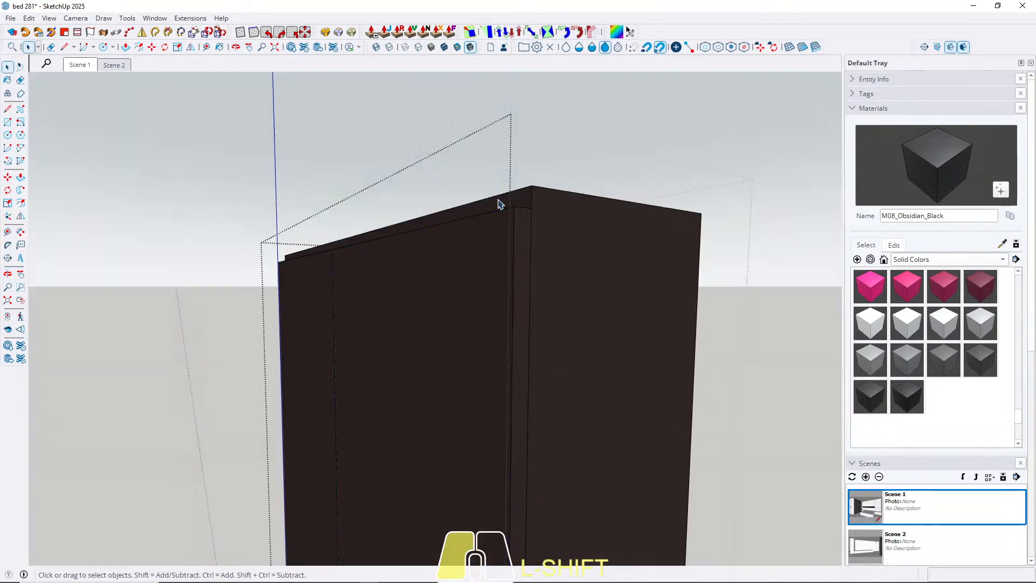
{"action": "triple_click", "coordinate": [507, 203]}
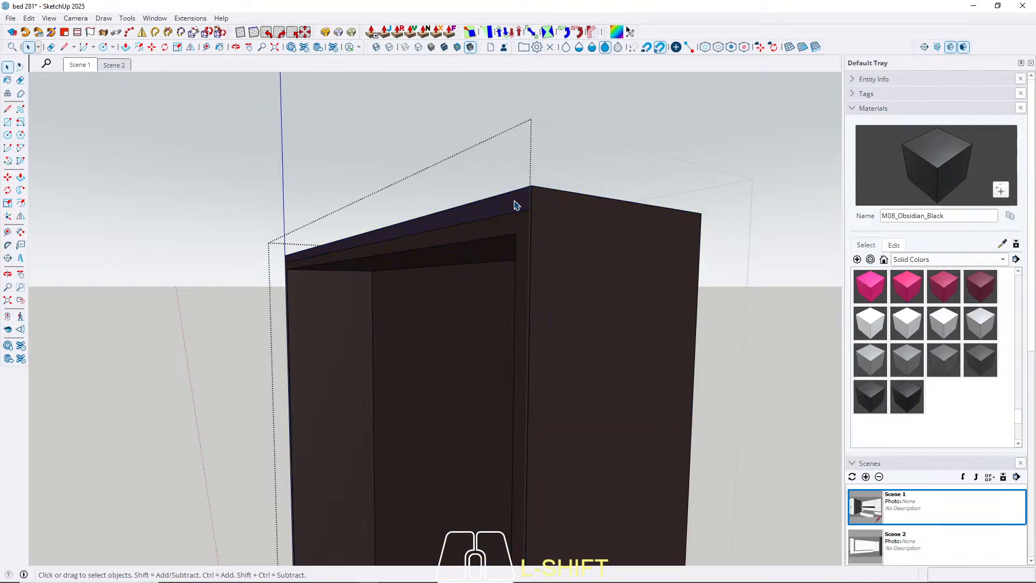
{"action": "key", "text": "Escape"}
{"action": "key", "text": "Escape"}
Paint the top shadow gap of the wide dark brown panel next to the cabinet with M08_Obsidian_Black.
{"action": "scroll", "coordinate": [275, 254], "scroll_direction": "up", "scroll_amount": 5}
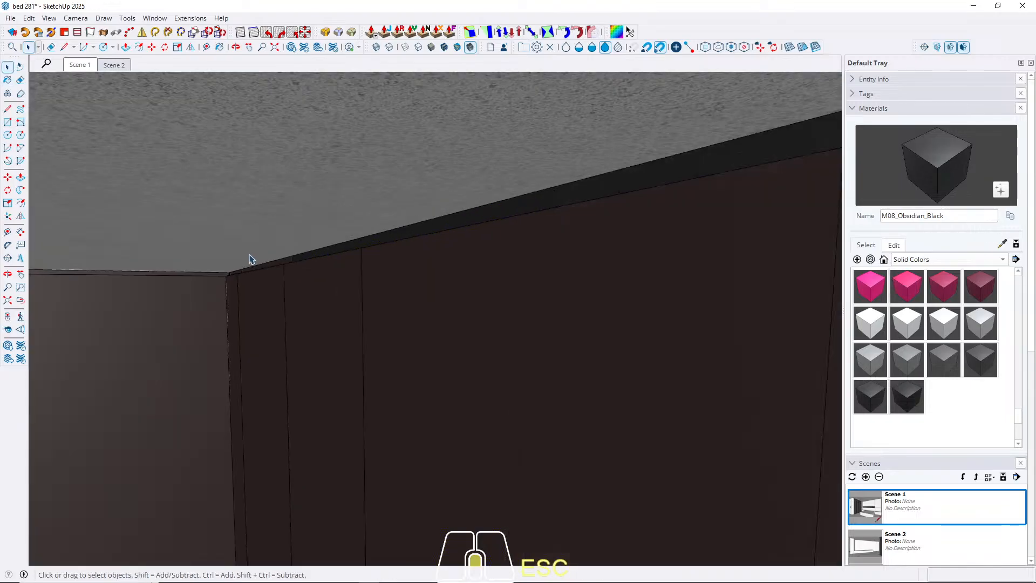
{"action": "middle_click_drag", "start_coordinate": [250, 259], "coordinate": [387, 252]}
{"action": "double_click", "coordinate": [387, 254]}
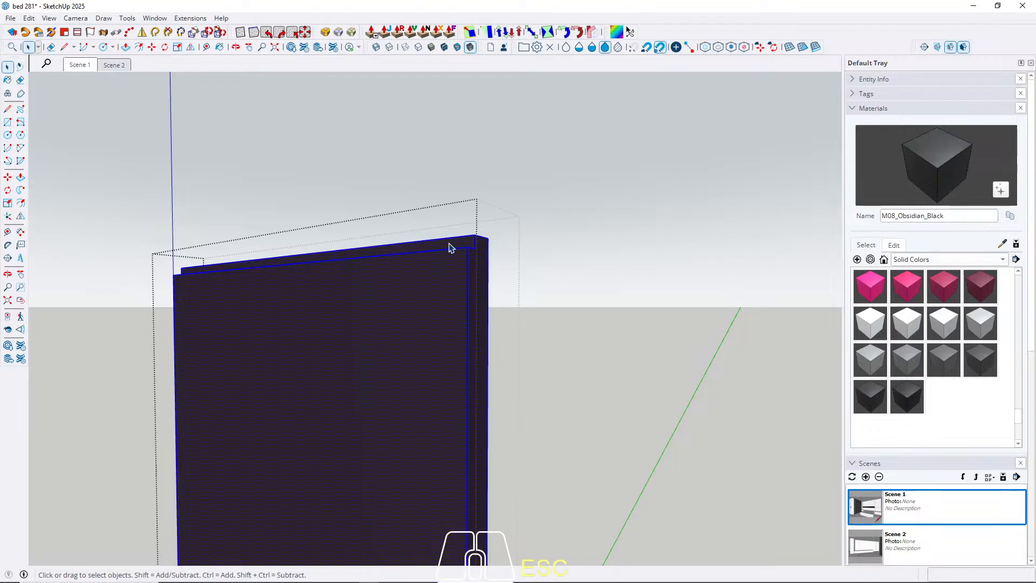
{"action": "key", "text": "b"}
{"action": "key", "text": "Escape"}
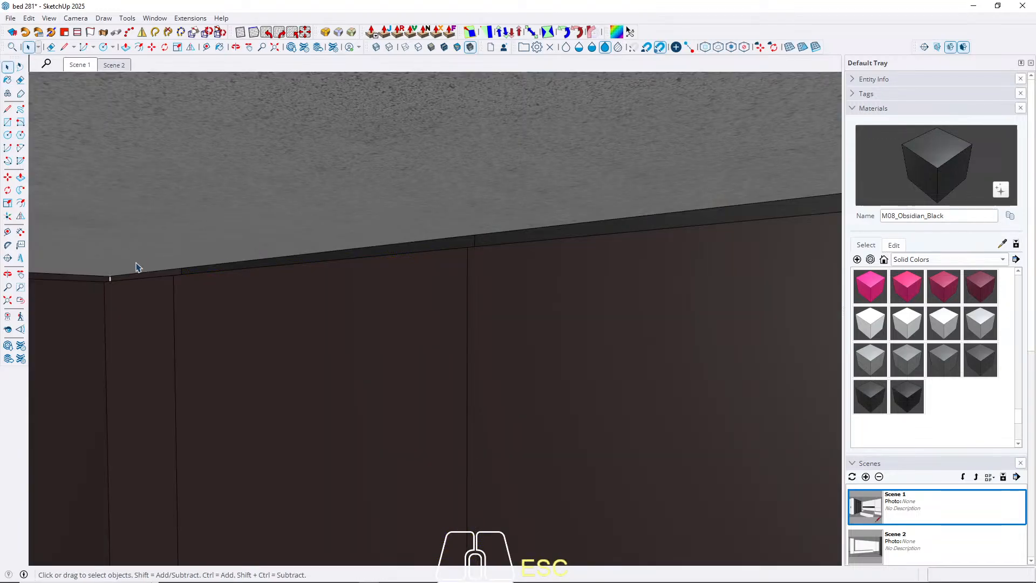
Paint the top shadow gap of the neighbouring narrow dark brown panel with M08_Obsidian_Black.
{"action": "double_click", "coordinate": [123, 290]}
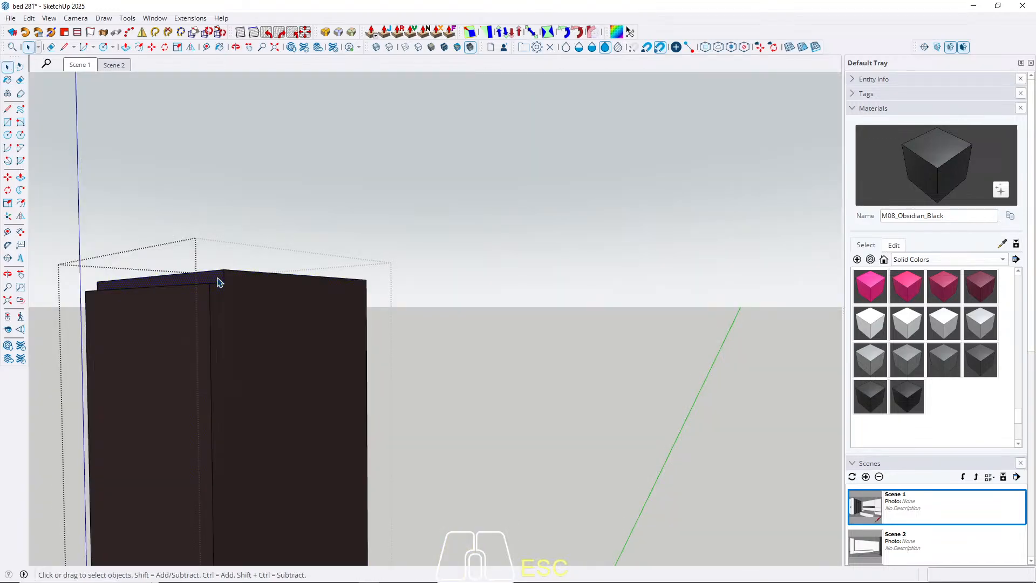
{"action": "key", "text": "b"}
{"action": "key", "text": "Escape"}
Paint the remaining brown strip under the ceiling beside the inner corner with M08_Obsidian_Black.
{"action": "middle_click_drag", "start_coordinate": [217, 281], "coordinate": [596, 215]}
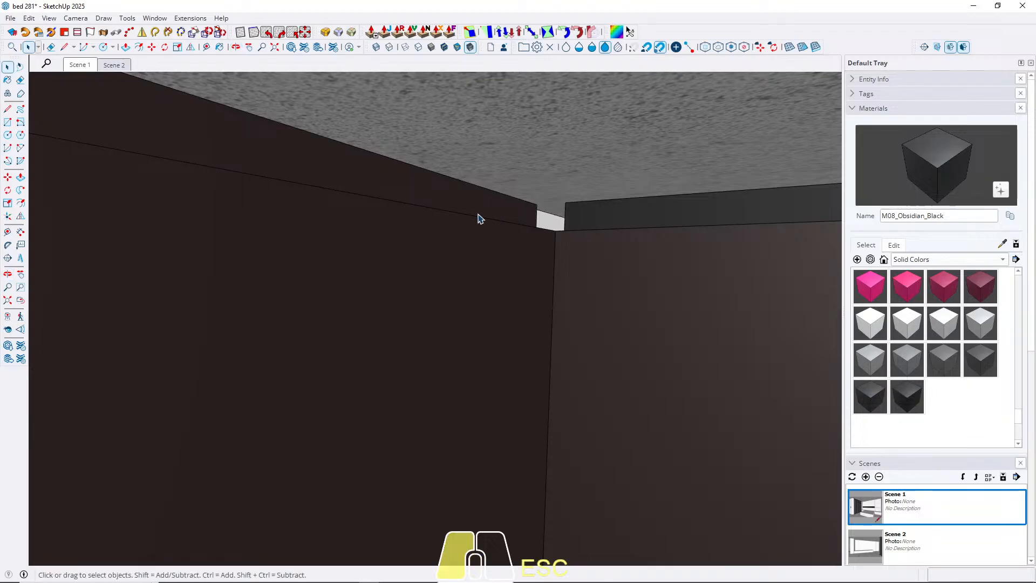
{"action": "double_click", "coordinate": [478, 218]}
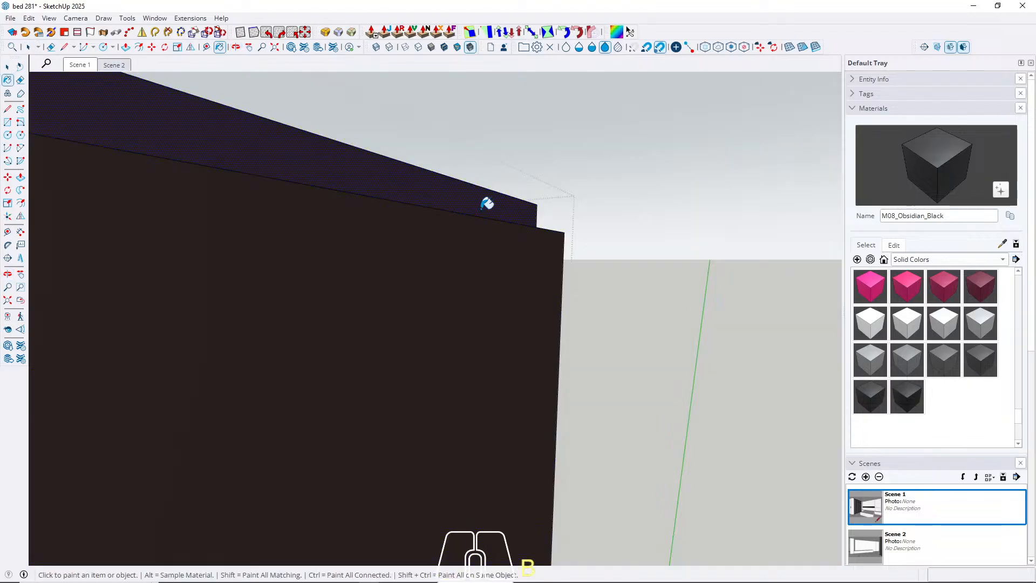
{"action": "key", "text": "Escape"}
{"action": "scroll", "coordinate": [338, 208], "scroll_direction": "down", "scroll_amount": 8}
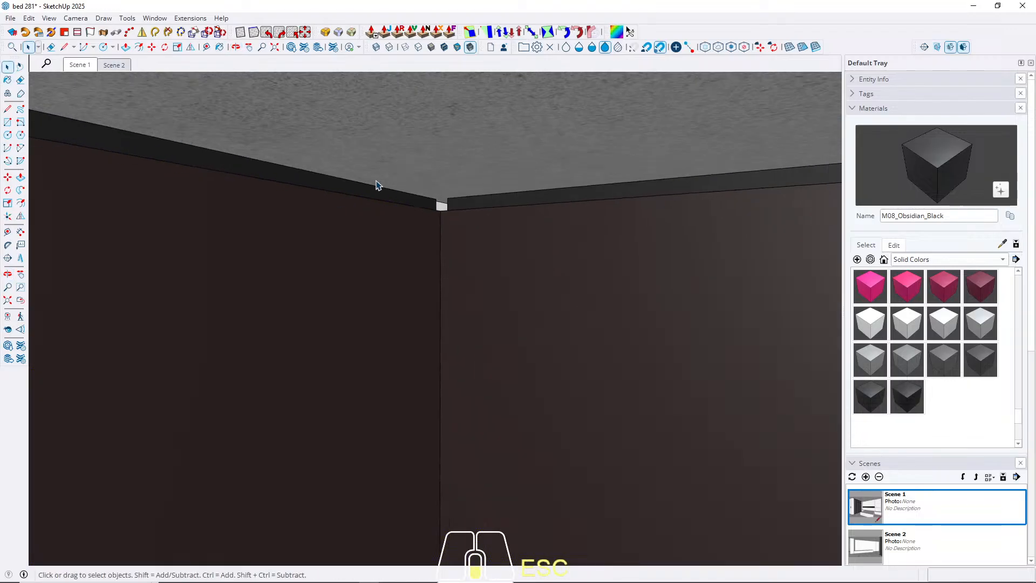
Paint the recessed base of the narrow wood panel beside the dark post with M08_Obsidian_Black.
{"action": "middle_click_drag", "start_coordinate": [407, 162], "coordinate": [302, 227]}
{"action": "middle_click_drag", "start_coordinate": [447, 259], "coordinate": [332, 304], "text": "shift"}
{"action": "scroll", "coordinate": [324, 171], "scroll_direction": "down", "scroll_amount": 6}
{"action": "scroll", "coordinate": [409, 483], "scroll_direction": "up", "scroll_amount": 10}
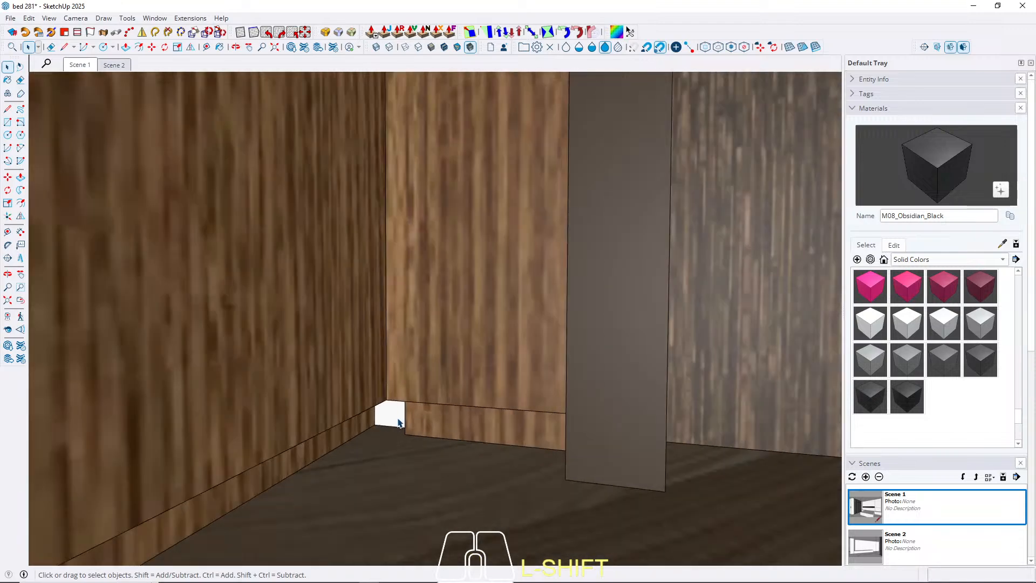
{"action": "middle_click_drag", "start_coordinate": [399, 423], "coordinate": [505, 362]}
{"action": "scroll", "coordinate": [428, 393], "scroll_direction": "up", "scroll_amount": 5}
{"action": "left_click", "coordinate": [483, 412], "text": "shift"}
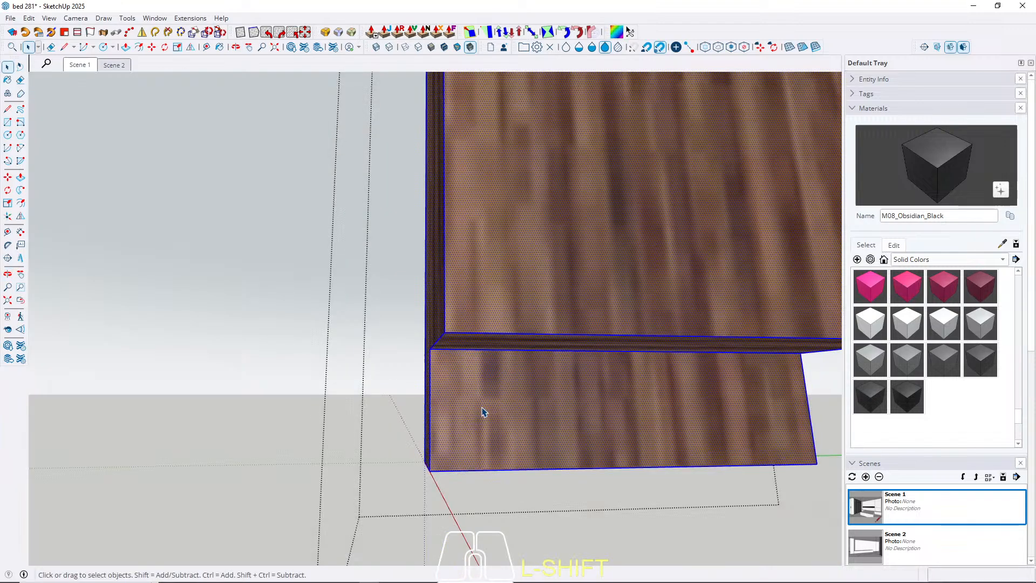
{"action": "key", "text": "b"}
{"action": "left_click", "coordinate": [492, 412]}
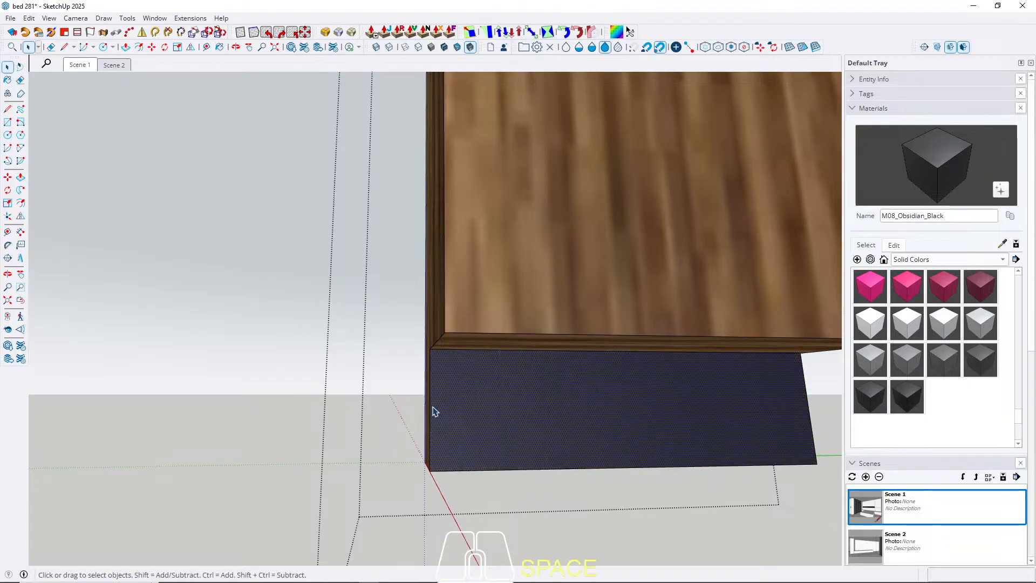
{"action": "key", "text": "Escape"}
Paint the recessed top of the narrow wood panel below the ceiling with M08_Obsidian_Black.
{"action": "middle_click_drag", "start_coordinate": [393, 410], "coordinate": [410, 439]}
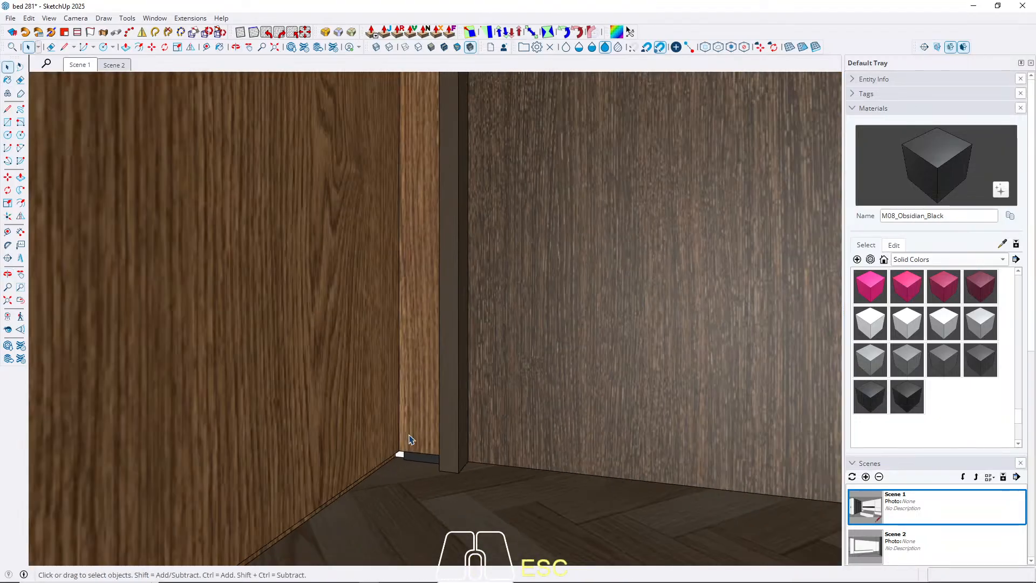
{"action": "scroll", "coordinate": [410, 439], "scroll_direction": "down", "scroll_amount": 6}
{"action": "middle_click_drag", "start_coordinate": [408, 390], "coordinate": [436, 551], "text": "shift"}
{"action": "scroll", "coordinate": [436, 244], "scroll_direction": "up", "scroll_amount": 7}
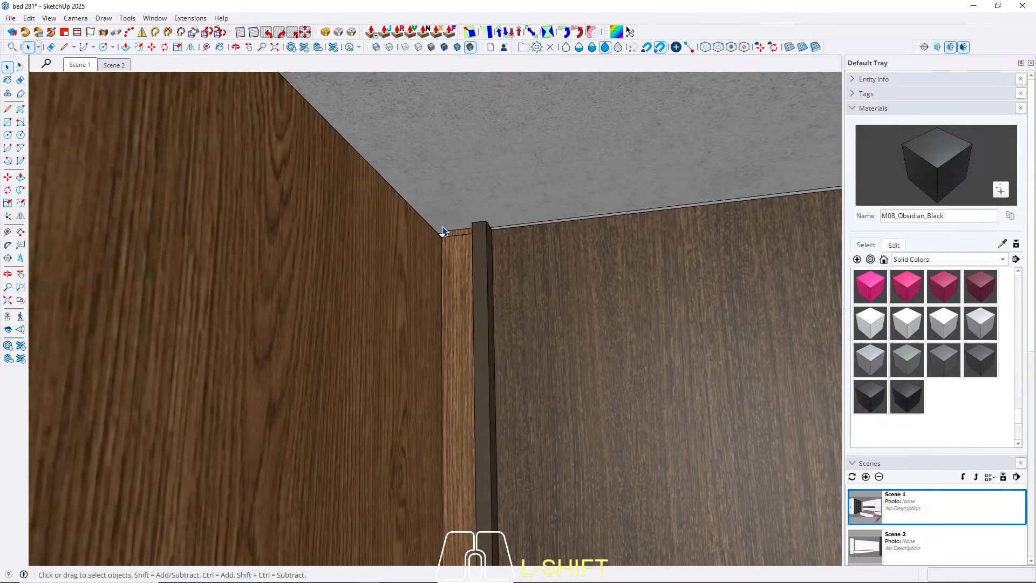
{"action": "middle_click_drag", "start_coordinate": [443, 231], "coordinate": [480, 307], "text": "shift"}
{"action": "double_click", "coordinate": [462, 251]}
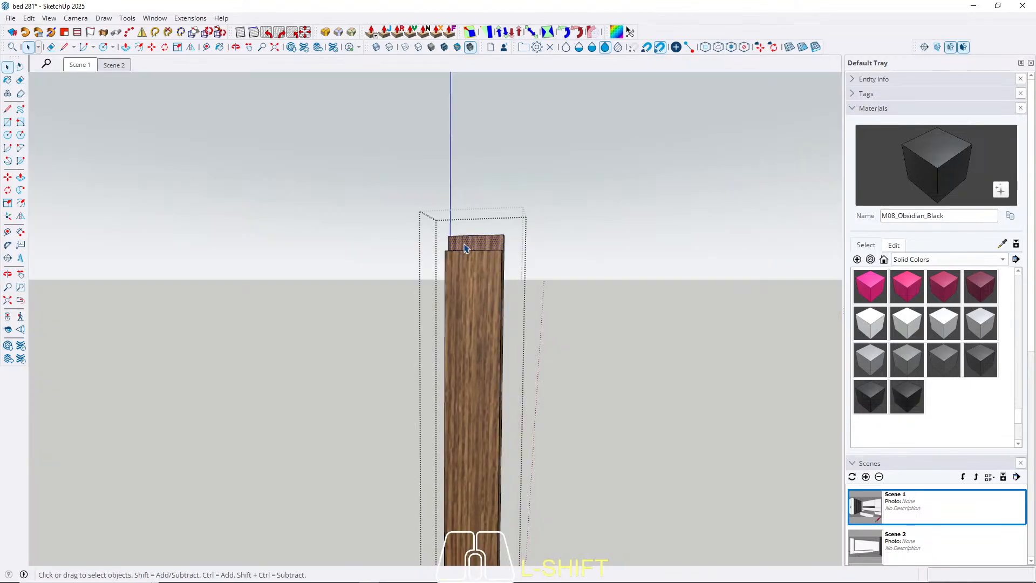
{"action": "key", "text": "b"}
{"action": "left_click", "coordinate": [468, 241]}
{"action": "key", "text": "space"}
{"action": "scroll", "coordinate": [451, 239], "scroll_direction": "up", "scroll_amount": 10}
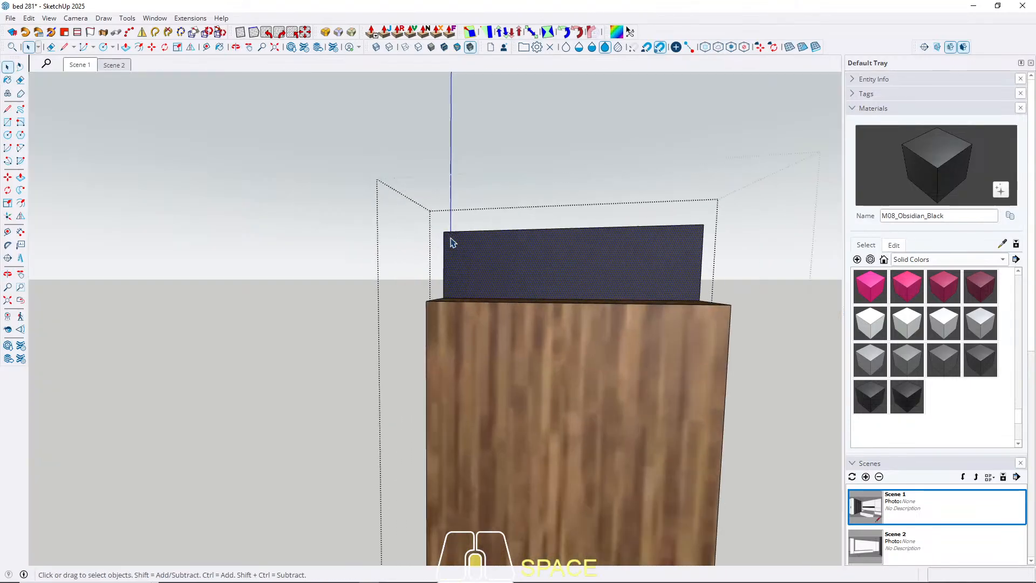
Draw a line across the narrow wood panel's side face, level with the bottom of its black top recess.
{"action": "key", "text": "Escape"}
{"action": "middle_click_drag", "start_coordinate": [451, 239], "coordinate": [463, 309]}
{"action": "double_click", "coordinate": [461, 307]}
{"action": "triple_click", "coordinate": [460, 307]}
{"action": "scroll", "coordinate": [444, 311], "scroll_direction": "up", "scroll_amount": 2}
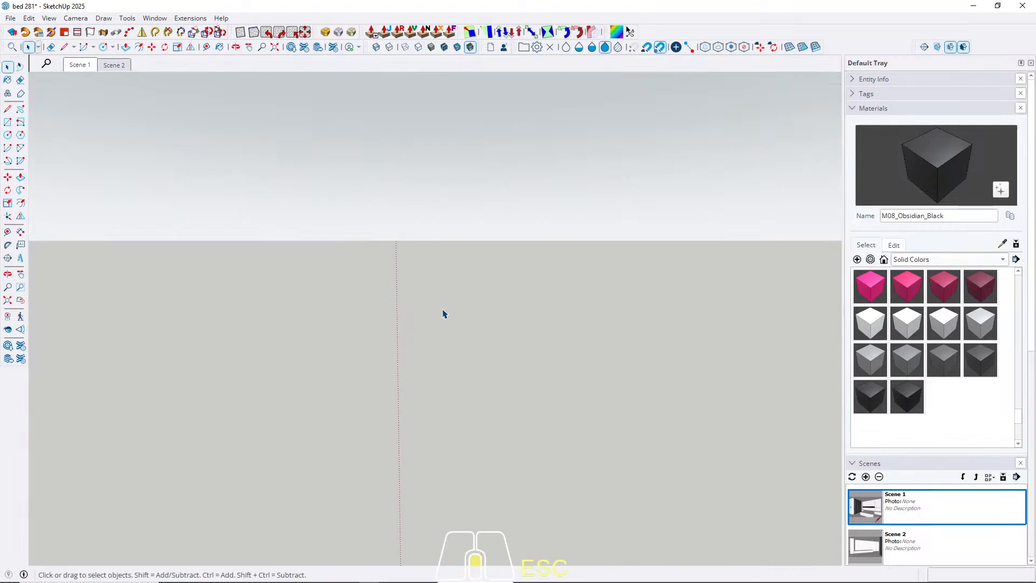
{"action": "scroll", "coordinate": [450, 314], "scroll_direction": "down", "scroll_amount": 3}
{"action": "scroll", "coordinate": [456, 321], "scroll_direction": "up", "scroll_amount": 3}
{"action": "key", "text": "Escape"}
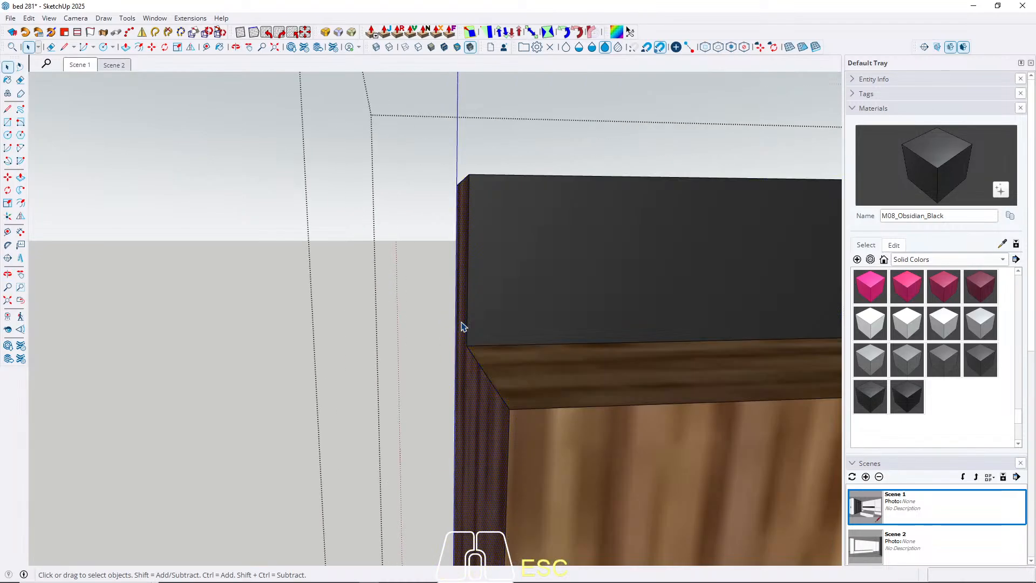
{"action": "left_click", "coordinate": [474, 340]}
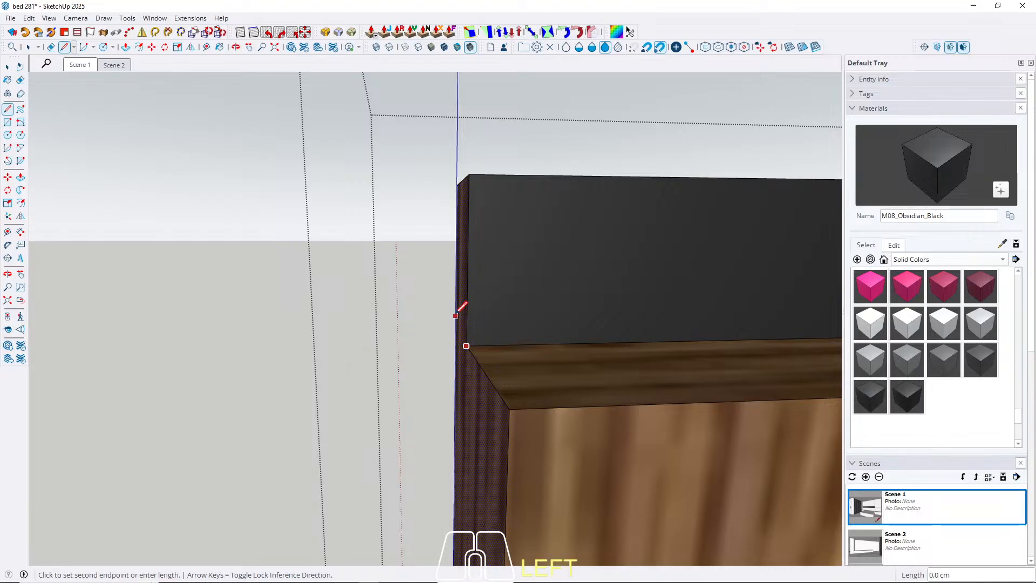
{"action": "key", "text": "space"}
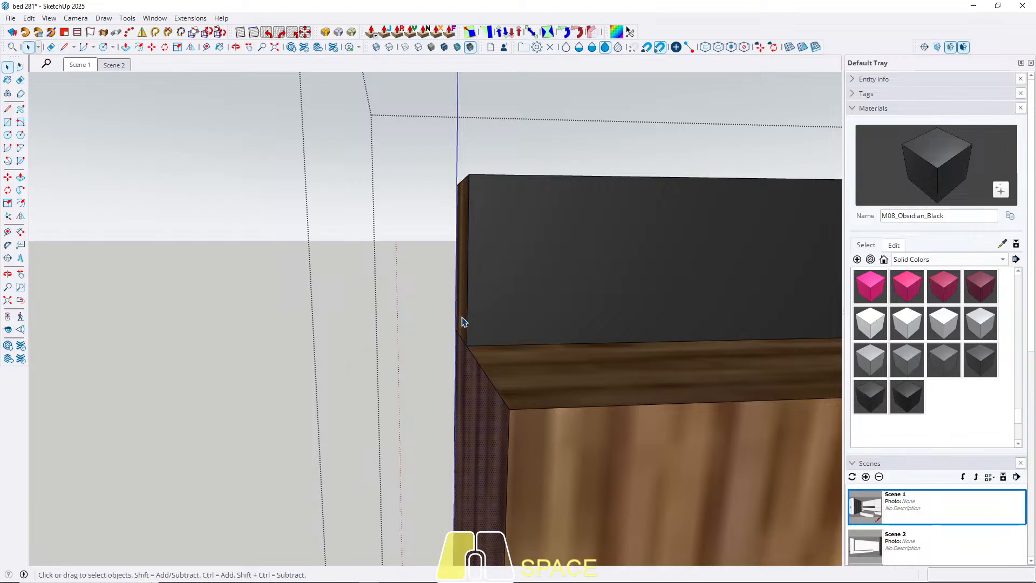
Extrude the top recess's end face to meet the adjoining wood panel, and paint that panel's top recess with M08_Obsidian_Black.
{"action": "key", "text": "p"}
{"action": "left_click", "coordinate": [463, 321]}
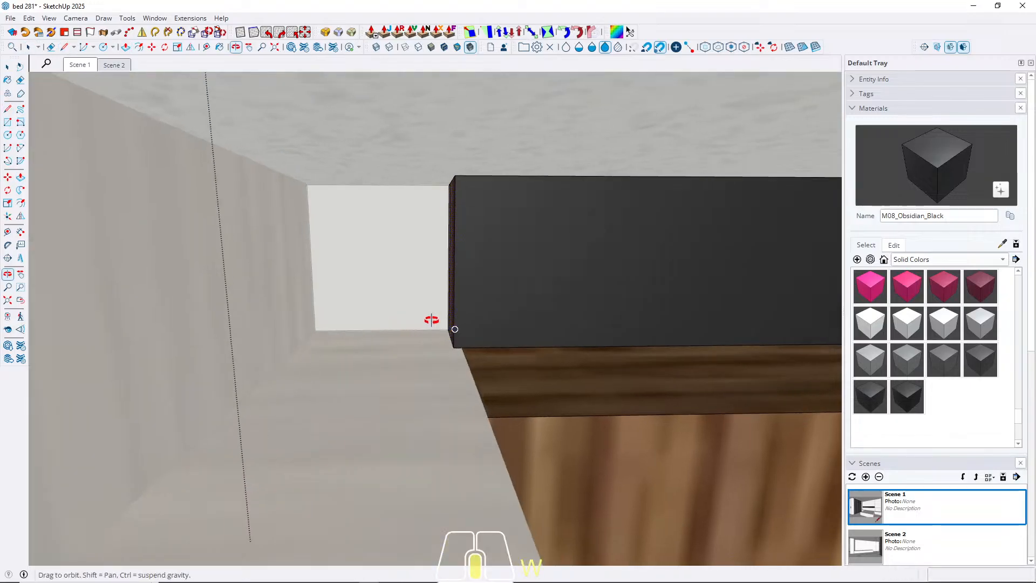
{"action": "left_click", "coordinate": [288, 261]}
{"action": "key", "text": "space"}
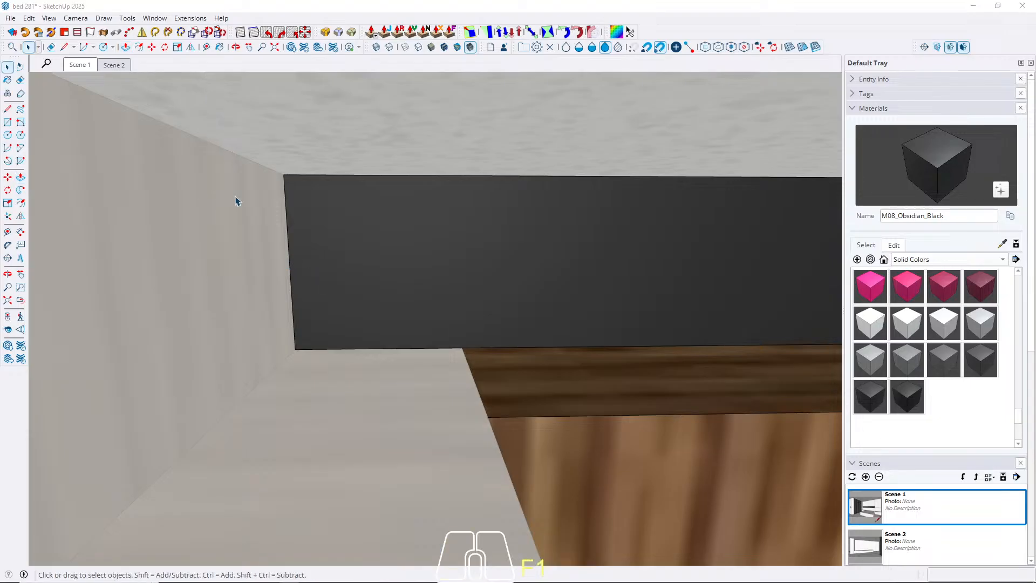
{"action": "left_click", "coordinate": [207, 283]}
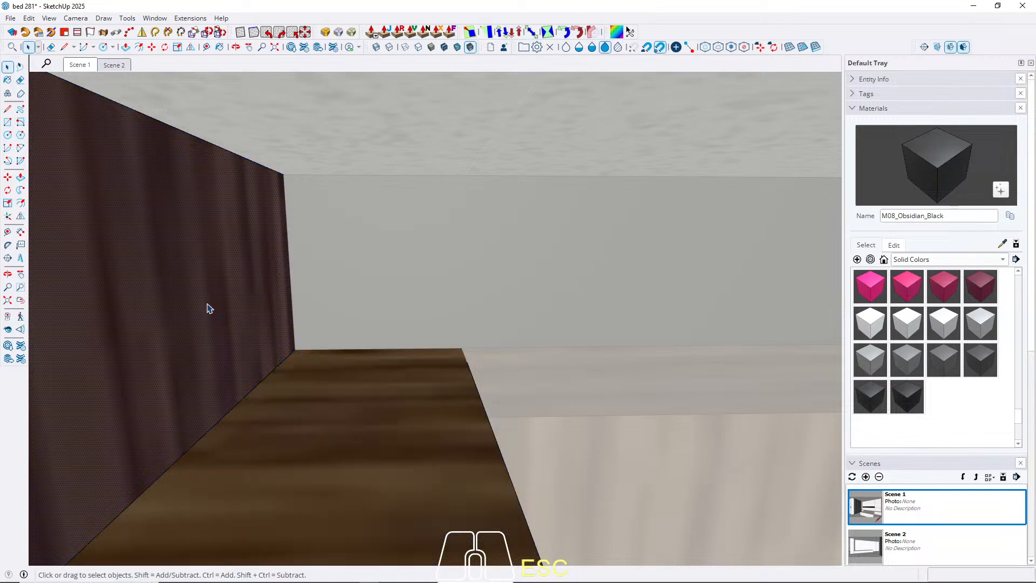
{"action": "middle_click_drag", "start_coordinate": [209, 288], "coordinate": [454, 305]}
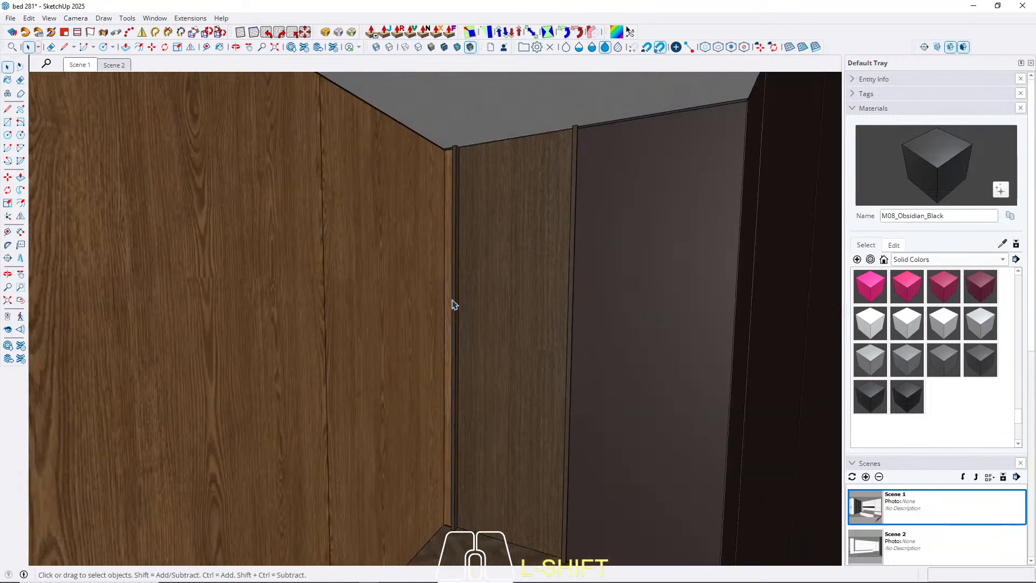
Draw a rectangle over the brown end face of the narrow wood panel's black base recess at the inner corner.
{"action": "middle_click_drag", "start_coordinate": [439, 404], "coordinate": [448, 297], "text": "shift"}
{"action": "scroll", "coordinate": [458, 377], "scroll_direction": "up", "scroll_amount": 14}
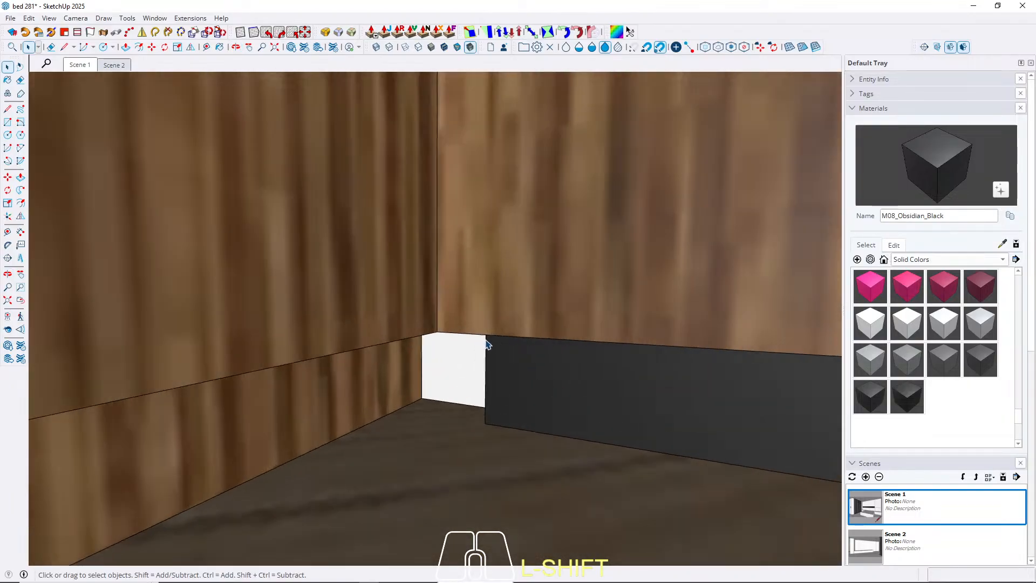
{"action": "middle_click_drag", "start_coordinate": [487, 345], "coordinate": [617, 350]}
{"action": "left_click", "coordinate": [536, 370]}
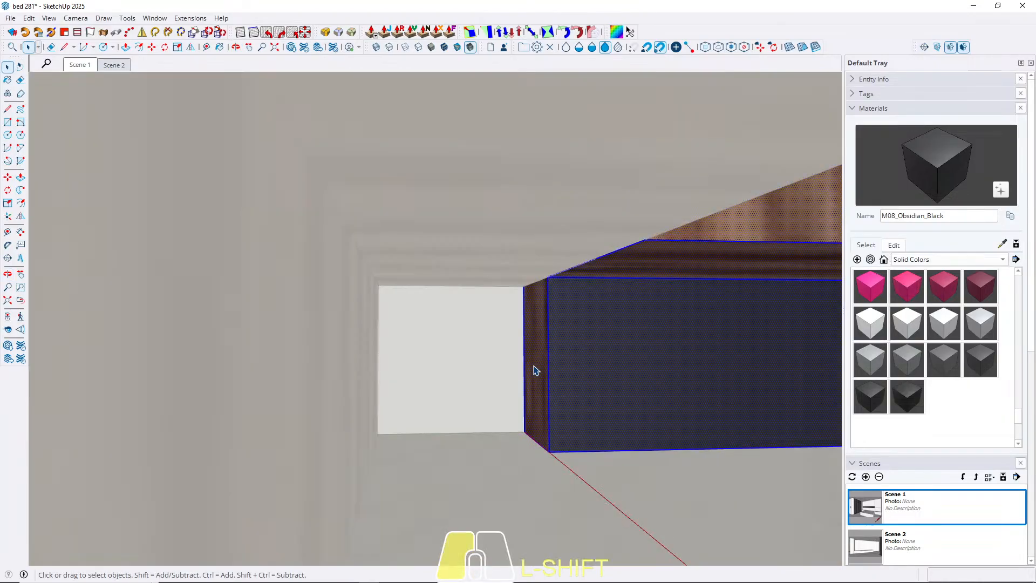
{"action": "left_click", "coordinate": [539, 306]}
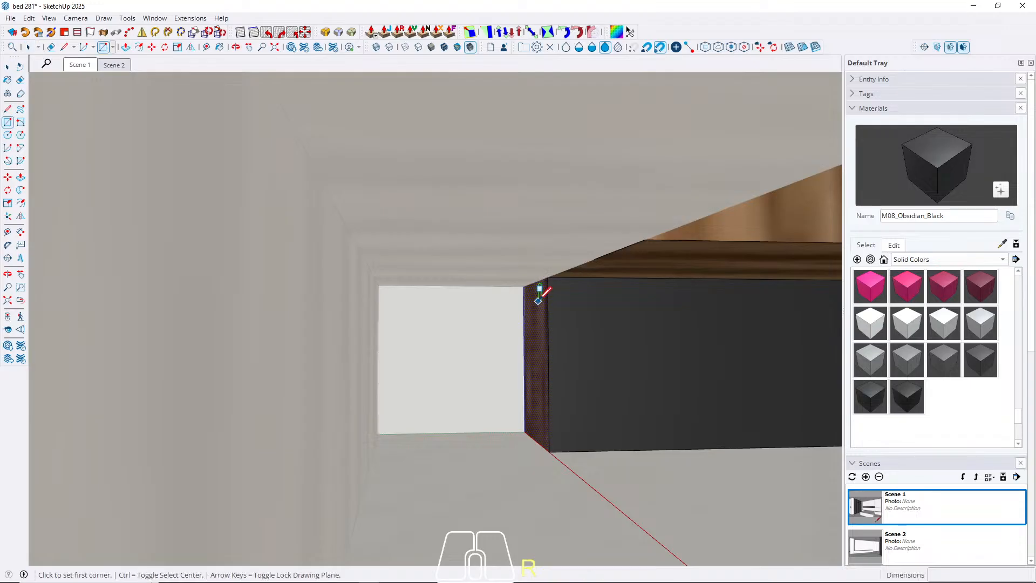
{"action": "left_click", "coordinate": [524, 286]}
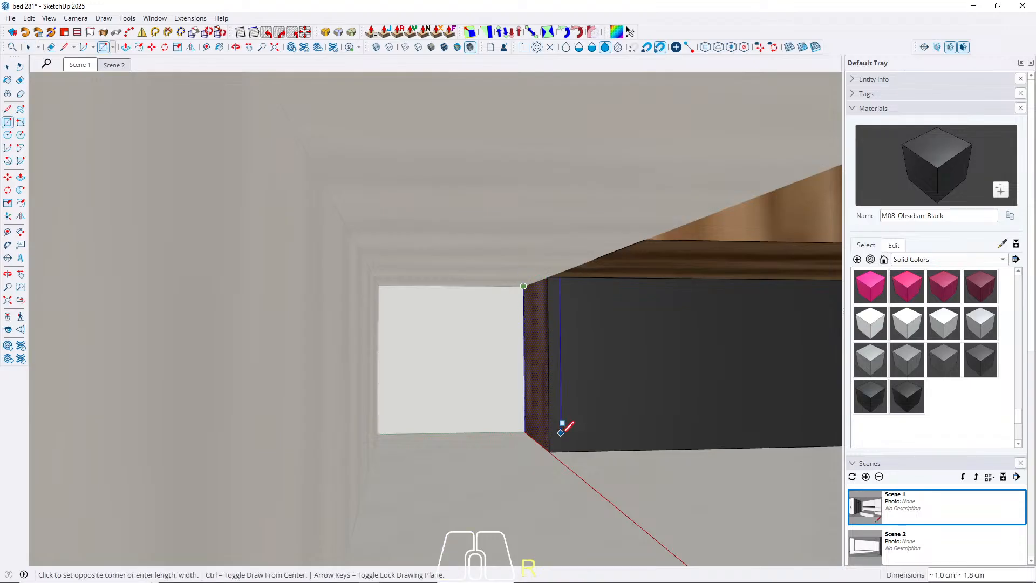
{"action": "key", "text": "space"}
Extrude the base recess's end face across the white gap until it meets the adjoining wood panel.
{"action": "key", "text": "p"}
{"action": "left_click", "coordinate": [541, 426]}
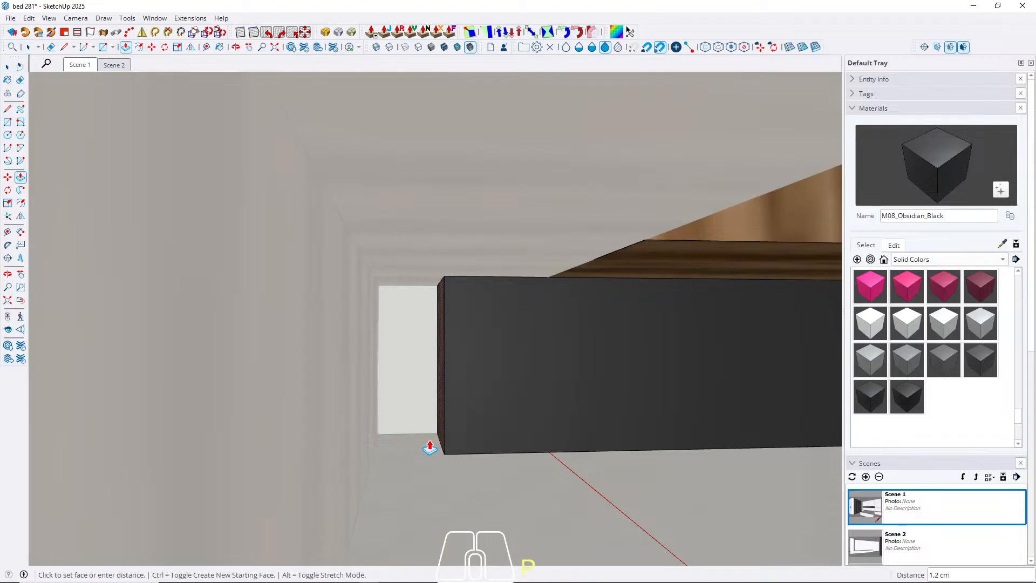
{"action": "left_click", "coordinate": [368, 460]}
{"action": "key", "text": "space"}
Paint the adjoining wood panel's recessed base with M08_Obsidian_Black and return to the Scene 2 view.
{"action": "double_click", "coordinate": [346, 467]}
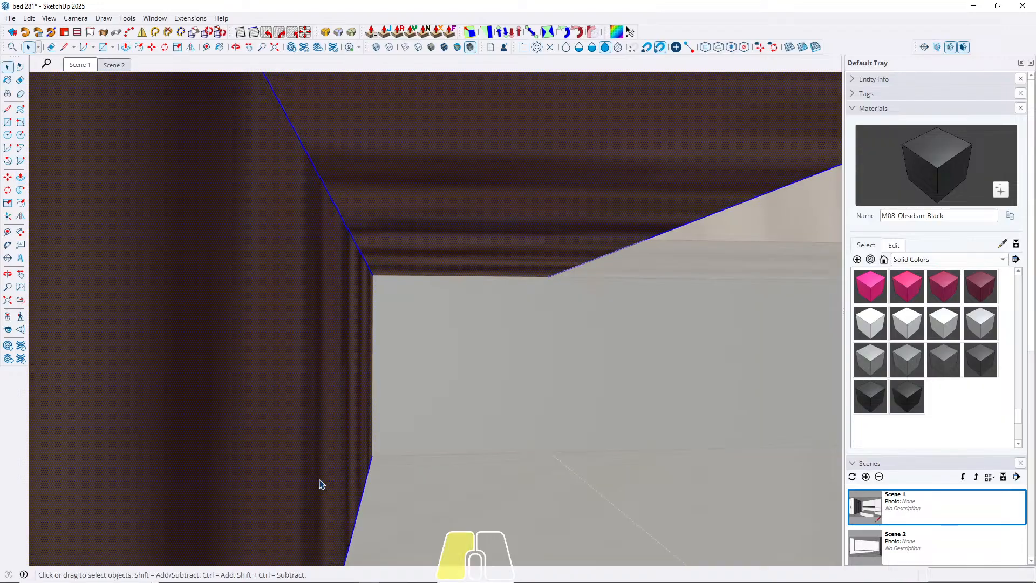
{"action": "key", "text": "b"}
{"action": "left_click", "coordinate": [324, 476]}
{"action": "left_click", "coordinate": [115, 65]}
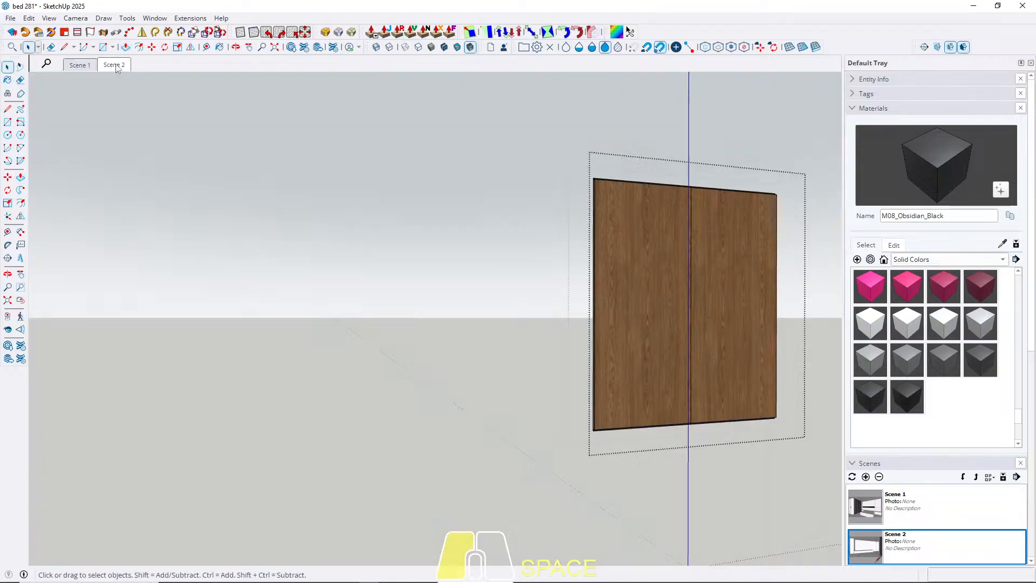
{"action": "key", "text": "Escape"}
Paint the top shadow gap of the wide wood panel beside the niche with M08_Obsidian_Black.
{"action": "middle_click_drag", "start_coordinate": [567, 225], "coordinate": [643, 322]}
{"action": "scroll", "coordinate": [643, 212], "scroll_direction": "up", "scroll_amount": 7}
{"action": "middle_click_drag", "start_coordinate": [709, 273], "coordinate": [533, 228]}
{"action": "scroll", "coordinate": [532, 224], "scroll_direction": "up", "scroll_amount": 3}
{"action": "double_click", "coordinate": [608, 169]}
{"action": "left_click", "coordinate": [608, 170]}
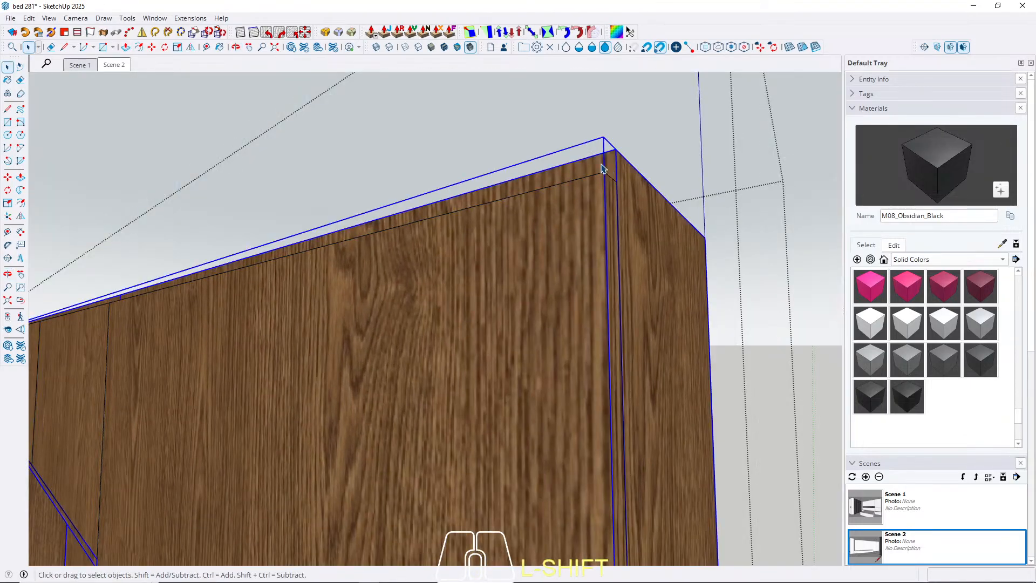
{"action": "triple_click", "coordinate": [602, 164]}
{"action": "key", "text": "Escape"}
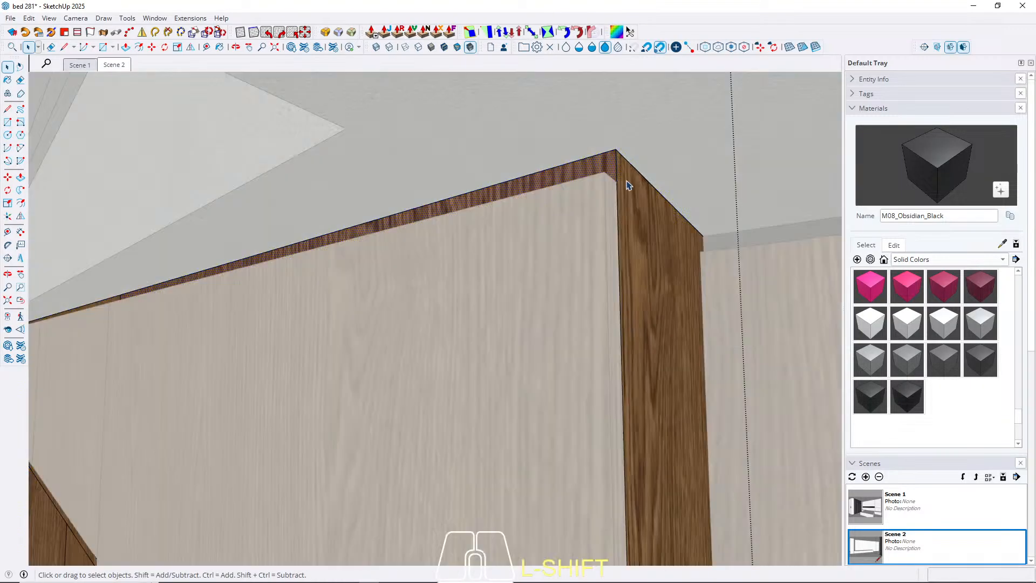
{"action": "left_click", "coordinate": [601, 164]}
{"action": "scroll", "coordinate": [780, 197], "scroll_direction": "down", "scroll_amount": 6}
{"action": "key", "text": "space"}
Paint the remaining shadow-gap backing above the niche and on its other side with M08_Obsidian_Black.
{"action": "mouse_move", "coordinate": [298, 324]}
{"action": "middle_mouse_down"}
{"action": "mouse_move", "coordinate": [490, 309]}
{"action": "mouse_move", "coordinate": [456, 297]}
{"action": "middle_mouse_up"}
{"action": "scroll", "coordinate": [468, 246], "scroll_direction": "up", "scroll_amount": 1}
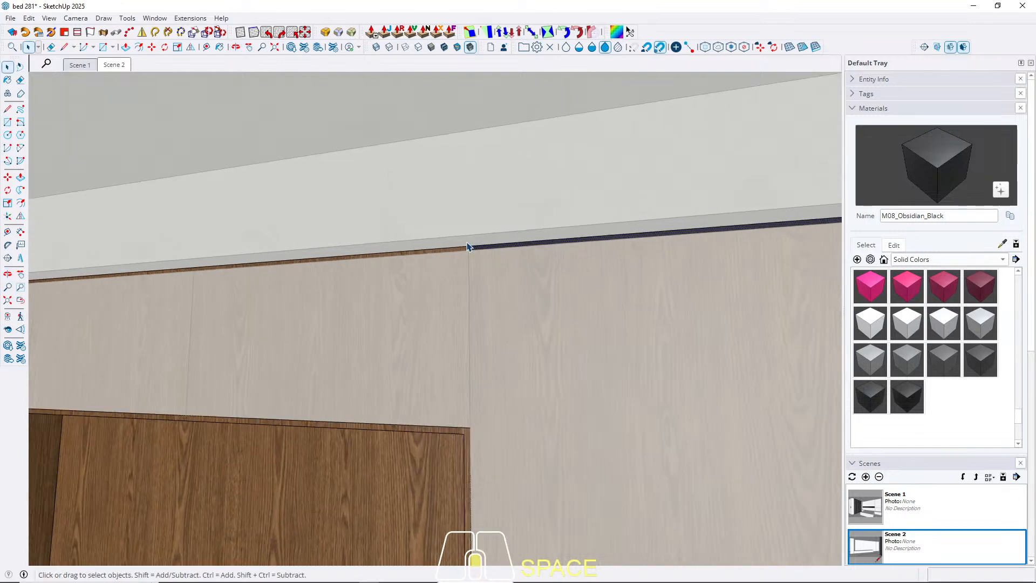
{"action": "scroll", "coordinate": [467, 244], "scroll_direction": "up", "scroll_amount": 4}
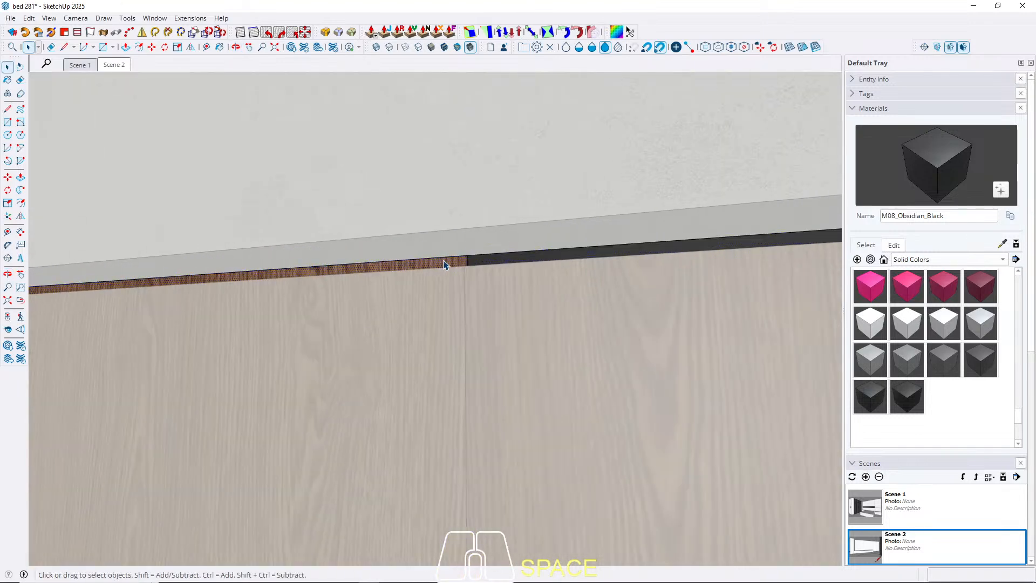
{"action": "key", "text": "w"}
{"action": "scroll", "coordinate": [664, 361], "scroll_direction": "down", "scroll_amount": 5}
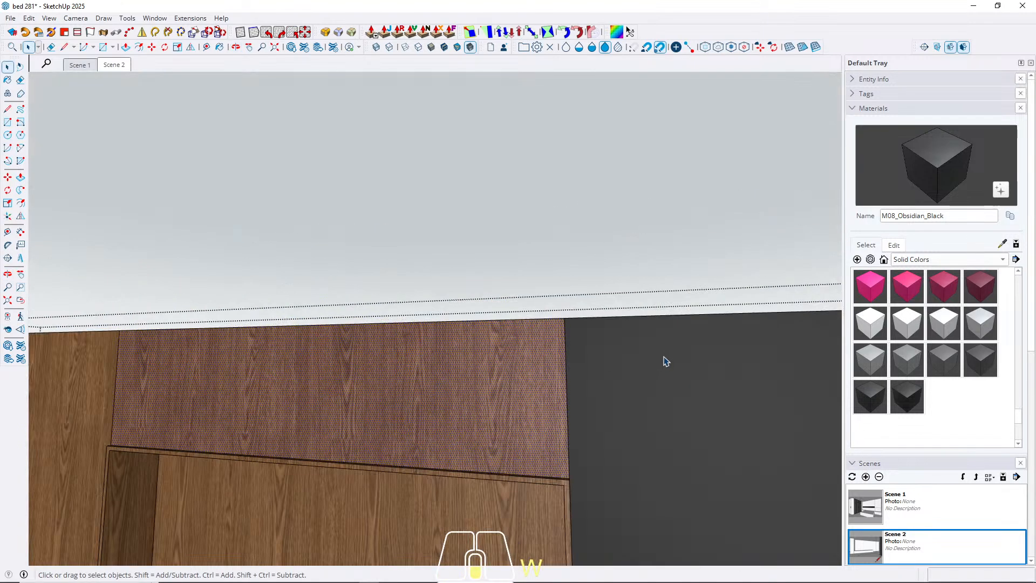
{"action": "key", "text": "b"}
{"action": "left_click", "coordinate": [481, 361]}
{"action": "left_click", "coordinate": [231, 374]}
{"action": "key", "text": "space"}
{"action": "key", "text": "Escape"}
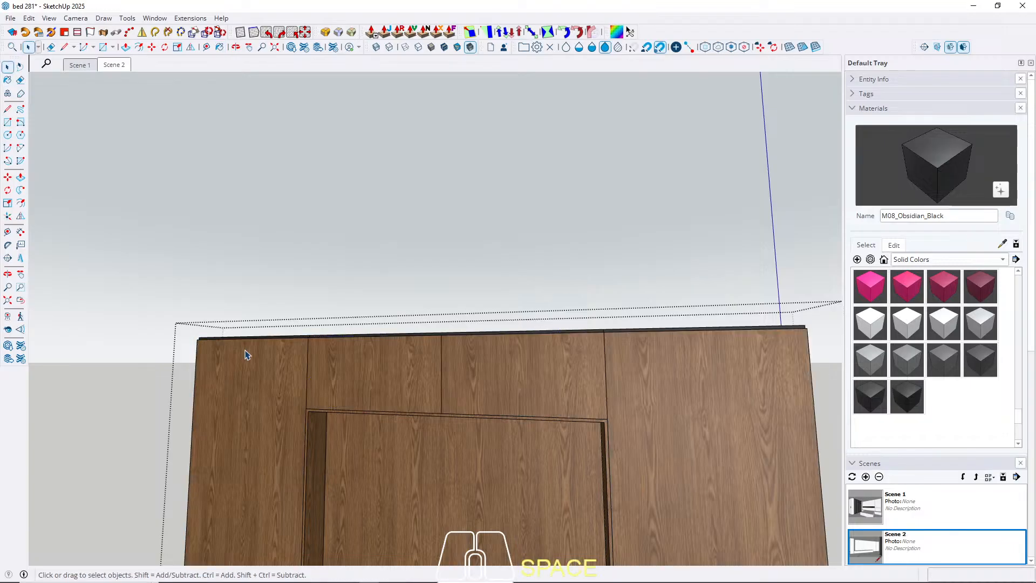
Paint the recessed plinth under the low marble bench with M08_Obsidian_Black.
{"action": "key", "text": "Escape"}
{"action": "scroll", "coordinate": [247, 355], "scroll_direction": "down", "scroll_amount": 4}
{"action": "scroll", "coordinate": [354, 377], "scroll_direction": "up", "scroll_amount": 5}
{"action": "middle_click_drag", "start_coordinate": [354, 376], "coordinate": [479, 241], "text": "shift"}
{"action": "left_click", "coordinate": [114, 66]}
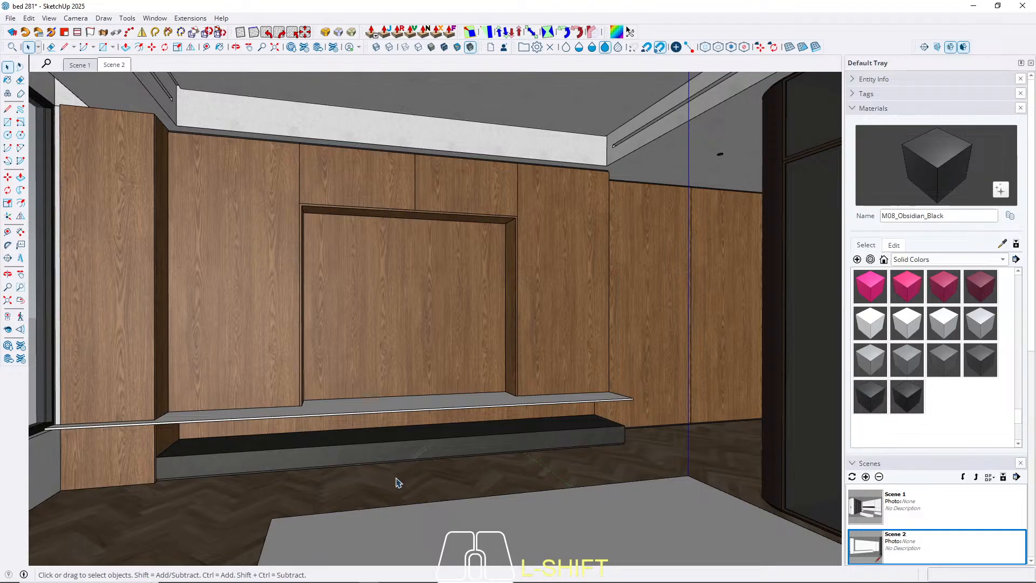
{"action": "scroll", "coordinate": [601, 435], "scroll_direction": "up", "scroll_amount": 8}
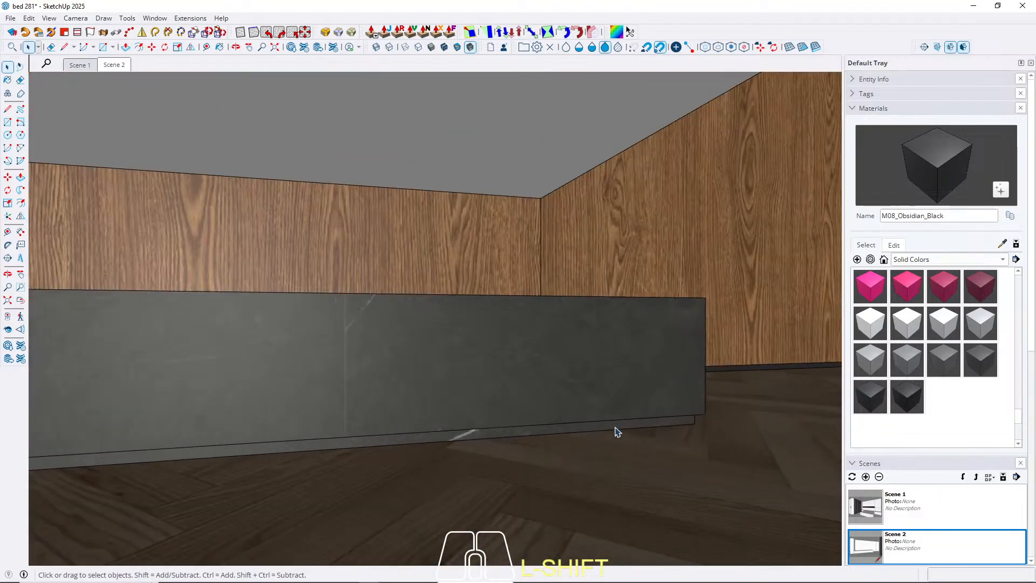
{"action": "left_click", "coordinate": [617, 431], "text": "shift"}
{"action": "double_click", "coordinate": [617, 432]}
{"action": "key", "text": "b"}
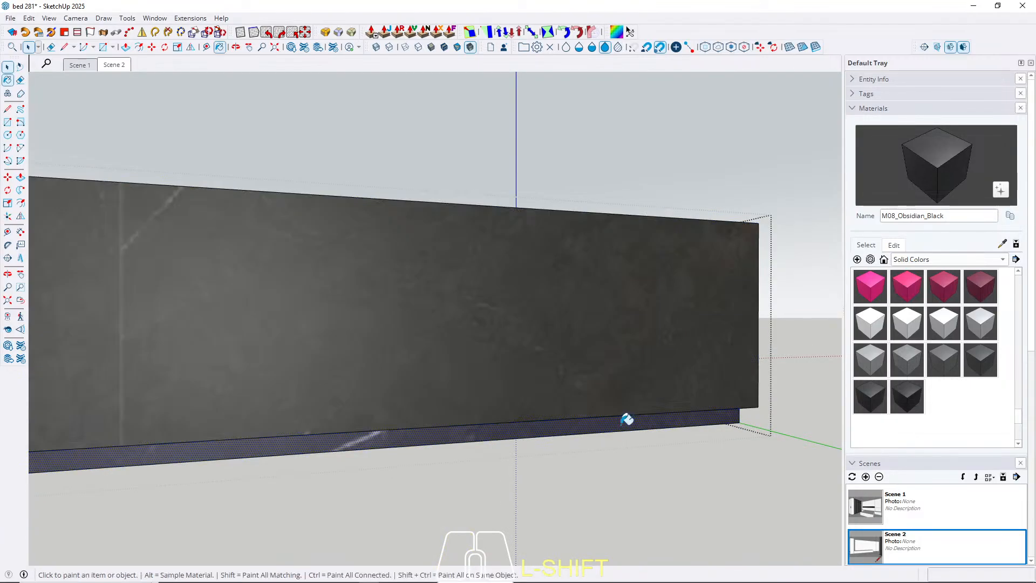
{"action": "middle_click_drag", "start_coordinate": [671, 423], "coordinate": [723, 410]}
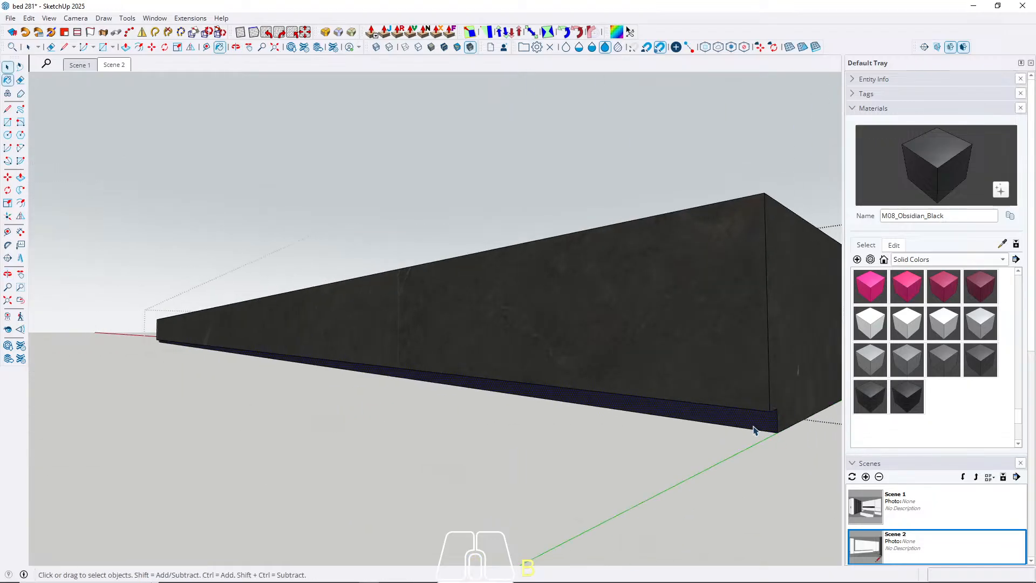
{"action": "middle_click_drag", "start_coordinate": [500, 365], "coordinate": [680, 429]}
{"action": "key", "text": "Escape"}
Paint the long thin shelf above the marble bench with M08_Obsidian_Black and return to the Scene 2 view.
{"action": "scroll", "coordinate": [724, 436], "scroll_direction": "down", "scroll_amount": 5}
{"action": "middle_click_drag", "start_coordinate": [426, 378], "coordinate": [346, 333]}
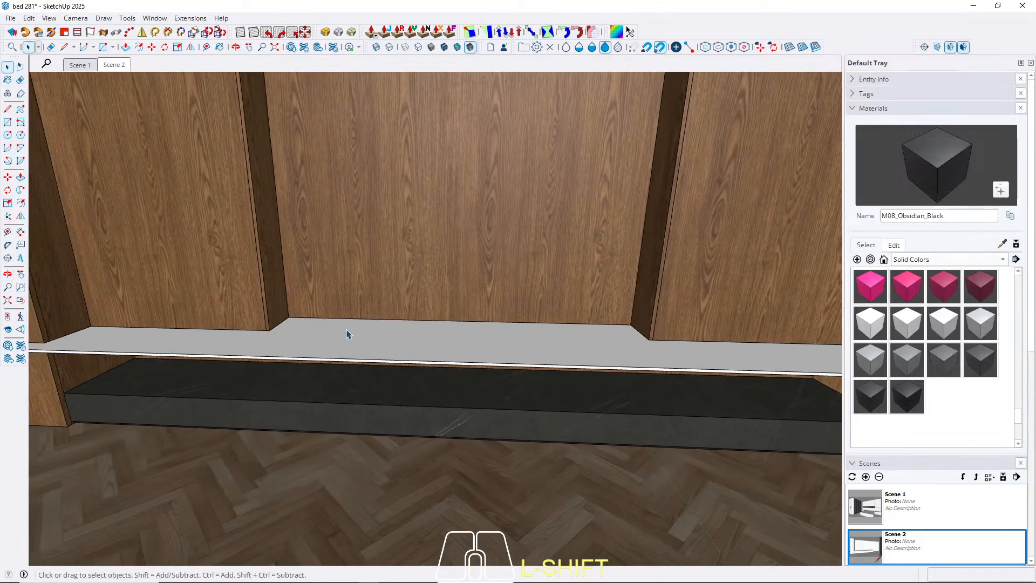
{"action": "key", "text": "b"}
{"action": "left_click", "coordinate": [320, 336]}
{"action": "key", "text": "space"}
{"action": "left_click", "coordinate": [122, 65]}
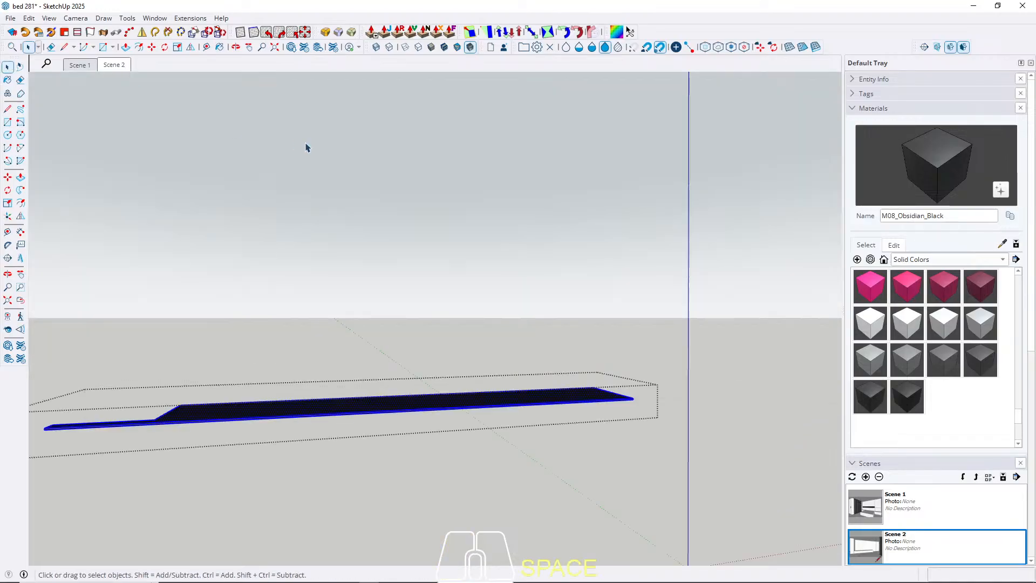
{"action": "key", "text": "Escape"}
Paint the inner faces of the long ceiling slot above the wardrobe with M08_Obsidian_Black, including its end at the room corner.
{"action": "left_click", "coordinate": [93, 65]}
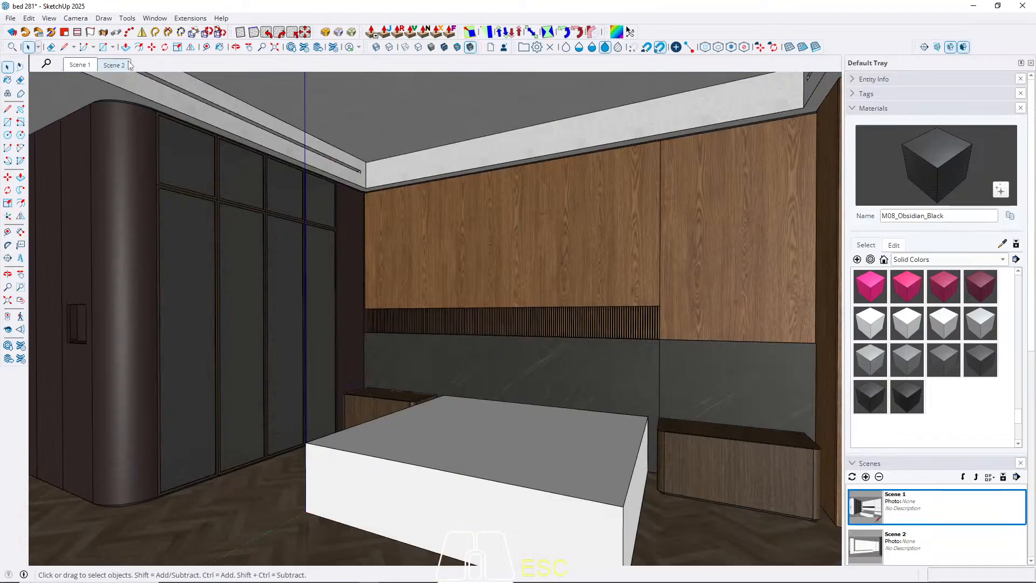
{"action": "scroll", "coordinate": [268, 133], "scroll_direction": "up", "scroll_amount": 3}
{"action": "scroll", "coordinate": [267, 133], "scroll_direction": "up", "scroll_amount": 10}
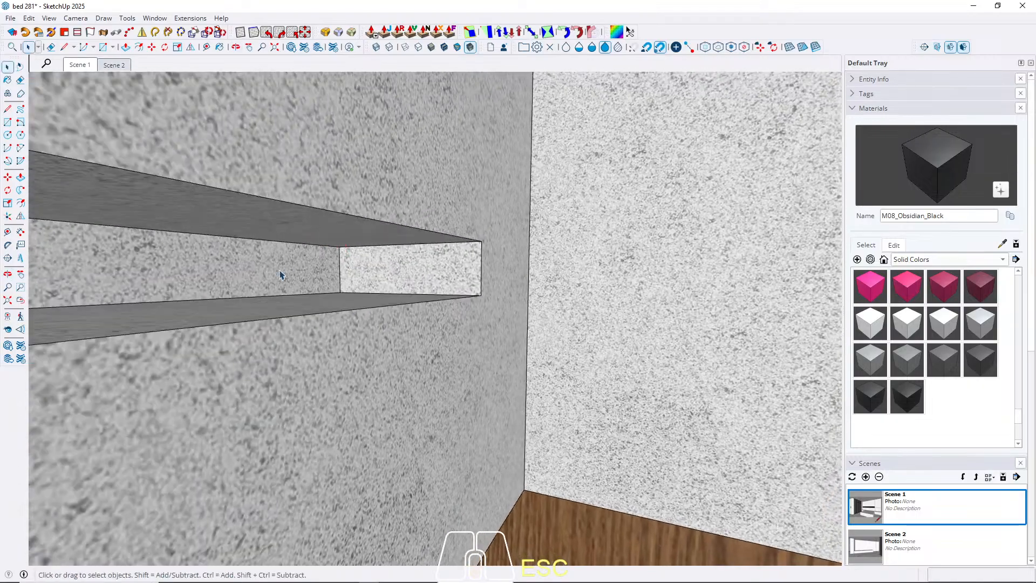
{"action": "triple_click", "coordinate": [280, 275]}
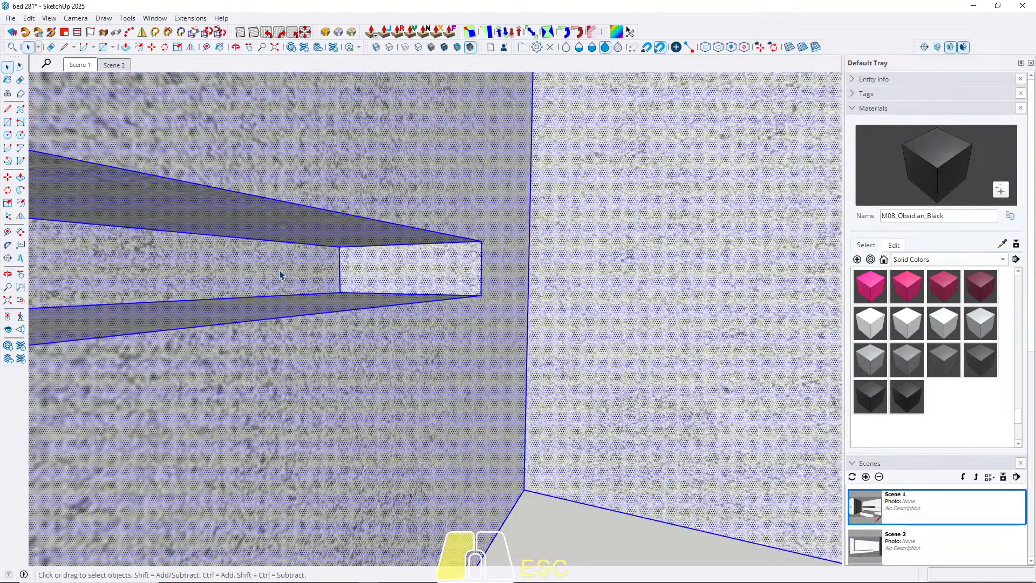
{"action": "key", "text": "Escape"}
{"action": "key", "text": "b"}
{"action": "left_click", "coordinate": [324, 266]}
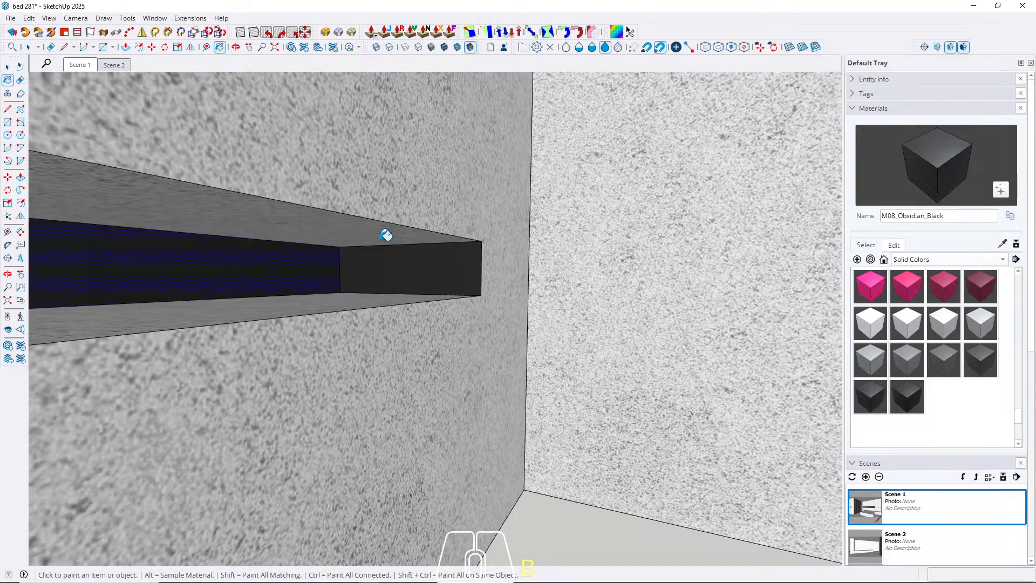
{"action": "left_click", "coordinate": [322, 300]}
{"action": "scroll", "coordinate": [484, 266], "scroll_direction": "down", "scroll_amount": 9}
Paint the far end face of the ceiling slot with M08_Obsidian_Black and return to the Scene 1 view.
{"action": "middle_click_drag", "start_coordinate": [560, 244], "coordinate": [652, 270]}
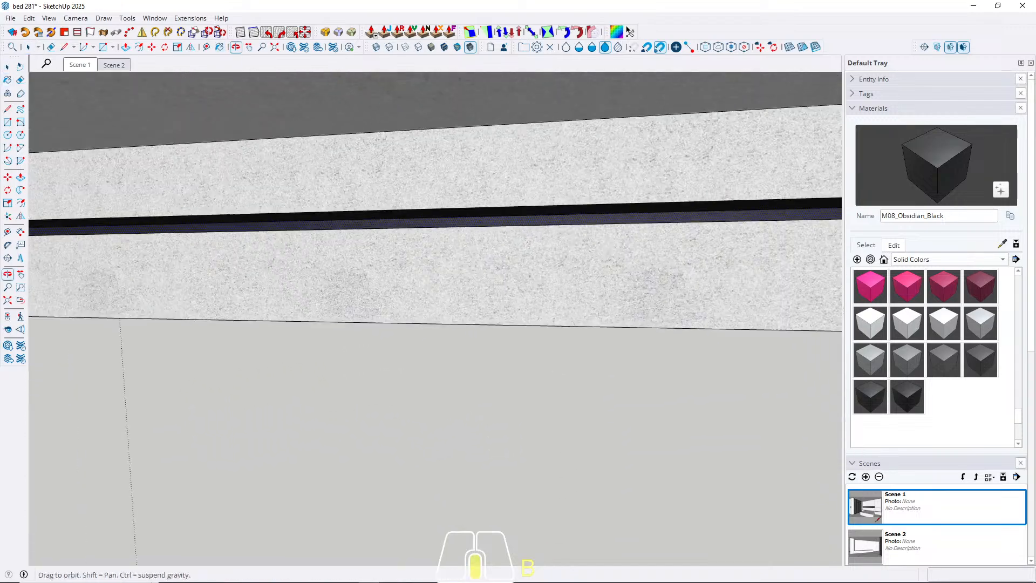
{"action": "scroll", "coordinate": [615, 256], "scroll_direction": "down", "scroll_amount": 3}
{"action": "middle_click_drag", "start_coordinate": [404, 262], "coordinate": [234, 212]}
{"action": "scroll", "coordinate": [273, 287], "scroll_direction": "up", "scroll_amount": 6}
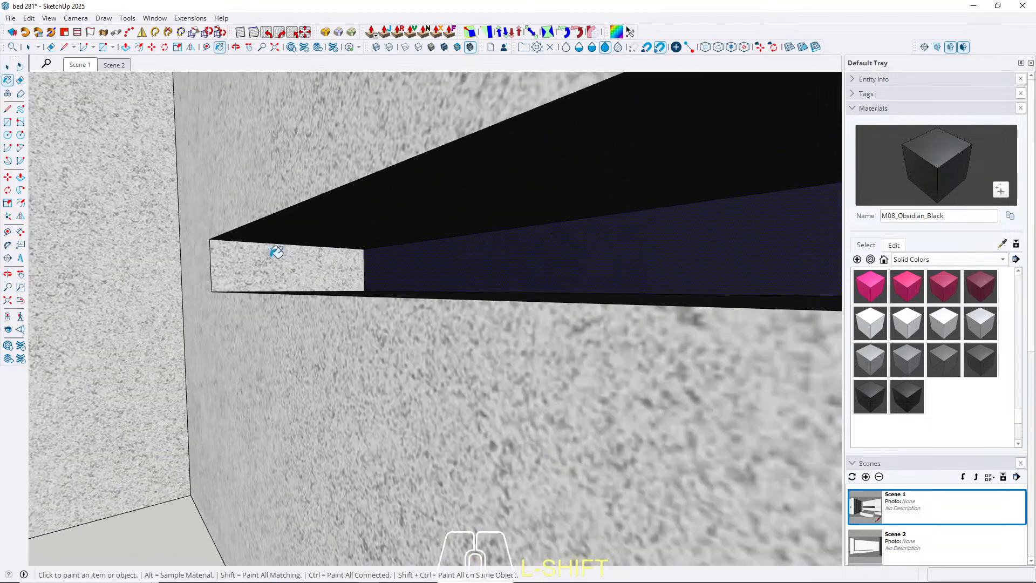
{"action": "left_click", "coordinate": [282, 276]}
{"action": "scroll", "coordinate": [282, 277], "scroll_direction": "down", "scroll_amount": 5}
{"action": "key", "text": "Escape"}
{"action": "left_click", "coordinate": [79, 65]}
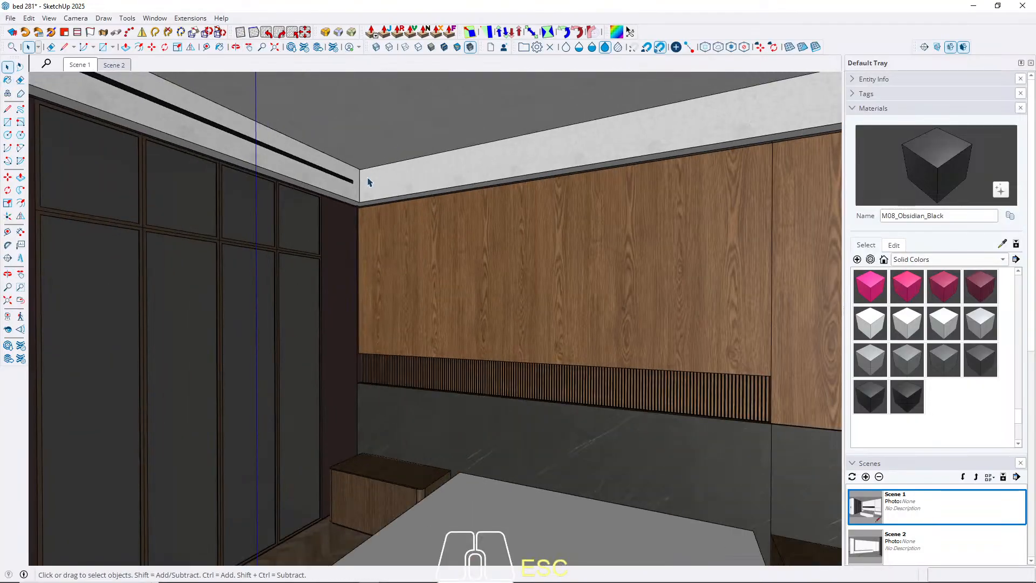
{"action": "middle_click_drag", "start_coordinate": [366, 178], "coordinate": [327, 164]}
{"action": "left_click", "coordinate": [81, 67]}
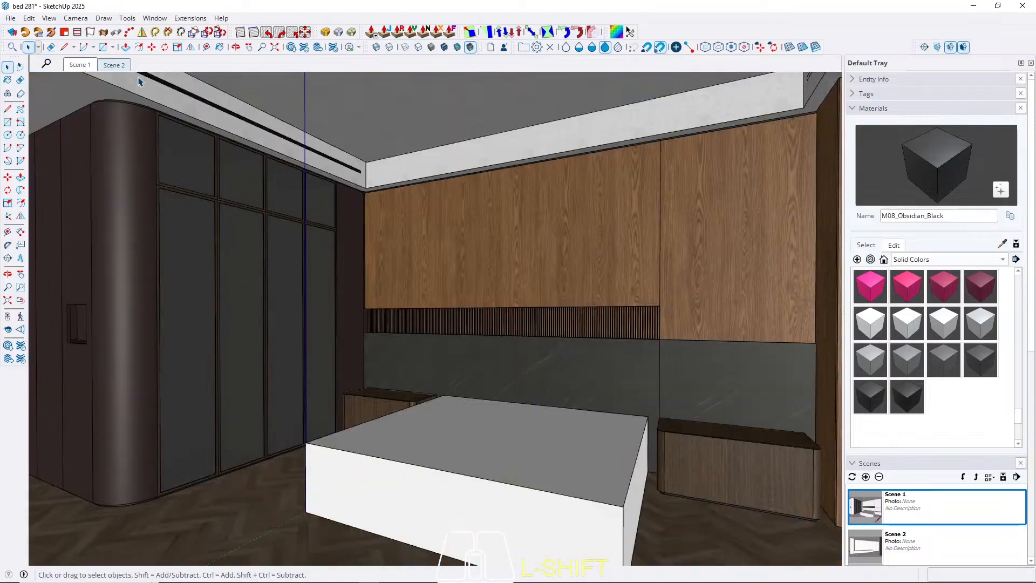
Paint the inner and end faces of the remaining ceiling slot with M08_Obsidian_Black and return to the Scene 1 view.
{"action": "scroll", "coordinate": [455, 256], "scroll_direction": "up", "scroll_amount": 3}
{"action": "middle_click_drag", "start_coordinate": [455, 259], "coordinate": [474, 287]}
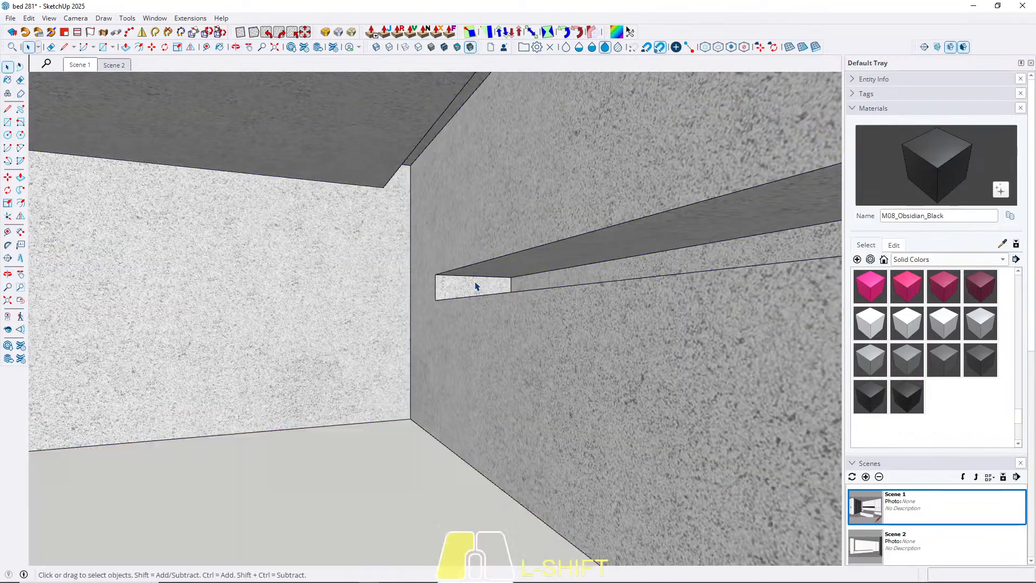
{"action": "left_click", "coordinate": [477, 286]}
{"action": "left_click", "coordinate": [475, 286], "text": "shift"}
{"action": "key", "text": "b"}
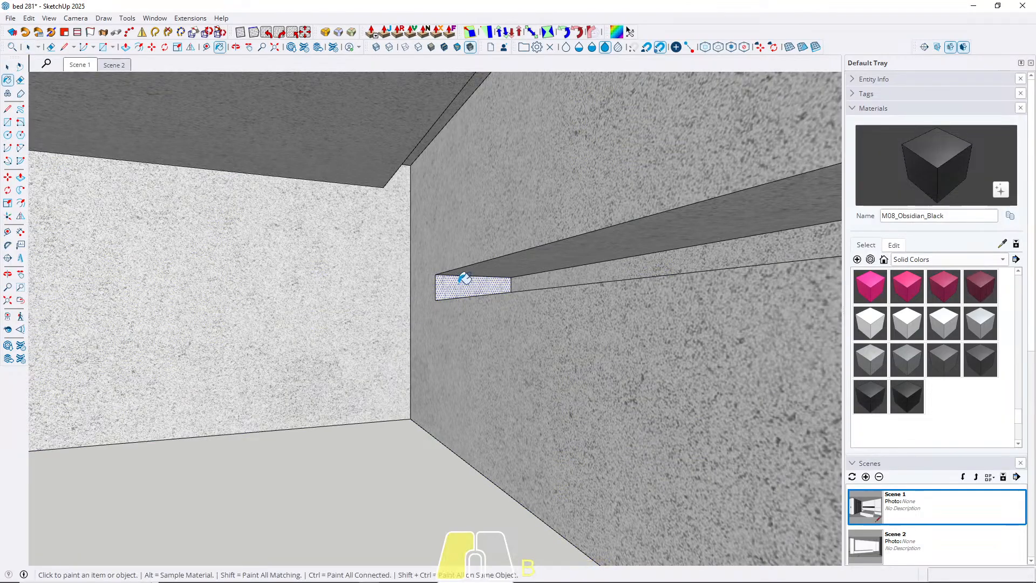
{"action": "left_click", "coordinate": [462, 281]}
{"action": "left_click", "coordinate": [529, 251]}
{"action": "mouse_move", "coordinate": [530, 252]}
{"action": "middle_mouse_down"}
{"action": "mouse_move", "coordinate": [585, 266]}
{"action": "mouse_move", "coordinate": [574, 308]}
{"action": "mouse_move", "coordinate": [608, 280]}
{"action": "mouse_move", "coordinate": [220, 146]}
{"action": "mouse_move", "coordinate": [242, 169]}
{"action": "mouse_move", "coordinate": [569, 201]}
{"action": "mouse_move", "coordinate": [319, 200]}
{"action": "middle_mouse_up"}
{"action": "scroll", "coordinate": [459, 231], "scroll_direction": "up", "scroll_amount": 10}
{"action": "left_click", "coordinate": [551, 275]}
{"action": "key", "text": "space"}
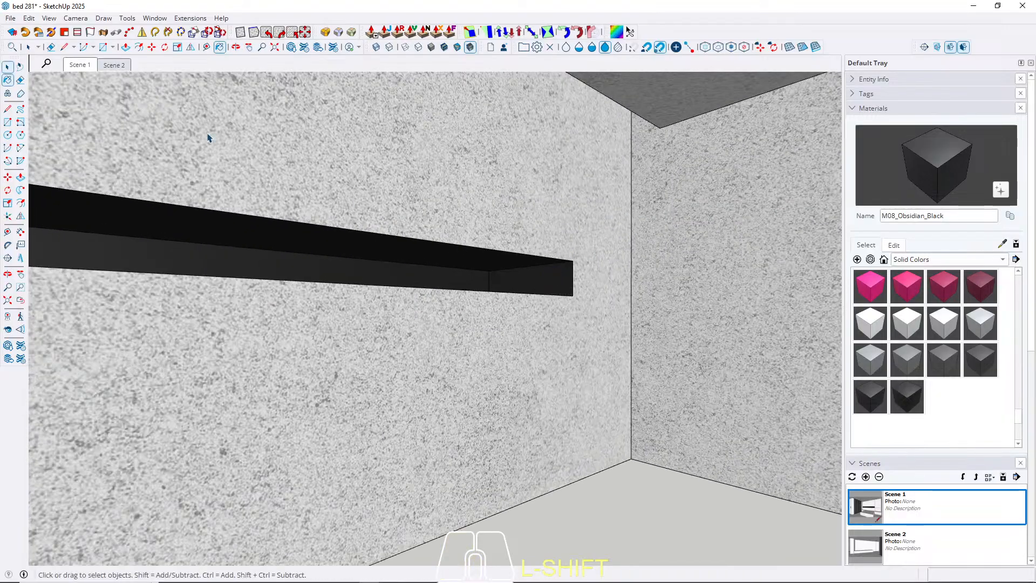
{"action": "left_click", "coordinate": [79, 66]}
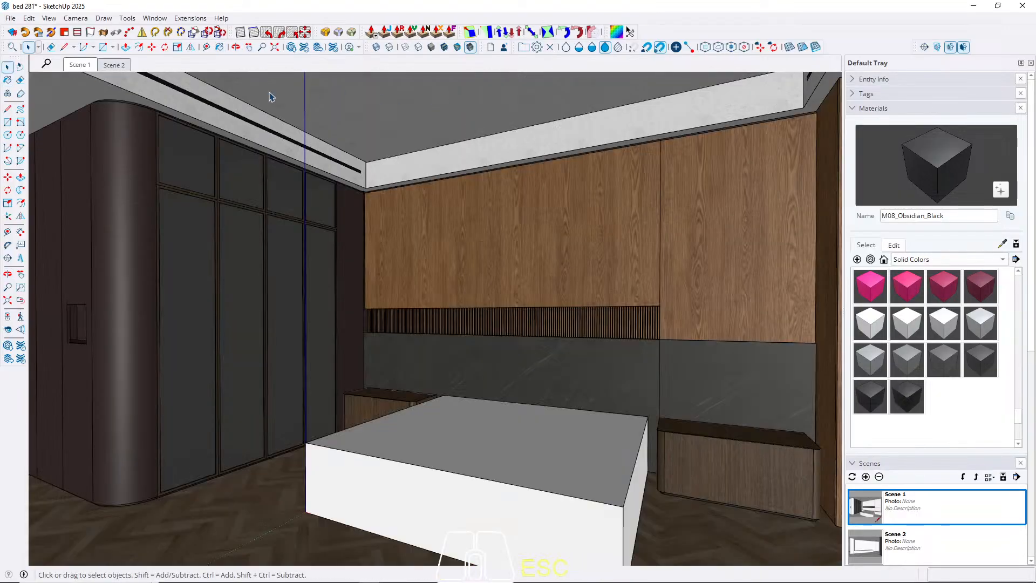
Review the painted wardrobe, wall panels, shelf and ceiling slots in the Scene 1 and Scene 2 views.
{"action": "left_click", "coordinate": [112, 67]}
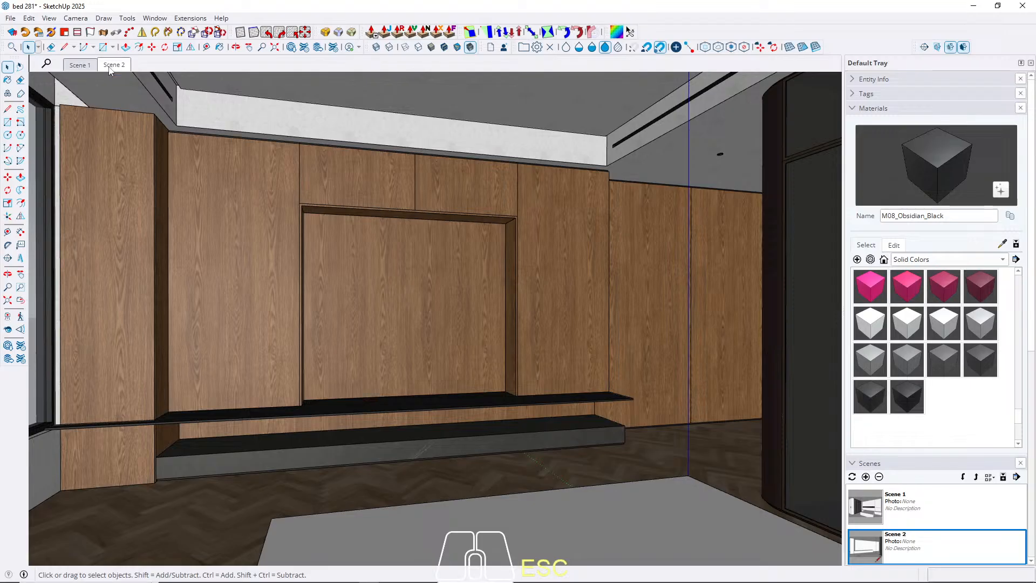
{"action": "left_click", "coordinate": [81, 65]}
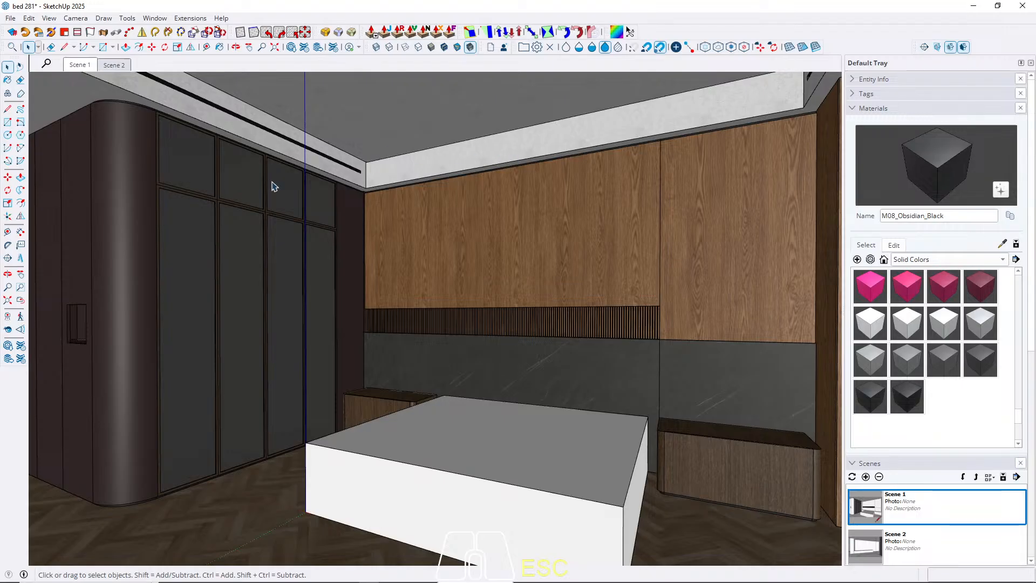
{"action": "scroll", "coordinate": [341, 245], "scroll_direction": "up", "scroll_amount": 3}
{"action": "middle_click_drag", "start_coordinate": [341, 246], "coordinate": [454, 258]}
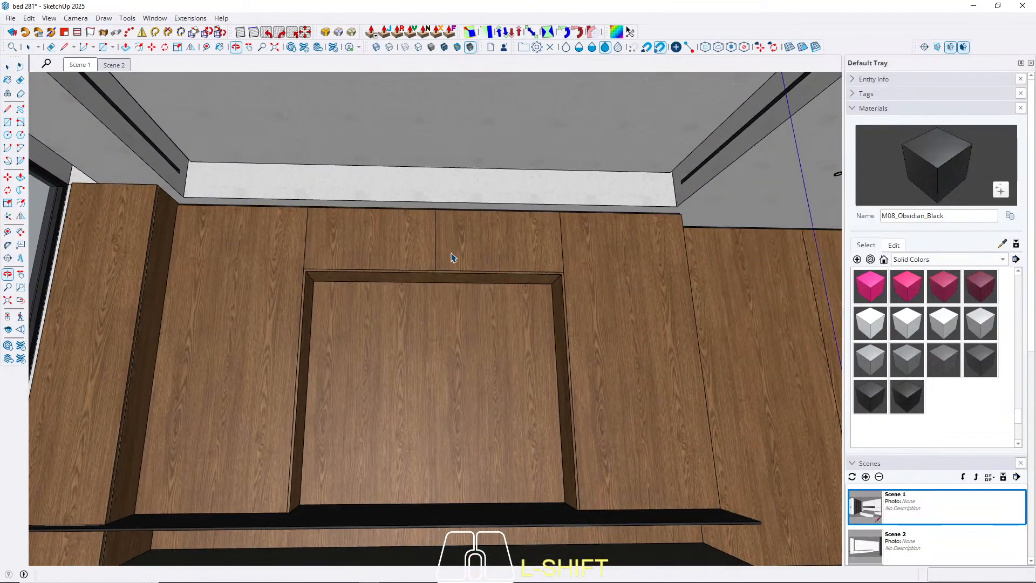
{"action": "left_click", "coordinate": [84, 68]}
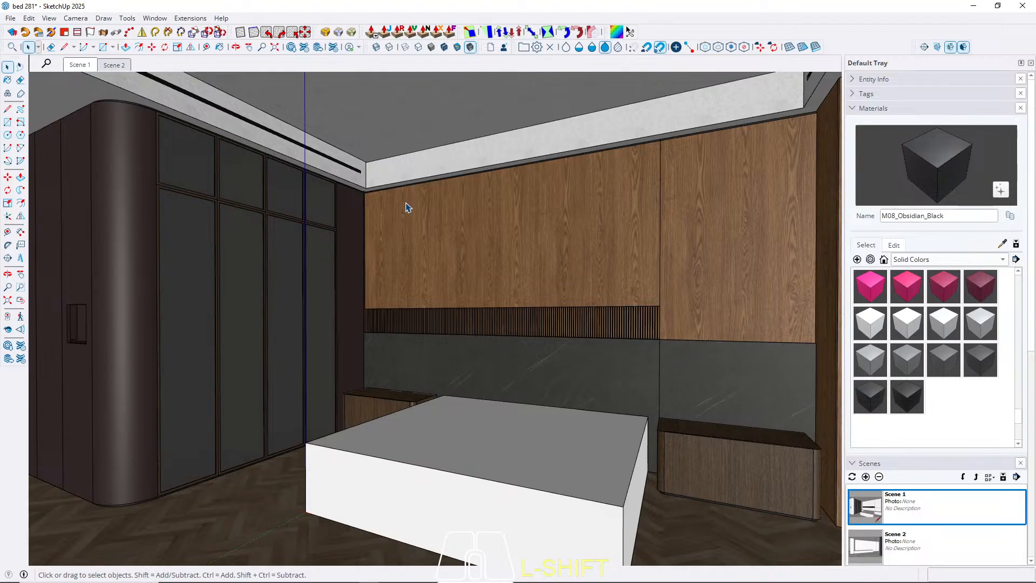
{"action": "middle_click_drag", "start_coordinate": [391, 218], "coordinate": [392, 218]}
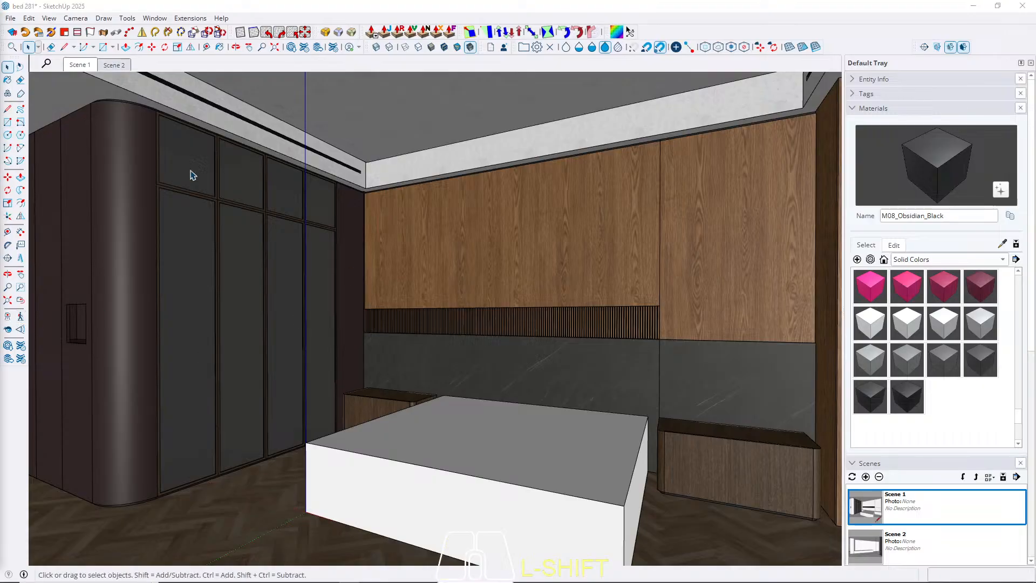
{"action": "left_click", "coordinate": [87, 63]}
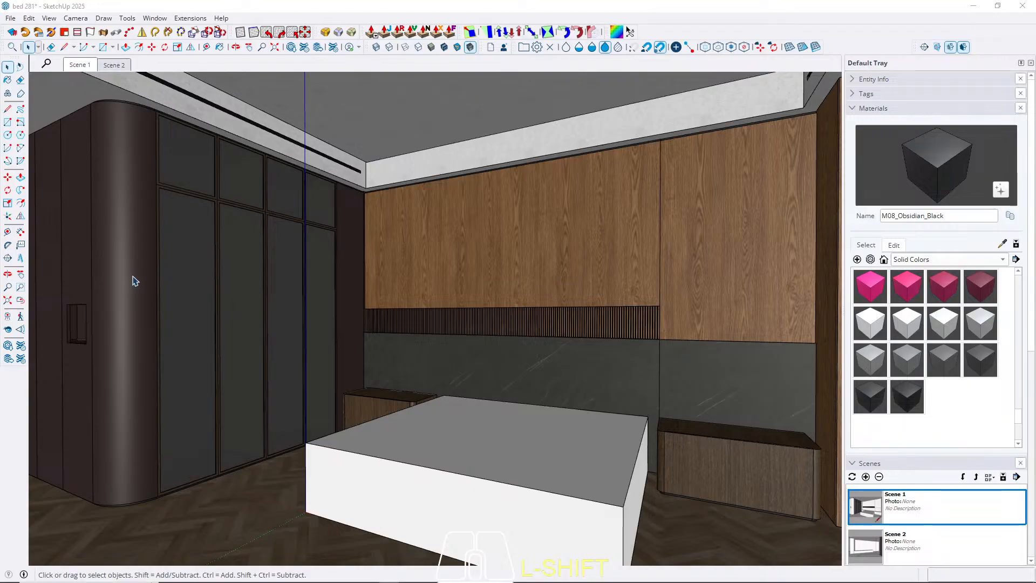
{"action": "middle_click_drag", "start_coordinate": [415, 455], "coordinate": [458, 455]}
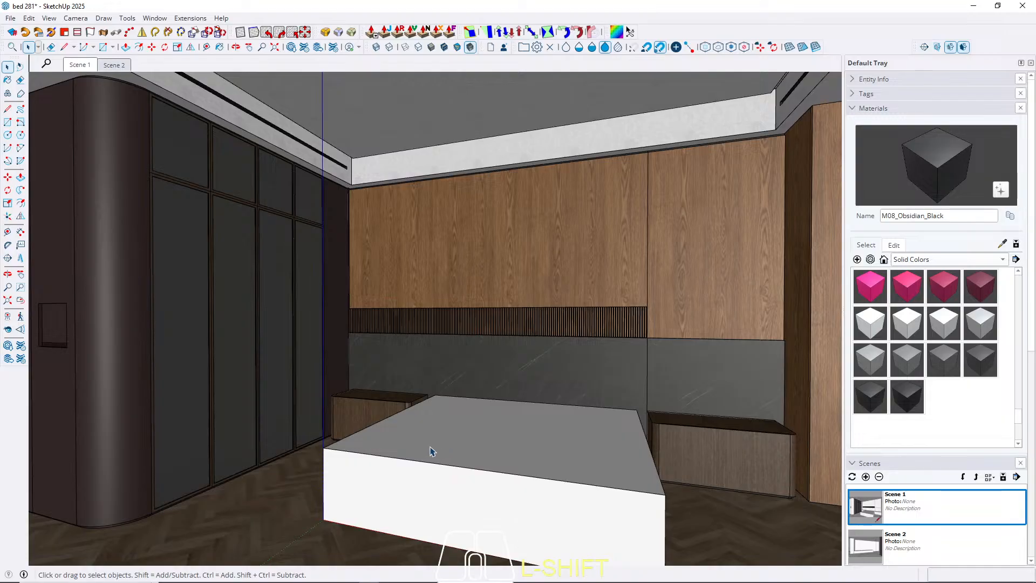
Bring up the separate bed model file and dismiss its file version notice and the extension errors.
{"action": "left_click", "coordinate": [229, 582]}
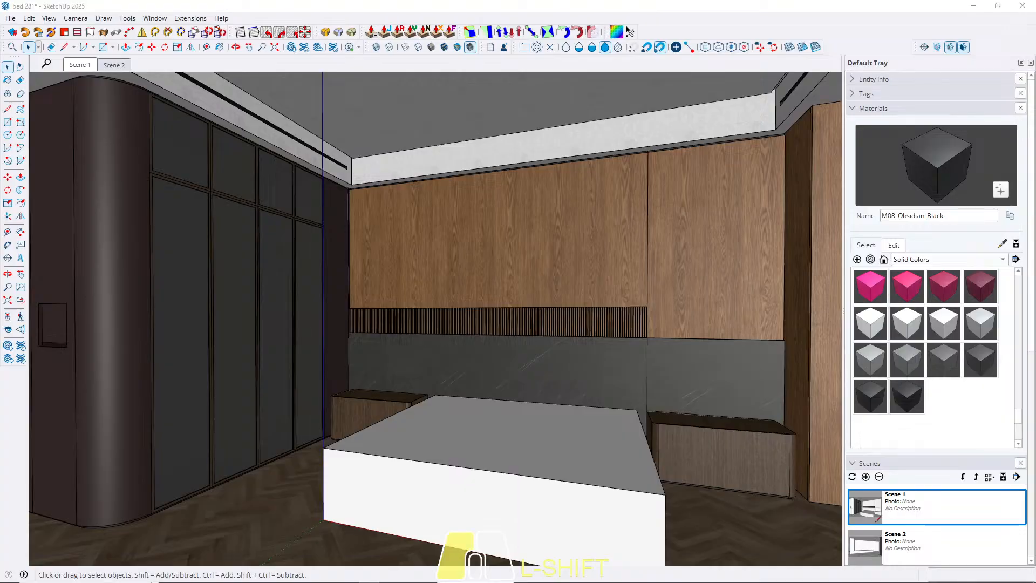
{"action": "left_click_drag", "start_coordinate": [379, 2], "coordinate": [380, 0]}
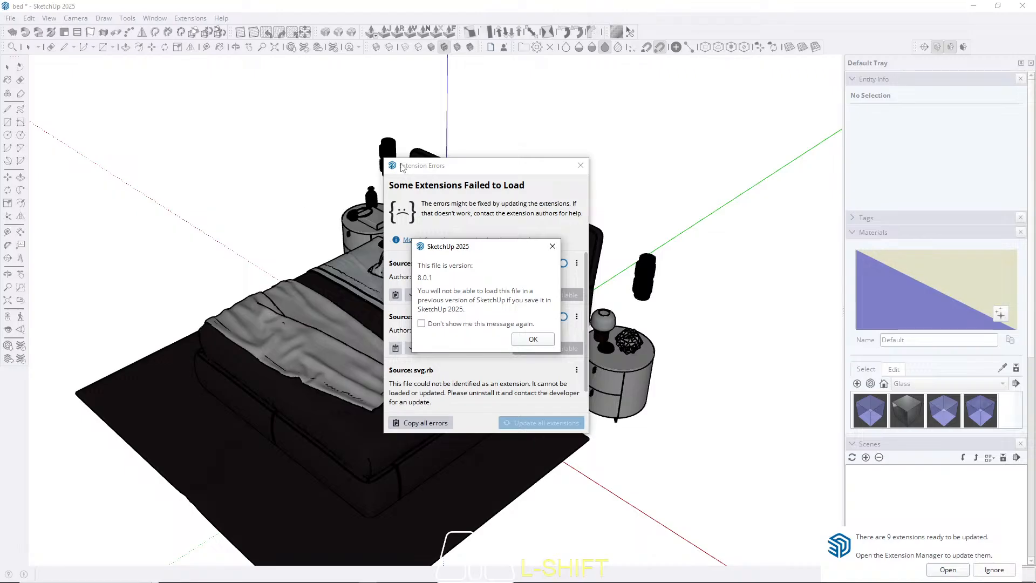
{"action": "left_click", "coordinate": [552, 246]}
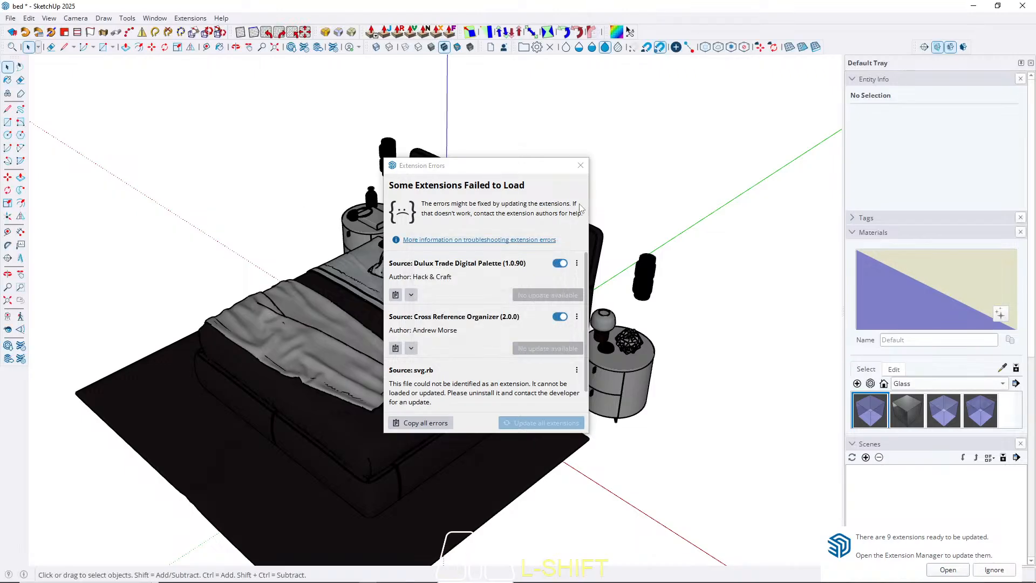
{"action": "left_click", "coordinate": [581, 165]}
{"action": "scroll", "coordinate": [342, 344], "scroll_direction": "up", "scroll_amount": 2}
{"action": "scroll", "coordinate": [342, 344], "scroll_direction": "up", "scroll_amount": 1}
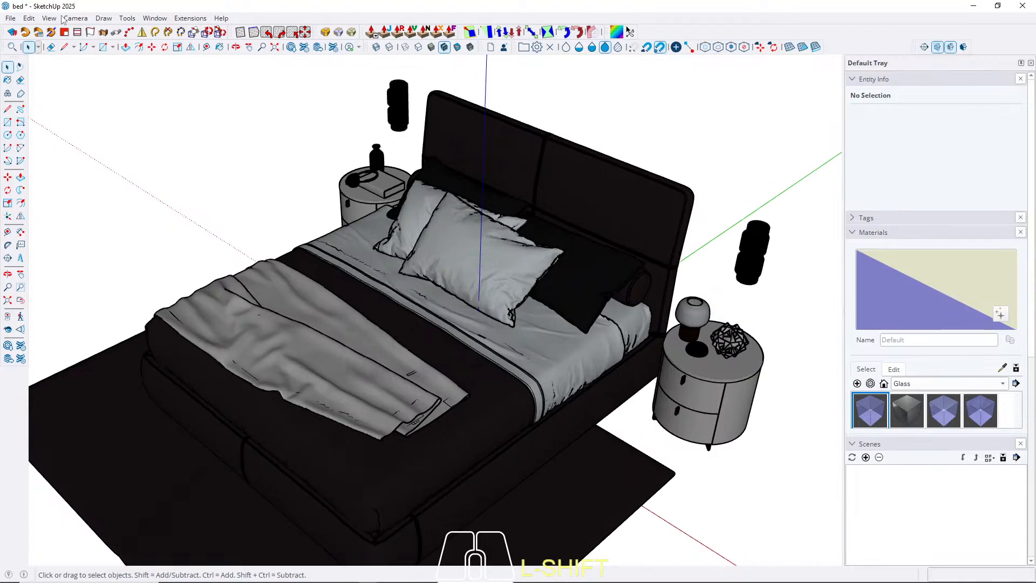
Turn off the Profiles edge style in the bed model.
{"action": "left_click", "coordinate": [49, 17]}
{"action": "mouse_move", "coordinate": [90, 190]}
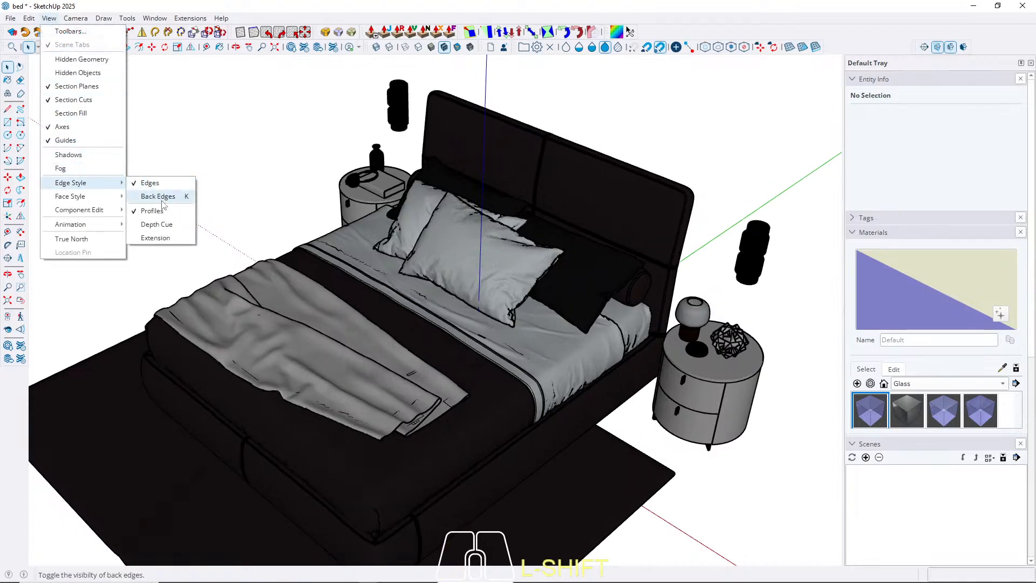
{"action": "left_click", "coordinate": [150, 183]}
{"action": "scroll", "coordinate": [331, 430], "scroll_direction": "up", "scroll_amount": 1}
{"action": "middle_click_drag", "start_coordinate": [331, 431], "coordinate": [609, 398]}
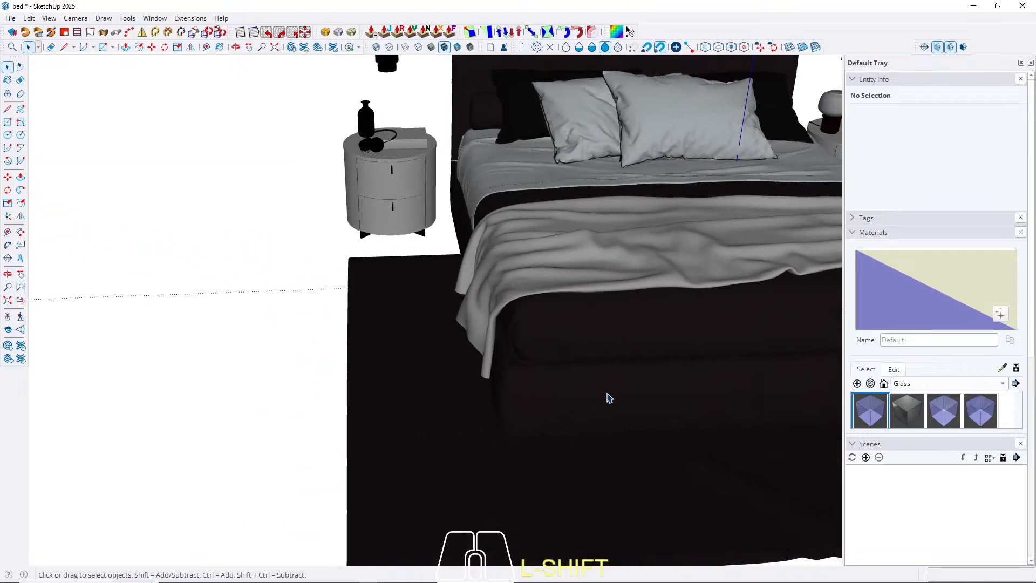
{"action": "left_click", "coordinate": [576, 365]}
{"action": "scroll", "coordinate": [270, 393], "scroll_direction": "down", "scroll_amount": 3}
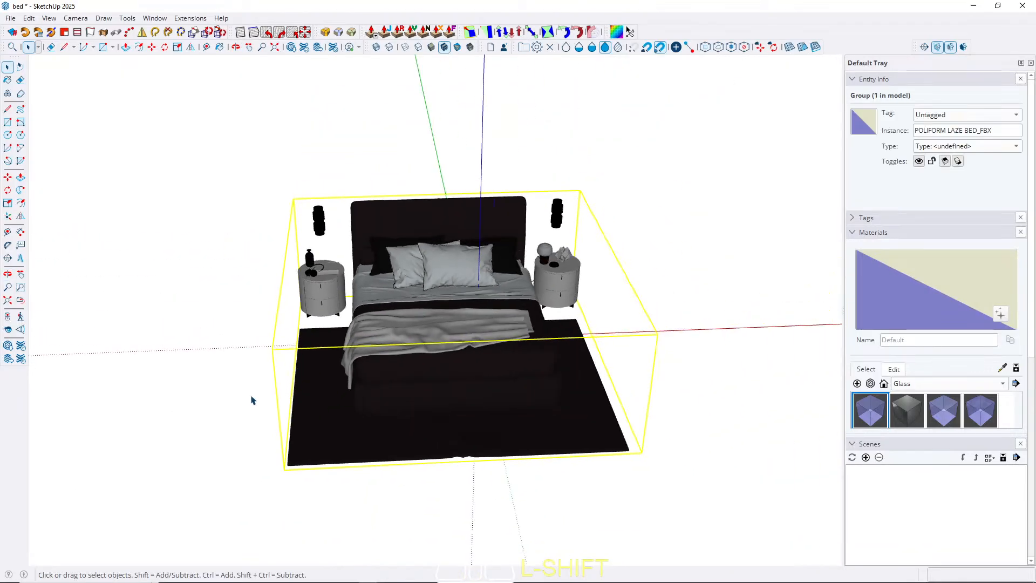
{"action": "right_click", "coordinate": [421, 307]}
{"action": "key", "text": "m"}
{"action": "scroll", "coordinate": [432, 388], "scroll_direction": "up", "scroll_amount": 1}
{"action": "right_click", "coordinate": [433, 392]}
{"action": "left_click", "coordinate": [353, 439]}
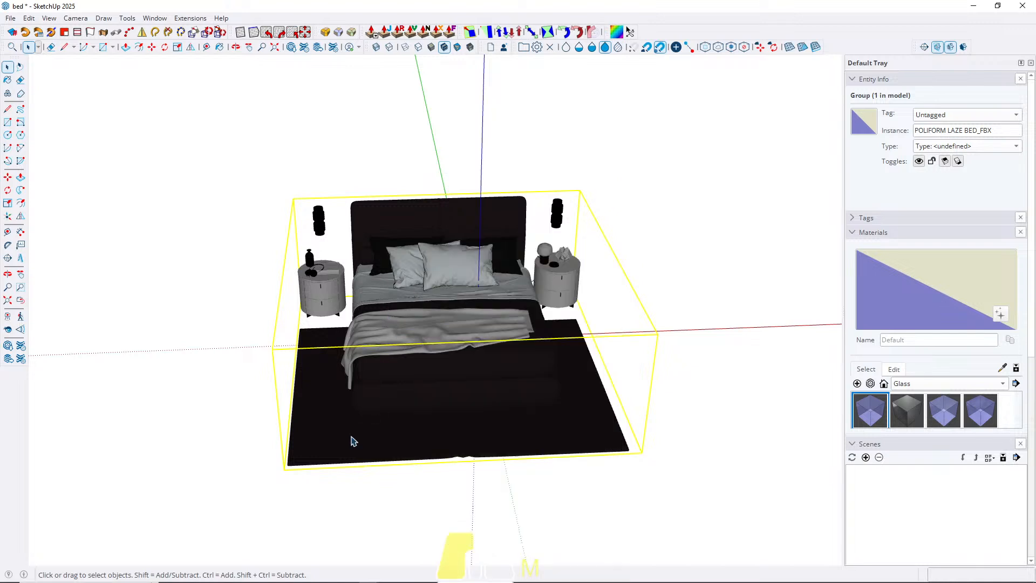
{"action": "key", "text": "m"}
{"action": "left_click", "coordinate": [382, 434]}
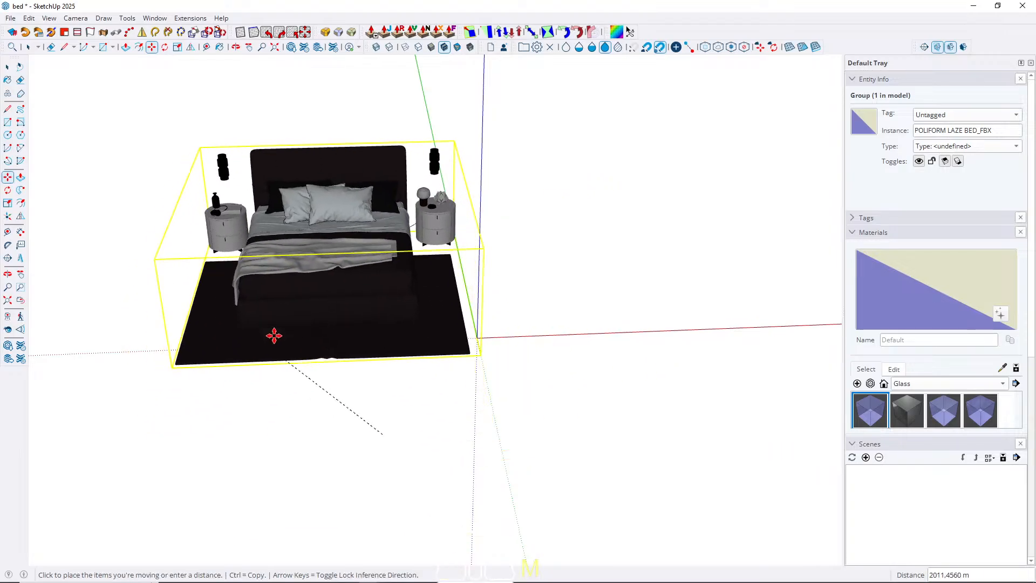
{"action": "left_click", "coordinate": [372, 377]}
Open the POLIFORM LAZE BED_FBX group and delete the night table, wall lamp and accessories on the bed's left side.
{"action": "key", "text": "space"}
{"action": "double_click", "coordinate": [400, 400]}
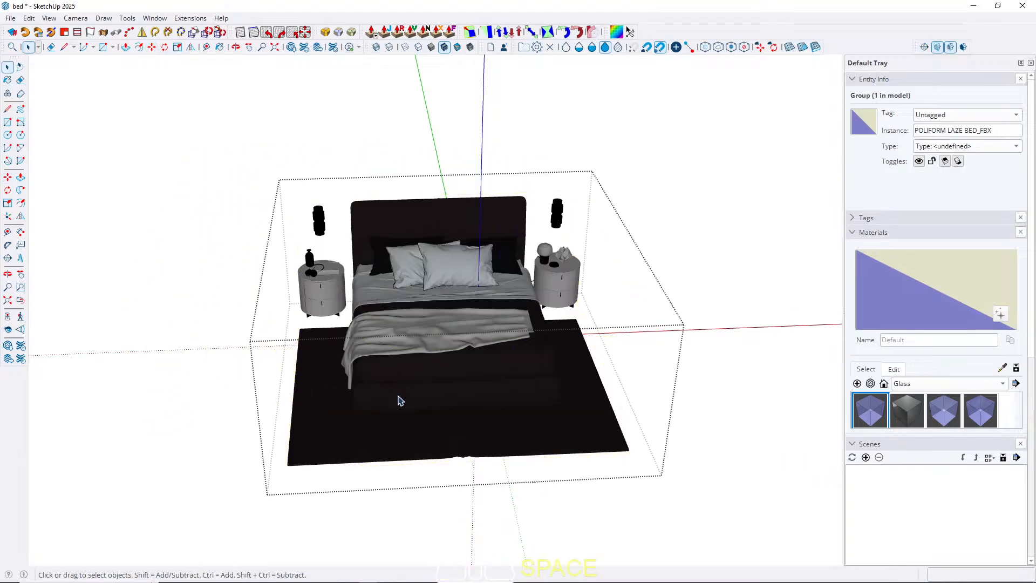
{"action": "left_click", "coordinate": [399, 351]}
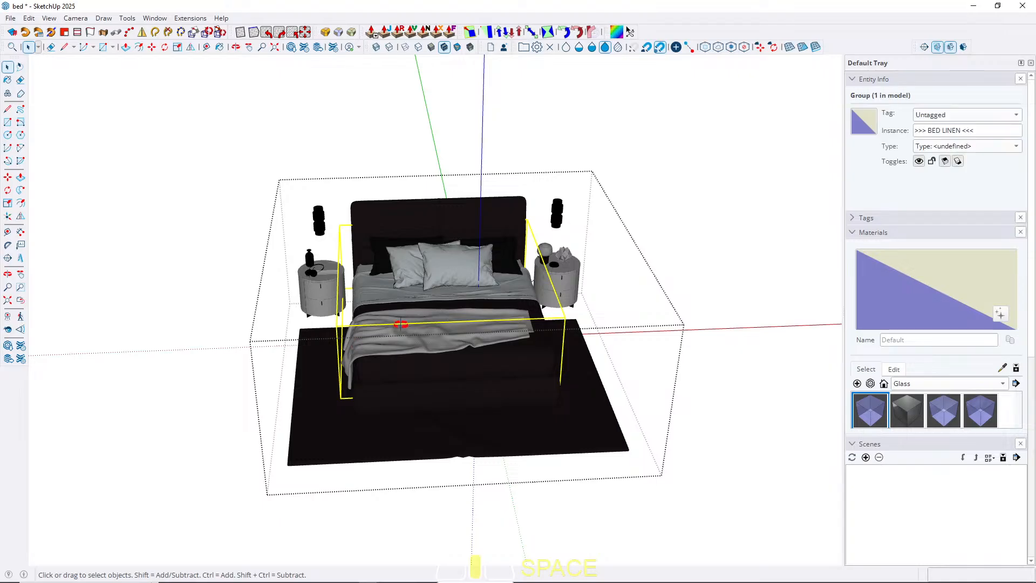
{"action": "middle_click_drag", "start_coordinate": [400, 324], "coordinate": [562, 245]}
{"action": "scroll", "coordinate": [269, 302], "scroll_direction": "up", "scroll_amount": 5}
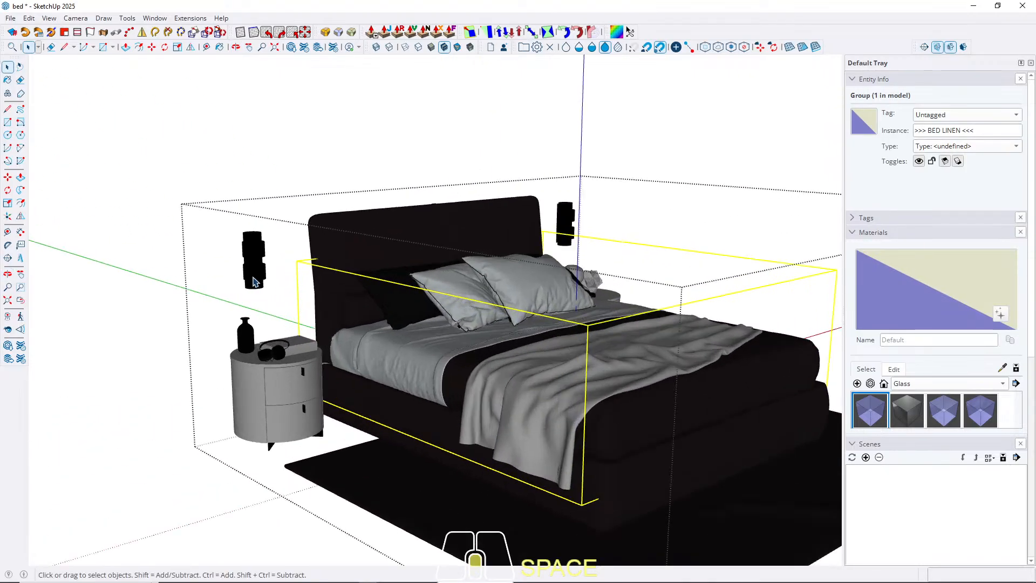
{"action": "scroll", "coordinate": [254, 278], "scroll_direction": "down", "scroll_amount": 3}
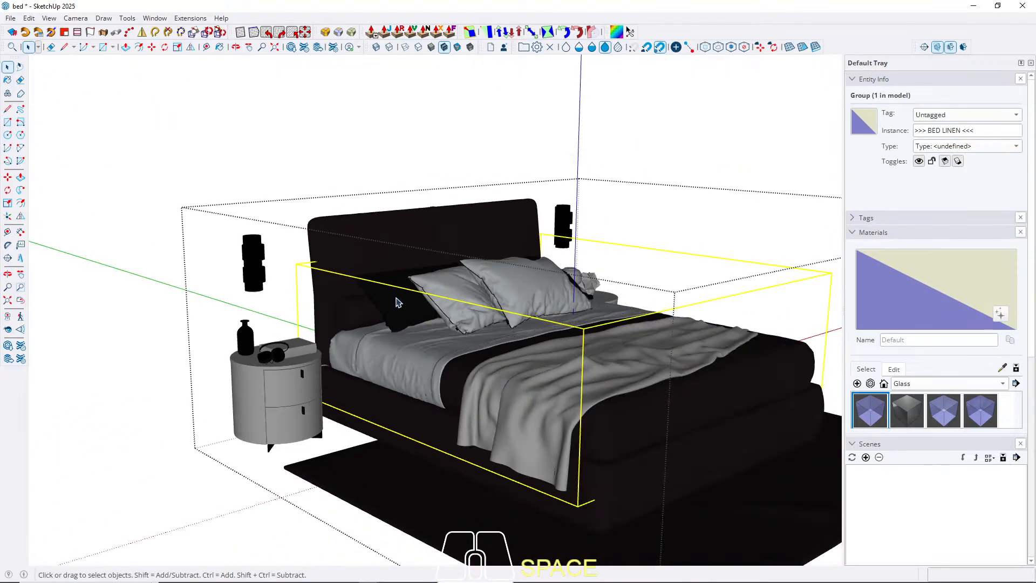
{"action": "scroll", "coordinate": [400, 303], "scroll_direction": "down", "scroll_amount": 2}
{"action": "left_click", "coordinate": [279, 375]}
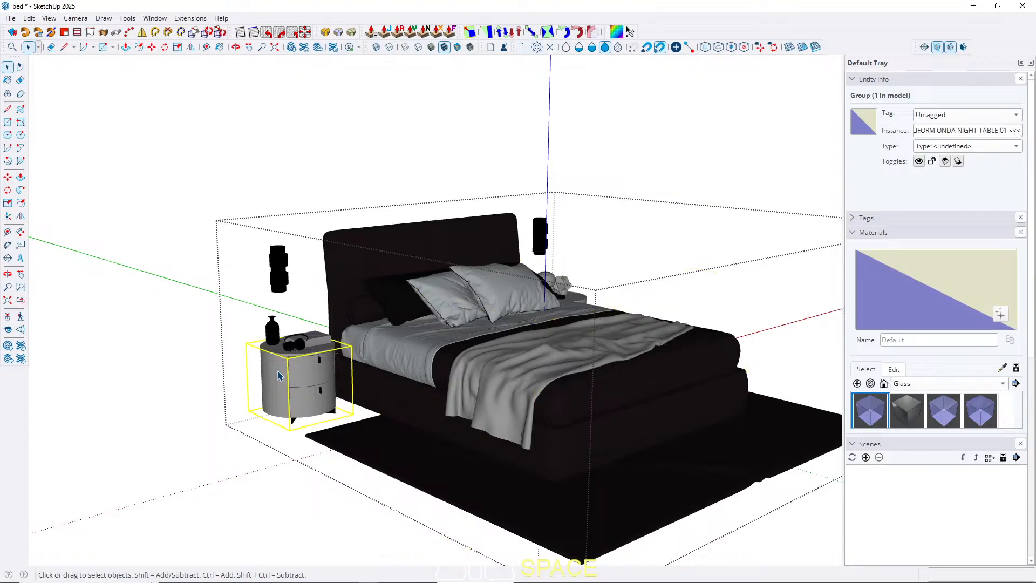
{"action": "key", "text": "Delete"}
{"action": "left_click", "coordinate": [280, 278]}
{"action": "key", "text": "Delete"}
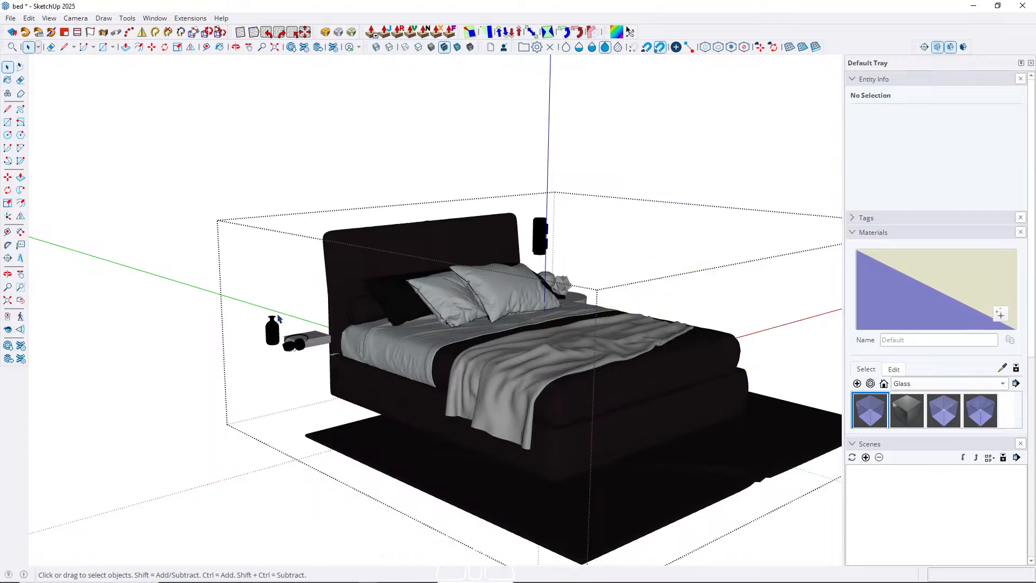
{"action": "left_click", "coordinate": [273, 332]}
{"action": "key", "text": "Delete"}
Delete the night table, ACCESSORIES 02 group and wall lamp on the bed's right side.
{"action": "middle_click_drag", "start_coordinate": [592, 319], "coordinate": [171, 354]}
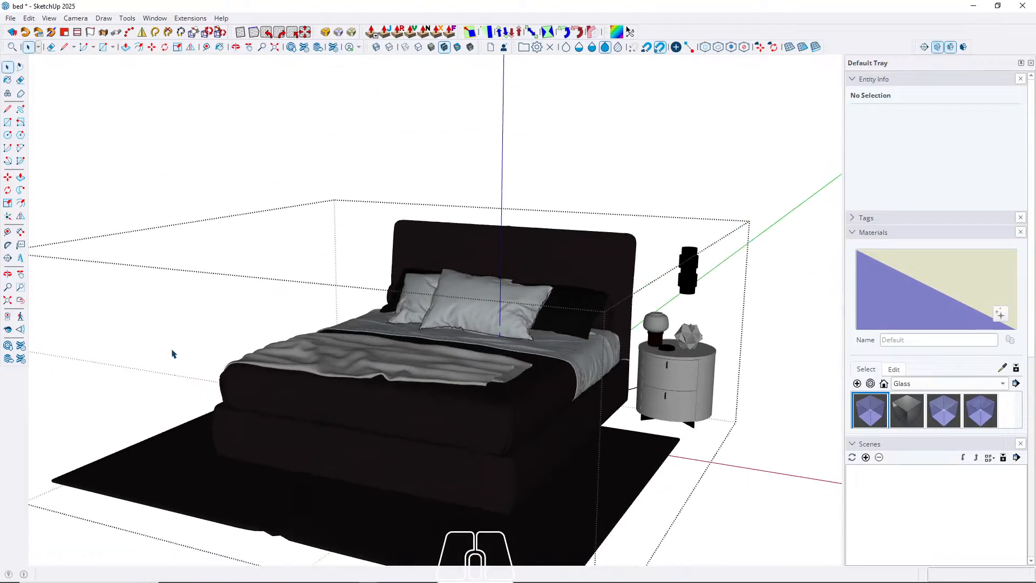
{"action": "left_click", "coordinate": [672, 393]}
{"action": "key", "text": "Delete"}
{"action": "left_click", "coordinate": [678, 337]}
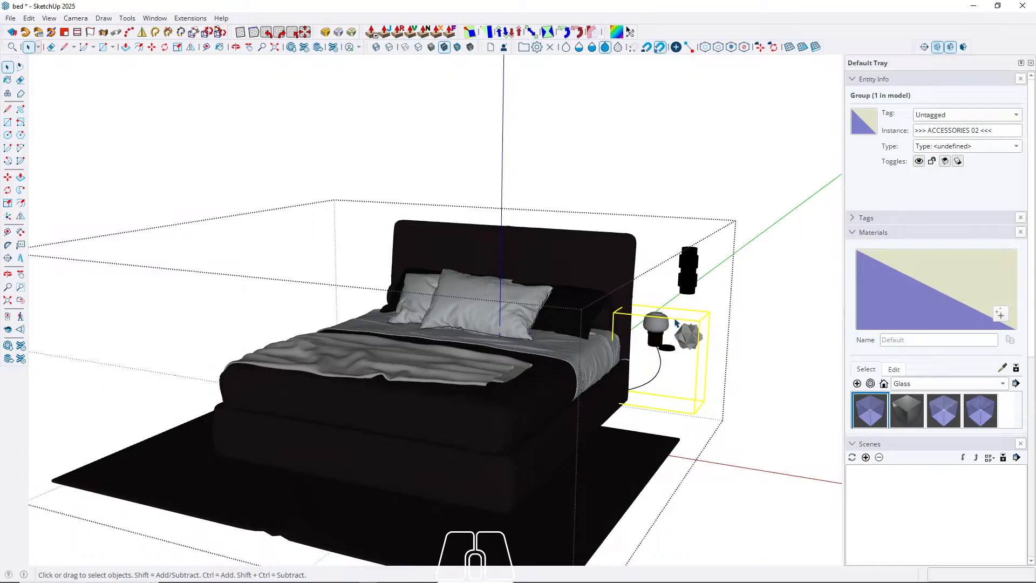
{"action": "key", "text": "Delete"}
{"action": "left_click", "coordinate": [687, 270]}
{"action": "key", "text": "Delete"}
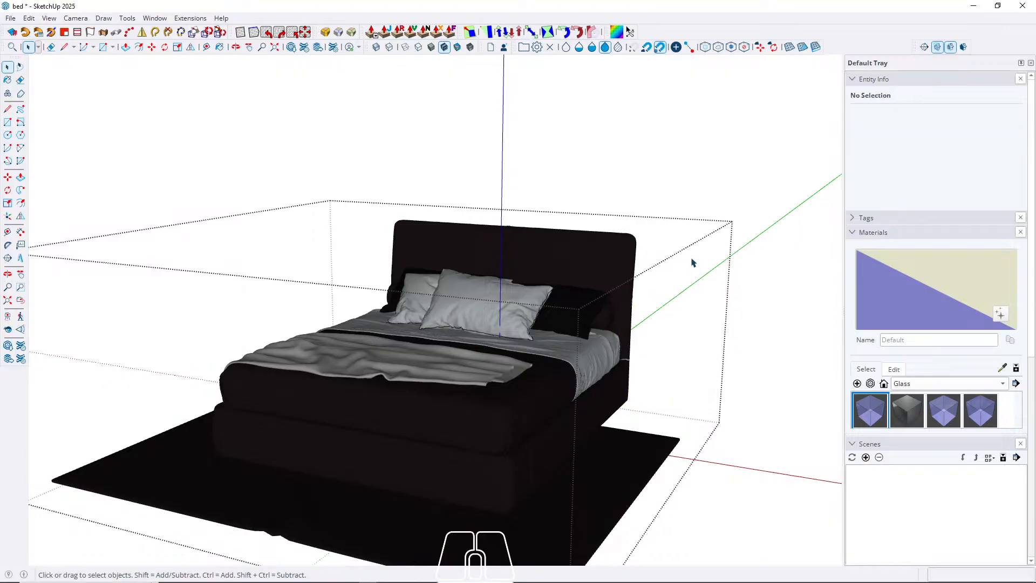
Leave group editing and copy the whole bed group, including its linen and rug.
{"action": "middle_click_drag", "start_coordinate": [606, 394], "coordinate": [629, 394]}
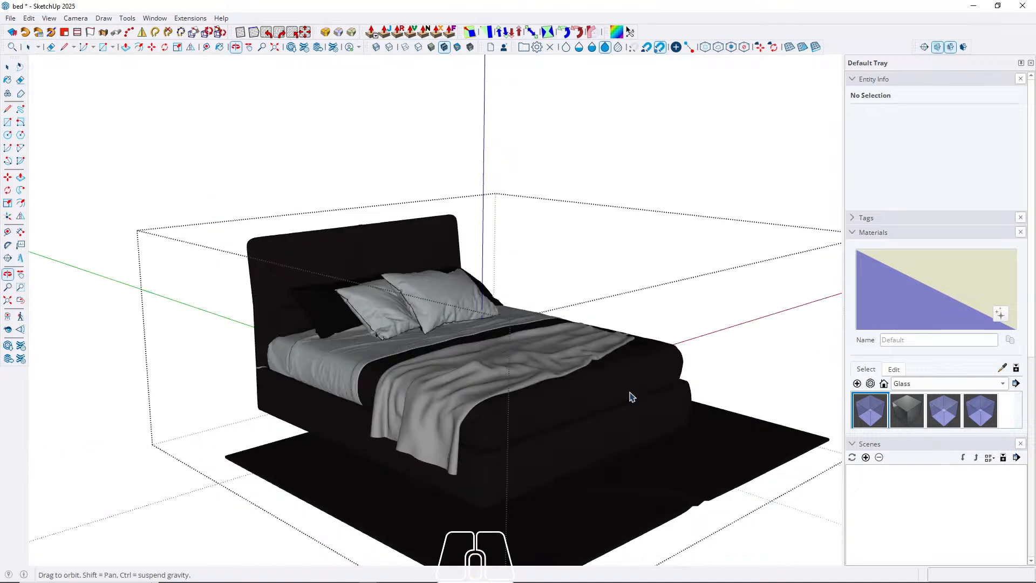
{"action": "key", "text": "Escape"}
{"action": "left_click", "coordinate": [537, 406]}
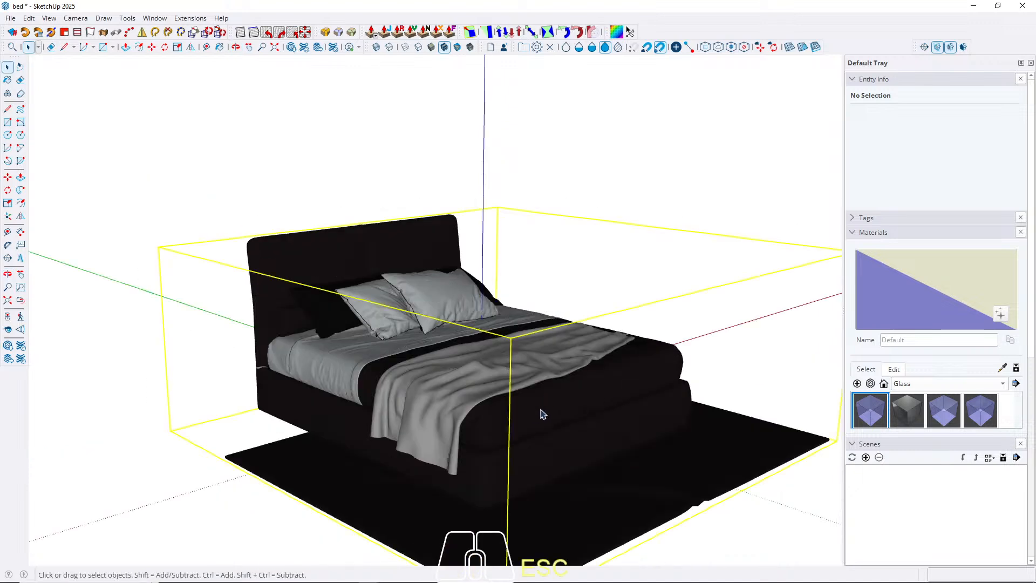
{"action": "middle_click_drag", "start_coordinate": [537, 406], "coordinate": [355, 367]}
{"action": "scroll", "coordinate": [342, 329], "scroll_direction": "down", "scroll_amount": 2}
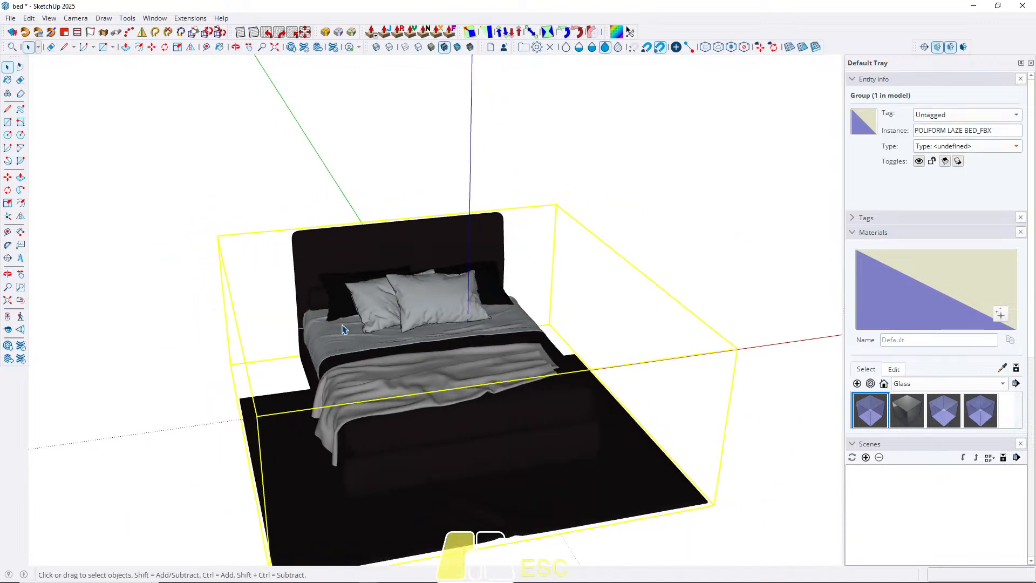
{"action": "double_click", "coordinate": [343, 329]}
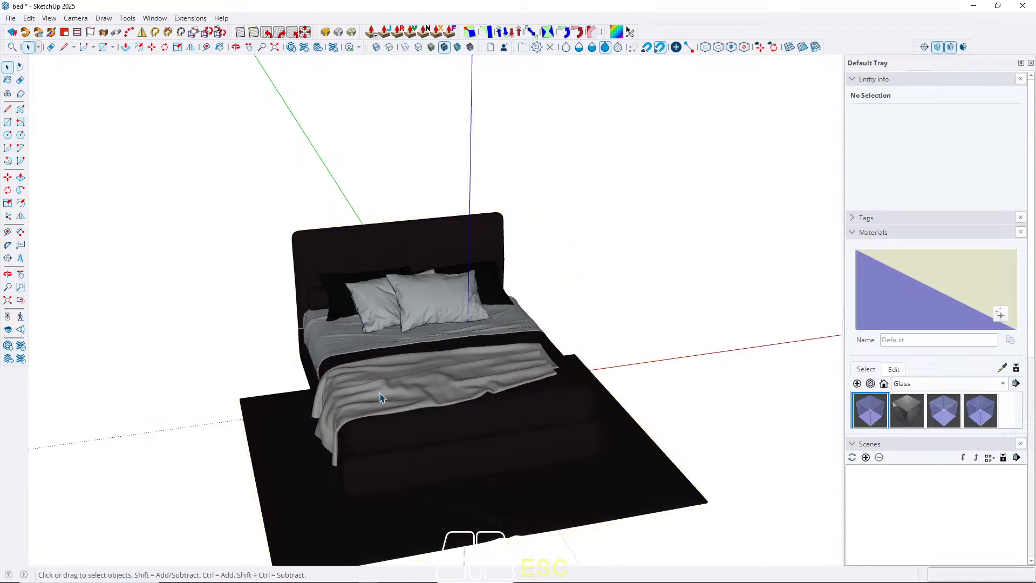
{"action": "key", "text": "Escape"}
{"action": "key", "text": "ctrl+c"}
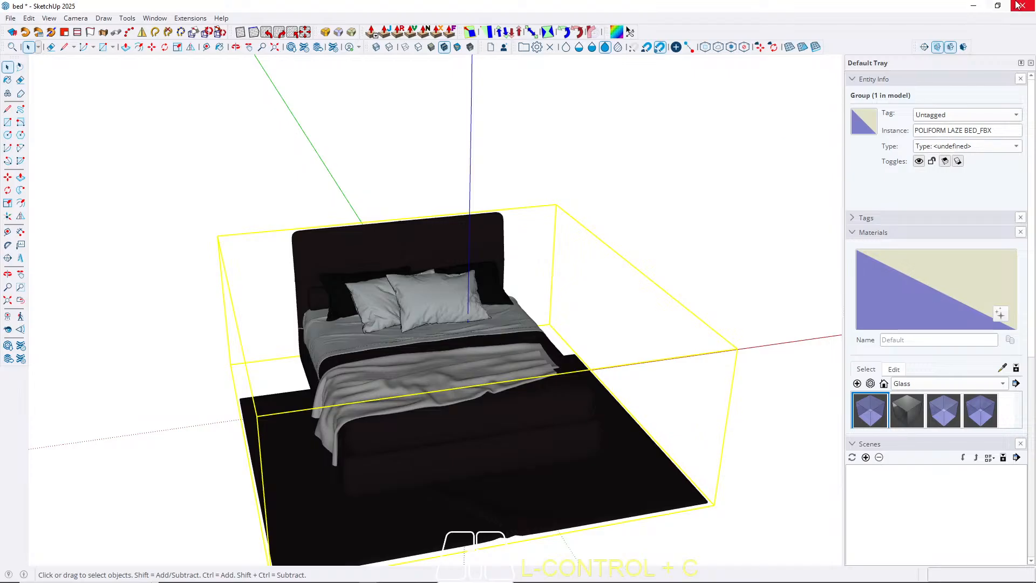
Switch back to the bed 281 bedroom model and delete the placeholder bed box.
{"action": "left_click", "coordinate": [974, 6]}
{"action": "left_click", "coordinate": [467, 478]}
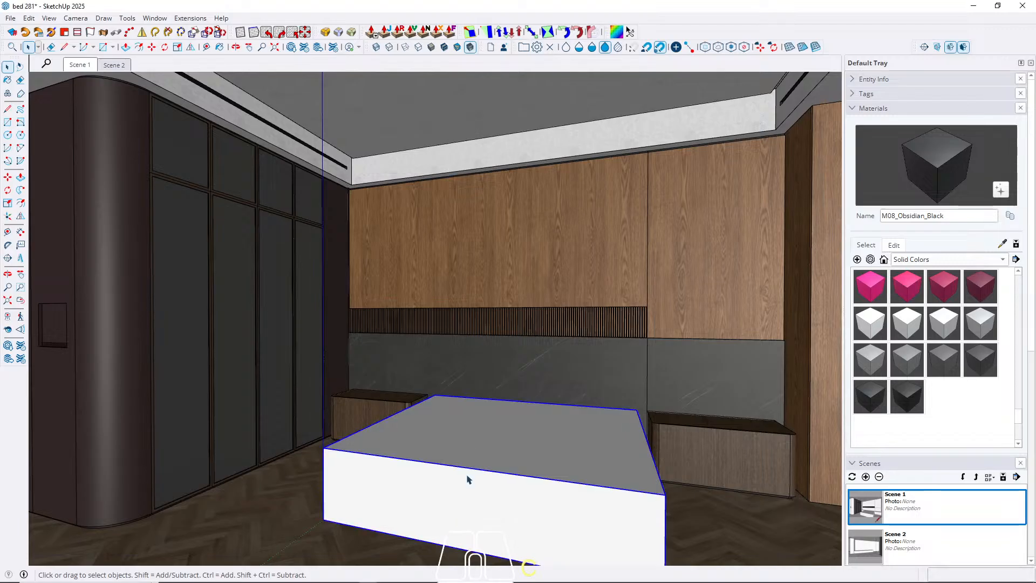
{"action": "key", "text": "Delete"}
Paste the copied bed group into the bedroom model, placing it in the open space around the room.
{"action": "middle_click_drag", "start_coordinate": [412, 451], "coordinate": [331, 308]}
{"action": "middle_click_drag", "start_coordinate": [361, 261], "coordinate": [335, 328], "text": "shift"}
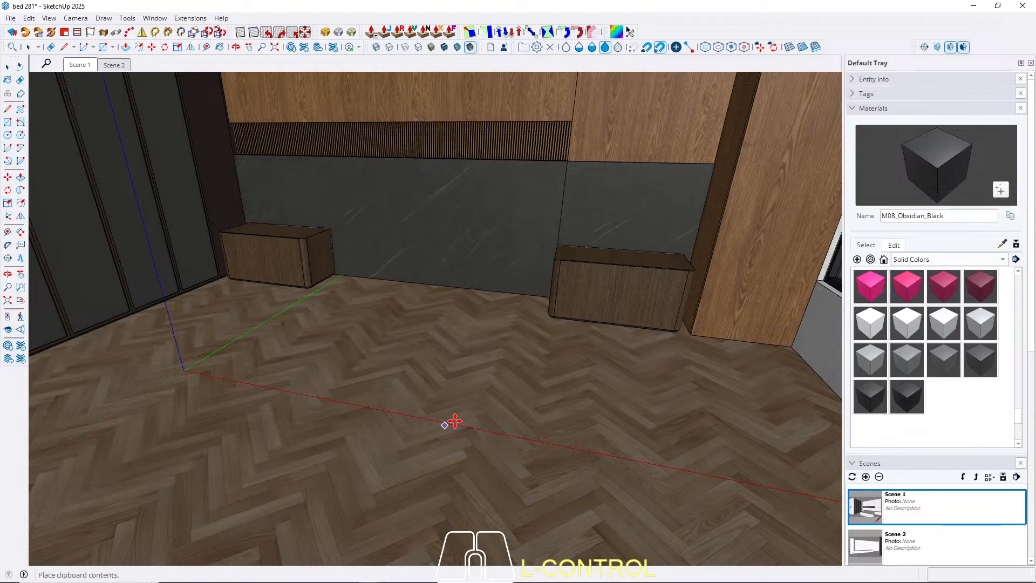
{"action": "middle_click_drag", "start_coordinate": [456, 406], "coordinate": [120, 388]}
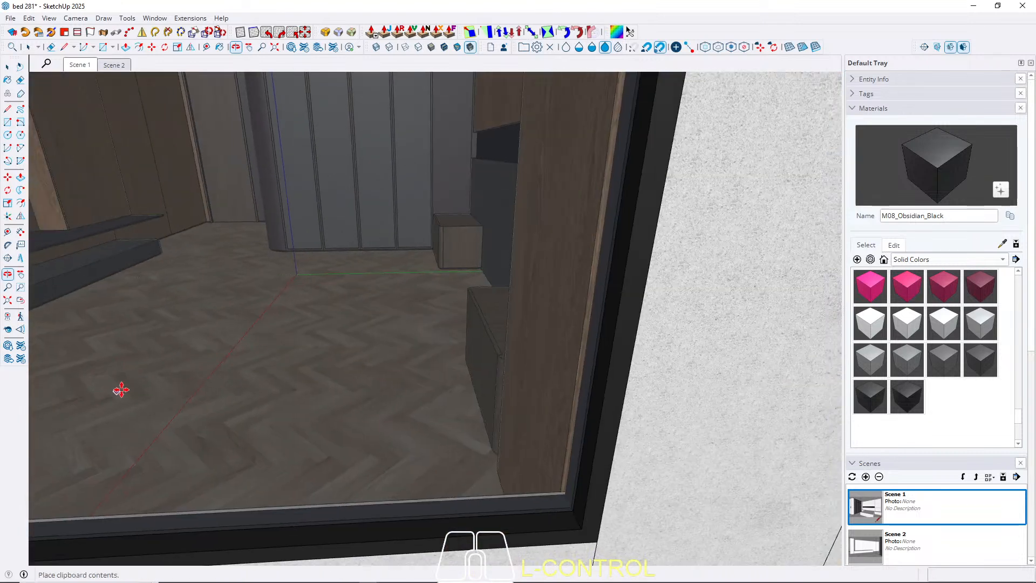
{"action": "scroll", "coordinate": [335, 366], "scroll_direction": "down", "scroll_amount": 10}
{"action": "scroll", "coordinate": [470, 346], "scroll_direction": "down", "scroll_amount": 8}
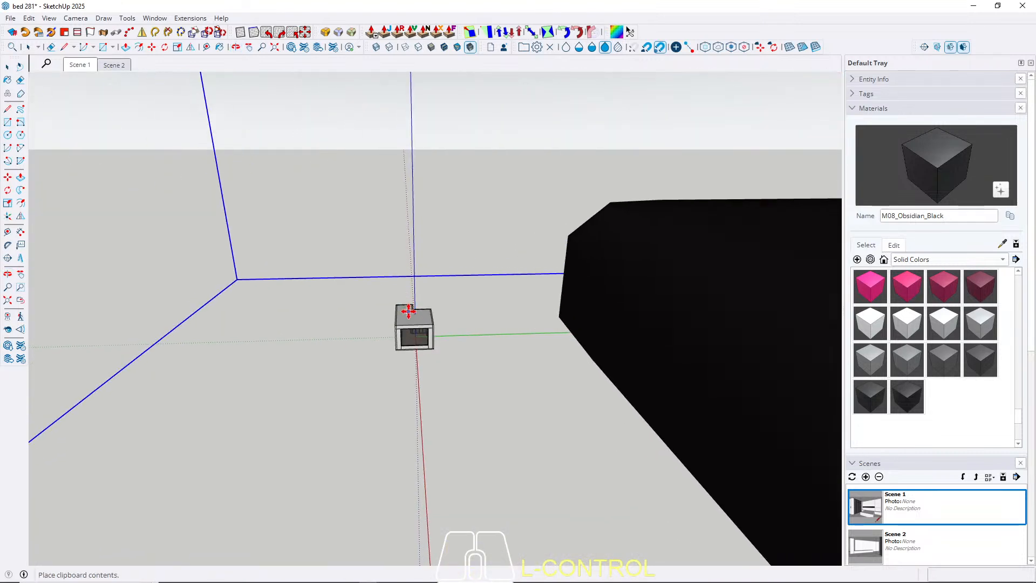
{"action": "key", "text": "space"}
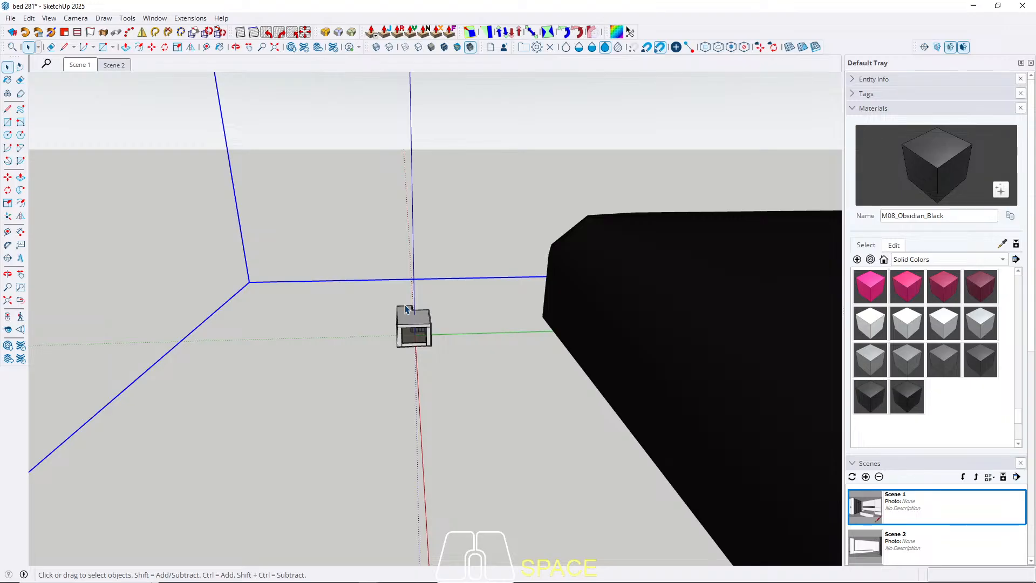
Scale the oversized pasted bed down uniformly by a factor of 0.1 from its upper far corner.
{"action": "key", "text": "s"}
{"action": "middle_click_drag", "start_coordinate": [409, 307], "coordinate": [523, 340]}
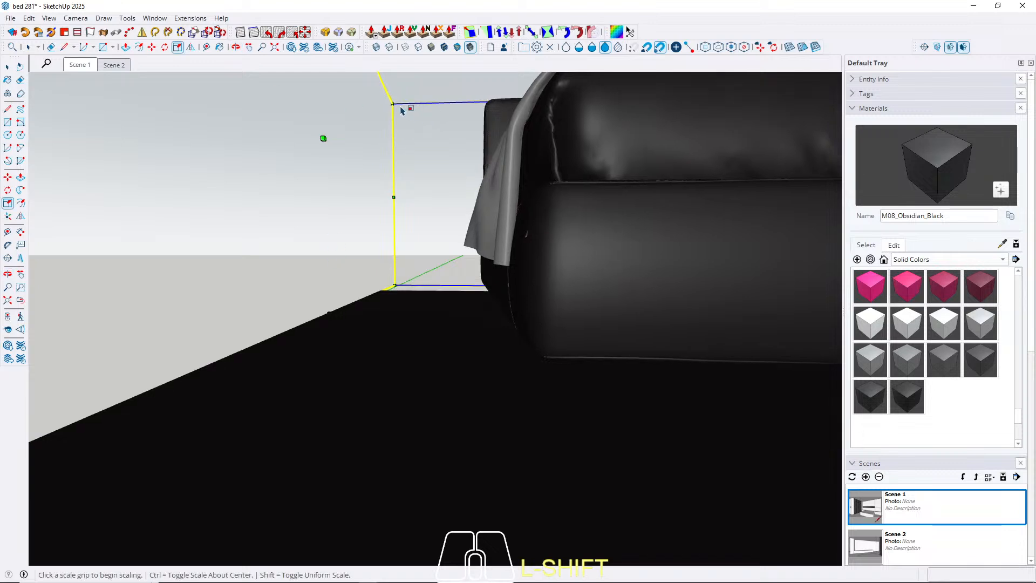
{"action": "scroll", "coordinate": [332, 350], "scroll_direction": "down", "scroll_amount": 1}
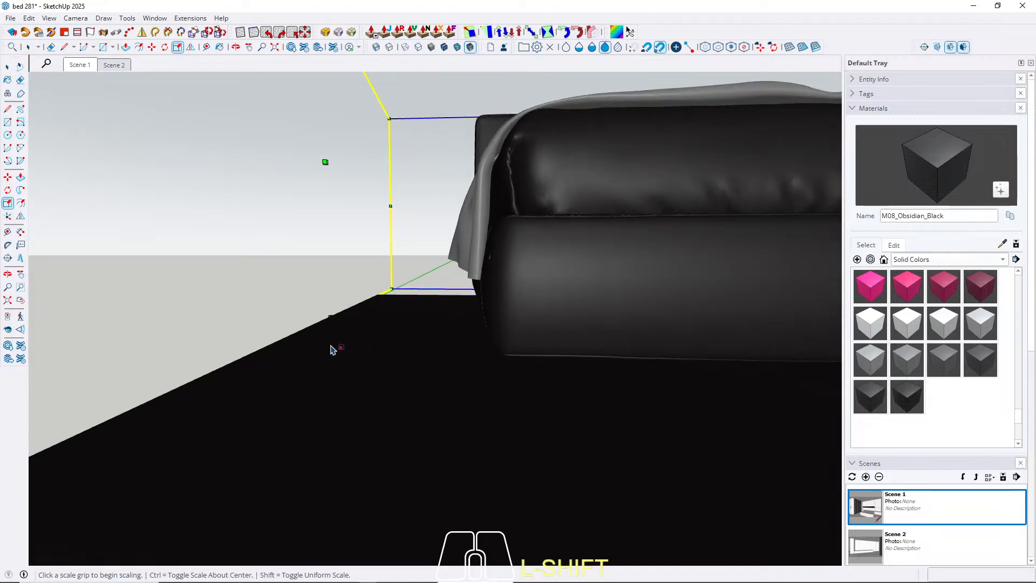
{"action": "scroll", "coordinate": [332, 350], "scroll_direction": "down", "scroll_amount": 3}
{"action": "left_click", "coordinate": [744, 160]}
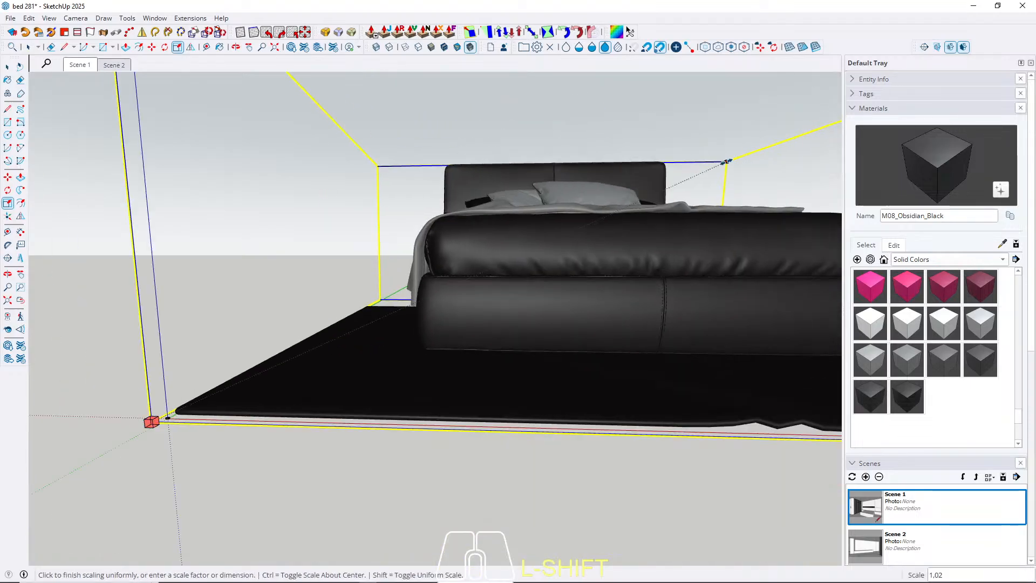
{"action": "type", "text": "0.1"}
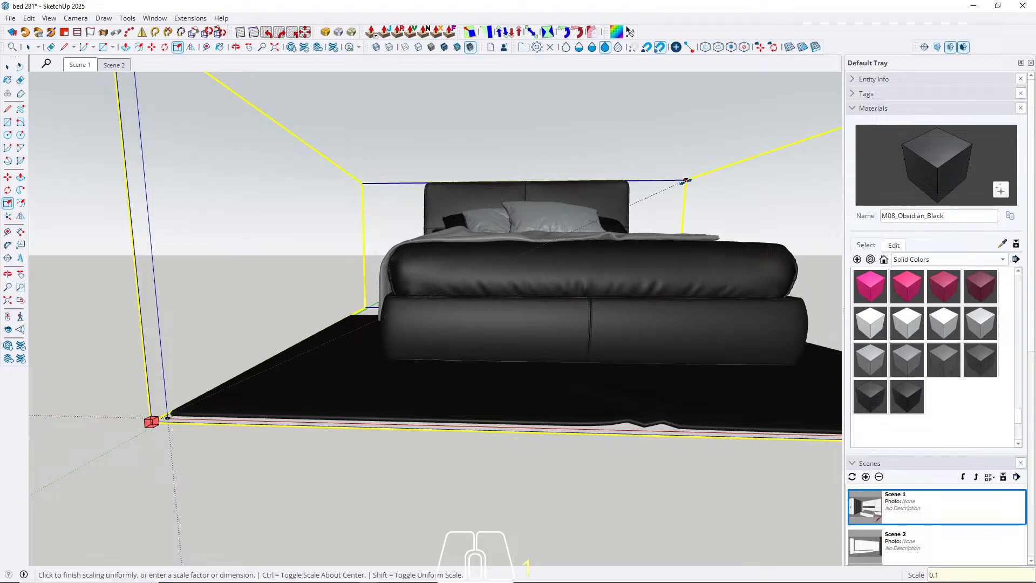
{"action": "key", "text": "Return"}
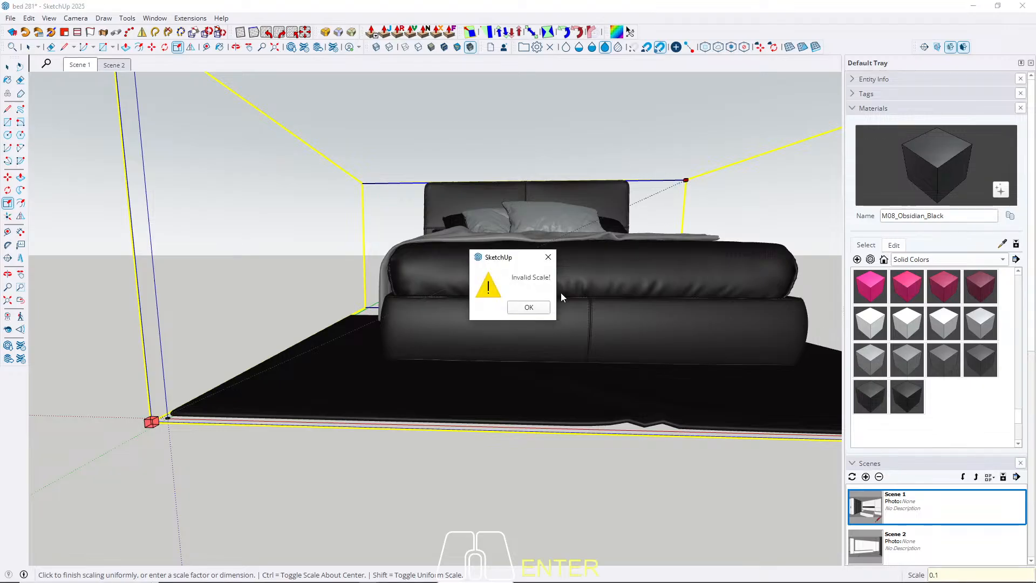
{"action": "left_click", "coordinate": [530, 307]}
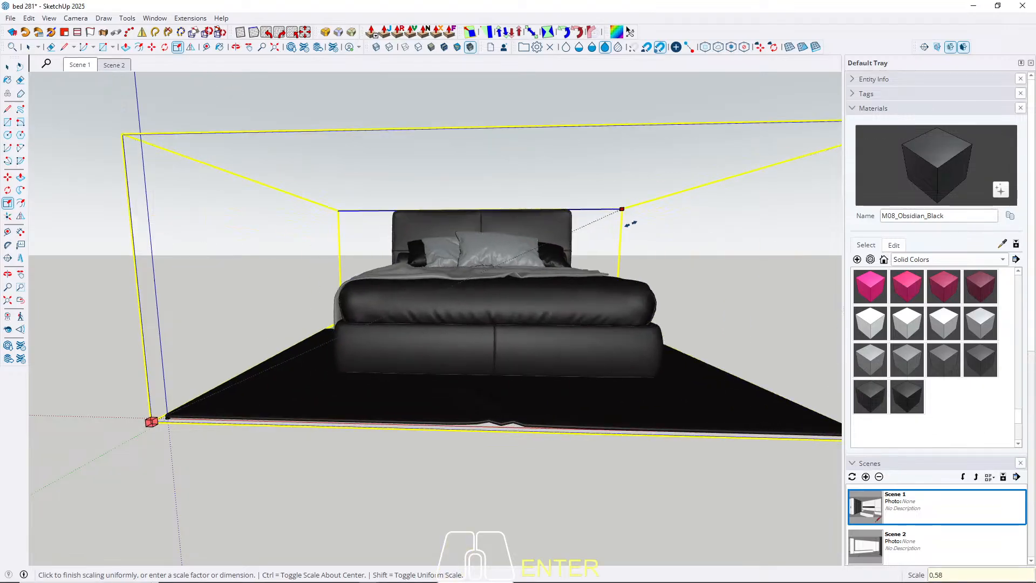
{"action": "type", "text": "0,"}
{"action": "key", "text": "Return"}
{"action": "scroll", "coordinate": [254, 367], "scroll_direction": "up", "scroll_amount": 5}
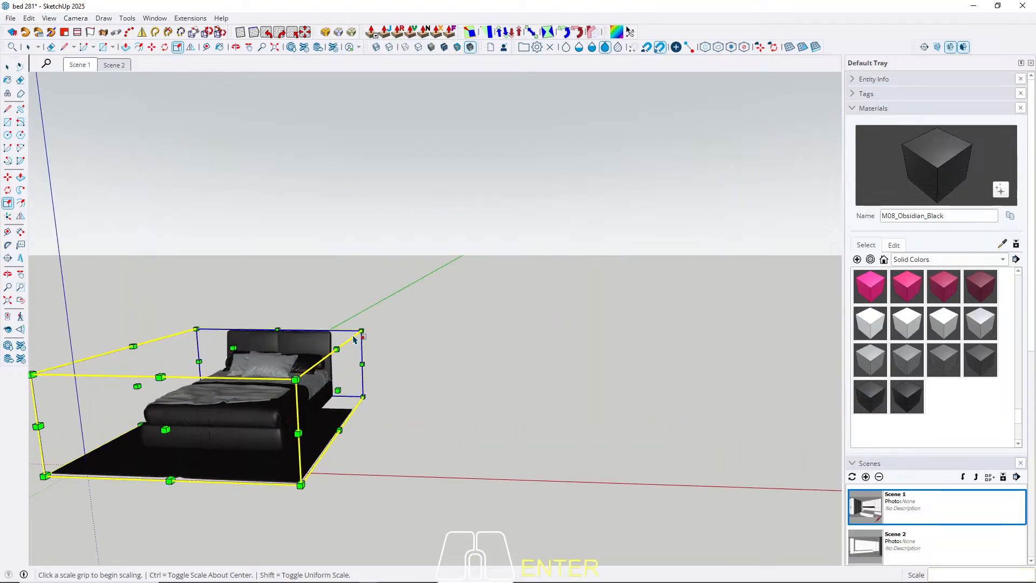
Scale the bed group down uniformly a second time from its upper far corner.
{"action": "left_click", "coordinate": [360, 333]}
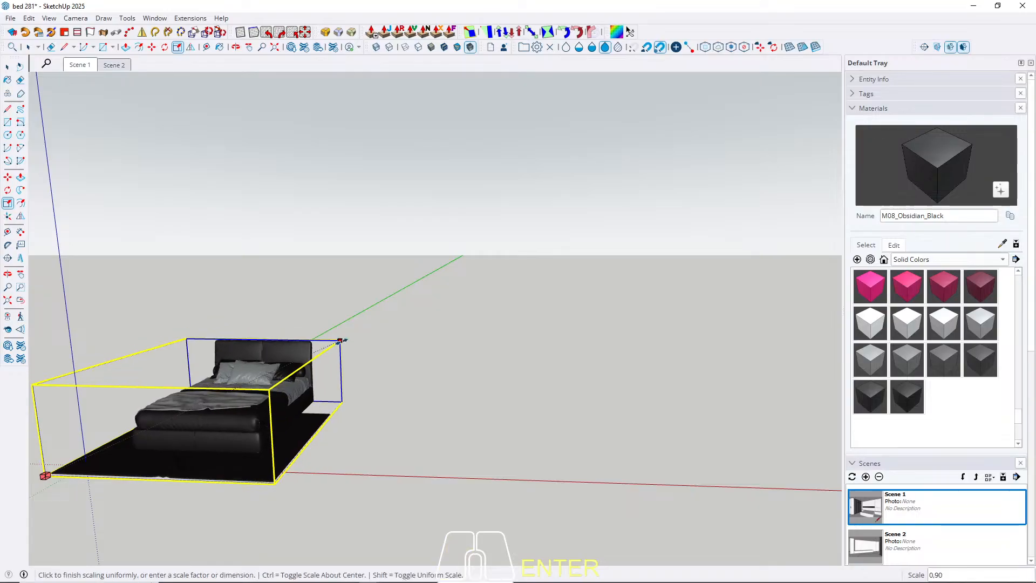
{"action": "type", "text": "0"}
{"action": "key", "text": "Return"}
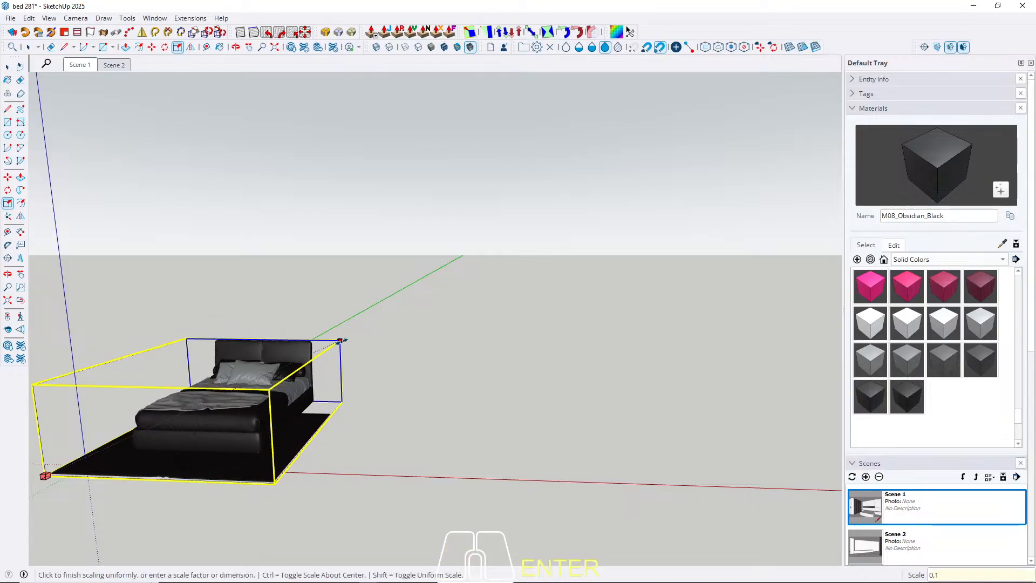
{"action": "scroll", "coordinate": [87, 451], "scroll_direction": "up", "scroll_amount": 10}
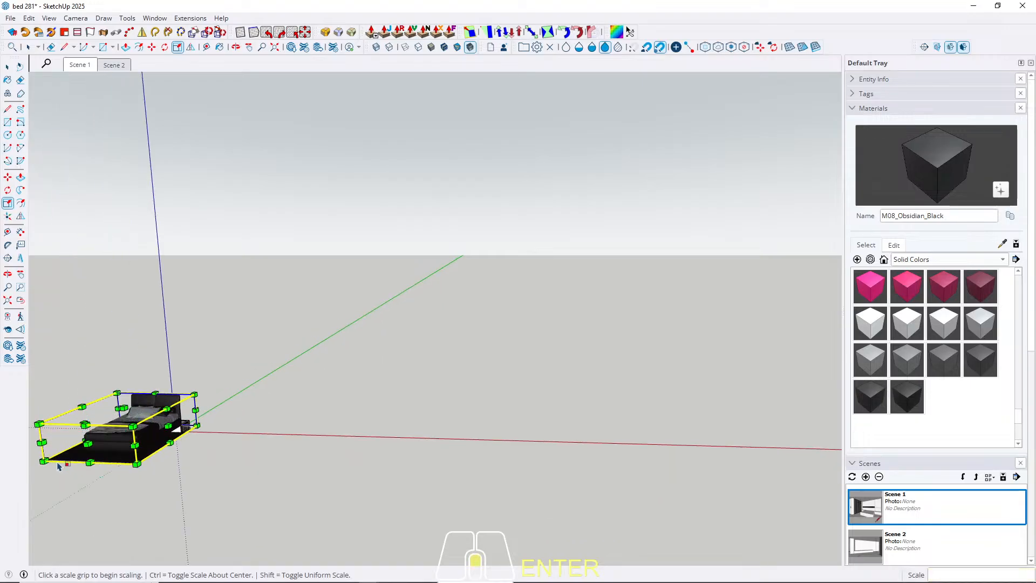
Scale the bed group down uniformly once more by a factor of 0,1 from its upper front corner.
{"action": "scroll", "coordinate": [398, 378], "scroll_direction": "down", "scroll_amount": 2}
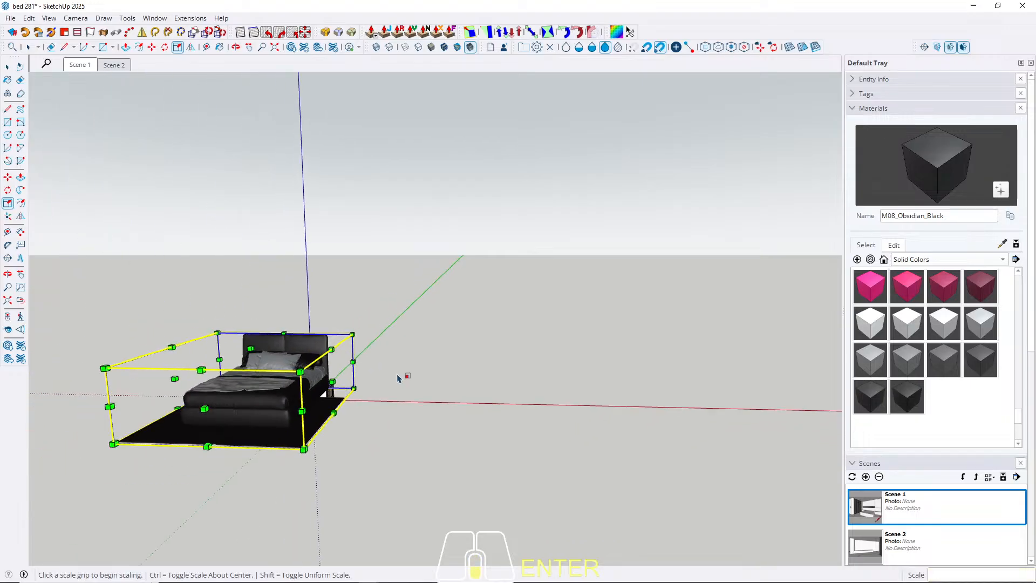
{"action": "left_click", "coordinate": [106, 369]}
{"action": "type", "text": "0,"}
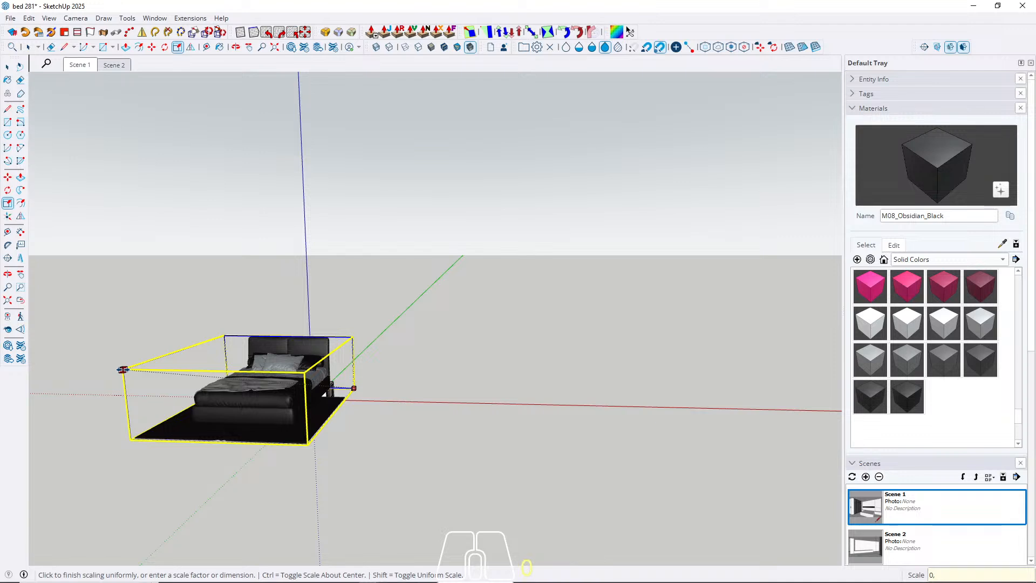
{"action": "type", "text": "1"}
{"action": "key", "text": "Return"}
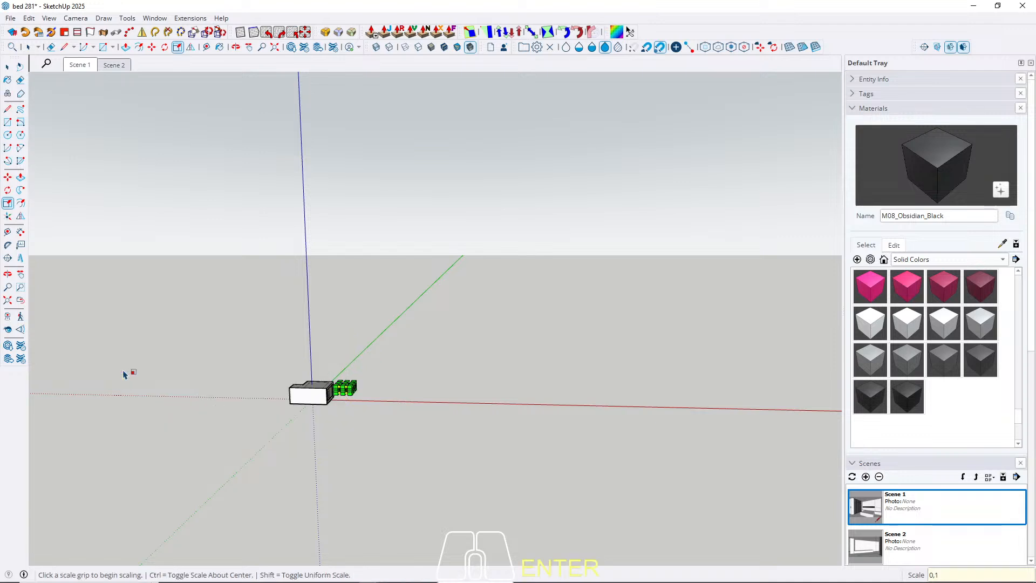
{"action": "scroll", "coordinate": [303, 410], "scroll_direction": "up", "scroll_amount": 4}
{"action": "scroll", "coordinate": [475, 340], "scroll_direction": "up", "scroll_amount": 5}
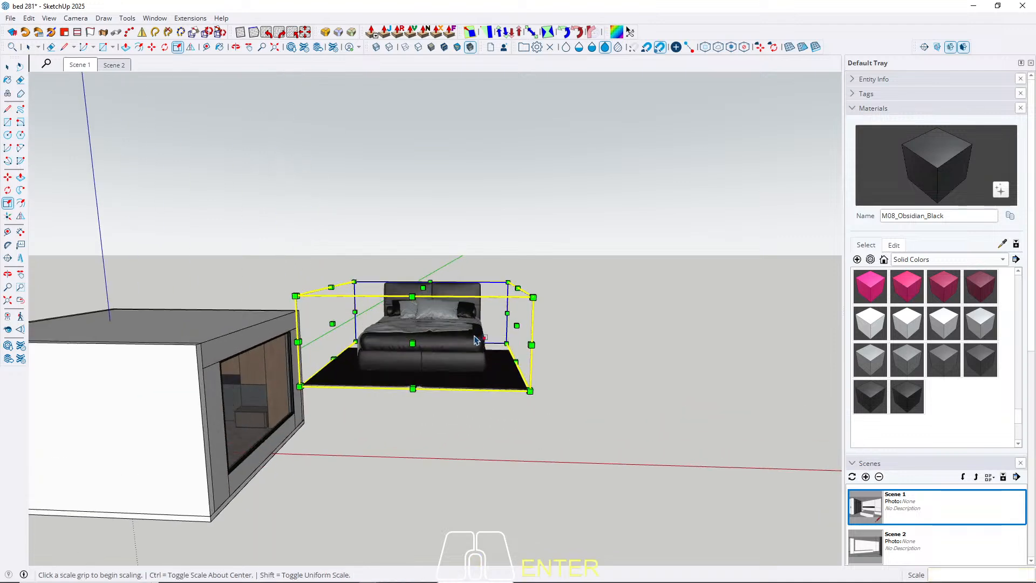
{"action": "key", "text": "space"}
Move the bed by its lower rear corner into the bedroom, onto the floor near the marble headboard wall.
{"action": "middle_click_drag", "start_coordinate": [466, 340], "coordinate": [440, 355]}
{"action": "scroll", "coordinate": [440, 355], "scroll_direction": "up", "scroll_amount": 3}
{"action": "key", "text": "m"}
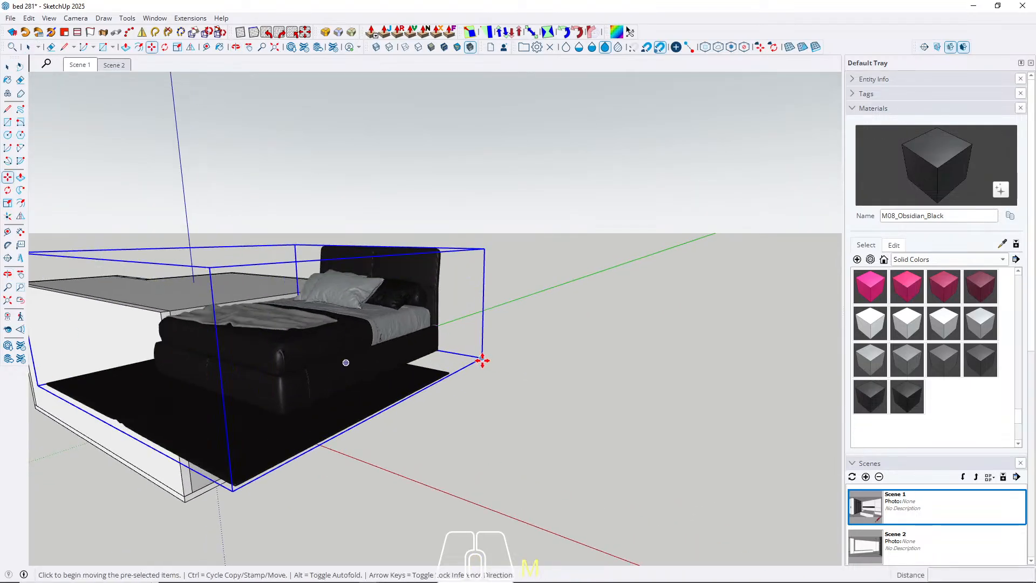
{"action": "left_click", "coordinate": [483, 361]}
{"action": "scroll", "coordinate": [265, 413], "scroll_direction": "up", "scroll_amount": 6}
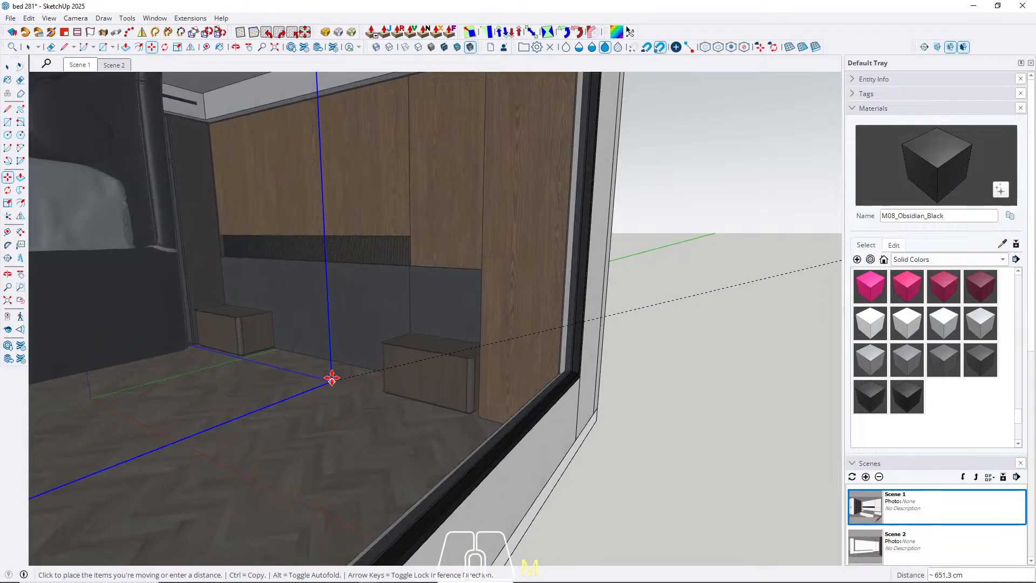
{"action": "scroll", "coordinate": [350, 372], "scroll_direction": "up", "scroll_amount": 2}
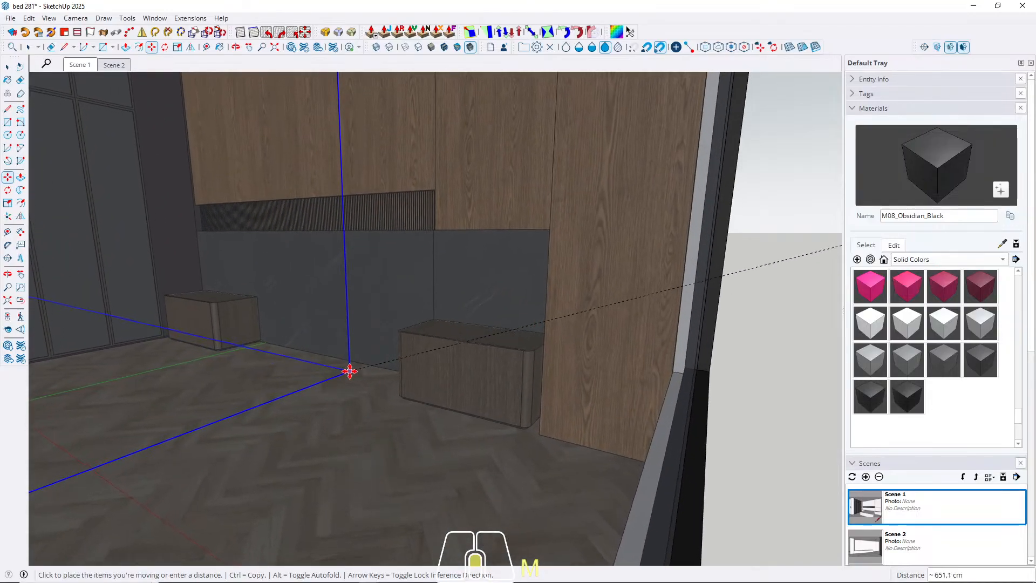
{"action": "scroll", "coordinate": [335, 372], "scroll_direction": "up", "scroll_amount": 5}
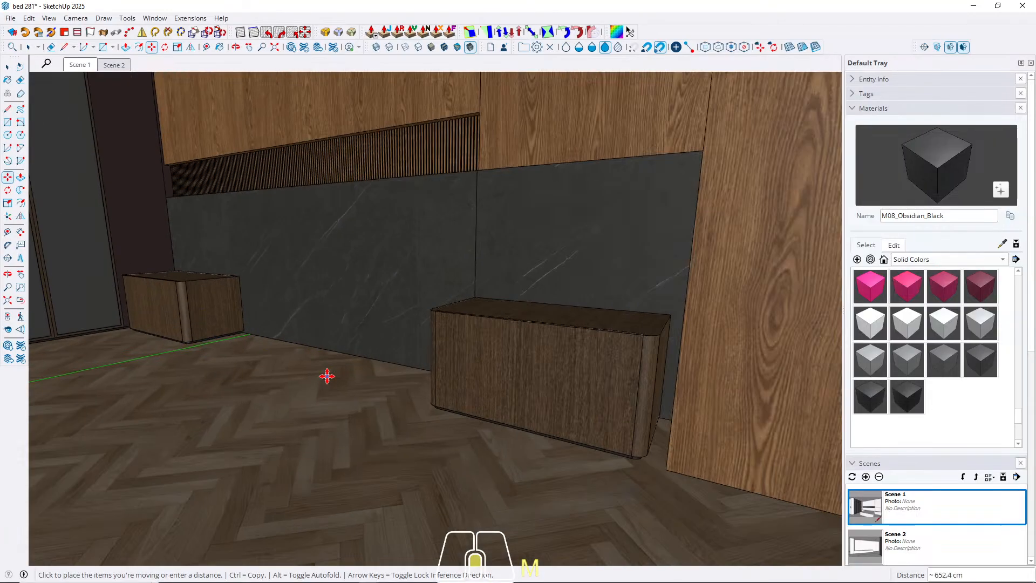
{"action": "left_click", "coordinate": [402, 382]}
Switch to the top view and hide the ceiling that covers the bedroom.
{"action": "middle_click_drag", "start_coordinate": [261, 338], "coordinate": [495, 390]}
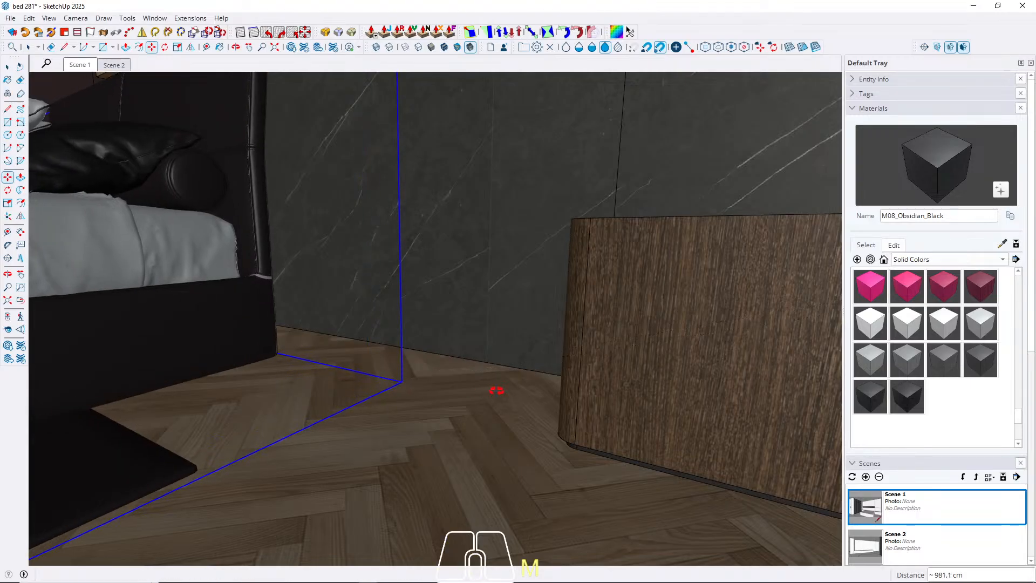
{"action": "key", "text": "space"}
{"action": "key", "text": "shift+t"}
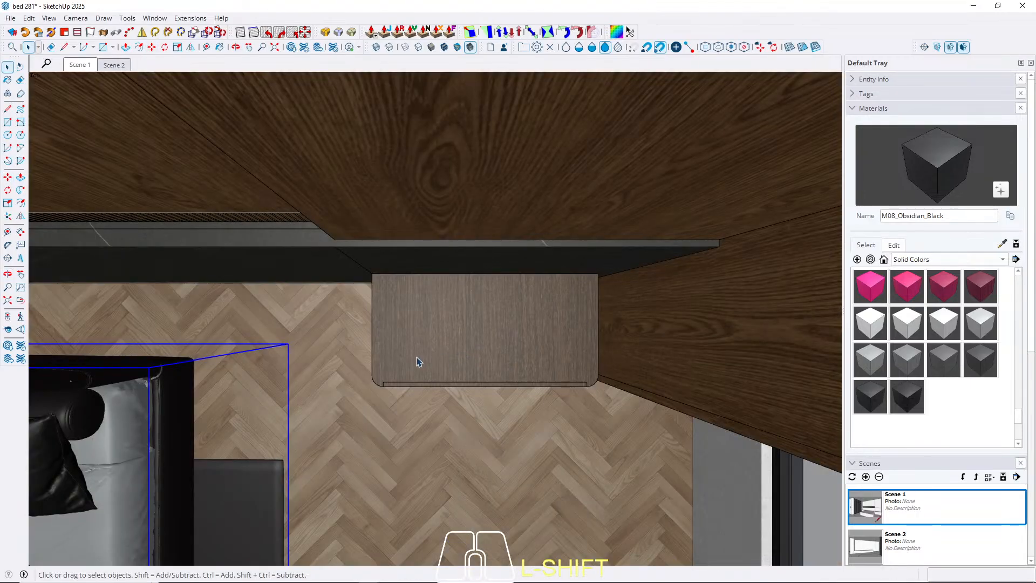
{"action": "scroll", "coordinate": [472, 340], "scroll_direction": "down", "scroll_amount": 5}
{"action": "left_click", "coordinate": [355, 364]}
{"action": "key", "text": "h"}
{"action": "scroll", "coordinate": [539, 303], "scroll_direction": "down", "scroll_amount": 6}
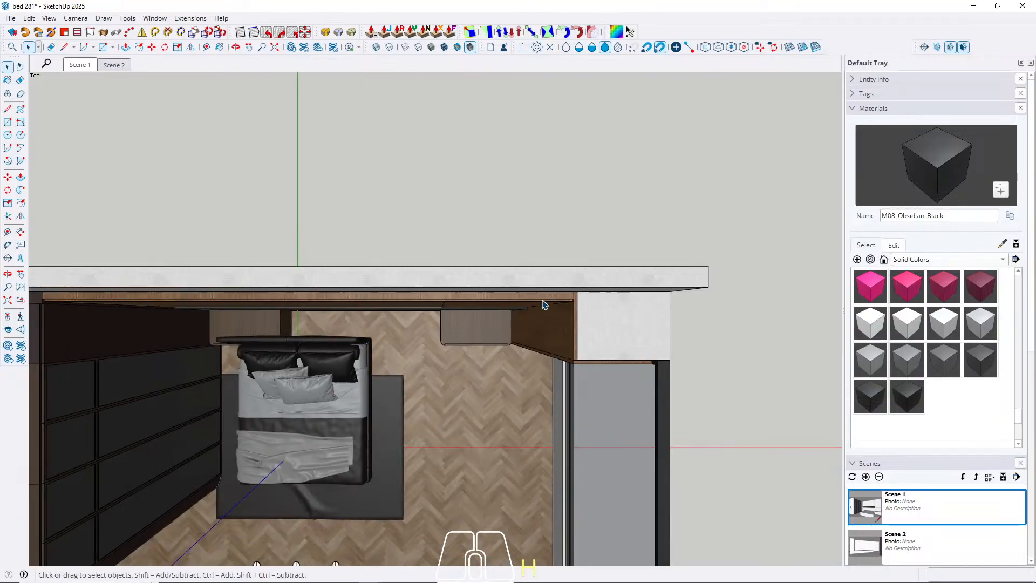
Select the bed group and set the model's face style to Shaded With Textures.
{"action": "scroll", "coordinate": [360, 387], "scroll_direction": "up", "scroll_amount": 1}
{"action": "scroll", "coordinate": [360, 387], "scroll_direction": "up", "scroll_amount": 2}
{"action": "left_click", "coordinate": [362, 388]}
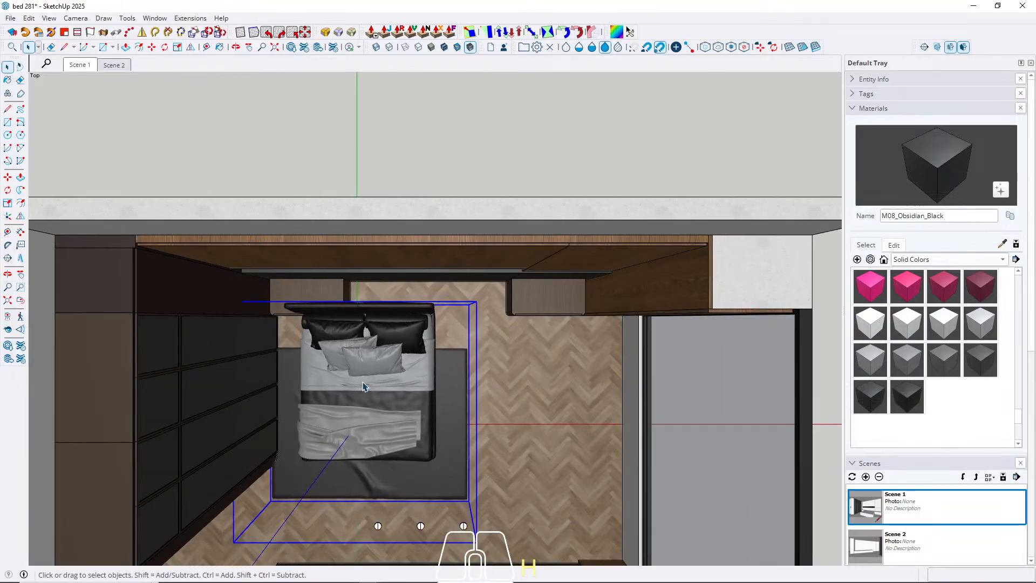
{"action": "left_click", "coordinate": [52, 19]}
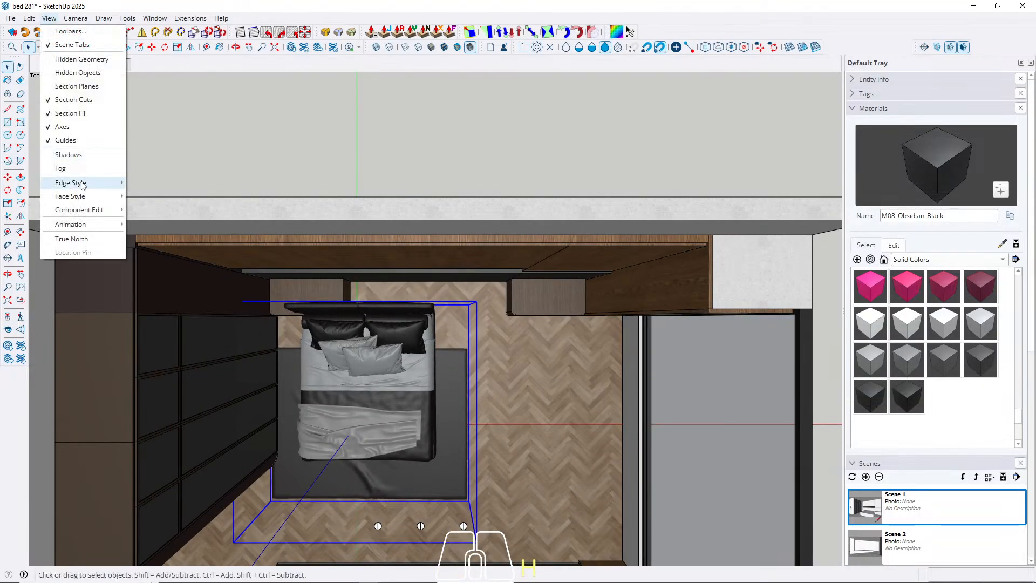
{"action": "mouse_move", "coordinate": [81, 197]}
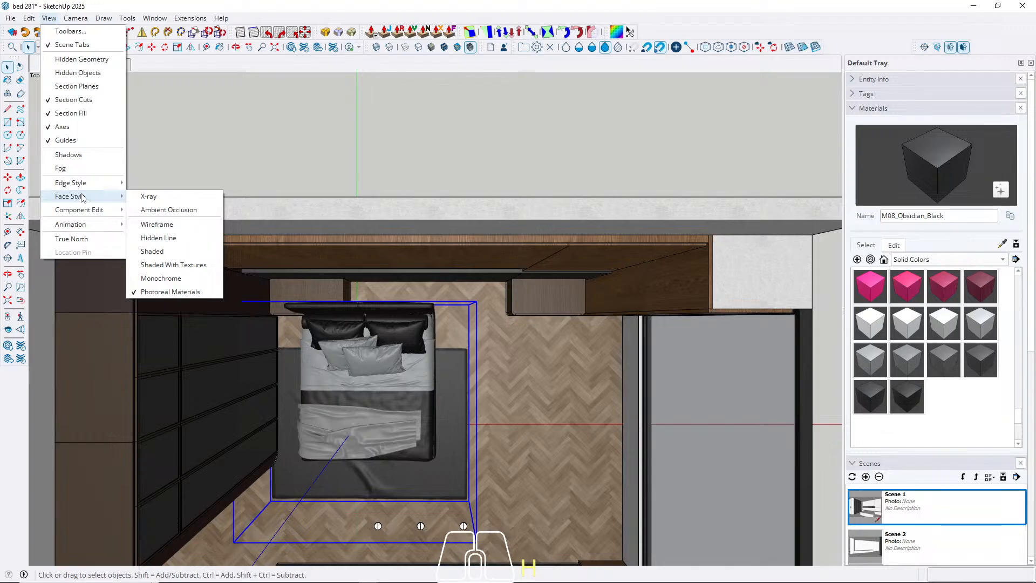
{"action": "left_click", "coordinate": [173, 265]}
Move the bed about 82 cm along the red axis to centre it between the two nightstands.
{"action": "scroll", "coordinate": [523, 446], "scroll_direction": "up", "scroll_amount": 4}
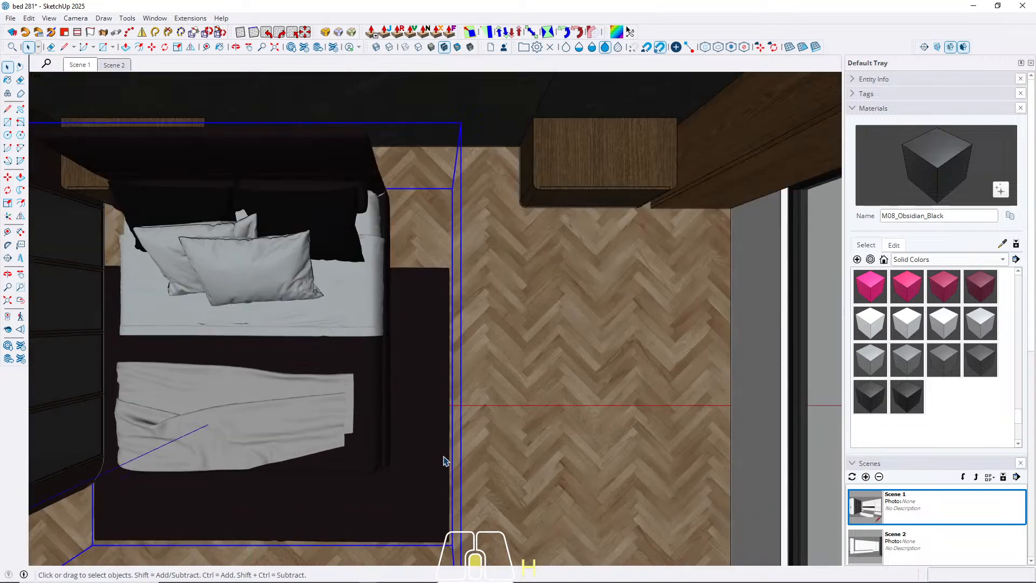
{"action": "middle_click_drag", "start_coordinate": [447, 456], "coordinate": [555, 432], "text": "shift"}
{"action": "key", "text": "m"}
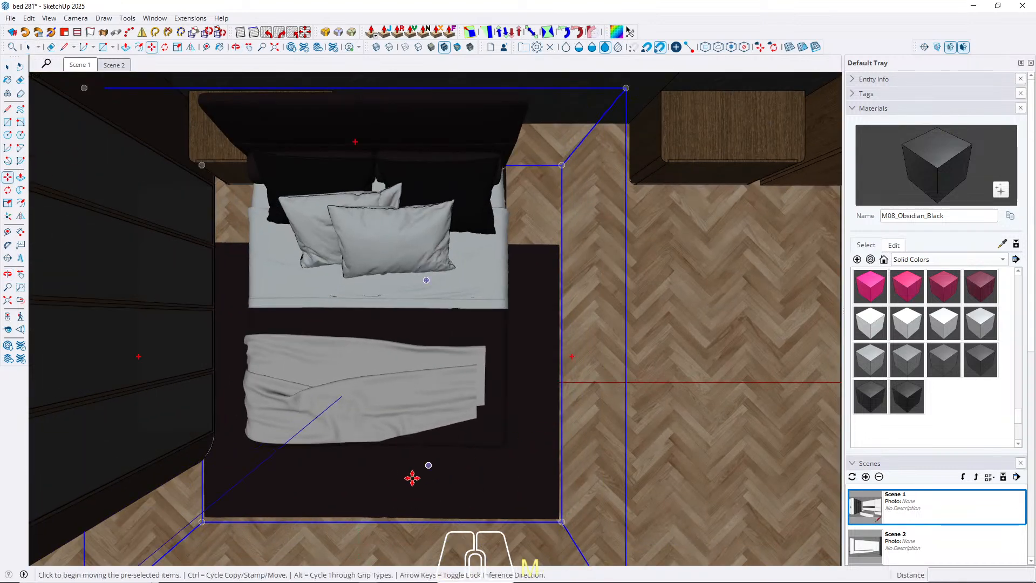
{"action": "left_click", "coordinate": [447, 480]}
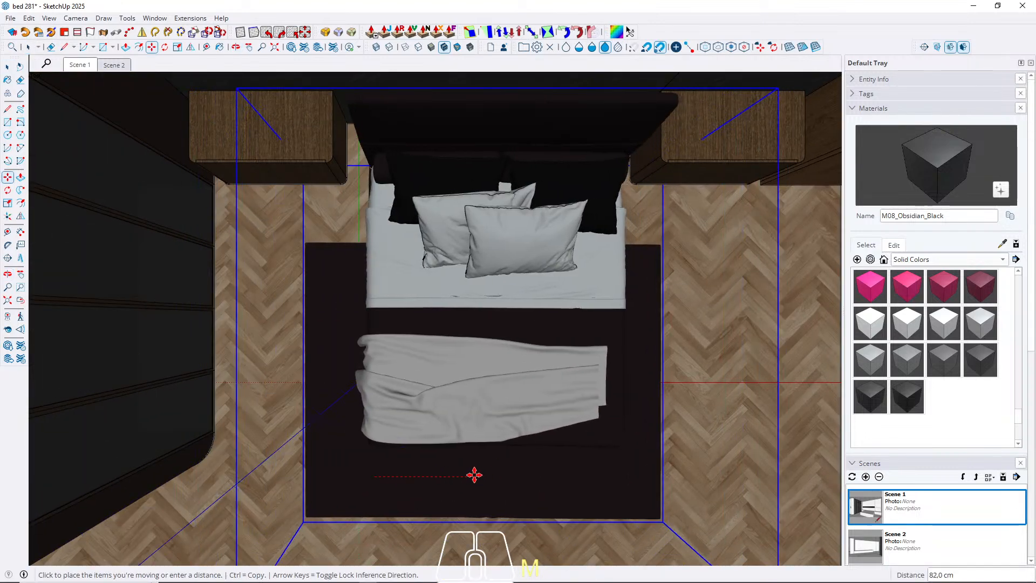
{"action": "left_click", "coordinate": [472, 474]}
{"action": "key", "text": "space"}
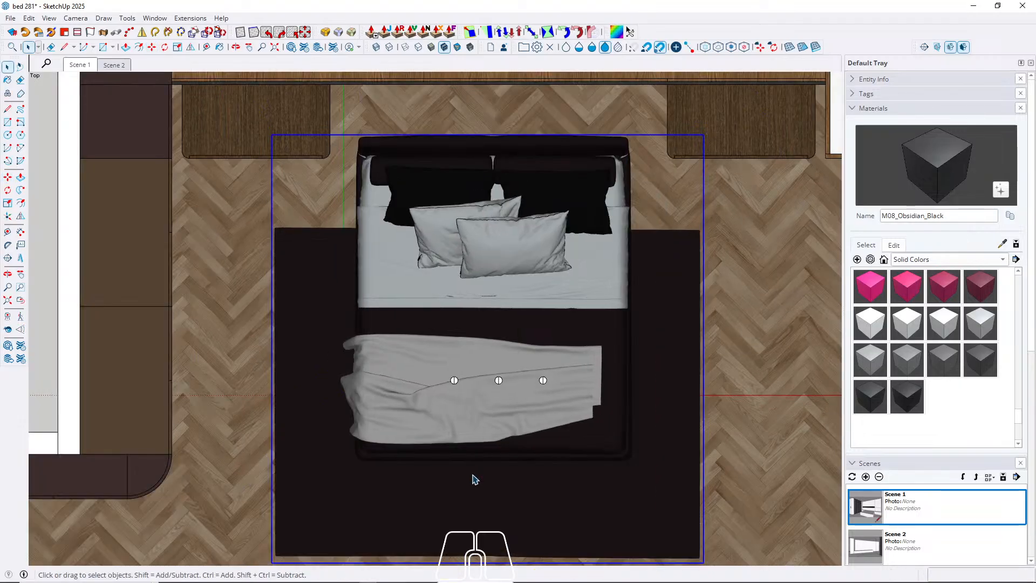
Move the bed about 33.5 cm along the green axis so its headboard reaches the wall panelling.
{"action": "scroll", "coordinate": [473, 474], "scroll_direction": "down", "scroll_amount": 5}
{"action": "scroll", "coordinate": [535, 483], "scroll_direction": "up", "scroll_amount": 4}
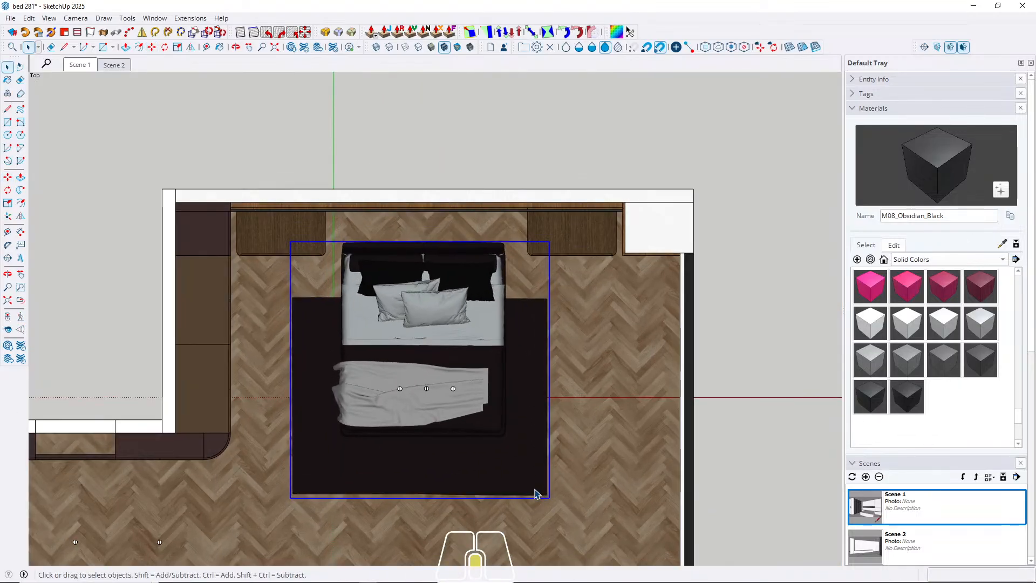
{"action": "key", "text": "m"}
{"action": "left_click", "coordinate": [576, 515]}
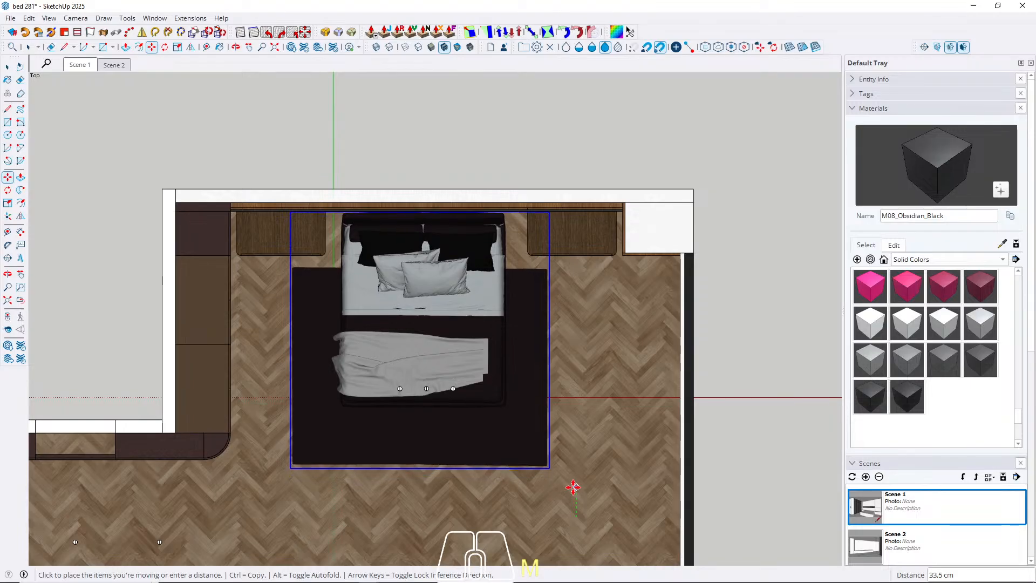
{"action": "left_click", "coordinate": [577, 487]}
{"action": "scroll", "coordinate": [326, 204], "scroll_direction": "up", "scroll_amount": 8}
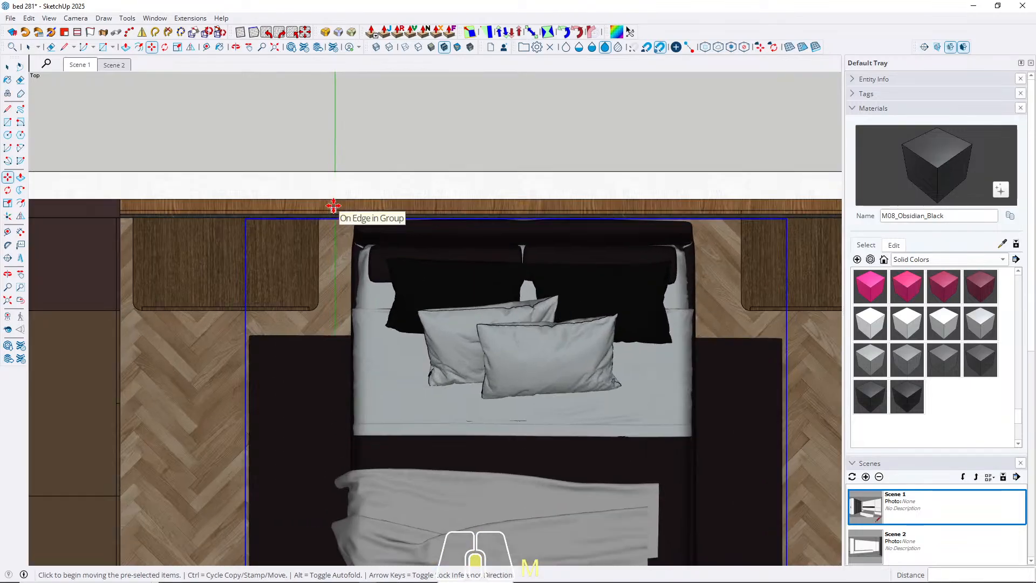
Move the bed about 0.9 cm along the green axis to bring its headboard closer to the wall panelling.
{"action": "scroll", "coordinate": [333, 209], "scroll_direction": "down", "scroll_amount": 4}
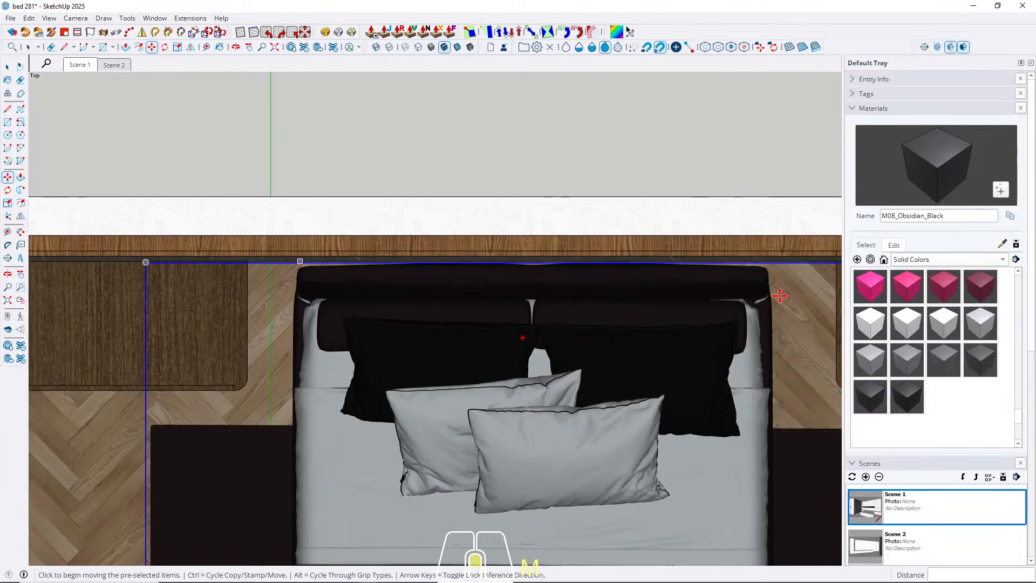
{"action": "scroll", "coordinate": [783, 296], "scroll_direction": "up", "scroll_amount": 2}
{"action": "scroll", "coordinate": [776, 274], "scroll_direction": "up", "scroll_amount": 5}
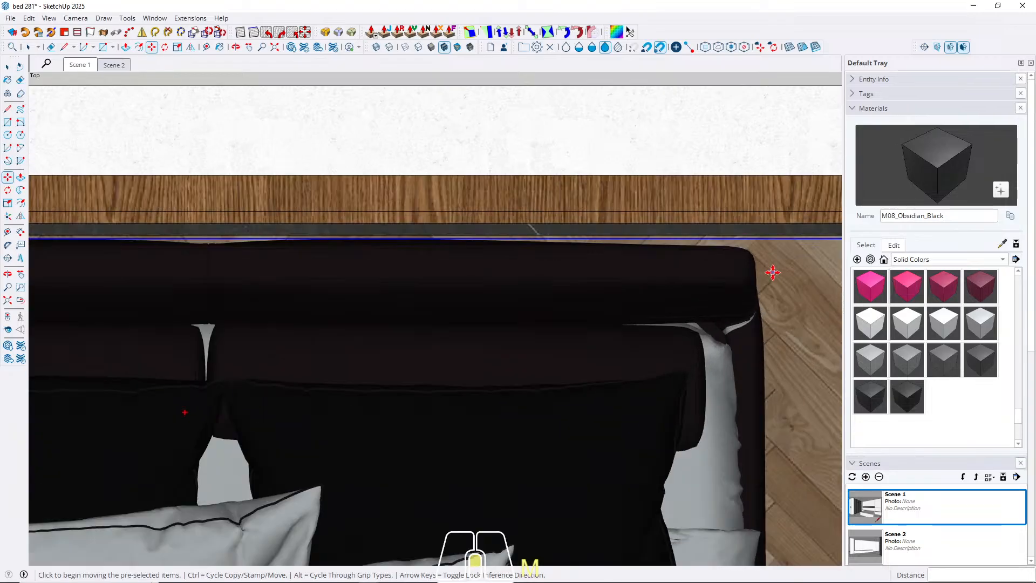
{"action": "left_click", "coordinate": [783, 291]}
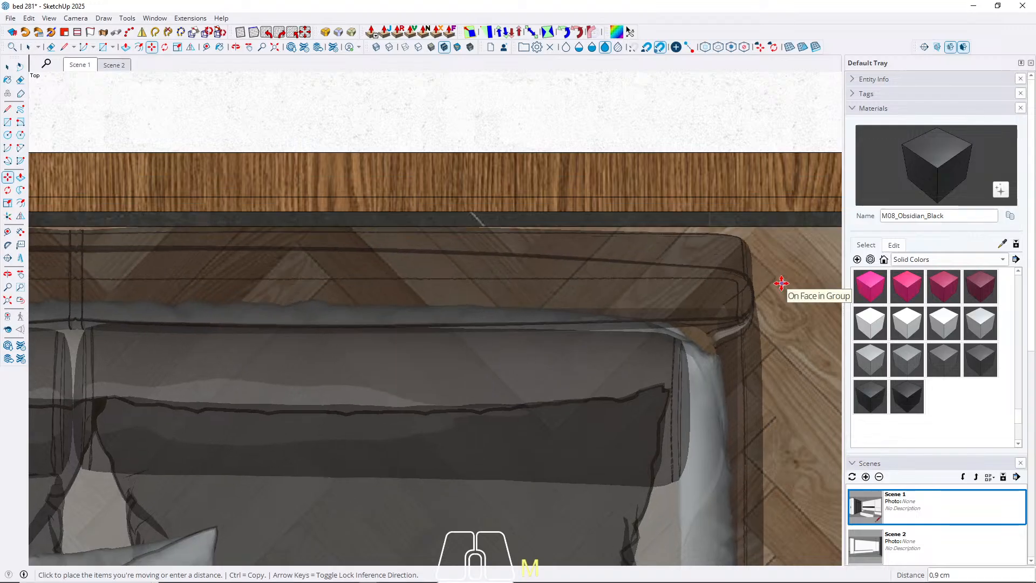
{"action": "key", "text": "space"}
{"action": "scroll", "coordinate": [698, 206], "scroll_direction": "down", "scroll_amount": 3}
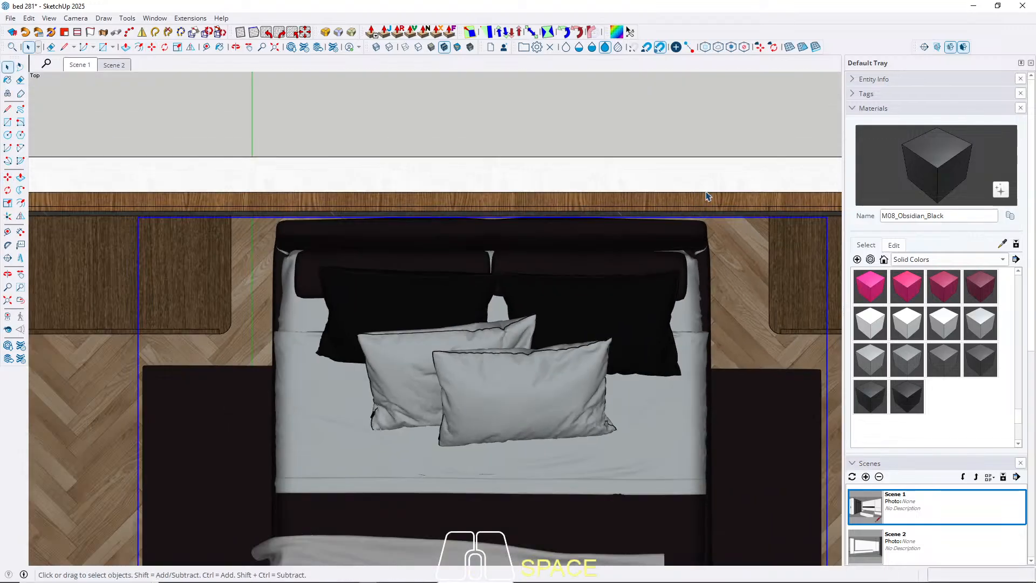
Move the bed about 2 cm along the red axis to even the gaps to the nightstands, and return to Scene 1.
{"action": "key", "text": "m"}
{"action": "scroll", "coordinate": [736, 339], "scroll_direction": "up", "scroll_amount": 1}
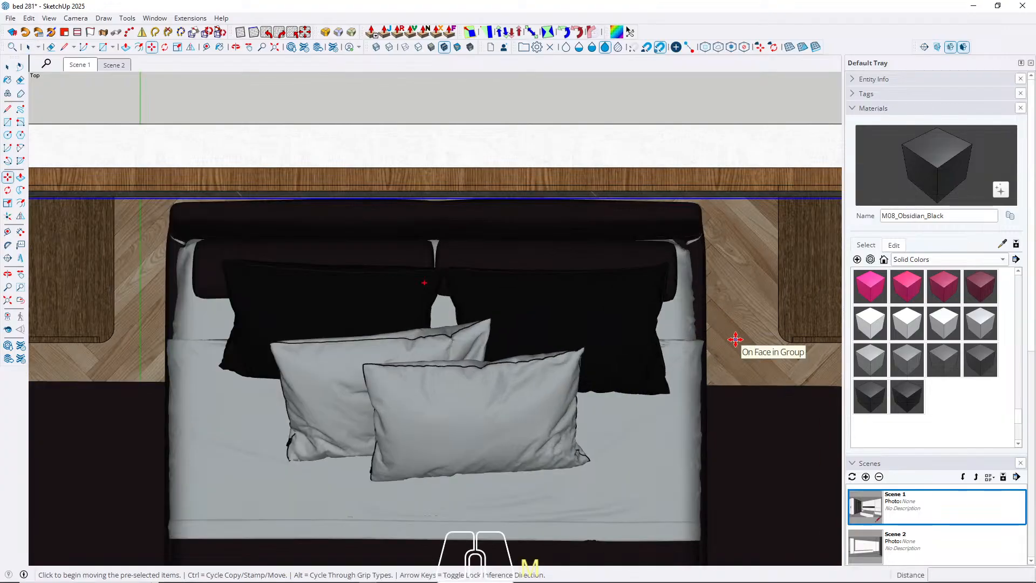
{"action": "left_click_drag", "start_coordinate": [738, 340], "coordinate": [739, 339]}
{"action": "key", "text": "space"}
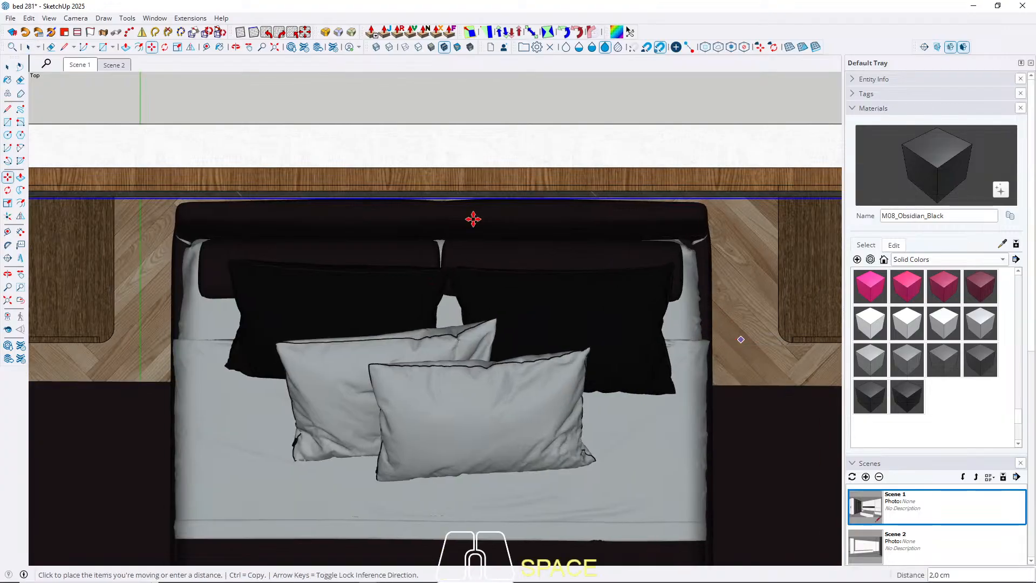
{"action": "left_click", "coordinate": [78, 66]}
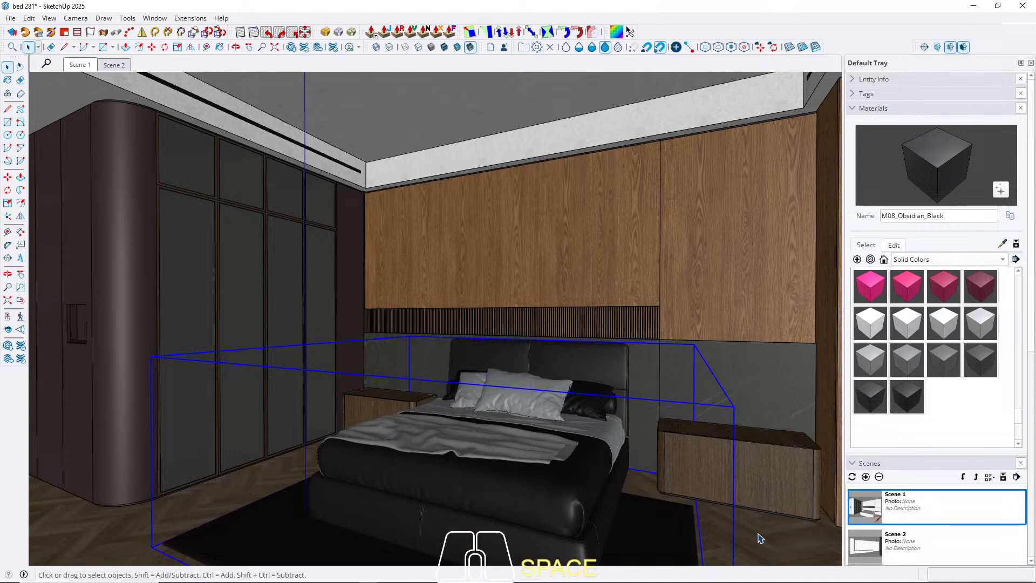
Measure the bed's width across the front of its base with the Line tool.
{"action": "middle_click_drag", "start_coordinate": [402, 364], "coordinate": [379, 312]}
{"action": "key", "text": "l"}
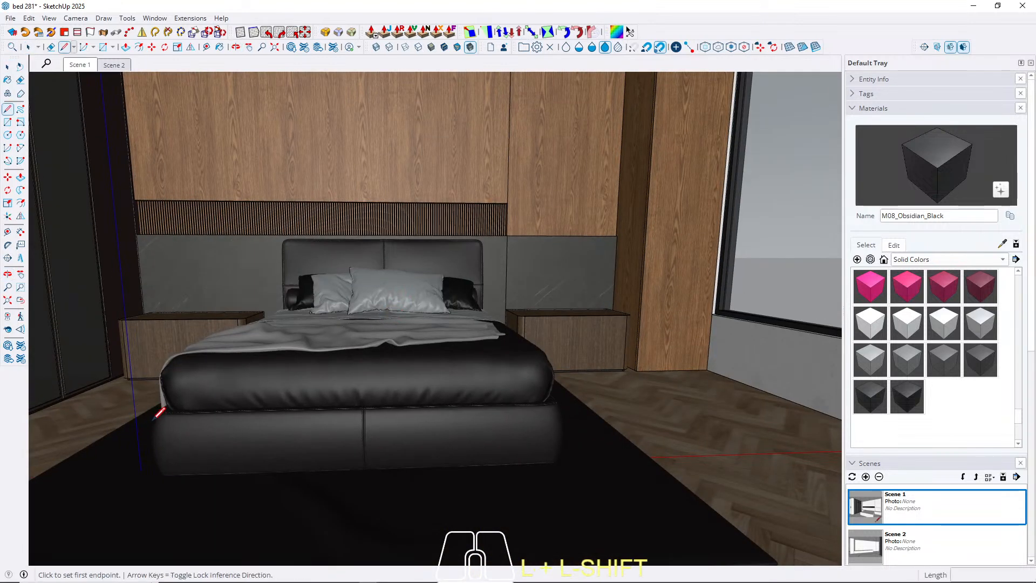
{"action": "left_click", "coordinate": [155, 421]}
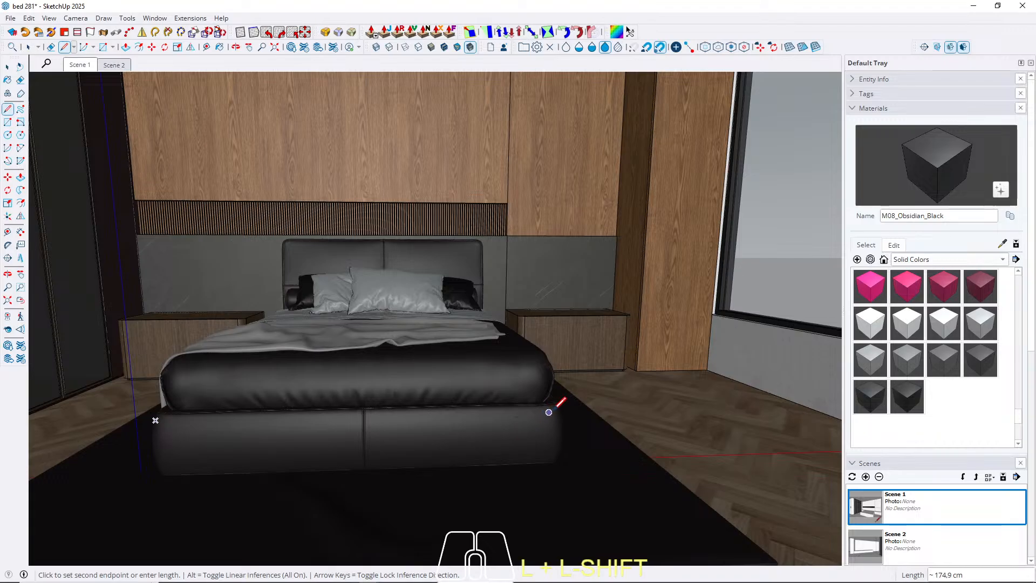
{"action": "key", "text": "space"}
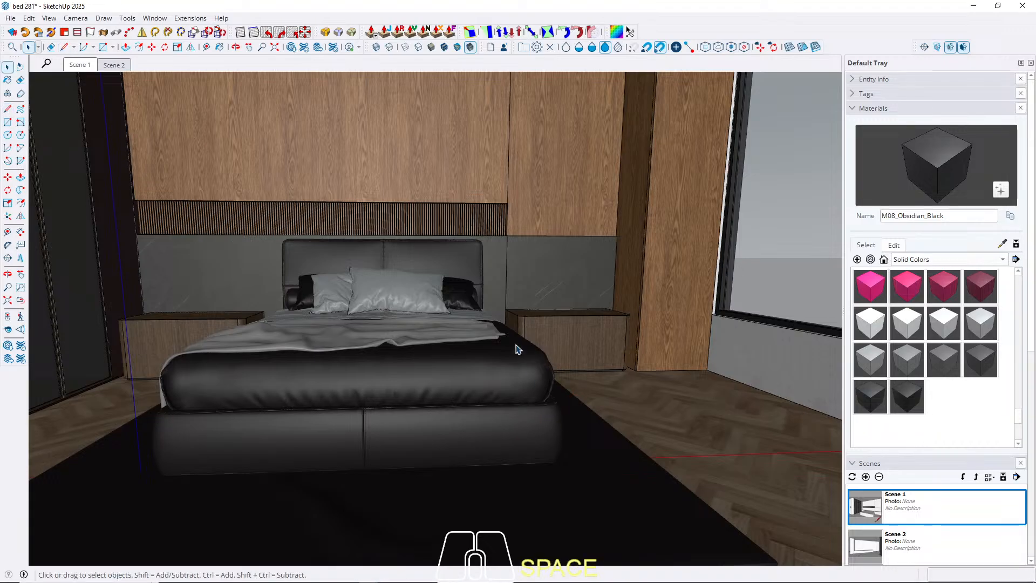
{"action": "key", "text": "l"}
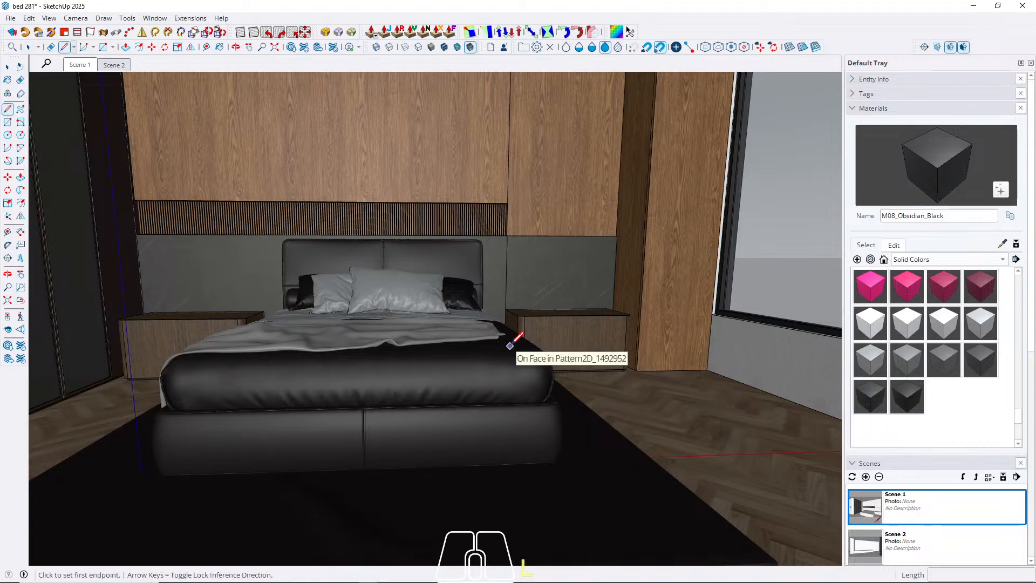
{"action": "key", "text": "space"}
Select the bed group and scale it up uniformly from an upper front corner.
{"action": "left_click", "coordinate": [408, 319]}
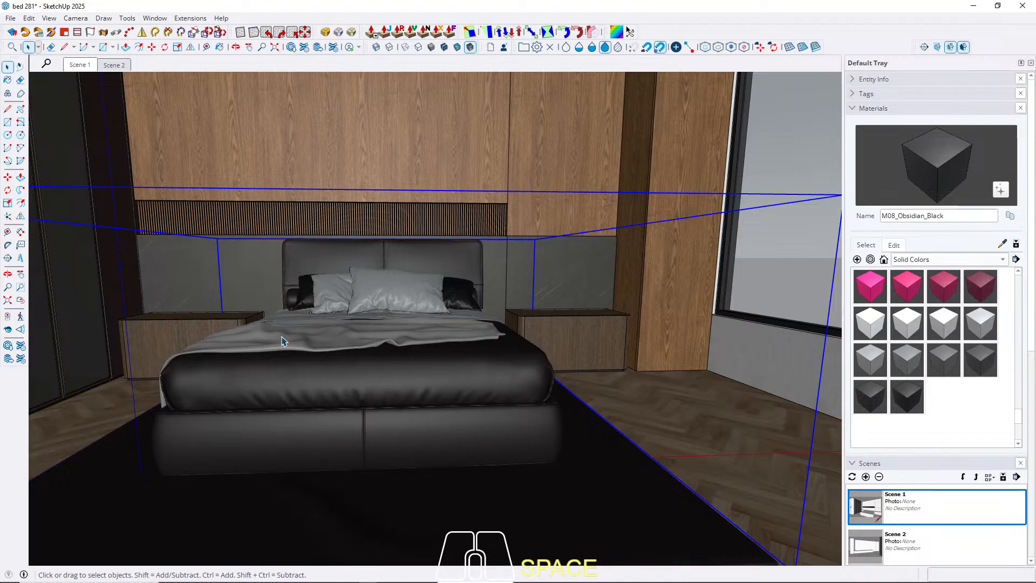
{"action": "scroll", "coordinate": [378, 284], "scroll_direction": "down", "scroll_amount": 3}
{"action": "key", "text": "s"}
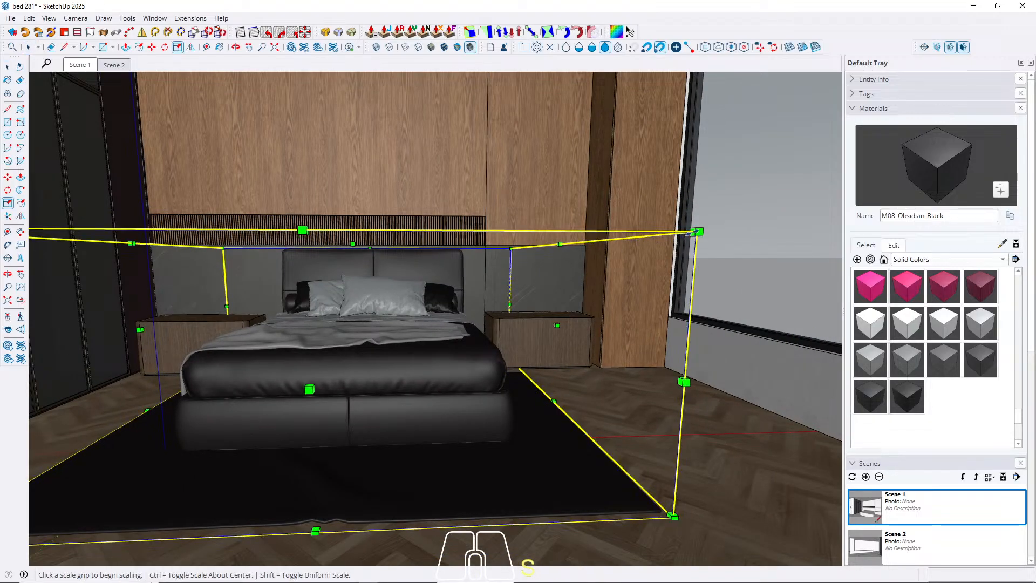
{"action": "left_click", "coordinate": [696, 233]}
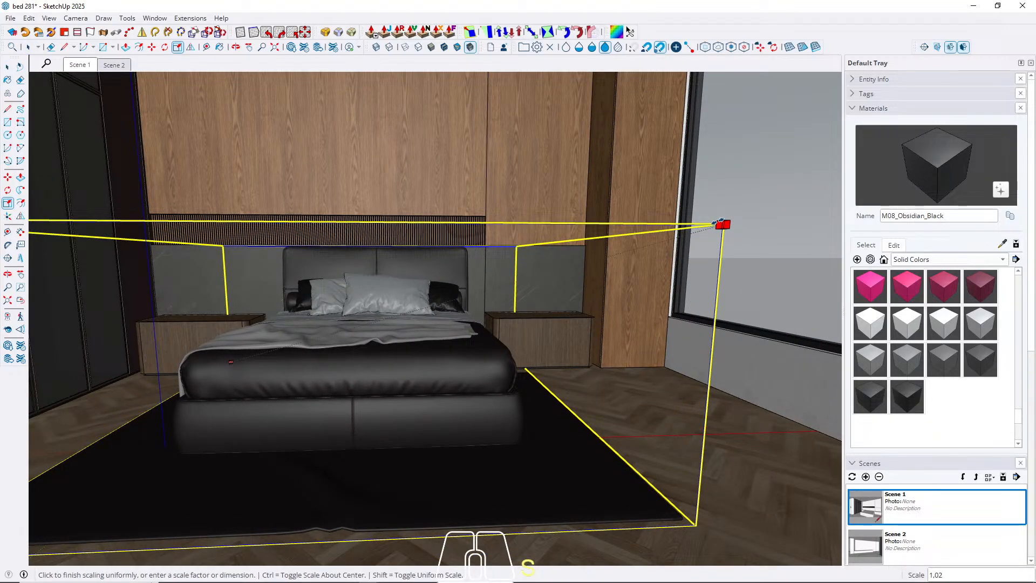
{"action": "type", "text": "1"}
{"action": "key", "text": "Return"}
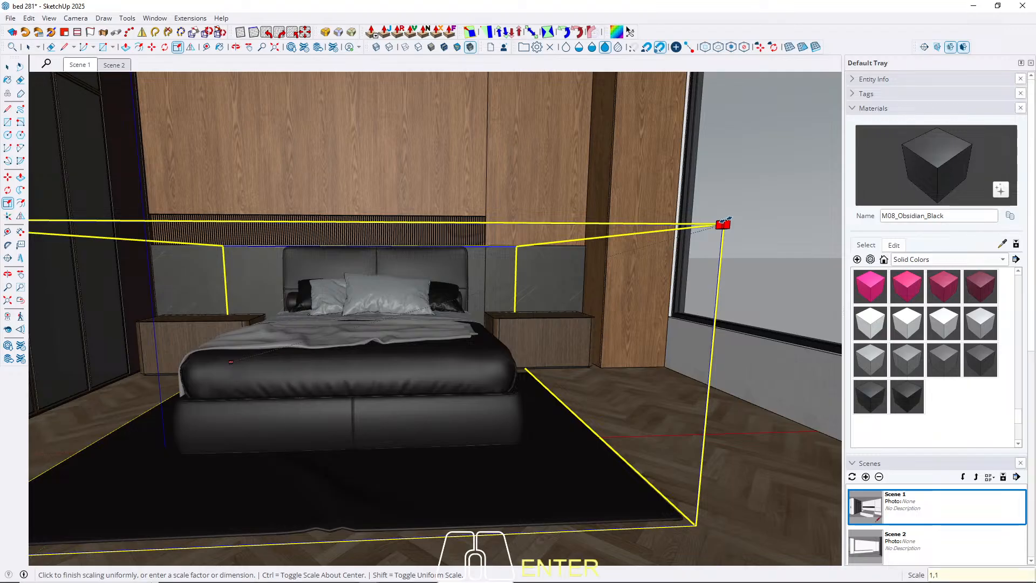
{"action": "key", "text": "space"}
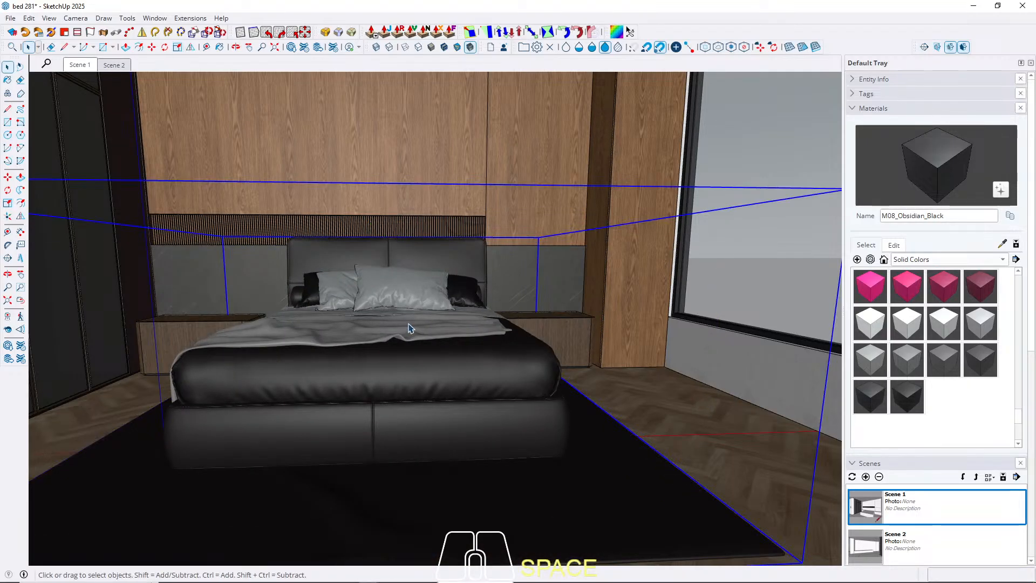
Hide the ceiling in top view, move the bed about 13.3 cm along the red axis to re-centre it, and return to Scene 1.
{"action": "middle_click_drag", "start_coordinate": [395, 285], "coordinate": [394, 308]}
{"action": "key", "text": "shift+t"}
{"action": "left_click", "coordinate": [395, 308]}
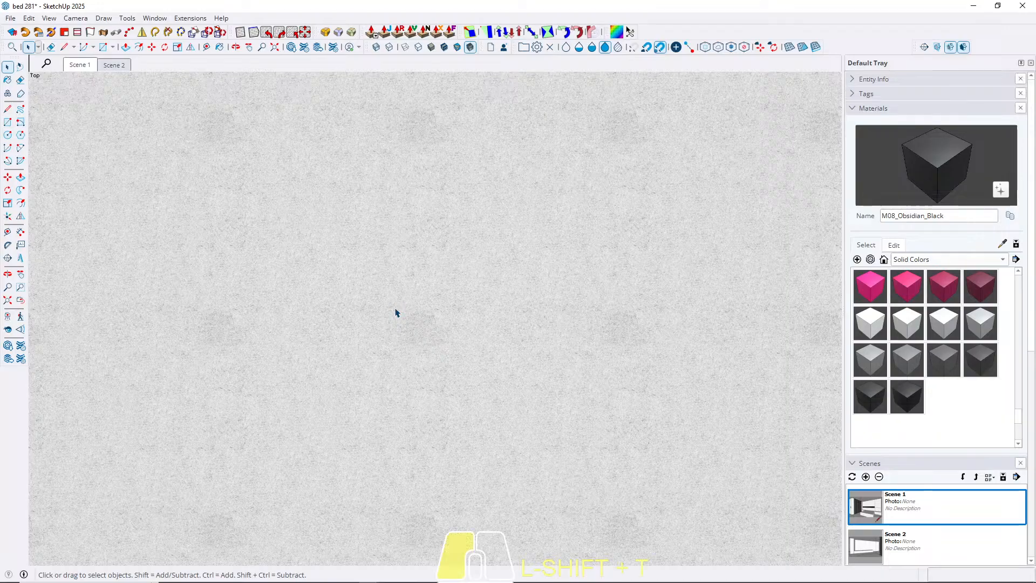
{"action": "key", "text": "h"}
{"action": "scroll", "coordinate": [475, 356], "scroll_direction": "down", "scroll_amount": 3}
{"action": "left_click", "coordinate": [475, 384]}
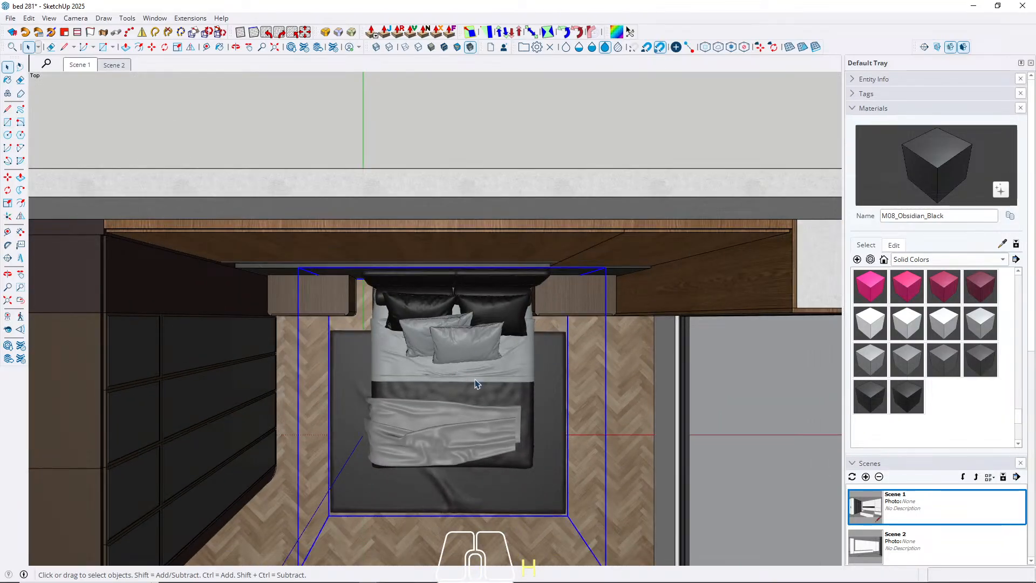
{"action": "key", "text": "m"}
{"action": "left_click", "coordinate": [619, 473]}
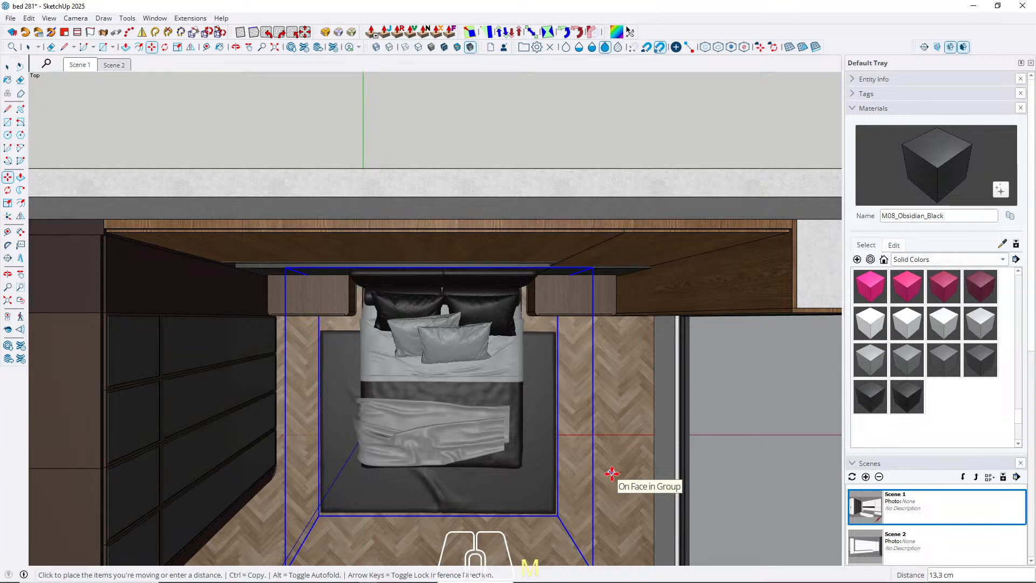
{"action": "key", "text": "space"}
{"action": "left_click", "coordinate": [76, 66]}
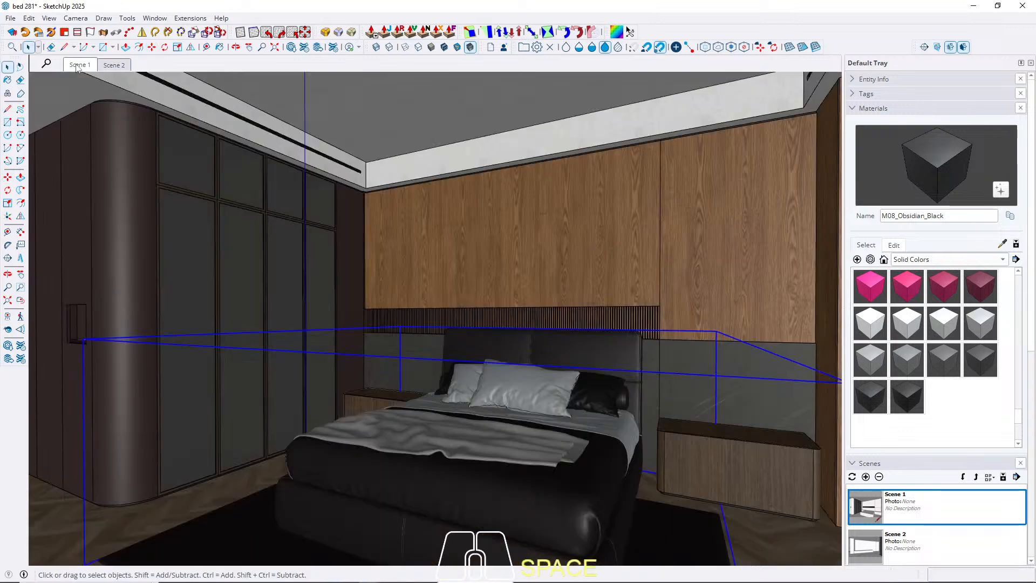
Check the bed's height with a vertical Line tool measurement from the foot of the mattress.
{"action": "middle_click_drag", "start_coordinate": [491, 498], "coordinate": [493, 499]}
{"action": "key", "text": "l"}
{"action": "left_click", "coordinate": [594, 464]}
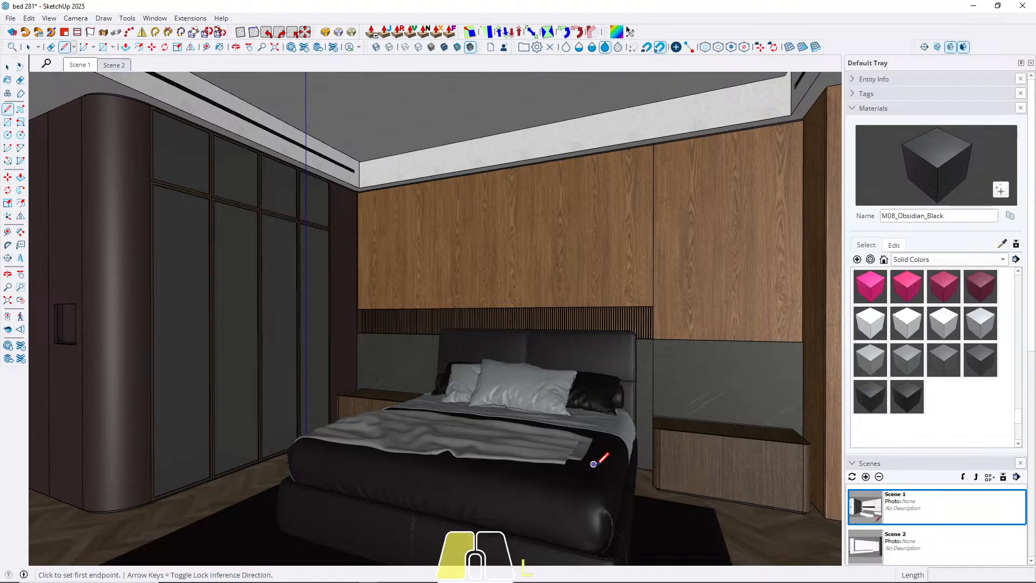
{"action": "key", "text": "Up"}
{"action": "key", "text": "space"}
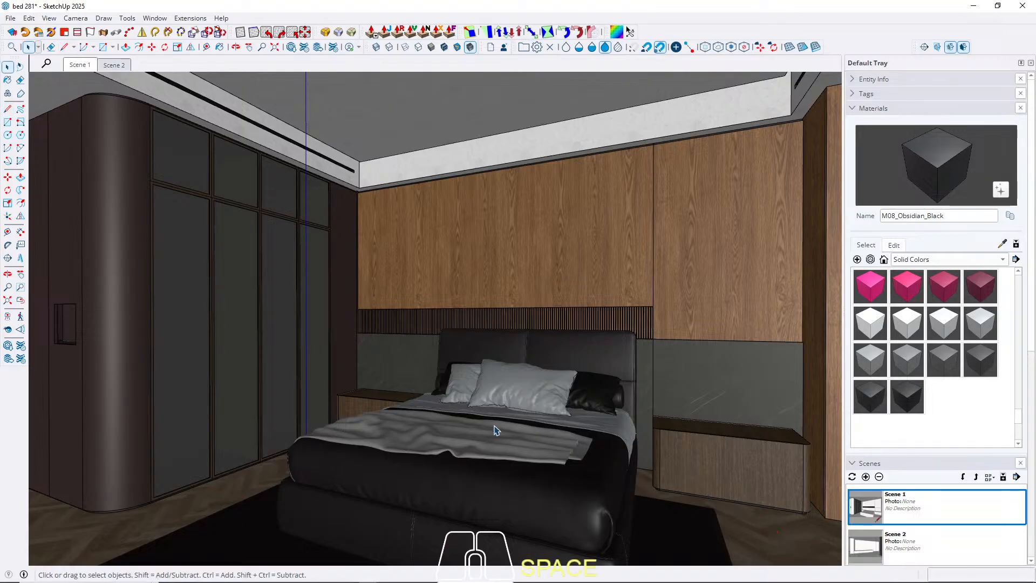
Scale the bed along the blue axis by a factor of 0.9 to lower its height.
{"action": "key", "text": "d"}
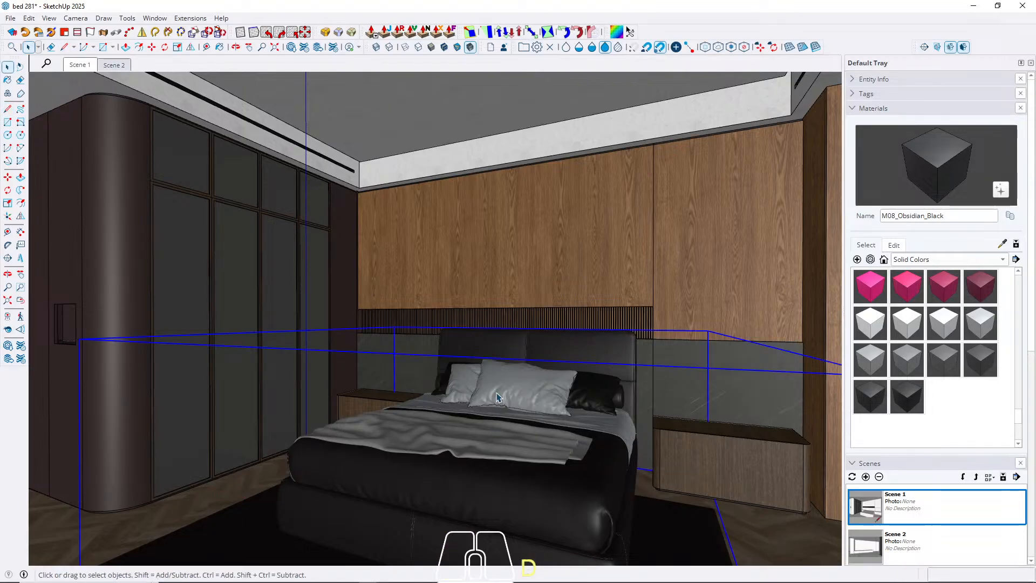
{"action": "left_click", "coordinate": [496, 397]}
{"action": "key", "text": "s"}
{"action": "left_click", "coordinate": [466, 338]}
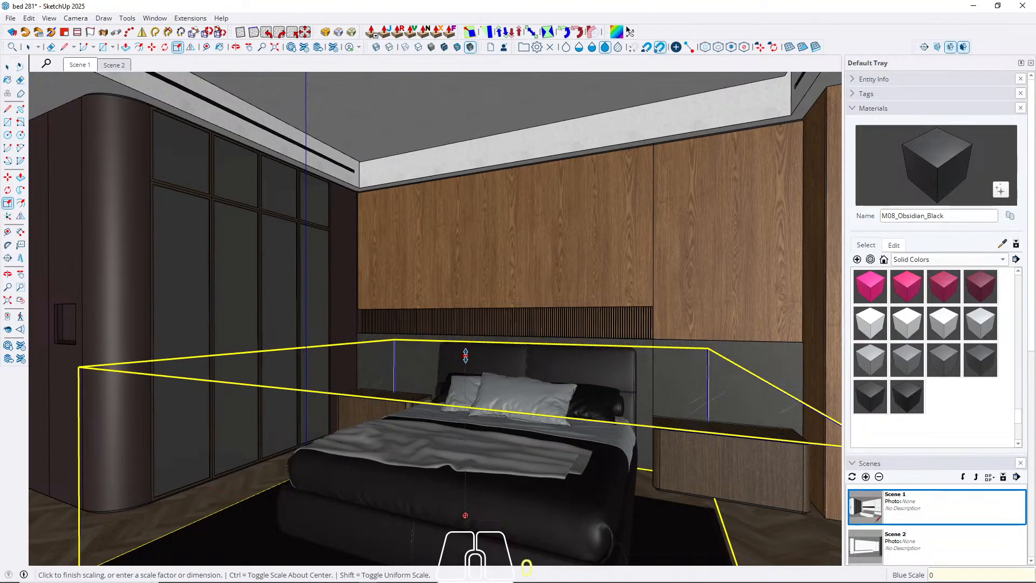
{"action": "type", "text": "0,9"}
{"action": "key", "text": "Return"}
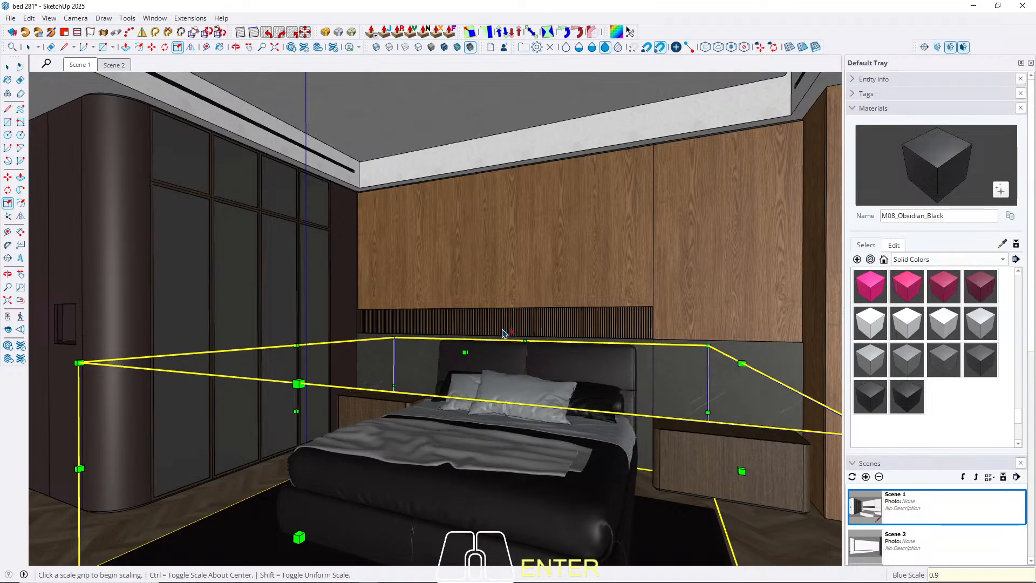
{"action": "key", "text": "space"}
{"action": "mouse_move", "coordinate": [507, 483]}
{"action": "middle_mouse_down"}
{"action": "mouse_move", "coordinate": [595, 475]}
{"action": "mouse_move", "coordinate": [507, 481]}
{"action": "middle_mouse_up"}
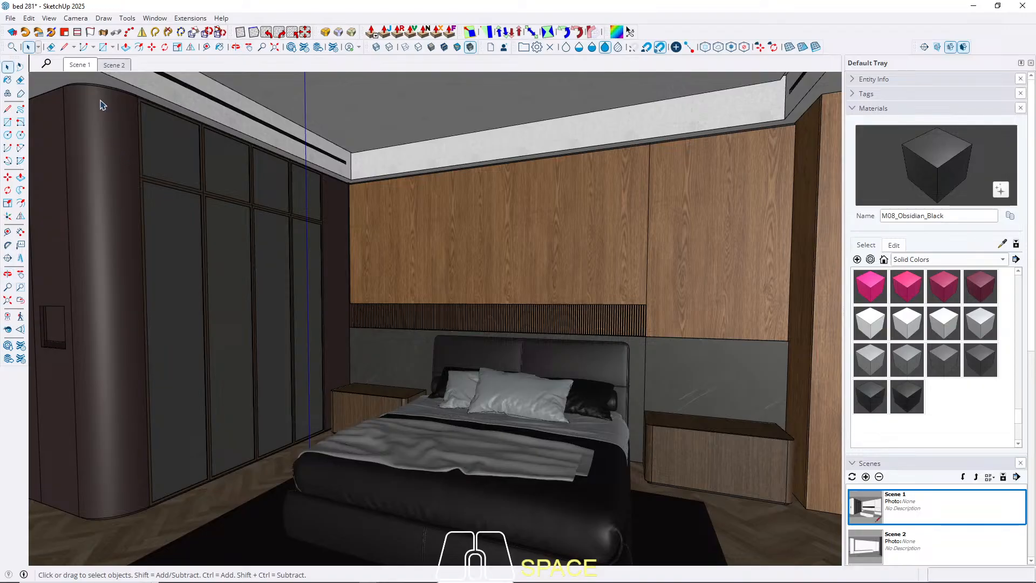
Restore the Scene 1 view and set its face style to Shaded With Textures.
{"action": "scroll", "coordinate": [338, 338], "scroll_direction": "up", "scroll_amount": 3}
{"action": "left_click", "coordinate": [49, 18]}
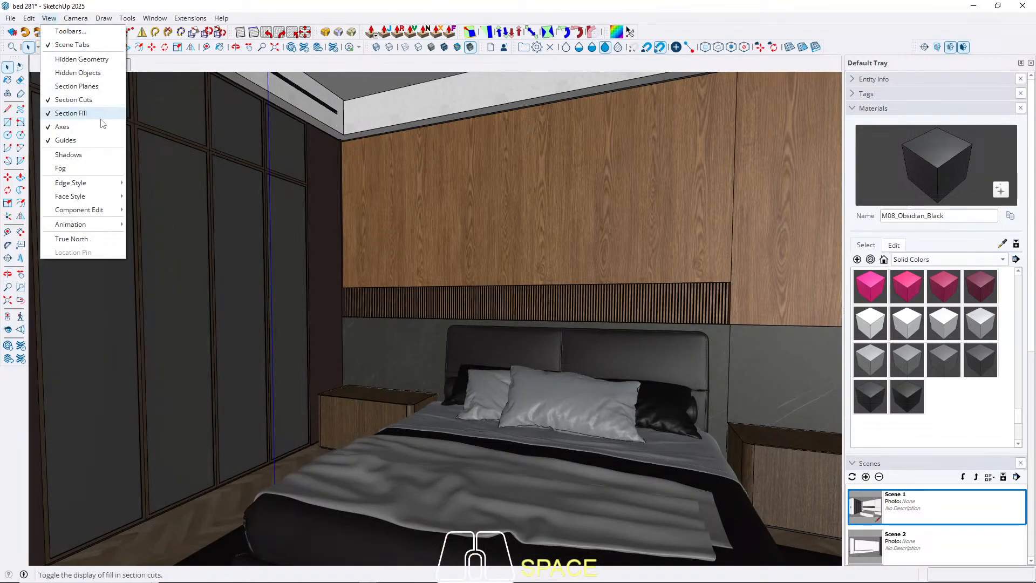
{"action": "left_click", "coordinate": [205, 3]}
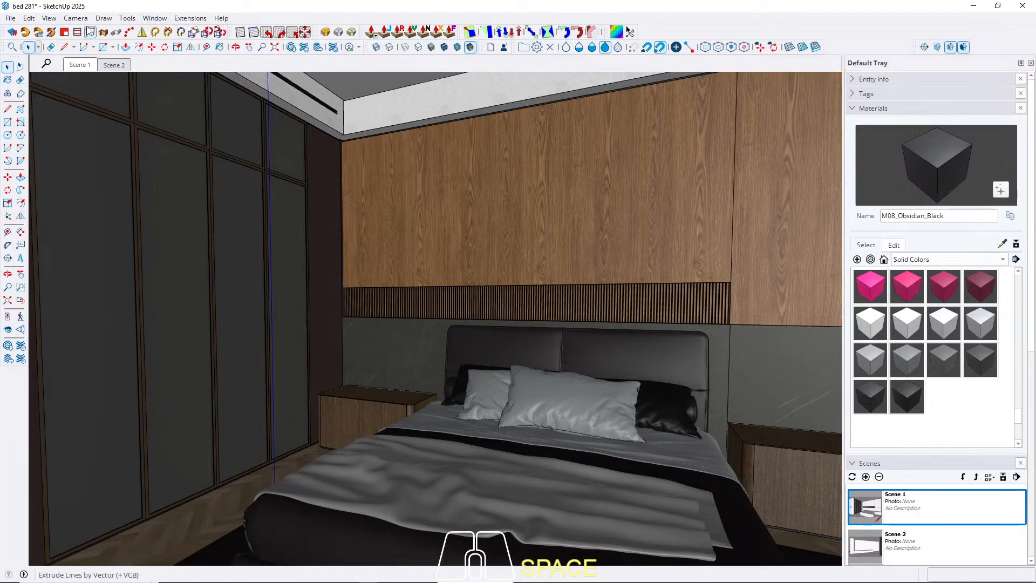
{"action": "left_click", "coordinate": [51, 18]}
{"action": "left_click", "coordinate": [246, 2]}
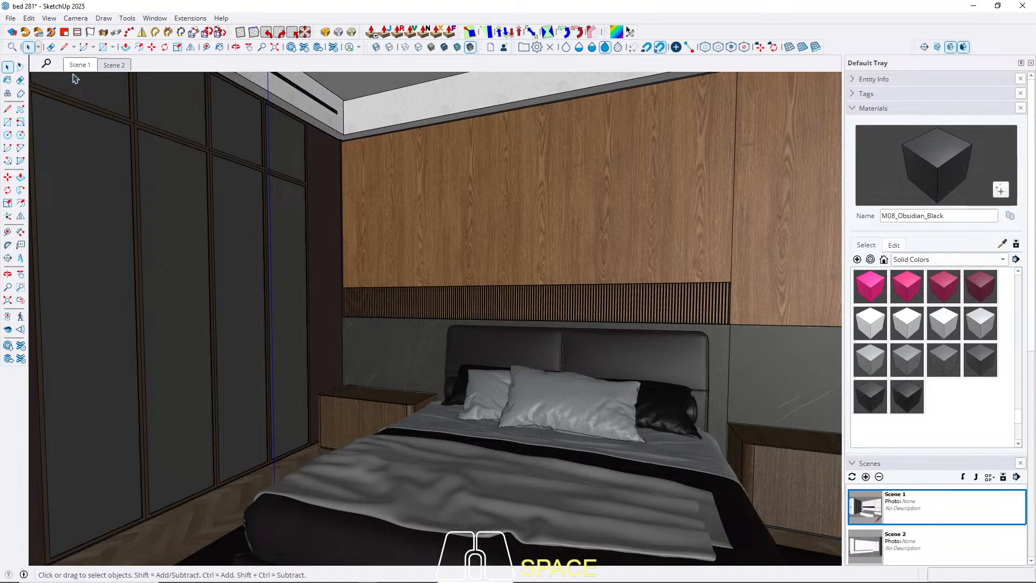
{"action": "left_click", "coordinate": [76, 67]}
{"action": "left_click", "coordinate": [49, 18]}
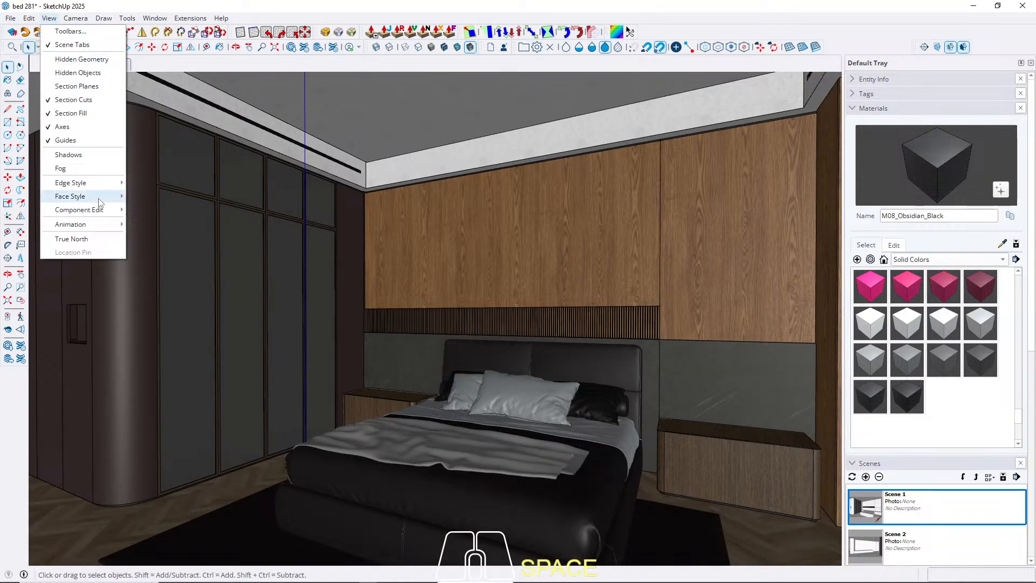
{"action": "mouse_move", "coordinate": [99, 199]}
{"action": "left_click", "coordinate": [173, 265]}
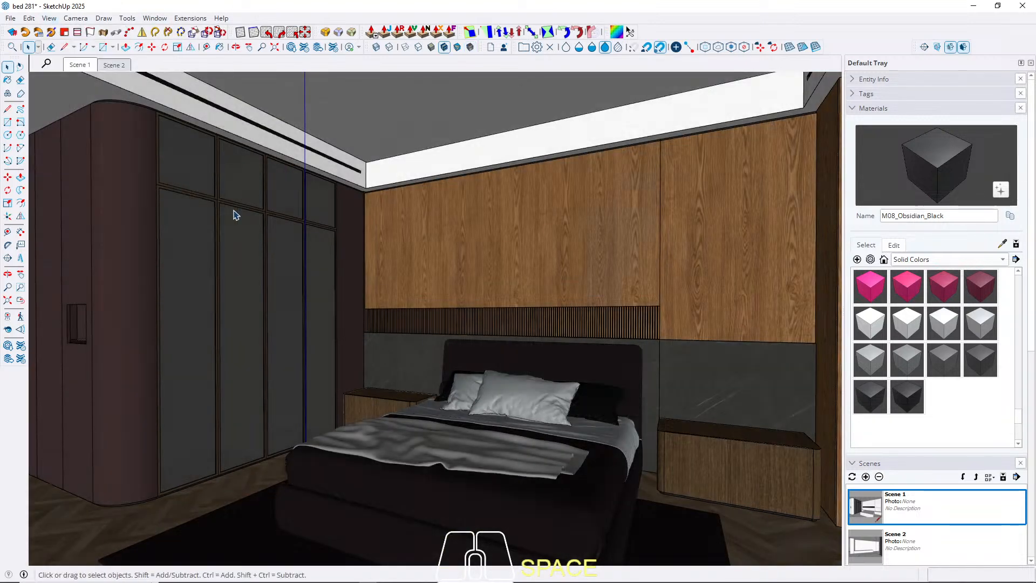
Update Scene 1 with the current view, saving the style changes as a new style.
{"action": "right_click", "coordinate": [82, 67]}
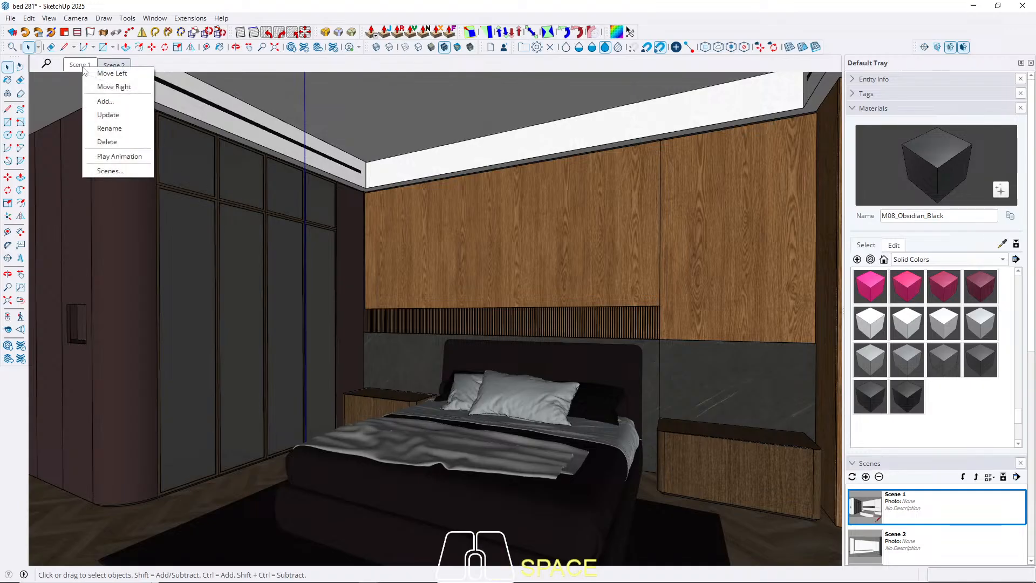
{"action": "left_click", "coordinate": [108, 115]}
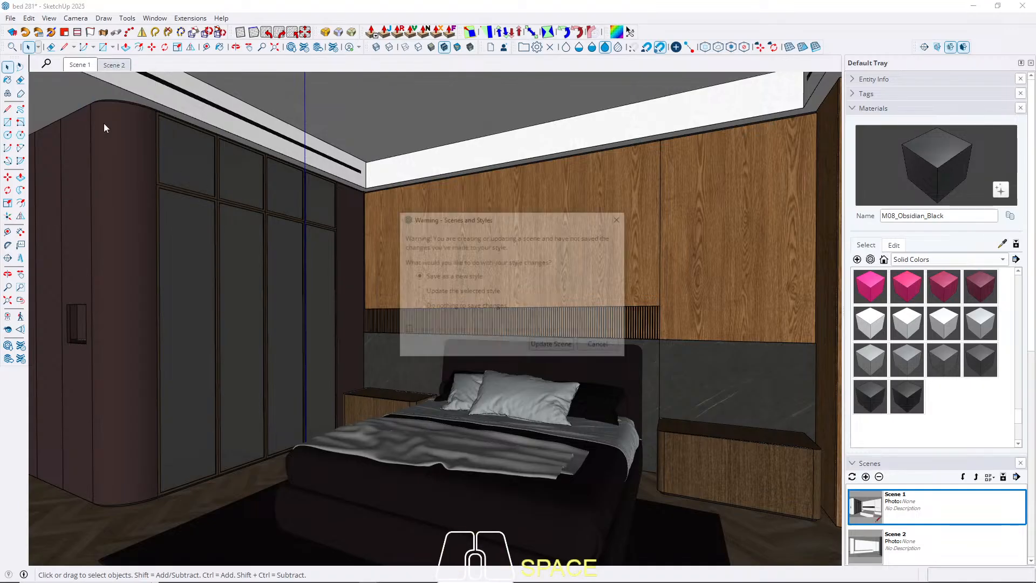
{"action": "left_click", "coordinate": [546, 350]}
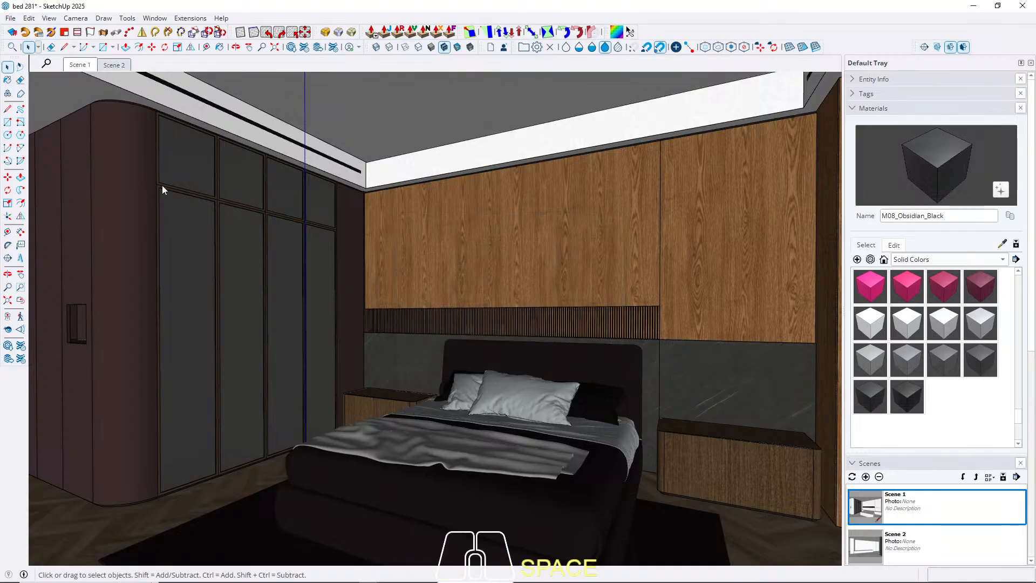
Switch to the Scene 2 view and set its face style to Shaded With Textures.
{"action": "left_click", "coordinate": [120, 69]}
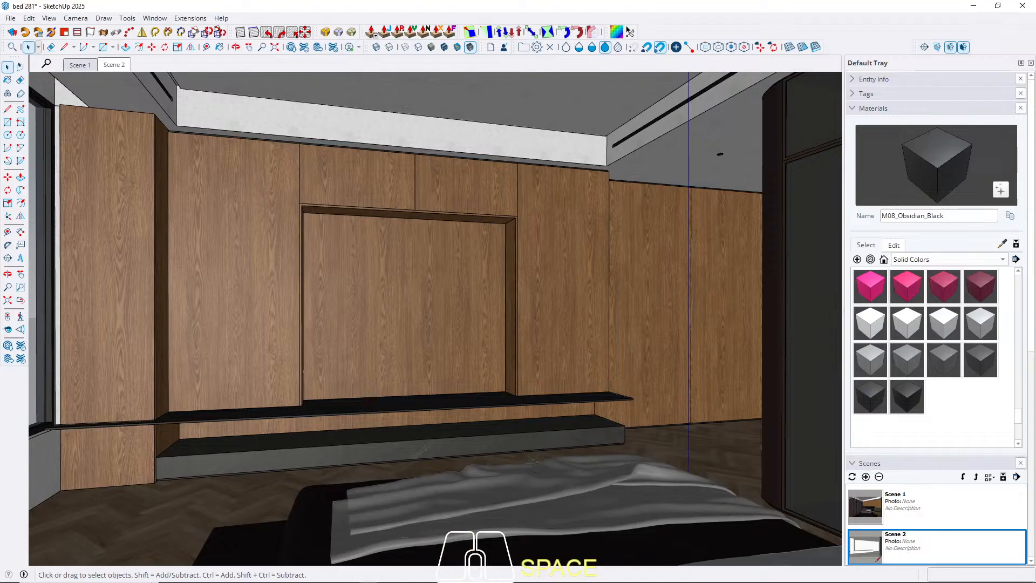
{"action": "left_click", "coordinate": [49, 19]}
{"action": "mouse_move", "coordinate": [100, 198]}
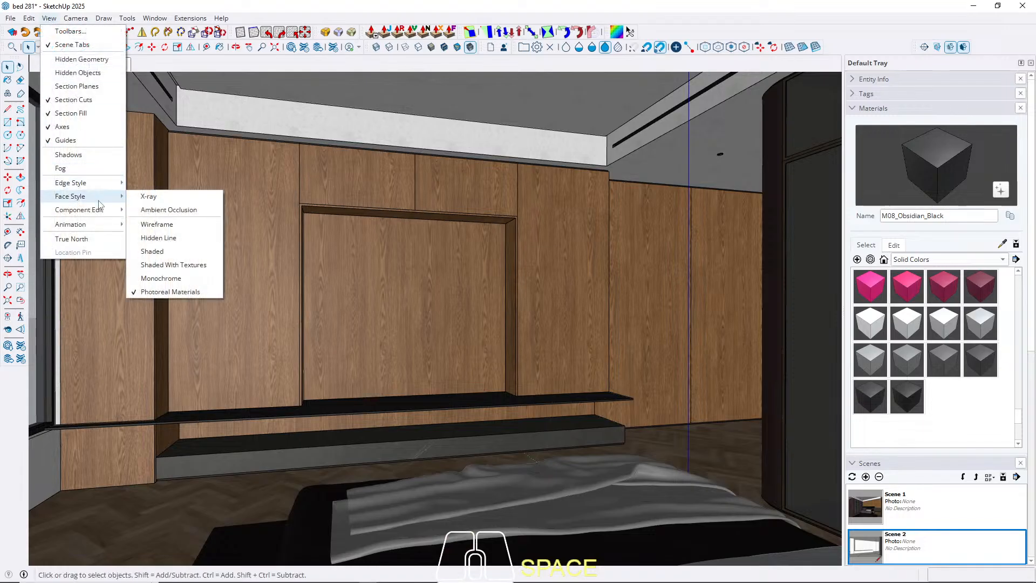
{"action": "left_click", "coordinate": [156, 265]}
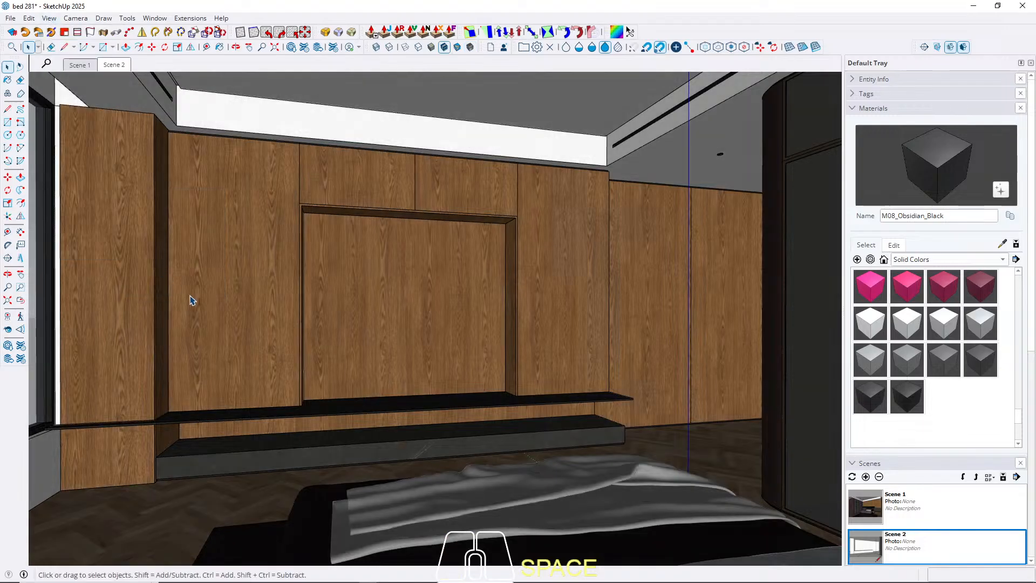
Update Scene 2 with the current view, saving the style changes as a new style.
{"action": "right_click", "coordinate": [112, 65]}
{"action": "left_click", "coordinate": [134, 119]}
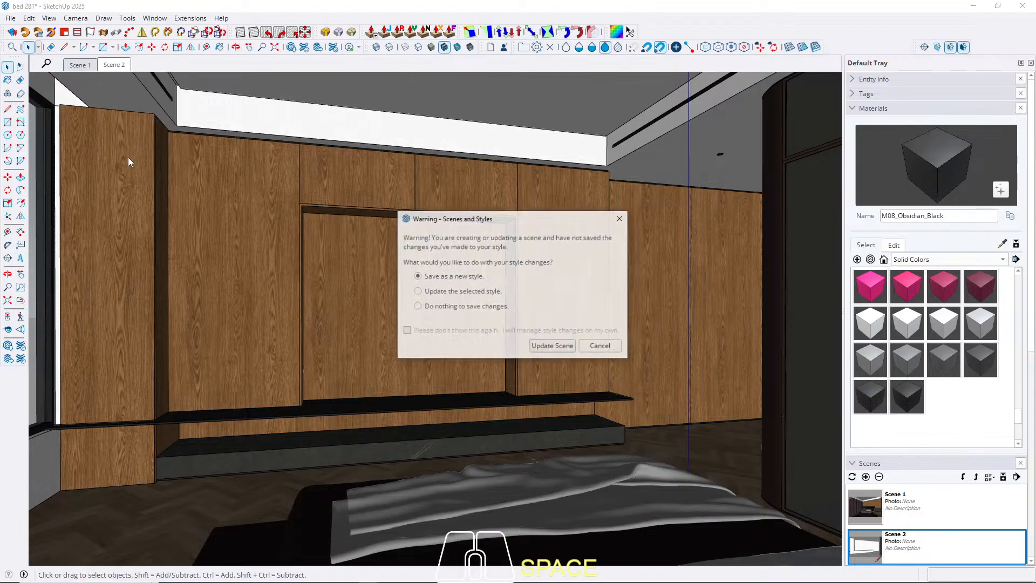
{"action": "left_click", "coordinate": [546, 345]}
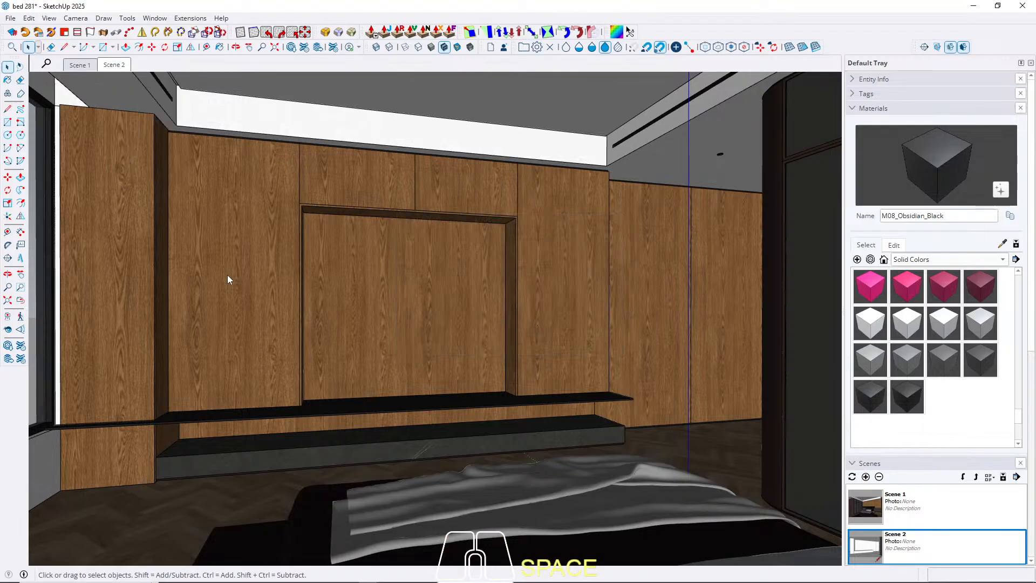
Sample the bed cover's grey fabric material and lighten it to saturation 0 and lightness 29.
{"action": "left_click", "coordinate": [79, 65]}
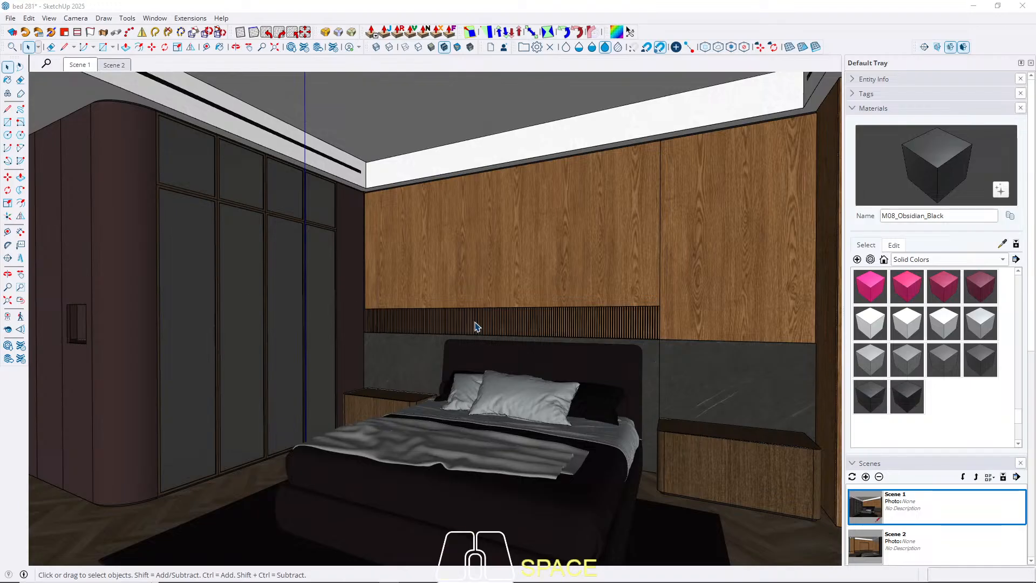
{"action": "middle_click_drag", "start_coordinate": [521, 393], "coordinate": [474, 274]}
{"action": "scroll", "coordinate": [521, 259], "scroll_direction": "up", "scroll_amount": 4}
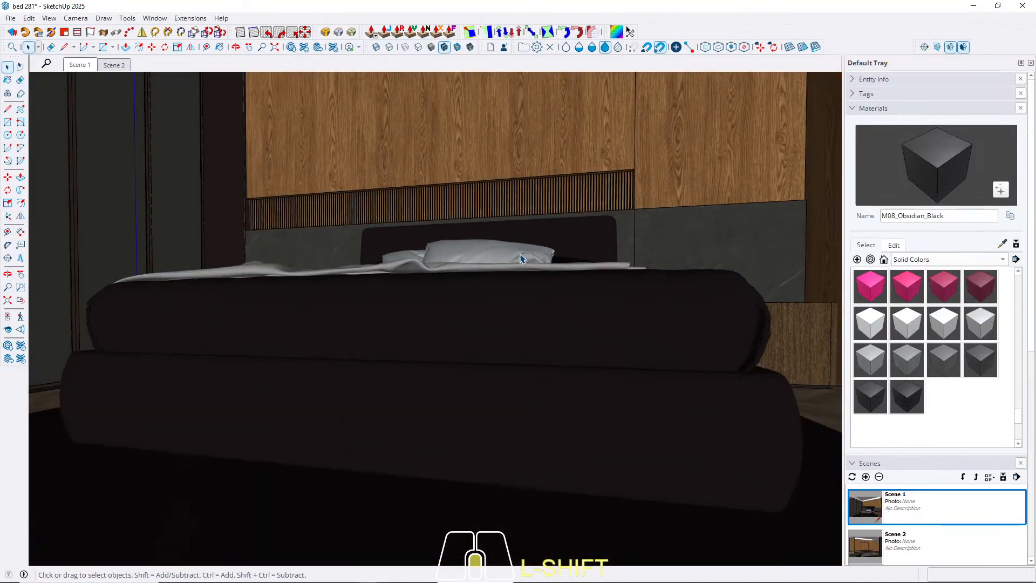
{"action": "middle_click_drag", "start_coordinate": [493, 365], "coordinate": [457, 206]}
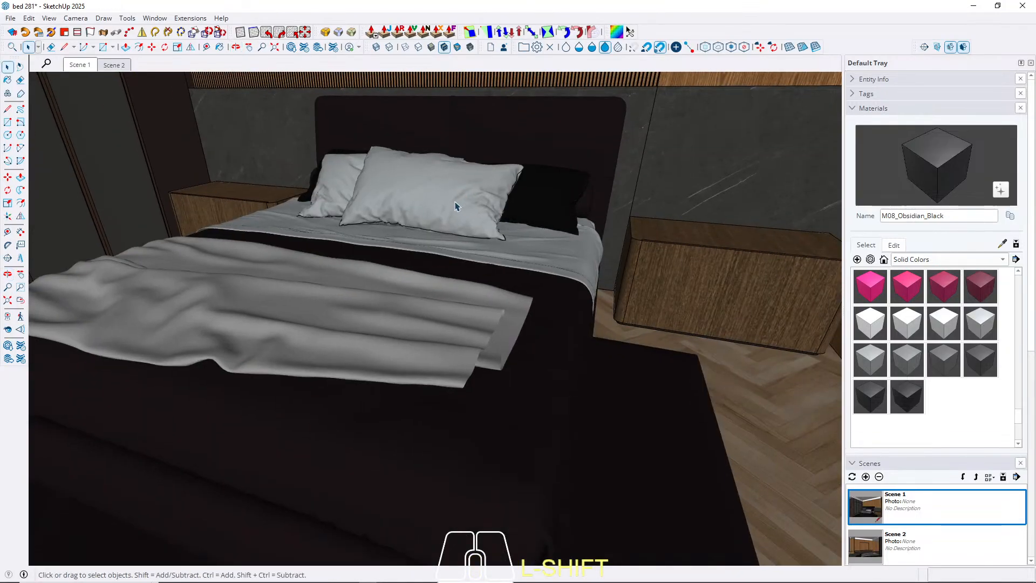
{"action": "key", "text": "b"}
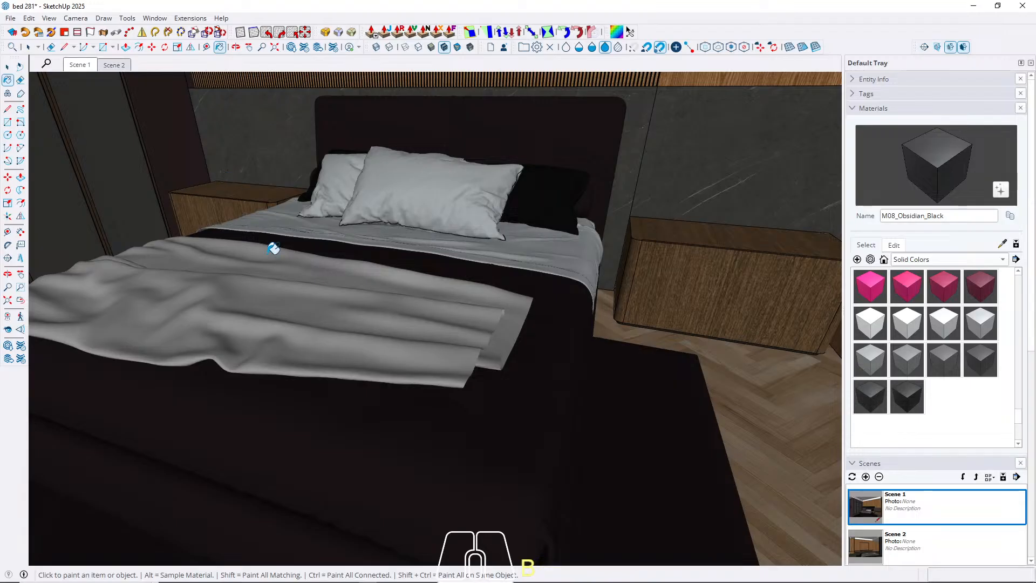
{"action": "left_click", "coordinate": [486, 458], "text": "alt"}
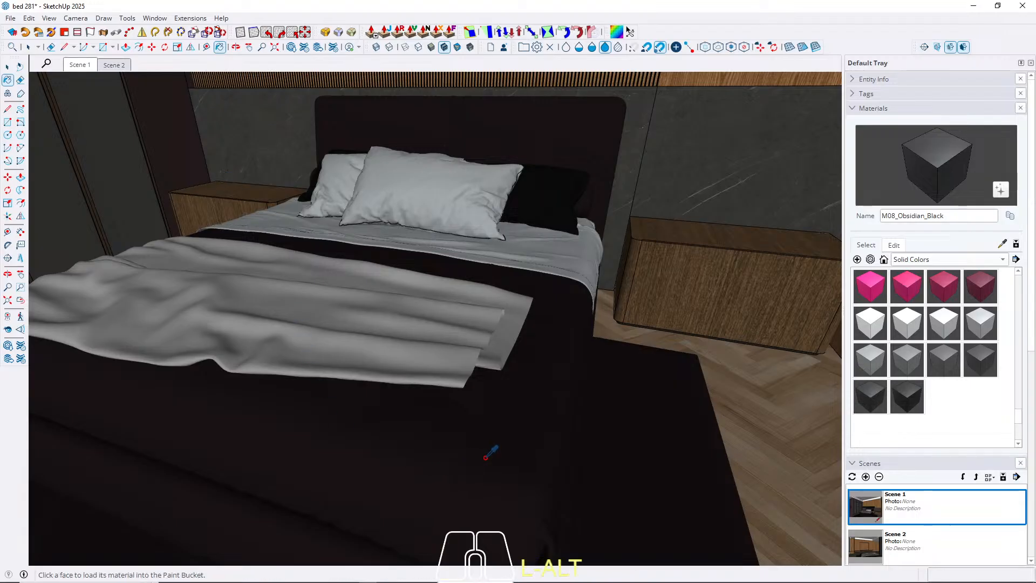
{"action": "left_click", "coordinate": [491, 449], "text": "alt"}
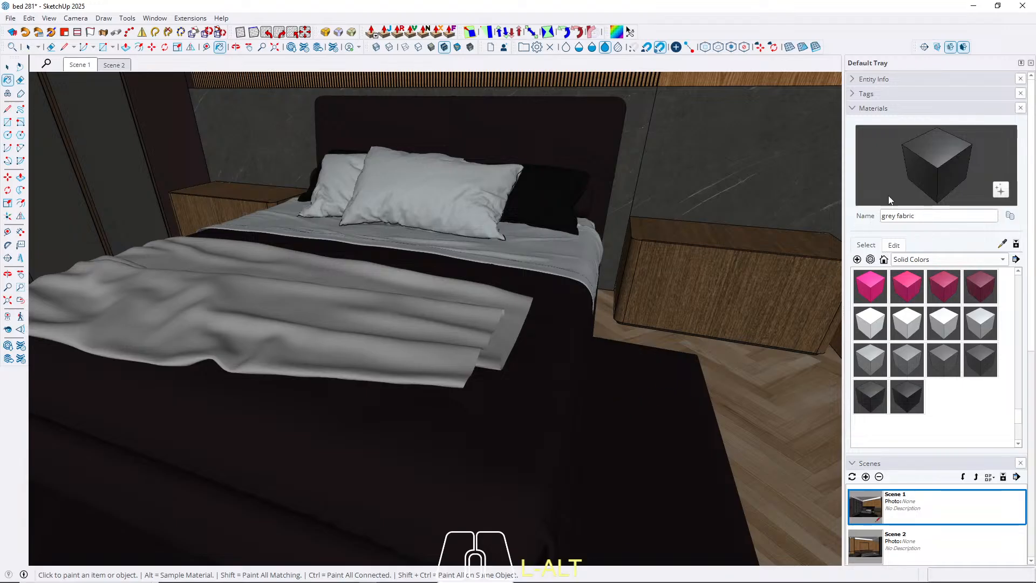
{"action": "left_click", "coordinate": [895, 246]}
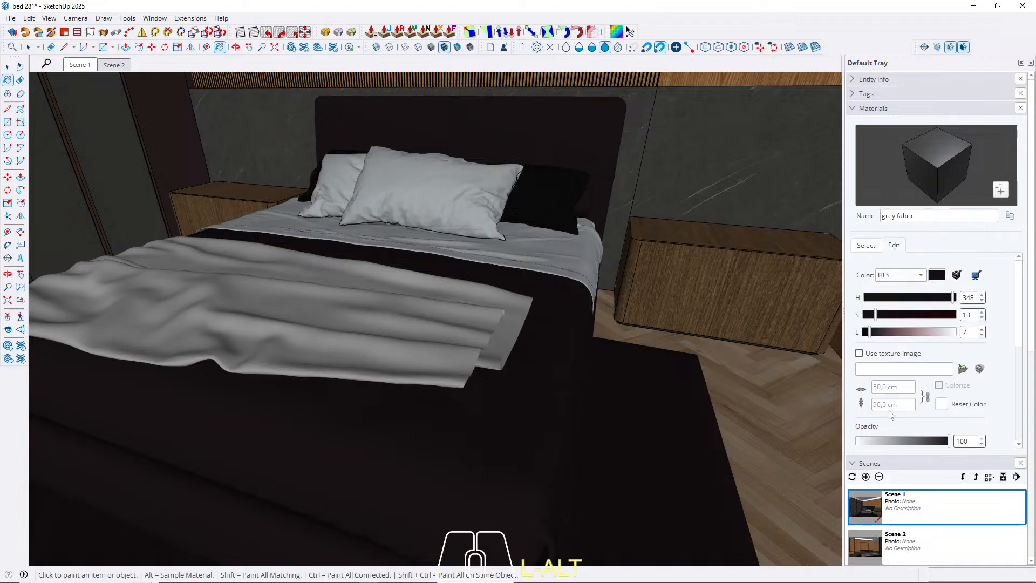
{"action": "left_click_drag", "start_coordinate": [866, 332], "coordinate": [892, 347]}
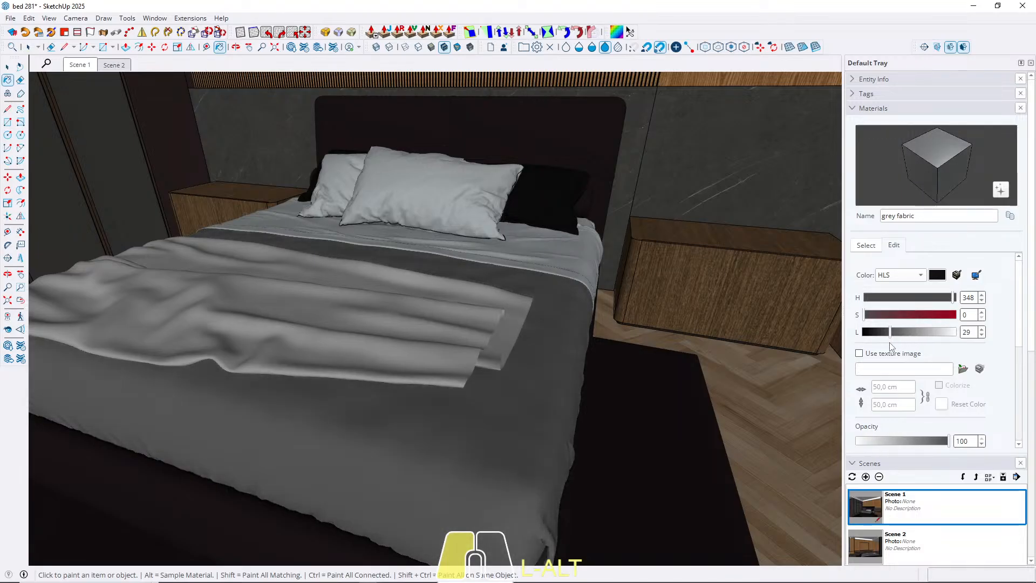
Sample the bed frame's suede material and lighten it to saturation 8 and lightness 16.
{"action": "scroll", "coordinate": [478, 305], "scroll_direction": "down", "scroll_amount": 1}
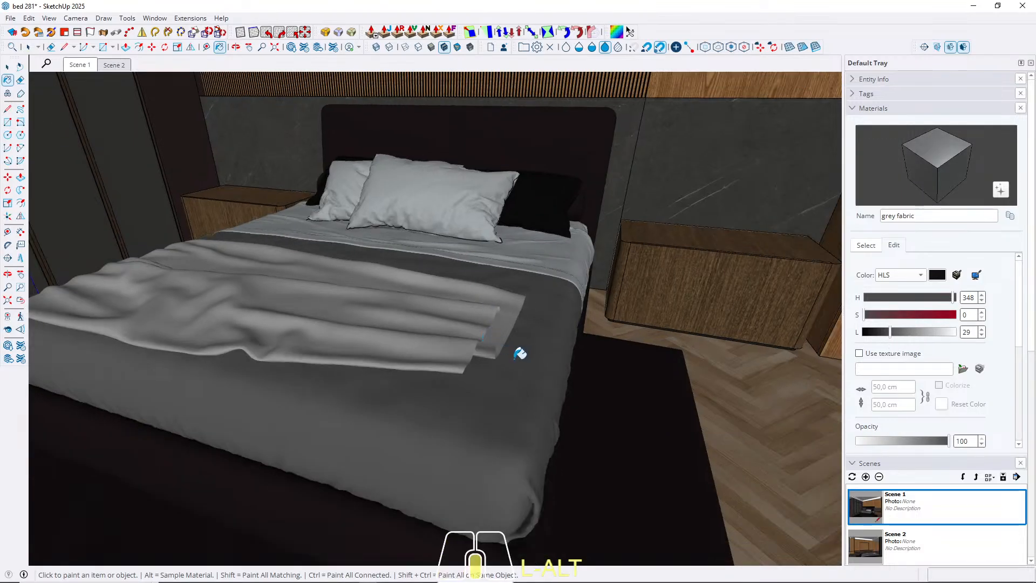
{"action": "middle_click_drag", "start_coordinate": [458, 353], "coordinate": [482, 276]}
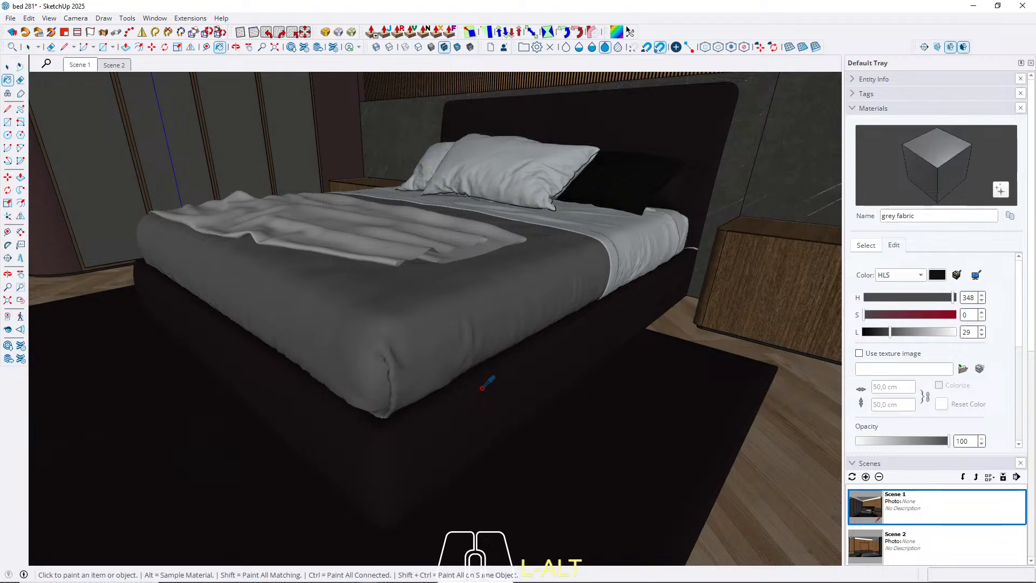
{"action": "left_click", "coordinate": [491, 405], "text": "alt"}
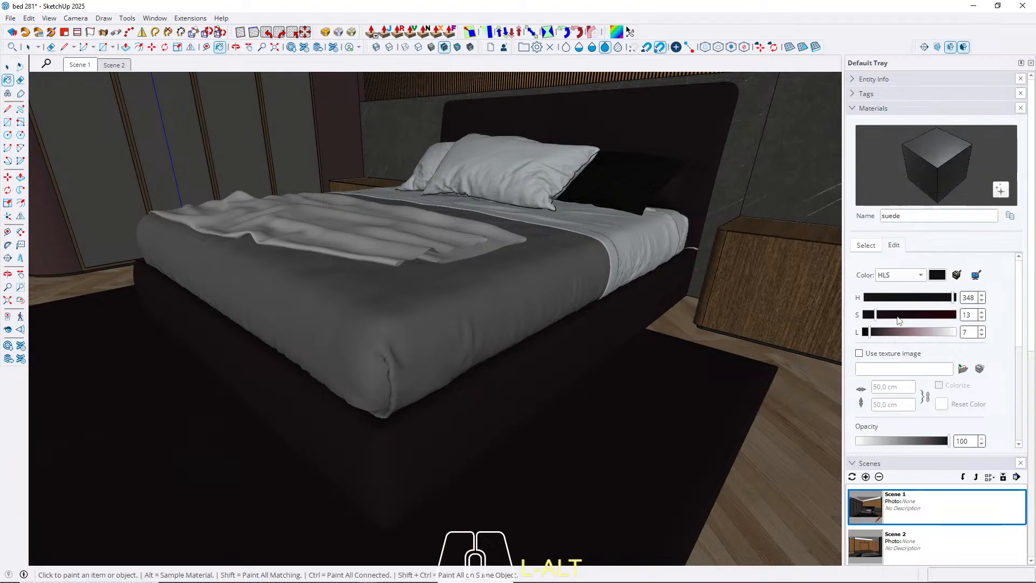
{"action": "mouse_move", "coordinate": [868, 333]}
{"action": "left_mouse_down"}
{"action": "mouse_move", "coordinate": [884, 335]}
{"action": "mouse_move", "coordinate": [875, 319]}
{"action": "mouse_move", "coordinate": [878, 339]}
{"action": "left_mouse_up"}
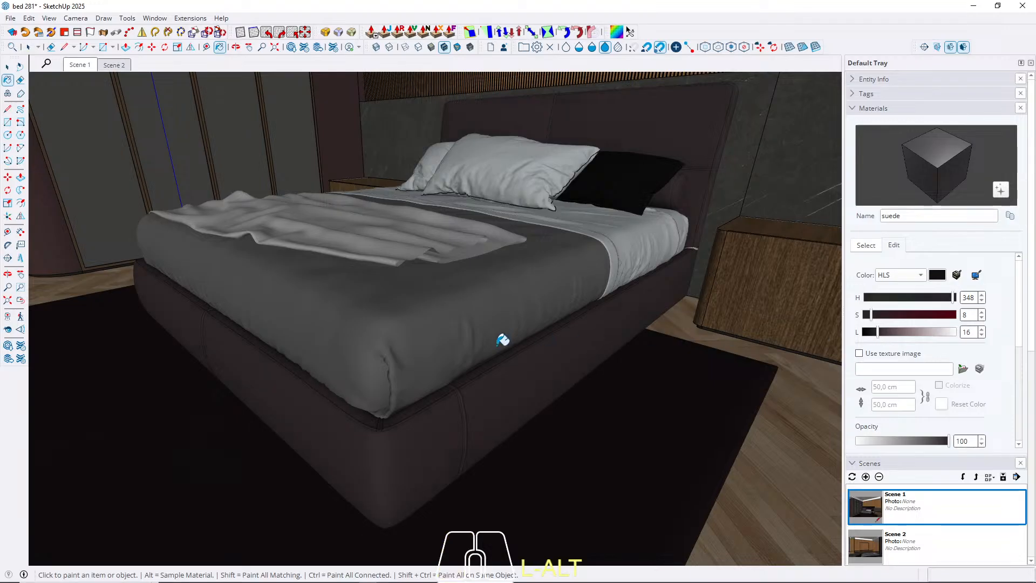
Sample the dark fabric material from the black pillow and raise its lightness to 51.
{"action": "middle_click_drag", "start_coordinate": [560, 327], "coordinate": [600, 393]}
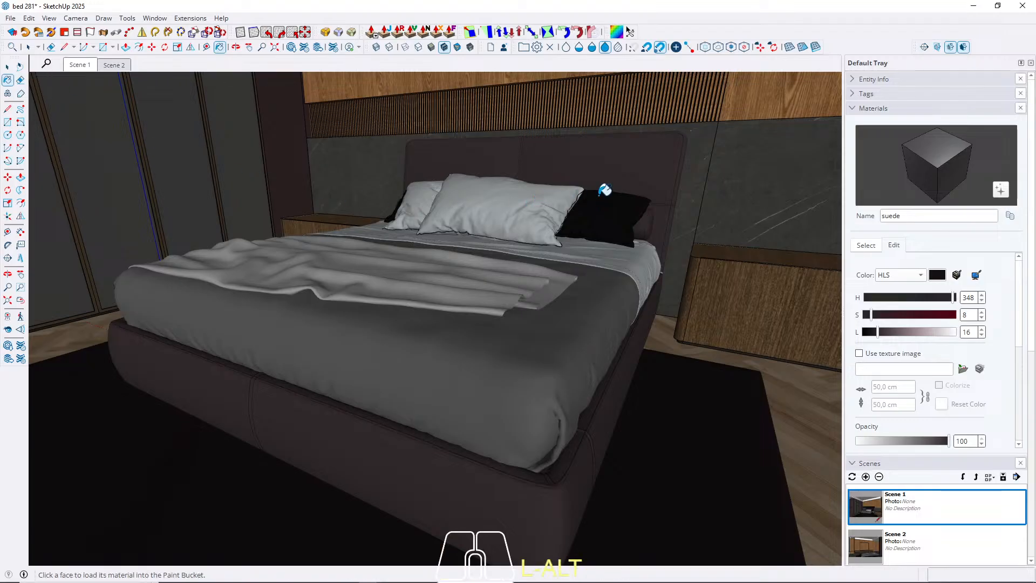
{"action": "scroll", "coordinate": [626, 195], "scroll_direction": "up", "scroll_amount": 2}
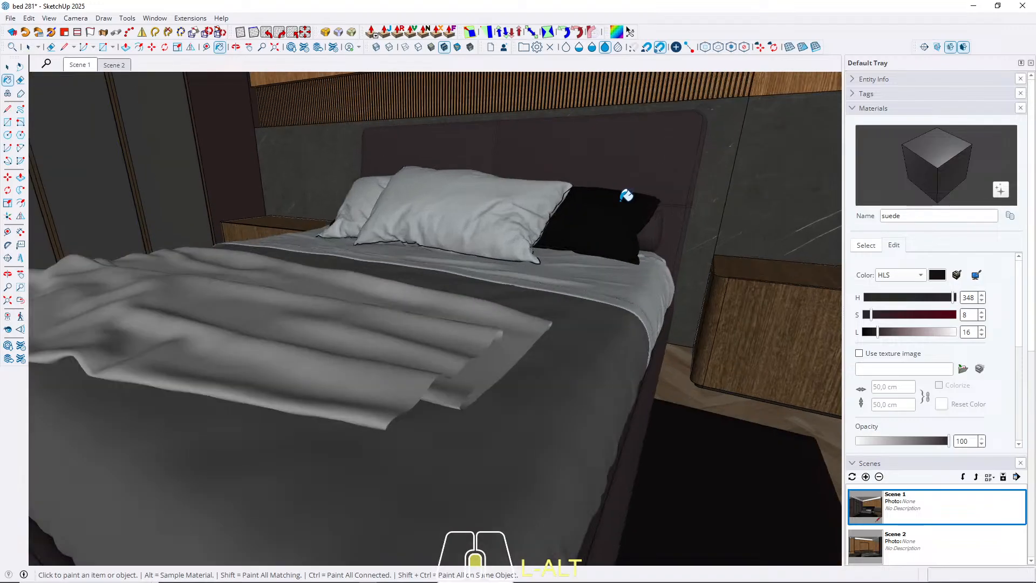
{"action": "scroll", "coordinate": [626, 196], "scroll_direction": "up", "scroll_amount": 3}
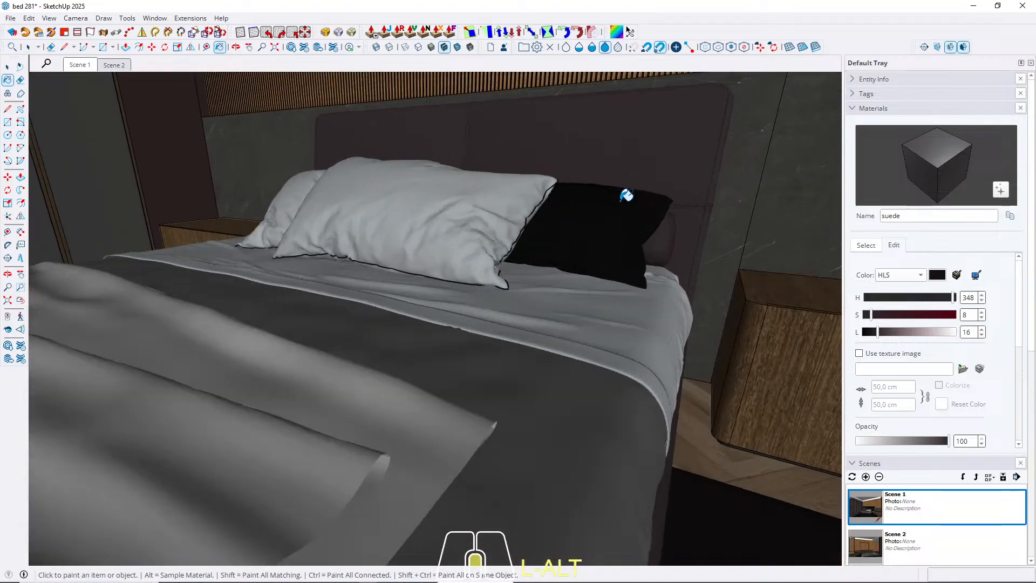
{"action": "scroll", "coordinate": [627, 196], "scroll_direction": "up", "scroll_amount": 5}
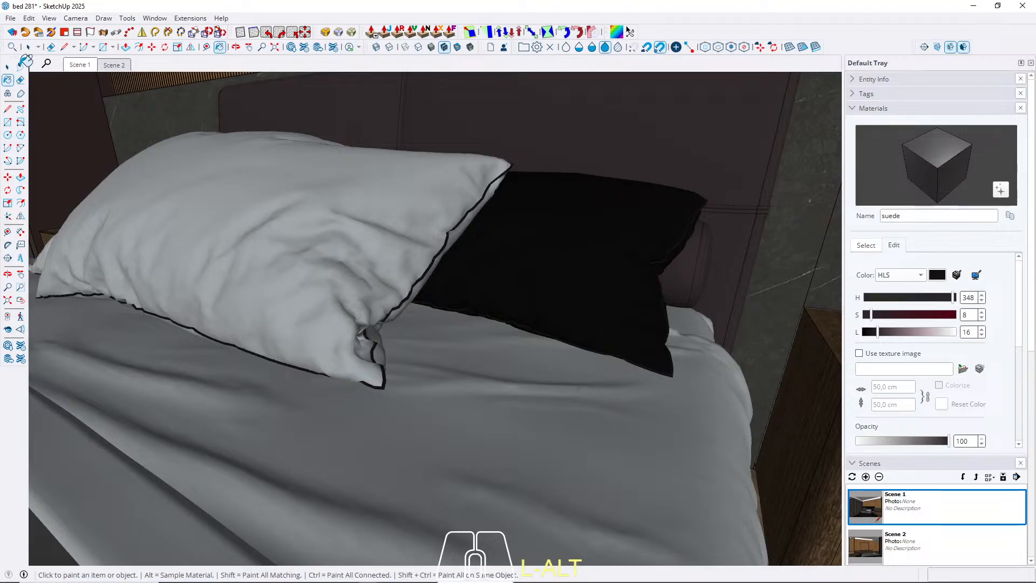
{"action": "left_click", "coordinate": [8, 66]}
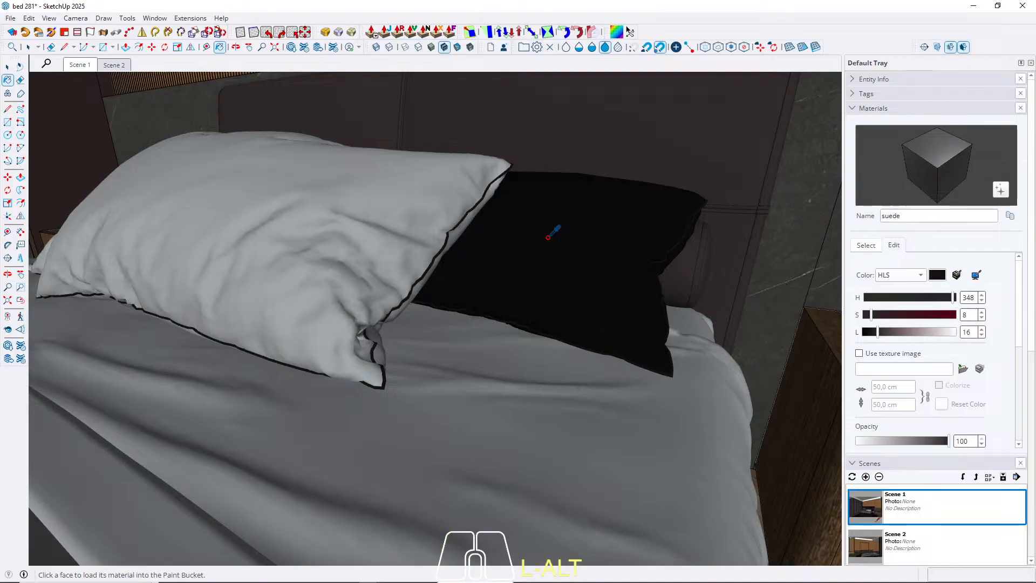
{"action": "left_click", "coordinate": [549, 236], "text": "alt"}
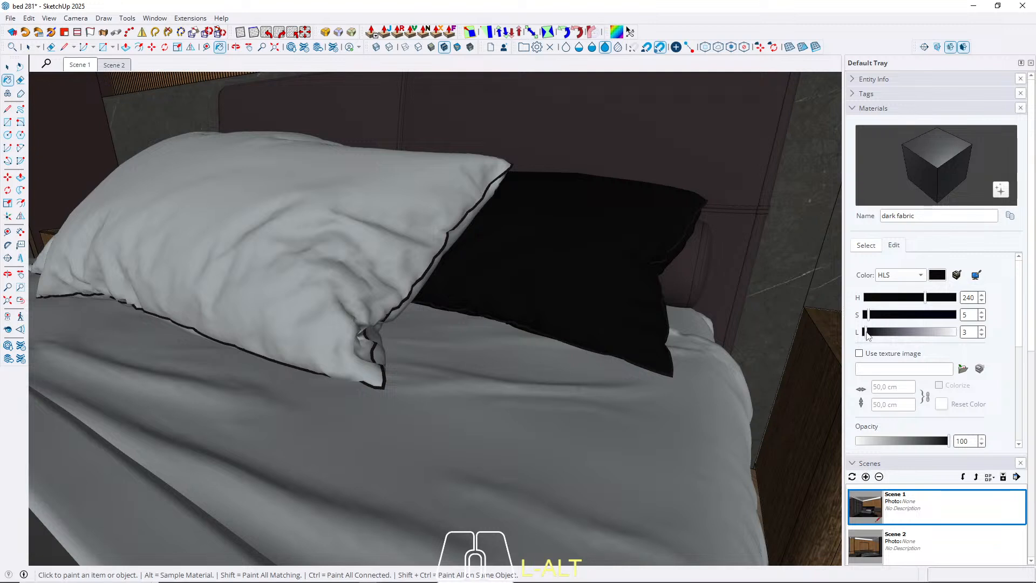
{"action": "left_click_drag", "start_coordinate": [867, 335], "coordinate": [911, 337]}
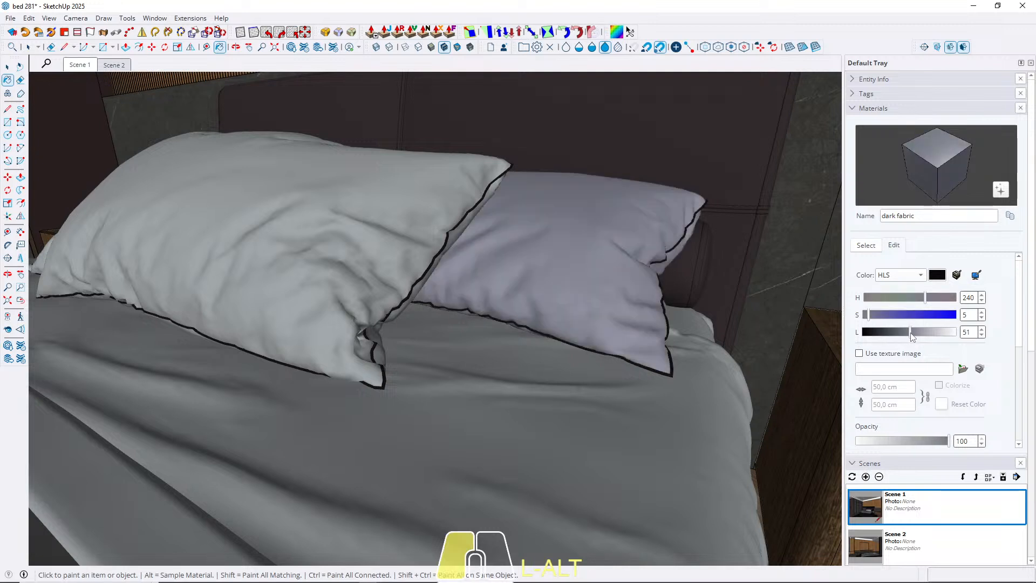
{"action": "left_click", "coordinate": [11, 65]}
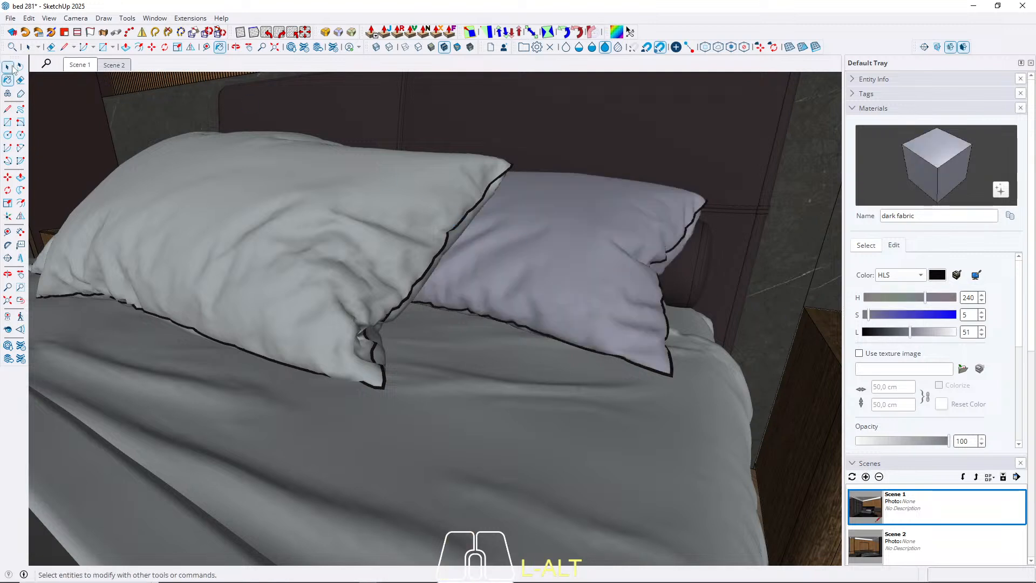
Review the bed in both scenes and save the model without purging unused items.
{"action": "left_click", "coordinate": [78, 65]}
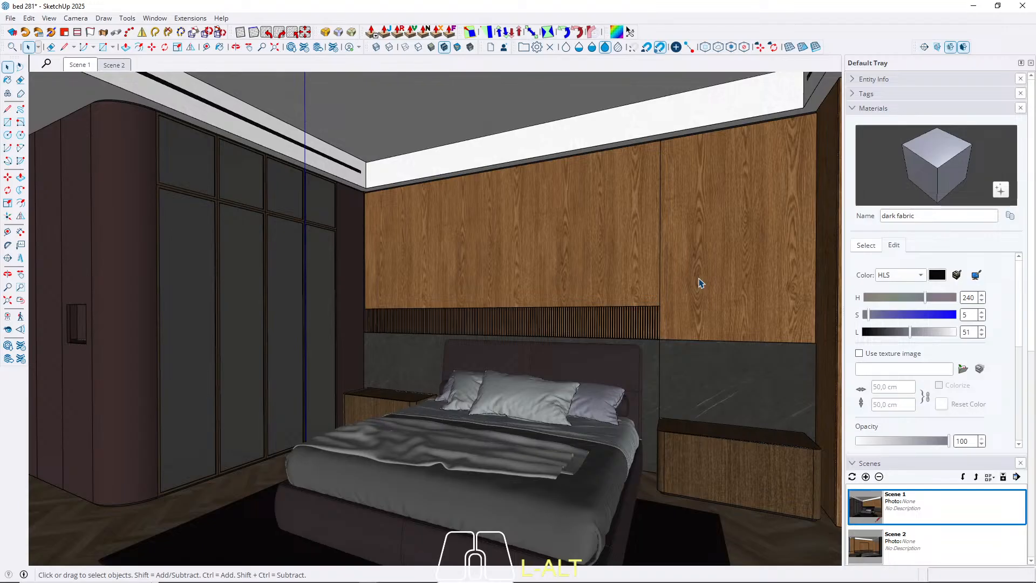
{"action": "left_click", "coordinate": [115, 66]}
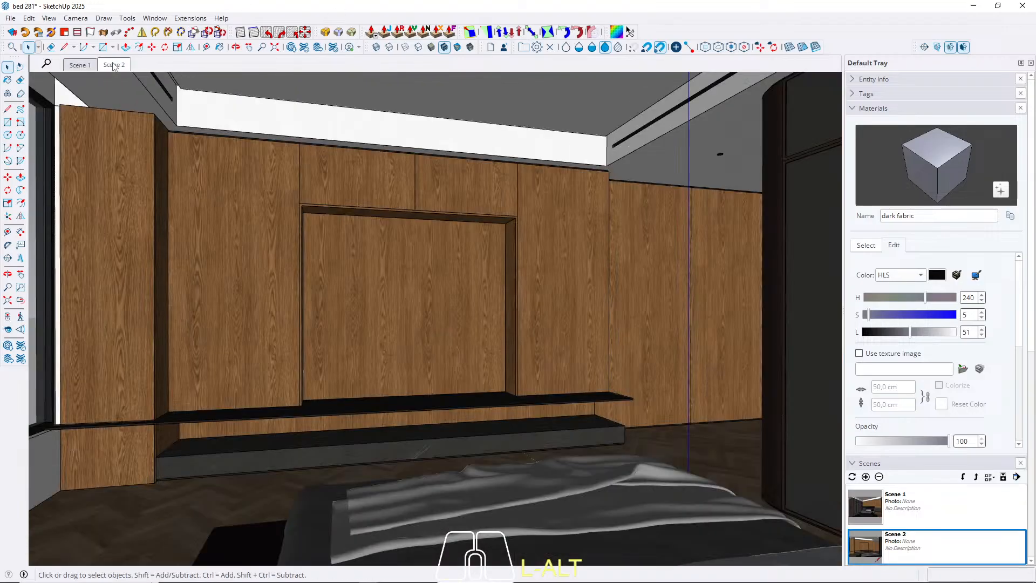
{"action": "left_click", "coordinate": [84, 66]}
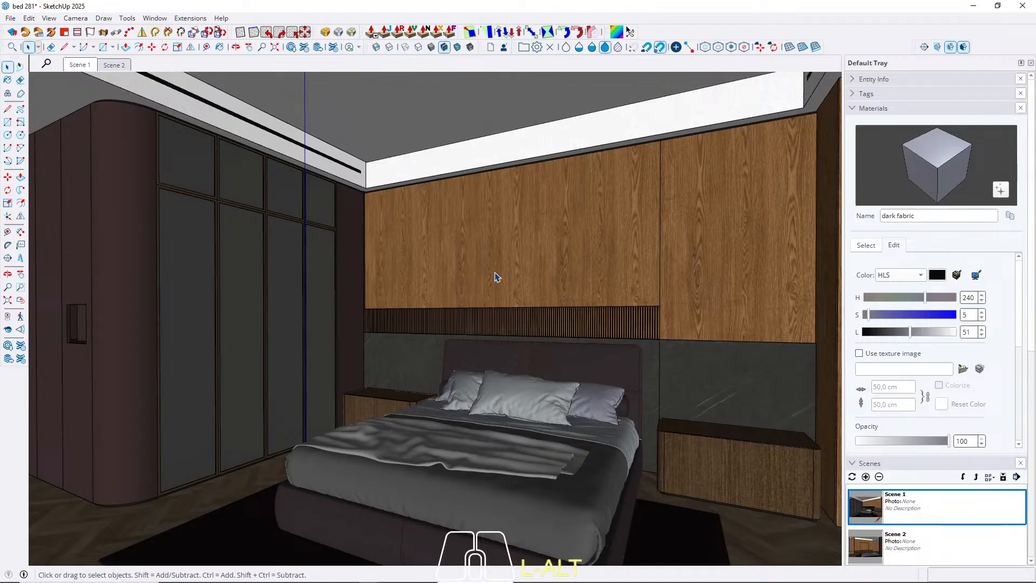
{"action": "mouse_move", "coordinate": [448, 333]}
{"action": "middle_mouse_down"}
{"action": "mouse_move", "coordinate": [486, 317]}
{"action": "mouse_move", "coordinate": [556, 326]}
{"action": "mouse_move", "coordinate": [476, 323]}
{"action": "mouse_move", "coordinate": [462, 342]}
{"action": "mouse_move", "coordinate": [534, 342]}
{"action": "mouse_move", "coordinate": [497, 352]}
{"action": "mouse_move", "coordinate": [587, 342]}
{"action": "mouse_move", "coordinate": [578, 351]}
{"action": "mouse_move", "coordinate": [613, 326]}
{"action": "middle_mouse_up"}
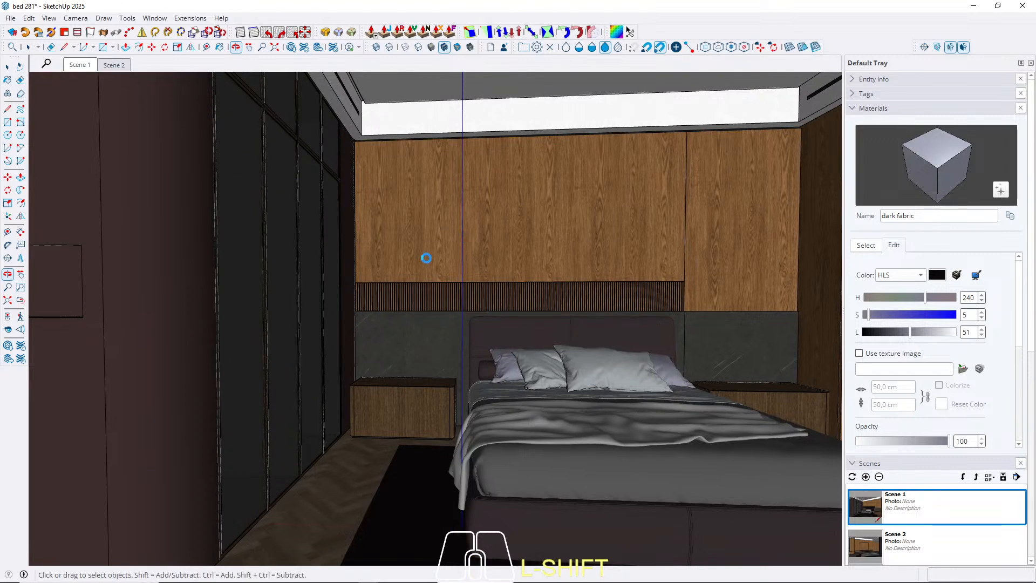
{"action": "left_click", "coordinate": [11, 18]}
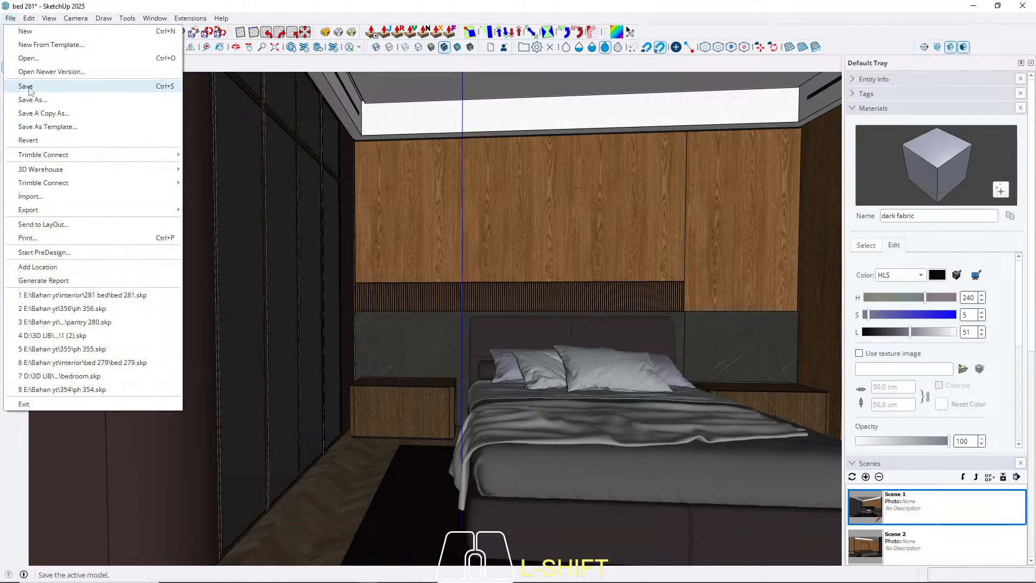
{"action": "left_click", "coordinate": [26, 87]}
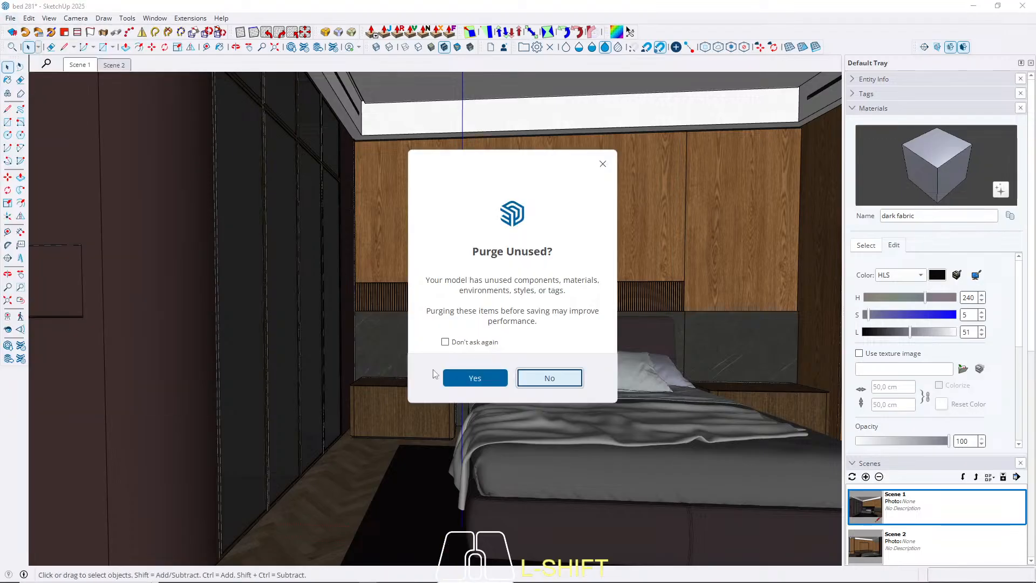
{"action": "left_click", "coordinate": [536, 372]}
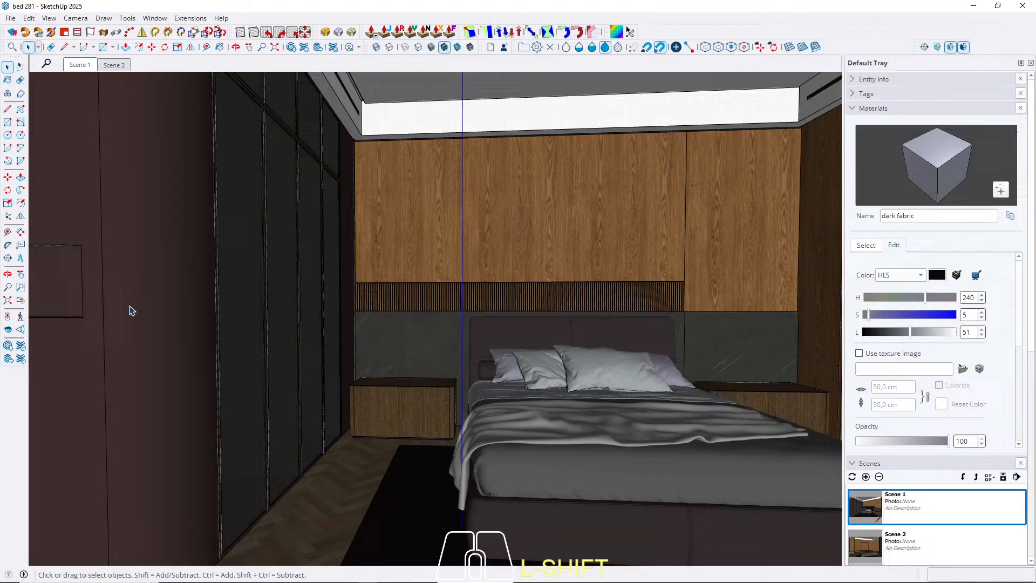
Look over the bed and wardrobe, ending on the saved Scene 1 view.
{"action": "middle_click_drag", "start_coordinate": [489, 361], "coordinate": [492, 356]}
{"action": "left_click", "coordinate": [21, 300]}
{"action": "middle_click_drag", "start_coordinate": [425, 312], "coordinate": [342, 320]}
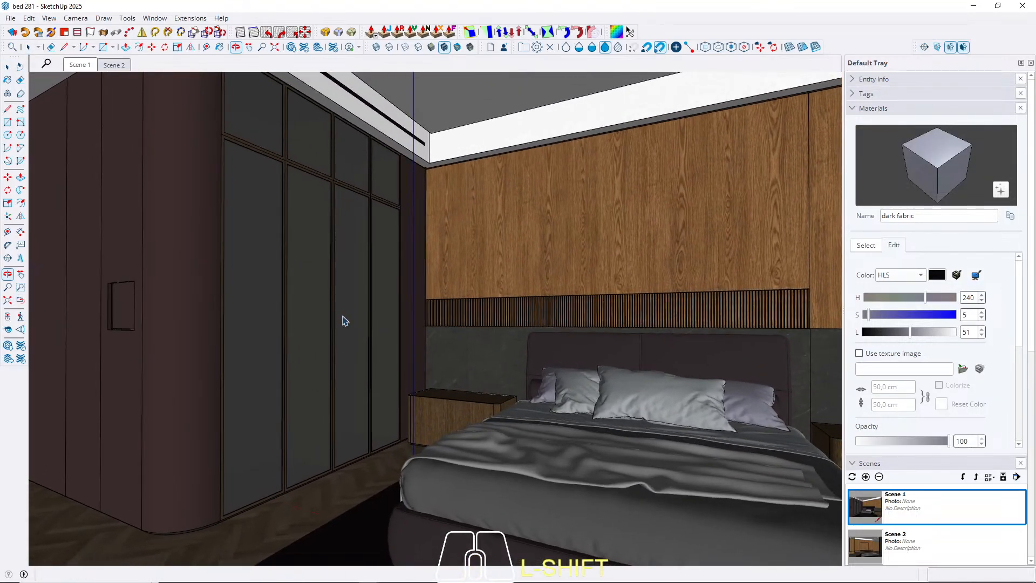
{"action": "middle_click_drag", "start_coordinate": [533, 366], "coordinate": [579, 372]}
{"action": "left_click", "coordinate": [78, 66]}
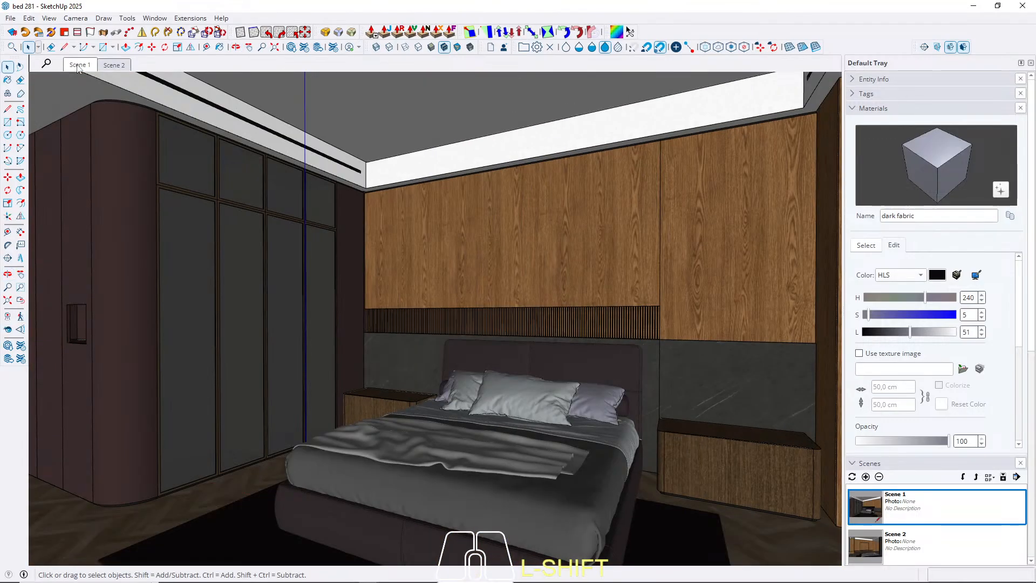
Hide the front wall and the panels behind it that block the outside view into the bedroom.
{"action": "key", "text": "z"}
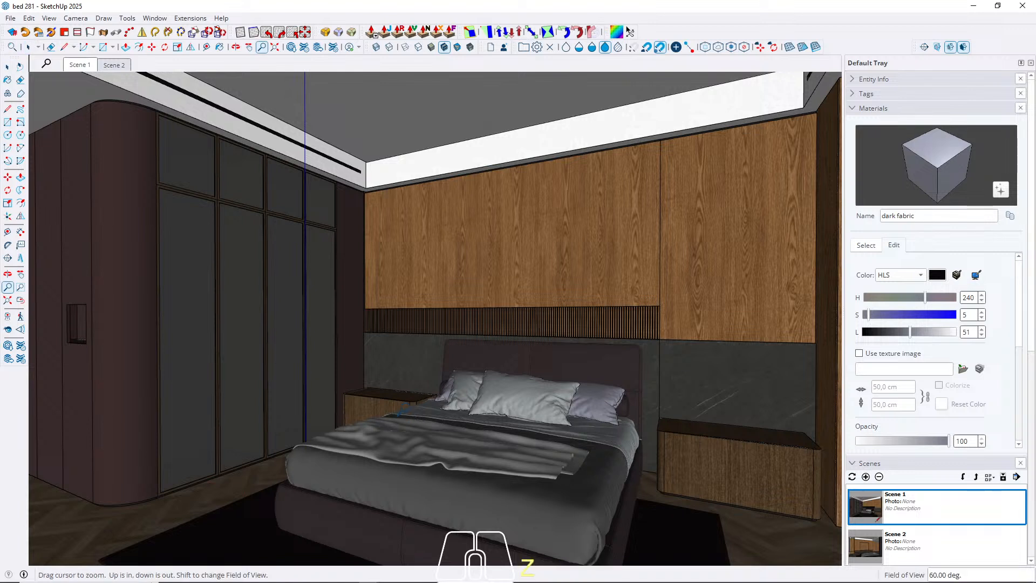
{"action": "key", "text": "space"}
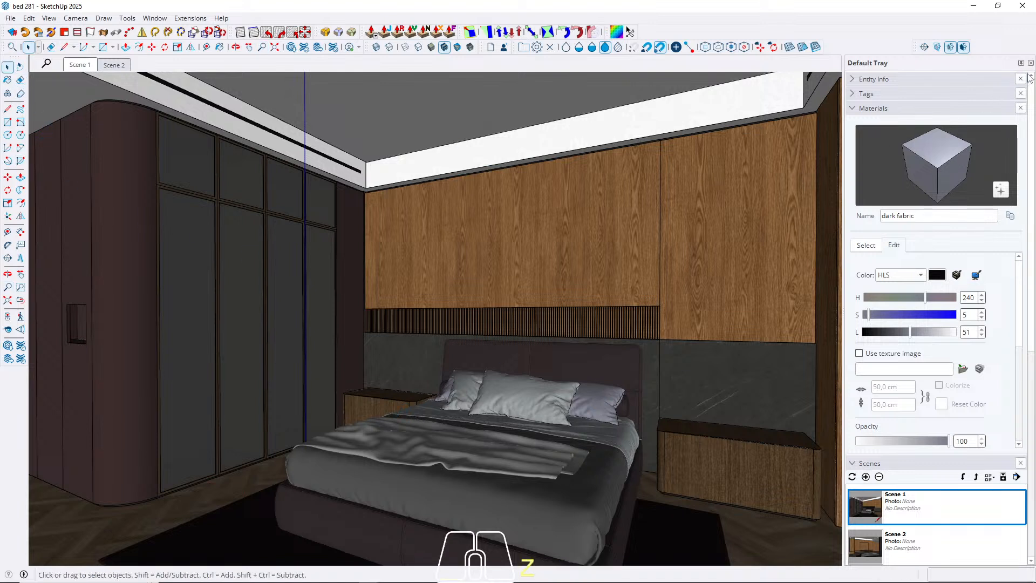
{"action": "mouse_move", "coordinate": [593, 291]}
{"action": "middle_mouse_down"}
{"action": "mouse_move", "coordinate": [710, 298]}
{"action": "mouse_move", "coordinate": [609, 305]}
{"action": "middle_mouse_up"}
{"action": "left_click", "coordinate": [336, 313]}
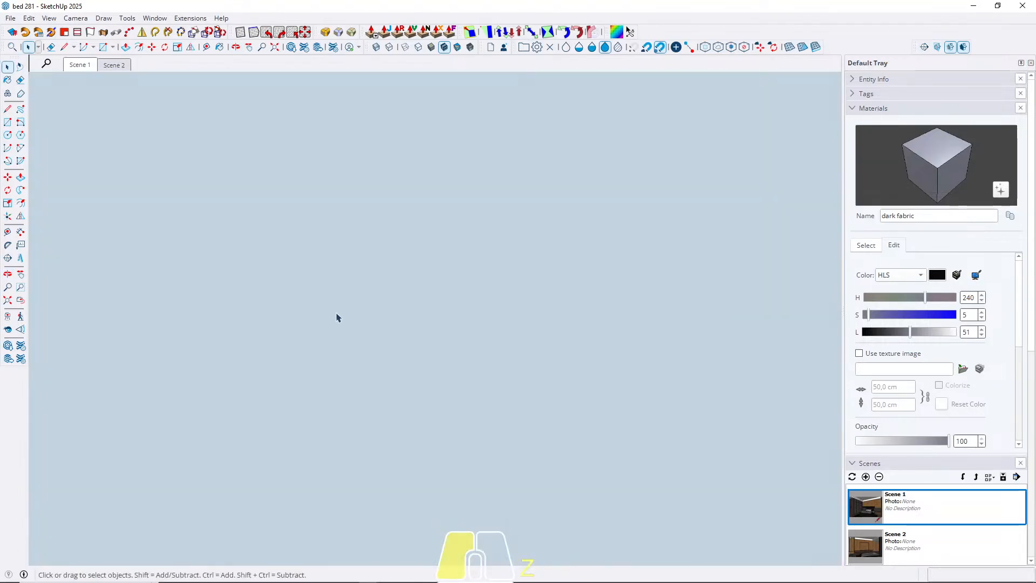
{"action": "key", "text": "h"}
{"action": "middle_click_drag", "start_coordinate": [388, 347], "coordinate": [394, 359]}
{"action": "left_click", "coordinate": [394, 360]}
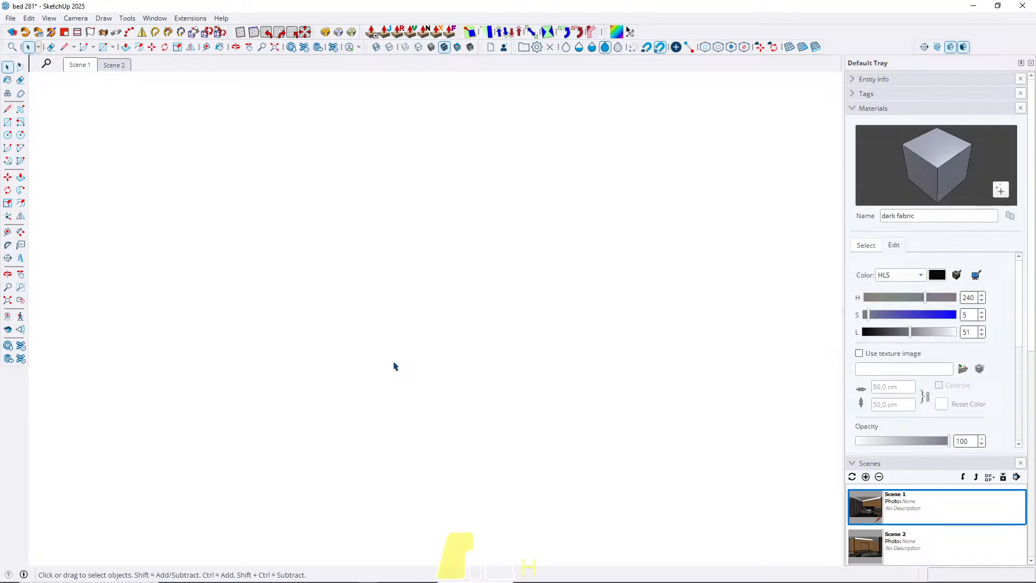
{"action": "key", "text": "h"}
{"action": "scroll", "coordinate": [347, 314], "scroll_direction": "down", "scroll_amount": 5}
{"action": "left_click", "coordinate": [160, 352]}
{"action": "key", "text": "h"}
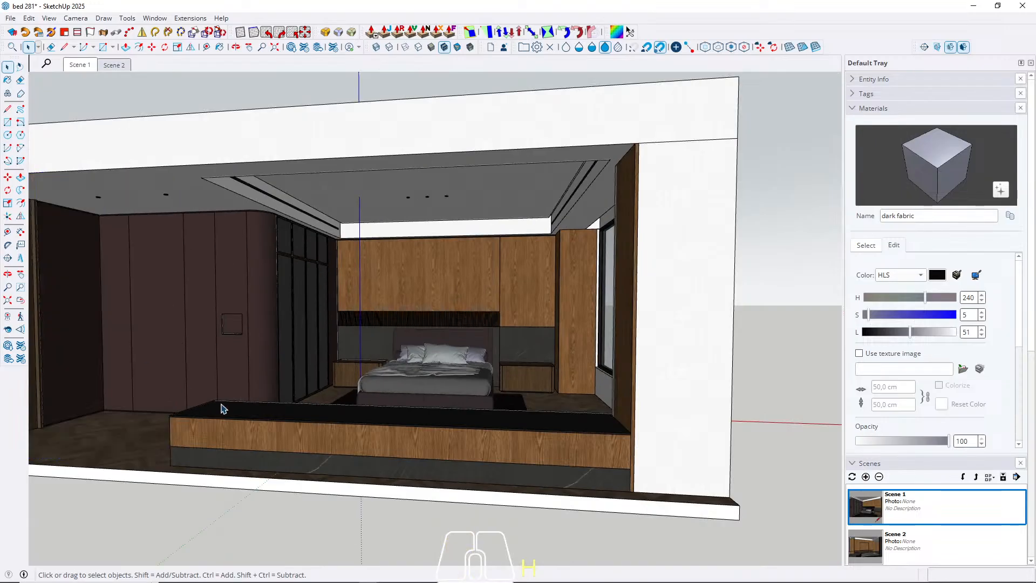
Hide the wooden front, black top and stone base of the low cabinet opposite the bed.
{"action": "key", "text": "h"}
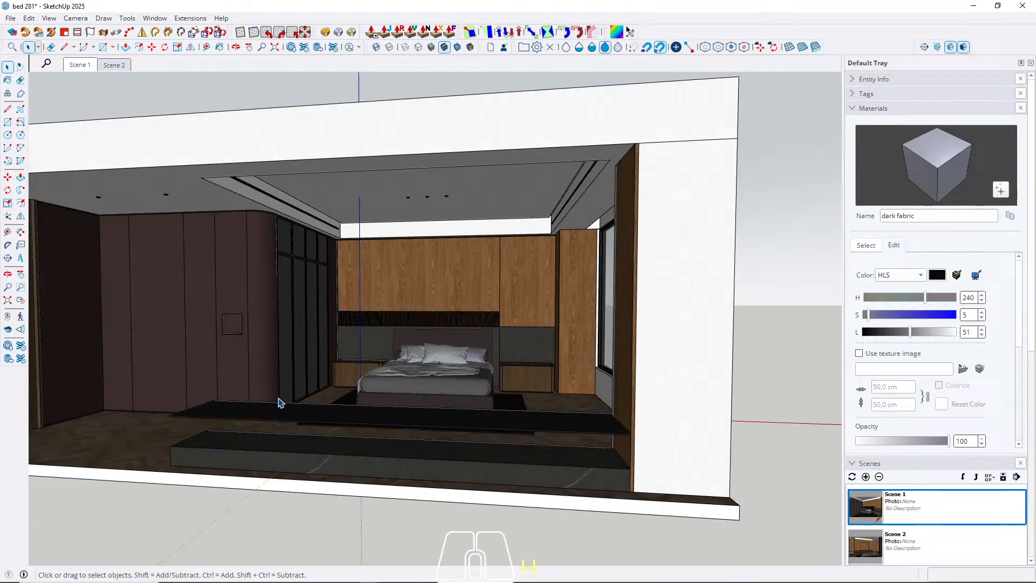
{"action": "left_click", "coordinate": [278, 418]}
{"action": "key", "text": "h"}
{"action": "left_click", "coordinate": [285, 451]}
{"action": "key", "text": "h"}
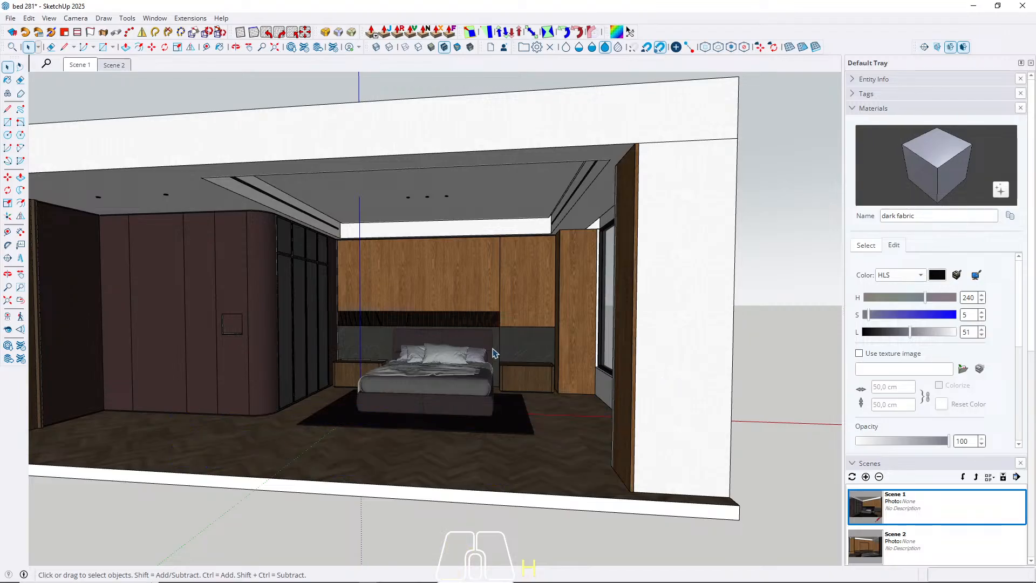
Unhide all hidden walls and cabinet parts and bring the whole room into view from outside.
{"action": "key", "text": "u"}
{"action": "middle_click_drag", "start_coordinate": [409, 296], "coordinate": [467, 396]}
{"action": "scroll", "coordinate": [468, 394], "scroll_direction": "down", "scroll_amount": 5}
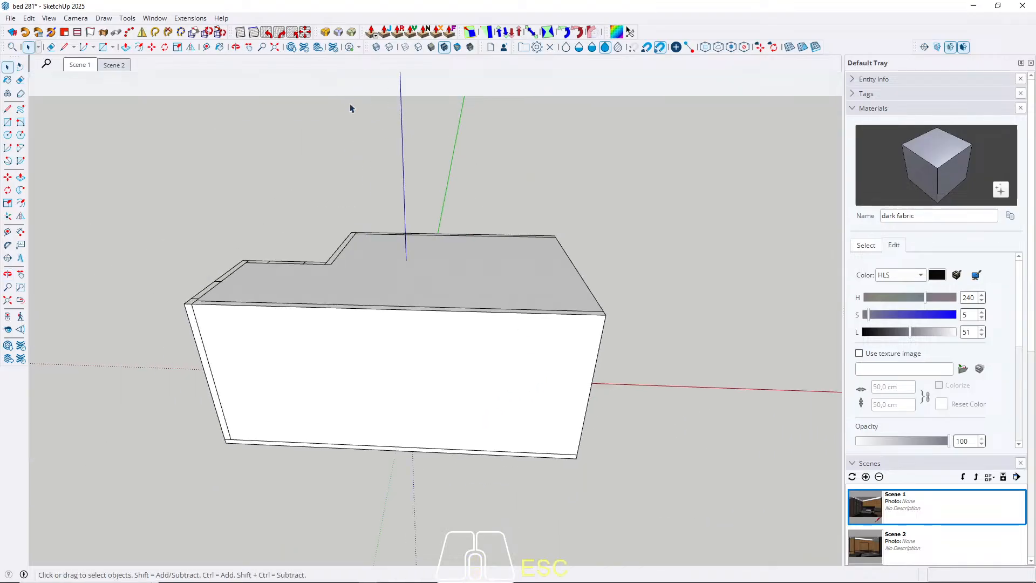
Try to cut the room open with section plane Section 1 placed on the front wall and moved inward.
{"action": "left_click", "coordinate": [924, 47]}
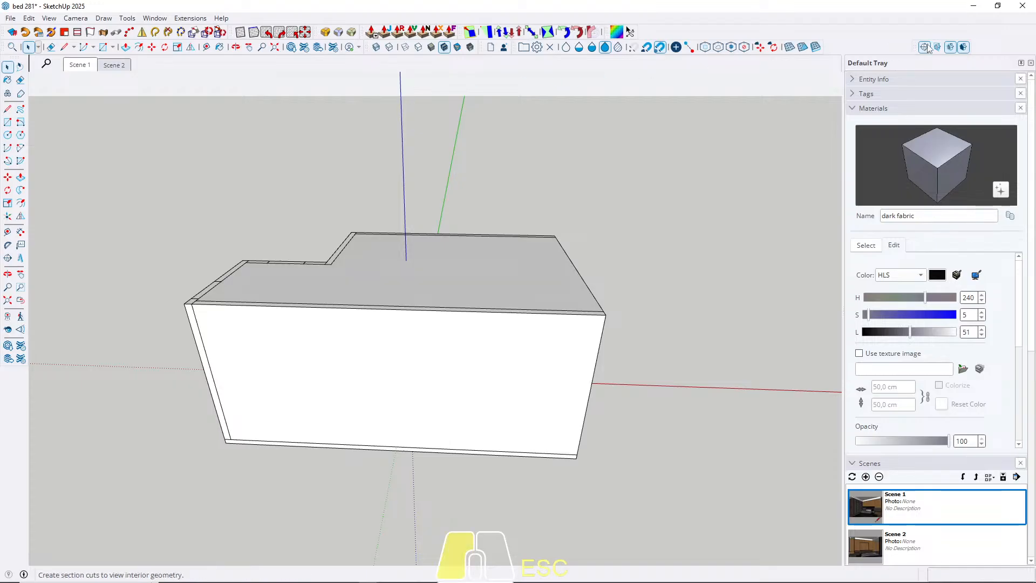
{"action": "left_click", "coordinate": [543, 362]}
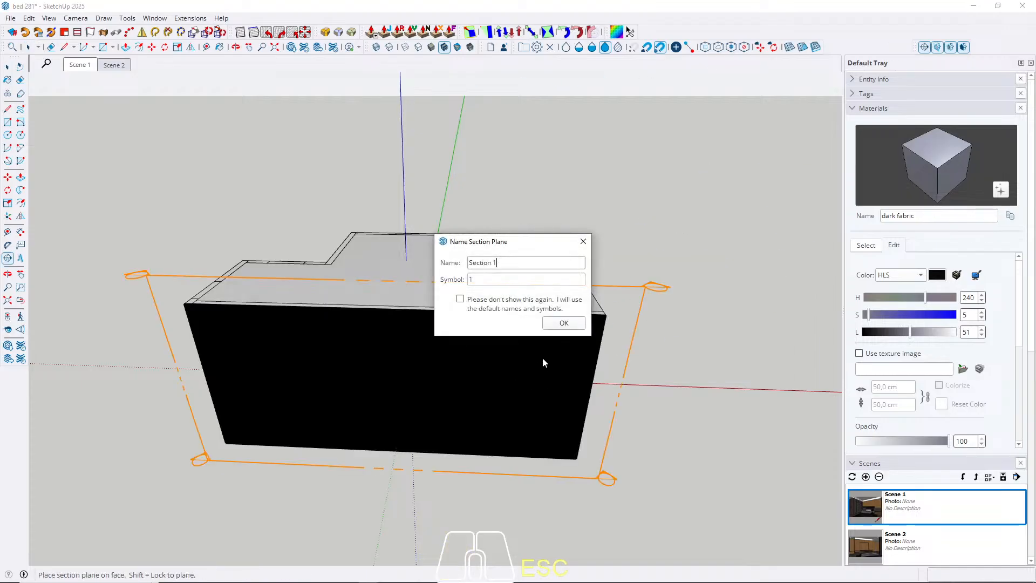
{"action": "left_click", "coordinate": [564, 323]}
{"action": "left_click", "coordinate": [592, 461]}
{"action": "key", "text": "m"}
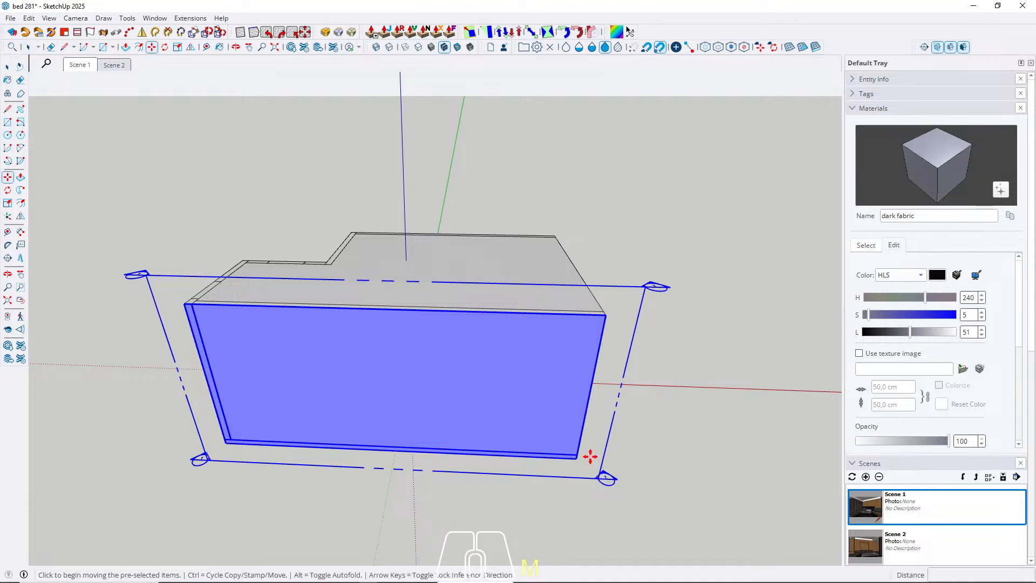
{"action": "left_click", "coordinate": [591, 456]}
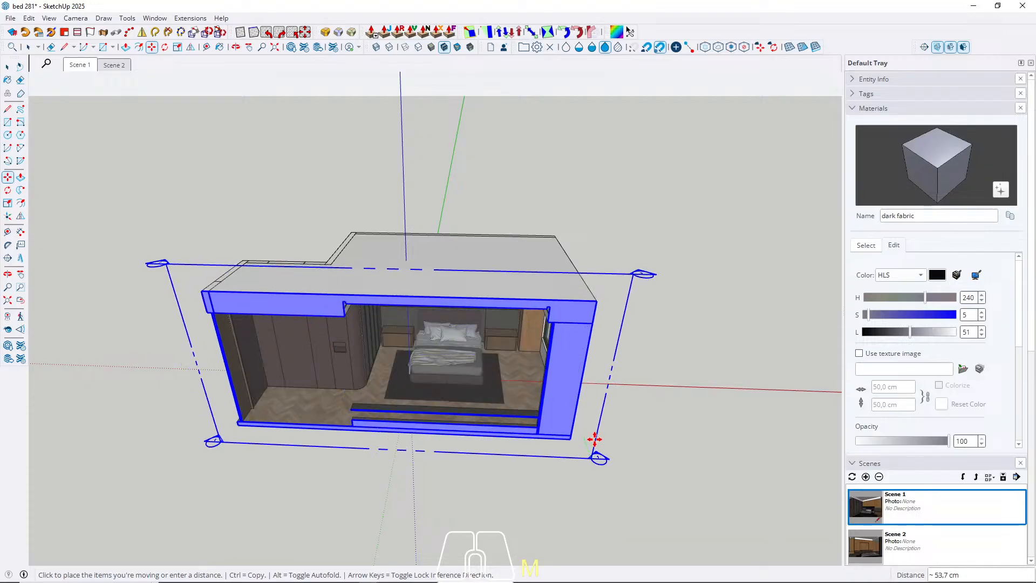
{"action": "key", "text": "space"}
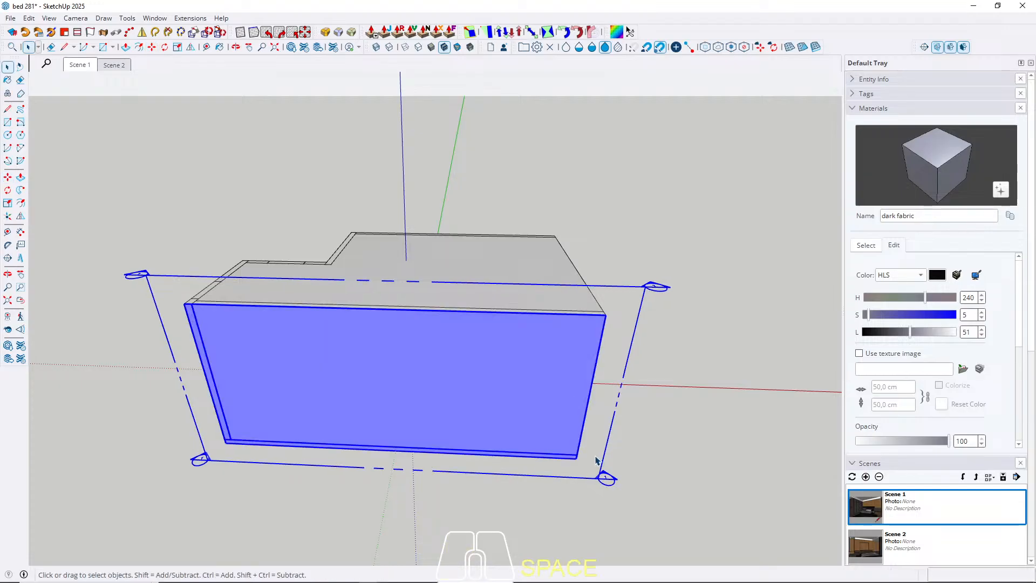
Remove the section plane and hide the ceiling to open the room from above.
{"action": "left_click", "coordinate": [596, 460]}
{"action": "left_click", "coordinate": [398, 282]}
{"action": "key", "text": "Delete"}
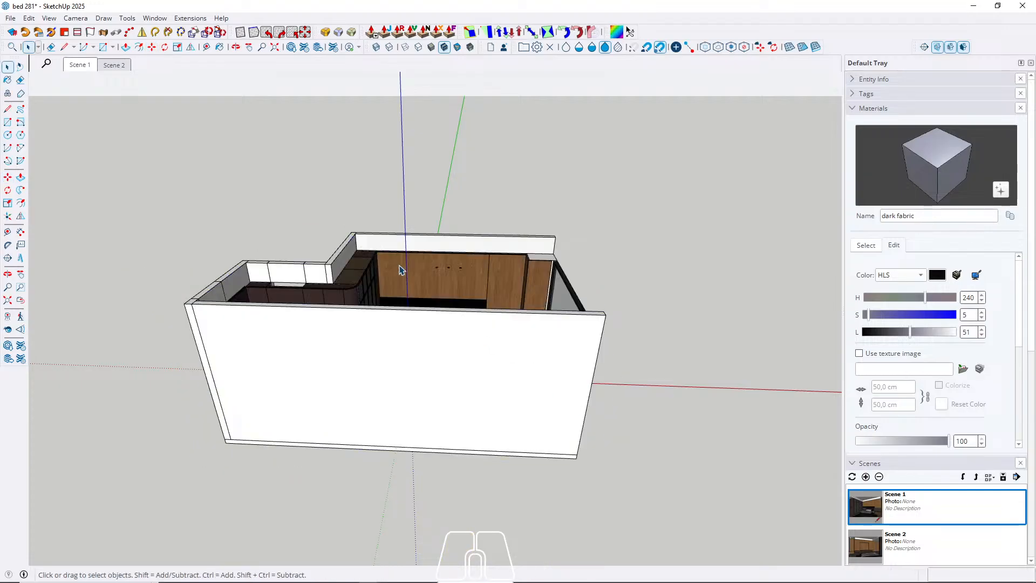
{"action": "middle_click_drag", "start_coordinate": [401, 269], "coordinate": [448, 544]}
{"action": "middle_click_drag", "start_coordinate": [419, 396], "coordinate": [479, 456]}
{"action": "key", "text": "space"}
{"action": "scroll", "coordinate": [390, 416], "scroll_direction": "up", "scroll_amount": 5}
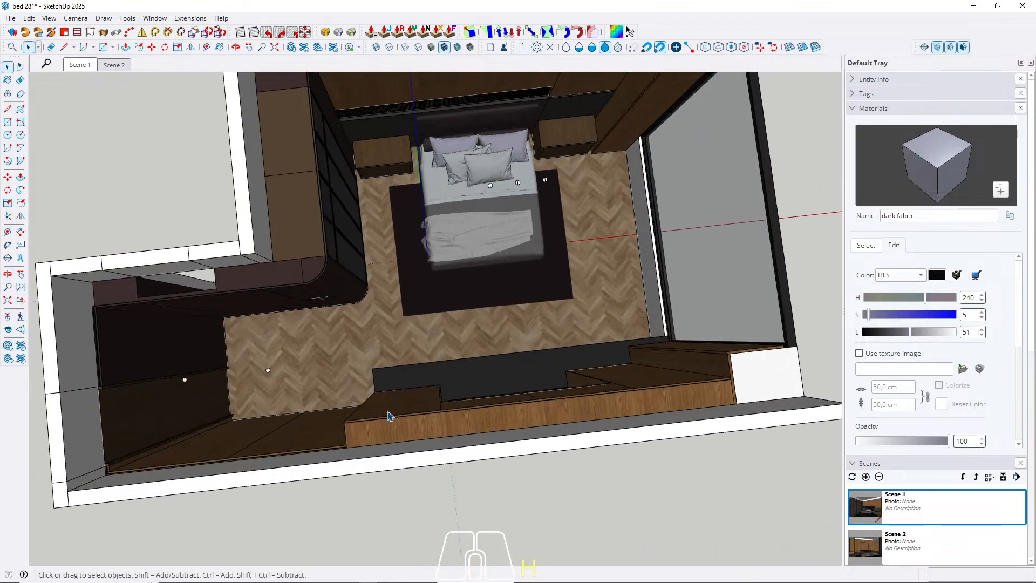
Hide the low cabinet, dark base and wood panels along the front wall.
{"action": "left_click", "coordinate": [390, 416]}
{"action": "key", "text": "Delete"}
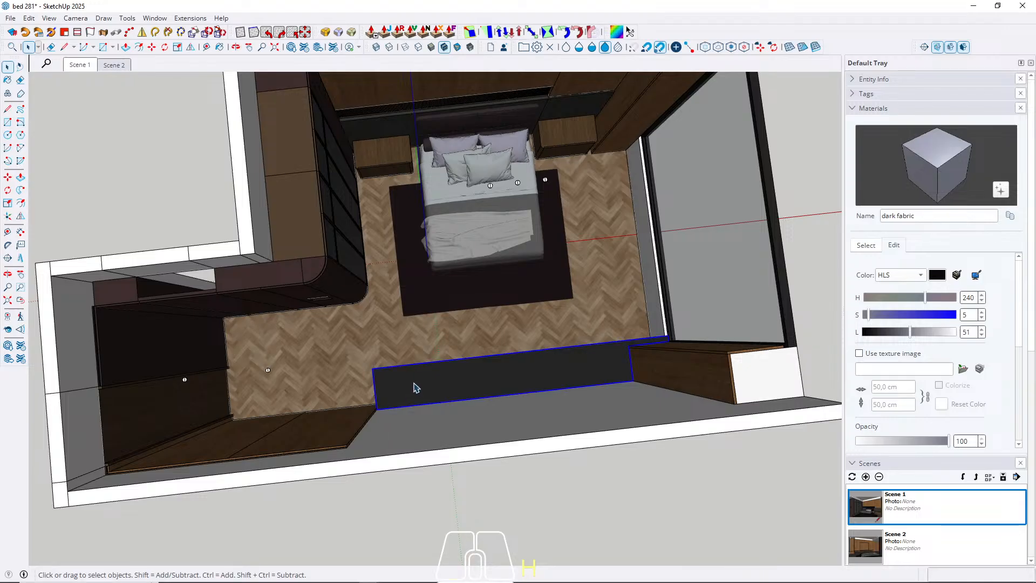
{"action": "key", "text": "Delete"}
{"action": "left_click", "coordinate": [577, 375]}
{"action": "key", "text": "Delete"}
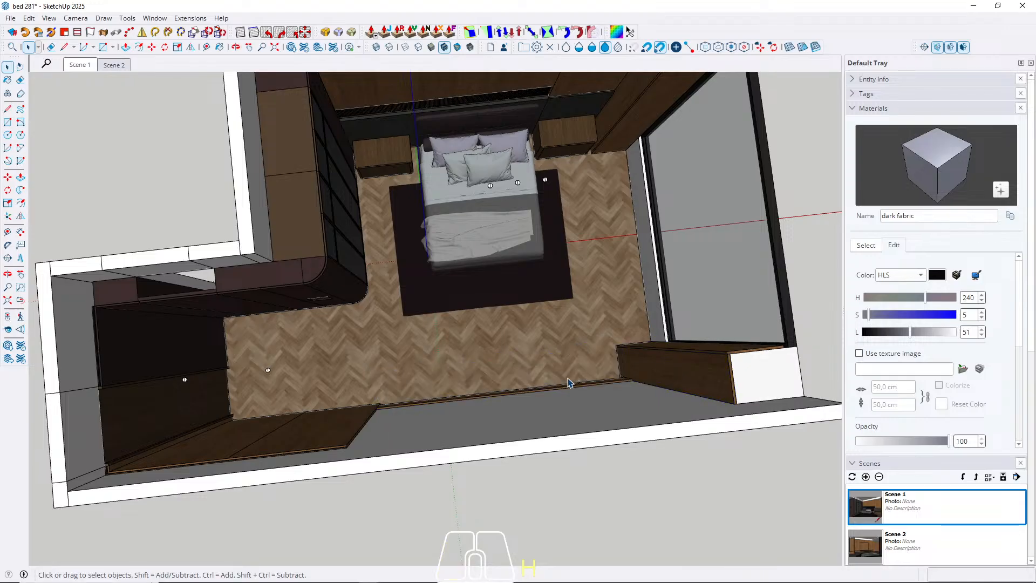
{"action": "left_click", "coordinate": [346, 422]}
{"action": "key", "text": "Delete"}
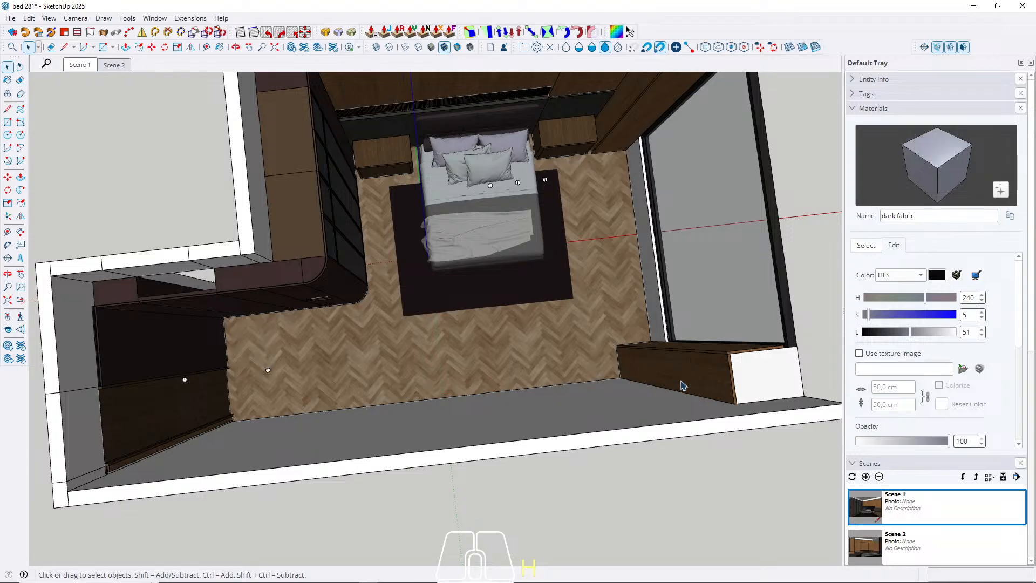
Hide the front wall and face the bed wall from the opposite side of the room.
{"action": "left_click", "coordinate": [556, 432]}
{"action": "key", "text": "h"}
{"action": "scroll", "coordinate": [521, 404], "scroll_direction": "up", "scroll_amount": 2}
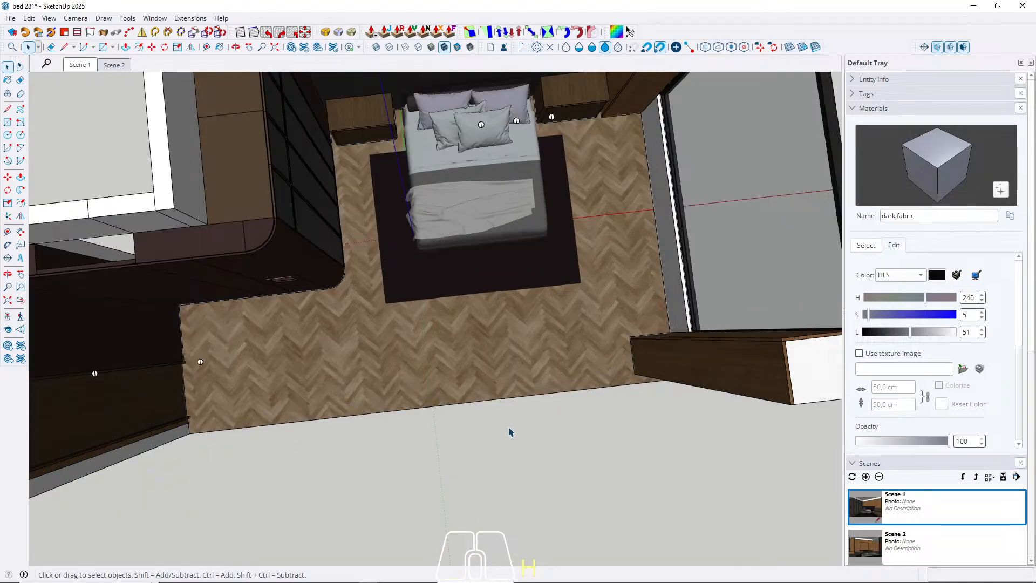
{"action": "middle_click_drag", "start_coordinate": [510, 430], "coordinate": [438, 66]}
{"action": "middle_click_drag", "start_coordinate": [451, 338], "coordinate": [479, 287]}
{"action": "scroll", "coordinate": [474, 355], "scroll_direction": "up", "scroll_amount": 3}
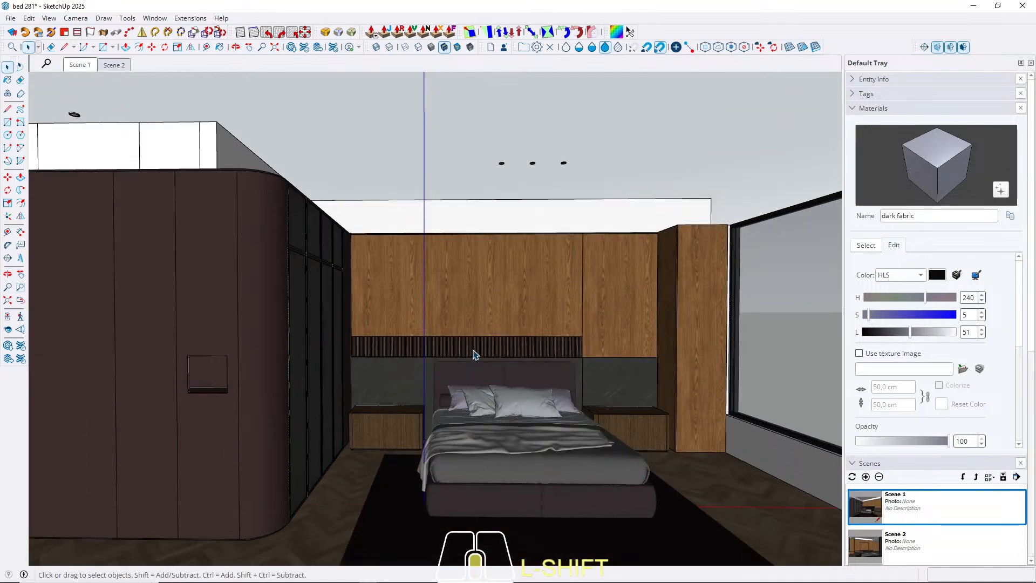
Unhide everything and hide the front wall and the panels blocking the view of the bed wall.
{"action": "key", "text": "u"}
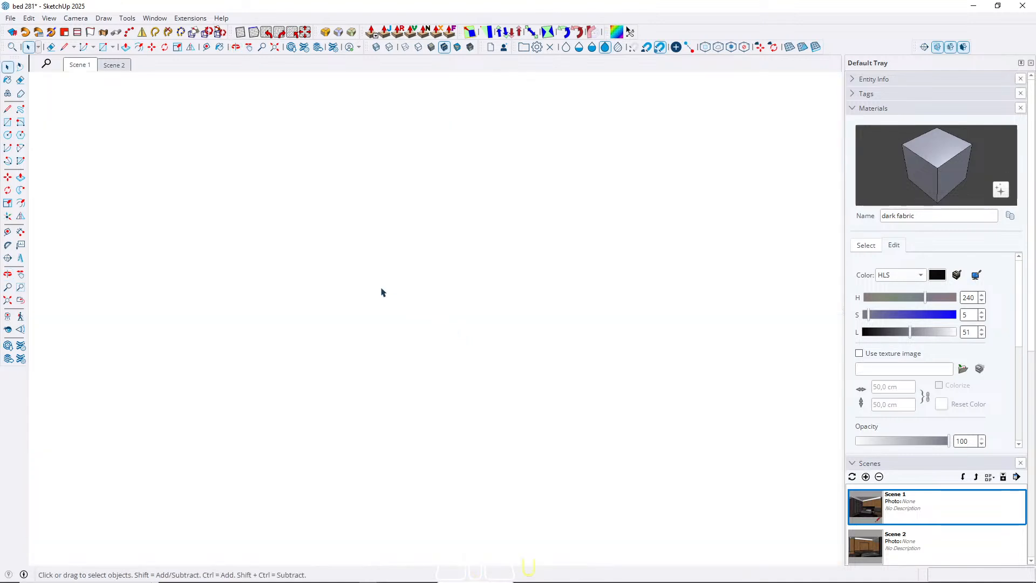
{"action": "left_click", "coordinate": [381, 289]}
{"action": "key", "text": "h"}
{"action": "left_click", "coordinate": [381, 299]}
{"action": "key", "text": "h"}
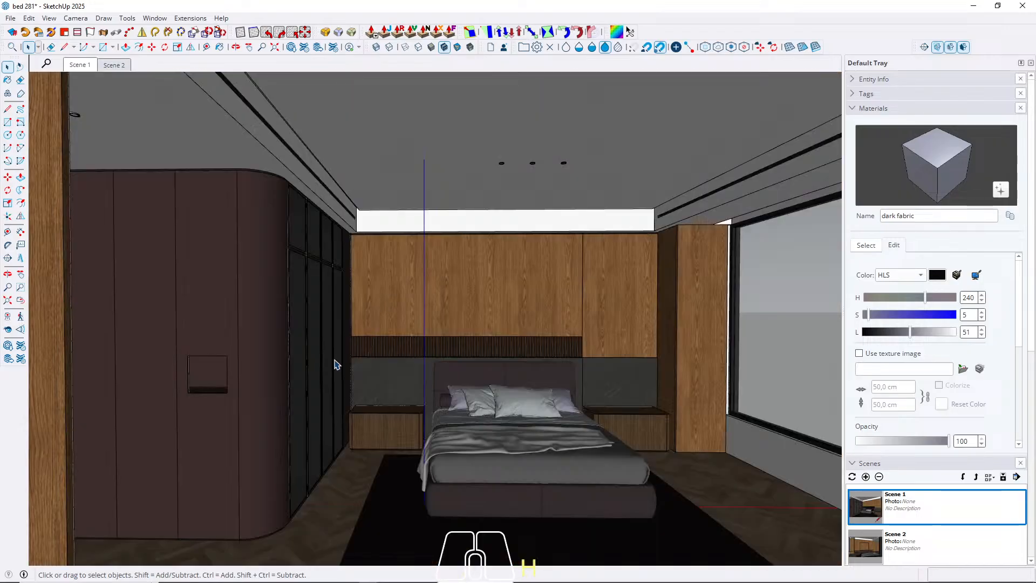
Hide the parts of the low cabinet in front of the bed so the floor is clear.
{"action": "scroll", "coordinate": [162, 346], "scroll_direction": "down", "scroll_amount": 3}
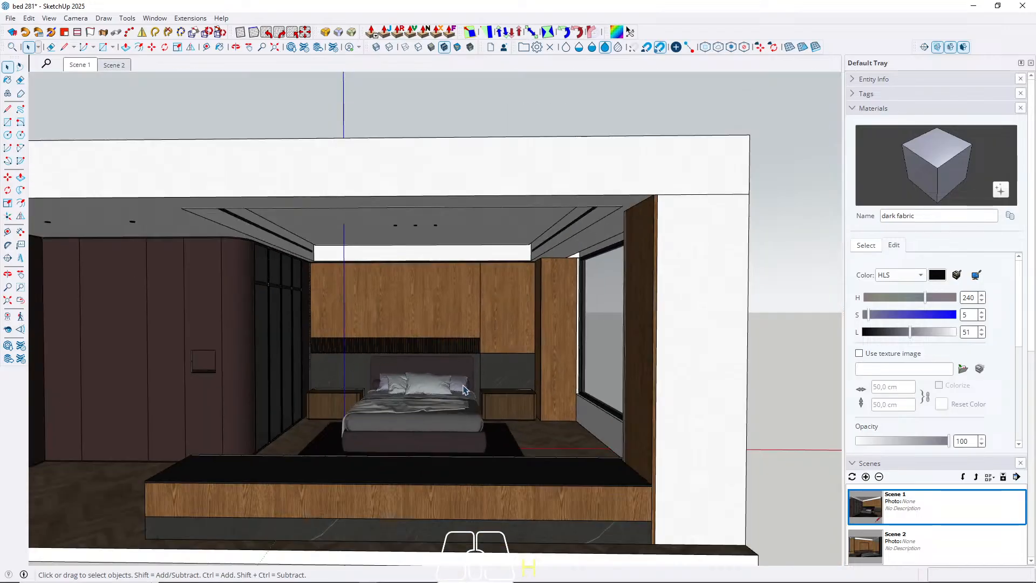
{"action": "left_click", "coordinate": [603, 487]}
{"action": "left_click", "coordinate": [561, 488]}
{"action": "key", "text": "h"}
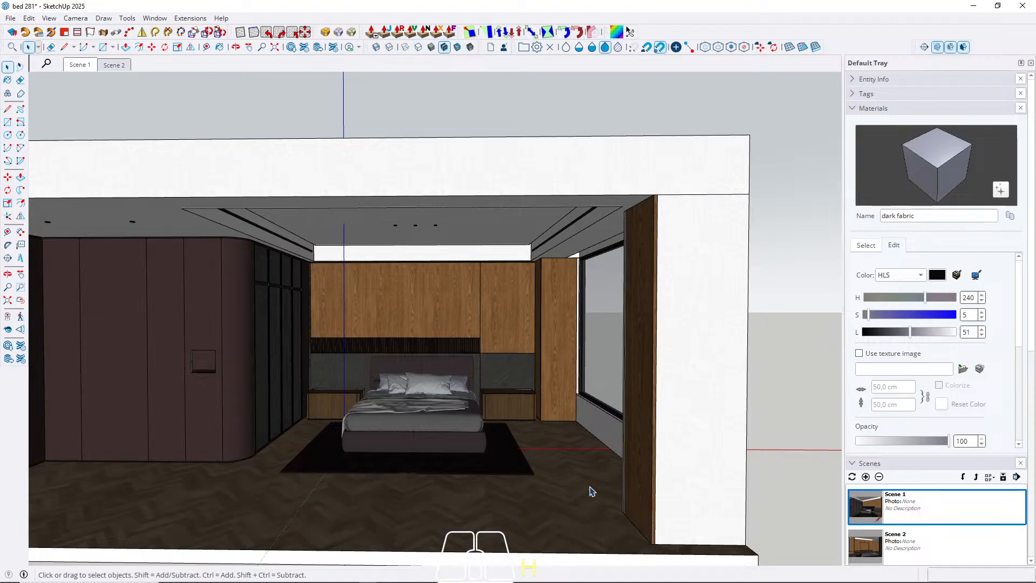
Set the camera's field of view to 45 degrees for the frontal view of the bed wall.
{"action": "scroll", "coordinate": [380, 365], "scroll_direction": "up", "scroll_amount": 5}
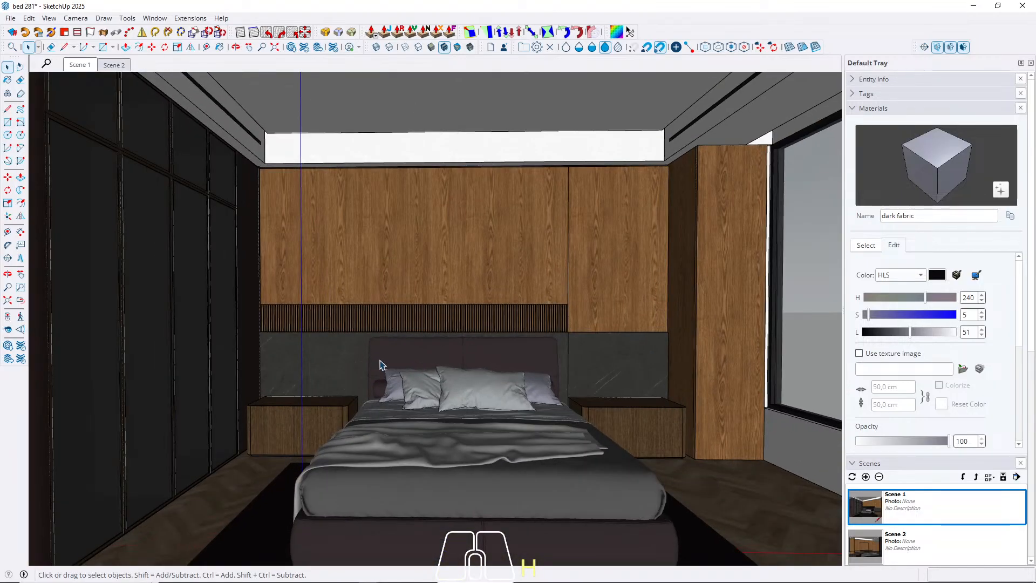
{"action": "scroll", "coordinate": [415, 281], "scroll_direction": "down", "scroll_amount": 2}
{"action": "middle_click_drag", "start_coordinate": [414, 281], "coordinate": [451, 278]}
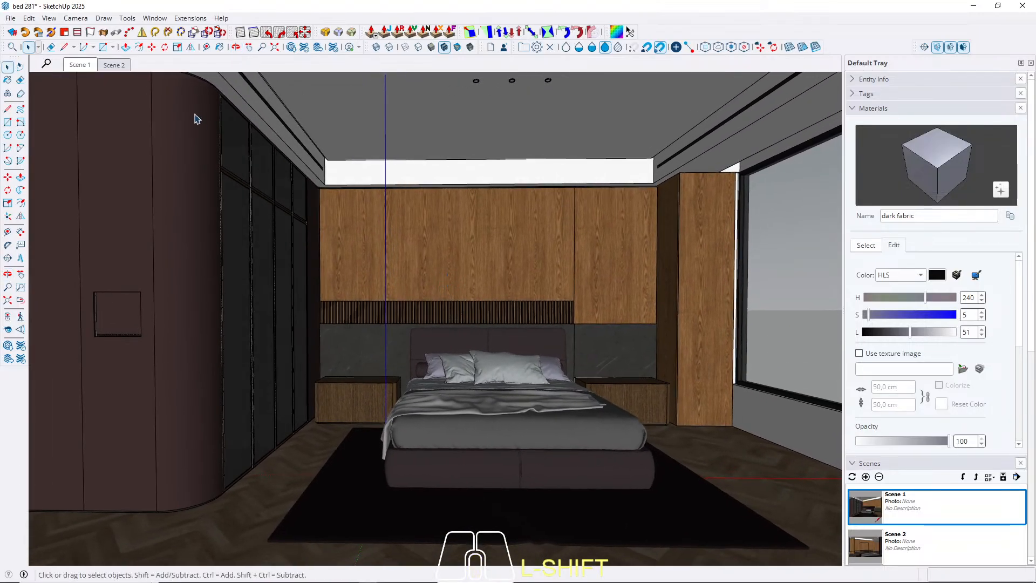
{"action": "type", "text": "z"}
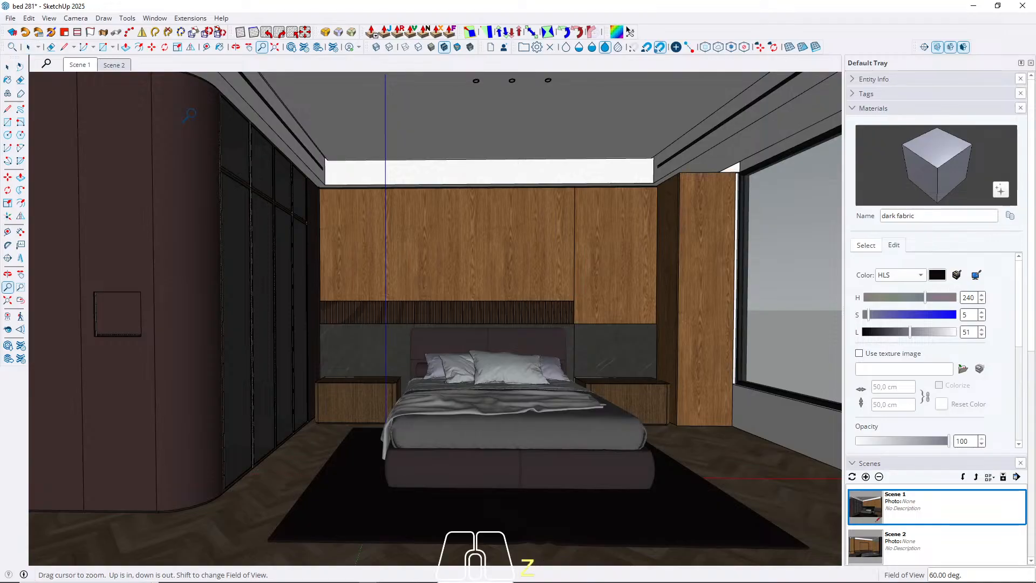
{"action": "type", "text": "45"}
{"action": "key", "text": "Return"}
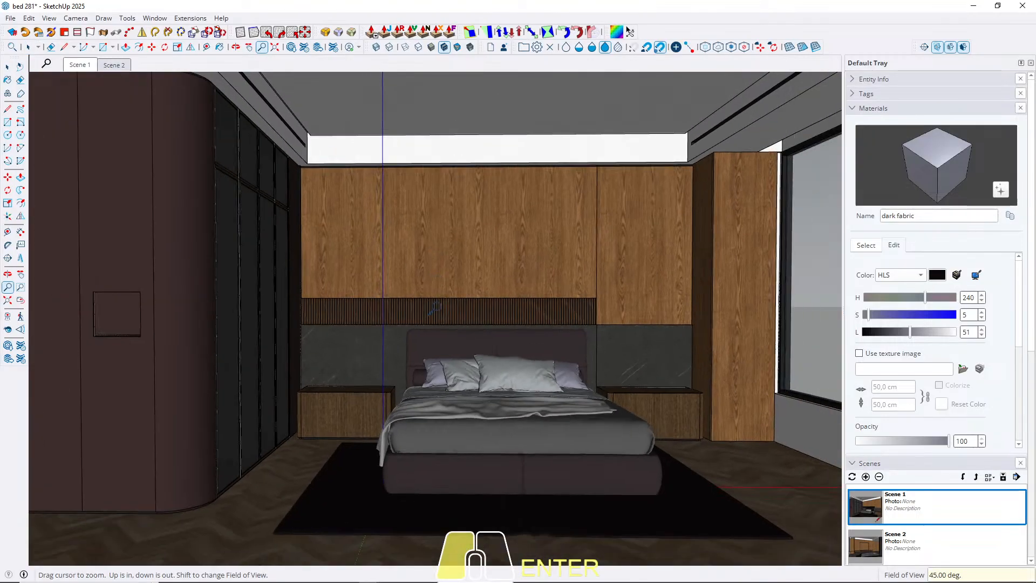
Frame the bed wall frontally from a low viewpoint, with the curved wardrobe and the window on either side.
{"action": "left_click_drag", "start_coordinate": [435, 308], "coordinate": [442, 397]}
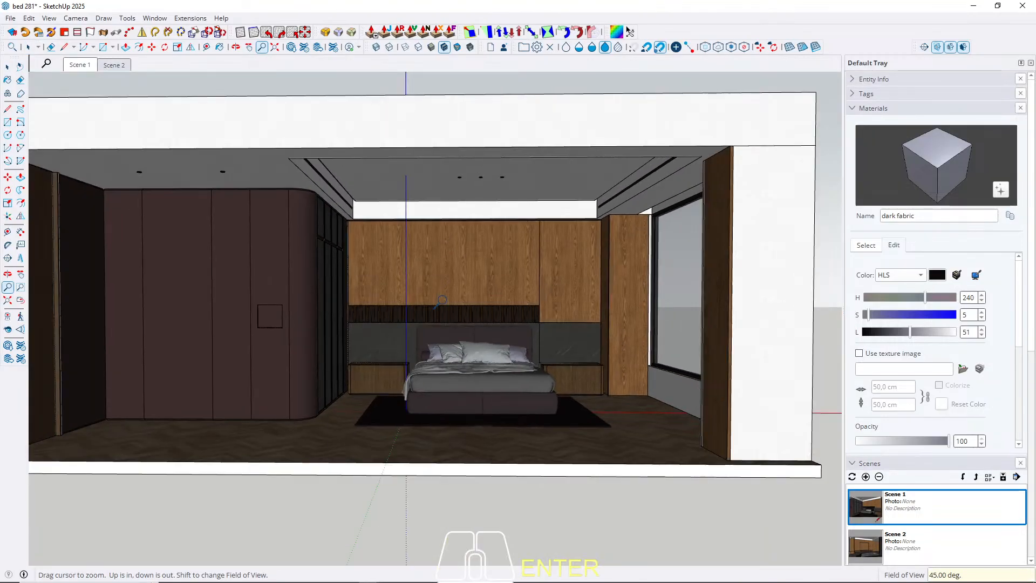
{"action": "left_click_drag", "start_coordinate": [448, 302], "coordinate": [461, 231]}
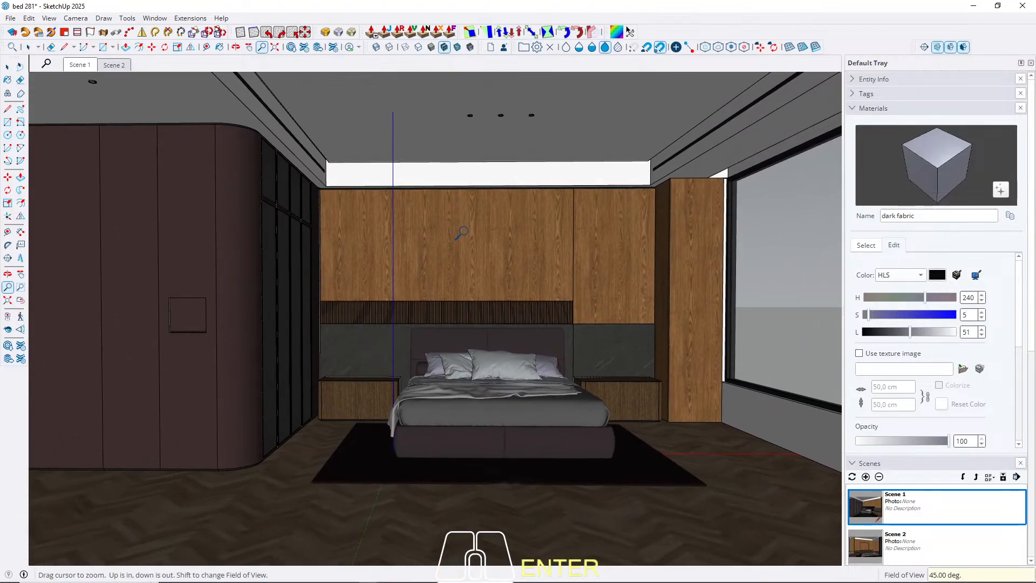
{"action": "key", "text": "space"}
{"action": "mouse_move", "coordinate": [469, 290]}
{"action": "middle_mouse_down"}
{"action": "mouse_move", "coordinate": [458, 257]}
{"action": "mouse_move", "coordinate": [458, 277]}
{"action": "mouse_move", "coordinate": [426, 259]}
{"action": "mouse_move", "coordinate": [453, 282]}
{"action": "middle_mouse_up"}
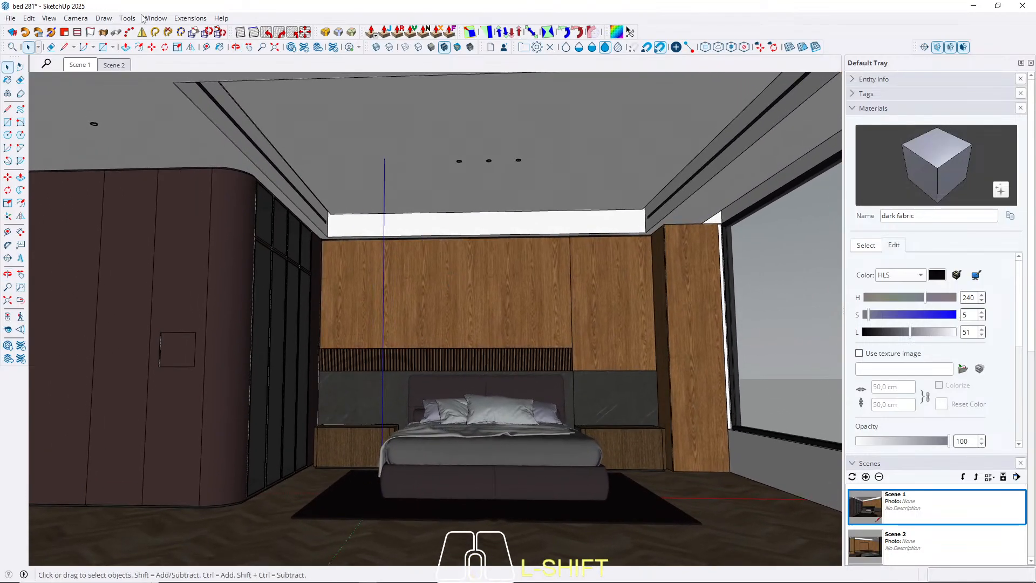
Try Two-Point Perspective on the frontal bed view and shift the framing to show the ceiling.
{"action": "left_click", "coordinate": [73, 20]}
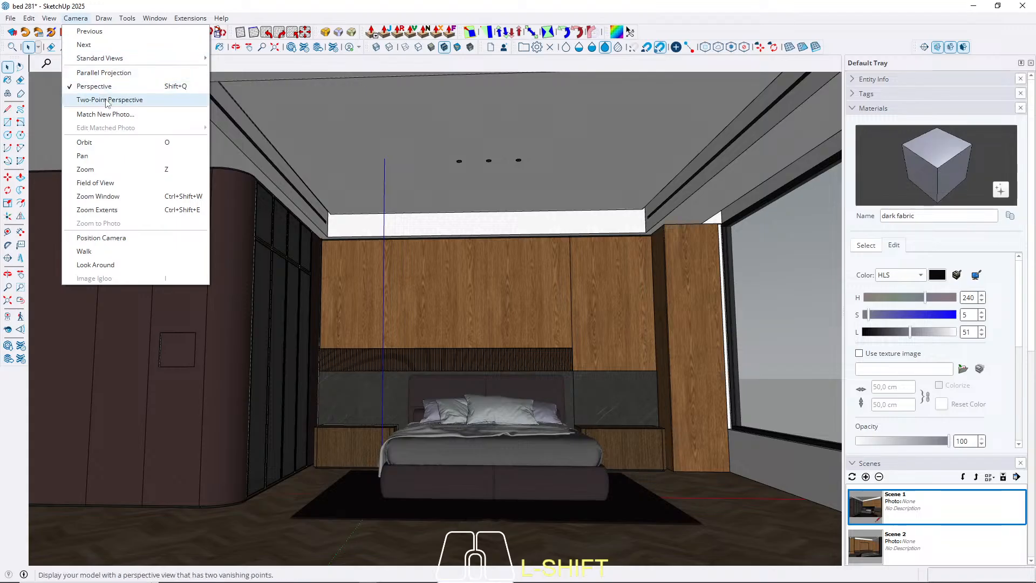
{"action": "left_click", "coordinate": [137, 97]}
{"action": "mouse_move", "coordinate": [481, 297]}
{"action": "left_mouse_down"}
{"action": "mouse_move", "coordinate": [484, 321]}
{"action": "mouse_move", "coordinate": [478, 305]}
{"action": "left_mouse_up"}
{"action": "mouse_move", "coordinate": [480, 308]}
{"action": "middle_mouse_down"}
{"action": "mouse_move", "coordinate": [479, 324]}
{"action": "mouse_move", "coordinate": [500, 328]}
{"action": "mouse_move", "coordinate": [474, 326]}
{"action": "mouse_move", "coordinate": [486, 327]}
{"action": "middle_mouse_up"}
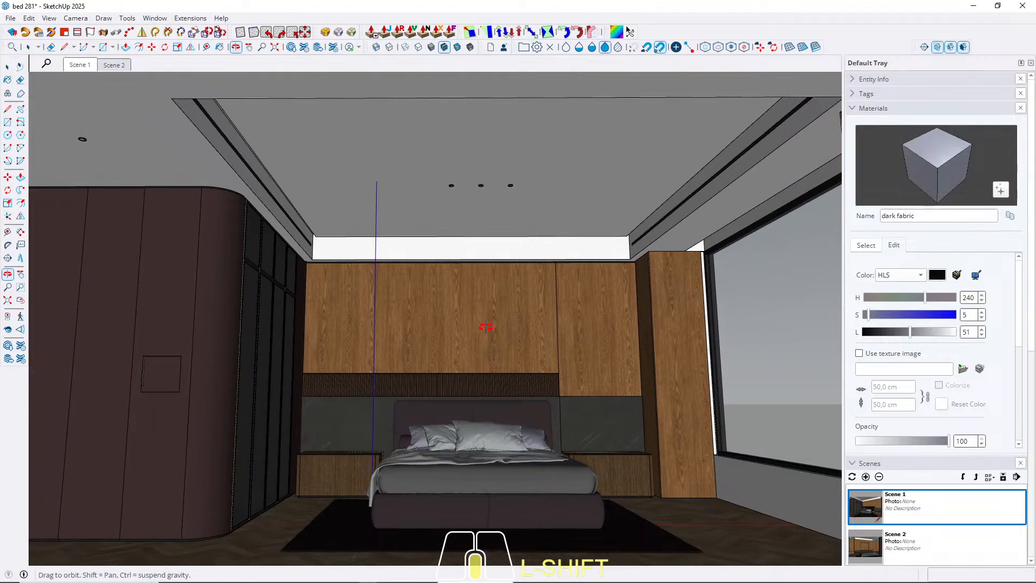
Adjust the frontal viewpoint of the bed wall and try Two-Point Perspective again with the ceiling in frame.
{"action": "middle_click_drag", "start_coordinate": [486, 326], "coordinate": [486, 327], "text": "shift"}
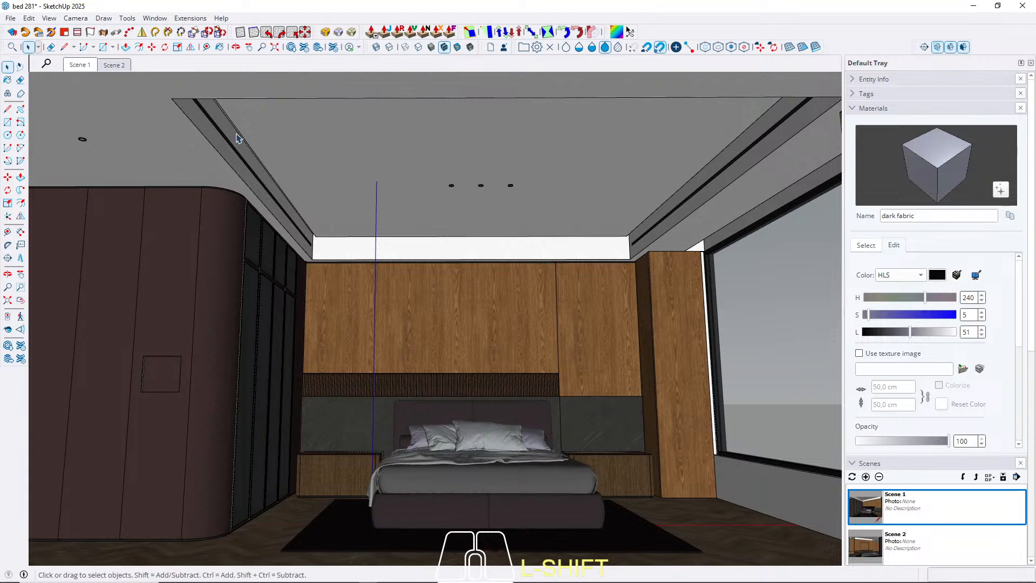
{"action": "middle_click_drag", "start_coordinate": [419, 290], "coordinate": [452, 306], "text": "shift"}
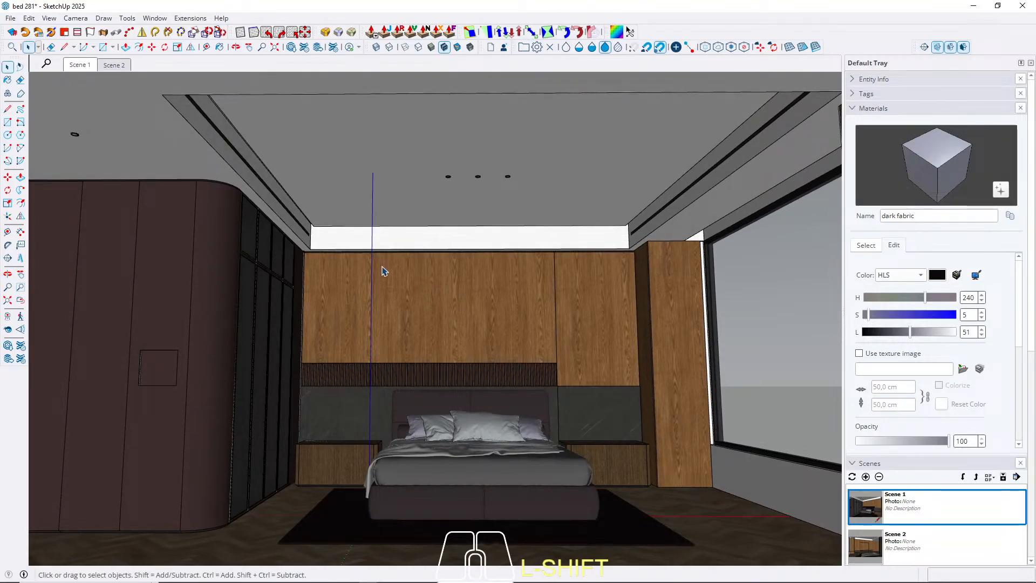
{"action": "left_click", "coordinate": [76, 18]}
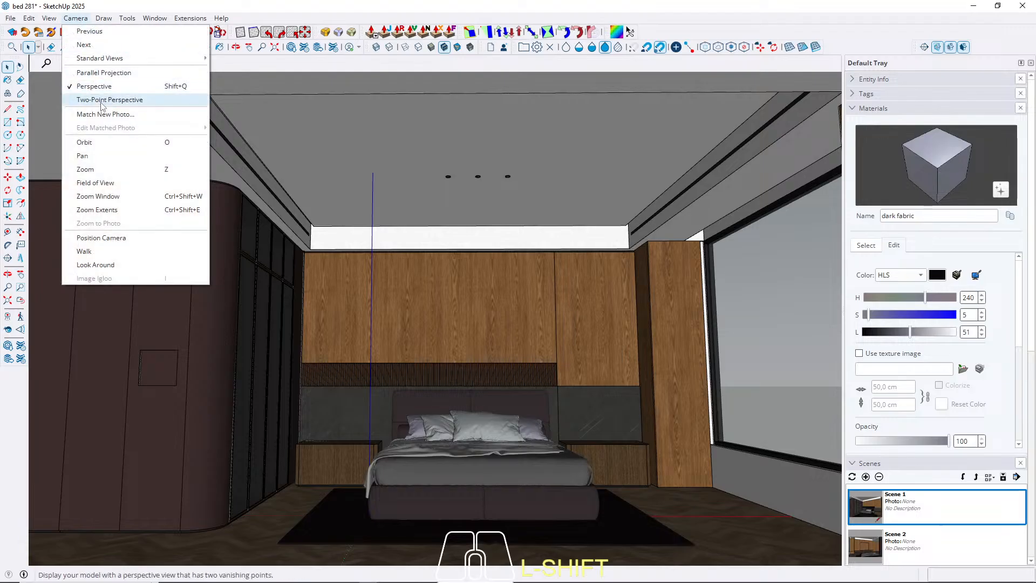
{"action": "left_click", "coordinate": [100, 102]}
{"action": "left_click_drag", "start_coordinate": [473, 259], "coordinate": [478, 319], "text": "shift"}
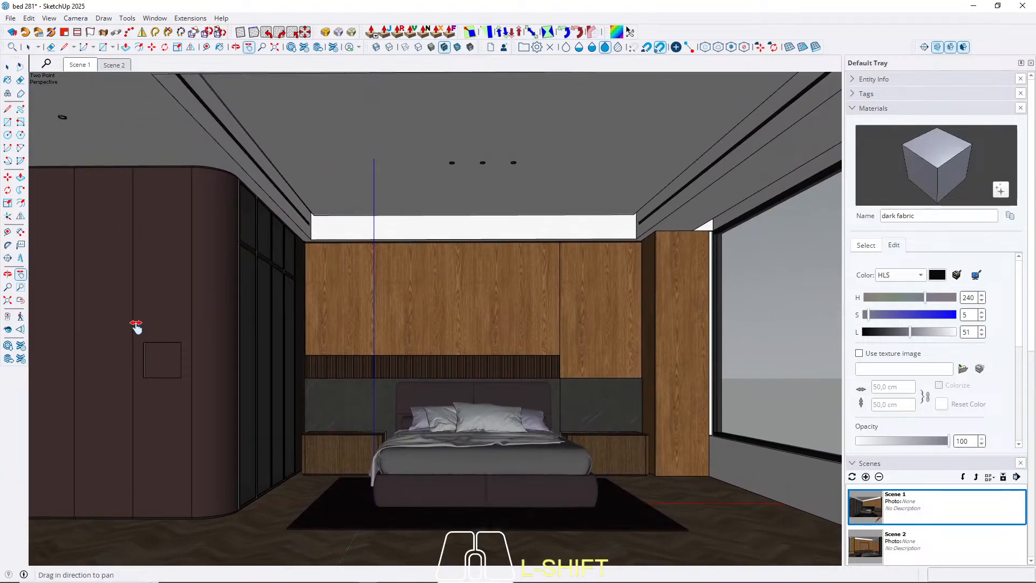
Re-aim the camera at the bed wall with Look Around, reapply Two-Point Perspective and shift the framing to include more ceiling.
{"action": "left_click", "coordinate": [7, 329]}
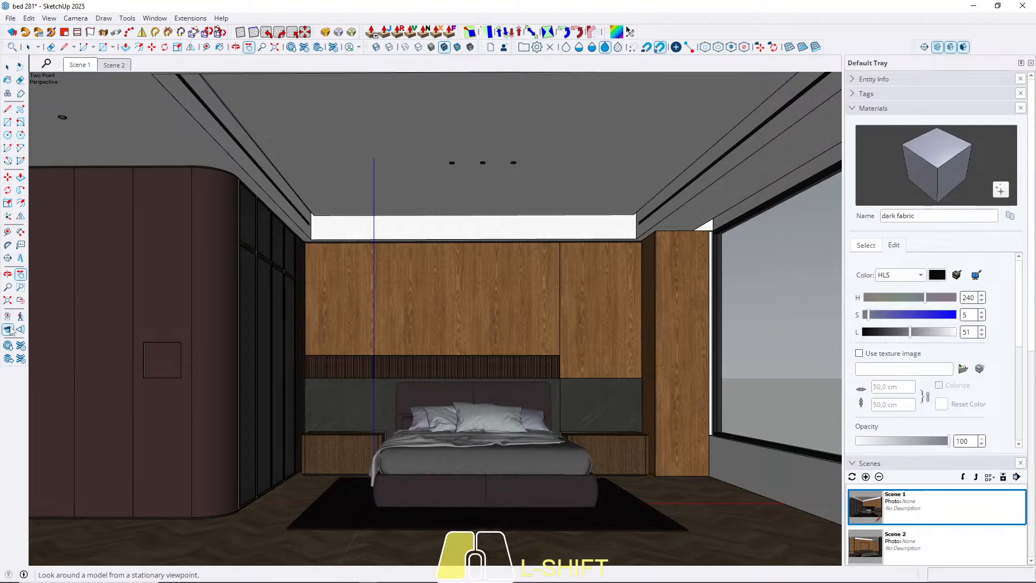
{"action": "mouse_move", "coordinate": [502, 347]}
{"action": "left_mouse_down", "text": "shift"}
{"action": "mouse_move", "coordinate": [486, 347]}
{"action": "mouse_move", "coordinate": [503, 345]}
{"action": "left_mouse_up", "text": "shift"}
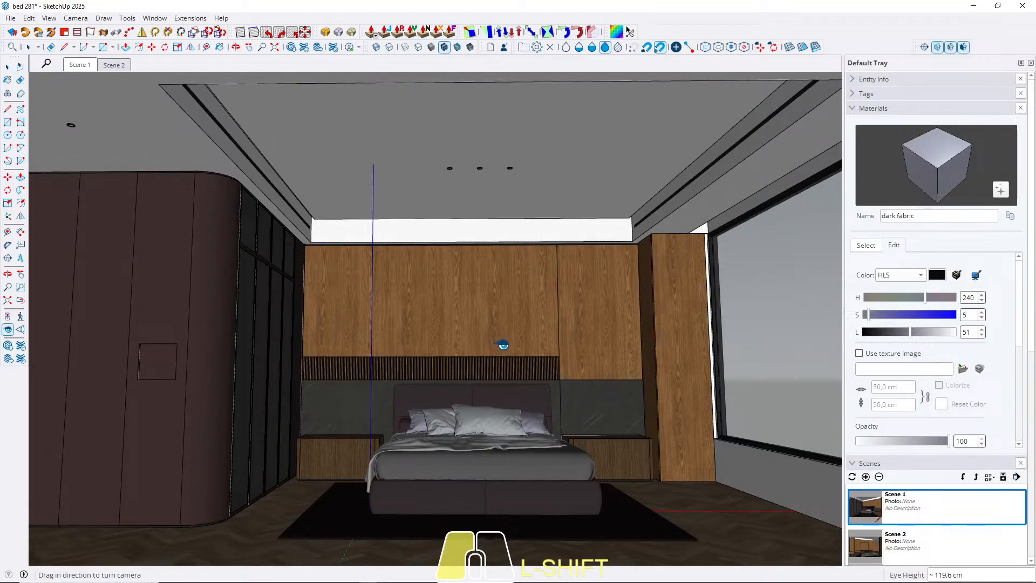
{"action": "left_click", "coordinate": [76, 17]}
{"action": "left_click", "coordinate": [104, 99]}
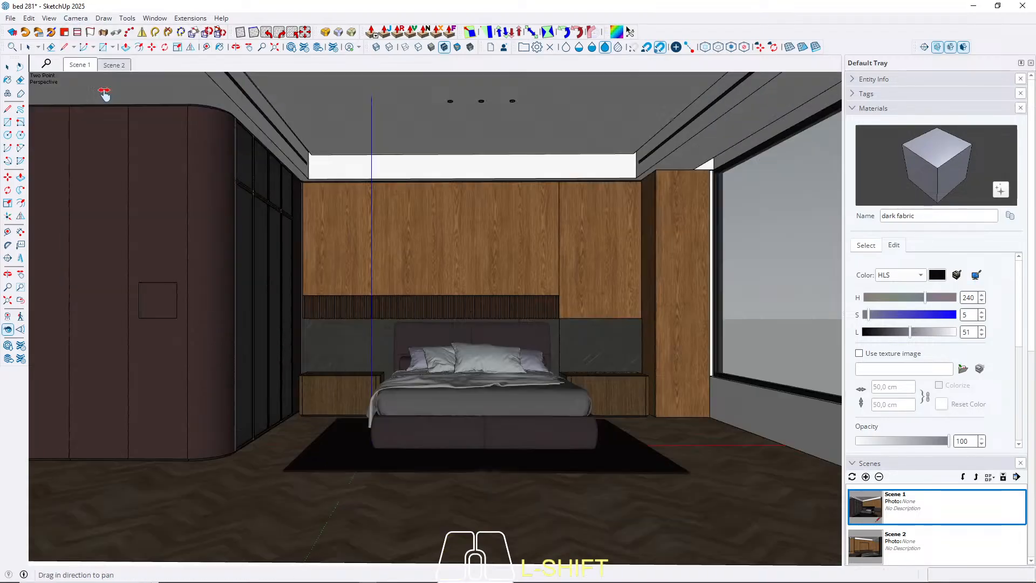
{"action": "left_click_drag", "start_coordinate": [517, 342], "coordinate": [509, 397], "text": "shift"}
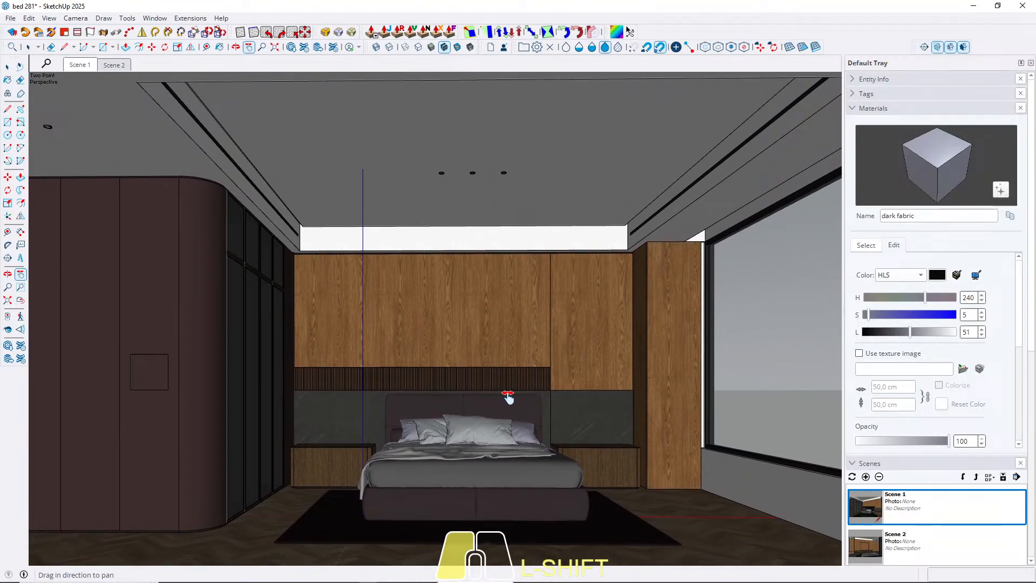
Move slightly closer to the bed wall and centre the framing between the curved wardrobe and the window.
{"action": "key", "text": "z"}
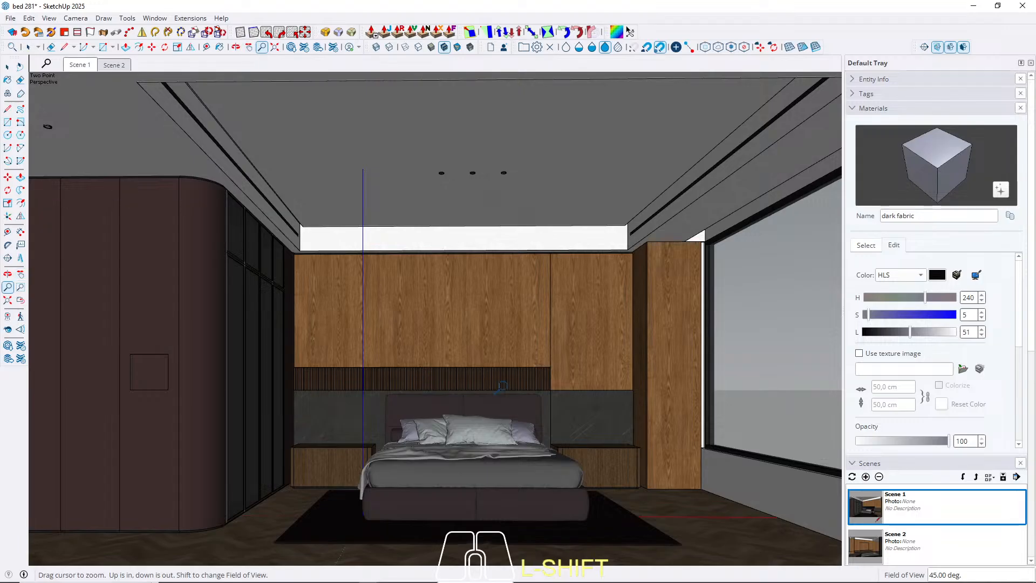
{"action": "left_click_drag", "start_coordinate": [502, 388], "coordinate": [500, 372]}
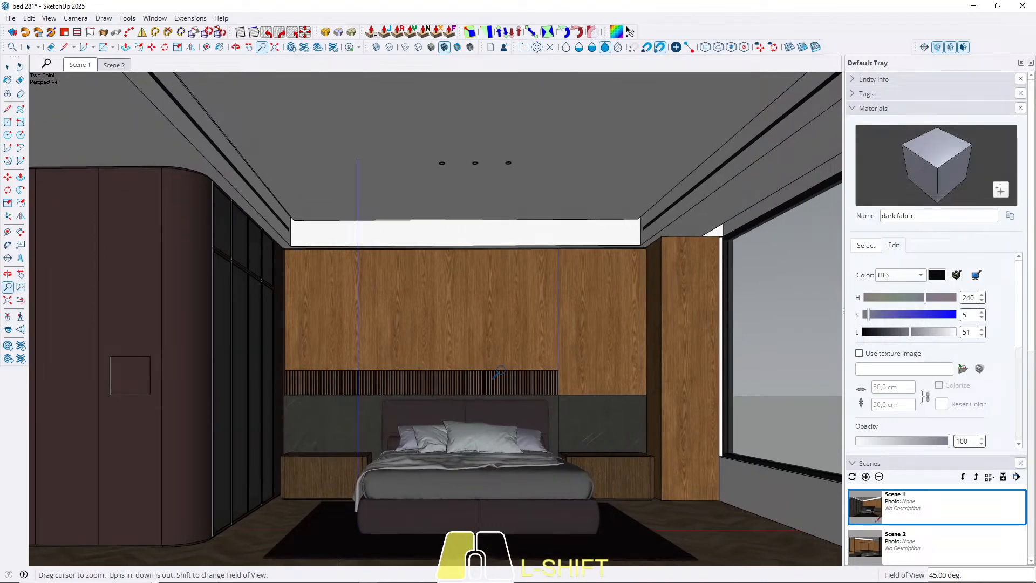
{"action": "left_click", "coordinate": [20, 274]}
{"action": "mouse_move", "coordinate": [463, 345]}
{"action": "left_mouse_down", "text": "shift"}
{"action": "mouse_move", "coordinate": [495, 344]}
{"action": "mouse_move", "coordinate": [480, 350]}
{"action": "left_mouse_up", "text": "shift"}
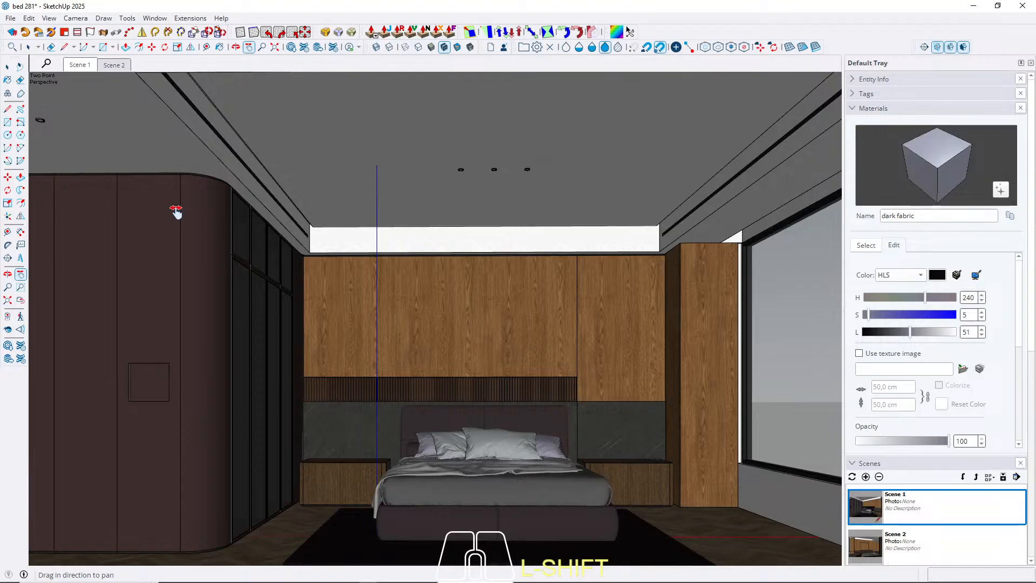
Update Scene 1 with the current two-point perspective view, saving the style changes as a new style.
{"action": "left_click", "coordinate": [7, 68]}
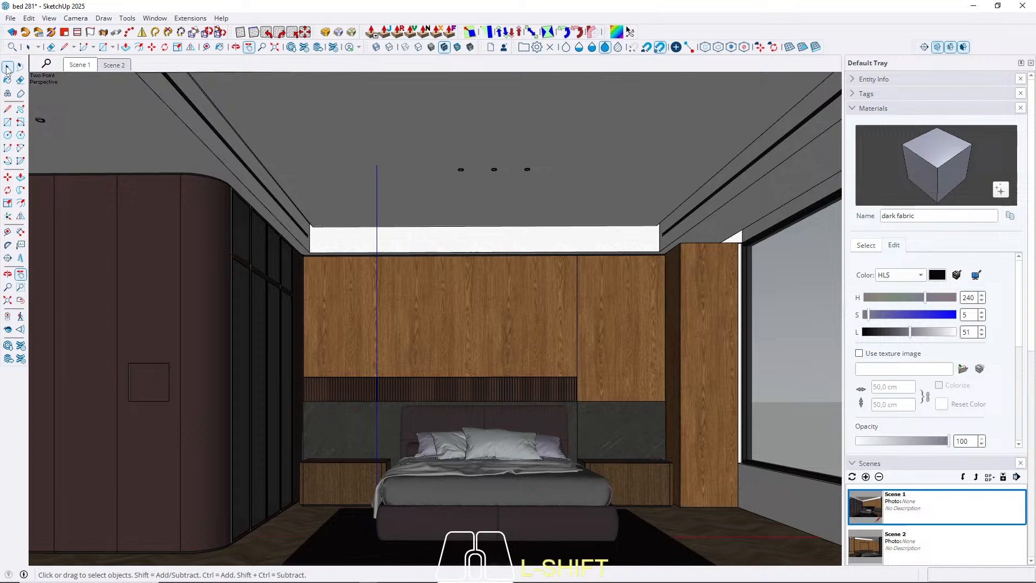
{"action": "right_click", "coordinate": [75, 65]}
{"action": "left_click", "coordinate": [100, 114]}
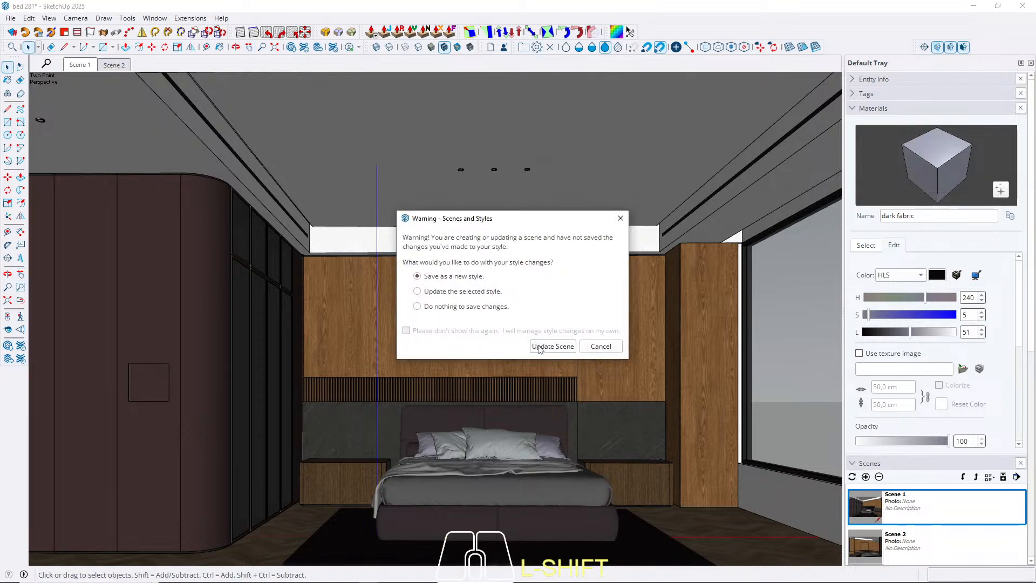
{"action": "left_click", "coordinate": [551, 347]}
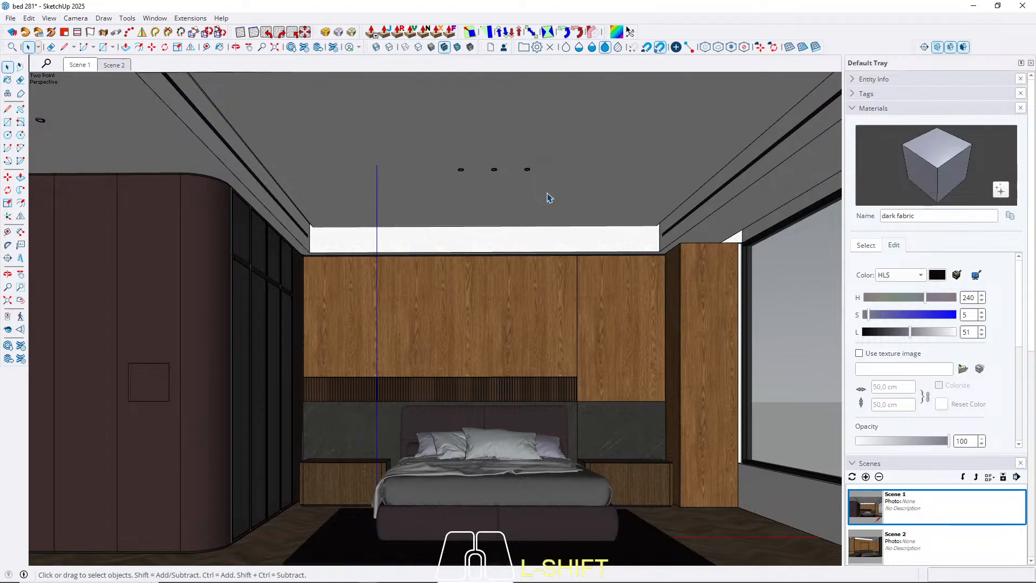
Save the model without purging unused items.
{"action": "left_click", "coordinate": [10, 17]}
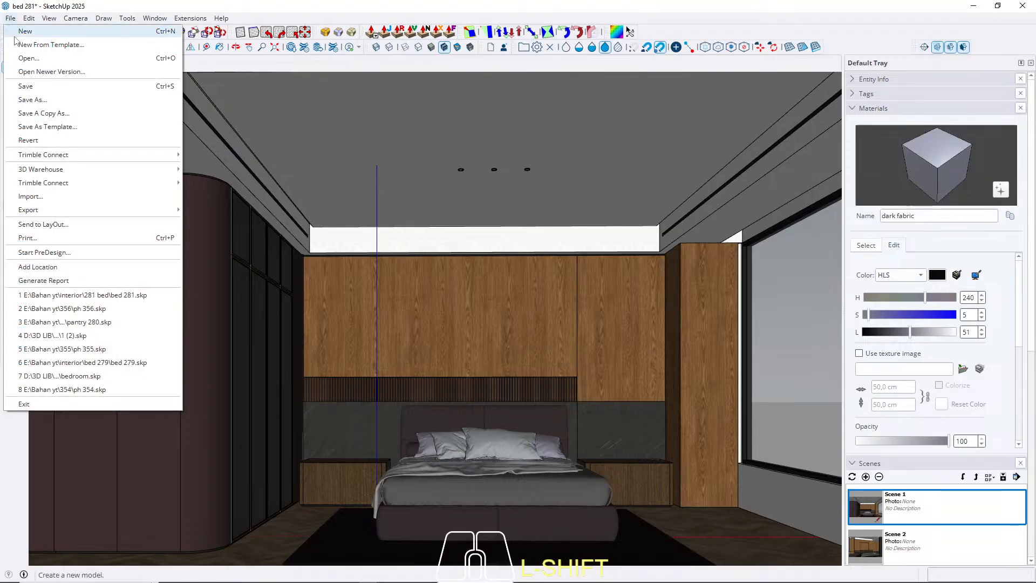
{"action": "left_click", "coordinate": [26, 87]}
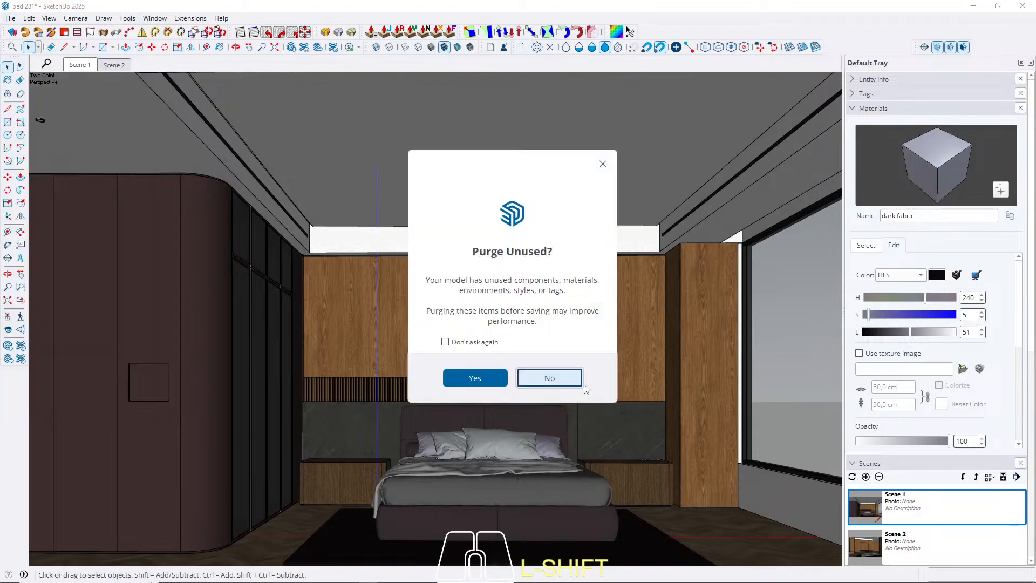
{"action": "left_click", "coordinate": [545, 378]}
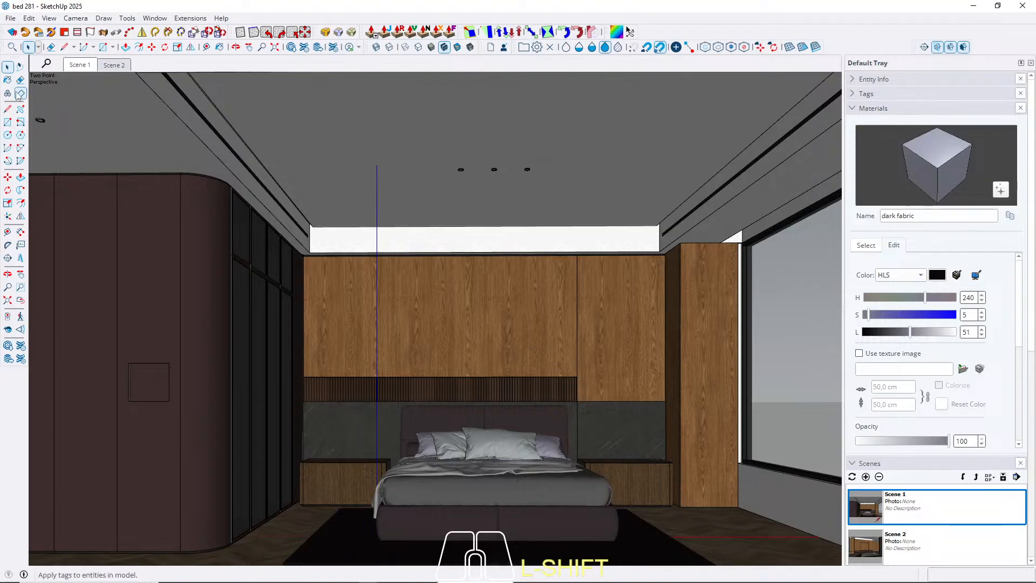
Sample the rug's material under the bed and lighten it to a pale grey with HLS lightness 80.
{"action": "left_click", "coordinate": [866, 245]}
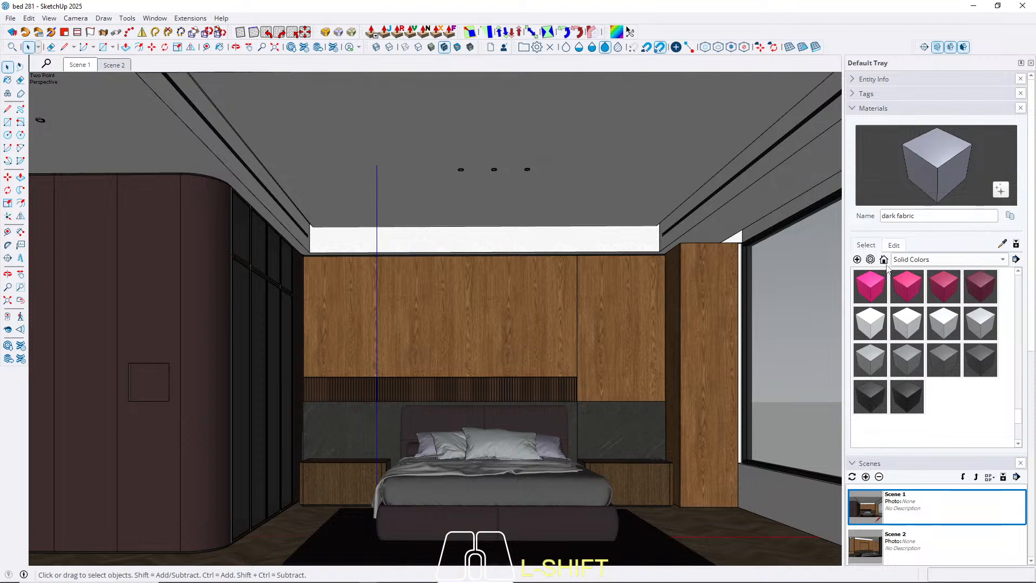
{"action": "left_click", "coordinate": [1003, 244]}
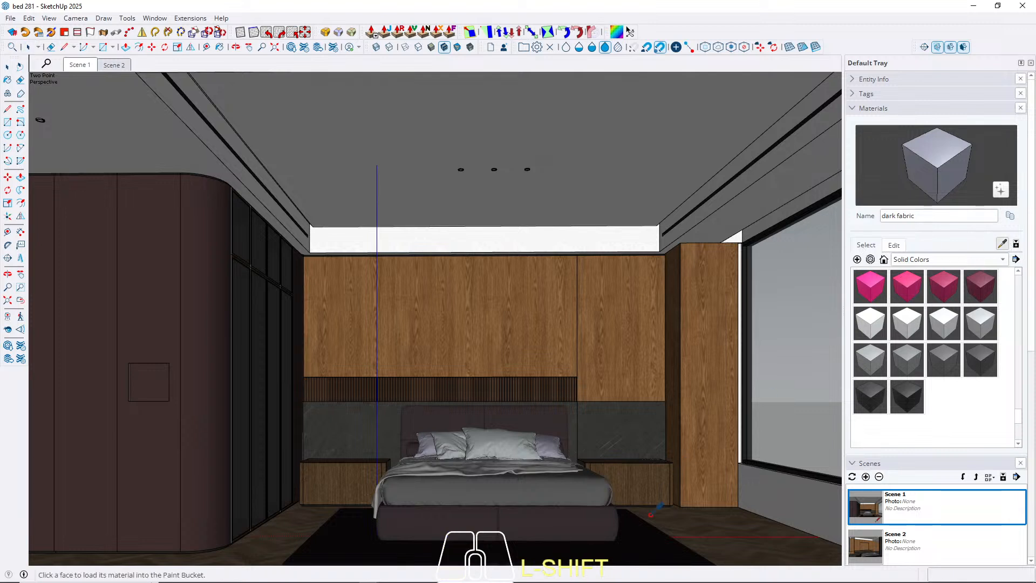
{"action": "left_click", "coordinate": [643, 545]}
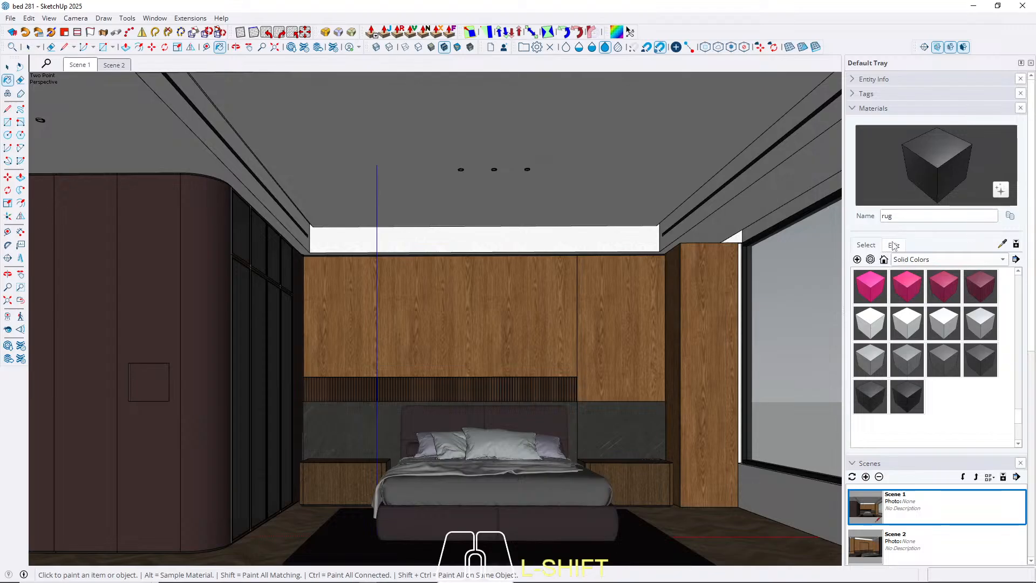
{"action": "left_click", "coordinate": [894, 246]}
{"action": "mouse_move", "coordinate": [869, 333]}
{"action": "left_mouse_down"}
{"action": "mouse_move", "coordinate": [896, 335]}
{"action": "mouse_move", "coordinate": [858, 319]}
{"action": "mouse_move", "coordinate": [897, 338]}
{"action": "mouse_move", "coordinate": [936, 335]}
{"action": "left_mouse_up"}
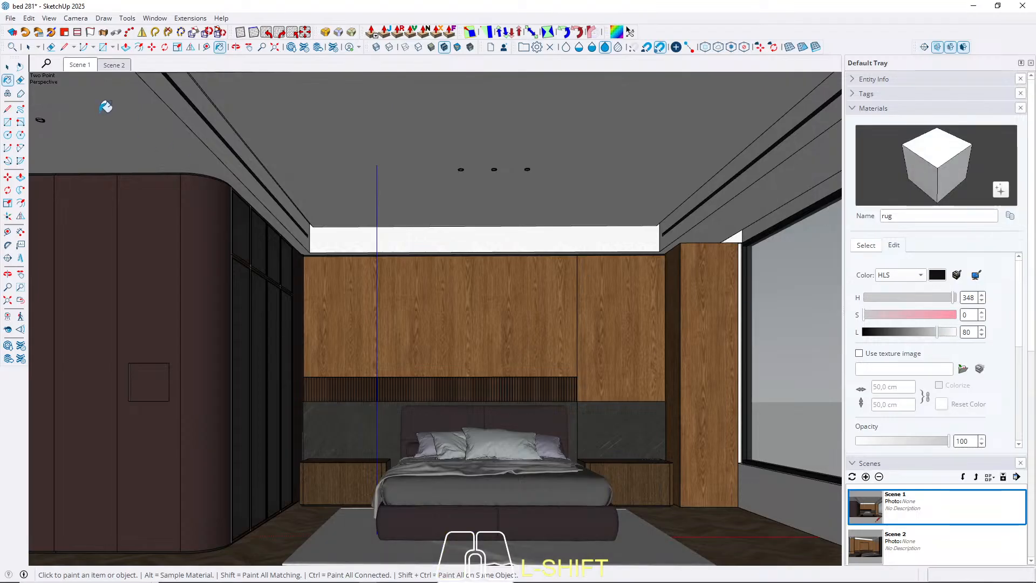
{"action": "left_click", "coordinate": [8, 66]}
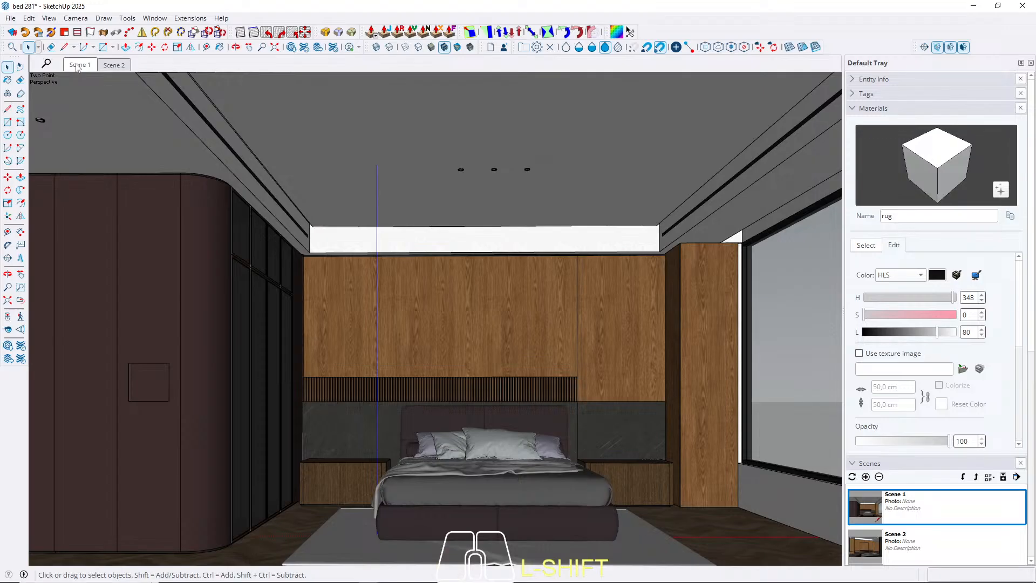
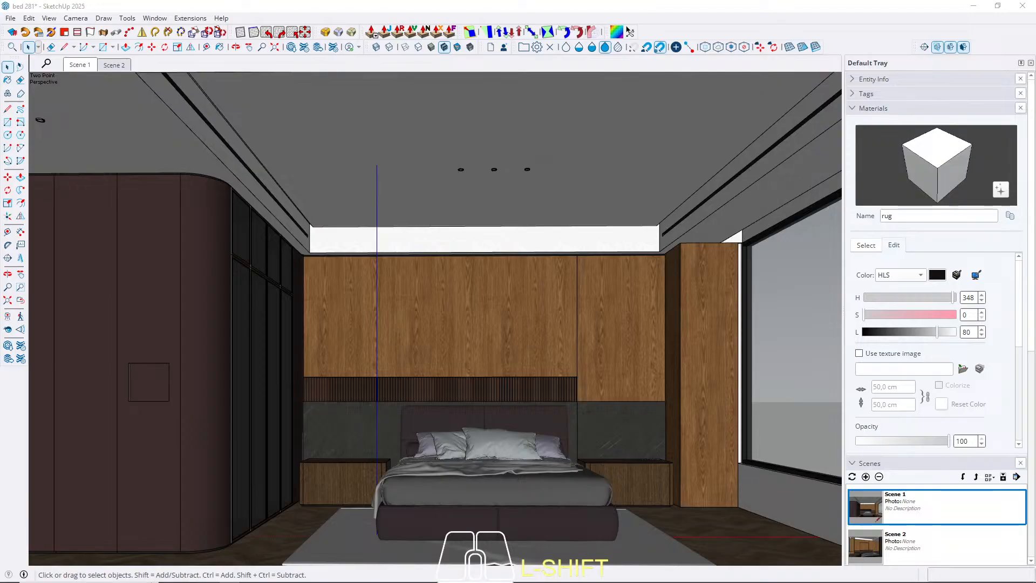
Bring the blue barrel-shaped armchair model into the room and place it on the floor between the bed and the window.
{"action": "left_click_drag", "start_coordinate": [0, 402], "coordinate": [659, 471]}
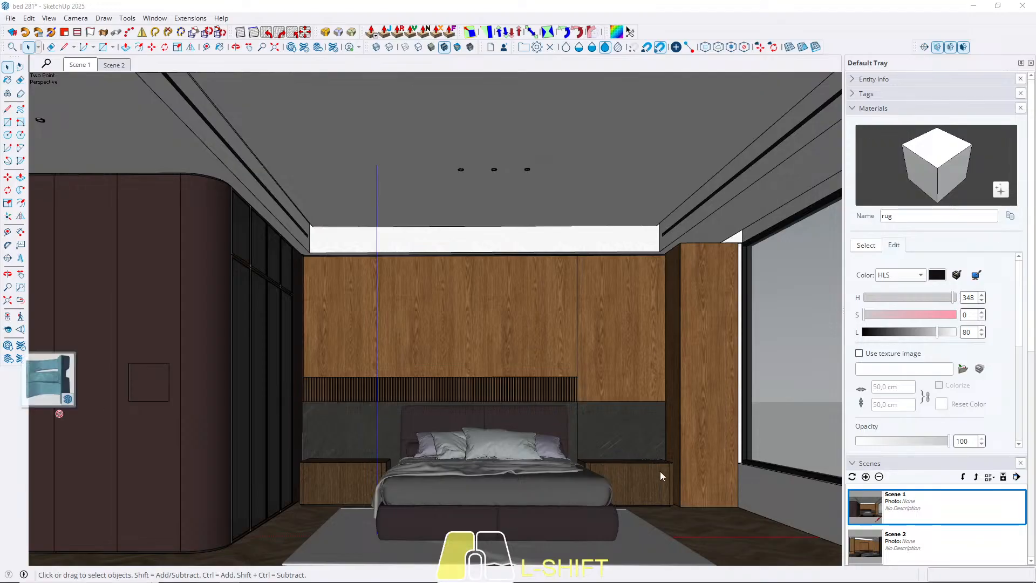
{"action": "left_click_drag", "start_coordinate": [682, 506], "coordinate": [681, 505]}
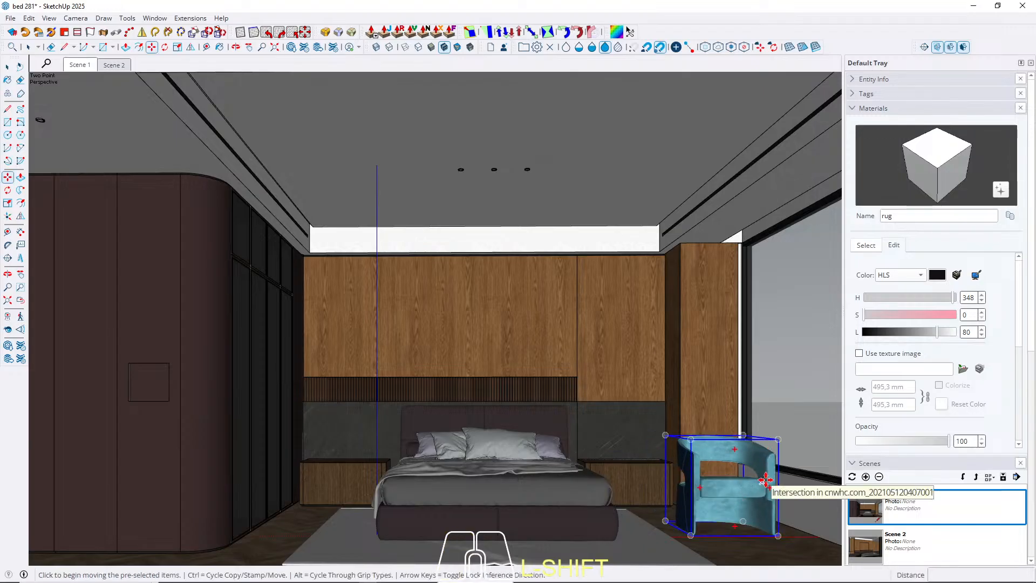
{"action": "key", "text": "space"}
Sample the armchair's light blue upholstery material and recolour it beige with HLS hue 38, saturation 15 and lightness 56.
{"action": "scroll", "coordinate": [765, 485], "scroll_direction": "up", "scroll_amount": 2}
{"action": "scroll", "coordinate": [745, 551], "scroll_direction": "up", "scroll_amount": 5}
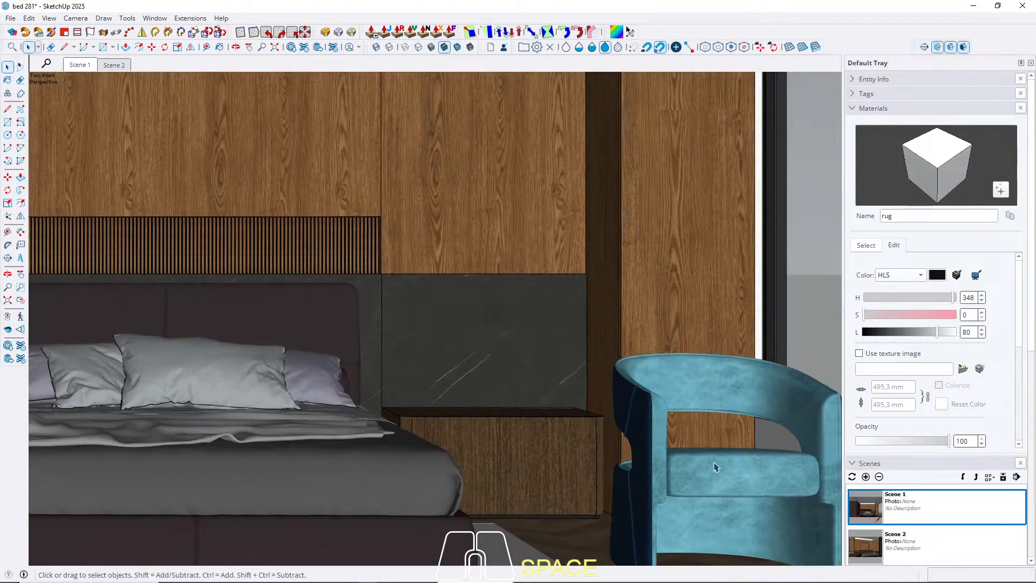
{"action": "middle_click_drag", "start_coordinate": [695, 455], "coordinate": [421, 422]}
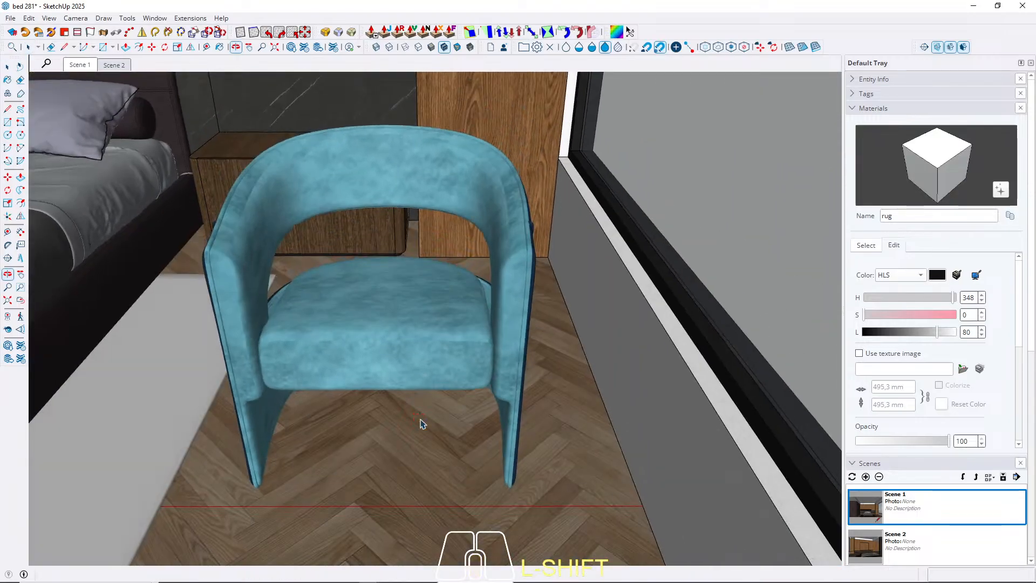
{"action": "key", "text": "b"}
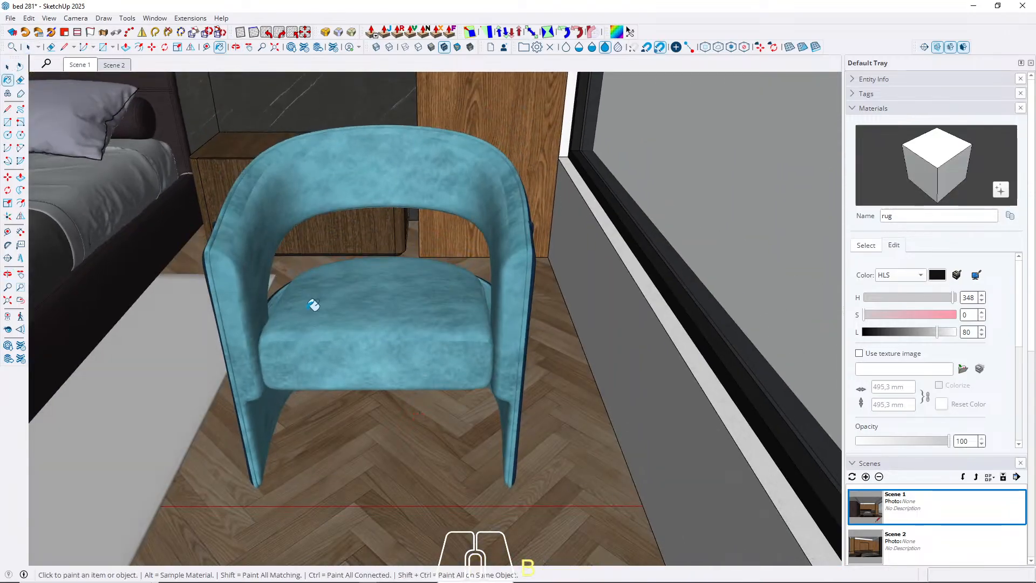
{"action": "left_click", "coordinate": [379, 300], "text": "alt"}
{"action": "left_click_drag", "start_coordinate": [897, 304], "coordinate": [916, 338]}
{"action": "left_click", "coordinate": [7, 67]}
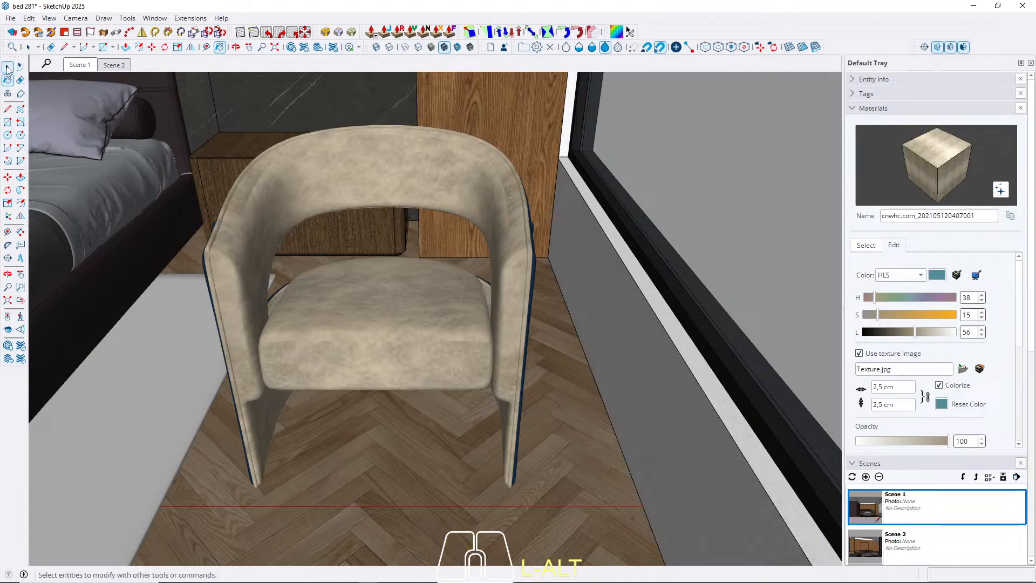
In a parallel-projection top view, rotate the armchair 90 degrees clockwise so its seat faces the bed.
{"action": "left_click", "coordinate": [80, 65]}
{"action": "left_click", "coordinate": [749, 503]}
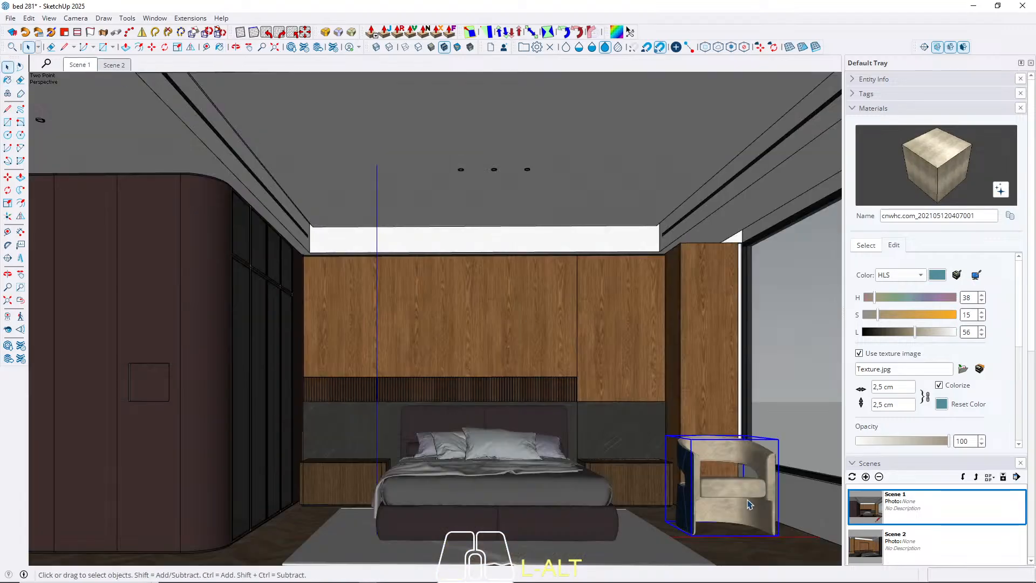
{"action": "scroll", "coordinate": [711, 513], "scroll_direction": "up", "scroll_amount": 5}
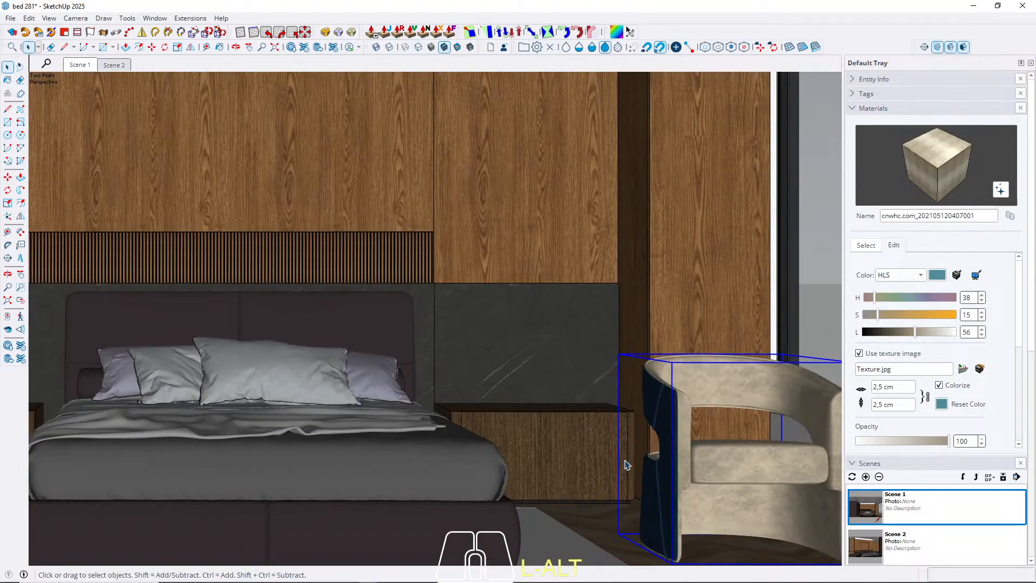
{"action": "middle_click_drag", "start_coordinate": [623, 459], "coordinate": [511, 315], "text": "shift"}
{"action": "key", "text": "shift+t"}
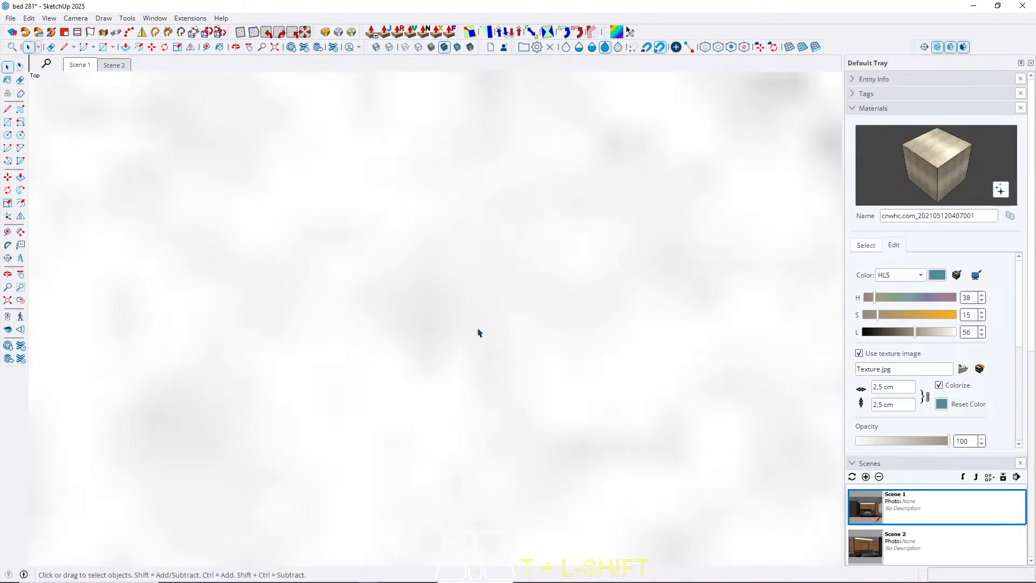
{"action": "left_click", "coordinate": [478, 329]}
{"action": "key", "text": "h"}
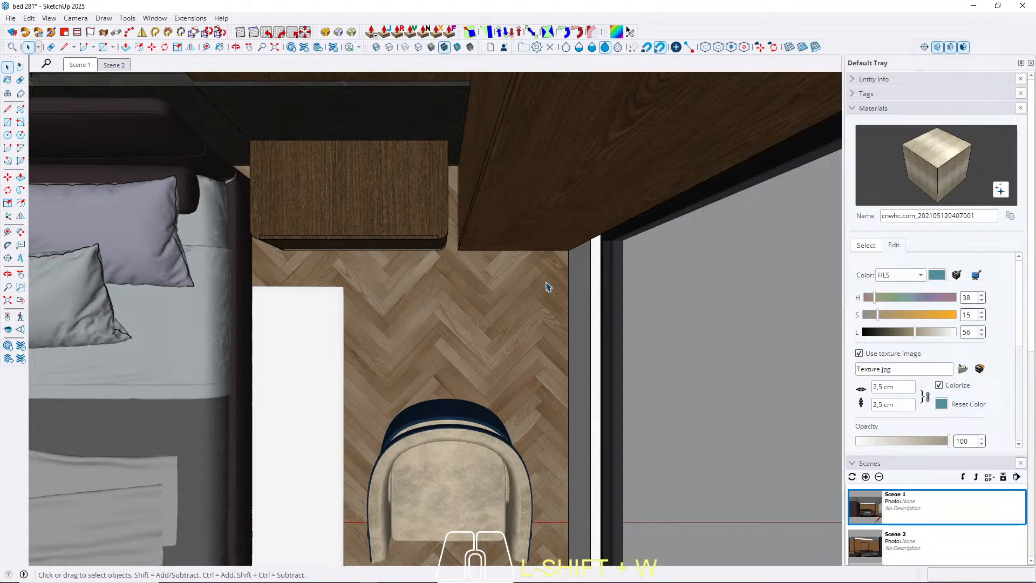
{"action": "key", "text": "shift+q"}
{"action": "scroll", "coordinate": [543, 277], "scroll_direction": "down", "scroll_amount": 1}
{"action": "left_click", "coordinate": [484, 406]}
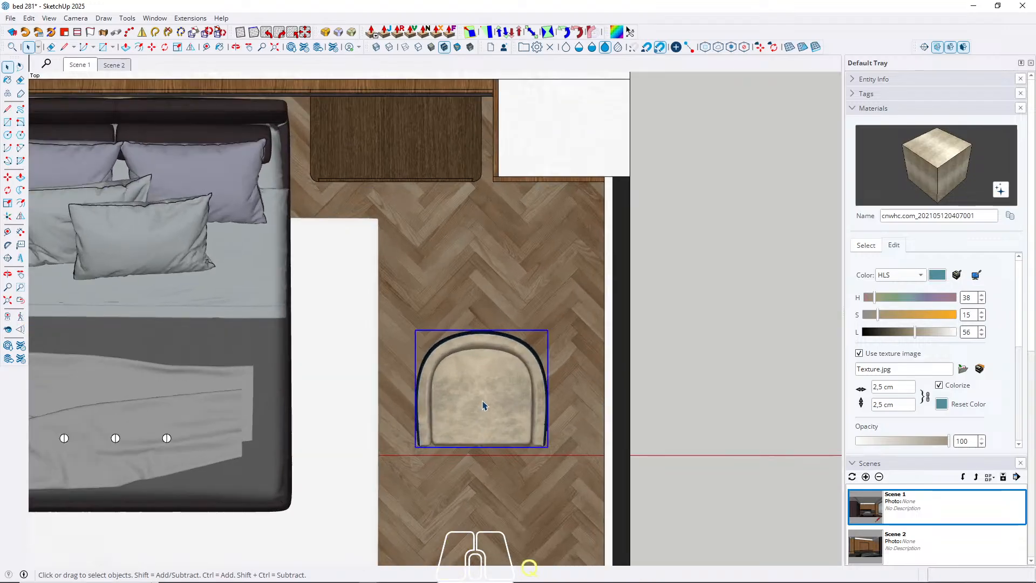
{"action": "key", "text": "q"}
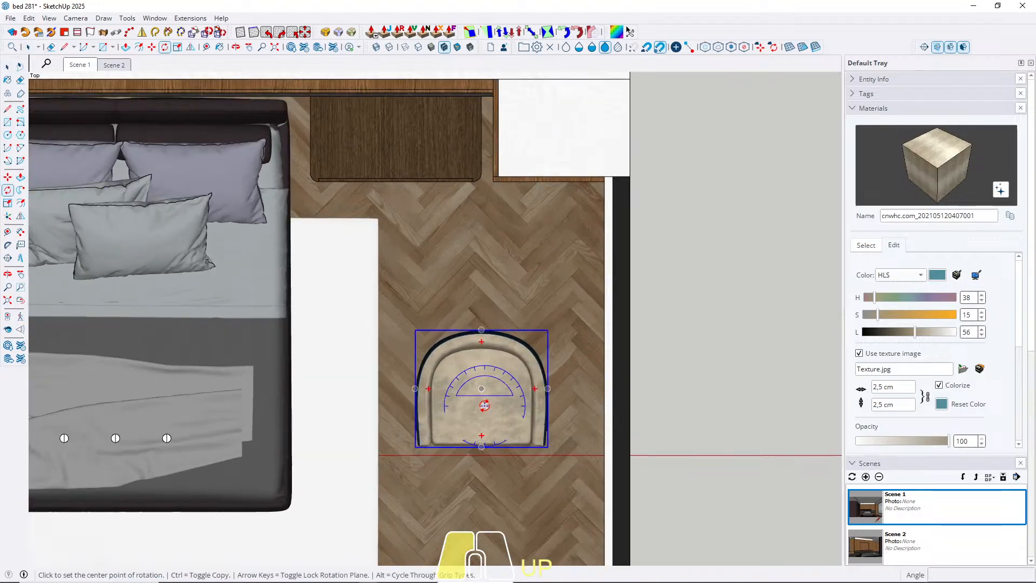
{"action": "left_click", "coordinate": [485, 406]}
{"action": "left_click", "coordinate": [485, 291]}
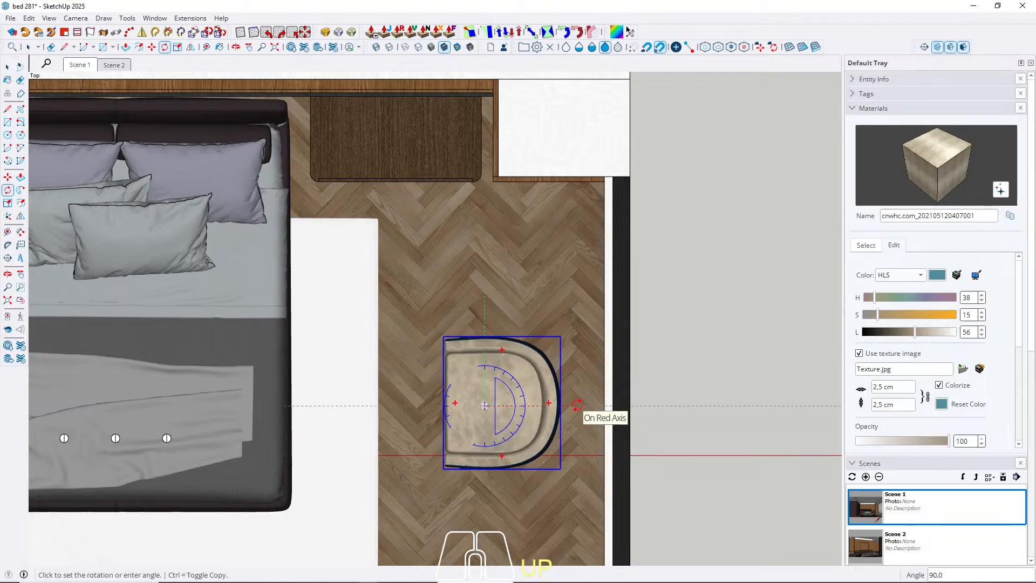
{"action": "left_click", "coordinate": [577, 405]}
{"action": "key", "text": "space"}
Move the armchair beside the lower half of the bed, roughly midway between rug and window, and return to Scene 1.
{"action": "scroll", "coordinate": [570, 343], "scroll_direction": "down", "scroll_amount": 3}
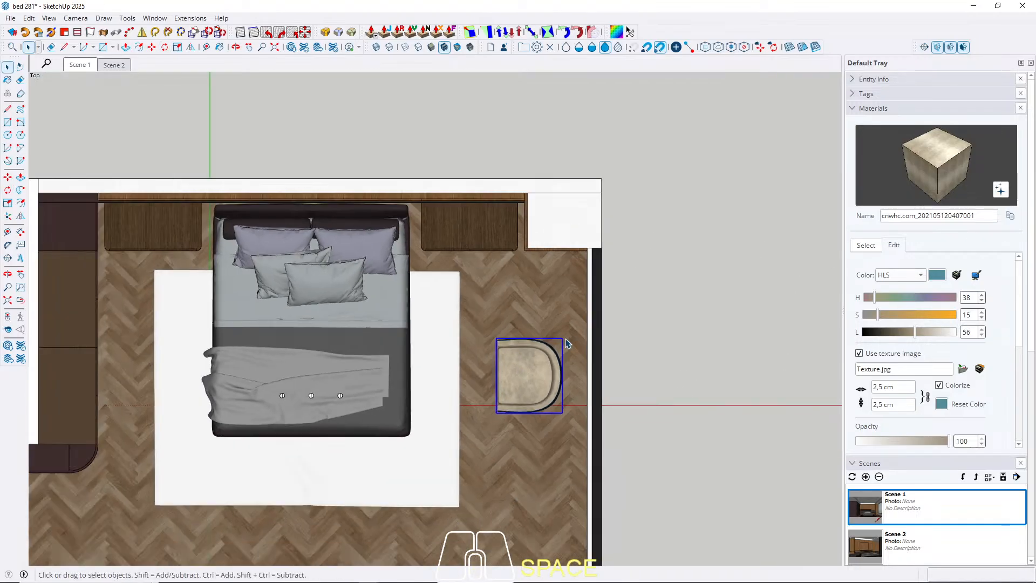
{"action": "key", "text": "m"}
{"action": "left_click", "coordinate": [537, 462]}
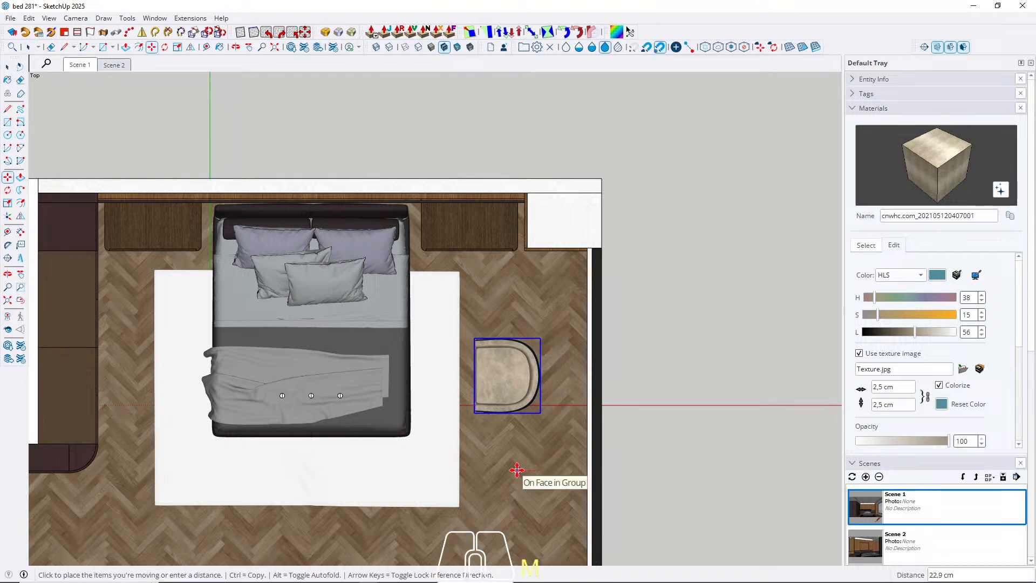
{"action": "left_click", "coordinate": [517, 470]}
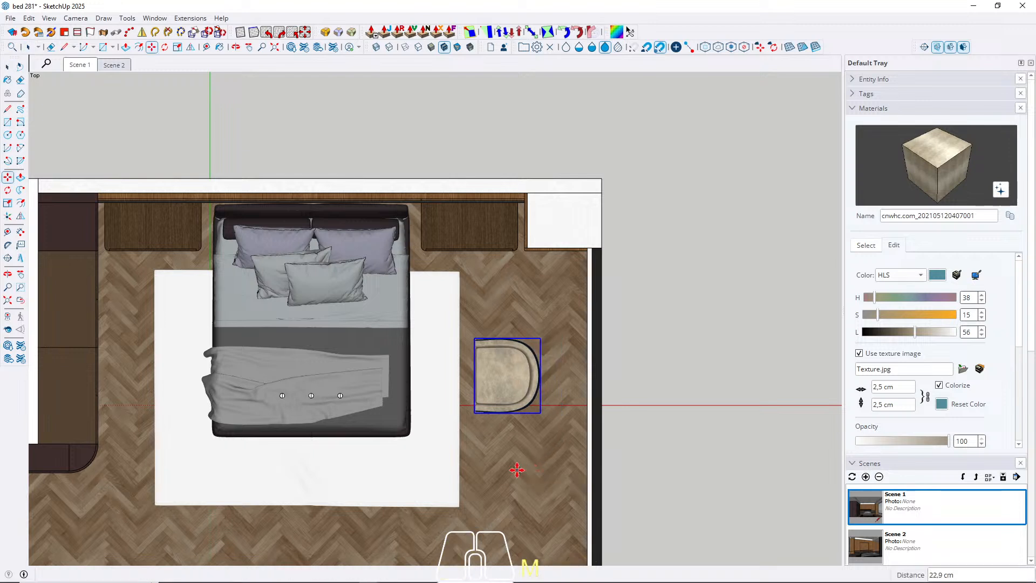
{"action": "left_click", "coordinate": [475, 415]}
{"action": "key", "text": "Left"}
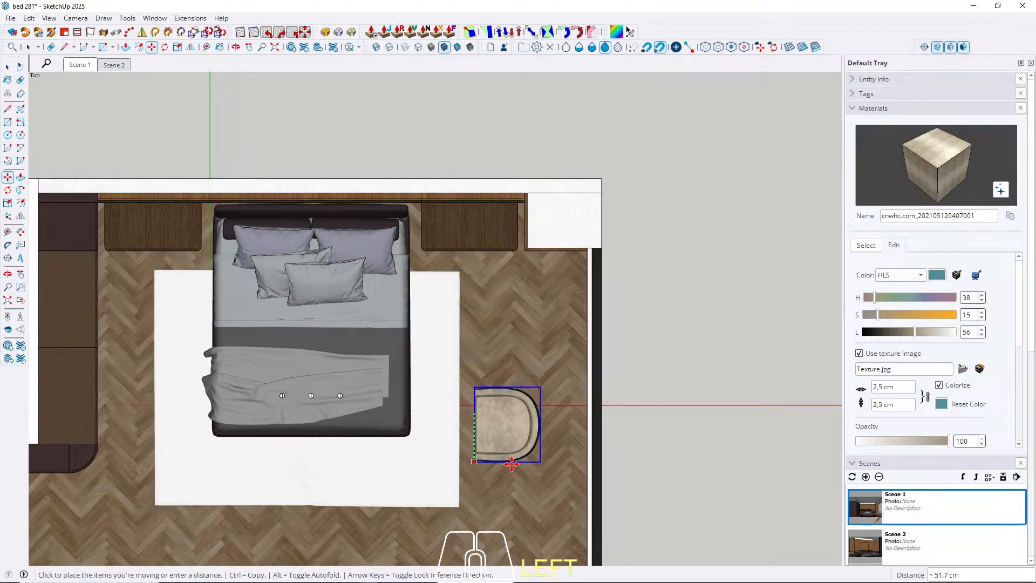
{"action": "scroll", "coordinate": [512, 463], "scroll_direction": "up", "scroll_amount": 2}
{"action": "left_click", "coordinate": [561, 429]}
{"action": "left_click", "coordinate": [521, 473]}
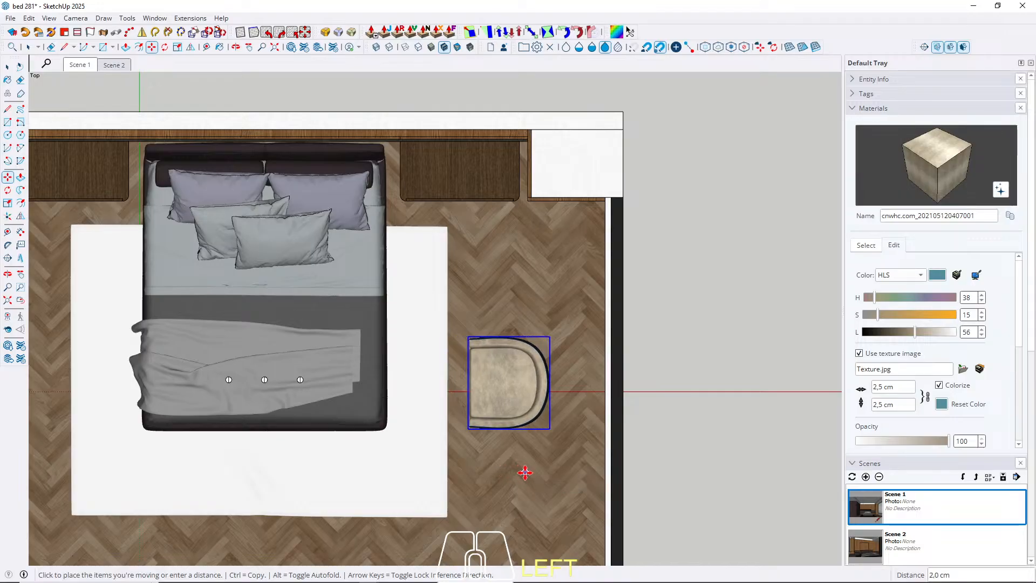
{"action": "left_click", "coordinate": [532, 474]}
{"action": "key", "text": "space"}
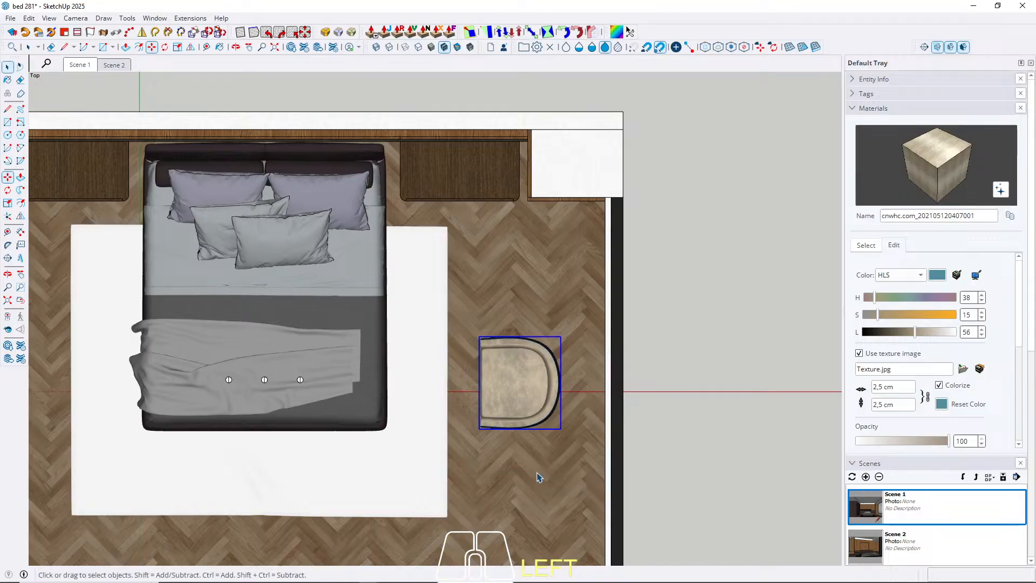
{"action": "left_click", "coordinate": [79, 65]}
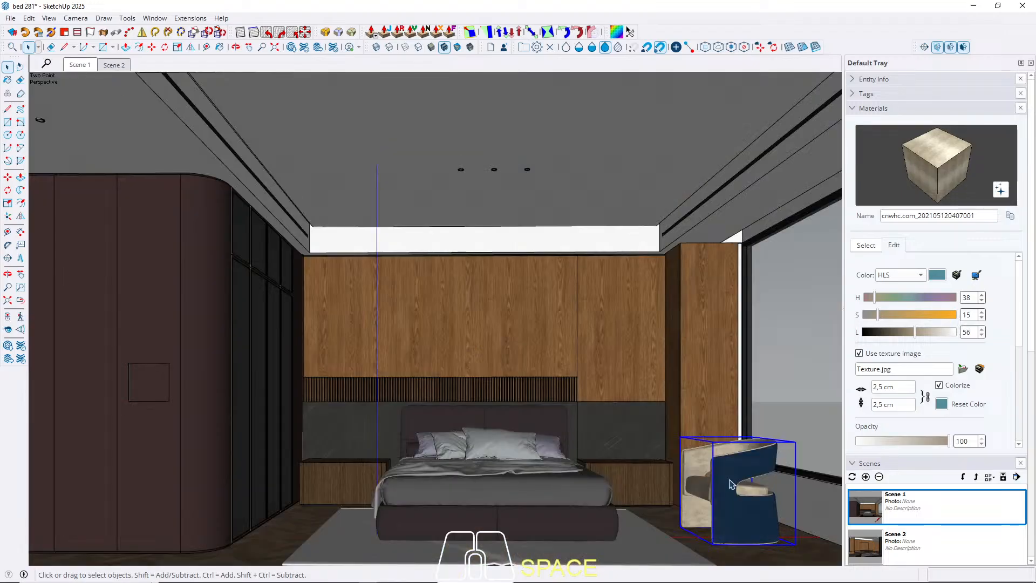
{"action": "left_click", "coordinate": [783, 553]}
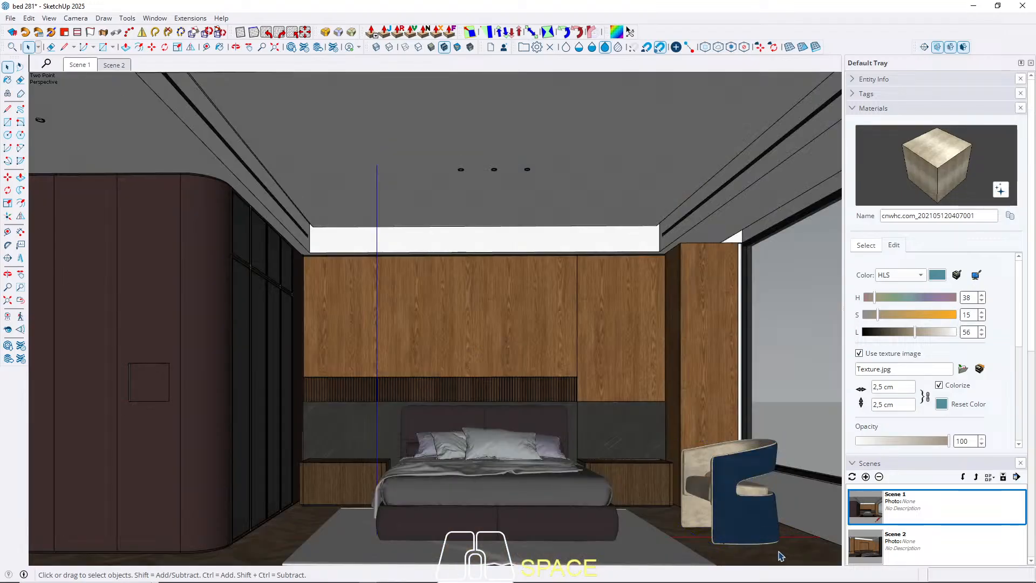
Recolour the armchair's dark blue outer shell to match the upholstery, with HLS hue 38, saturation 15 and lightness 55, and return to Scene 1.
{"action": "scroll", "coordinate": [697, 488], "scroll_direction": "up", "scroll_amount": 7}
{"action": "mouse_move", "coordinate": [685, 488]}
{"action": "middle_mouse_down"}
{"action": "mouse_move", "coordinate": [789, 514]}
{"action": "mouse_move", "coordinate": [302, 371]}
{"action": "mouse_move", "coordinate": [424, 426]}
{"action": "middle_mouse_up"}
{"action": "key", "text": "b"}
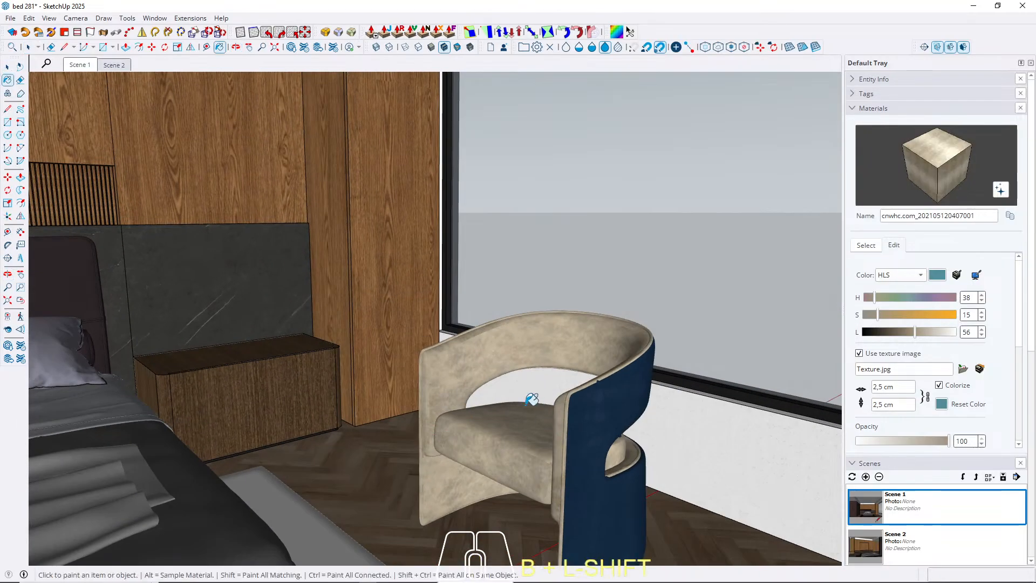
{"action": "left_click", "coordinate": [484, 358], "text": "alt"}
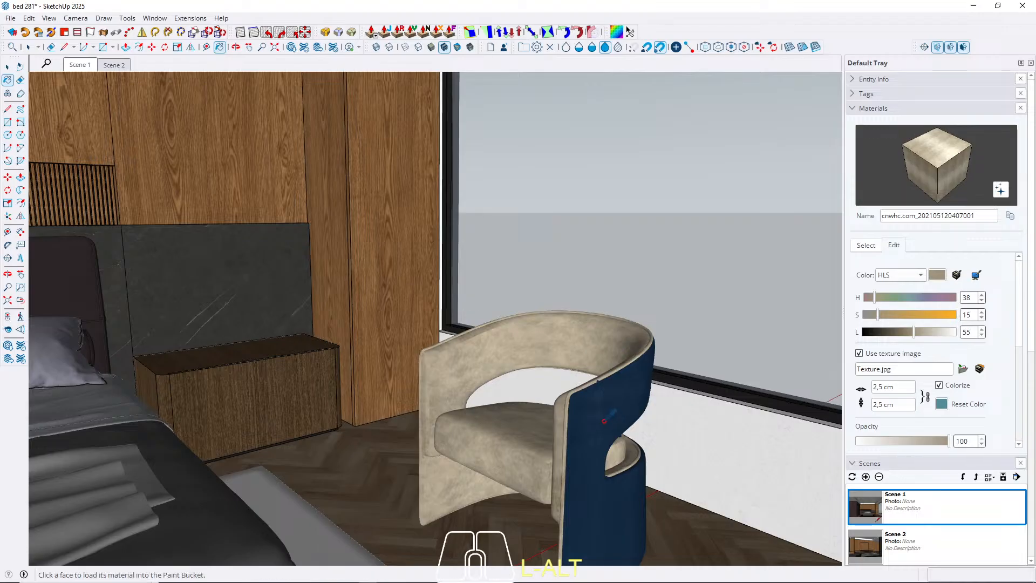
{"action": "left_click", "coordinate": [605, 420], "text": "alt"}
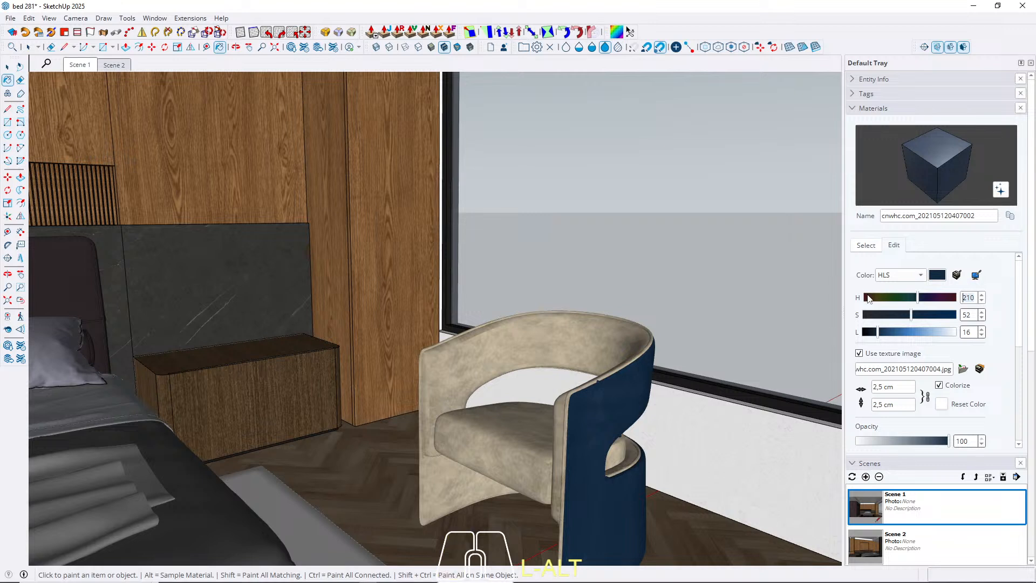
{"action": "type", "text": "3"}
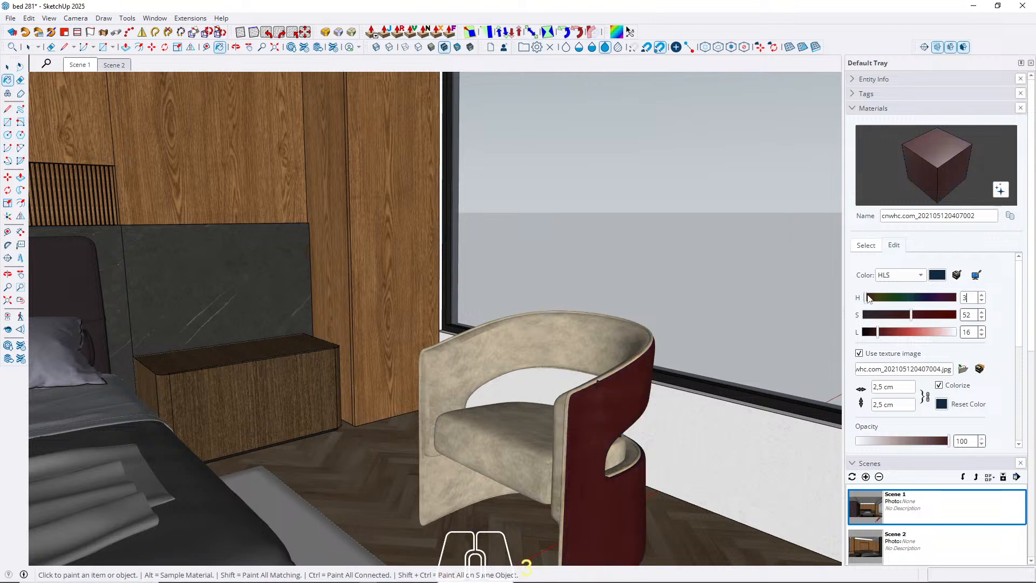
{"action": "type", "text": "8"}
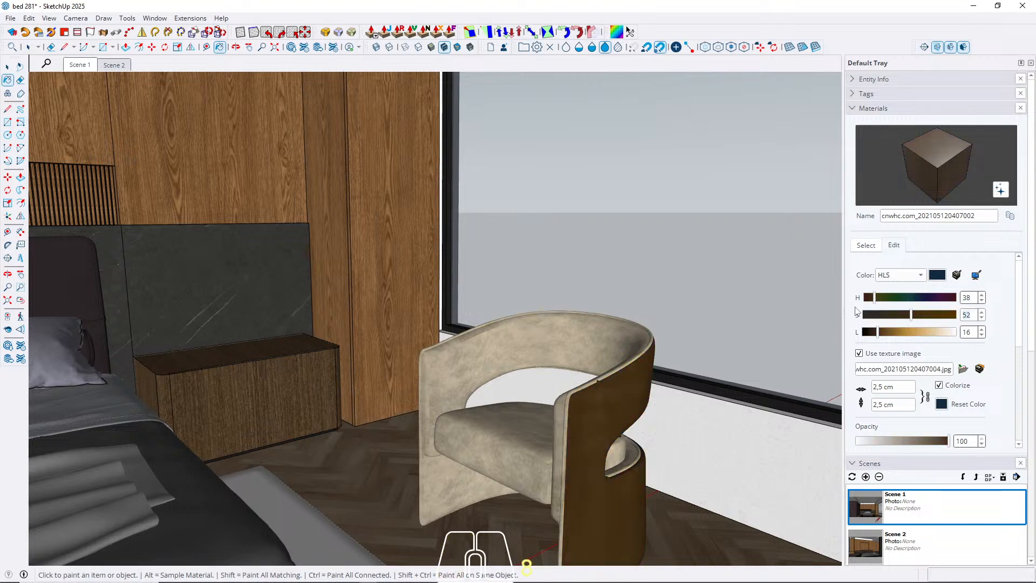
{"action": "type", "text": "15"}
{"action": "left_click_drag", "start_coordinate": [976, 332], "coordinate": [881, 328]}
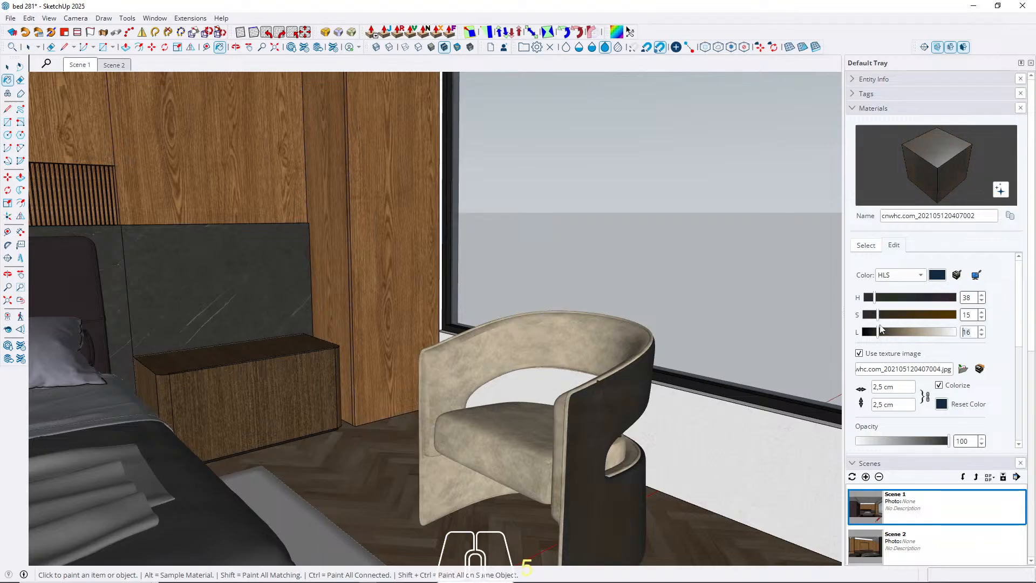
{"action": "type", "text": "55"}
{"action": "key", "text": "Return"}
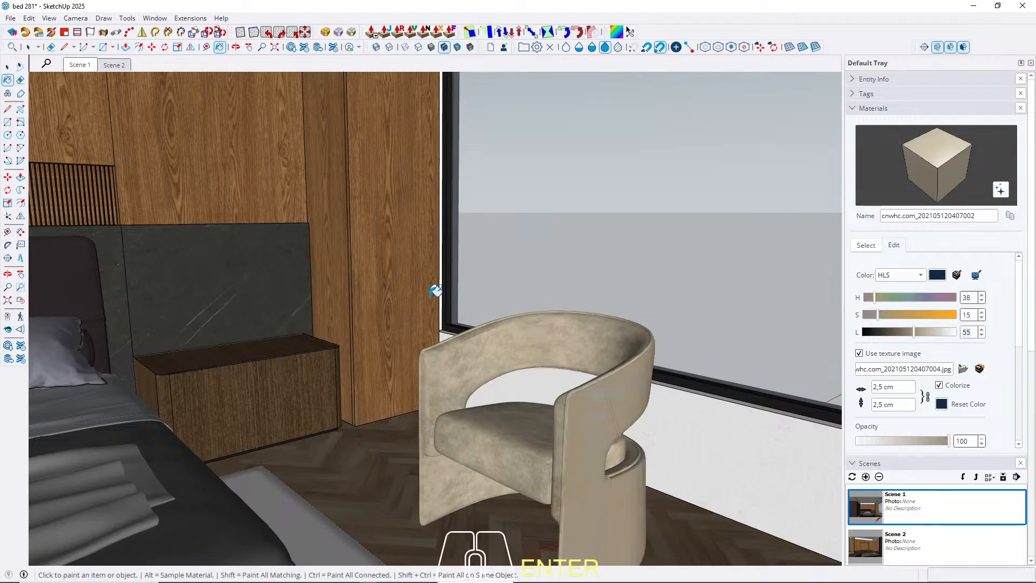
{"action": "left_click", "coordinate": [8, 67]}
{"action": "left_click", "coordinate": [79, 65]}
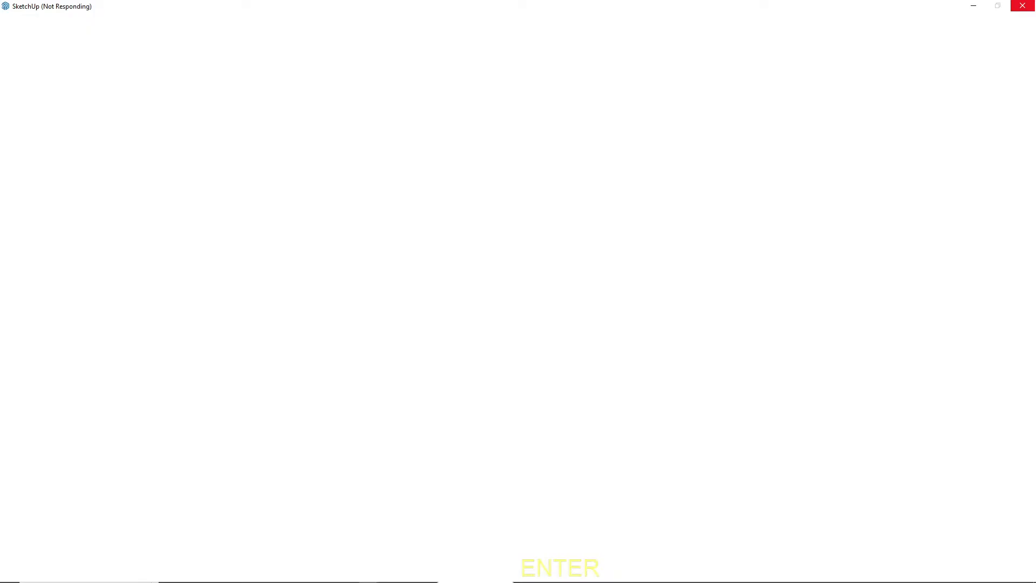
Close the separate bed model and return to the maximised bed 281 window.
{"action": "left_click", "coordinate": [1023, 5]}
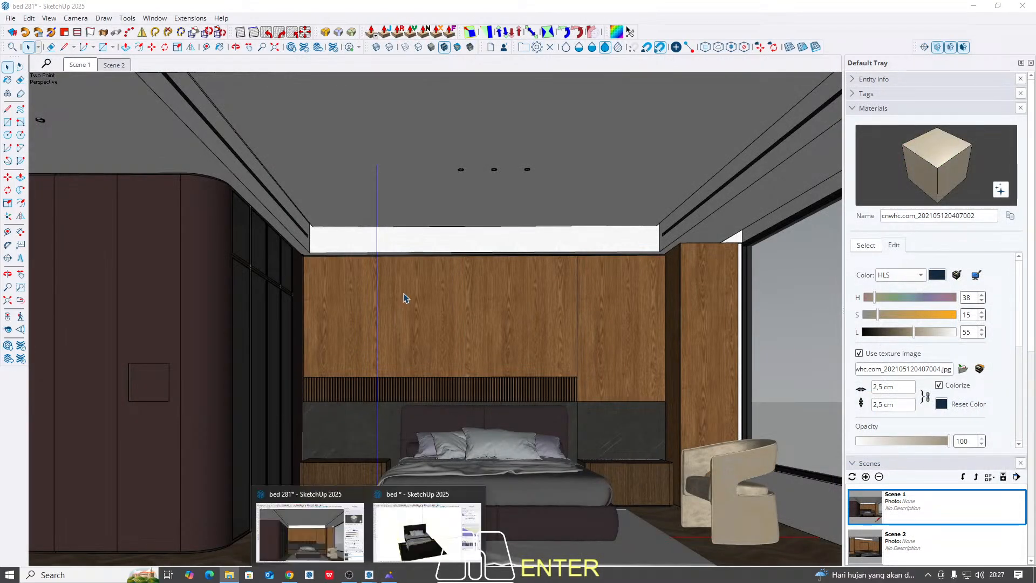
{"action": "left_click", "coordinate": [419, 543]}
{"action": "left_click", "coordinate": [1021, 6]}
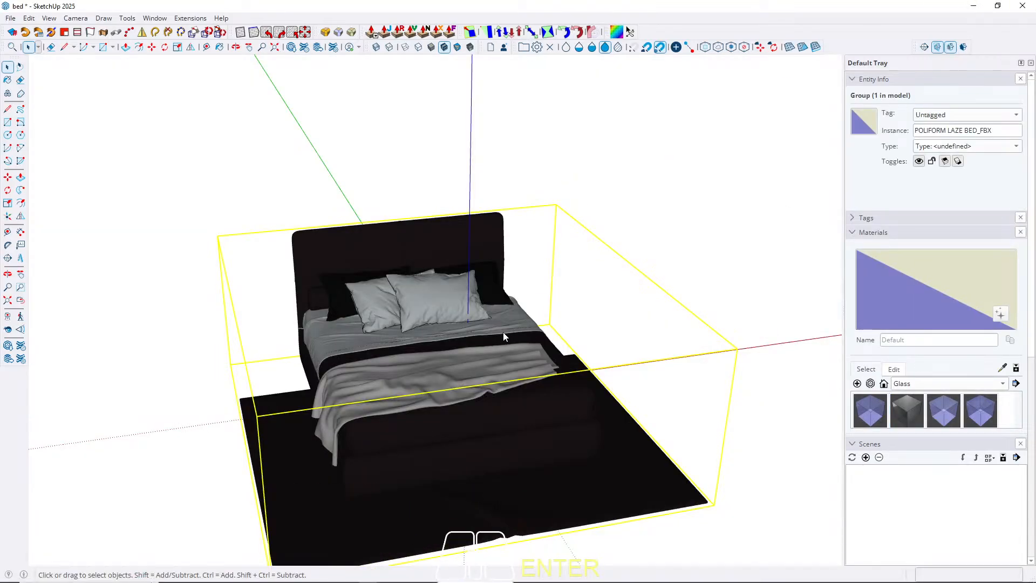
{"action": "left_click", "coordinate": [512, 309]}
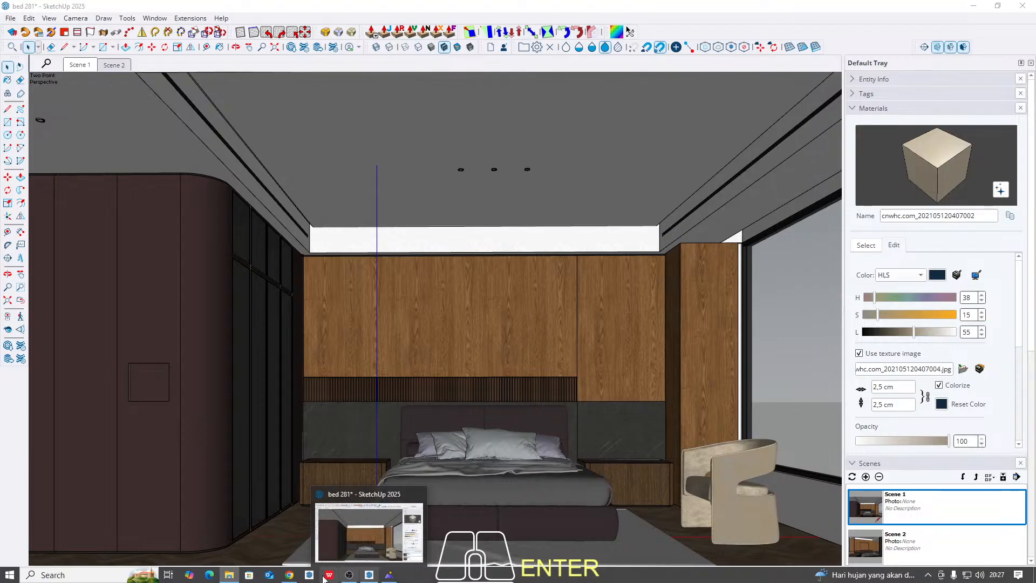
{"action": "left_click", "coordinate": [359, 548]}
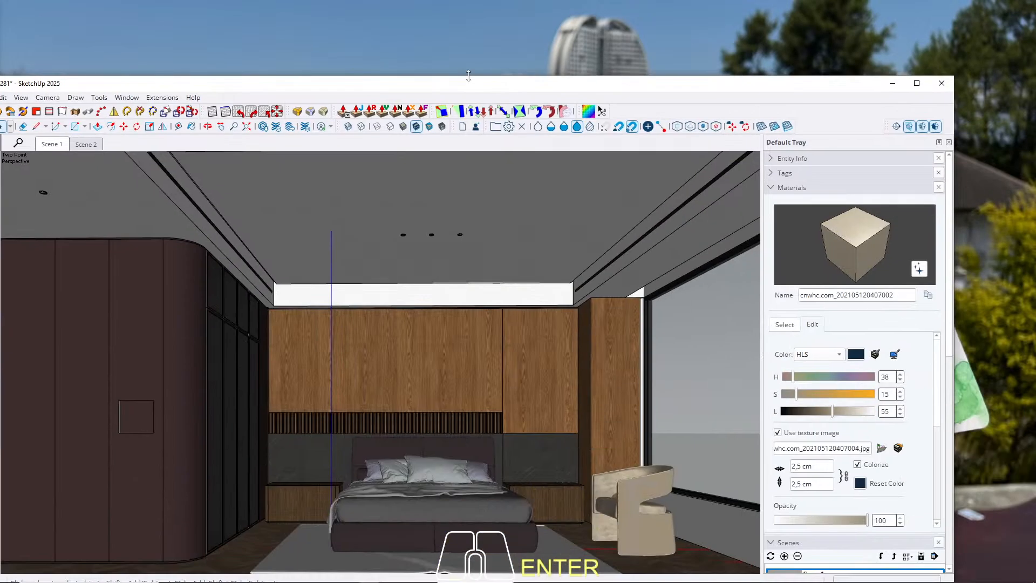
{"action": "left_click", "coordinate": [916, 83]}
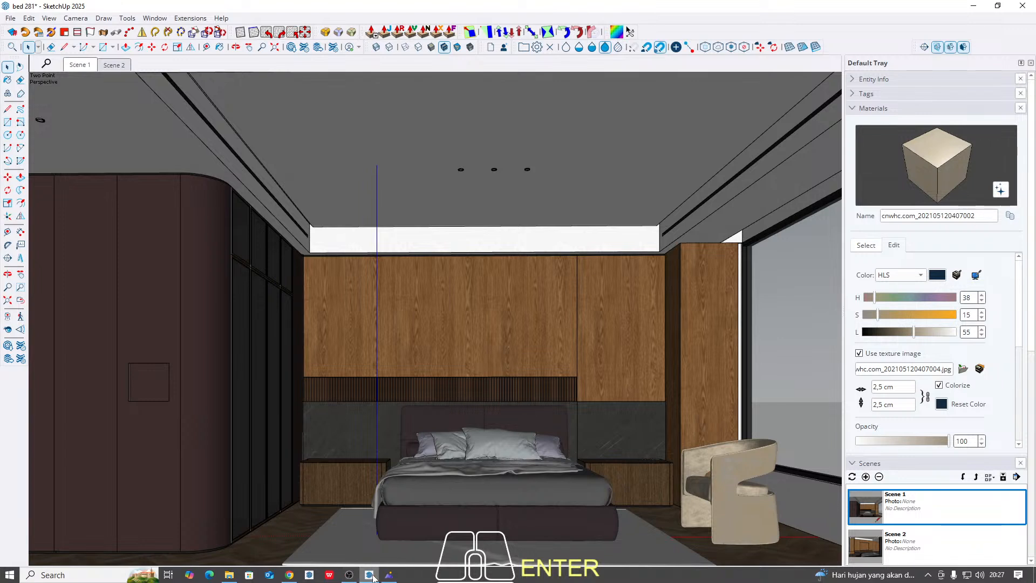
{"action": "left_click", "coordinate": [393, 579]}
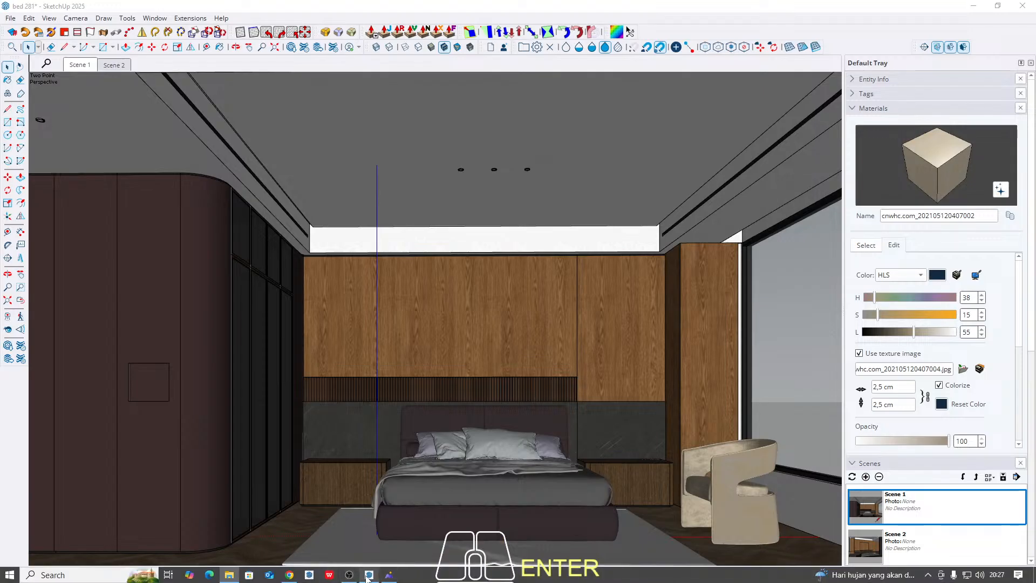
Open the bed 276 model, dismiss its extension error report, copy the roller blind and return to bed 281.
{"action": "mouse_move", "coordinate": [368, 576]}
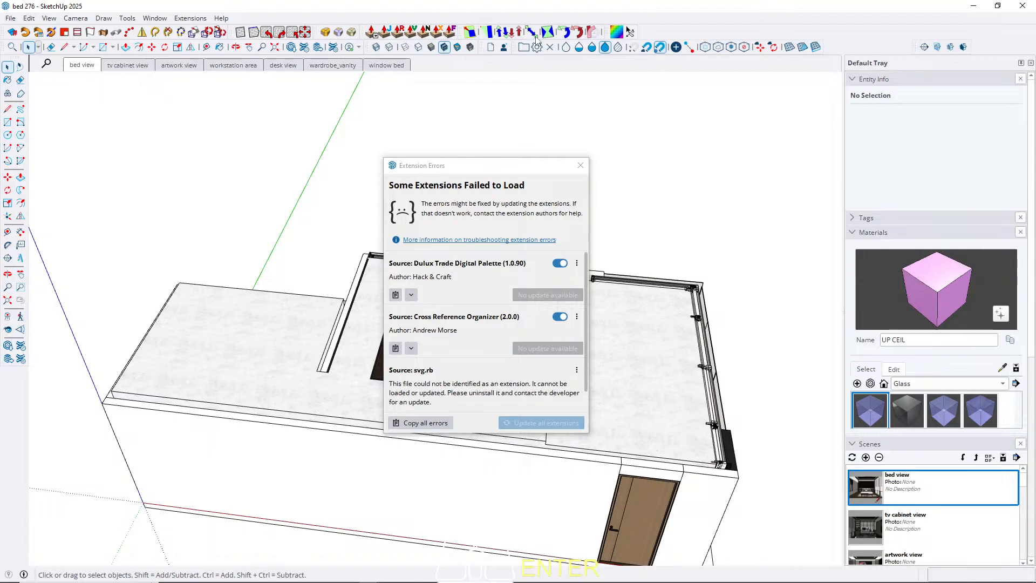
{"action": "left_click", "coordinate": [580, 165]}
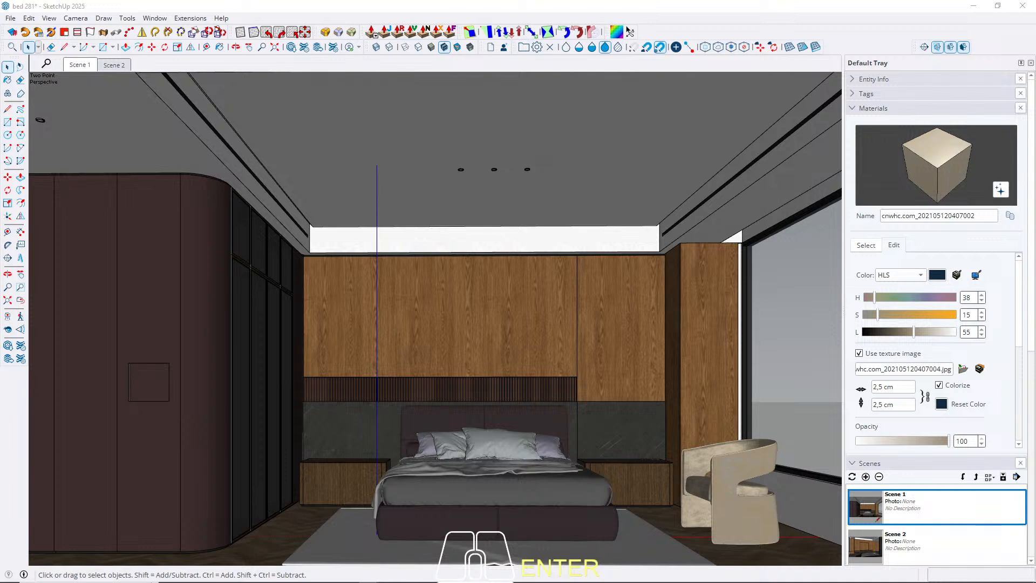
{"action": "key", "text": "h"}
{"action": "key", "text": "shift"}
{"action": "key", "text": "m"}
{"action": "key", "text": "space"}
{"action": "key", "text": "m"}
{"action": "key", "text": "space"}
{"action": "key", "text": "ctrl"}
{"action": "key", "text": "Escape"}
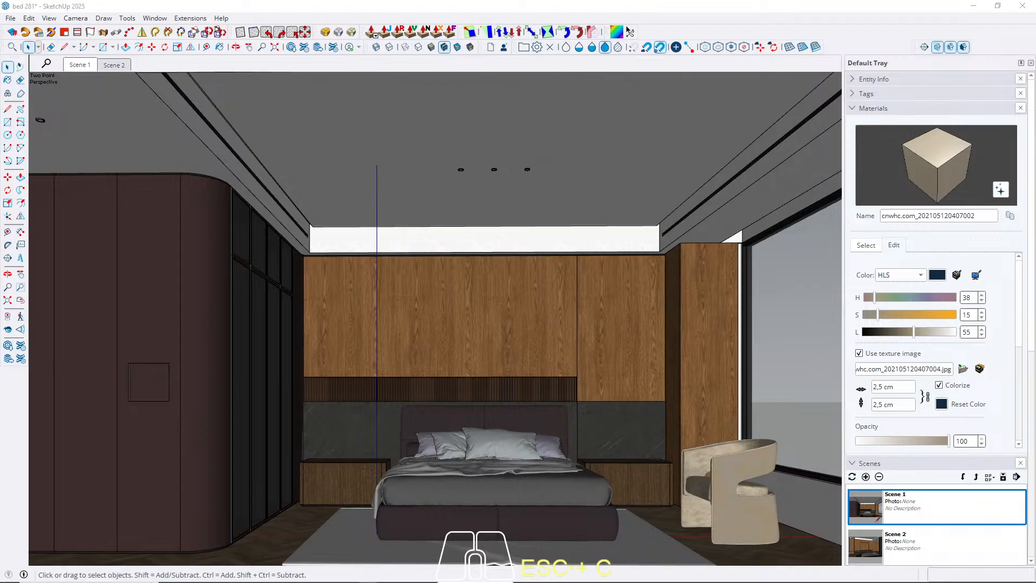
Paste the copied roller blind onto the floor between the armchair and the wooden column beside the window.
{"action": "left_click", "coordinate": [468, 306]}
{"action": "scroll", "coordinate": [471, 310], "scroll_direction": "up", "scroll_amount": 3}
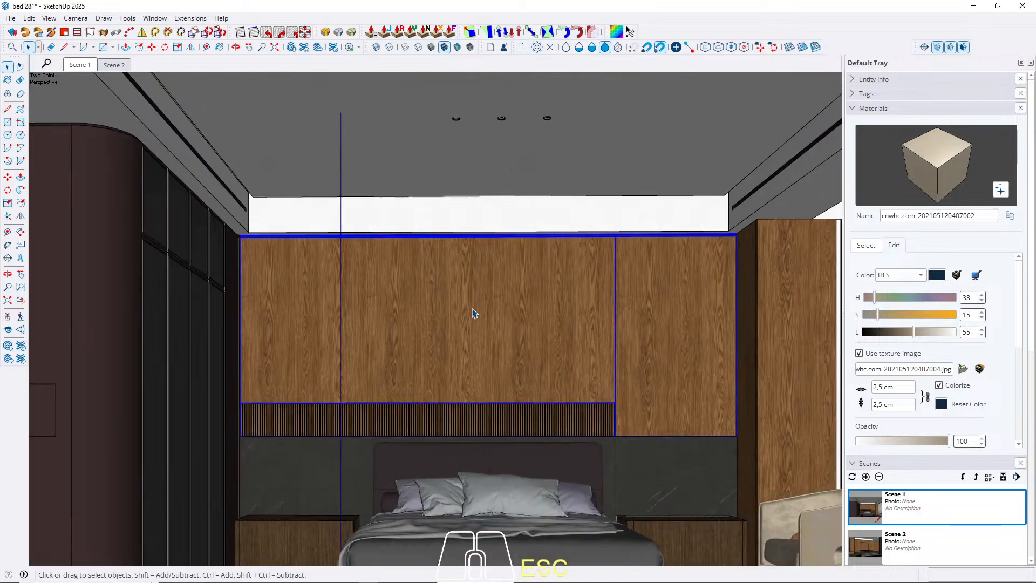
{"action": "middle_click_drag", "start_coordinate": [474, 312], "coordinate": [439, 255]}
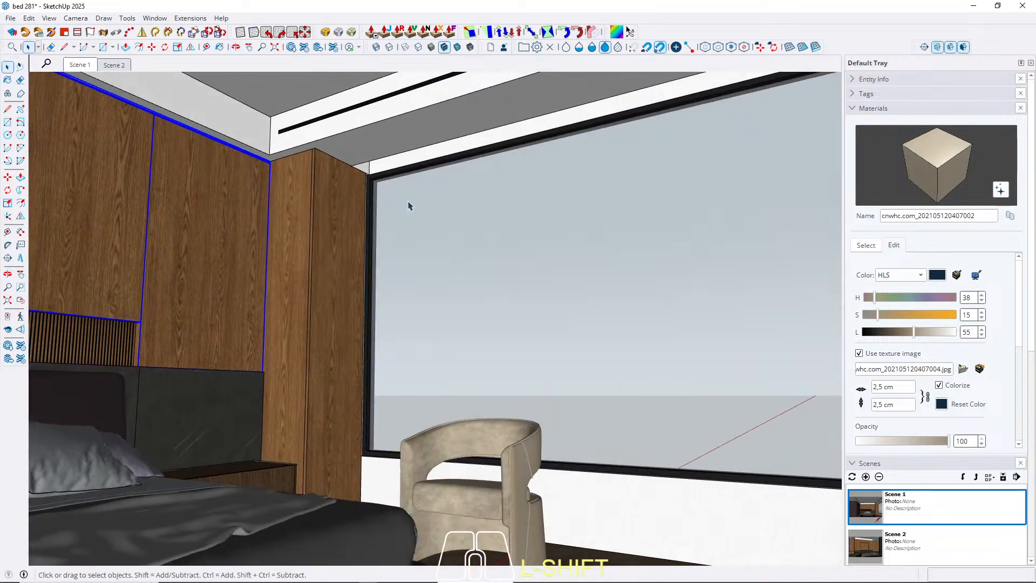
{"action": "key", "text": "ctrl+v"}
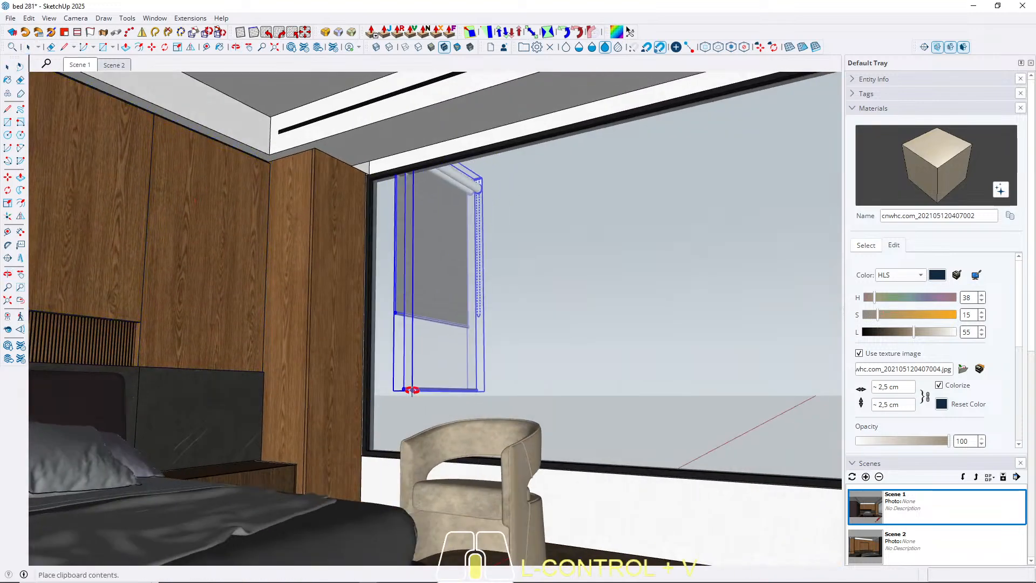
{"action": "middle_click_drag", "start_coordinate": [412, 387], "coordinate": [292, 472], "text": "shift"}
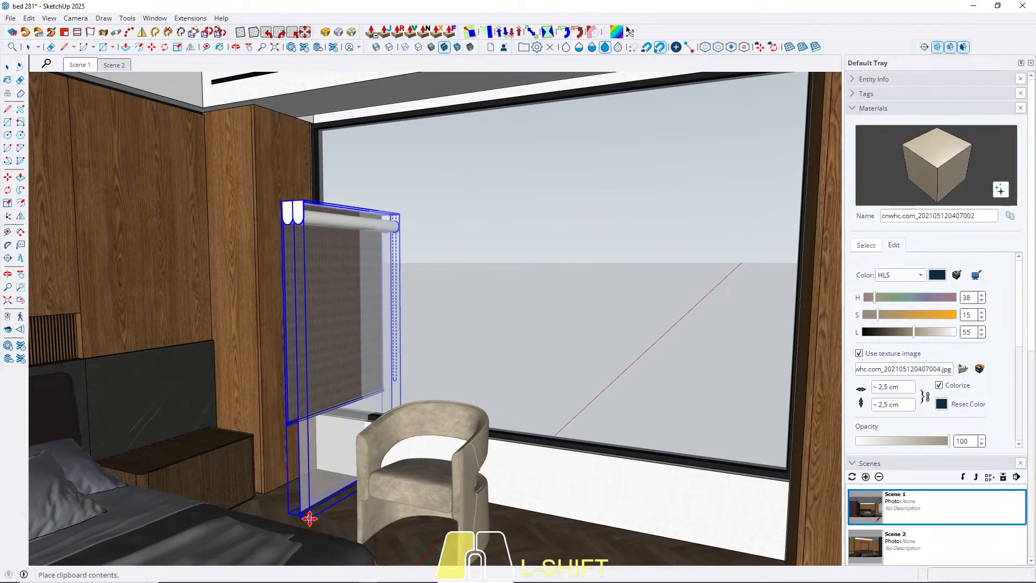
{"action": "left_click", "coordinate": [306, 520]}
{"action": "scroll", "coordinate": [301, 397], "scroll_direction": "up", "scroll_amount": 1}
{"action": "scroll", "coordinate": [301, 398], "scroll_direction": "up", "scroll_amount": 1}
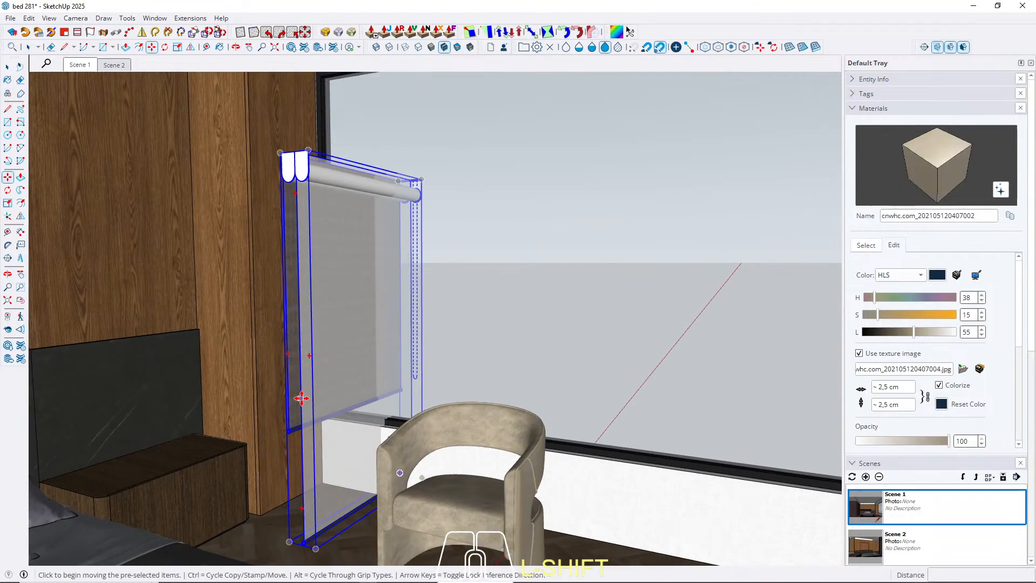
{"action": "key", "text": "space"}
Rotate the roller blind 90 degrees about the vertical axis so its fabric runs parallel to the window.
{"action": "scroll", "coordinate": [313, 470], "scroll_direction": "up", "scroll_amount": 3}
{"action": "middle_click_drag", "start_coordinate": [315, 457], "coordinate": [418, 462]}
{"action": "key", "text": "q"}
{"action": "left_click", "coordinate": [435, 504]}
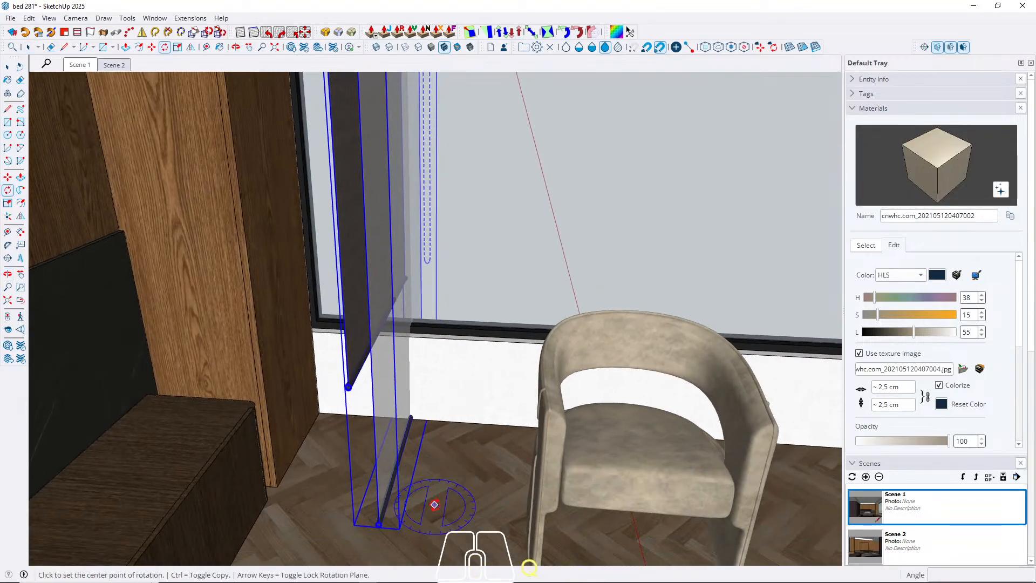
{"action": "left_click", "coordinate": [443, 455]}
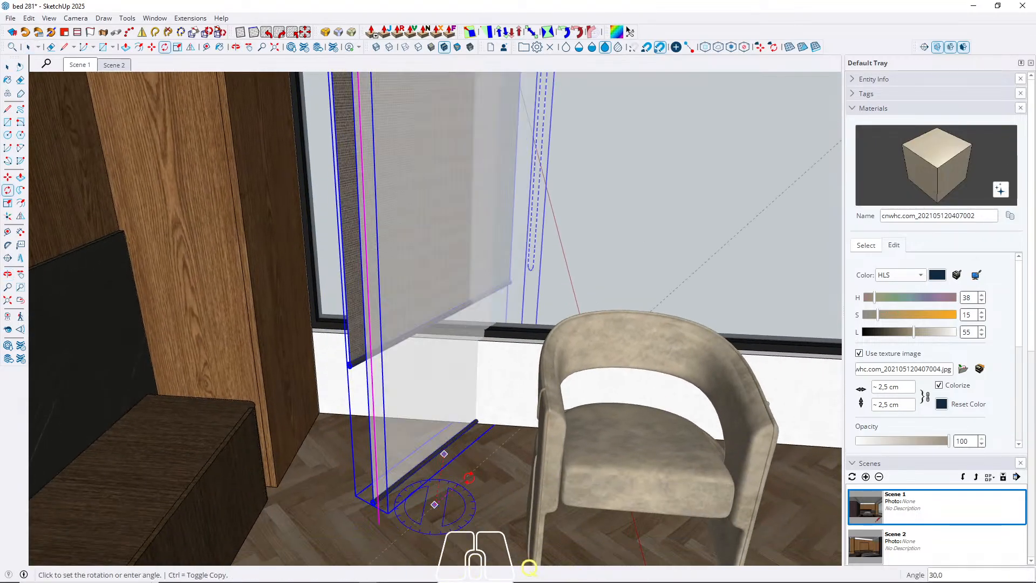
{"action": "type", "text": "90"}
{"action": "key", "text": "Return"}
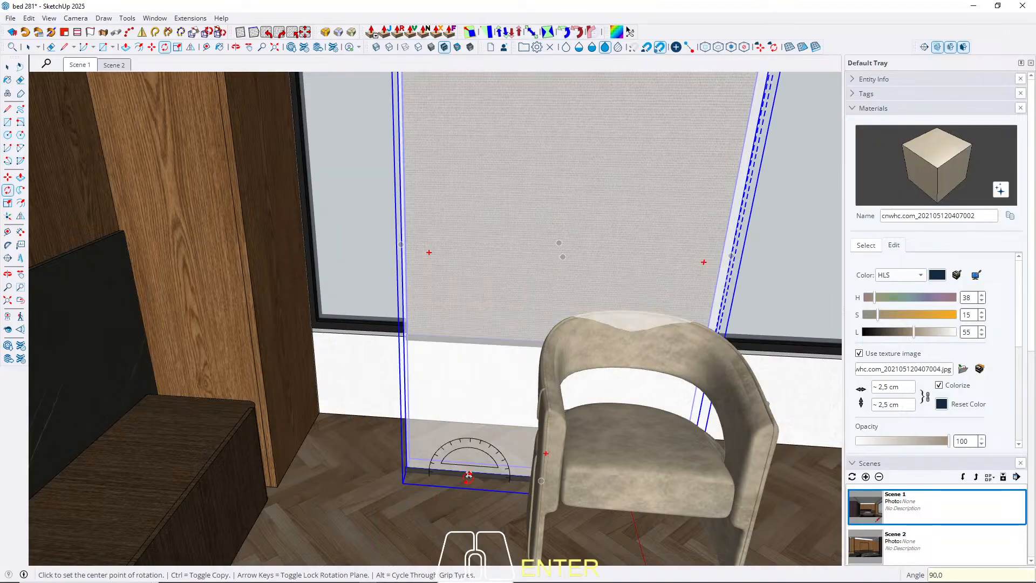
{"action": "key", "text": "space"}
Move the roller blind by its upper corner into the window's ceiling recess, against the wooden column nearest the bed headboard.
{"action": "scroll", "coordinate": [416, 432], "scroll_direction": "up", "scroll_amount": 1}
{"action": "middle_click_drag", "start_coordinate": [415, 428], "coordinate": [405, 407]}
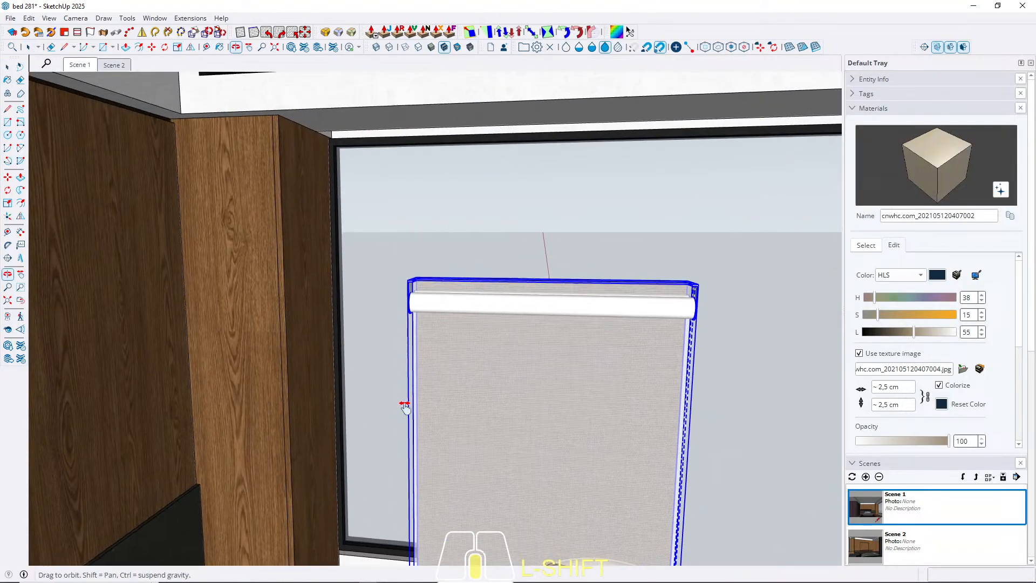
{"action": "scroll", "coordinate": [421, 286], "scroll_direction": "up", "scroll_amount": 8}
{"action": "key", "text": "m"}
{"action": "scroll", "coordinate": [423, 308], "scroll_direction": "up", "scroll_amount": 4}
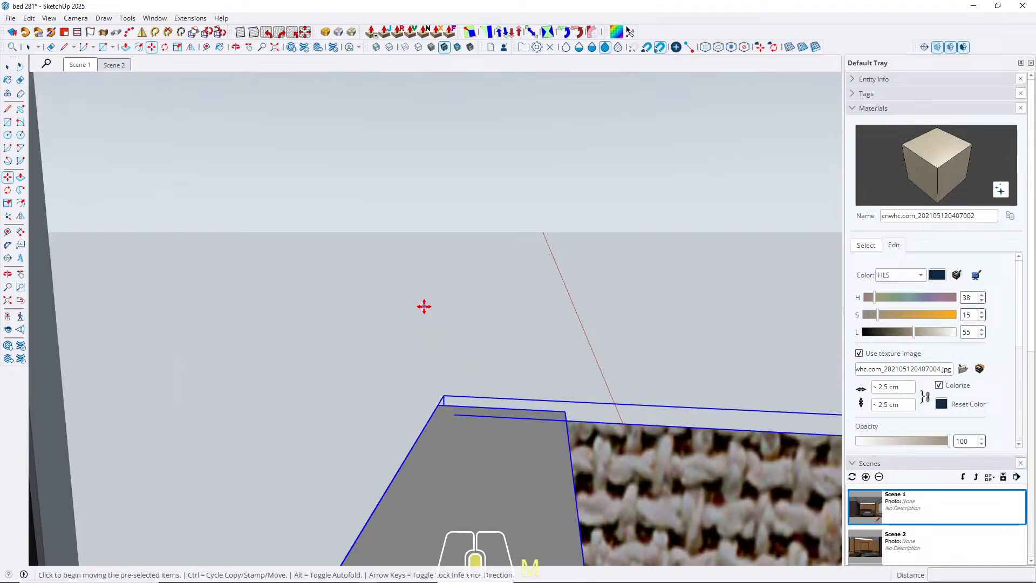
{"action": "left_click", "coordinate": [443, 396]}
{"action": "scroll", "coordinate": [502, 378], "scroll_direction": "down", "scroll_amount": 5}
{"action": "middle_click_drag", "start_coordinate": [534, 369], "coordinate": [302, 238]}
{"action": "middle_click_drag", "start_coordinate": [302, 238], "coordinate": [135, 324], "text": "shift"}
{"action": "scroll", "coordinate": [340, 254], "scroll_direction": "up", "scroll_amount": 4}
{"action": "scroll", "coordinate": [363, 242], "scroll_direction": "up", "scroll_amount": 4}
{"action": "middle_click_drag", "start_coordinate": [358, 243], "coordinate": [243, 219]}
{"action": "scroll", "coordinate": [378, 210], "scroll_direction": "up", "scroll_amount": 2}
{"action": "left_click", "coordinate": [398, 222]}
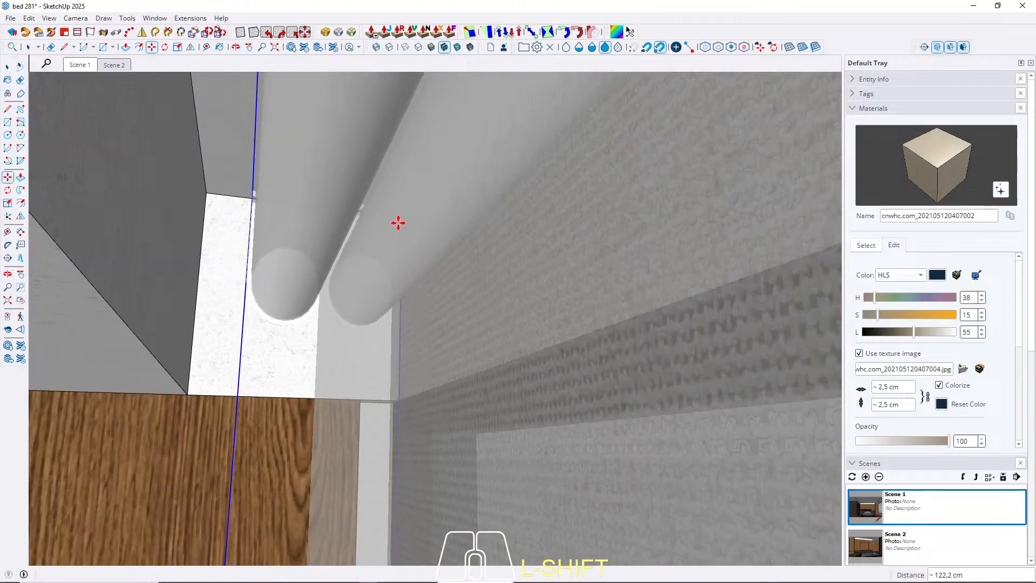
{"action": "key", "text": "space"}
Stretch the roller blind along the green axis to about 185.6 cm so it covers roughly half the window.
{"action": "middle_click_drag", "start_coordinate": [397, 224], "coordinate": [340, 296]}
{"action": "scroll", "coordinate": [339, 292], "scroll_direction": "down", "scroll_amount": 5}
{"action": "scroll", "coordinate": [339, 292], "scroll_direction": "down", "scroll_amount": 5}
{"action": "middle_click_drag", "start_coordinate": [550, 252], "coordinate": [378, 302]}
{"action": "middle_click_drag", "start_coordinate": [378, 303], "coordinate": [303, 162], "text": "shift"}
{"action": "scroll", "coordinate": [324, 172], "scroll_direction": "down", "scroll_amount": 3}
{"action": "middle_click_drag", "start_coordinate": [351, 315], "coordinate": [382, 350]}
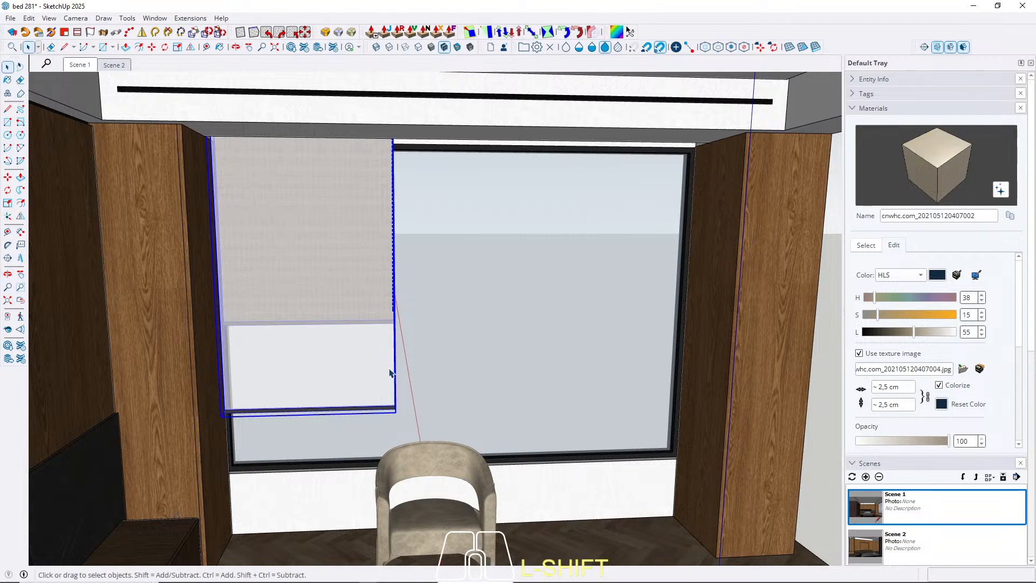
{"action": "middle_click_drag", "start_coordinate": [391, 372], "coordinate": [320, 343]}
{"action": "key", "text": "s"}
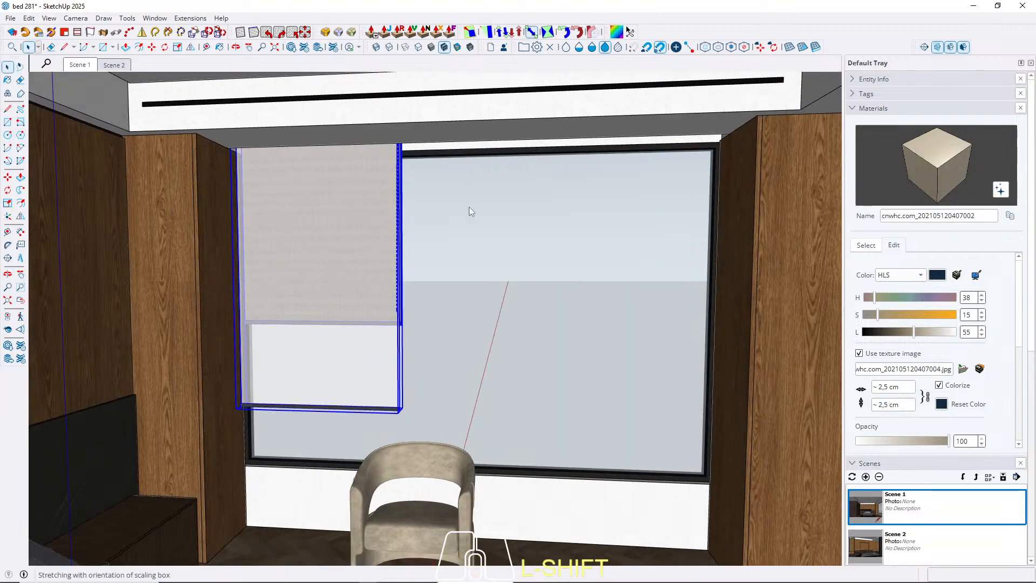
{"action": "left_click", "coordinate": [400, 264]}
{"action": "left_click", "coordinate": [401, 265]}
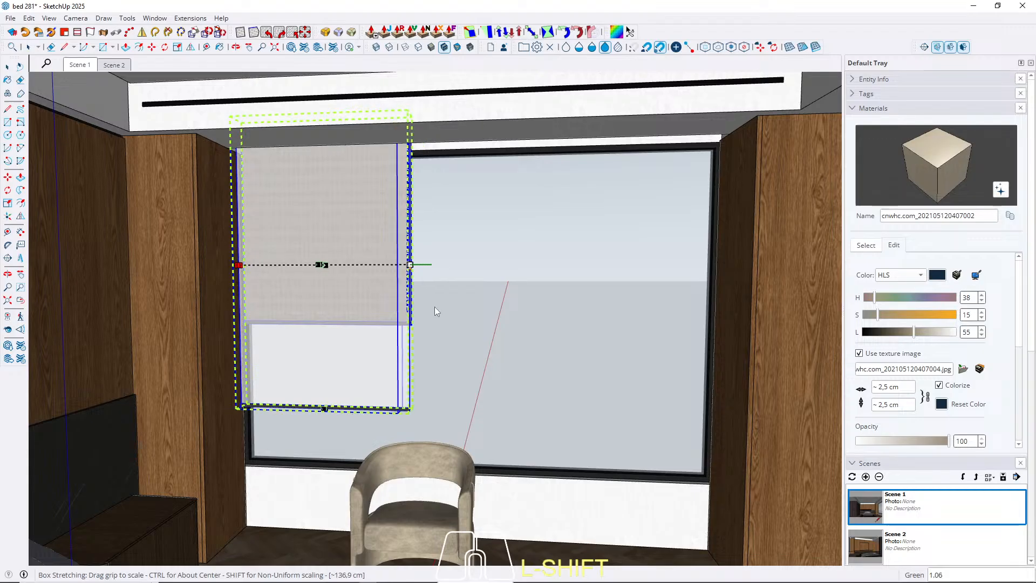
{"action": "left_click", "coordinate": [442, 329]}
{"action": "middle_click_drag", "start_coordinate": [442, 329], "coordinate": [468, 234]}
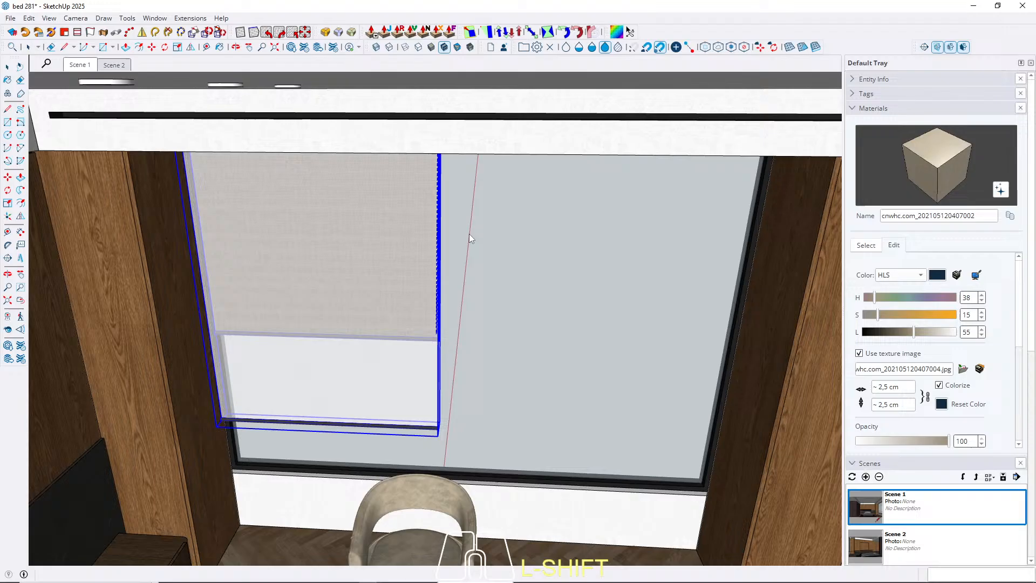
{"action": "scroll", "coordinate": [453, 478], "scroll_direction": "up", "scroll_amount": 5}
{"action": "left_click", "coordinate": [445, 475]}
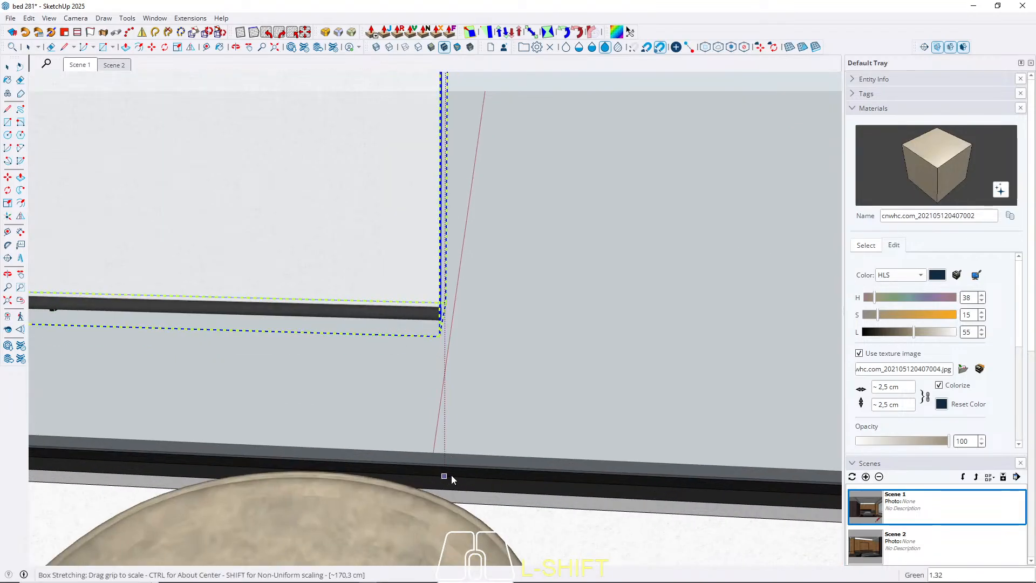
{"action": "scroll", "coordinate": [469, 477], "scroll_direction": "down", "scroll_amount": 5}
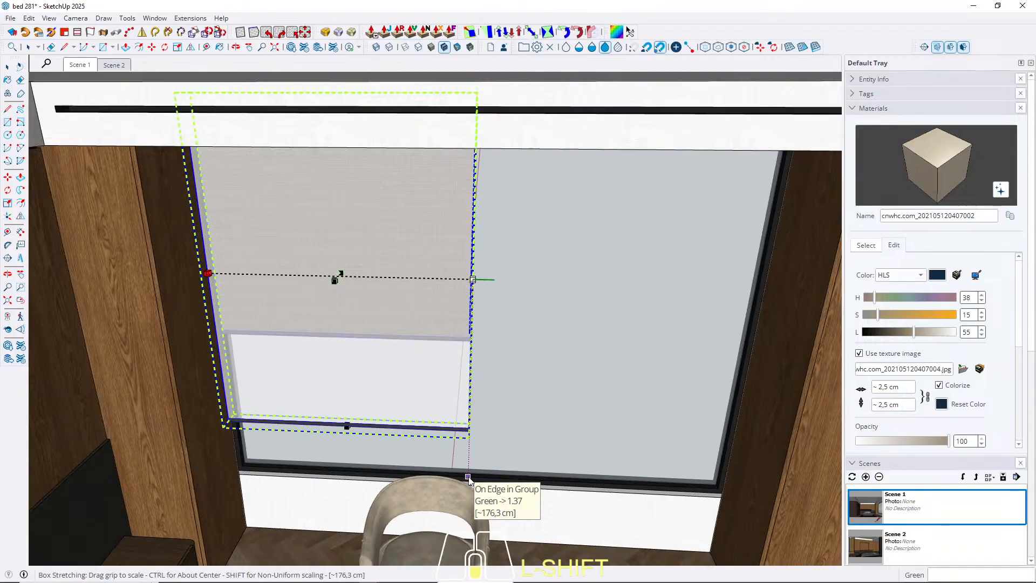
{"action": "left_click", "coordinate": [483, 478]}
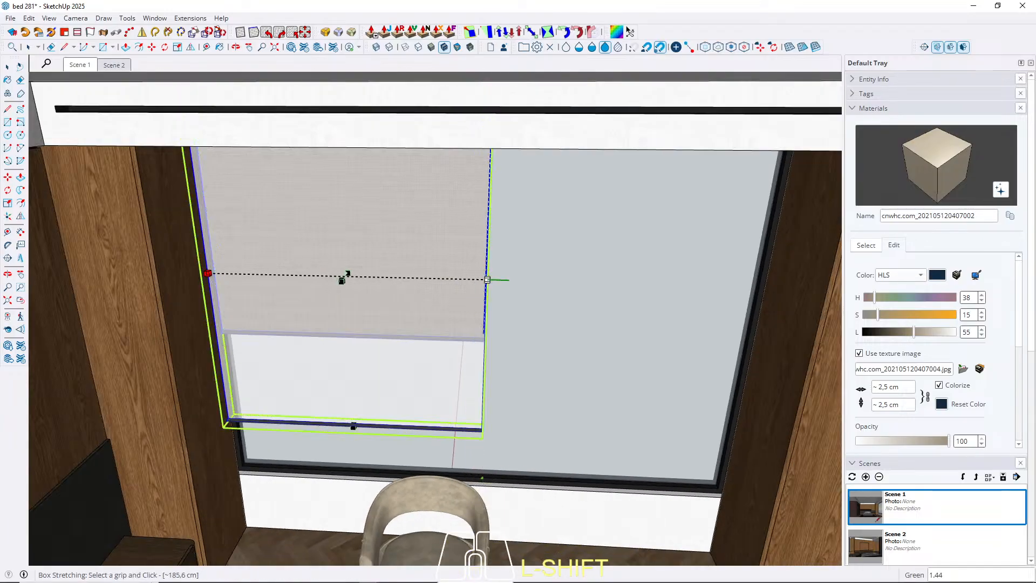
{"action": "key", "text": "space"}
Copy the roller blind along the green axis so the second blind adjoins the first across the window.
{"action": "scroll", "coordinate": [227, 425], "scroll_direction": "up", "scroll_amount": 3}
{"action": "key", "text": "m"}
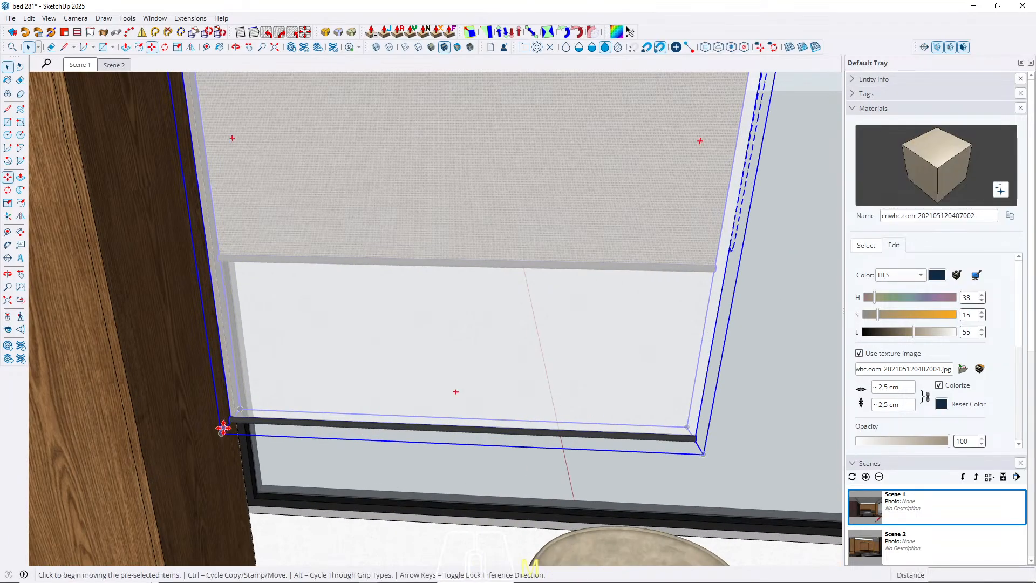
{"action": "key", "text": "ctrl"}
{"action": "left_click", "coordinate": [222, 431]}
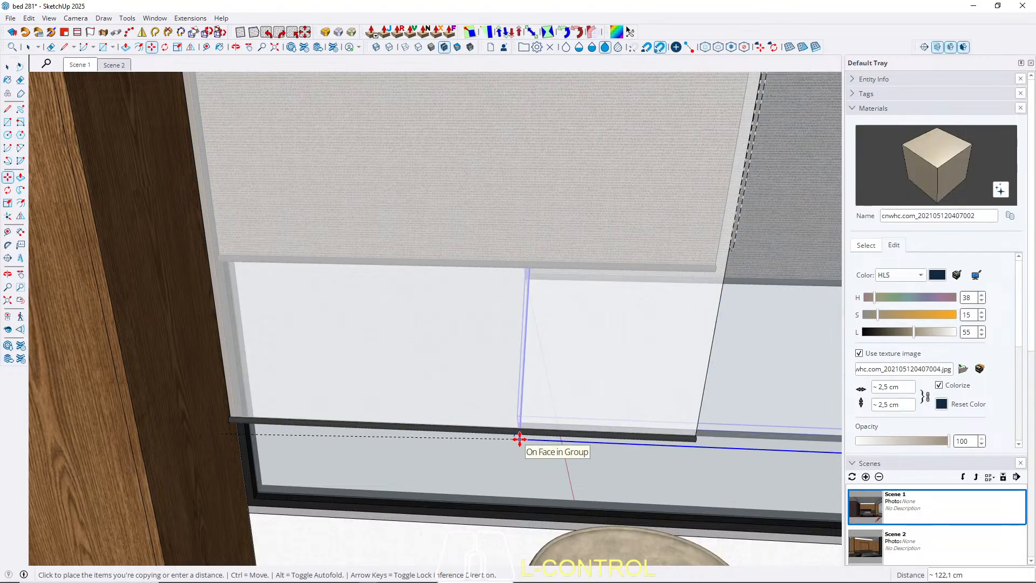
{"action": "key", "text": "Left"}
{"action": "scroll", "coordinate": [710, 444], "scroll_direction": "up", "scroll_amount": 3}
{"action": "scroll", "coordinate": [710, 445], "scroll_direction": "up", "scroll_amount": 5}
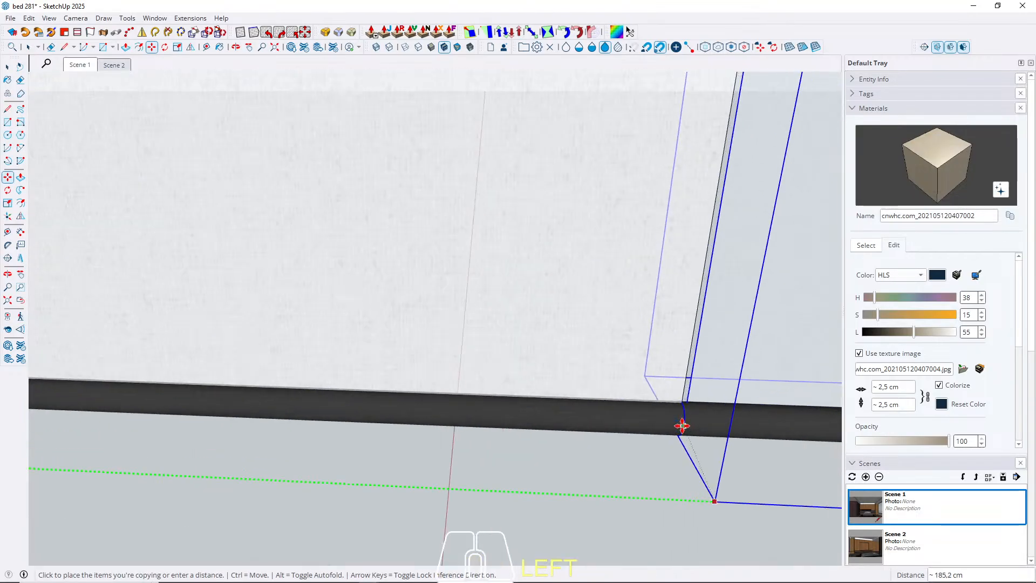
{"action": "key", "text": "space"}
{"action": "scroll", "coordinate": [354, 377], "scroll_direction": "down", "scroll_amount": 10}
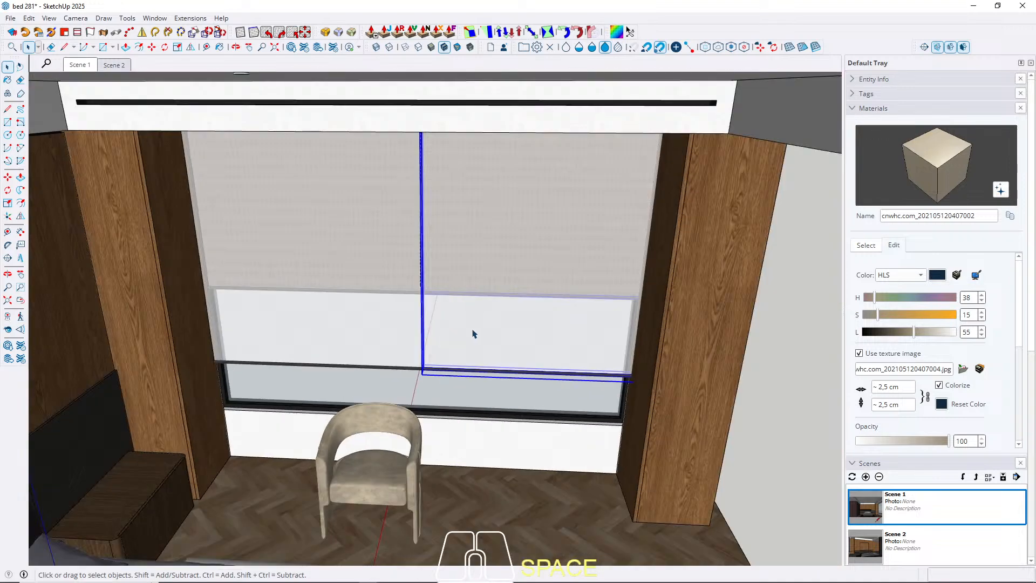
Flip the second blind along the green axis so that it mirrors the first one.
{"action": "middle_click_drag", "start_coordinate": [474, 333], "coordinate": [540, 12]}
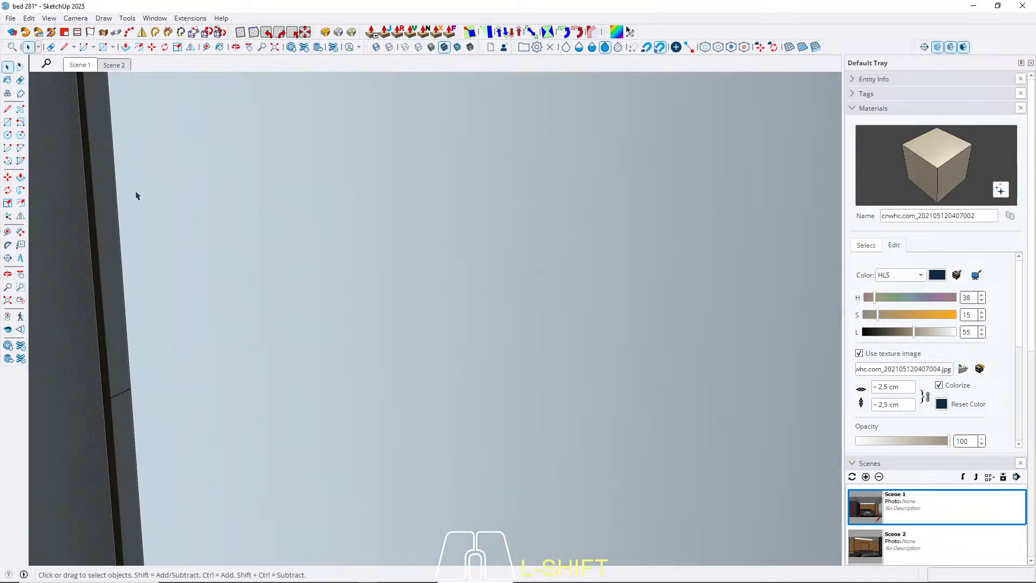
{"action": "left_click", "coordinate": [84, 67]}
{"action": "middle_click_drag", "start_coordinate": [447, 313], "coordinate": [571, 354]}
{"action": "scroll", "coordinate": [654, 282], "scroll_direction": "up", "scroll_amount": 3}
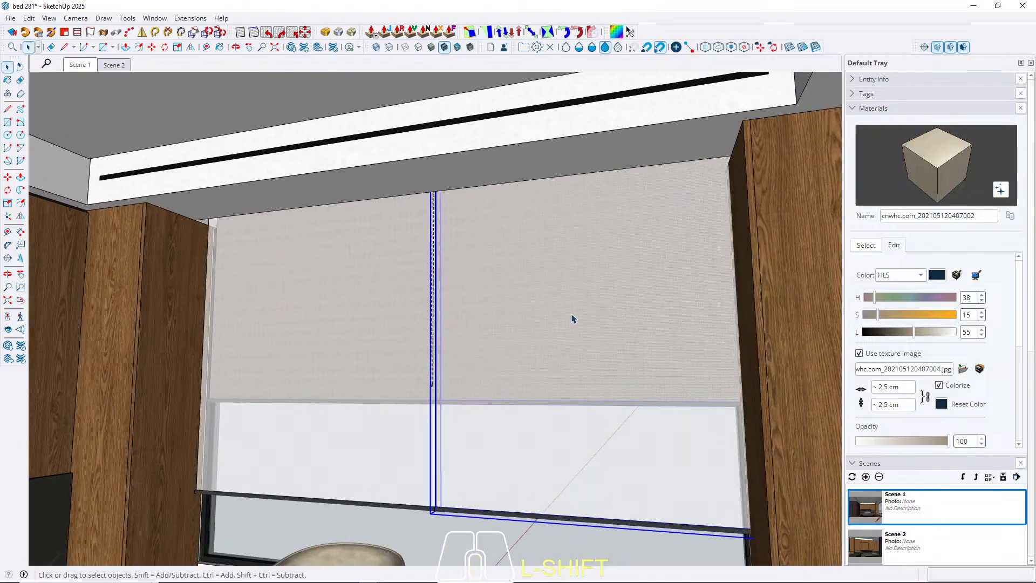
{"action": "left_click", "coordinate": [189, 49]}
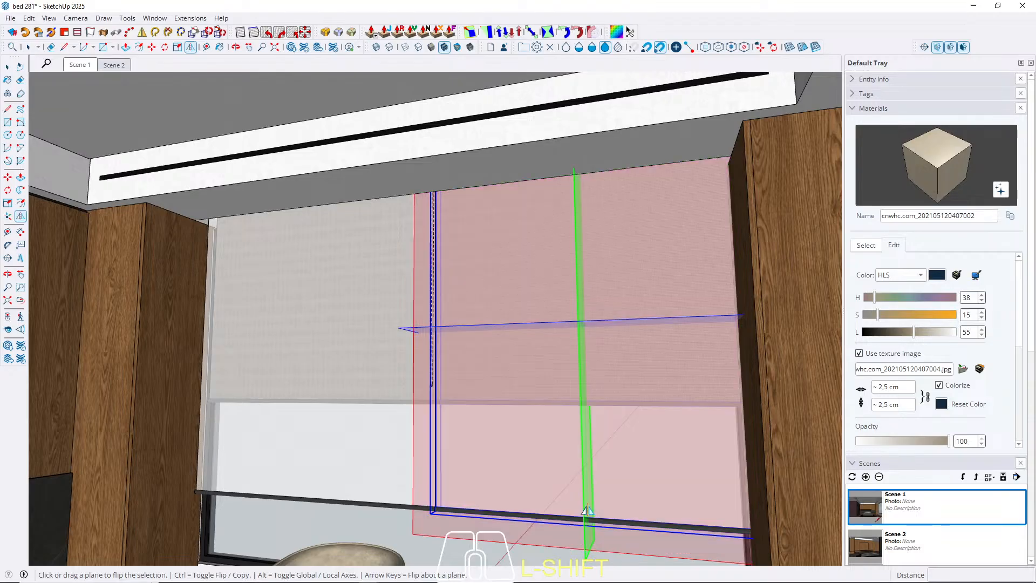
{"action": "key", "text": "space"}
Examine how the second blind's outer end meets the ceiling recess and wooden column, and return to Scene 1.
{"action": "middle_click_drag", "start_coordinate": [507, 481], "coordinate": [678, 266]}
{"action": "scroll", "coordinate": [694, 201], "scroll_direction": "up", "scroll_amount": 6}
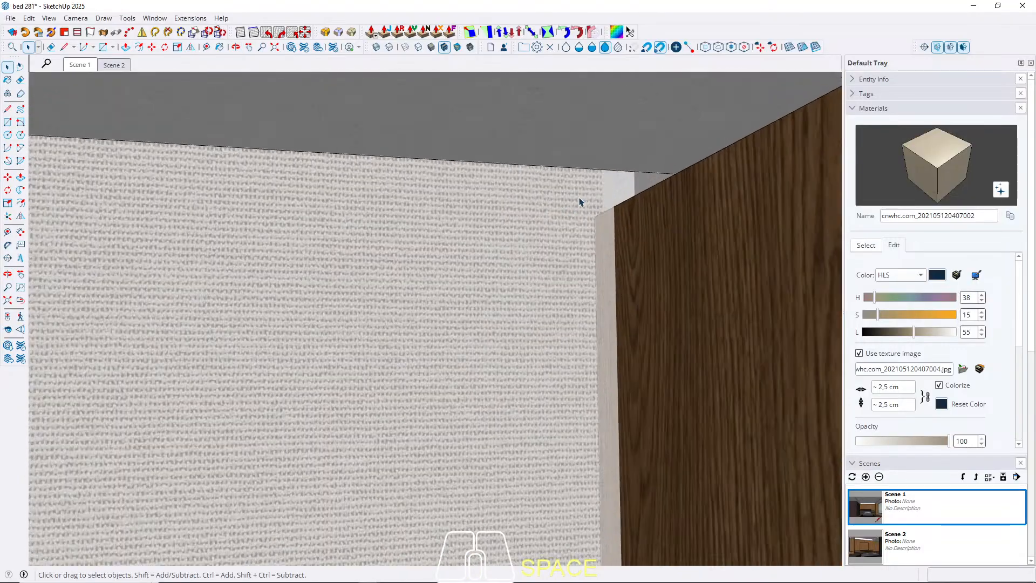
{"action": "middle_click_drag", "start_coordinate": [529, 252], "coordinate": [556, 242]}
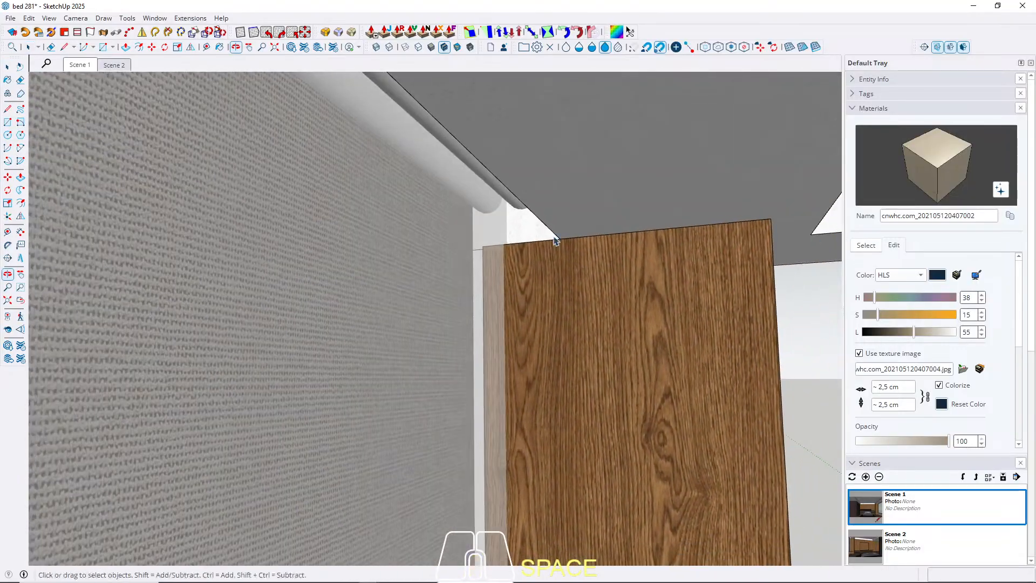
{"action": "scroll", "coordinate": [613, 297], "scroll_direction": "down", "scroll_amount": 4}
{"action": "middle_click_drag", "start_coordinate": [614, 296], "coordinate": [230, 258]}
{"action": "scroll", "coordinate": [230, 258], "scroll_direction": "down", "scroll_amount": 3}
{"action": "left_click", "coordinate": [80, 67]}
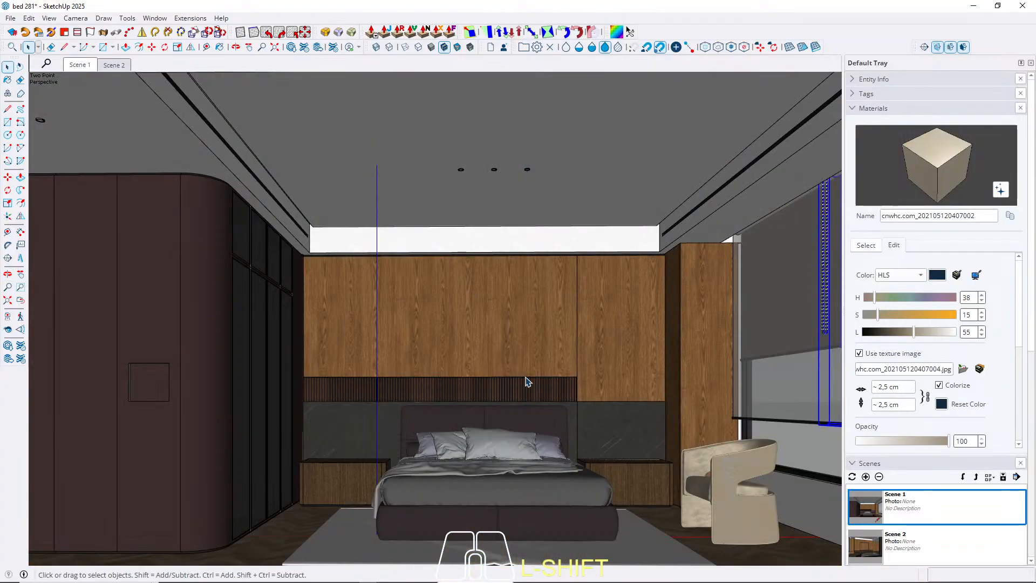
Select both blinds and scale their combined width to fit against the far wooden column, with back edges shown for reference.
{"action": "middle_click_drag", "start_coordinate": [527, 381], "coordinate": [563, 379]}
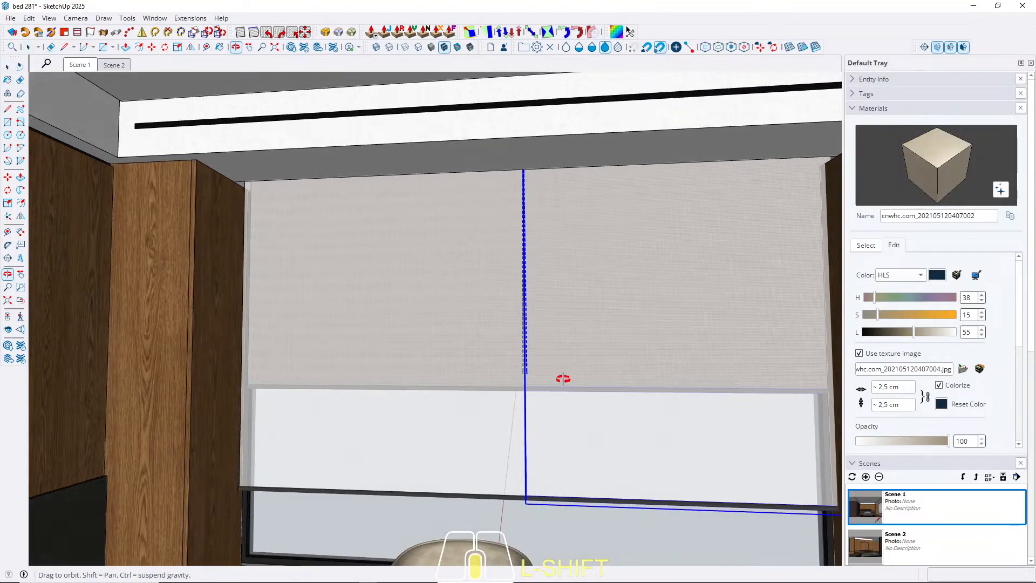
{"action": "left_click", "coordinate": [439, 350], "text": "shift"}
{"action": "middle_click_drag", "start_coordinate": [468, 358], "coordinate": [726, 419]}
{"action": "key", "text": "s"}
{"action": "key", "text": "k"}
{"action": "scroll", "coordinate": [774, 384], "scroll_direction": "up", "scroll_amount": 3}
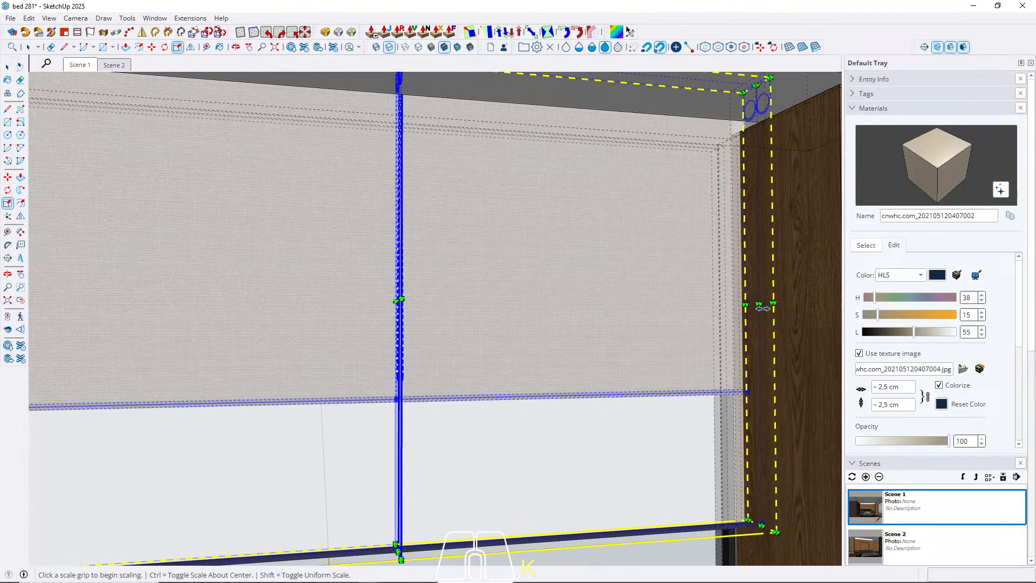
{"action": "left_click", "coordinate": [764, 300]}
{"action": "left_click", "coordinate": [781, 499]}
{"action": "key", "text": "space"}
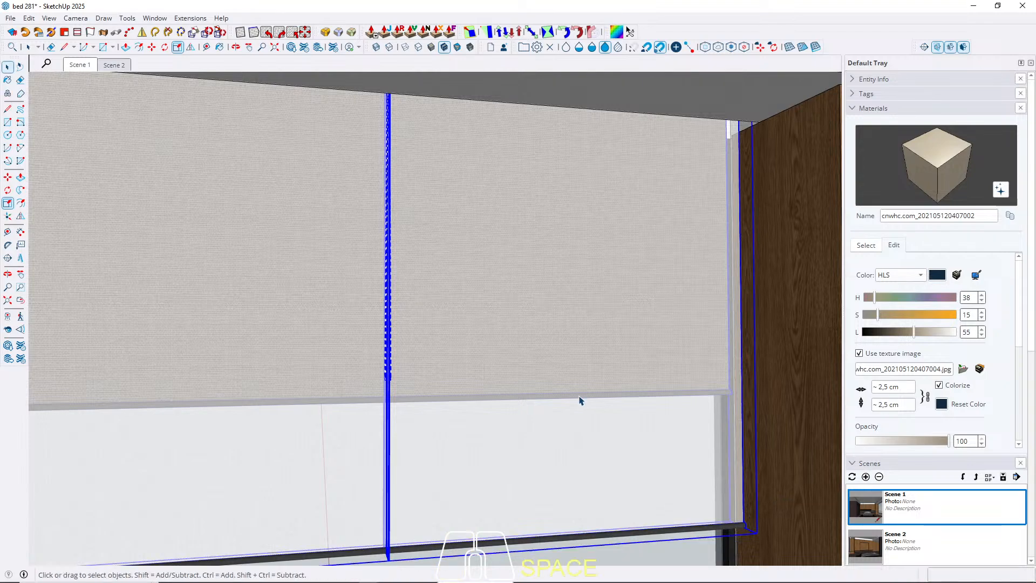
Deselect the blinds, check the fitted pair across the window and return to Scene 1.
{"action": "scroll", "coordinate": [496, 335], "scroll_direction": "down", "scroll_amount": 4}
{"action": "left_click", "coordinate": [571, 507]}
{"action": "middle_click_drag", "start_coordinate": [459, 339], "coordinate": [529, 364]}
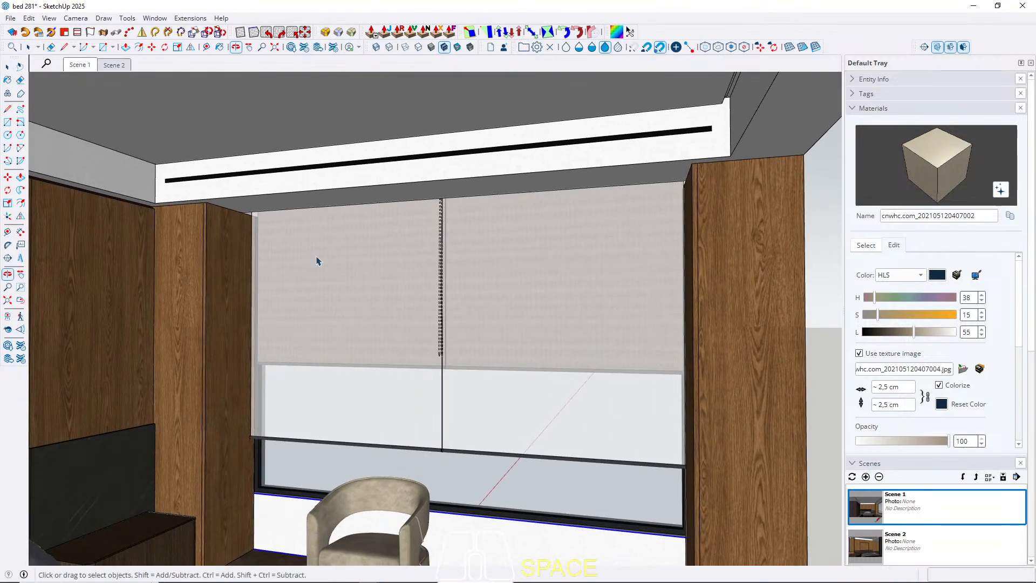
{"action": "left_click", "coordinate": [76, 65]}
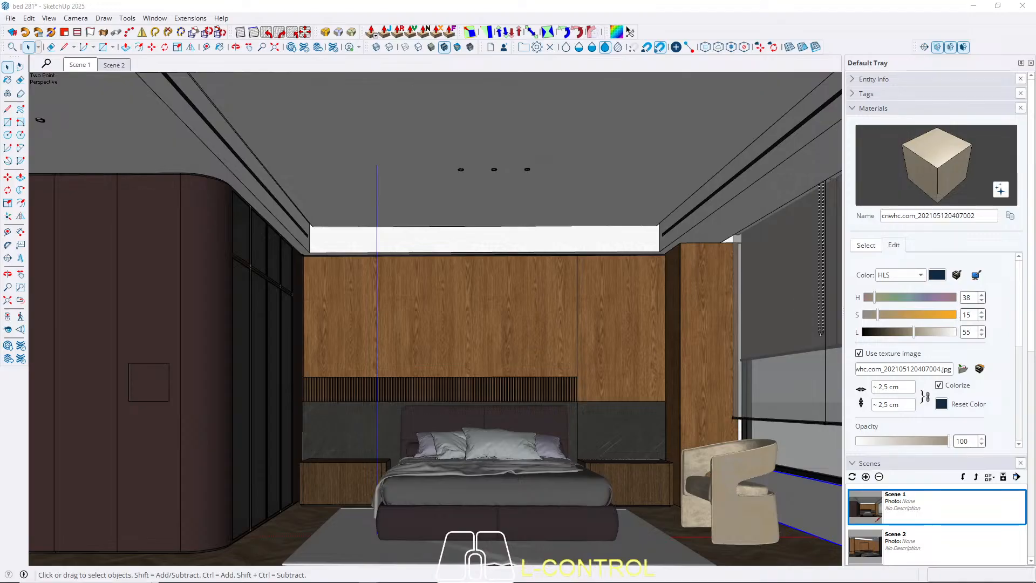
Paste the copied books-and-plant decoration onto the top of the nightstand beside the tall cabinet.
{"action": "scroll", "coordinate": [238, 421], "scroll_direction": "up", "scroll_amount": 3}
{"action": "scroll", "coordinate": [432, 446], "scroll_direction": "up", "scroll_amount": 3}
{"action": "middle_click_drag", "start_coordinate": [389, 428], "coordinate": [362, 438]}
{"action": "scroll", "coordinate": [345, 415], "scroll_direction": "up", "scroll_amount": 4}
{"action": "key", "text": "ctrl+v"}
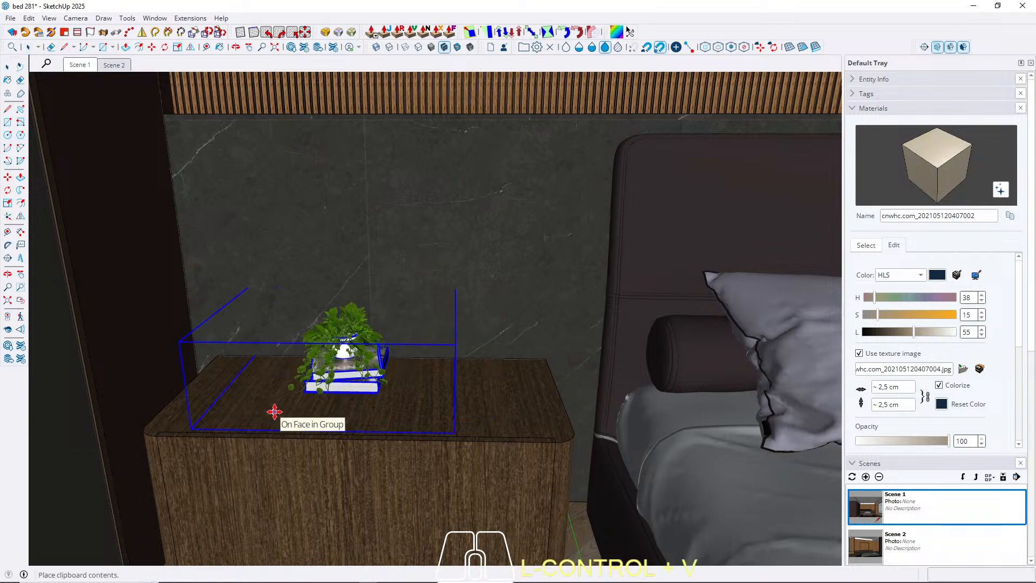
{"action": "left_click", "coordinate": [246, 428]}
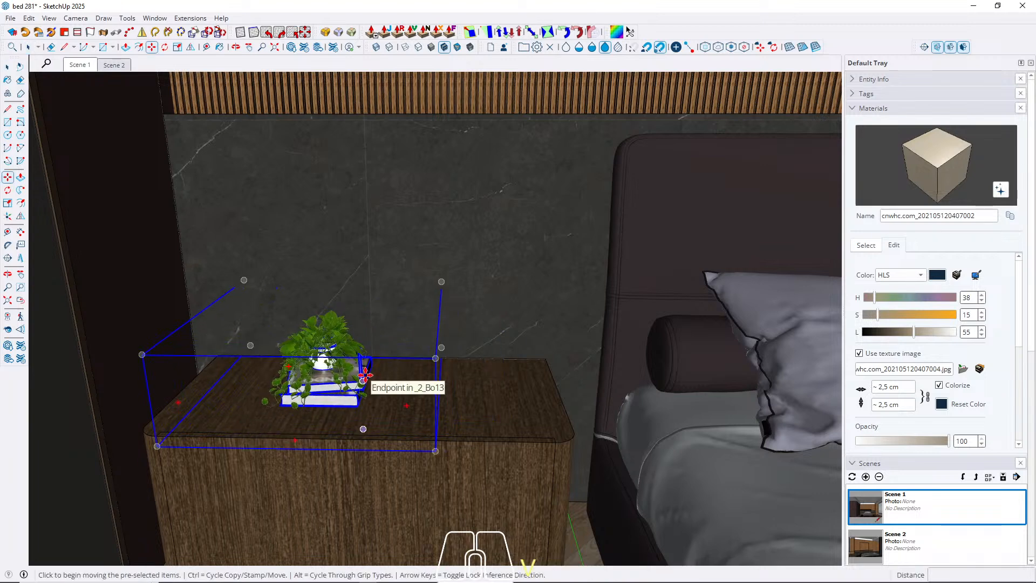
Rotate the books and plant 90 degrees on the nightstand so the book spines face the room.
{"action": "scroll", "coordinate": [390, 361], "scroll_direction": "down", "scroll_amount": 2}
{"action": "scroll", "coordinate": [384, 367], "scroll_direction": "up", "scroll_amount": 3}
{"action": "scroll", "coordinate": [388, 386], "scroll_direction": "up", "scroll_amount": 3}
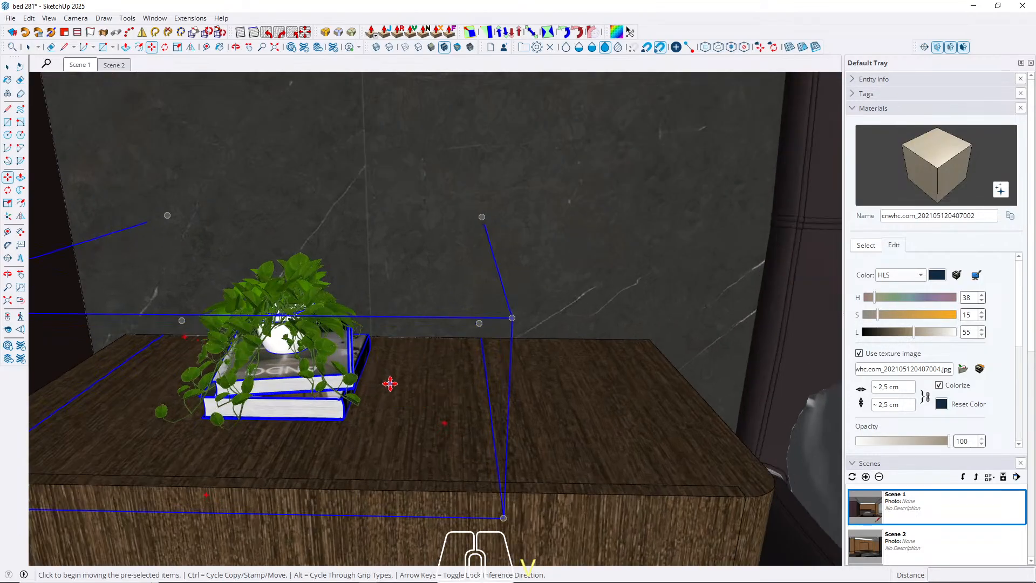
{"action": "key", "text": "q"}
{"action": "left_click", "coordinate": [406, 370]}
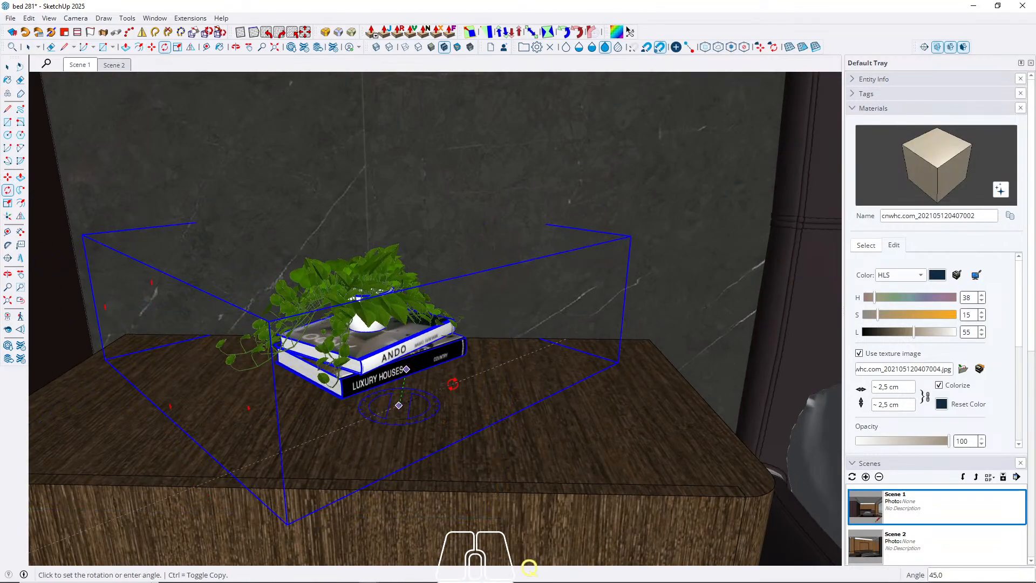
{"action": "type", "text": "90"}
{"action": "key", "text": "Return"}
{"action": "key", "text": "space"}
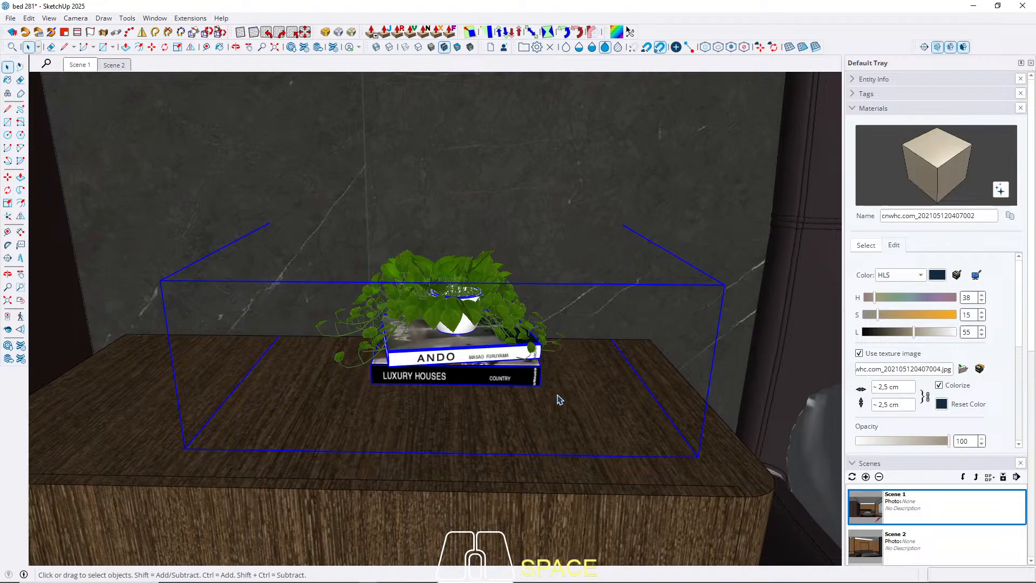
Move the decoration about 16.4 cm toward the nightstand's front and about 6.2 cm toward the bed, and return to Scene 1.
{"action": "middle_click_drag", "start_coordinate": [557, 396], "coordinate": [571, 482]}
{"action": "key", "text": "m"}
{"action": "left_click", "coordinate": [571, 392]}
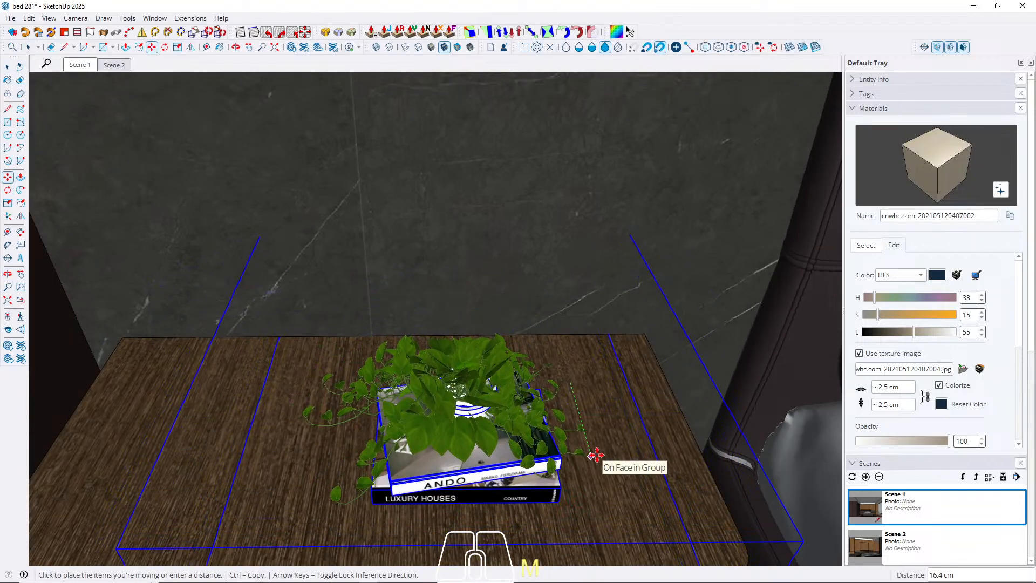
{"action": "left_click", "coordinate": [595, 456]}
{"action": "scroll", "coordinate": [626, 326], "scroll_direction": "down", "scroll_amount": 5}
{"action": "left_click", "coordinate": [446, 430]}
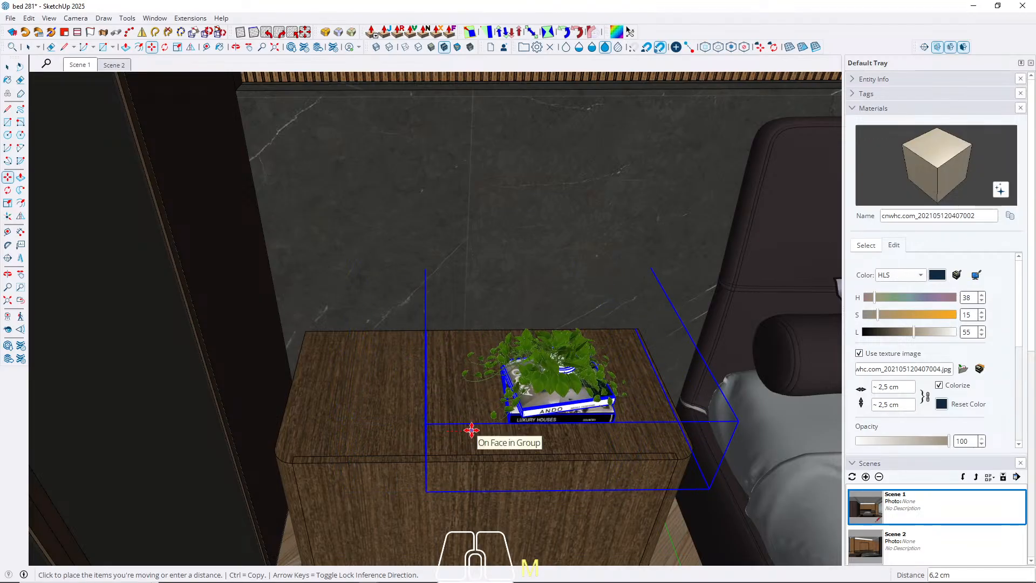
{"action": "key", "text": "space"}
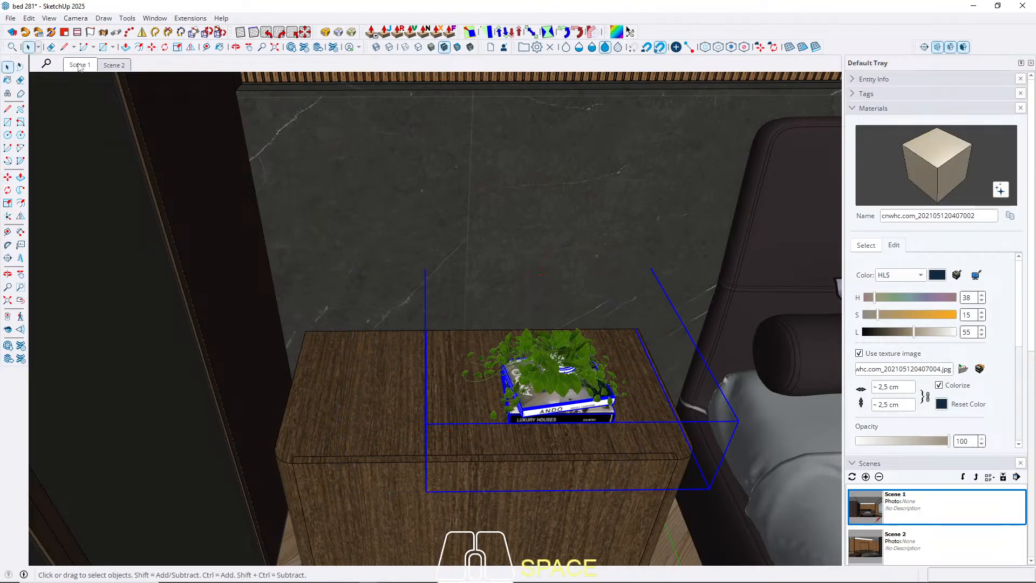
{"action": "left_click", "coordinate": [79, 65]}
{"action": "left_click", "coordinate": [686, 530]}
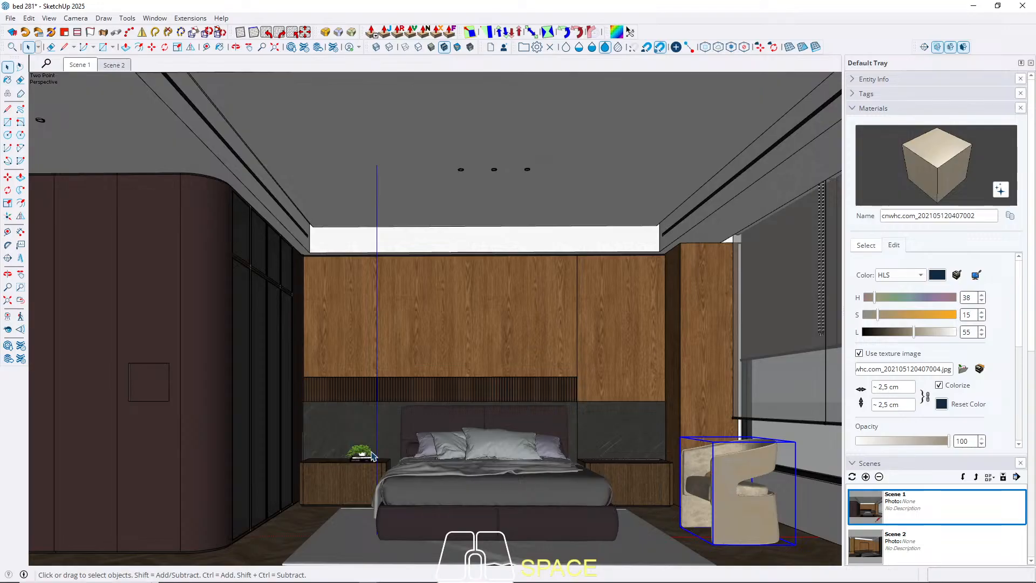
Scale the books and plant uniformly by about 1.10, return to Scene 1 and deselect them.
{"action": "scroll", "coordinate": [373, 456], "scroll_direction": "up", "scroll_amount": 5}
{"action": "left_click", "coordinate": [361, 464]}
{"action": "scroll", "coordinate": [373, 475], "scroll_direction": "up", "scroll_amount": 4}
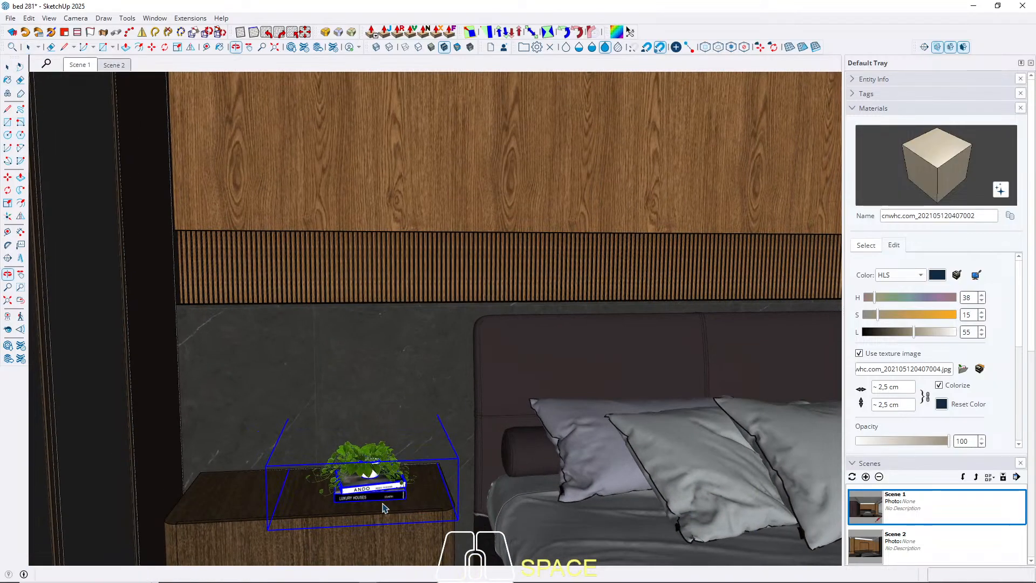
{"action": "key", "text": "s"}
{"action": "left_click", "coordinate": [264, 465]}
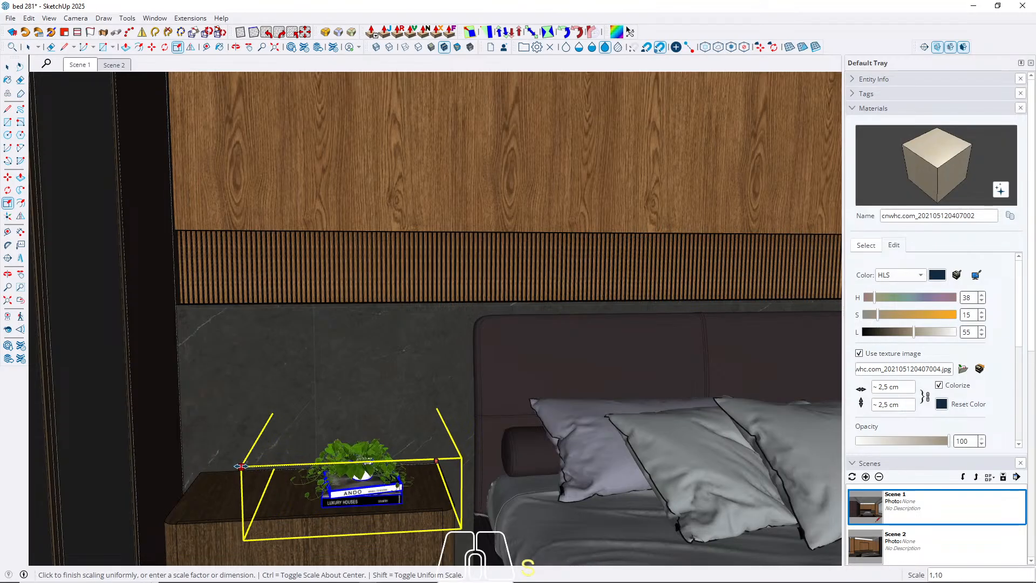
{"action": "left_click", "coordinate": [241, 465]}
{"action": "key", "text": "space"}
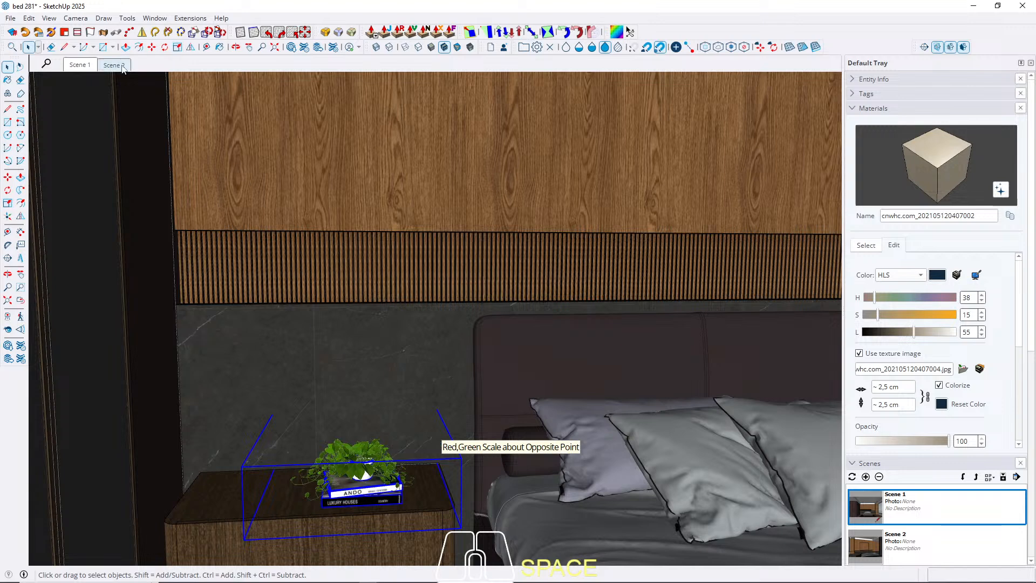
{"action": "left_click", "coordinate": [81, 66]}
{"action": "left_click", "coordinate": [665, 533]}
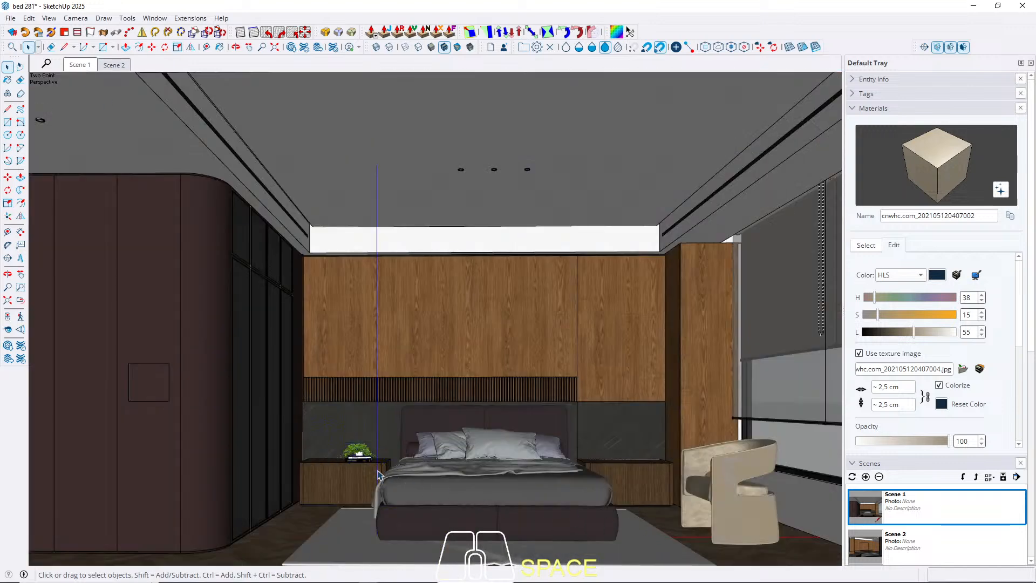
Copy the television model from its source file and paste it in front of the wall niche in Scene 2.
{"action": "scroll", "coordinate": [353, 460], "scroll_direction": "up", "scroll_amount": 6}
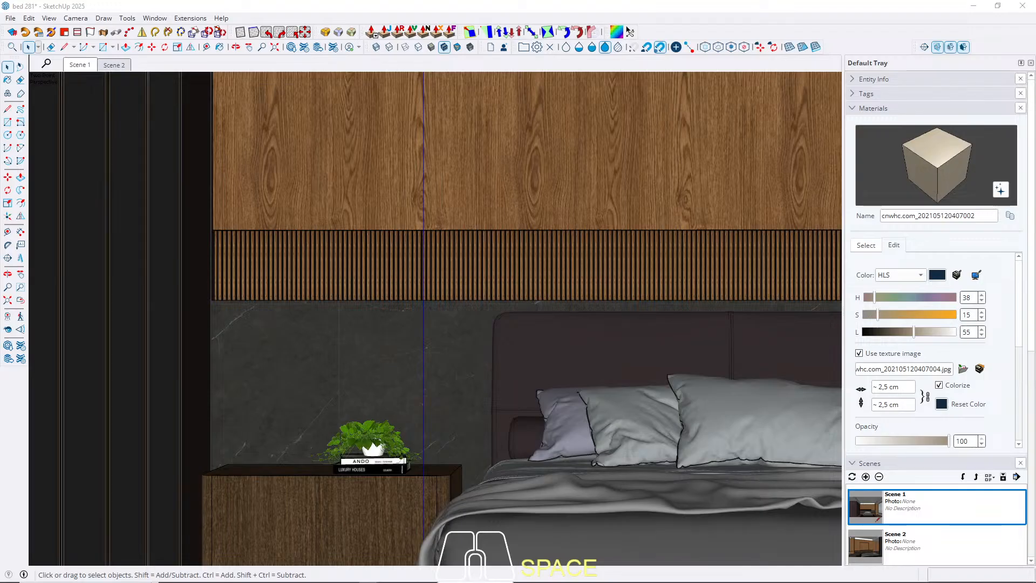
{"action": "key", "text": "shift"}
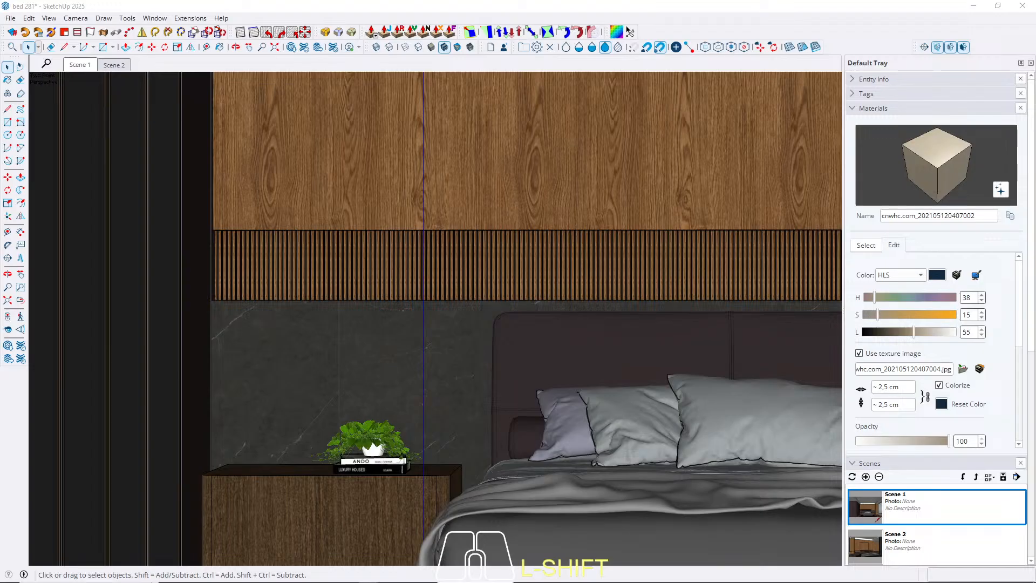
{"action": "key", "text": "Escape"}
{"action": "key", "text": "ctrl+c"}
{"action": "key", "text": "Escape"}
{"action": "left_click", "coordinate": [113, 65]}
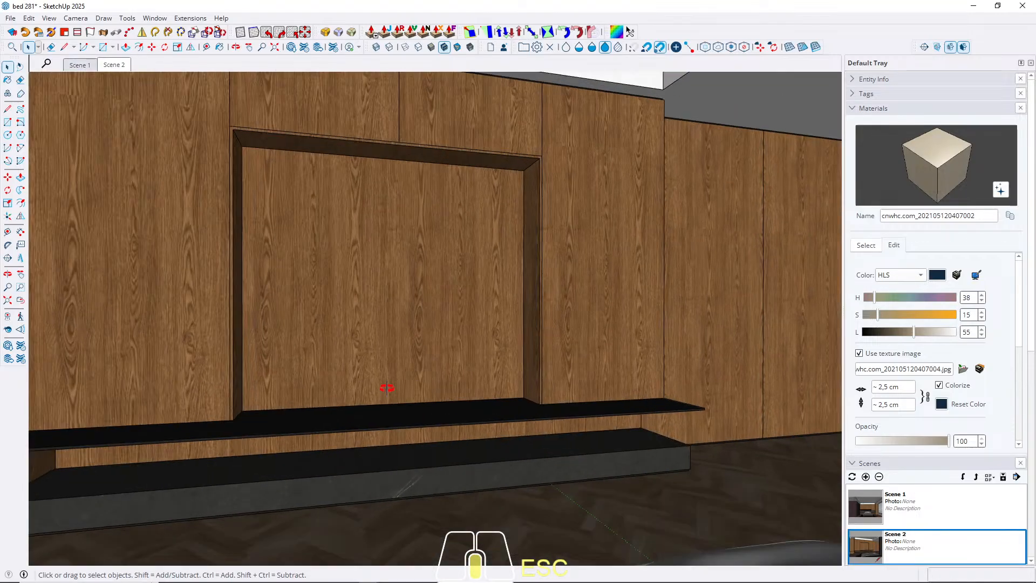
{"action": "key", "text": "ctrl+v"}
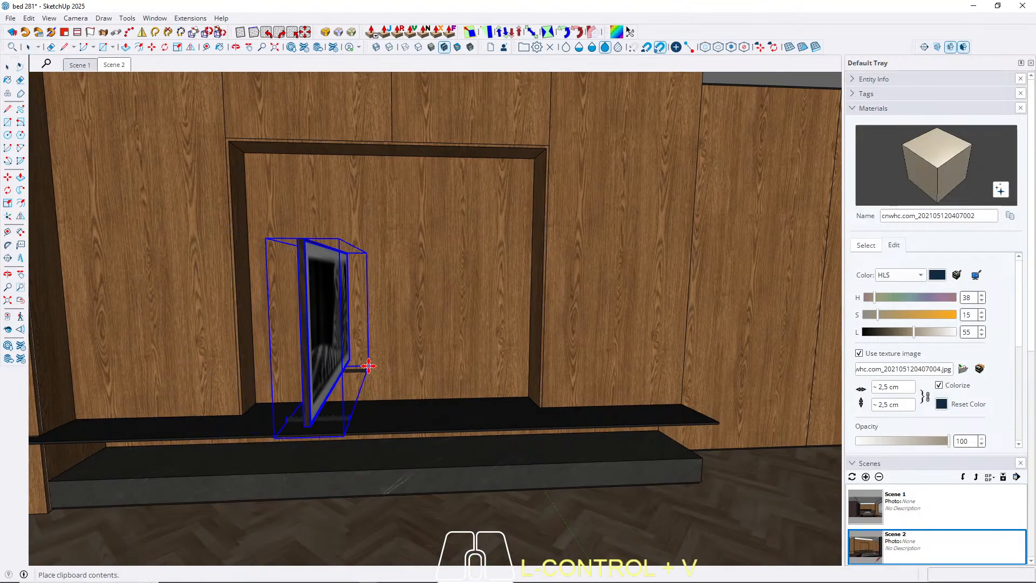
{"action": "left_click", "coordinate": [367, 366]}
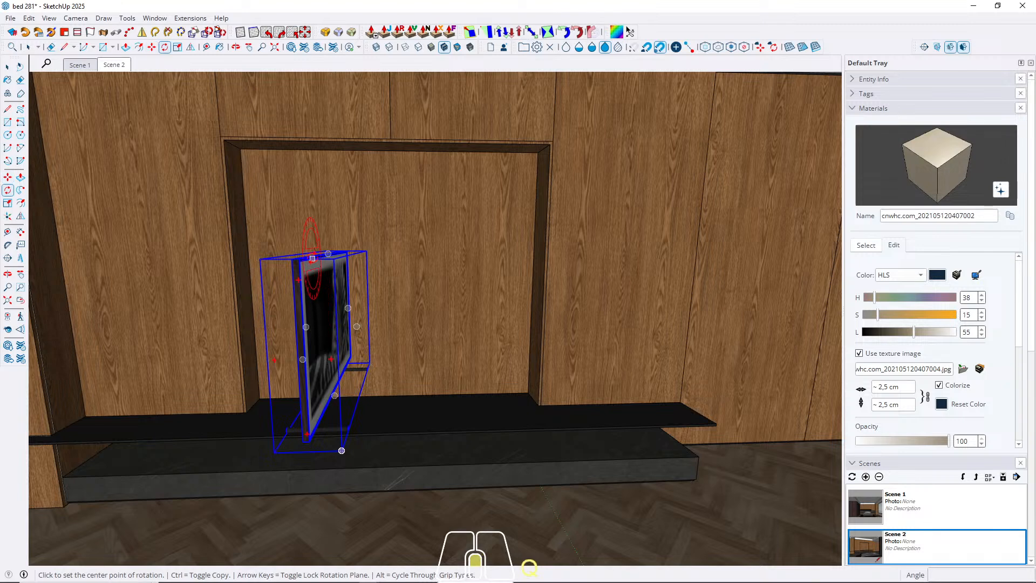
Rotate the television about its top centre so its screen faces the room, parallel to the niche wall.
{"action": "scroll", "coordinate": [326, 319], "scroll_direction": "up", "scroll_amount": 2}
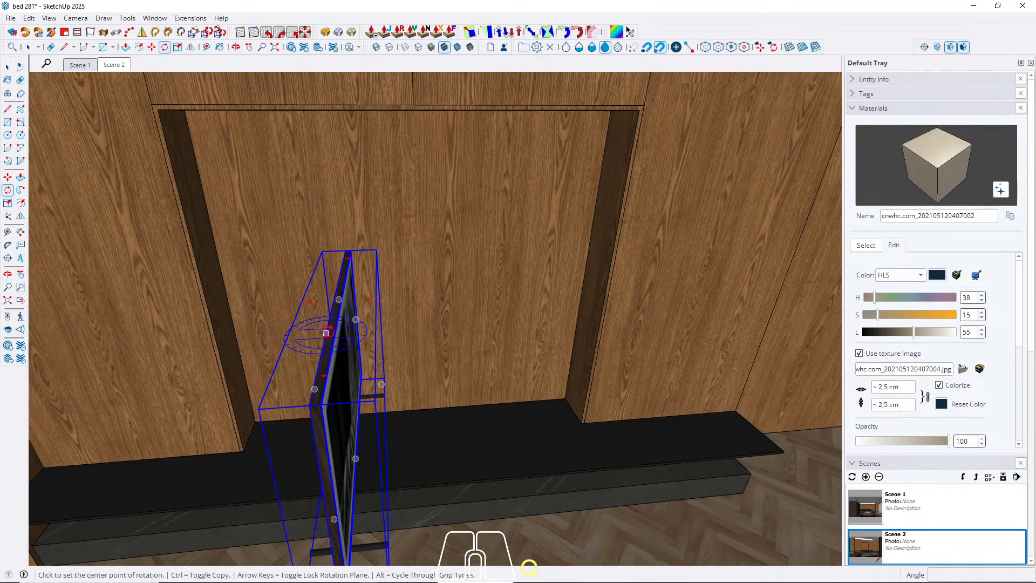
{"action": "left_click", "coordinate": [326, 332]}
{"action": "left_click", "coordinate": [339, 299]}
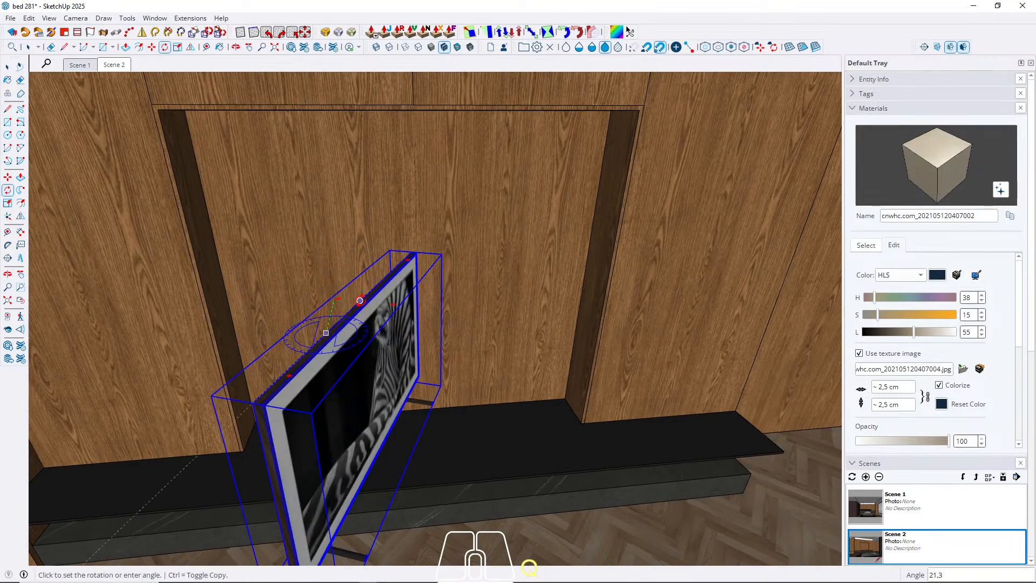
{"action": "key", "text": "Return"}
{"action": "key", "text": "space"}
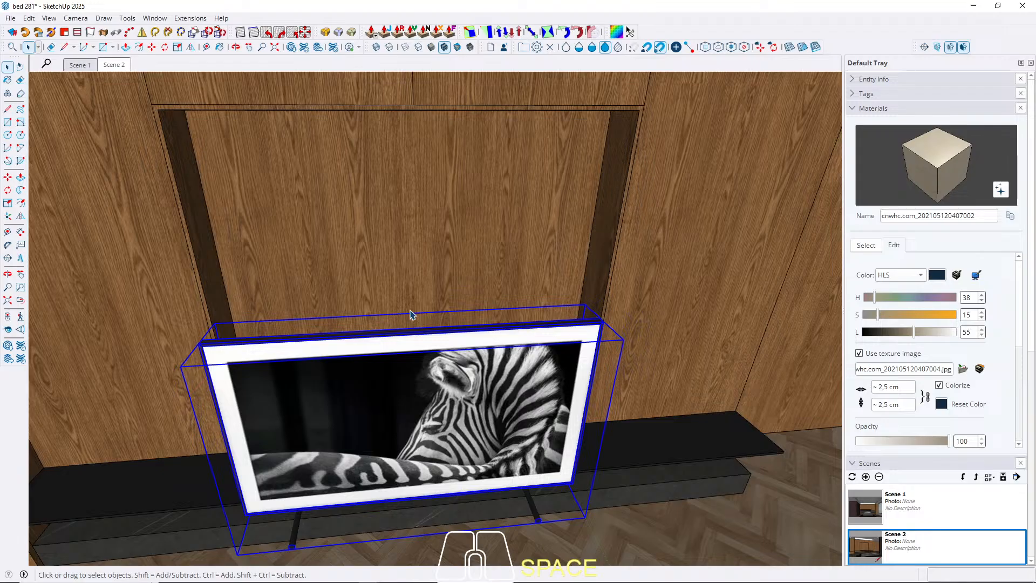
Move the television along the red axis to align its centre with the midpoint of the niche's upper edge.
{"action": "key", "text": "m"}
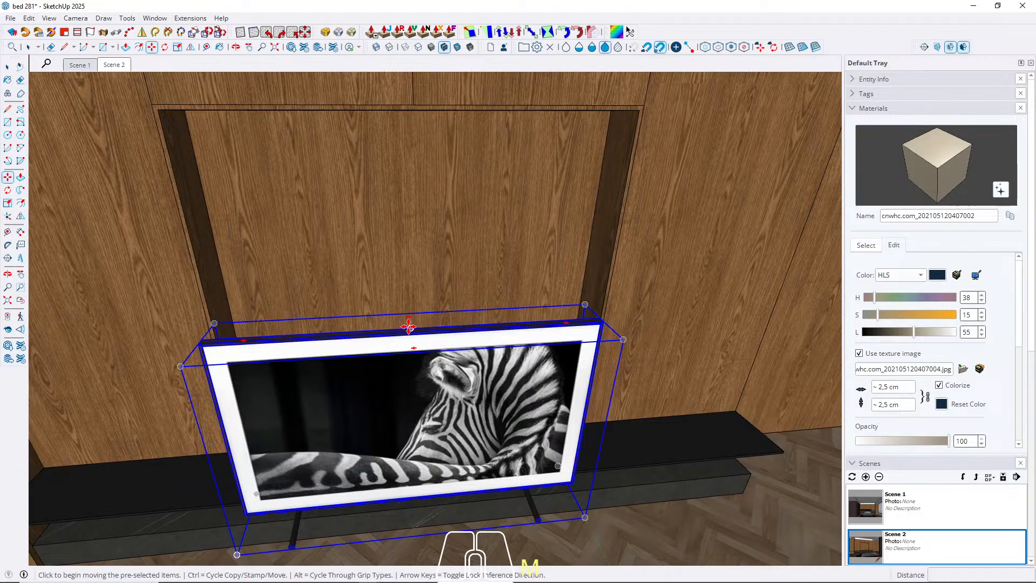
{"action": "left_click", "coordinate": [409, 327]}
{"action": "key", "text": "Left"}
{"action": "key", "text": "Right"}
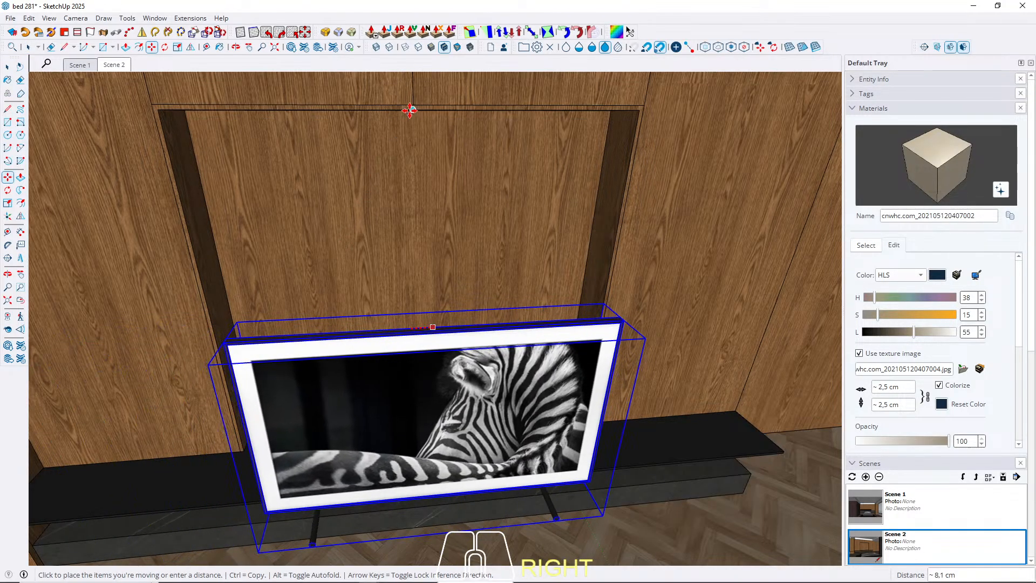
{"action": "left_click", "coordinate": [412, 110]}
Move the television about 103 cm along the green axis to the back wall of the niche.
{"action": "scroll", "coordinate": [585, 273], "scroll_direction": "up", "scroll_amount": 4}
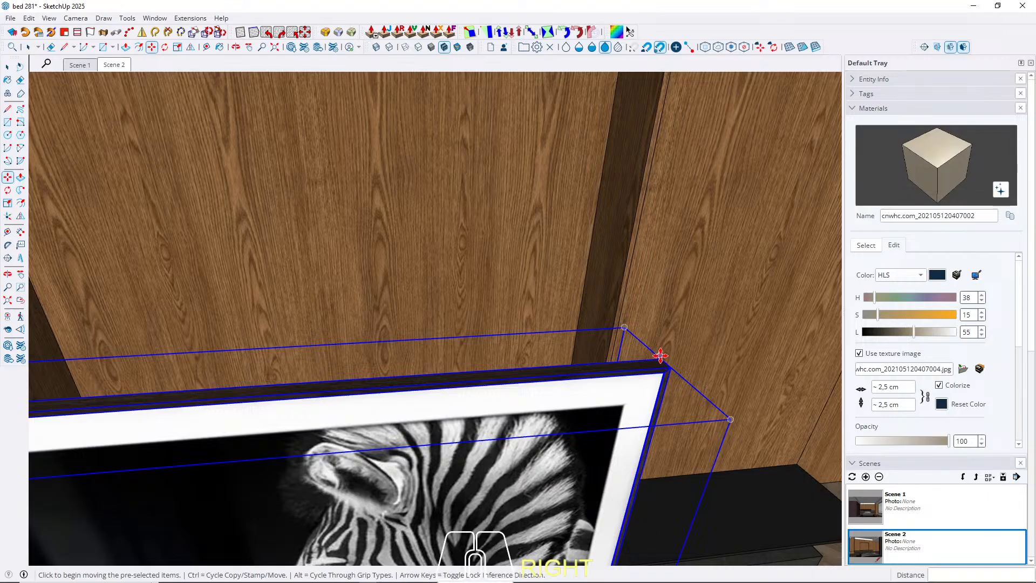
{"action": "scroll", "coordinate": [661, 351], "scroll_direction": "down", "scroll_amount": 4}
{"action": "key", "text": "Left"}
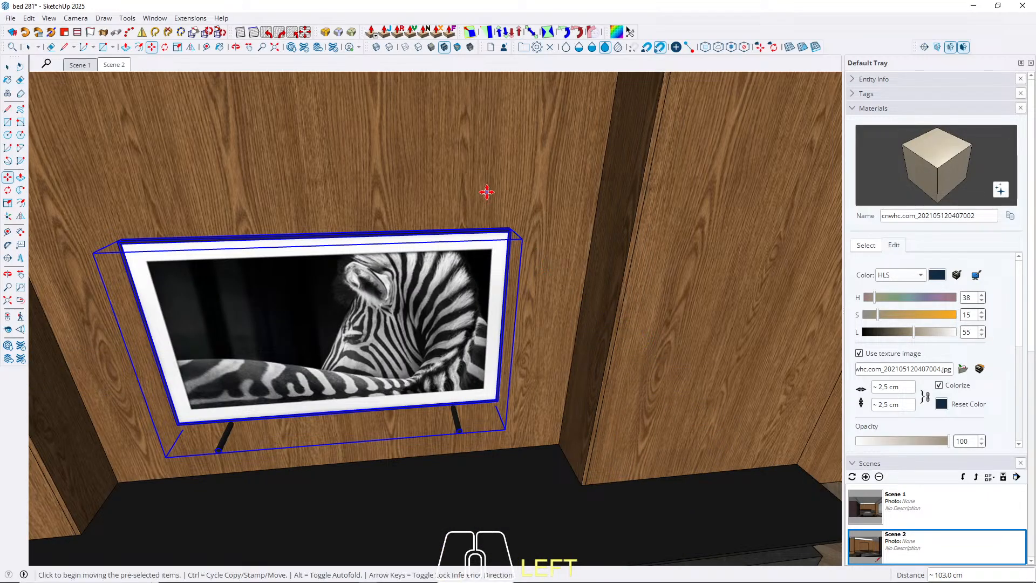
Delete both stand legs inside the television component, close it and return to Scene 2.
{"action": "key", "text": "space"}
{"action": "double_click", "coordinate": [285, 381]}
{"action": "left_click", "coordinate": [225, 439]}
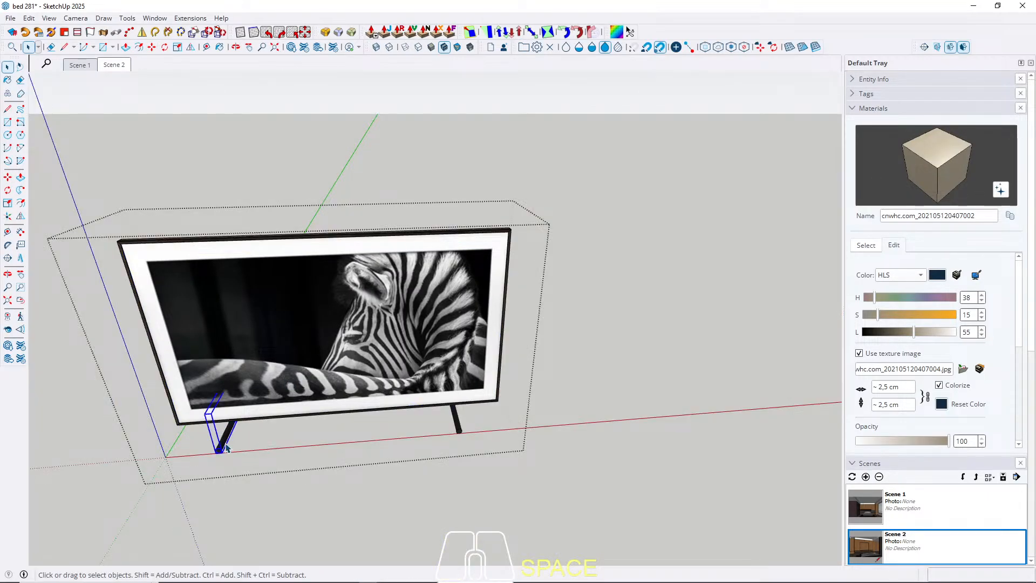
{"action": "key", "text": "Delete"}
{"action": "middle_click_drag", "start_coordinate": [361, 435], "coordinate": [461, 362]}
{"action": "left_click", "coordinate": [463, 440]}
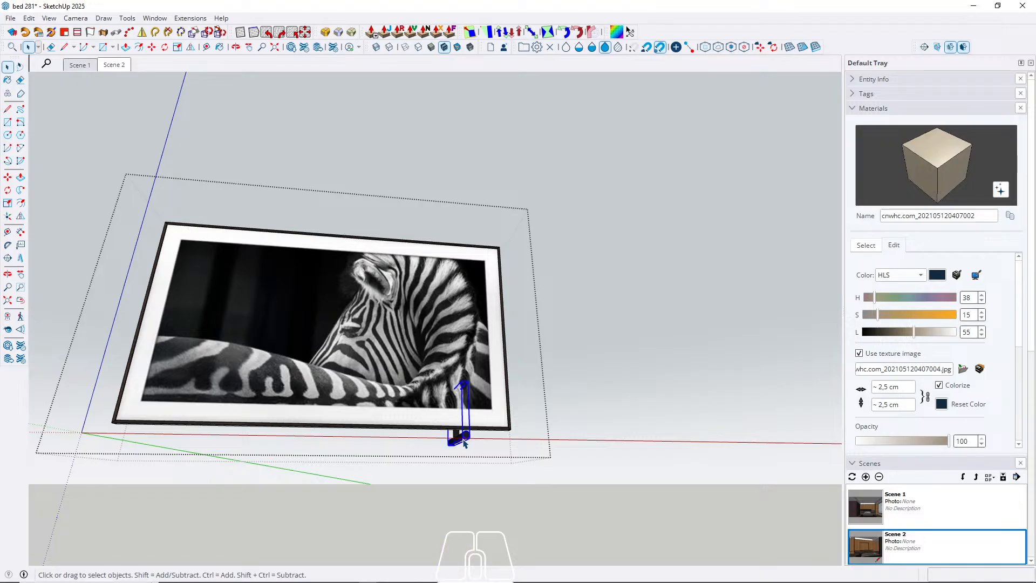
{"action": "key", "text": "Delete"}
{"action": "left_click", "coordinate": [114, 67]}
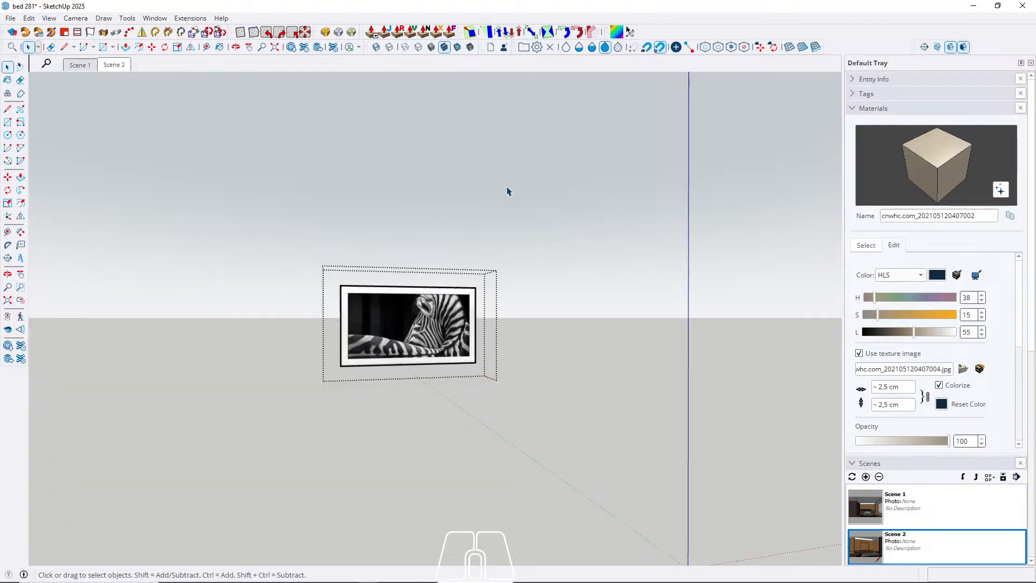
{"action": "key", "text": "Escape"}
Enlarge the television uniformly from its two upper corners, by about 1.13 and about 1.11.
{"action": "left_click", "coordinate": [428, 343]}
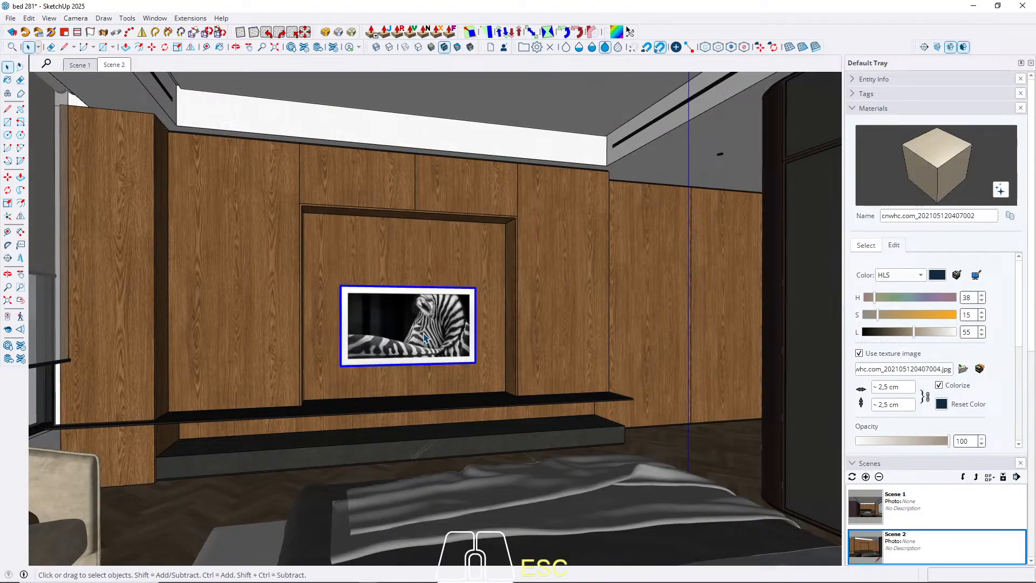
{"action": "key", "text": "s"}
{"action": "scroll", "coordinate": [361, 295], "scroll_direction": "up", "scroll_amount": 3}
{"action": "middle_click_drag", "start_coordinate": [385, 289], "coordinate": [319, 281]}
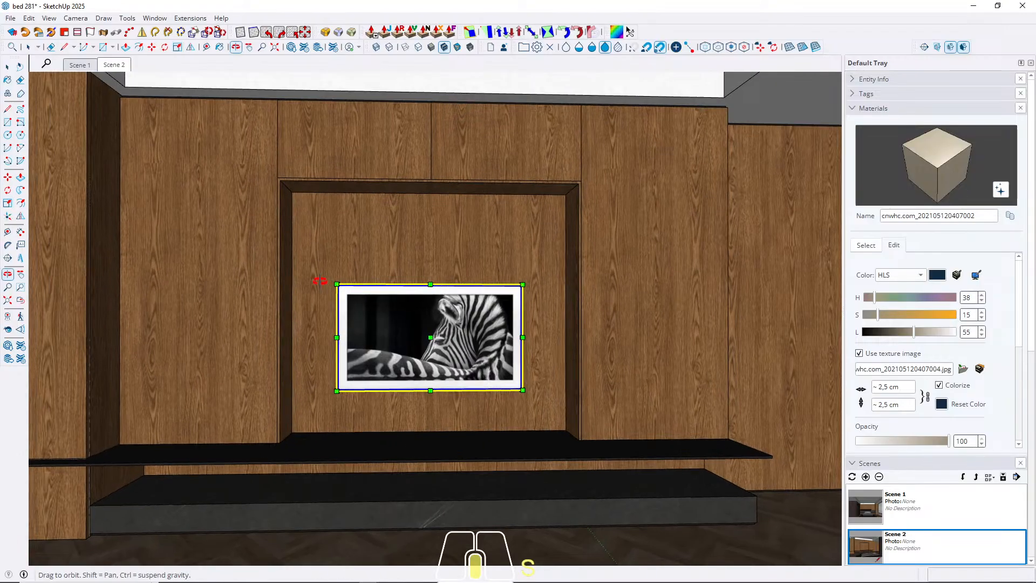
{"action": "scroll", "coordinate": [355, 274], "scroll_direction": "up", "scroll_amount": 3}
{"action": "left_click", "coordinate": [330, 290]}
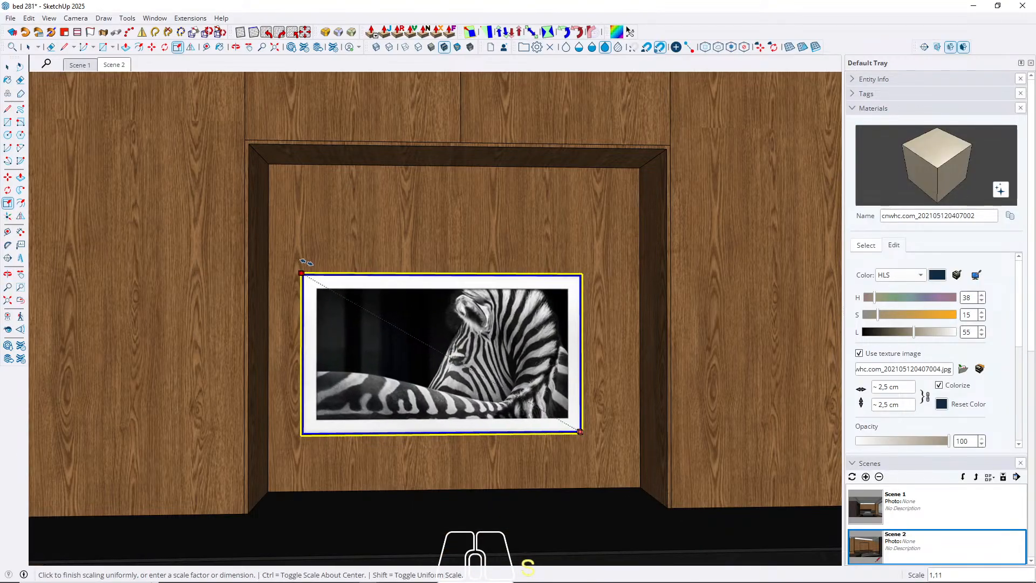
{"action": "left_click", "coordinate": [299, 260]}
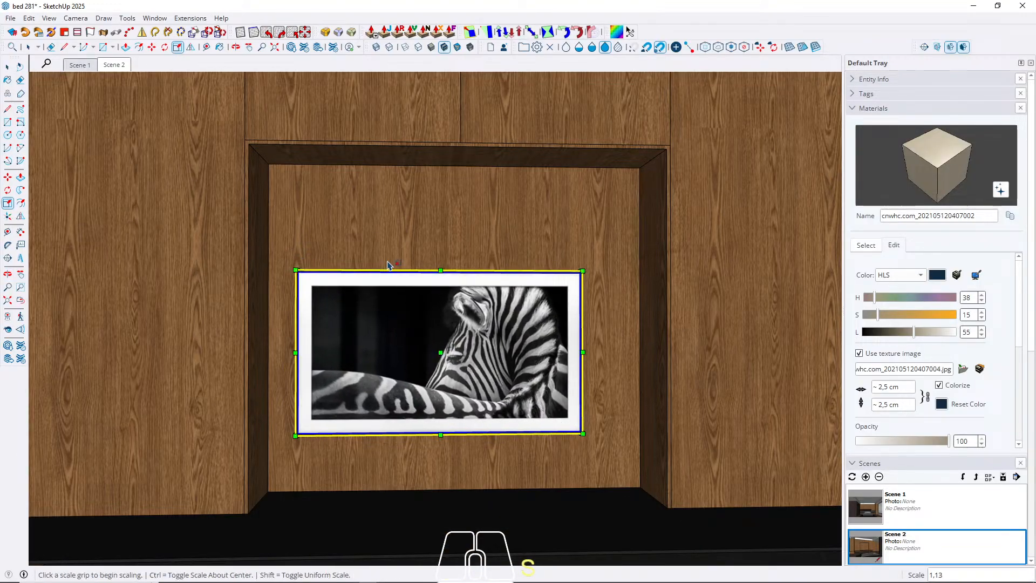
{"action": "left_click", "coordinate": [583, 270]}
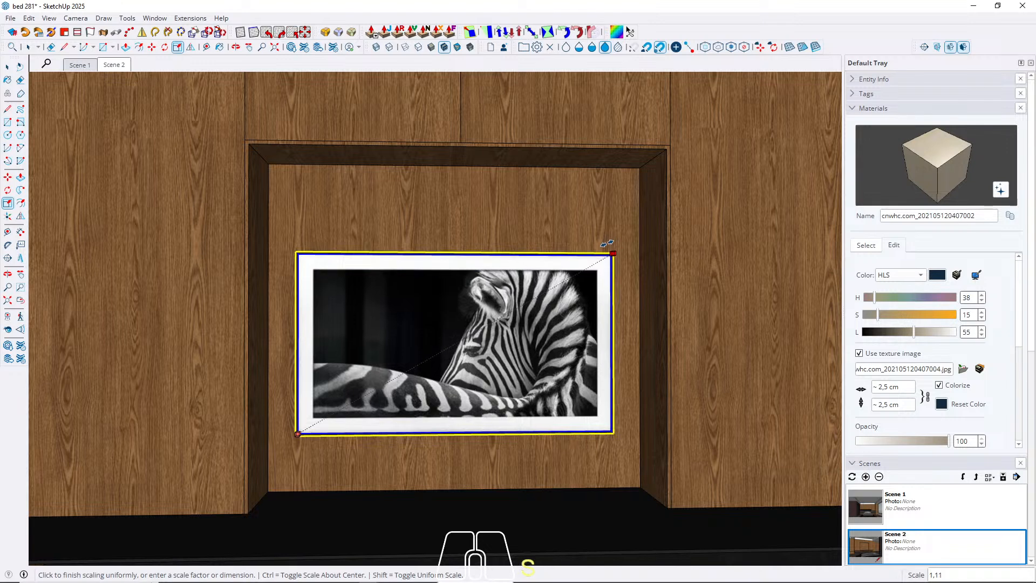
{"action": "left_click", "coordinate": [607, 248]}
{"action": "key", "text": "space"}
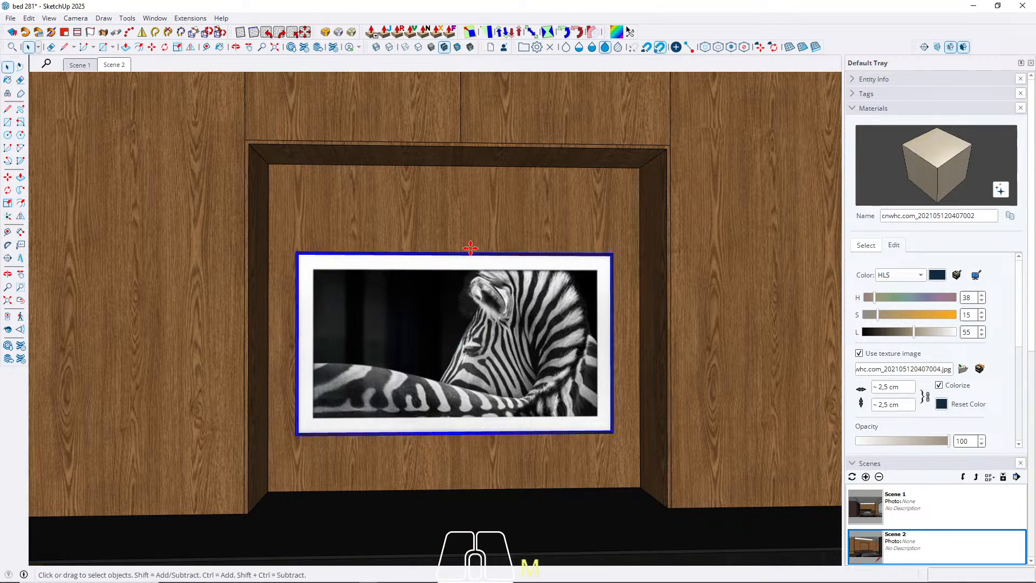
Align the television's upper midpoint with the midpoint of the niche's rear upper edge, moving along the red axis.
{"action": "key", "text": "m"}
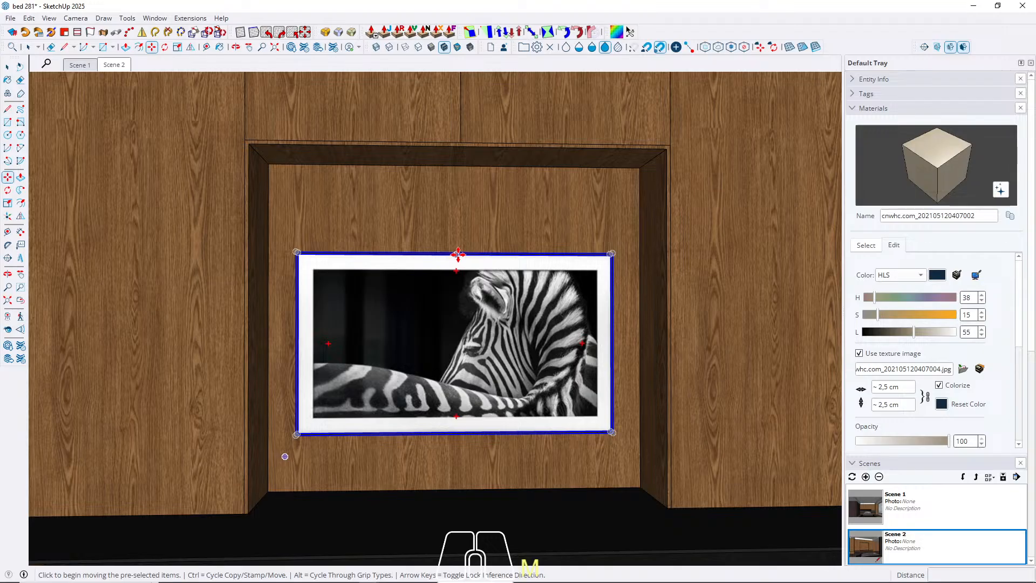
{"action": "left_click", "coordinate": [457, 254]}
{"action": "key", "text": "Left"}
{"action": "key", "text": "Right"}
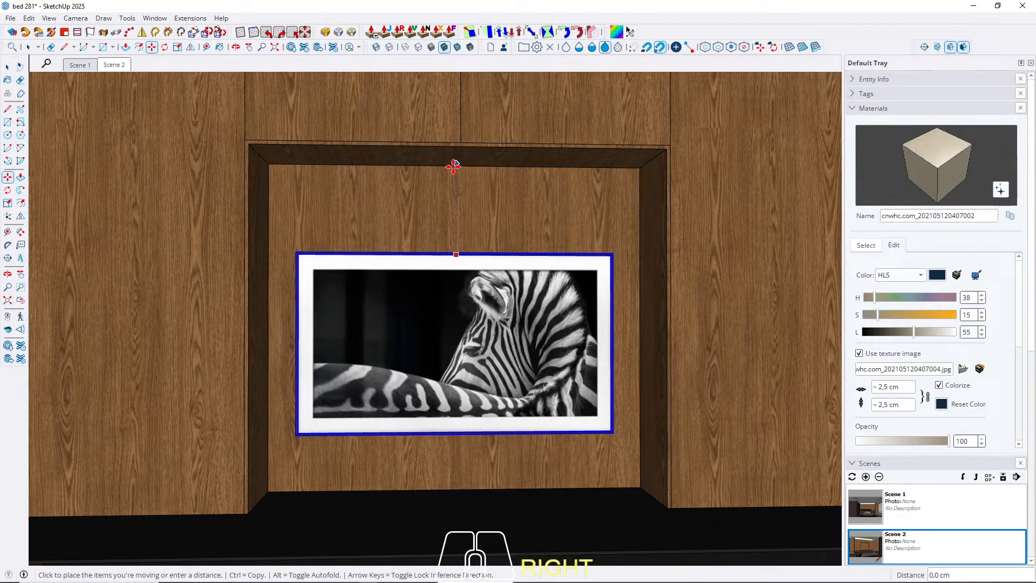
{"action": "left_click", "coordinate": [453, 166]}
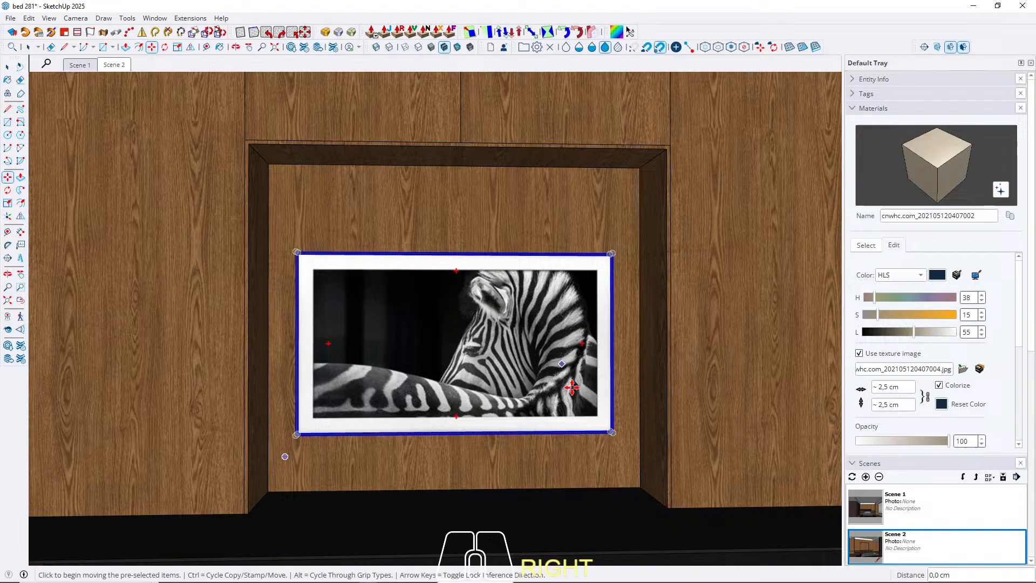
Lower the television about 19 cm along the blue axis towards the shelf.
{"action": "left_click", "coordinate": [615, 436]}
{"action": "key", "text": "Up"}
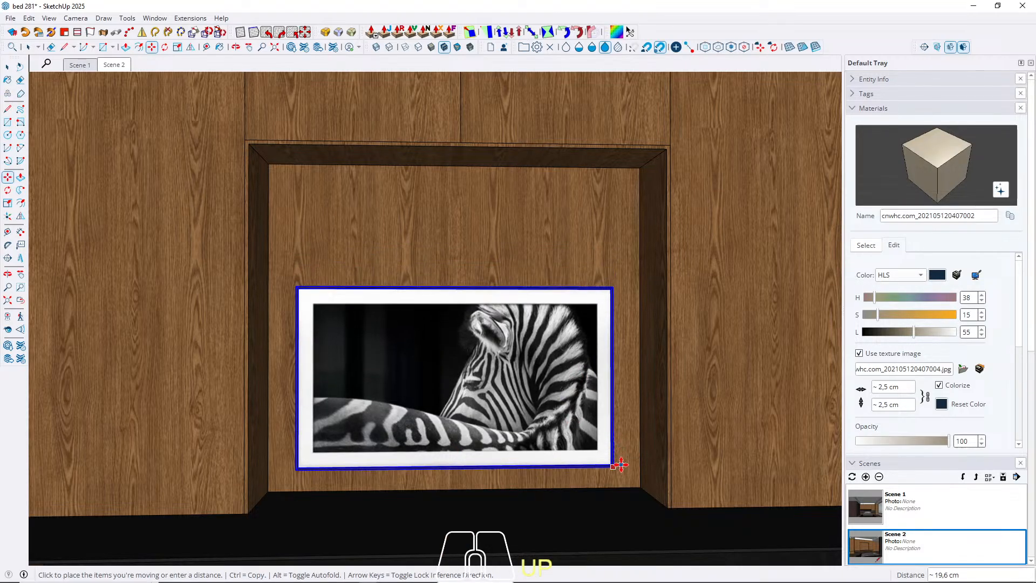
{"action": "left_click", "coordinate": [621, 463]}
{"action": "key", "text": "space"}
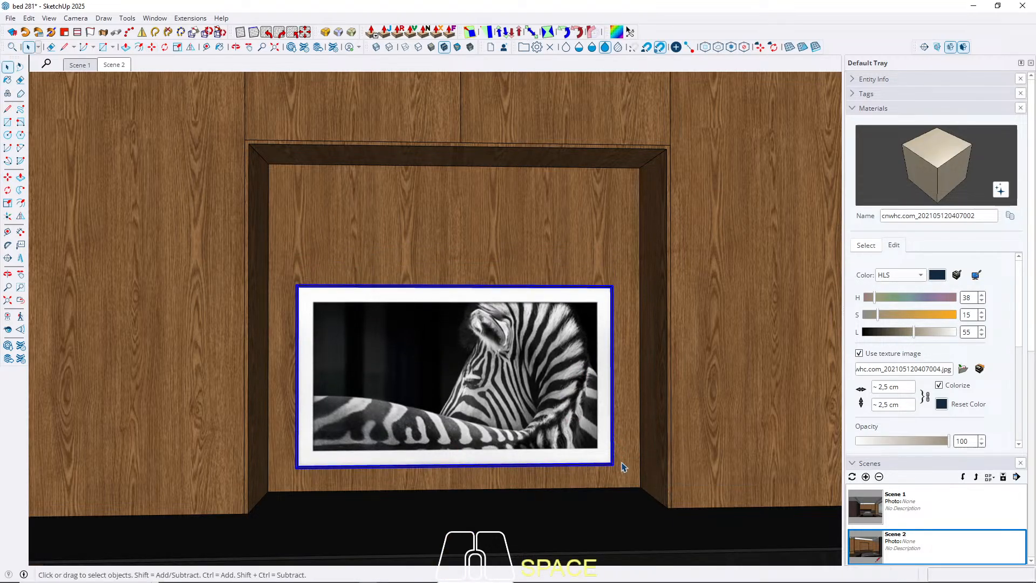
{"action": "scroll", "coordinate": [296, 173], "scroll_direction": "up", "scroll_amount": 5}
{"action": "left_click", "coordinate": [283, 171]}
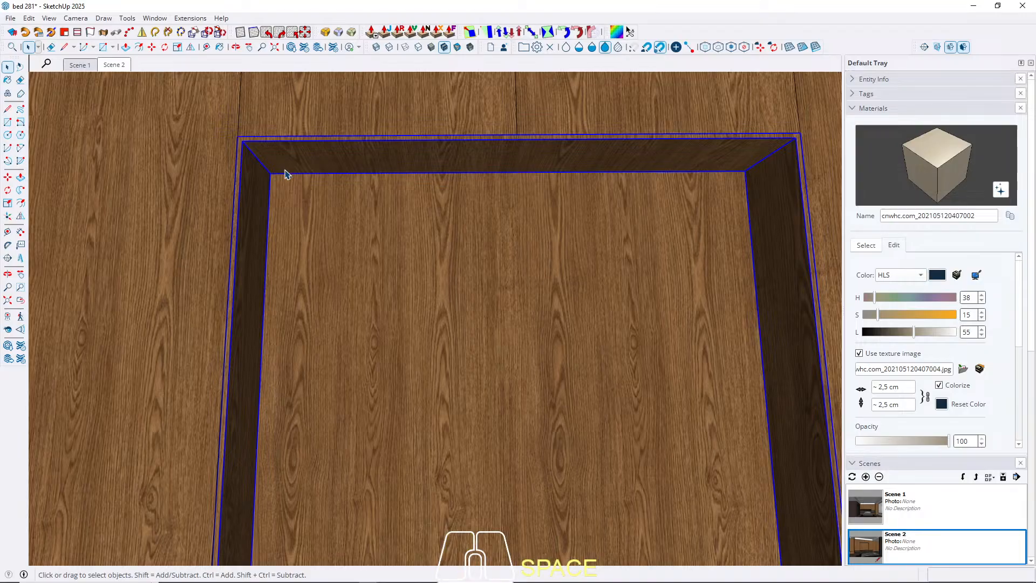
{"action": "double_click", "coordinate": [285, 173]}
{"action": "left_click", "coordinate": [287, 173]}
{"action": "scroll", "coordinate": [288, 176], "scroll_direction": "up", "scroll_amount": 2}
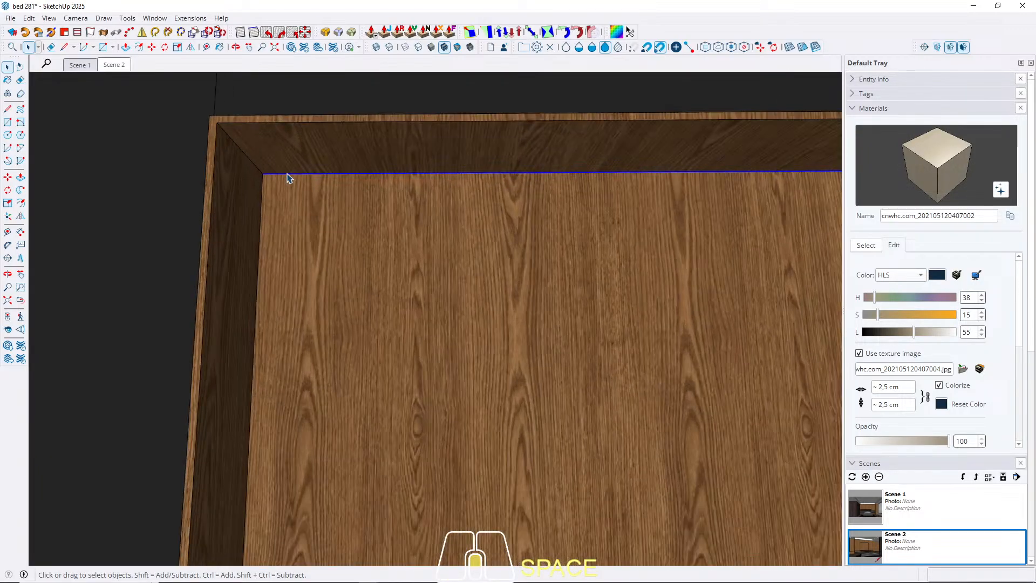
{"action": "scroll", "coordinate": [288, 177], "scroll_direction": "up", "scroll_amount": 2}
{"action": "key", "text": "m"}
{"action": "key", "text": "ctrl"}
{"action": "left_click", "coordinate": [249, 172]}
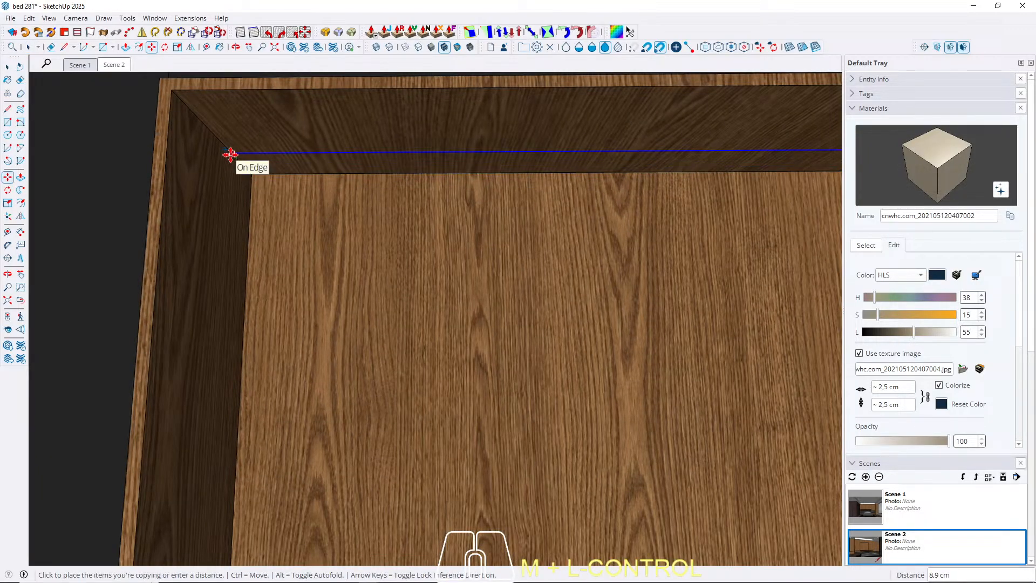
{"action": "key", "text": "Escape"}
{"action": "key", "text": "space"}
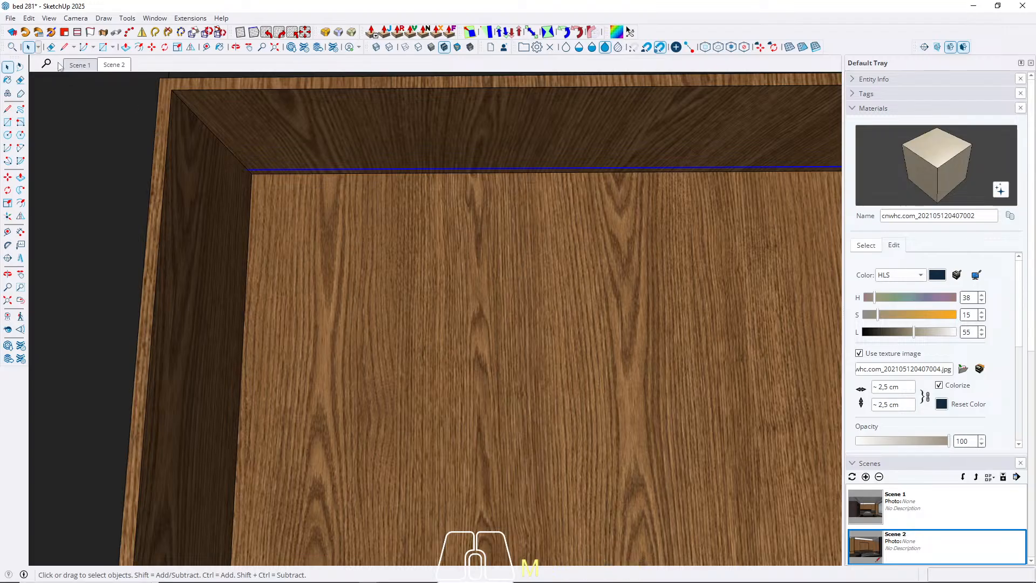
Hide the television blocking the Scene 1 view and update Scene 1 to store that visibility.
{"action": "left_click", "coordinate": [80, 65]}
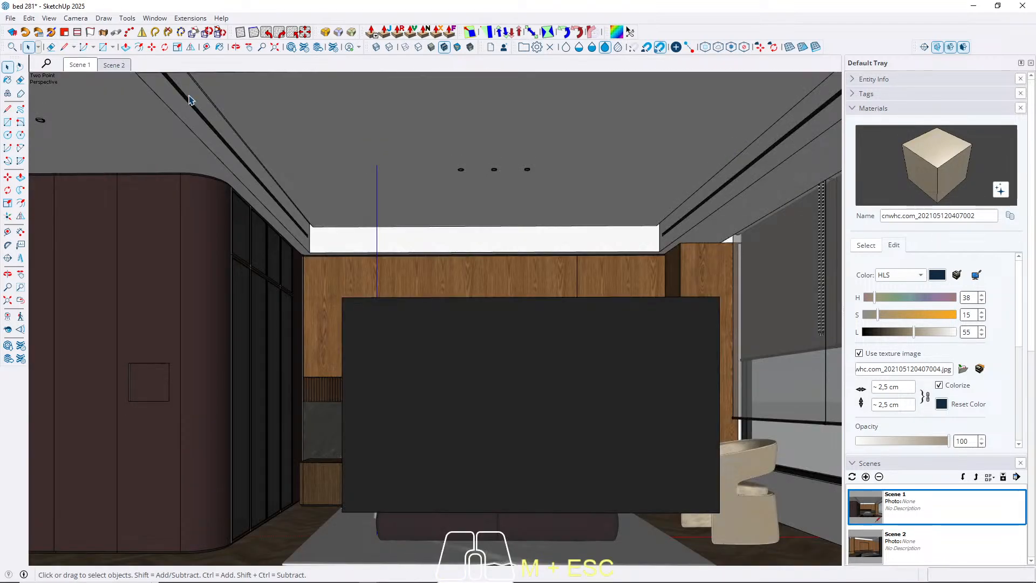
{"action": "key", "text": "h"}
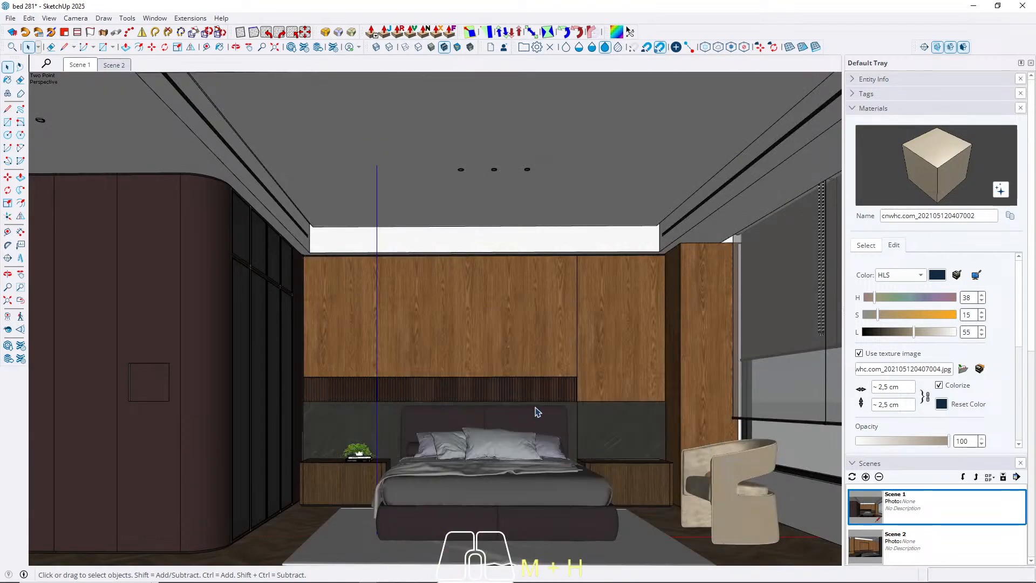
{"action": "right_click", "coordinate": [81, 65]}
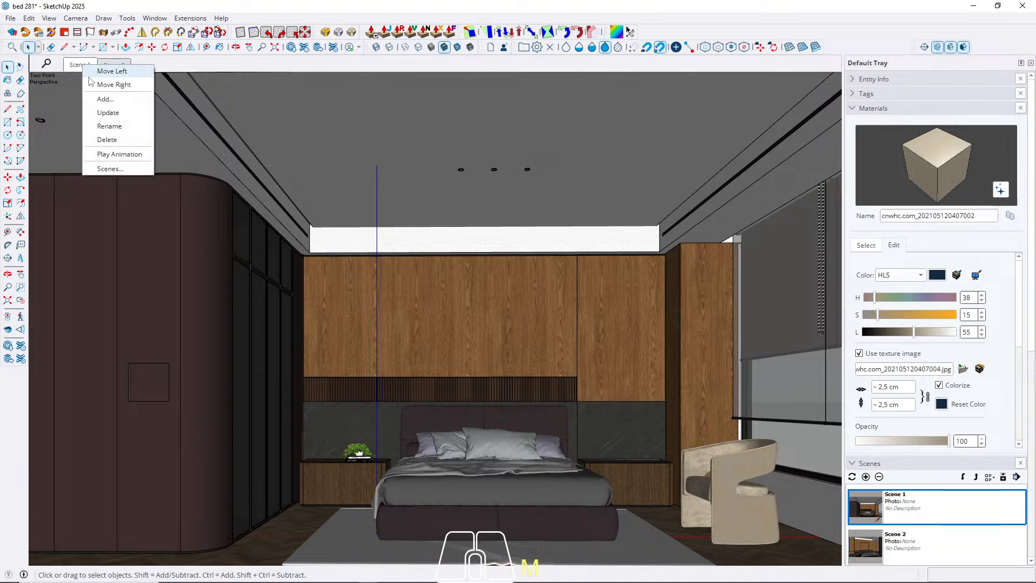
{"action": "left_click", "coordinate": [111, 111]}
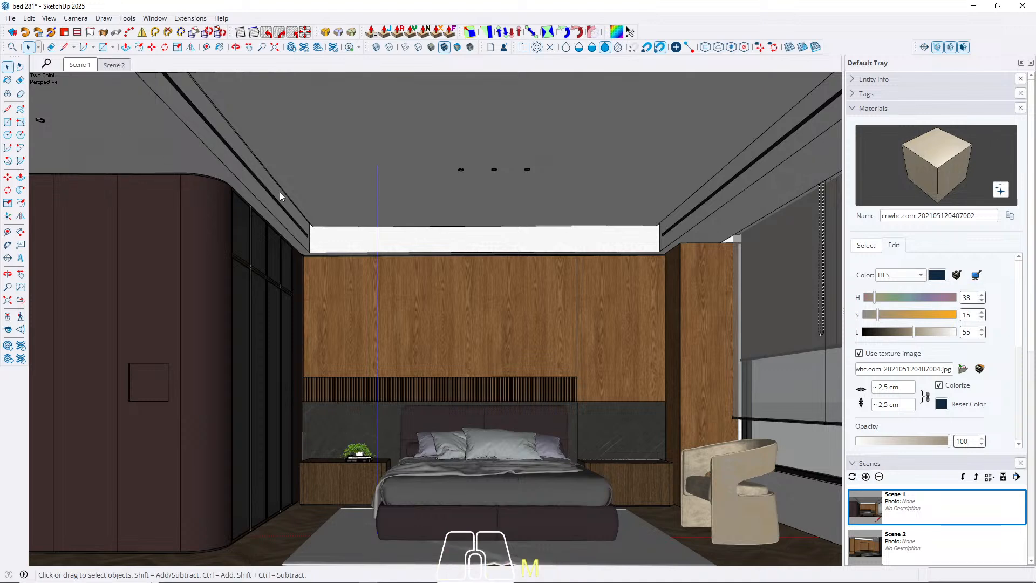
{"action": "left_click", "coordinate": [101, 65]}
{"action": "left_click", "coordinate": [81, 66]}
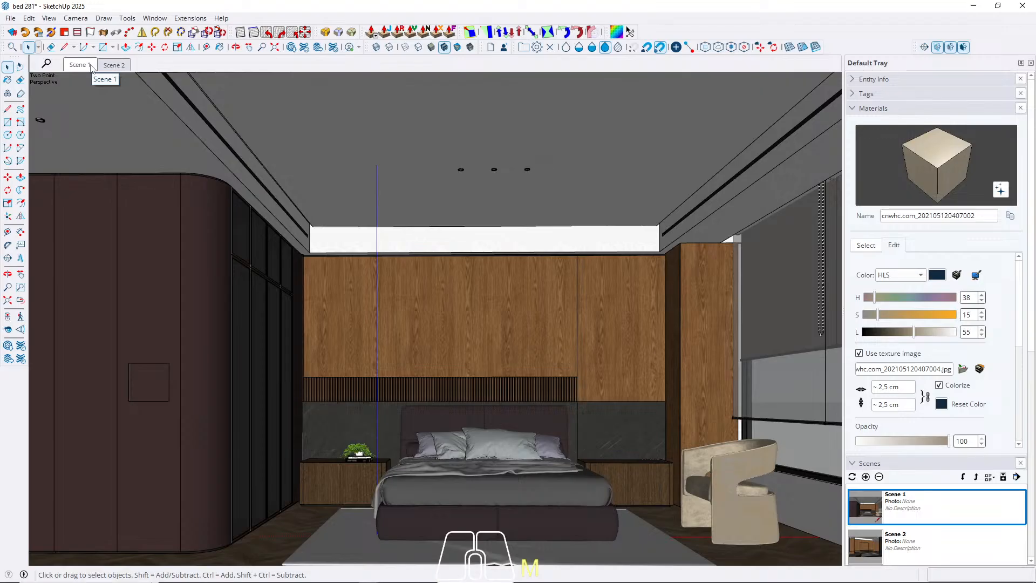
Copy the decoration set with bottle, candles, books and bowl and paste it onto the television shelf's free end in Scene 2.
{"action": "left_click", "coordinate": [114, 65]}
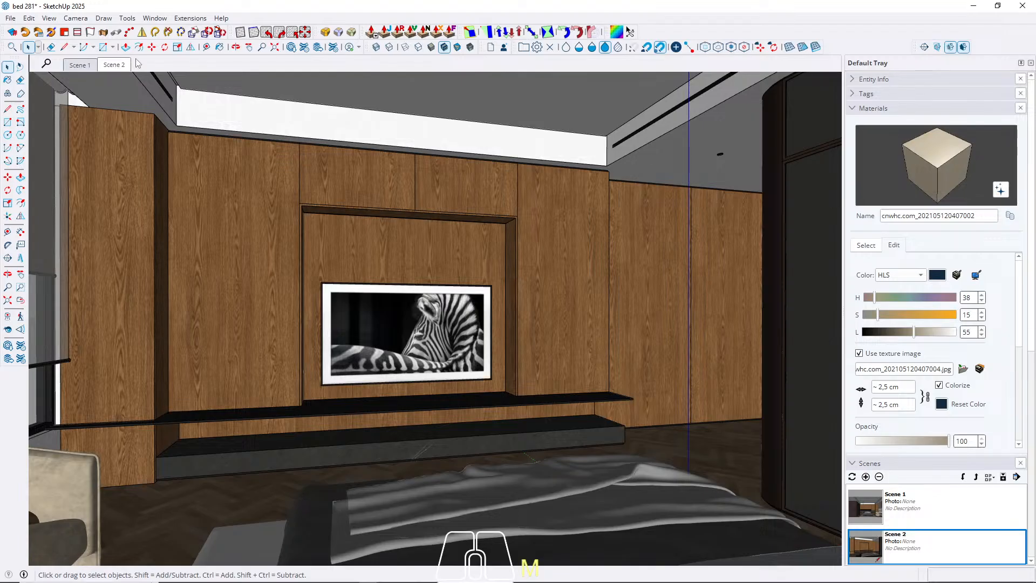
{"action": "scroll", "coordinate": [401, 438], "scroll_direction": "up", "scroll_amount": 5}
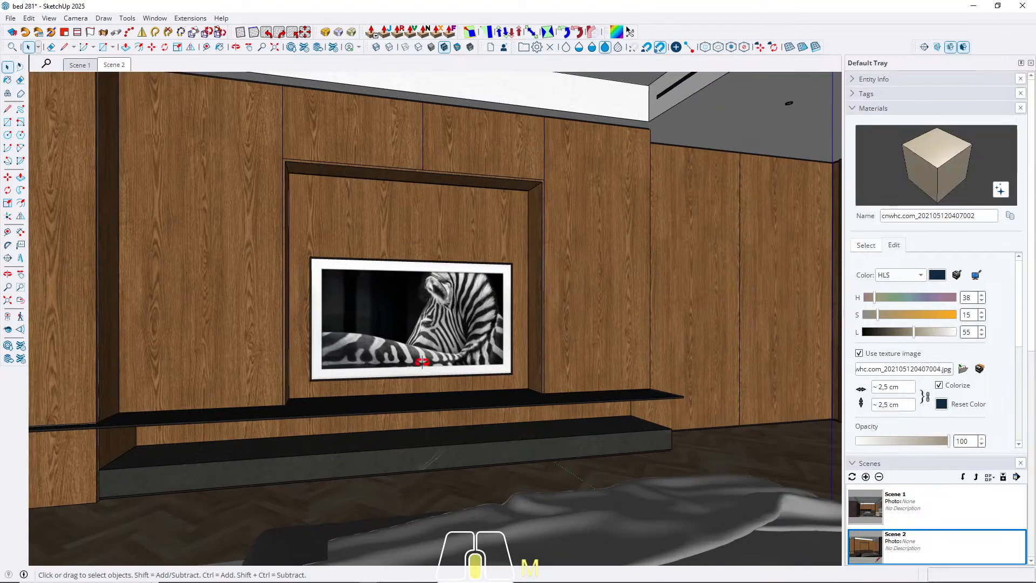
{"action": "middle_click_drag", "start_coordinate": [416, 355], "coordinate": [399, 382]}
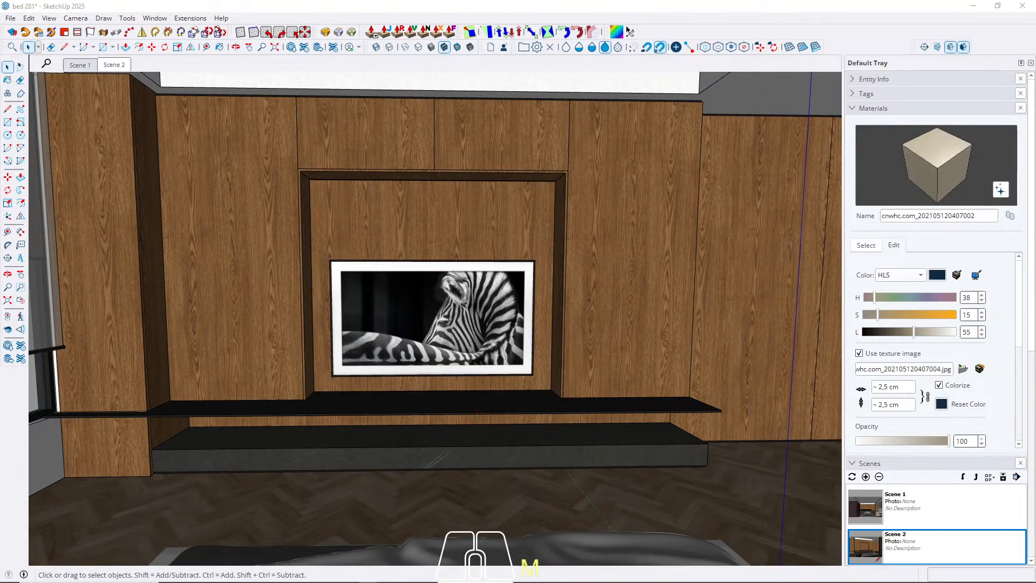
{"action": "key", "text": "ctrl+c"}
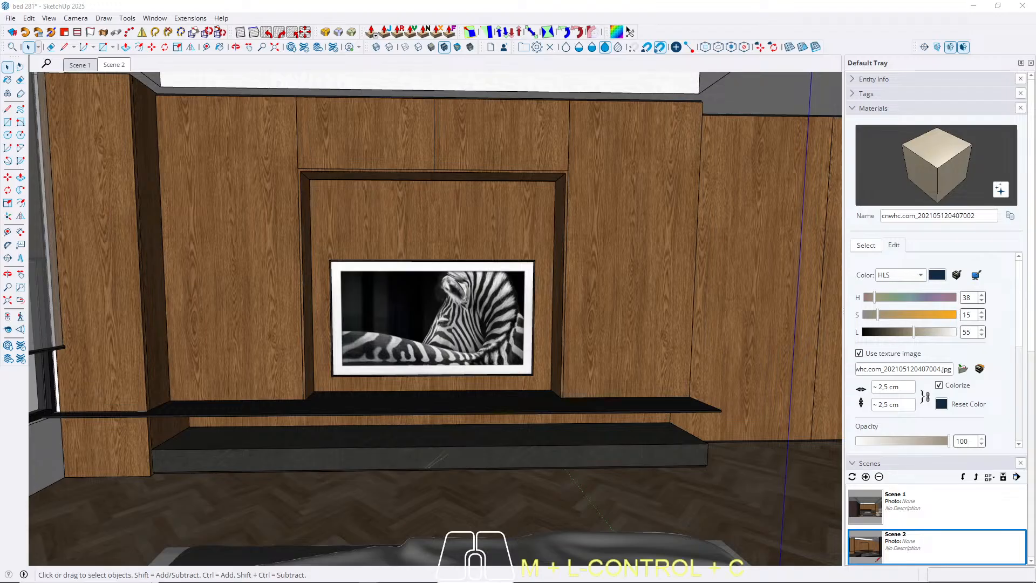
{"action": "key", "text": "Escape"}
{"action": "middle_click_drag", "start_coordinate": [581, 388], "coordinate": [589, 436]}
{"action": "scroll", "coordinate": [555, 387], "scroll_direction": "up", "scroll_amount": 2}
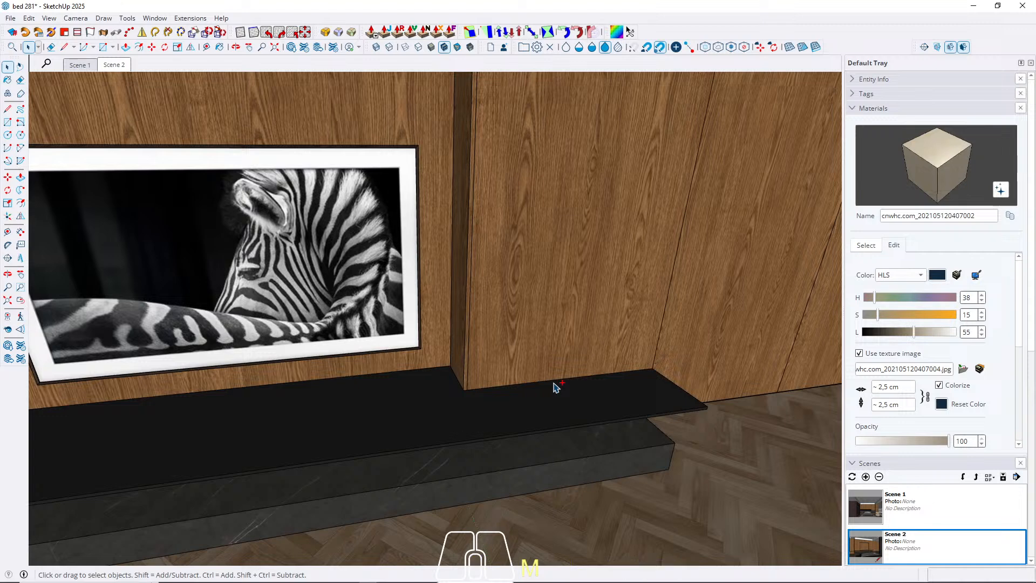
{"action": "key", "text": "m"}
{"action": "key", "text": "ctrl+v"}
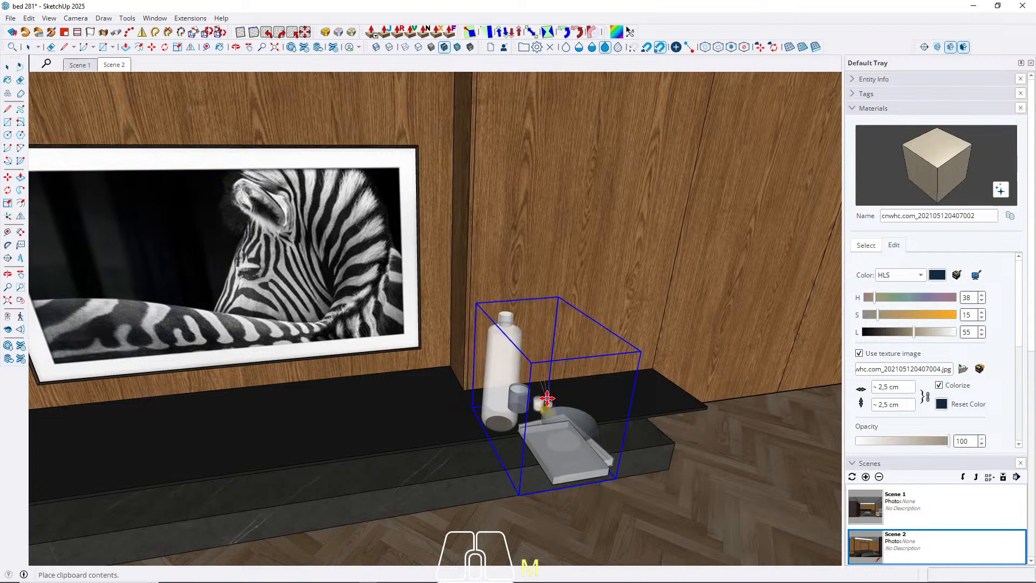
{"action": "left_click", "coordinate": [545, 394]}
Rotate the pasted decoration set horizontally by a quarter turn about a point on the shelf.
{"action": "key", "text": "q"}
{"action": "scroll", "coordinate": [456, 413], "scroll_direction": "up", "scroll_amount": 2}
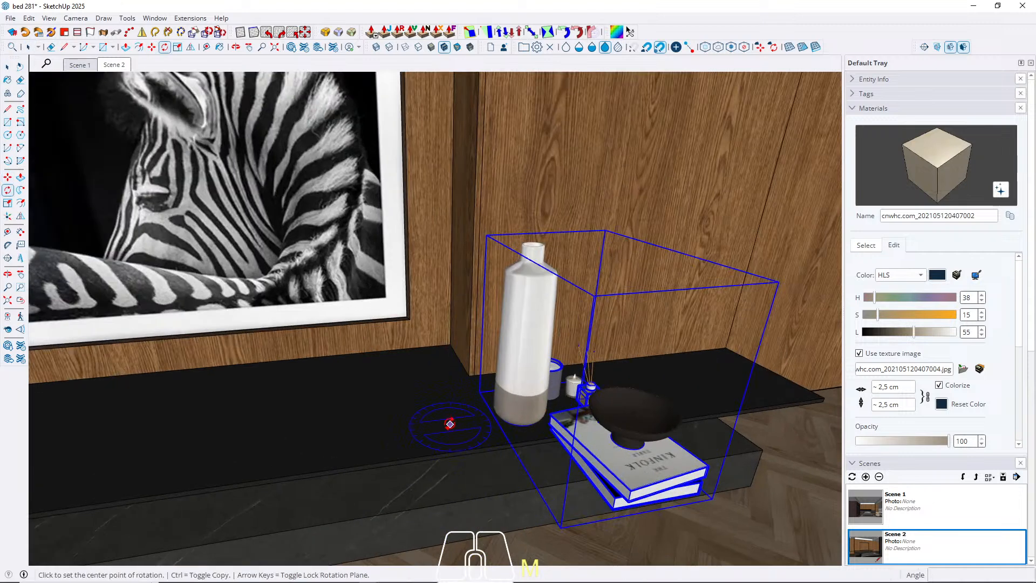
{"action": "left_click", "coordinate": [427, 402]}
{"action": "left_click", "coordinate": [436, 432]}
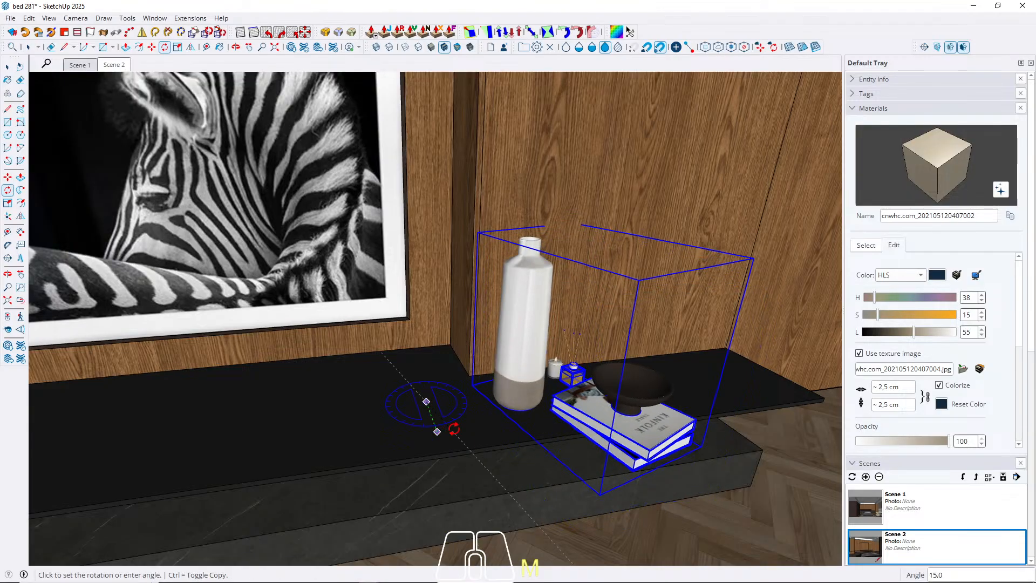
{"action": "type", "text": "9"}
{"action": "key", "text": "Return"}
{"action": "key", "text": "space"}
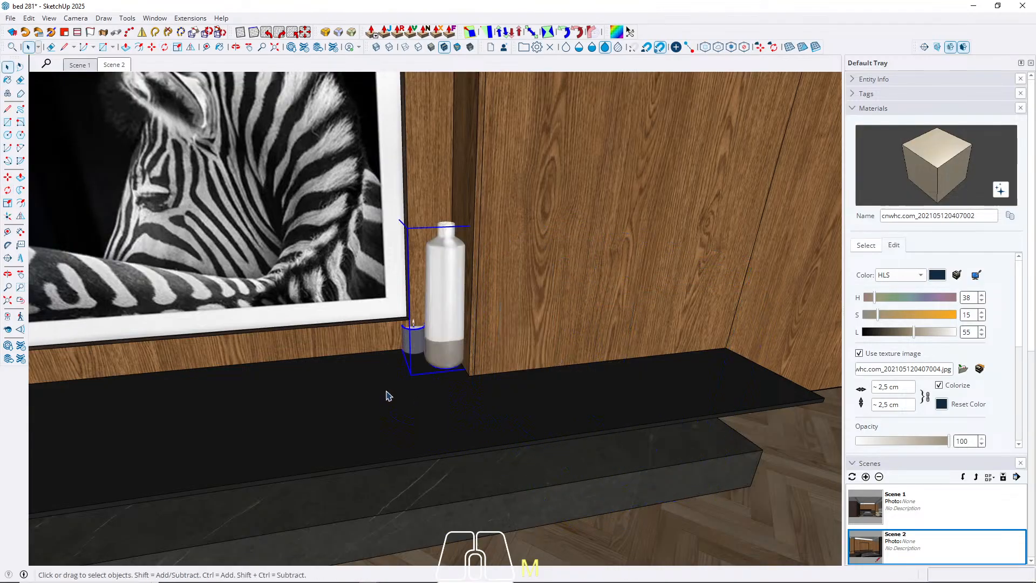
Move the decoration set onto the shelf's free end in two moves, the second about 21.7 cm.
{"action": "key", "text": "m"}
{"action": "left_click", "coordinate": [357, 389]}
{"action": "left_click", "coordinate": [383, 451]}
{"action": "middle_click_drag", "start_coordinate": [383, 452], "coordinate": [659, 419]}
{"action": "left_click", "coordinate": [473, 415]}
{"action": "left_click", "coordinate": [540, 434]}
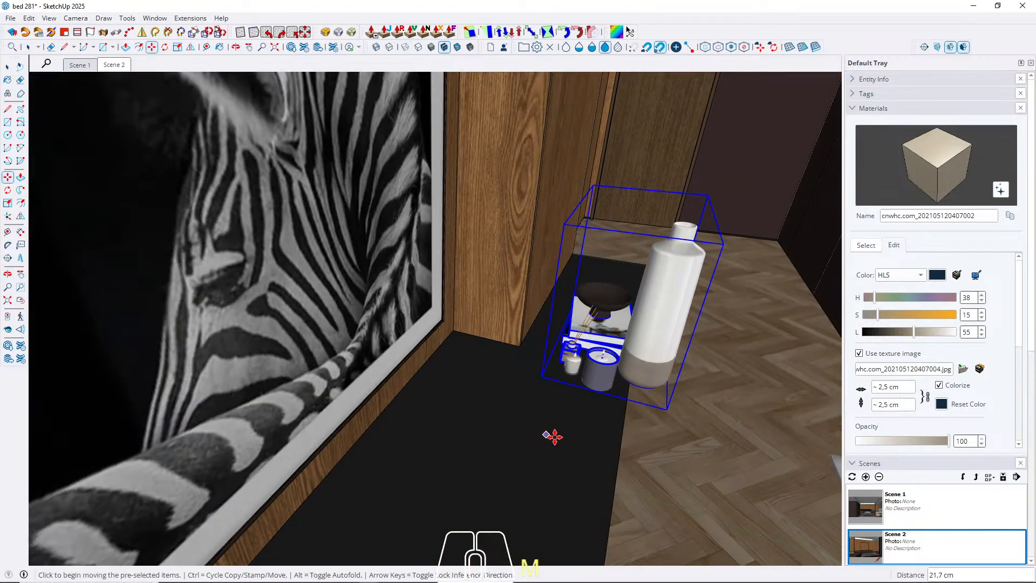
{"action": "key", "text": "space"}
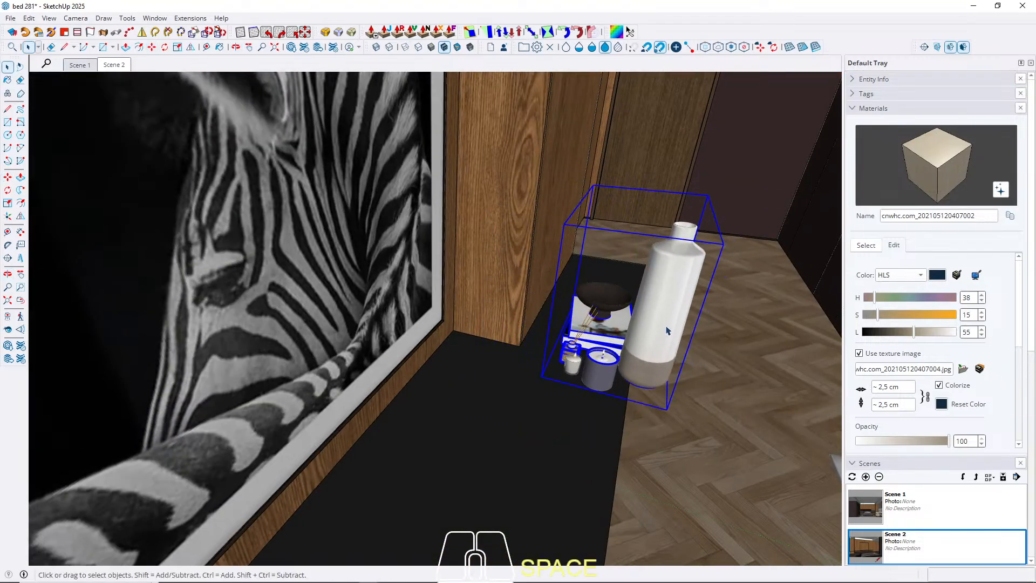
Delete the tall white bottle inside the decoration set and close the set.
{"action": "double_click", "coordinate": [668, 323]}
{"action": "left_click", "coordinate": [667, 306]}
{"action": "key", "text": "Delete"}
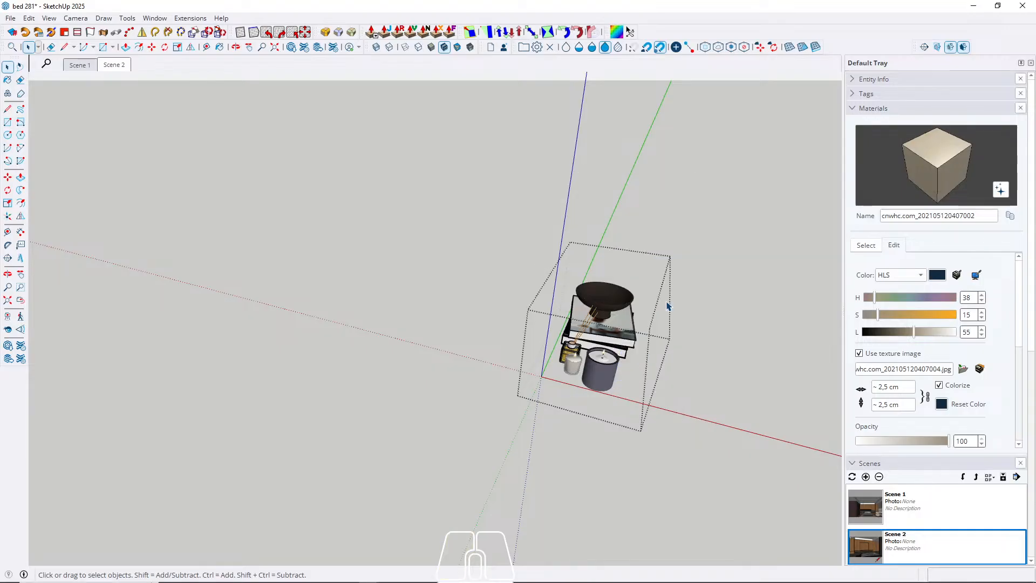
{"action": "key", "text": "Escape"}
Reposition the remaining candle, books and bowl near the shelf's free end, then return to Scene 2.
{"action": "left_click", "coordinate": [639, 317]}
{"action": "scroll", "coordinate": [639, 316], "scroll_direction": "up", "scroll_amount": 3}
{"action": "middle_click_drag", "start_coordinate": [639, 319], "coordinate": [589, 471]}
{"action": "scroll", "coordinate": [628, 422], "scroll_direction": "up", "scroll_amount": 3}
{"action": "key", "text": "m"}
{"action": "left_click_drag", "start_coordinate": [629, 420], "coordinate": [631, 407]}
{"action": "left_click_drag", "start_coordinate": [344, 404], "coordinate": [421, 410]}
{"action": "key", "text": "space"}
{"action": "left_click", "coordinate": [110, 66]}
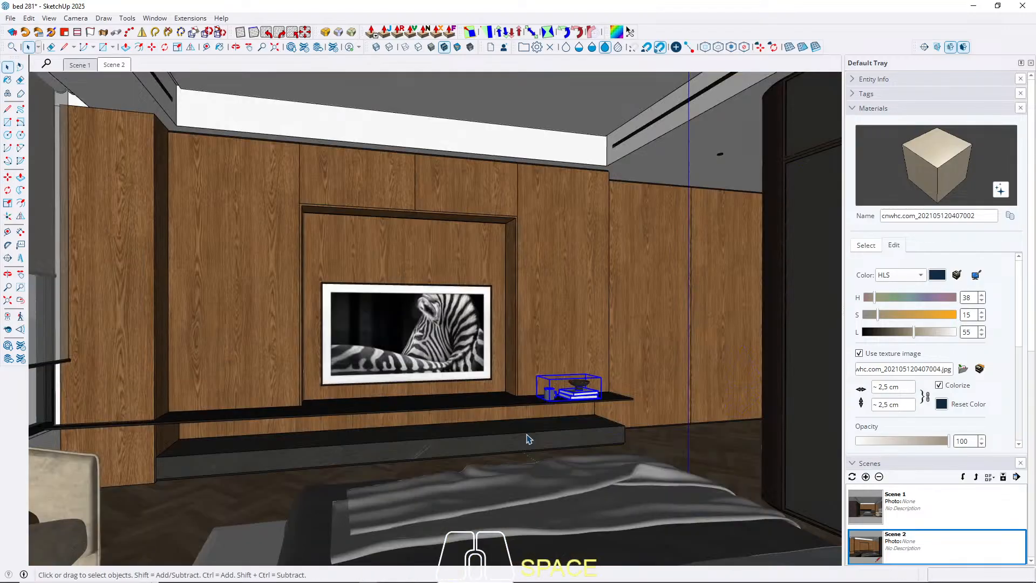
{"action": "left_click", "coordinate": [672, 502]}
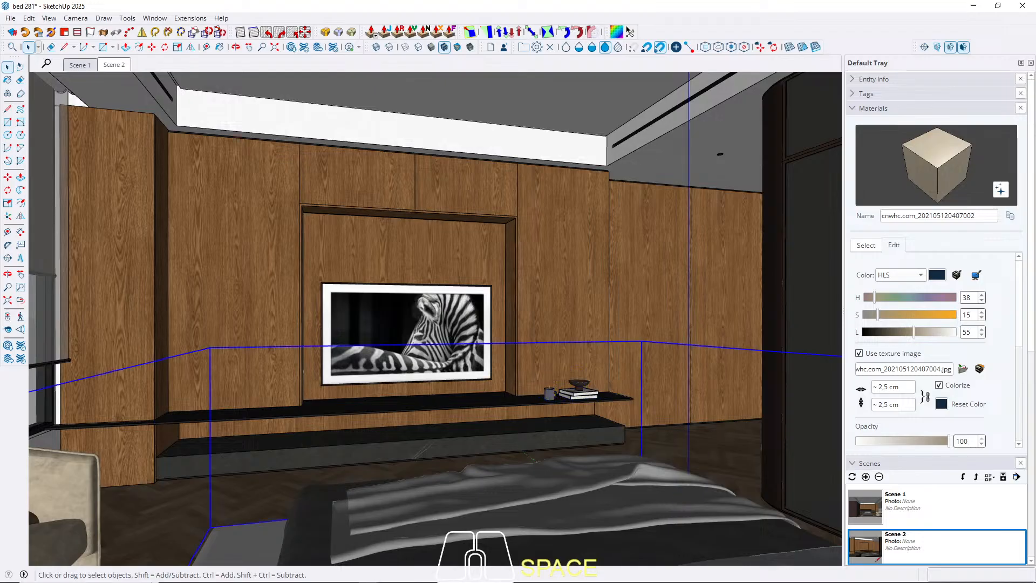
Copy the tall white bottle, paste it onto the shelf's window-side end and return to Scene 2.
{"action": "key", "text": "shift"}
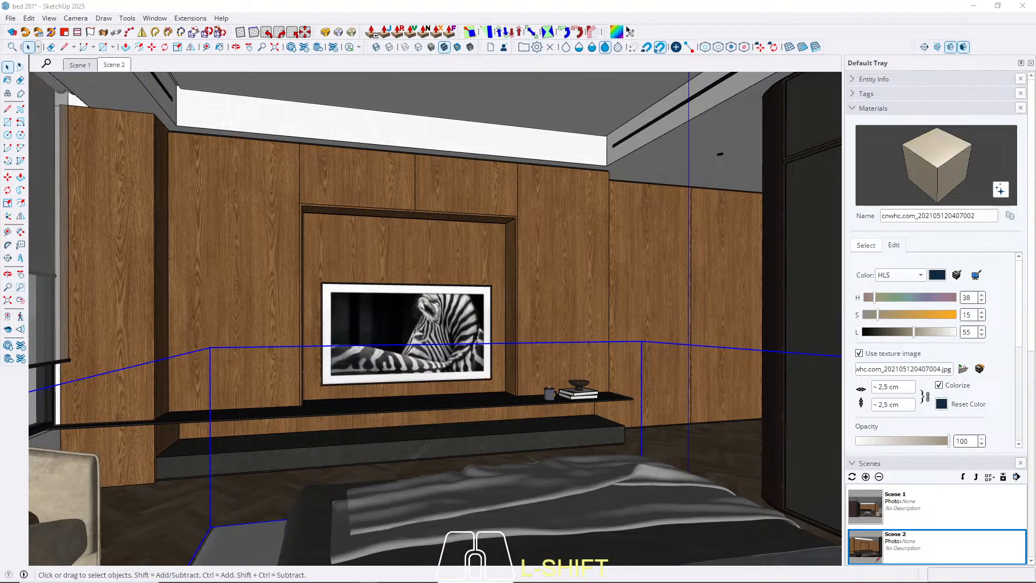
{"action": "key", "text": "ctrl+c"}
{"action": "key", "text": "Escape"}
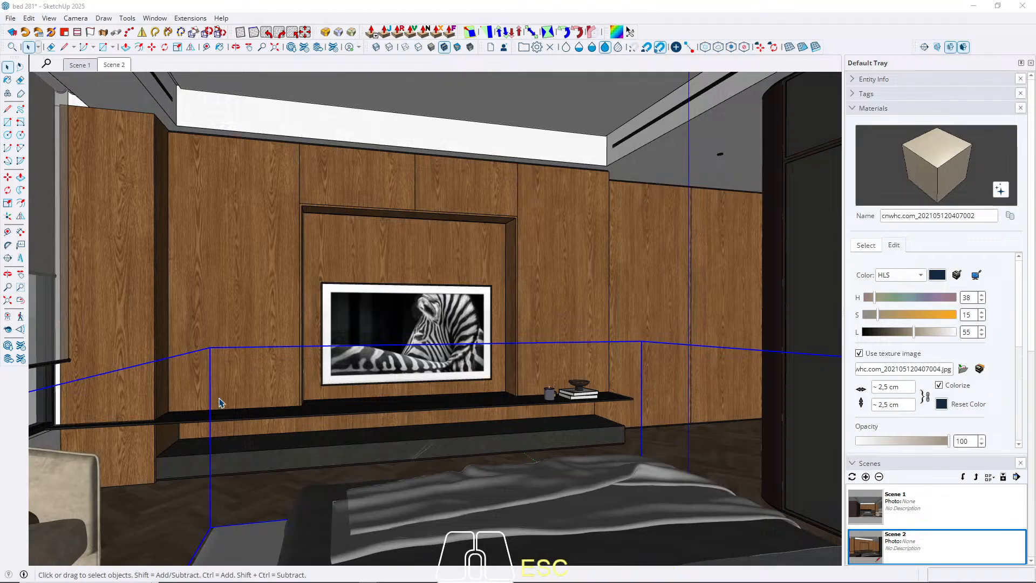
{"action": "scroll", "coordinate": [241, 406], "scroll_direction": "up", "scroll_amount": 5}
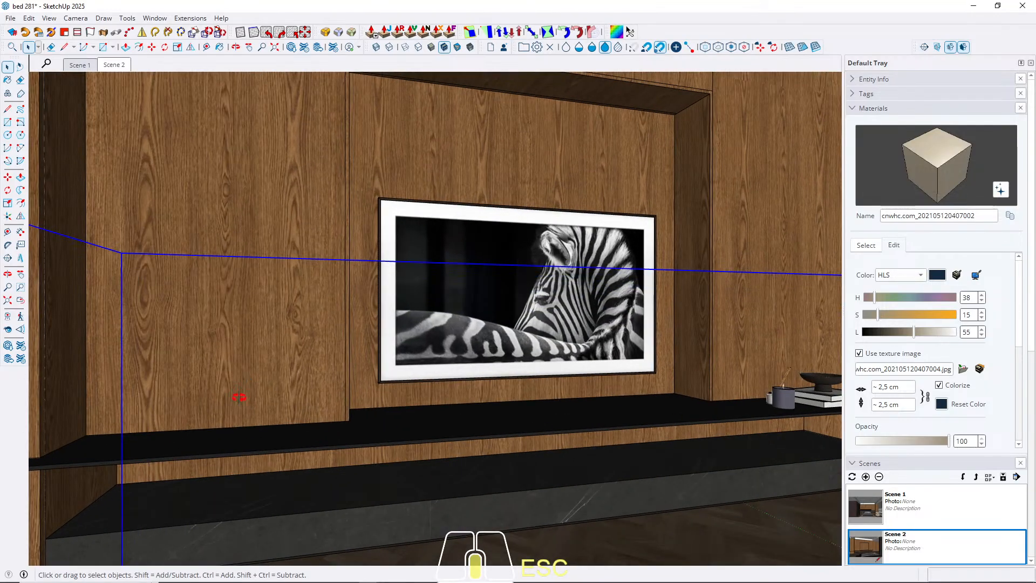
{"action": "middle_click_drag", "start_coordinate": [239, 398], "coordinate": [238, 439], "text": "shift"}
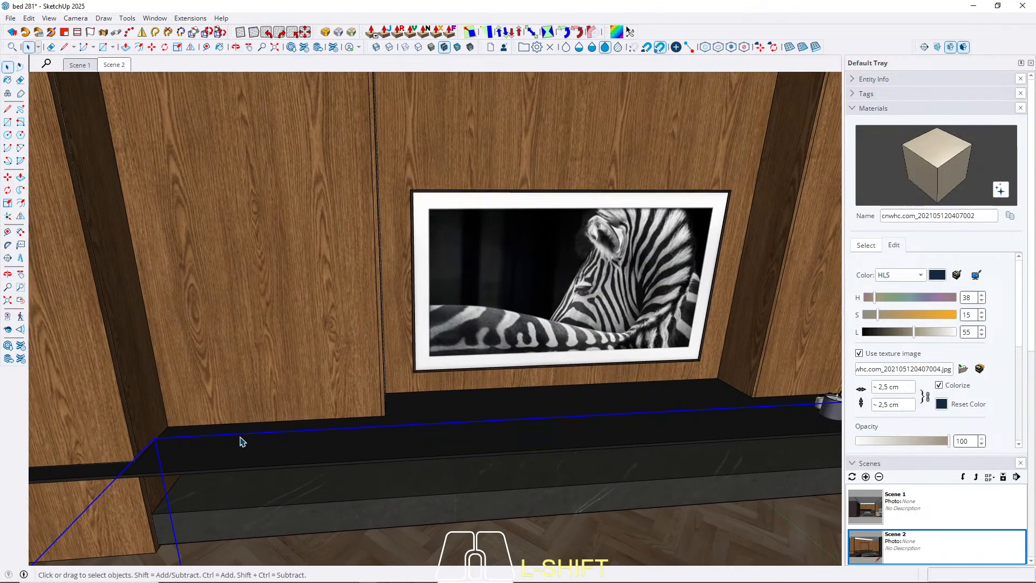
{"action": "key", "text": "ctrl+v"}
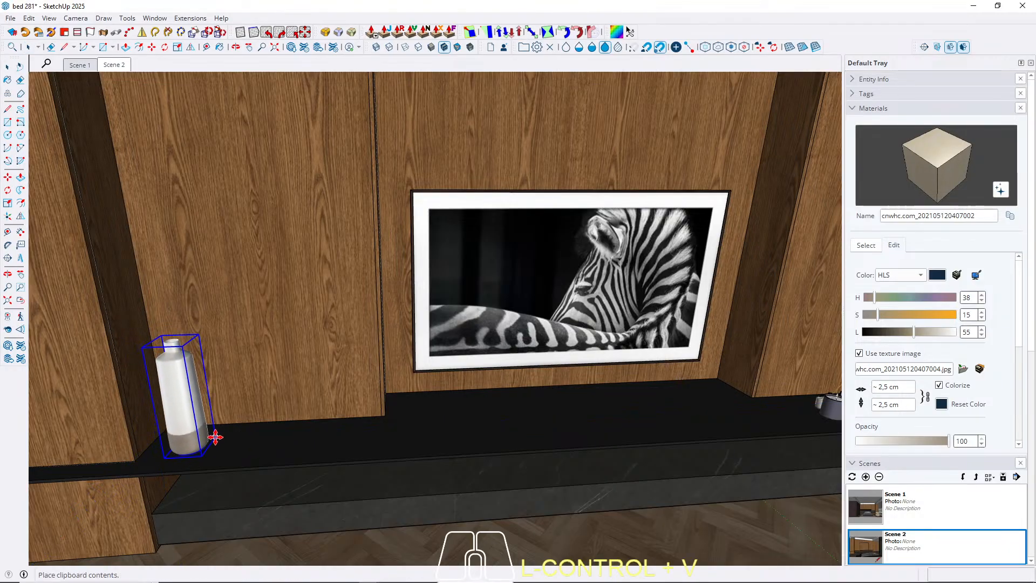
{"action": "left_click", "coordinate": [214, 435]}
{"action": "key", "text": "space"}
{"action": "left_click", "coordinate": [114, 65]}
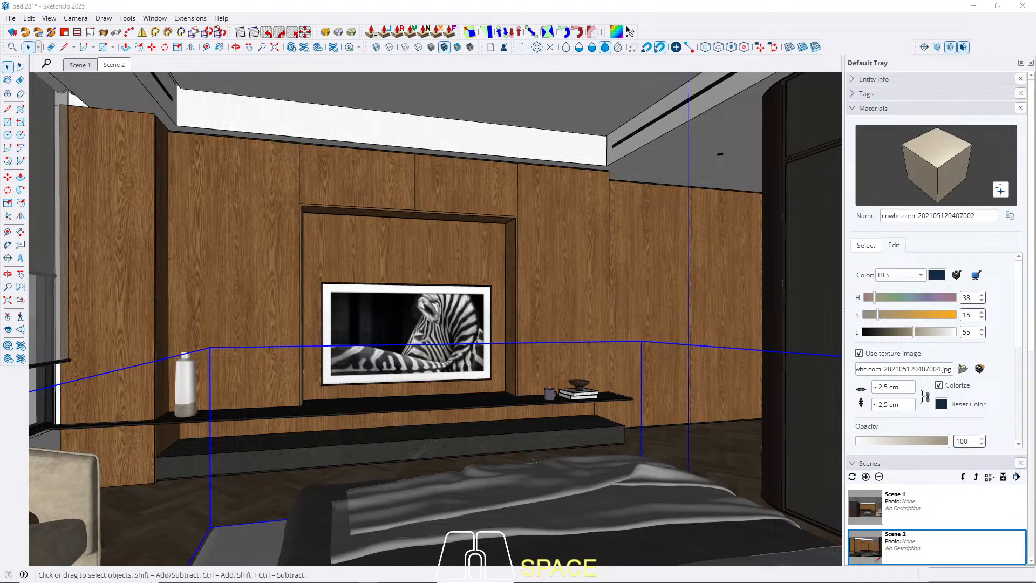
{"action": "key", "text": "ctrl"}
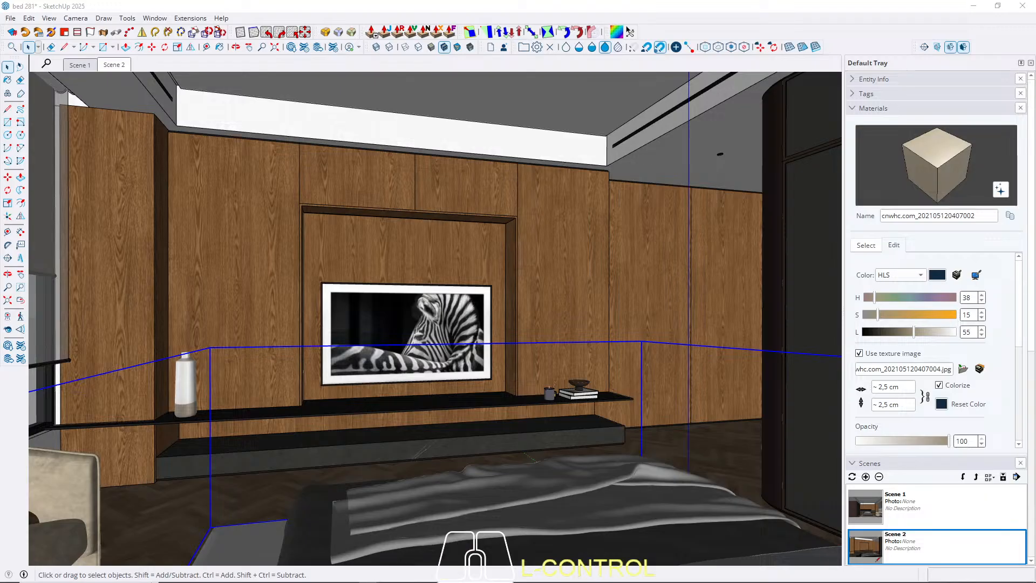
Close the open group and paste the two stacked LOOS books onto the stone bench below the television shelf.
{"action": "key", "text": "Escape"}
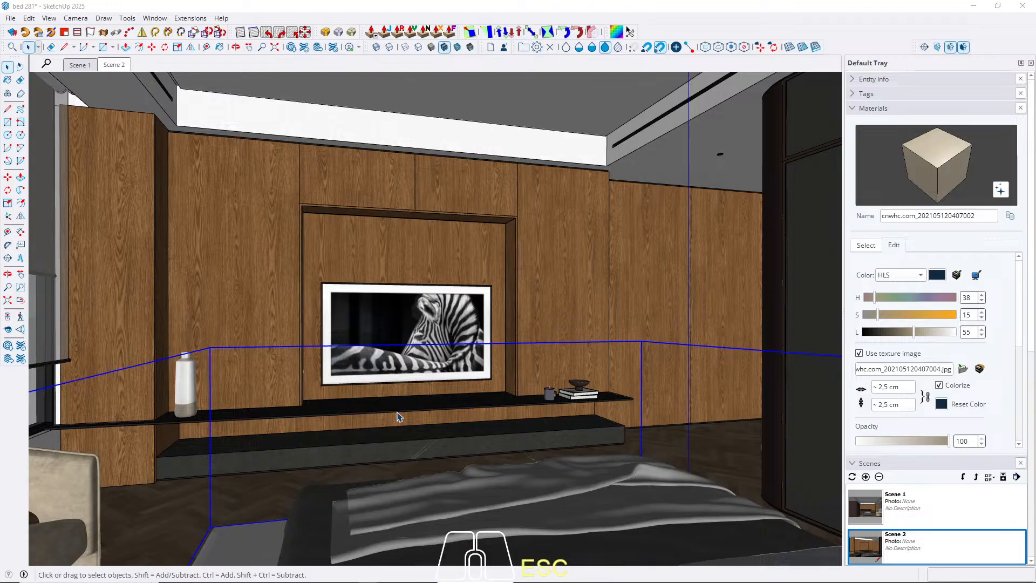
{"action": "scroll", "coordinate": [488, 435], "scroll_direction": "up", "scroll_amount": 6}
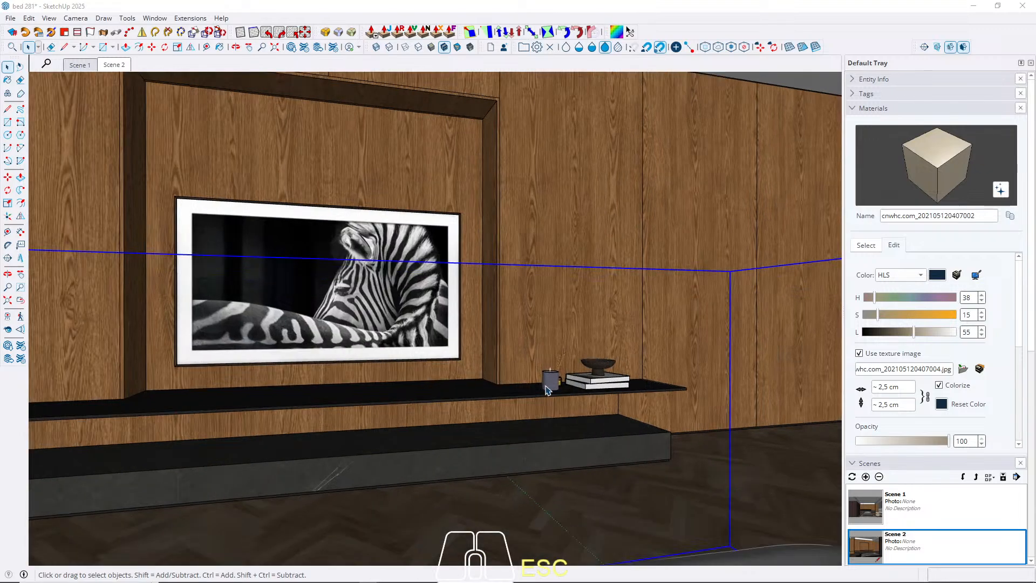
{"action": "middle_click_drag", "start_coordinate": [457, 470], "coordinate": [656, 367]}
{"action": "scroll", "coordinate": [163, 366], "scroll_direction": "up", "scroll_amount": 6}
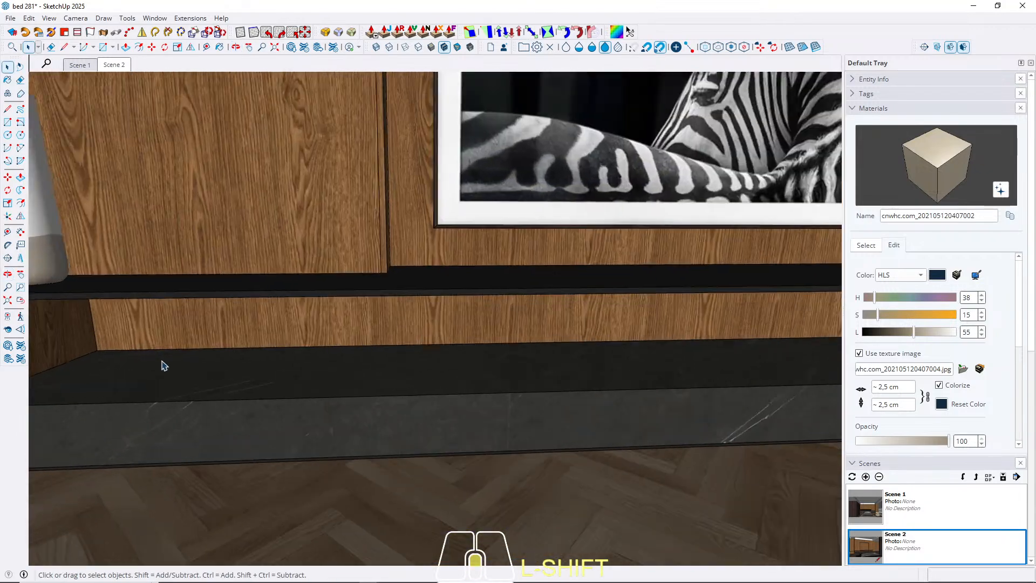
{"action": "key", "text": "ctrl+v"}
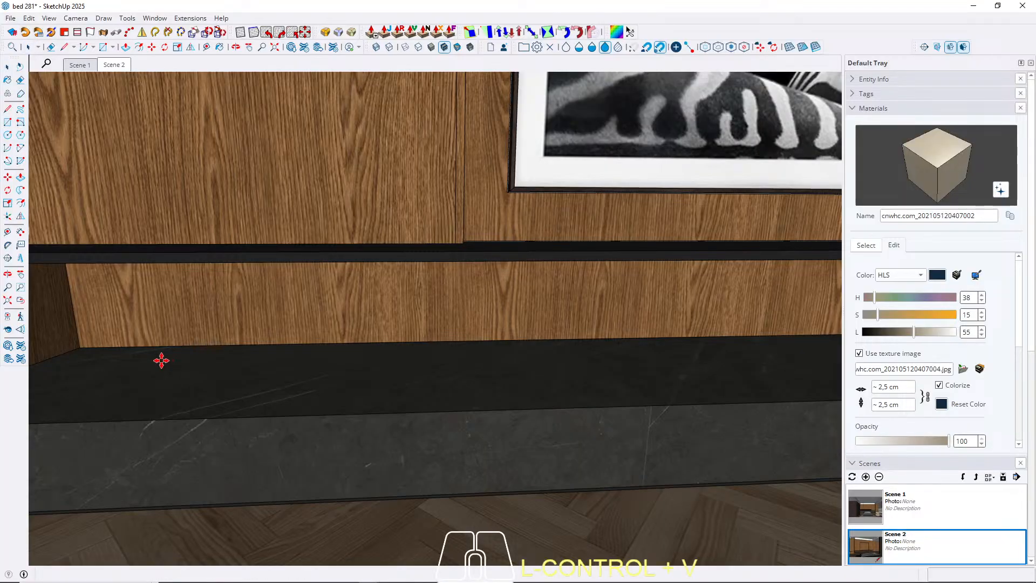
{"action": "left_click", "coordinate": [242, 364]}
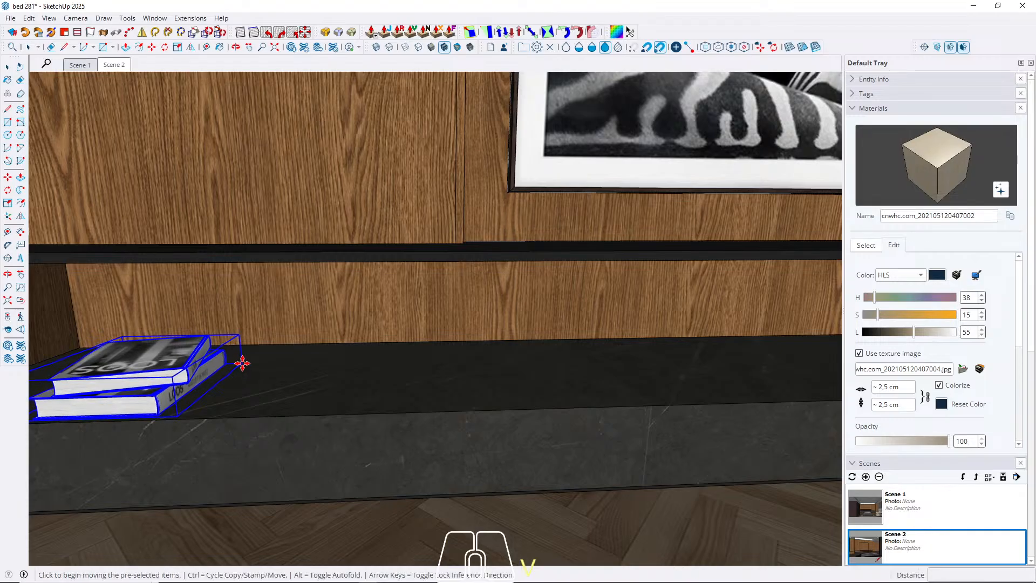
Rotate the stacked books on the stone bench so their spines face the room.
{"action": "key", "text": "q"}
{"action": "left_click", "coordinate": [239, 397]}
{"action": "left_click", "coordinate": [261, 373]}
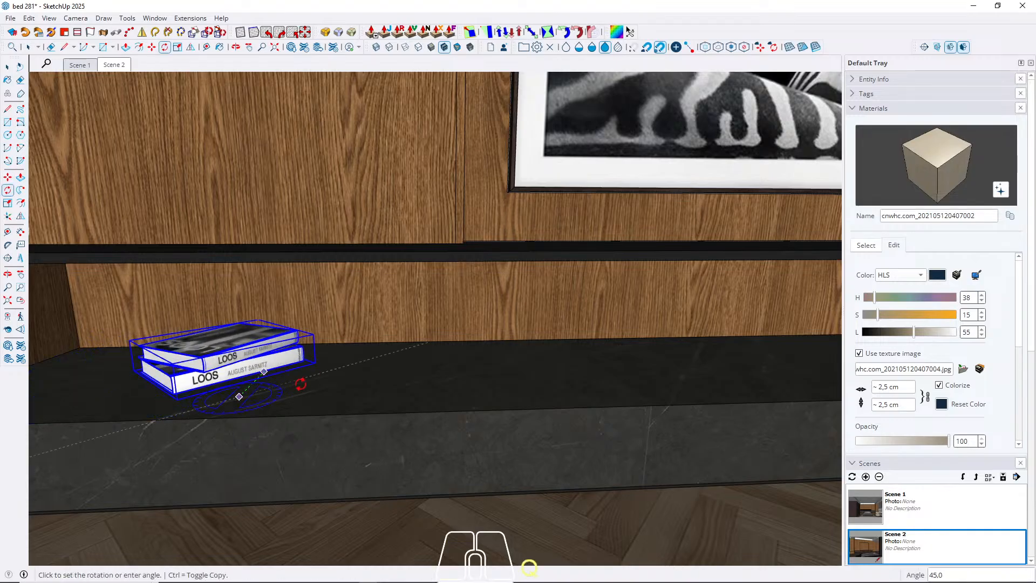
{"action": "left_click", "coordinate": [312, 397]}
{"action": "key", "text": "space"}
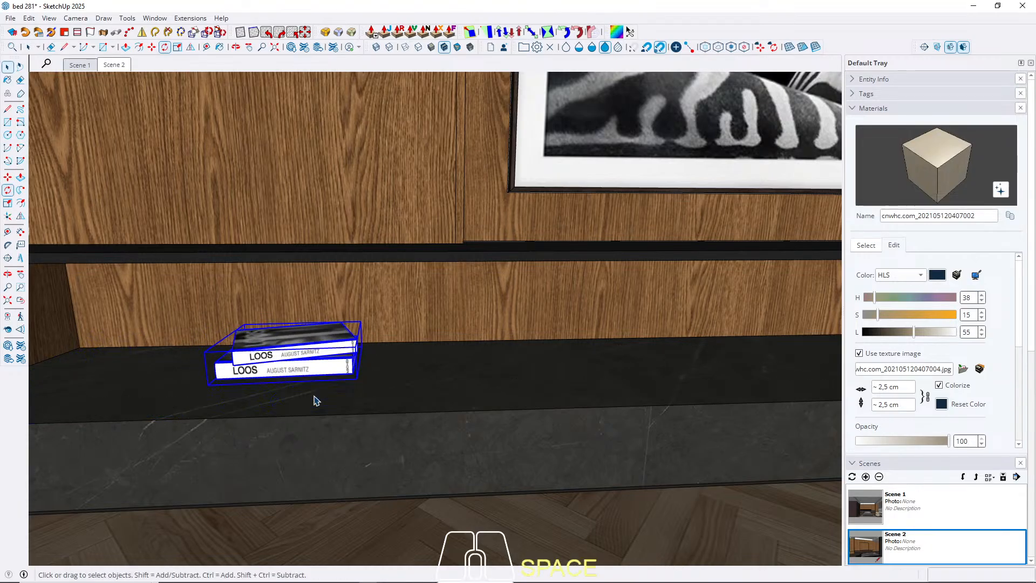
Move the stacked books along the stone bench to beneath the television and return to Scene 2.
{"action": "scroll", "coordinate": [378, 412], "scroll_direction": "down", "scroll_amount": 4}
{"action": "scroll", "coordinate": [378, 411], "scroll_direction": "down", "scroll_amount": 1}
{"action": "key", "text": "m"}
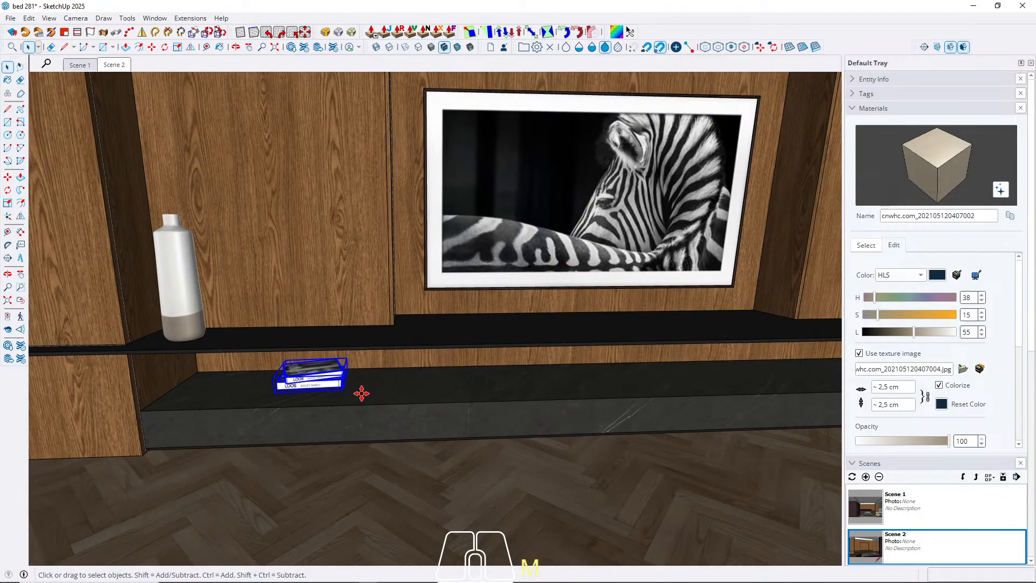
{"action": "left_click", "coordinate": [362, 393]}
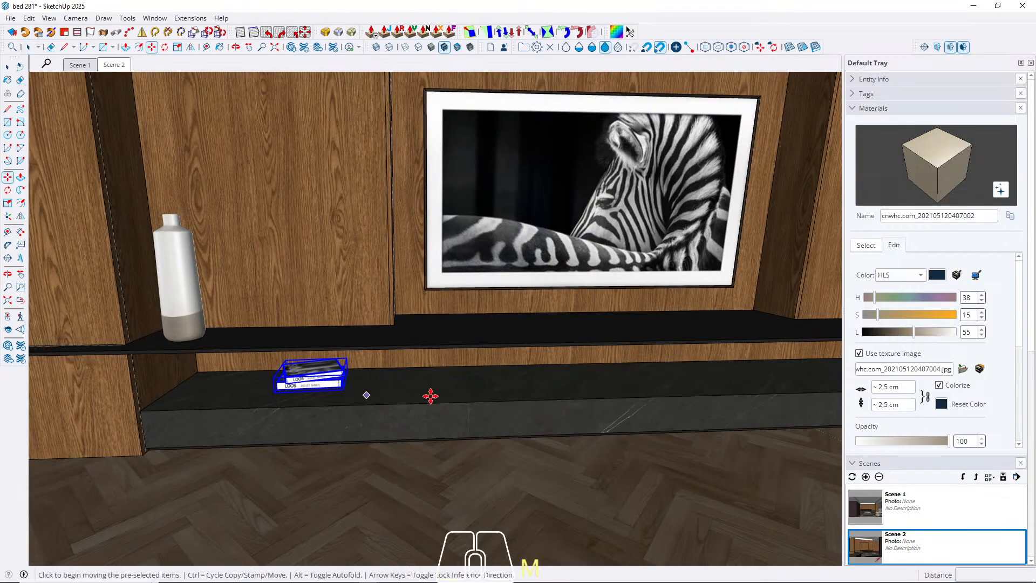
{"action": "left_click", "coordinate": [547, 393]}
{"action": "key", "text": "space"}
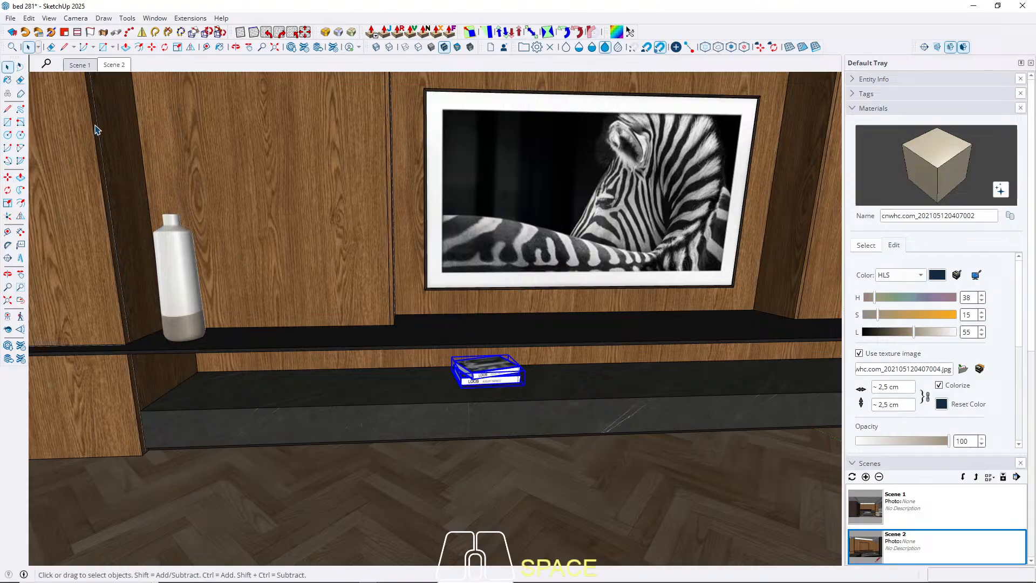
{"action": "left_click", "coordinate": [111, 65]}
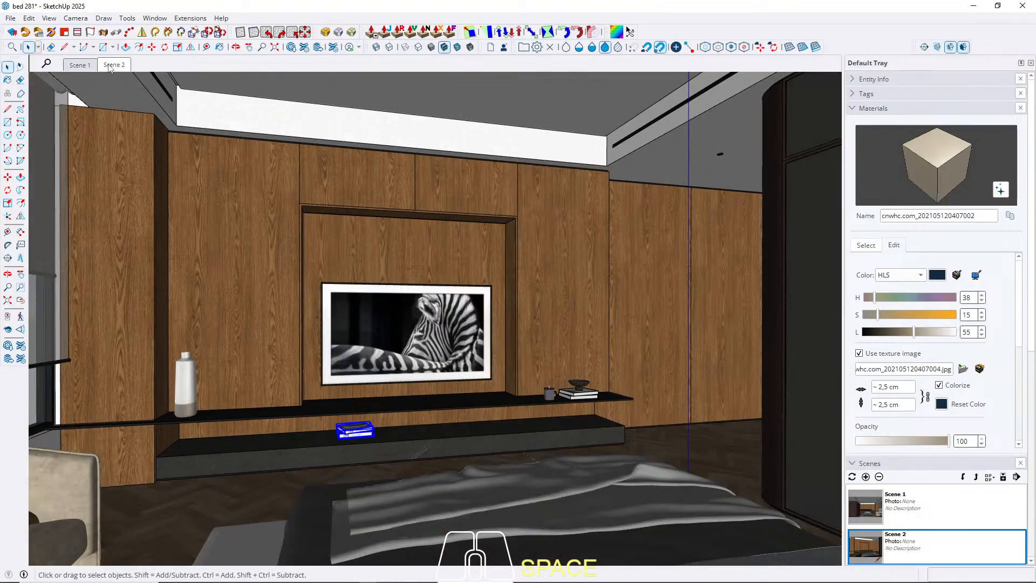
Hide the decoration set with books and bowl in front of the wardrobe and update Scene 1.
{"action": "left_click", "coordinate": [79, 66]}
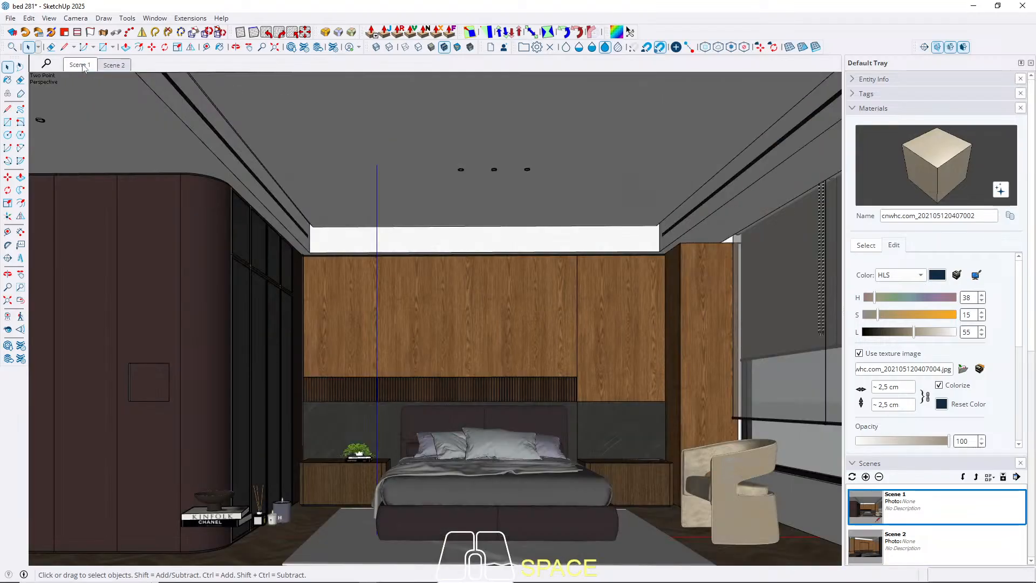
{"action": "left_click", "coordinate": [234, 527]}
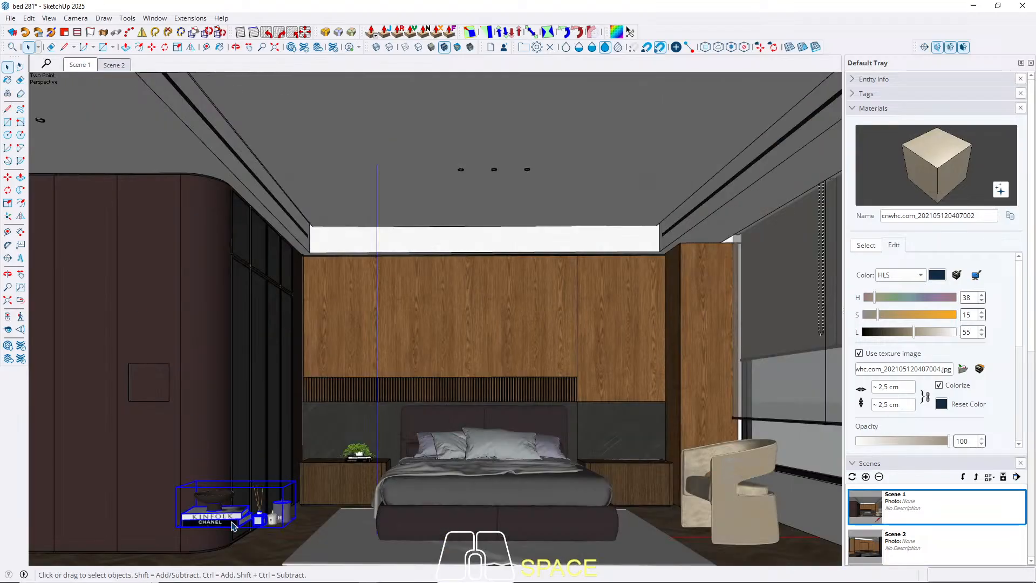
{"action": "right_click", "coordinate": [71, 65]}
{"action": "left_click", "coordinate": [104, 116]}
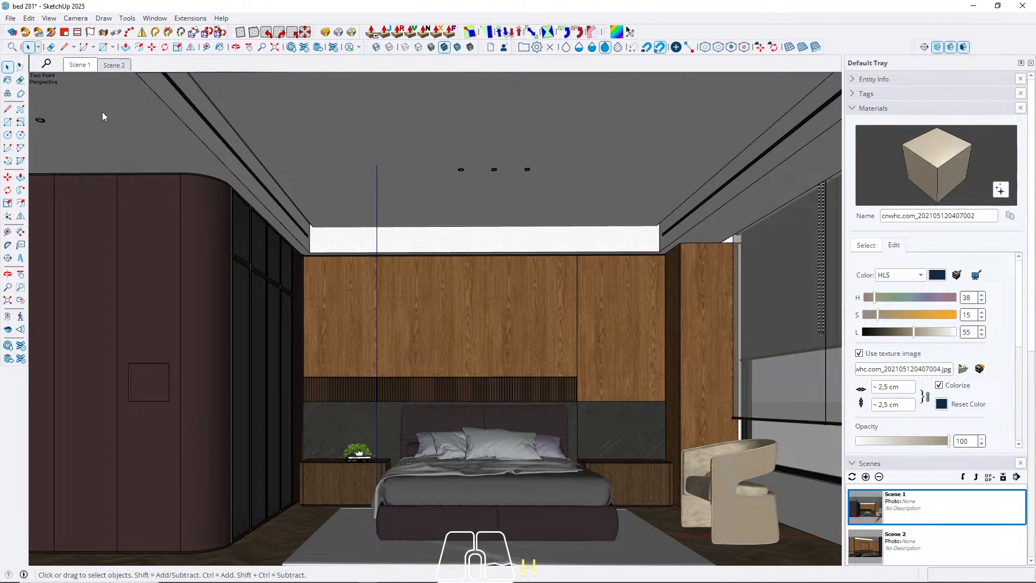
Check Scene 2, return to Scene 1 and hide the plant and books on the wardrobe-side nightstand.
{"action": "left_click", "coordinate": [115, 65]}
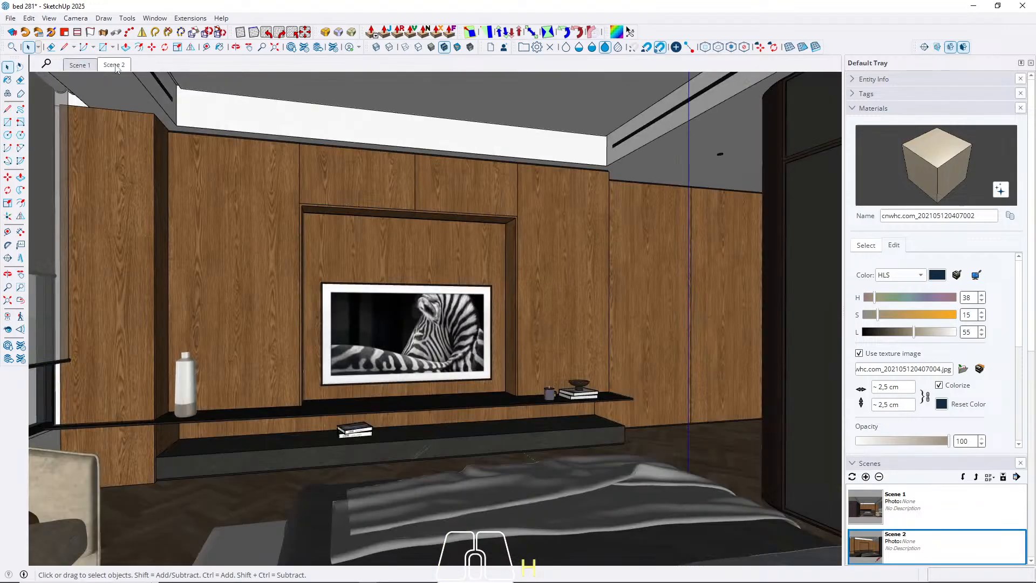
{"action": "left_click", "coordinate": [84, 67]}
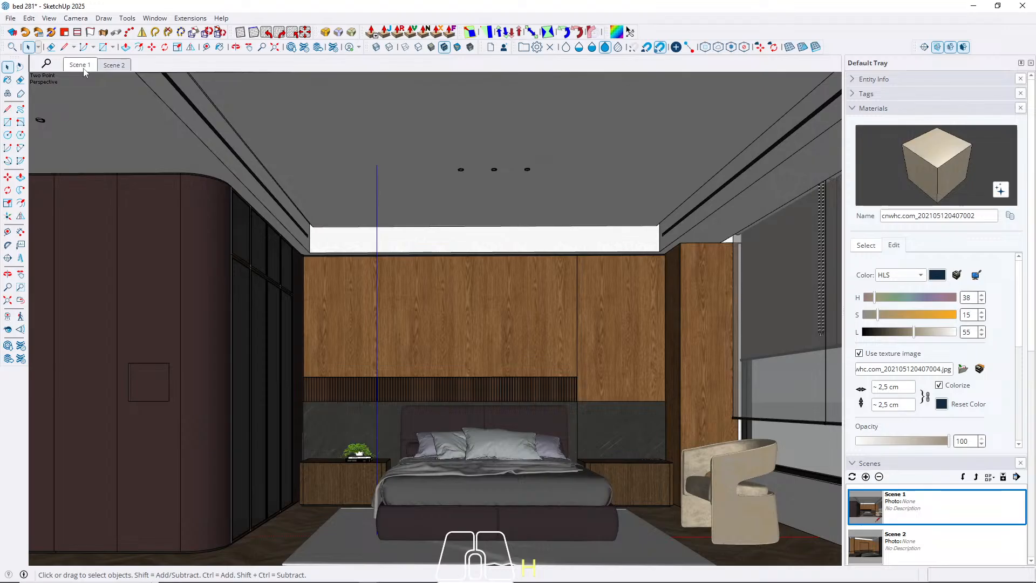
{"action": "left_click", "coordinate": [363, 458]}
{"action": "scroll", "coordinate": [363, 458], "scroll_direction": "up", "scroll_amount": 5}
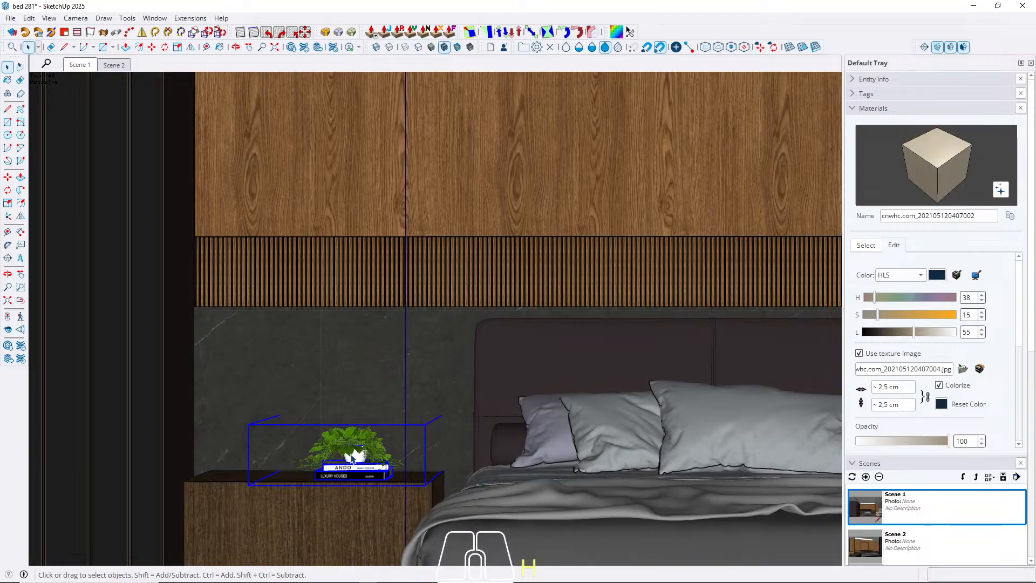
{"action": "key", "text": "h"}
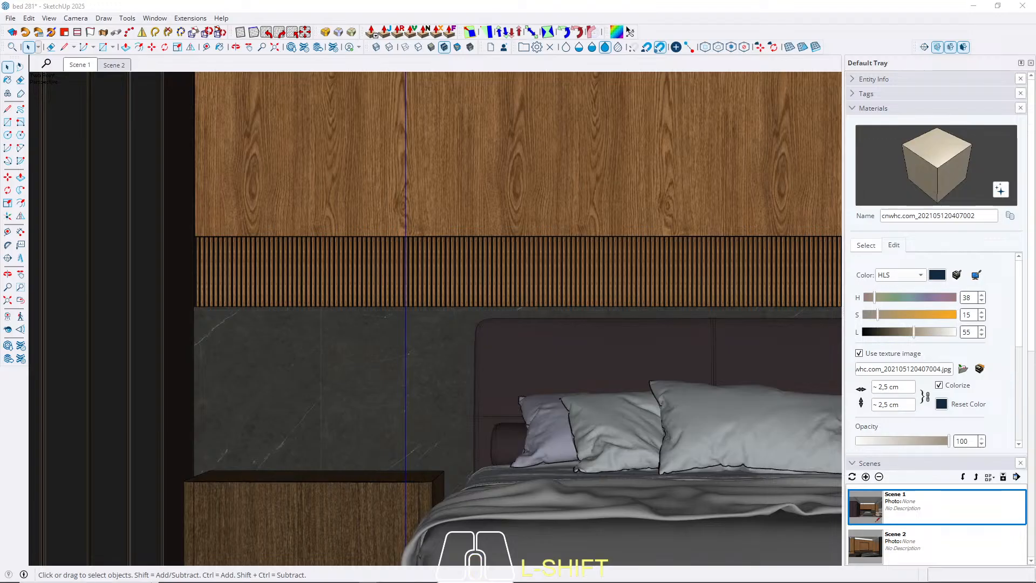
Paste the copied wooden sculpture with a white base onto the window-side nightstand.
{"action": "middle_click_drag", "start_coordinate": [435, 318], "coordinate": [436, 319], "text": "shift"}
{"action": "left_click", "coordinate": [435, 319], "text": "shift"}
{"action": "left_click", "coordinate": [435, 318], "text": "shift"}
{"action": "key", "text": "ctrl"}
{"action": "middle_click_drag", "start_coordinate": [493, 447], "coordinate": [495, 398]}
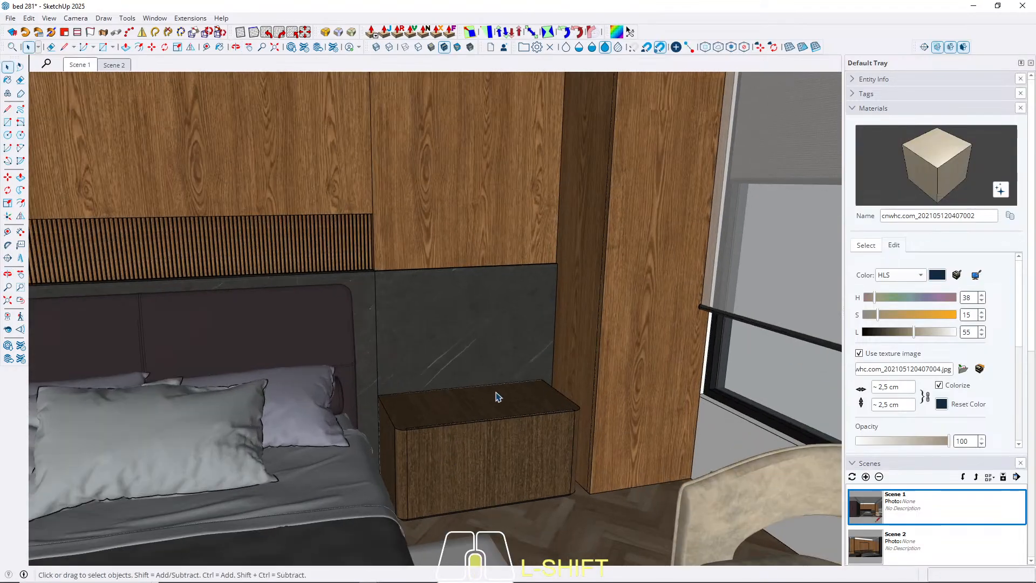
{"action": "scroll", "coordinate": [493, 398], "scroll_direction": "up", "scroll_amount": 4}
{"action": "key", "text": "ctrl+v"}
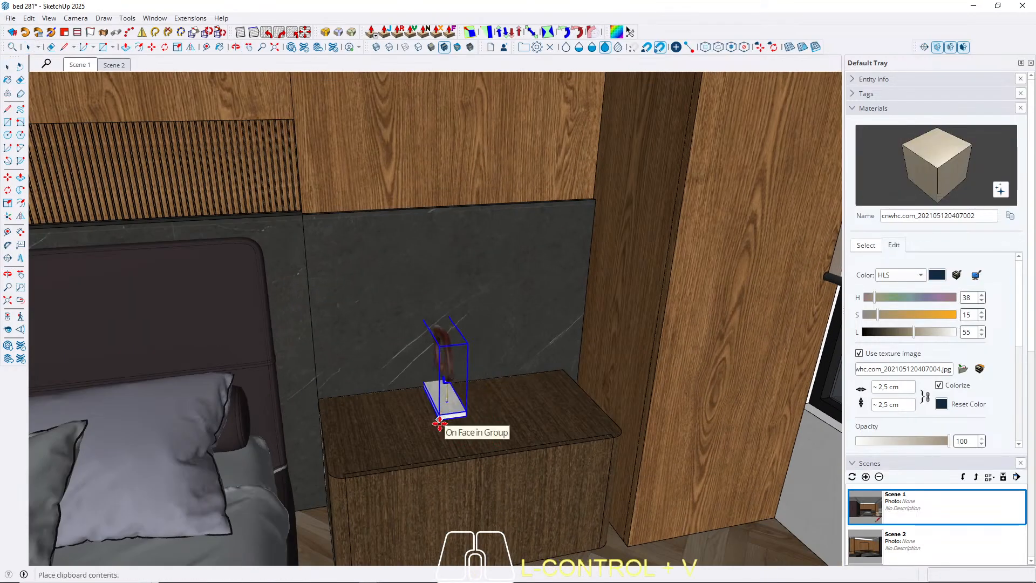
{"action": "left_click", "coordinate": [444, 431]}
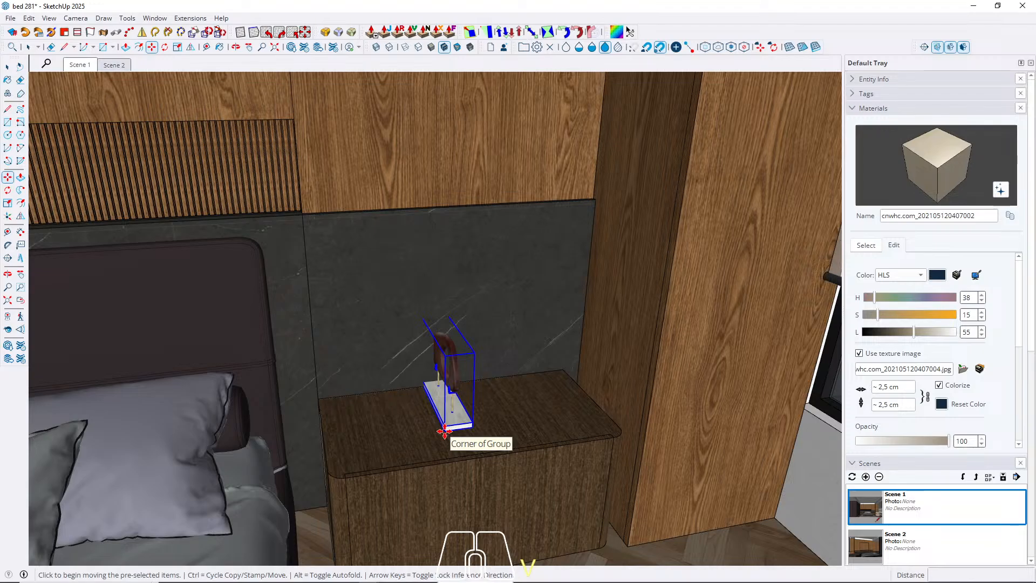
Rotate the wooden sculpture 90 degrees on the nightstand so it stands parallel to the wall.
{"action": "key", "text": "q"}
{"action": "key", "text": "space"}
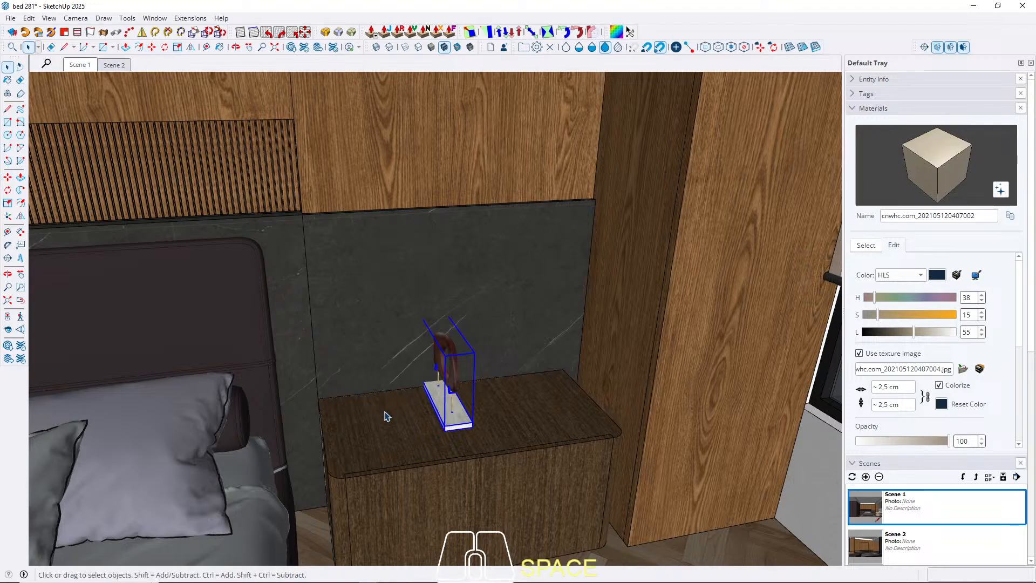
{"action": "scroll", "coordinate": [392, 421], "scroll_direction": "up", "scroll_amount": 2}
{"action": "middle_click_drag", "start_coordinate": [393, 422], "coordinate": [407, 424]}
{"action": "key", "text": "q"}
{"action": "left_click", "coordinate": [405, 426]}
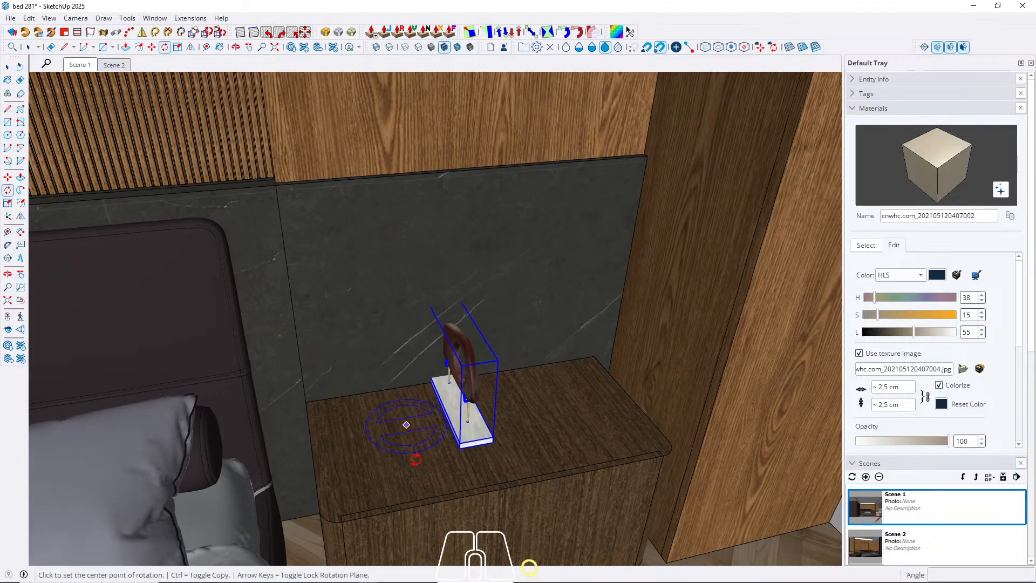
{"action": "left_click", "coordinate": [417, 457]}
{"action": "type", "text": "9"}
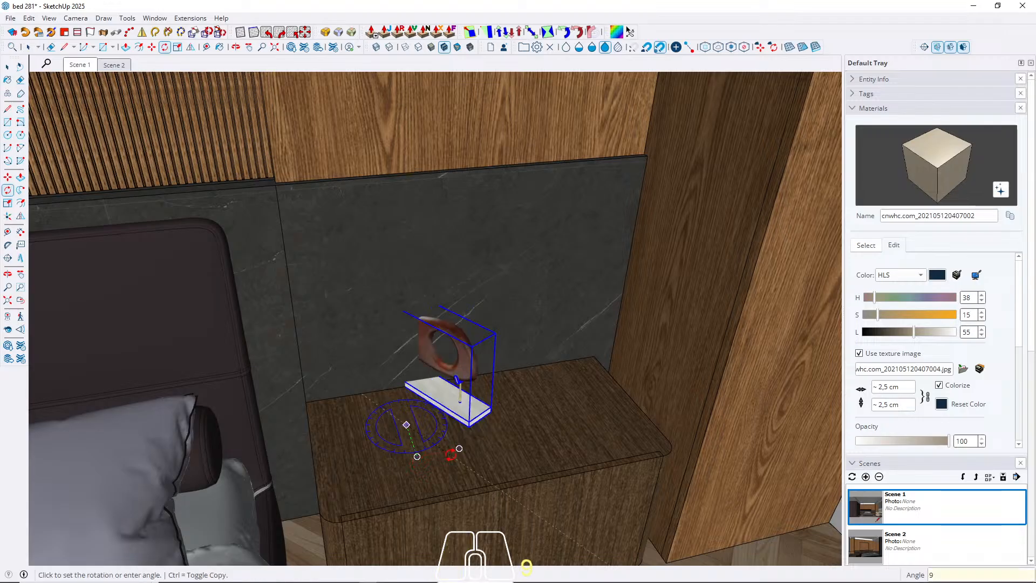
{"action": "type", "text": "0"}
{"action": "key", "text": "Return"}
{"action": "key", "text": "space"}
Move the sculpture about 14 cm toward the window and about 22.9 cm away from the wall, then return to Scene 1.
{"action": "key", "text": "m"}
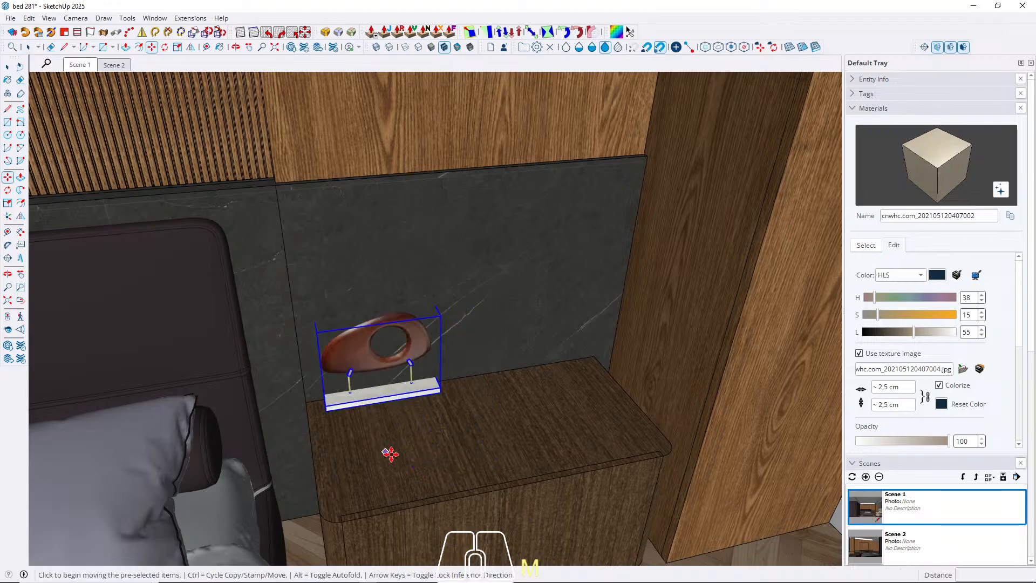
{"action": "left_click", "coordinate": [390, 454]}
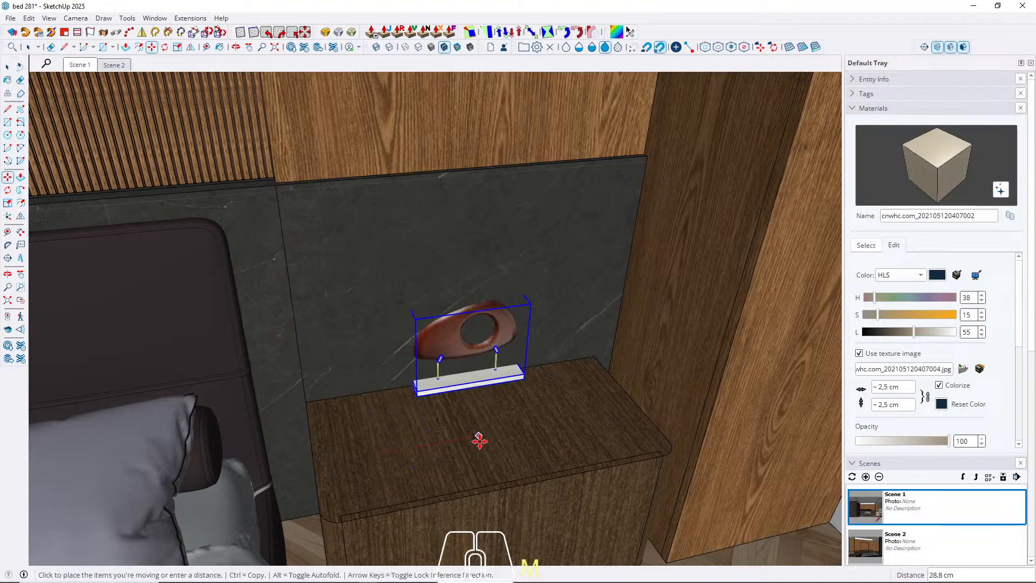
{"action": "left_click", "coordinate": [427, 451]}
{"action": "left_click", "coordinate": [362, 420]}
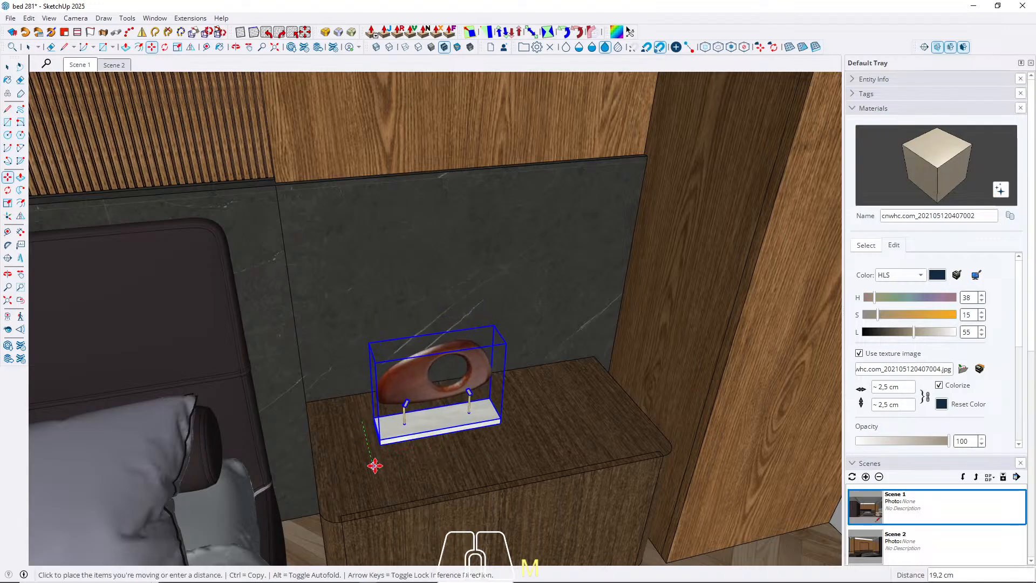
{"action": "left_click", "coordinate": [377, 476]}
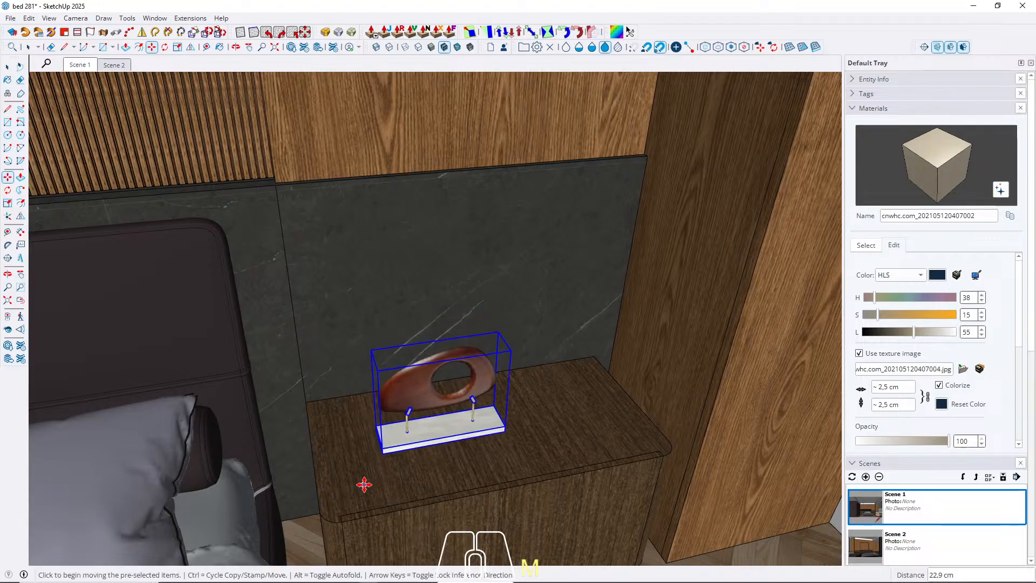
{"action": "key", "text": "space"}
{"action": "left_click", "coordinate": [80, 65]}
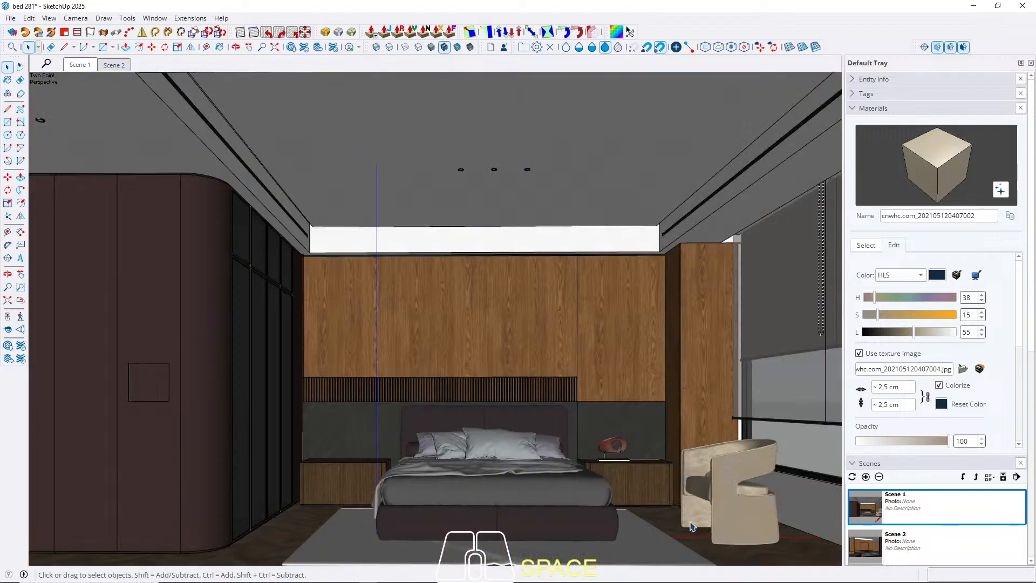
Scale the sculpture on the nightstand up uniformly by a factor of about 1.20.
{"action": "scroll", "coordinate": [610, 445], "scroll_direction": "up", "scroll_amount": 4}
{"action": "left_click", "coordinate": [610, 440]}
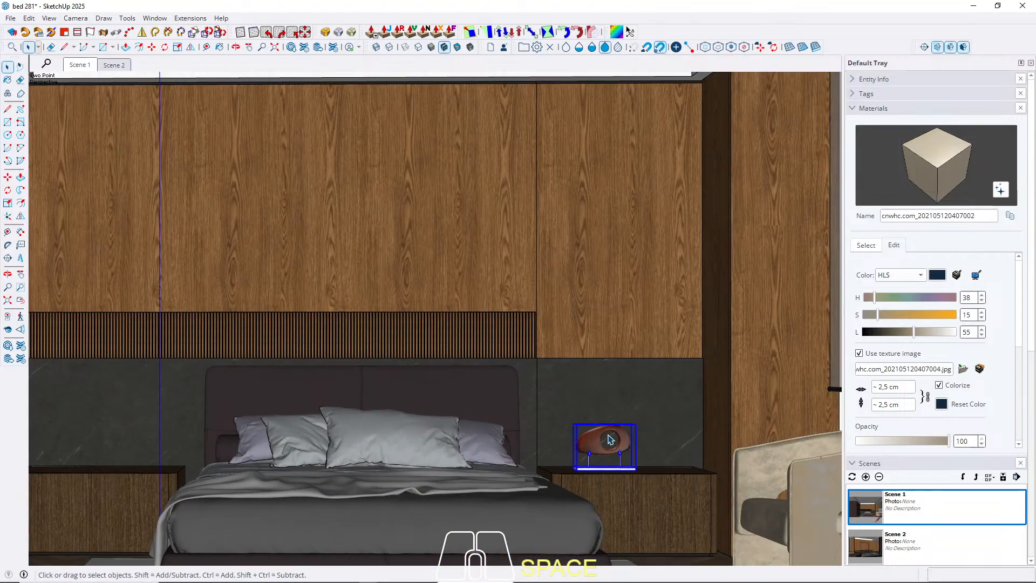
{"action": "key", "text": "s"}
{"action": "left_click", "coordinate": [639, 425]}
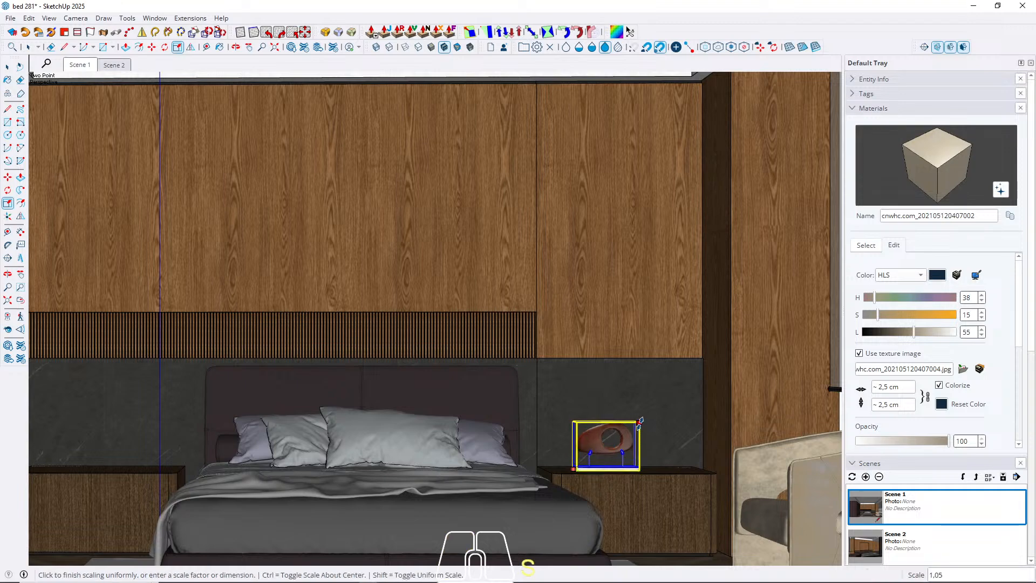
{"action": "left_click", "coordinate": [649, 413]}
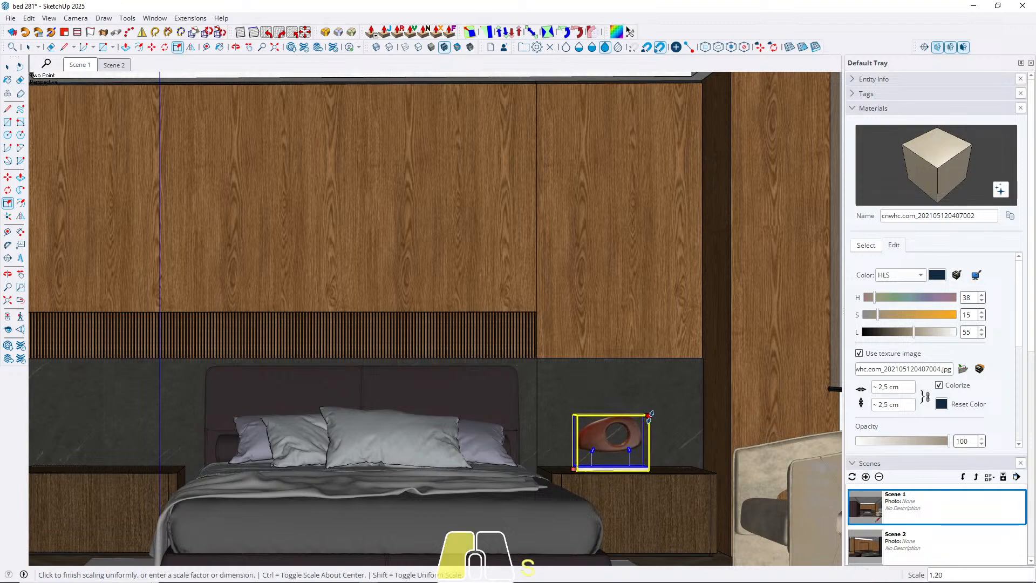
{"action": "key", "text": "space"}
{"action": "left_click", "coordinate": [679, 526]}
Move the enlarged sculpture sideways toward the middle of the nightstand top and return to Scene 1.
{"action": "scroll", "coordinate": [629, 450], "scroll_direction": "up", "scroll_amount": 3}
{"action": "middle_click_drag", "start_coordinate": [629, 451], "coordinate": [630, 576]}
{"action": "scroll", "coordinate": [593, 429], "scroll_direction": "up", "scroll_amount": 4}
{"action": "left_click", "coordinate": [630, 421]}
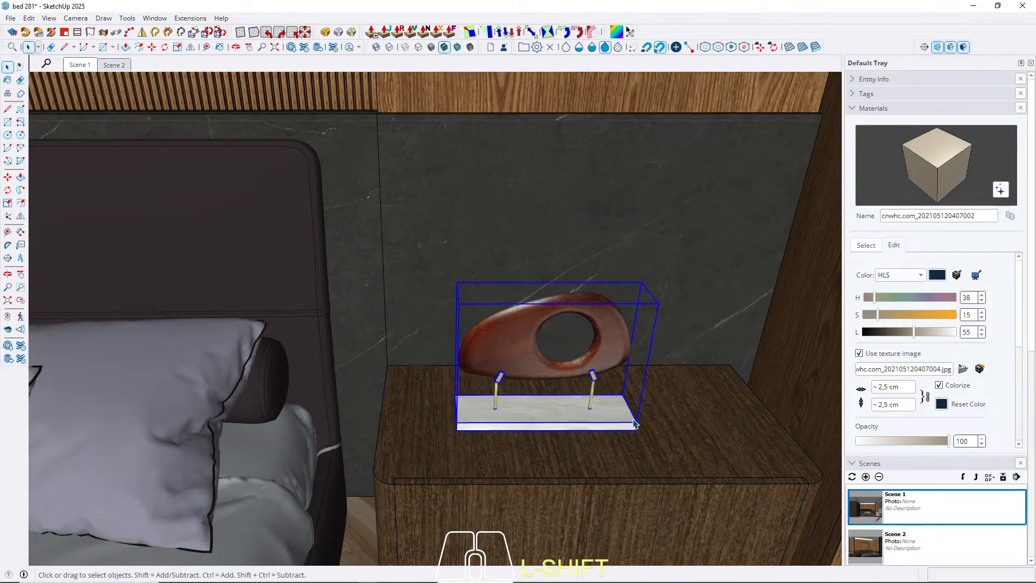
{"action": "key", "text": "m"}
{"action": "left_click", "coordinate": [600, 442]}
{"action": "left_click", "coordinate": [647, 442]}
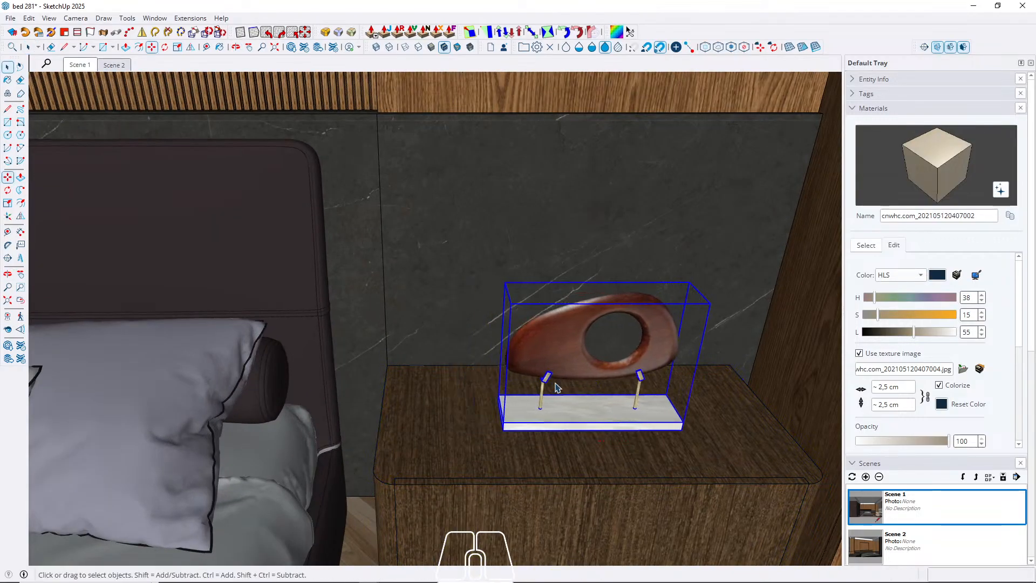
{"action": "key", "text": "space"}
{"action": "left_click", "coordinate": [80, 66]}
{"action": "left_click", "coordinate": [709, 540]}
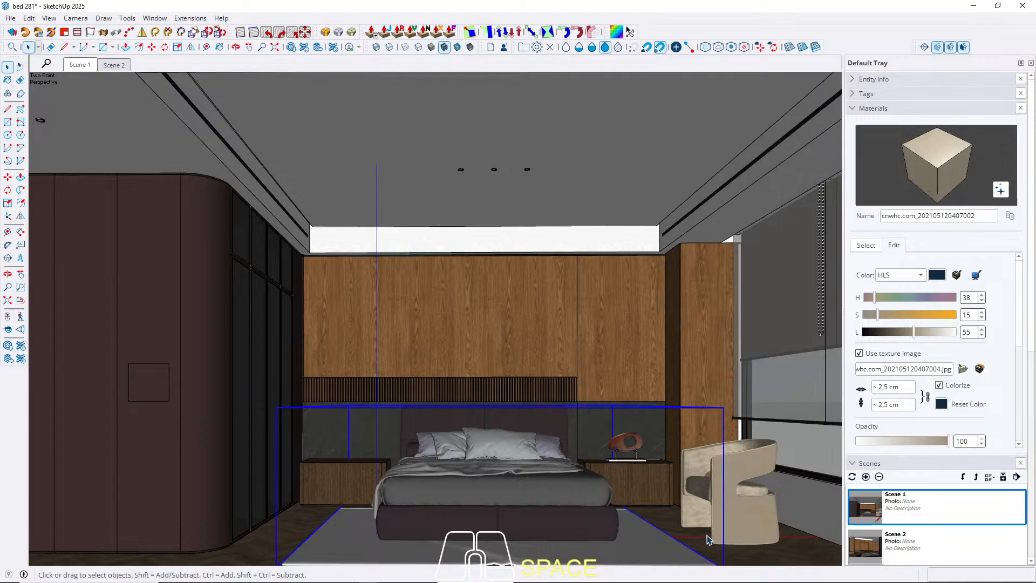
{"action": "left_click", "coordinate": [805, 548]}
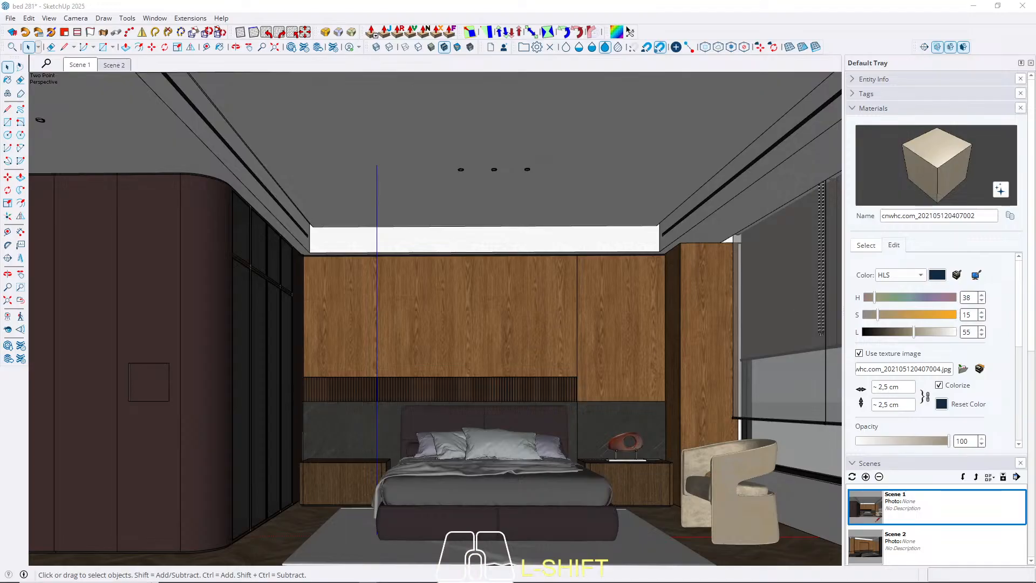
{"action": "key", "text": "Escape"}
{"action": "scroll", "coordinate": [266, 393], "scroll_direction": "up", "scroll_amount": 7}
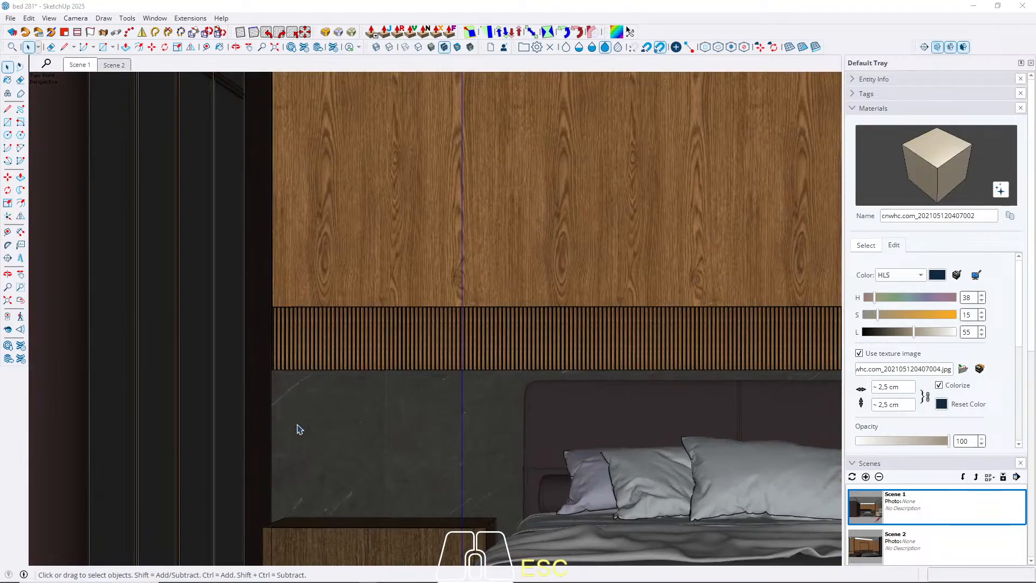
{"action": "middle_click_drag", "start_coordinate": [299, 428], "coordinate": [349, 417]}
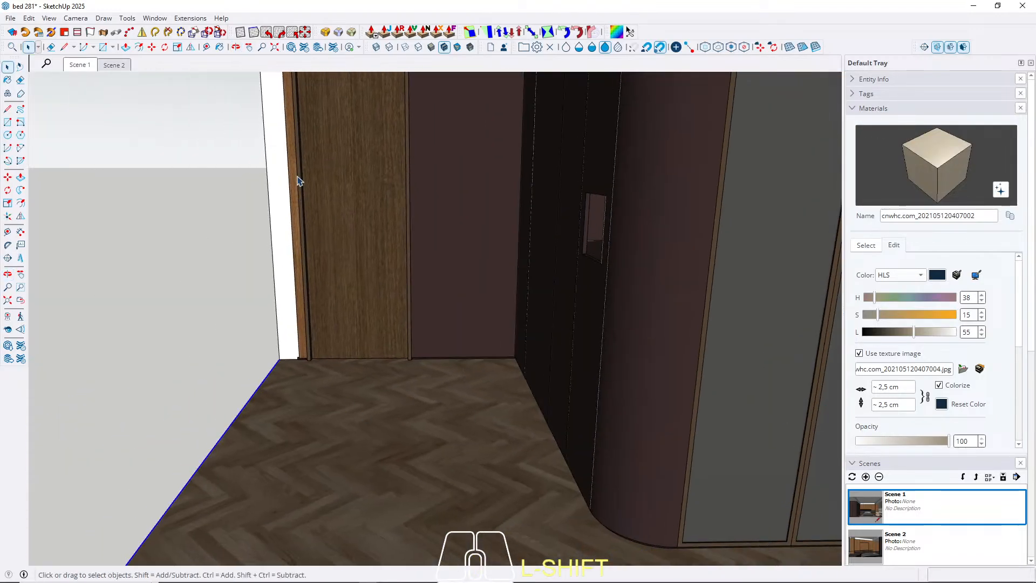
From Scene 2, open the shelf decoration group beside the television and copy its candle and reed diffuser set.
{"action": "left_click", "coordinate": [120, 67]}
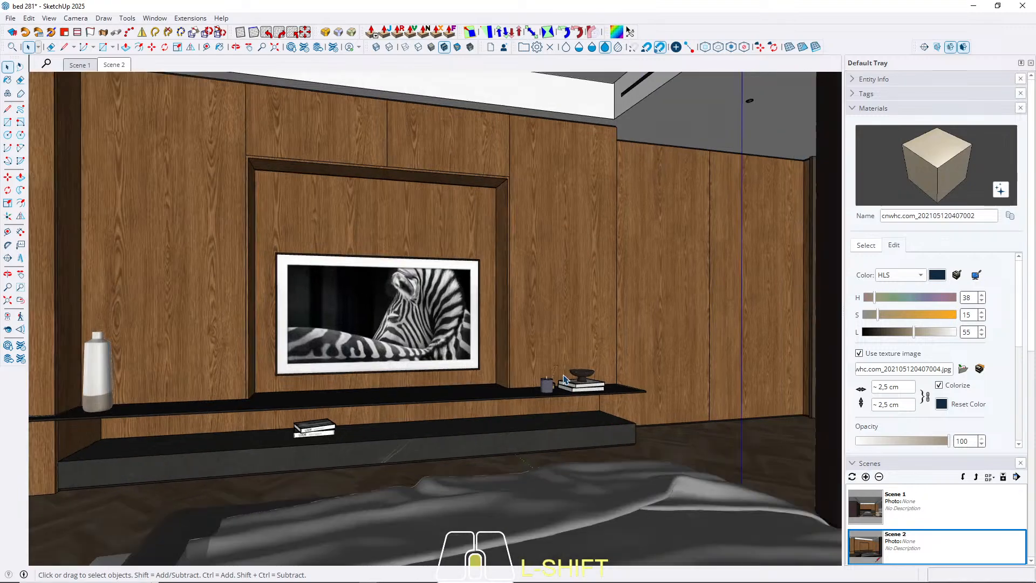
{"action": "scroll", "coordinate": [561, 386], "scroll_direction": "up", "scroll_amount": 10}
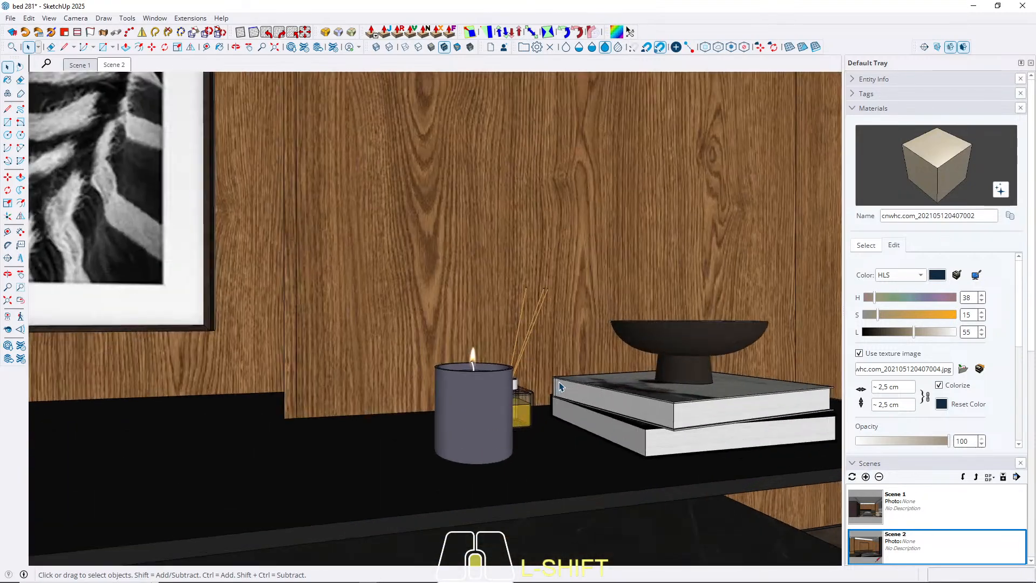
{"action": "middle_click_drag", "start_coordinate": [560, 386], "coordinate": [400, 487]}
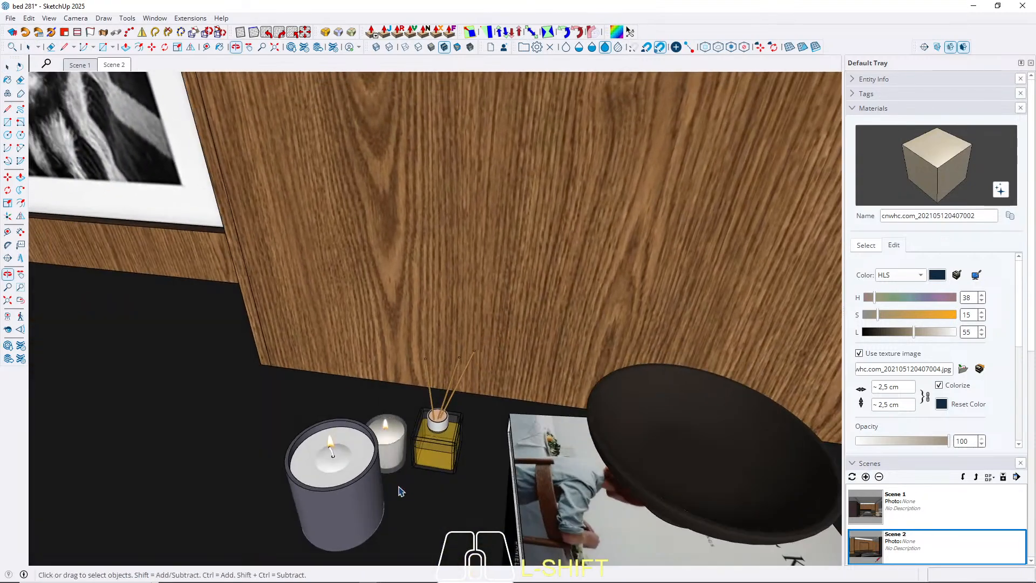
{"action": "double_click", "coordinate": [328, 470]}
{"action": "left_click", "coordinate": [343, 467], "text": "shift"}
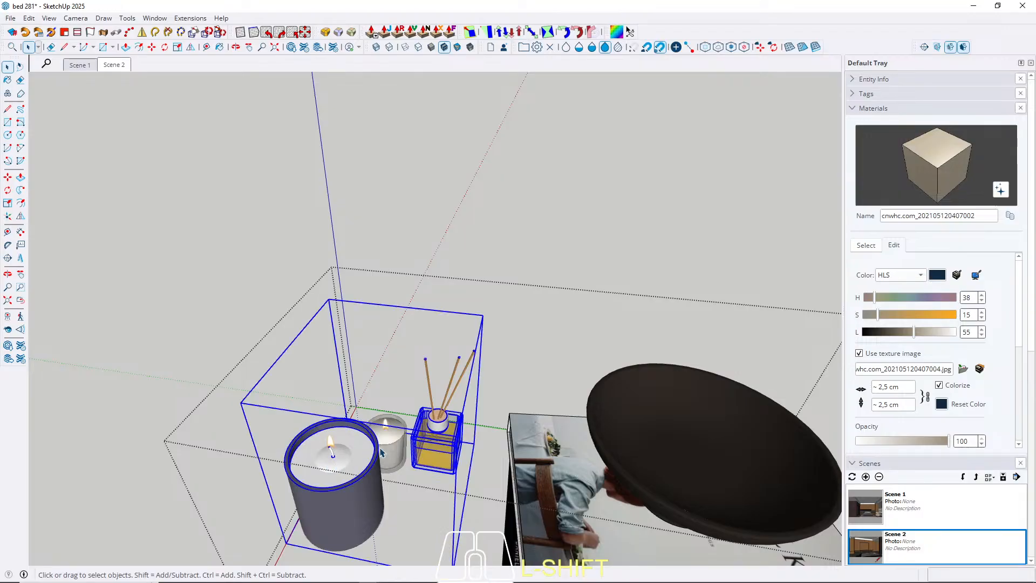
{"action": "key", "text": "m"}
{"action": "left_click", "coordinate": [361, 481]}
{"action": "key", "text": "space"}
{"action": "key", "text": "ctrl+c"}
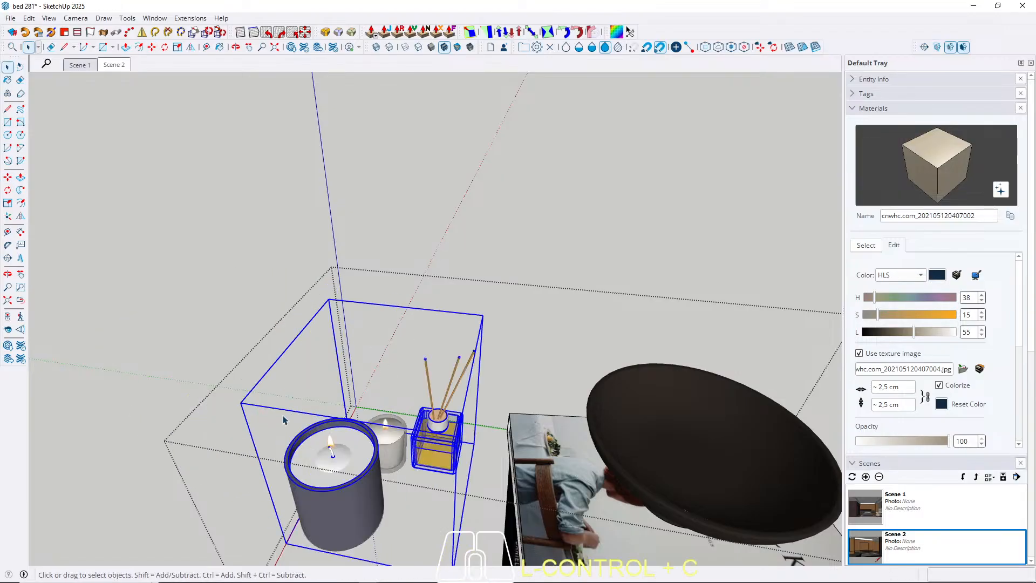
{"action": "key", "text": "Escape"}
In Scene 1, paste the candle and diffuser set onto the wardrobe-side nightstand, near the bed, and restore the scene view.
{"action": "left_click", "coordinate": [79, 64]}
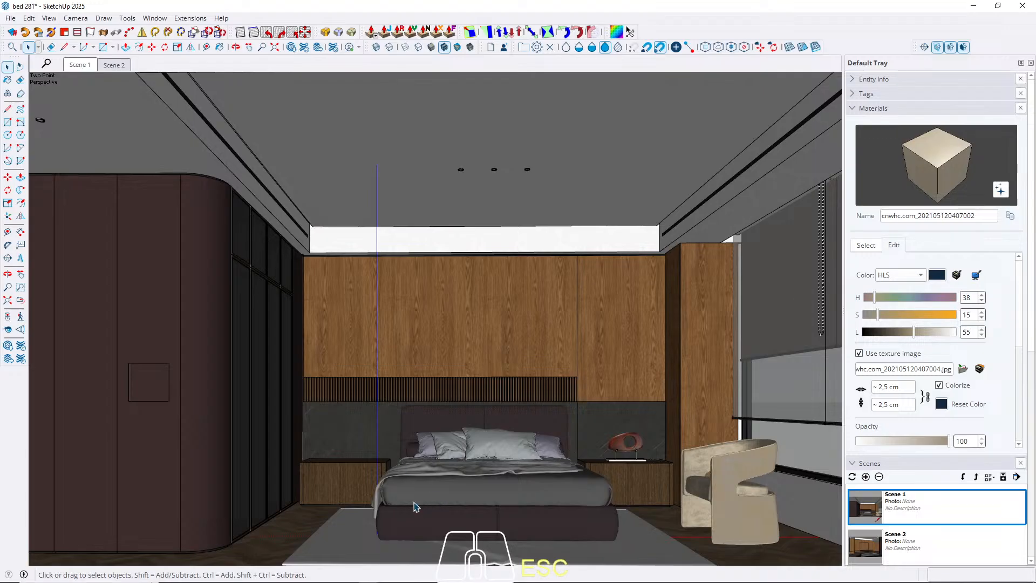
{"action": "scroll", "coordinate": [328, 405], "scroll_direction": "up", "scroll_amount": 5}
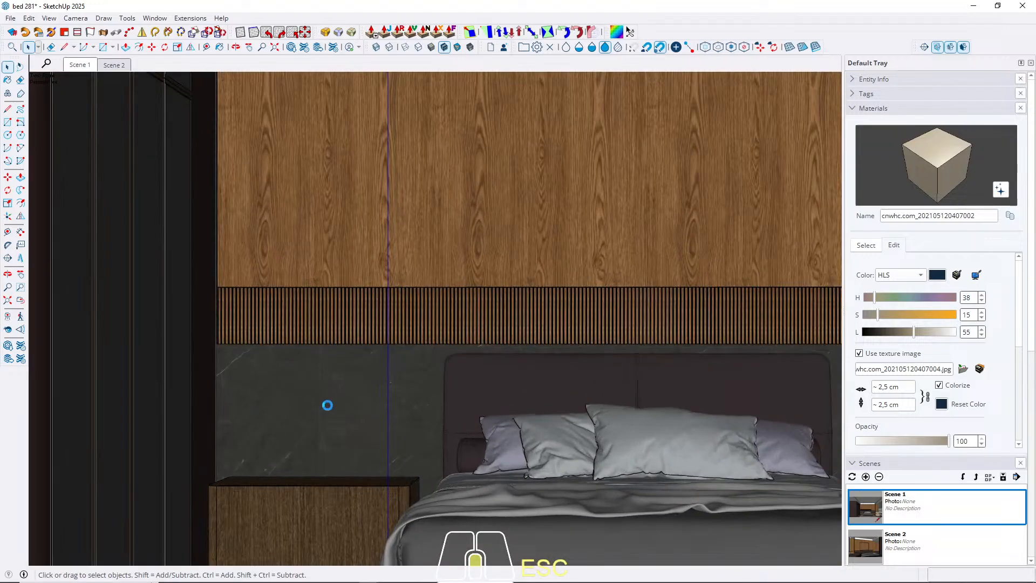
{"action": "scroll", "coordinate": [329, 410], "scroll_direction": "up", "scroll_amount": 1}
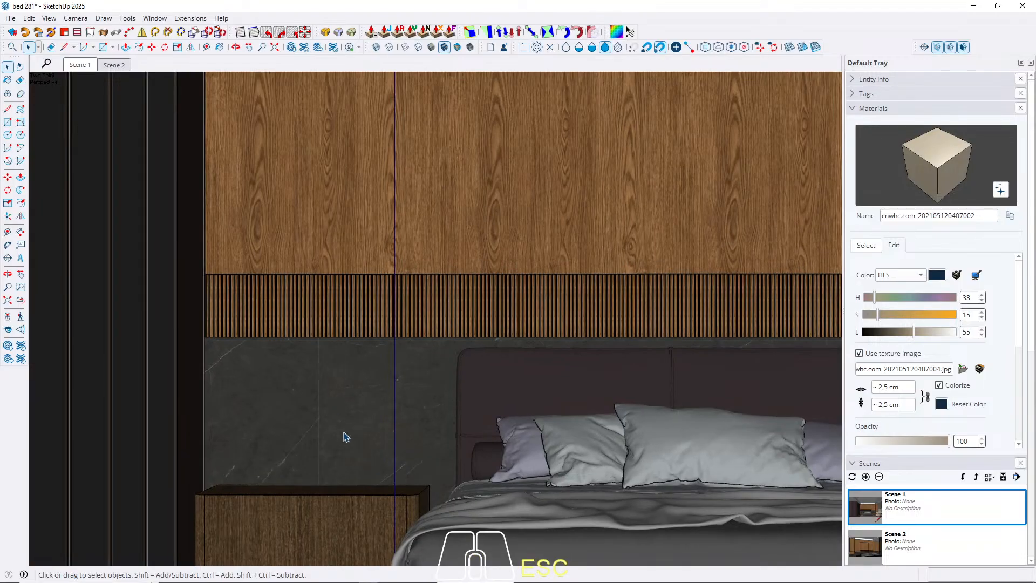
{"action": "scroll", "coordinate": [338, 416], "scroll_direction": "up", "scroll_amount": 5}
{"action": "middle_click_drag", "start_coordinate": [328, 578], "coordinate": [396, 437], "text": "shift"}
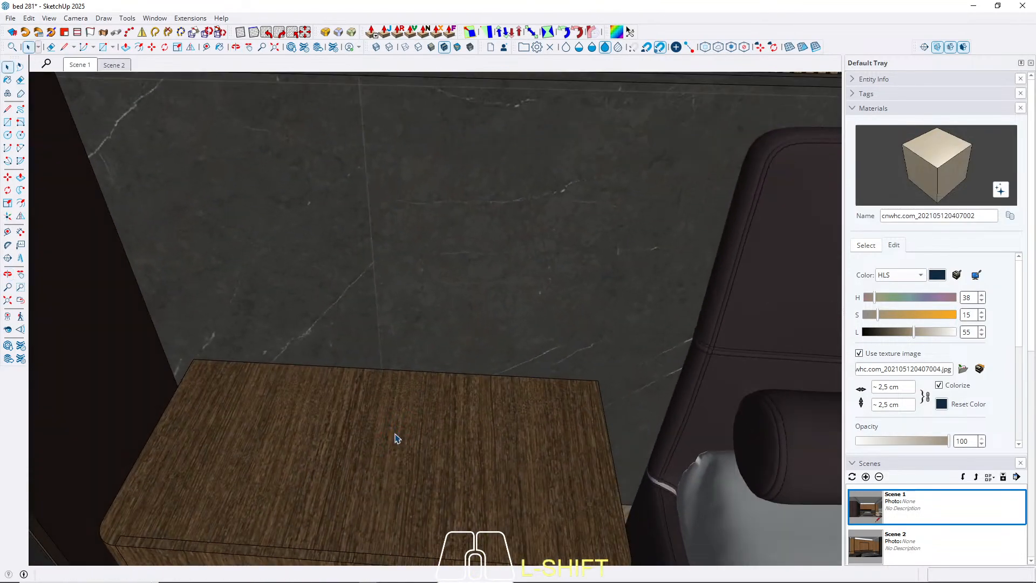
{"action": "key", "text": "m"}
{"action": "key", "text": "ctrl+v"}
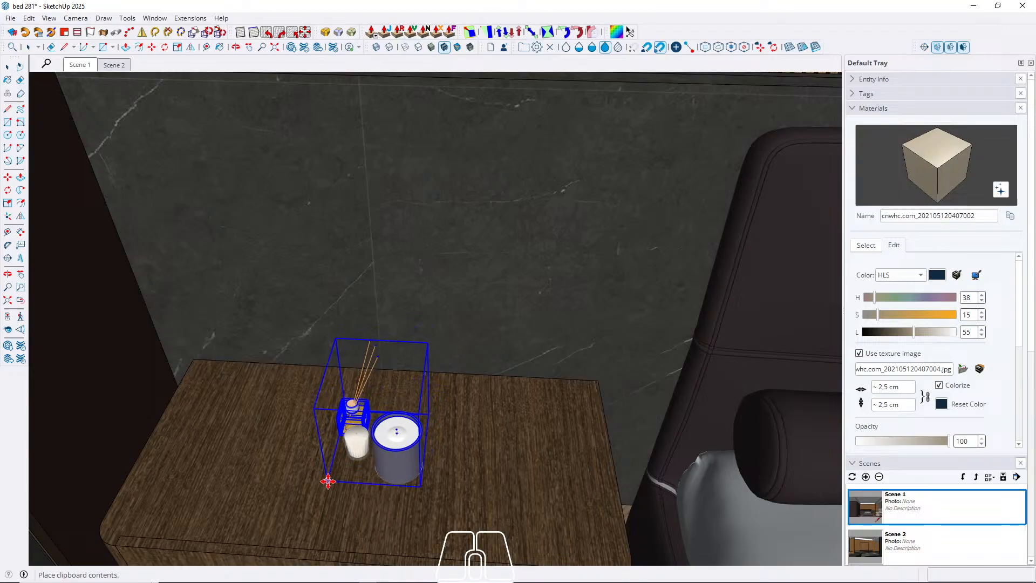
{"action": "left_click", "coordinate": [418, 507]}
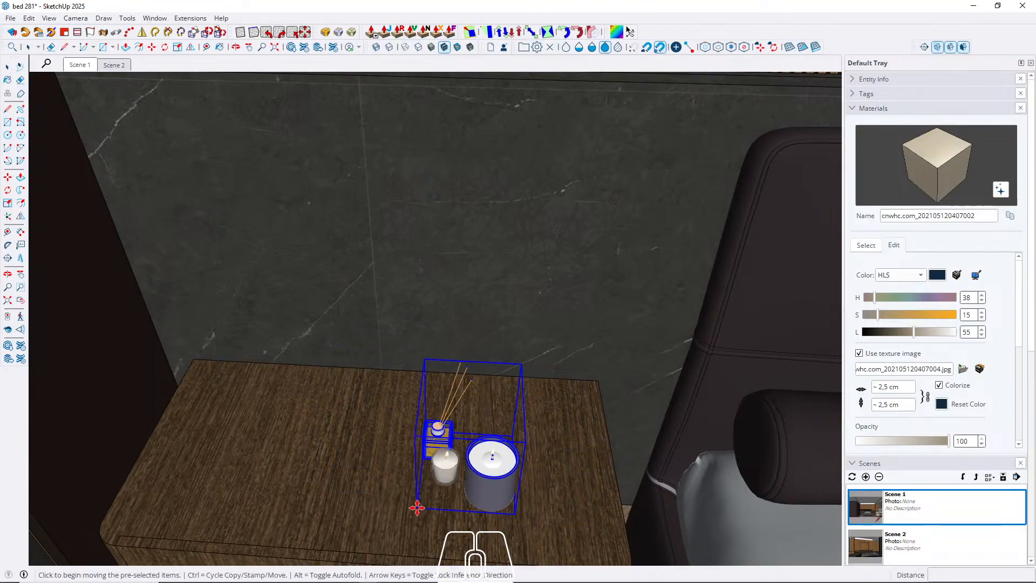
{"action": "key", "text": "space"}
{"action": "left_click", "coordinate": [81, 66]}
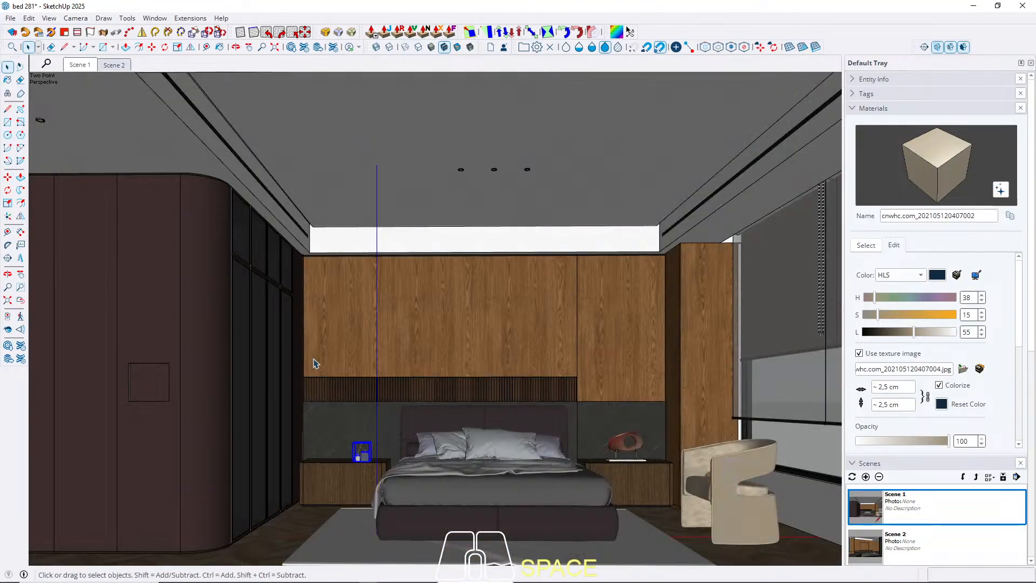
{"action": "left_click", "coordinate": [335, 539]}
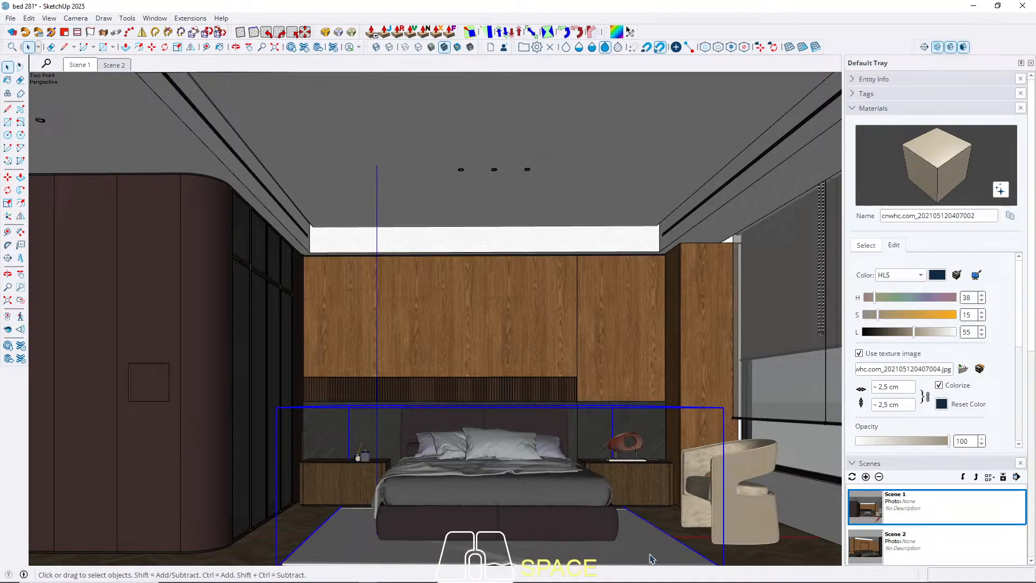
{"action": "left_click", "coordinate": [811, 548]}
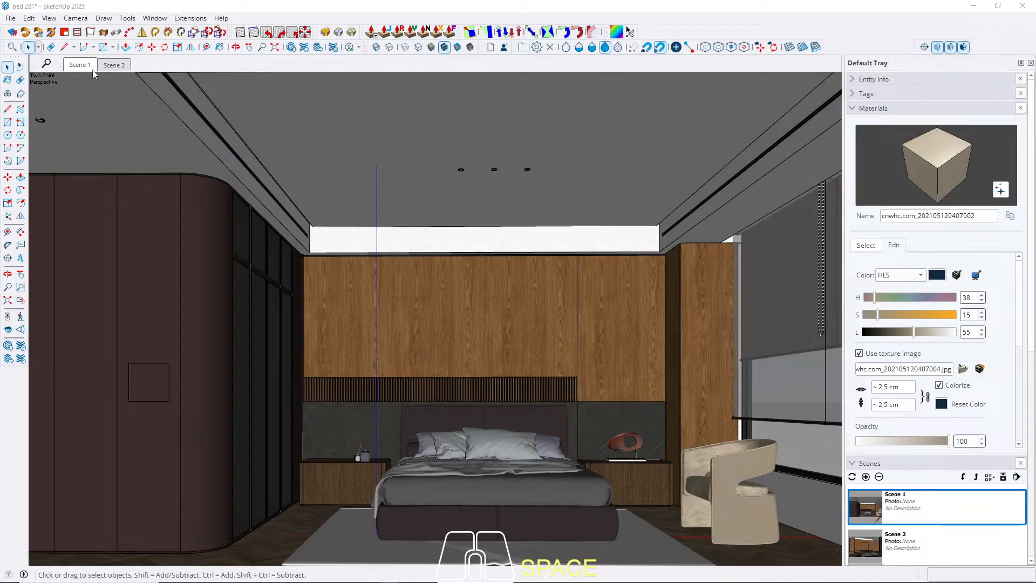
{"action": "left_click", "coordinate": [112, 66]}
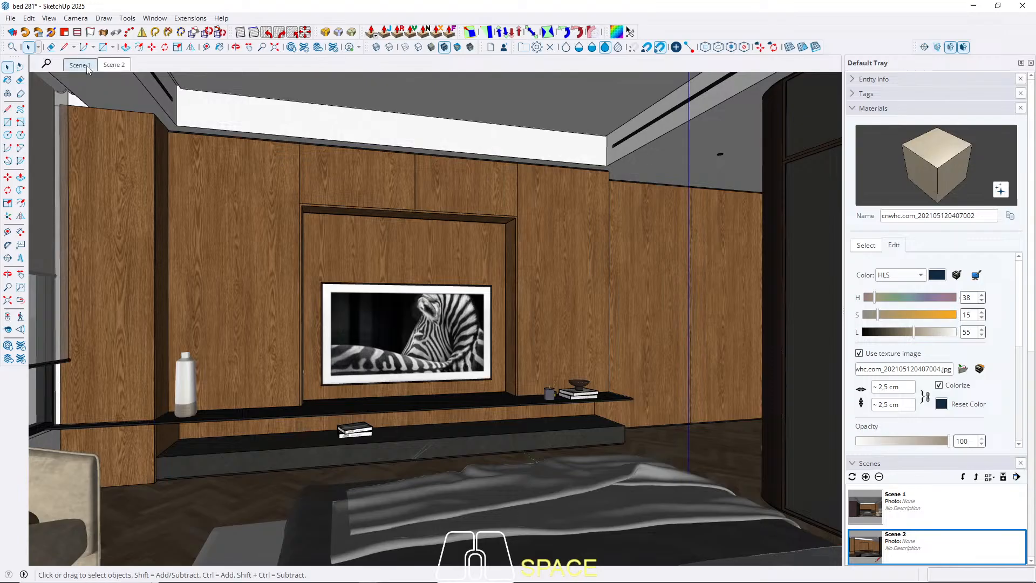
{"action": "left_click", "coordinate": [87, 66]}
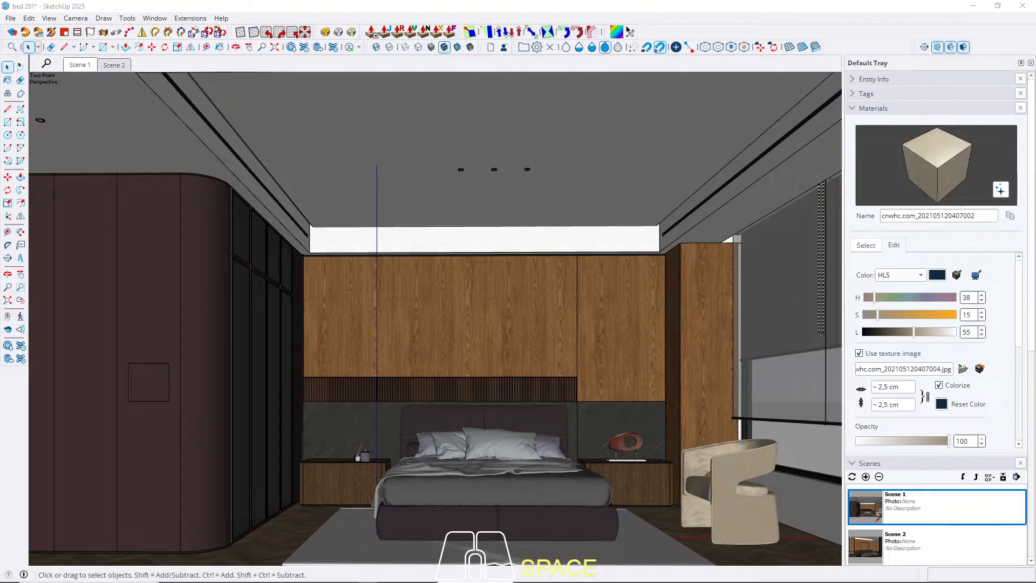
Copy the black table lamp from its source model and paste it onto the wardrobe-side nightstand beside the candle set.
{"action": "key", "text": "m"}
{"action": "key", "text": "space"}
{"action": "key", "text": "m"}
{"action": "key", "text": "space"}
{"action": "key", "text": "ctrl"}
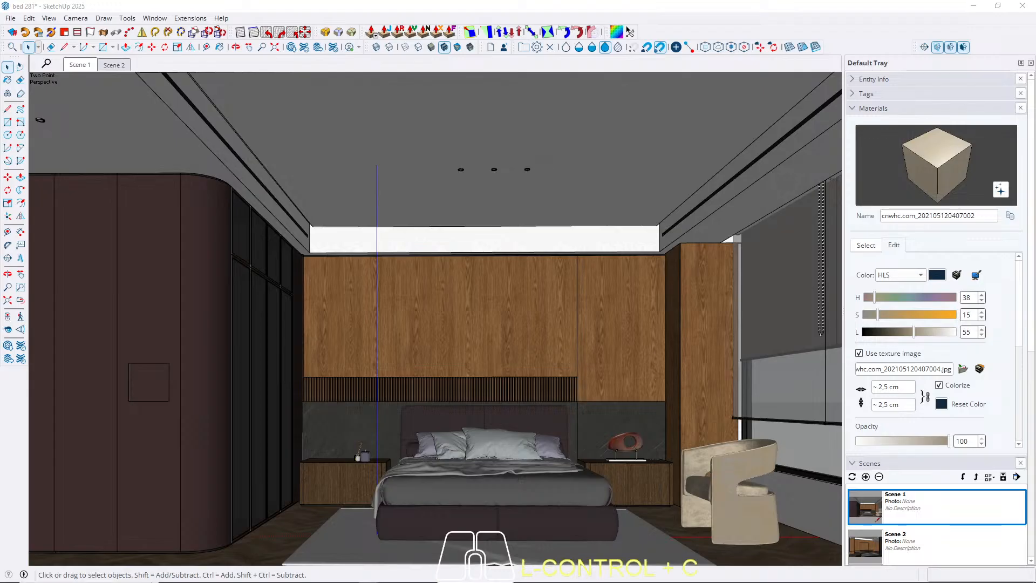
{"action": "scroll", "coordinate": [357, 468], "scroll_direction": "up", "scroll_amount": 12}
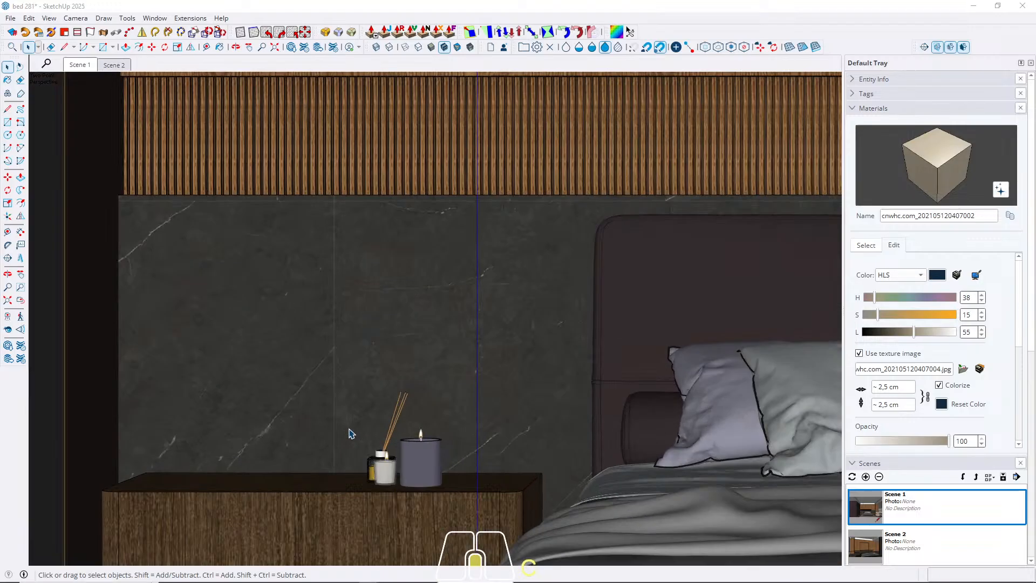
{"action": "middle_click_drag", "start_coordinate": [348, 415], "coordinate": [520, 519]}
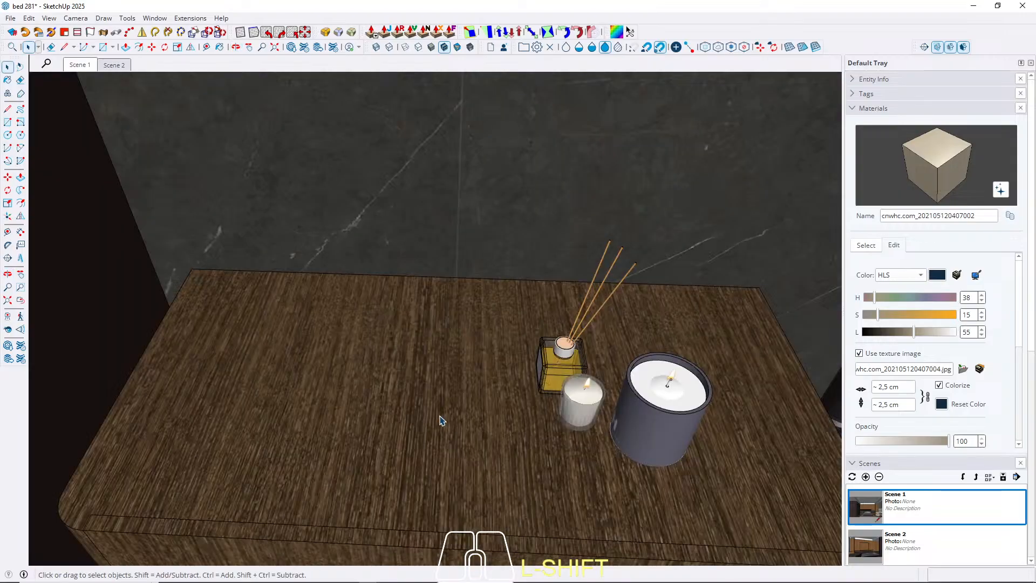
{"action": "key", "text": "ctrl+v"}
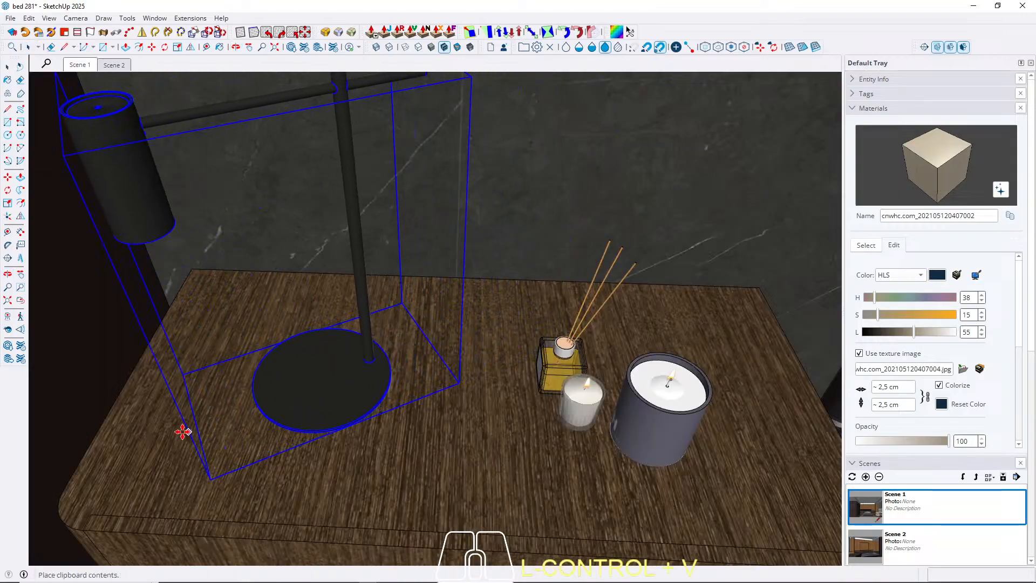
{"action": "left_click", "coordinate": [126, 395]}
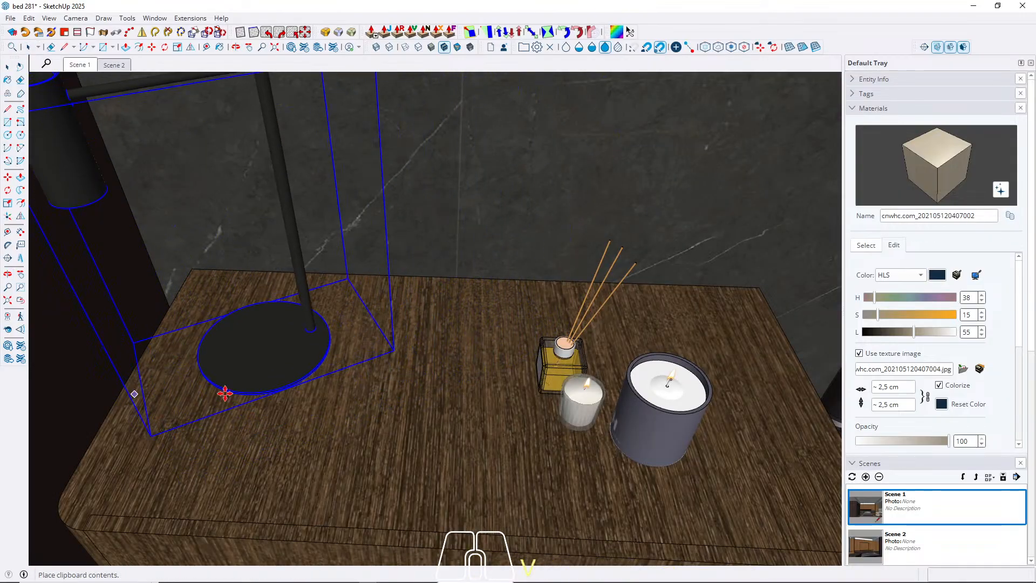
{"action": "key", "text": "space"}
Rotate the table lamp about 122.7 degrees horizontally around its base centre so its shade faces the bed side.
{"action": "key", "text": "q"}
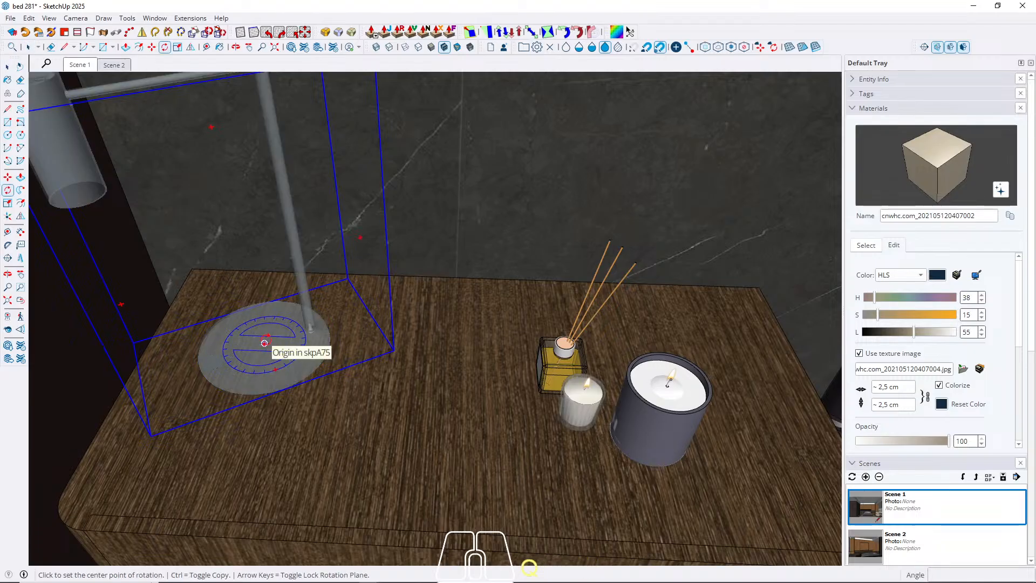
{"action": "key", "text": "Up"}
{"action": "left_click", "coordinate": [265, 344]}
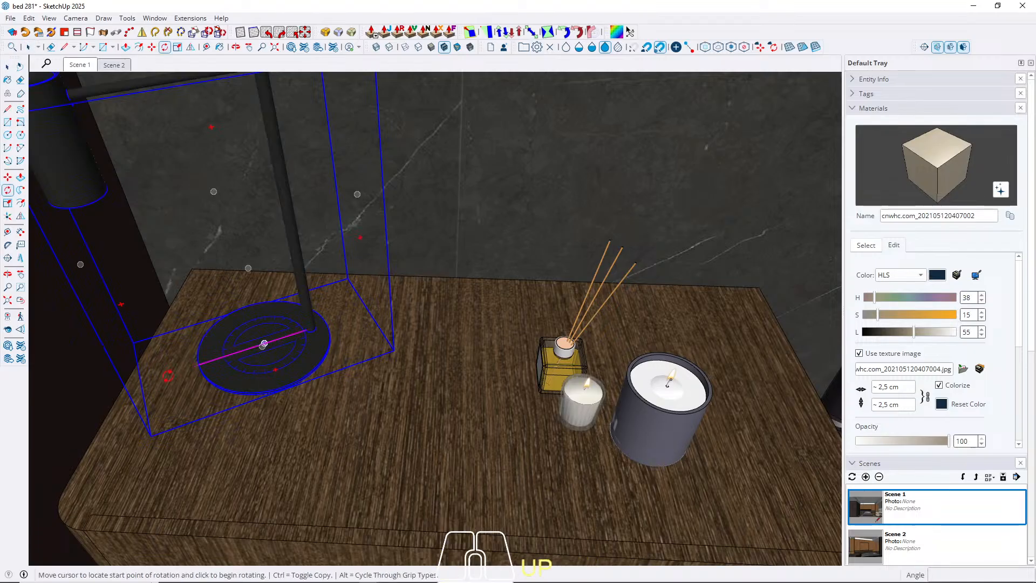
{"action": "left_click", "coordinate": [168, 374]}
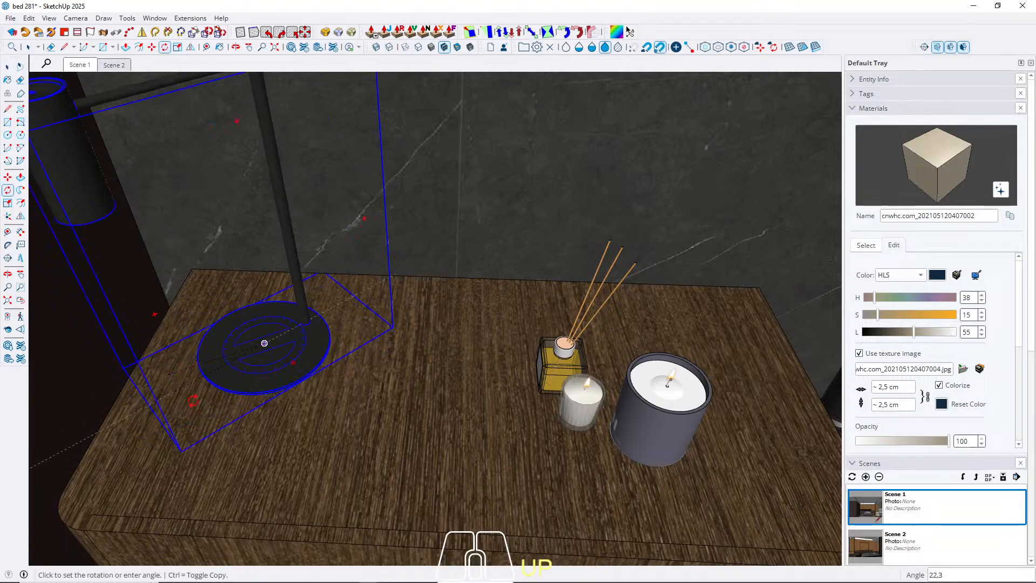
{"action": "left_click", "coordinate": [424, 418]}
{"action": "key", "text": "space"}
{"action": "scroll", "coordinate": [484, 445], "scroll_direction": "down", "scroll_amount": 5}
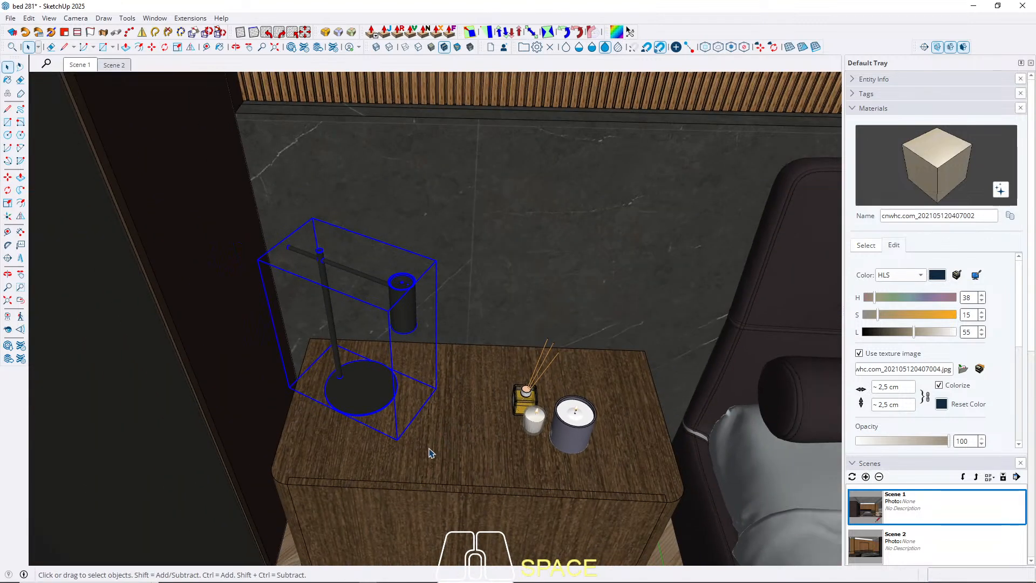
Move the table lamp sideways along the nightstand top, closer to the candle set.
{"action": "key", "text": "m"}
{"action": "left_click", "coordinate": [343, 457]}
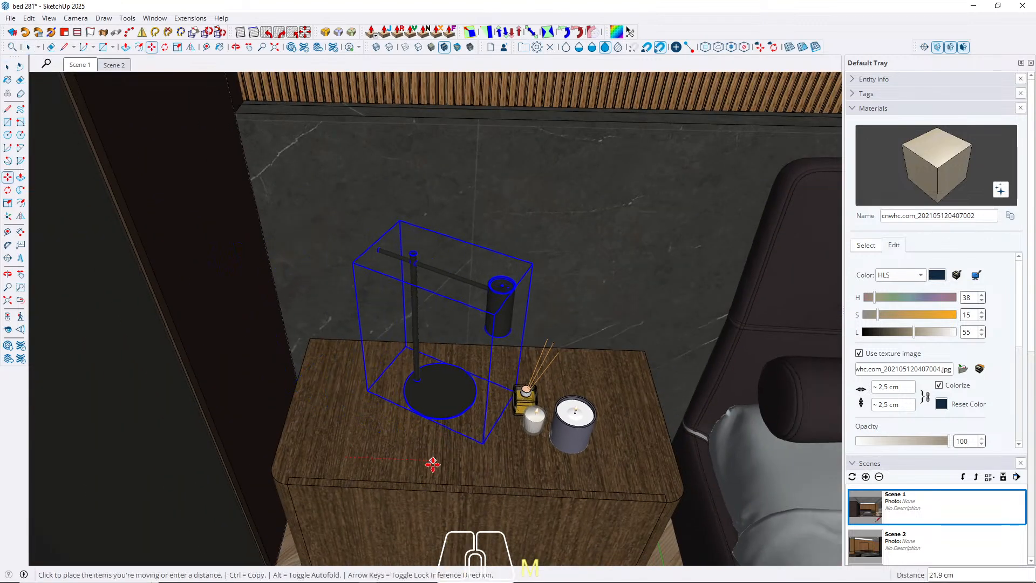
{"action": "left_click", "coordinate": [399, 463]}
{"action": "key", "text": "space"}
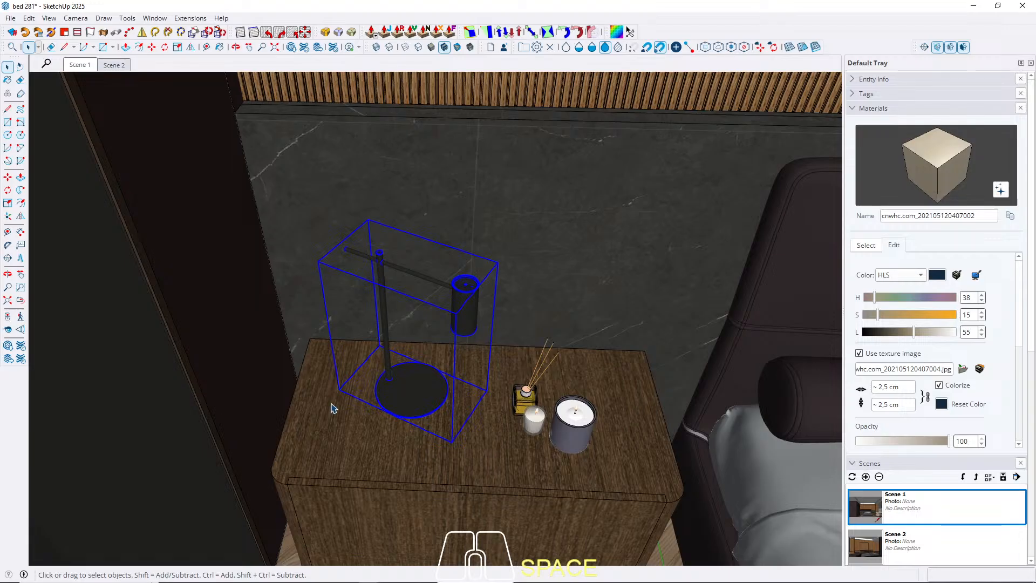
Rotate the table lamp about 25.4 degrees around its base so its arm runs parallel to the headboard wall.
{"action": "key", "text": "m"}
{"action": "key", "text": "q"}
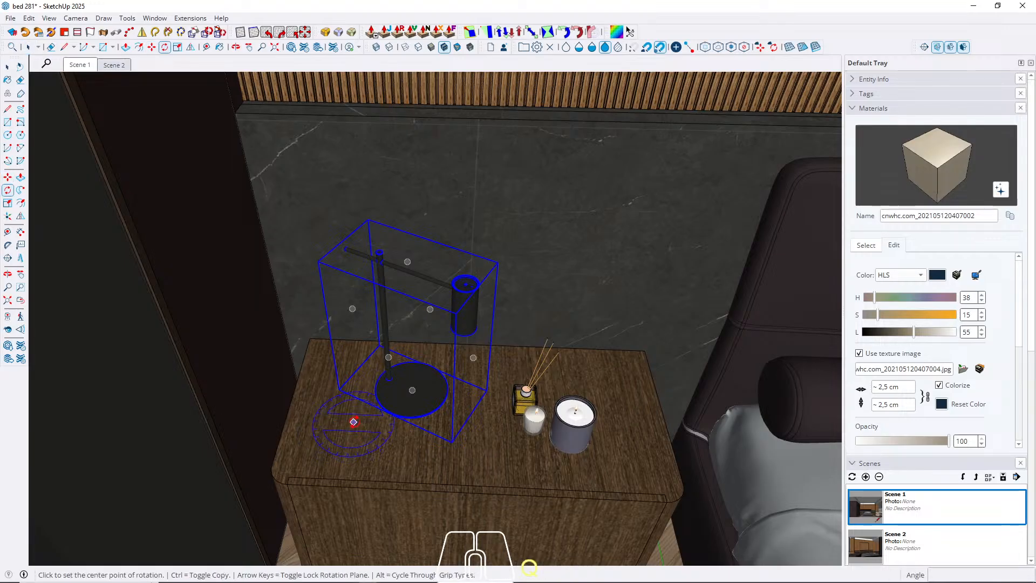
{"action": "scroll", "coordinate": [388, 382], "scroll_direction": "up", "scroll_amount": 3}
{"action": "left_click", "coordinate": [419, 391]}
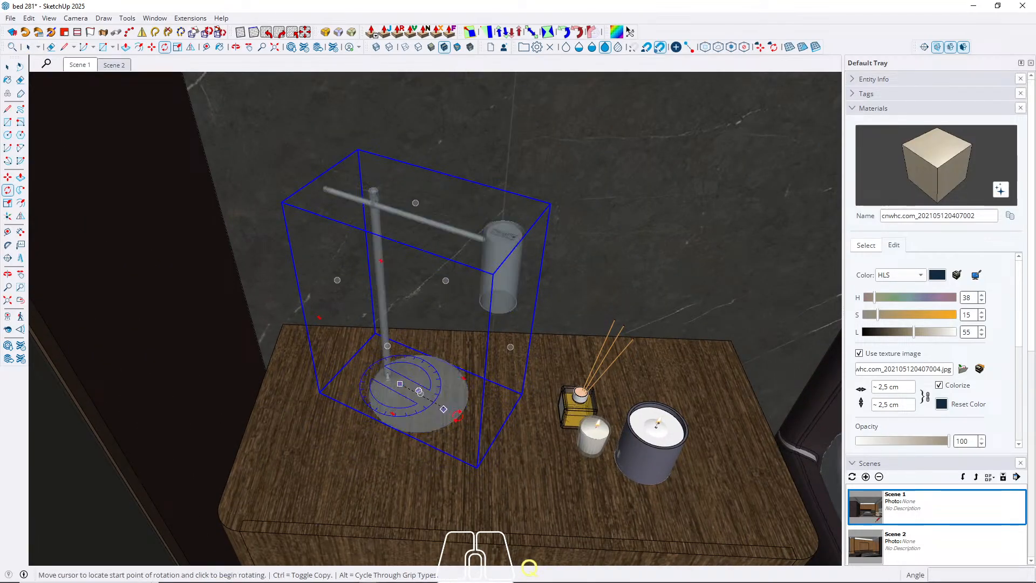
{"action": "left_click", "coordinate": [509, 446]}
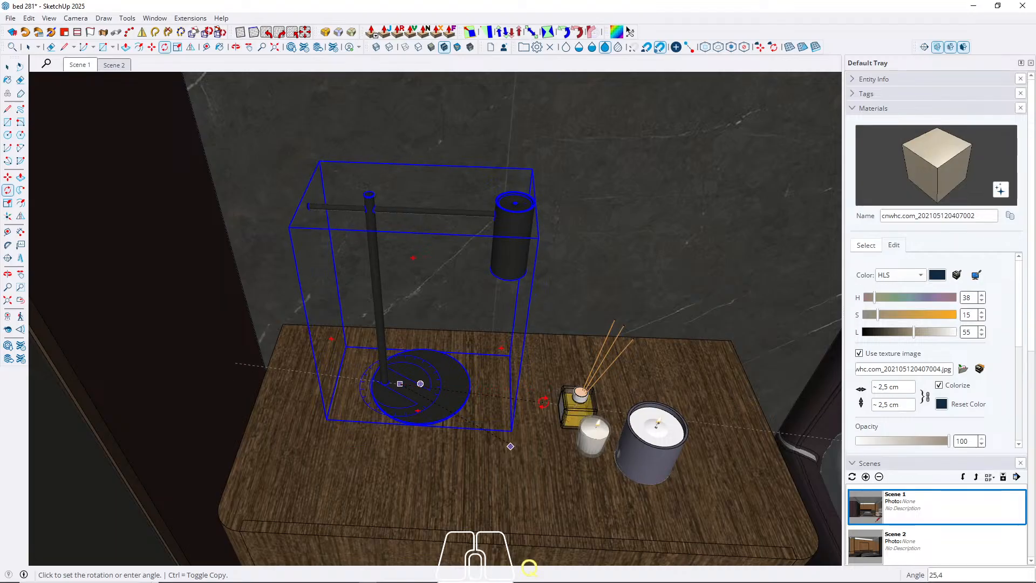
{"action": "key", "text": "space"}
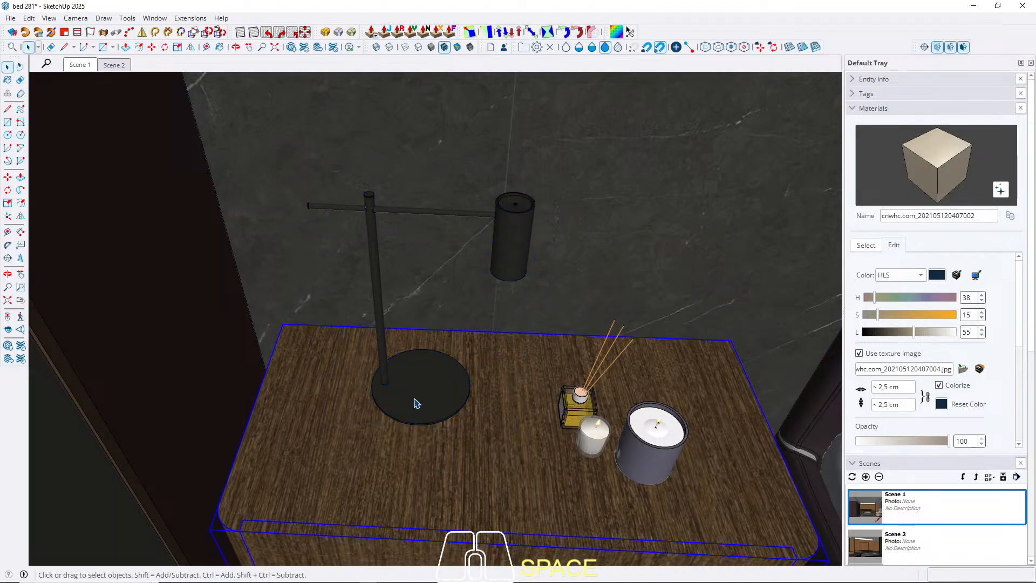
Move the table lamp across the nightstand top toward the wardrobe, away from the candle set.
{"action": "key", "text": "m"}
{"action": "left_click", "coordinate": [324, 404]}
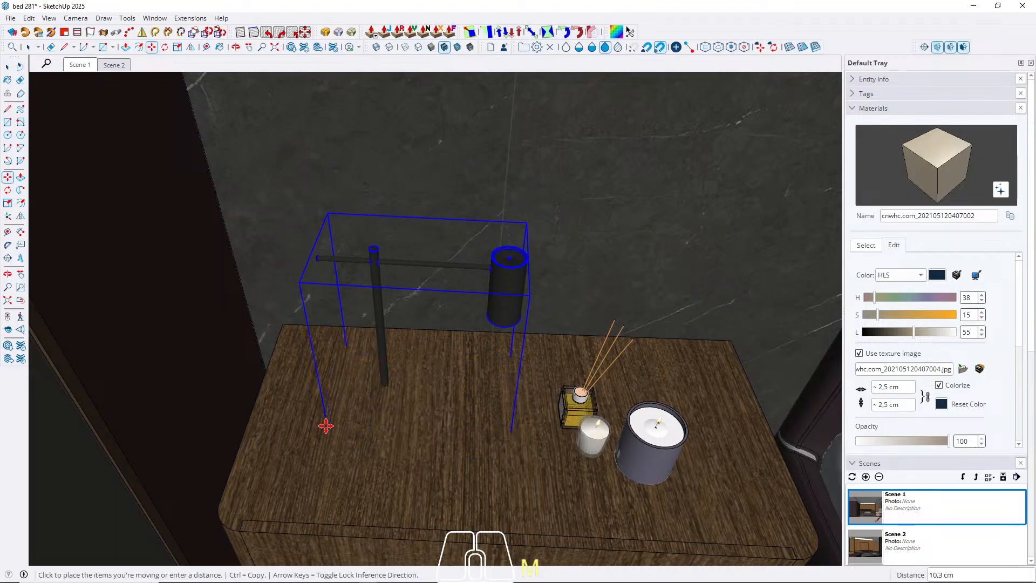
{"action": "left_click", "coordinate": [324, 420]}
{"action": "left_click", "coordinate": [348, 457]}
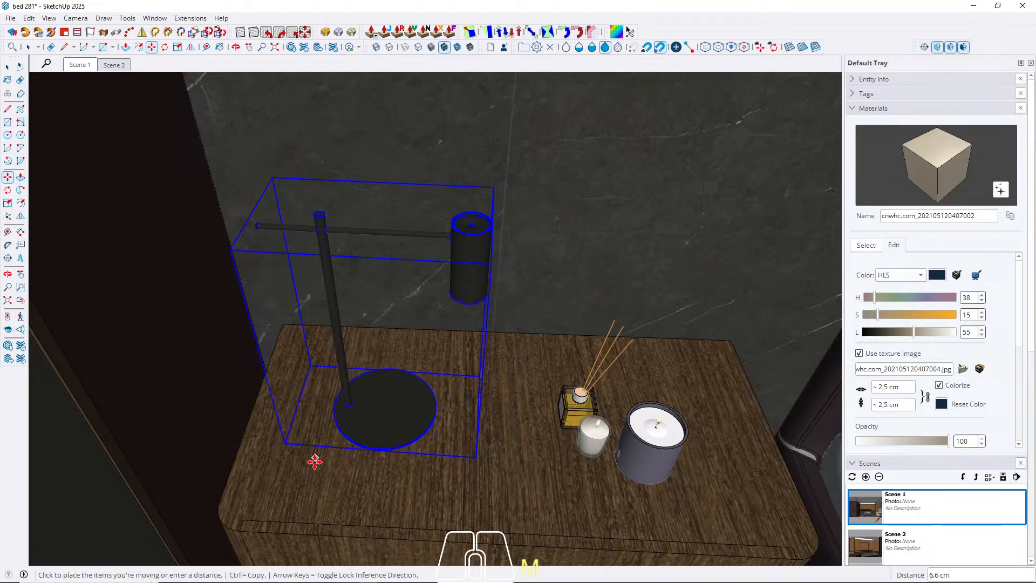
{"action": "left_click", "coordinate": [315, 459]}
{"action": "key", "text": "space"}
Scale the table lamp uniformly to about 1.27 times its size from its upper corner on the bed side.
{"action": "left_click", "coordinate": [77, 65]}
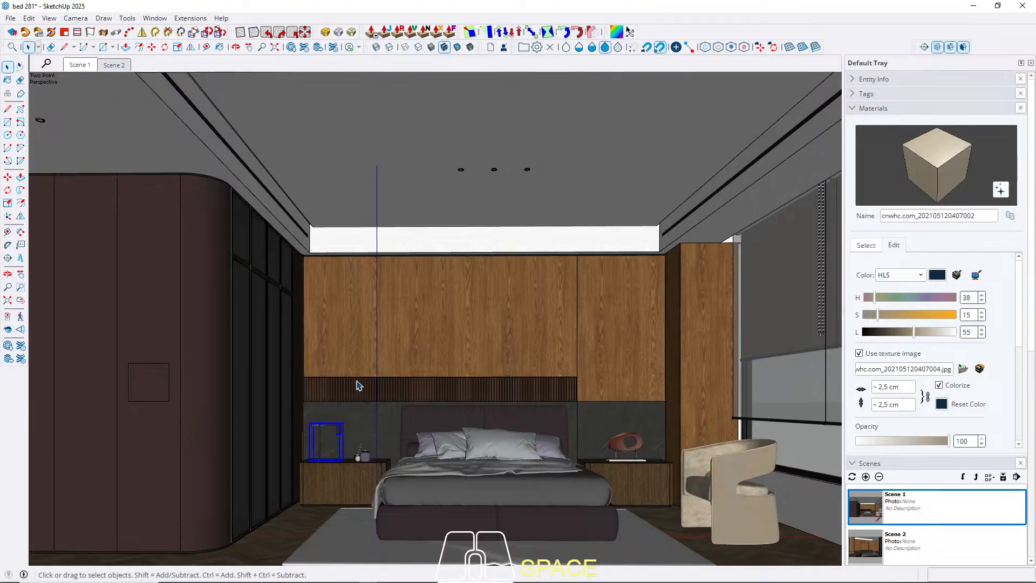
{"action": "scroll", "coordinate": [347, 425], "scroll_direction": "up", "scroll_amount": 2}
{"action": "key", "text": "x"}
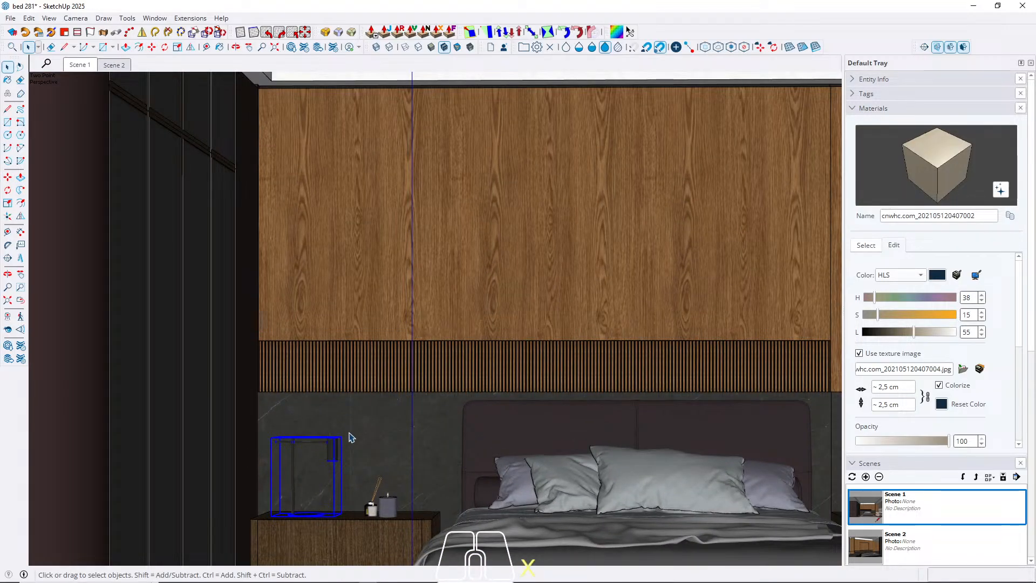
{"action": "key", "text": "s"}
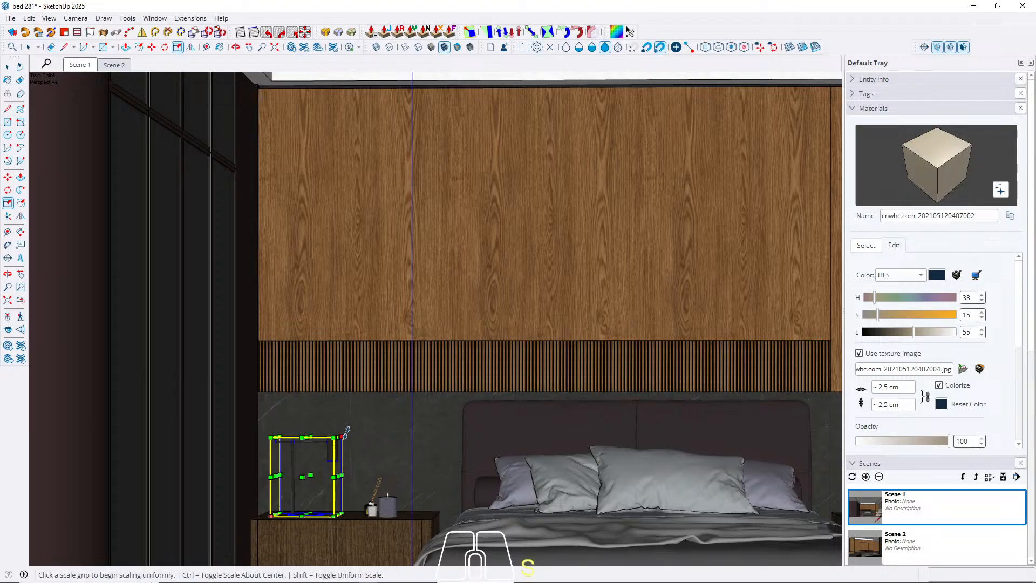
{"action": "left_click", "coordinate": [340, 438]}
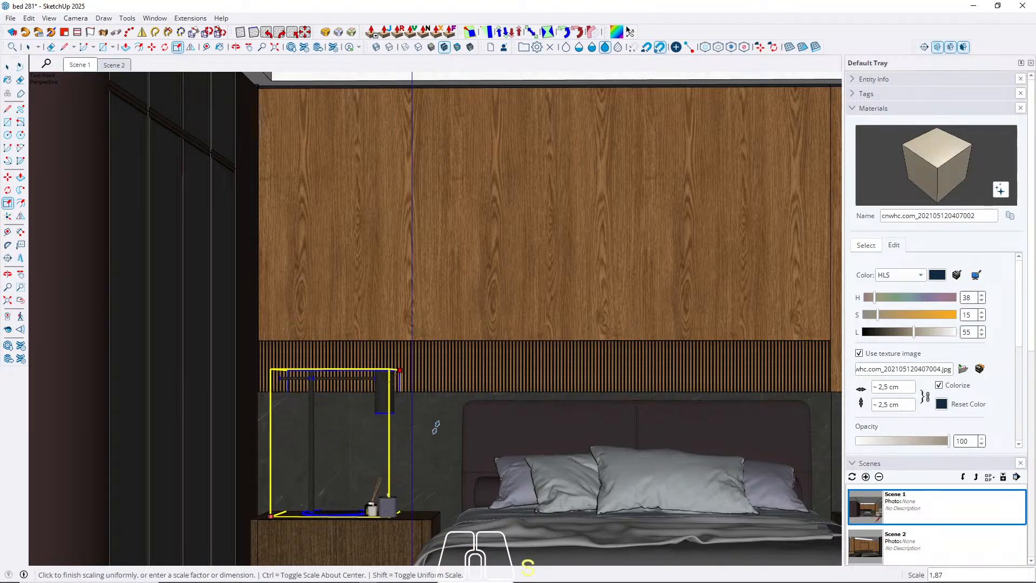
{"action": "left_click", "coordinate": [386, 434]}
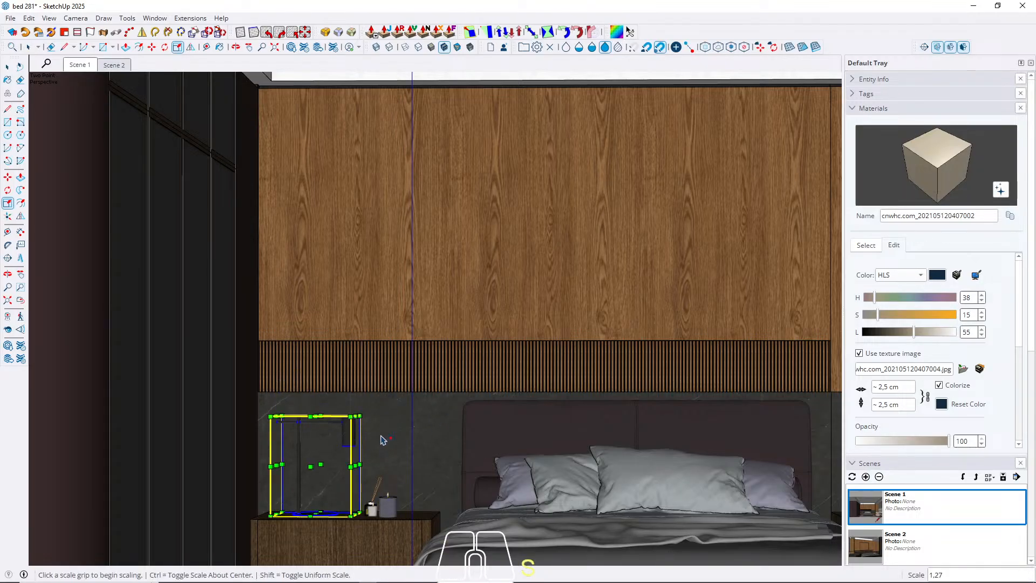
{"action": "key", "text": "space"}
Move the enlarged table lamp about 6.3 cm toward the headboard wall, then deselect it in Scene 1.
{"action": "scroll", "coordinate": [378, 470], "scroll_direction": "up", "scroll_amount": 4}
{"action": "middle_click_drag", "start_coordinate": [404, 545], "coordinate": [408, 562]}
{"action": "middle_click_drag", "start_coordinate": [407, 562], "coordinate": [639, 576], "text": "shift"}
{"action": "middle_click_drag", "start_coordinate": [488, 432], "coordinate": [81, 497]}
{"action": "middle_click_drag", "start_coordinate": [298, 387], "coordinate": [292, 359]}
{"action": "key", "text": "m"}
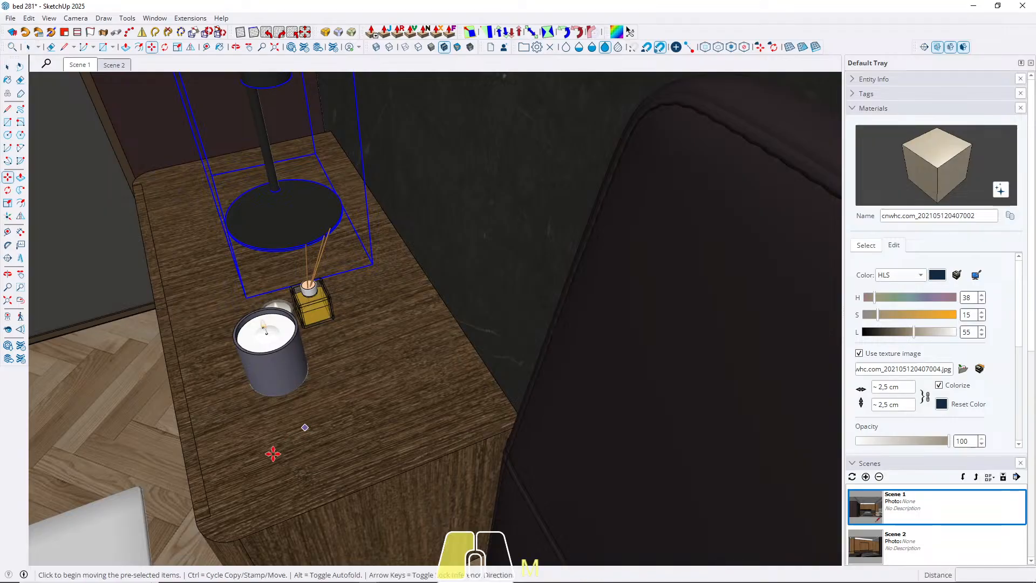
{"action": "left_click", "coordinate": [275, 453]}
{"action": "key", "text": "space"}
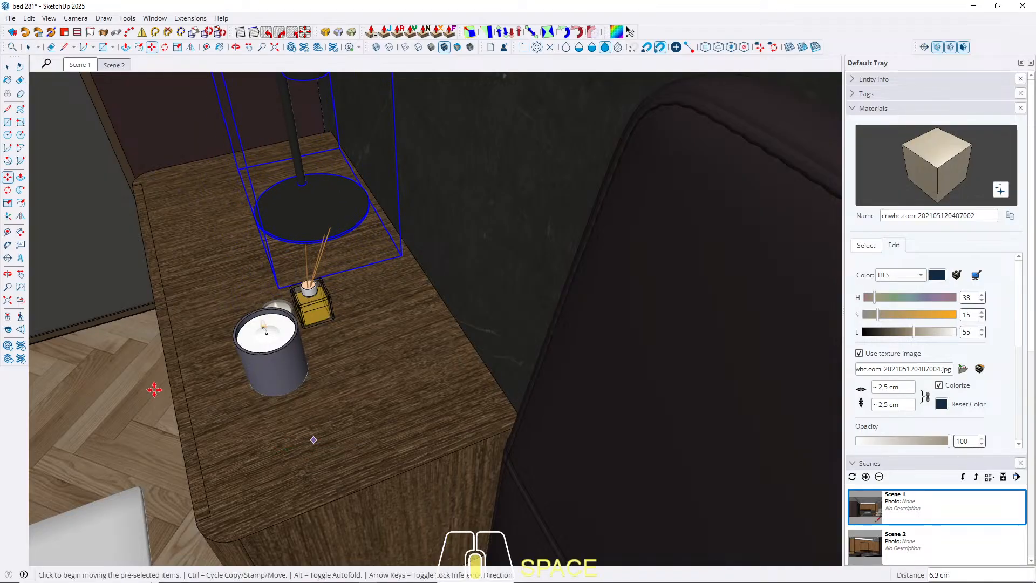
{"action": "middle_click_drag", "start_coordinate": [312, 435], "coordinate": [321, 357]}
{"action": "middle_click_drag", "start_coordinate": [446, 287], "coordinate": [436, 319], "text": "shift"}
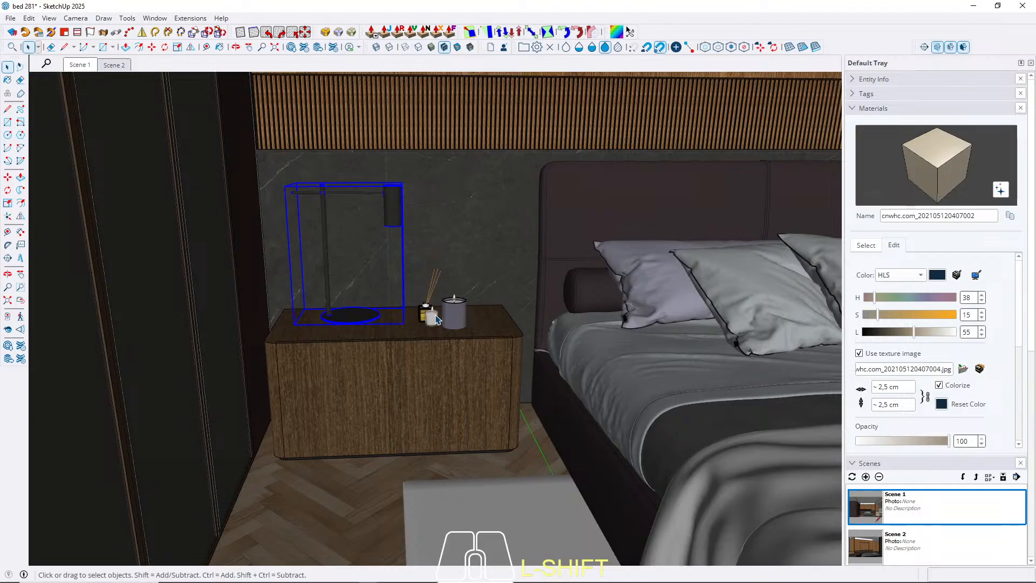
{"action": "left_click", "coordinate": [81, 65]}
{"action": "left_click", "coordinate": [467, 388]}
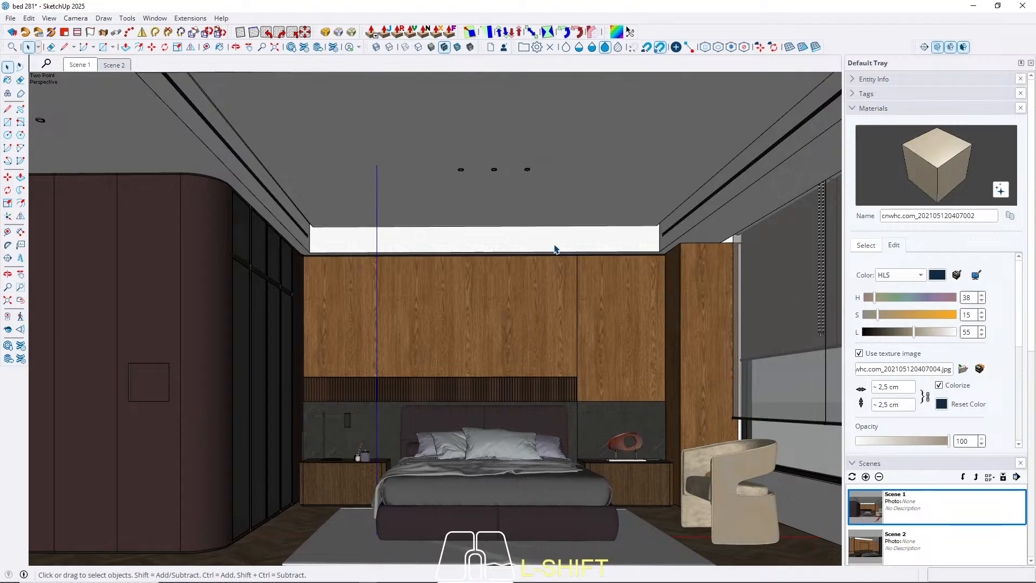
Place a horizontal guide 100 cm above the floor on the wood door beyond the TV wall.
{"action": "left_click", "coordinate": [113, 66]}
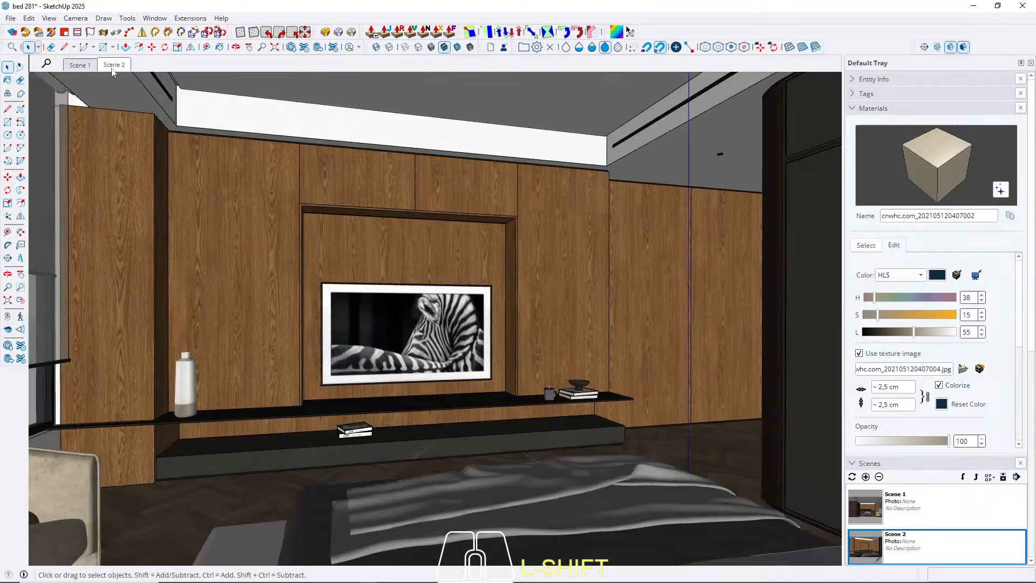
{"action": "left_click", "coordinate": [81, 66]}
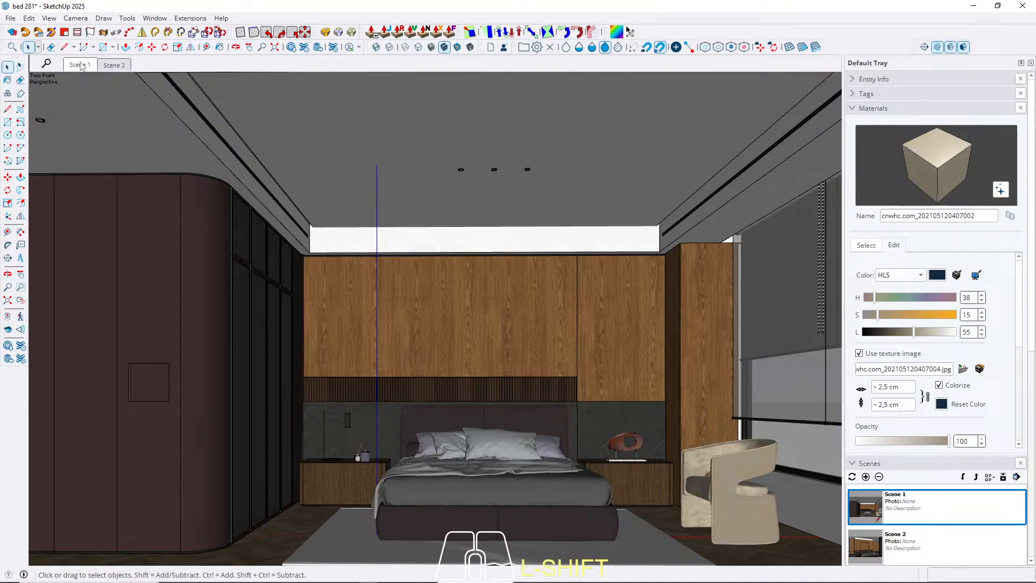
{"action": "left_click", "coordinate": [115, 65]}
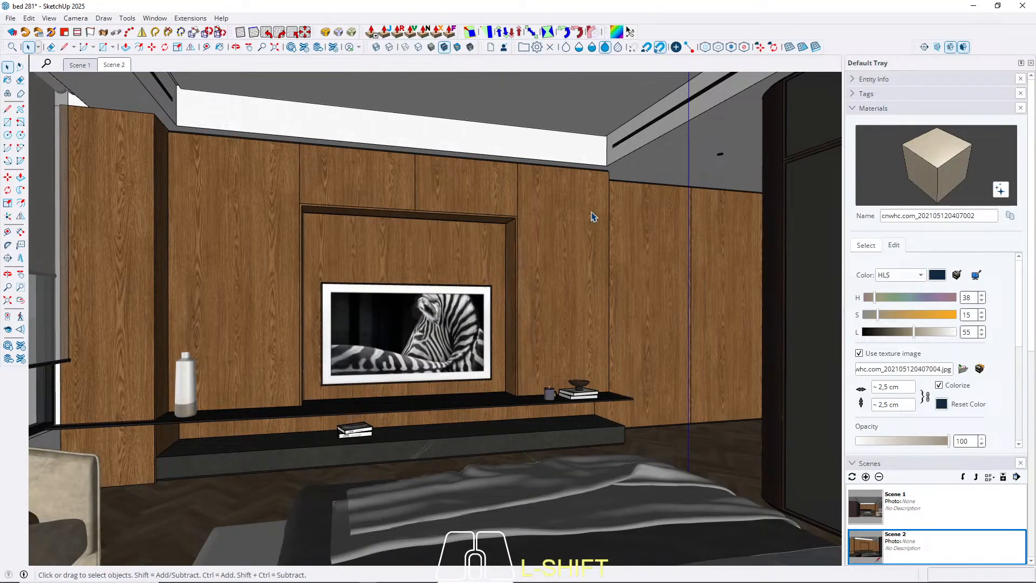
{"action": "scroll", "coordinate": [616, 295], "scroll_direction": "up", "scroll_amount": 4}
{"action": "middle_click_drag", "start_coordinate": [615, 304], "coordinate": [707, 393]}
{"action": "scroll", "coordinate": [536, 352], "scroll_direction": "up", "scroll_amount": 5}
{"action": "scroll", "coordinate": [485, 397], "scroll_direction": "down", "scroll_amount": 3}
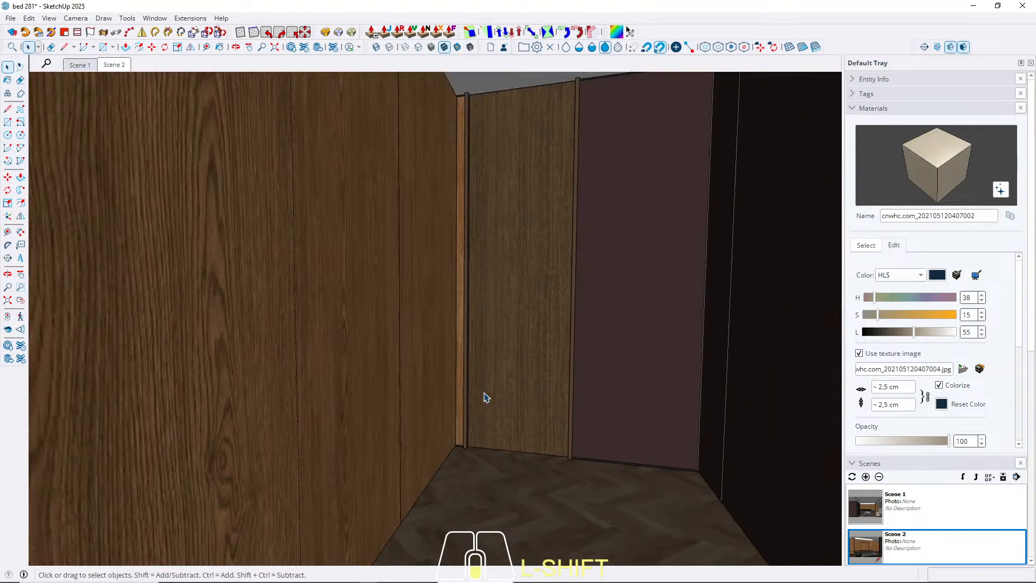
{"action": "middle_click_drag", "start_coordinate": [532, 372], "coordinate": [539, 377]}
{"action": "scroll", "coordinate": [529, 428], "scroll_direction": "up", "scroll_amount": 4}
{"action": "key", "text": "t"}
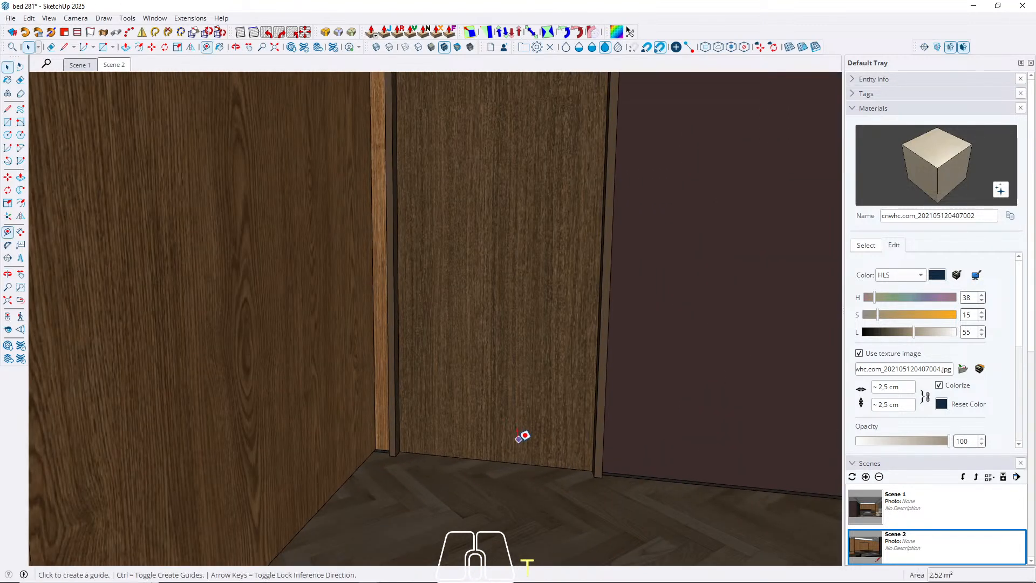
{"action": "left_click", "coordinate": [505, 462]}
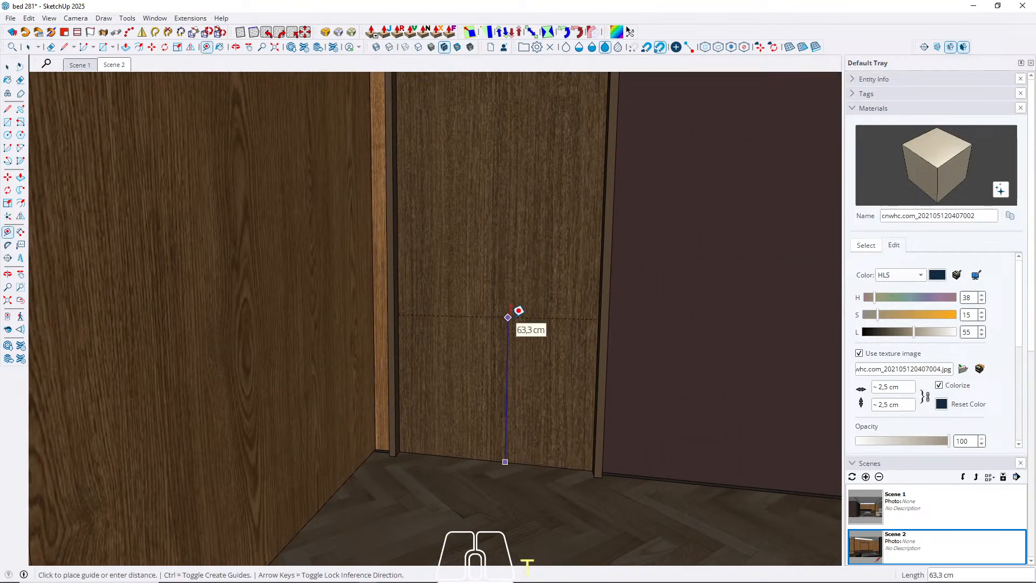
{"action": "type", "text": "100"}
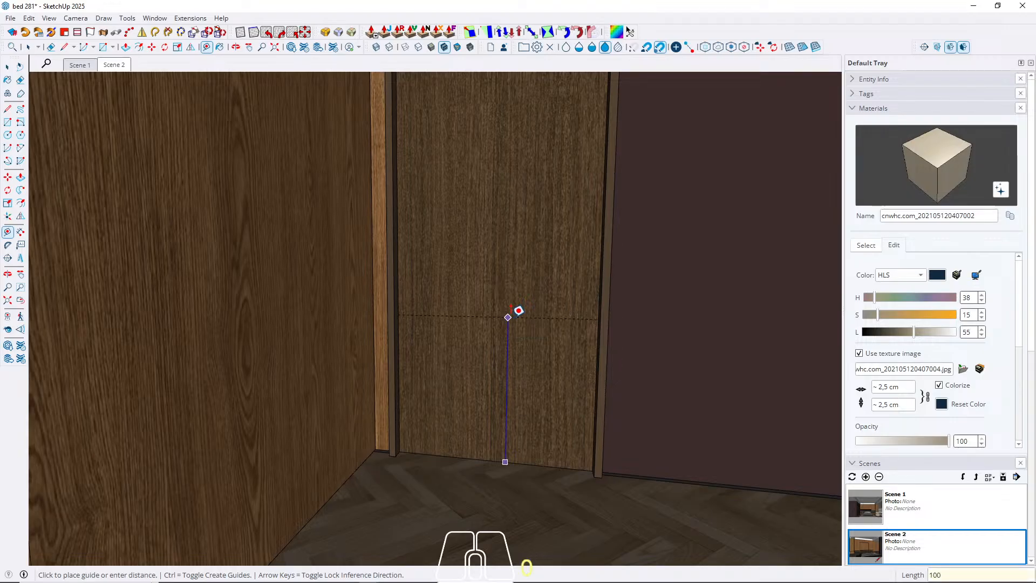
{"action": "key", "text": "Return"}
Place two vertical guides on the door, 10 cm in from its edge beside the burgundy panel and 14 cm farther in.
{"action": "scroll", "coordinate": [601, 204], "scroll_direction": "up", "scroll_amount": 3}
{"action": "left_click", "coordinate": [598, 207]}
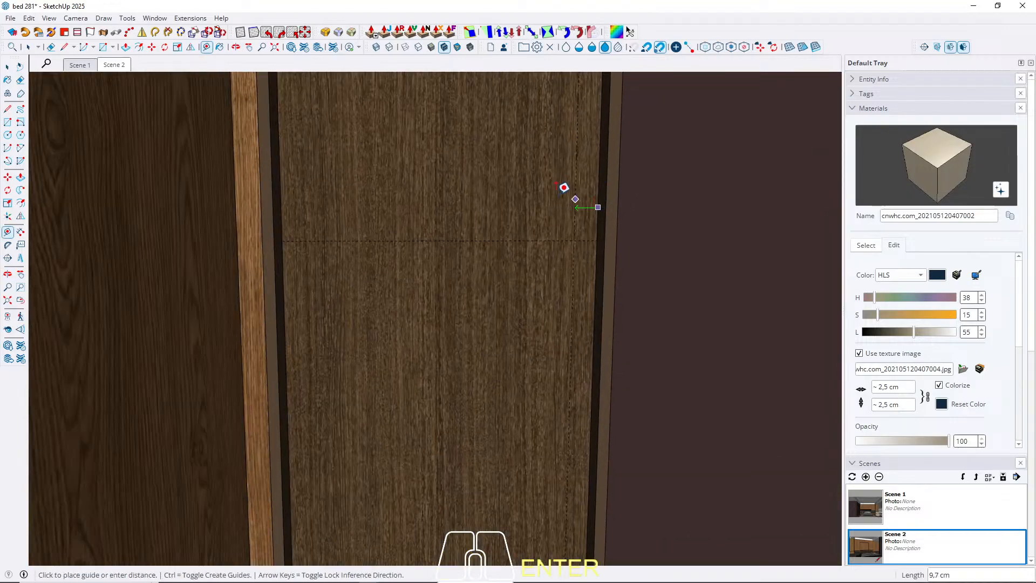
{"action": "type", "text": "13,"}
{"action": "type", "text": "0"}
{"action": "key", "text": "Return"}
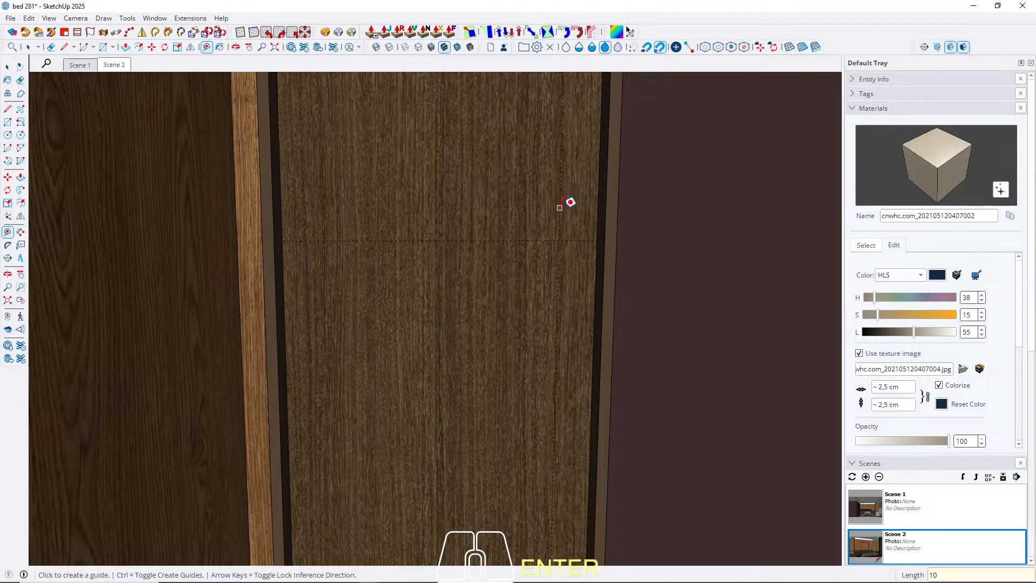
{"action": "left_click", "coordinate": [560, 211]}
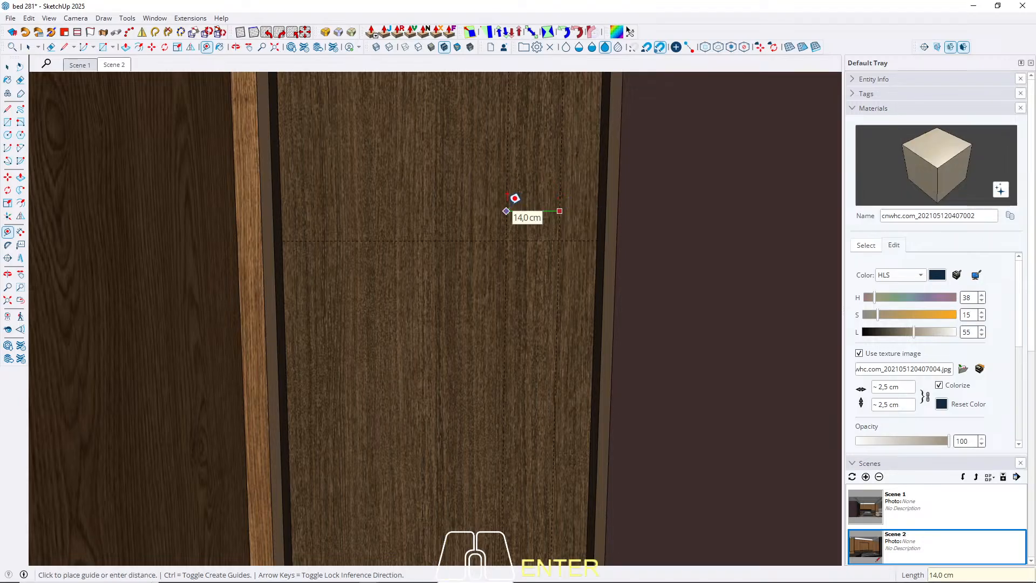
{"action": "type", "text": "14"}
{"action": "key", "text": "Return"}
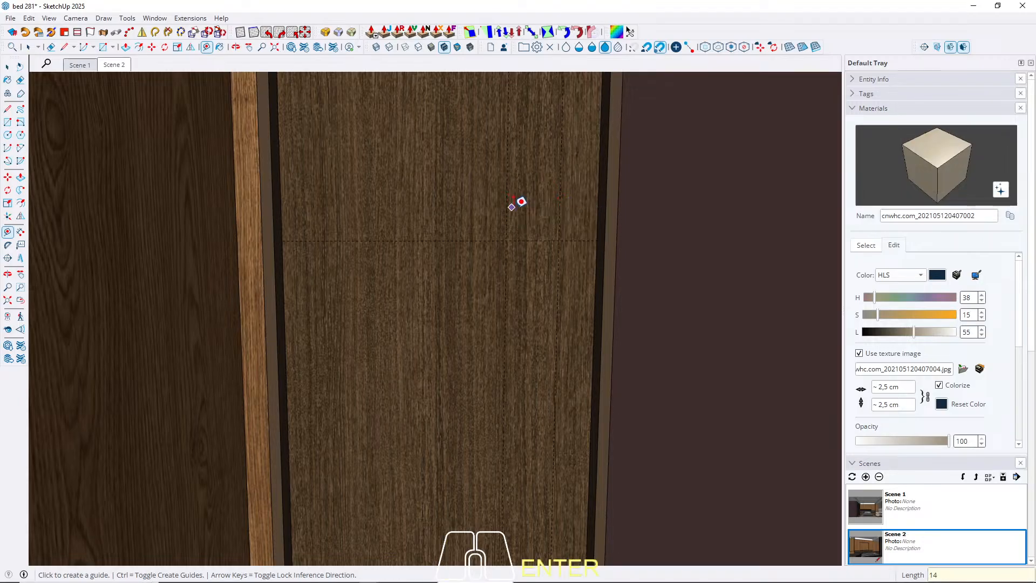
Add a horizontal guide 4 cm below the 100 cm one and draw a 14 × 4 cm handle rectangle between the guides.
{"action": "left_click", "coordinate": [529, 241]}
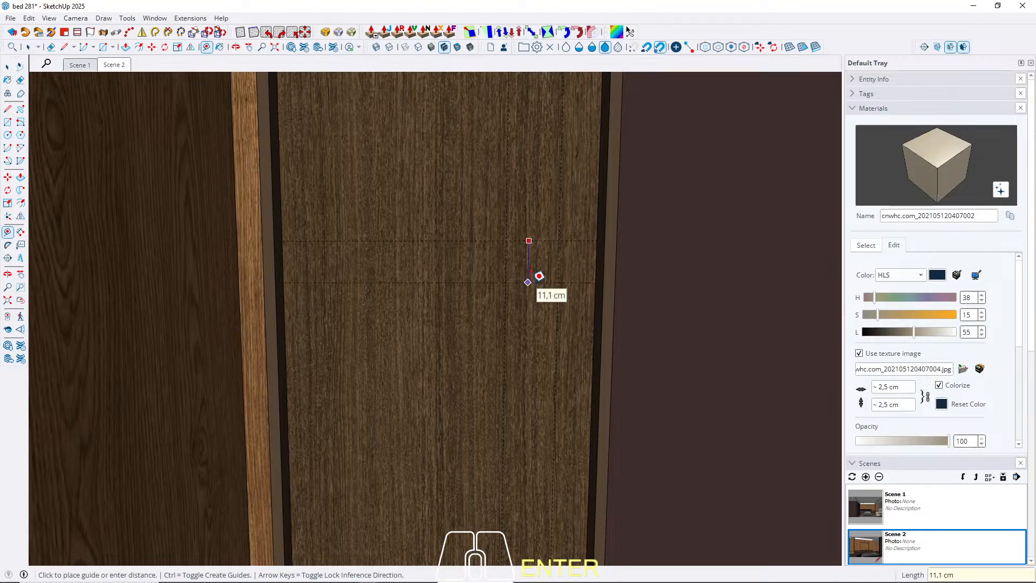
{"action": "type", "text": "4"}
{"action": "key", "text": "Return"}
{"action": "key", "text": "space"}
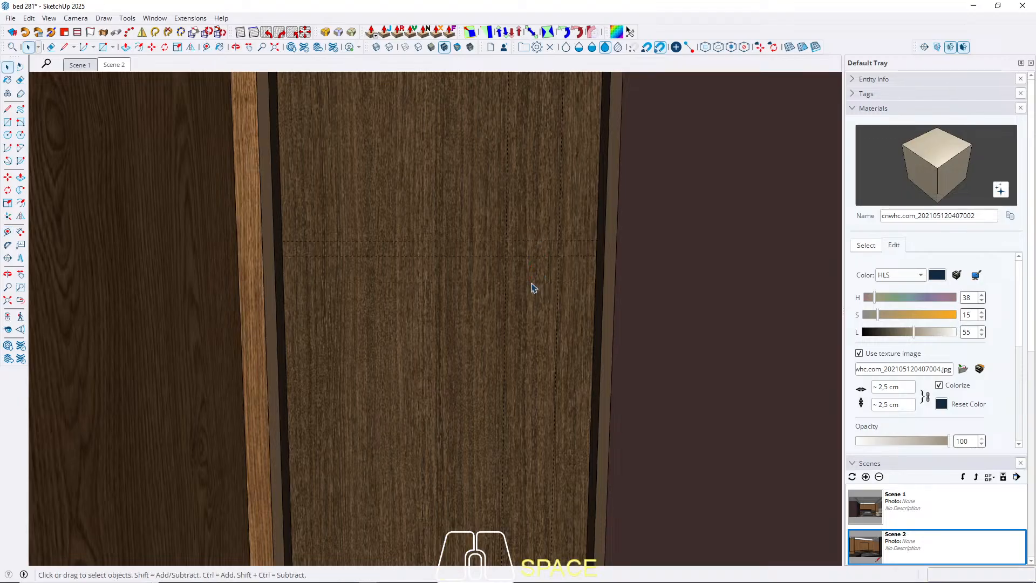
{"action": "key", "text": "r"}
{"action": "scroll", "coordinate": [527, 251], "scroll_direction": "up", "scroll_amount": 2}
{"action": "left_click", "coordinate": [490, 234]}
{"action": "left_click", "coordinate": [580, 258]}
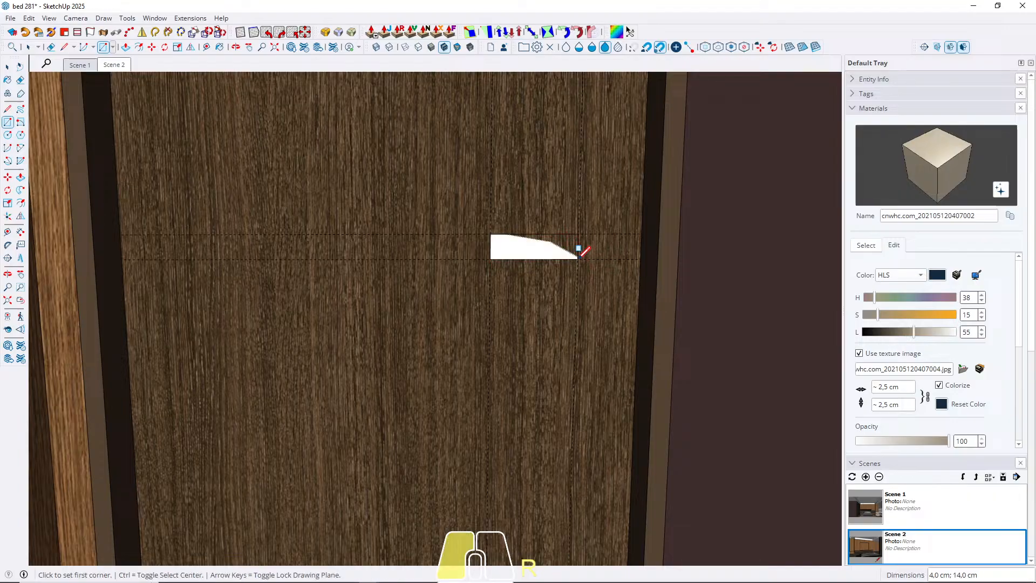
Extrude the handle rectangle outward from the door face into a box.
{"action": "middle_click_drag", "start_coordinate": [580, 251], "coordinate": [571, 347]}
{"action": "key", "text": "p"}
{"action": "left_click", "coordinate": [551, 254]}
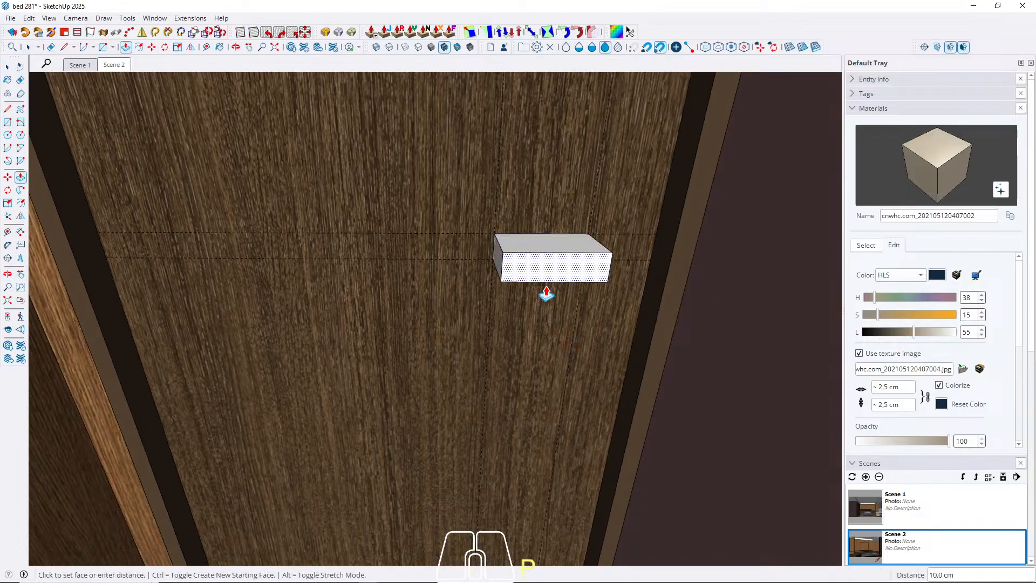
{"action": "key", "text": "Return"}
{"action": "key", "text": "space"}
Offset the outline of the handle box's upper face 1 cm inward.
{"action": "mouse_move", "coordinate": [548, 297]}
{"action": "middle_mouse_down"}
{"action": "mouse_move", "coordinate": [572, 231]}
{"action": "mouse_move", "coordinate": [567, 397]}
{"action": "mouse_move", "coordinate": [487, 284]}
{"action": "mouse_move", "coordinate": [521, 291]}
{"action": "middle_mouse_up"}
{"action": "left_click", "coordinate": [487, 285]}
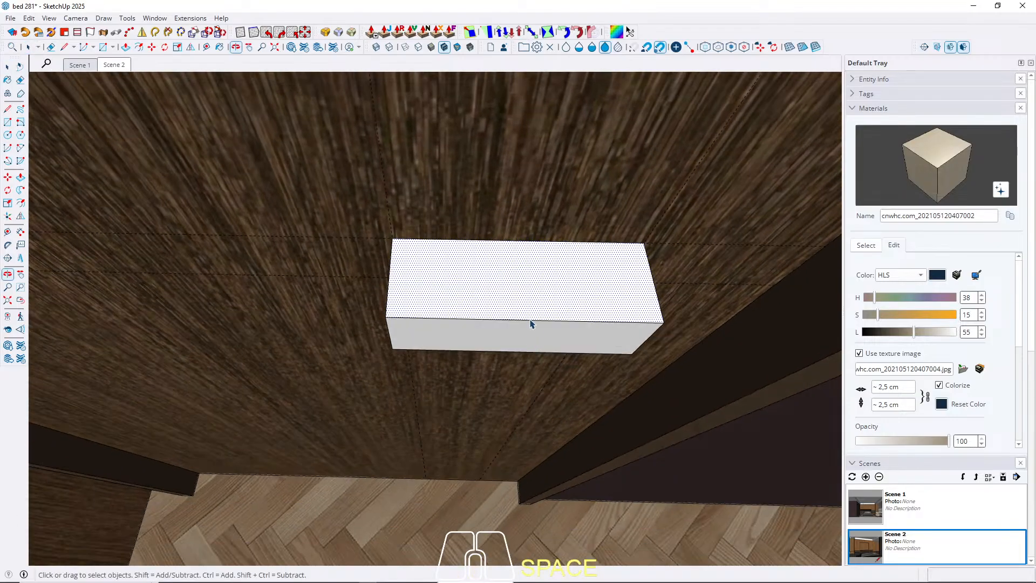
{"action": "key", "text": "f"}
{"action": "left_click", "coordinate": [406, 290]}
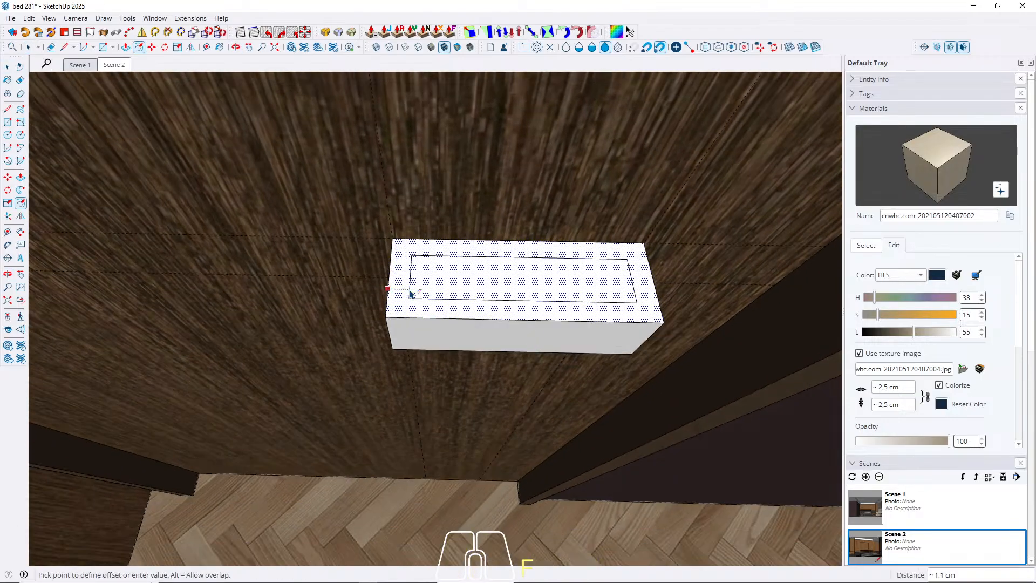
{"action": "type", "text": "1"}
{"action": "key", "text": "Return"}
{"action": "key", "text": "space"}
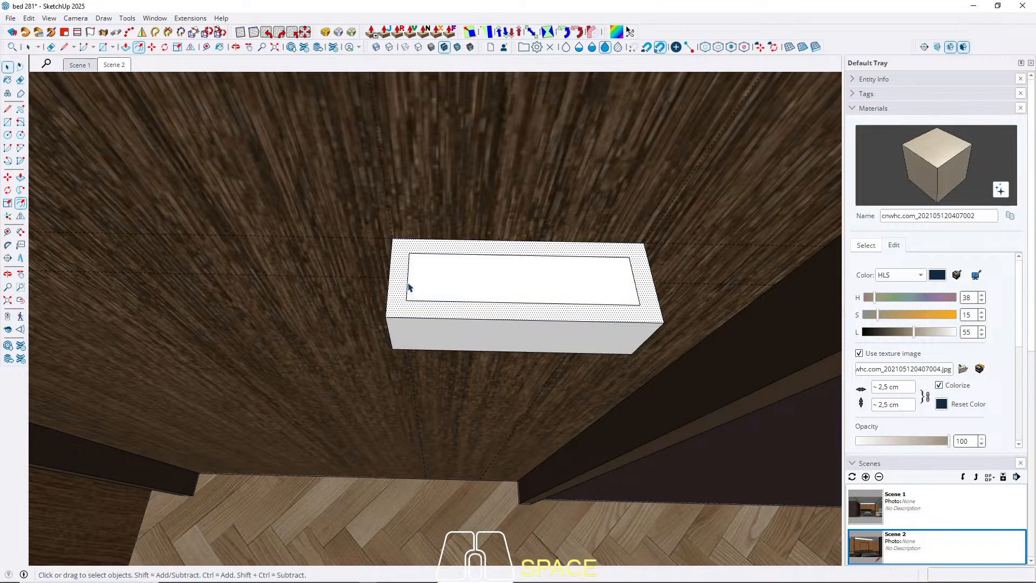
Move the short inset edge nearer the door's centre out to the end of the handle box.
{"action": "left_click", "coordinate": [407, 281]}
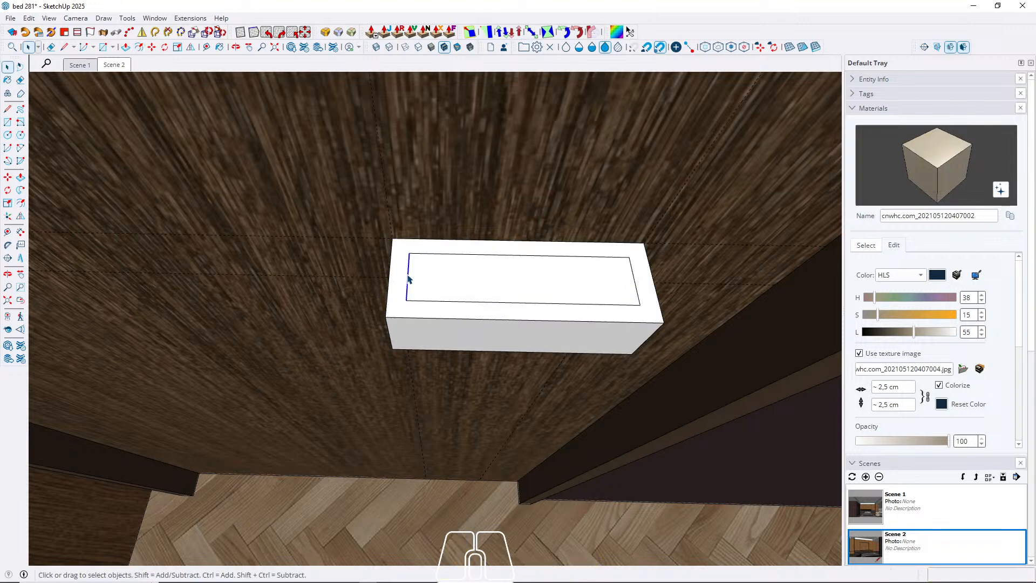
{"action": "key", "text": "m"}
{"action": "left_click", "coordinate": [406, 273]}
{"action": "key", "text": "space"}
Move the long inset edge beside the door 1 cm back onto the door face.
{"action": "left_click", "coordinate": [419, 254]}
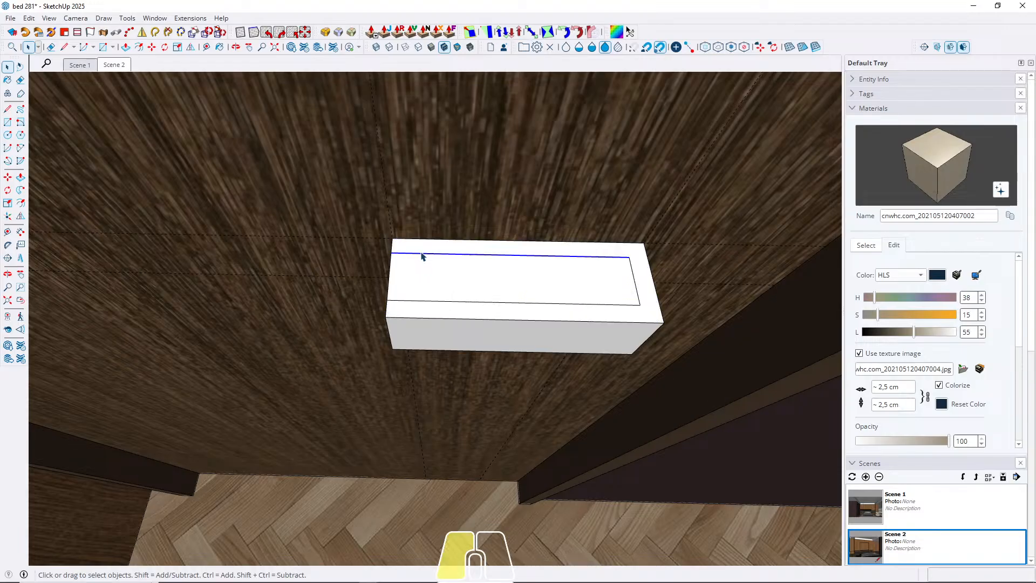
{"action": "left_click", "coordinate": [420, 255]}
{"action": "left_click", "coordinate": [420, 254]}
{"action": "key", "text": "m"}
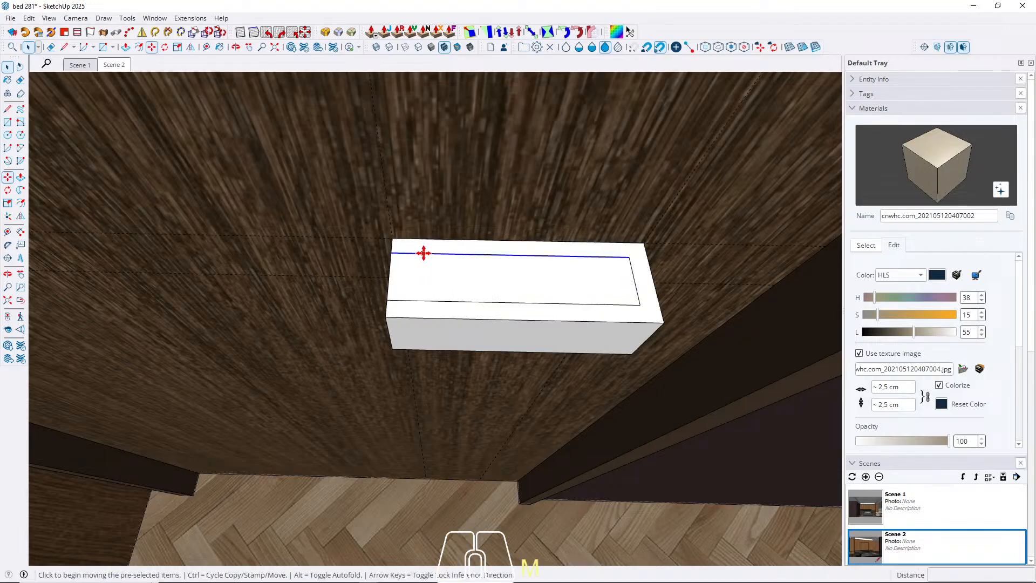
{"action": "left_click", "coordinate": [423, 253]}
{"action": "key", "text": "Left"}
{"action": "key", "text": "Right"}
{"action": "left_click", "coordinate": [421, 232]}
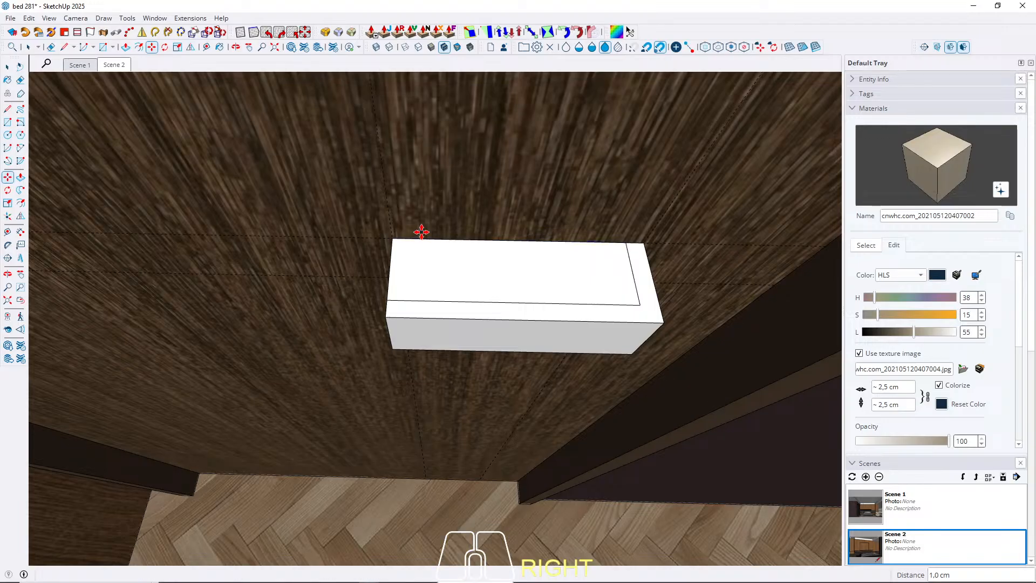
Push the inner face down through the full height of the box, leaving an L-shaped door handle.
{"action": "key", "text": "p"}
{"action": "left_click", "coordinate": [428, 285]}
{"action": "left_click", "coordinate": [431, 350]}
{"action": "key", "text": "space"}
{"action": "scroll", "coordinate": [572, 250], "scroll_direction": "down", "scroll_amount": 3}
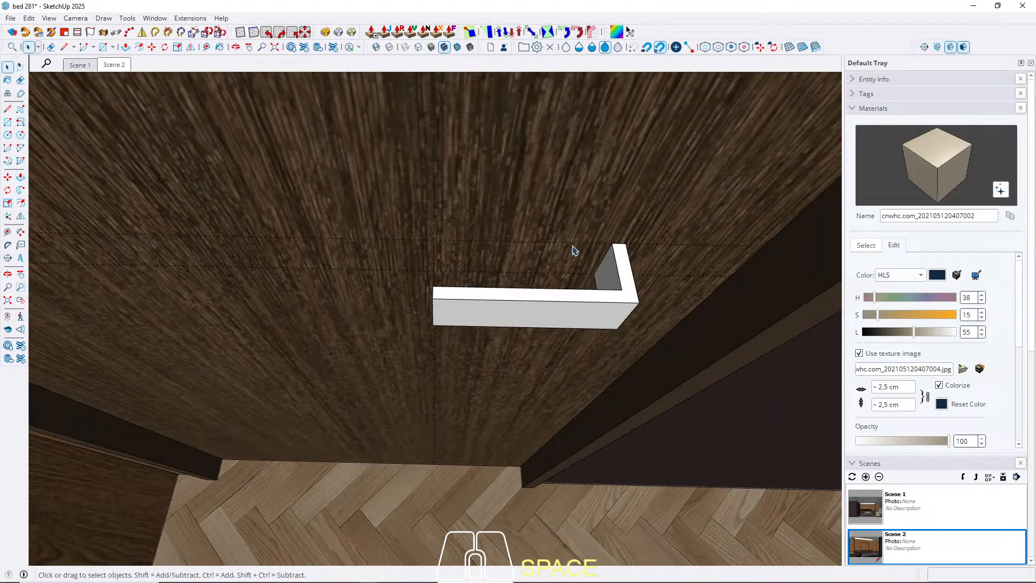
{"action": "middle_click_drag", "start_coordinate": [574, 254], "coordinate": [467, 242]}
{"action": "scroll", "coordinate": [656, 210], "scroll_direction": "down", "scroll_amount": 5}
{"action": "middle_click_drag", "start_coordinate": [467, 322], "coordinate": [419, 345]}
{"action": "middle_click_drag", "start_coordinate": [418, 345], "coordinate": [572, 64], "text": "shift"}
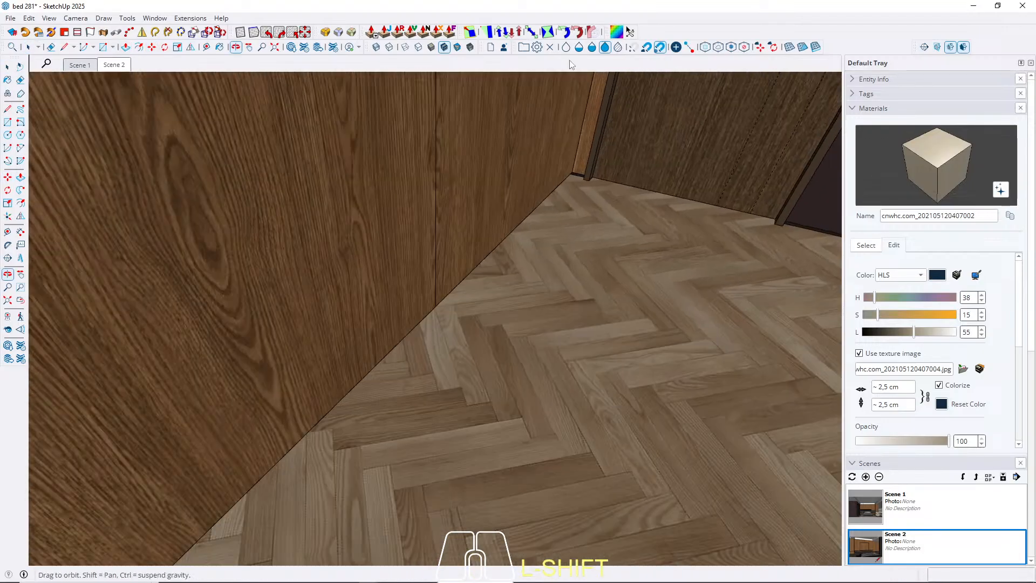
Sample the M08_Obsidian_Black material from the television shelf and paint the door handle with it.
{"action": "scroll", "coordinate": [467, 219], "scroll_direction": "down", "scroll_amount": 3}
{"action": "scroll", "coordinate": [391, 283], "scroll_direction": "down", "scroll_amount": 3}
{"action": "key", "text": "b"}
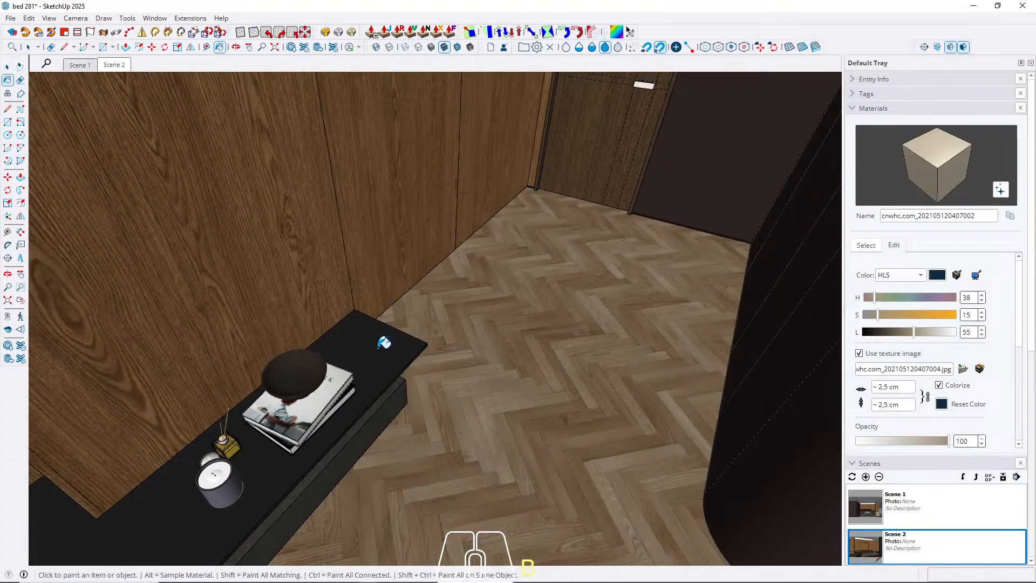
{"action": "left_click", "coordinate": [412, 351], "text": "alt"}
{"action": "mouse_move", "coordinate": [523, 262]}
{"action": "middle_mouse_down"}
{"action": "mouse_move", "coordinate": [570, 270]}
{"action": "mouse_move", "coordinate": [560, 343]}
{"action": "middle_mouse_up"}
{"action": "key", "text": "space"}
{"action": "scroll", "coordinate": [574, 246], "scroll_direction": "up", "scroll_amount": 5}
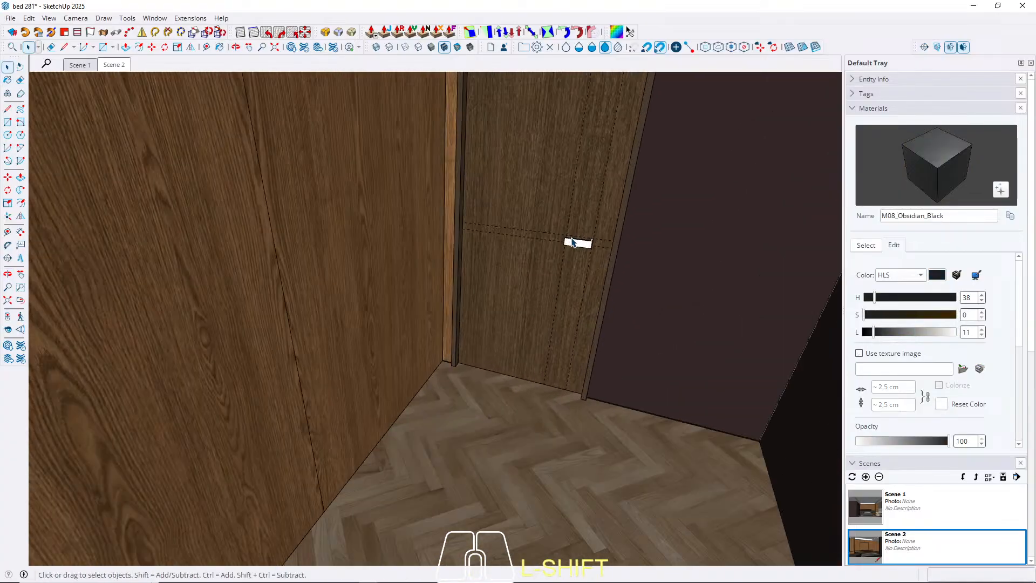
{"action": "triple_click", "coordinate": [578, 252]}
{"action": "key", "text": "b"}
{"action": "left_click", "coordinate": [581, 242]}
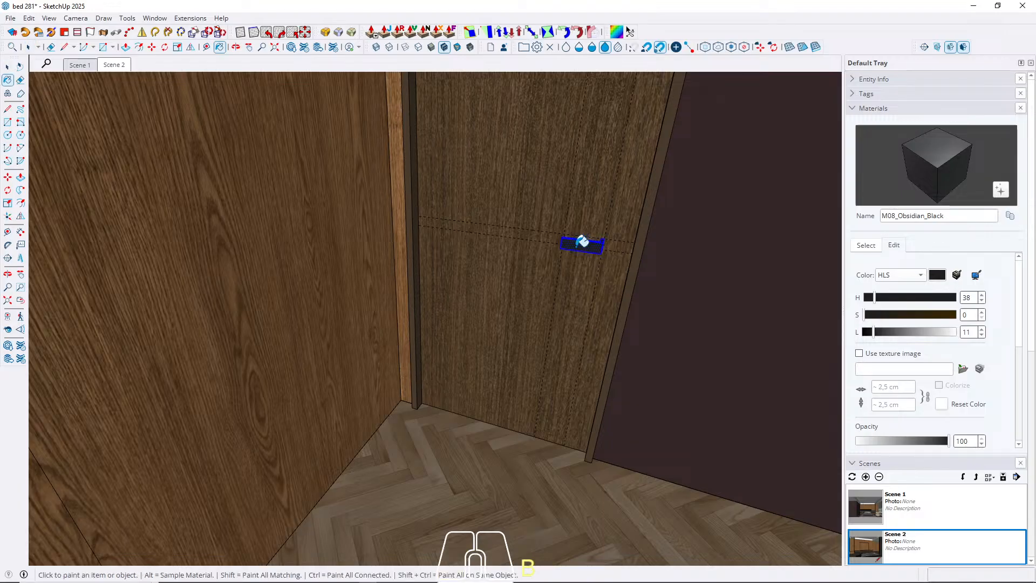
Make the door handle geometry into a group.
{"action": "key", "text": "space"}
{"action": "right_click", "coordinate": [576, 245]}
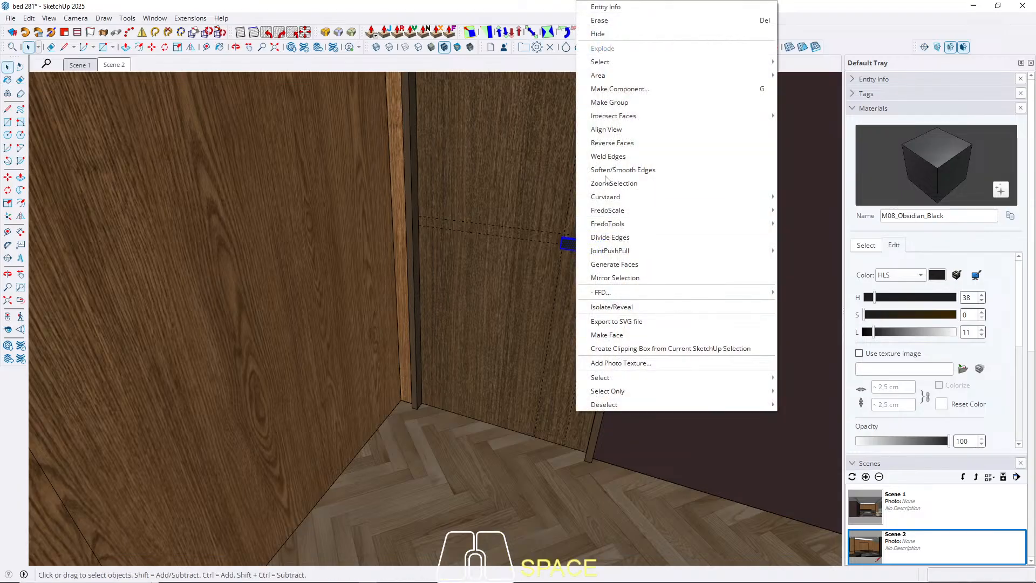
{"action": "left_click", "coordinate": [607, 100]}
Remove the construction guides from the door.
{"action": "left_click", "coordinate": [495, 317]}
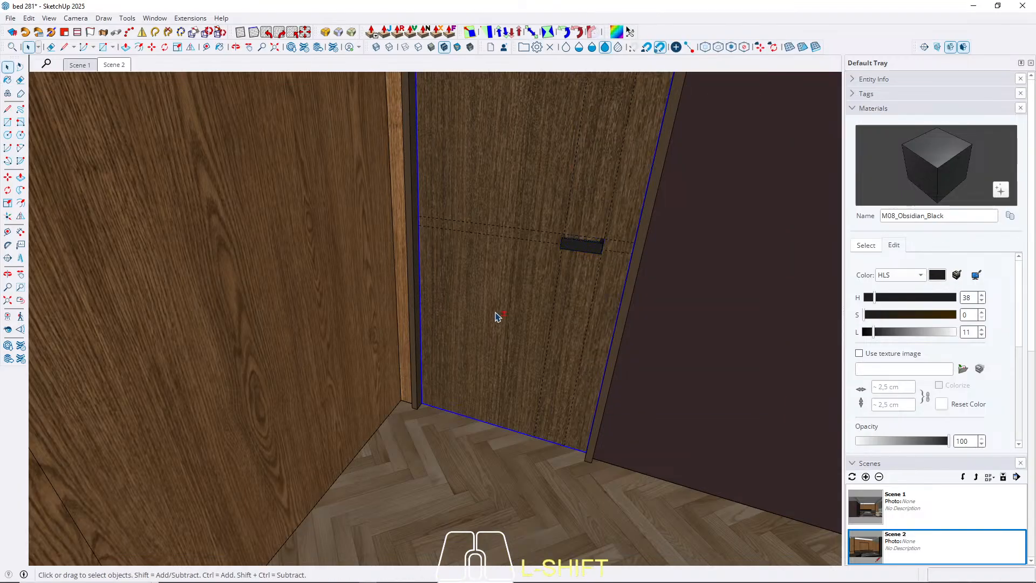
{"action": "key", "text": "shift+t"}
{"action": "scroll", "coordinate": [495, 317], "scroll_direction": "down", "scroll_amount": 5}
{"action": "middle_click_drag", "start_coordinate": [500, 292], "coordinate": [516, 259]}
{"action": "scroll", "coordinate": [407, 368], "scroll_direction": "down", "scroll_amount": 5}
{"action": "middle_click_drag", "start_coordinate": [397, 368], "coordinate": [454, 310]}
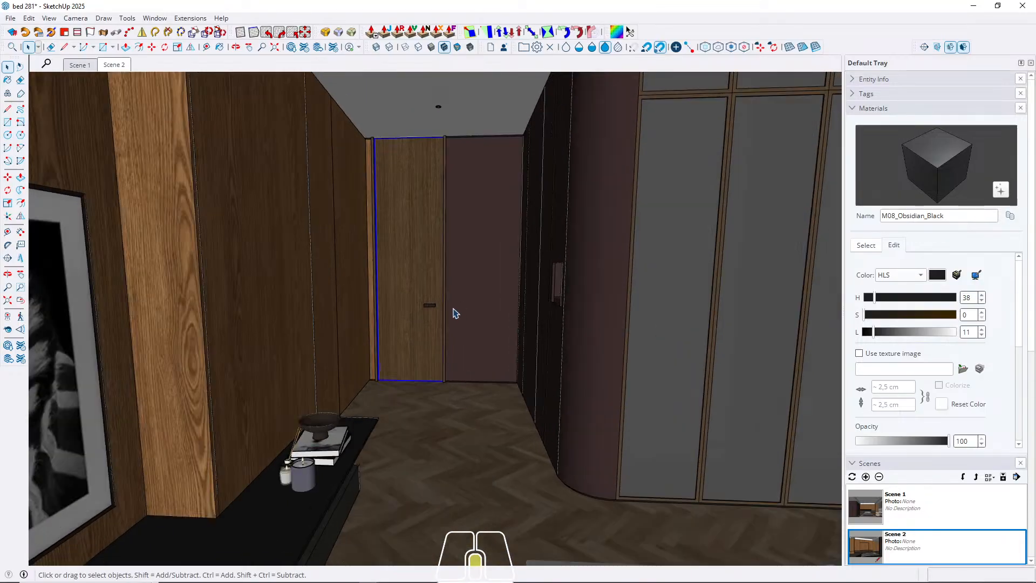
Move the door handle group 25 cm straight up along the door.
{"action": "scroll", "coordinate": [421, 299], "scroll_direction": "up", "scroll_amount": 8}
{"action": "key", "text": "m"}
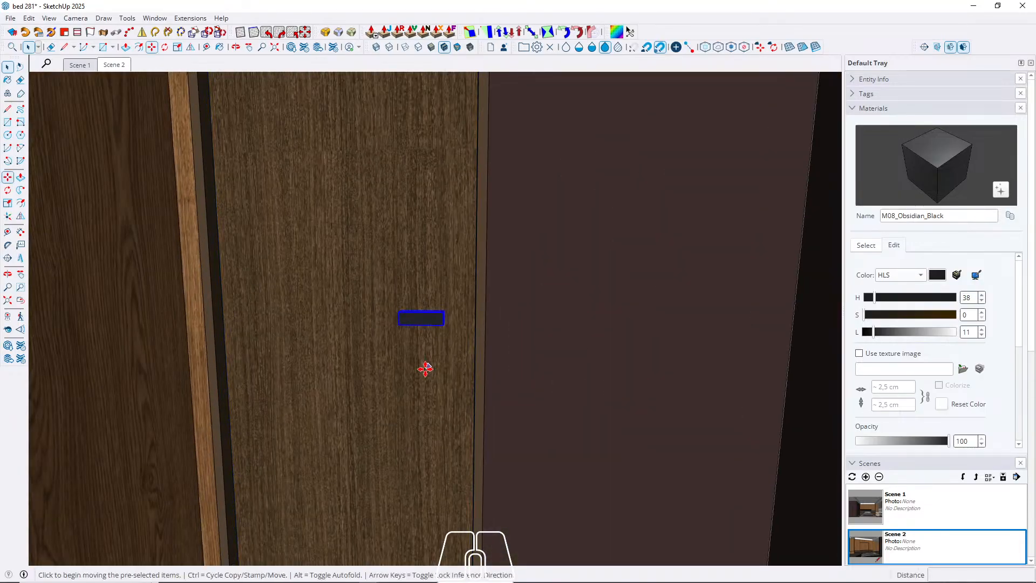
{"action": "left_click", "coordinate": [398, 382]}
{"action": "key", "text": "Up"}
{"action": "type", "text": "2"}
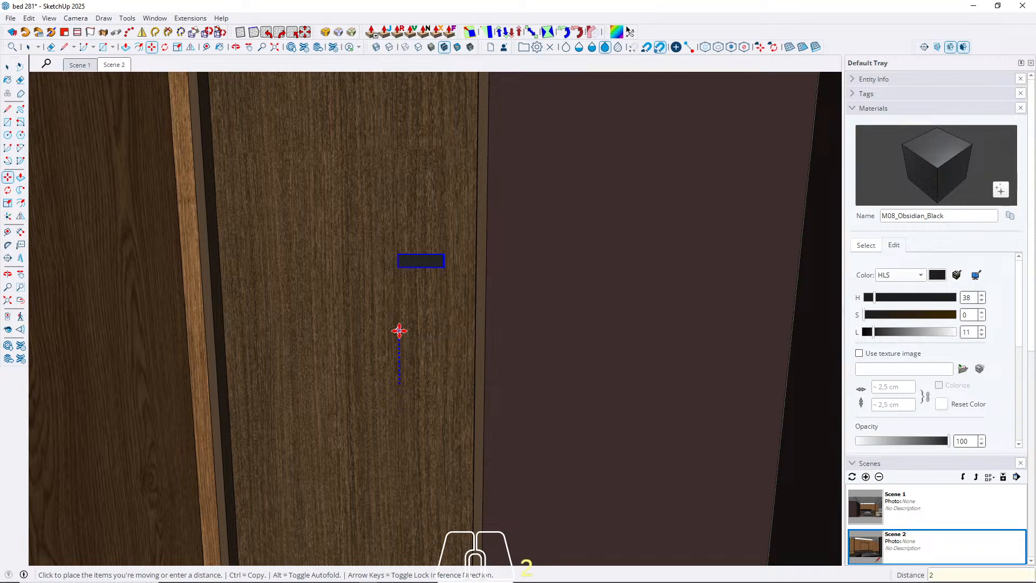
{"action": "type", "text": "5"}
{"action": "key", "text": "Return"}
{"action": "key", "text": "space"}
{"action": "scroll", "coordinate": [387, 294], "scroll_direction": "down", "scroll_amount": 5}
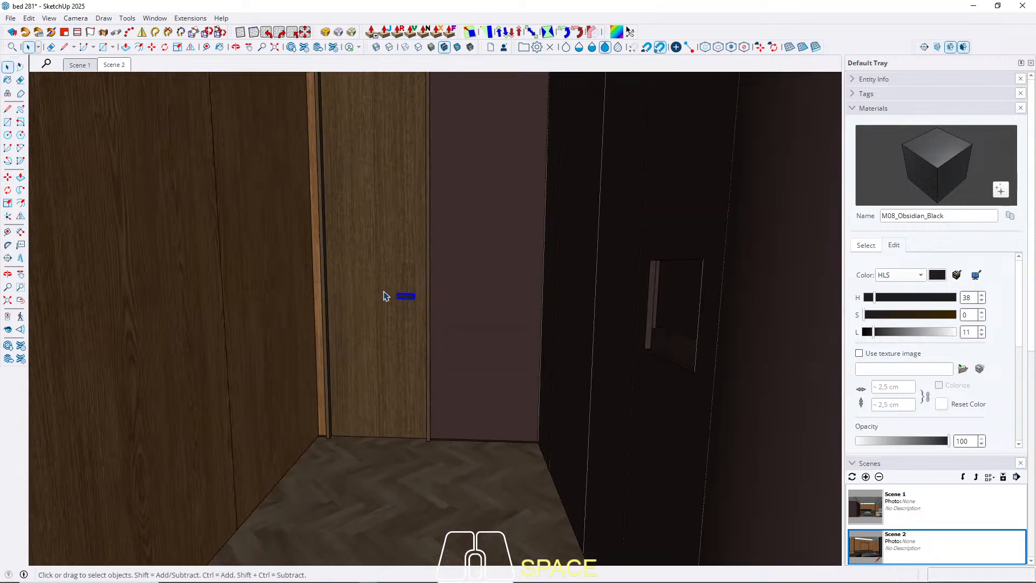
{"action": "key", "text": "Escape"}
Sample the frame material of the glazed wardrobe and darken it to a lightness of 13.
{"action": "scroll", "coordinate": [345, 420], "scroll_direction": "down", "scroll_amount": 5}
{"action": "middle_click_drag", "start_coordinate": [347, 420], "coordinate": [414, 344]}
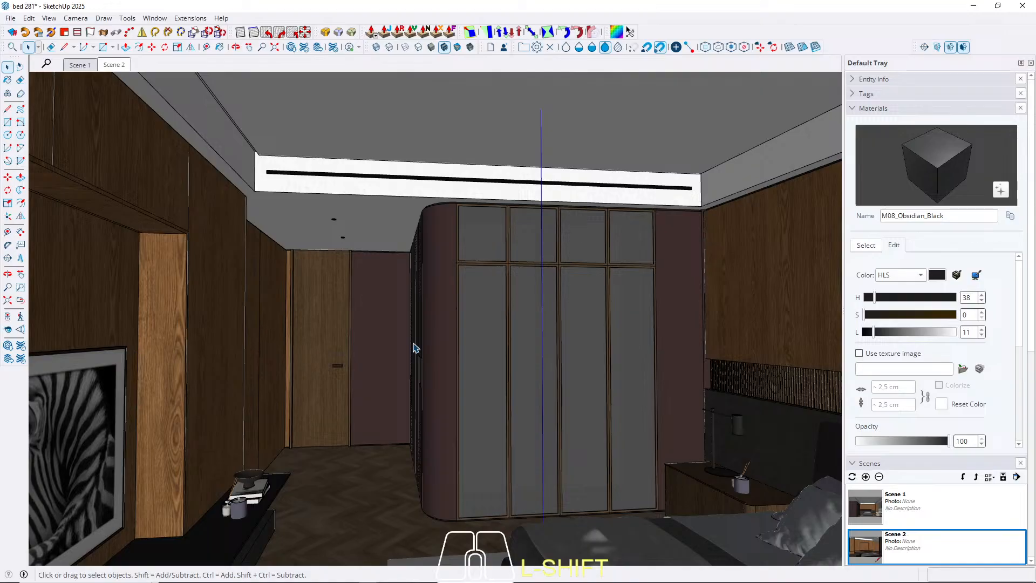
{"action": "scroll", "coordinate": [435, 284], "scroll_direction": "up", "scroll_amount": 5}
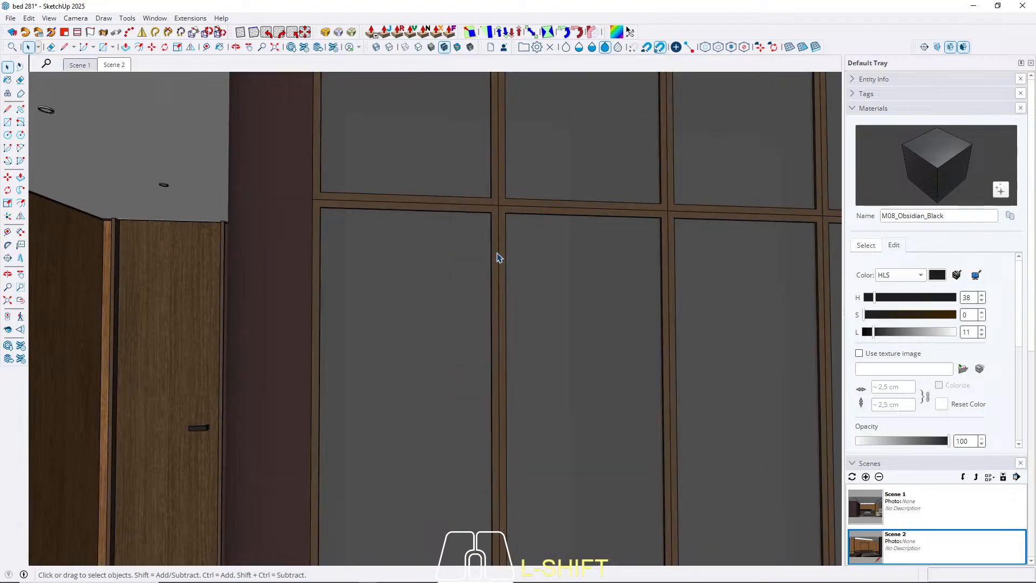
{"action": "left_click", "coordinate": [866, 245]}
{"action": "left_click", "coordinate": [1003, 244]}
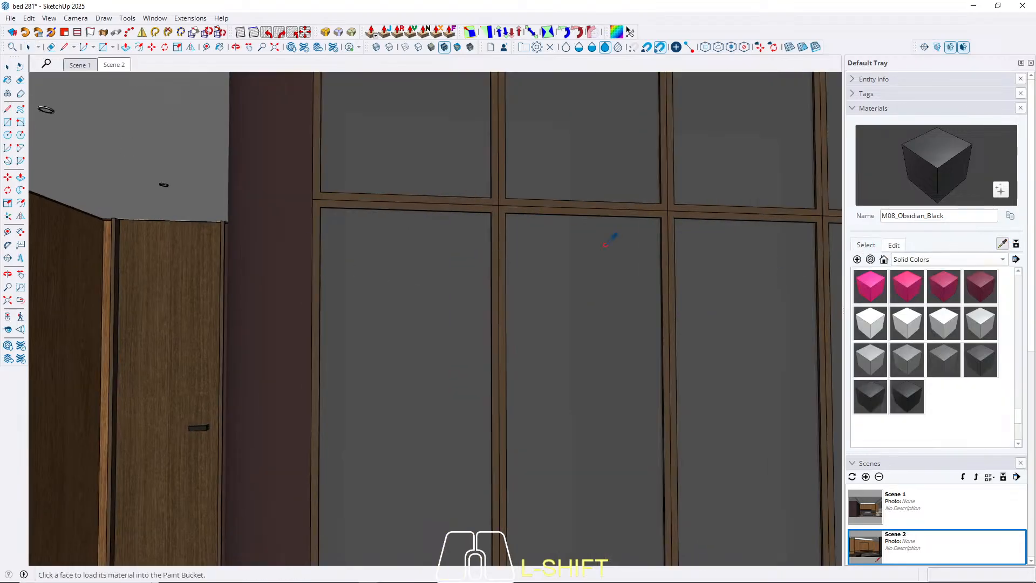
{"action": "left_click", "coordinate": [503, 217]}
{"action": "left_click", "coordinate": [894, 245]}
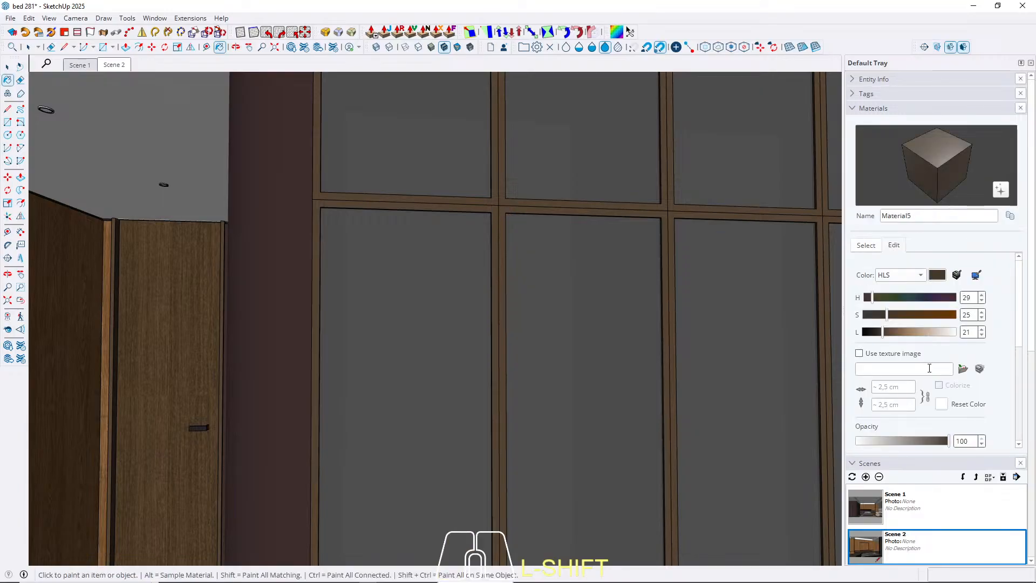
{"action": "left_click_drag", "start_coordinate": [883, 333], "coordinate": [877, 341]}
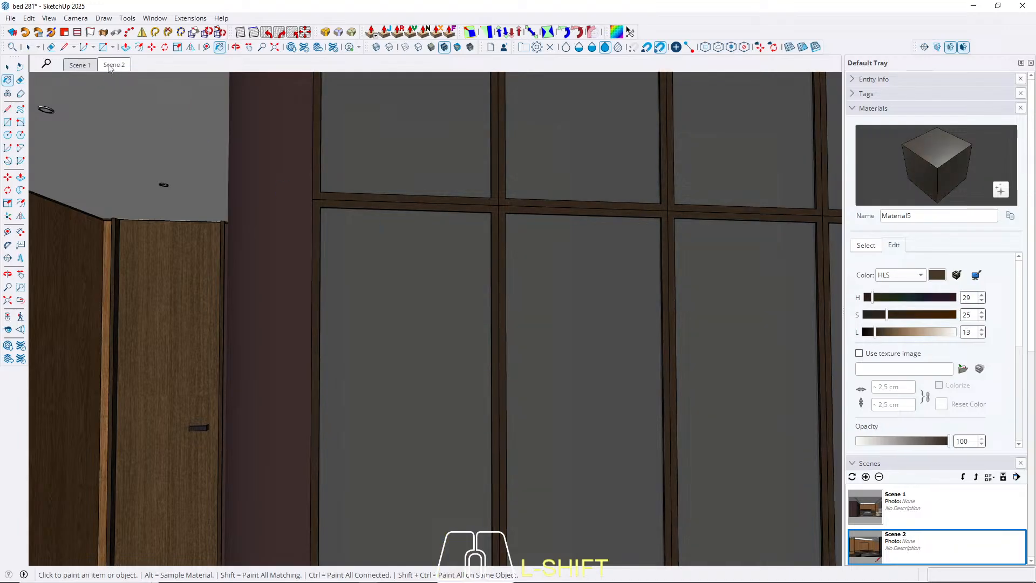
{"action": "left_click", "coordinate": [7, 67]}
{"action": "left_click", "coordinate": [120, 66]}
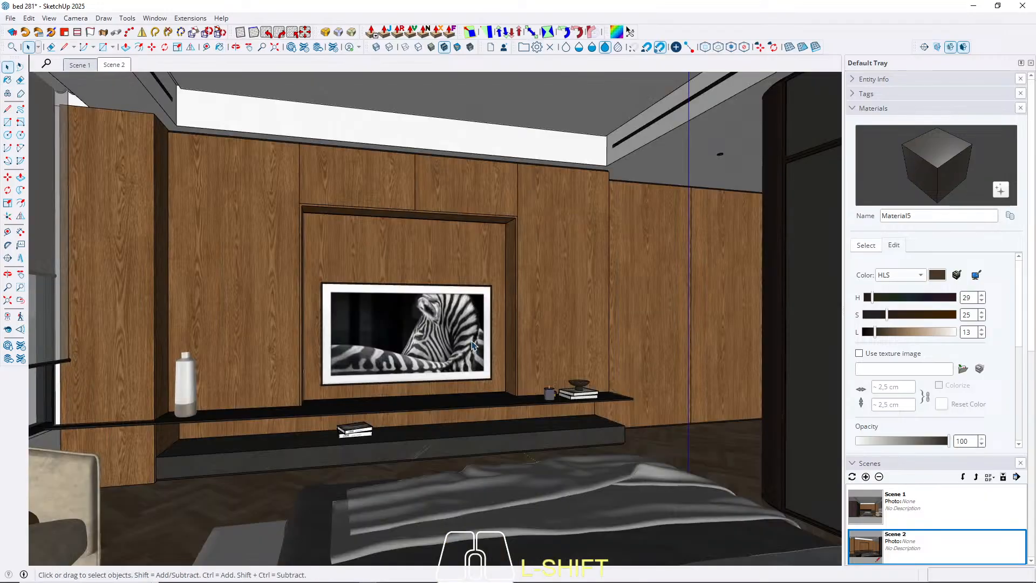
{"action": "left_click", "coordinate": [82, 65]}
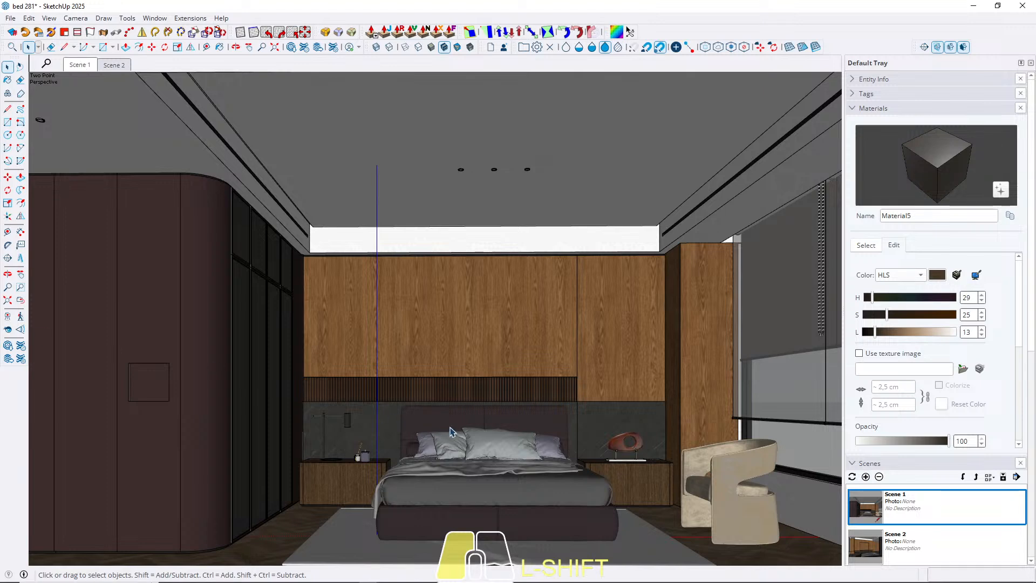
Copy the bottom face of the square recess in the wardrobe door about 23 cm upward.
{"action": "scroll", "coordinate": [201, 275], "scroll_direction": "up", "scroll_amount": 5}
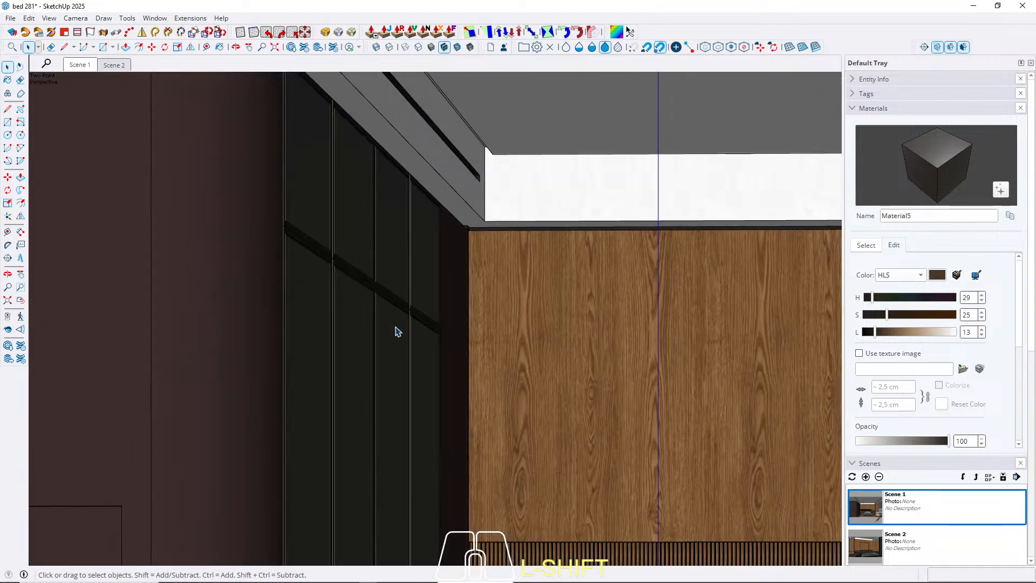
{"action": "middle_click_drag", "start_coordinate": [396, 331], "coordinate": [625, 164]}
{"action": "scroll", "coordinate": [270, 407], "scroll_direction": "up", "scroll_amount": 5}
{"action": "middle_click_drag", "start_coordinate": [271, 407], "coordinate": [358, 435]}
{"action": "scroll", "coordinate": [372, 435], "scroll_direction": "up", "scroll_amount": 3}
{"action": "left_click", "coordinate": [398, 435]}
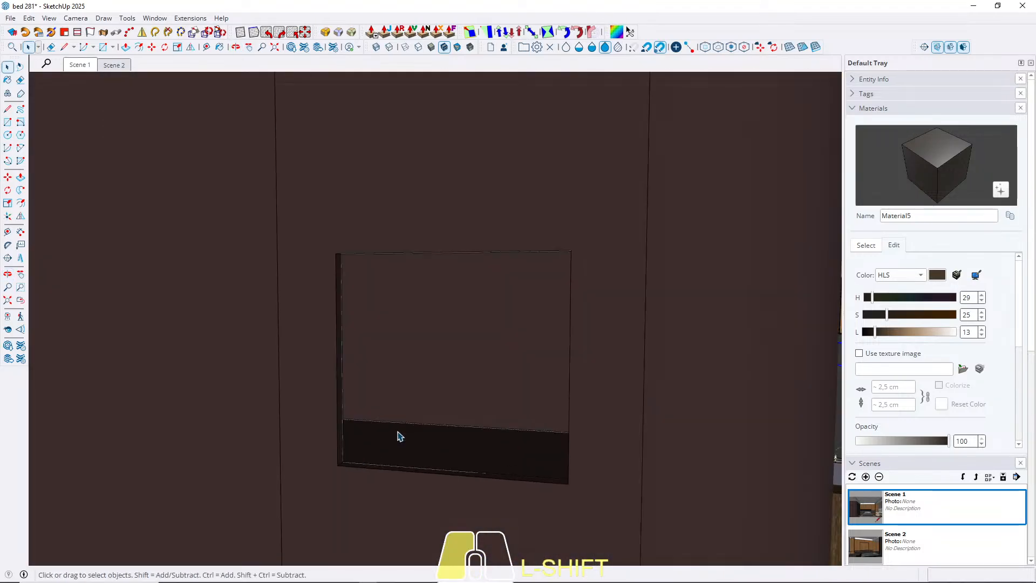
{"action": "double_click", "coordinate": [406, 430]}
{"action": "left_click", "coordinate": [406, 431]}
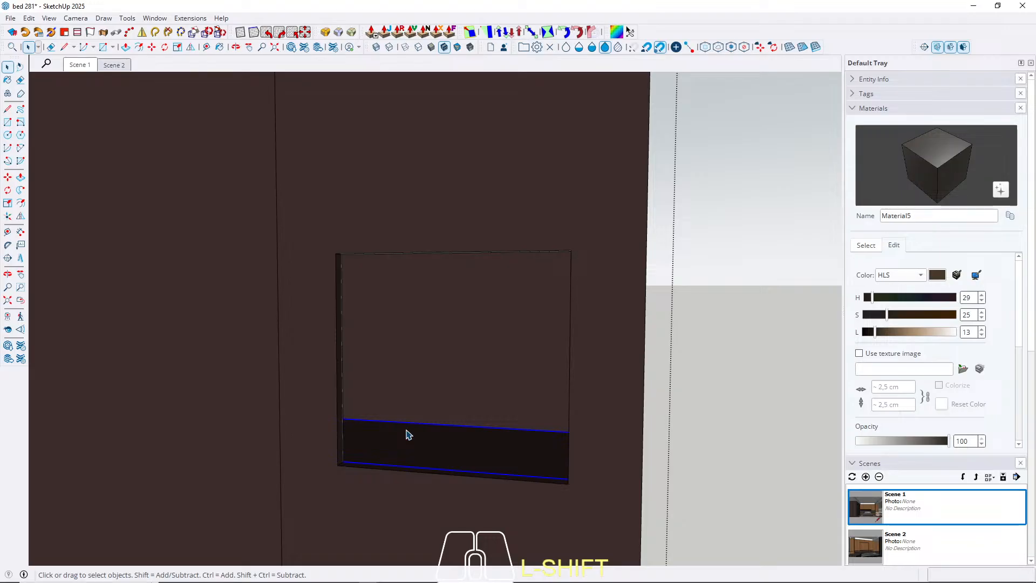
{"action": "key", "text": "m"}
{"action": "left_click", "coordinate": [424, 434]}
{"action": "key", "text": "ctrl"}
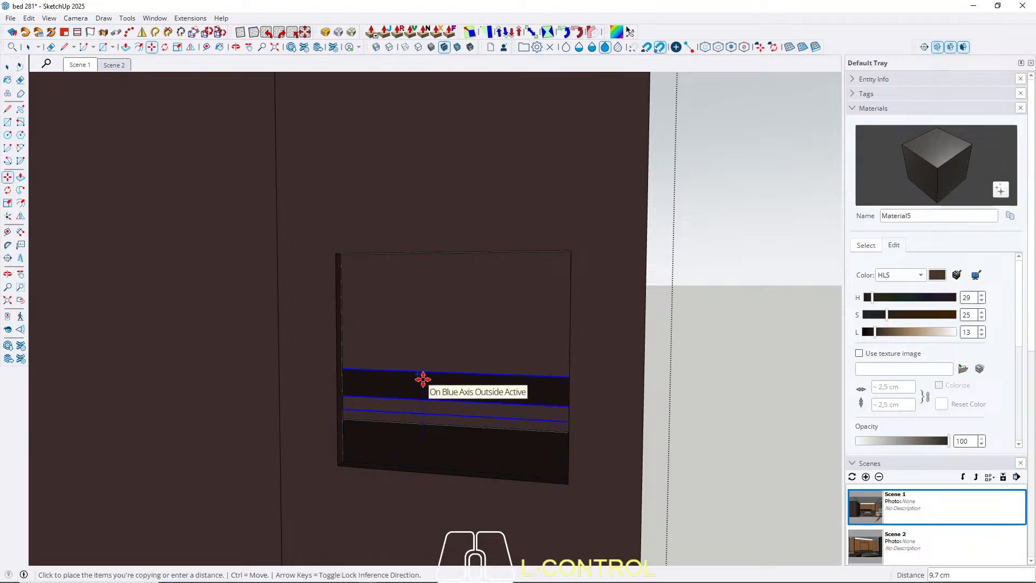
{"action": "left_click", "coordinate": [428, 300]}
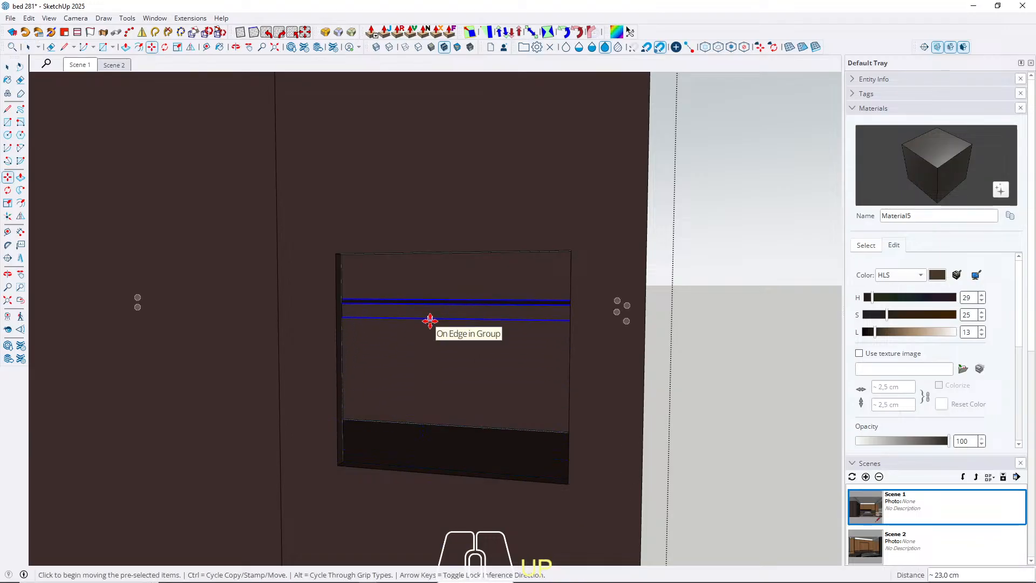
Move the copied face up to the top edge of the wardrobe recess and return to Scene 1.
{"action": "left_click", "coordinate": [429, 321]}
{"action": "middle_click_drag", "start_coordinate": [363, 245], "coordinate": [345, 197]}
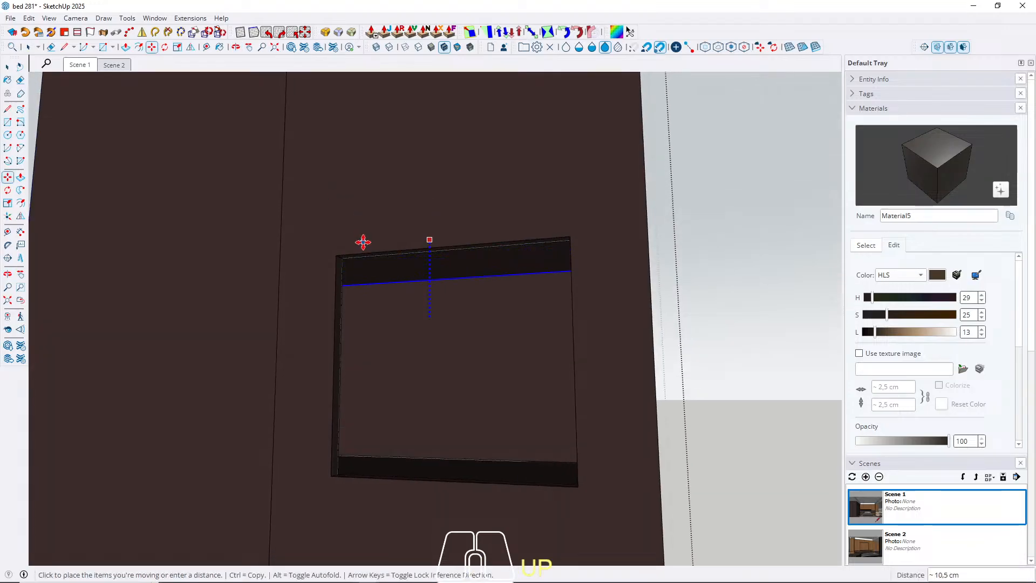
{"action": "key", "text": "space"}
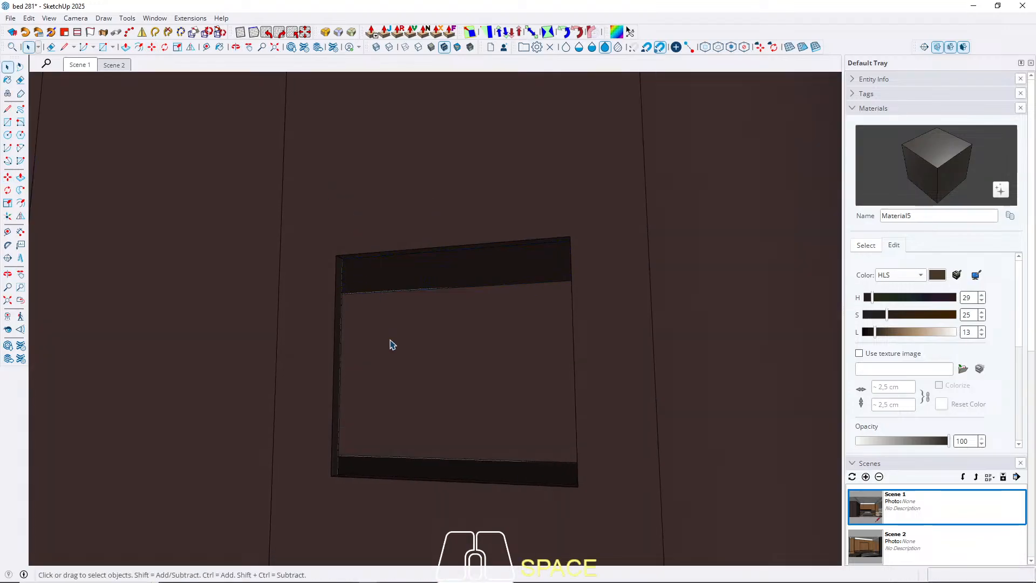
{"action": "key", "text": "Escape"}
{"action": "left_click", "coordinate": [86, 67]}
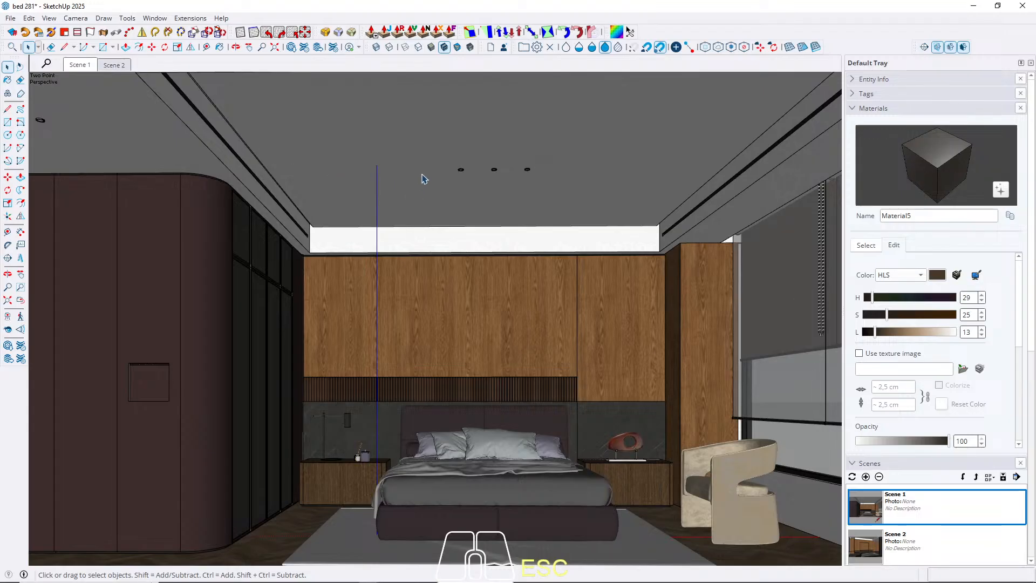
Examine the table lamp, candles and reed diffuser on the nightstand up close.
{"action": "scroll", "coordinate": [372, 423], "scroll_direction": "up", "scroll_amount": 8}
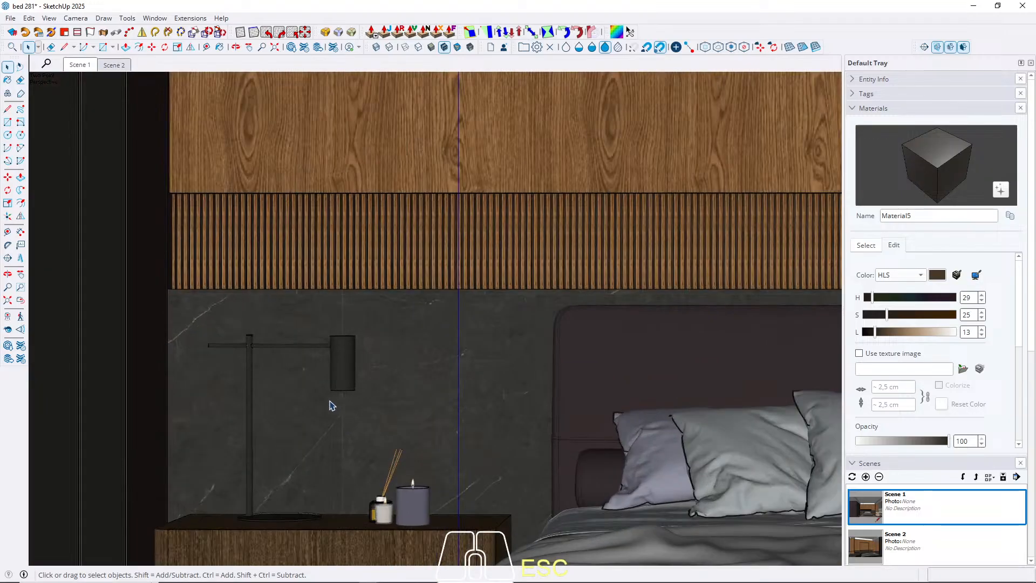
{"action": "middle_click_drag", "start_coordinate": [359, 377], "coordinate": [313, 394]}
{"action": "scroll", "coordinate": [358, 363], "scroll_direction": "down", "scroll_amount": 10}
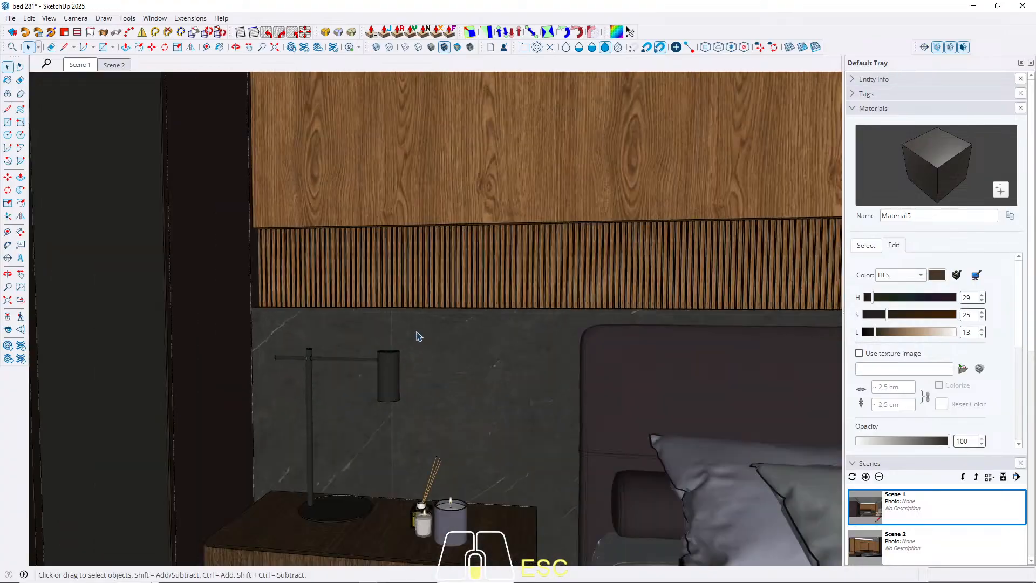
{"action": "scroll", "coordinate": [420, 337], "scroll_direction": "down", "scroll_amount": 1}
{"action": "middle_click_drag", "start_coordinate": [419, 336], "coordinate": [407, 417]}
{"action": "scroll", "coordinate": [460, 565], "scroll_direction": "up", "scroll_amount": 1}
{"action": "scroll", "coordinate": [459, 565], "scroll_direction": "up", "scroll_amount": 3}
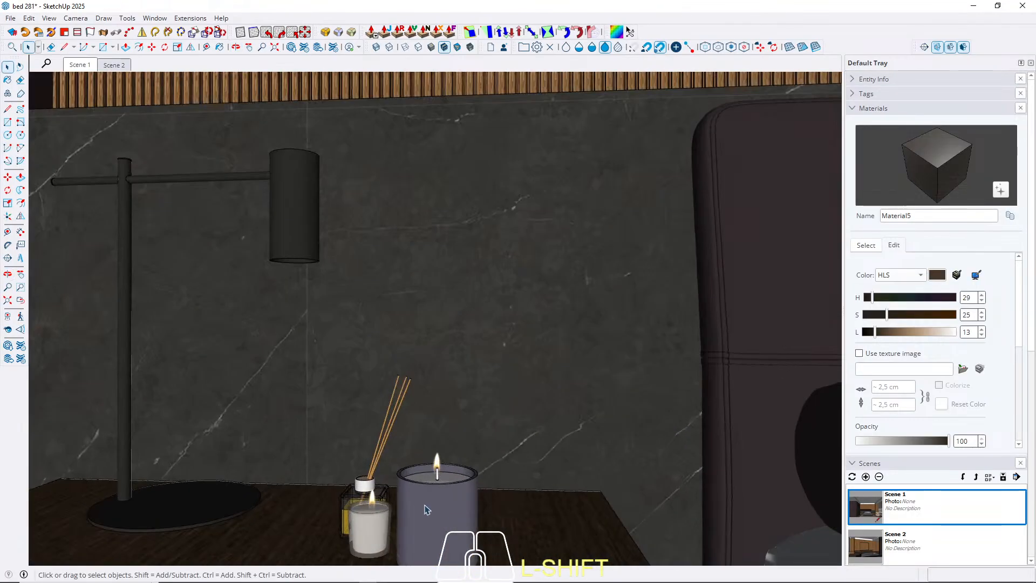
{"action": "scroll", "coordinate": [449, 438], "scroll_direction": "up", "scroll_amount": 4}
{"action": "scroll", "coordinate": [449, 438], "scroll_direction": "down", "scroll_amount": 1}
{"action": "middle_click_drag", "start_coordinate": [448, 438], "coordinate": [483, 415]}
{"action": "scroll", "coordinate": [459, 443], "scroll_direction": "down", "scroll_amount": 1}
{"action": "scroll", "coordinate": [459, 443], "scroll_direction": "down", "scroll_amount": 1}
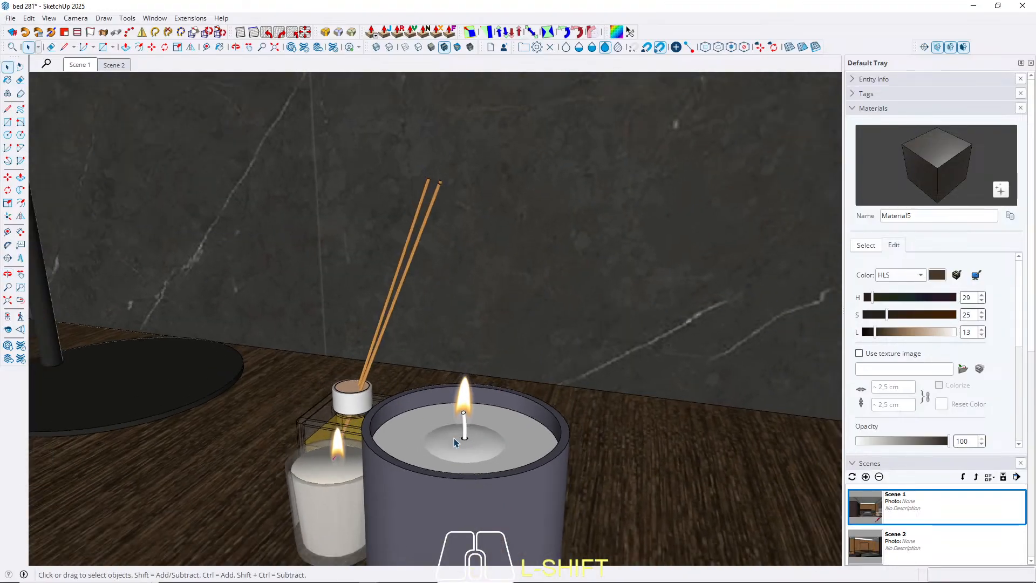
Delete the flame from the small white candle on the nightstand.
{"action": "left_click", "coordinate": [340, 448]}
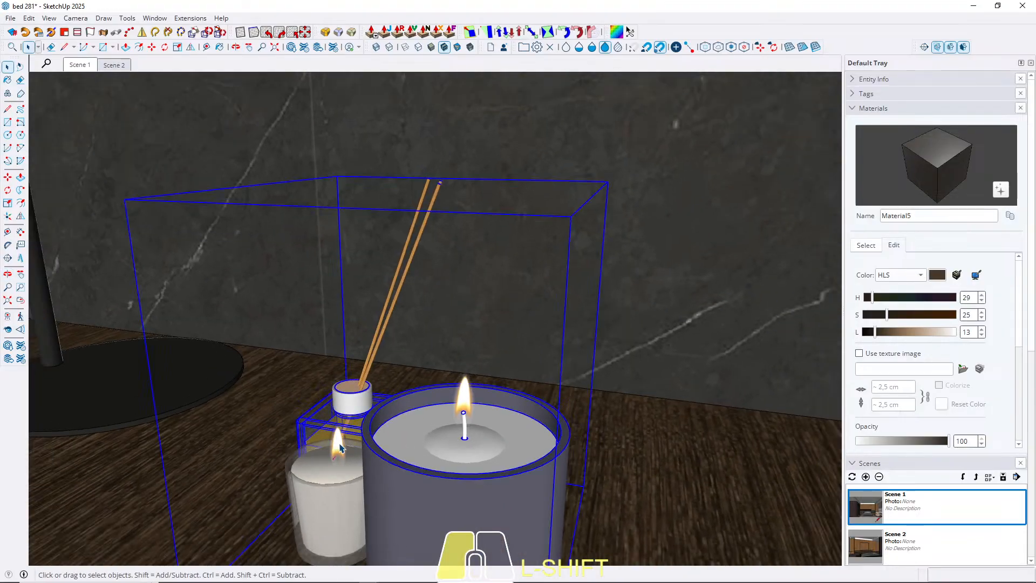
{"action": "double_click", "coordinate": [340, 448]}
{"action": "scroll", "coordinate": [340, 448], "scroll_direction": "up", "scroll_amount": 4}
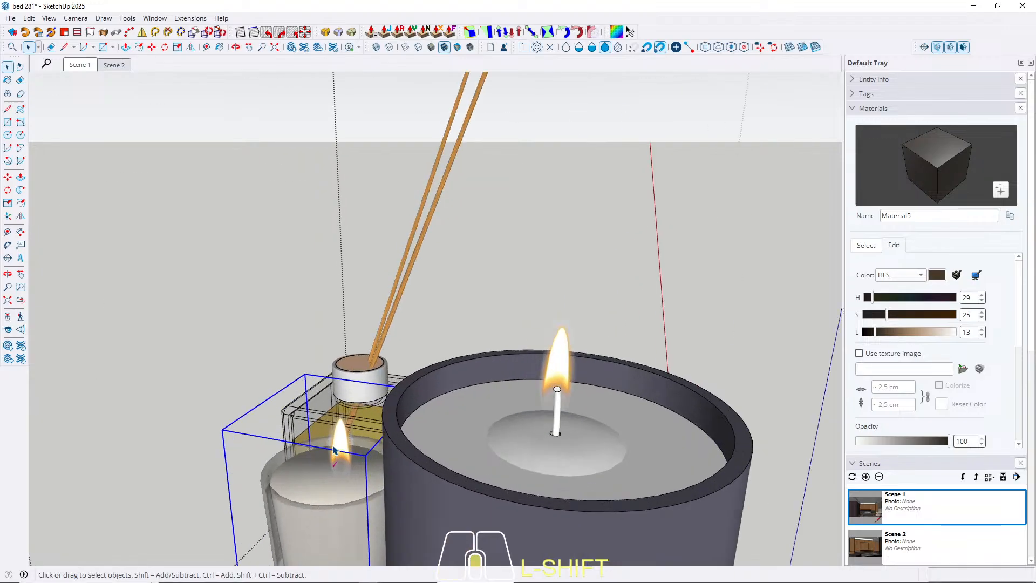
{"action": "double_click", "coordinate": [340, 447]}
{"action": "left_click", "coordinate": [340, 445], "text": "shift"}
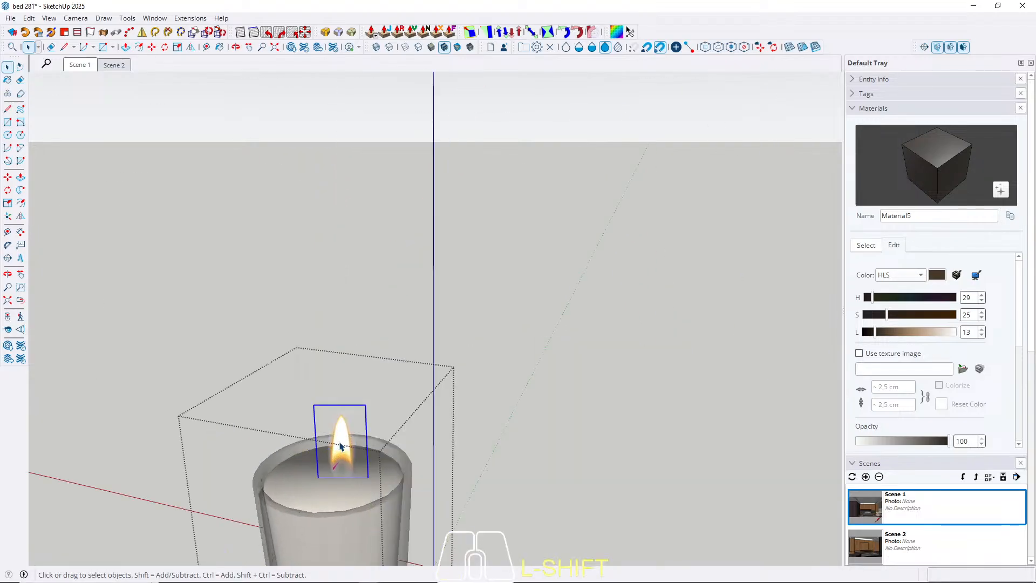
{"action": "key", "text": "Escape"}
{"action": "key", "text": "Escape"}
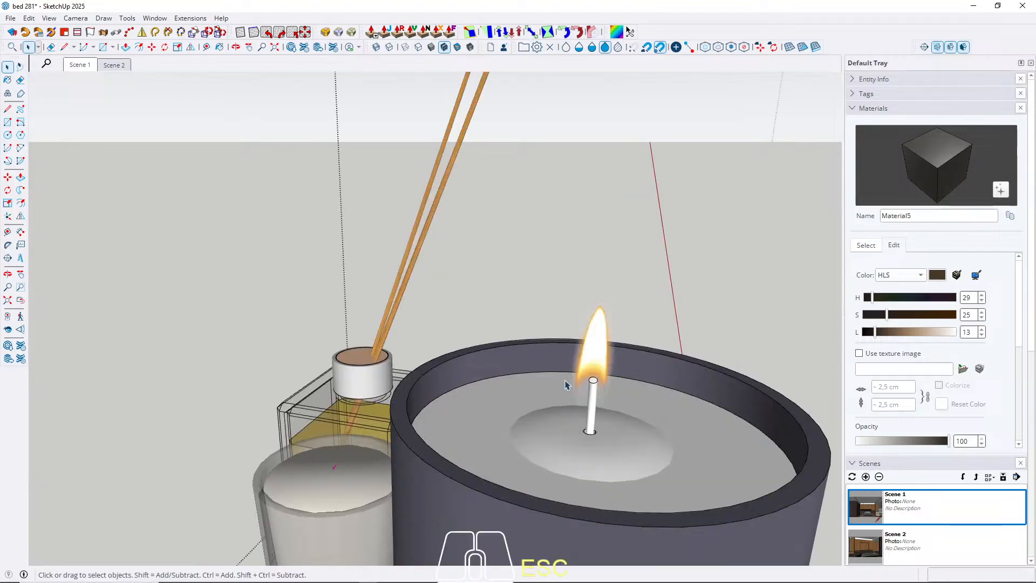
Delete the flame from the large dark candle on the nightstand.
{"action": "double_click", "coordinate": [604, 364]}
{"action": "left_click", "coordinate": [603, 361]}
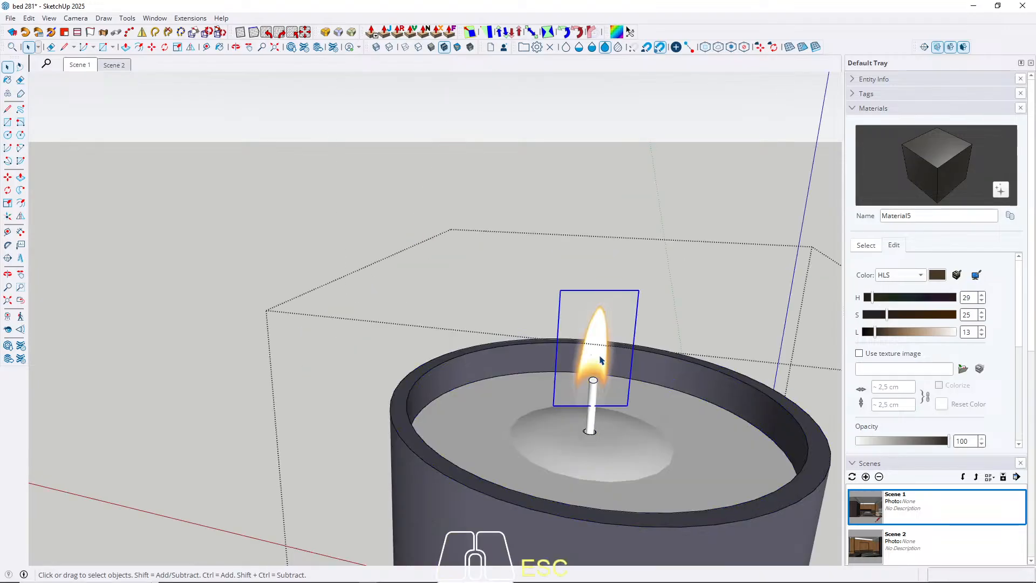
{"action": "key", "text": "Delete"}
{"action": "key", "text": "Escape"}
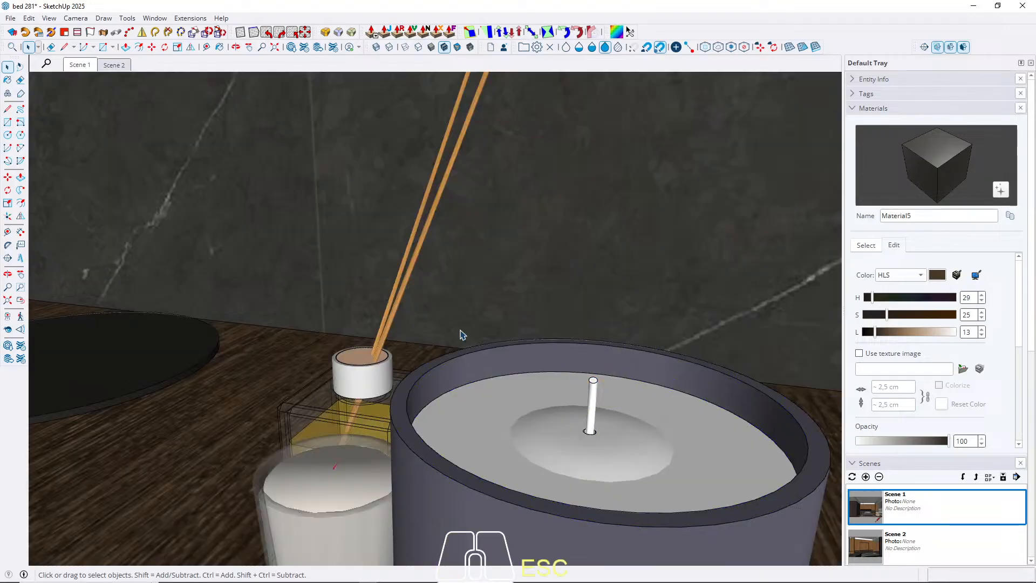
Delete the flame from the small glass candle on the television shelf in Scene 2 and return to Scene 1.
{"action": "left_click", "coordinate": [114, 65]}
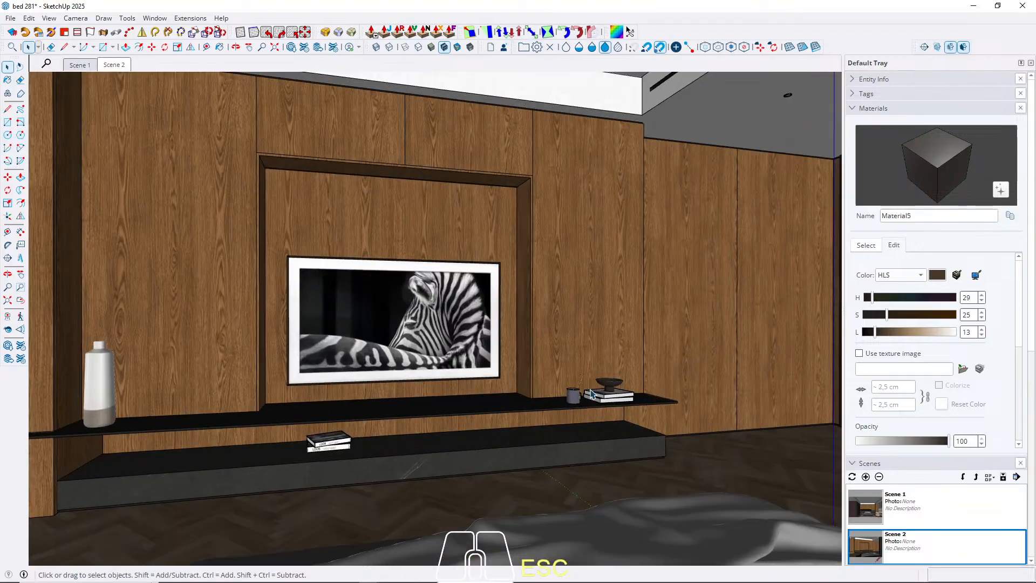
{"action": "scroll", "coordinate": [591, 394], "scroll_direction": "up", "scroll_amount": 10}
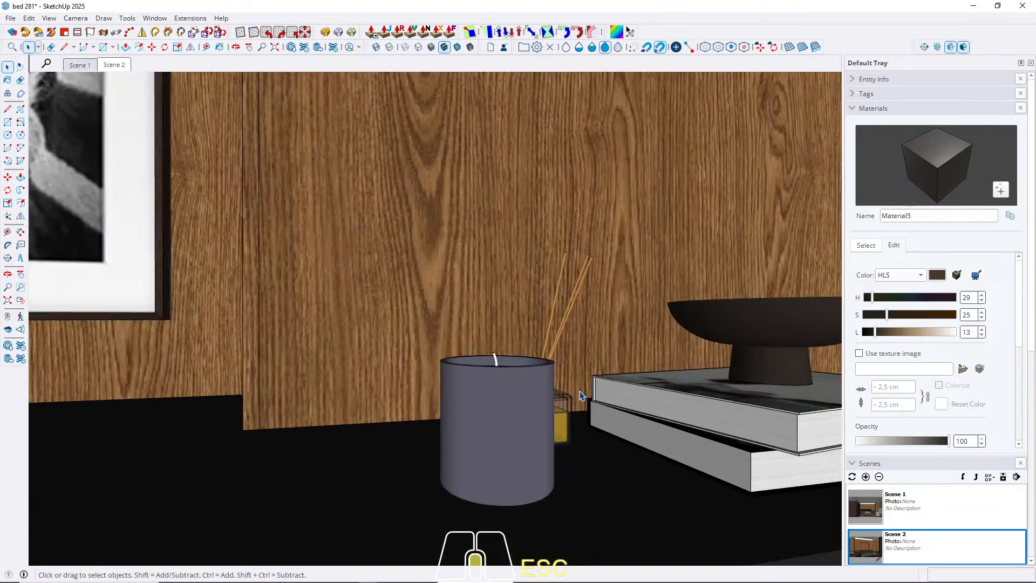
{"action": "middle_click_drag", "start_coordinate": [580, 395], "coordinate": [297, 423]}
{"action": "scroll", "coordinate": [420, 424], "scroll_direction": "up", "scroll_amount": 5}
{"action": "left_click", "coordinate": [427, 426]}
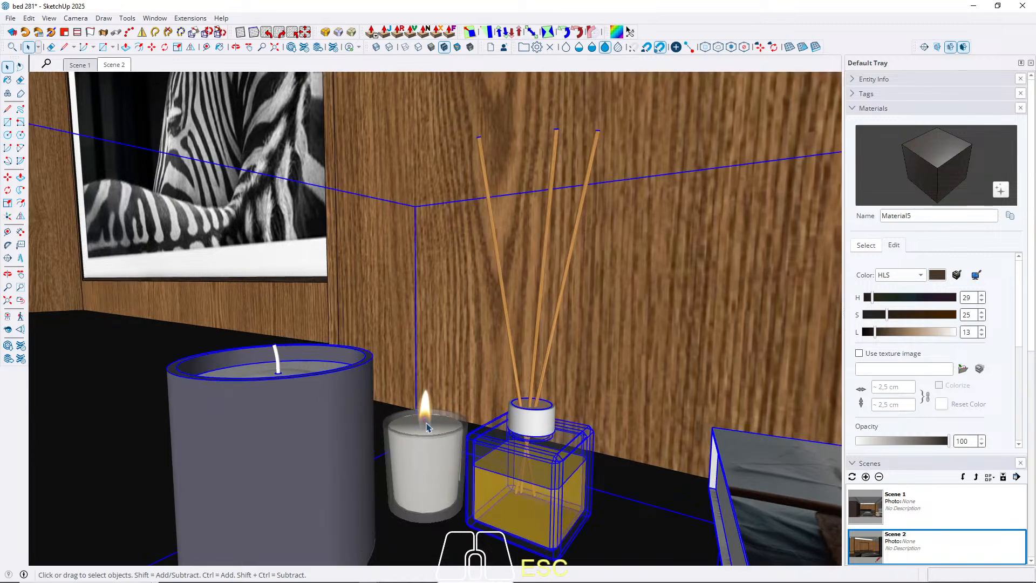
{"action": "double_click", "coordinate": [426, 423]}
{"action": "left_click", "coordinate": [426, 424]}
{"action": "double_click", "coordinate": [426, 411]}
{"action": "left_click", "coordinate": [425, 412]}
{"action": "double_click", "coordinate": [425, 403]}
{"action": "left_click", "coordinate": [425, 403]}
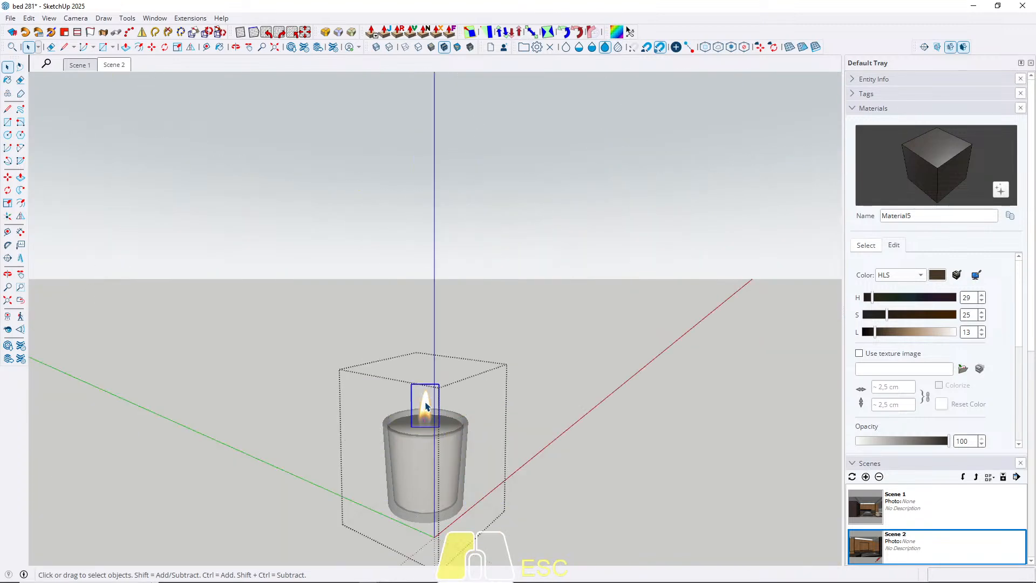
{"action": "key", "text": "Delete"}
{"action": "key", "text": "Escape"}
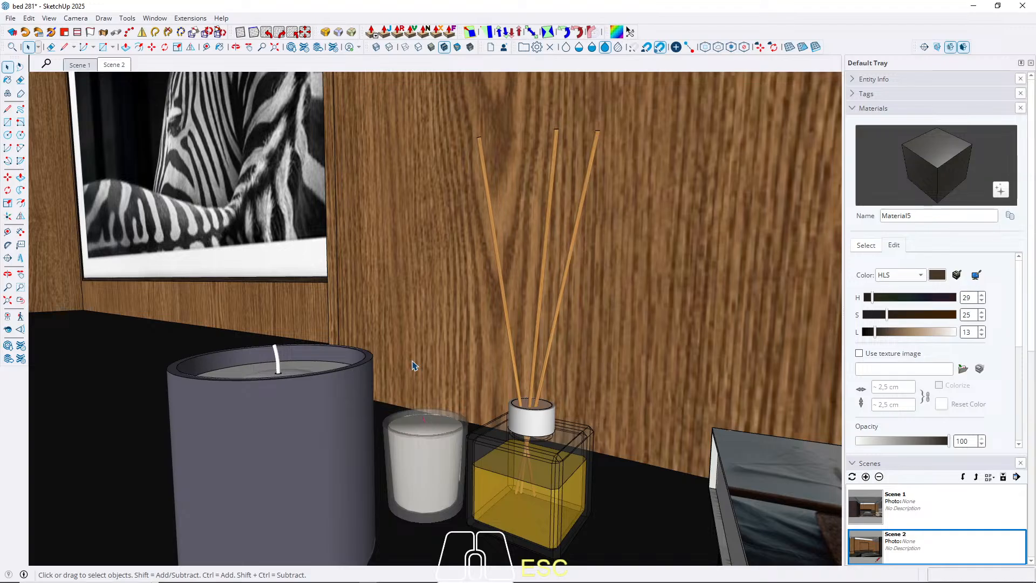
{"action": "left_click", "coordinate": [80, 65]}
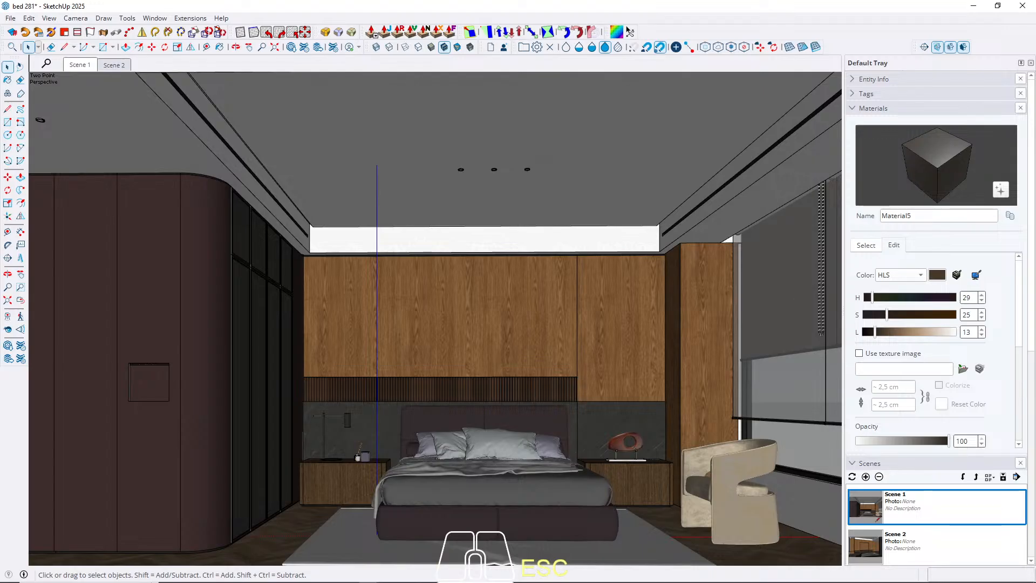
Select the wood wall panel behind the bed and examine the slatted recess along its lower edge.
{"action": "left_click", "coordinate": [290, 582]}
{"action": "left_click", "coordinate": [432, 362]}
{"action": "scroll", "coordinate": [427, 353], "scroll_direction": "up", "scroll_amount": 3}
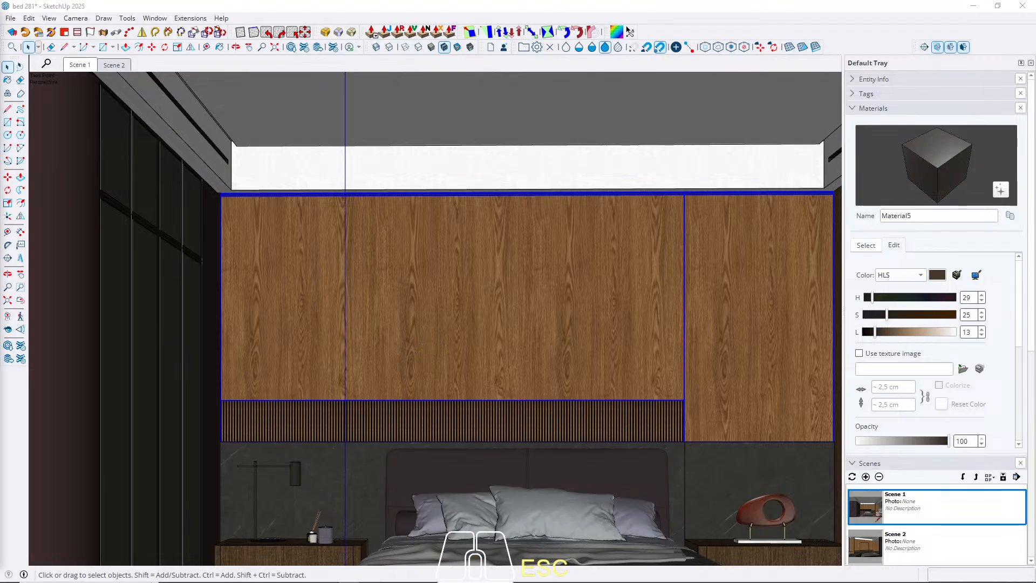
{"action": "scroll", "coordinate": [427, 356], "scroll_direction": "up", "scroll_amount": 1}
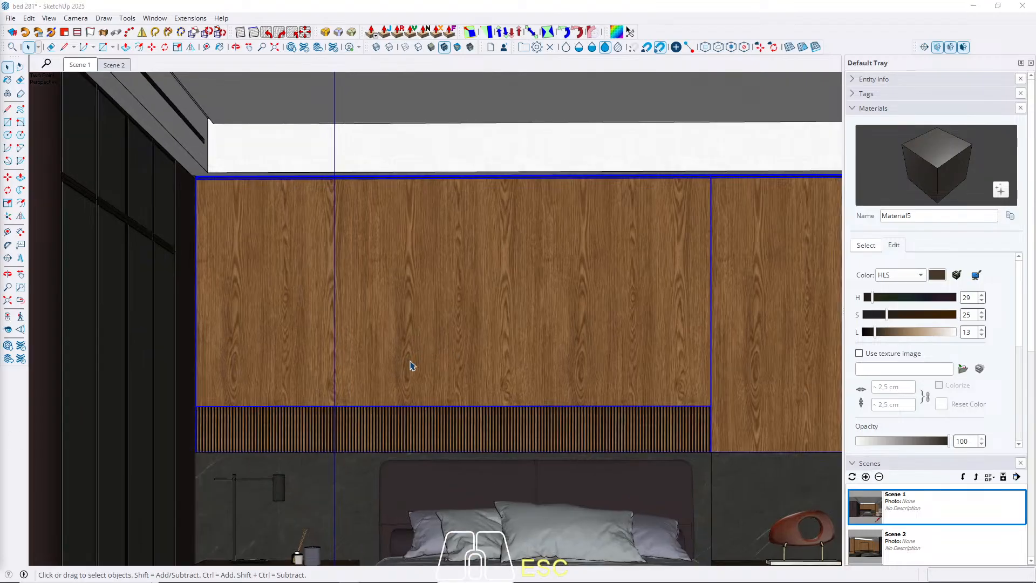
{"action": "mouse_move", "coordinate": [412, 363]}
{"action": "middle_mouse_down"}
{"action": "mouse_move", "coordinate": [439, 377]}
{"action": "mouse_move", "coordinate": [414, 358]}
{"action": "middle_mouse_up"}
{"action": "scroll", "coordinate": [334, 378], "scroll_direction": "up", "scroll_amount": 8}
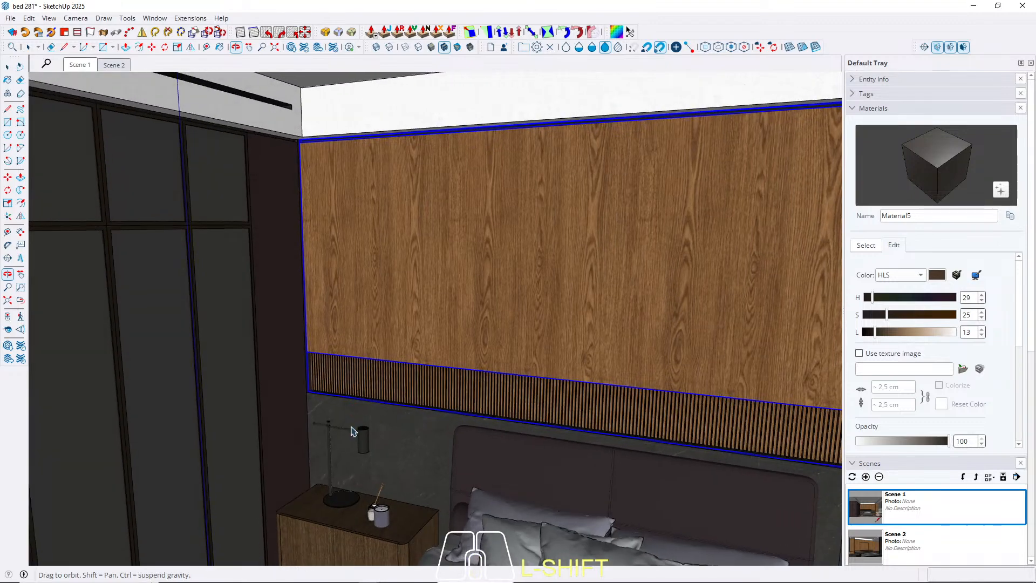
{"action": "key", "text": "space"}
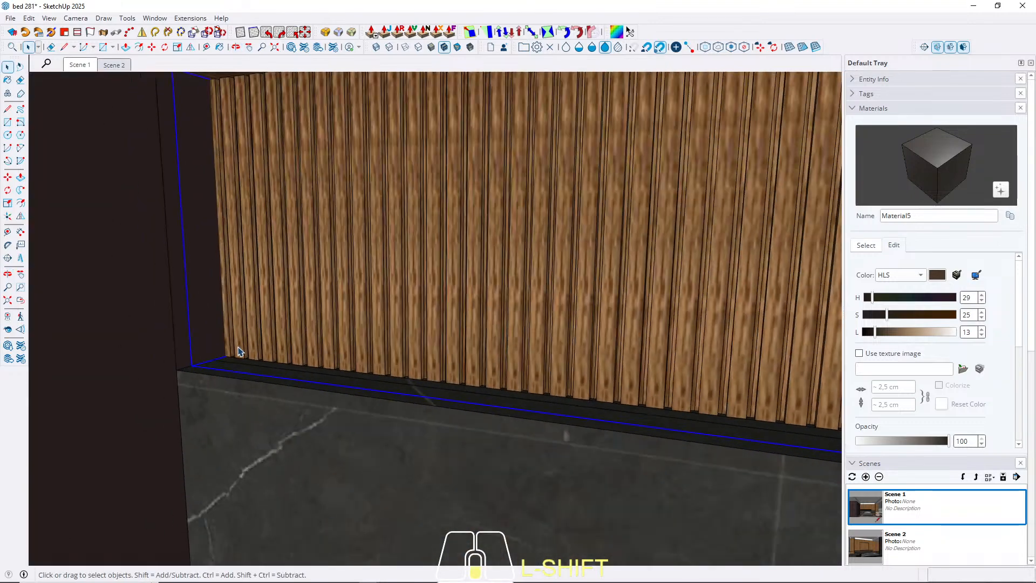
{"action": "middle_click_drag", "start_coordinate": [238, 351], "coordinate": [833, 343], "text": "shift"}
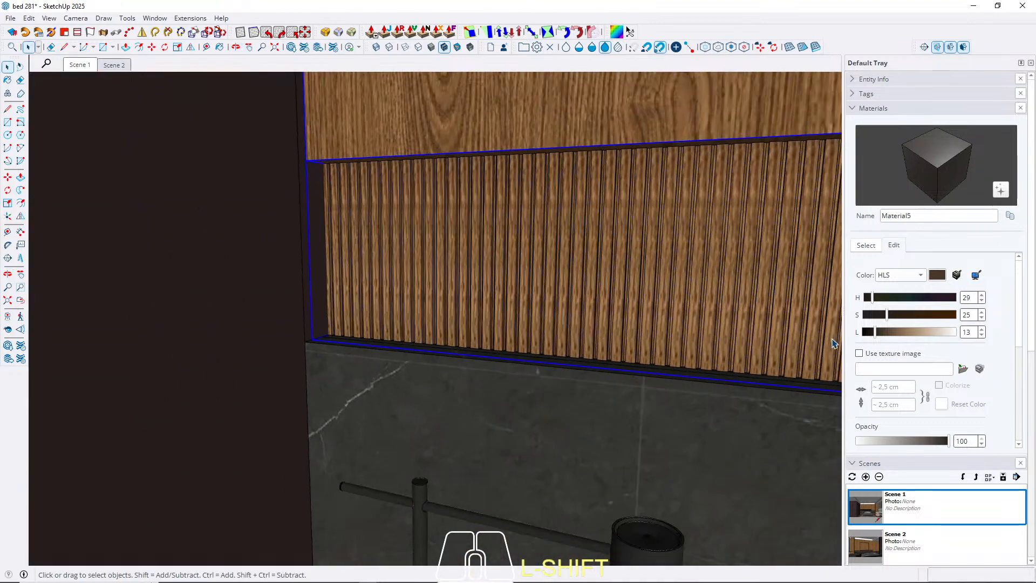
Create a pale yellow material named WALL PANEL LED with hue 51, saturation 41 and lightness 65.
{"action": "left_click", "coordinate": [865, 246]}
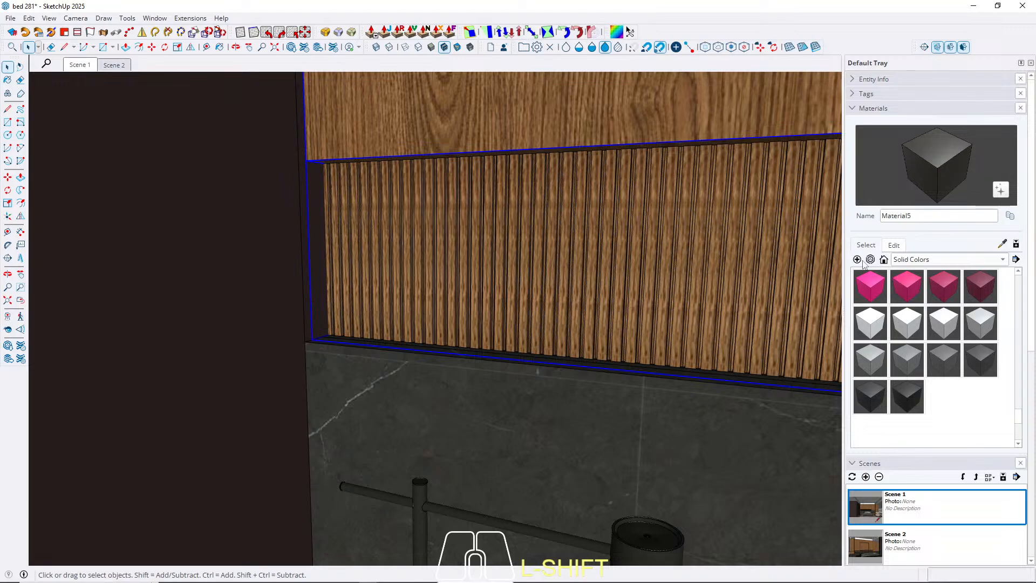
{"action": "left_click", "coordinate": [857, 259]}
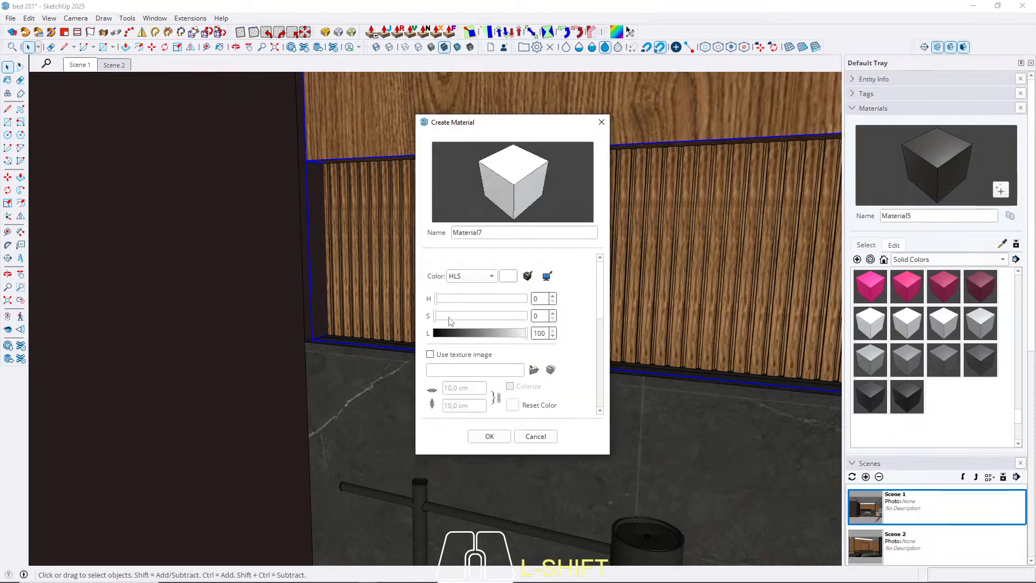
{"action": "left_click", "coordinate": [473, 316]}
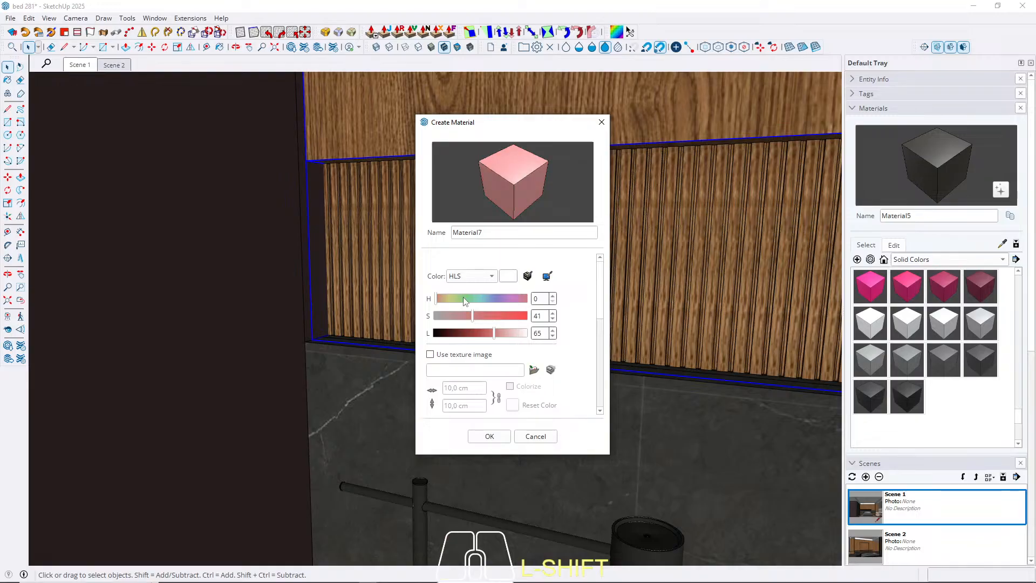
{"action": "left_click", "coordinate": [464, 299]}
{"action": "left_click_drag", "start_coordinate": [463, 299], "coordinate": [451, 299]}
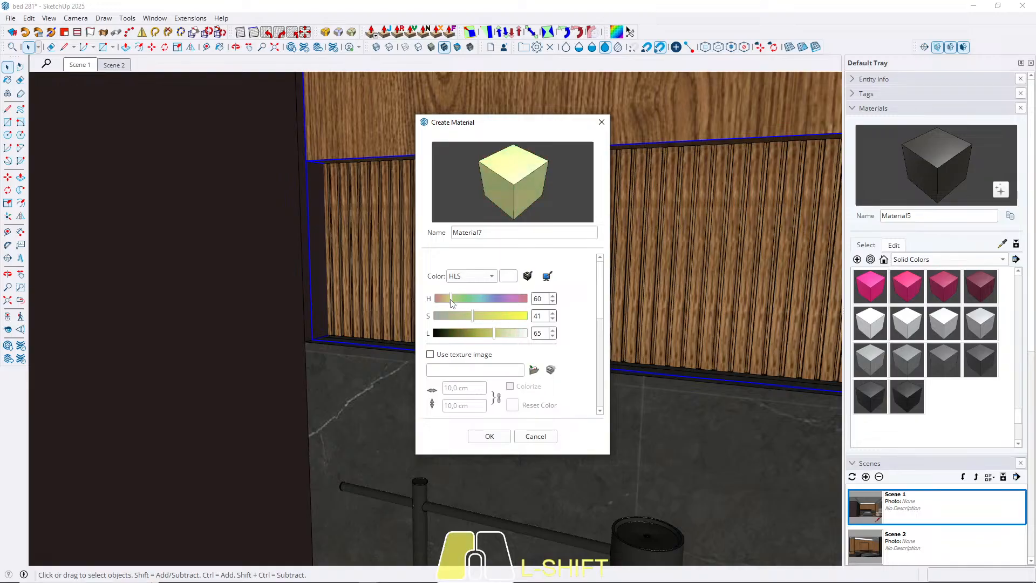
{"action": "double_click", "coordinate": [494, 233]}
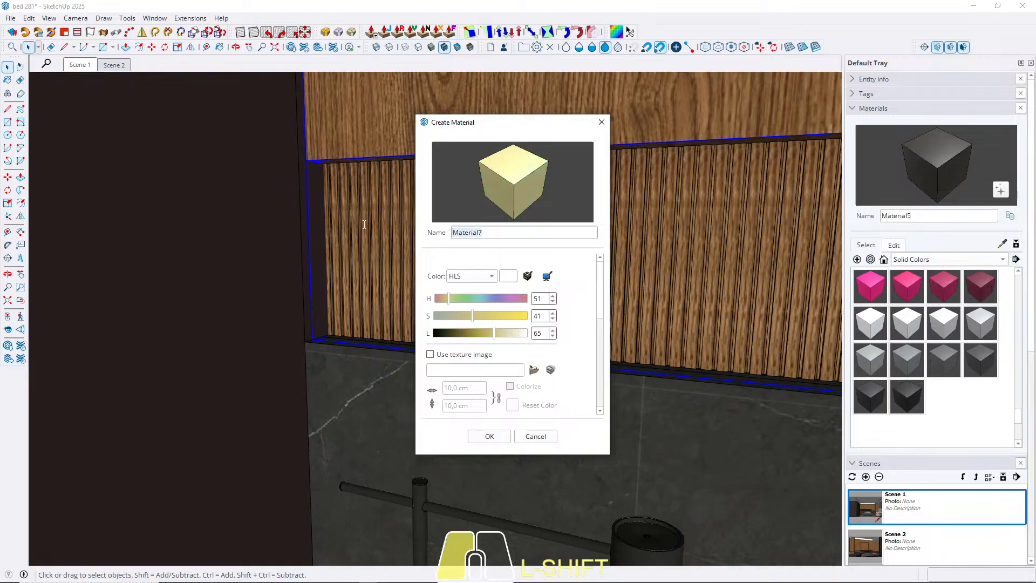
{"action": "type", "text": "WALL"}
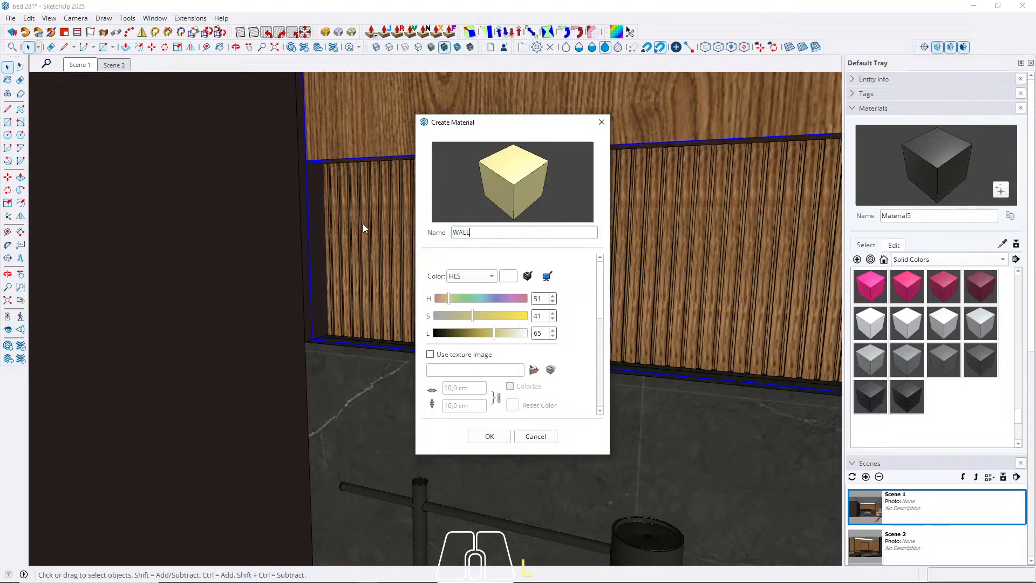
{"action": "type", "text": " PANEL LED"}
{"action": "left_click", "coordinate": [507, 438]}
Paint the narrow ledge strip in front of the wood slats with WALL PANEL LED, then view it from Scene 1.
{"action": "middle_click_drag", "start_coordinate": [378, 324], "coordinate": [335, 364]}
{"action": "scroll", "coordinate": [335, 363], "scroll_direction": "down", "scroll_amount": 5}
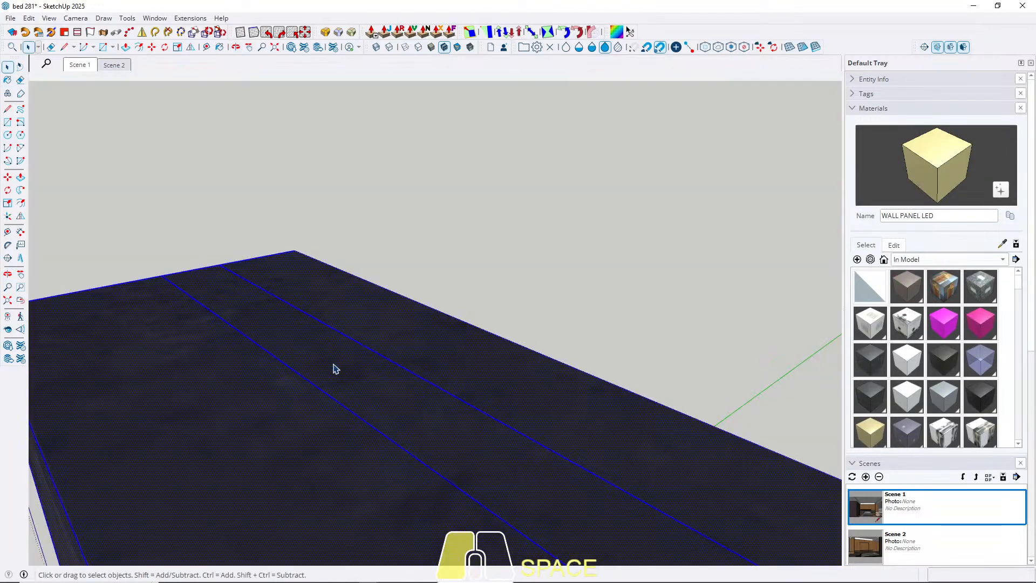
{"action": "key", "text": "b"}
{"action": "left_click", "coordinate": [337, 362]}
{"action": "key", "text": "space"}
{"action": "key", "text": "Escape"}
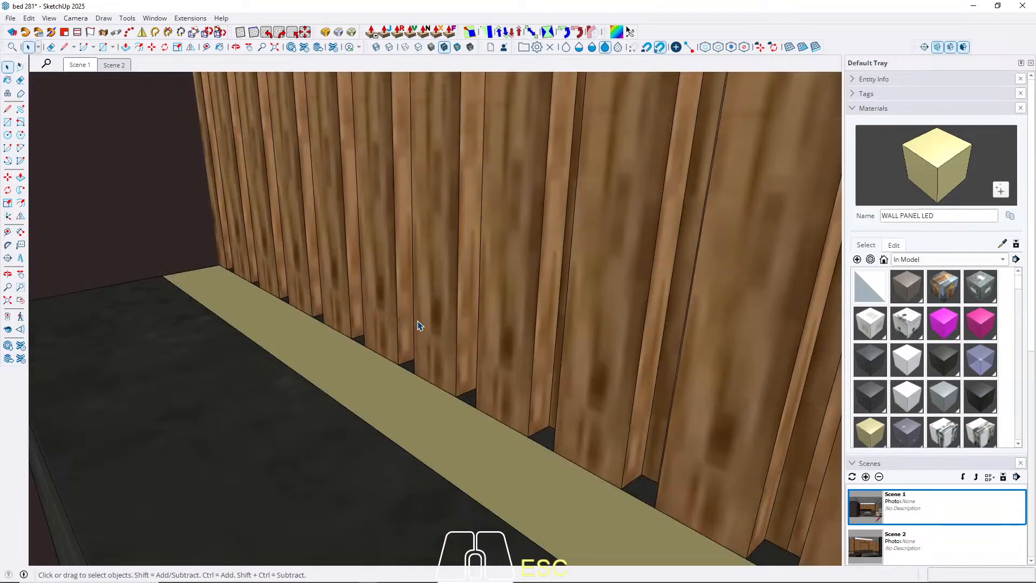
{"action": "left_click", "coordinate": [79, 65]}
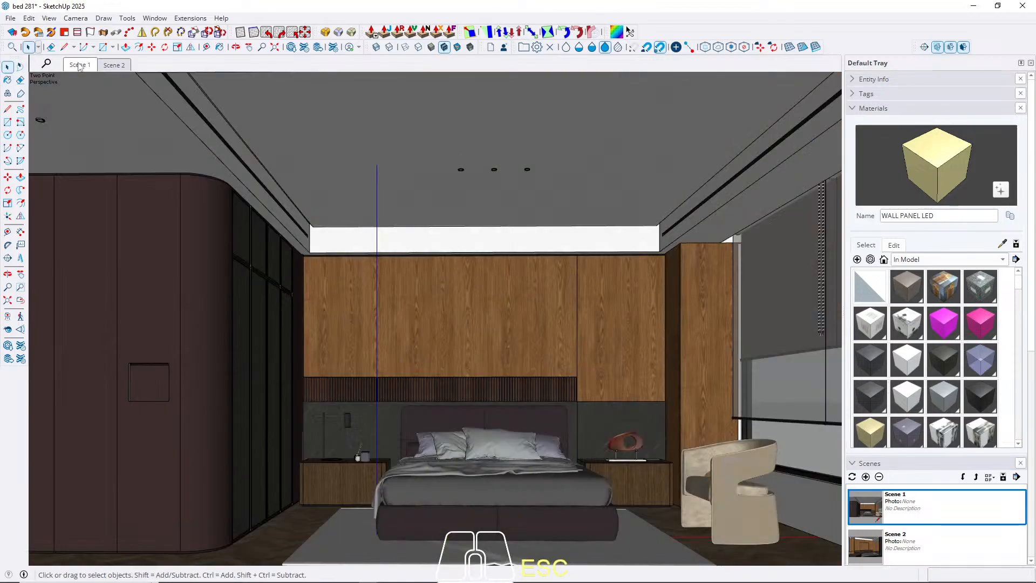
{"action": "scroll", "coordinate": [365, 411], "scroll_direction": "up", "scroll_amount": 8}
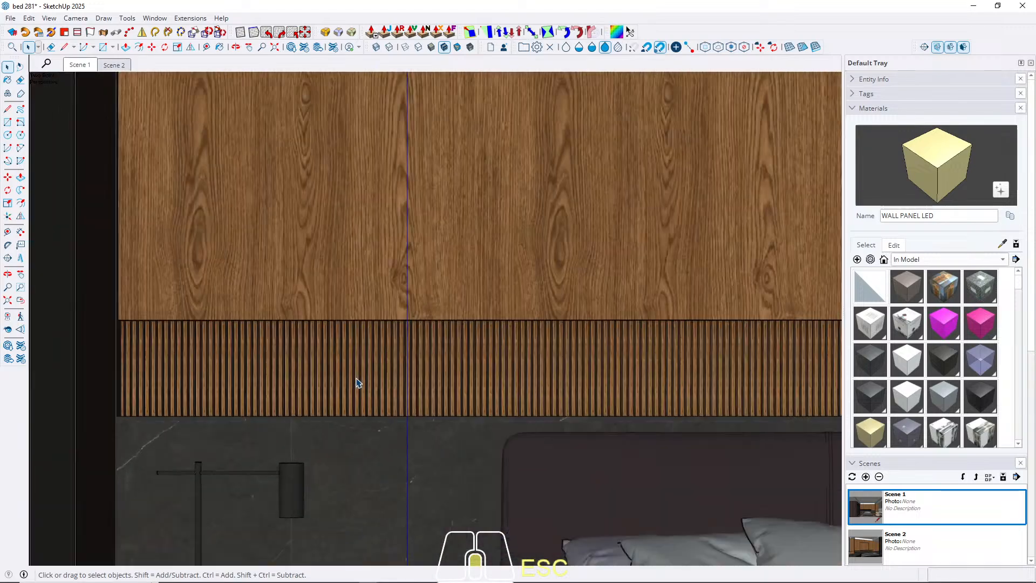
{"action": "middle_click_drag", "start_coordinate": [359, 384], "coordinate": [400, 416]}
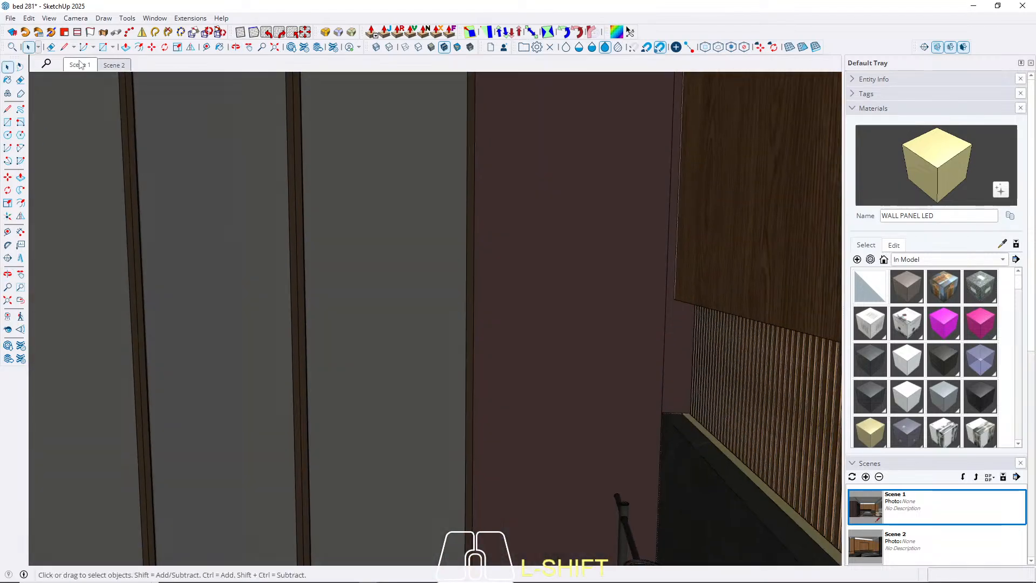
From Scene 2, apply WALL PANEL LED to the thin strip along the back of the TV niche's upper surface and exit the group.
{"action": "left_click", "coordinate": [113, 65]}
{"action": "scroll", "coordinate": [369, 237], "scroll_direction": "up", "scroll_amount": 10}
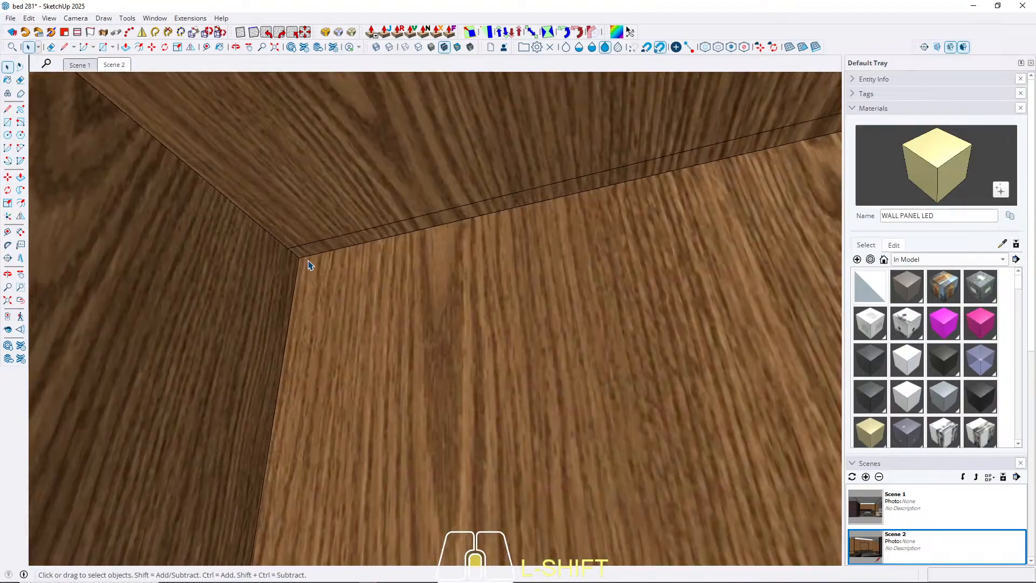
{"action": "scroll", "coordinate": [308, 260], "scroll_direction": "up", "scroll_amount": 1}
{"action": "left_click", "coordinate": [305, 249]}
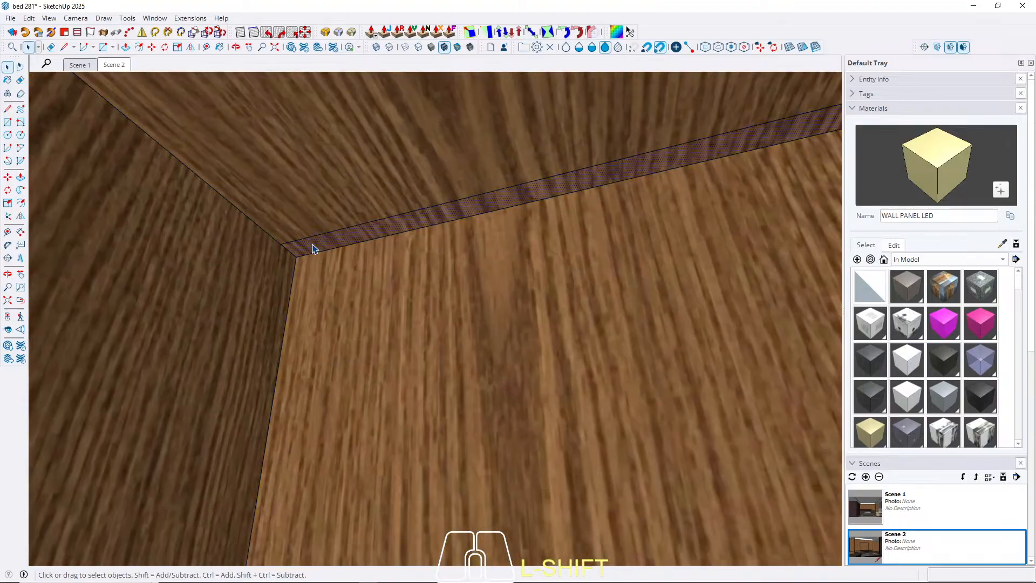
{"action": "left_click", "coordinate": [313, 249], "text": "shift"}
{"action": "key", "text": "space"}
{"action": "left_click", "coordinate": [122, 66]}
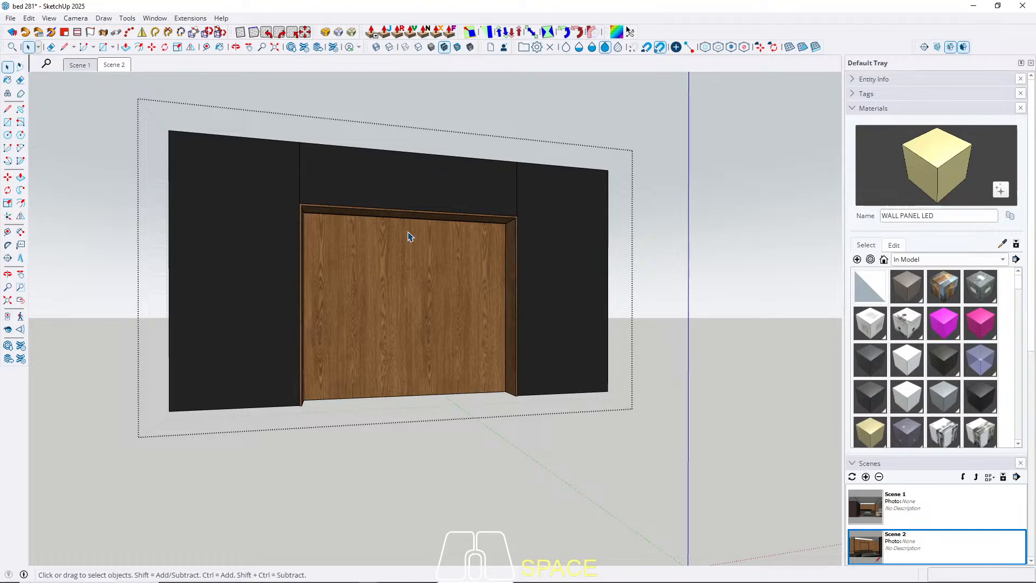
{"action": "key", "text": "Escape"}
{"action": "key", "text": "Escape"}
{"action": "scroll", "coordinate": [410, 235], "scroll_direction": "up", "scroll_amount": 6}
{"action": "middle_click_drag", "start_coordinate": [396, 235], "coordinate": [226, 170]}
{"action": "middle_click_drag", "start_coordinate": [481, 299], "coordinate": [594, 346]}
{"action": "middle_click_drag", "start_coordinate": [593, 345], "coordinate": [502, 284], "text": "shift"}
{"action": "key", "text": "space"}
{"action": "left_click", "coordinate": [117, 68]}
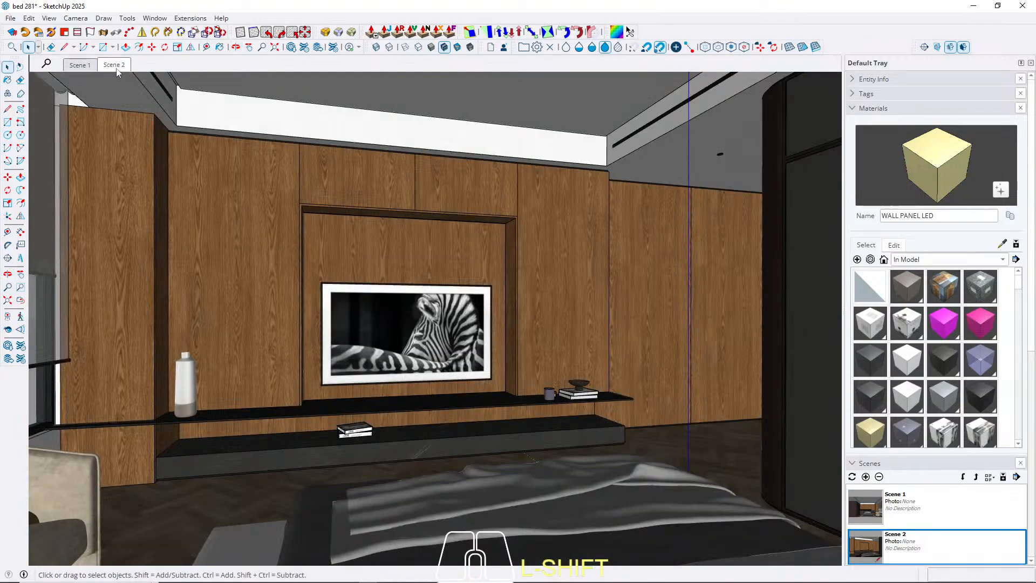
Open the top panel of the dark brown wardrobe's recess and copy its back lower edge 2 cm inward across the underside.
{"action": "scroll", "coordinate": [583, 392], "scroll_direction": "up", "scroll_amount": 6}
{"action": "middle_click_drag", "start_coordinate": [465, 354], "coordinate": [705, 301]}
{"action": "left_click", "coordinate": [690, 303]}
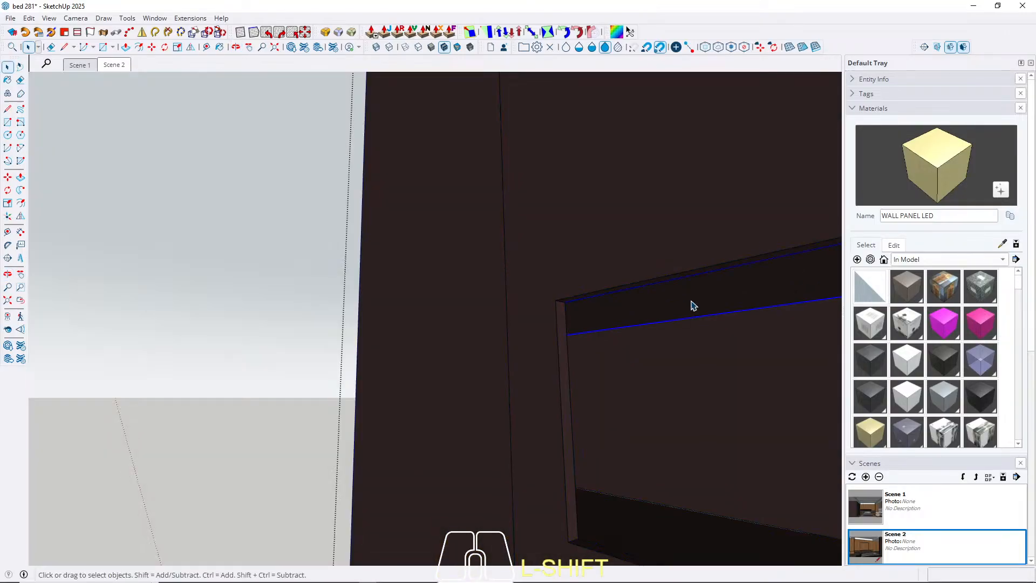
{"action": "double_click", "coordinate": [690, 315]}
{"action": "left_click", "coordinate": [699, 319]}
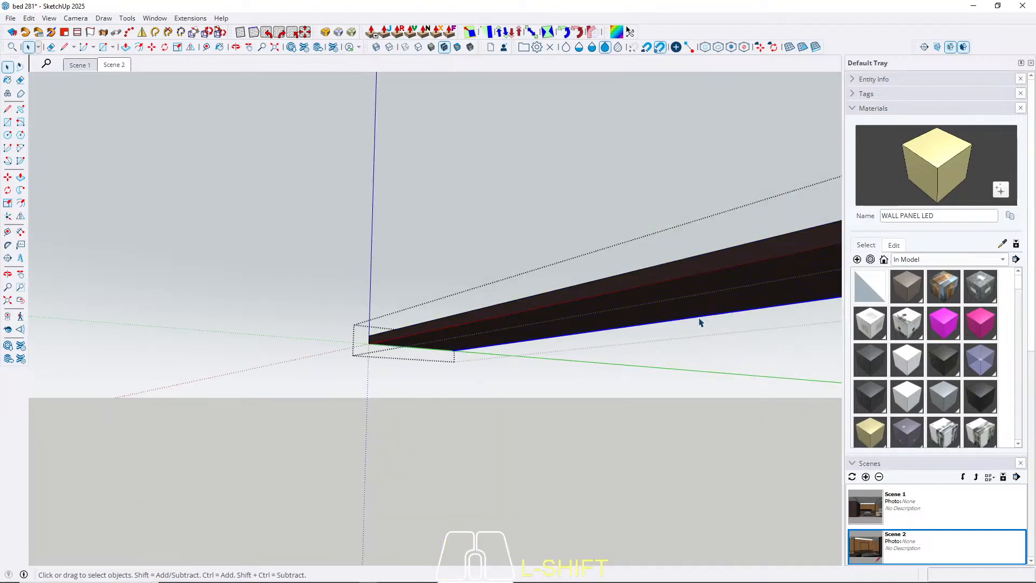
{"action": "key", "text": "m"}
{"action": "left_click", "coordinate": [707, 319]}
{"action": "key", "text": "ctrl"}
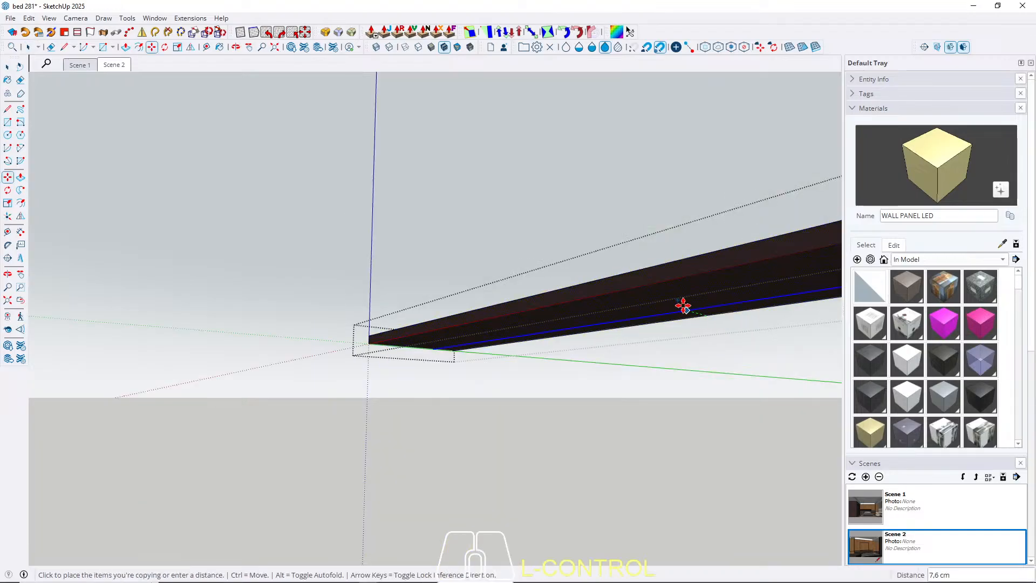
{"action": "key", "text": "Escape"}
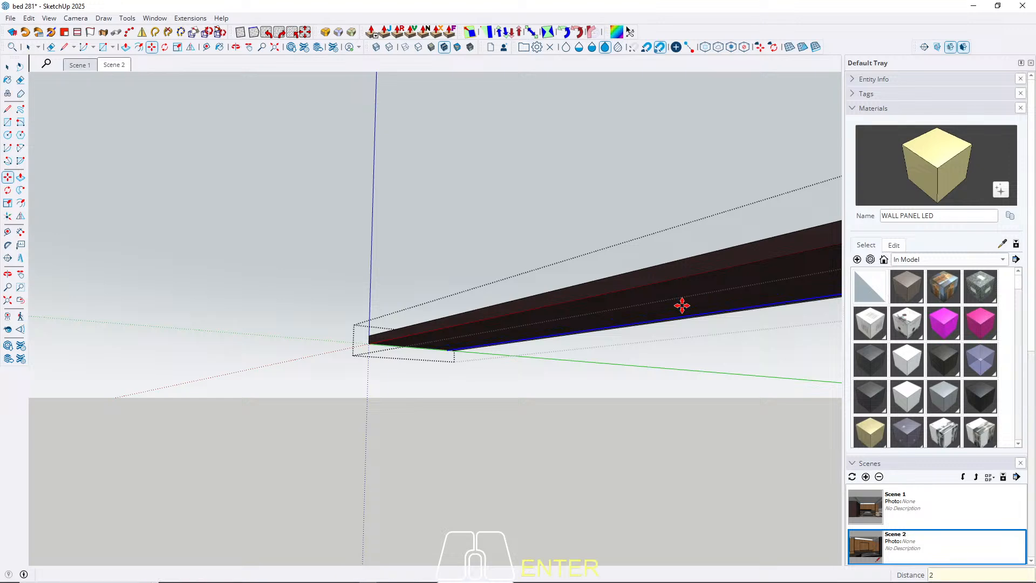
{"action": "key", "text": "space"}
Paint the narrow strip under the recess's top panel with WALL PANEL LED, exit the group and check it from Scene 1.
{"action": "middle_click_drag", "start_coordinate": [666, 347], "coordinate": [634, 234]}
{"action": "scroll", "coordinate": [657, 319], "scroll_direction": "up", "scroll_amount": 3}
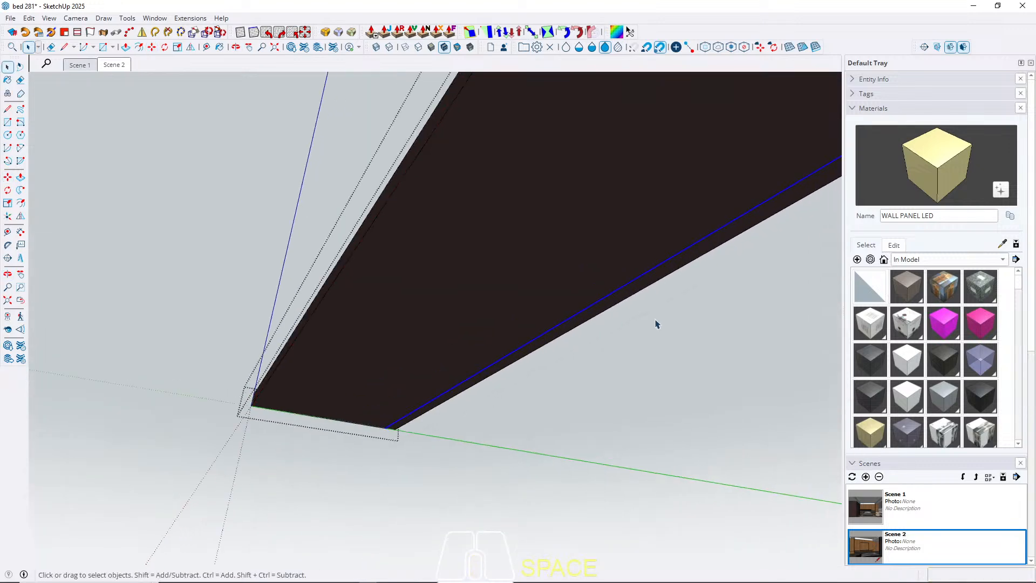
{"action": "key", "text": "b"}
{"action": "left_click", "coordinate": [658, 273]}
{"action": "key", "text": "space"}
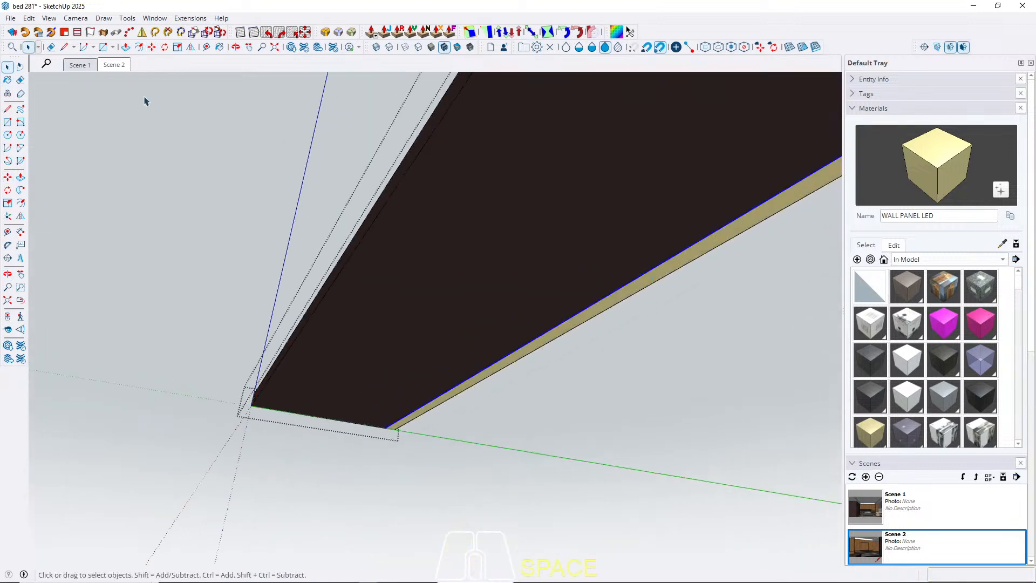
{"action": "left_click", "coordinate": [115, 66]}
{"action": "key", "text": "Escape"}
{"action": "left_click", "coordinate": [80, 67]}
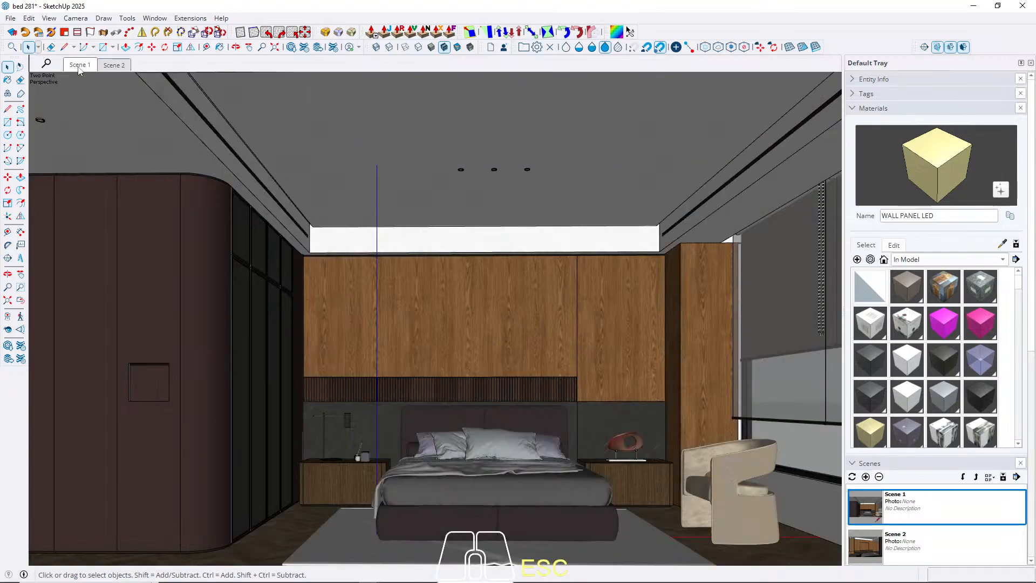
{"action": "scroll", "coordinate": [264, 444], "scroll_direction": "up", "scroll_amount": 7}
{"action": "middle_click_drag", "start_coordinate": [136, 339], "coordinate": [296, 278]}
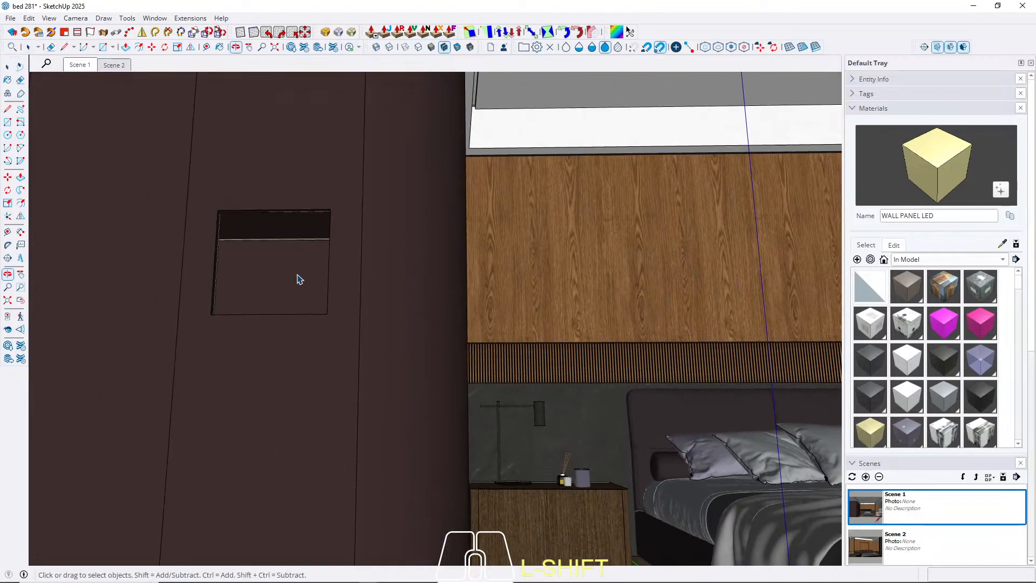
From Scene 2, open the black shelf below the TV for editing and select the back edge of its underside.
{"action": "left_click", "coordinate": [115, 66]}
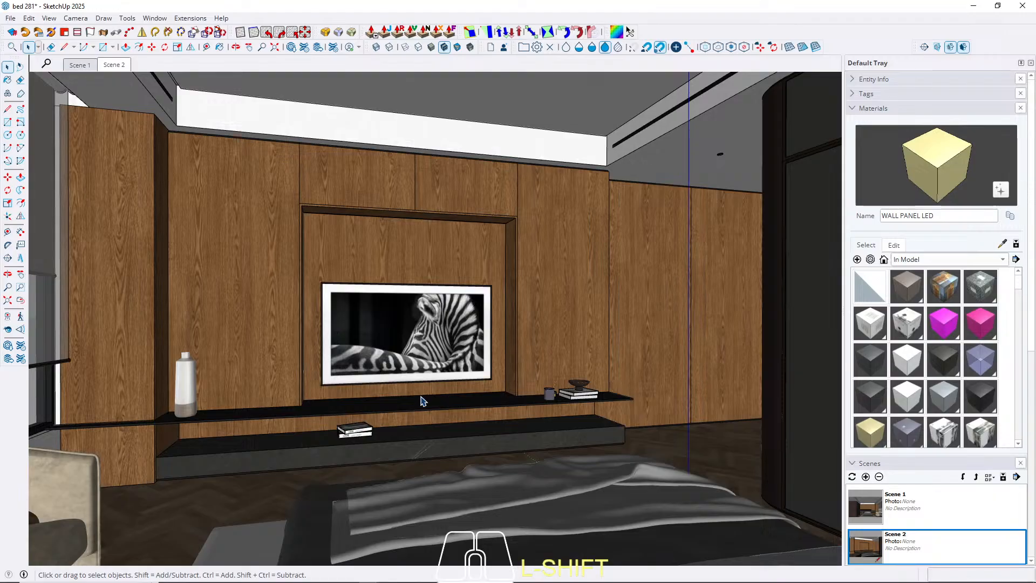
{"action": "scroll", "coordinate": [458, 432], "scroll_direction": "up", "scroll_amount": 10}
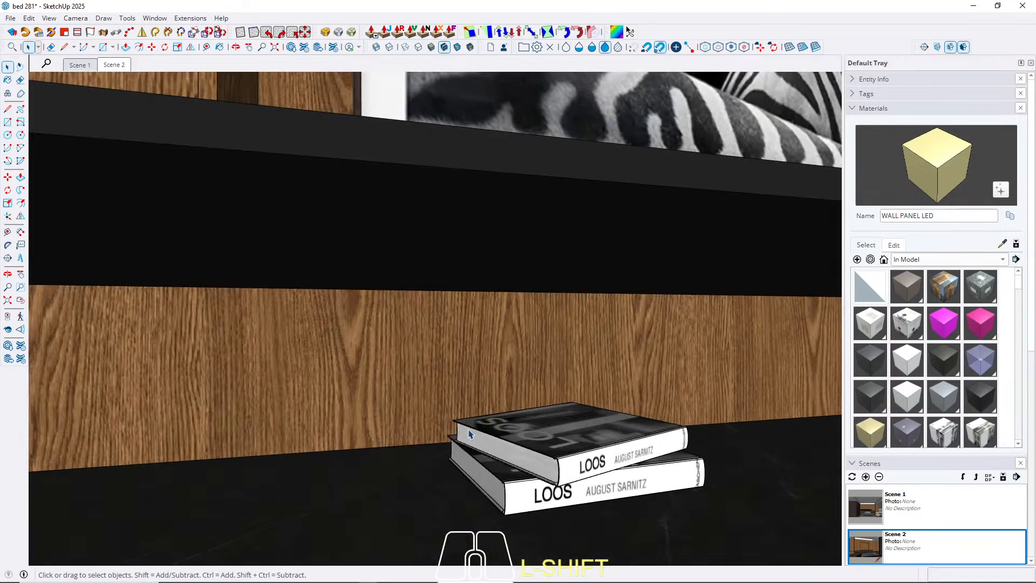
{"action": "middle_click_drag", "start_coordinate": [469, 433], "coordinate": [386, 366]}
{"action": "double_click", "coordinate": [411, 358]}
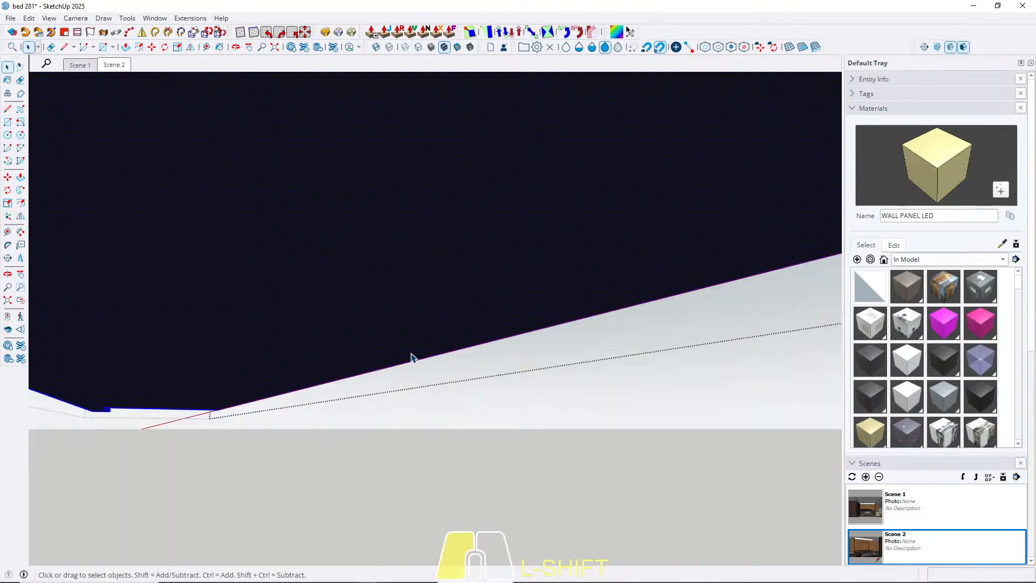
{"action": "left_click", "coordinate": [409, 368]}
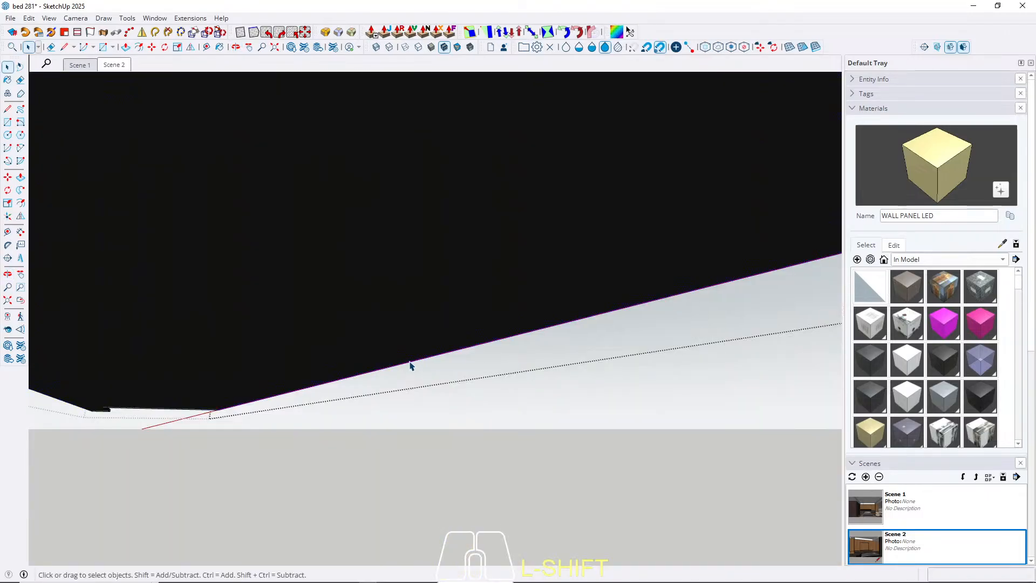
{"action": "key", "text": "m"}
{"action": "key", "text": "ctrl"}
{"action": "left_click", "coordinate": [412, 363]}
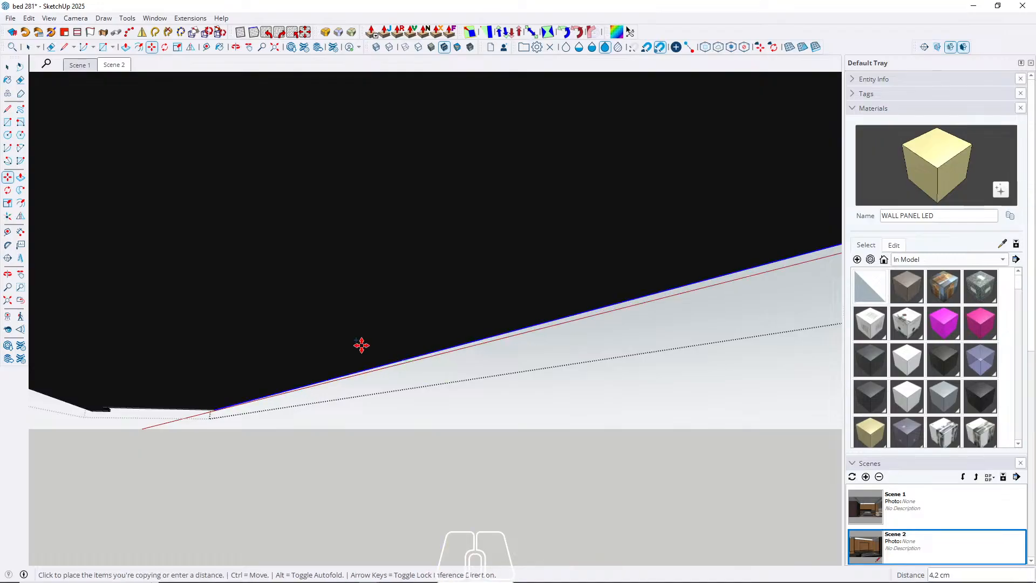
{"action": "key", "text": "w"}
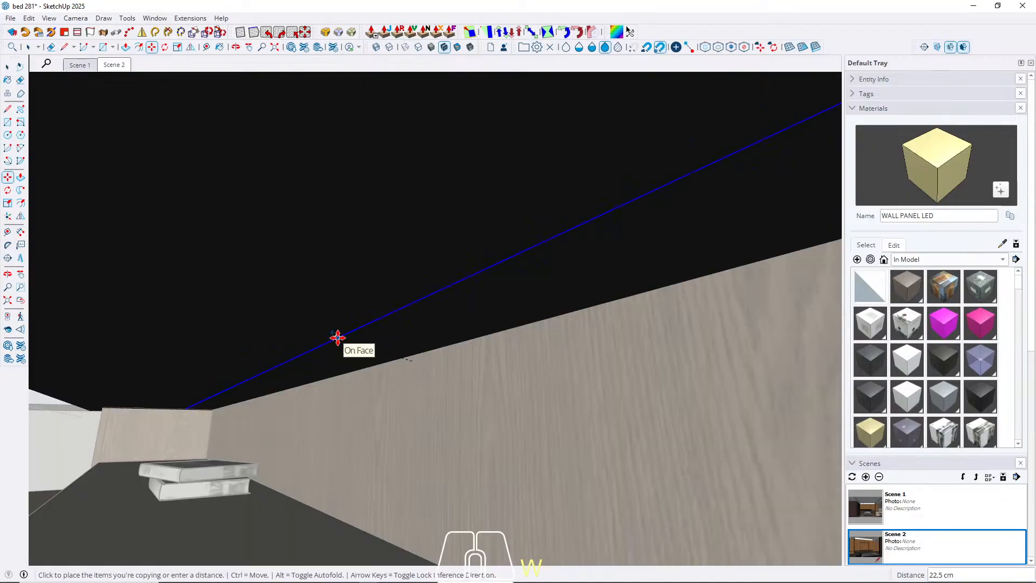
{"action": "left_click", "coordinate": [385, 365]}
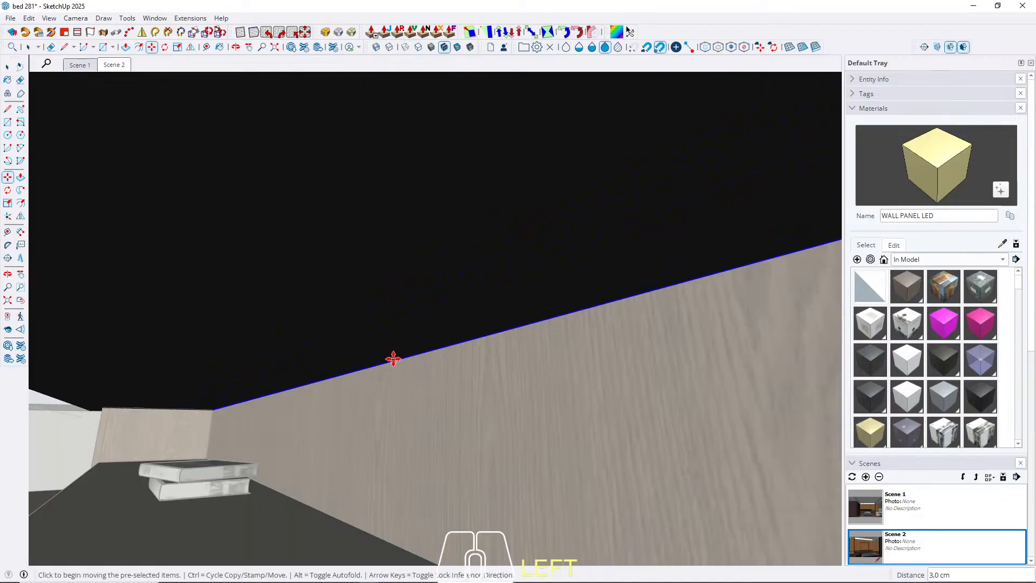
Copy the TV shelf's back lower edge 2 cm inward across its underside.
{"action": "key", "text": "ctrl"}
{"action": "left_click", "coordinate": [394, 359]}
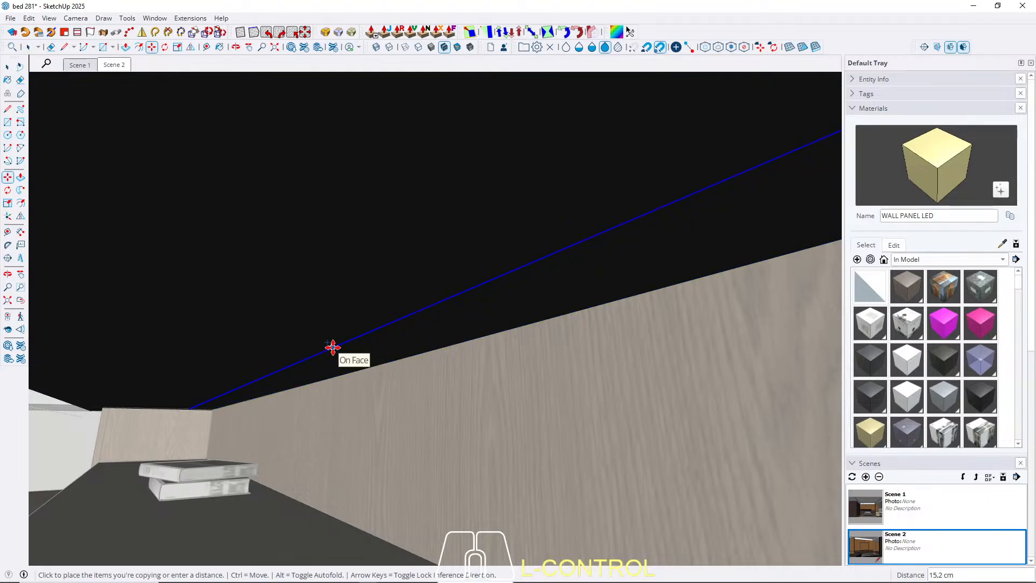
{"action": "key", "text": "Left"}
{"action": "type", "text": "2"}
{"action": "key", "text": "Return"}
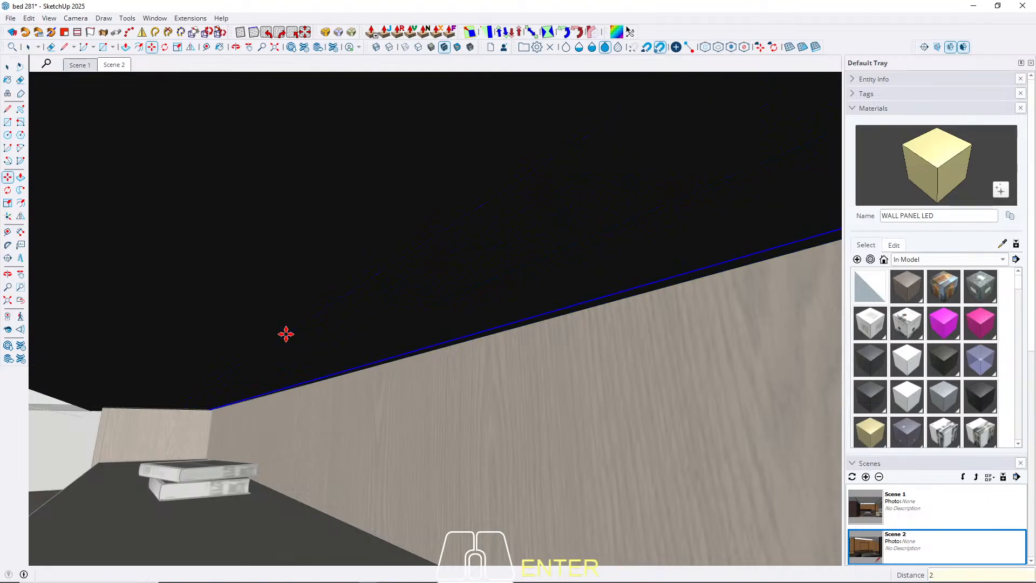
{"action": "key", "text": "space"}
Copy the short end edge of the shelf's narrow back strip 5 cm inward from the shelf's end.
{"action": "middle_click_drag", "start_coordinate": [494, 375], "coordinate": [114, 339]}
{"action": "middle_click_drag", "start_coordinate": [594, 367], "coordinate": [88, 353], "text": "shift"}
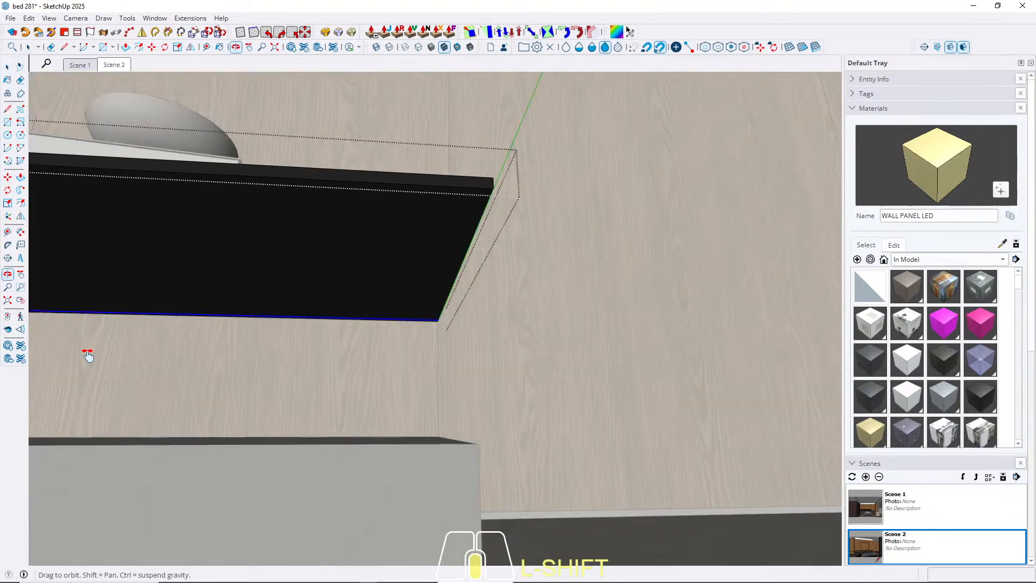
{"action": "scroll", "coordinate": [425, 343], "scroll_direction": "up", "scroll_amount": 5}
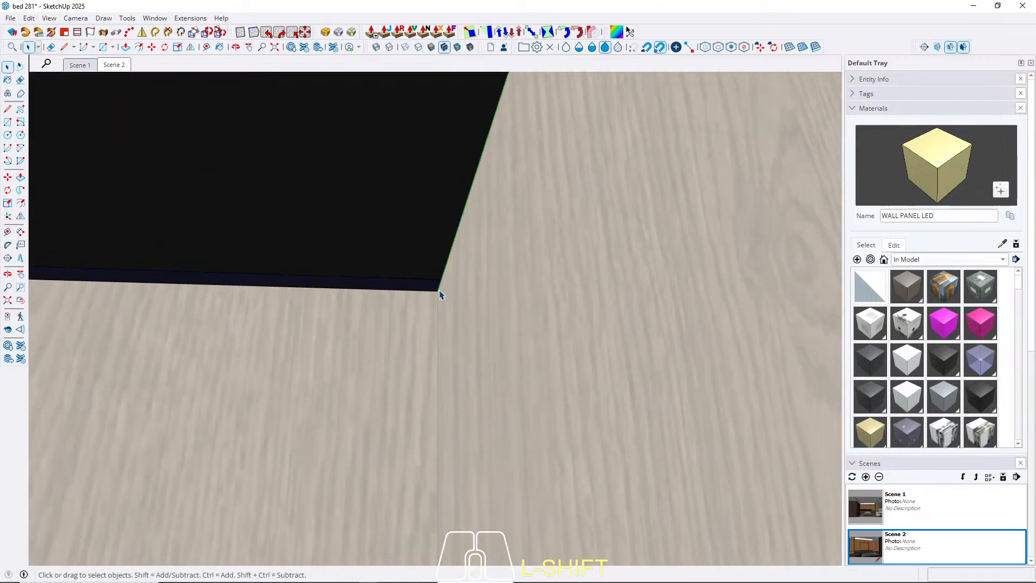
{"action": "key", "text": "m"}
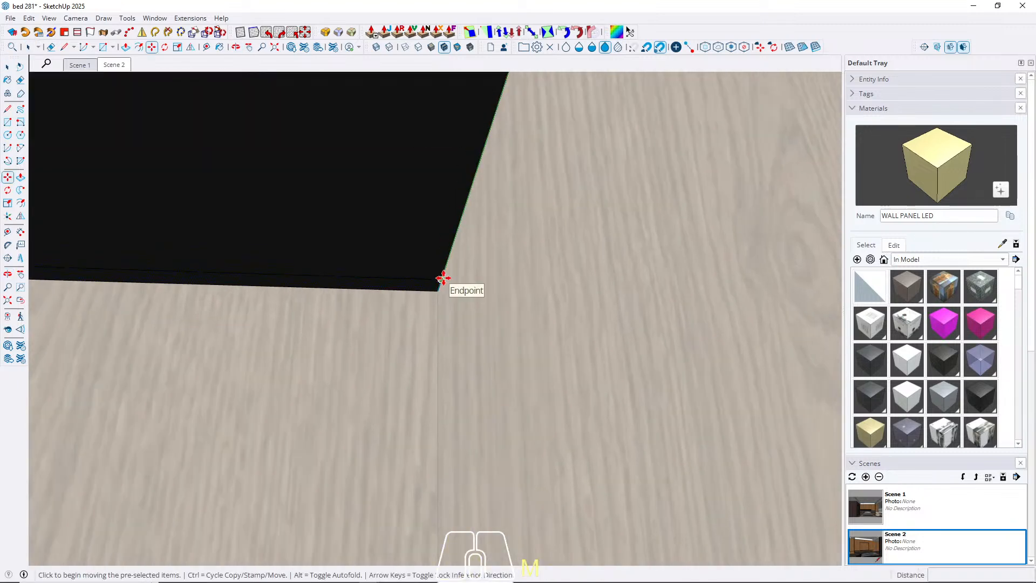
{"action": "left_click", "coordinate": [443, 278]}
{"action": "key", "text": "ctrl"}
{"action": "type", "text": "5"}
{"action": "key", "text": "Return"}
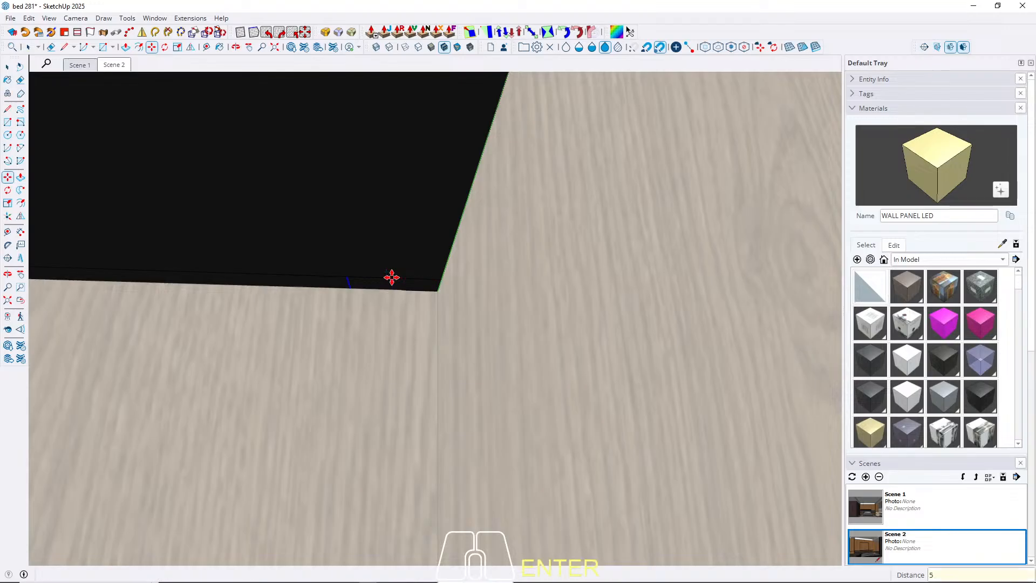
Paint the narrow strip under the TV shelf with WALL PANEL LED and erase the leftover line beyond its end.
{"action": "key", "text": "space"}
{"action": "key", "text": "b"}
{"action": "left_click", "coordinate": [341, 282]}
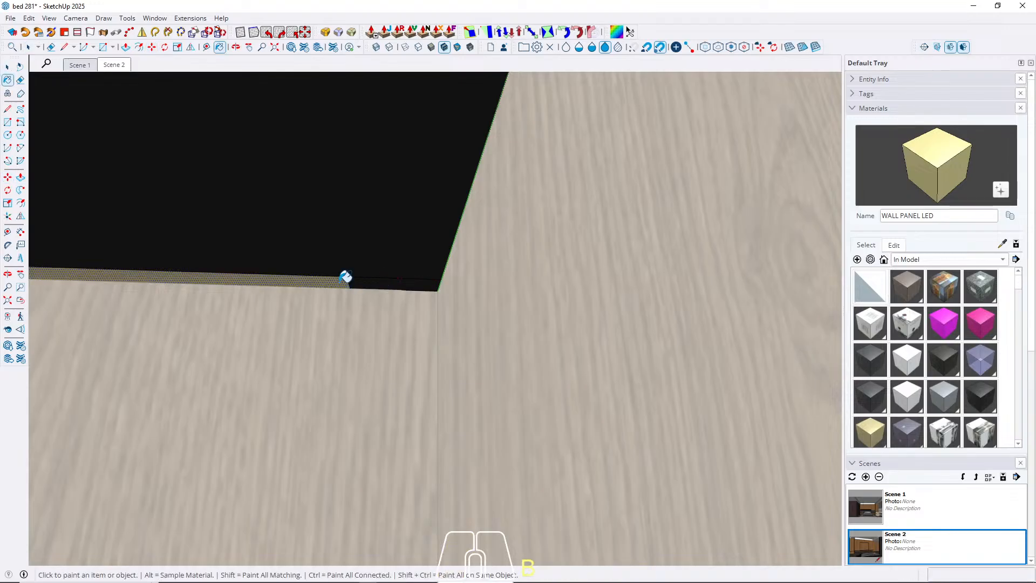
{"action": "key", "text": "space"}
{"action": "key", "text": "e"}
{"action": "left_click_drag", "start_coordinate": [378, 270], "coordinate": [384, 278]}
{"action": "key", "text": "space"}
{"action": "key", "text": "Escape"}
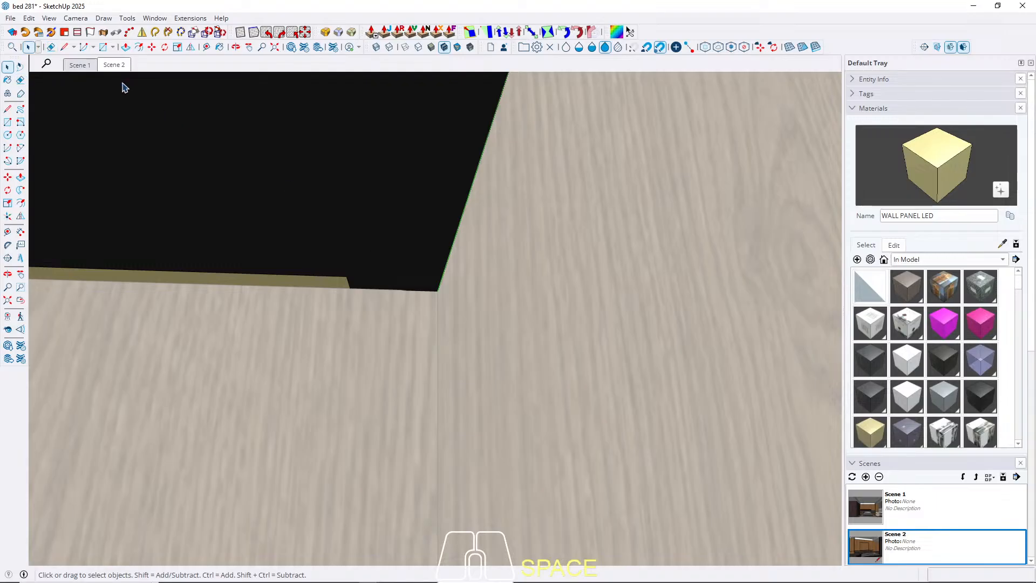
{"action": "left_click", "coordinate": [113, 65]}
{"action": "scroll", "coordinate": [242, 436], "scroll_direction": "up", "scroll_amount": 6}
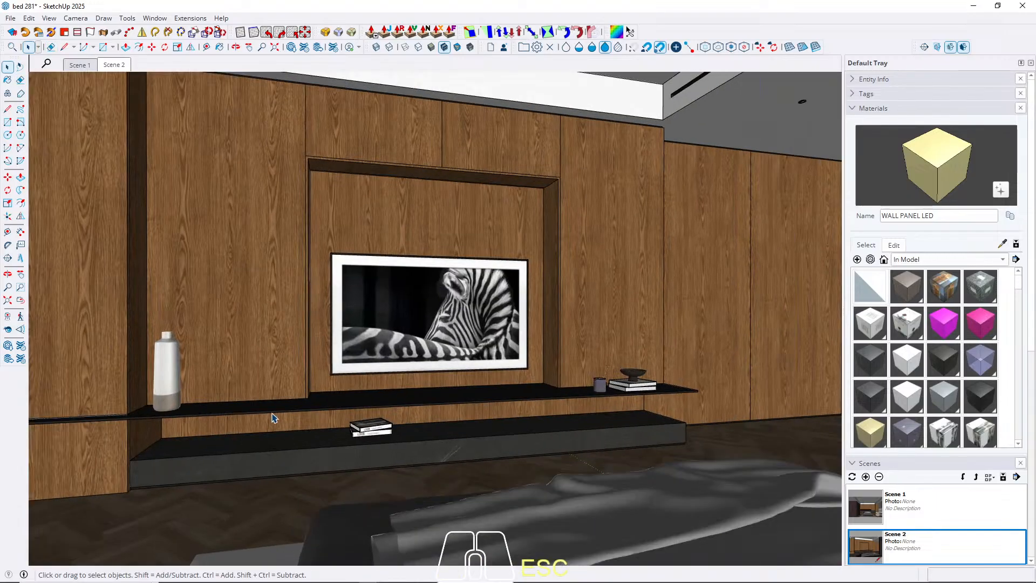
{"action": "middle_click_drag", "start_coordinate": [399, 374], "coordinate": [438, 363]}
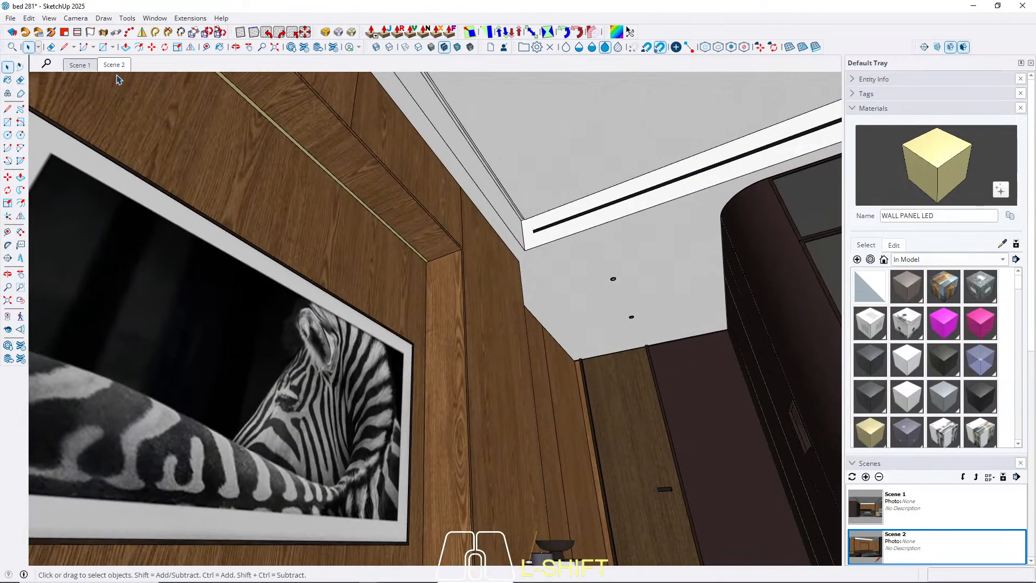
Open the glass-fronted wardrobe's cabinet component for editing and hide both of its tall lower doors.
{"action": "left_click", "coordinate": [115, 67]}
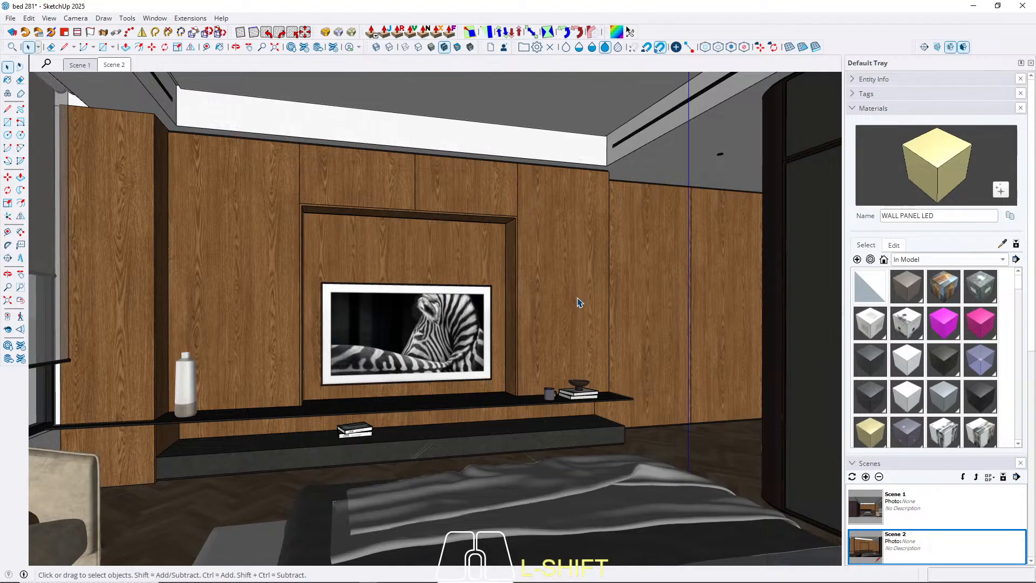
{"action": "middle_click_drag", "start_coordinate": [578, 302], "coordinate": [805, 328], "text": "shift"}
{"action": "middle_click_drag", "start_coordinate": [215, 327], "coordinate": [486, 278], "text": "shift"}
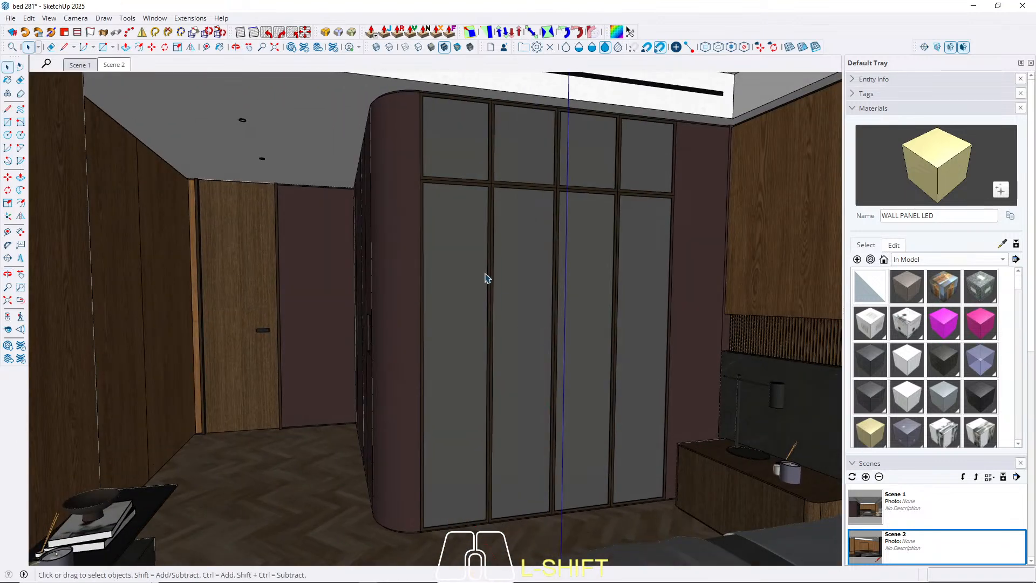
{"action": "double_click", "coordinate": [463, 241]}
{"action": "left_click", "coordinate": [462, 241]}
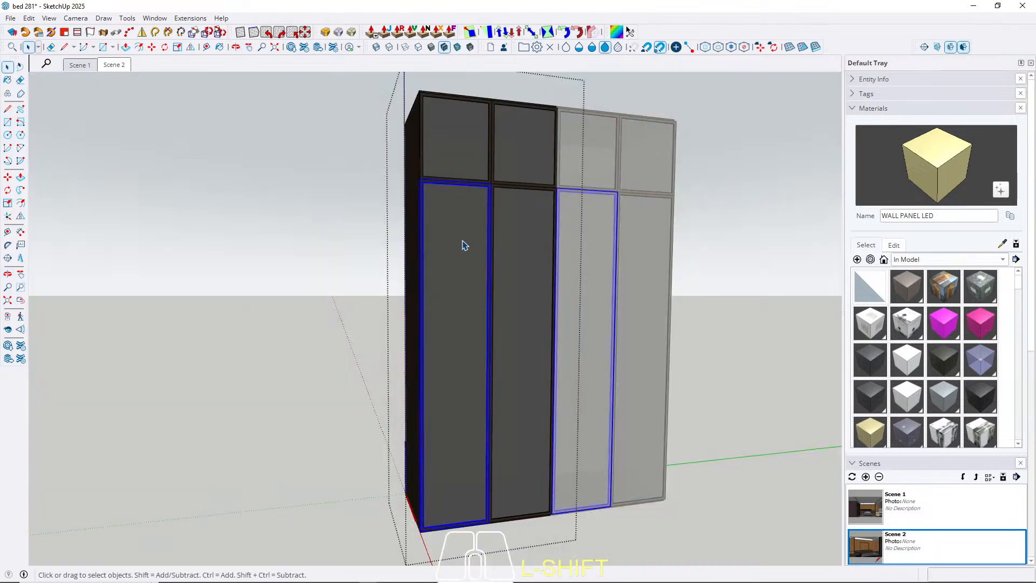
{"action": "key", "text": "h"}
{"action": "left_click", "coordinate": [530, 247]}
{"action": "key", "text": "h"}
Draw a 58 × 96 cm horizontal rectangle across the cabinet's interior, directly beneath the upper doors.
{"action": "left_click", "coordinate": [462, 151]}
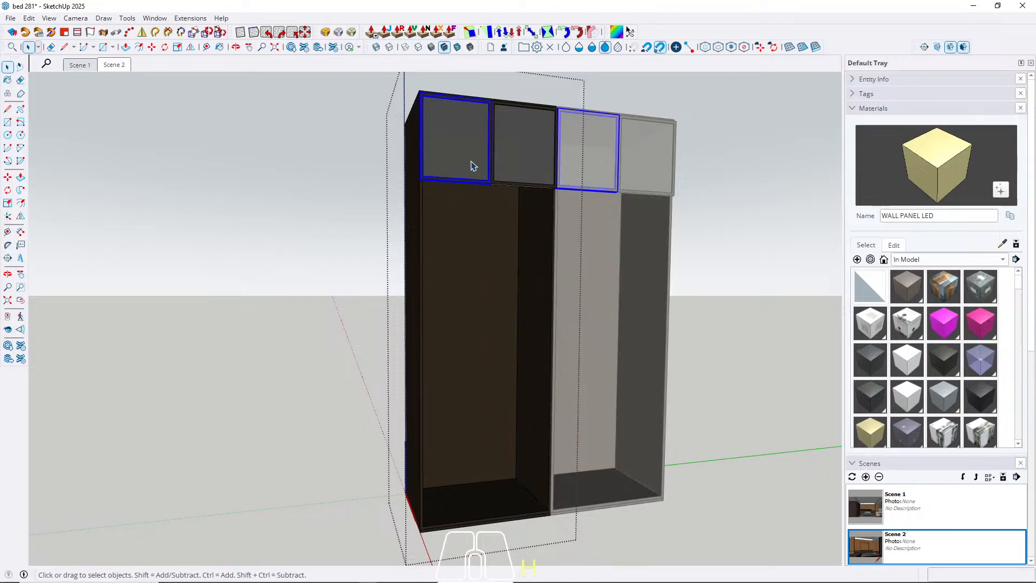
{"action": "scroll", "coordinate": [466, 221], "scroll_direction": "up", "scroll_amount": 5}
{"action": "key", "text": "r"}
{"action": "scroll", "coordinate": [463, 237], "scroll_direction": "down", "scroll_amount": 4}
{"action": "middle_click_drag", "start_coordinate": [463, 236], "coordinate": [355, 114]}
{"action": "scroll", "coordinate": [347, 157], "scroll_direction": "up", "scroll_amount": 3}
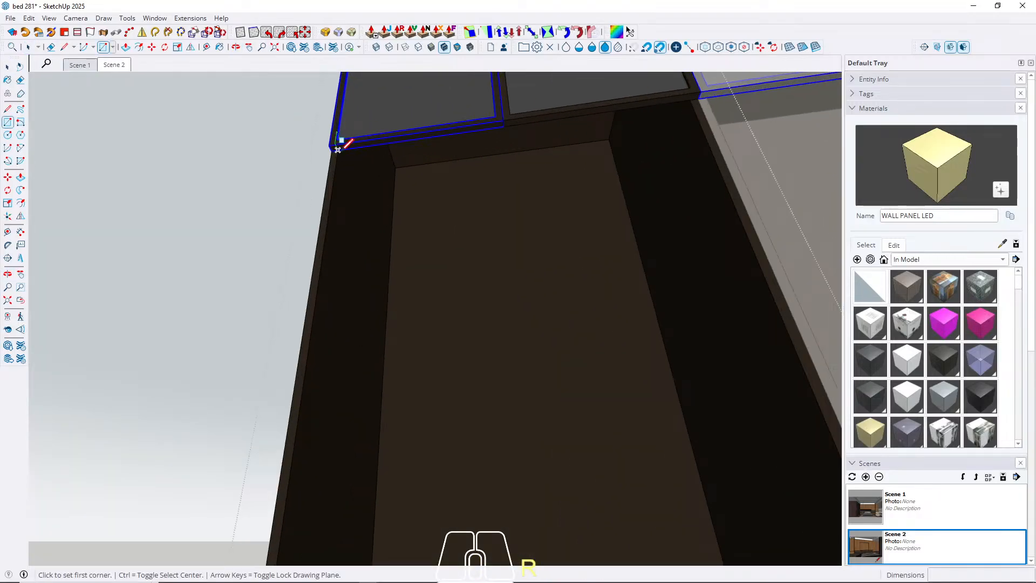
{"action": "left_click", "coordinate": [339, 146]}
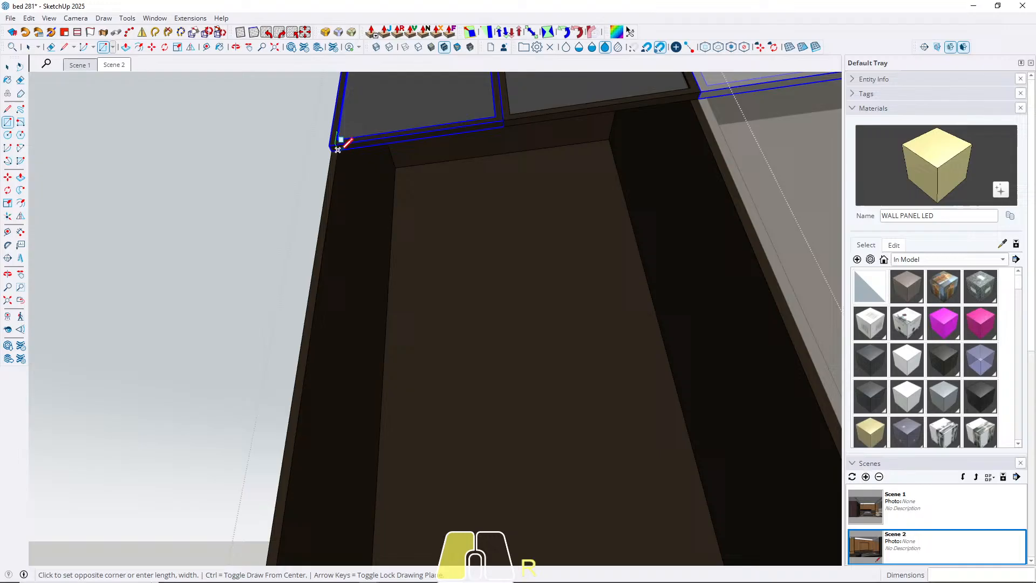
{"action": "left_click", "coordinate": [626, 200]}
{"action": "key", "text": "space"}
Extrude the rectangle 3 cm downward to form a panel at the top of the cabinet's tall compartment.
{"action": "key", "text": "p"}
{"action": "left_click", "coordinate": [617, 211]}
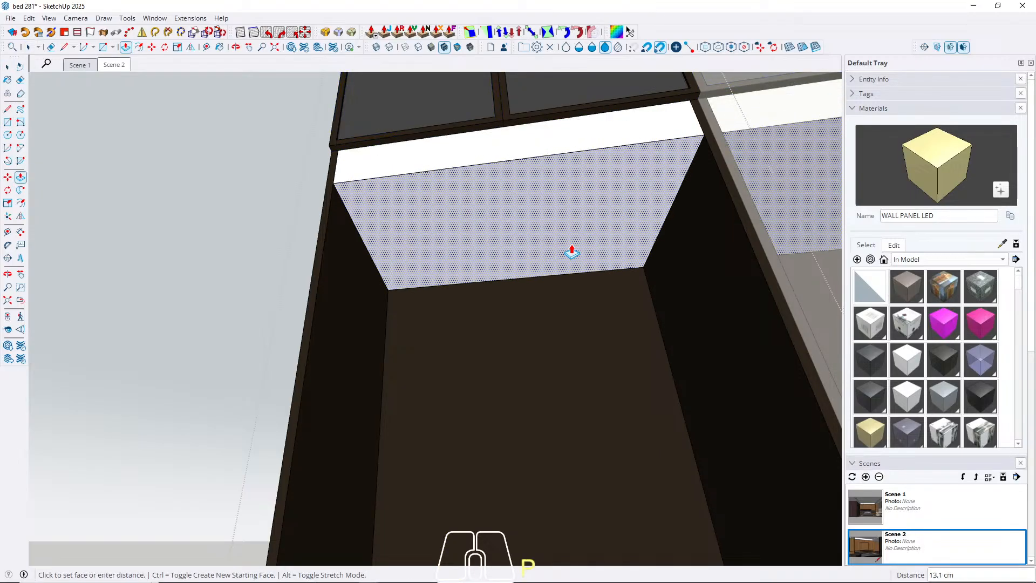
{"action": "type", "text": "3"}
{"action": "key", "text": "Return"}
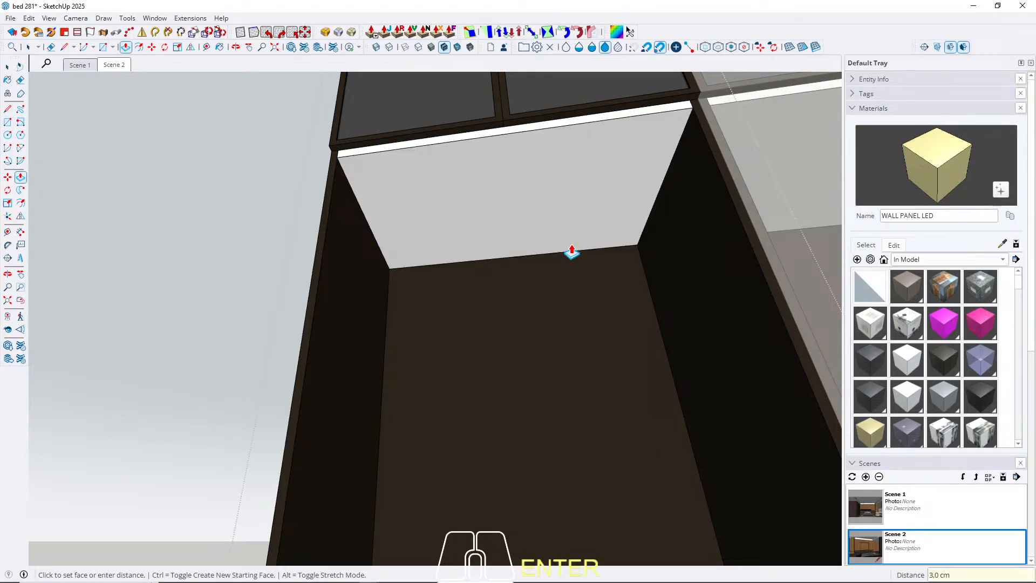
Select all of the new panel's connected geometry and make it a group.
{"action": "key", "text": "space"}
{"action": "triple_click", "coordinate": [446, 200]}
{"action": "right_click", "coordinate": [446, 200]}
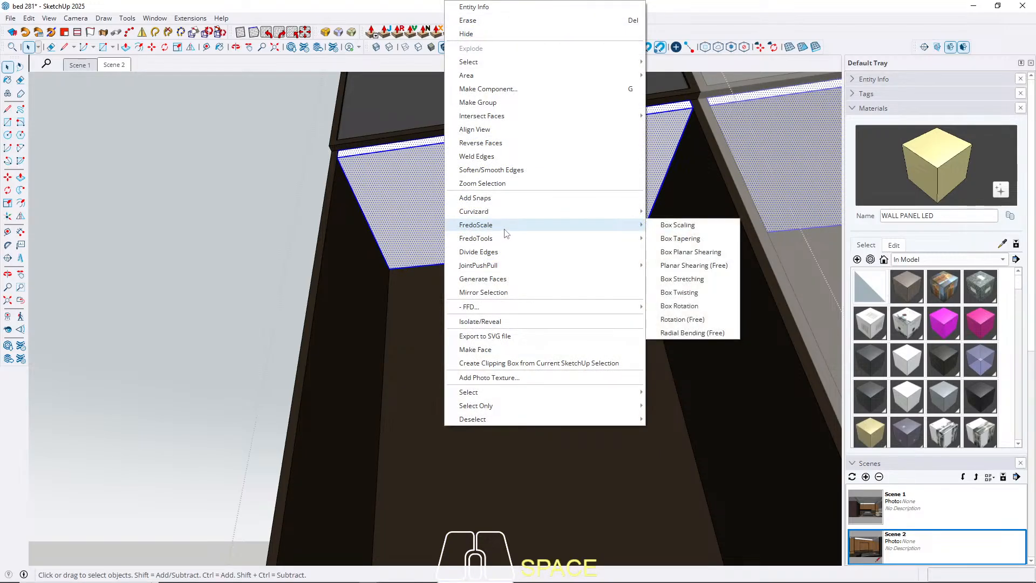
{"action": "mouse_move", "coordinate": [507, 210]}
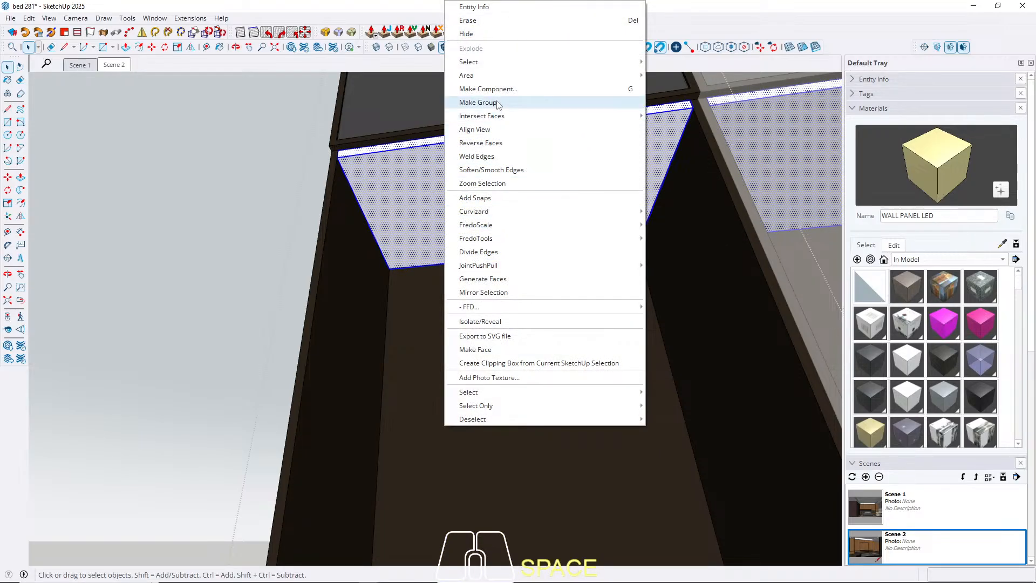
{"action": "left_click", "coordinate": [497, 103]}
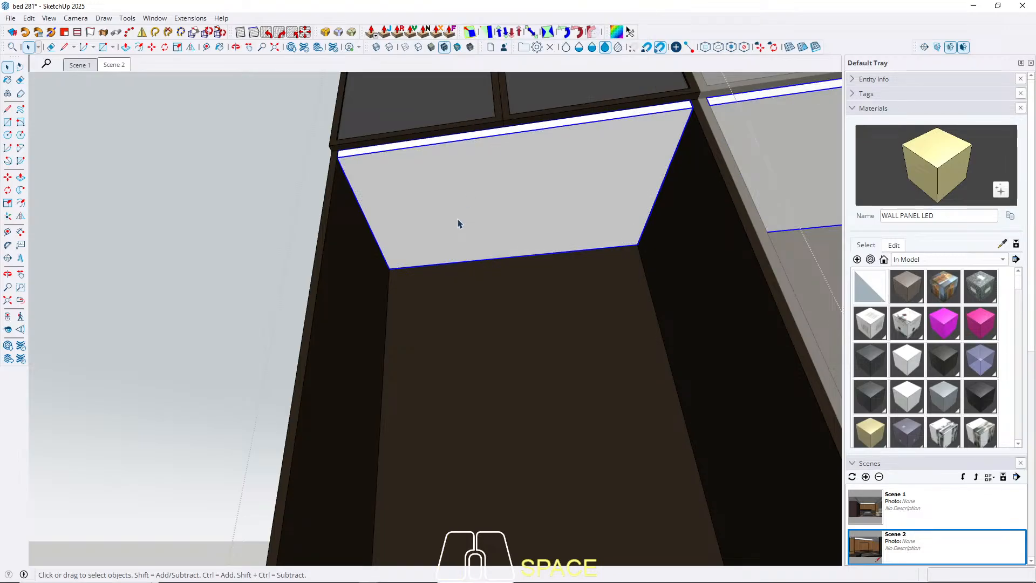
Sample Material5 from the cabinet's back panel and apply it to the new panel group.
{"action": "key", "text": "b"}
{"action": "left_click", "coordinate": [474, 324], "text": "alt"}
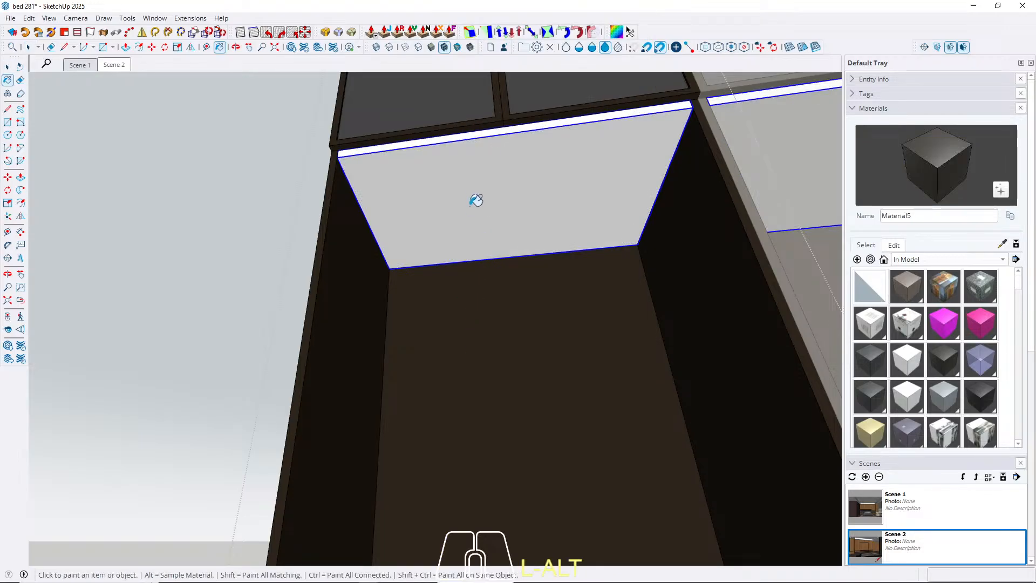
{"action": "left_click", "coordinate": [462, 203]}
{"action": "key", "text": "space"}
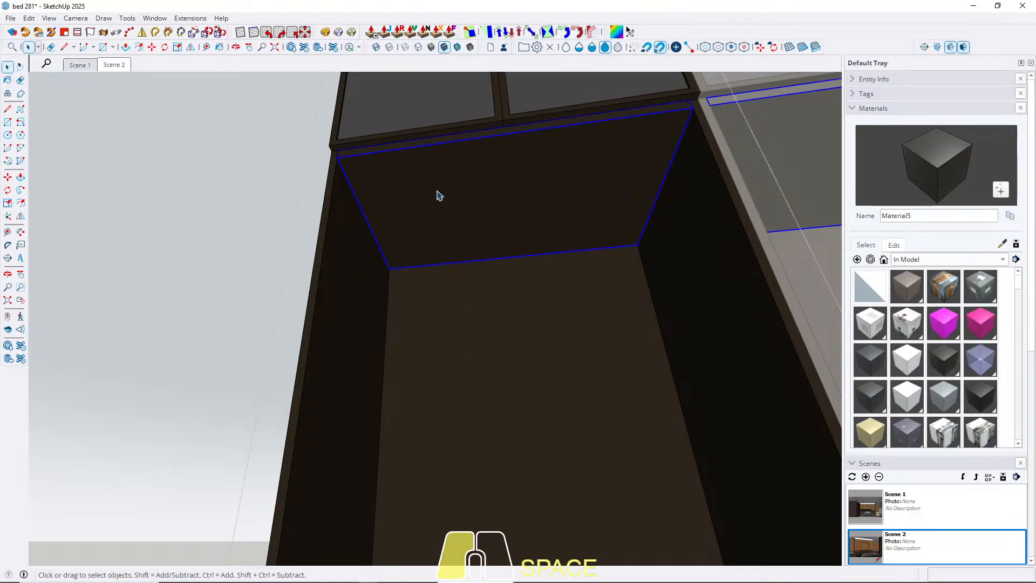
Create a red material named INNER CAB LED with hue 0, saturation 66 and lightness 51.
{"action": "left_click", "coordinate": [858, 260]}
{"action": "left_click", "coordinate": [481, 333]}
{"action": "left_click", "coordinate": [479, 316]}
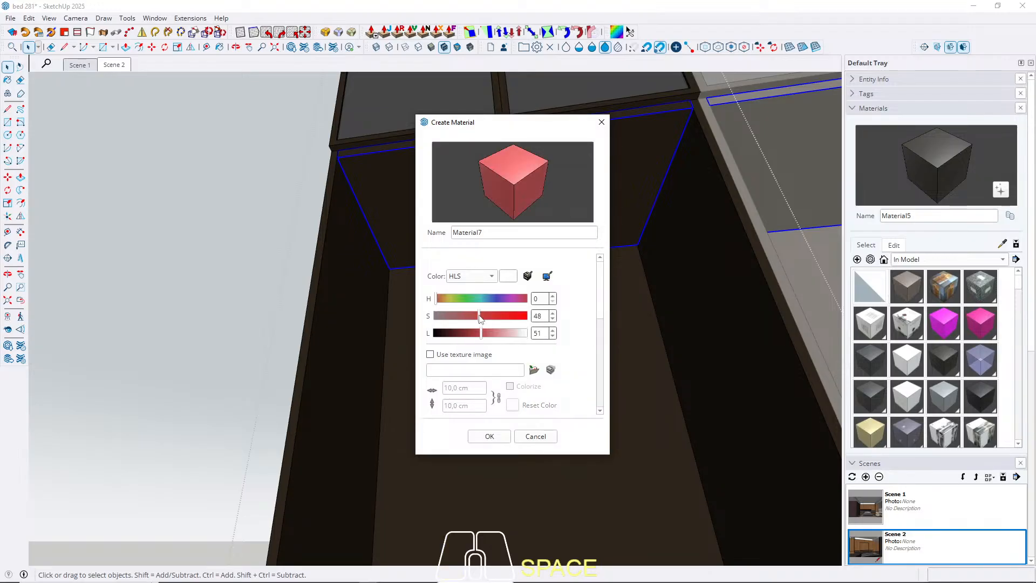
{"action": "left_click", "coordinate": [496, 317]}
{"action": "double_click", "coordinate": [468, 233]}
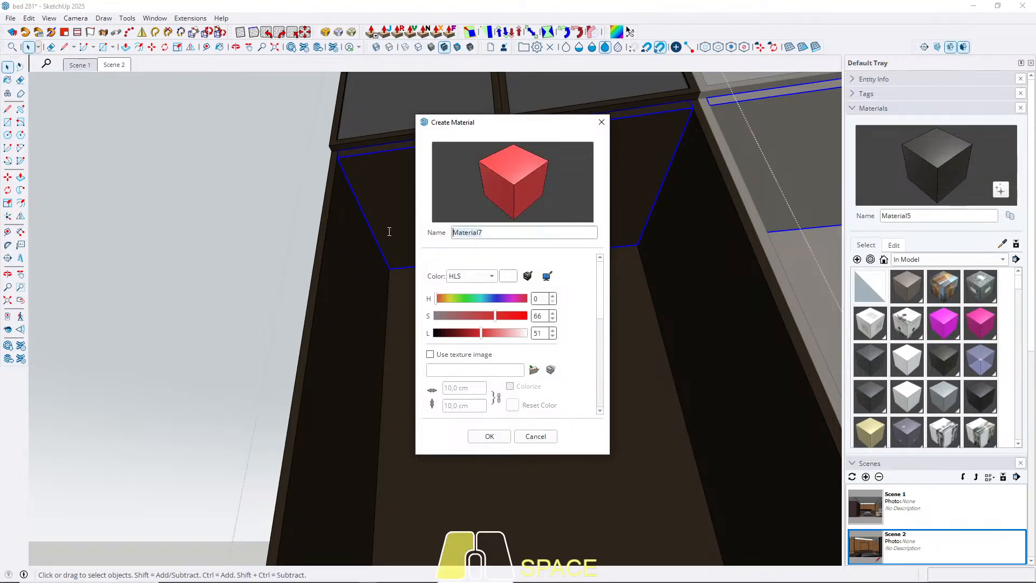
{"action": "type", "text": "INNER"}
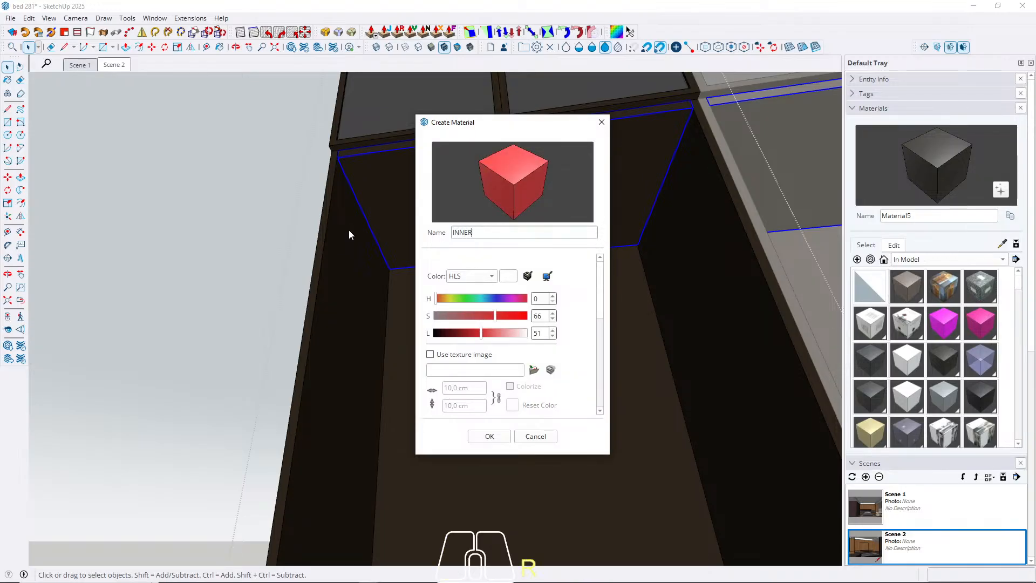
{"action": "type", "text": " CAB LED"}
{"action": "left_click", "coordinate": [489, 438]}
{"action": "key", "text": "space"}
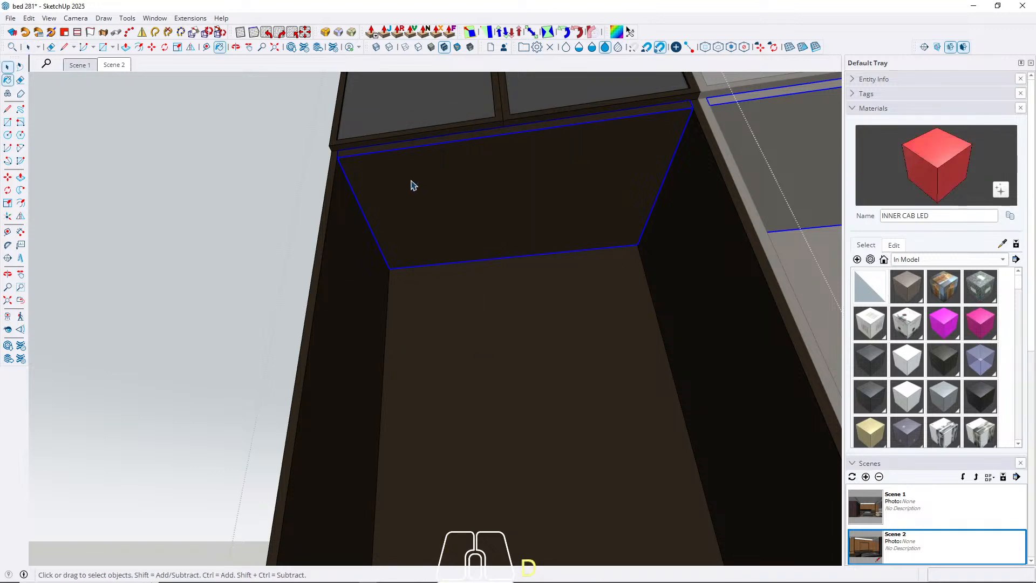
Copy the front edge of the tall compartment's top panel 4 cm inward across the panel's underside.
{"action": "scroll", "coordinate": [411, 179], "scroll_direction": "up", "scroll_amount": 2}
{"action": "middle_click_drag", "start_coordinate": [412, 179], "coordinate": [415, 229]}
{"action": "double_click", "coordinate": [381, 208]}
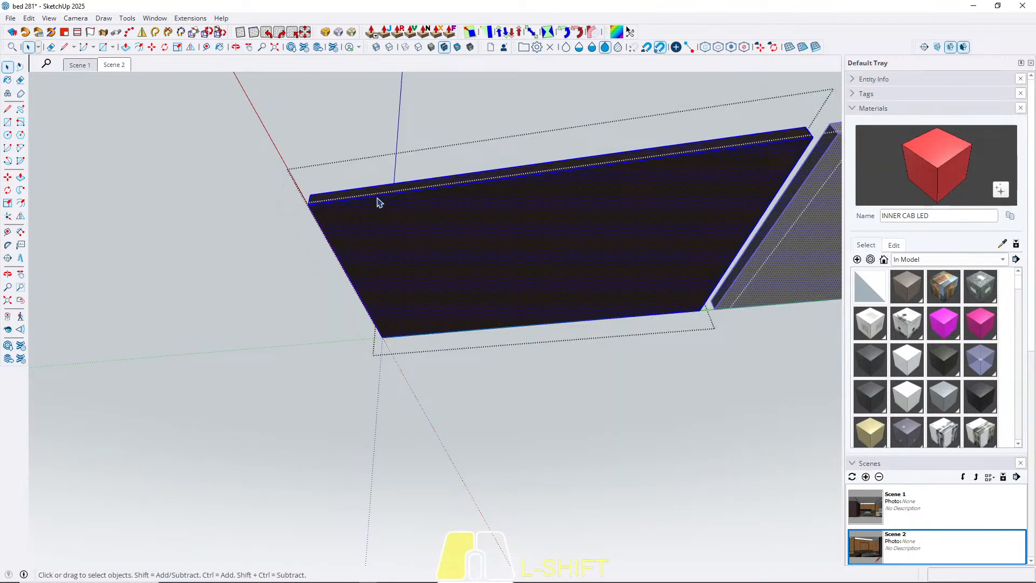
{"action": "left_click", "coordinate": [378, 201]}
{"action": "key", "text": "m"}
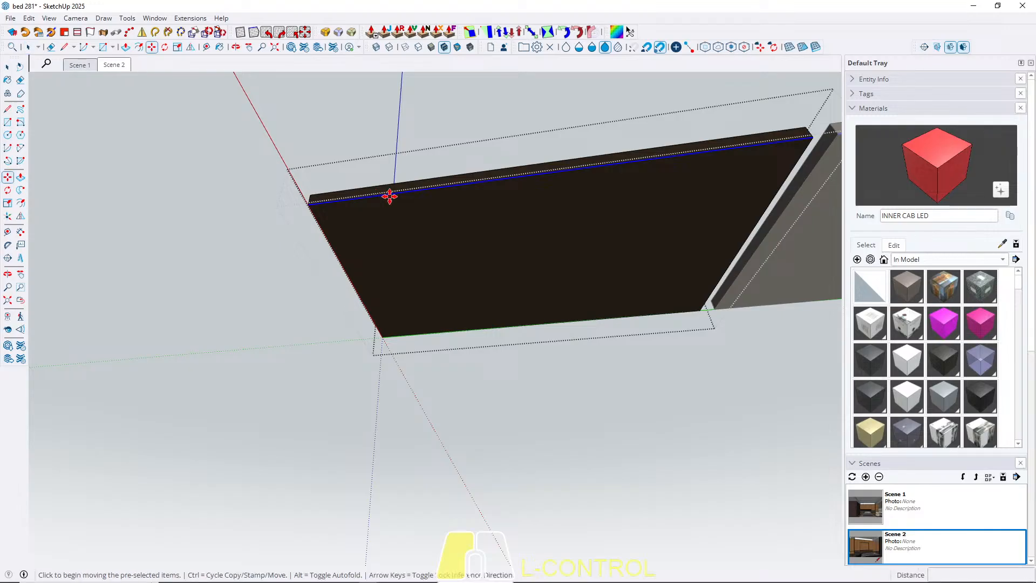
{"action": "left_click", "coordinate": [390, 196]}
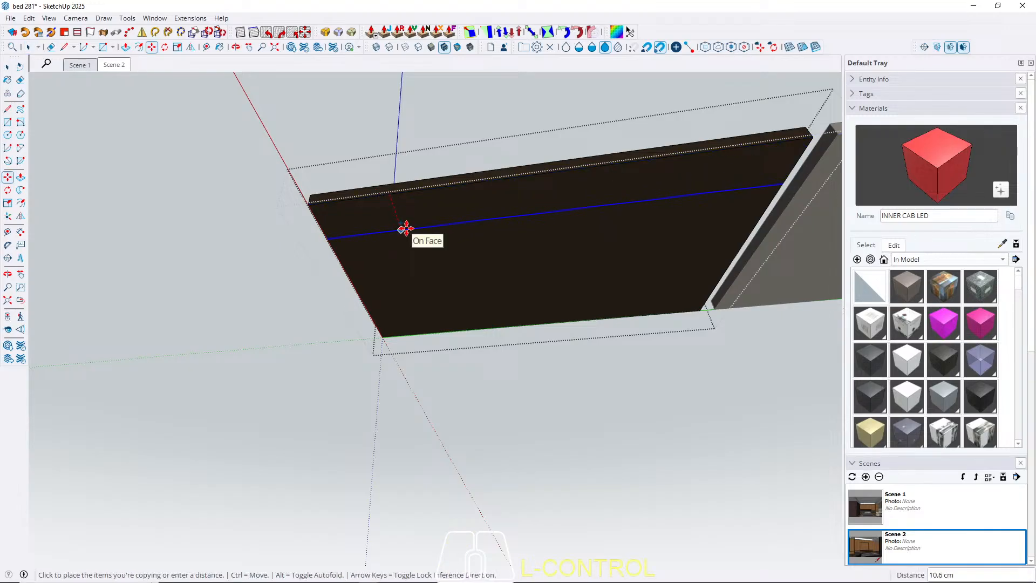
{"action": "type", "text": "4"}
{"action": "key", "text": "Return"}
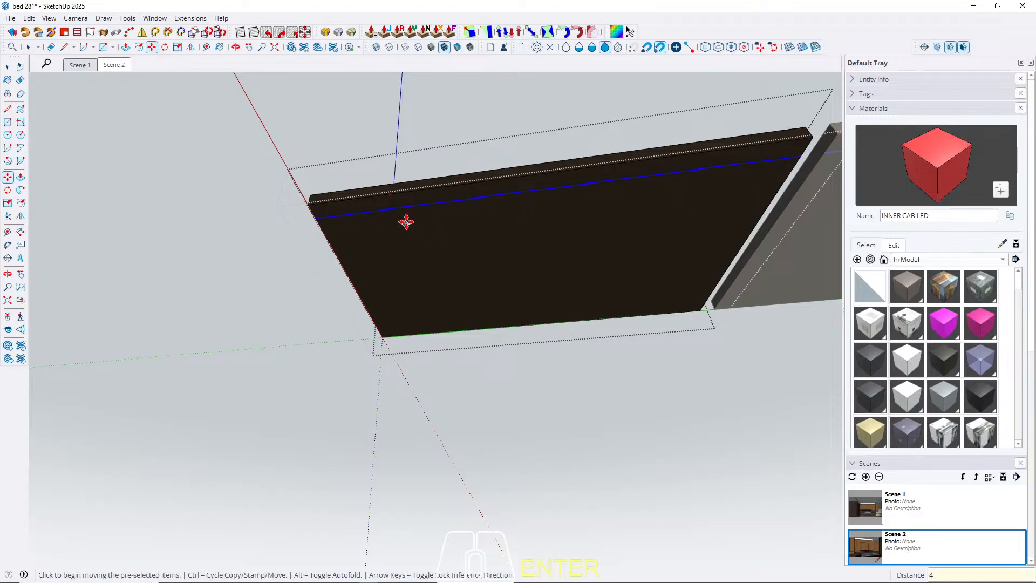
Copy the offset line once more slightly farther inward to outline a narrow LED strip on the panel's underside.
{"action": "left_click", "coordinate": [402, 208]}
{"action": "key", "text": "ctrl"}
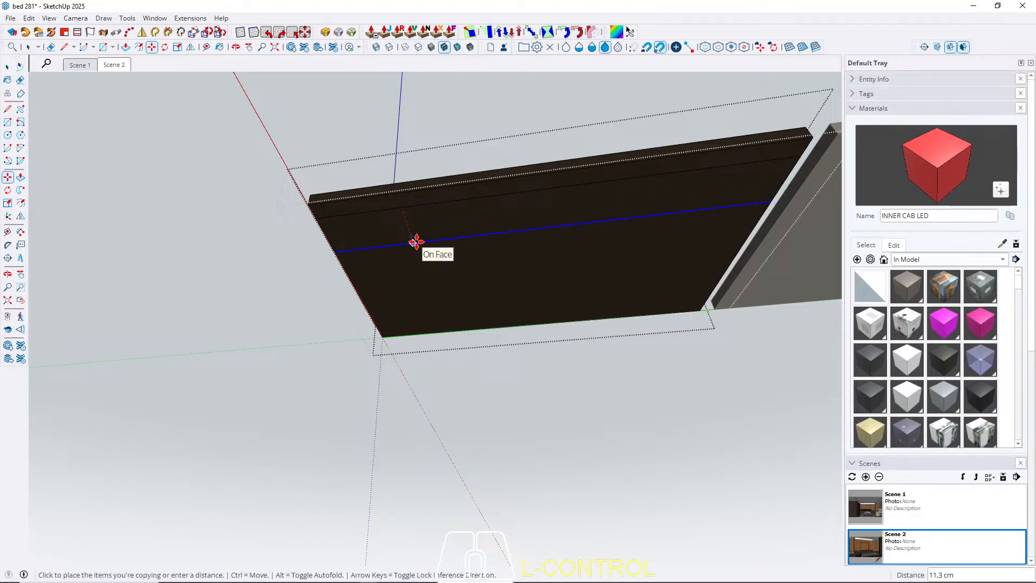
{"action": "key", "text": "Escape"}
{"action": "key", "text": "space"}
Paint the narrow strip under the tall compartment's top panel with INNER CAB LED and leave the panel group.
{"action": "key", "text": "b"}
{"action": "scroll", "coordinate": [389, 205], "scroll_direction": "up", "scroll_amount": 2}
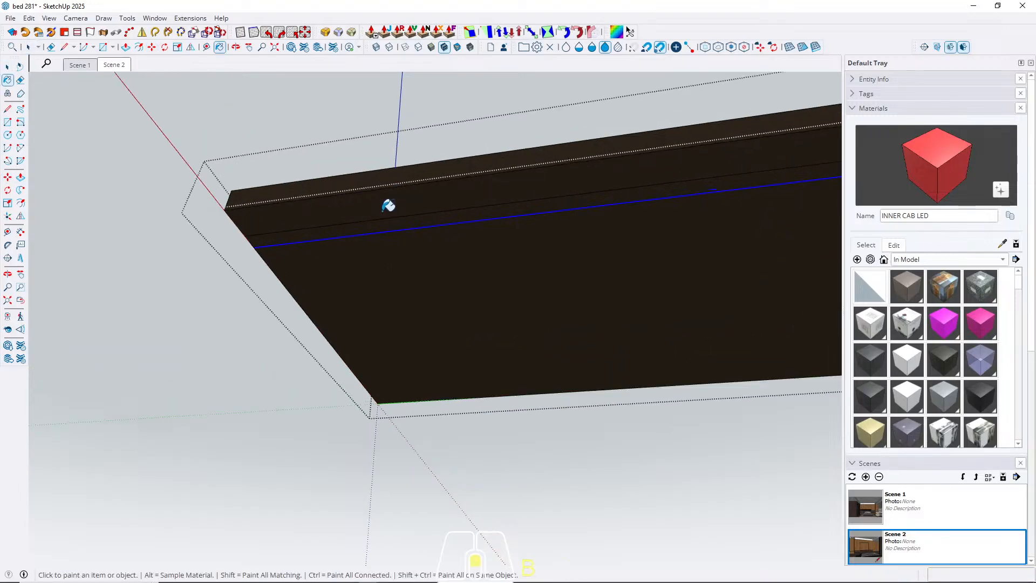
{"action": "scroll", "coordinate": [389, 205], "scroll_direction": "up", "scroll_amount": 1}
{"action": "left_click", "coordinate": [372, 232]}
{"action": "key", "text": "space"}
{"action": "scroll", "coordinate": [355, 174], "scroll_direction": "down", "scroll_amount": 5}
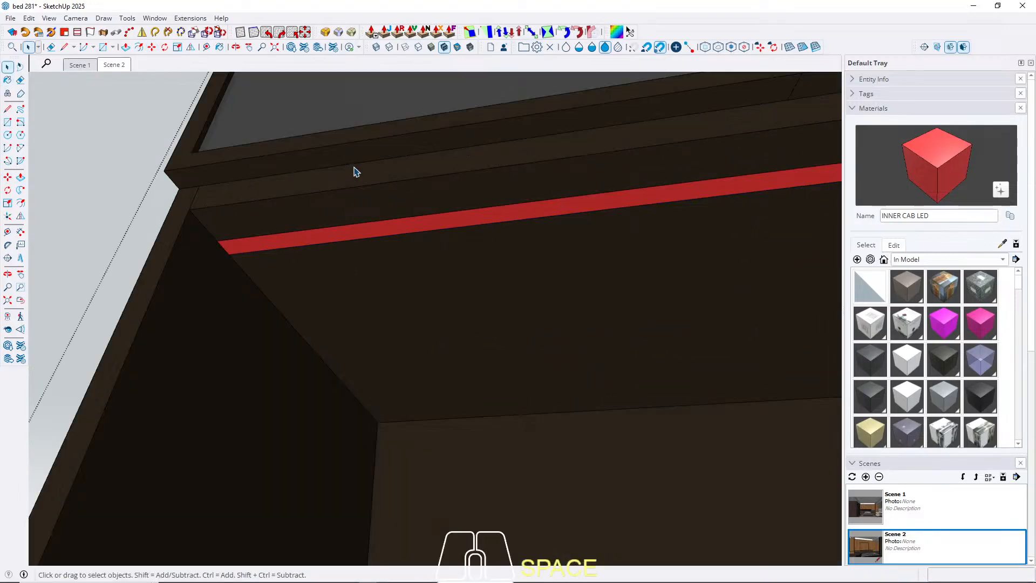
{"action": "key", "text": "Escape"}
Hide the two glass doors of the cabinet's upper compartment.
{"action": "double_click", "coordinate": [390, 249]}
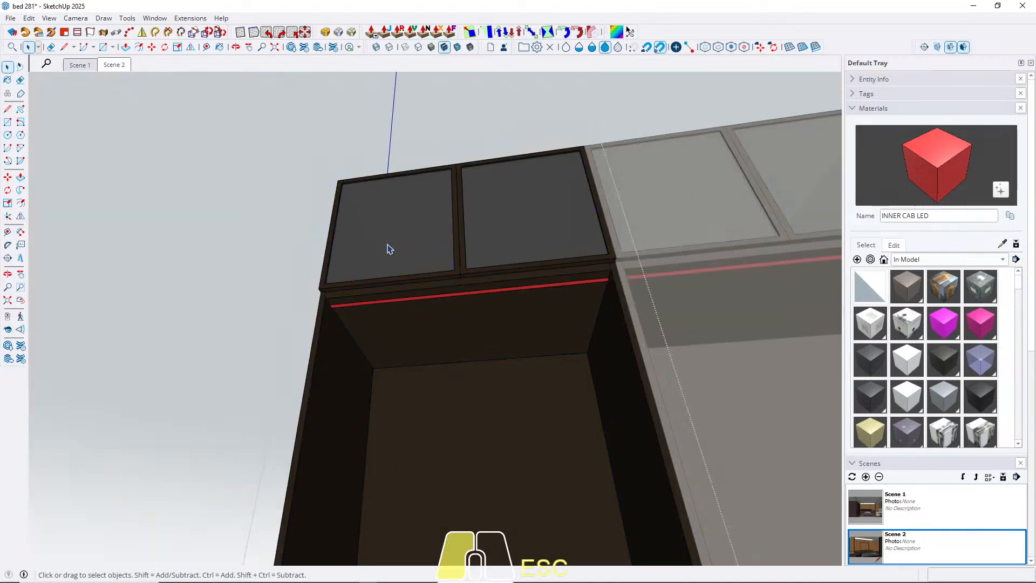
{"action": "left_click", "coordinate": [390, 249]}
{"action": "key", "text": "h"}
{"action": "left_click", "coordinate": [518, 238]}
{"action": "key", "text": "h"}
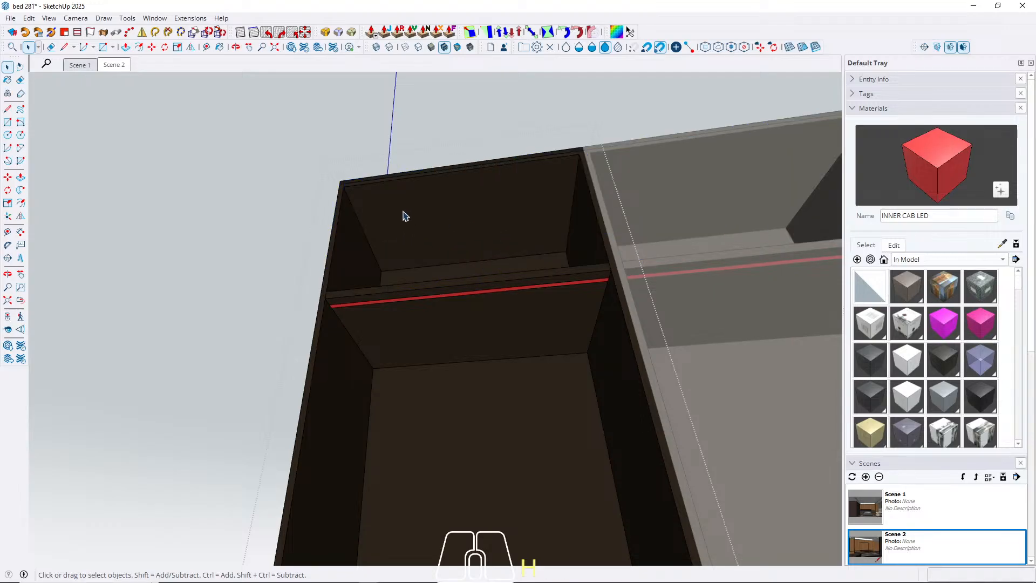
Copy the front inner edge of the upper compartment's ceiling 4 cm inward.
{"action": "triple_click", "coordinate": [396, 211]}
{"action": "left_click", "coordinate": [362, 187]}
{"action": "scroll", "coordinate": [369, 195], "scroll_direction": "up", "scroll_amount": 3}
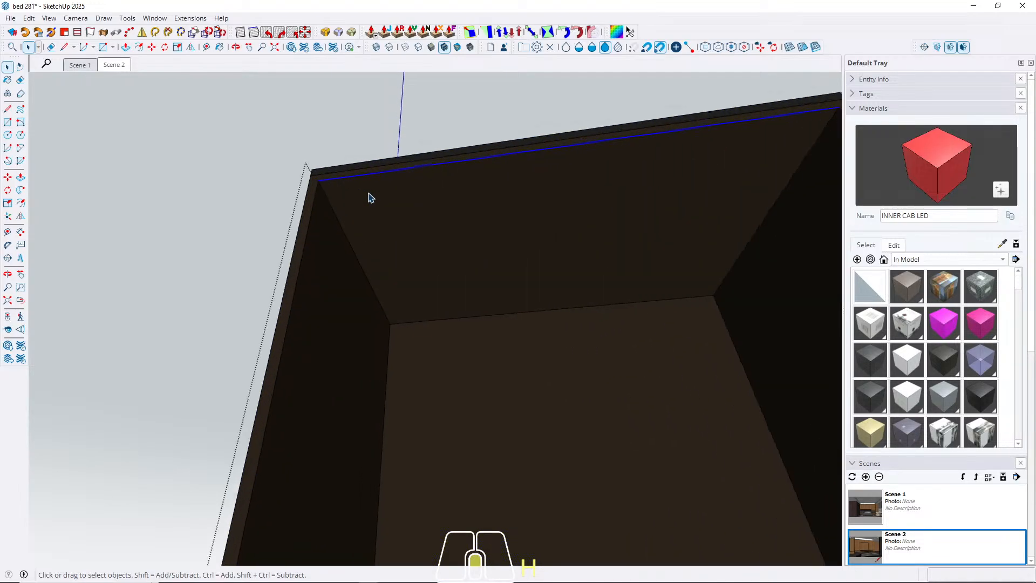
{"action": "key", "text": "m"}
{"action": "left_click", "coordinate": [322, 184]}
{"action": "key", "text": "ctrl"}
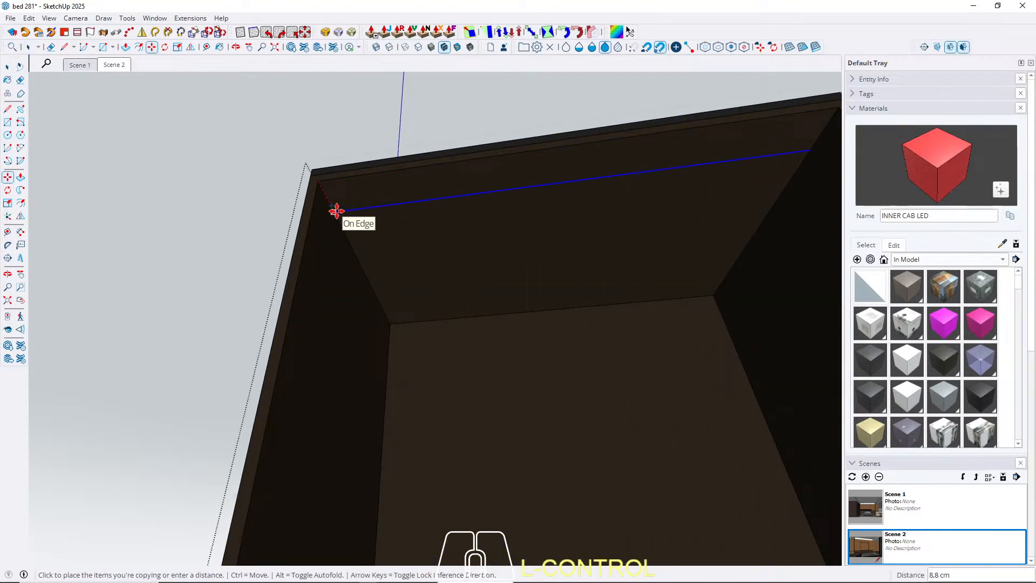
{"action": "type", "text": "4"}
{"action": "key", "text": "Return"}
Copy the new ceiling line another 2 cm inward to outline the upper compartment's LED strip.
{"action": "left_click", "coordinate": [353, 194]}
{"action": "key", "text": "ctrl"}
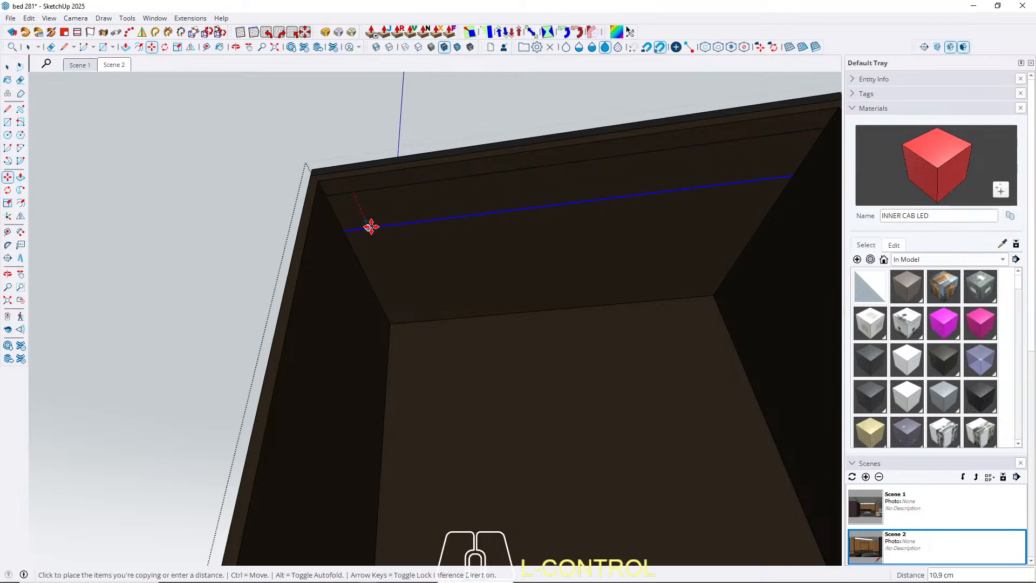
{"action": "type", "text": "2"}
{"action": "key", "text": "Return"}
{"action": "key", "text": "space"}
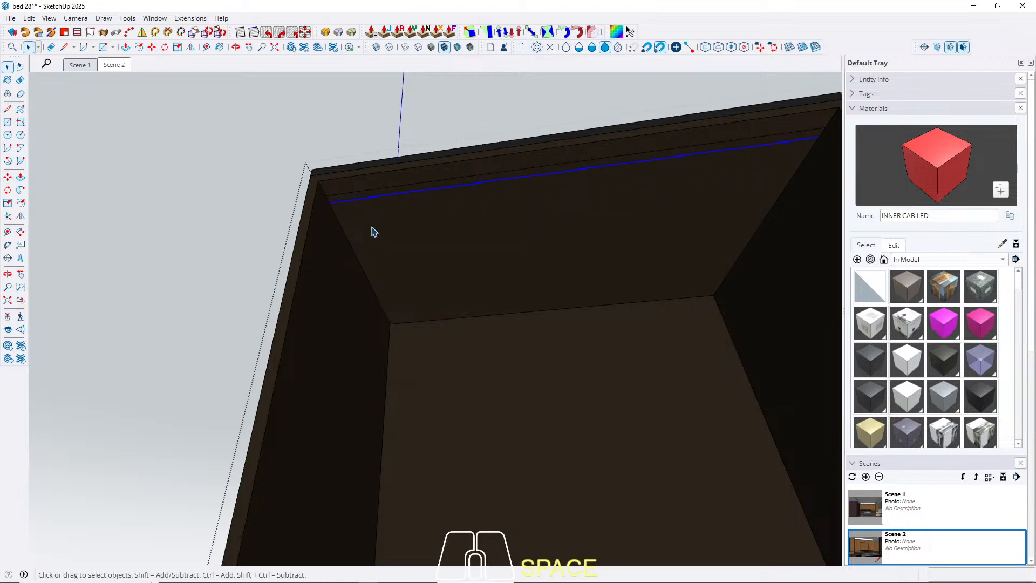
Paint the 2 cm strip on the upper compartment's ceiling with INNER CAB LED and leave its group.
{"action": "scroll", "coordinate": [370, 229], "scroll_direction": "up", "scroll_amount": 2}
{"action": "key", "text": "b"}
{"action": "left_click", "coordinate": [356, 187]}
{"action": "key", "text": "space"}
{"action": "scroll", "coordinate": [378, 197], "scroll_direction": "down", "scroll_amount": 4}
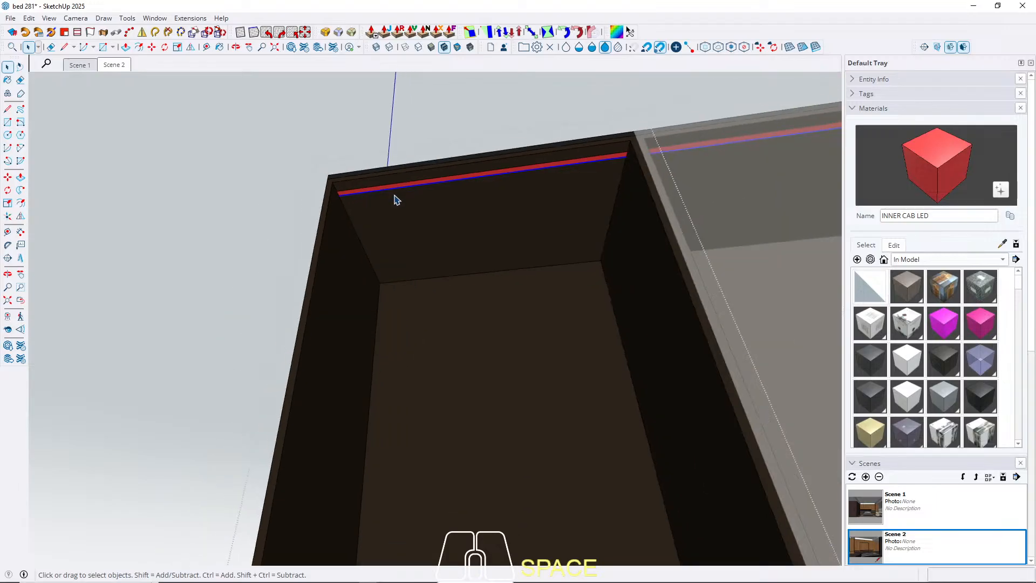
{"action": "key", "text": "Escape"}
Copy the rear vertical corner edge of the cabinet's right side wall 20 cm forward along that wall.
{"action": "mouse_move", "coordinate": [393, 200]}
{"action": "middle_mouse_down"}
{"action": "mouse_move", "coordinate": [462, 401]}
{"action": "mouse_move", "coordinate": [453, 259]}
{"action": "mouse_move", "coordinate": [435, 388]}
{"action": "mouse_move", "coordinate": [568, 324]}
{"action": "mouse_move", "coordinate": [572, 424]}
{"action": "mouse_move", "coordinate": [495, 324]}
{"action": "mouse_move", "coordinate": [558, 312]}
{"action": "mouse_move", "coordinate": [560, 329]}
{"action": "middle_mouse_up"}
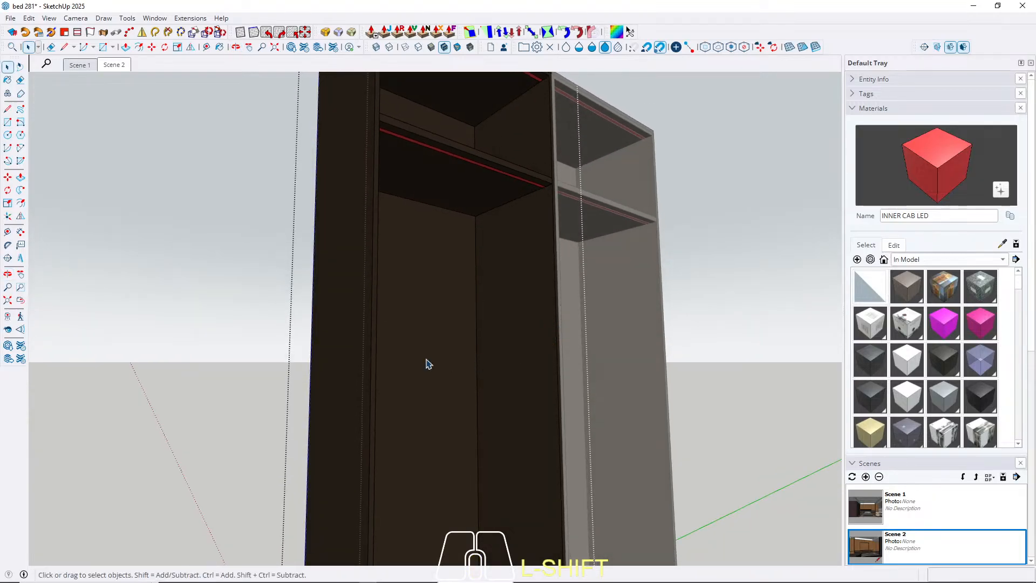
{"action": "scroll", "coordinate": [446, 339], "scroll_direction": "down", "scroll_amount": 3}
{"action": "triple_click", "coordinate": [448, 287]}
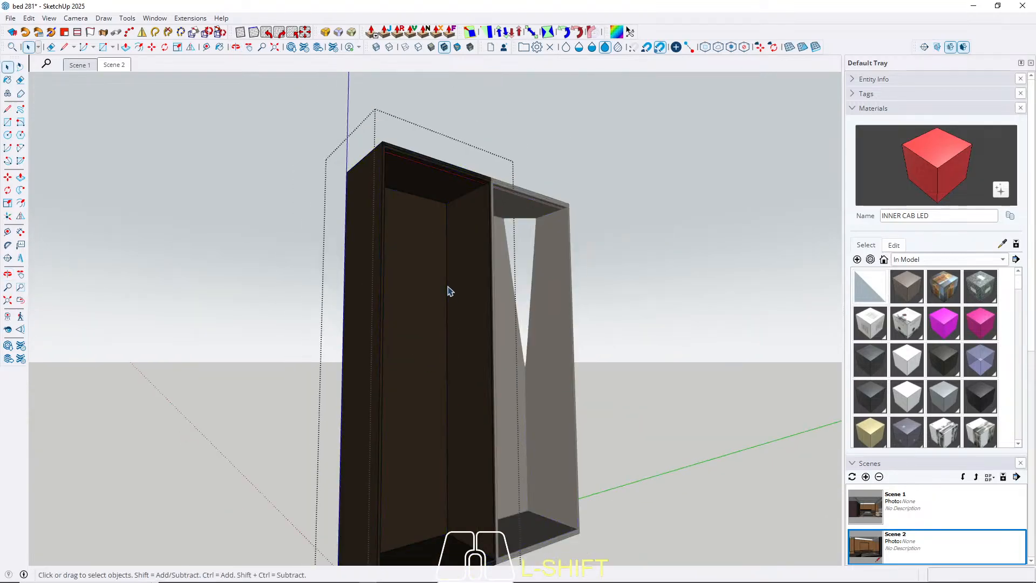
{"action": "scroll", "coordinate": [448, 287], "scroll_direction": "up", "scroll_amount": 4}
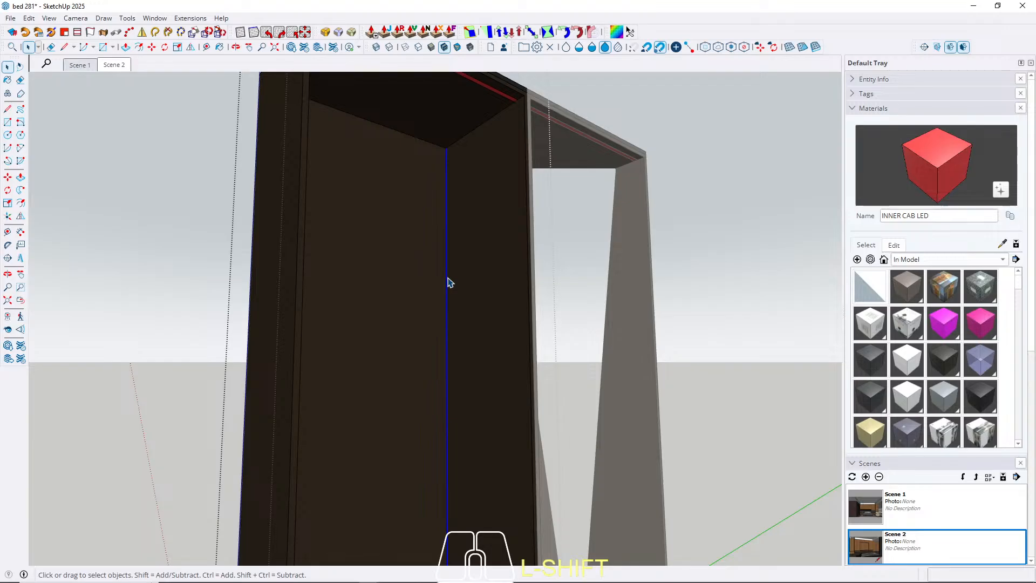
{"action": "key", "text": "m"}
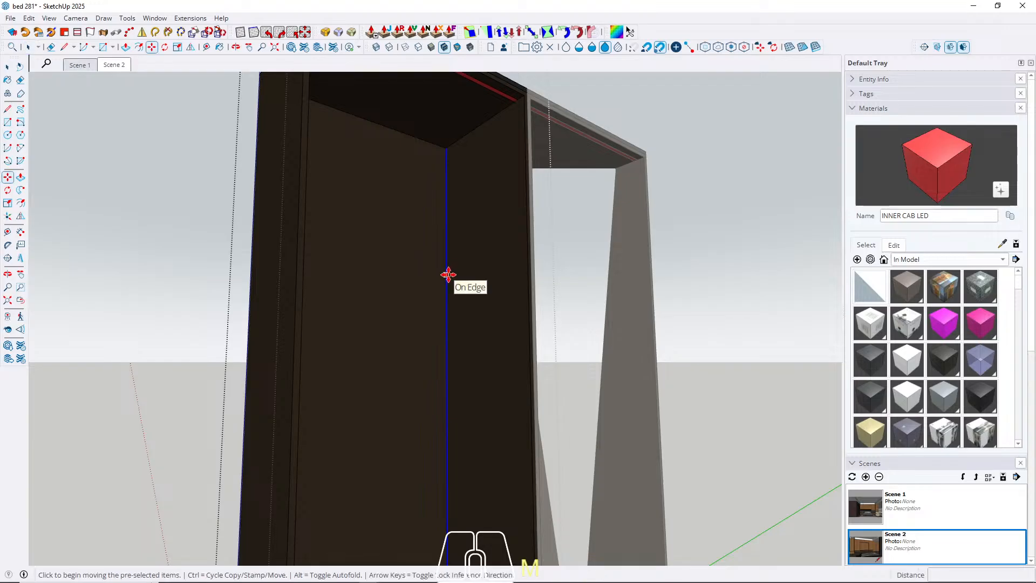
{"action": "key", "text": "ctrl"}
{"action": "left_click", "coordinate": [448, 275]}
{"action": "key", "text": "w"}
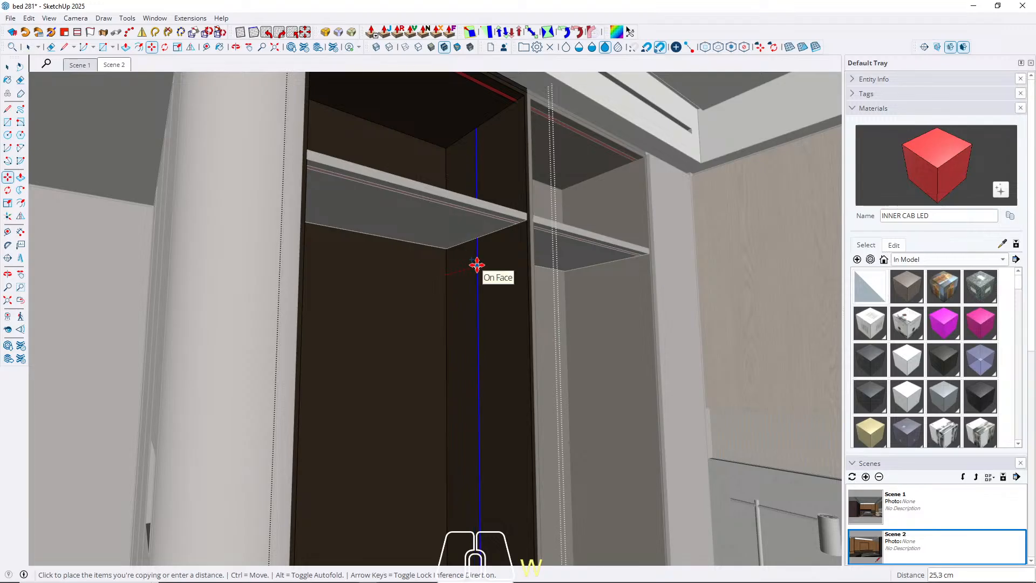
{"action": "type", "text": "2"}
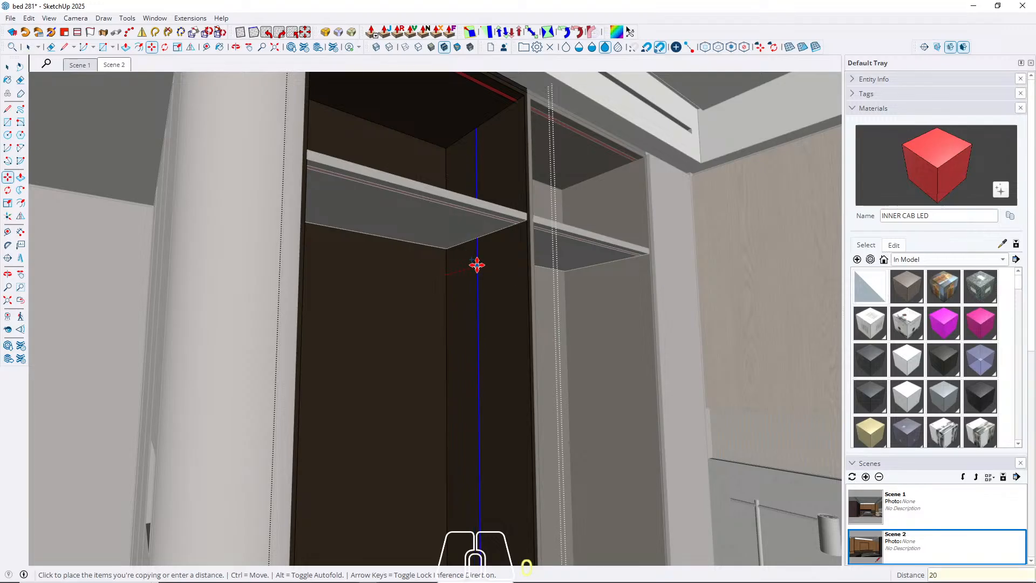
{"action": "type", "text": "0"}
{"action": "key", "text": "Return"}
Copy the vertical line on the right side wall another 2 cm forward to outline an LED strip.
{"action": "key", "text": "ctrl"}
{"action": "left_click", "coordinate": [476, 273]}
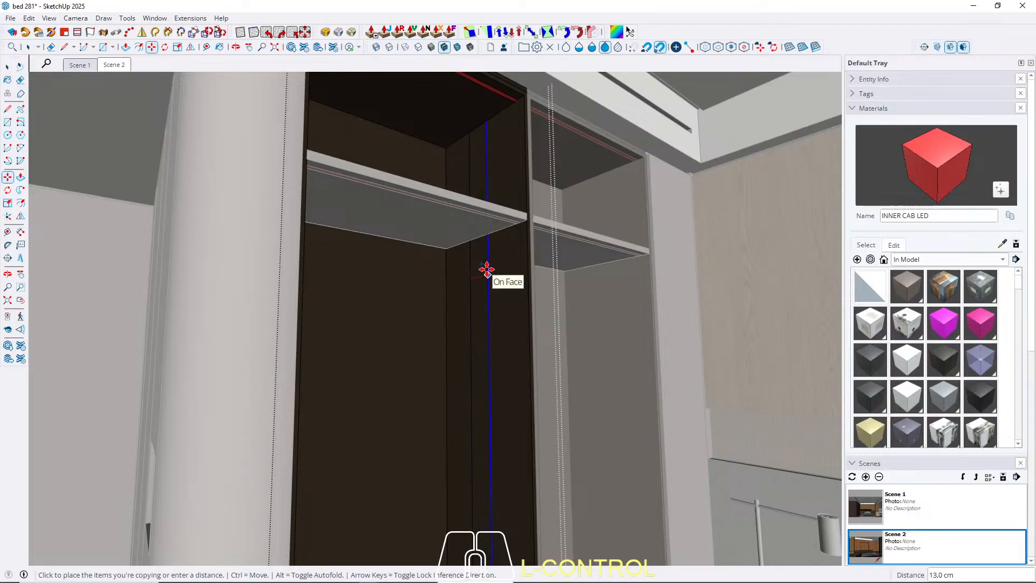
{"action": "type", "text": "2"}
{"action": "key", "text": "Return"}
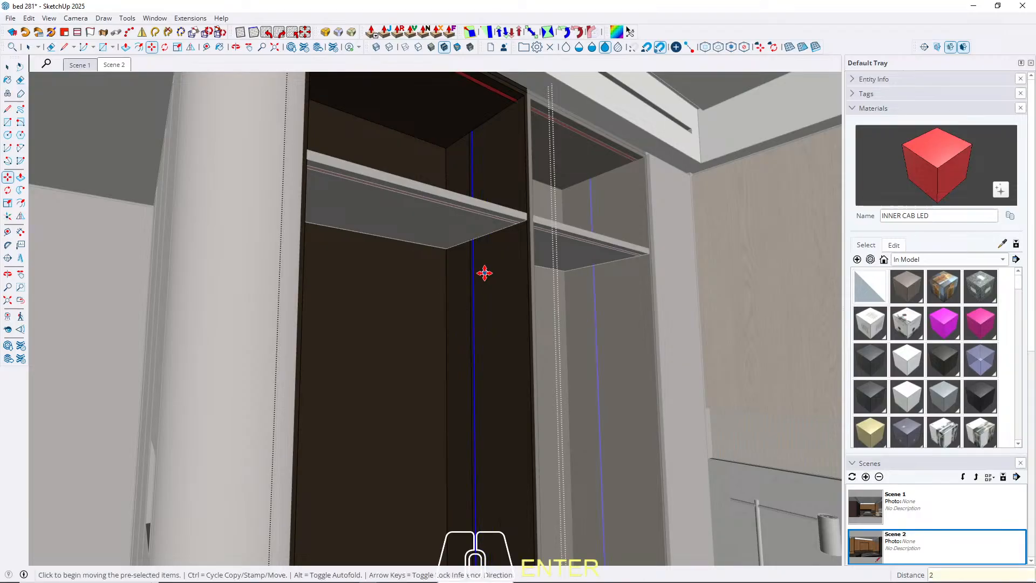
Paint the vertical strip on the cabinet's right side wall with INNER CAB LED.
{"action": "key", "text": "b"}
{"action": "scroll", "coordinate": [475, 276], "scroll_direction": "up", "scroll_amount": 5}
{"action": "scroll", "coordinate": [471, 279], "scroll_direction": "up", "scroll_amount": 2}
{"action": "left_click", "coordinate": [487, 254]}
{"action": "key", "text": "space"}
{"action": "scroll", "coordinate": [483, 338], "scroll_direction": "down", "scroll_amount": 6}
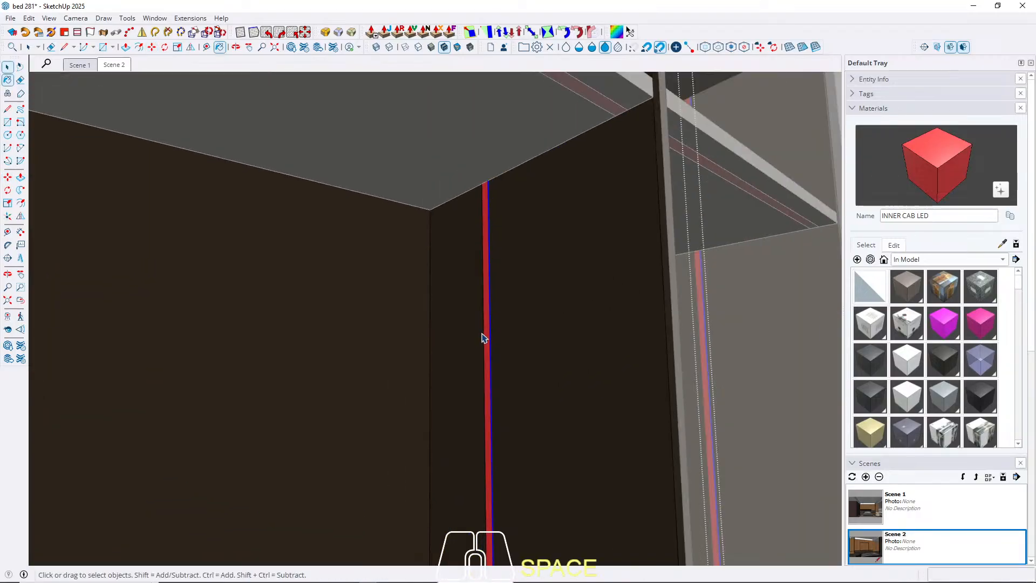
Copy the rear vertical corner edge of the cabinet's left side wall 20 cm forward along the red axis.
{"action": "middle_click_drag", "start_coordinate": [460, 334], "coordinate": [283, 292]}
{"action": "scroll", "coordinate": [330, 283], "scroll_direction": "up", "scroll_amount": 4}
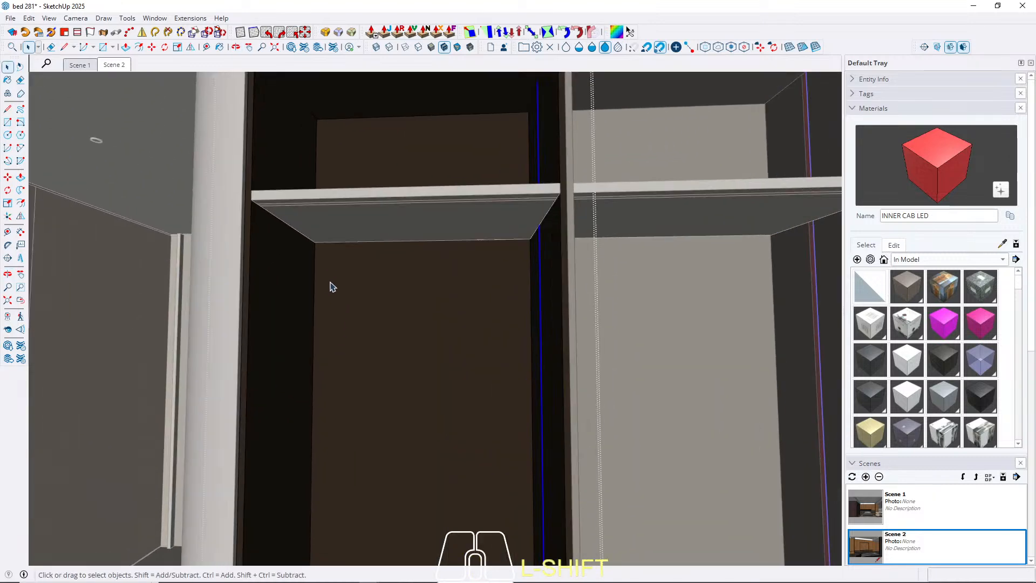
{"action": "double_click", "coordinate": [320, 283]}
{"action": "left_click", "coordinate": [315, 276]}
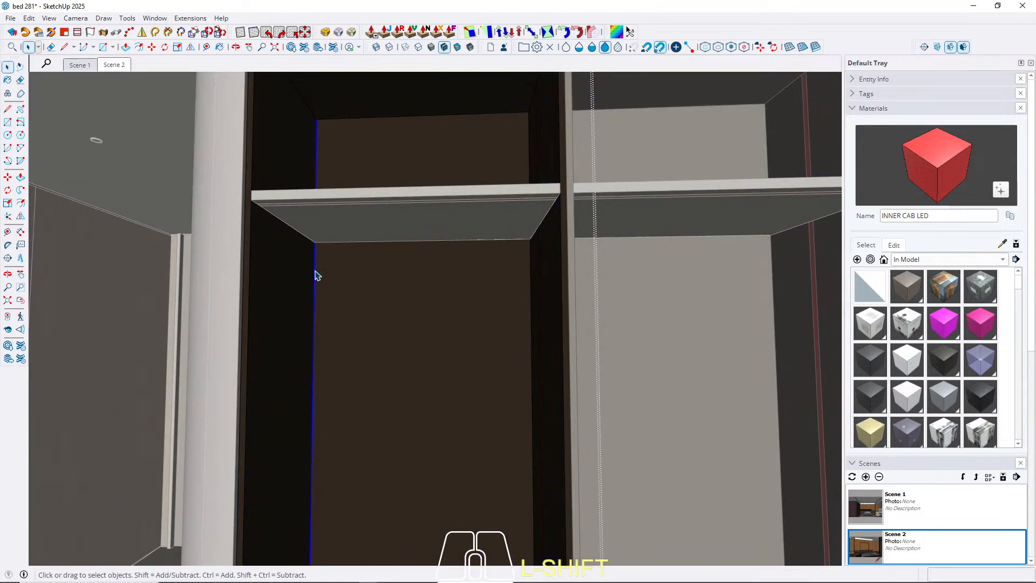
{"action": "key", "text": "m"}
{"action": "key", "text": "ctrl"}
{"action": "left_click", "coordinate": [315, 280]}
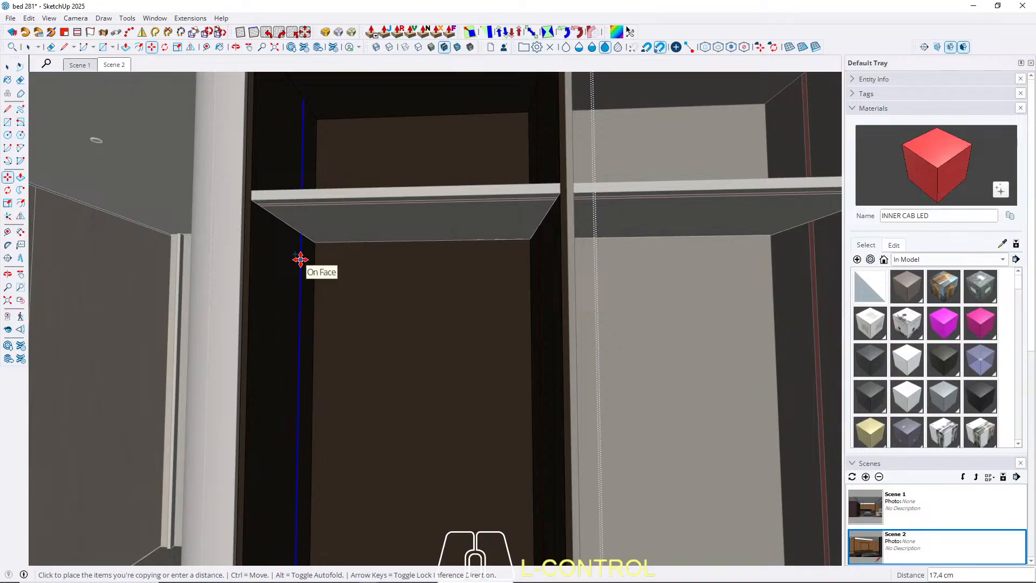
{"action": "scroll", "coordinate": [301, 259], "scroll_direction": "up", "scroll_amount": 1}
{"action": "key", "text": "Left"}
{"action": "key", "text": "Right"}
{"action": "scroll", "coordinate": [291, 268], "scroll_direction": "up", "scroll_amount": 3}
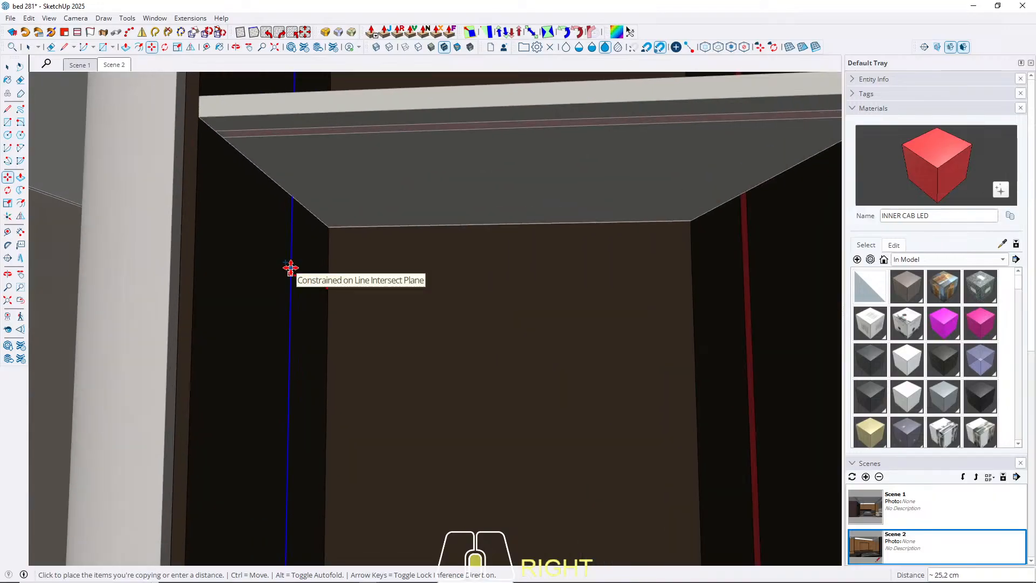
{"action": "type", "text": "20"}
{"action": "key", "text": "Return"}
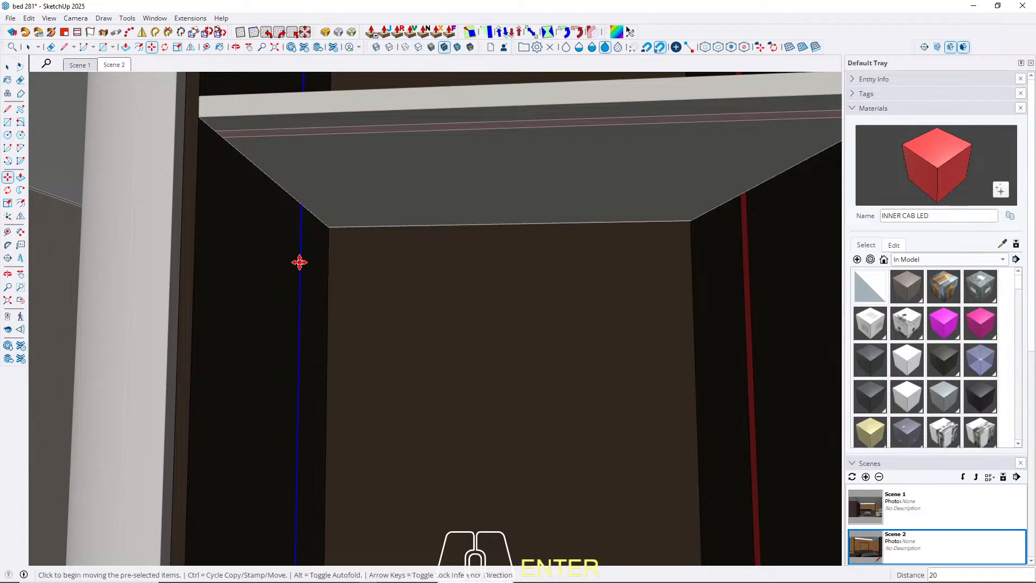
Copy the vertical line on the left side wall slightly farther forward to outline a matching narrow strip.
{"action": "scroll", "coordinate": [292, 259], "scroll_direction": "up", "scroll_amount": 5}
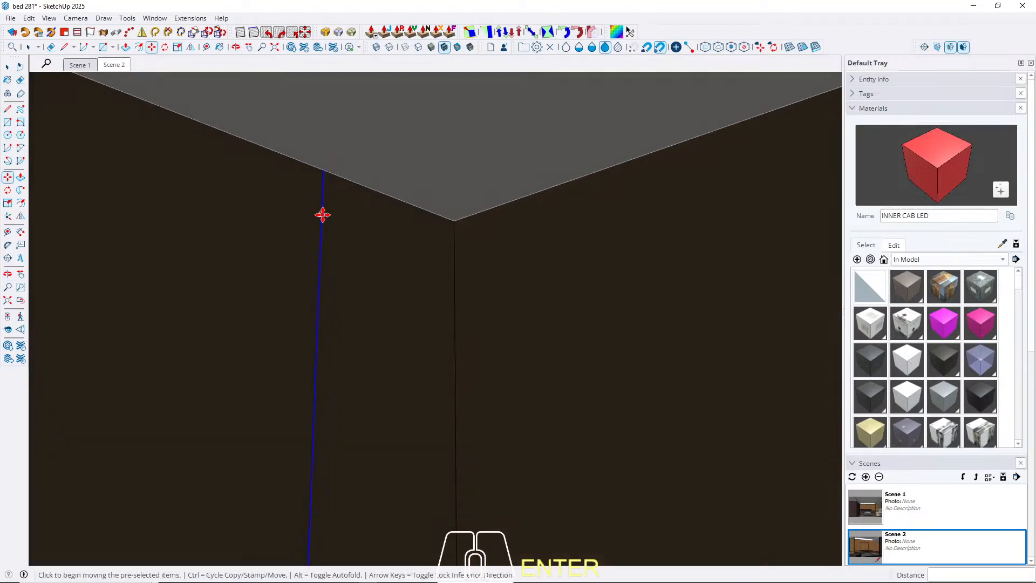
{"action": "left_click", "coordinate": [322, 216]}
{"action": "key", "text": "ctrl"}
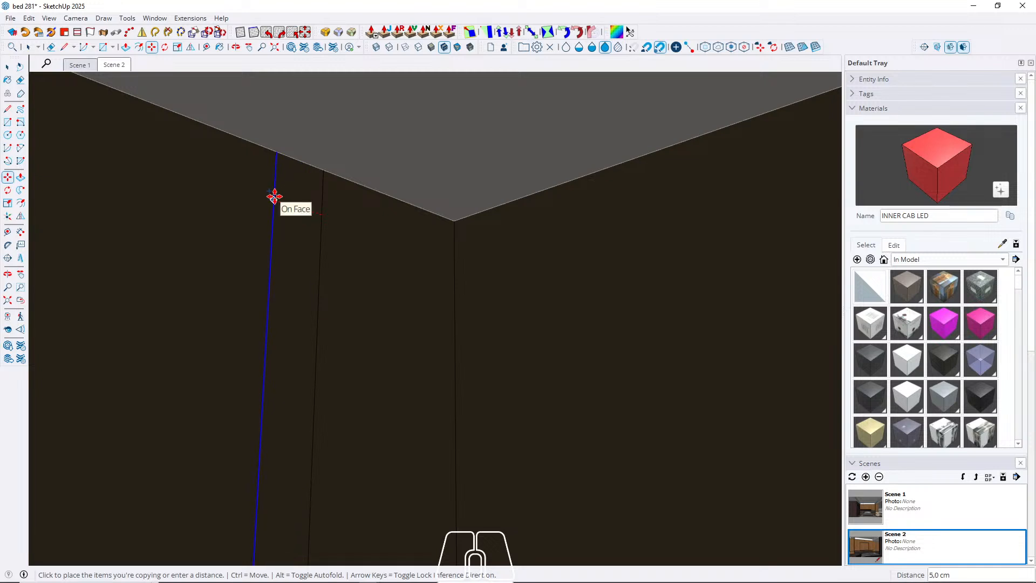
{"action": "key", "text": "Return"}
{"action": "key", "text": "space"}
Paint the vertical strip on the cabinet's left side wall with INNER CAB LED.
{"action": "key", "text": "b"}
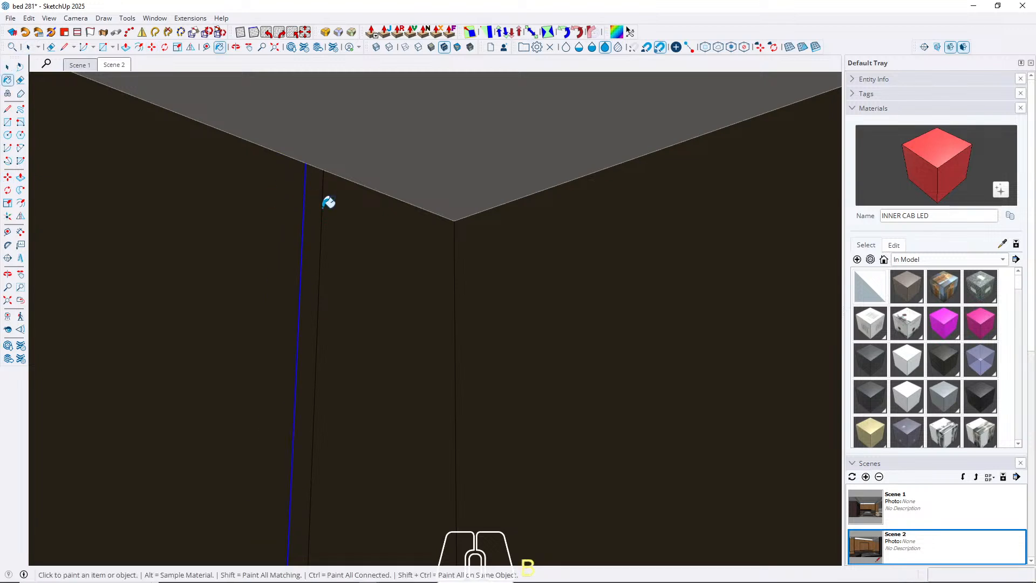
{"action": "left_click", "coordinate": [317, 195]}
{"action": "key", "text": "space"}
Hide the wardrobe's lower and upper glass doors to check the interior LED strips, and return to Scene 2.
{"action": "left_click", "coordinate": [116, 66]}
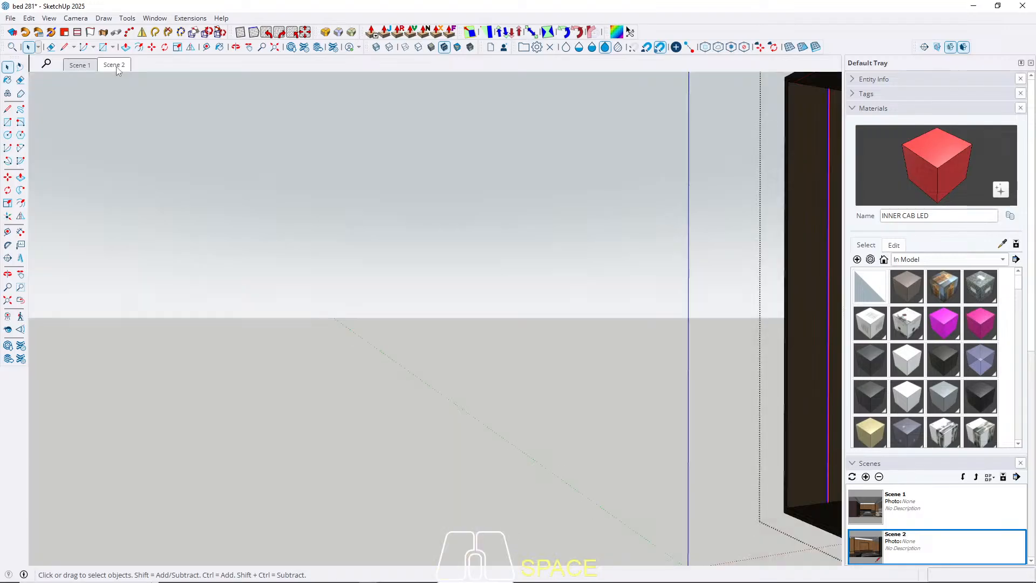
{"action": "key", "text": "Escape"}
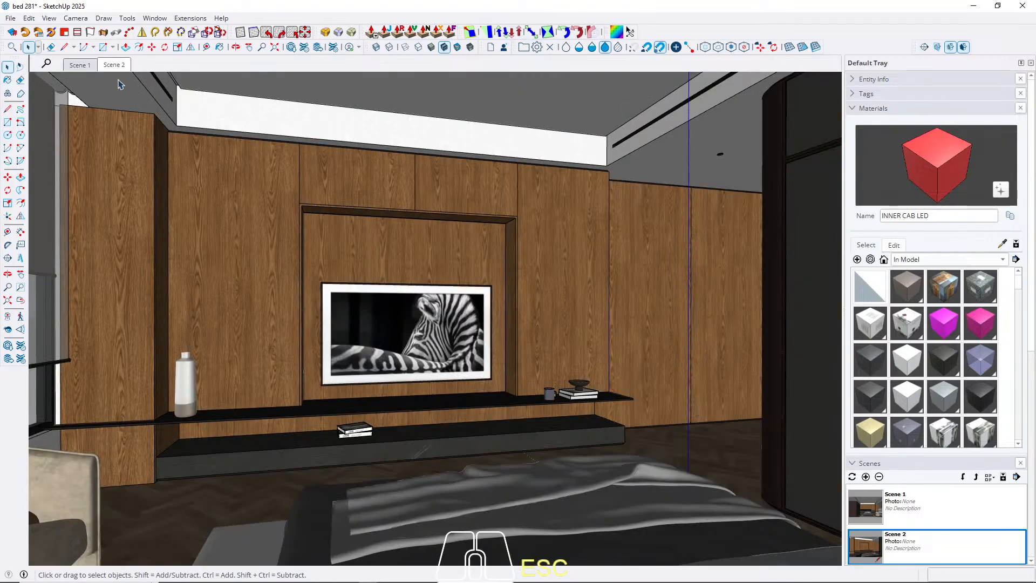
{"action": "left_click", "coordinate": [80, 65]}
{"action": "middle_click_drag", "start_coordinate": [322, 341], "coordinate": [419, 212]}
{"action": "left_click", "coordinate": [333, 301]}
{"action": "double_click", "coordinate": [333, 303]}
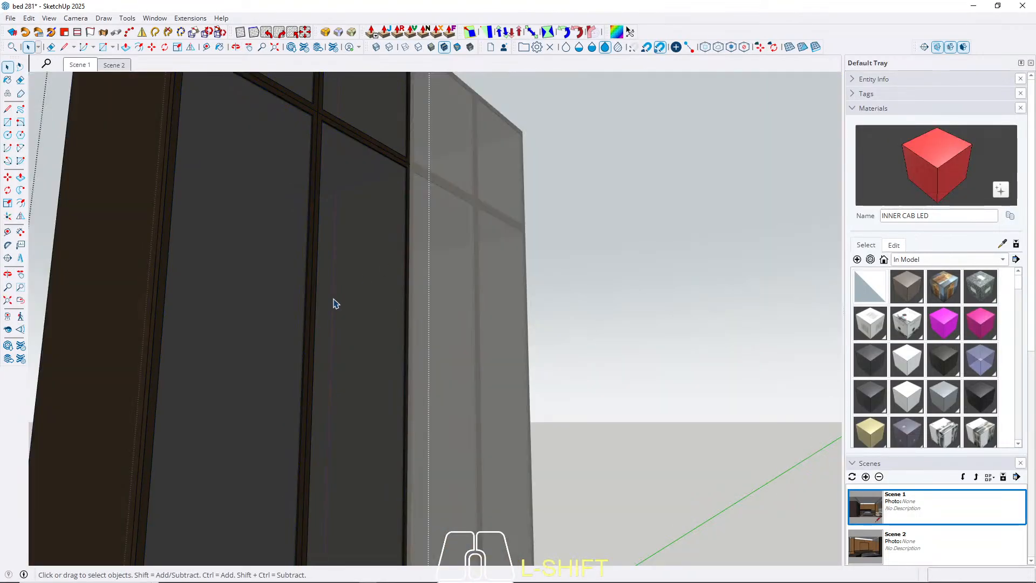
{"action": "scroll", "coordinate": [234, 312], "scroll_direction": "down", "scroll_amount": 4}
{"action": "left_click", "coordinate": [320, 142]}
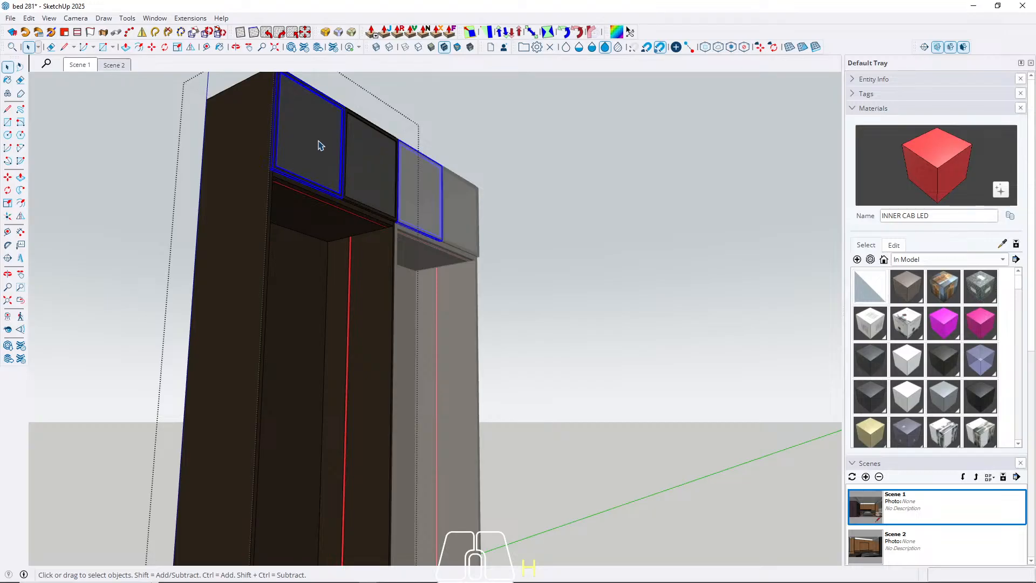
{"action": "key", "text": "h"}
{"action": "left_click", "coordinate": [371, 160]}
{"action": "key", "text": "h"}
{"action": "middle_click_drag", "start_coordinate": [402, 247], "coordinate": [215, 203]}
{"action": "left_click", "coordinate": [114, 65]}
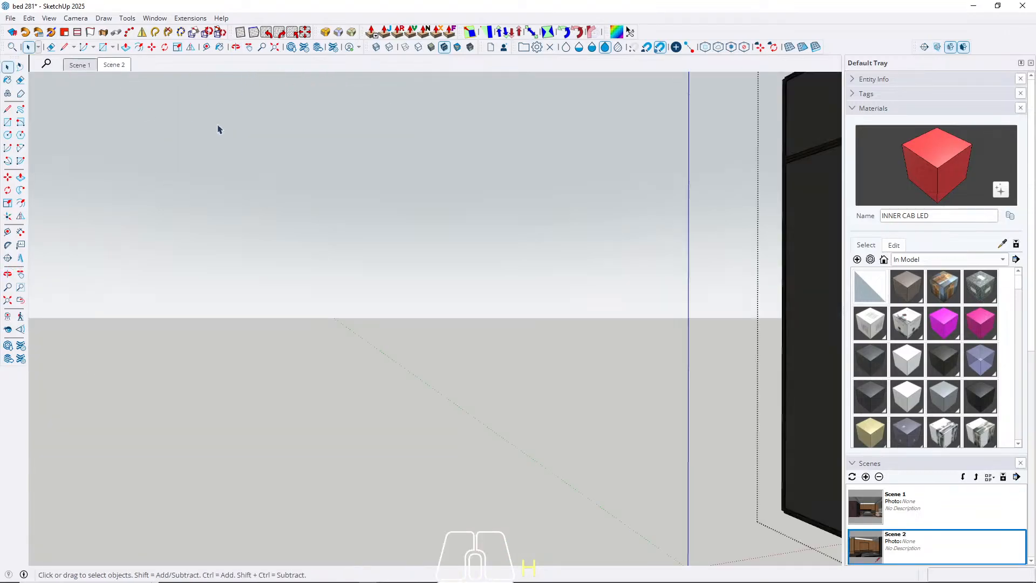
{"action": "key", "text": "Escape"}
Create a violet material named Material7UP CEIL LED with hue 250, saturation 57 and lightness 60.
{"action": "left_click", "coordinate": [78, 65]}
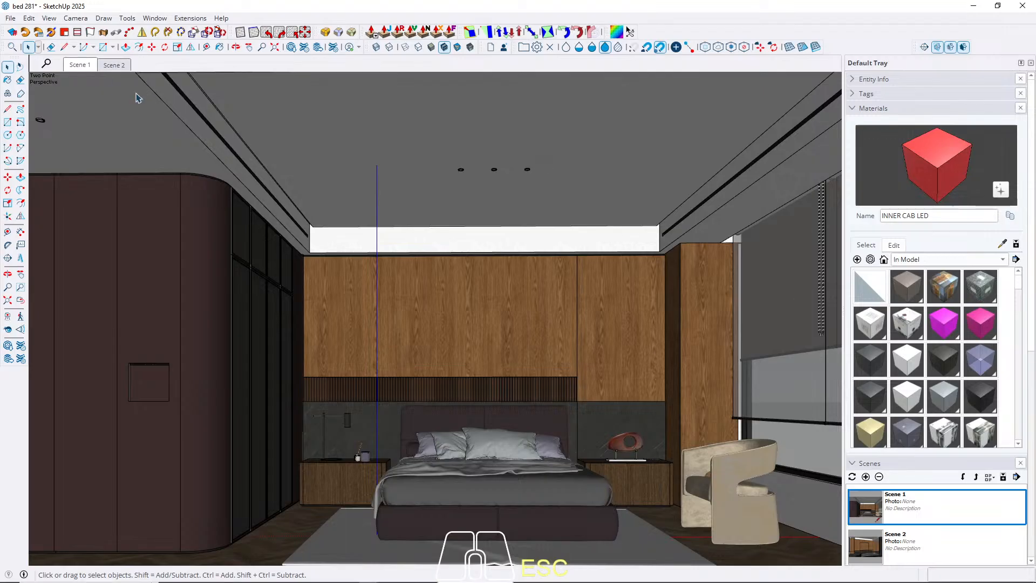
{"action": "scroll", "coordinate": [174, 201], "scroll_direction": "up", "scroll_amount": 5}
{"action": "middle_click_drag", "start_coordinate": [394, 159], "coordinate": [453, 150]}
{"action": "left_click", "coordinate": [870, 258]}
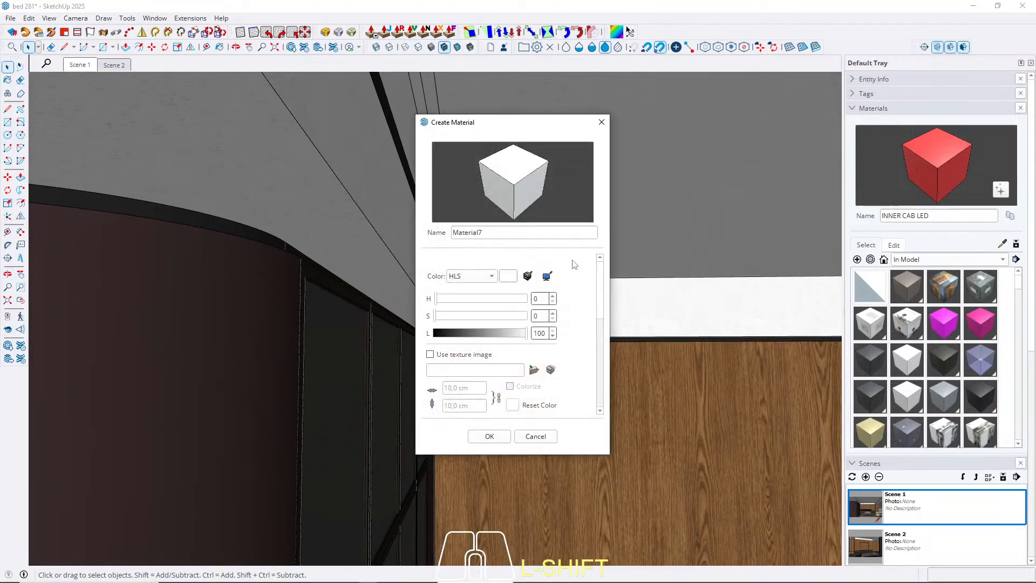
{"action": "left_click", "coordinate": [488, 317]}
{"action": "left_click", "coordinate": [467, 298]}
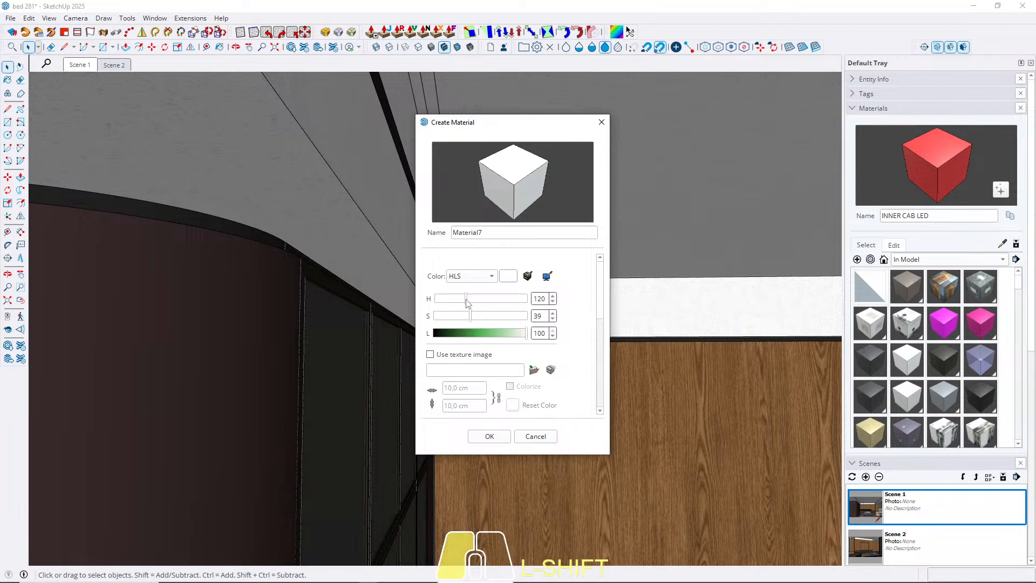
{"action": "left_click", "coordinate": [491, 333]}
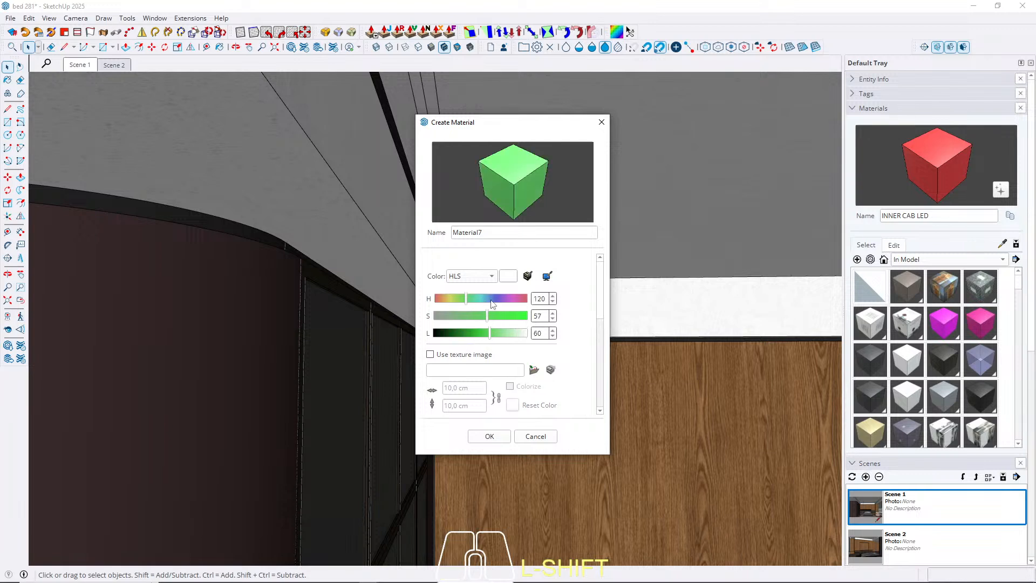
{"action": "left_click", "coordinate": [500, 299]}
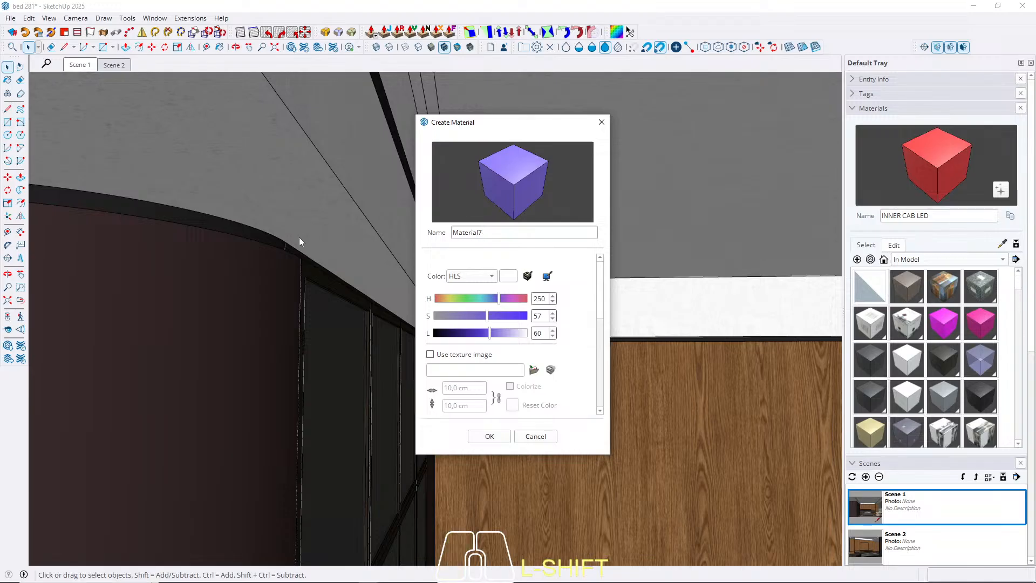
{"action": "type", "text": "P CEIL LED"}
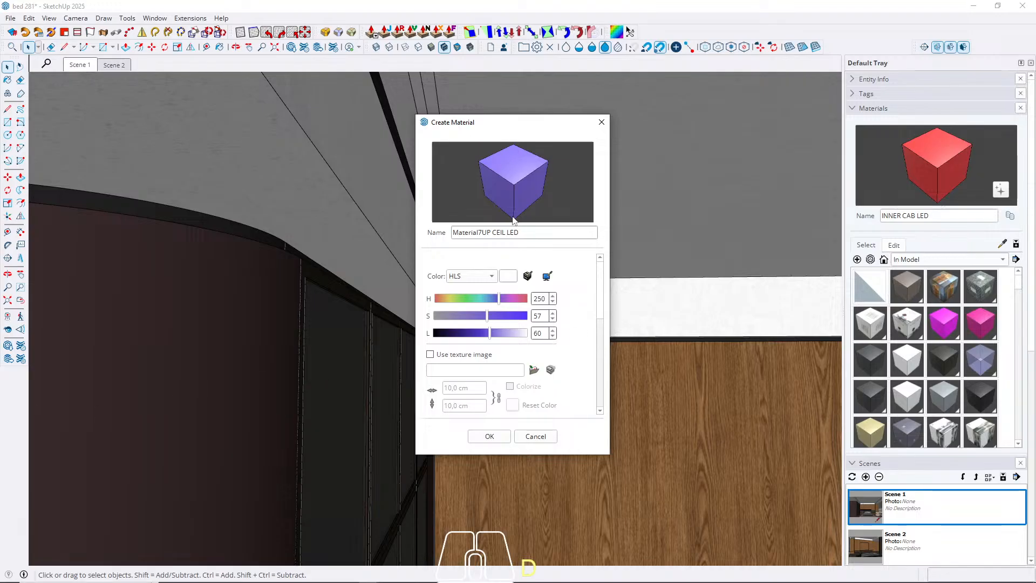
{"action": "left_click", "coordinate": [491, 436]}
Paint the long narrow strip in the ceiling recess on the wardrobe side with Material7UP CEIL LED.
{"action": "scroll", "coordinate": [456, 235], "scroll_direction": "up", "scroll_amount": 6}
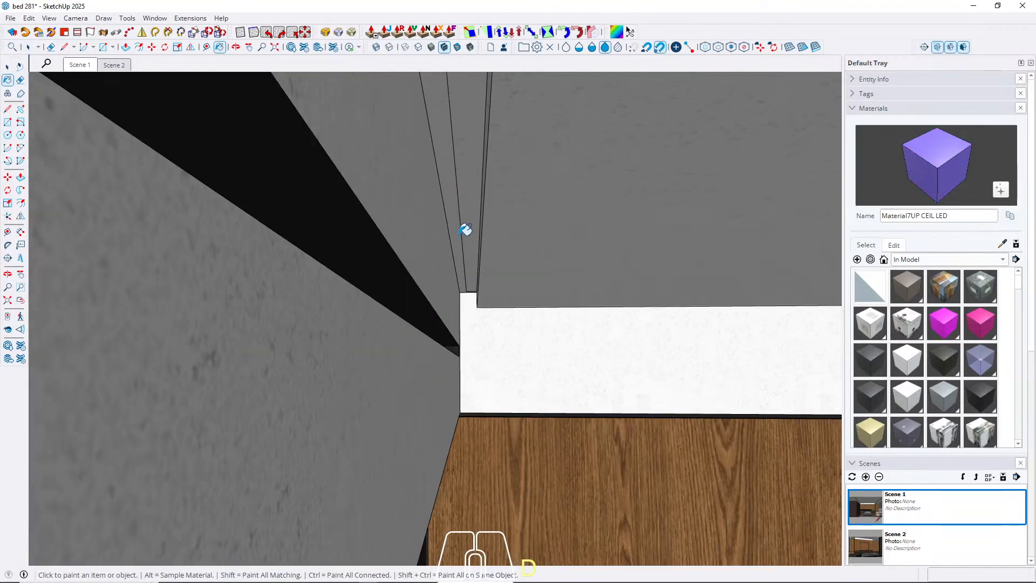
{"action": "key", "text": "space"}
{"action": "triple_click", "coordinate": [455, 226]}
{"action": "left_click", "coordinate": [455, 221]}
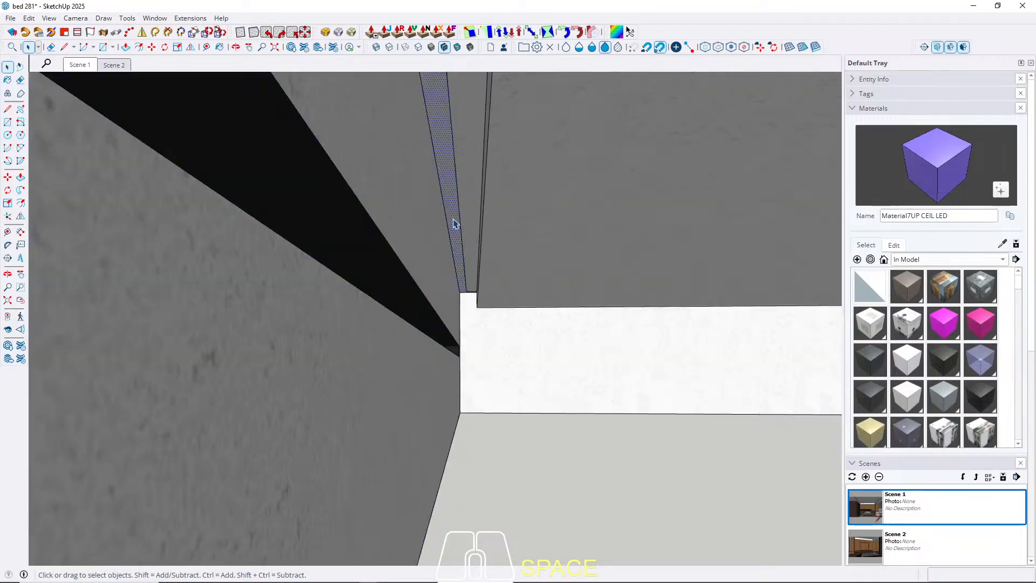
{"action": "key", "text": "b"}
{"action": "left_click", "coordinate": [456, 215]}
{"action": "left_click", "coordinate": [460, 213]}
{"action": "key", "text": "space"}
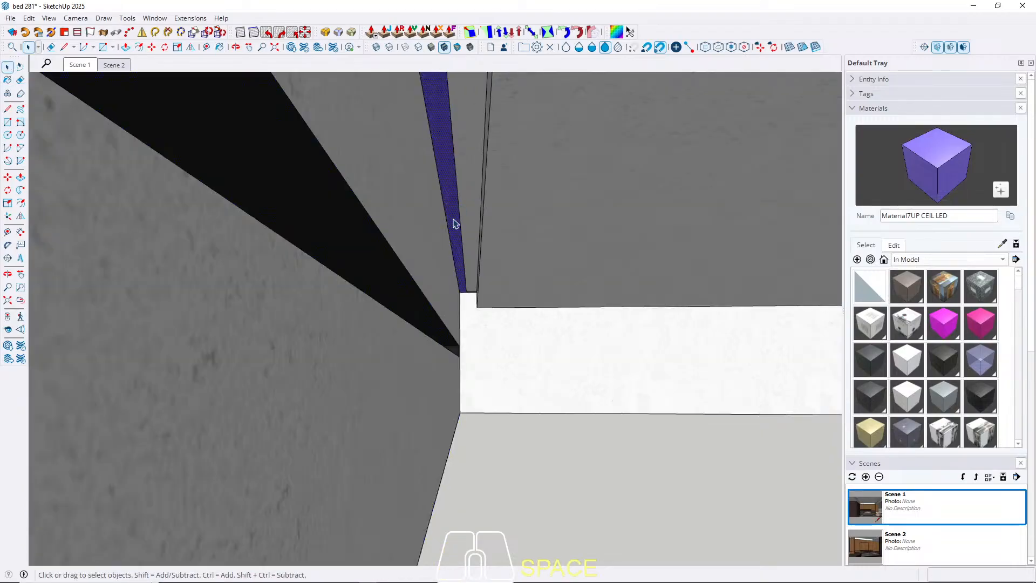
{"action": "key", "text": "Escape"}
{"action": "scroll", "coordinate": [308, 173], "scroll_direction": "down", "scroll_amount": 5}
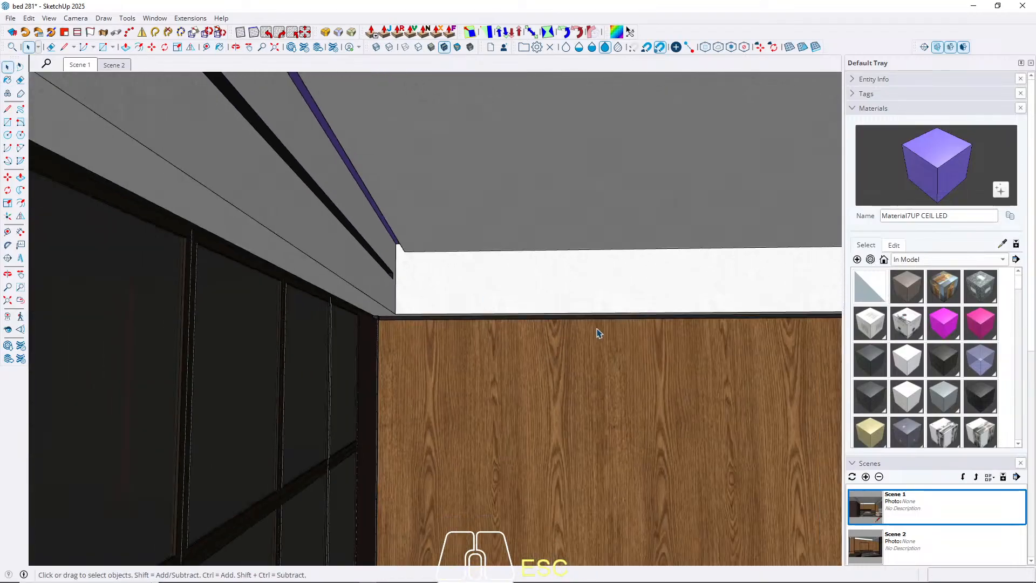
Create a green material named LED CURTAIN with hue 111, saturation 66 and lightness 60.
{"action": "middle_click_drag", "start_coordinate": [597, 333], "coordinate": [420, 328], "text": "shift"}
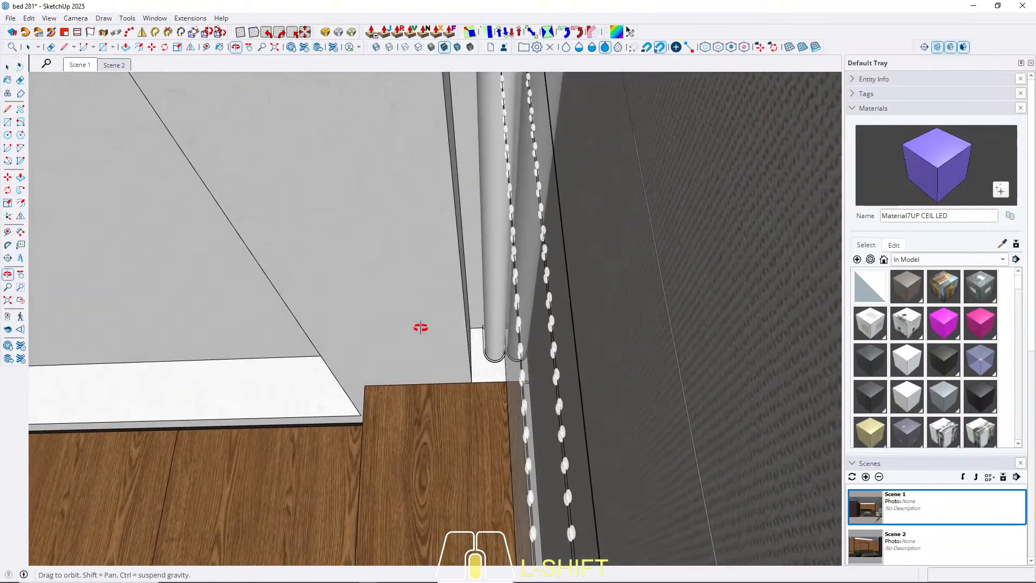
{"action": "left_click", "coordinate": [858, 260]}
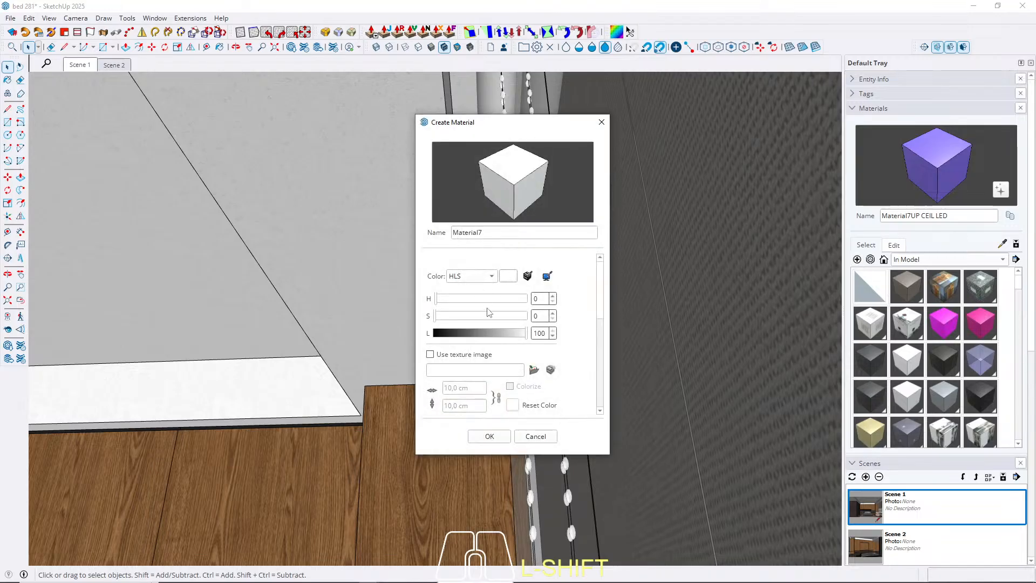
{"action": "left_click", "coordinate": [495, 316]}
{"action": "left_click", "coordinate": [490, 333]}
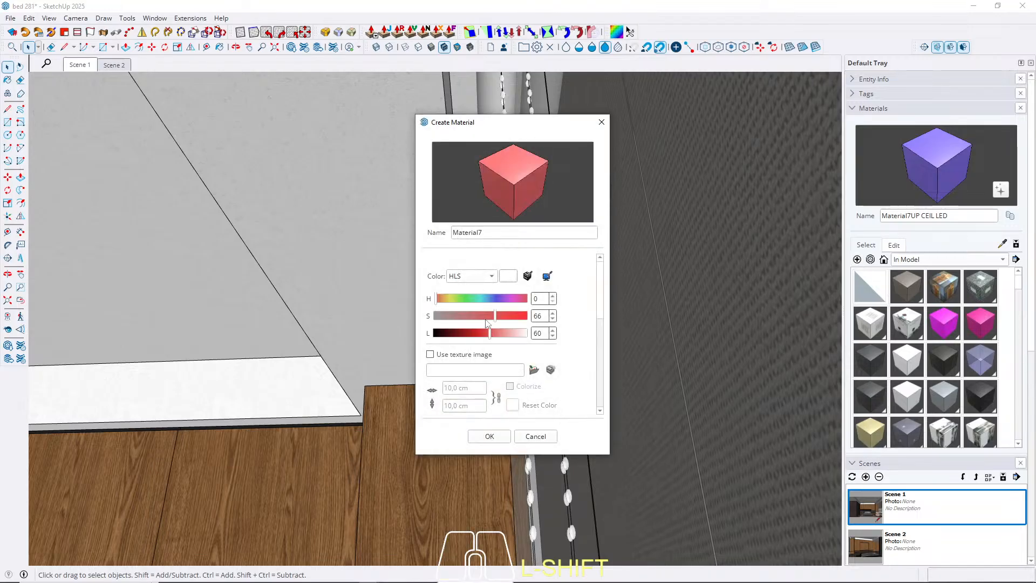
{"action": "left_click", "coordinate": [463, 298]}
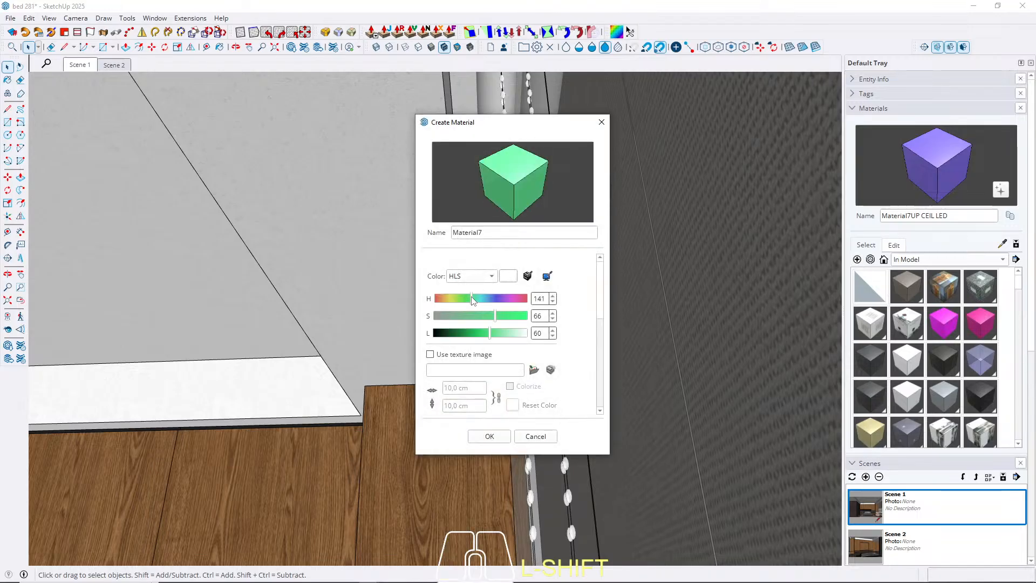
{"action": "double_click", "coordinate": [481, 233]}
{"action": "type", "text": "LE"}
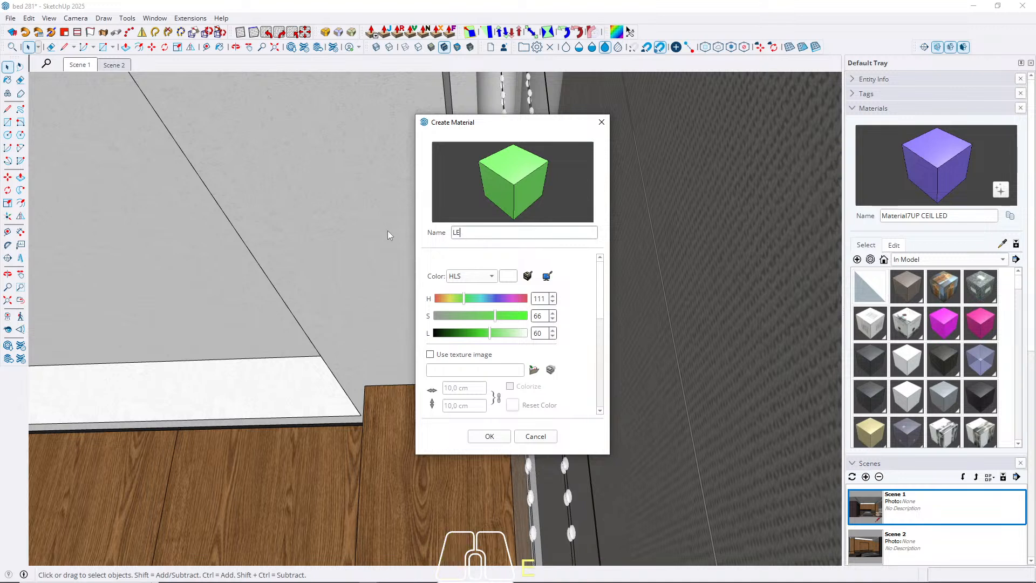
{"action": "type", "text": "D CURTAIN"}
{"action": "left_click", "coordinate": [490, 437]}
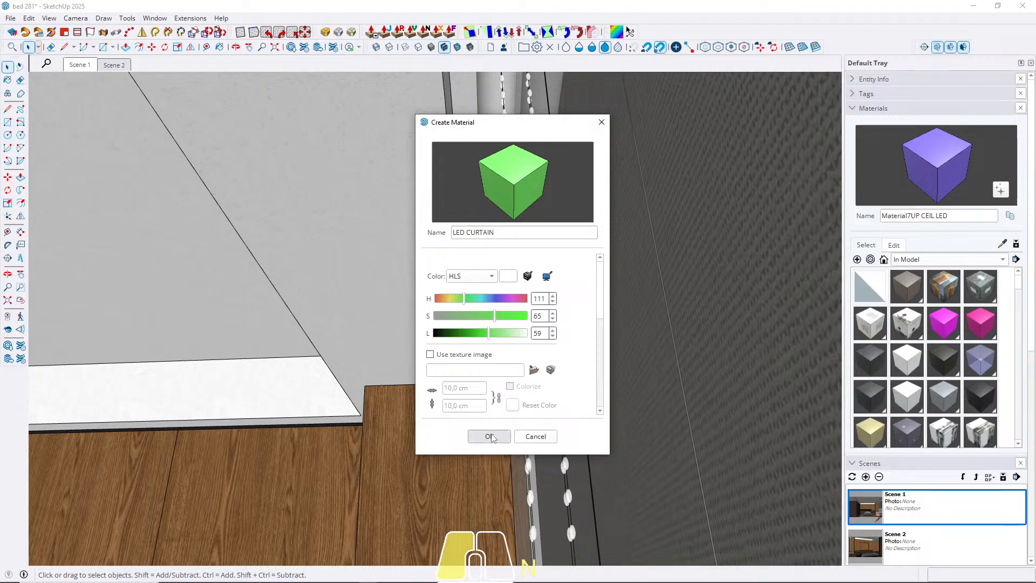
Copy the upper edge of the curtain recess's room-side face 2 cm downward.
{"action": "key", "text": "space"}
{"action": "scroll", "coordinate": [466, 244], "scroll_direction": "up", "scroll_amount": 3}
{"action": "triple_click", "coordinate": [475, 236]}
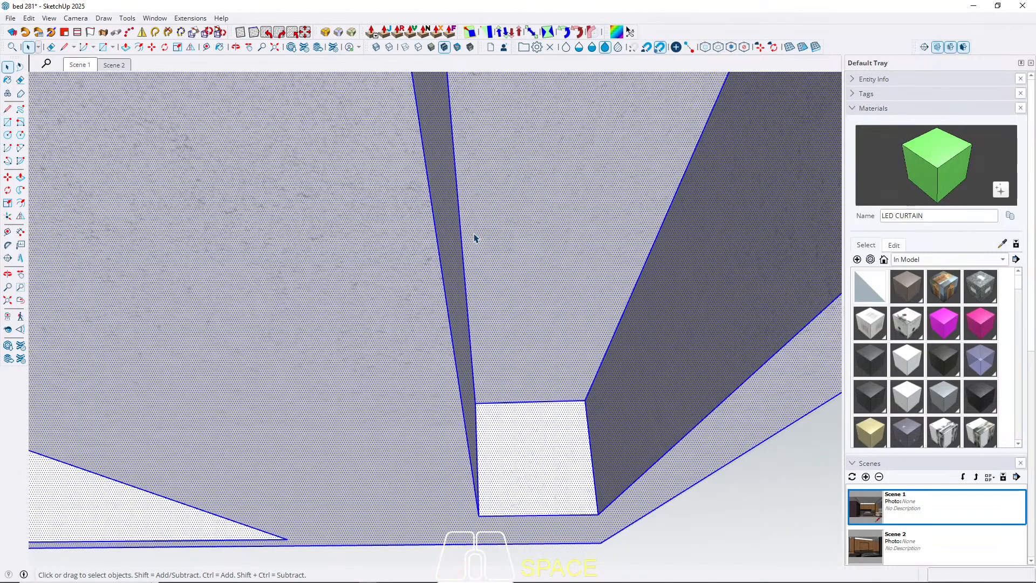
{"action": "left_click", "coordinate": [475, 280]}
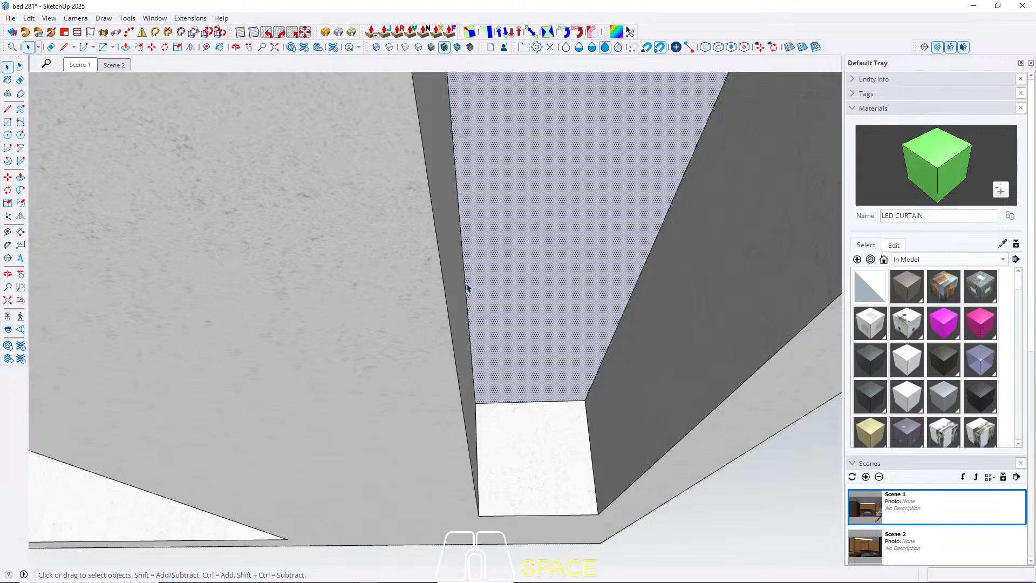
{"action": "left_click", "coordinate": [467, 292]}
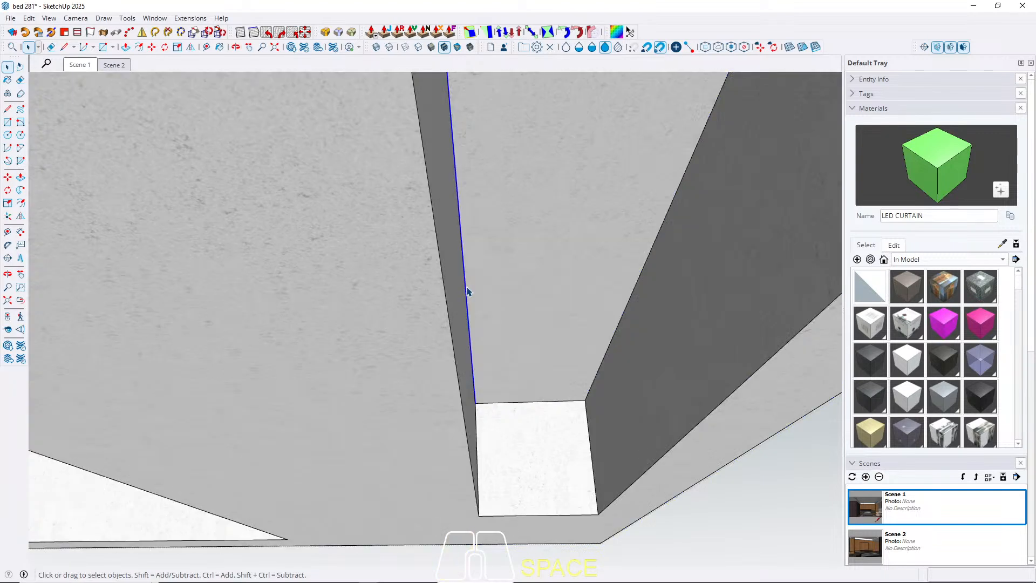
{"action": "key", "text": "m"}
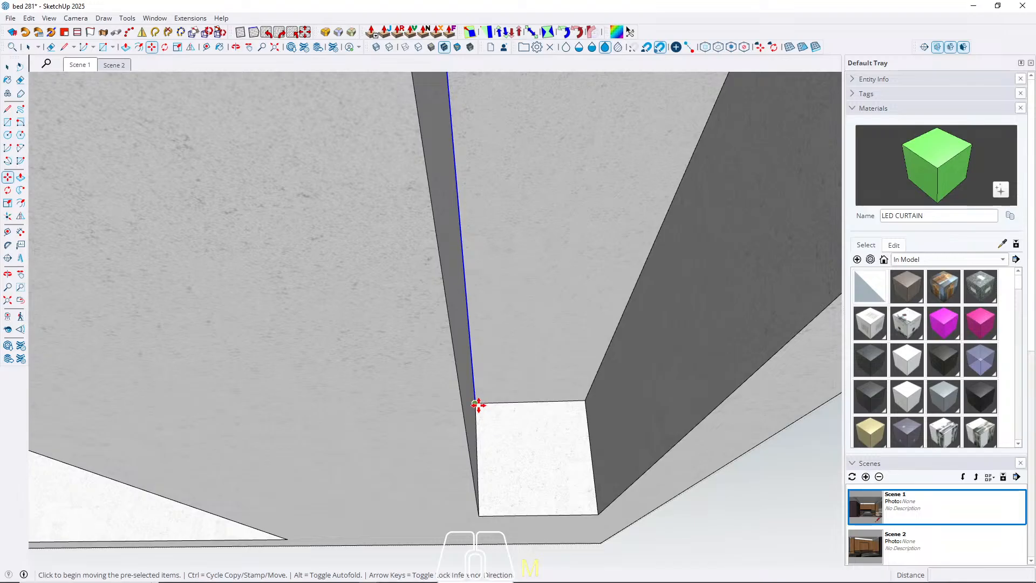
{"action": "scroll", "coordinate": [481, 403], "scroll_direction": "up", "scroll_amount": 3}
{"action": "left_click", "coordinate": [469, 405]}
{"action": "key", "text": "ctrl"}
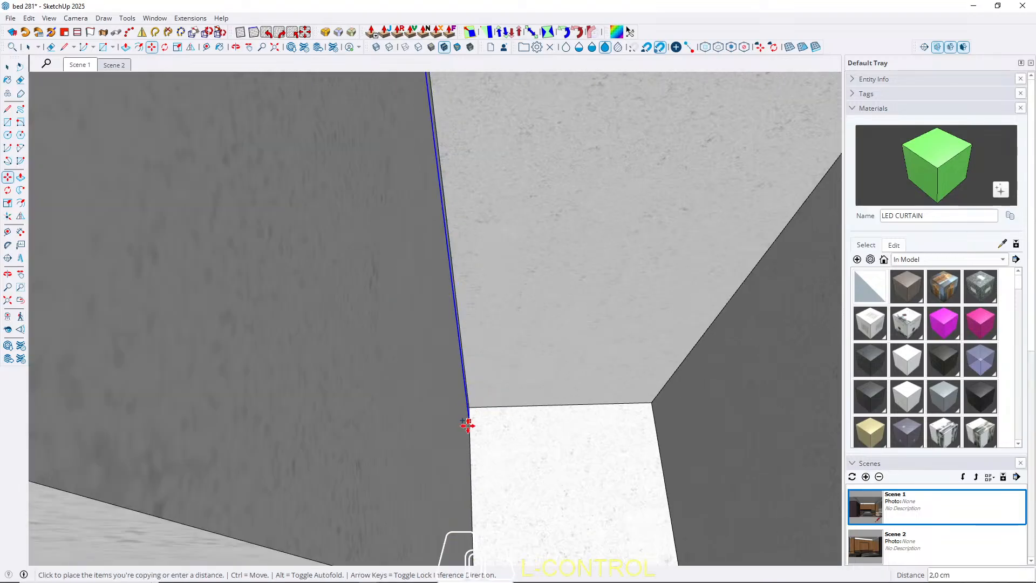
{"action": "key", "text": "space"}
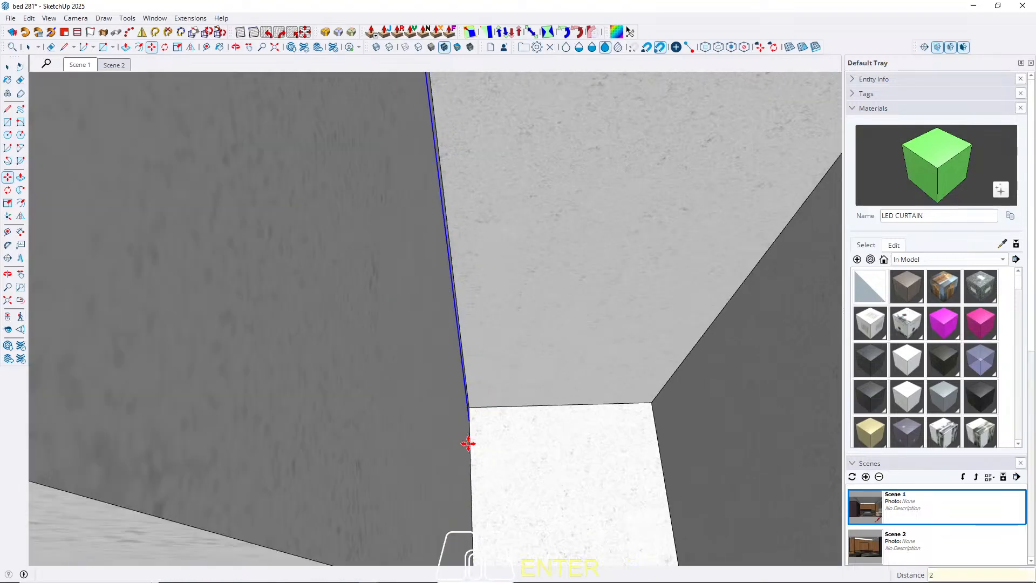
Move the original upper edge 2 cm horizontally into the curtain recess to form a slanted strip.
{"action": "scroll", "coordinate": [493, 387], "scroll_direction": "up", "scroll_amount": 2}
{"action": "scroll", "coordinate": [447, 378], "scroll_direction": "down", "scroll_amount": 2}
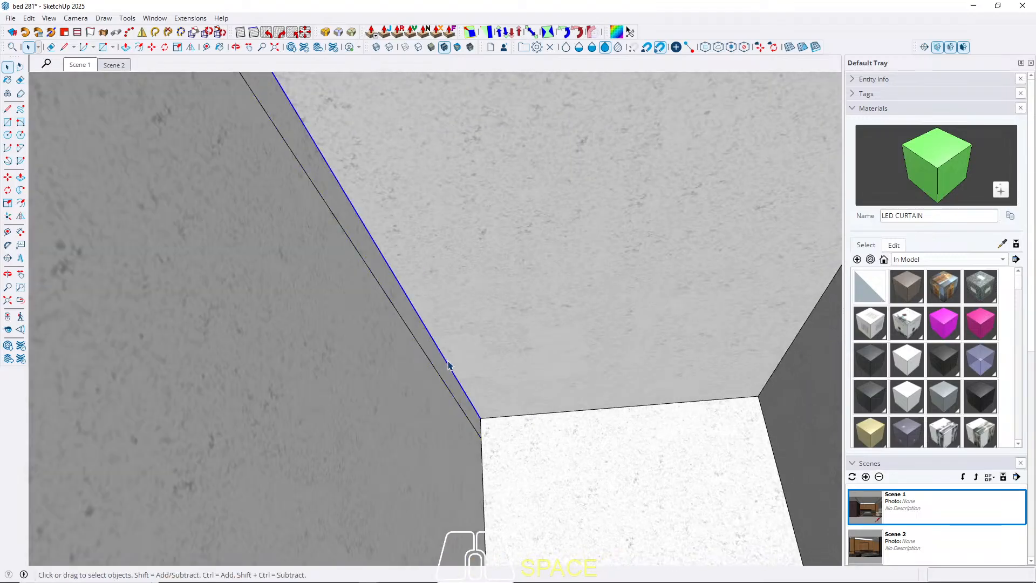
{"action": "key", "text": "m"}
{"action": "left_click", "coordinate": [447, 360]}
{"action": "type", "text": "2"}
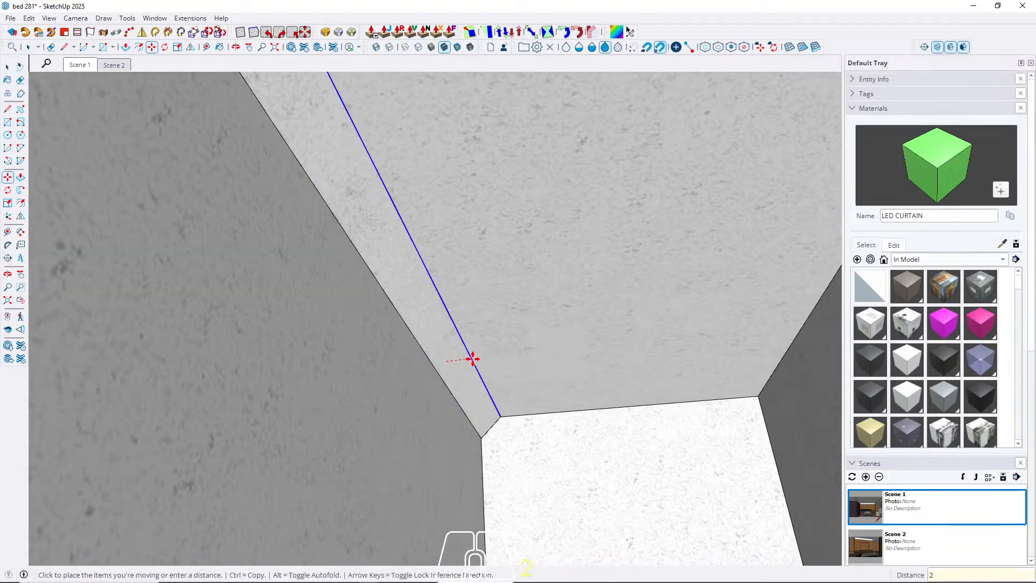
{"action": "key", "text": "Return"}
{"action": "key", "text": "space"}
Paint the slanted strip along the curtain recess with LED CURTAIN.
{"action": "left_click", "coordinate": [463, 358]}
{"action": "key", "text": "b"}
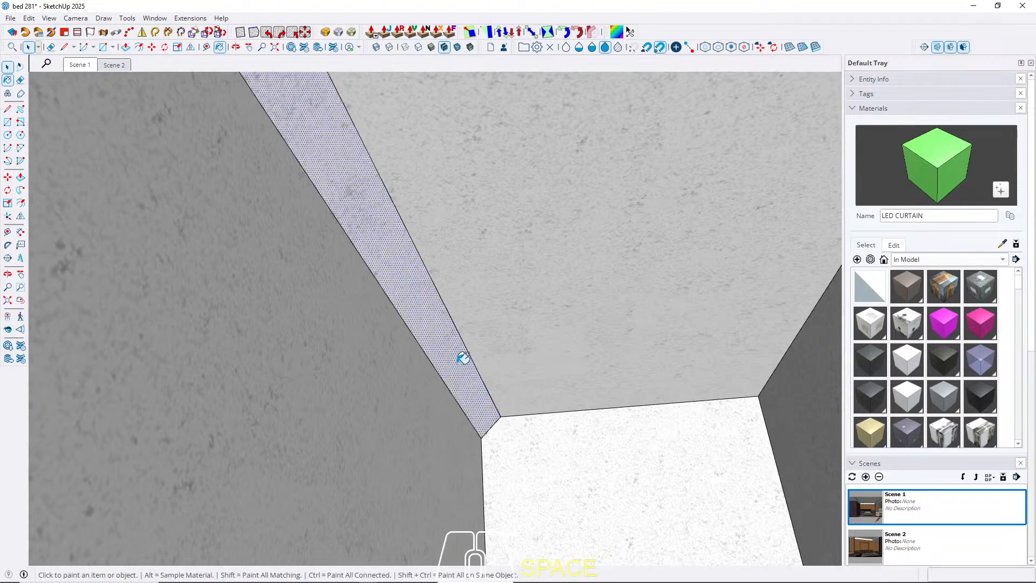
{"action": "left_click", "coordinate": [447, 359]}
{"action": "key", "text": "Escape"}
{"action": "mouse_move", "coordinate": [447, 358]}
{"action": "middle_mouse_down"}
{"action": "mouse_move", "coordinate": [423, 359]}
{"action": "mouse_move", "coordinate": [522, 403]}
{"action": "mouse_move", "coordinate": [636, 351]}
{"action": "middle_mouse_up"}
Create a light cyan material named G LIGHT with hue 180, saturation 46 and lightness 67.
{"action": "left_click", "coordinate": [115, 66]}
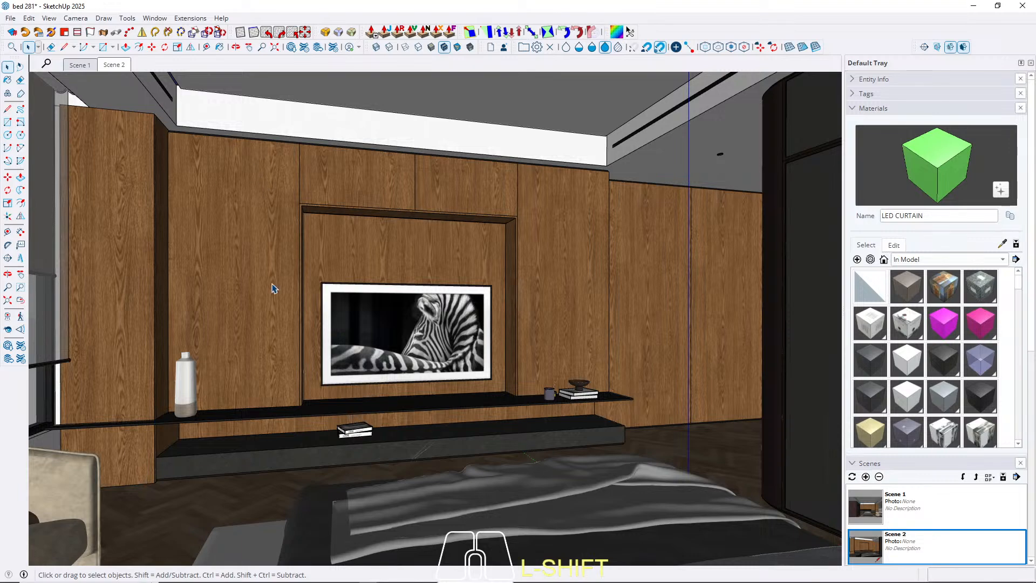
{"action": "middle_click_drag", "start_coordinate": [275, 289], "coordinate": [296, 340]}
{"action": "scroll", "coordinate": [303, 248], "scroll_direction": "up", "scroll_amount": 4}
{"action": "middle_click_drag", "start_coordinate": [303, 248], "coordinate": [195, 326]}
{"action": "scroll", "coordinate": [486, 282], "scroll_direction": "up", "scroll_amount": 5}
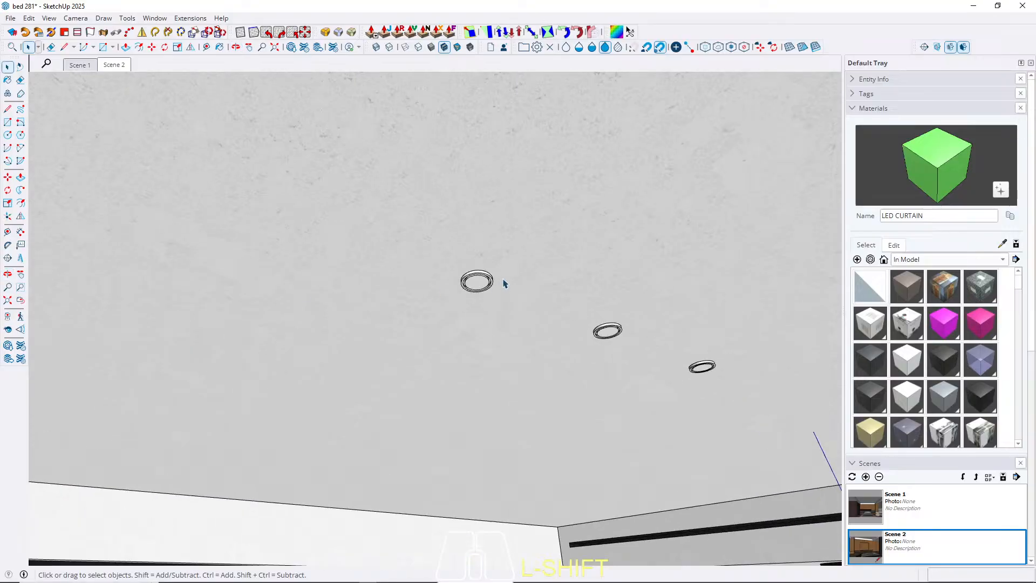
{"action": "left_click", "coordinate": [857, 260]}
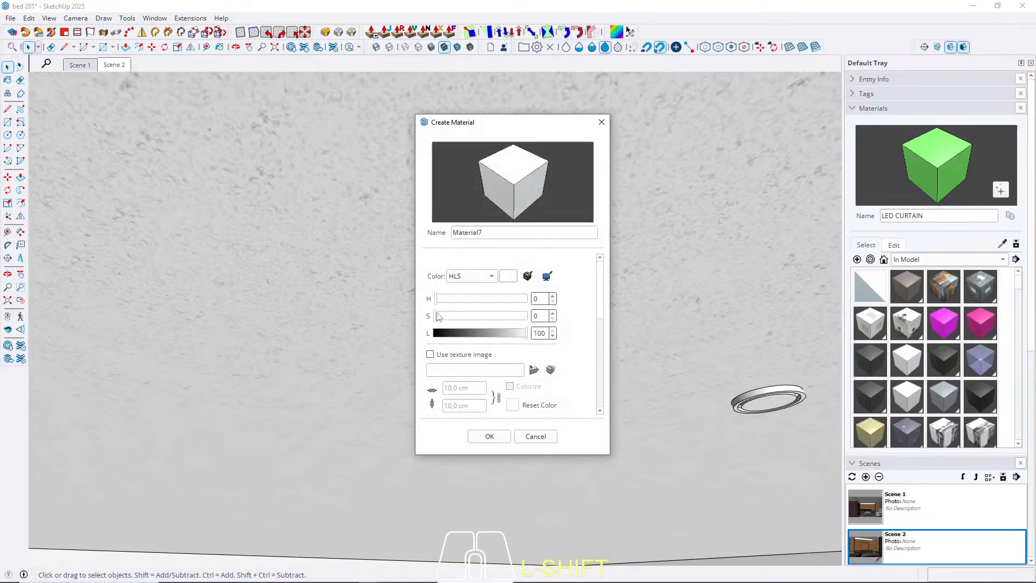
{"action": "left_click", "coordinate": [480, 333]}
{"action": "left_click", "coordinate": [477, 316]}
{"action": "left_click", "coordinate": [475, 299]}
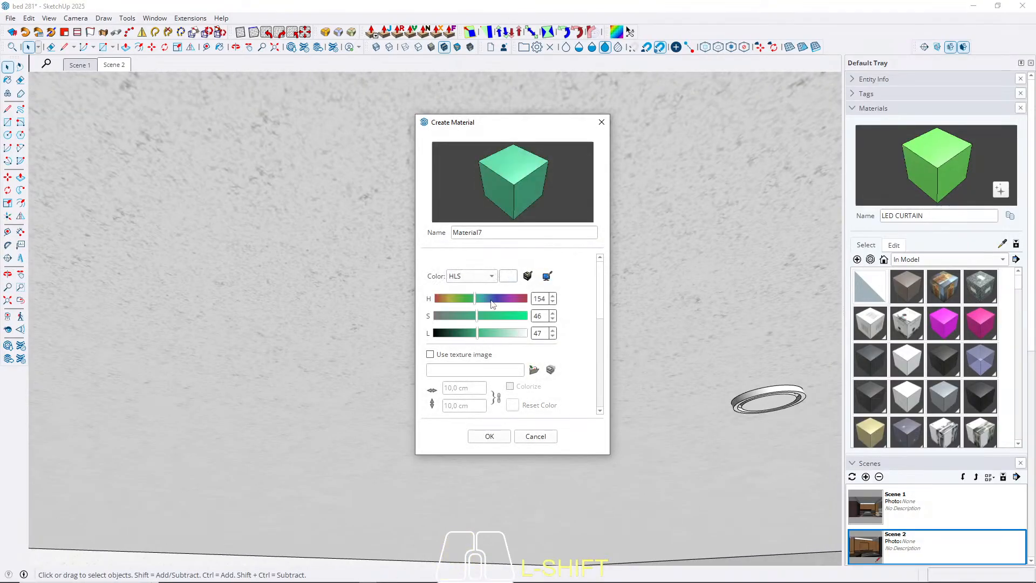
{"action": "mouse_move", "coordinate": [480, 333]}
{"action": "left_mouse_down"}
{"action": "mouse_move", "coordinate": [507, 333]}
{"action": "mouse_move", "coordinate": [480, 300]}
{"action": "mouse_move", "coordinate": [496, 333]}
{"action": "left_mouse_up"}
{"action": "left_click", "coordinate": [486, 299]}
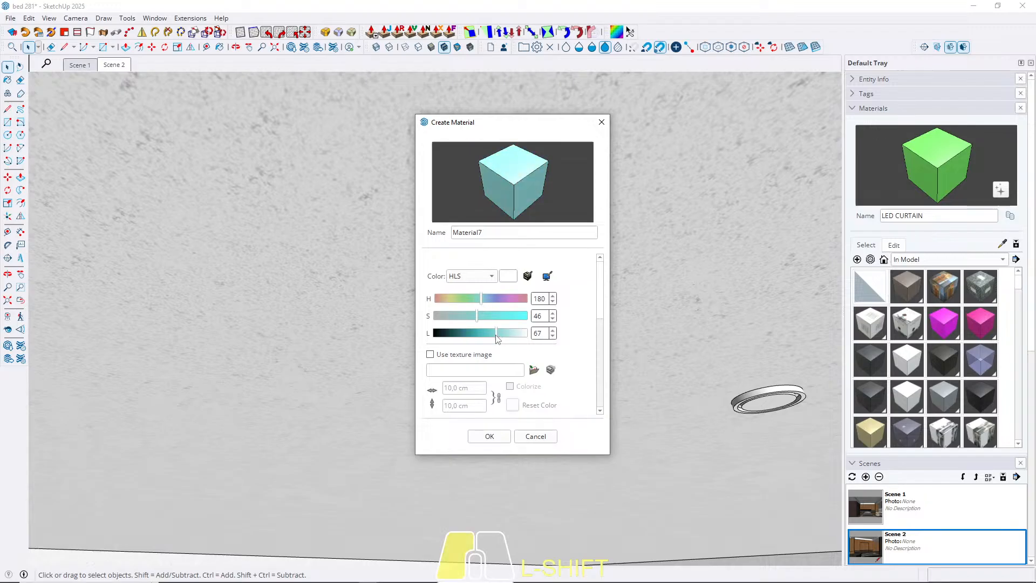
{"action": "key", "text": "shift+Tab"}
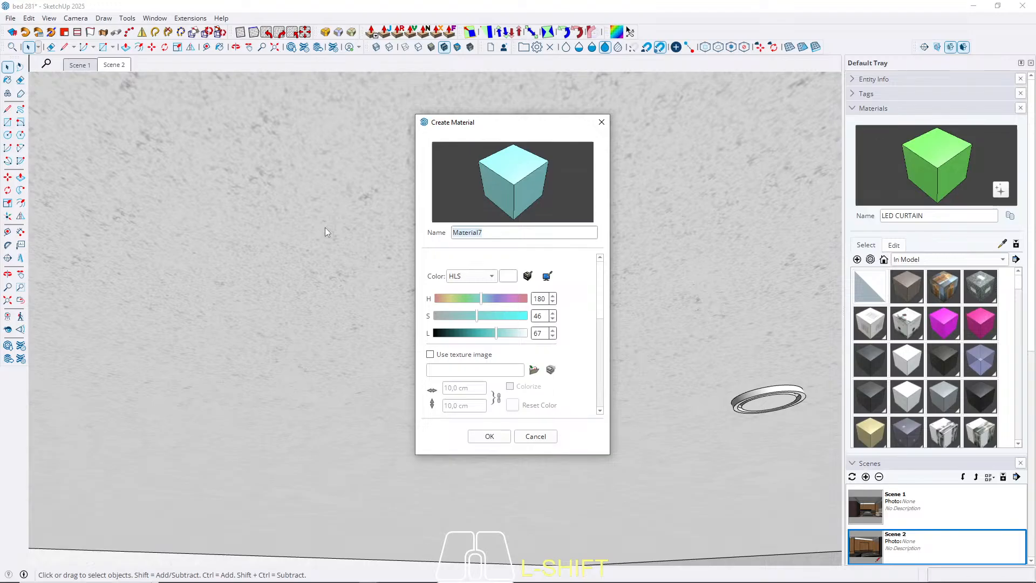
{"action": "type", "text": "G LIGHTY"}
{"action": "key", "text": "BackSpace"}
{"action": "left_click", "coordinate": [492, 435]}
{"action": "key", "text": "space"}
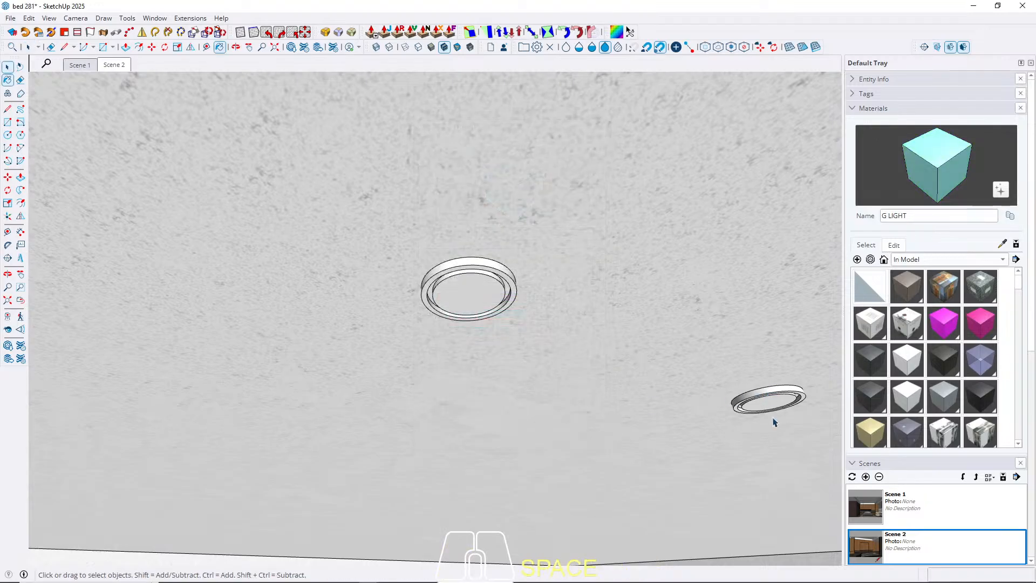
Paint the inner disc of the ceiling spotlight component with G LIGHT.
{"action": "scroll", "coordinate": [774, 421], "scroll_direction": "up", "scroll_amount": 2}
{"action": "scroll", "coordinate": [557, 332], "scroll_direction": "down", "scroll_amount": 3}
{"action": "double_click", "coordinate": [392, 270]}
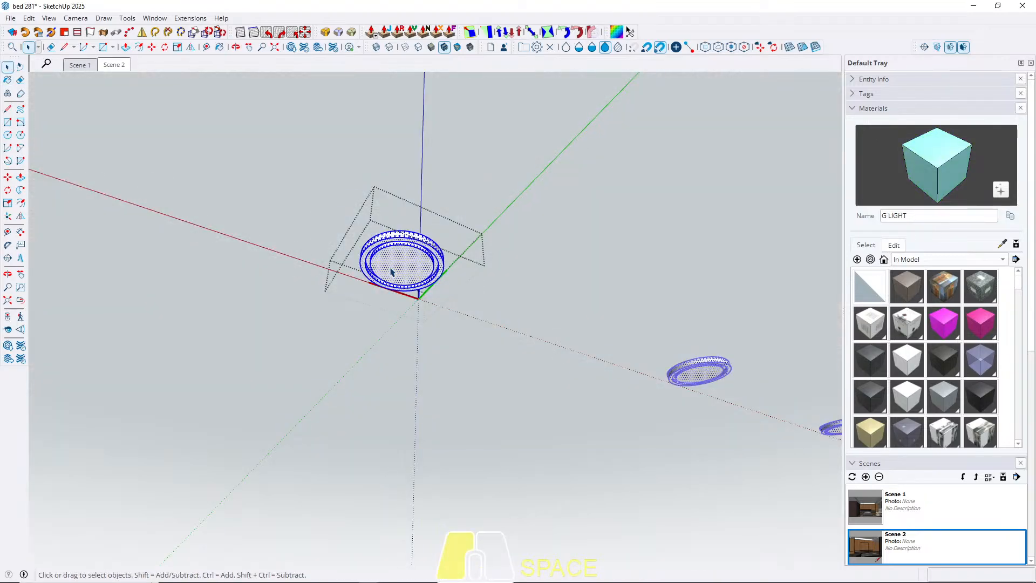
{"action": "key", "text": "Escape"}
{"action": "key", "text": "b"}
{"action": "left_click", "coordinate": [400, 264]}
{"action": "key", "text": "space"}
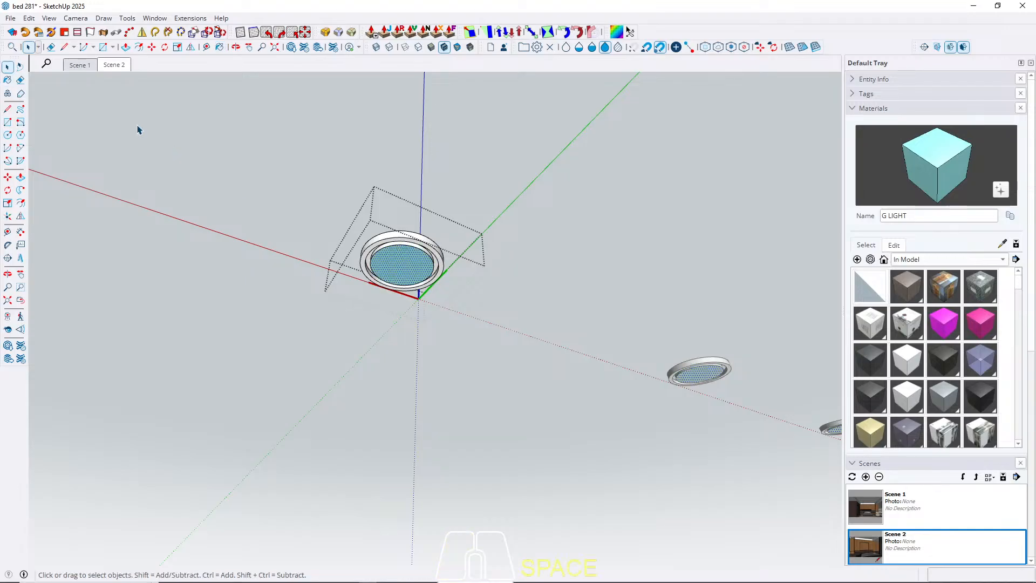
{"action": "left_click", "coordinate": [111, 66]}
{"action": "key", "text": "Escape"}
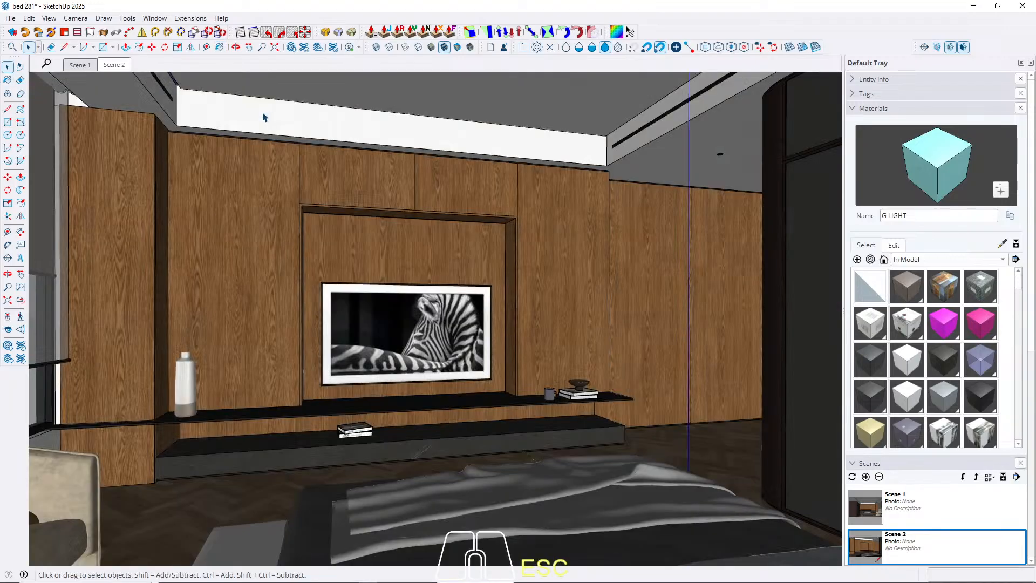
{"action": "scroll", "coordinate": [225, 204], "scroll_direction": "up", "scroll_amount": 3}
{"action": "middle_click_drag", "start_coordinate": [225, 203], "coordinate": [303, 248]}
{"action": "left_click", "coordinate": [80, 64]}
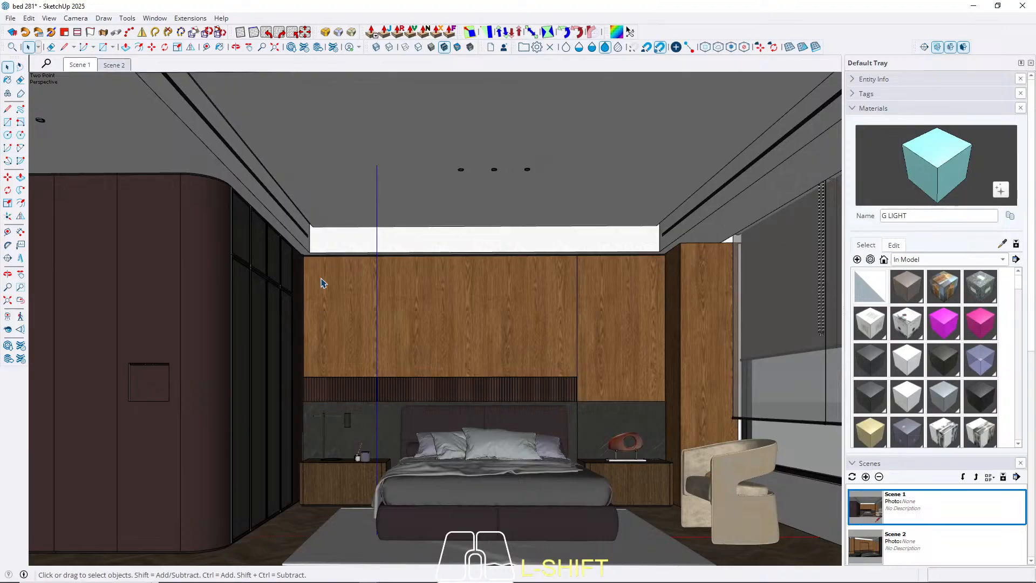
{"action": "scroll", "coordinate": [414, 394], "scroll_direction": "up", "scroll_amount": 10}
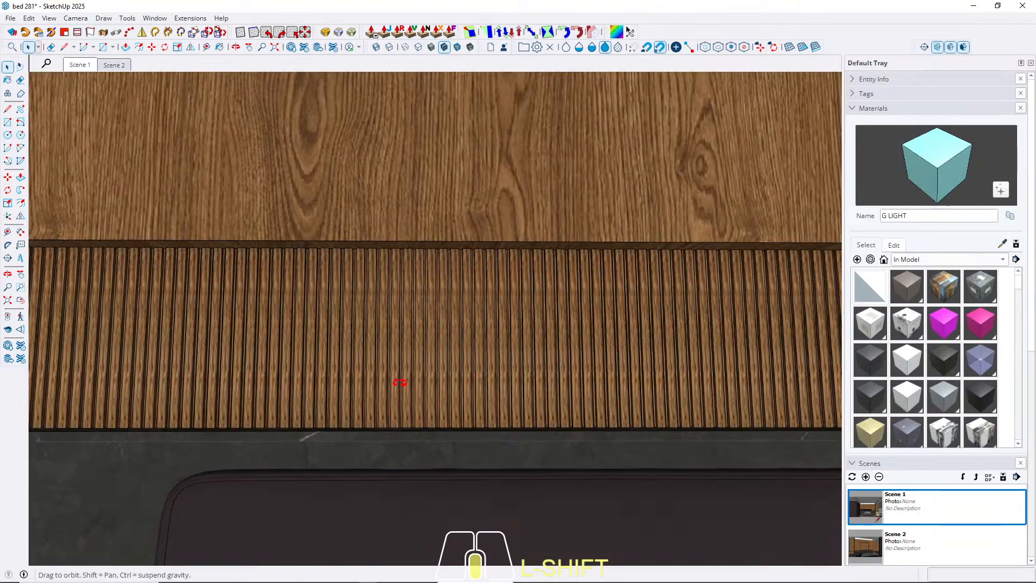
{"action": "middle_click_drag", "start_coordinate": [400, 383], "coordinate": [421, 352]}
{"action": "scroll", "coordinate": [421, 351], "scroll_direction": "down", "scroll_amount": 5}
{"action": "left_click", "coordinate": [420, 351]}
{"action": "scroll", "coordinate": [587, 348], "scroll_direction": "down", "scroll_amount": 2}
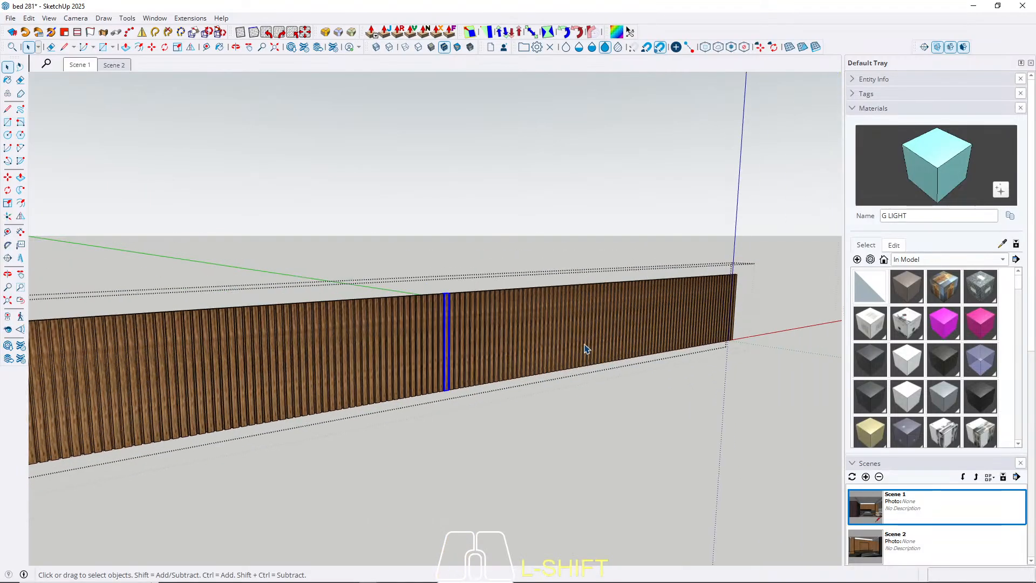
{"action": "middle_click_drag", "start_coordinate": [587, 348], "coordinate": [415, 372]}
{"action": "key", "text": "ctrl+a"}
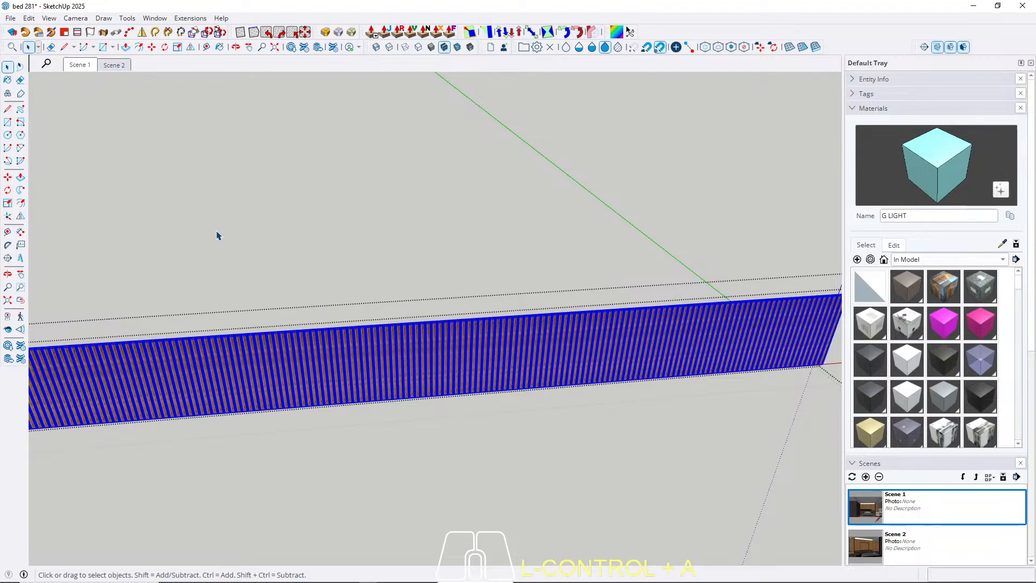
{"action": "key", "text": "Escape"}
Return to Scene 1 and save the model without purging unused items.
{"action": "left_click", "coordinate": [70, 65]}
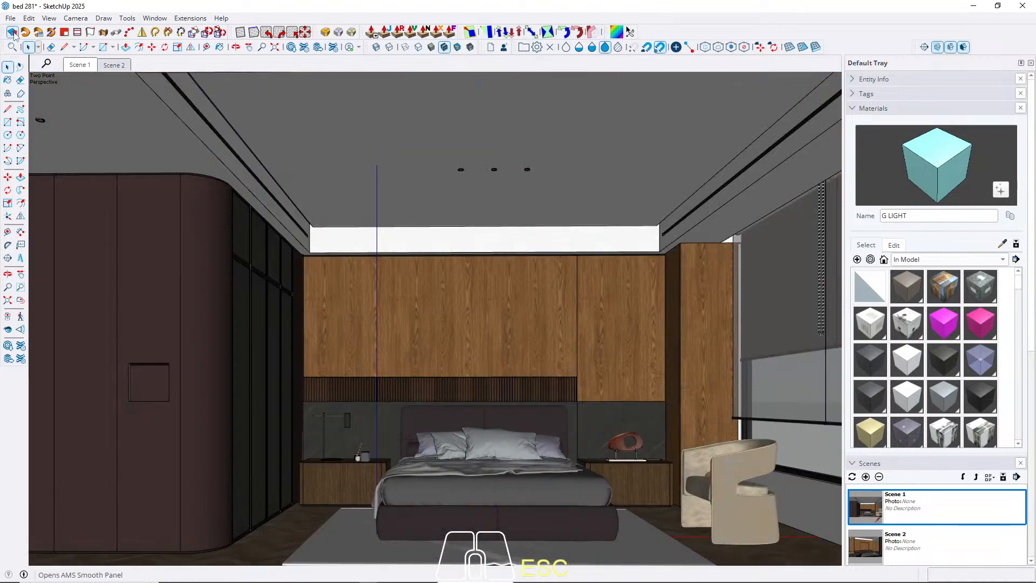
{"action": "left_click", "coordinate": [10, 17]}
{"action": "left_click", "coordinate": [25, 85]}
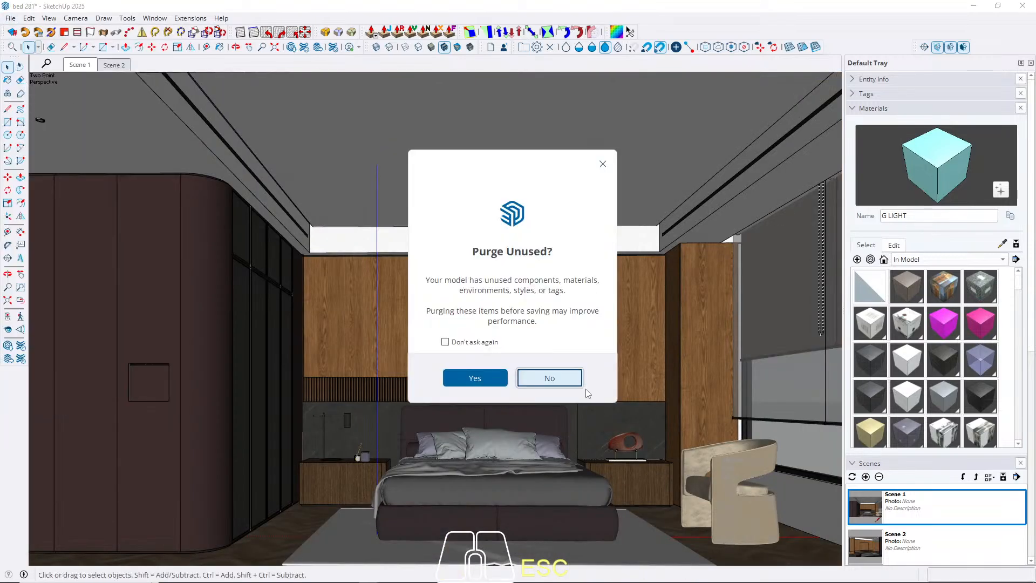
{"action": "left_click", "coordinate": [560, 378]}
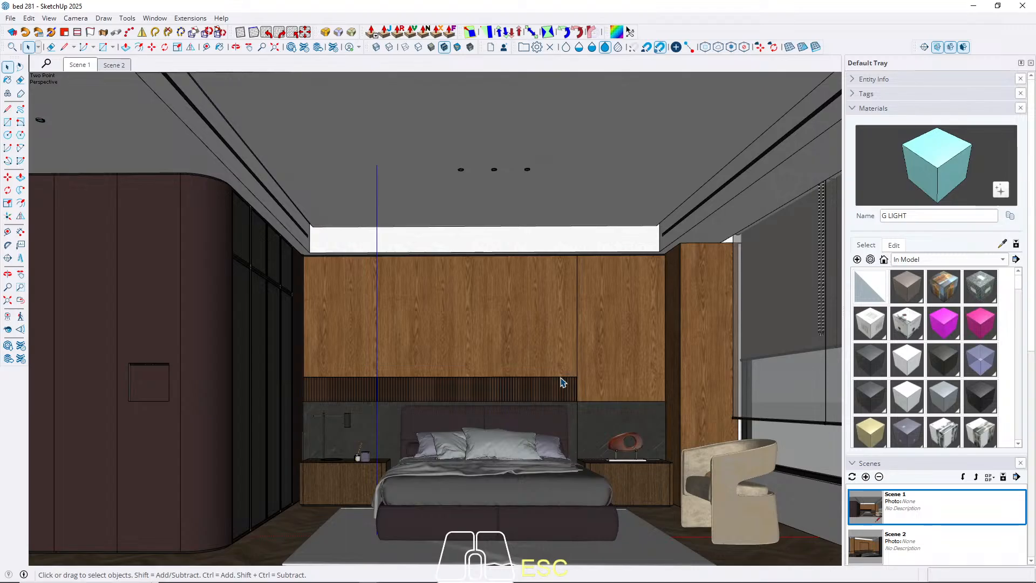
Explode all the slats inside the slatted strip group above the headboard.
{"action": "scroll", "coordinate": [511, 388], "scroll_direction": "up", "scroll_amount": 6}
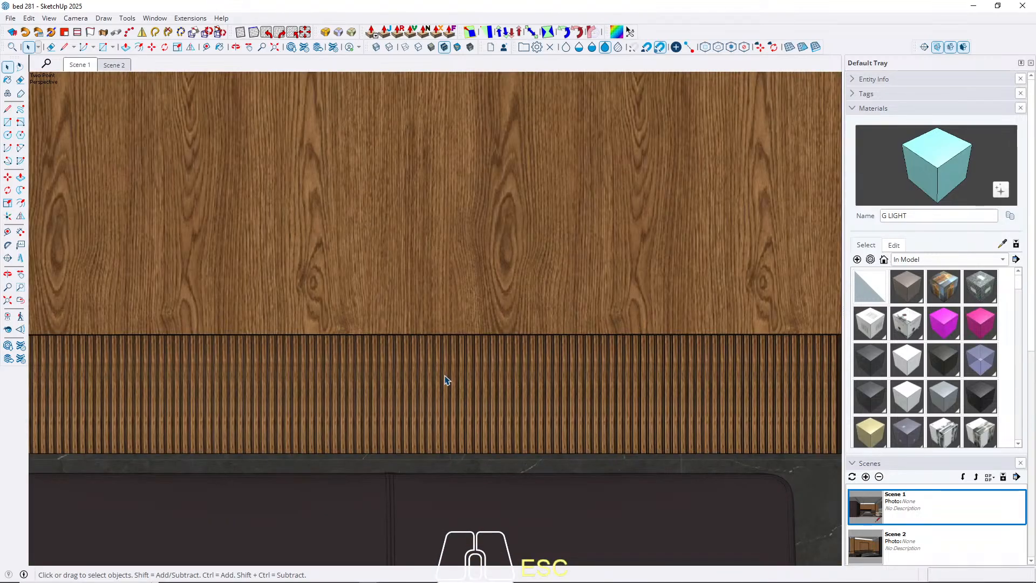
{"action": "scroll", "coordinate": [426, 391], "scroll_direction": "up", "scroll_amount": 3}
{"action": "middle_click_drag", "start_coordinate": [423, 392], "coordinate": [551, 390]}
{"action": "double_click", "coordinate": [552, 390]}
{"action": "left_click", "coordinate": [552, 391]}
{"action": "scroll", "coordinate": [528, 386], "scroll_direction": "down", "scroll_amount": 2}
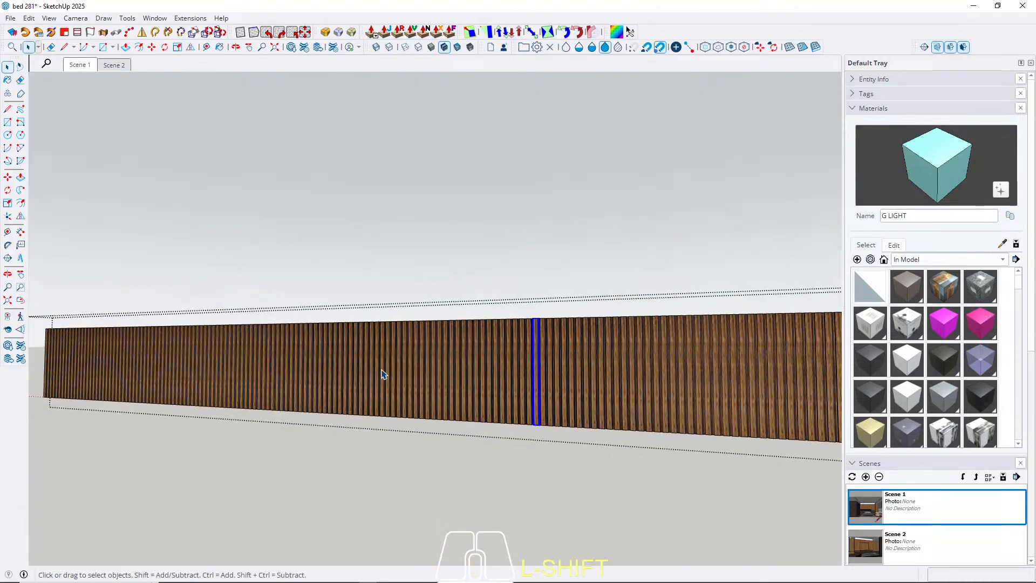
{"action": "middle_click_drag", "start_coordinate": [382, 374], "coordinate": [588, 349]}
{"action": "scroll", "coordinate": [588, 350], "scroll_direction": "down", "scroll_amount": 2}
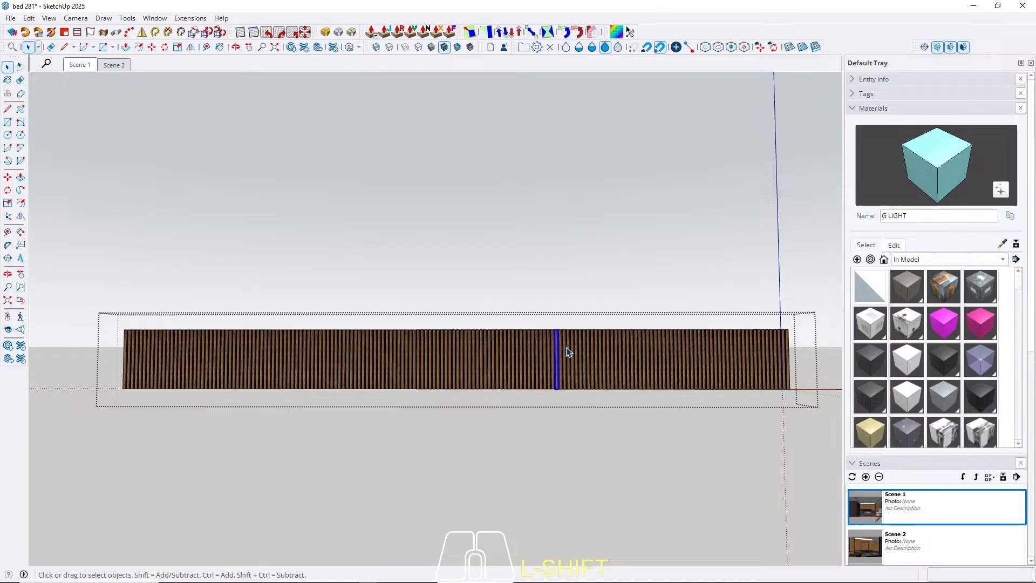
{"action": "scroll", "coordinate": [465, 358], "scroll_direction": "up", "scroll_amount": 3}
{"action": "middle_click_drag", "start_coordinate": [533, 352], "coordinate": [274, 392]}
{"action": "scroll", "coordinate": [467, 386], "scroll_direction": "down", "scroll_amount": 2}
{"action": "middle_click_drag", "start_coordinate": [468, 386], "coordinate": [581, 417]}
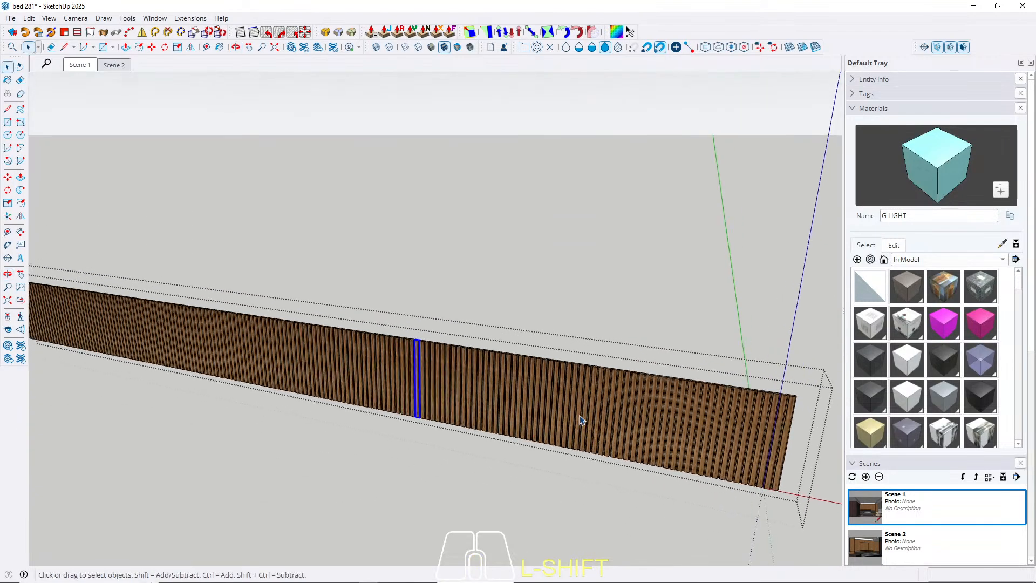
{"action": "key", "text": "ctrl+a"}
{"action": "right_click", "coordinate": [443, 382]}
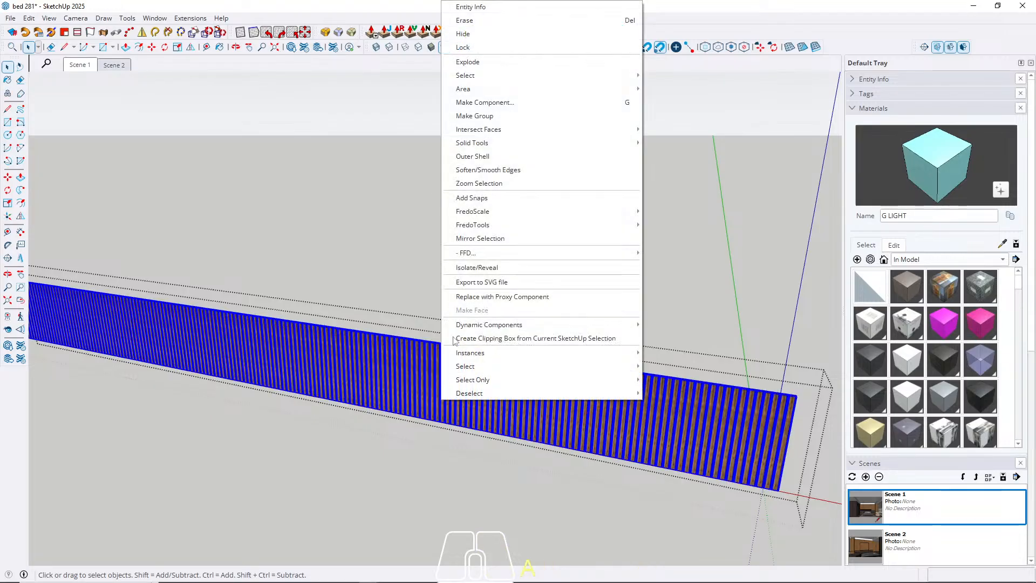
{"action": "left_click", "coordinate": [468, 63]}
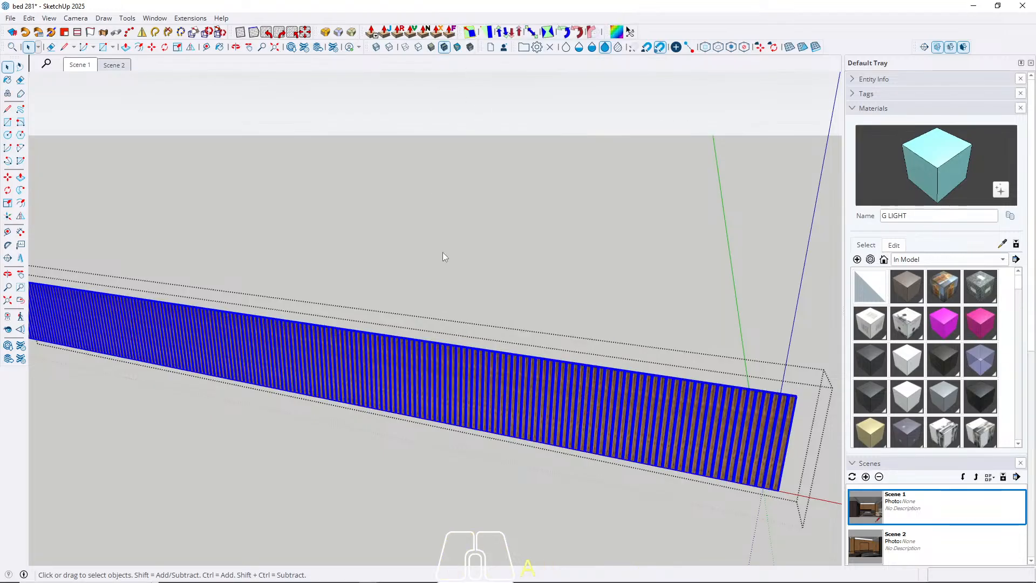
{"action": "scroll", "coordinate": [454, 396], "scroll_direction": "up", "scroll_amount": 4}
{"action": "left_click", "coordinate": [454, 396]}
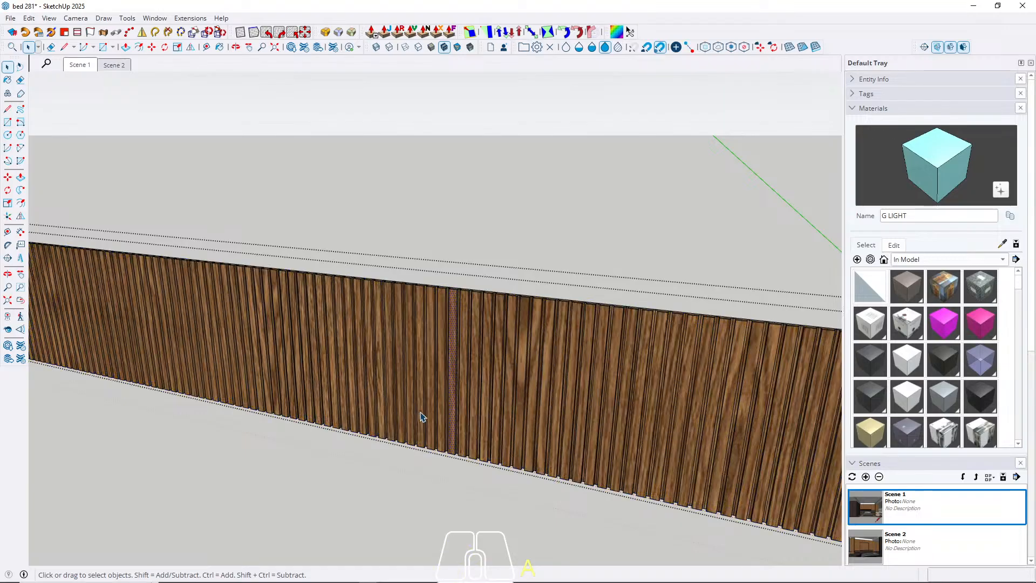
{"action": "middle_click_drag", "start_coordinate": [420, 412], "coordinate": [463, 364]}
{"action": "scroll", "coordinate": [528, 372], "scroll_direction": "down", "scroll_amount": 5}
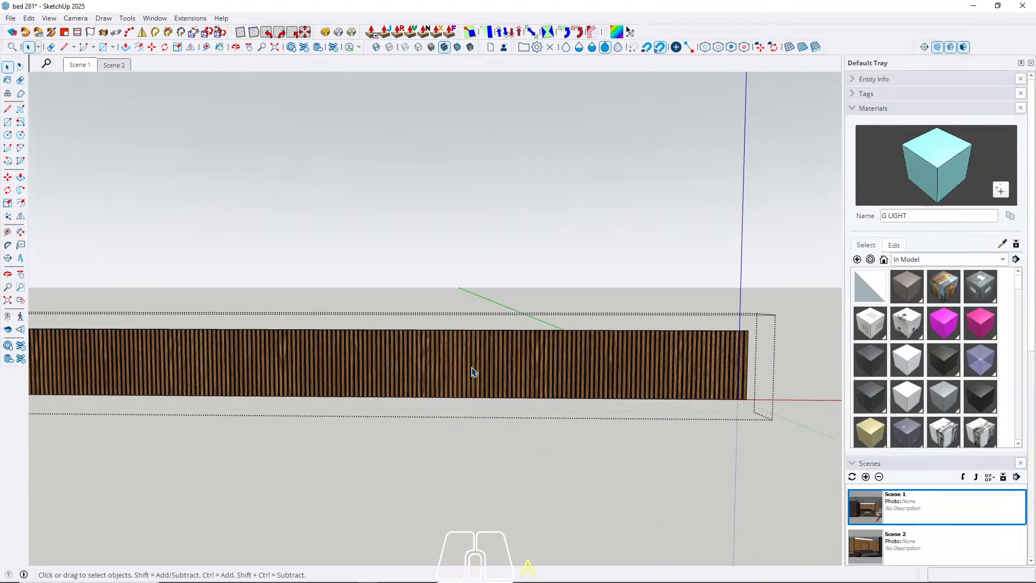
{"action": "key", "text": "Escape"}
{"action": "scroll", "coordinate": [573, 344], "scroll_direction": "down", "scroll_amount": 3}
{"action": "scroll", "coordinate": [573, 343], "scroll_direction": "up", "scroll_amount": 3}
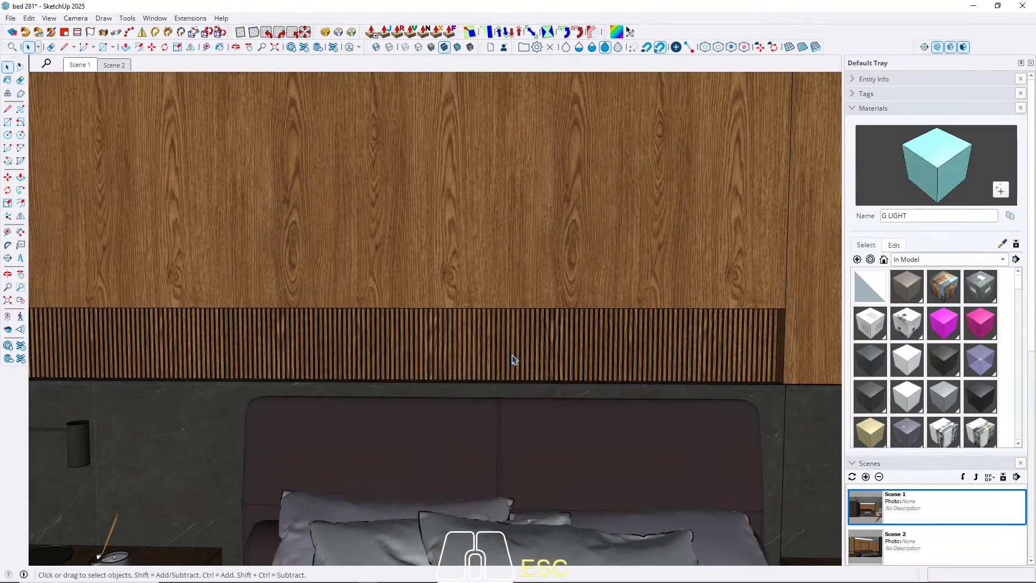
{"action": "middle_click_drag", "start_coordinate": [513, 359], "coordinate": [376, 399]}
{"action": "scroll", "coordinate": [354, 352], "scroll_direction": "down", "scroll_amount": 3}
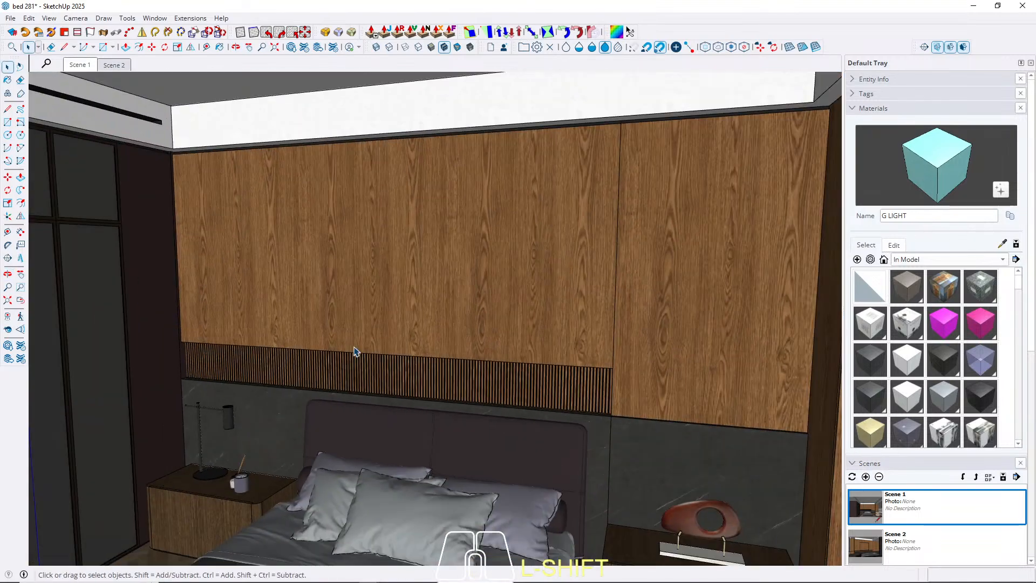
{"action": "mouse_move", "coordinate": [423, 293]}
{"action": "middle_mouse_down"}
{"action": "mouse_move", "coordinate": [488, 291]}
{"action": "mouse_move", "coordinate": [419, 296]}
{"action": "middle_mouse_up"}
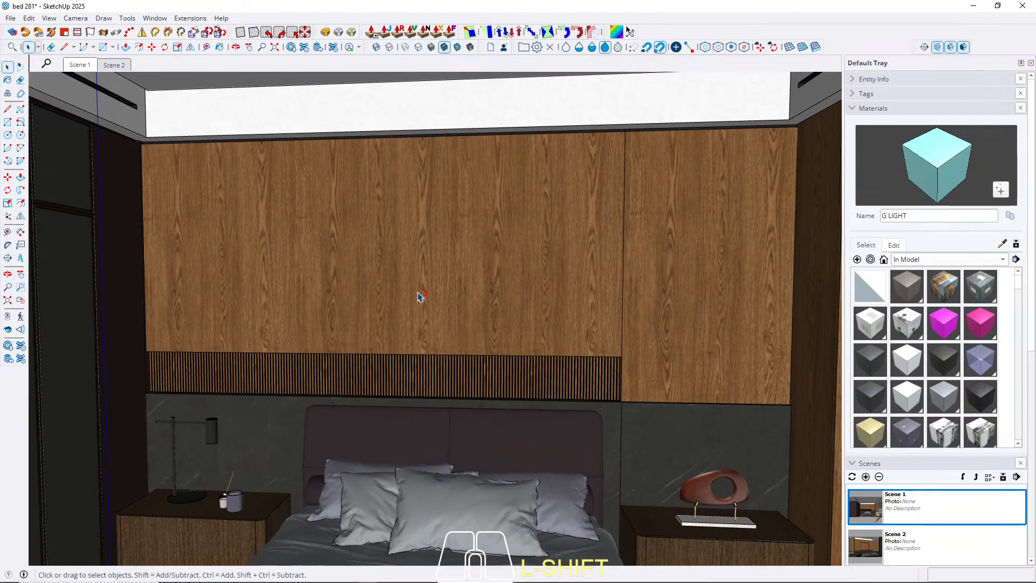
{"action": "left_click", "coordinate": [113, 66]}
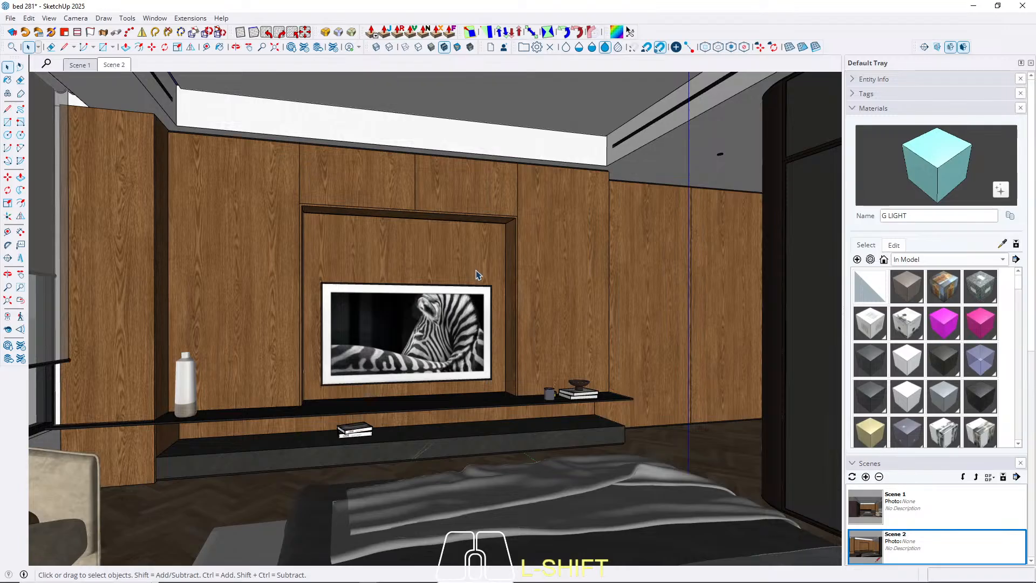
Copy the vertical joint edge between the two wood panels above the bed 0.5 cm sideways.
{"action": "left_click", "coordinate": [80, 65]}
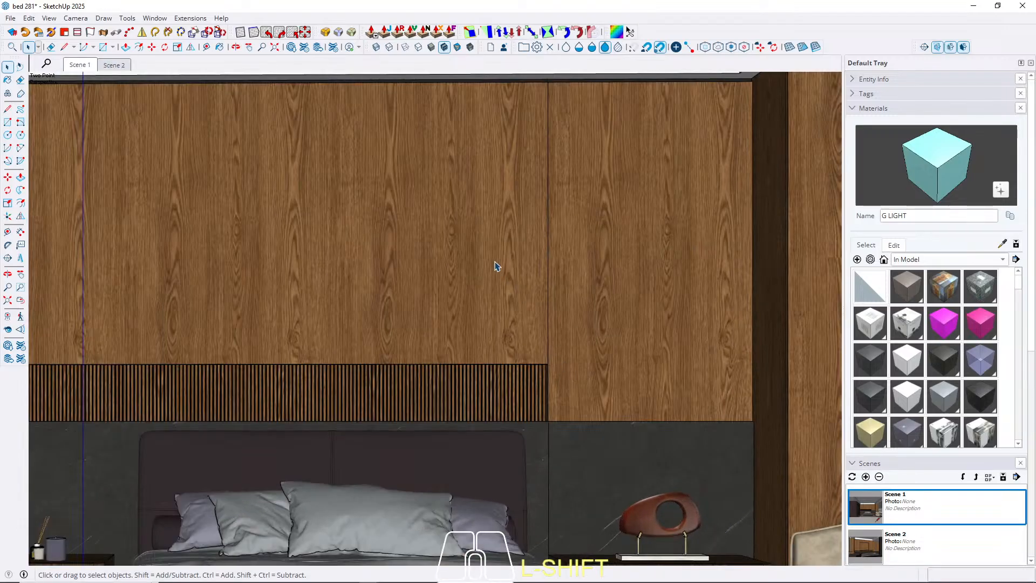
{"action": "middle_click_drag", "start_coordinate": [508, 265], "coordinate": [522, 418]}
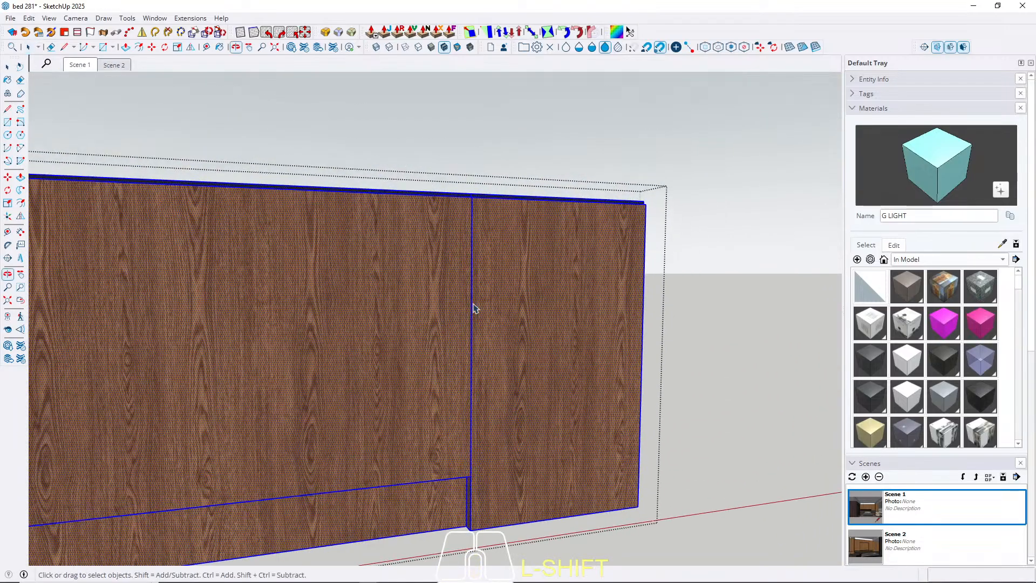
{"action": "scroll", "coordinate": [485, 205], "scroll_direction": "up", "scroll_amount": 5}
{"action": "mouse_move", "coordinate": [487, 212]}
{"action": "middle_mouse_down"}
{"action": "mouse_move", "coordinate": [494, 199]}
{"action": "mouse_move", "coordinate": [458, 375]}
{"action": "mouse_move", "coordinate": [495, 201]}
{"action": "middle_mouse_up"}
{"action": "key", "text": "m"}
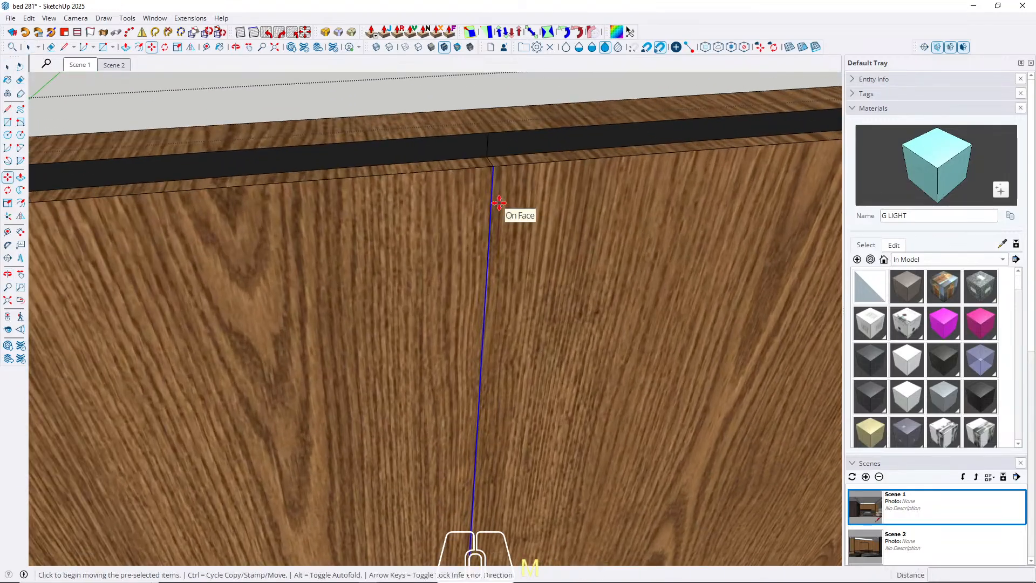
{"action": "left_click", "coordinate": [494, 169]}
{"action": "key", "text": "ctrl"}
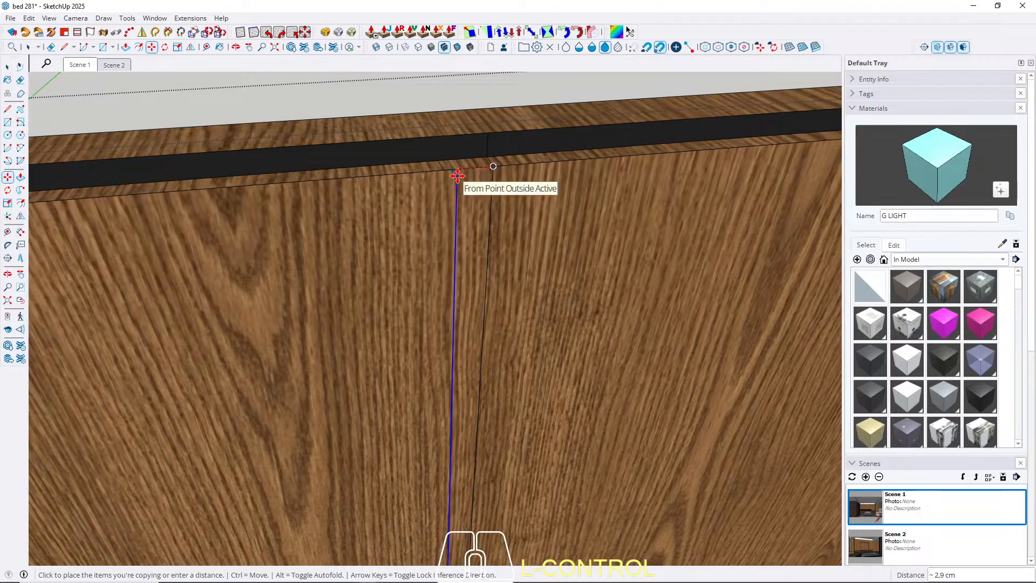
{"action": "type", "text": "0,"}
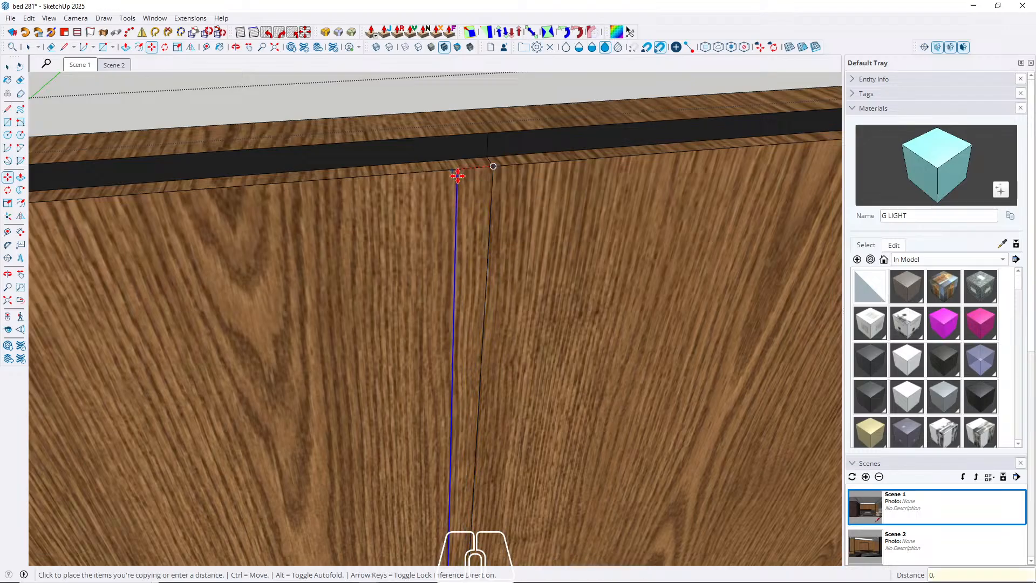
{"action": "type", "text": "5"}
{"action": "key", "text": "Return"}
{"action": "key", "text": "space"}
Push the narrow strip at the vertical joint between the two wood panels above the bed inward to form a groove.
{"action": "mouse_move", "coordinate": [484, 186]}
{"action": "middle_mouse_down"}
{"action": "mouse_move", "coordinate": [490, 215]}
{"action": "mouse_move", "coordinate": [486, 190]}
{"action": "middle_mouse_up"}
{"action": "key", "text": "p"}
{"action": "left_click", "coordinate": [488, 190]}
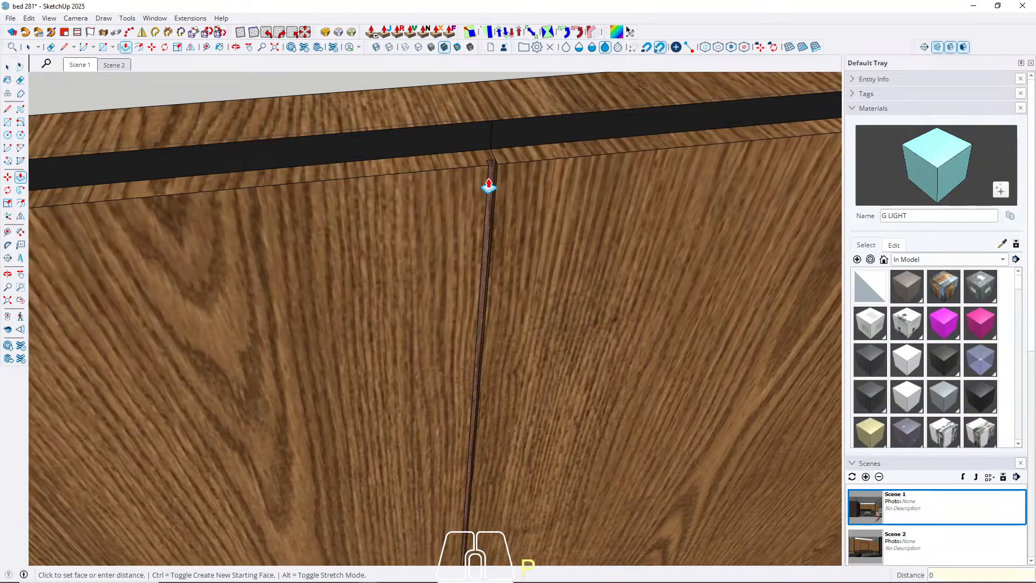
{"action": "key", "text": "Return"}
{"action": "key", "text": "space"}
Sample M08_Obsidian_Black from the dark band above the wood panels, paint the joint groove with it, and return to Scene 1.
{"action": "key", "text": "b"}
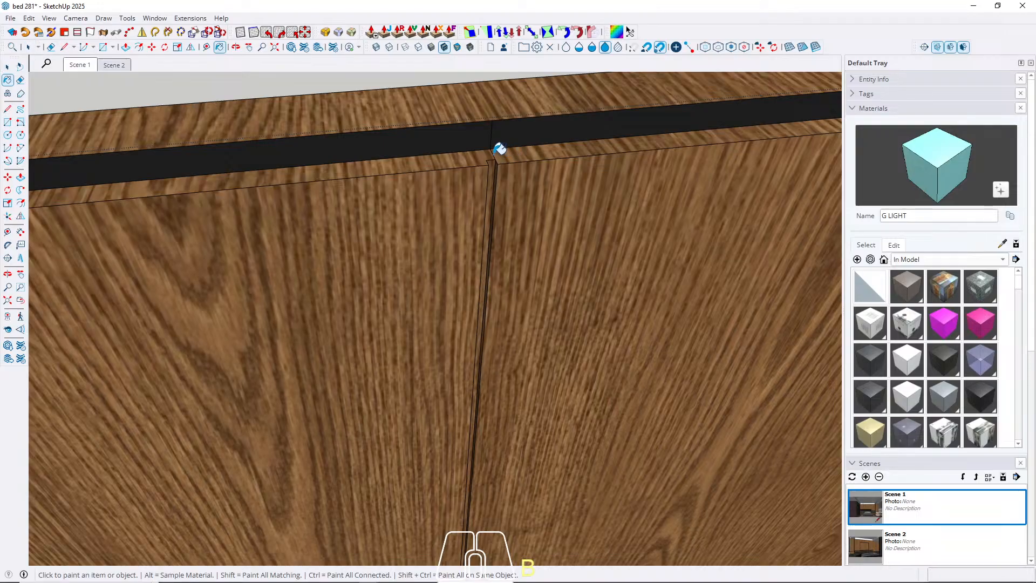
{"action": "left_click", "coordinate": [464, 131], "text": "alt"}
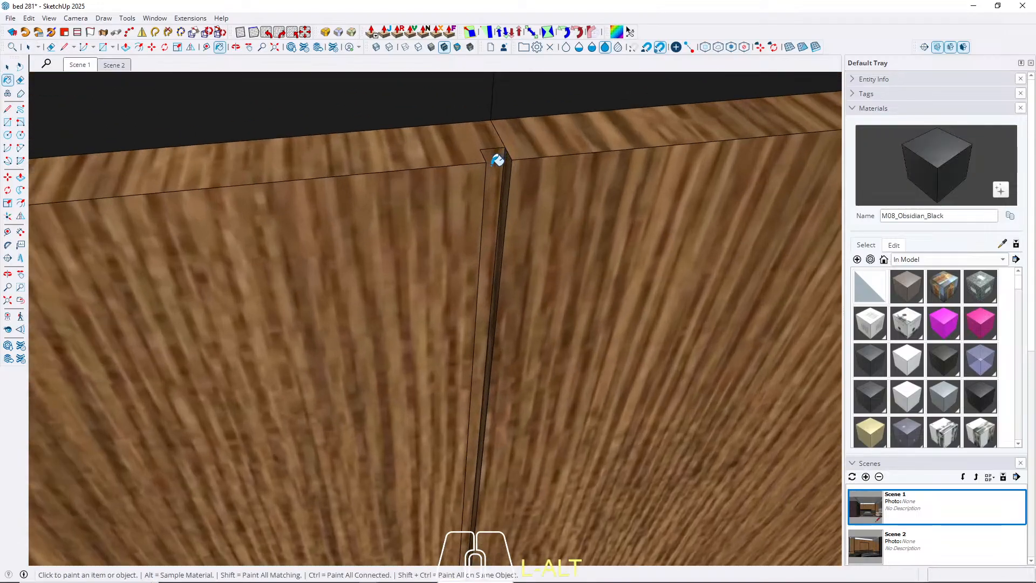
{"action": "left_click", "coordinate": [494, 160]}
{"action": "key", "text": "space"}
{"action": "middle_click_drag", "start_coordinate": [453, 160], "coordinate": [406, 133]}
{"action": "scroll", "coordinate": [406, 133], "scroll_direction": "down", "scroll_amount": 2}
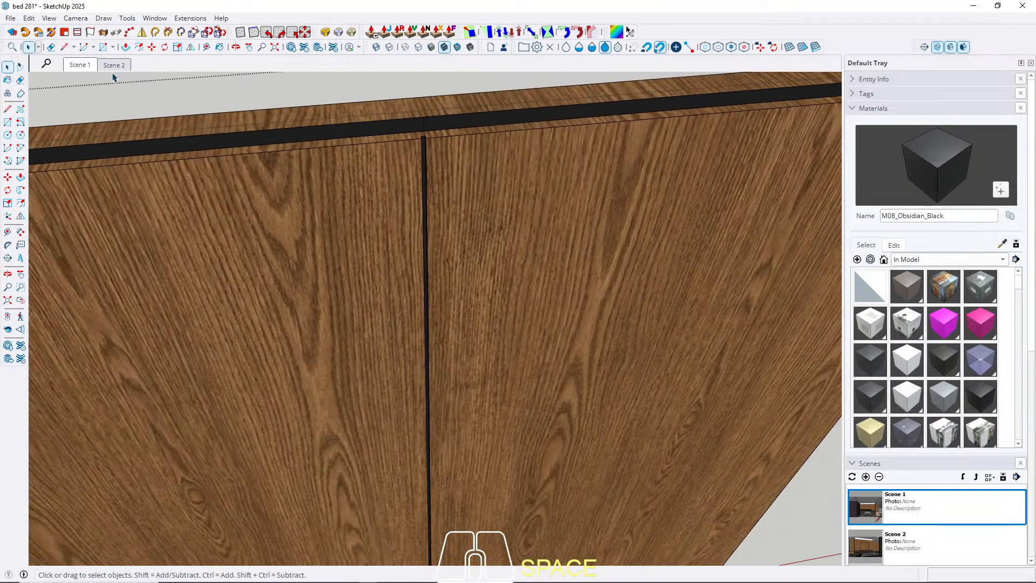
{"action": "left_click", "coordinate": [84, 64]}
{"action": "key", "text": "Escape"}
Copy the vertical joint edge of the dark marble panel behind the bed a short distance sideways to outline a narrow strip.
{"action": "scroll", "coordinate": [607, 374], "scroll_direction": "up", "scroll_amount": 6}
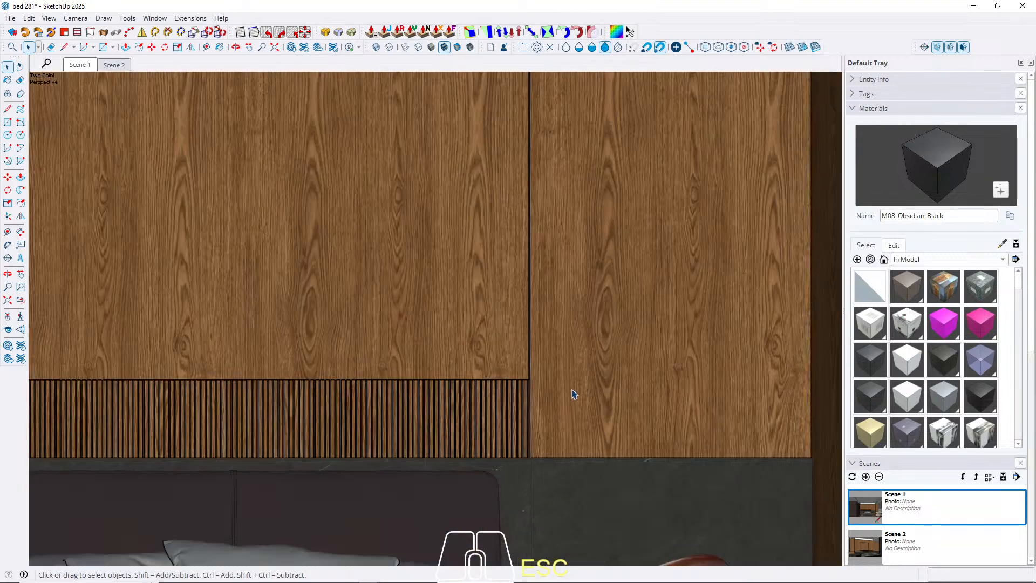
{"action": "scroll", "coordinate": [547, 403], "scroll_direction": "up", "scroll_amount": 5}
{"action": "middle_click_drag", "start_coordinate": [527, 398], "coordinate": [407, 186]}
{"action": "scroll", "coordinate": [440, 337], "scroll_direction": "down", "scroll_amount": 4}
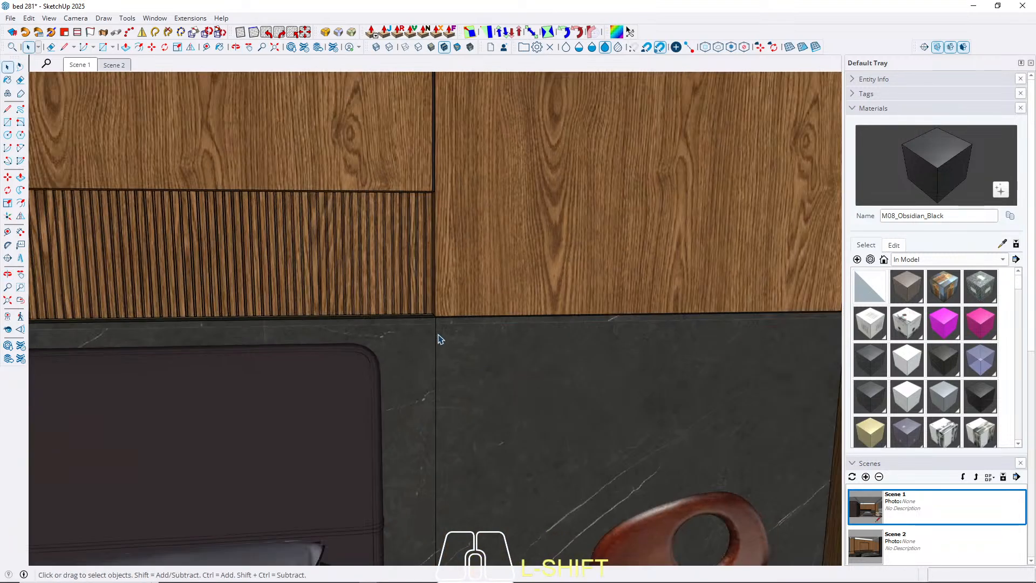
{"action": "scroll", "coordinate": [438, 372], "scroll_direction": "up", "scroll_amount": 1}
{"action": "mouse_move", "coordinate": [438, 372]}
{"action": "middle_mouse_down", "text": "shift"}
{"action": "mouse_move", "coordinate": [451, 421]}
{"action": "mouse_move", "coordinate": [440, 307]}
{"action": "middle_mouse_up", "text": "shift"}
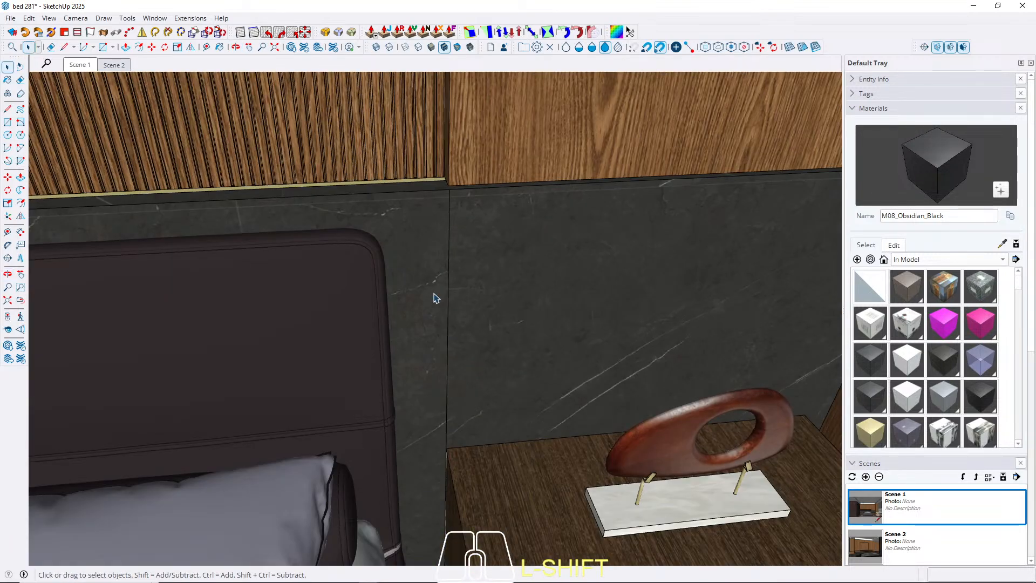
{"action": "double_click", "coordinate": [437, 295]}
{"action": "middle_click_drag", "start_coordinate": [451, 235], "coordinate": [453, 211], "text": "shift"}
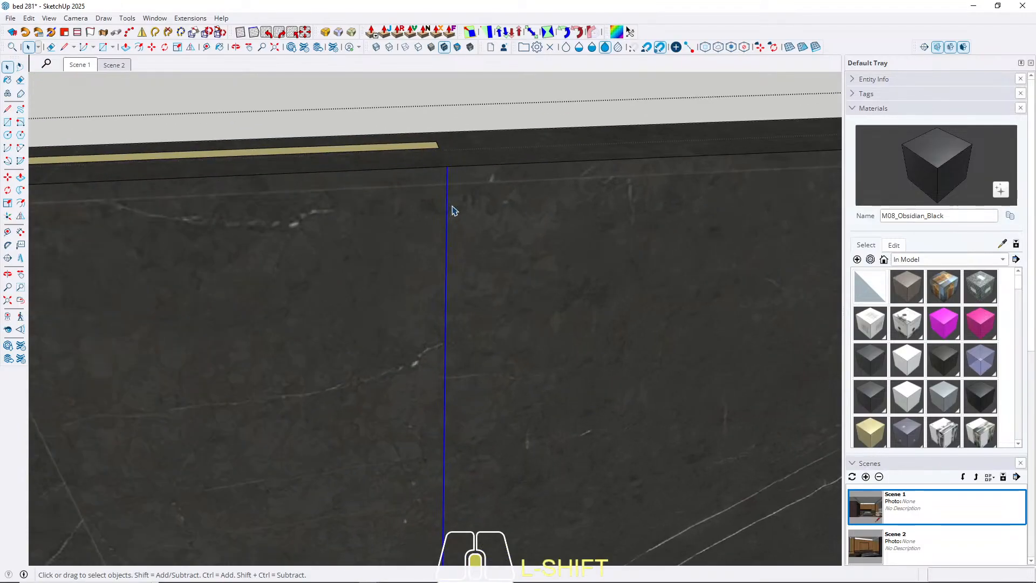
{"action": "key", "text": "m"}
{"action": "key", "text": "ctrl"}
{"action": "left_click", "coordinate": [449, 172]}
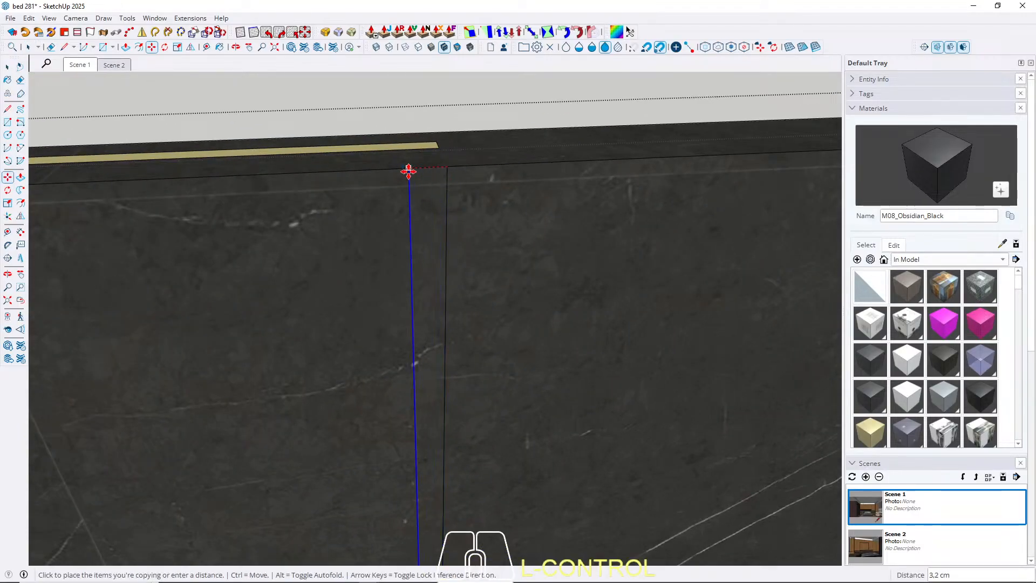
{"action": "type", "text": "0,6"}
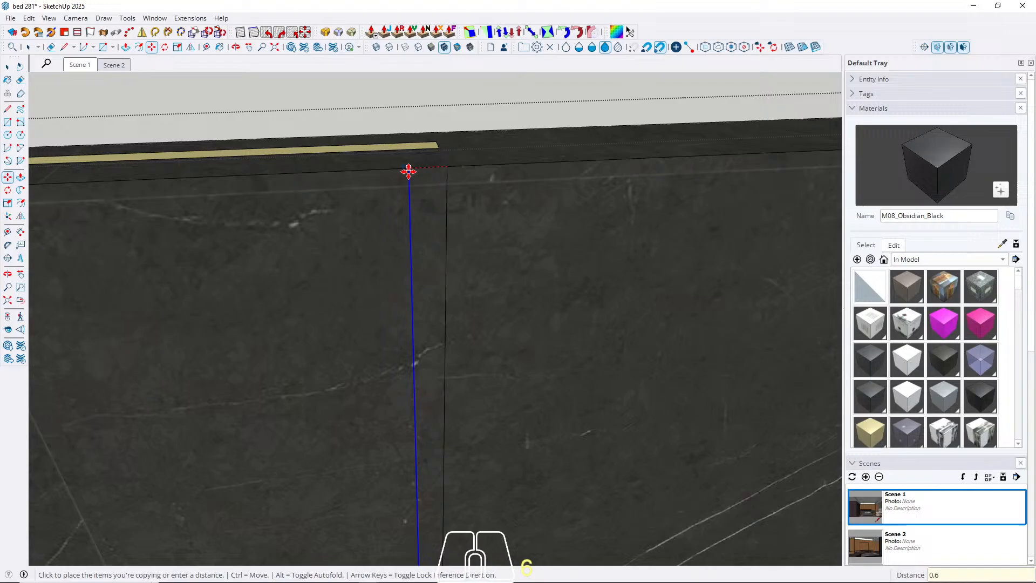
{"action": "key", "text": "Return"}
{"action": "key", "text": "space"}
Push the narrow strip at the marble panel's vertical joint inward 0.6 cm.
{"action": "scroll", "coordinate": [447, 189], "scroll_direction": "up", "scroll_amount": 2}
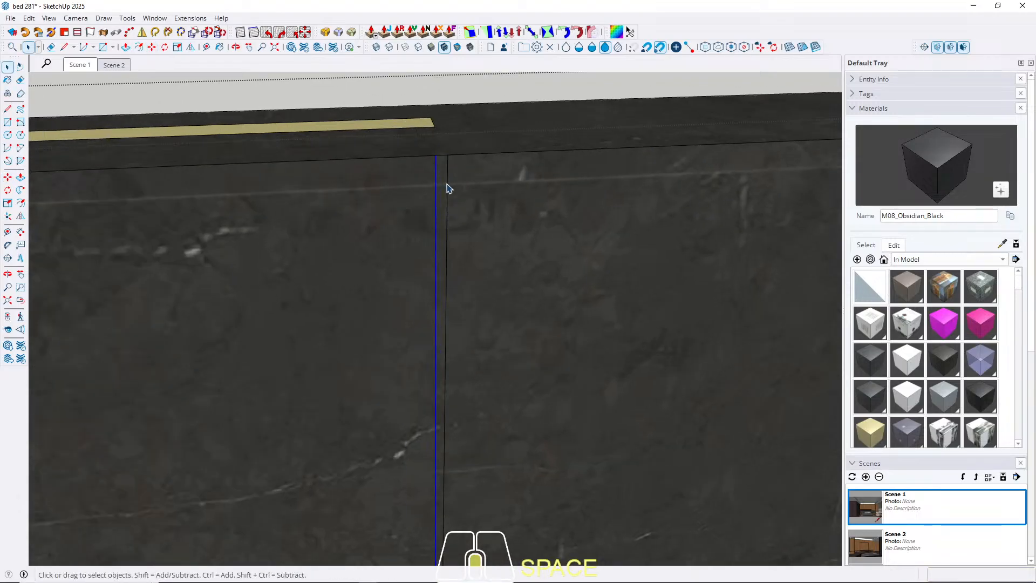
{"action": "key", "text": "p"}
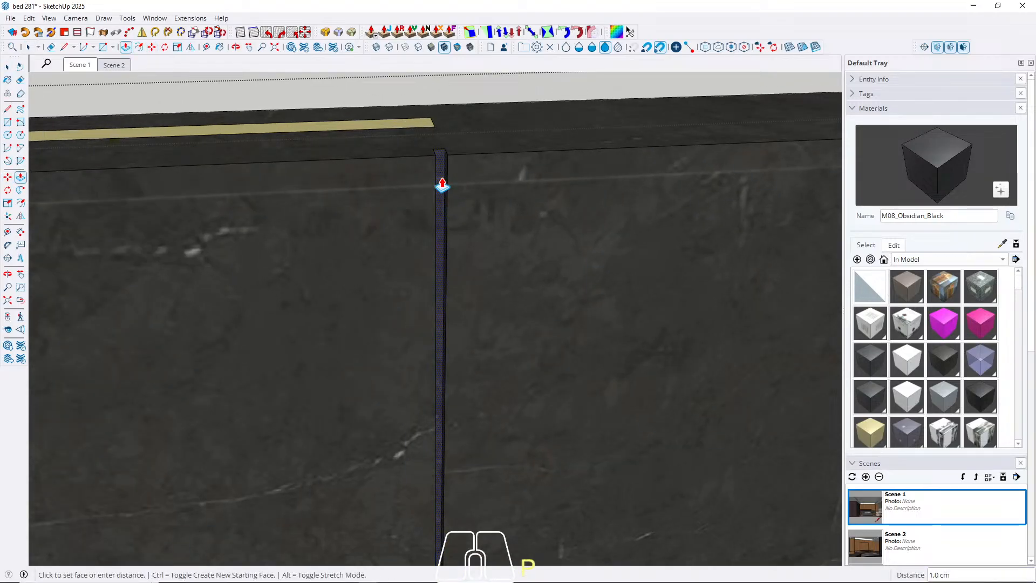
{"action": "type", "text": "0,6"}
{"action": "key", "text": "Return"}
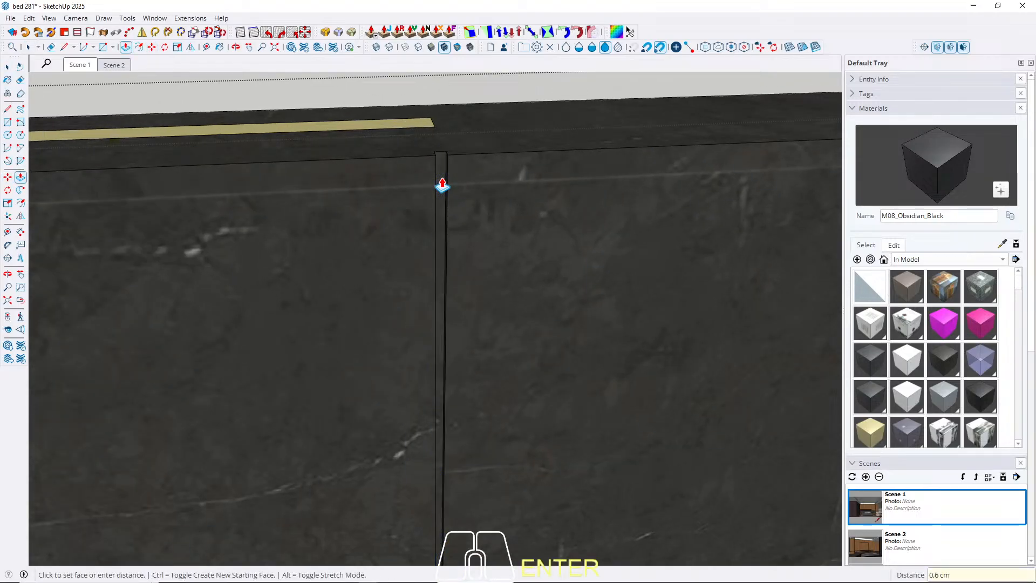
Paint the marble joint groove with M08_Obsidian_Black and return to Scene 1.
{"action": "middle_click_drag", "start_coordinate": [442, 178], "coordinate": [447, 170]}
{"action": "key", "text": "b"}
{"action": "key", "text": "space"}
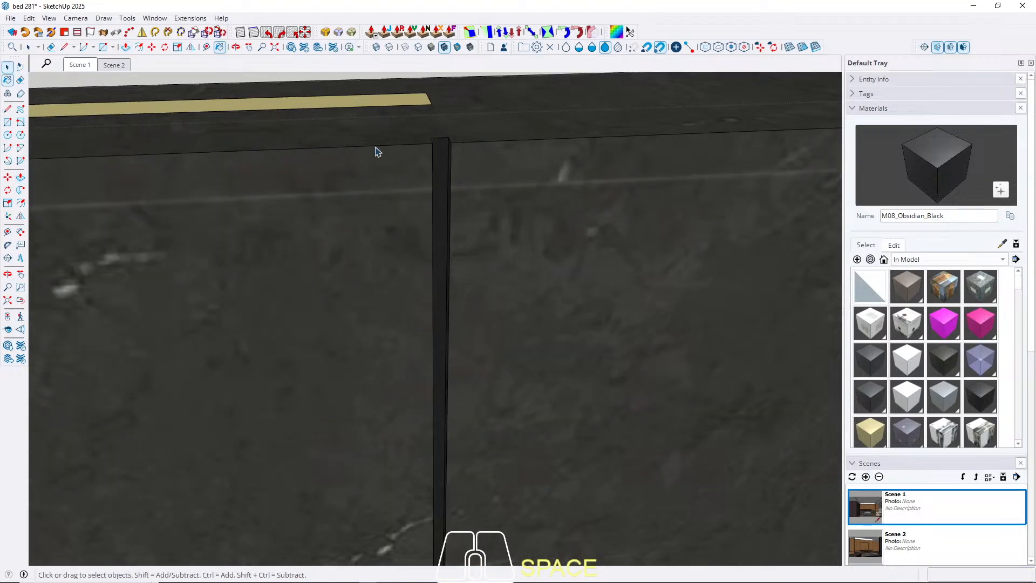
{"action": "left_click", "coordinate": [77, 65]}
{"action": "key", "text": "Escape"}
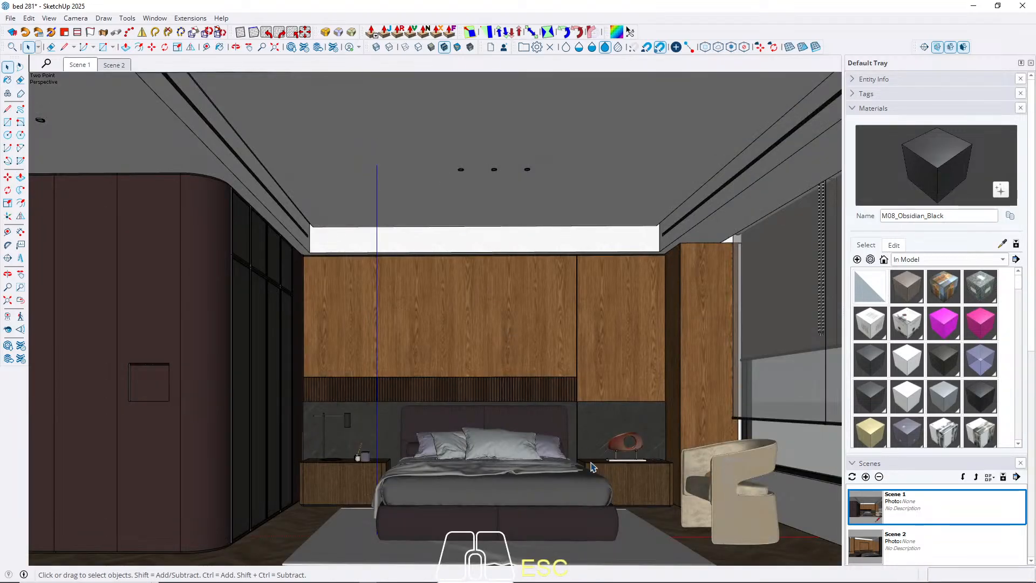
Open the drawer front of the nightstand beside the armchair and move its left side inward 0.6 cm.
{"action": "scroll", "coordinate": [593, 467], "scroll_direction": "up", "scroll_amount": 5}
{"action": "middle_click_drag", "start_coordinate": [580, 491], "coordinate": [452, 486]}
{"action": "scroll", "coordinate": [475, 452], "scroll_direction": "up", "scroll_amount": 3}
{"action": "double_click", "coordinate": [474, 451]}
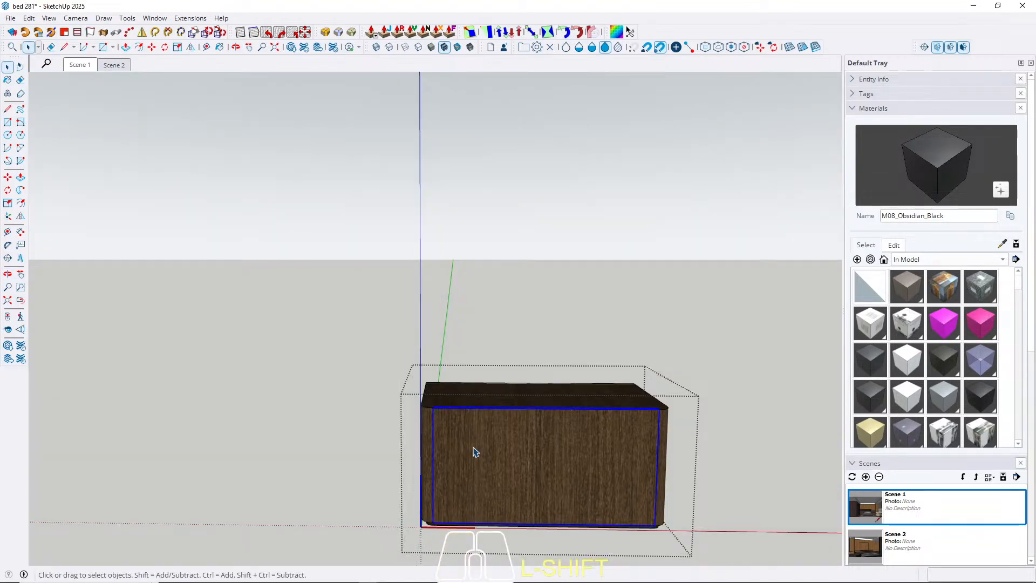
{"action": "double_click", "coordinate": [475, 451]}
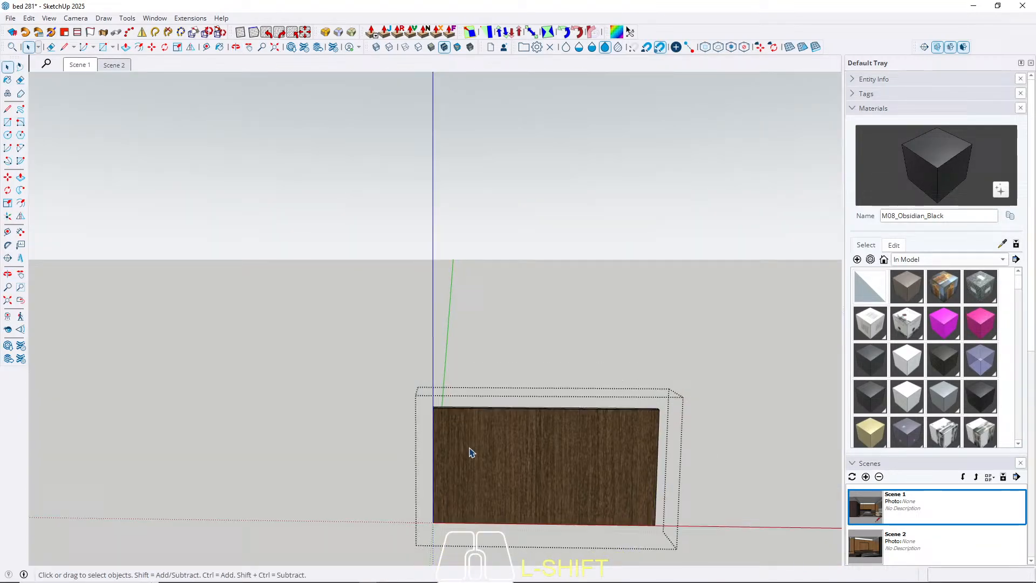
{"action": "key", "text": "m"}
{"action": "left_click", "coordinate": [468, 480]}
{"action": "type", "text": "0"}
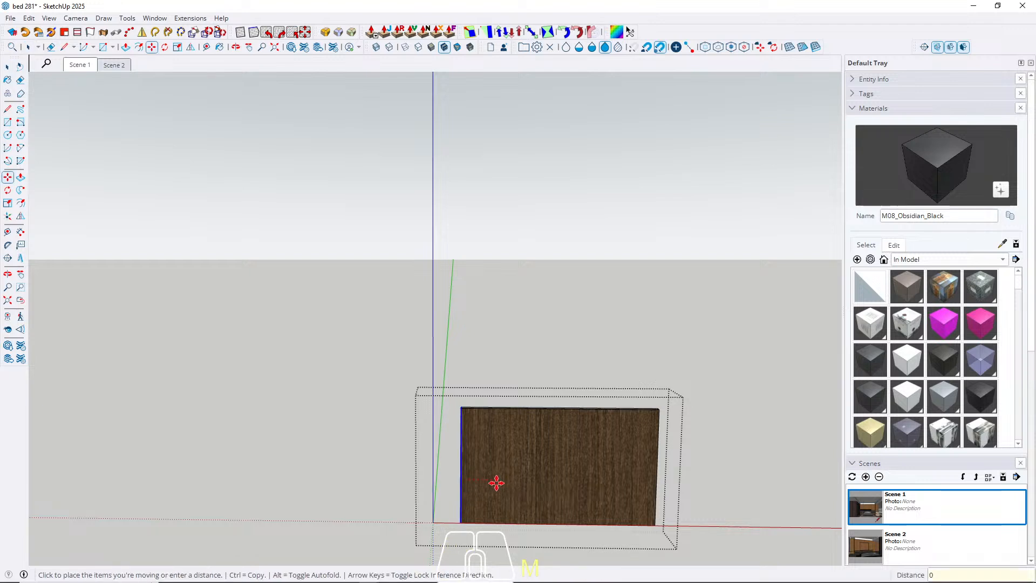
{"action": "type", "text": ",6"}
{"action": "key", "text": "Return"}
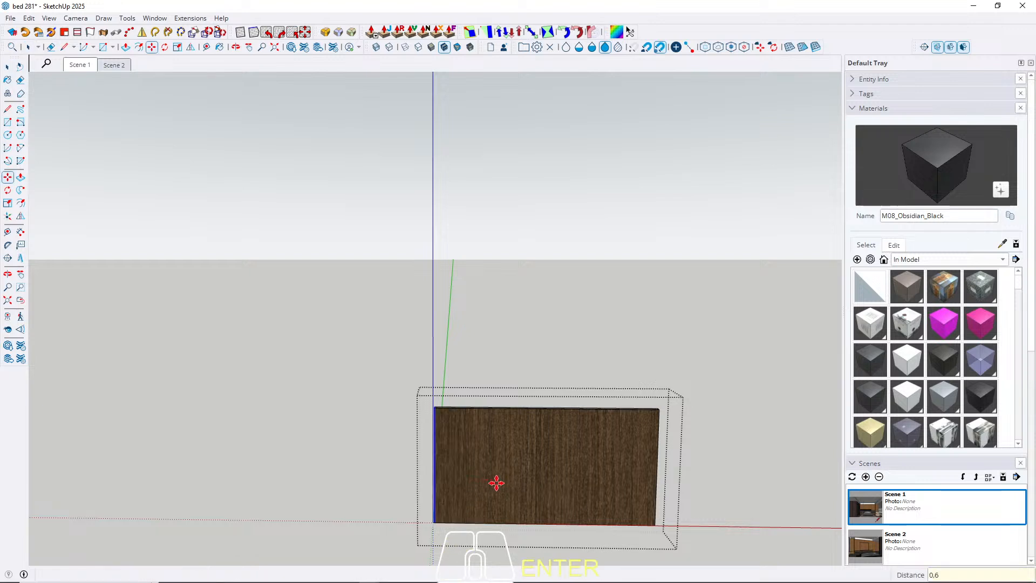
Move the right side of the nightstand's drawer front inward 0.5 cm and return to Scene 1.
{"action": "key", "text": "space"}
{"action": "key", "text": "m"}
{"action": "left_click", "coordinate": [615, 484]}
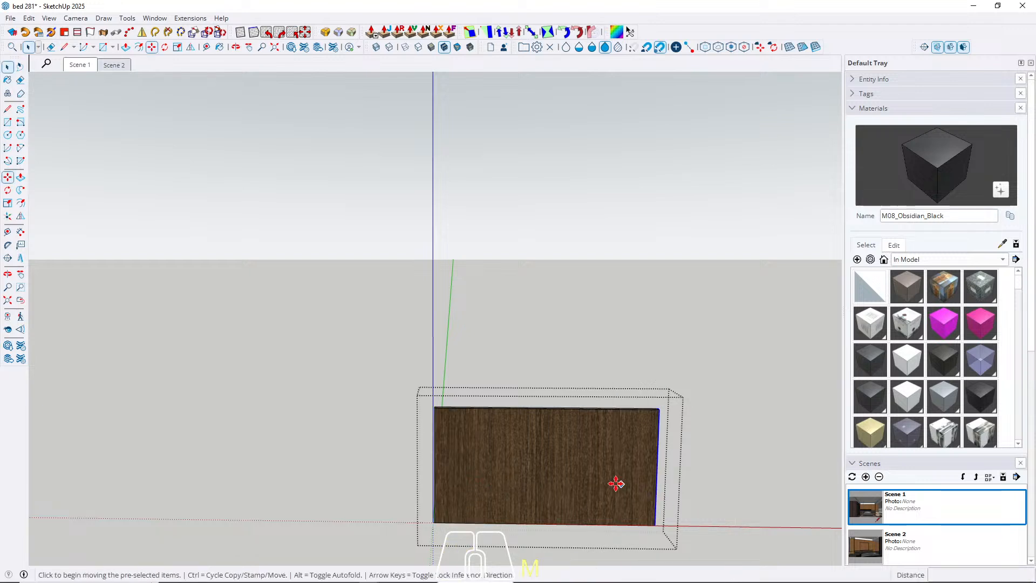
{"action": "type", "text": "0"}
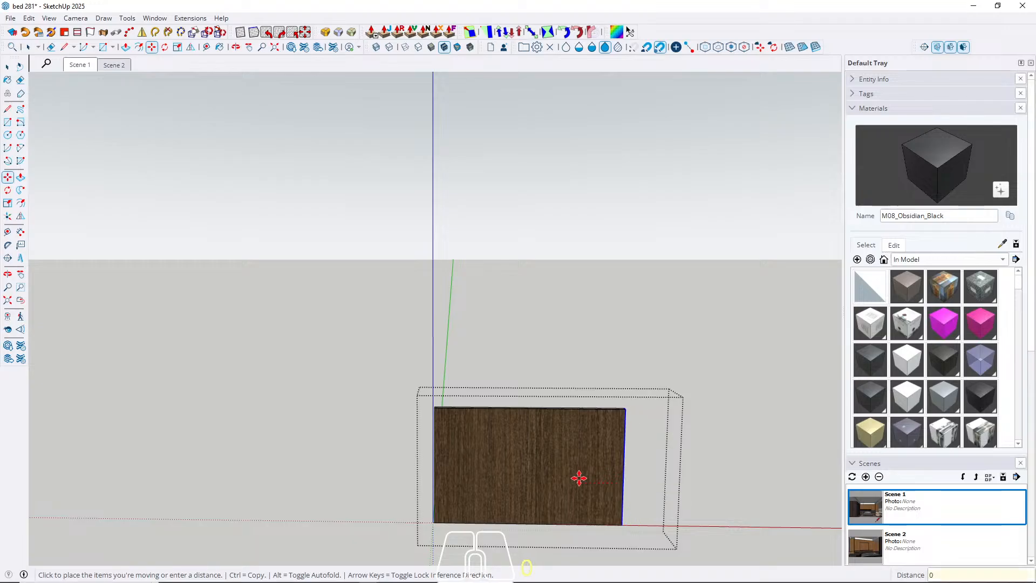
{"action": "type", "text": ",5"}
{"action": "key", "text": "Return"}
{"action": "key", "text": "space"}
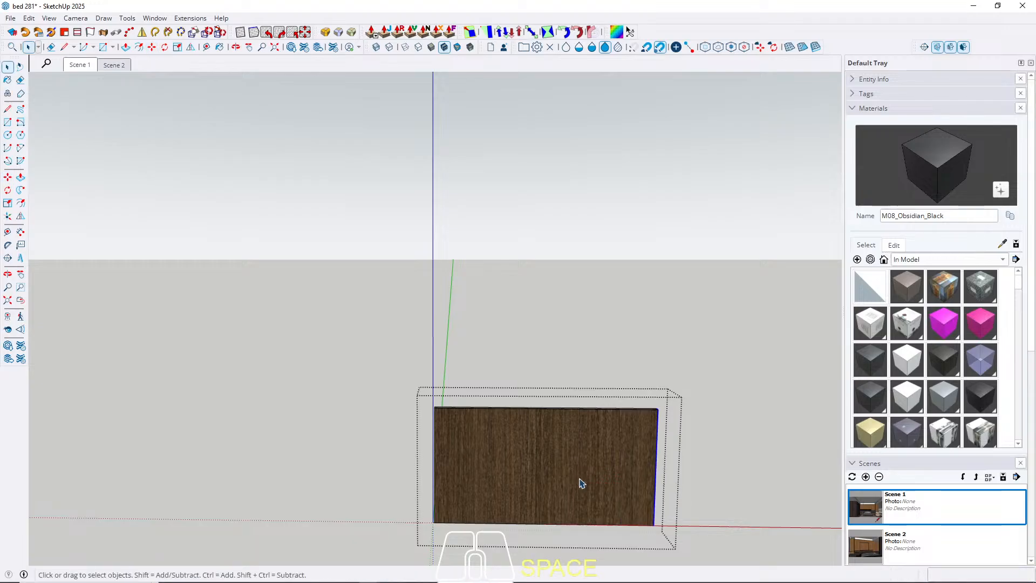
{"action": "key", "text": "Escape"}
{"action": "left_click", "coordinate": [87, 65]}
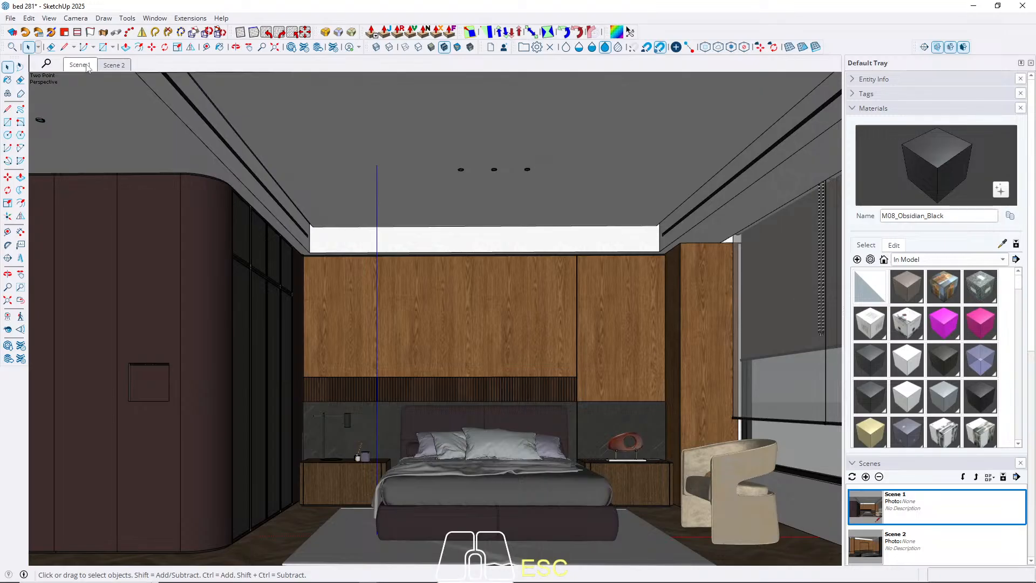
Open the frame of a lower wardrobe door and offset its front face outline inward 0.3 cm.
{"action": "scroll", "coordinate": [302, 313], "scroll_direction": "up", "scroll_amount": 5}
{"action": "middle_click_drag", "start_coordinate": [328, 321], "coordinate": [281, 302]}
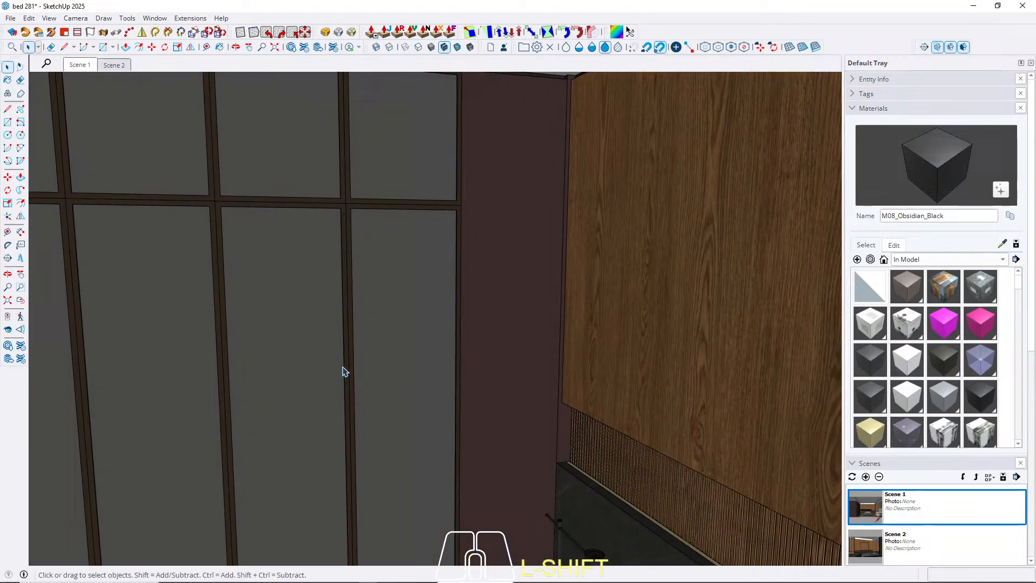
{"action": "scroll", "coordinate": [485, 313], "scroll_direction": "down", "scroll_amount": 3}
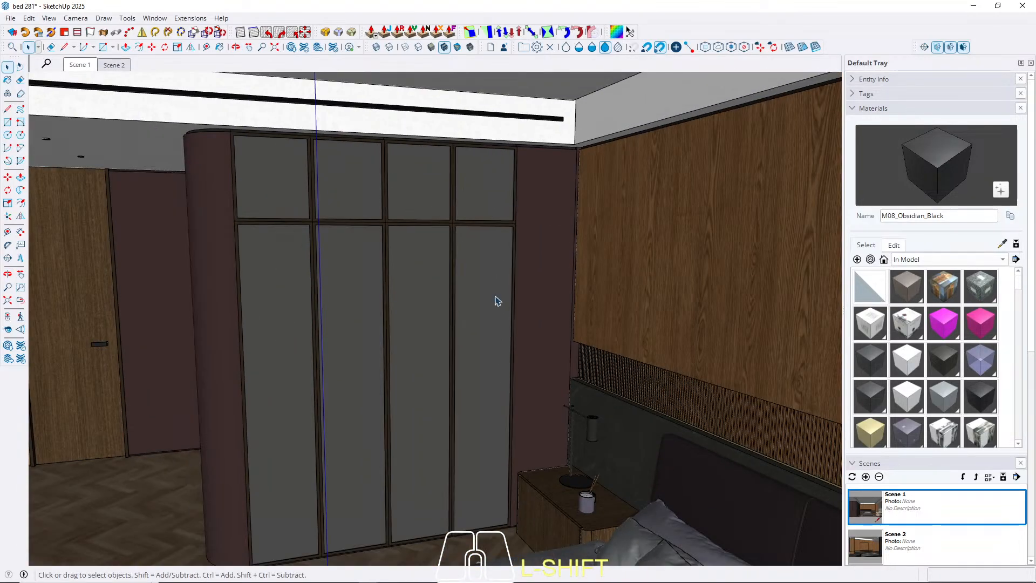
{"action": "middle_click_drag", "start_coordinate": [377, 361], "coordinate": [448, 259]}
{"action": "scroll", "coordinate": [432, 178], "scroll_direction": "up", "scroll_amount": 8}
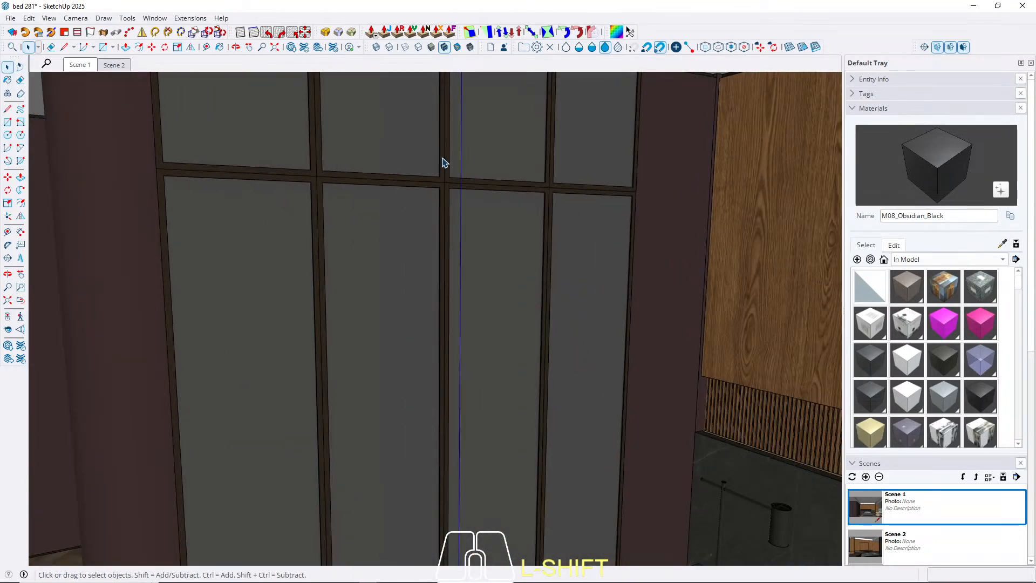
{"action": "left_click", "coordinate": [451, 236], "text": "shift"}
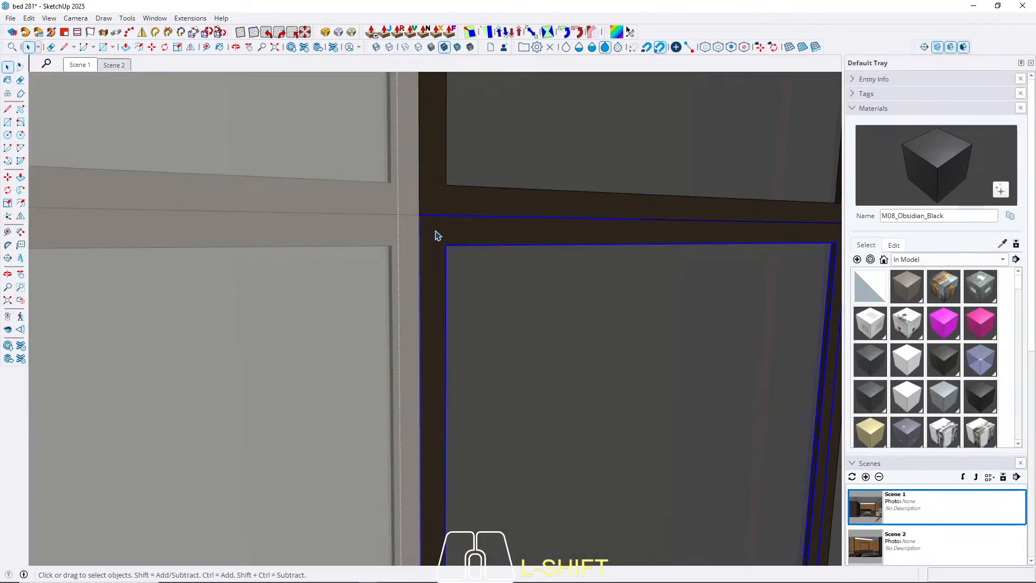
{"action": "triple_click", "coordinate": [436, 233]}
{"action": "scroll", "coordinate": [441, 228], "scroll_direction": "up", "scroll_amount": 2}
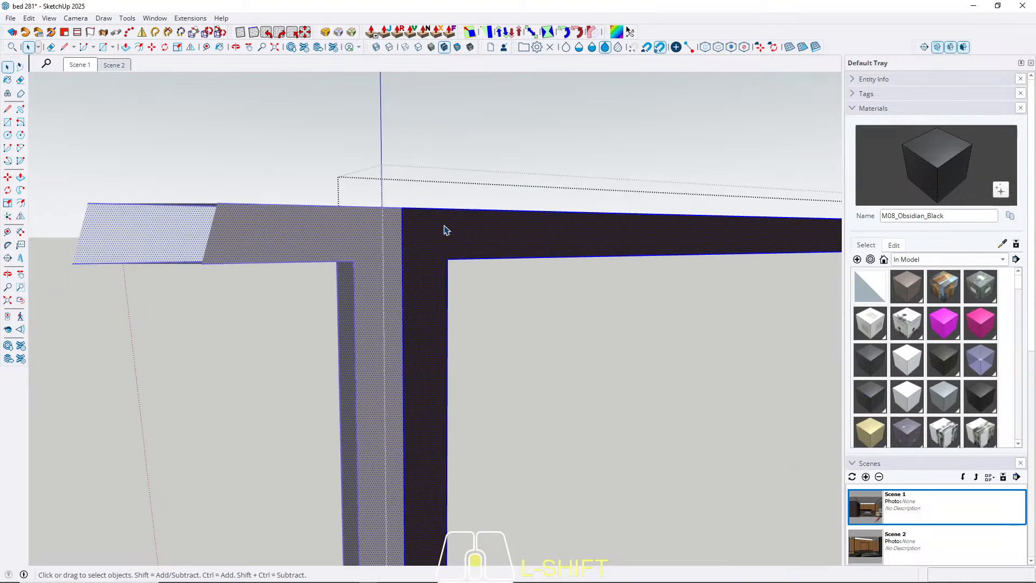
{"action": "key", "text": "f"}
{"action": "left_click", "coordinate": [399, 238]}
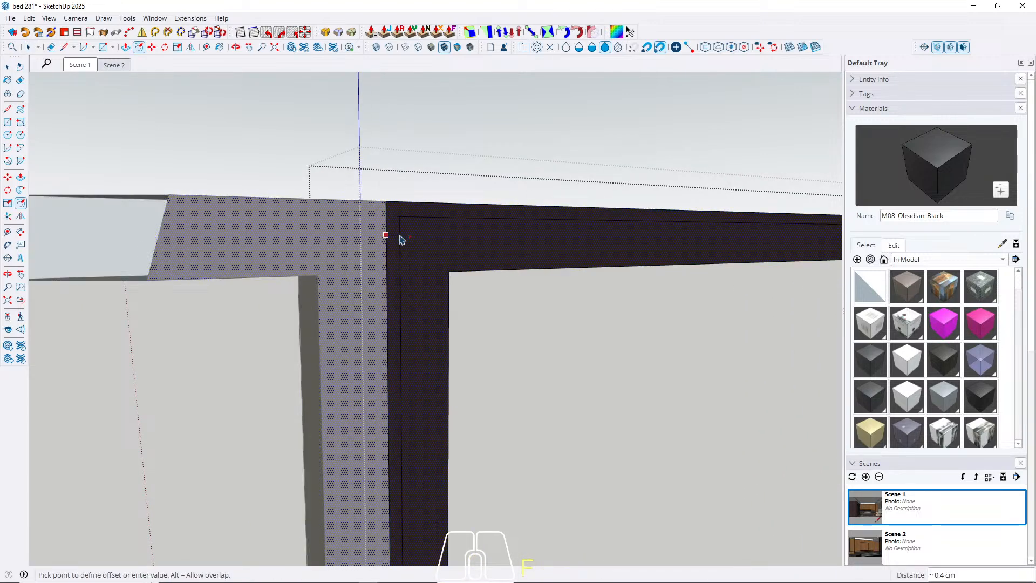
{"action": "type", "text": "0,3"}
{"action": "key", "text": "Return"}
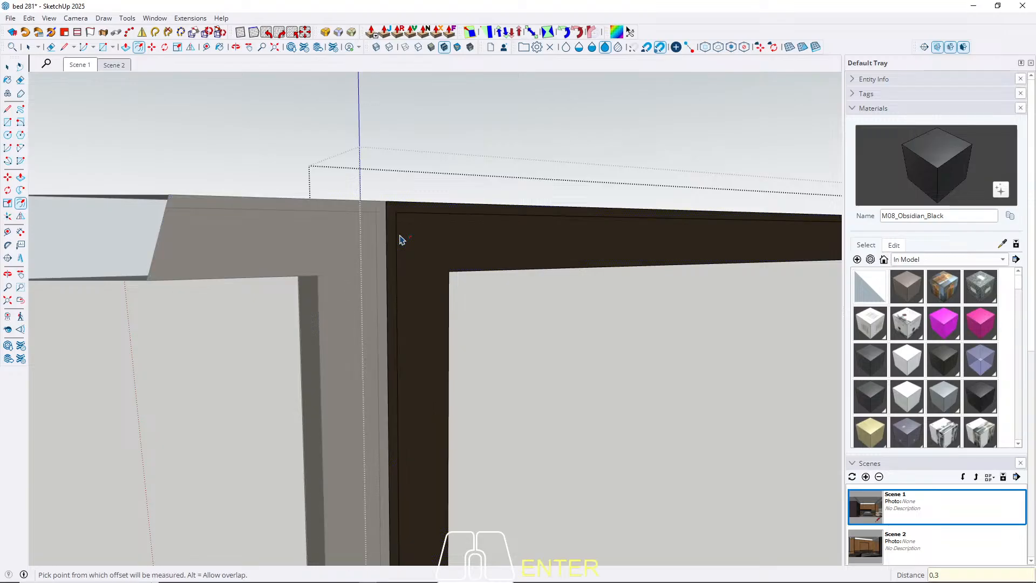
Push the thin outer border of the lower wardrobe door frame back 0.6 cm.
{"action": "key", "text": "space"}
{"action": "key", "text": "p"}
{"action": "scroll", "coordinate": [400, 239], "scroll_direction": "up", "scroll_amount": 3}
{"action": "left_click", "coordinate": [389, 214]}
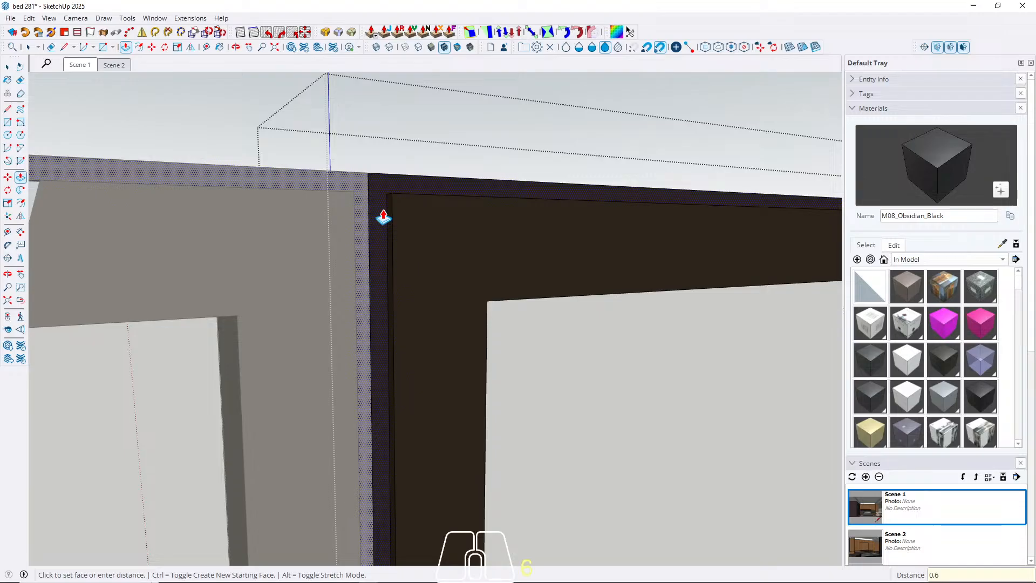
{"action": "type", "text": "0,6"}
{"action": "key", "text": "Return"}
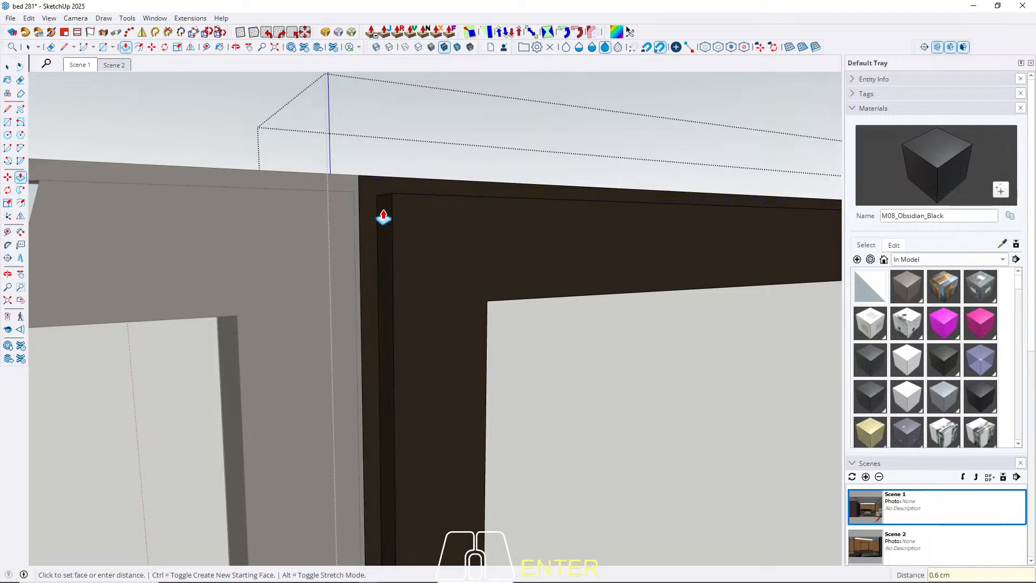
Paint the recessed border of the lower wardrobe door frame with M08_Obsidian_Black and leave the component.
{"action": "key", "text": "space"}
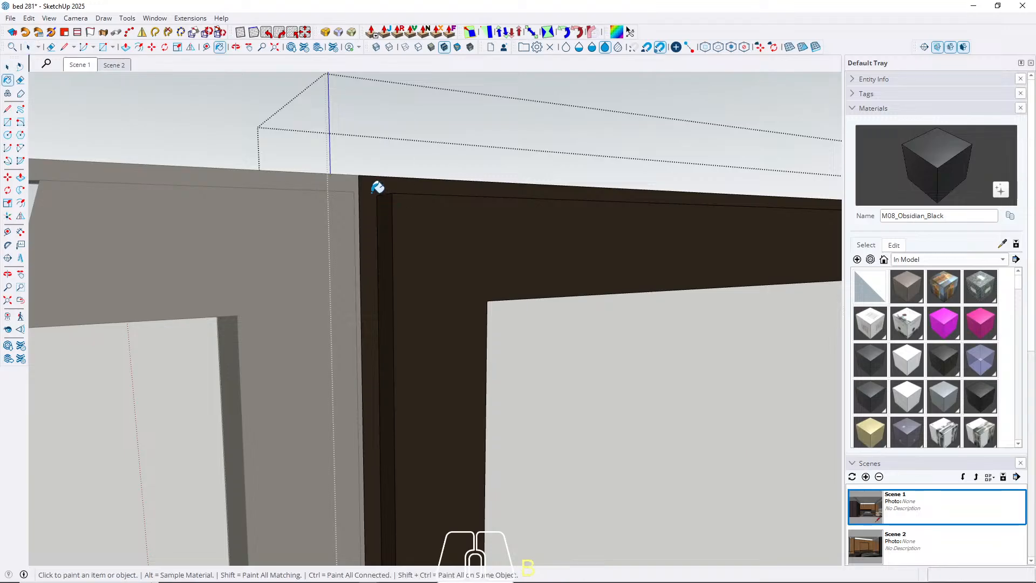
{"action": "key", "text": "Escape"}
{"action": "scroll", "coordinate": [371, 196], "scroll_direction": "down", "scroll_amount": 10}
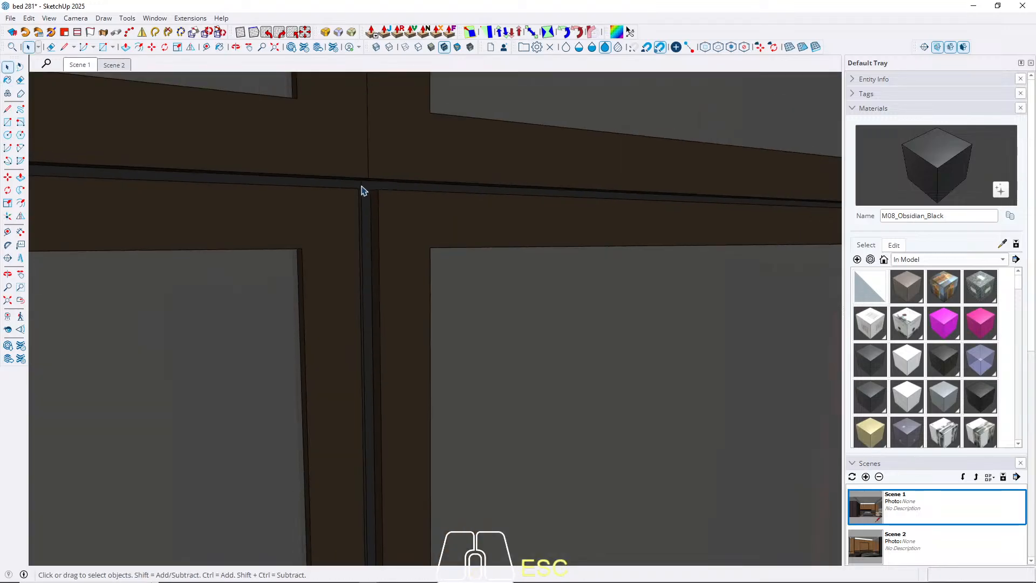
{"action": "scroll", "coordinate": [318, 153], "scroll_direction": "down", "scroll_amount": 3}
{"action": "middle_click_drag", "start_coordinate": [363, 215], "coordinate": [458, 216]}
{"action": "scroll", "coordinate": [386, 170], "scroll_direction": "up", "scroll_amount": 4}
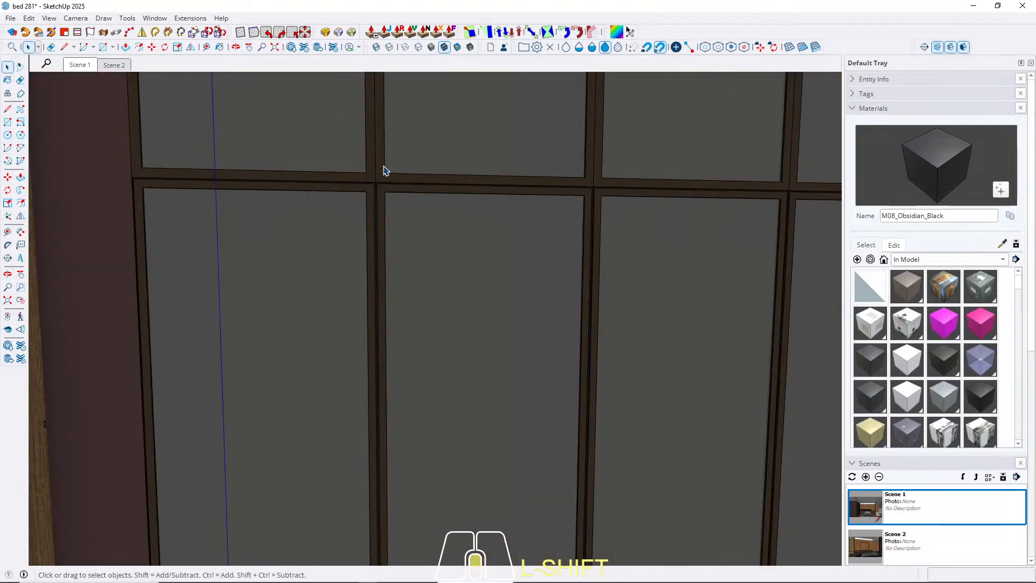
{"action": "middle_click_drag", "start_coordinate": [385, 170], "coordinate": [470, 276]}
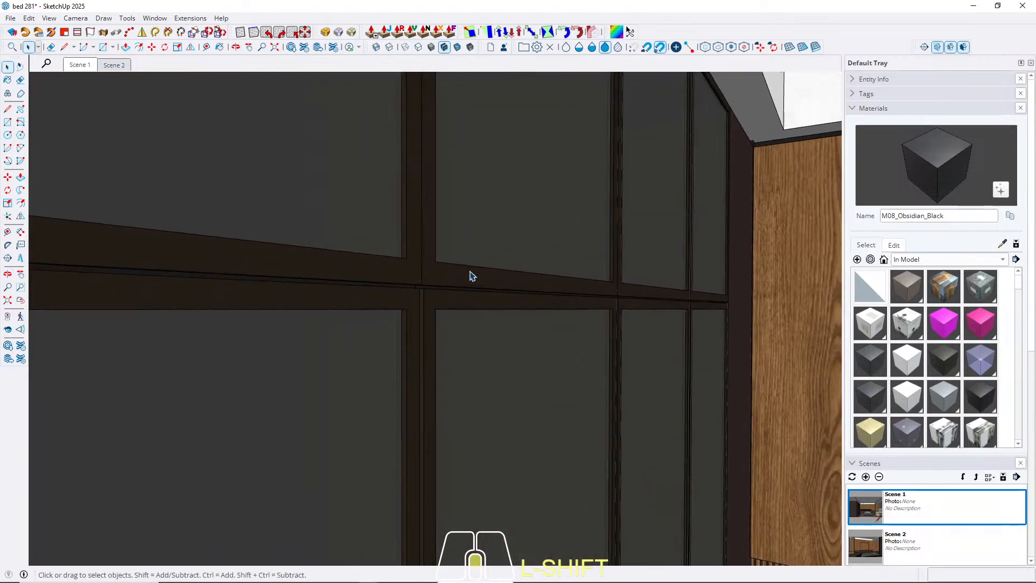
Open the frame of an upper wardrobe door and offset its front face outline inward 0.3 cm.
{"action": "scroll", "coordinate": [418, 261], "scroll_direction": "up", "scroll_amount": 2}
{"action": "triple_click", "coordinate": [446, 268]}
{"action": "double_click", "coordinate": [444, 269]}
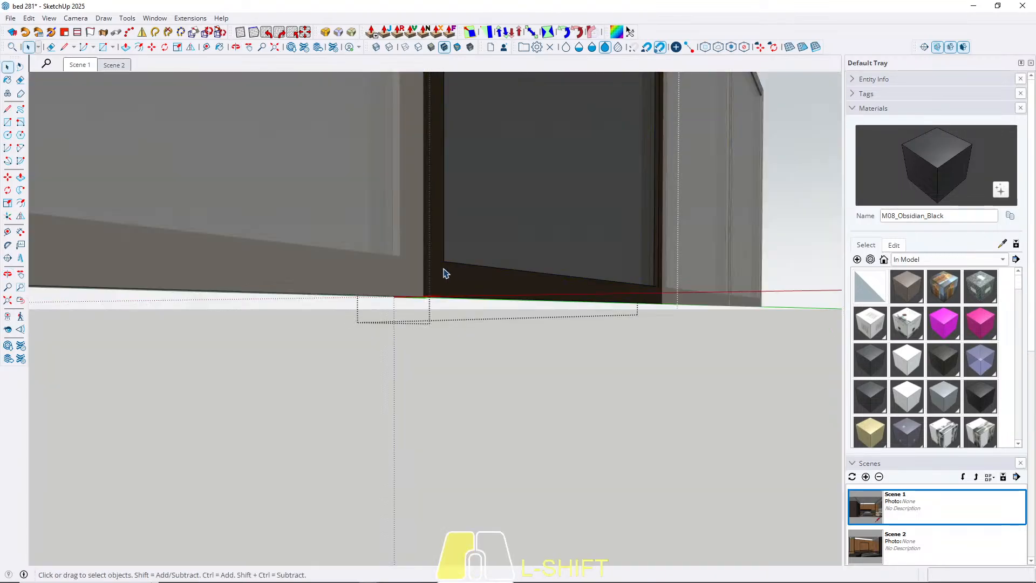
{"action": "left_click", "coordinate": [444, 269]}
{"action": "triple_click", "coordinate": [440, 268]}
{"action": "scroll", "coordinate": [441, 270], "scroll_direction": "up", "scroll_amount": 2}
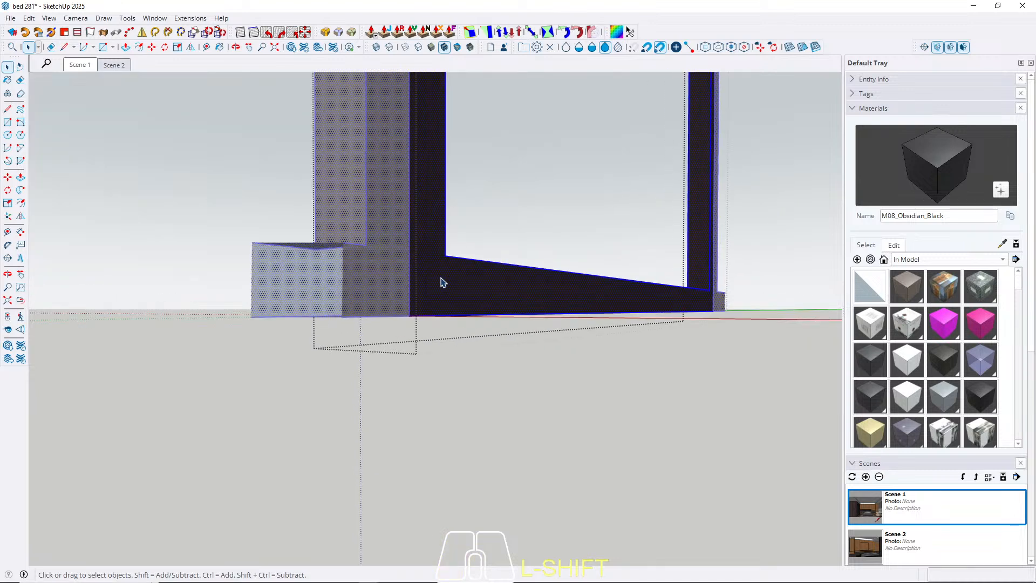
{"action": "key", "text": "f"}
{"action": "left_click", "coordinate": [408, 272]}
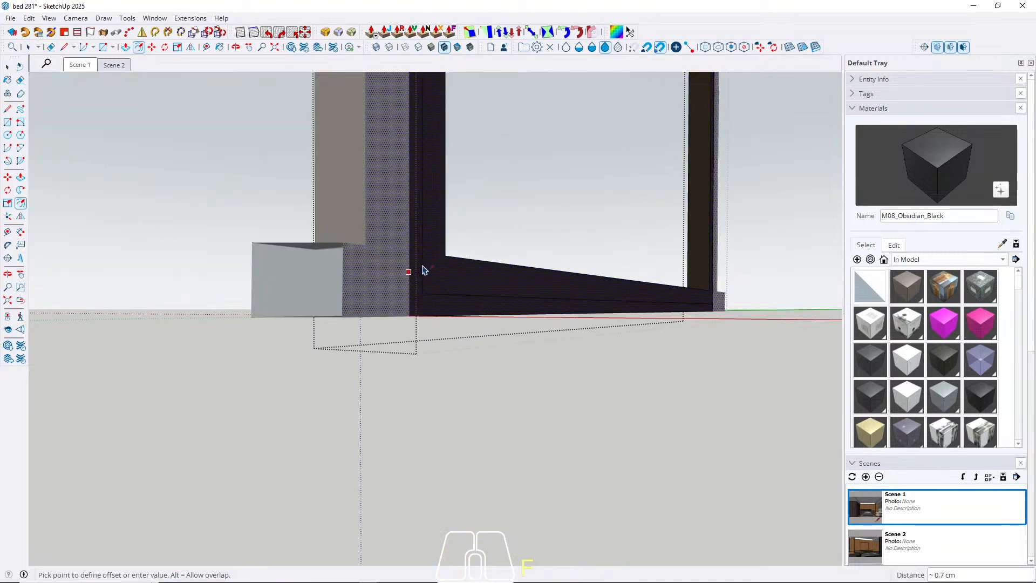
{"action": "key", "text": "Return"}
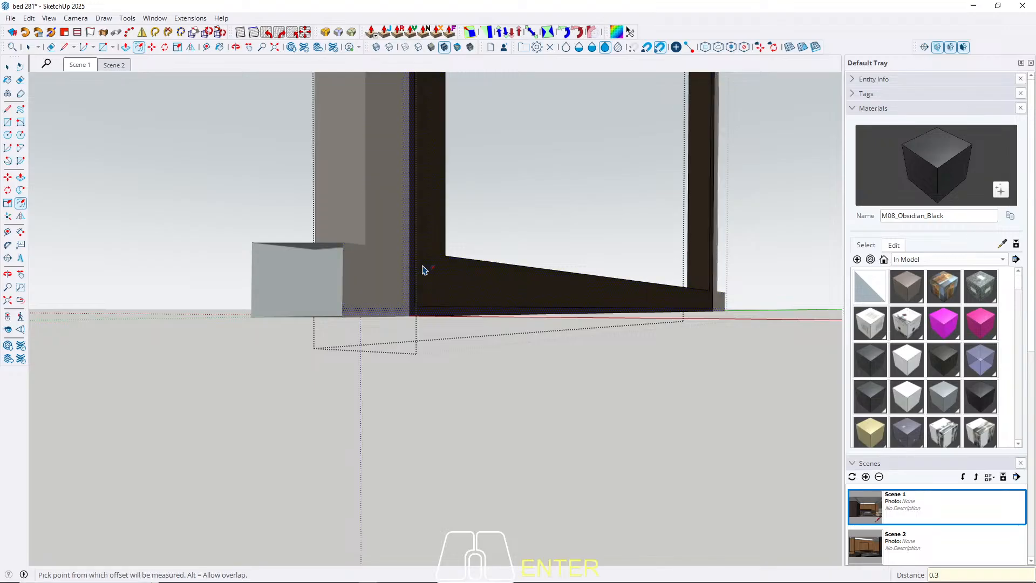
Push the thin outer border of the upper wardrobe door frame back, paint it with M08_Obsidian_Black and leave the component.
{"action": "key", "text": "space"}
{"action": "key", "text": "p"}
{"action": "scroll", "coordinate": [447, 324], "scroll_direction": "up", "scroll_amount": 1}
{"action": "scroll", "coordinate": [448, 333], "scroll_direction": "up", "scroll_amount": 3}
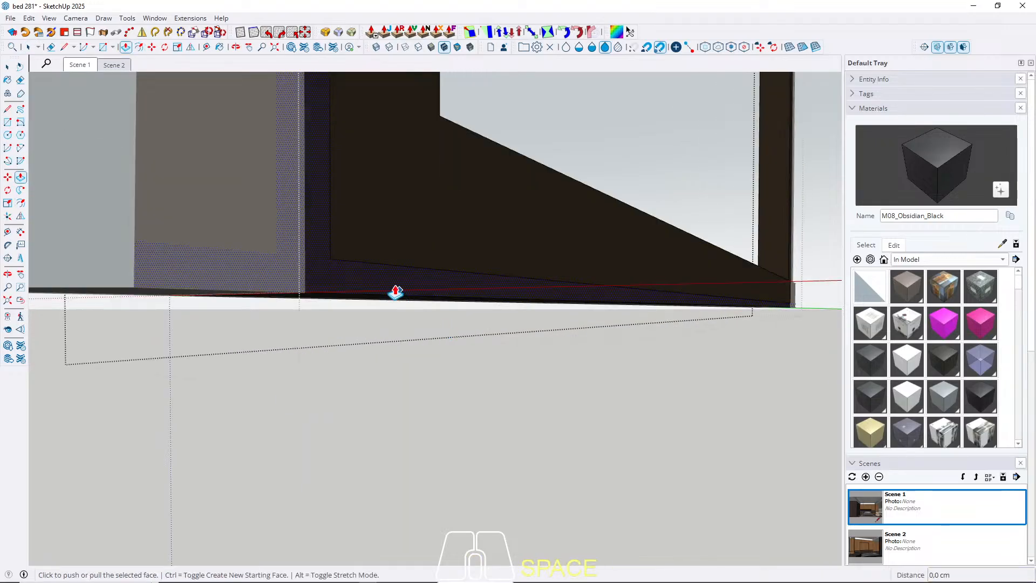
{"action": "key", "text": "space"}
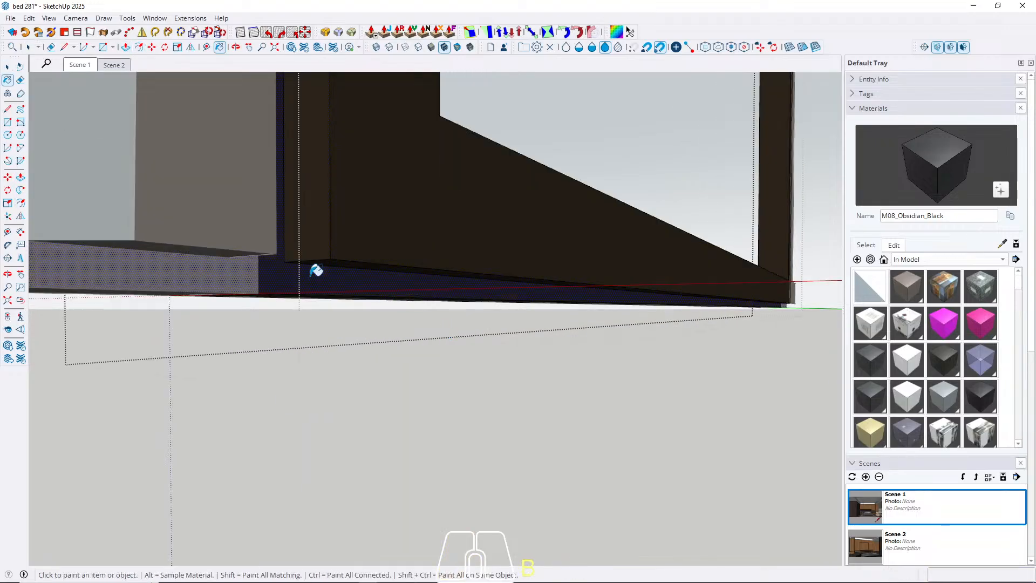
{"action": "key", "text": "Escape"}
{"action": "key", "text": "Escape"}
{"action": "key", "text": "Escape"}
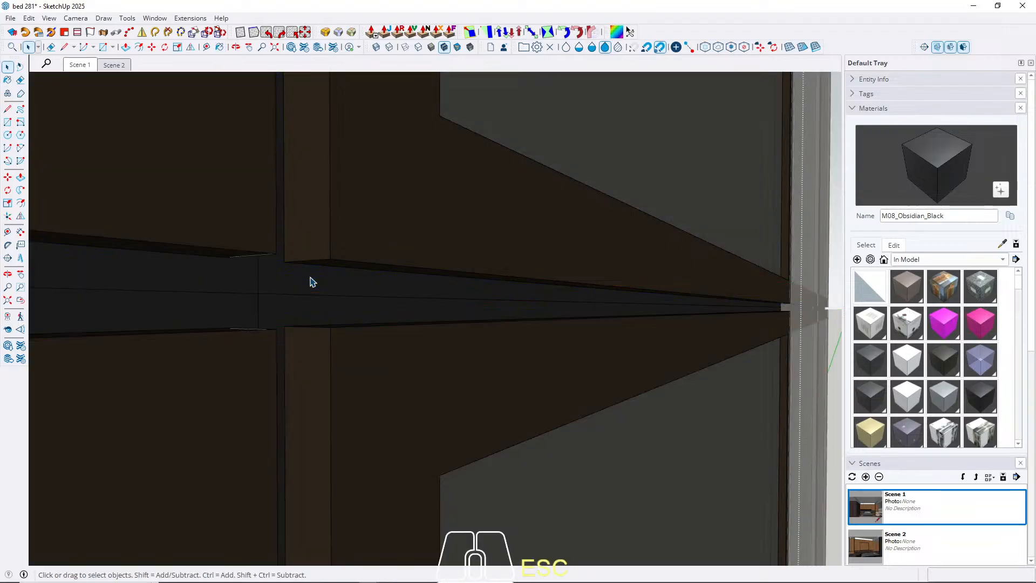
Open the plum panel with the niche, move its right side inward 0.6 cm and return to Scene 1.
{"action": "middle_click_drag", "start_coordinate": [117, 112], "coordinate": [452, 370]}
{"action": "double_click", "coordinate": [442, 356]}
{"action": "left_click", "coordinate": [442, 357]}
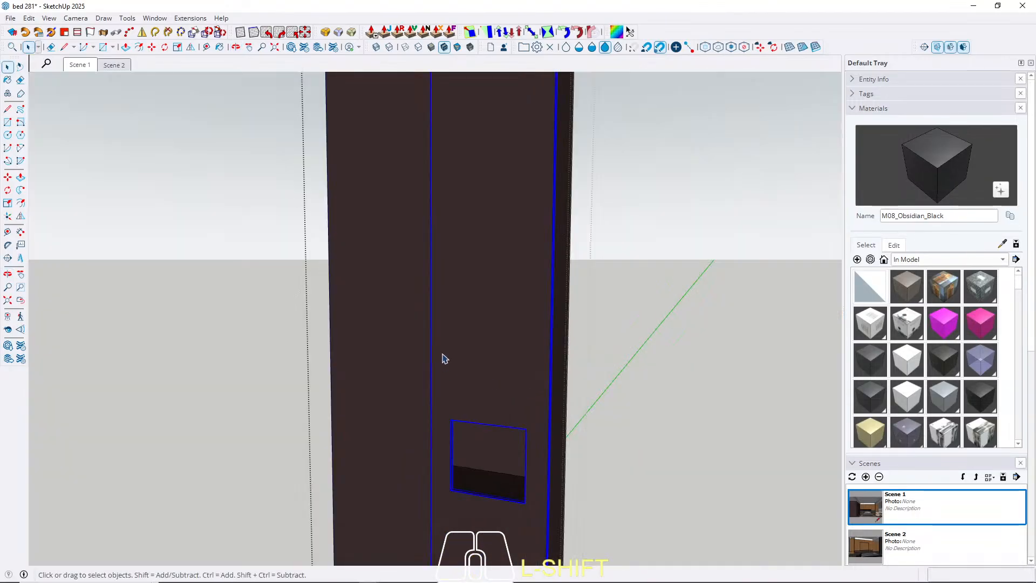
{"action": "middle_click_drag", "start_coordinate": [372, 386], "coordinate": [295, 361]}
{"action": "left_click_drag", "start_coordinate": [259, 201], "coordinate": [305, 463]}
{"action": "scroll", "coordinate": [338, 260], "scroll_direction": "up", "scroll_amount": 5}
{"action": "middle_click_drag", "start_coordinate": [425, 238], "coordinate": [432, 241]}
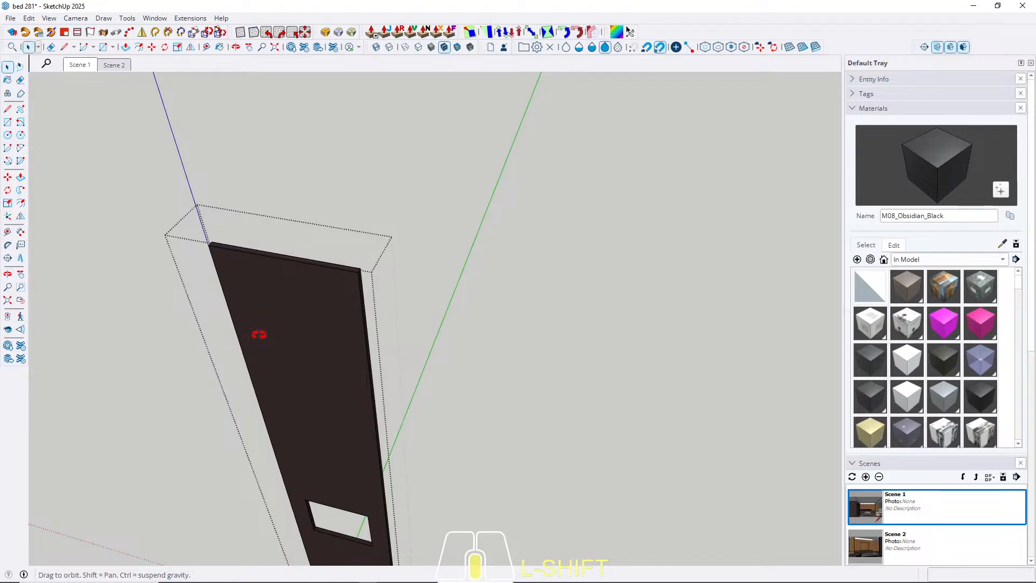
{"action": "middle_click_drag", "start_coordinate": [255, 333], "coordinate": [308, 317]}
{"action": "key", "text": "Escape"}
{"action": "scroll", "coordinate": [366, 303], "scroll_direction": "up", "scroll_amount": 4}
{"action": "double_click", "coordinate": [366, 285]}
{"action": "triple_click", "coordinate": [365, 284]}
{"action": "scroll", "coordinate": [307, 320], "scroll_direction": "up", "scroll_amount": 4}
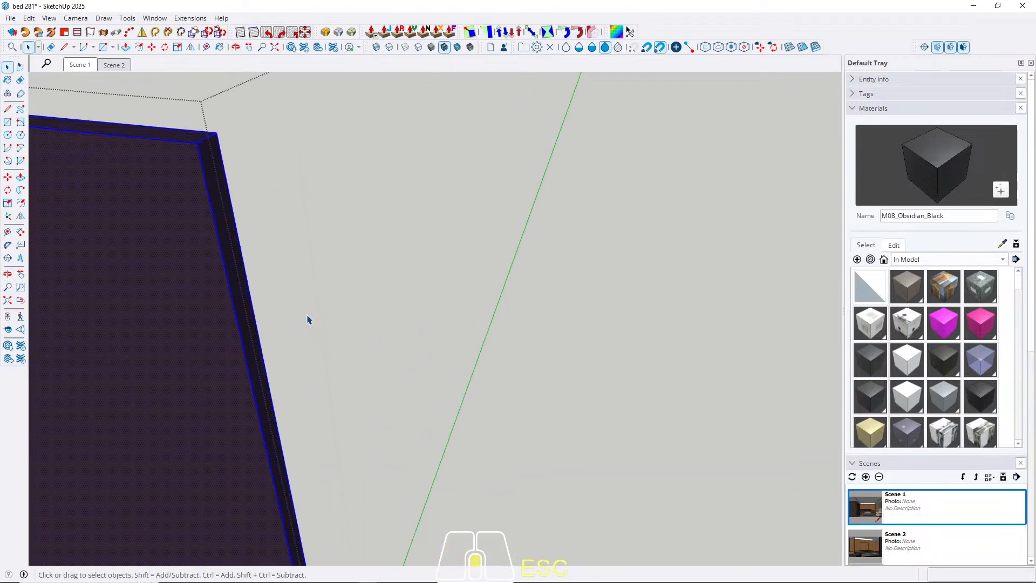
{"action": "key", "text": "p"}
{"action": "left_click", "coordinate": [226, 248]}
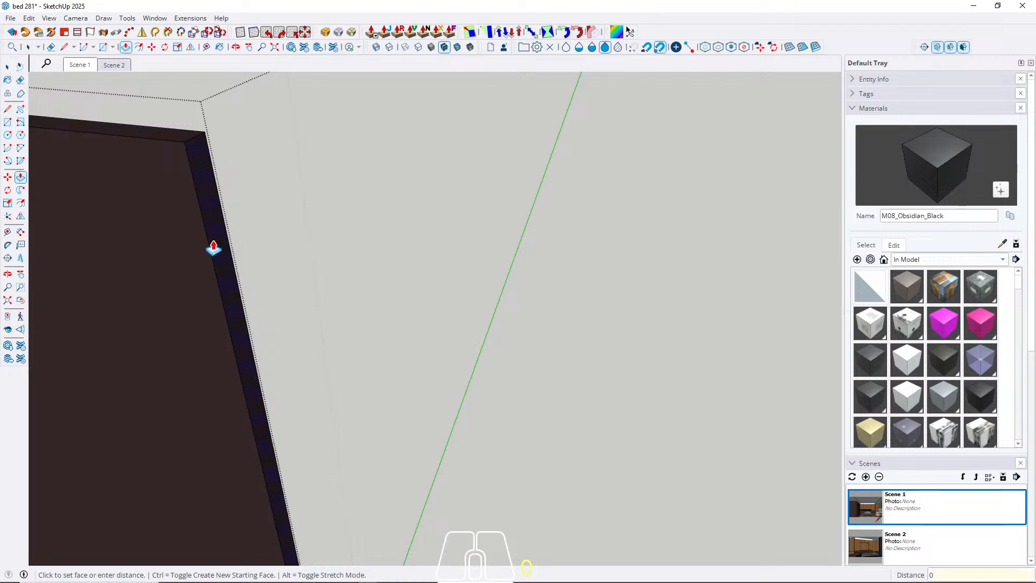
{"action": "left_click", "coordinate": [213, 248]}
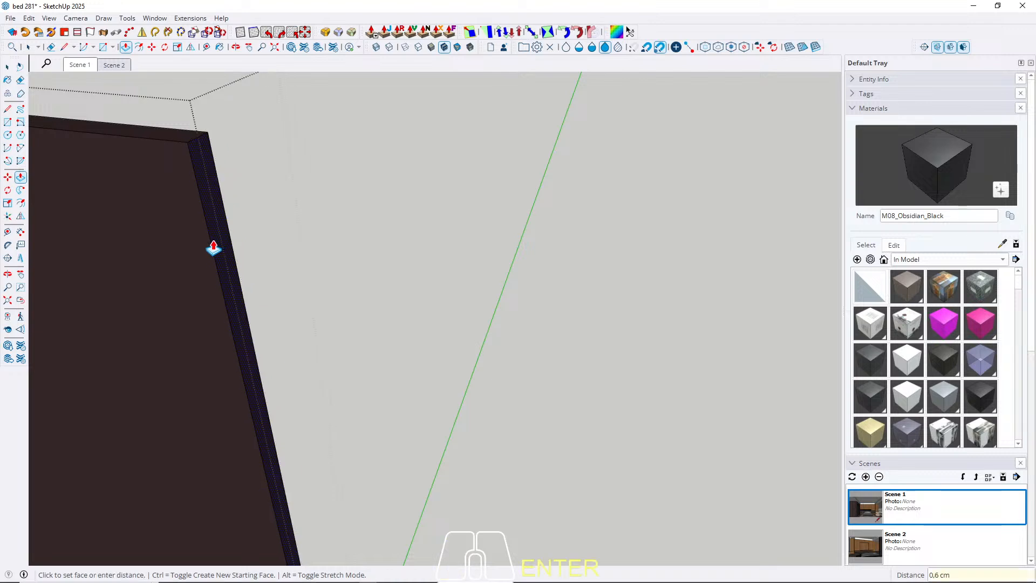
{"action": "key", "text": "space"}
{"action": "left_click", "coordinate": [86, 66]}
{"action": "key", "text": "Escape"}
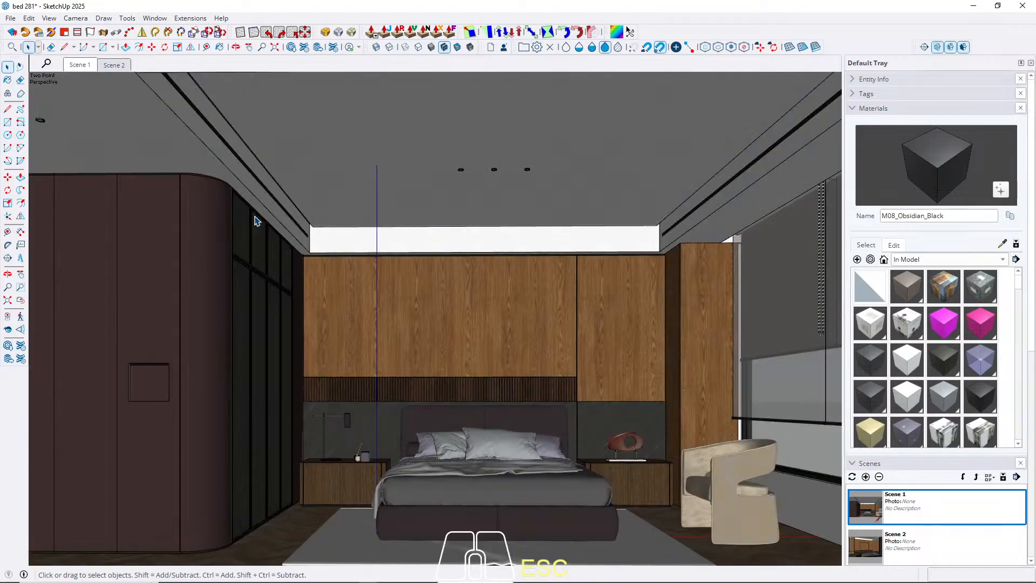
Open the narrow plum panel next to the niche panel and push its right side face slightly inward.
{"action": "scroll", "coordinate": [162, 173], "scroll_direction": "up", "scroll_amount": 6}
{"action": "middle_click_drag", "start_coordinate": [207, 156], "coordinate": [215, 339]}
{"action": "middle_click_drag", "start_coordinate": [216, 339], "coordinate": [322, 167], "text": "shift"}
{"action": "scroll", "coordinate": [322, 167], "scroll_direction": "down", "scroll_amount": 3}
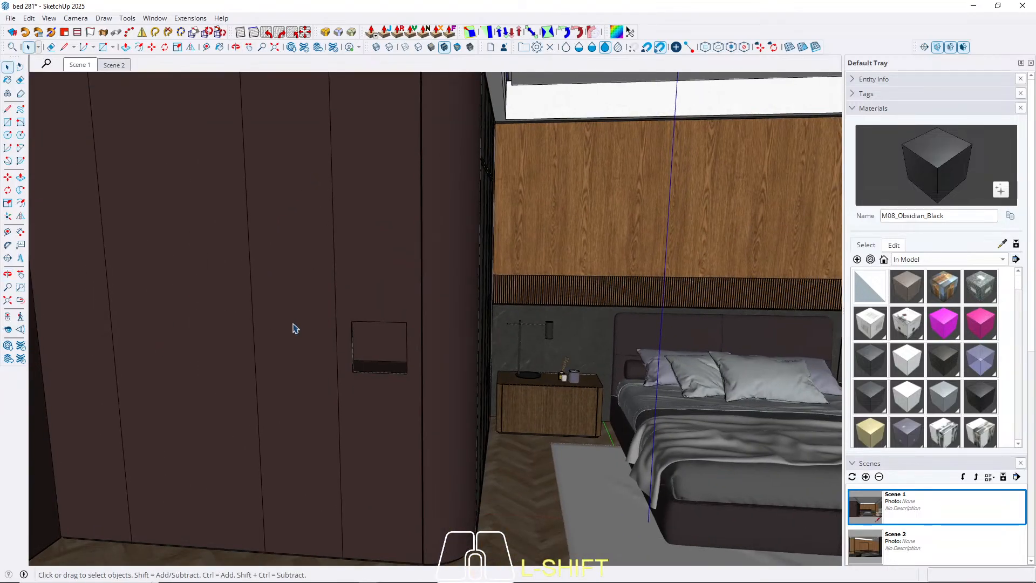
{"action": "double_click", "coordinate": [308, 339]}
{"action": "left_click", "coordinate": [308, 339]}
{"action": "double_click", "coordinate": [314, 353]}
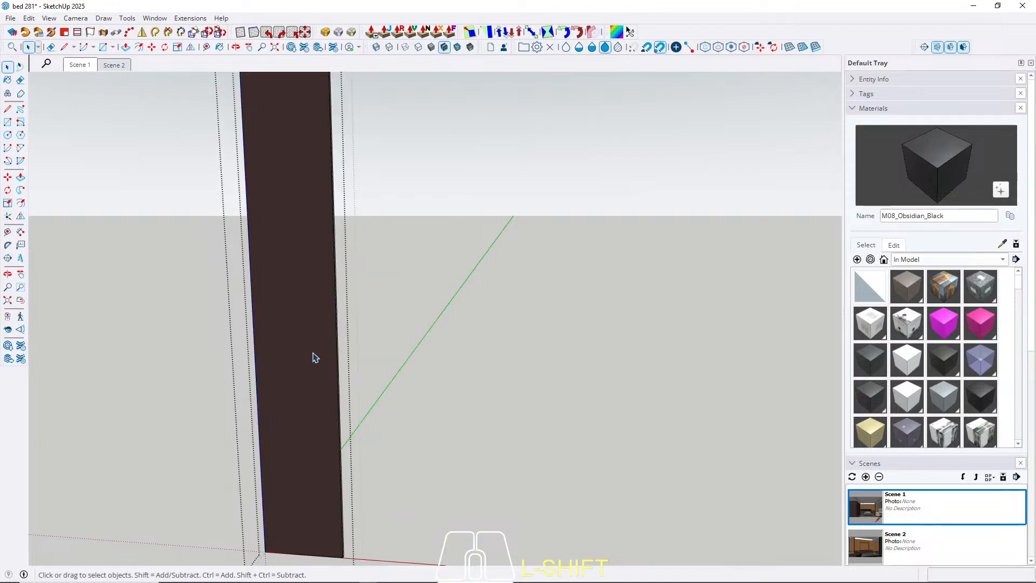
{"action": "triple_click", "coordinate": [314, 352]}
{"action": "key", "text": "p"}
{"action": "scroll", "coordinate": [349, 400], "scroll_direction": "up", "scroll_amount": 3}
{"action": "middle_click_drag", "start_coordinate": [347, 475], "coordinate": [329, 454]}
{"action": "left_click", "coordinate": [332, 453]}
{"action": "type", "text": "0,6"}
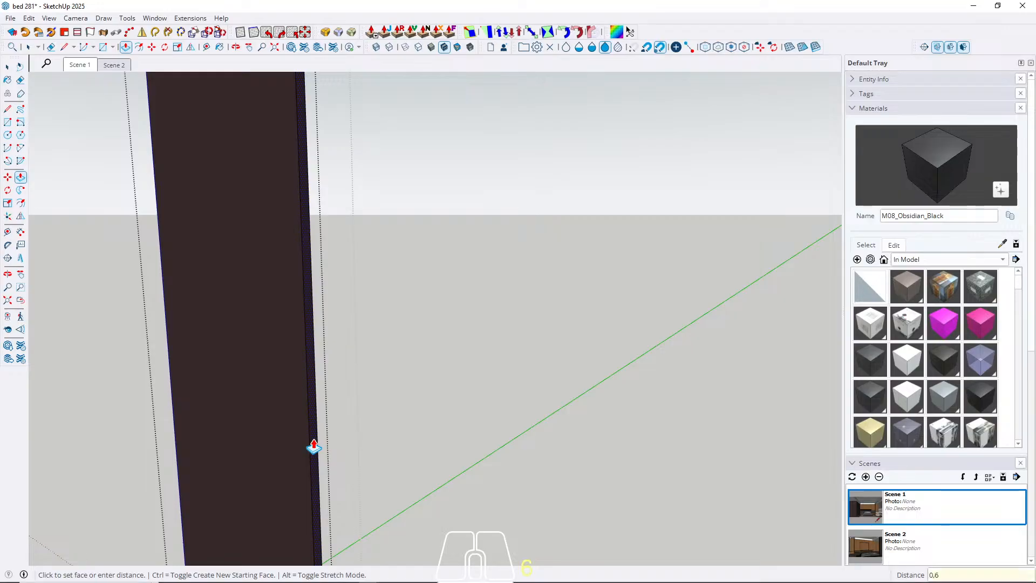
{"action": "key", "text": "Return"}
Copy the right vertical front edge of the plum panel above the black plinth 0.6 cm inward across its face.
{"action": "middle_click_drag", "start_coordinate": [257, 428], "coordinate": [311, 415]}
{"action": "key", "text": "Escape"}
{"action": "scroll", "coordinate": [310, 426], "scroll_direction": "down", "scroll_amount": 6}
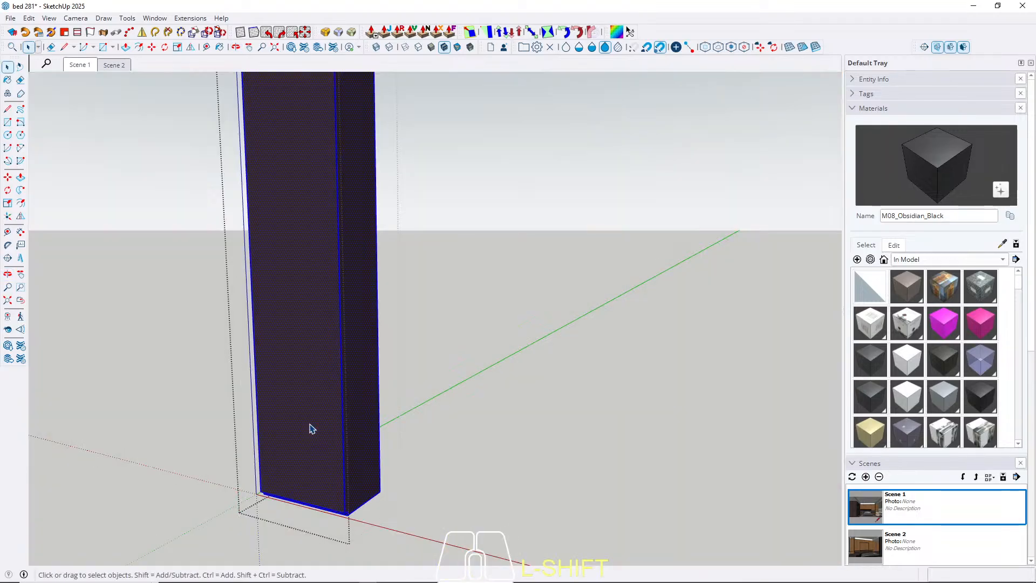
{"action": "left_click", "coordinate": [335, 492], "text": "shift"}
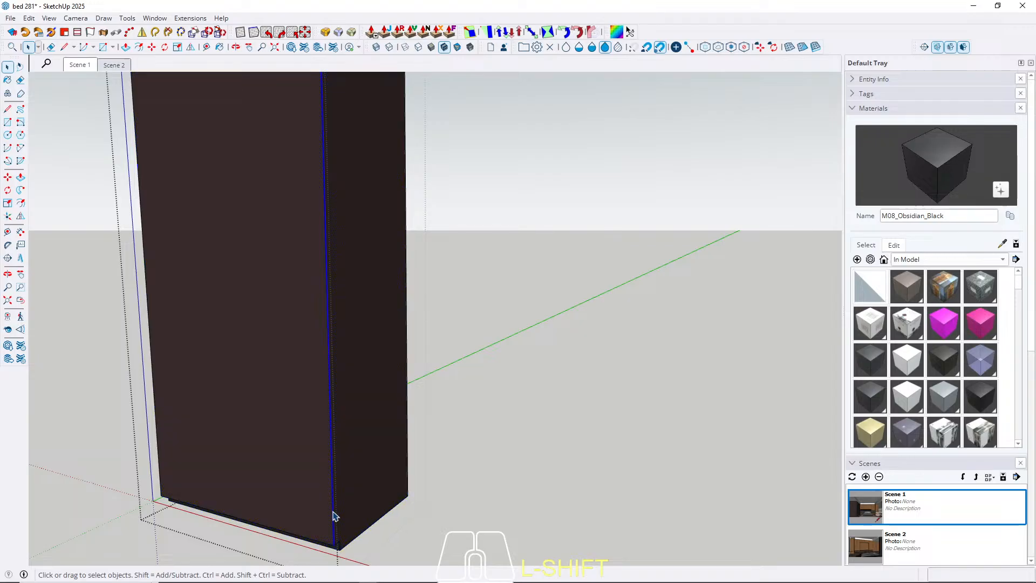
{"action": "middle_click_drag", "start_coordinate": [335, 517], "coordinate": [370, 492], "text": "shift"}
{"action": "scroll", "coordinate": [370, 488], "scroll_direction": "up", "scroll_amount": 2}
{"action": "key", "text": "m"}
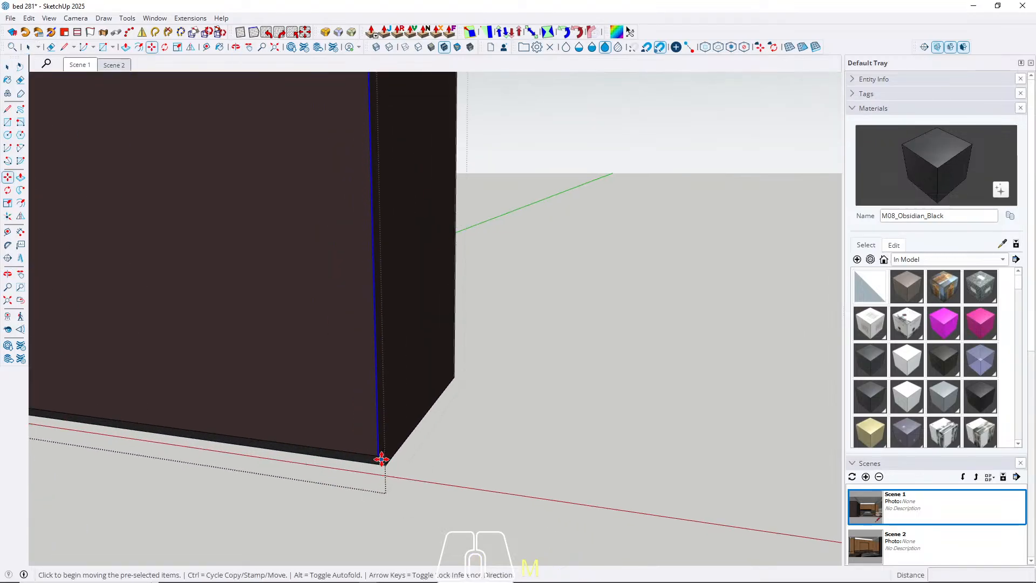
{"action": "key", "text": "ctrl"}
{"action": "left_click", "coordinate": [378, 456]}
{"action": "type", "text": "0,6"}
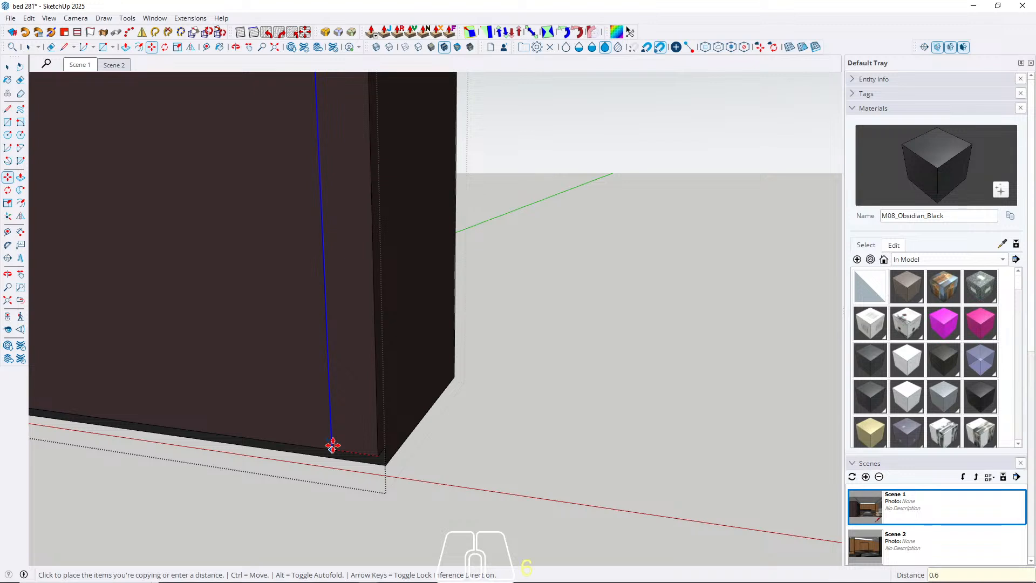
{"action": "key", "text": "Return"}
{"action": "scroll", "coordinate": [394, 451], "scroll_direction": "up", "scroll_amount": 1}
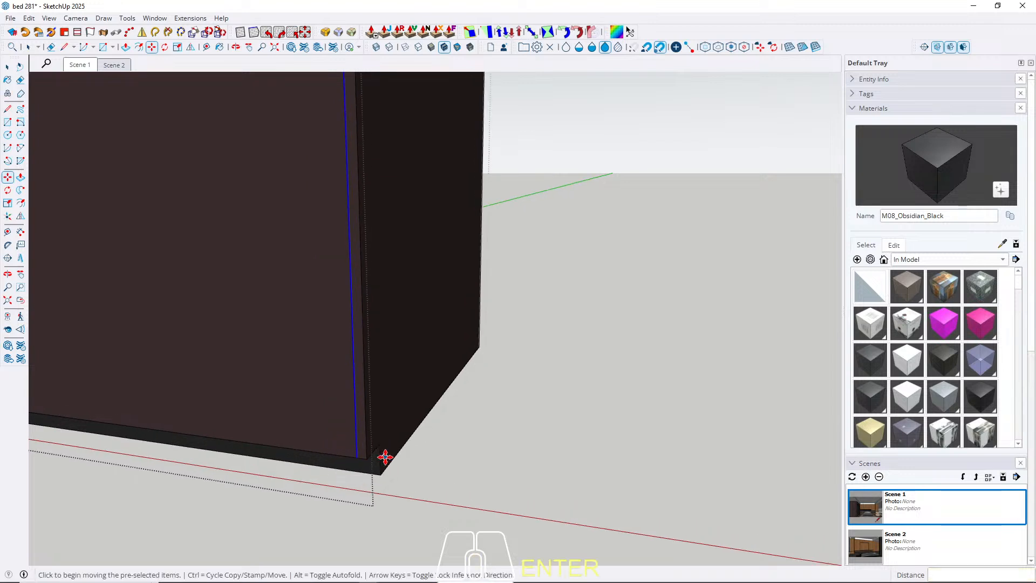
Push the narrow edge strip of the plum panel back 2 cm, paint it with M08_Obsidian_Black and return to Scene 1.
{"action": "key", "text": "p"}
{"action": "left_click_drag", "start_coordinate": [366, 450], "coordinate": [378, 465]}
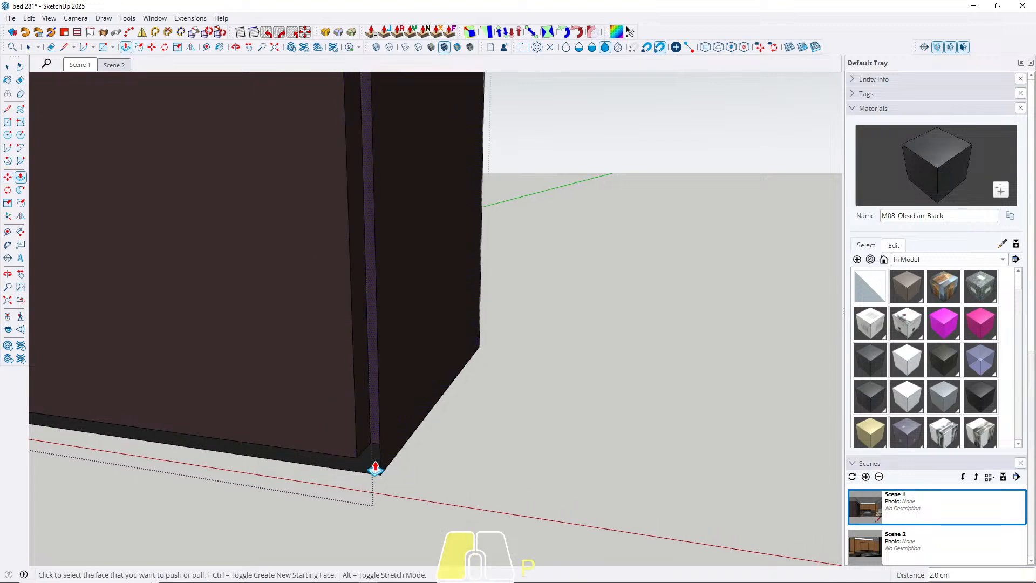
{"action": "key", "text": "space"}
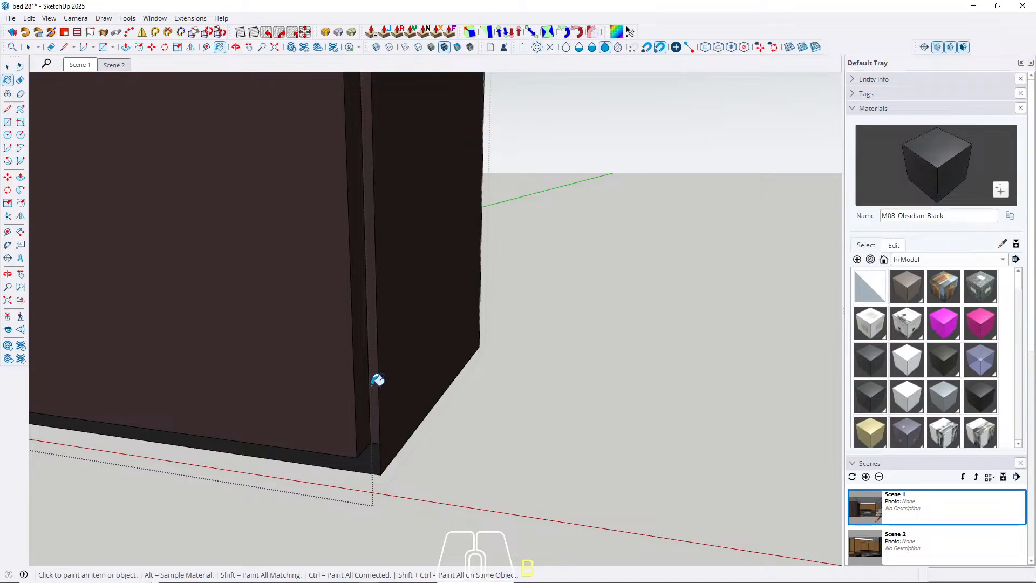
{"action": "left_click", "coordinate": [376, 386]}
{"action": "key", "text": "Escape"}
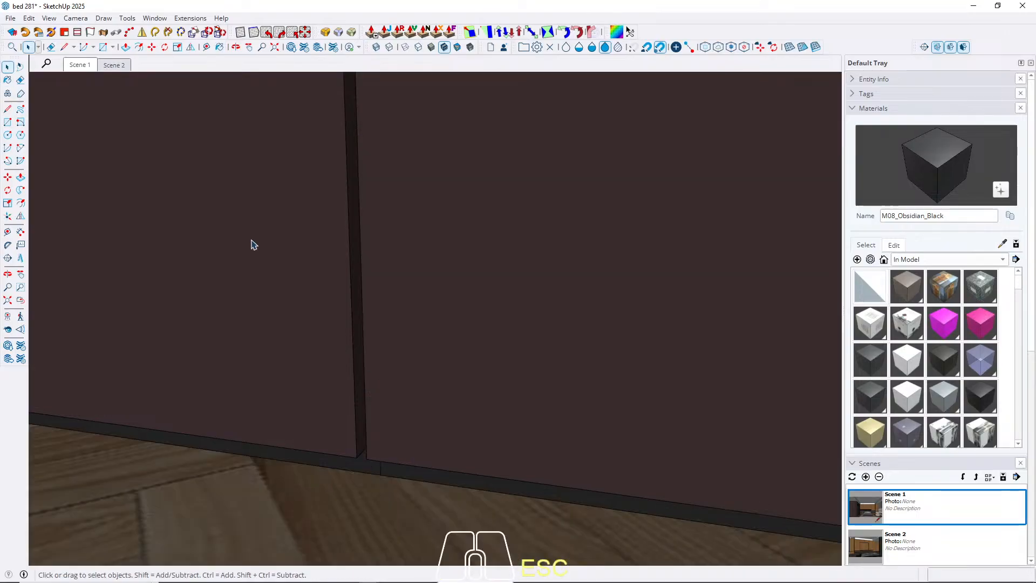
{"action": "left_click", "coordinate": [90, 66]}
Examine the wardrobe, headboard wall and TV wall in both scenes for panel joints still needing work.
{"action": "scroll", "coordinate": [162, 308], "scroll_direction": "up", "scroll_amount": 4}
{"action": "middle_click_drag", "start_coordinate": [177, 317], "coordinate": [236, 273]}
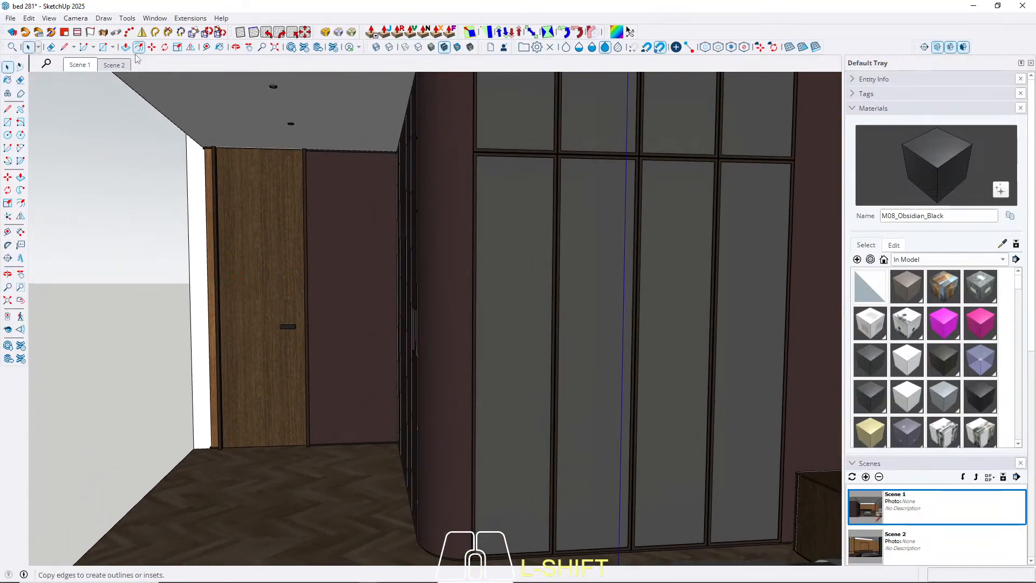
{"action": "left_click", "coordinate": [90, 66]}
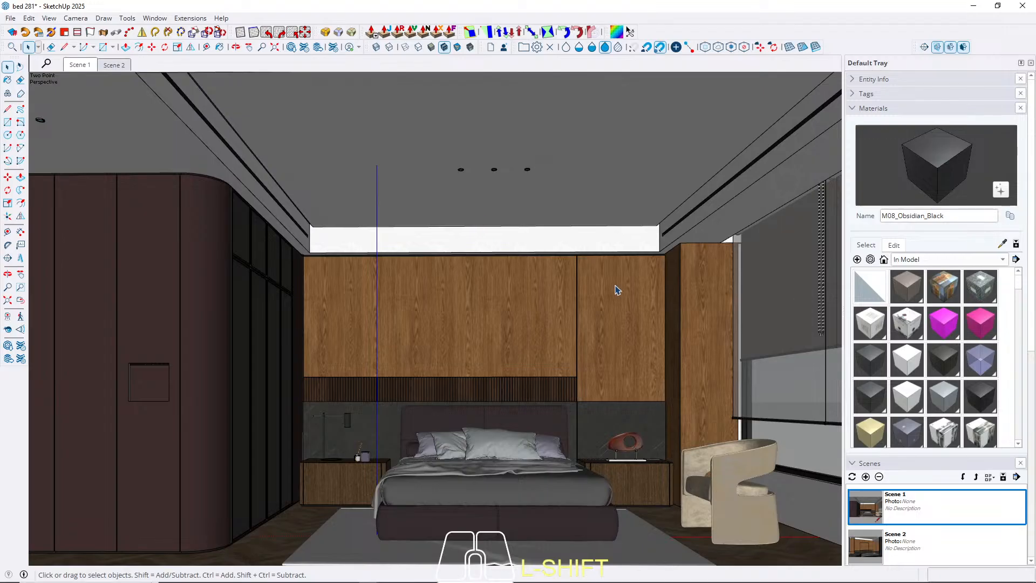
{"action": "scroll", "coordinate": [618, 281], "scroll_direction": "up", "scroll_amount": 4}
{"action": "middle_click_drag", "start_coordinate": [617, 268], "coordinate": [229, 238]}
{"action": "left_click", "coordinate": [114, 65]}
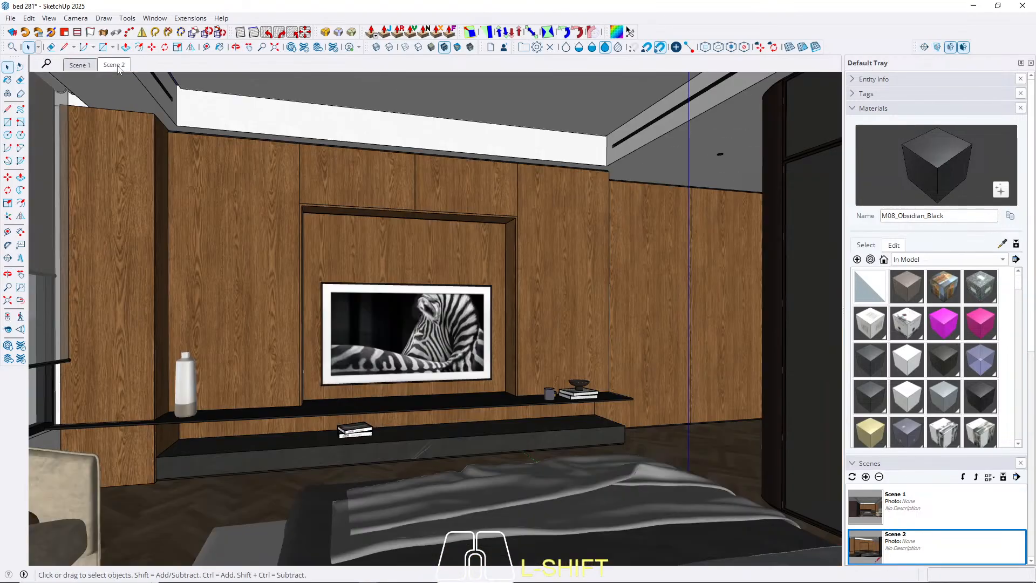
{"action": "left_click", "coordinate": [84, 65]}
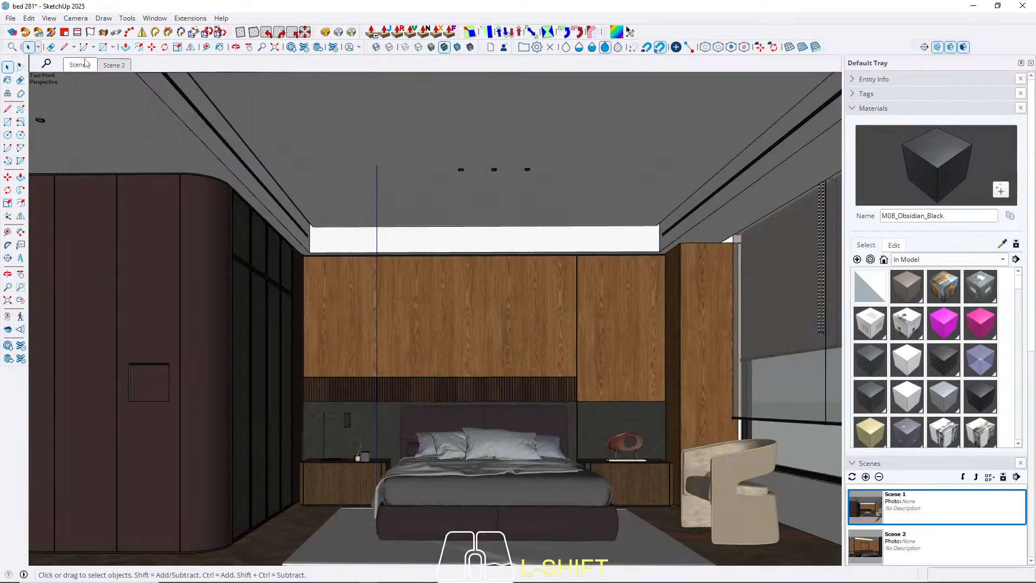
{"action": "left_click", "coordinate": [114, 65]}
Open the wood wall panelling to the right of the TV unit and copy its vertical seam line sideways.
{"action": "scroll", "coordinate": [376, 186], "scroll_direction": "up", "scroll_amount": 1}
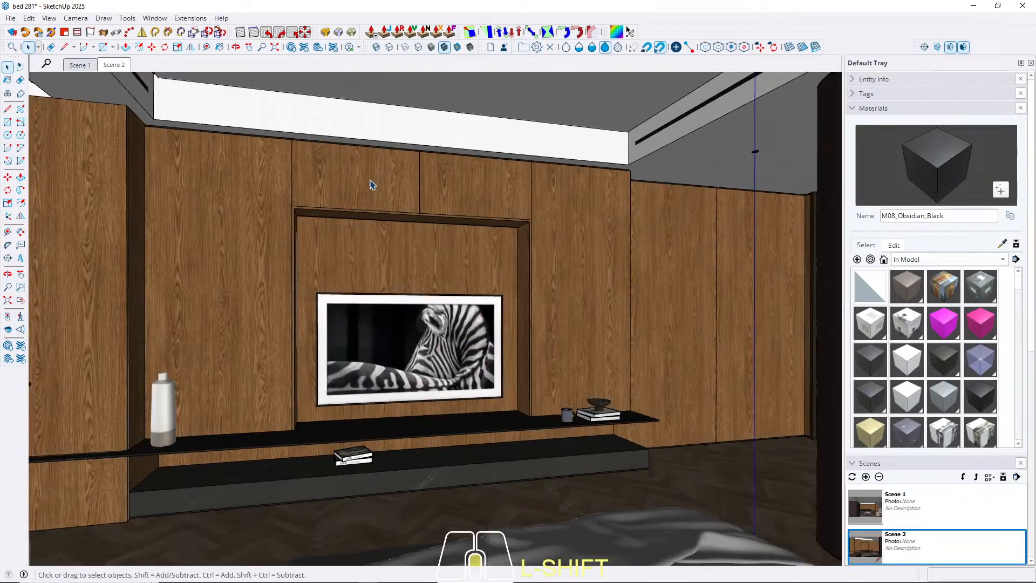
{"action": "scroll", "coordinate": [659, 372], "scroll_direction": "up", "scroll_amount": 3}
{"action": "middle_click_drag", "start_coordinate": [660, 371], "coordinate": [648, 412]}
{"action": "scroll", "coordinate": [570, 227], "scroll_direction": "up", "scroll_amount": 3}
{"action": "triple_click", "coordinate": [548, 245]}
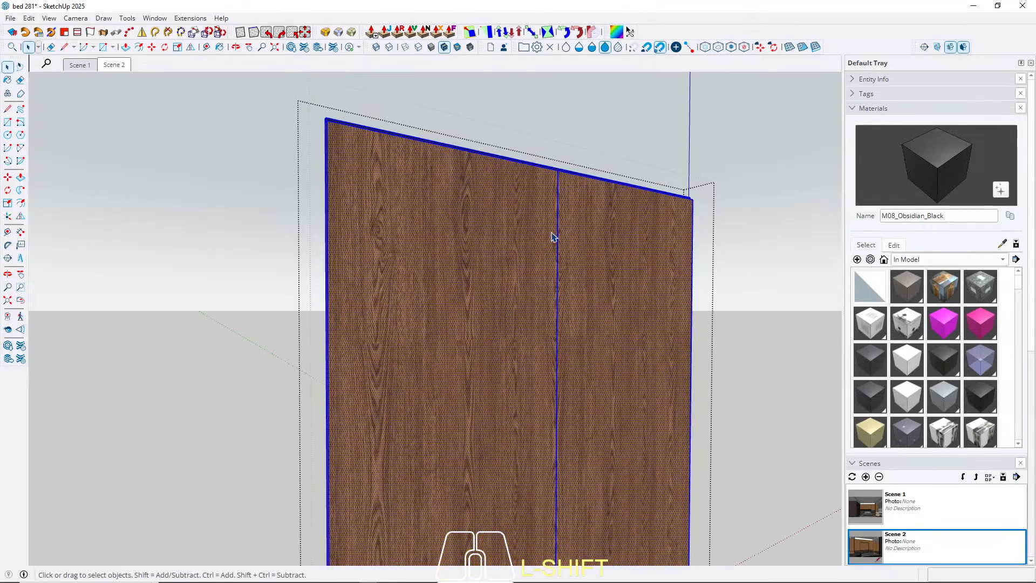
{"action": "left_click", "coordinate": [558, 216]}
{"action": "key", "text": "m"}
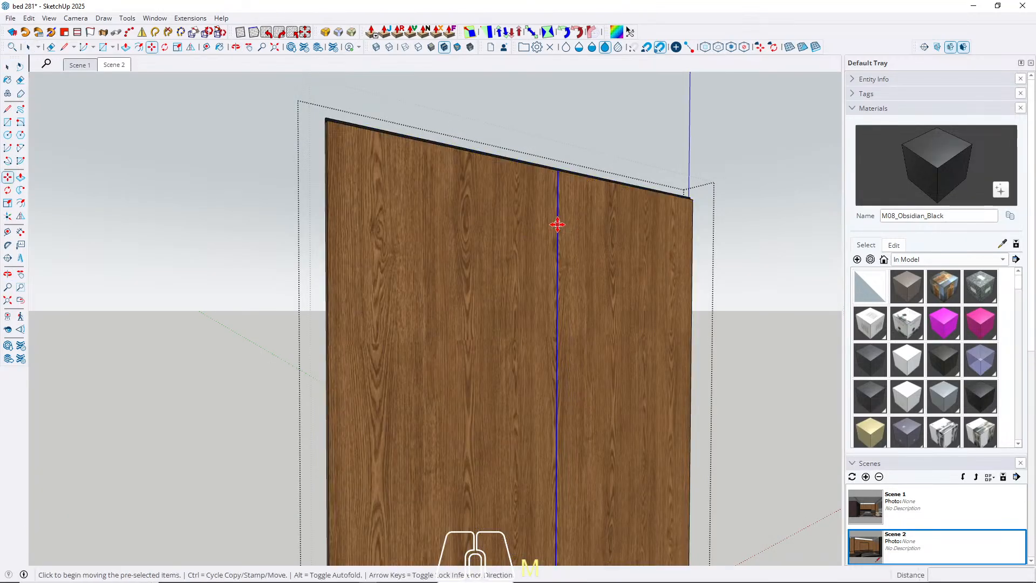
{"action": "left_click", "coordinate": [557, 224]}
{"action": "key", "text": "ctrl"}
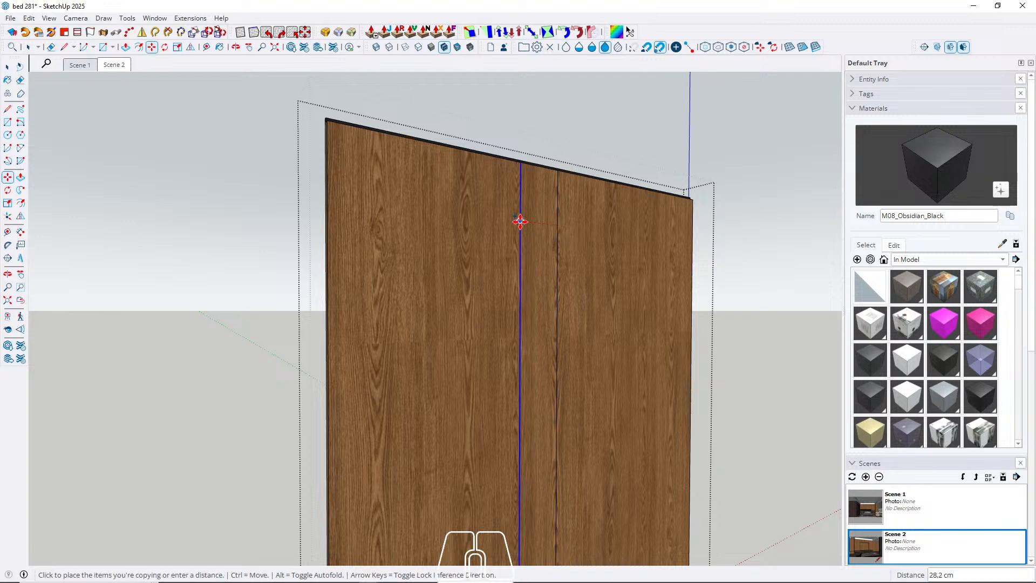
{"action": "left_click", "coordinate": [520, 222]}
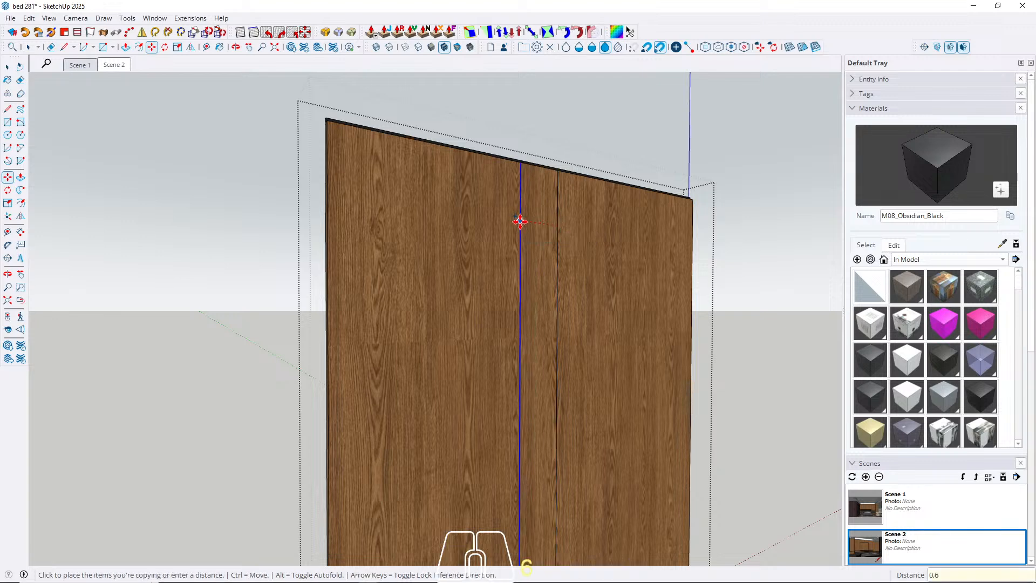
{"action": "key", "text": "Return"}
{"action": "key", "text": "space"}
Push the narrow strip at the wood panelling's vertical seam back to form a recessed joint.
{"action": "middle_click_drag", "start_coordinate": [576, 218], "coordinate": [545, 378]}
{"action": "scroll", "coordinate": [565, 180], "scroll_direction": "up", "scroll_amount": 3}
{"action": "key", "text": "p"}
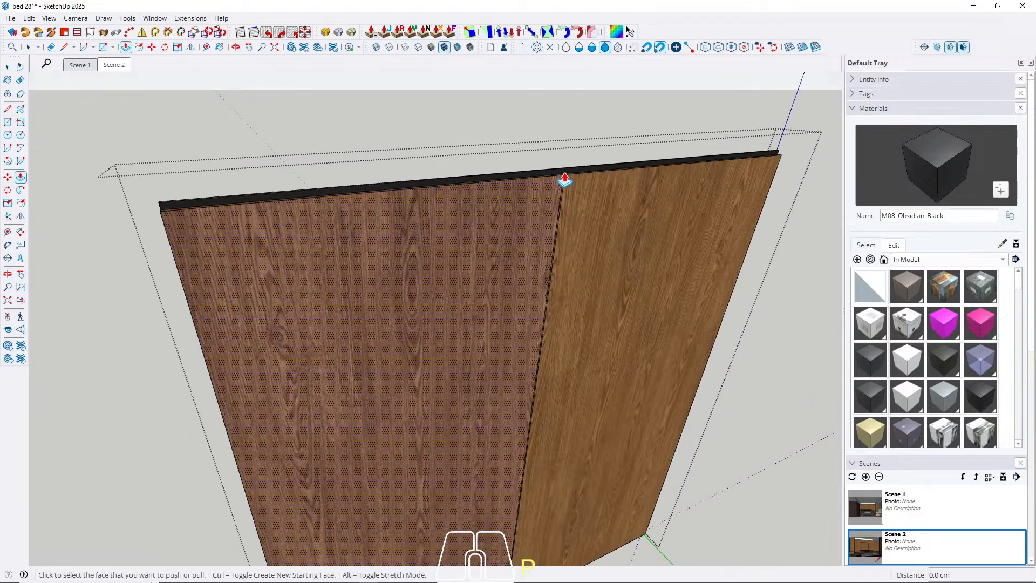
{"action": "scroll", "coordinate": [565, 180], "scroll_direction": "up", "scroll_amount": 5}
{"action": "key", "text": "space"}
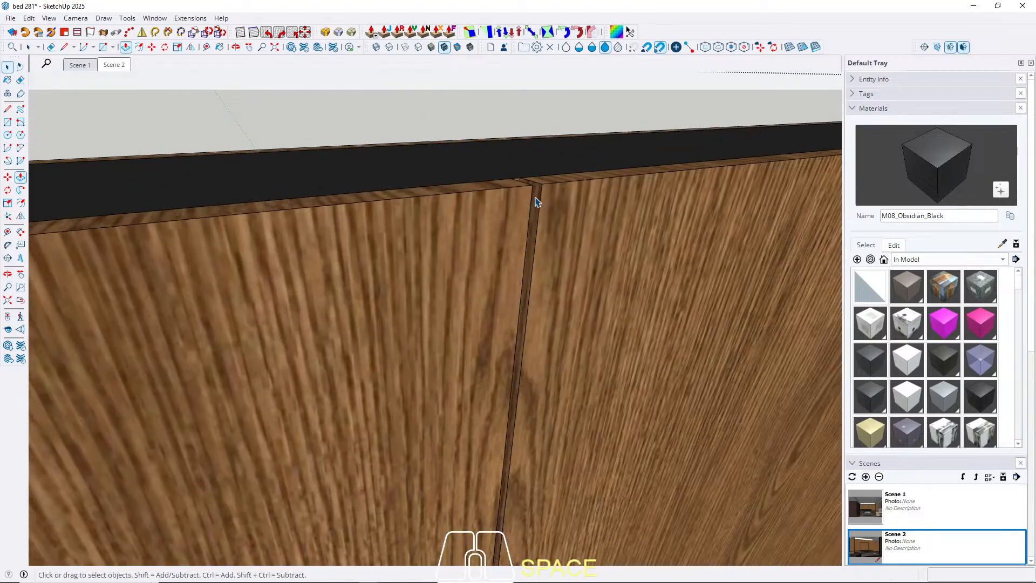
Paint the recessed joint of the wood panelling beside the TV unit with M08_Obsidian_Black and check it in Scene 1 and Scene 2.
{"action": "mouse_move", "coordinate": [536, 201]}
{"action": "middle_mouse_down"}
{"action": "mouse_move", "coordinate": [518, 213]}
{"action": "mouse_move", "coordinate": [464, 213]}
{"action": "middle_mouse_up"}
{"action": "scroll", "coordinate": [552, 193], "scroll_direction": "up", "scroll_amount": 2}
{"action": "key", "text": "b"}
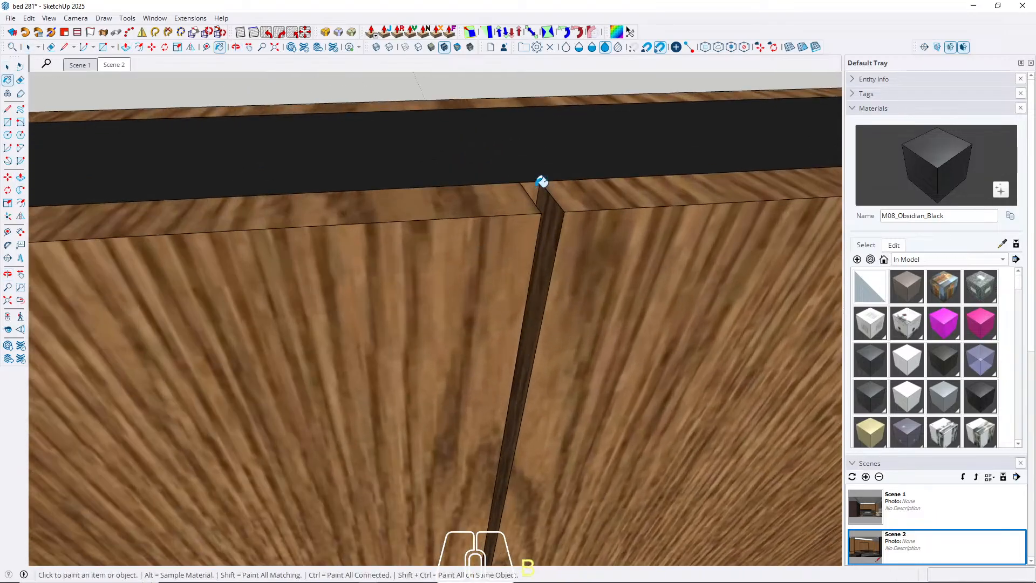
{"action": "left_click", "coordinate": [537, 186]}
{"action": "scroll", "coordinate": [546, 190], "scroll_direction": "down", "scroll_amount": 3}
{"action": "key", "text": "space"}
{"action": "middle_click_drag", "start_coordinate": [553, 195], "coordinate": [490, 167]}
{"action": "key", "text": "Escape"}
{"action": "scroll", "coordinate": [640, 158], "scroll_direction": "down", "scroll_amount": 3}
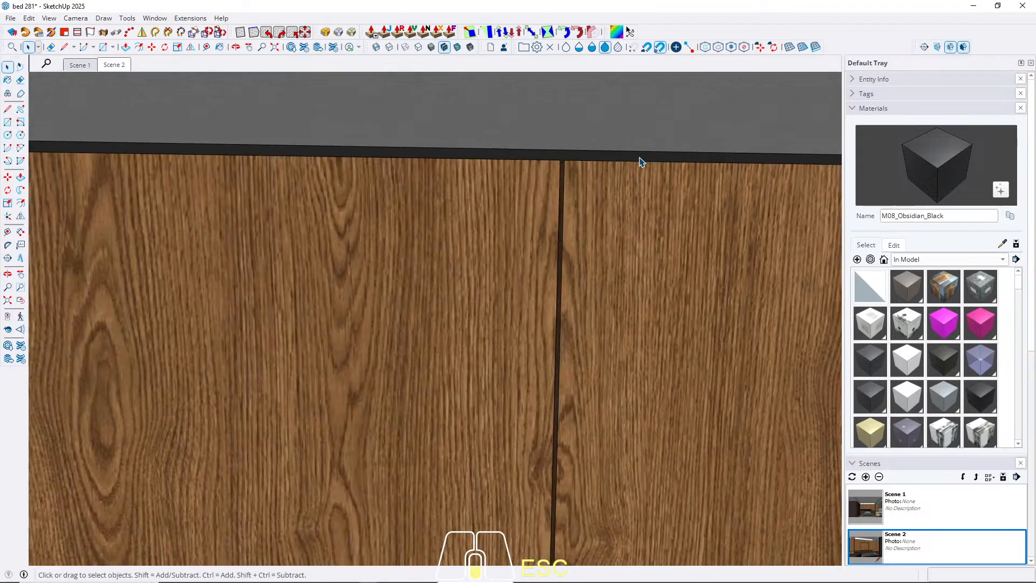
{"action": "scroll", "coordinate": [611, 164], "scroll_direction": "down", "scroll_amount": 6}
{"action": "left_click", "coordinate": [80, 66]}
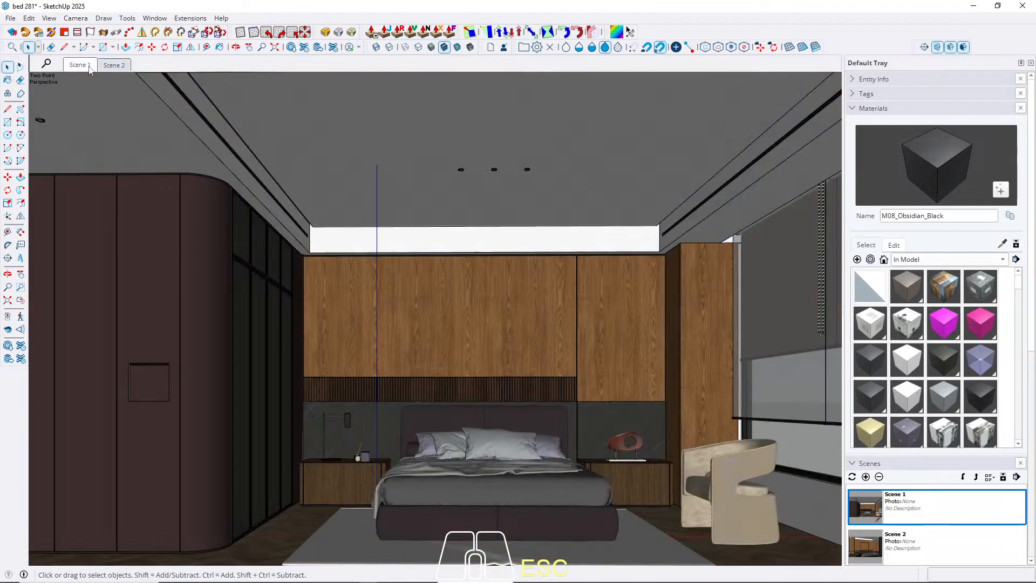
{"action": "left_click", "coordinate": [108, 67]}
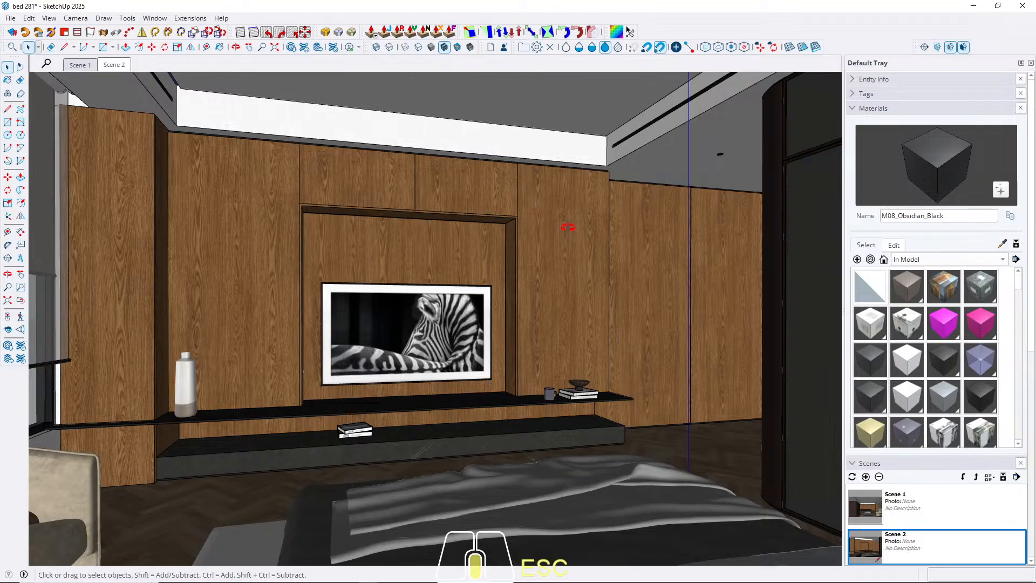
Open the tall wood panel to the right of the TV niche and move its left edge 0.3 cm inward.
{"action": "double_click", "coordinate": [537, 241]}
{"action": "double_click", "coordinate": [537, 238]}
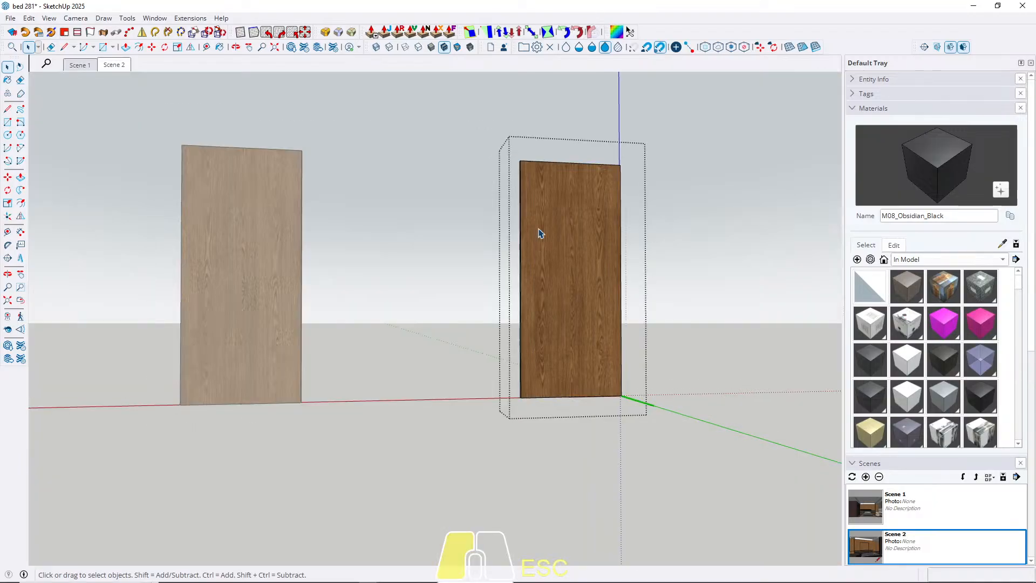
{"action": "key", "text": "ctrl+a"}
{"action": "left_click_drag", "start_coordinate": [479, 118], "coordinate": [550, 515]}
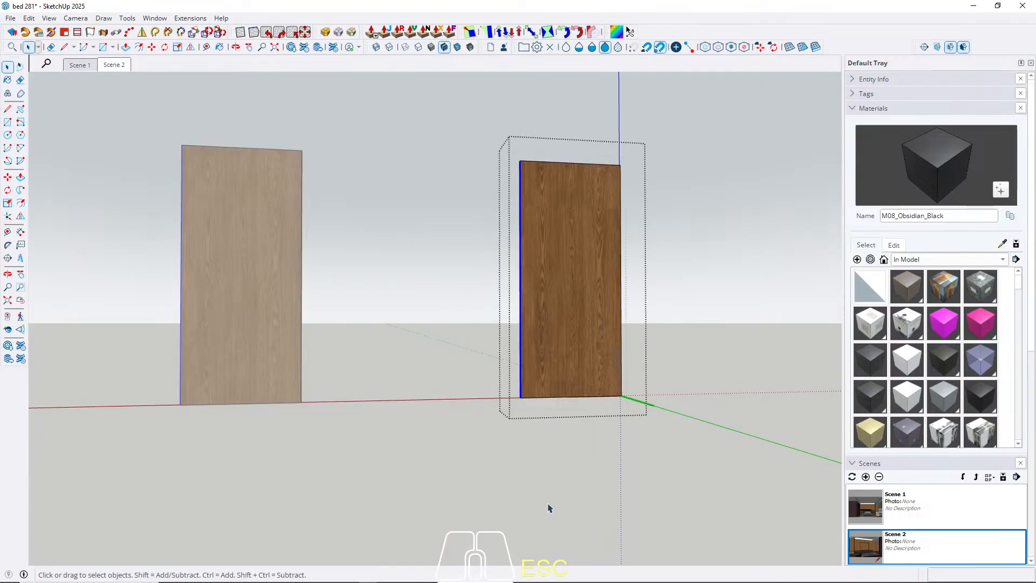
{"action": "key", "text": "m"}
{"action": "left_click", "coordinate": [530, 490]}
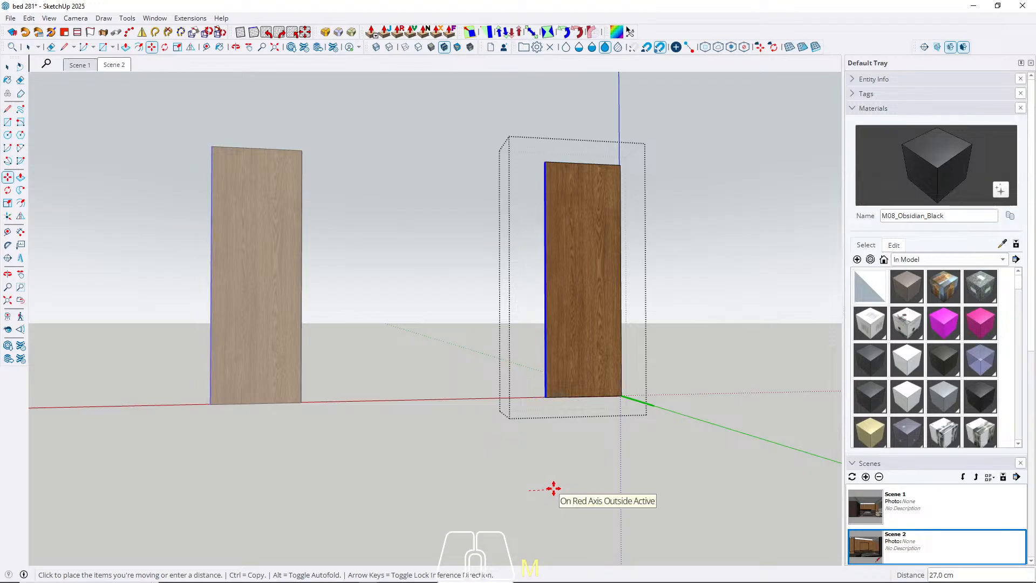
{"action": "type", "text": "0"}
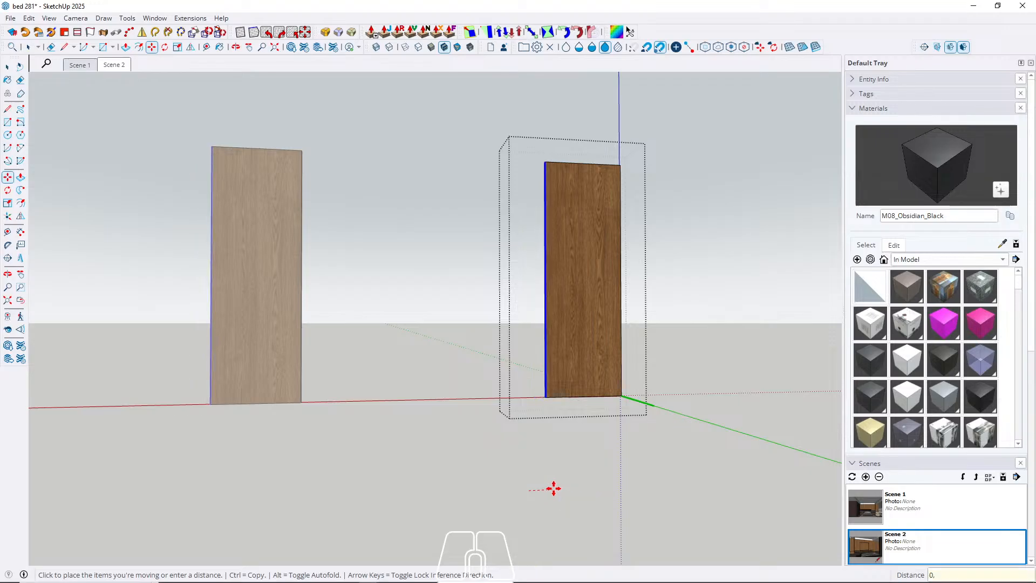
{"action": "type", "text": ",3"}
{"action": "key", "text": "Return"}
{"action": "key", "text": "space"}
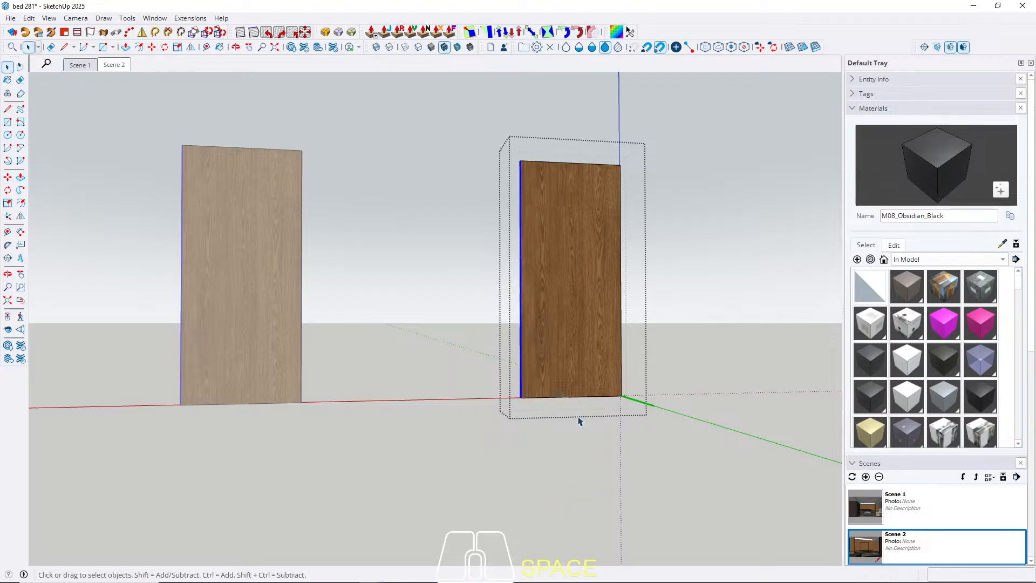
Move the right edge of the tall wood panel 0.3 cm inward and leave the component.
{"action": "key", "text": "m"}
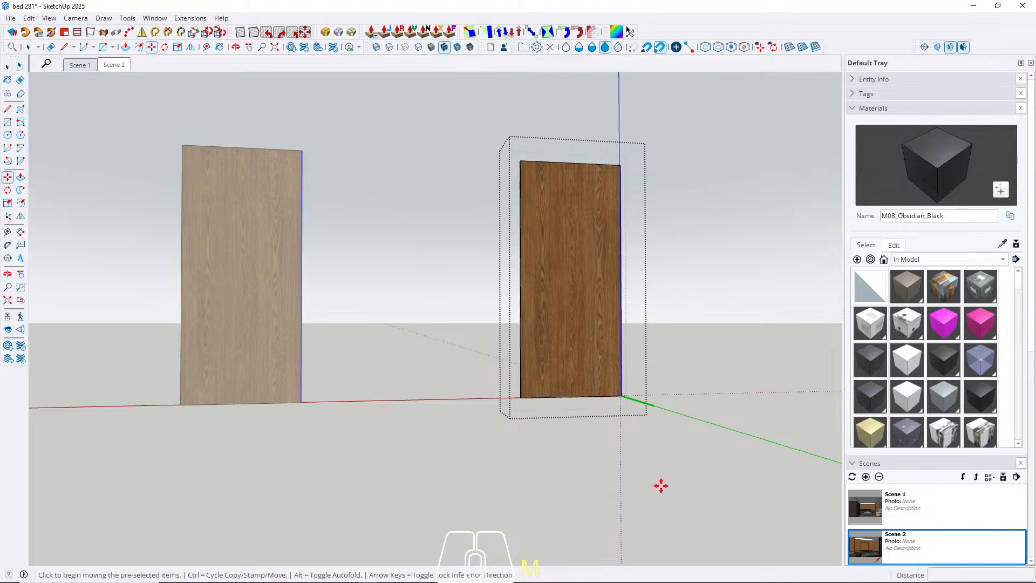
{"action": "left_click", "coordinate": [662, 486]}
{"action": "type", "text": "0,4"}
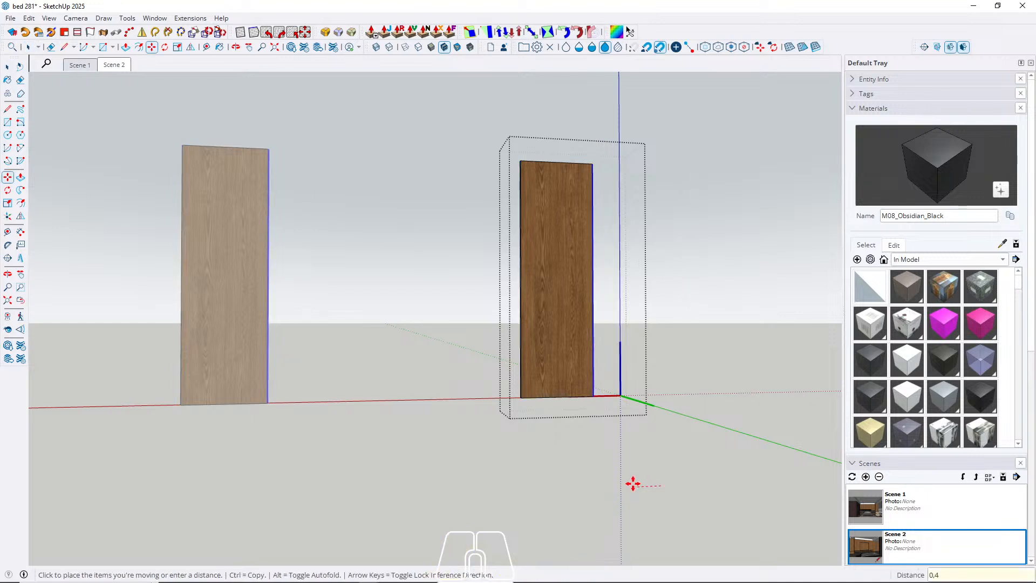
{"action": "key", "text": "BackSpace"}
{"action": "type", "text": "3"}
{"action": "key", "text": "alt+space"}
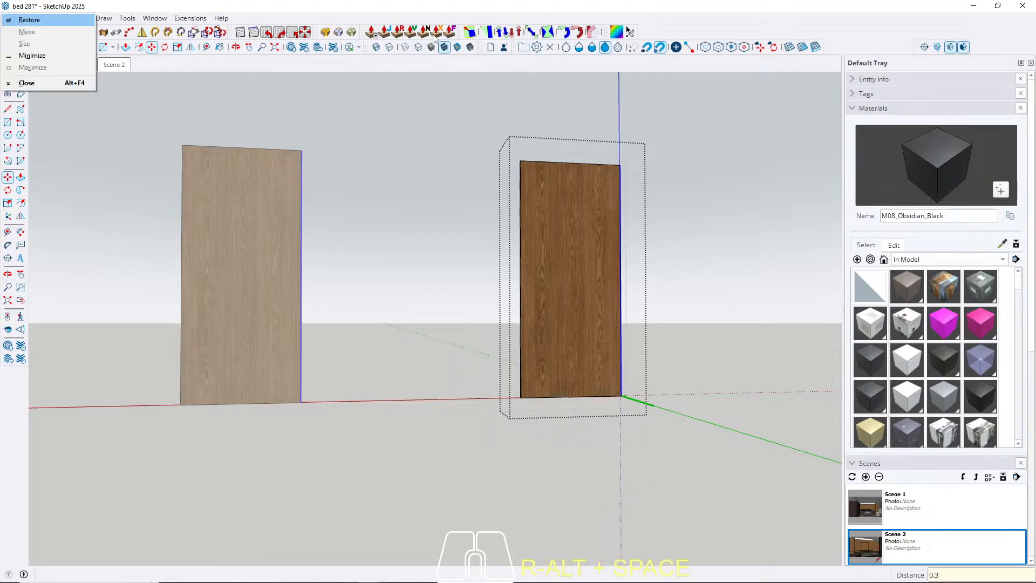
{"action": "left_click", "coordinate": [437, 2]}
{"action": "key", "text": "Escape"}
{"action": "key", "text": "space"}
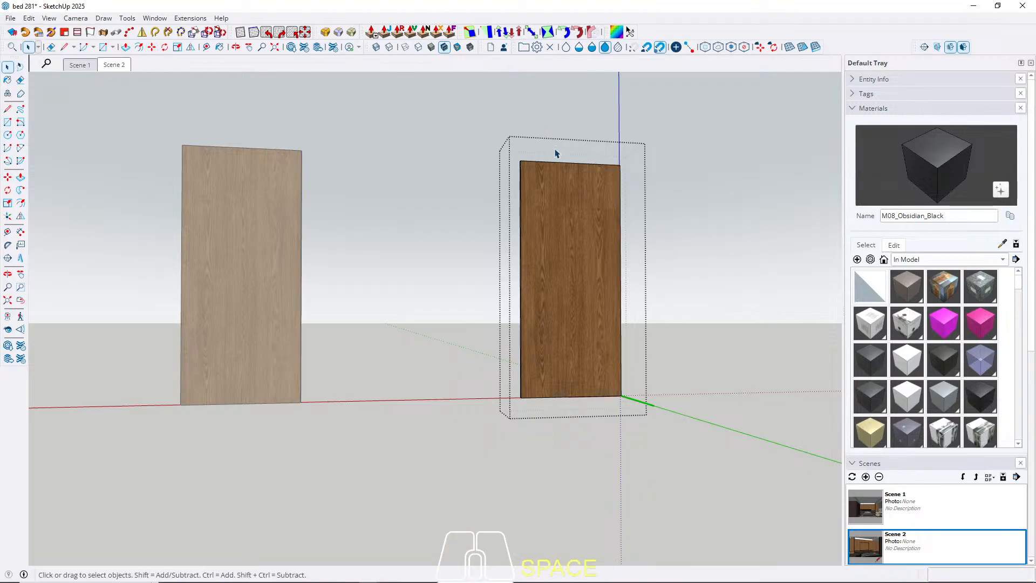
{"action": "key", "text": "Escape"}
{"action": "key", "text": "Escape"}
{"action": "scroll", "coordinate": [335, 185], "scroll_direction": "up", "scroll_amount": 3}
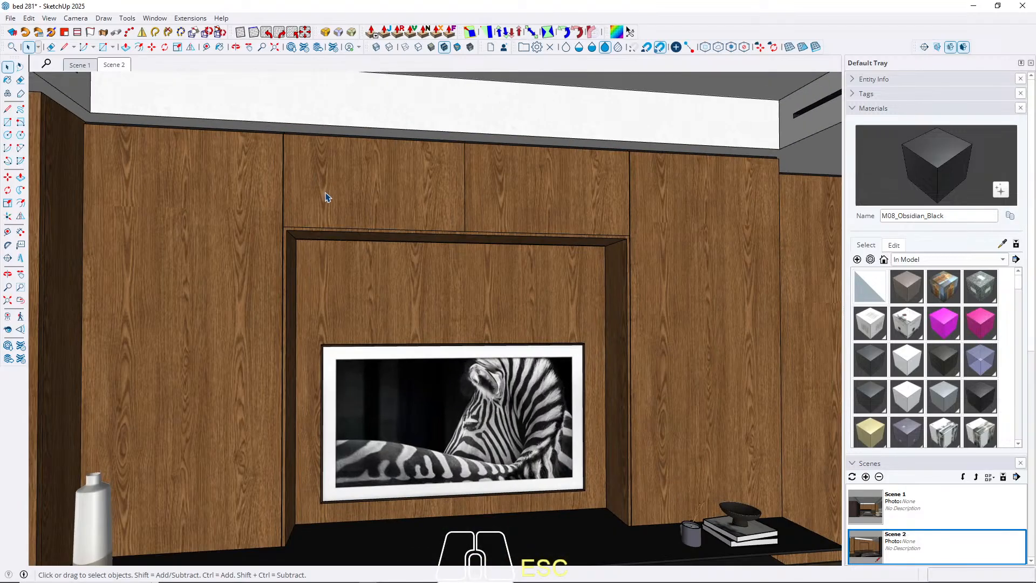
Open the upper-left wood front above the TV niche and move its left edge 0.3 cm inward along the red axis.
{"action": "double_click", "coordinate": [325, 191]}
{"action": "left_click", "coordinate": [324, 190]}
{"action": "left_click", "coordinate": [325, 190]}
{"action": "double_click", "coordinate": [334, 184]}
{"action": "triple_click", "coordinate": [334, 183]}
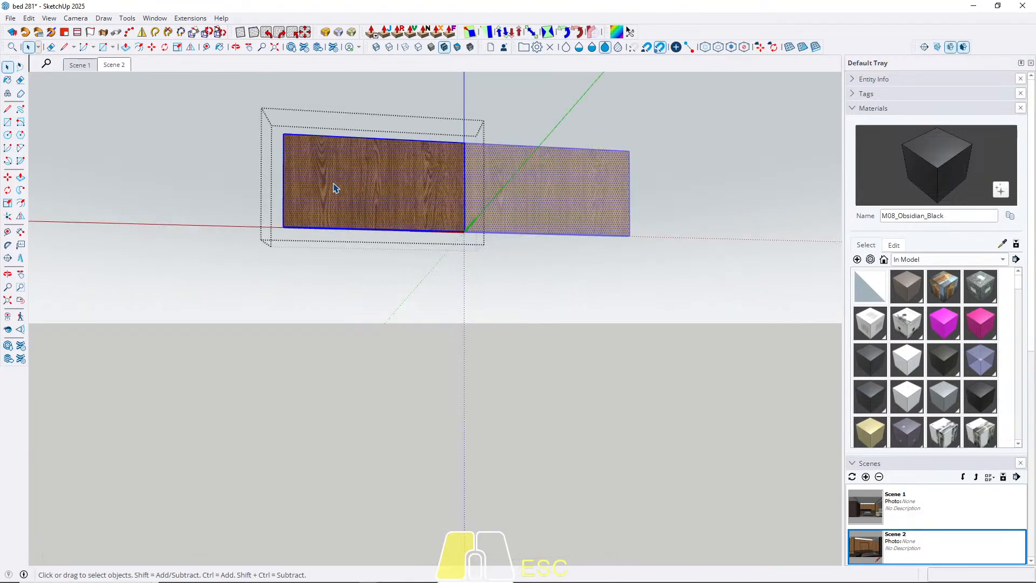
{"action": "left_click_drag", "start_coordinate": [255, 102], "coordinate": [295, 279]}
{"action": "key", "text": "m"}
{"action": "left_click", "coordinate": [319, 319]}
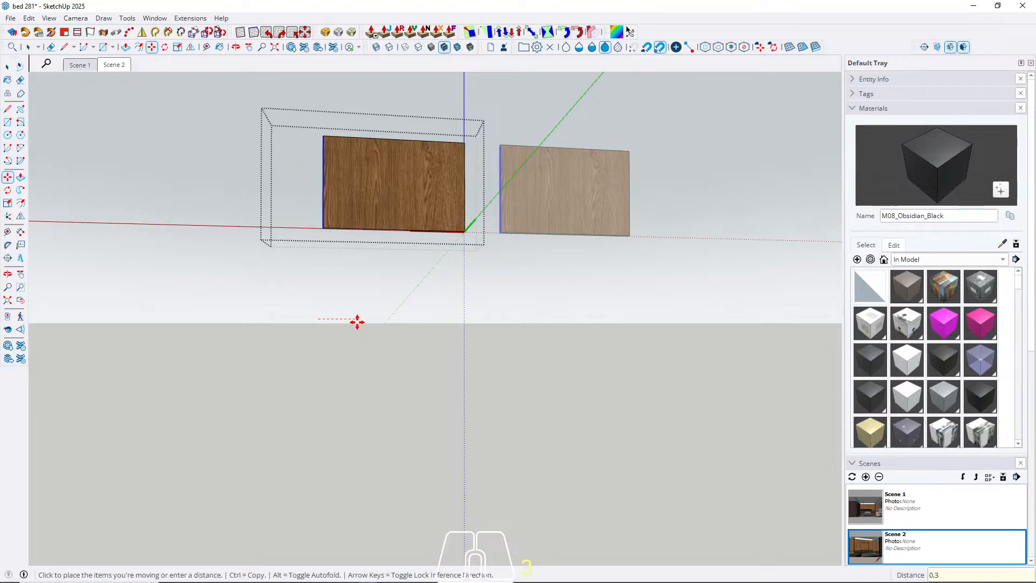
{"action": "key", "text": "Return"}
{"action": "key", "text": "space"}
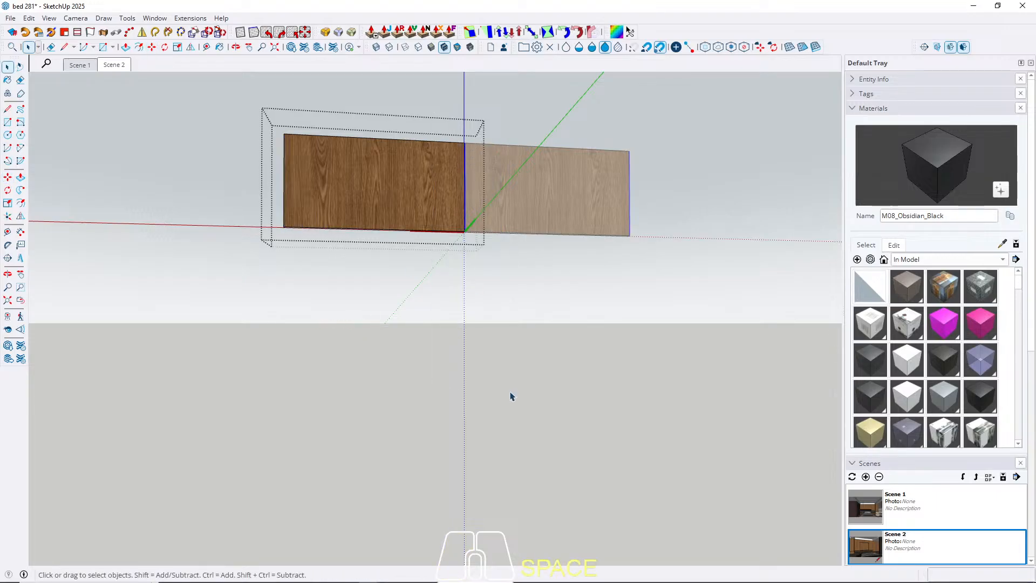
Move the right edge of the upper front inward along the red axis, leave the component and return to Scene 2.
{"action": "key", "text": "m"}
{"action": "left_click", "coordinate": [488, 386]}
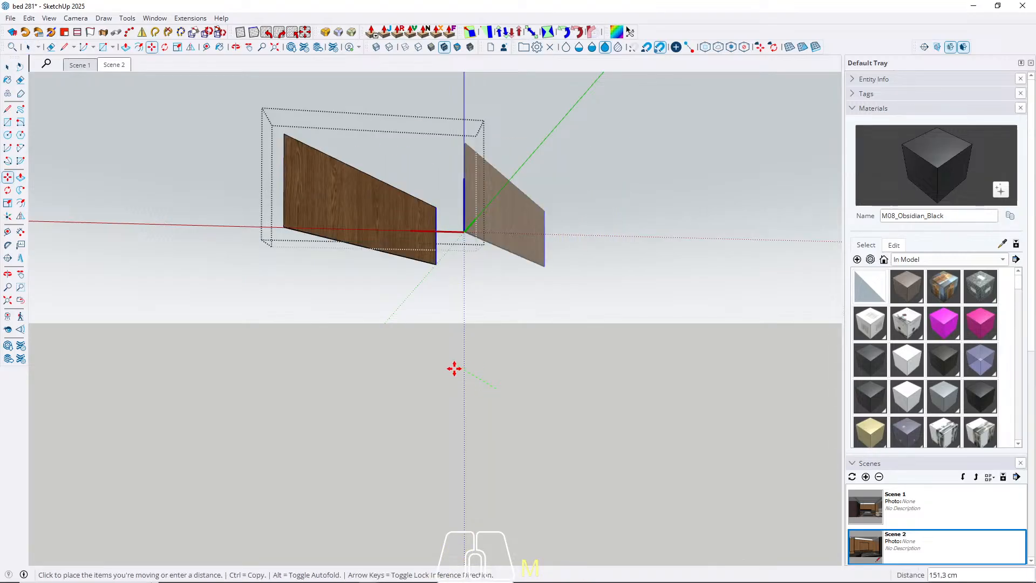
{"action": "key", "text": "Right"}
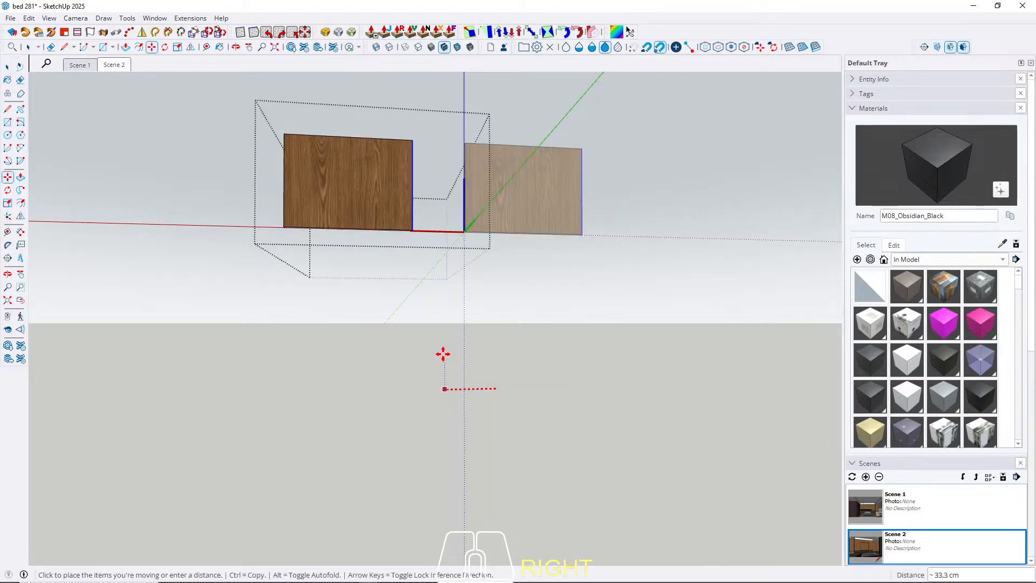
{"action": "type", "text": "0,3"}
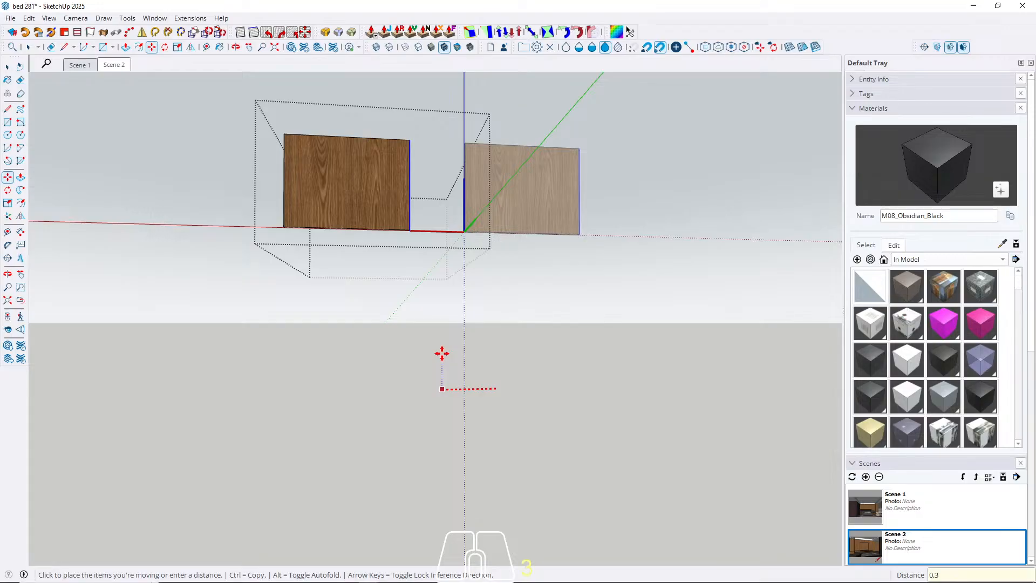
{"action": "key", "text": "Return"}
{"action": "key", "text": "space"}
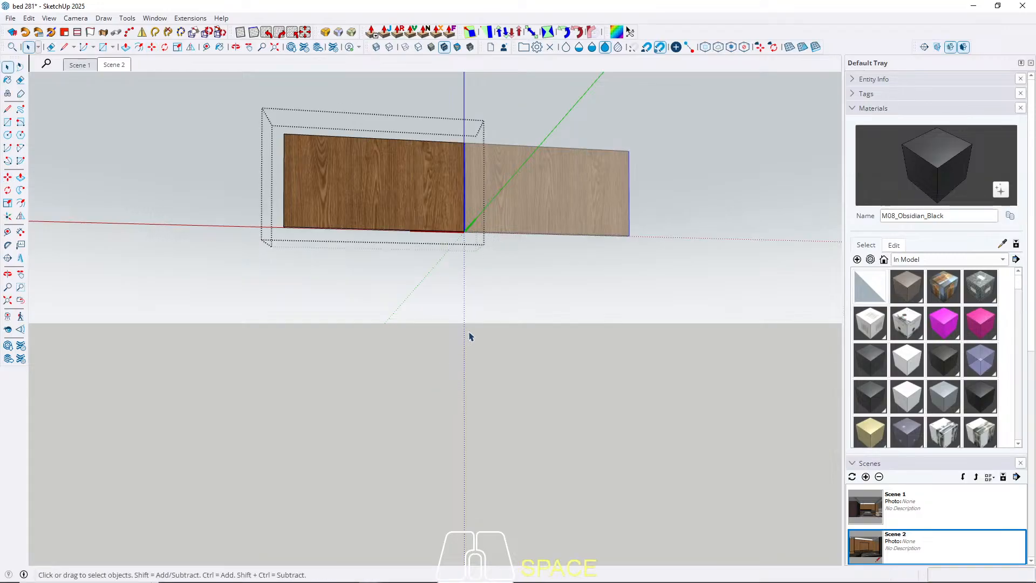
{"action": "key", "text": "Escape"}
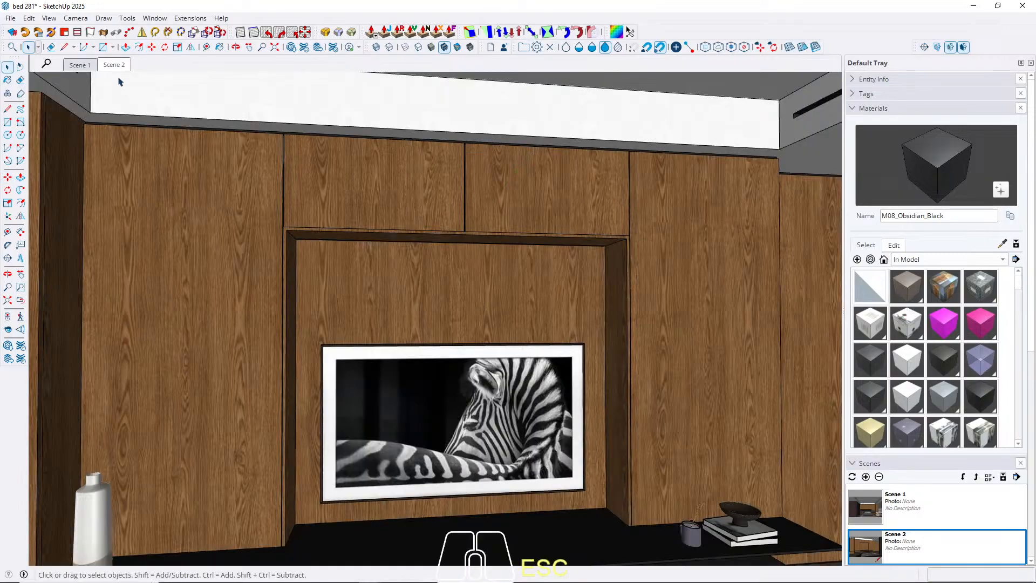
{"action": "left_click", "coordinate": [114, 65]}
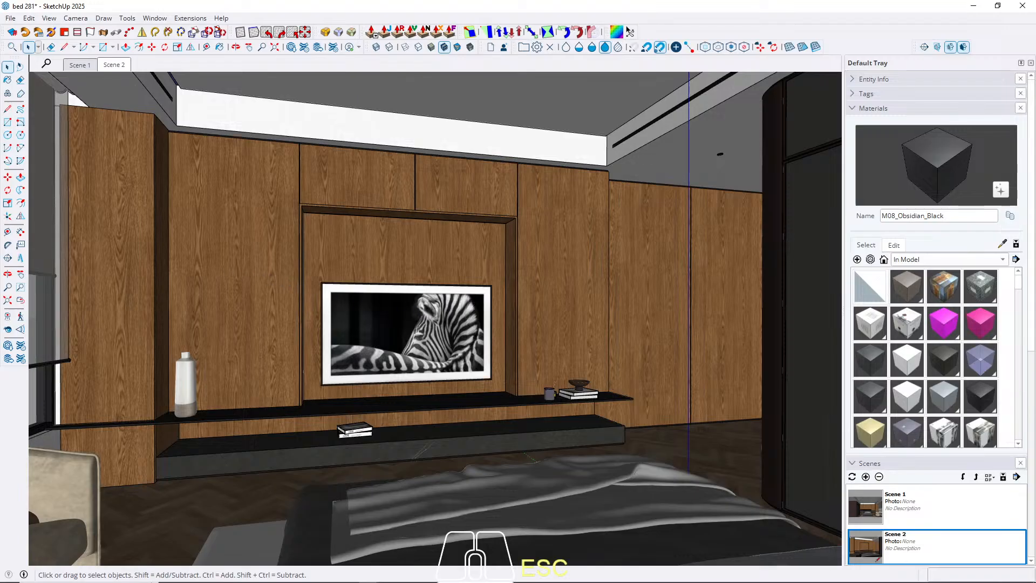
Examine the TV wall's panel joints, especially the joint between the upper fronts and the niche frame.
{"action": "left_click", "coordinate": [159, 582]}
{"action": "scroll", "coordinate": [448, 211], "scroll_direction": "up", "scroll_amount": 7}
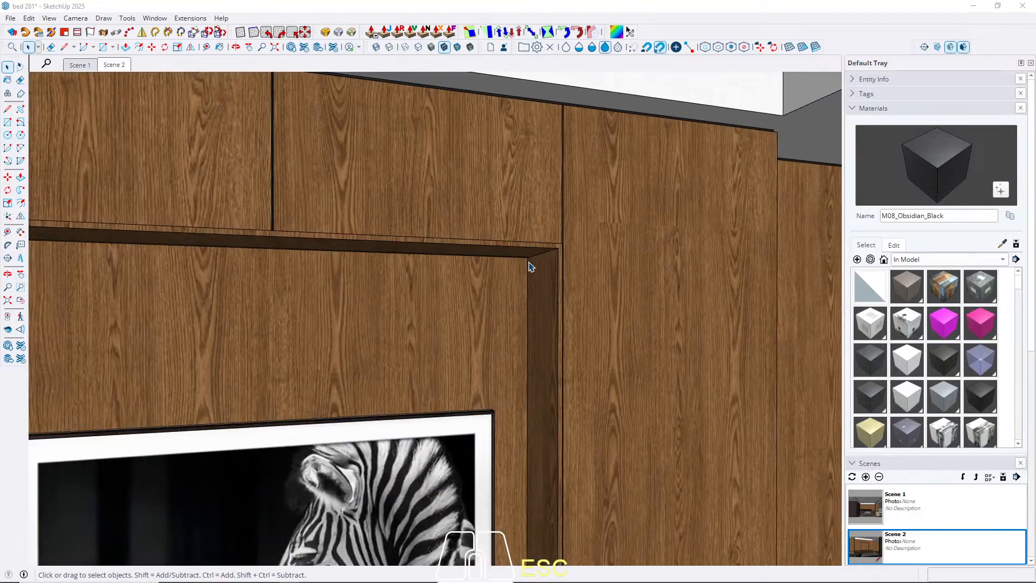
{"action": "middle_click_drag", "start_coordinate": [530, 266], "coordinate": [608, 213]}
{"action": "scroll", "coordinate": [609, 213], "scroll_direction": "down", "scroll_amount": 5}
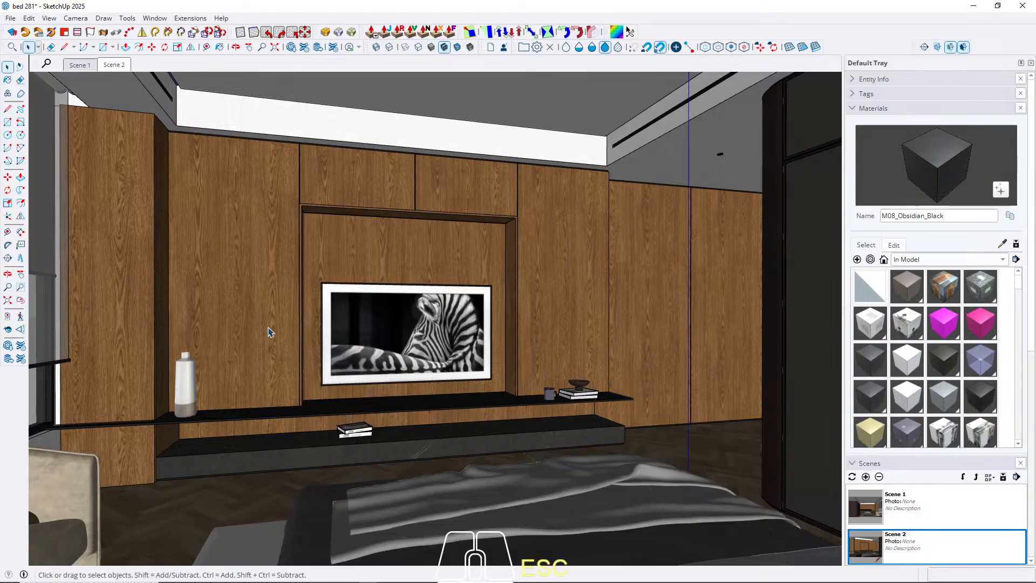
{"action": "middle_click_drag", "start_coordinate": [270, 331], "coordinate": [488, 384]}
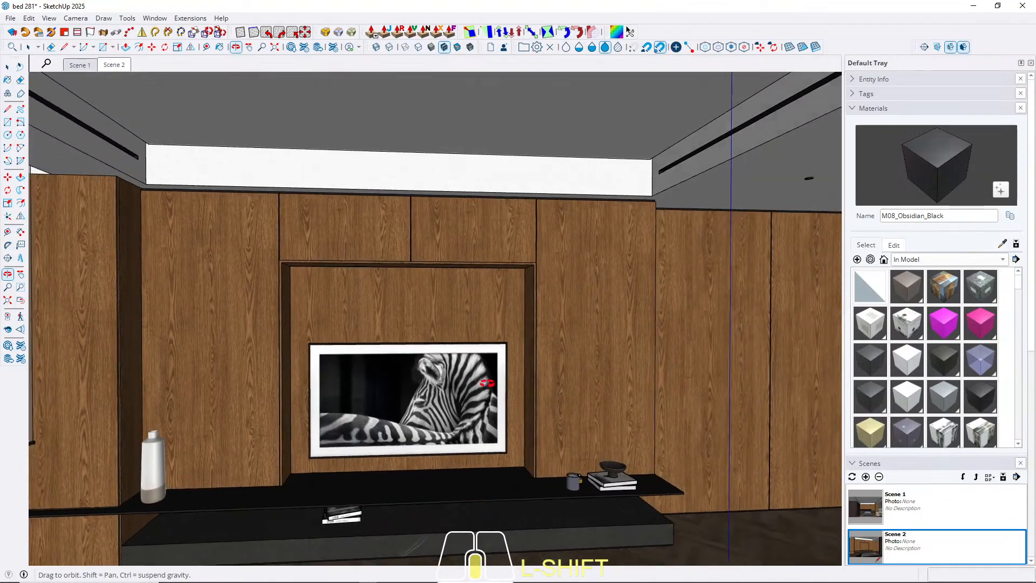
{"action": "scroll", "coordinate": [250, 257], "scroll_direction": "up", "scroll_amount": 5, "text": "shift"}
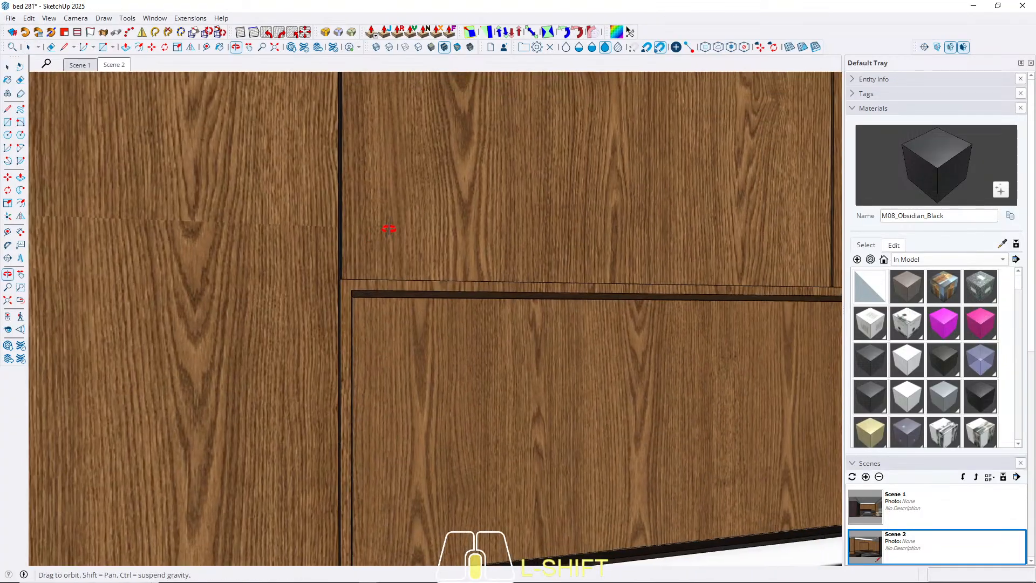
{"action": "middle_click_drag", "start_coordinate": [389, 229], "coordinate": [252, 296]}
{"action": "scroll", "coordinate": [252, 296], "scroll_direction": "down", "scroll_amount": 5}
{"action": "middle_click_drag", "start_coordinate": [366, 294], "coordinate": [324, 271]}
{"action": "scroll", "coordinate": [324, 271], "scroll_direction": "up", "scroll_amount": 6}
{"action": "scroll", "coordinate": [243, 300], "scroll_direction": "up", "scroll_amount": 3}
{"action": "middle_click_drag", "start_coordinate": [243, 300], "coordinate": [414, 336]}
{"action": "scroll", "coordinate": [157, 310], "scroll_direction": "down", "scroll_amount": 4}
Push the underside of the upper front above the TV niche up 0.6 cm, leave the component and return to Scene 2.
{"action": "double_click", "coordinate": [324, 274]}
{"action": "left_click", "coordinate": [323, 273]}
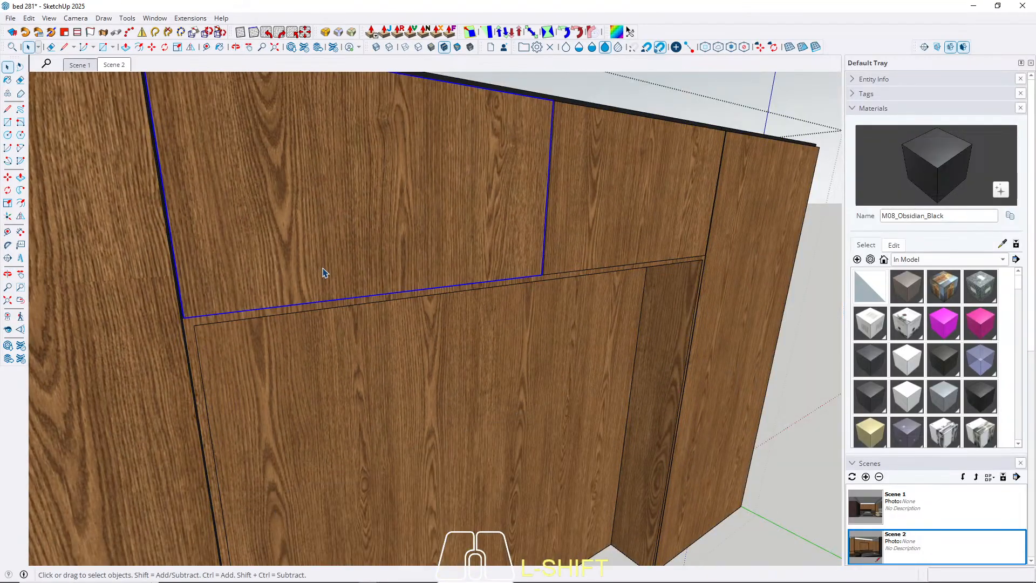
{"action": "triple_click", "coordinate": [381, 283]}
{"action": "middle_click_drag", "start_coordinate": [229, 314], "coordinate": [257, 194]}
{"action": "key", "text": "p"}
{"action": "left_click", "coordinate": [260, 188]}
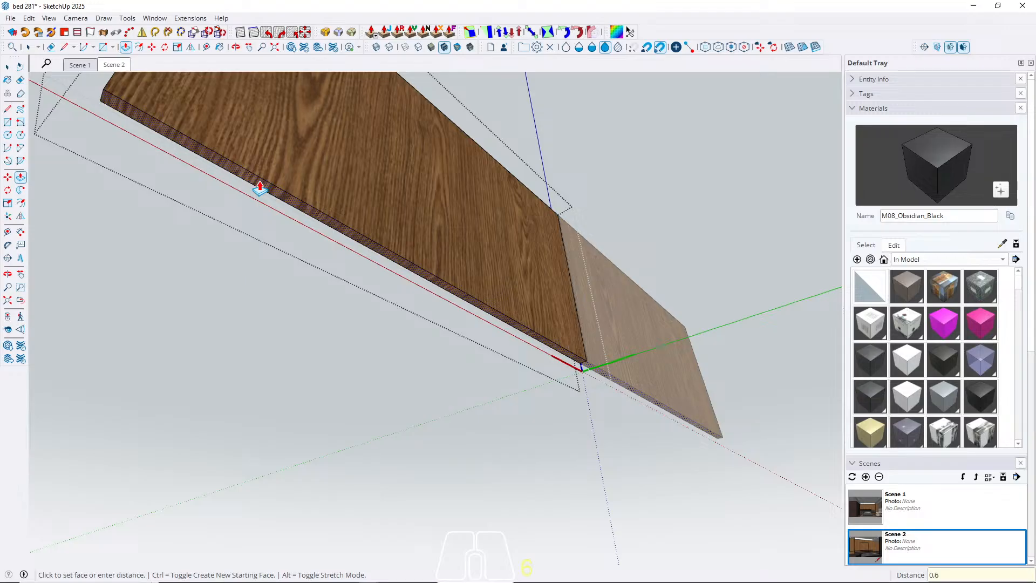
{"action": "type", "text": "0,6"}
{"action": "key", "text": "Return"}
{"action": "key", "text": "space"}
{"action": "left_click", "coordinate": [112, 67]}
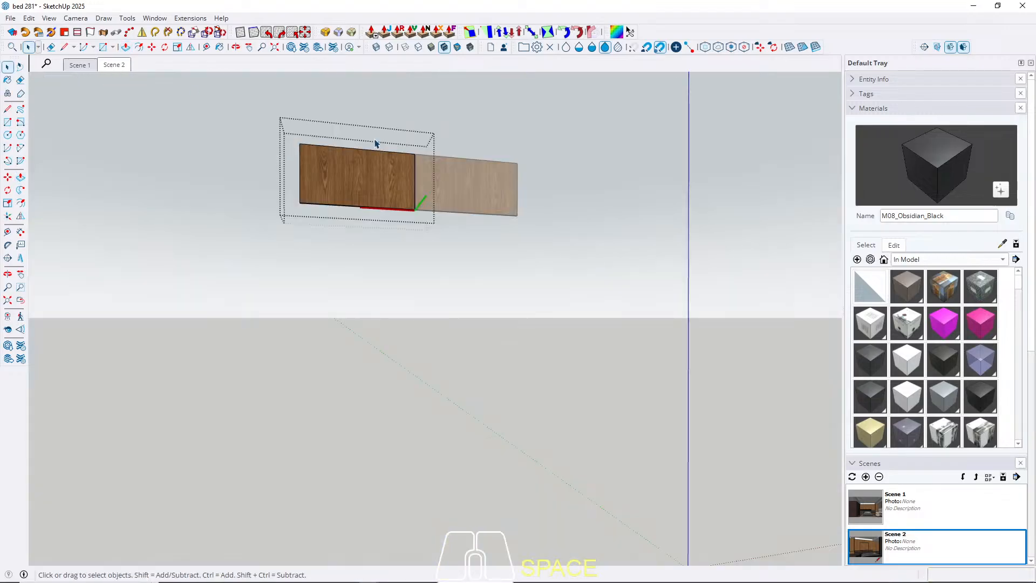
{"action": "key", "text": "Escape"}
Check Scene 1, reframe the TV wall view from Scene 2 slightly and set the camera to Two-Point Perspective.
{"action": "left_click", "coordinate": [78, 66]}
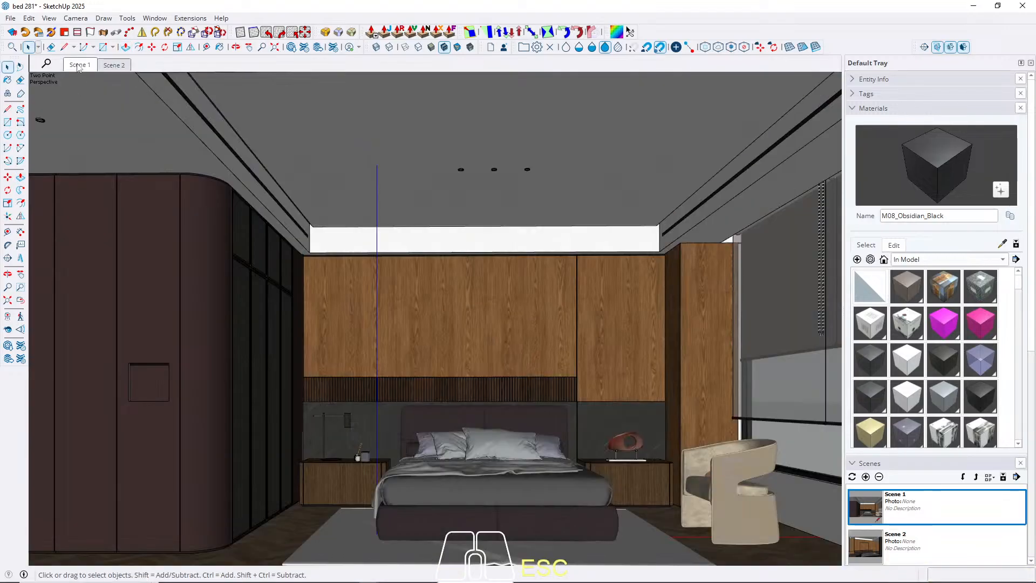
{"action": "left_click", "coordinate": [115, 66]}
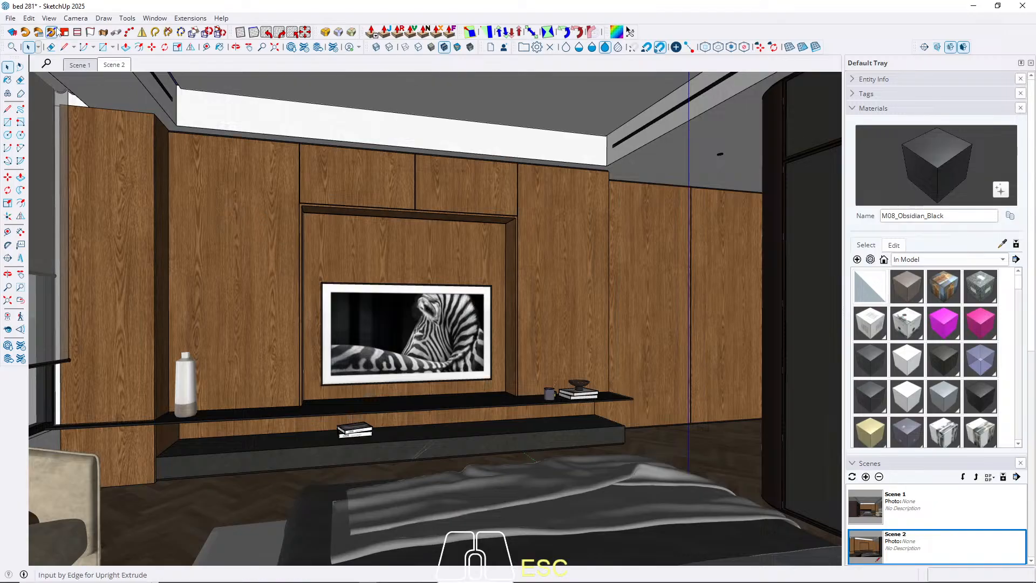
{"action": "left_click", "coordinate": [76, 18]}
{"action": "left_click", "coordinate": [109, 100]}
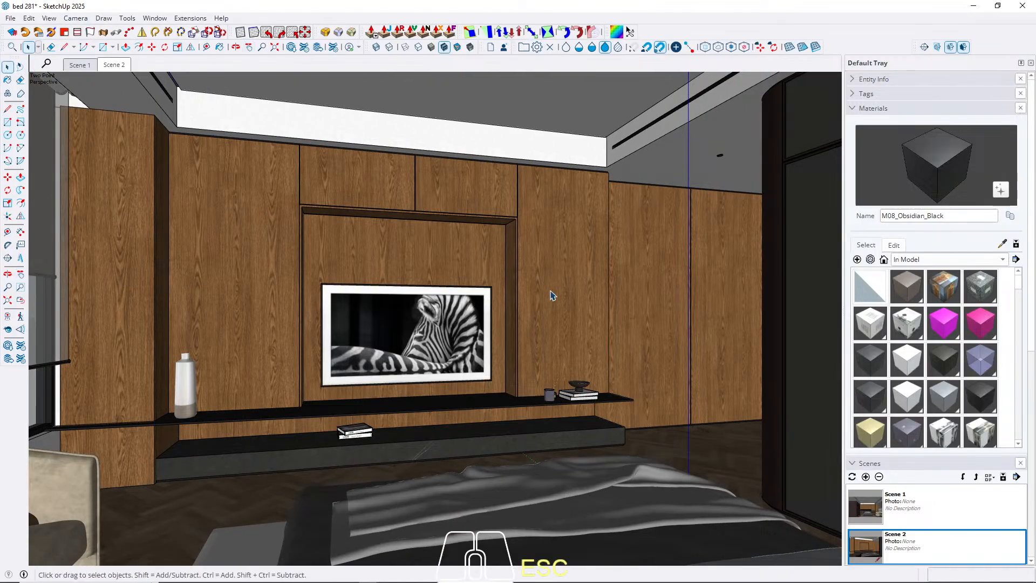
{"action": "key", "text": "space"}
{"action": "mouse_move", "coordinate": [504, 331]}
{"action": "middle_mouse_down", "text": "shift"}
{"action": "mouse_move", "coordinate": [538, 323]}
{"action": "mouse_move", "coordinate": [518, 329]}
{"action": "mouse_move", "coordinate": [529, 326]}
{"action": "mouse_move", "coordinate": [534, 343]}
{"action": "middle_mouse_up", "text": "shift"}
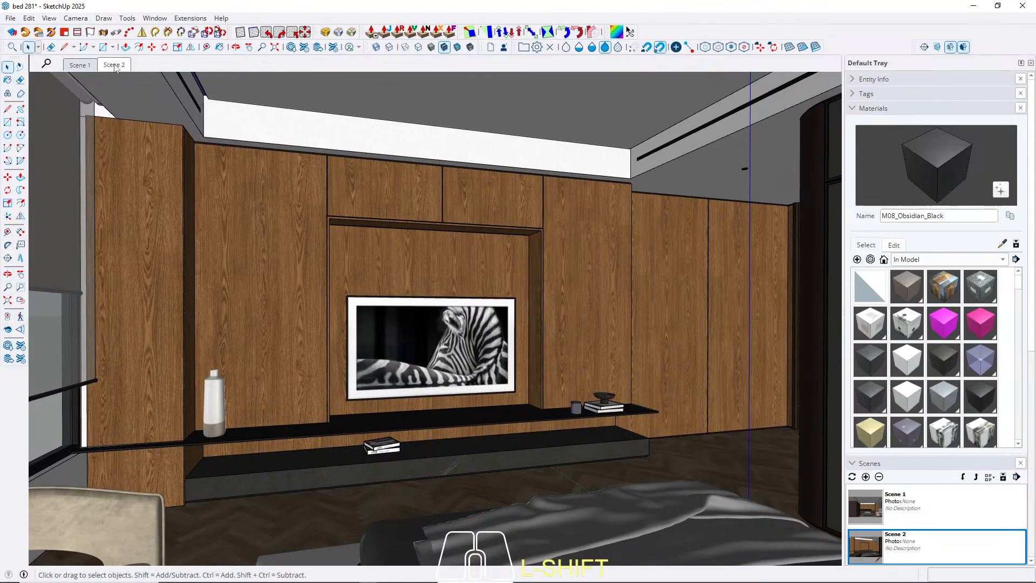
{"action": "left_click", "coordinate": [76, 18]}
{"action": "left_click", "coordinate": [112, 100]}
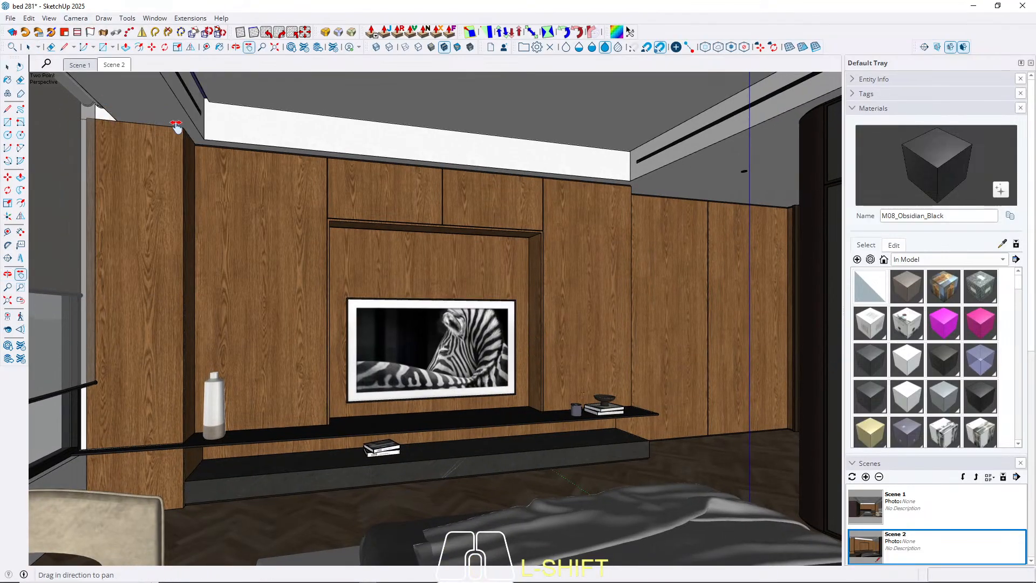
Update Scene 2 with the reframed two-point perspective view and check both scenes, ending on Scene 1.
{"action": "right_click", "coordinate": [114, 66]}
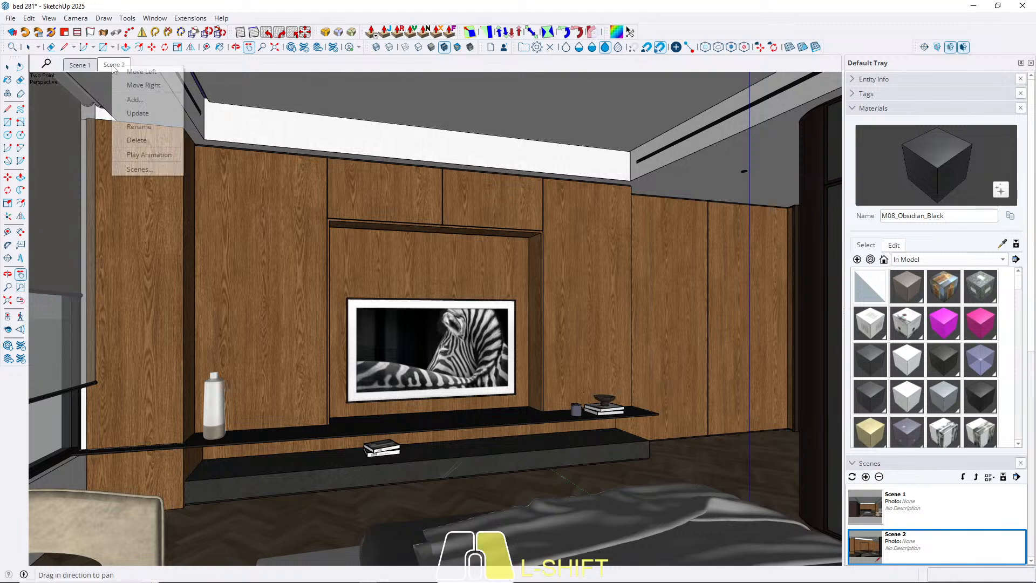
{"action": "left_click", "coordinate": [138, 113]}
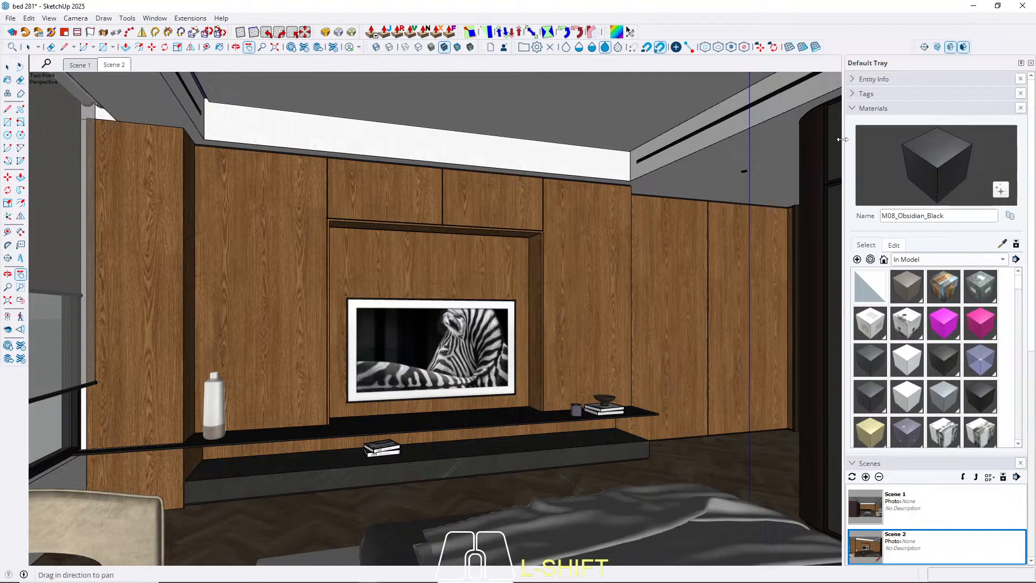
{"action": "left_click", "coordinate": [8, 66]}
{"action": "left_click", "coordinate": [81, 66]}
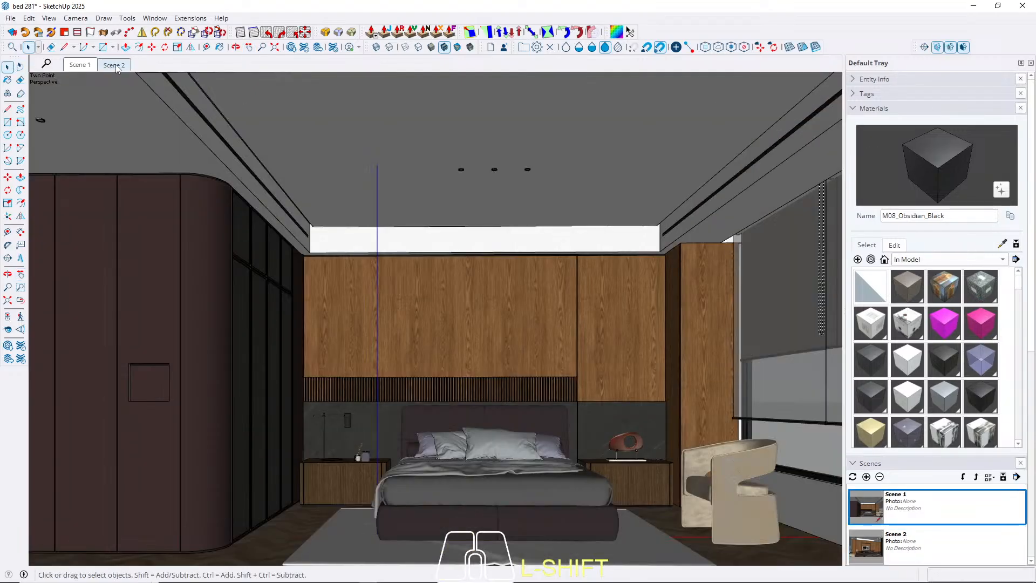
{"action": "left_click", "coordinate": [116, 67]}
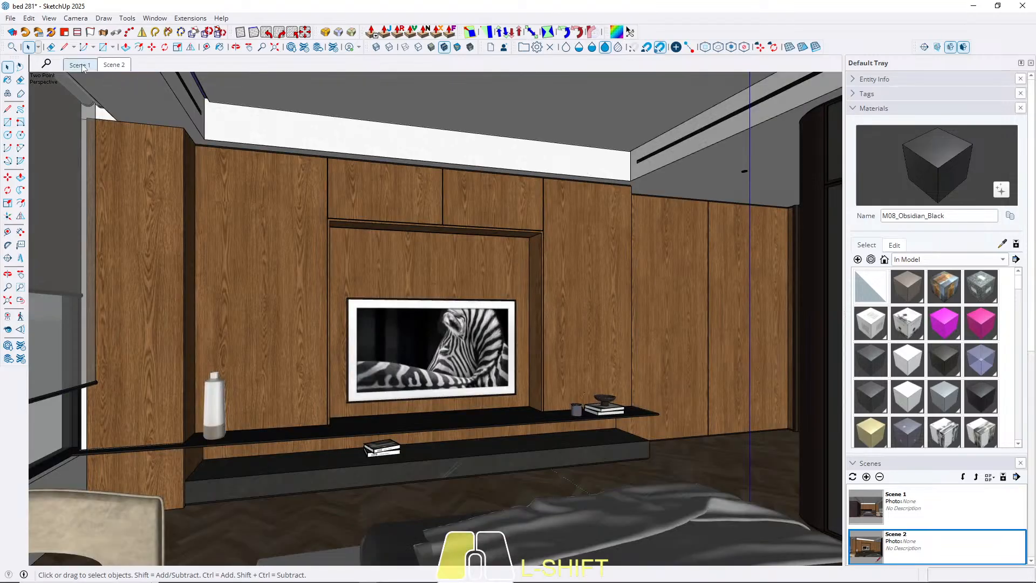
{"action": "left_click", "coordinate": [81, 66]}
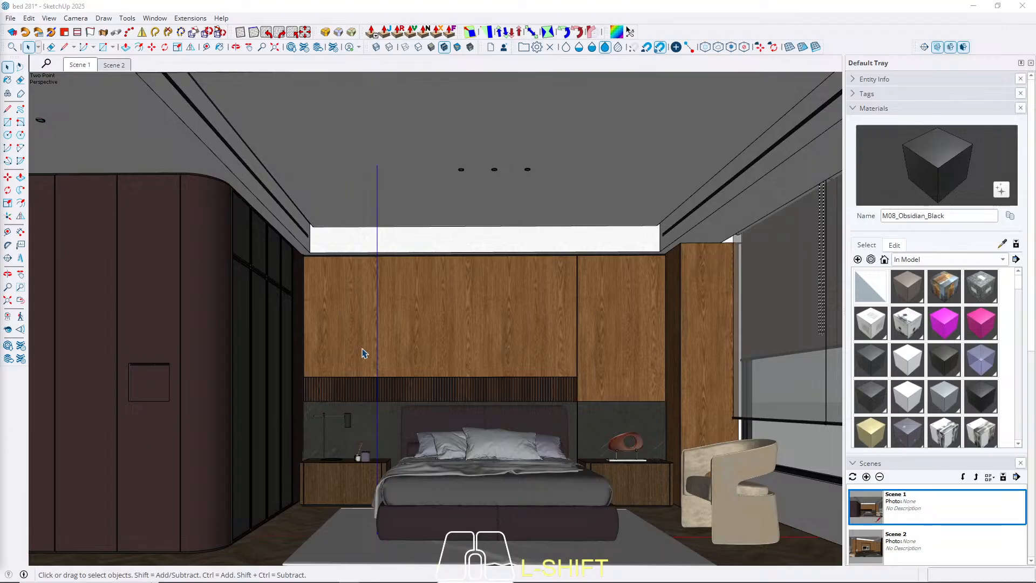
Examine the bed area up close, including the armchair, nightstands, slatted headboard panel and bedside lamp, and return to Scene 1.
{"action": "scroll", "coordinate": [430, 326], "scroll_direction": "up", "scroll_amount": 2}
{"action": "middle_click_drag", "start_coordinate": [430, 326], "coordinate": [410, 388]}
{"action": "middle_click_drag", "start_coordinate": [521, 370], "coordinate": [404, 343]}
{"action": "scroll", "coordinate": [550, 435], "scroll_direction": "up", "scroll_amount": 2}
{"action": "middle_click_drag", "start_coordinate": [549, 435], "coordinate": [481, 481]}
{"action": "scroll", "coordinate": [698, 391], "scroll_direction": "up", "scroll_amount": 3}
{"action": "middle_click_drag", "start_coordinate": [683, 384], "coordinate": [773, 471]}
{"action": "scroll", "coordinate": [773, 471], "scroll_direction": "down", "scroll_amount": 3}
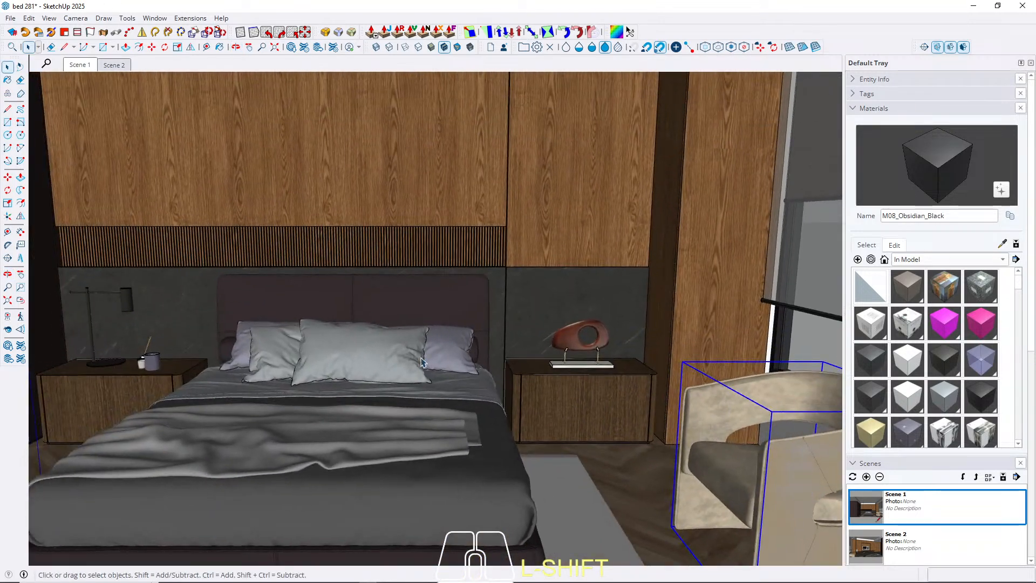
{"action": "middle_click_drag", "start_coordinate": [425, 377], "coordinate": [615, 452], "text": "shift"}
{"action": "scroll", "coordinate": [322, 384], "scroll_direction": "up", "scroll_amount": 4}
{"action": "scroll", "coordinate": [375, 358], "scroll_direction": "up", "scroll_amount": 2}
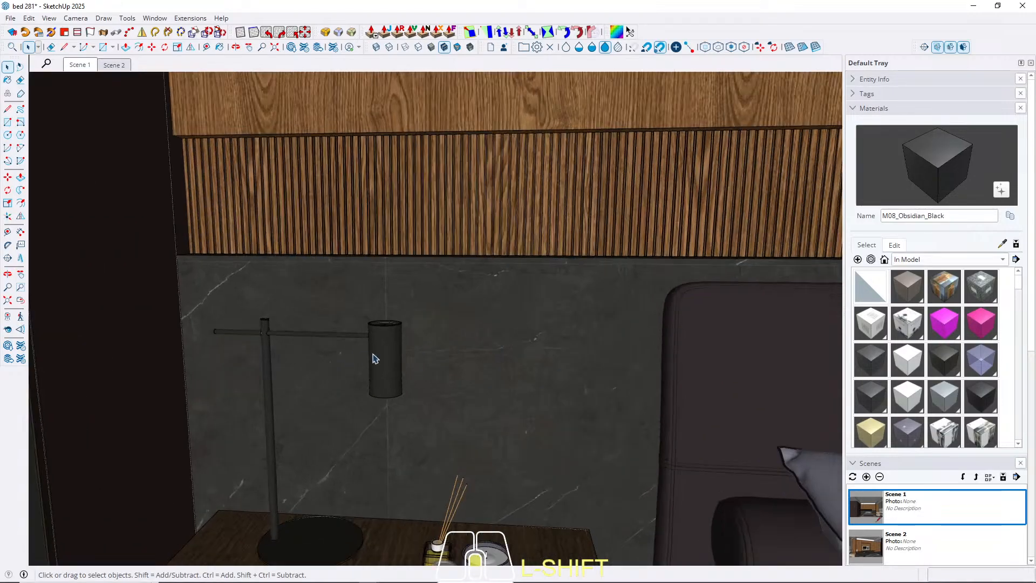
{"action": "left_click", "coordinate": [375, 366]}
{"action": "middle_click_drag", "start_coordinate": [375, 365], "coordinate": [516, 398]}
{"action": "scroll", "coordinate": [521, 386], "scroll_direction": "down", "scroll_amount": 3}
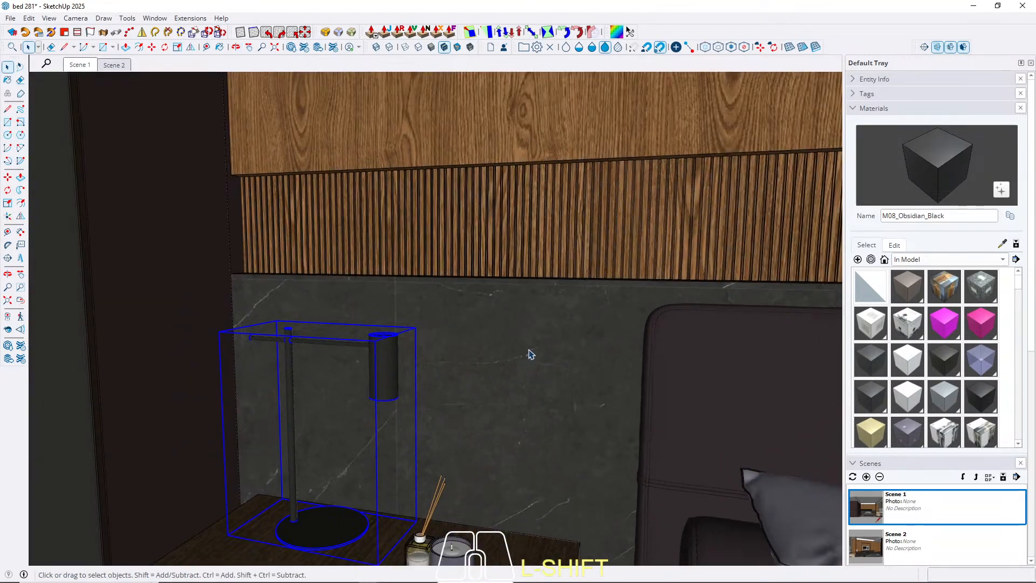
{"action": "middle_click_drag", "start_coordinate": [349, 341], "coordinate": [432, 331]}
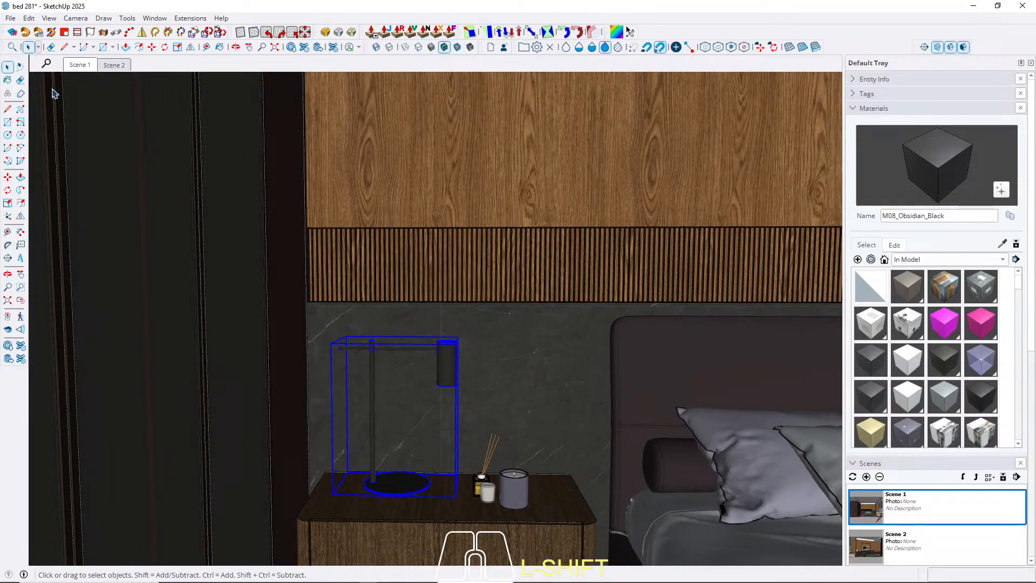
{"action": "left_click", "coordinate": [78, 65]}
Look over the dark wardrobe side from Scene 1 and the TV wall panels from Scene 2, and return to Scene 1.
{"action": "scroll", "coordinate": [186, 351], "scroll_direction": "up", "scroll_amount": 3}
{"action": "middle_click_drag", "start_coordinate": [208, 338], "coordinate": [172, 329]}
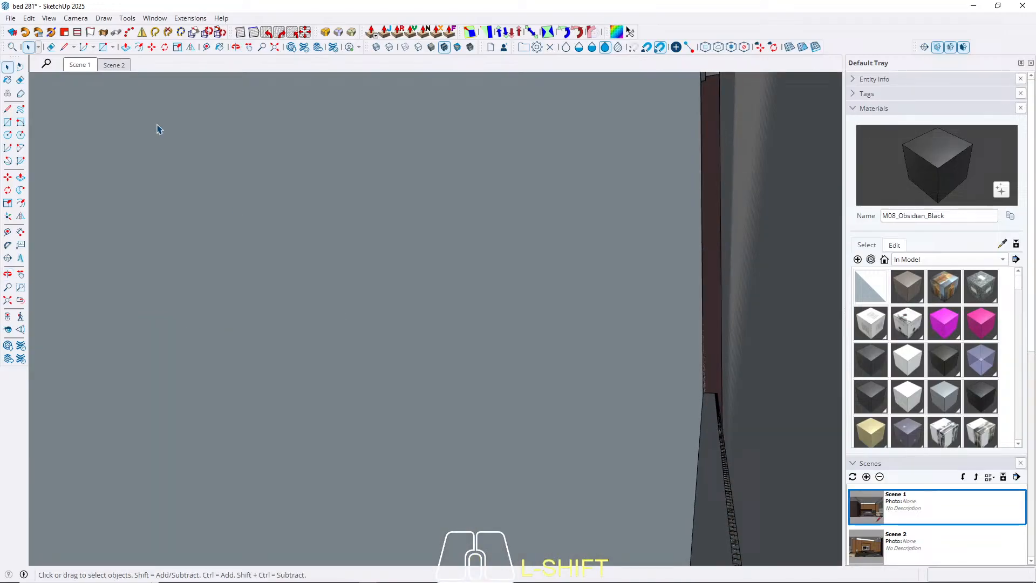
{"action": "left_click", "coordinate": [114, 66]}
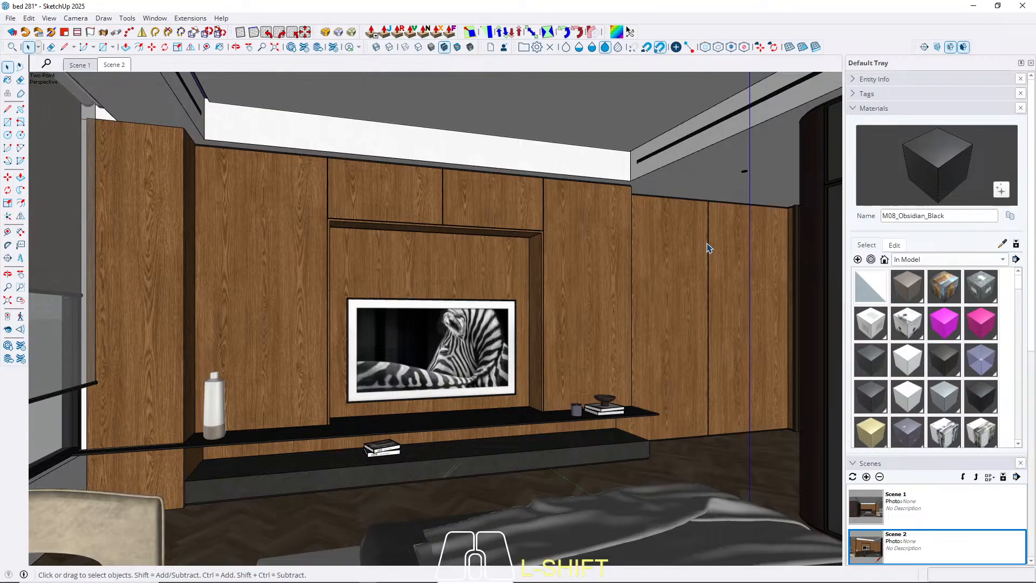
{"action": "scroll", "coordinate": [522, 253], "scroll_direction": "up", "scroll_amount": 3}
{"action": "middle_click_drag", "start_coordinate": [523, 252], "coordinate": [583, 259], "text": "shift"}
{"action": "middle_click_drag", "start_coordinate": [582, 319], "coordinate": [668, 322]}
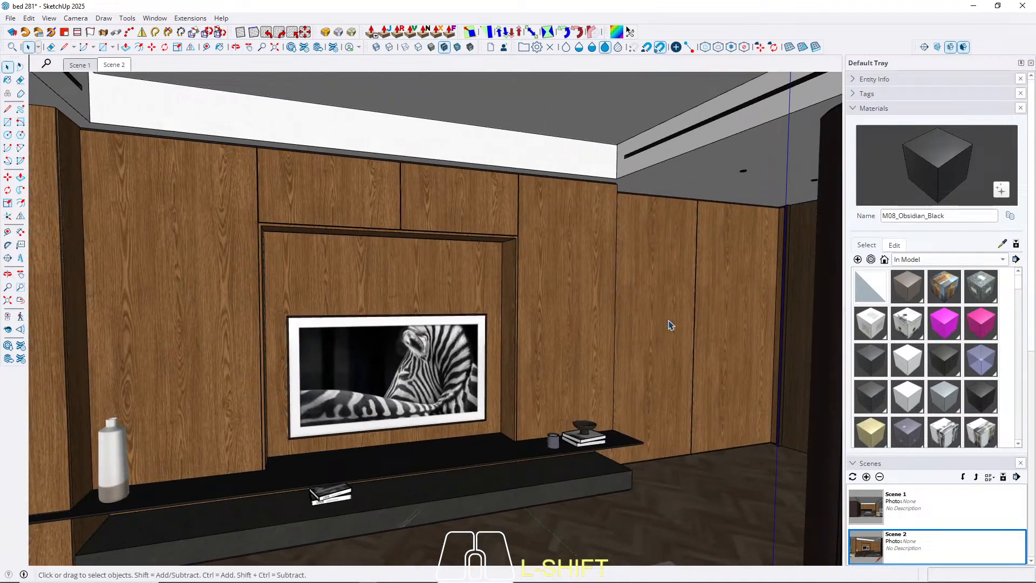
{"action": "left_click", "coordinate": [80, 65]}
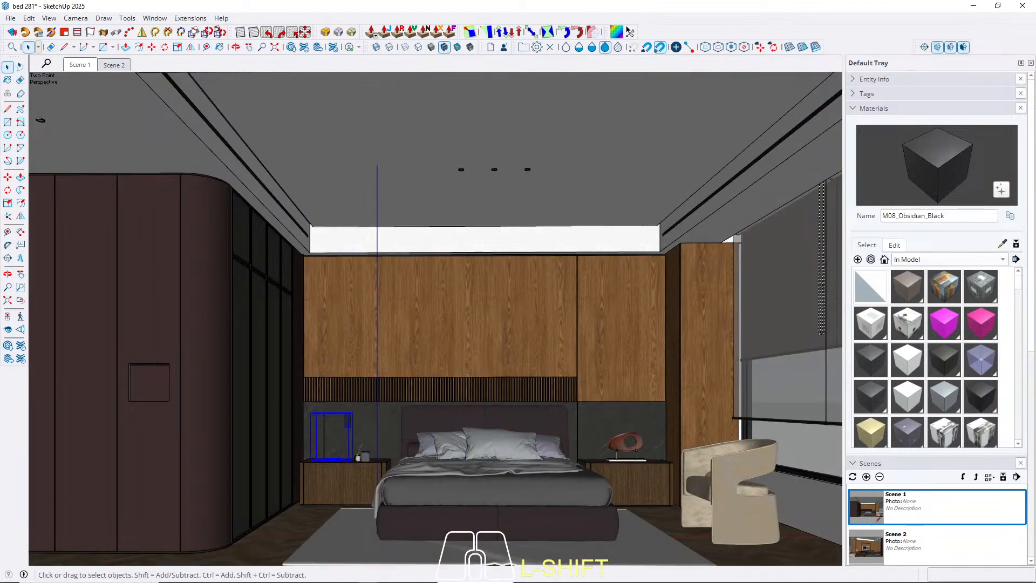